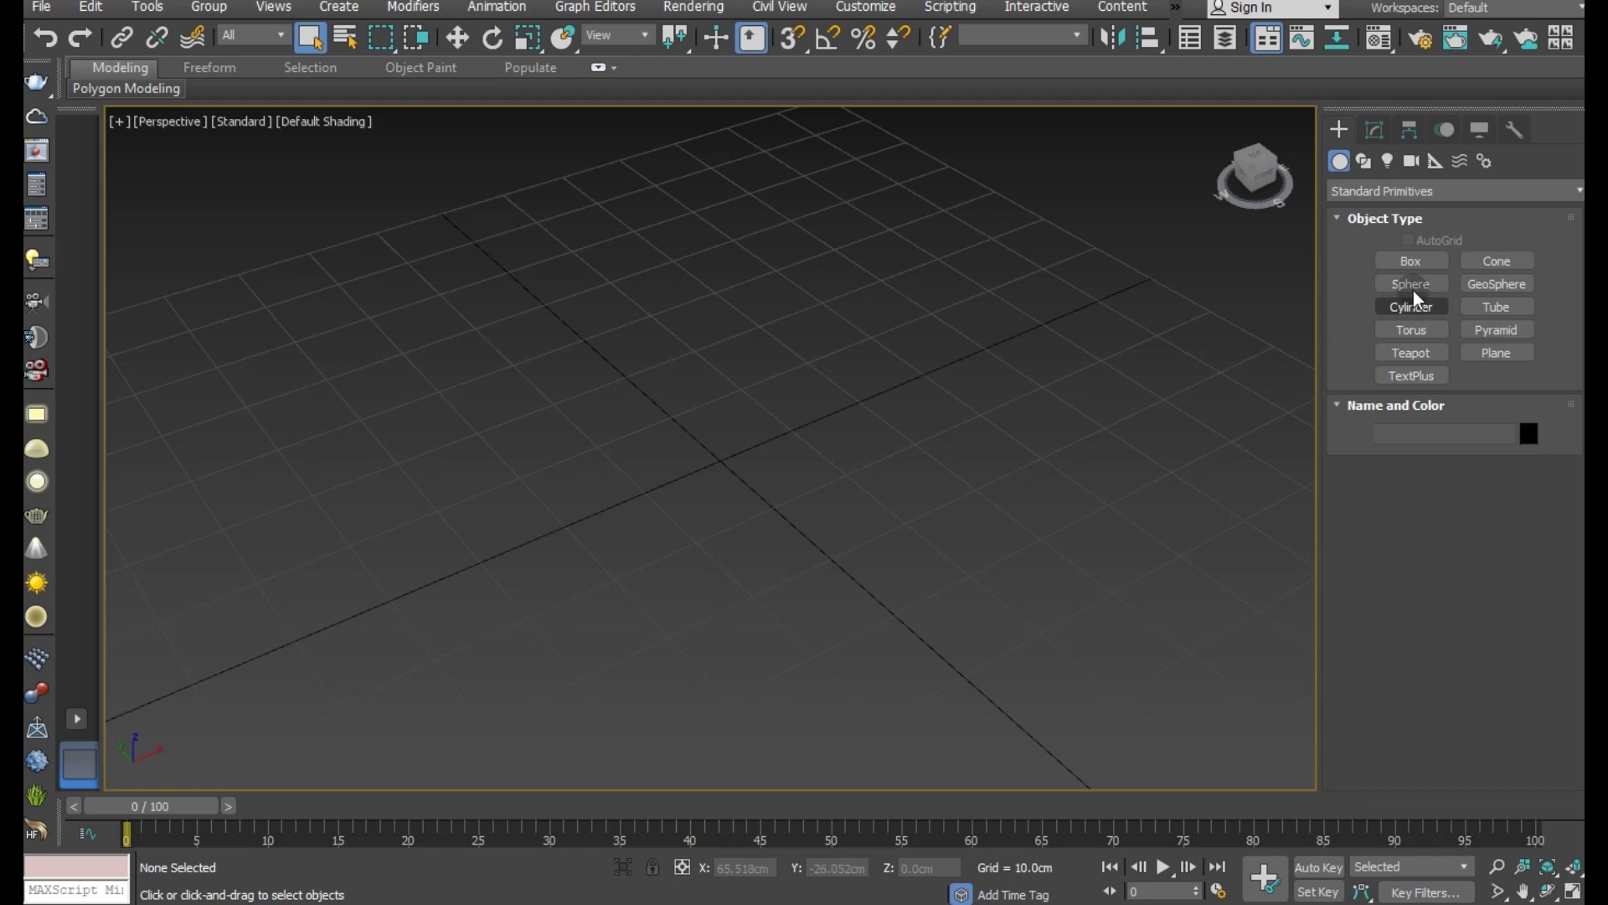
# Step: Choose the Box tool under Create > Standard Primitives
pyautogui.click(1409, 262)
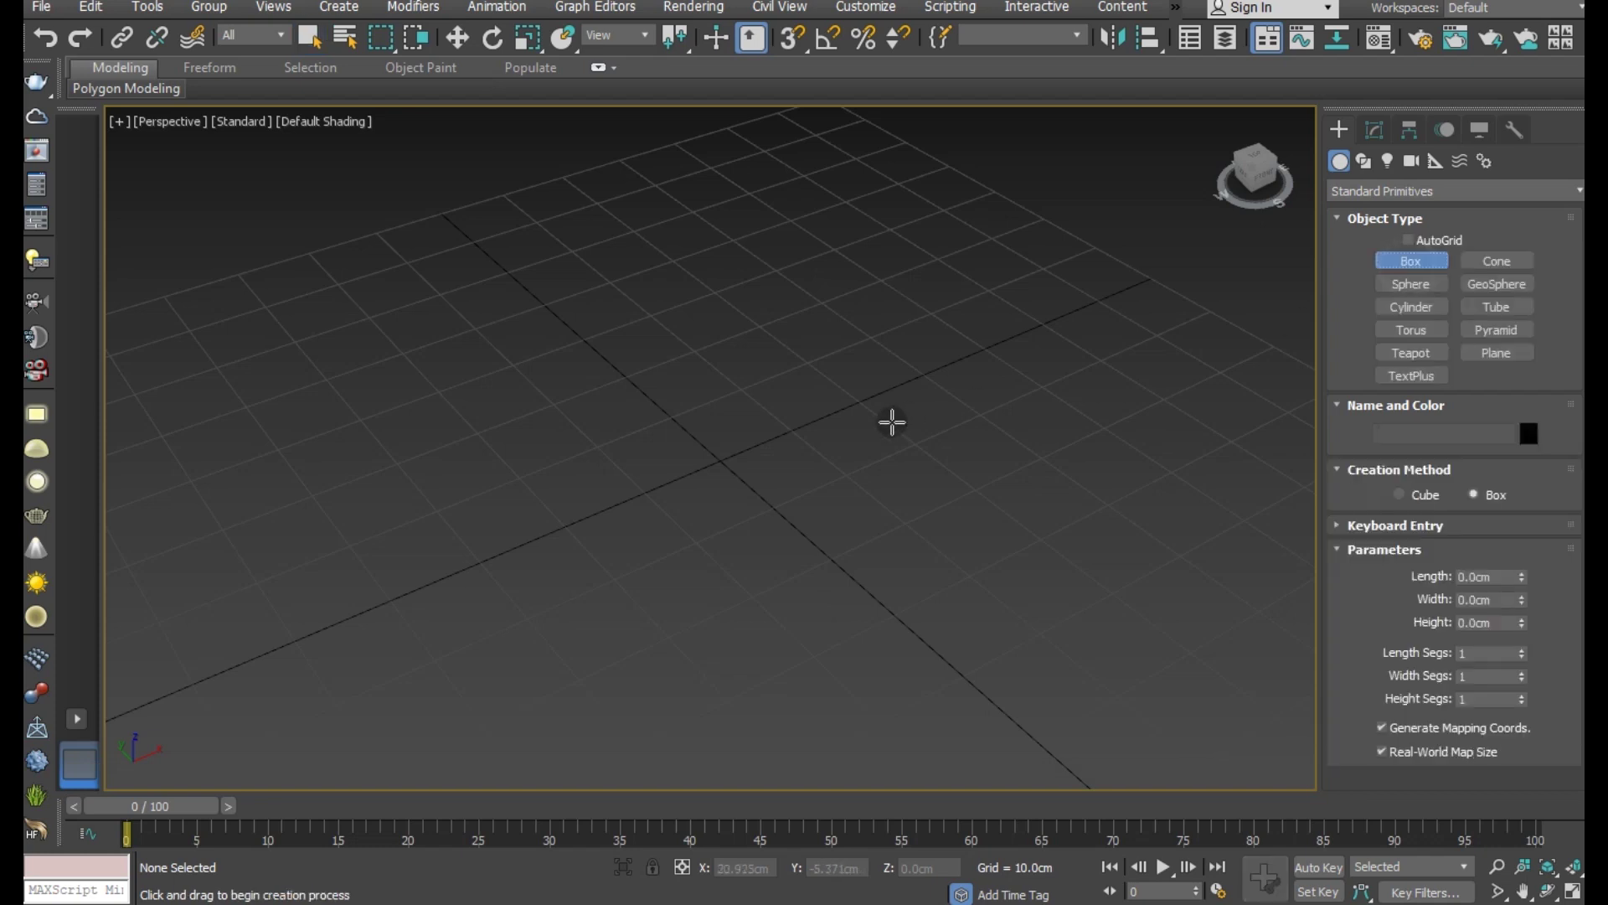
# Step: With grid snapping on, create a 70 × 50 × 50 cm box shown with Edged Faces
pyautogui.scroll(-3, 722, 397)
pyautogui.click(792, 38)
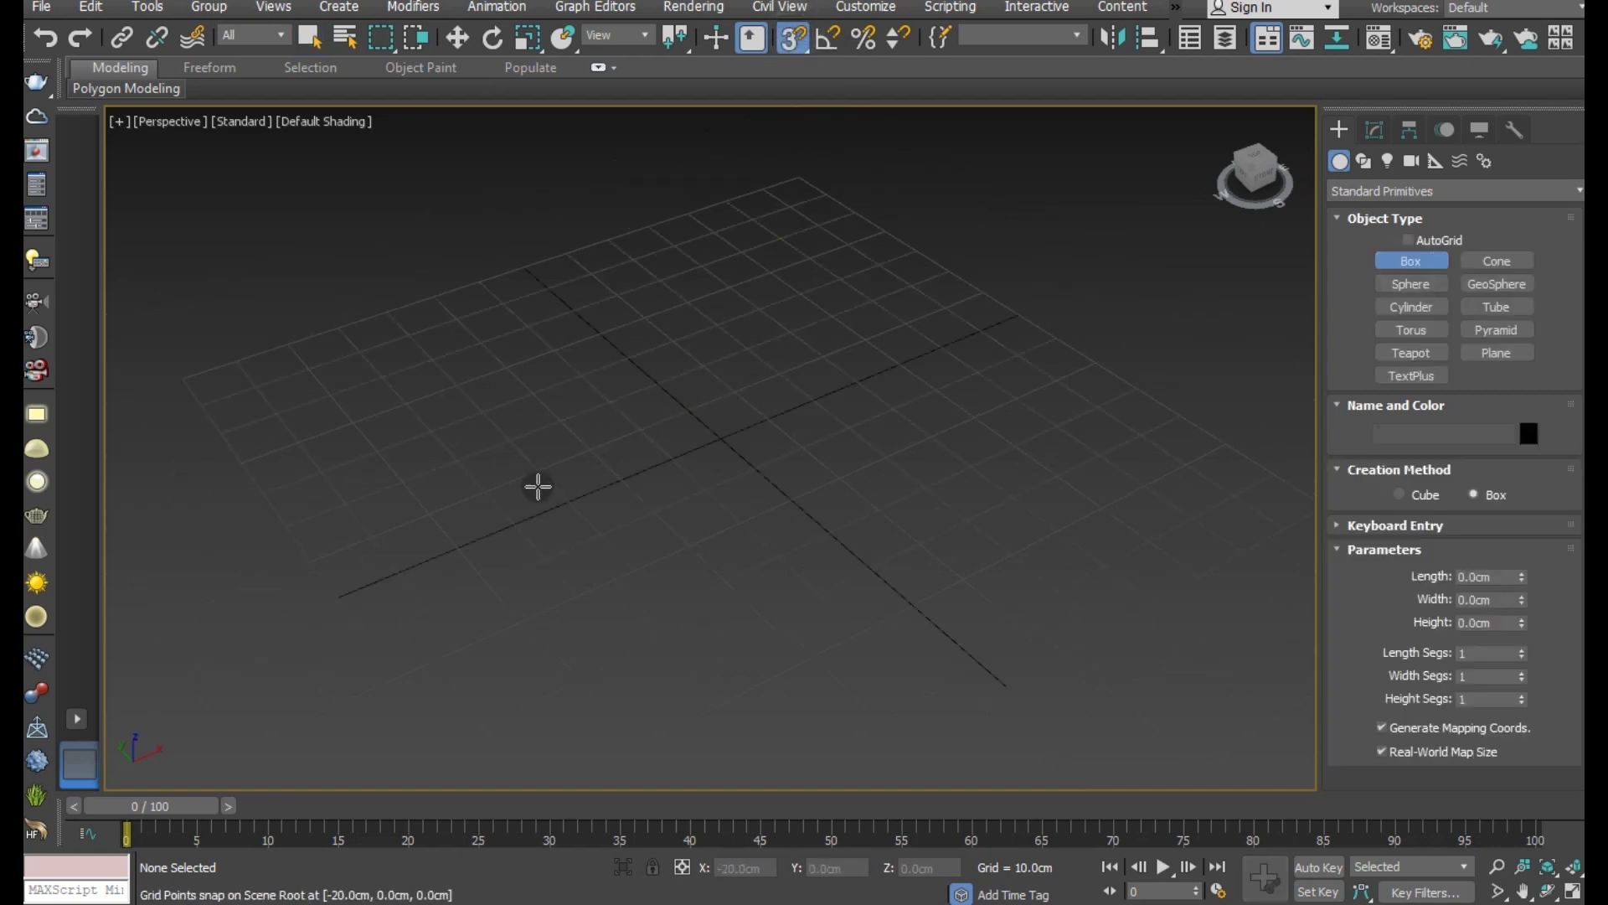
pyautogui.moveTo(503, 425); pyautogui.dragTo(968, 532)
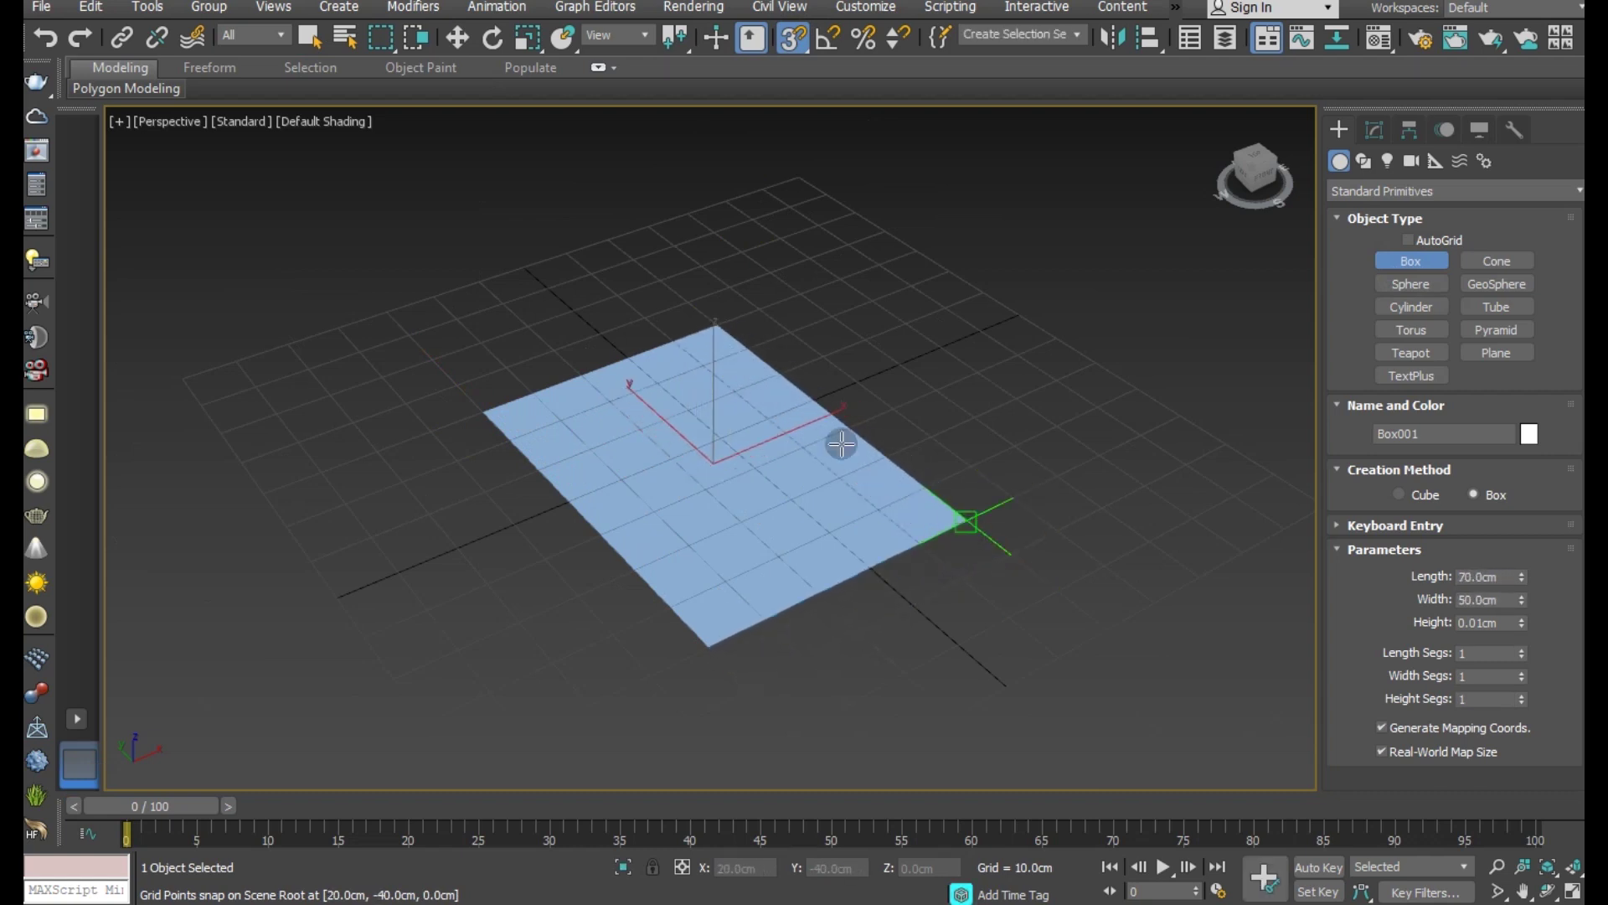
pyautogui.click(761, 273)
pyautogui.rightClick(761, 273)
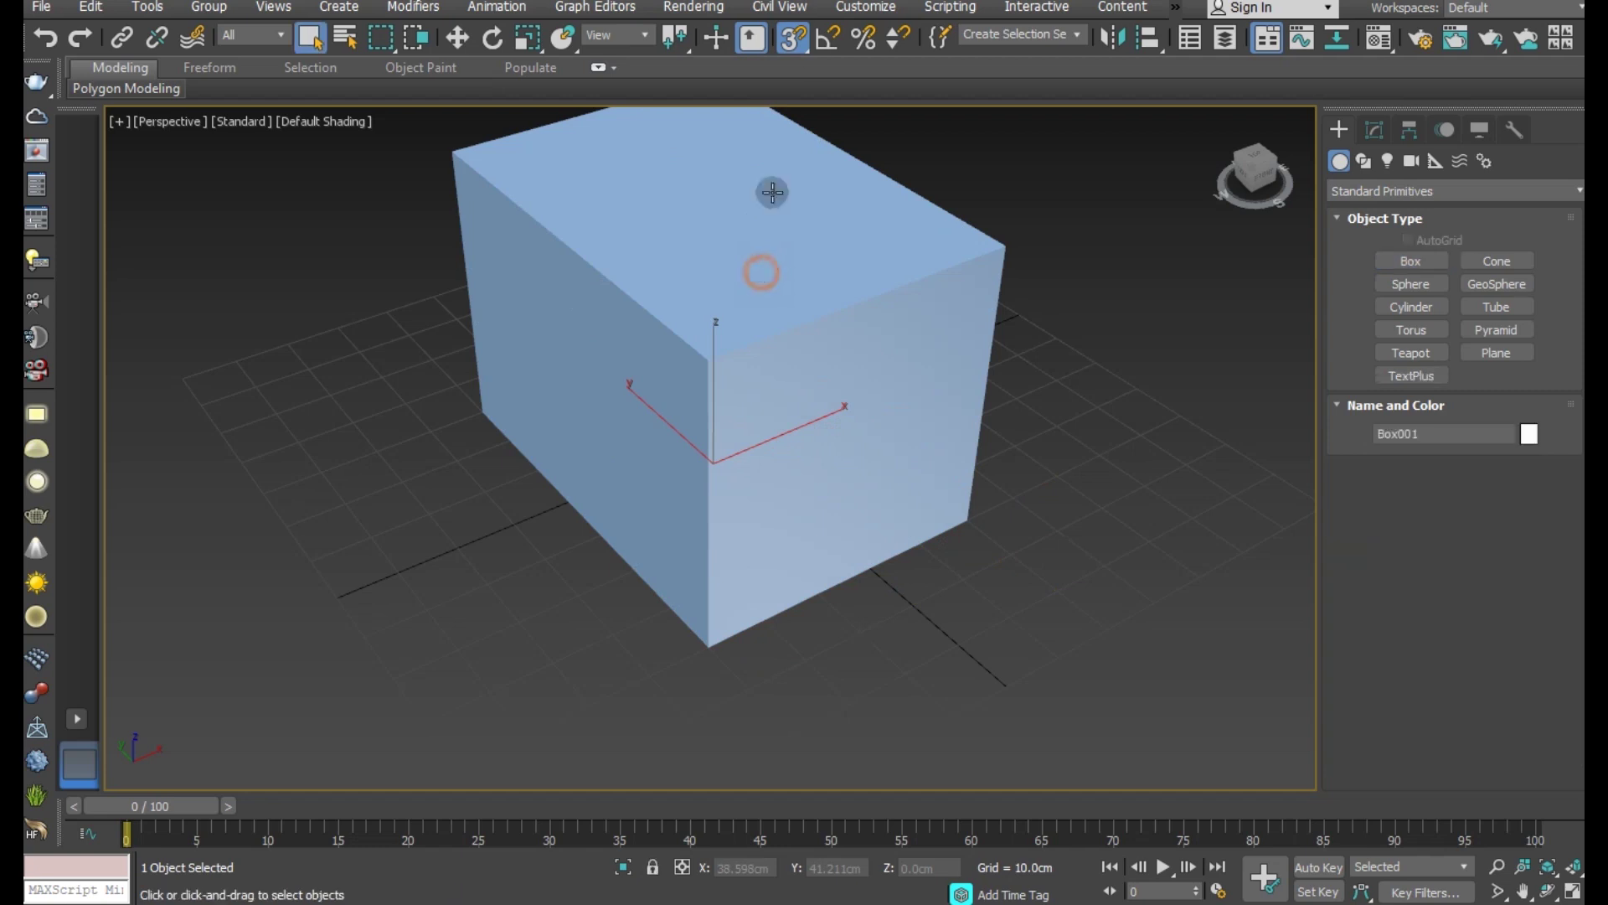
pyautogui.click(333, 122)
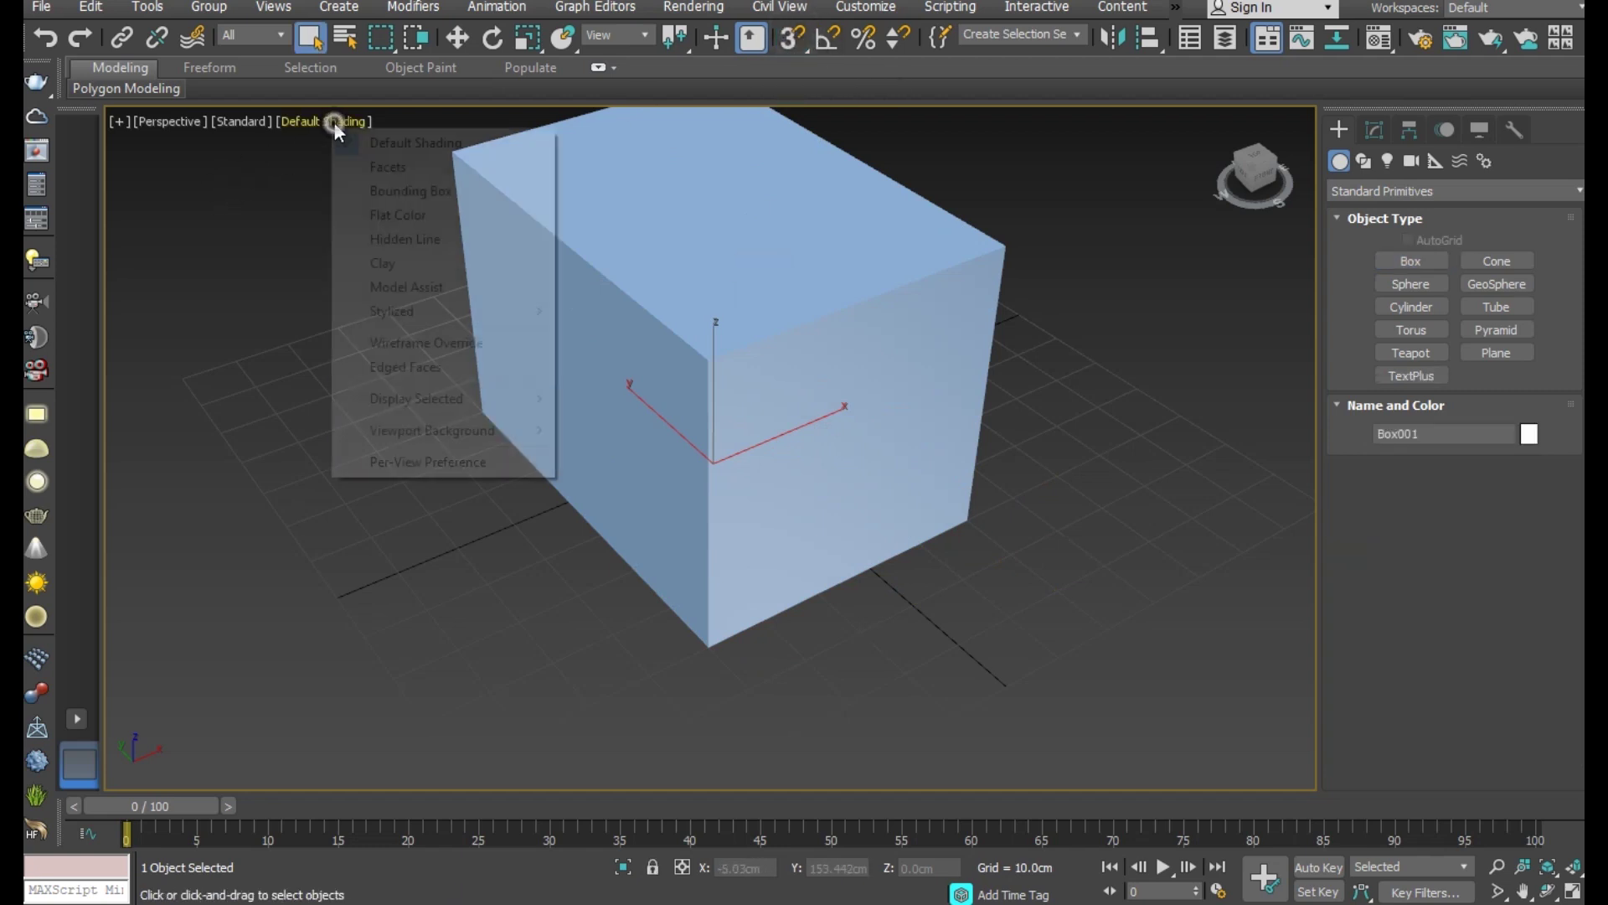
pyautogui.click(387, 369)
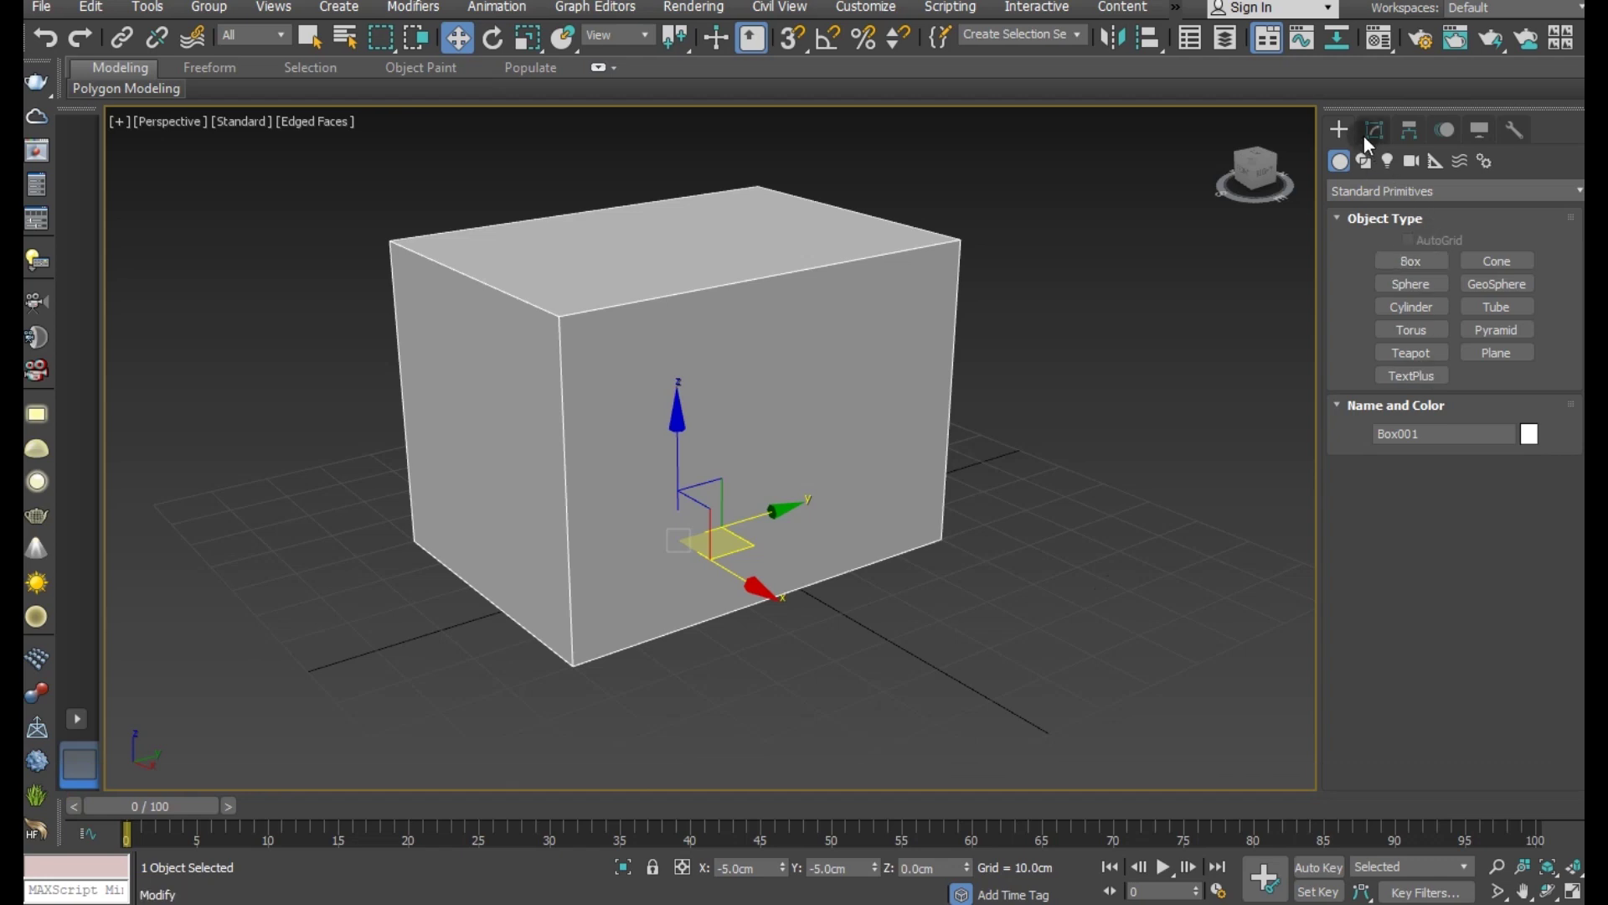
# Step: Change the box's Length to 85.4 cm, leaving its width and segments unchanged
pyautogui.click(1366, 134)
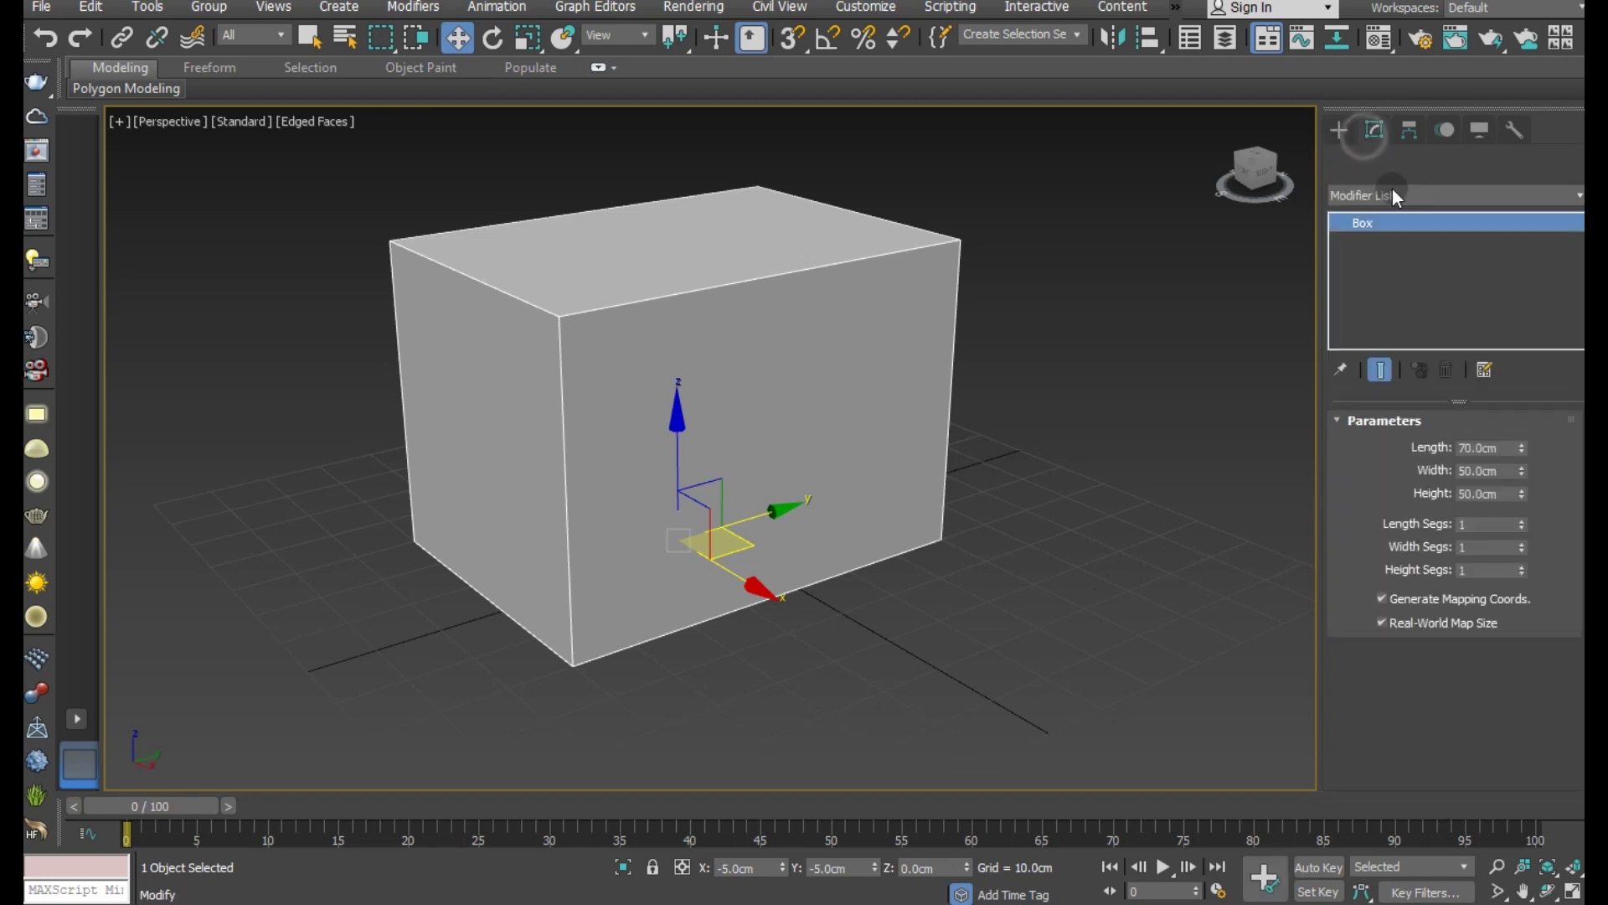
pyautogui.click(1523, 520)
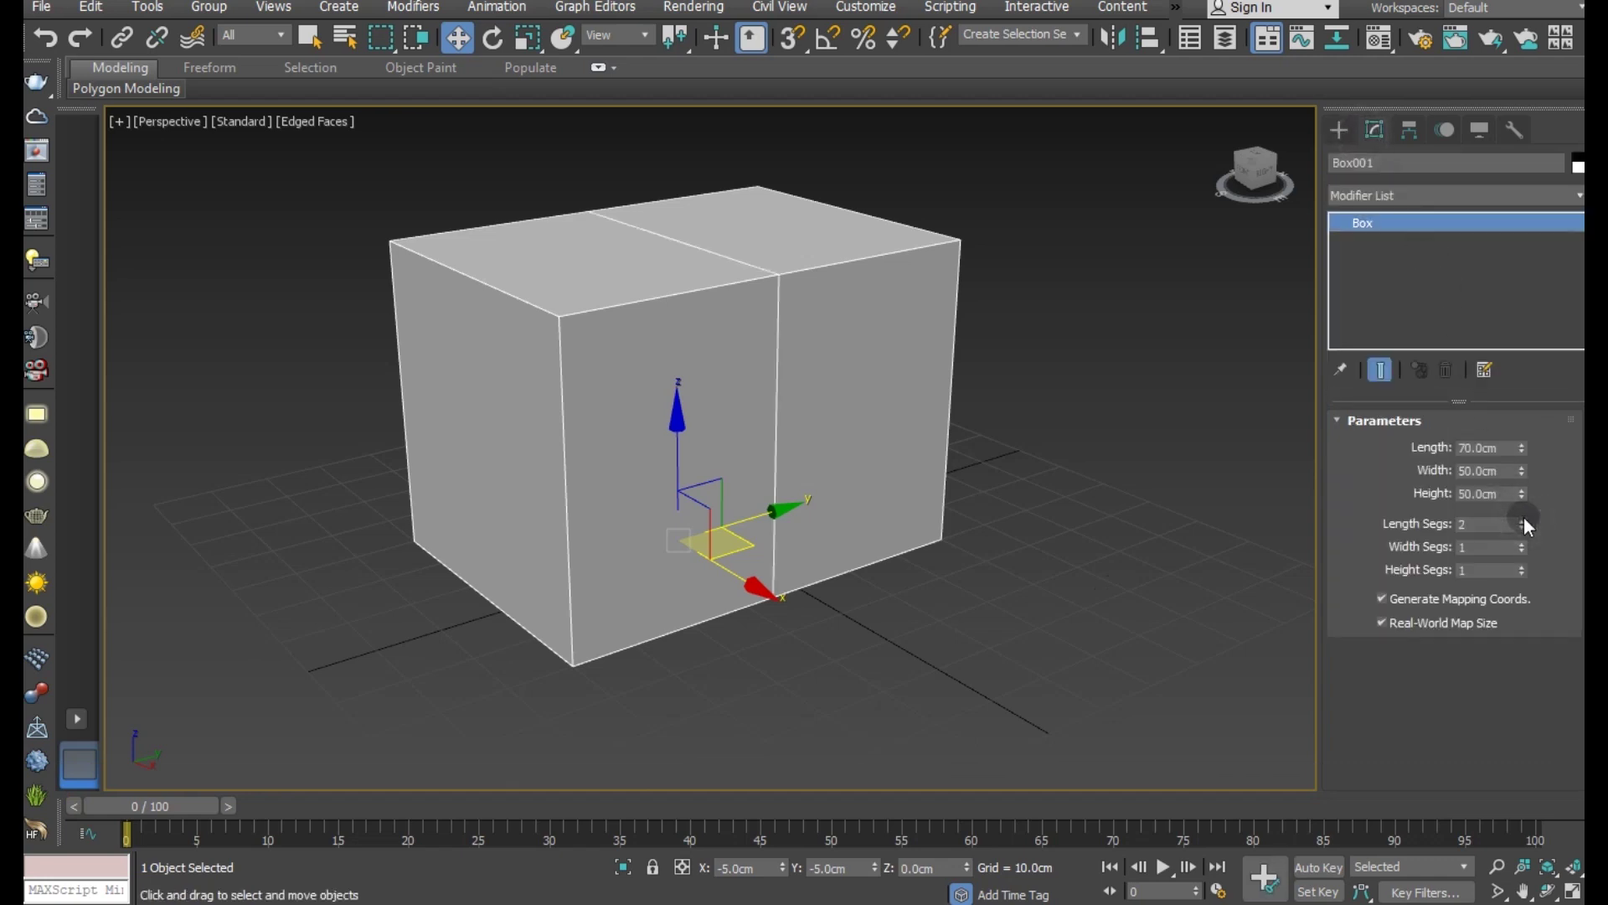
pyautogui.click(1522, 528)
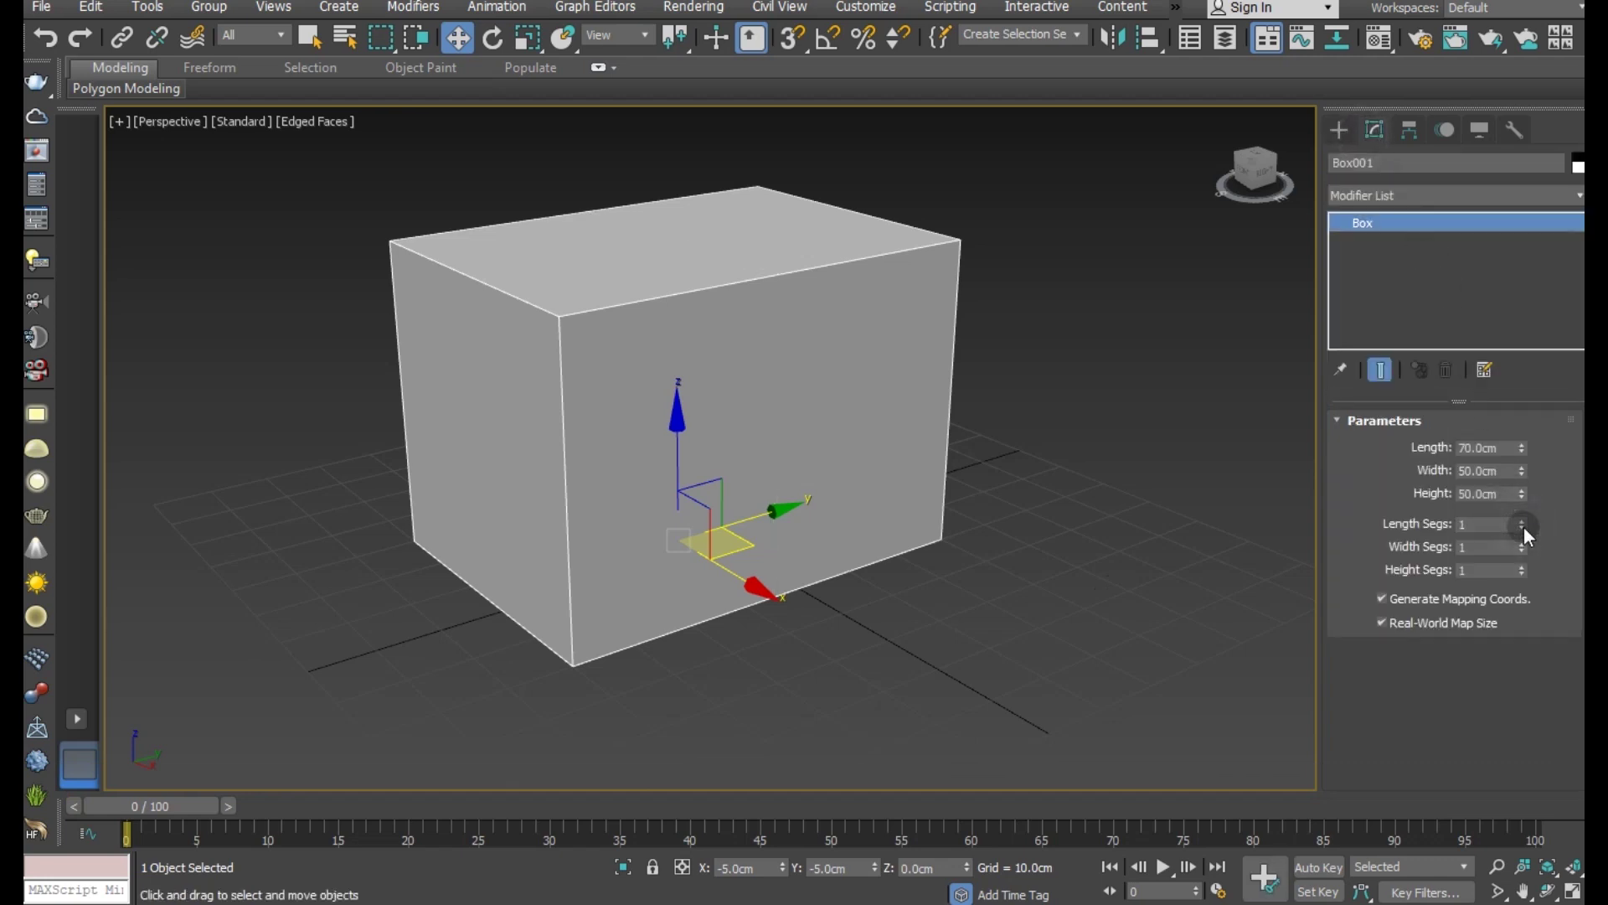
pyautogui.moveTo(1520, 470); pyautogui.dragTo(1515, 421)
pyautogui.click(38, 35)
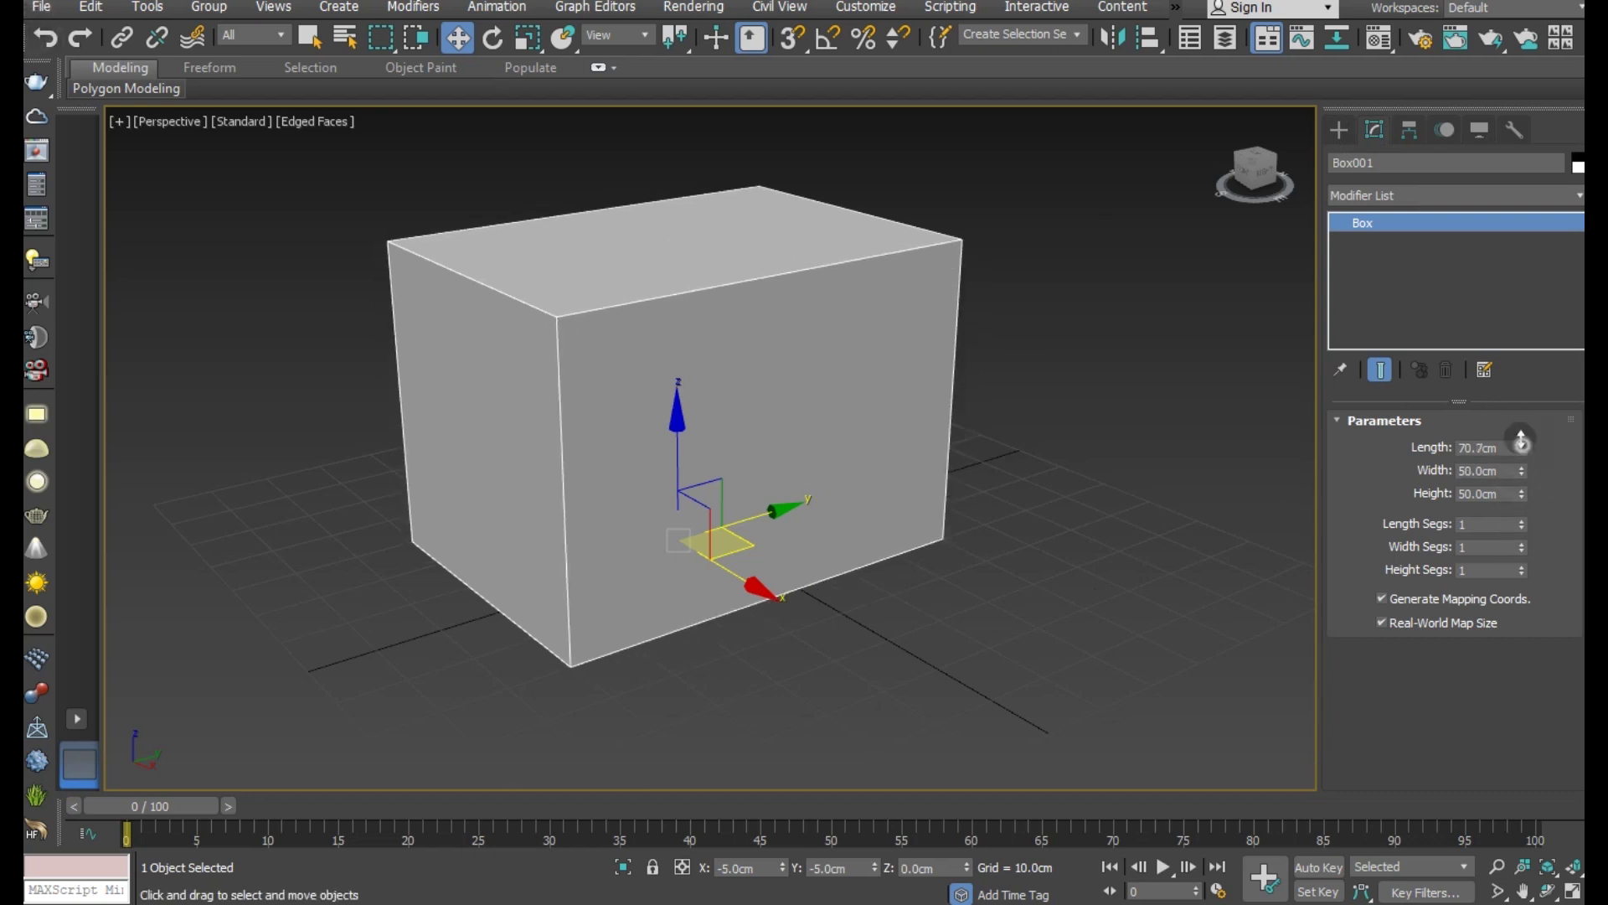
pyautogui.rightClick(1484, 267)
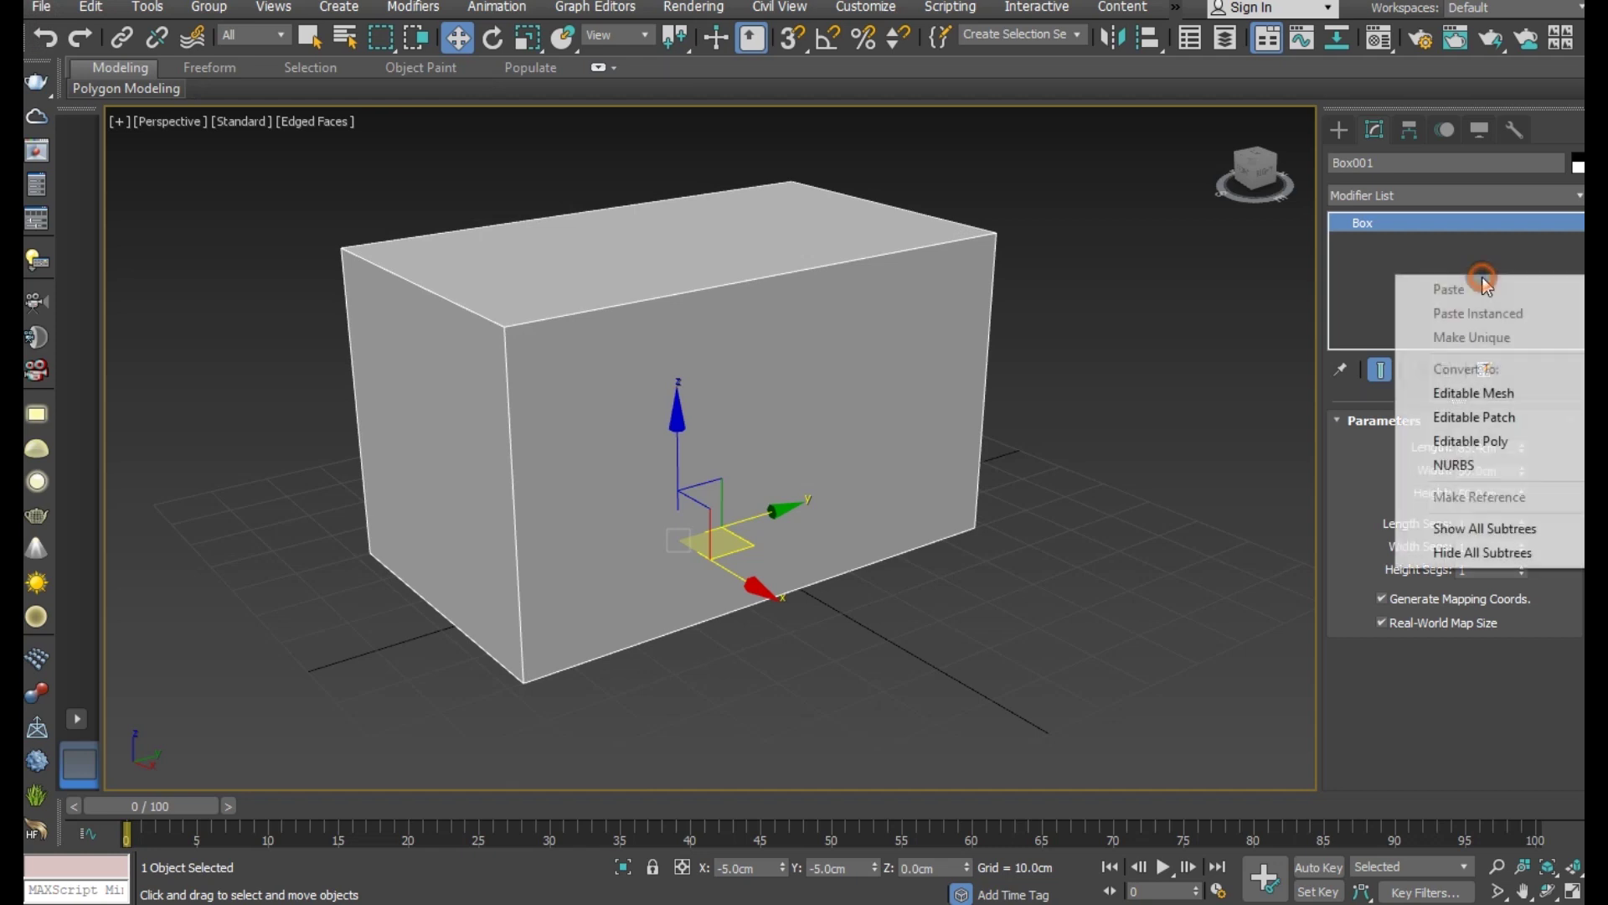
pyautogui.click(949, 466)
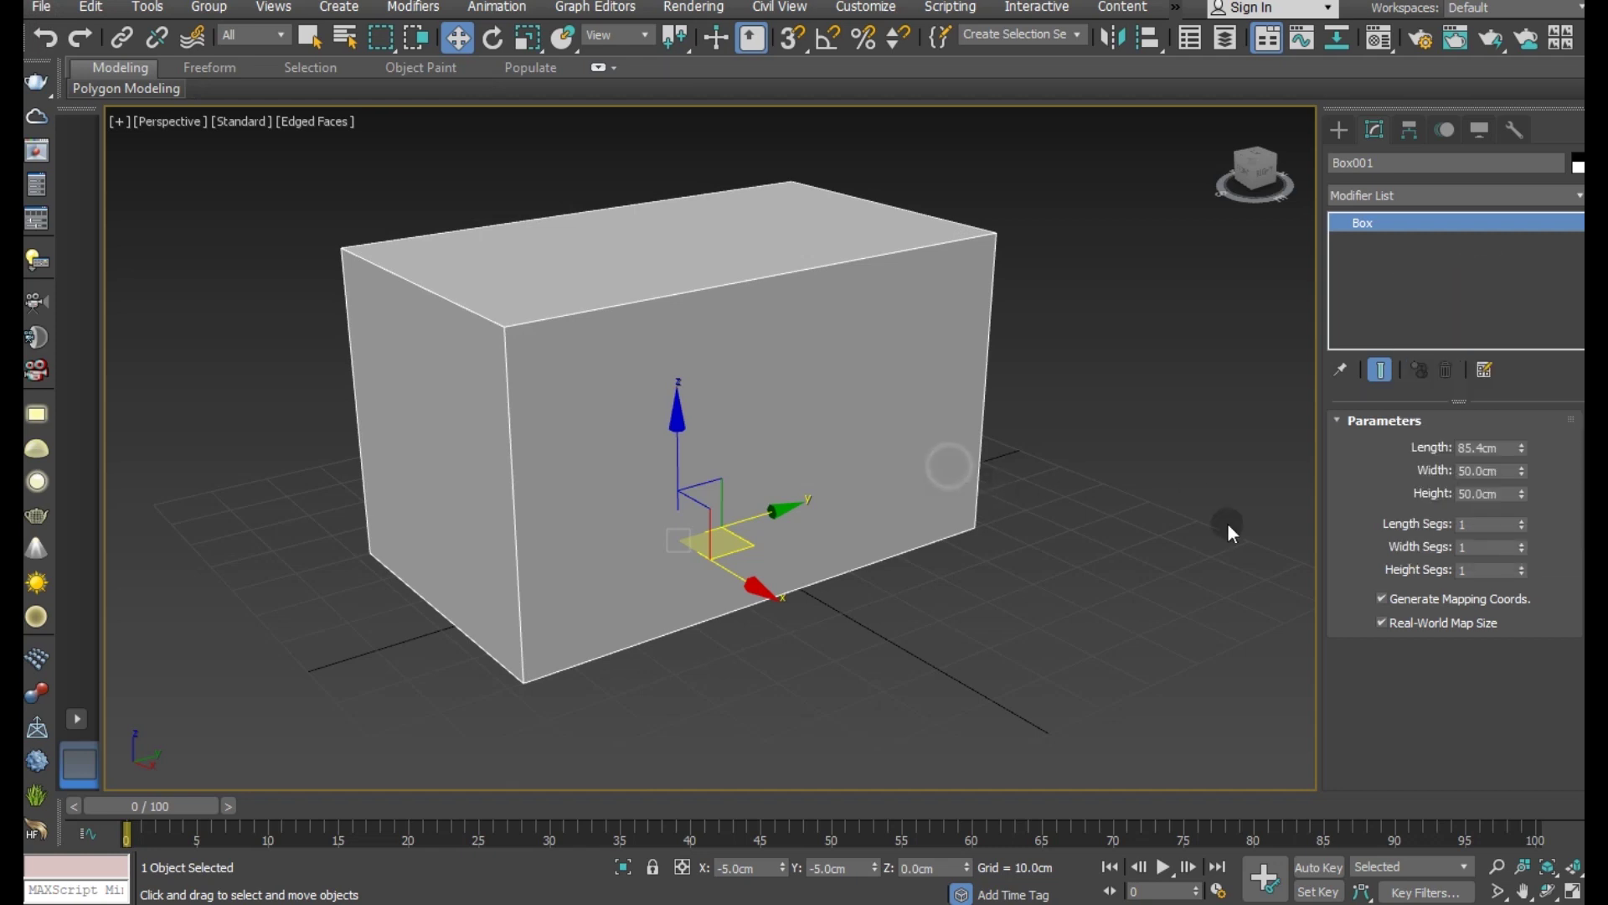
# Step: Keep single width and length segments and convert the box to an Editable Poly
pyautogui.click(1522, 543)
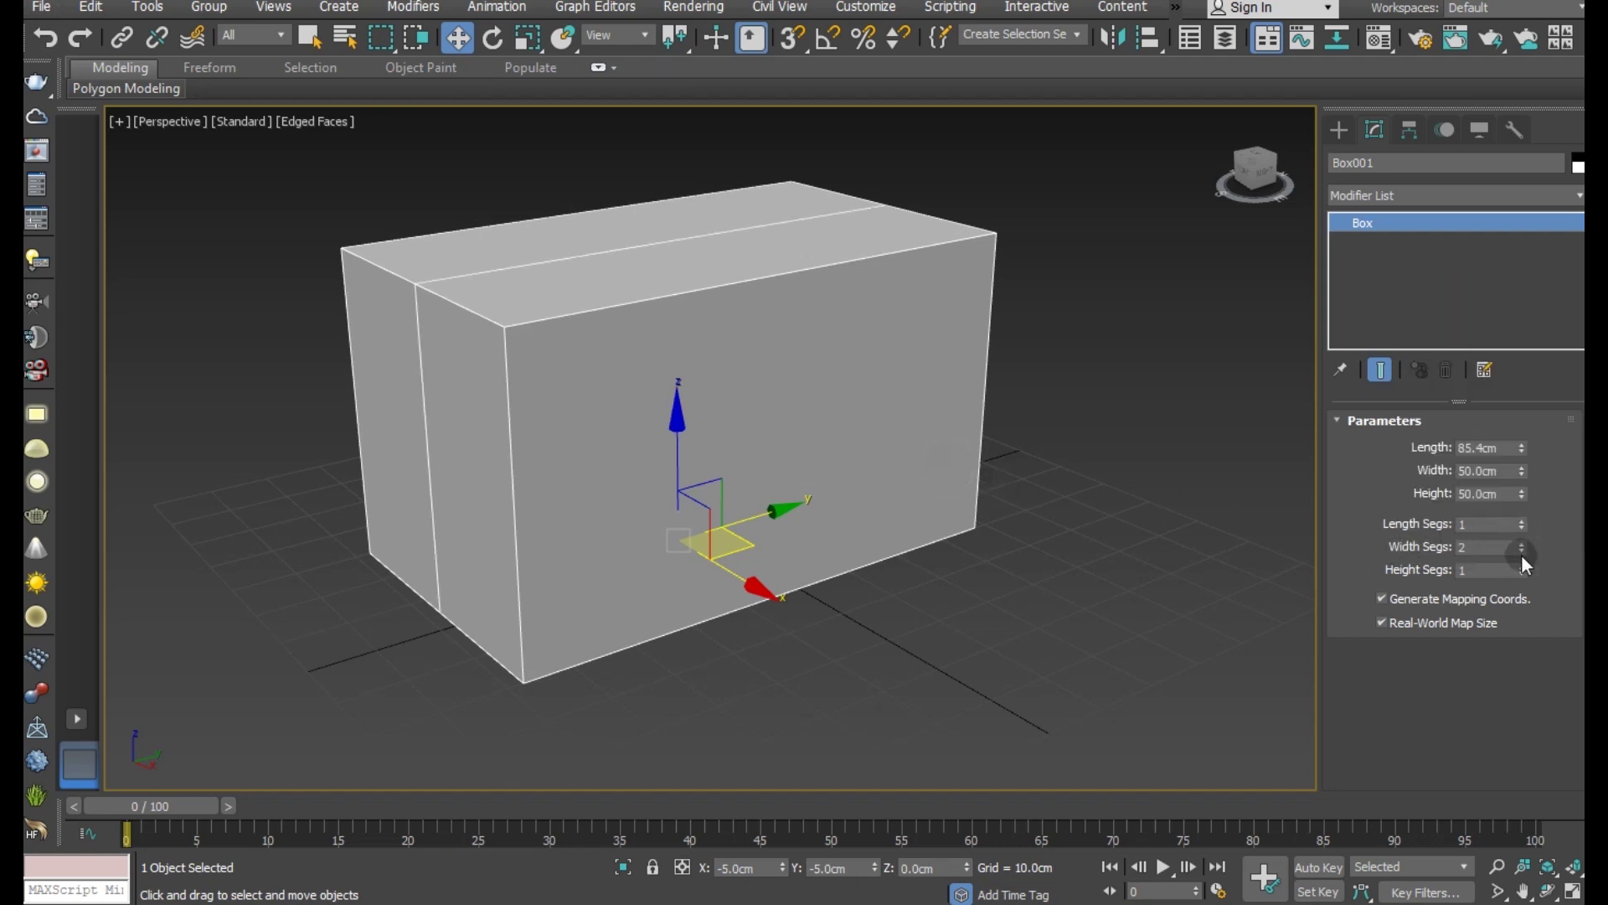
pyautogui.click(1521, 551)
pyautogui.click(1522, 520)
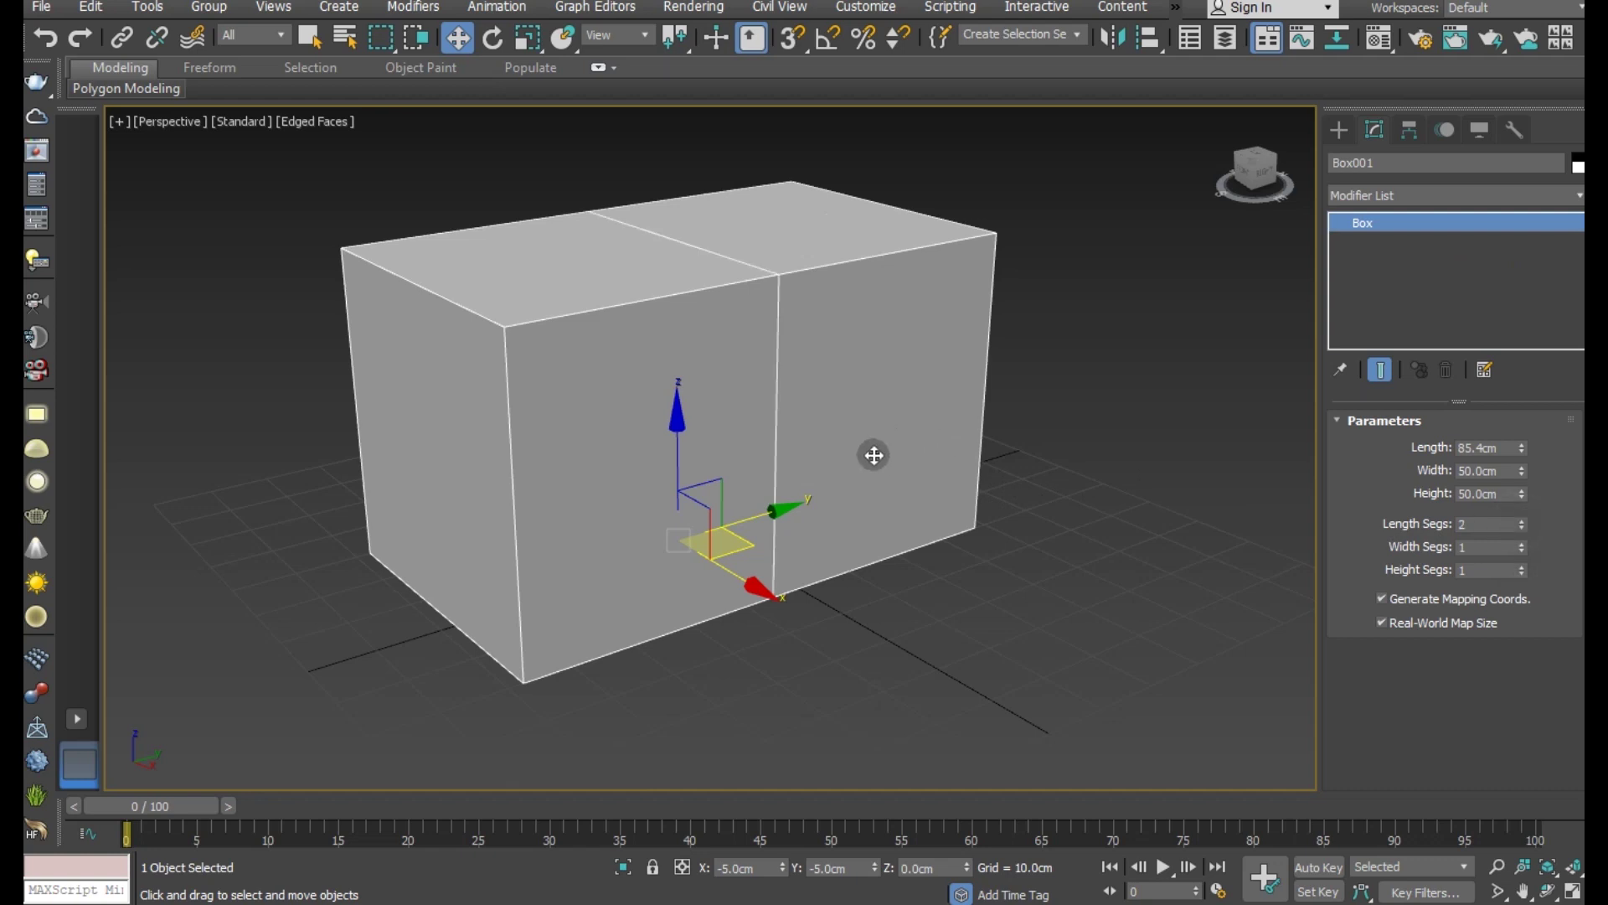
pyautogui.click(1522, 527)
pyautogui.rightClick(1408, 278)
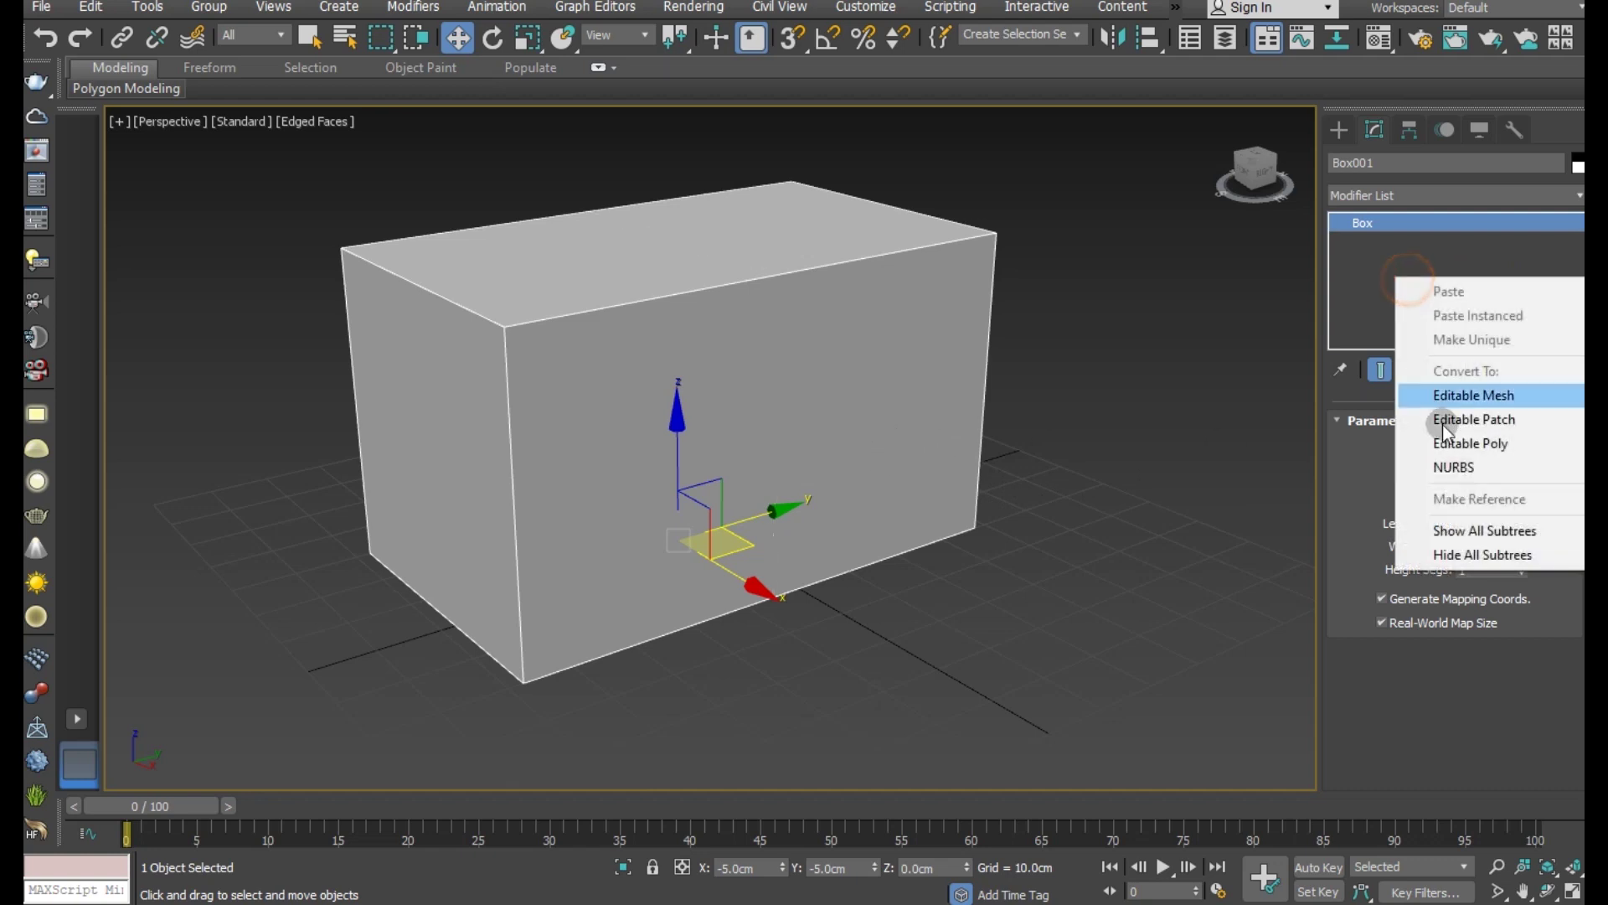
pyautogui.click(1446, 440)
# Step: Insert a Swift Loop edge loop across the middle of the box
pyautogui.keyDown('alt'); pyautogui.moveTo(766, 486); pyautogui.dragTo(590, 300, button='middle'); pyautogui.keyUp('alt')
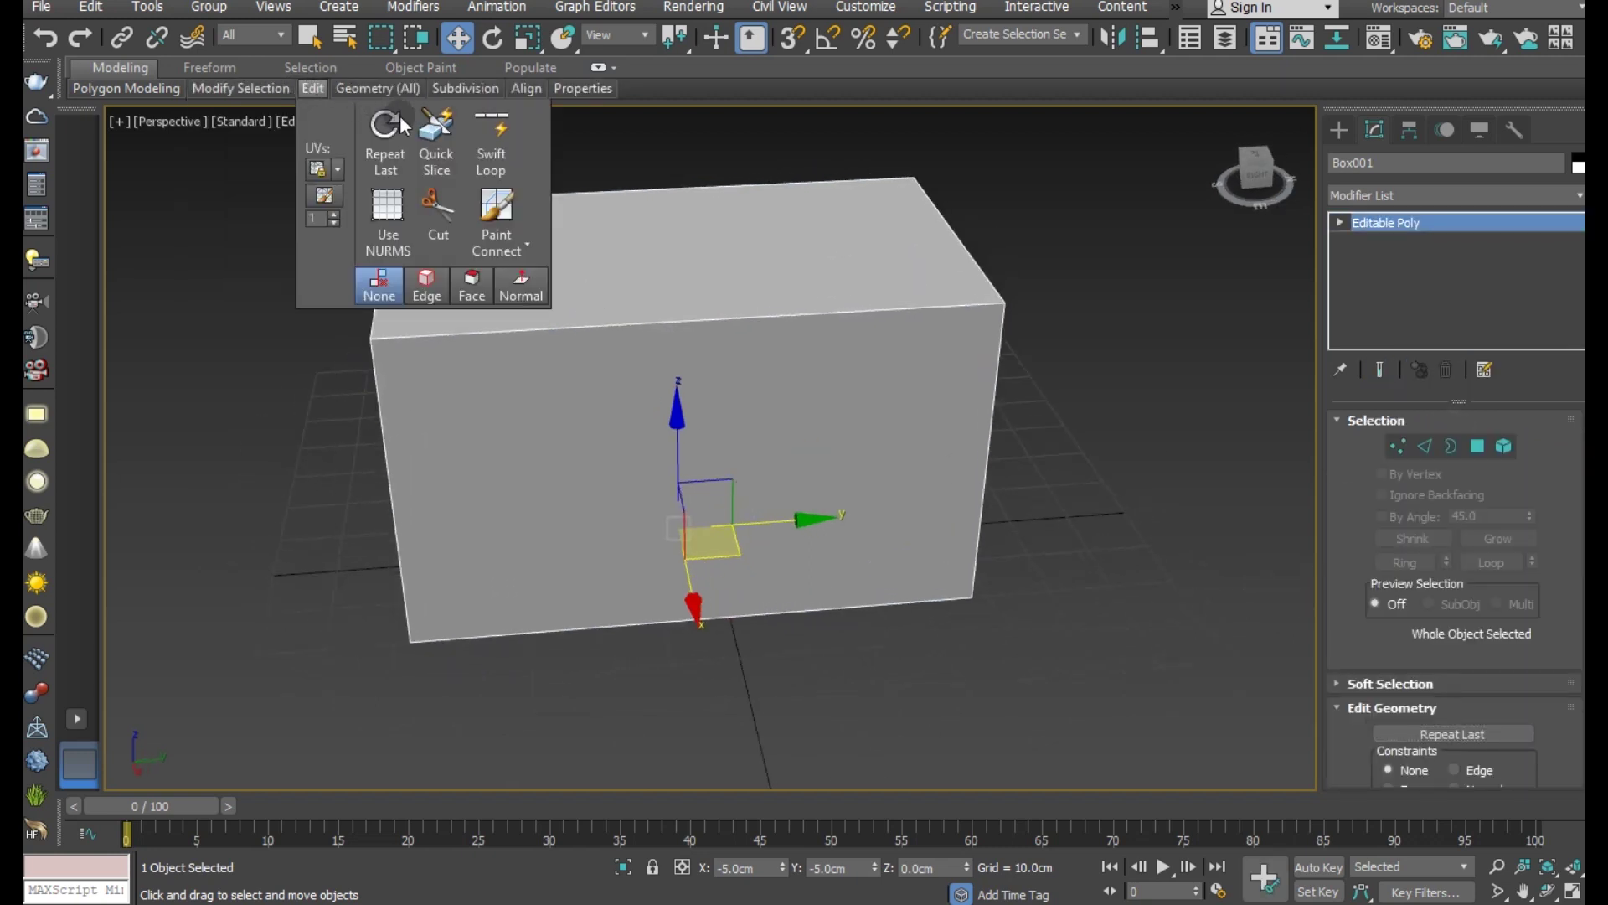
pyautogui.click(488, 141)
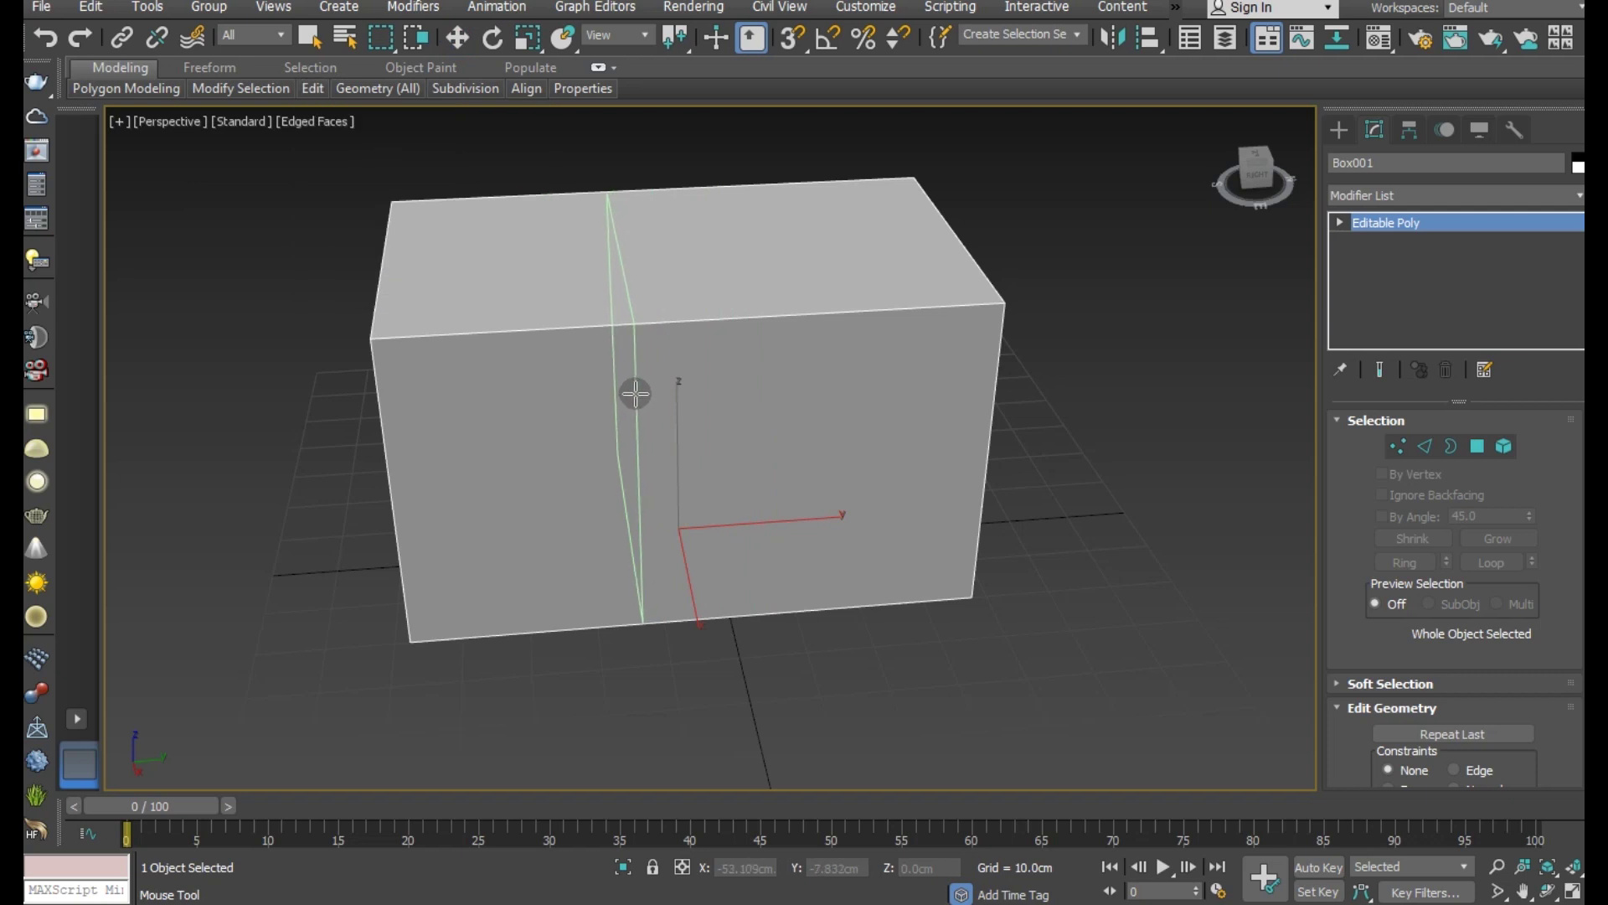
pyautogui.click(614, 385)
pyautogui.press('w')
pyautogui.keyDown('alt'); pyautogui.moveTo(676, 407); pyautogui.dragTo(796, 383, button='middle'); pyautogui.keyUp('alt')
# Step: Extrude the box's right-hand face 10 cm and push it further out as a wing
pyautogui.click(1480, 446)
pyautogui.click(845, 432)
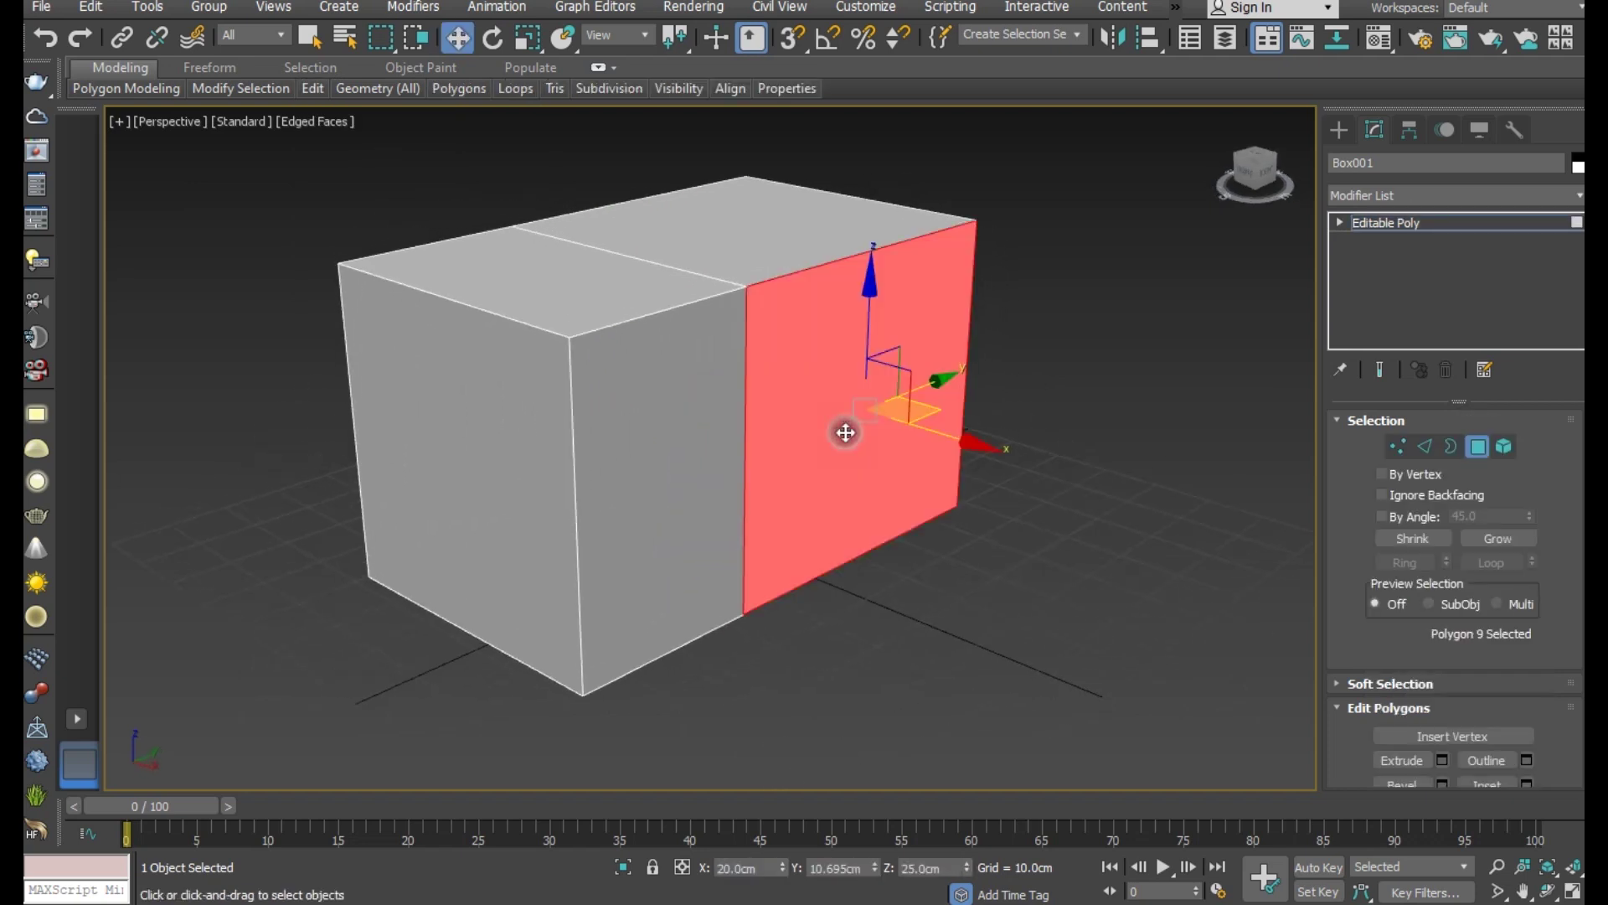
pyautogui.click(1166, 587)
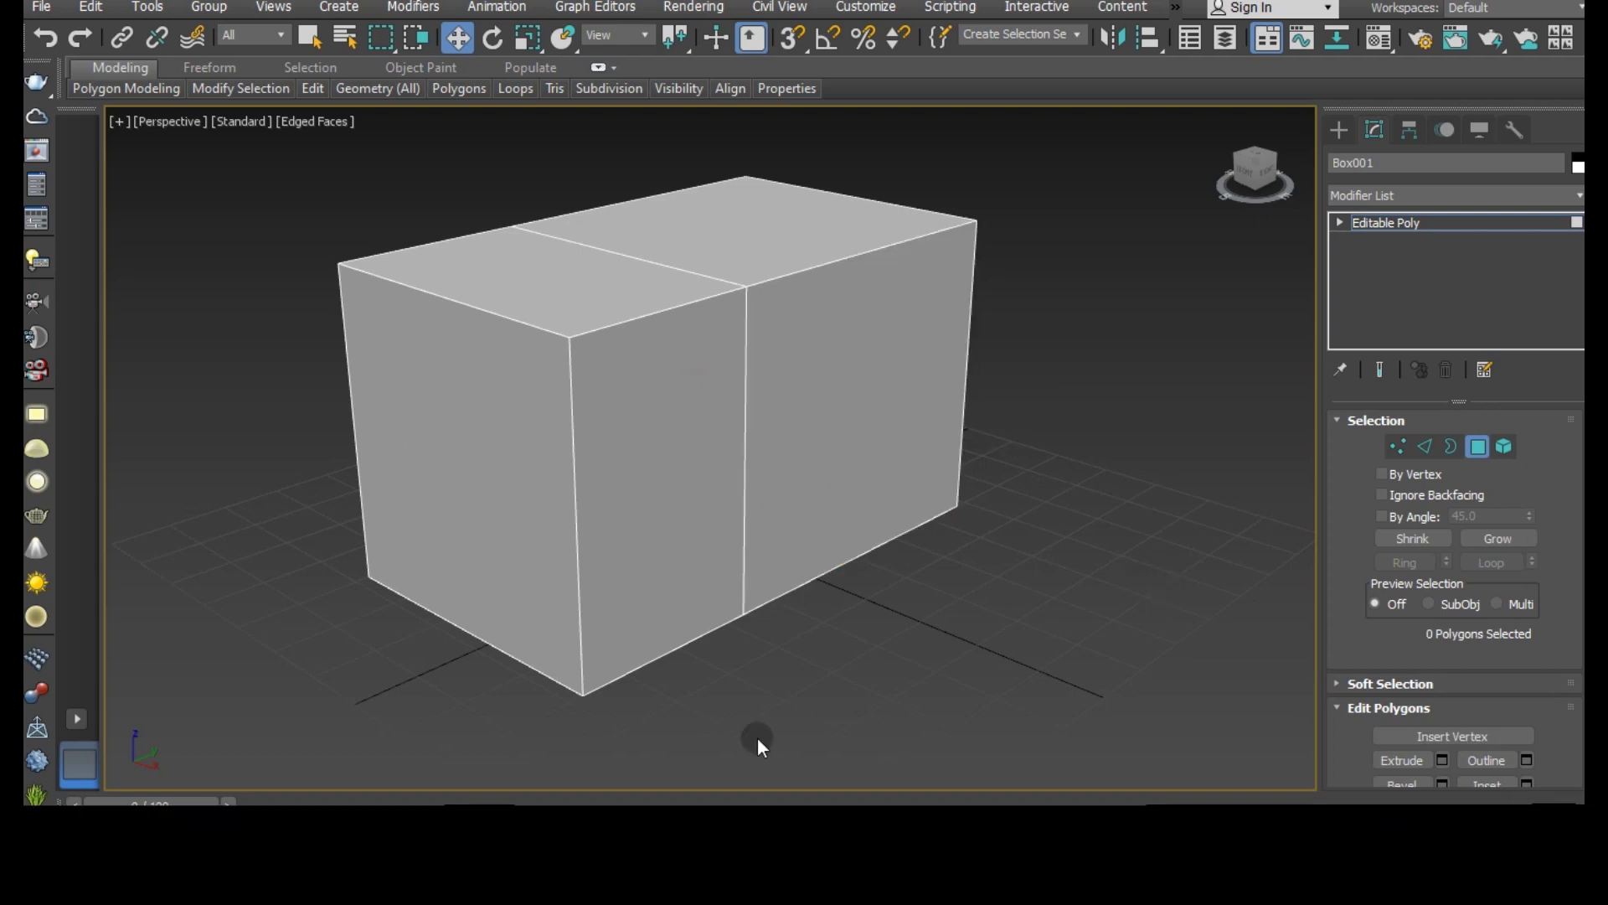
pyautogui.click(878, 499)
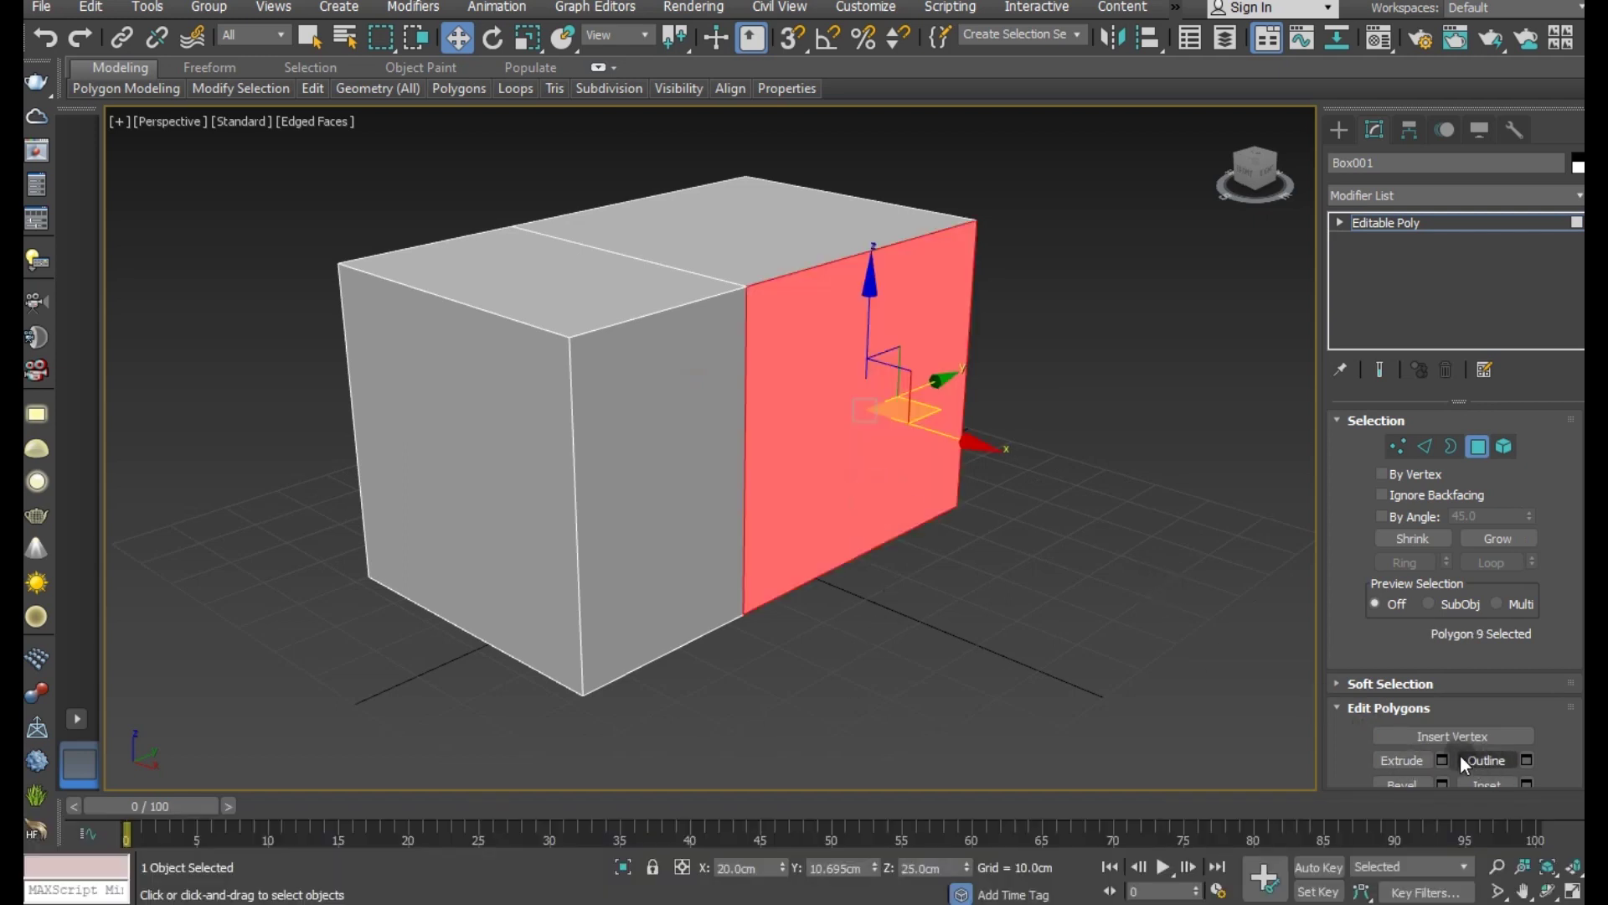
pyautogui.hotkey('shift', 'e')
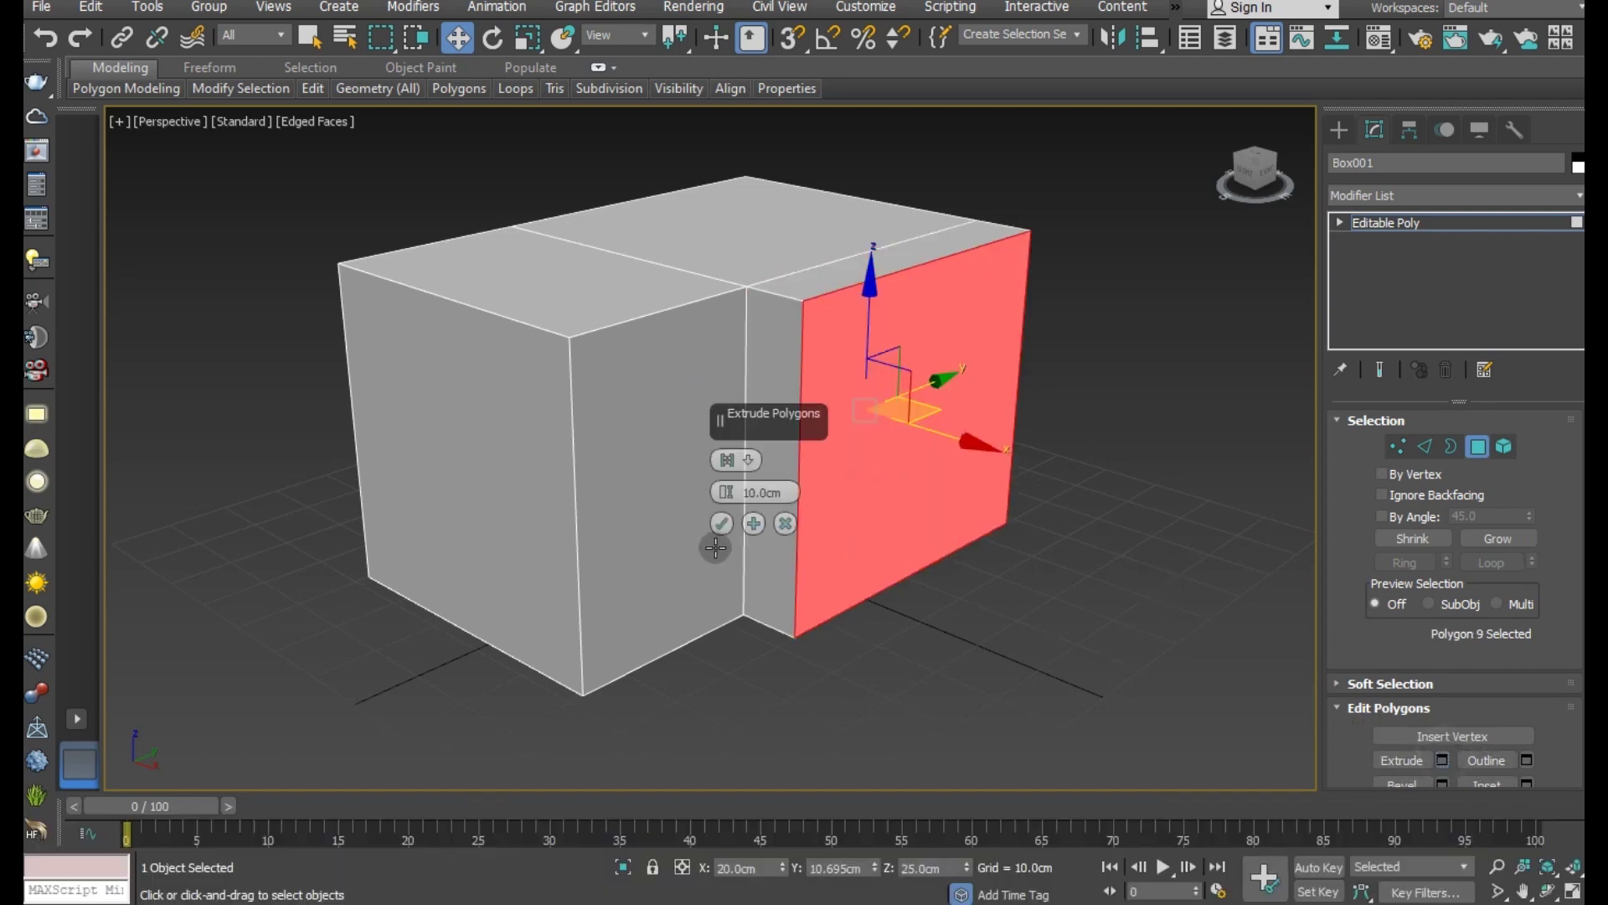
pyautogui.click(716, 527)
pyautogui.moveTo(1018, 457); pyautogui.dragTo(1218, 515)
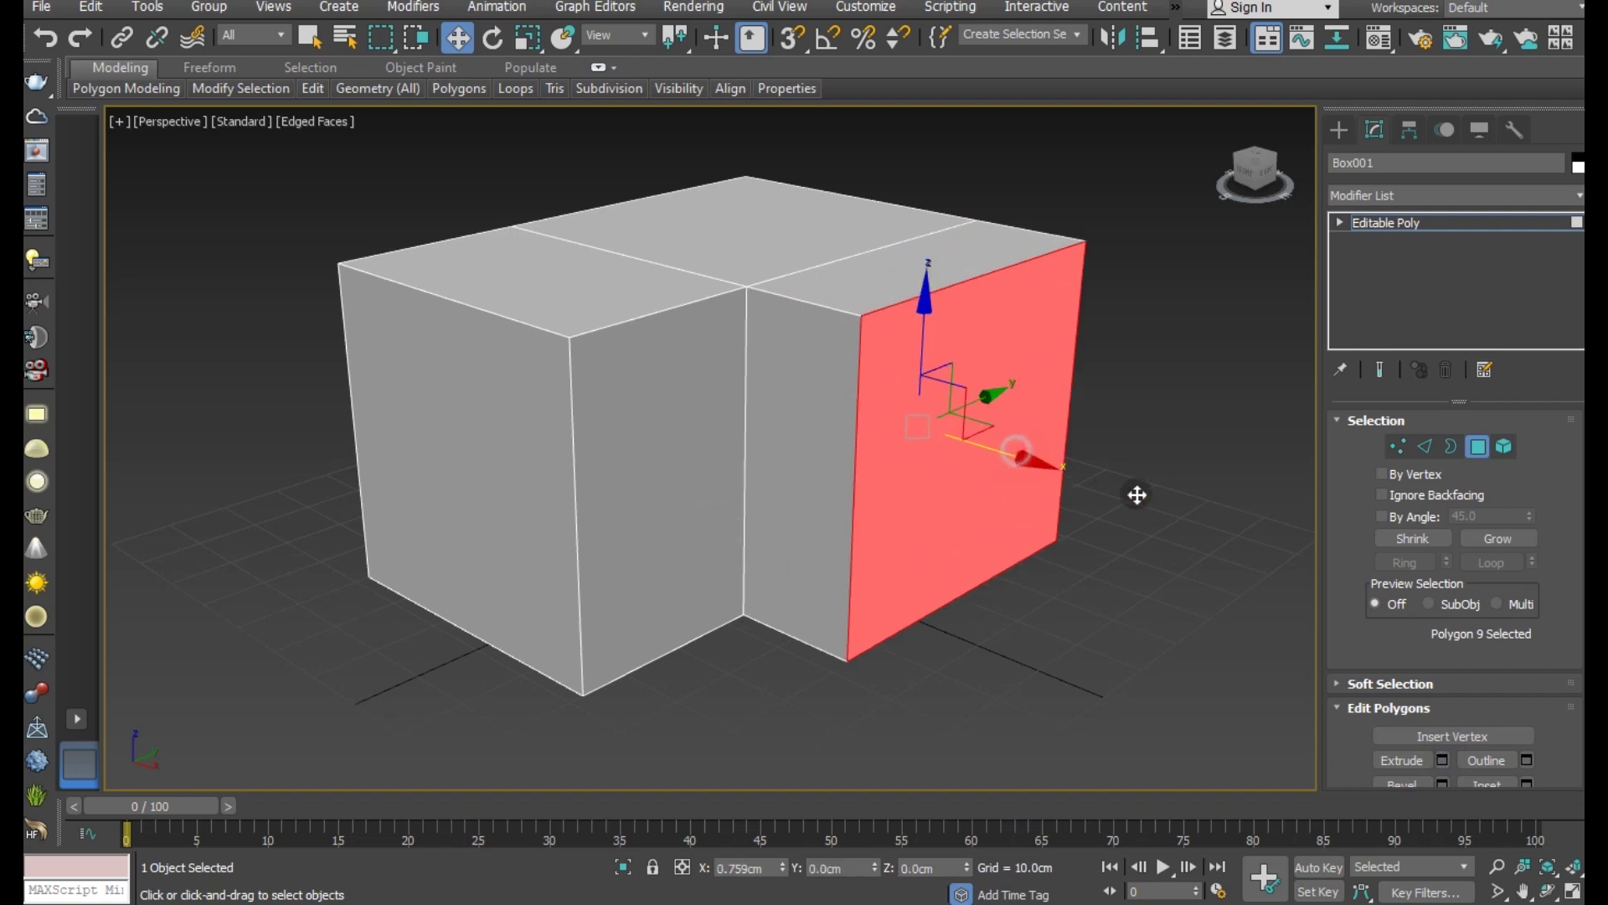
pyautogui.scroll(-3, 919, 534)
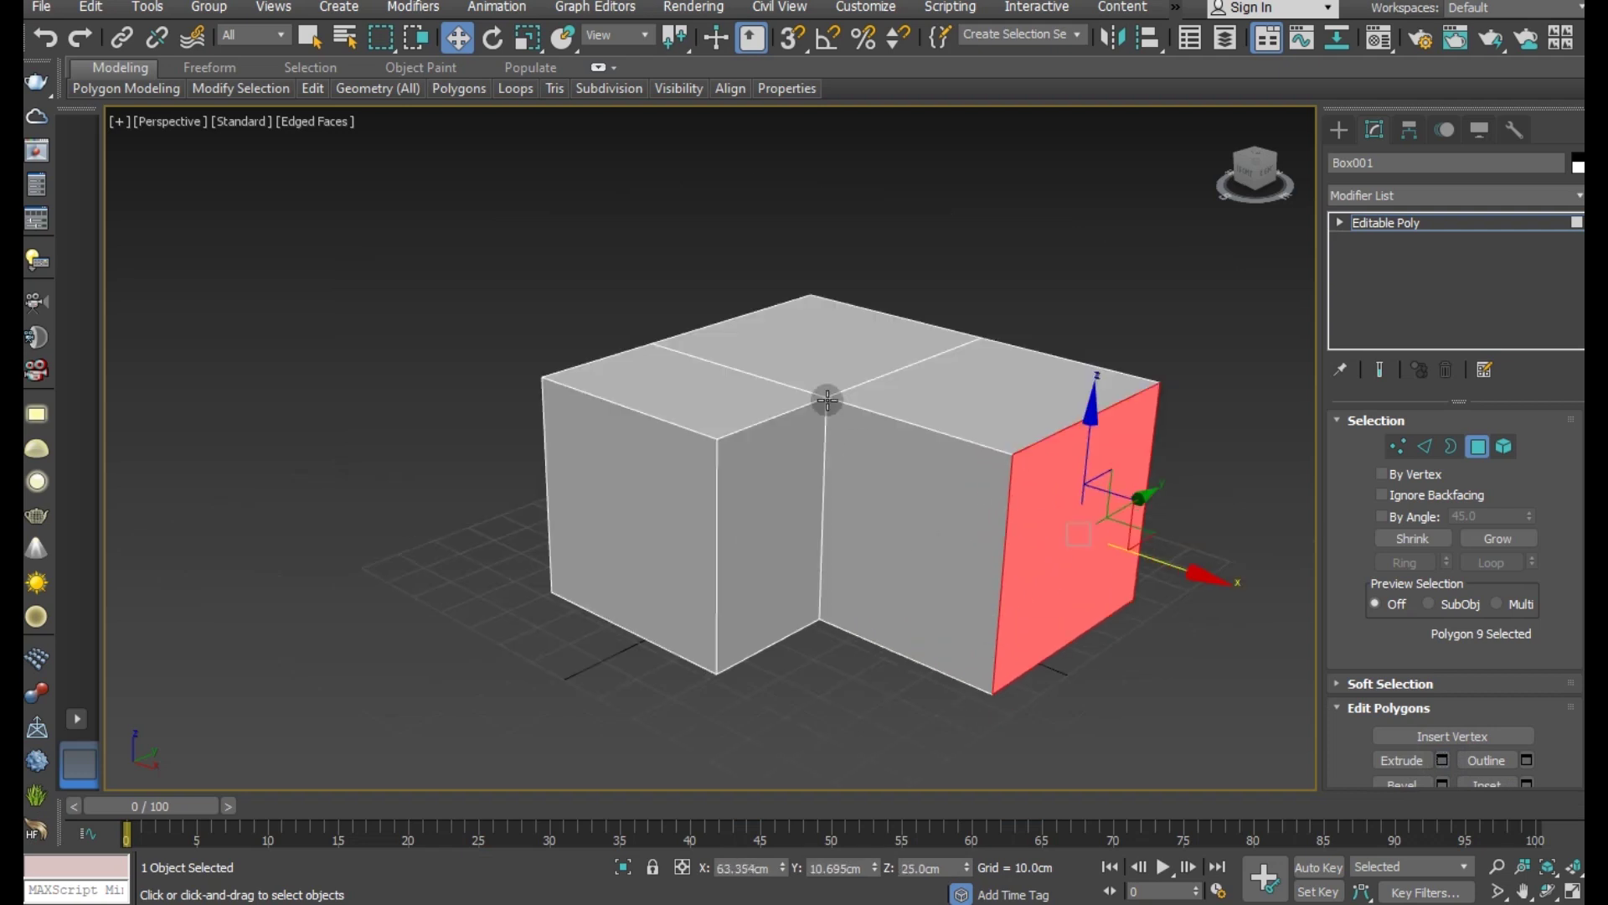
# Step: Extrude the main block's two top polygons 10 cm and lift them to about 67.749 cm
pyautogui.click(787, 397)
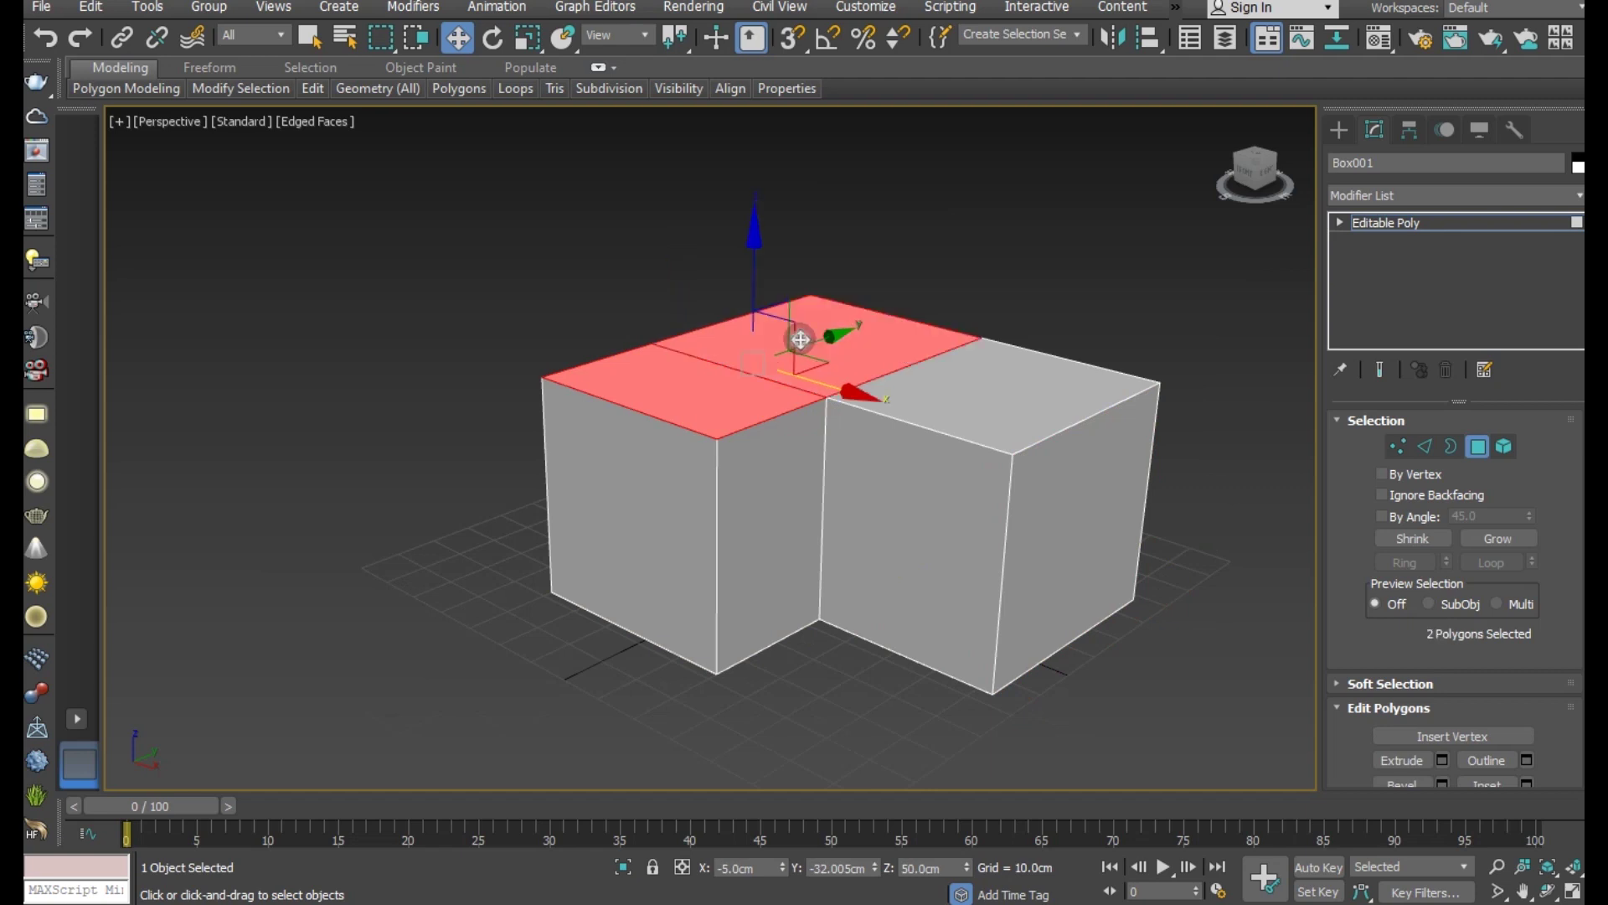
pyautogui.keyDown('ctrl'); pyautogui.click(802, 338); pyautogui.keyUp('ctrl')
pyautogui.click(1442, 760)
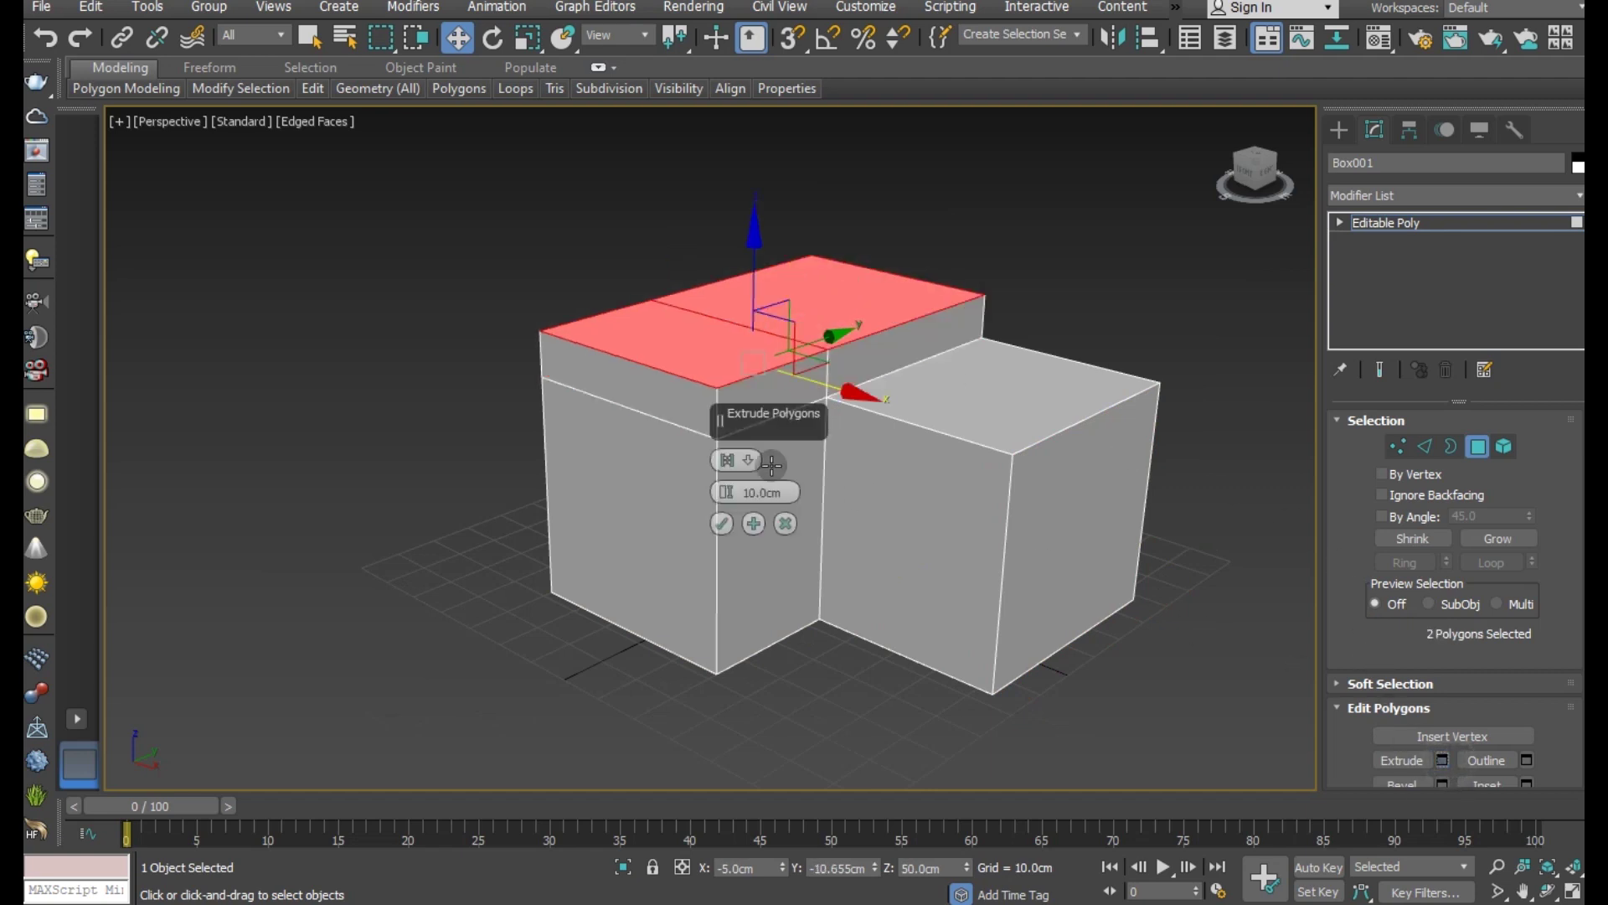
pyautogui.click(729, 524)
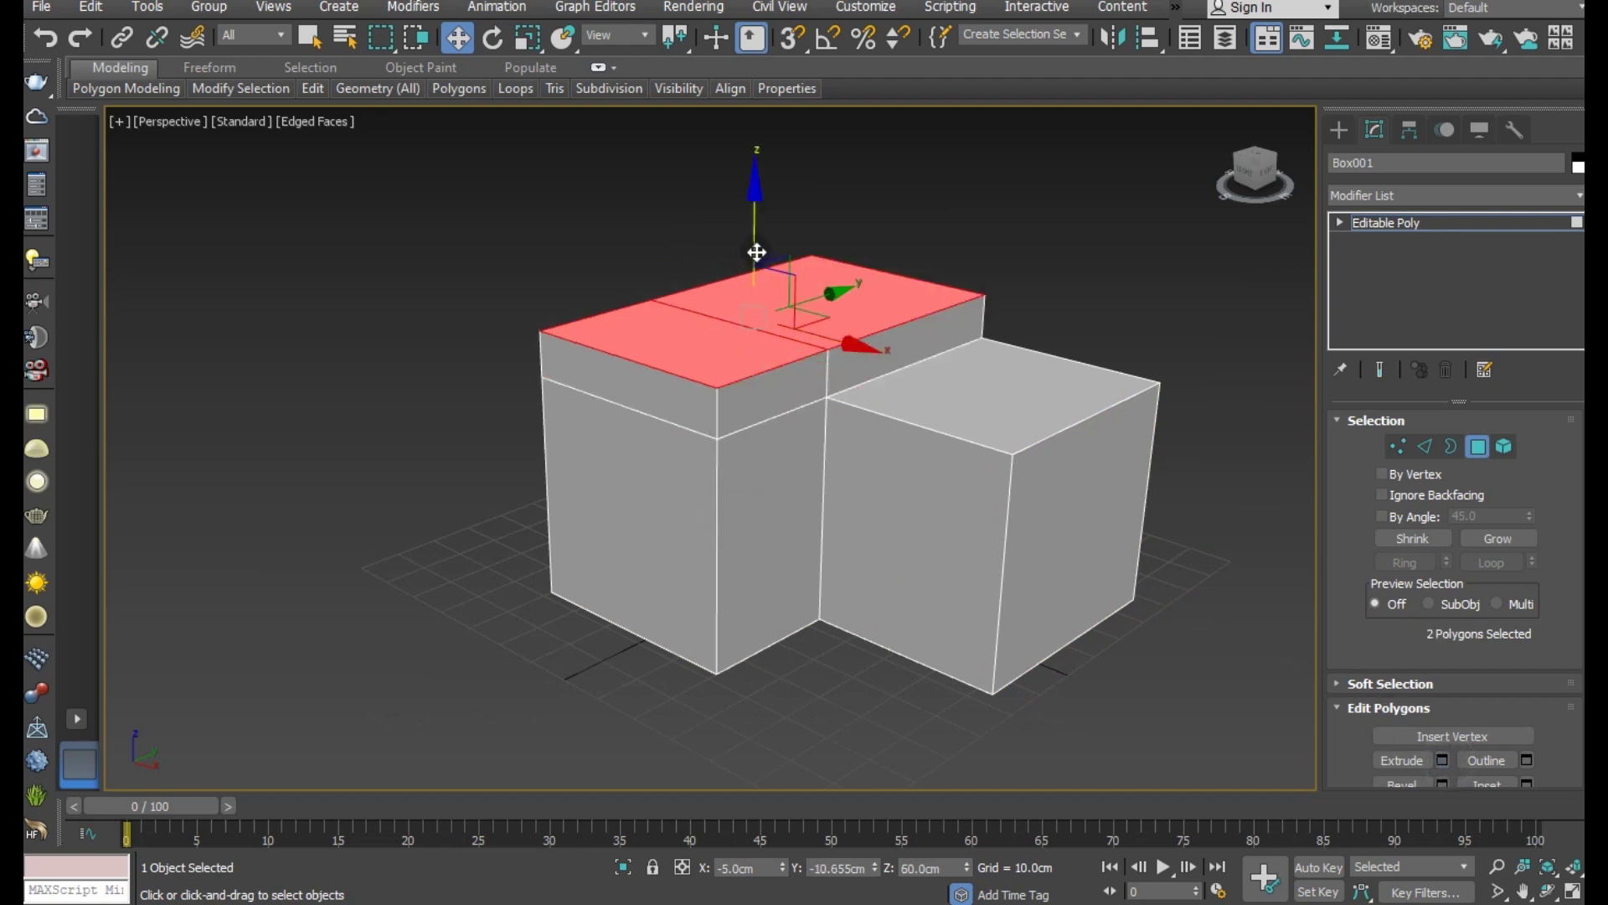
pyautogui.moveTo(754, 240); pyautogui.dragTo(754, 214)
pyautogui.keyDown('alt'); pyautogui.moveTo(798, 359); pyautogui.dragTo(855, 359, button='middle'); pyautogui.keyUp('alt')
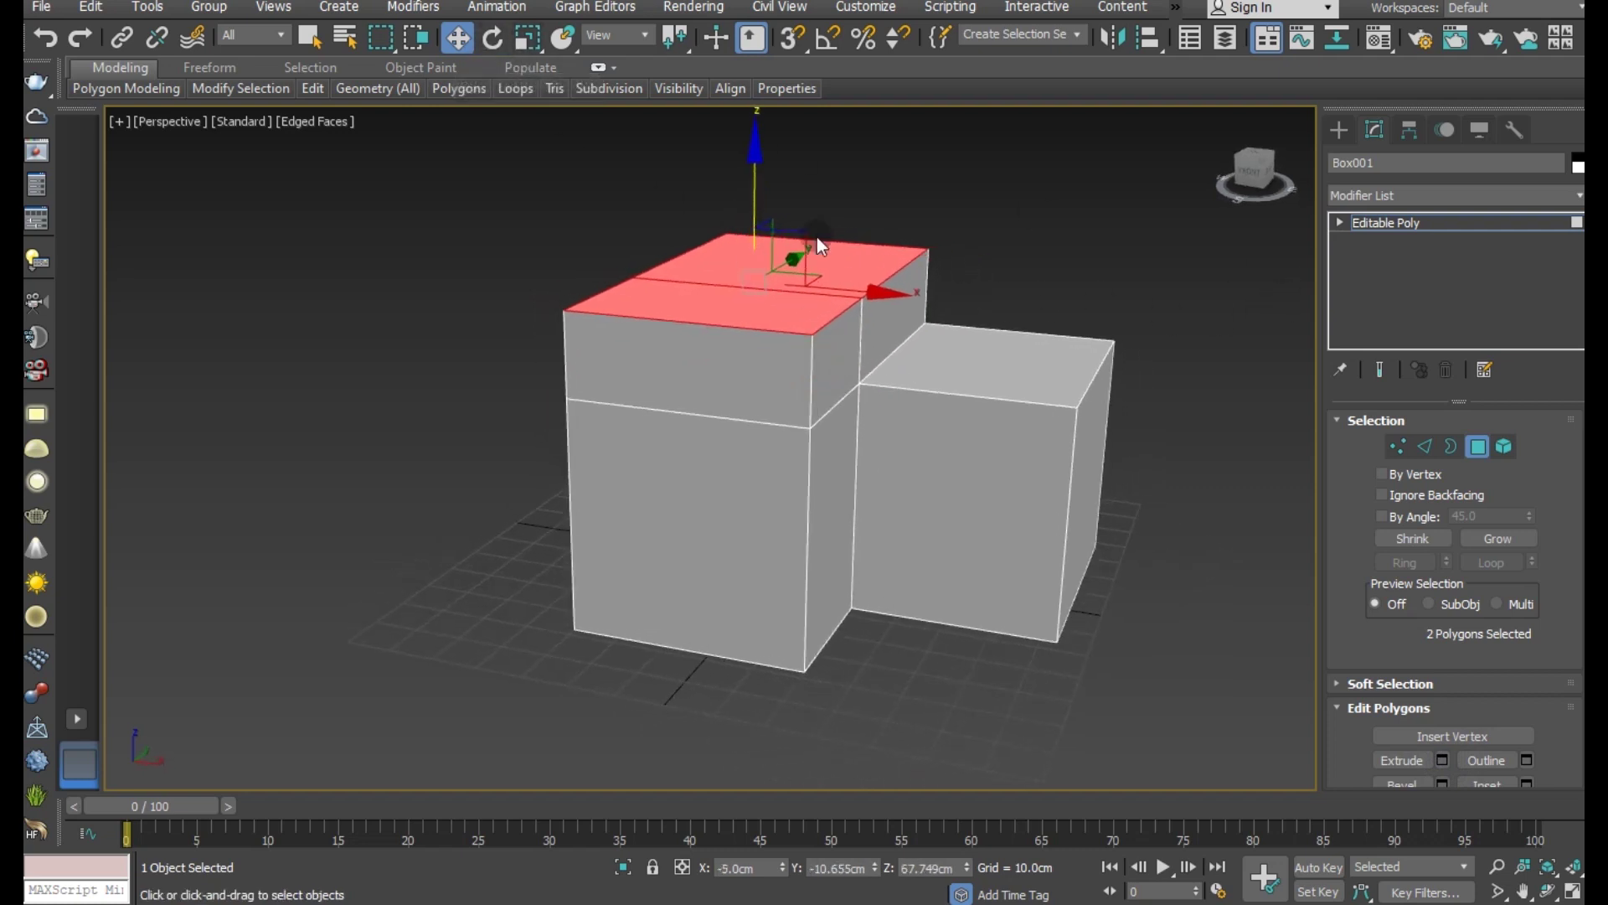
# Step: Add a Swift Loop edge loop across the raised top of the main block
pyautogui.click(313, 88)
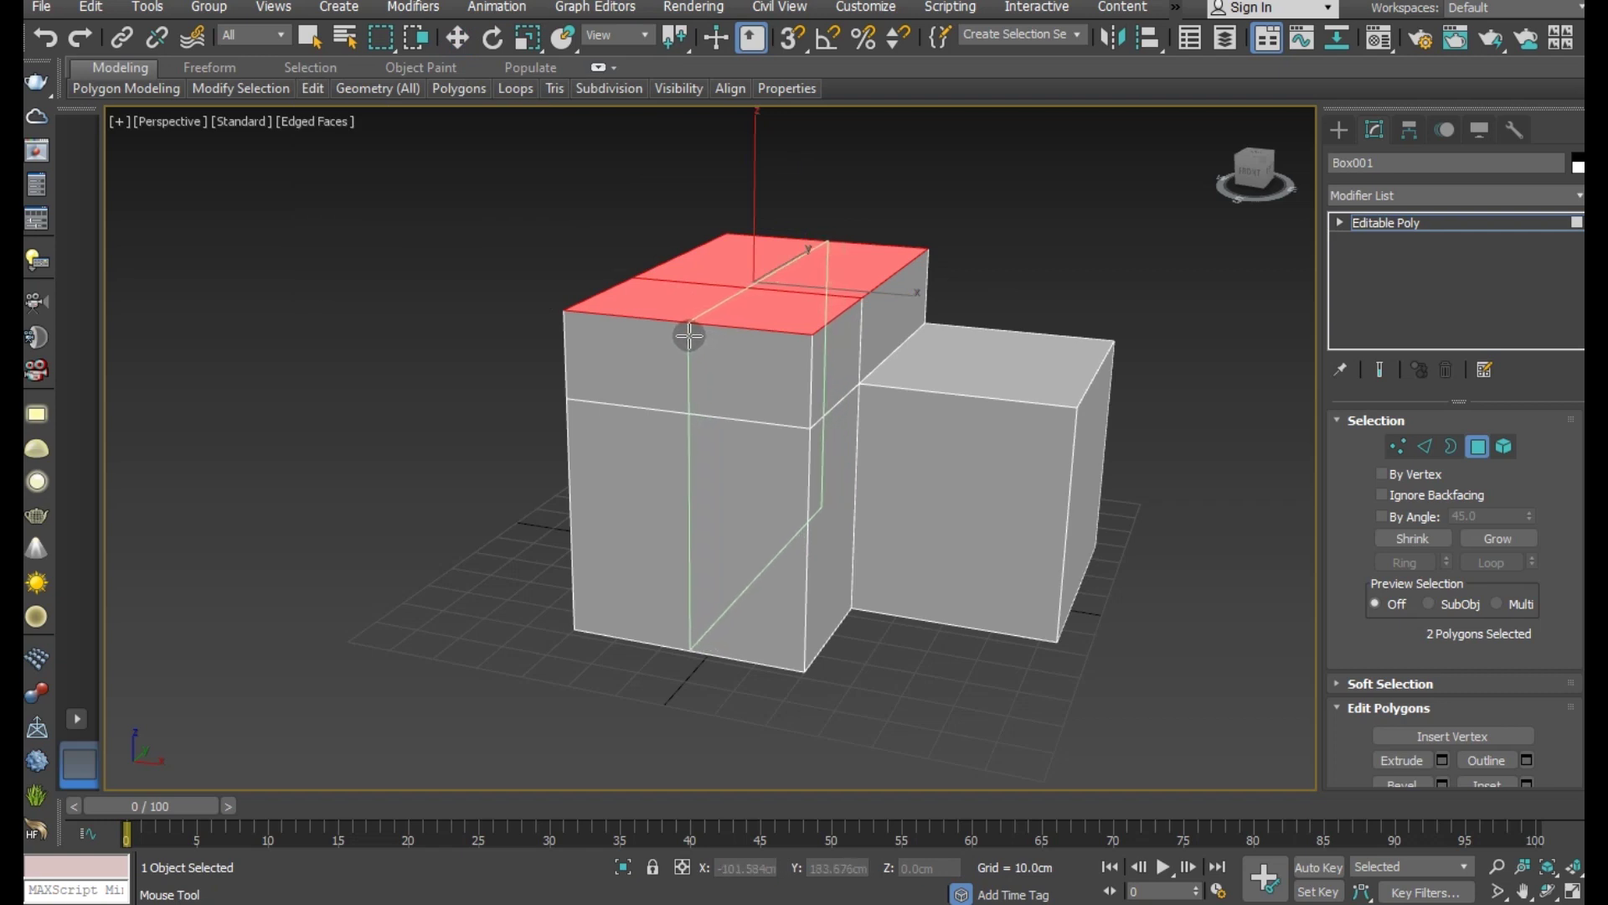
pyautogui.click(689, 335)
pyautogui.rightClick(689, 335)
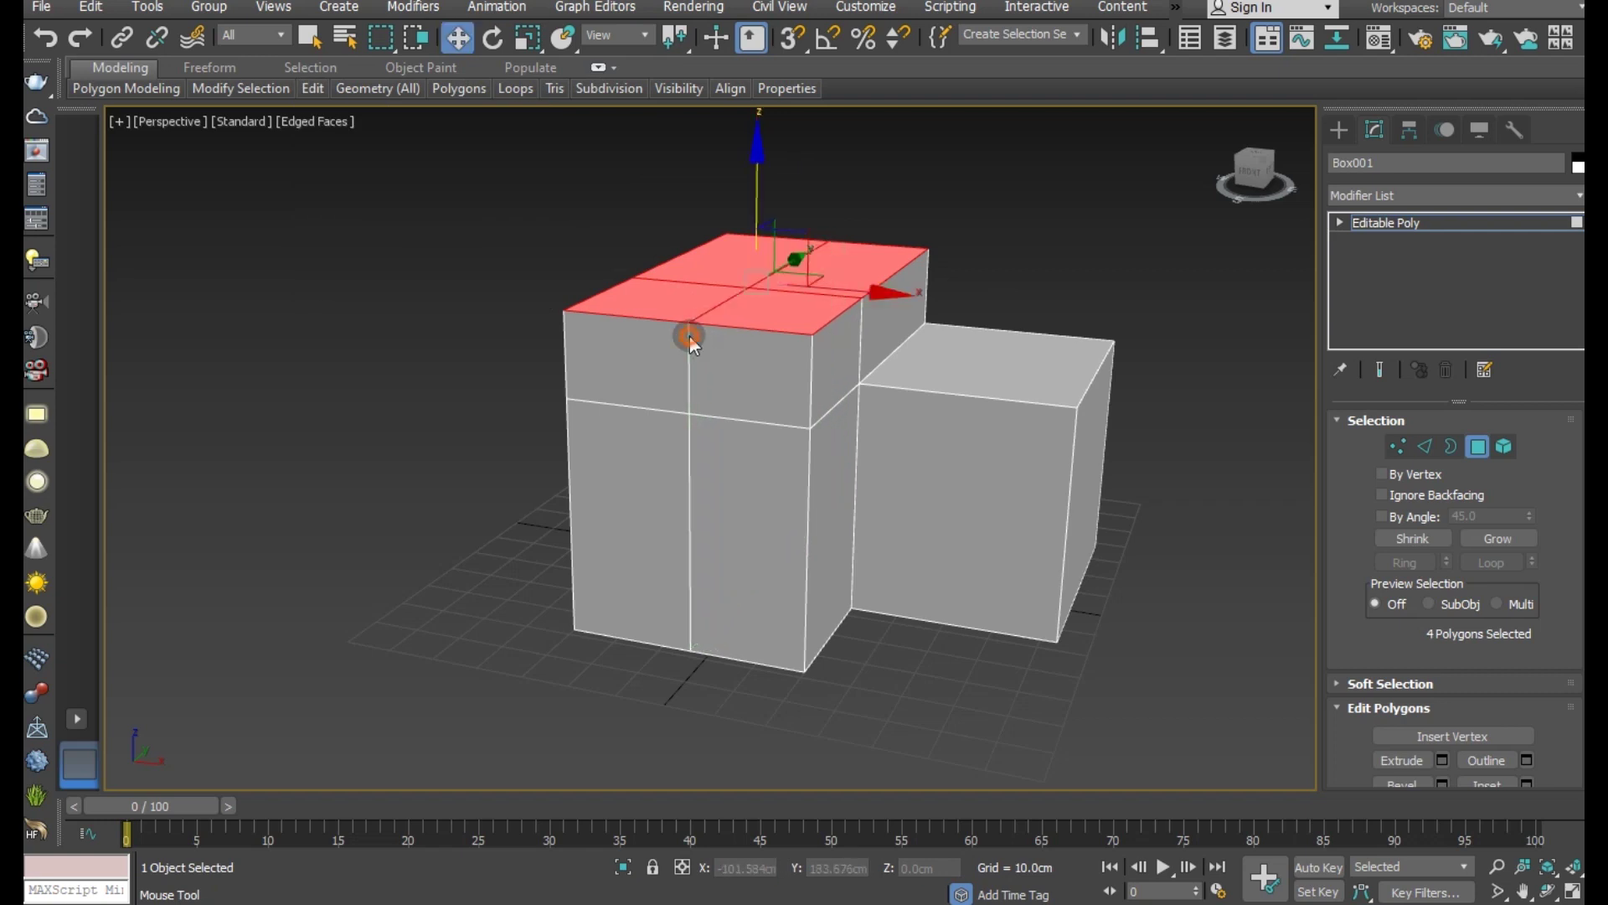
pyautogui.click(1425, 448)
# Step: Remove the main block's top edges to form a gable roof, then select the three ridge vertices
pyautogui.click(840, 317)
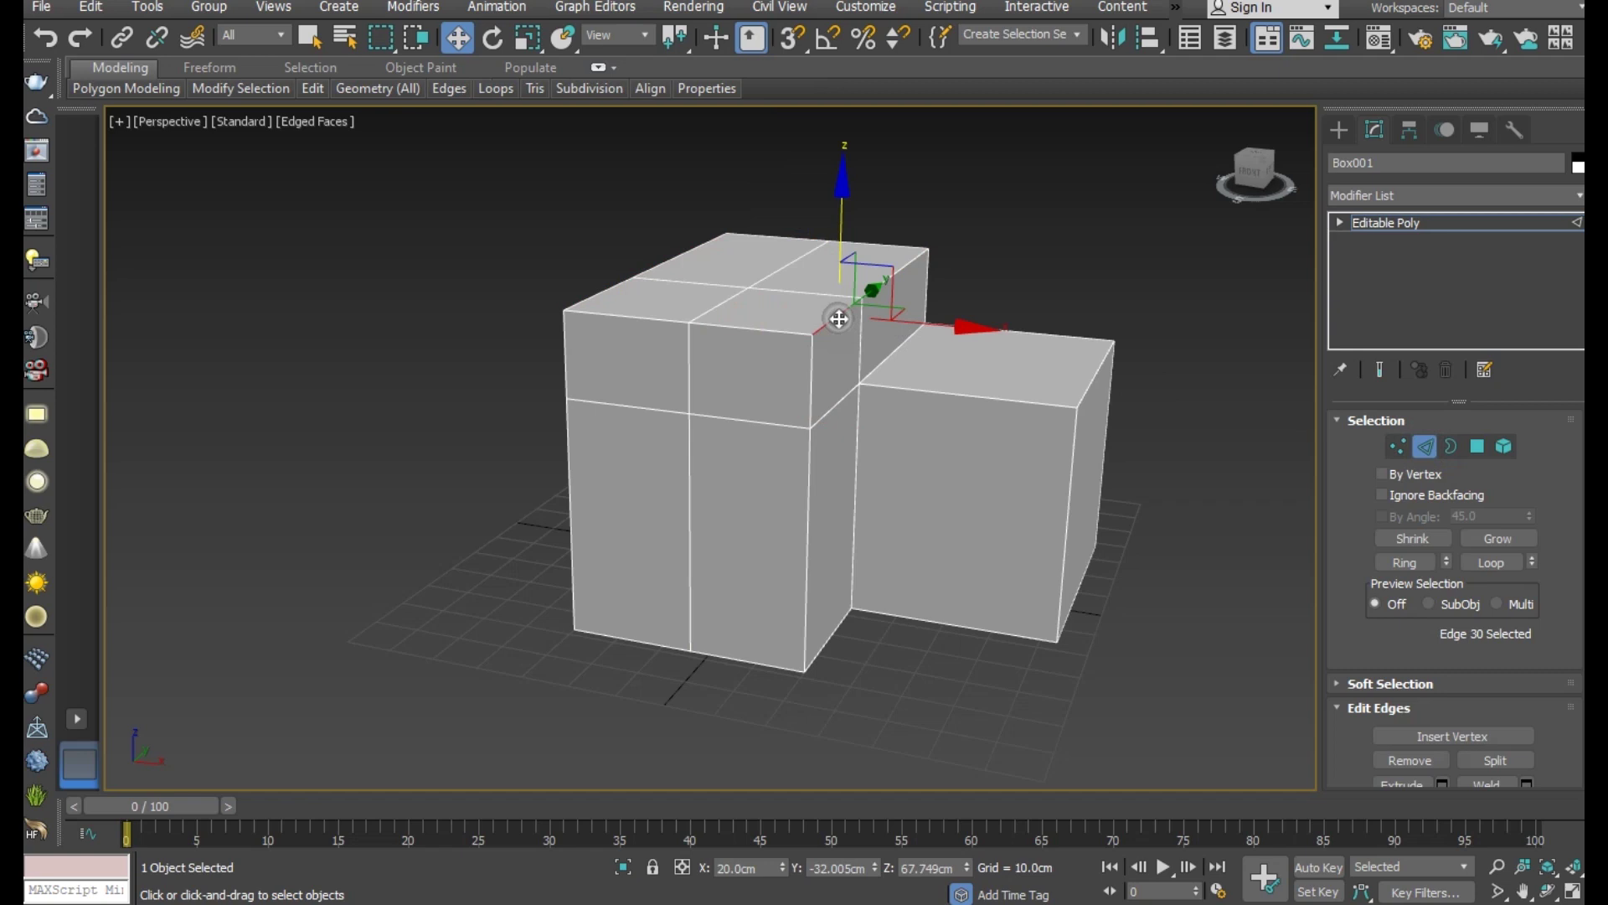
pyautogui.keyDown('ctrl'); pyautogui.click(587, 299); pyautogui.keyUp('ctrl')
pyautogui.hotkey('ctrl', 'BackSpace')
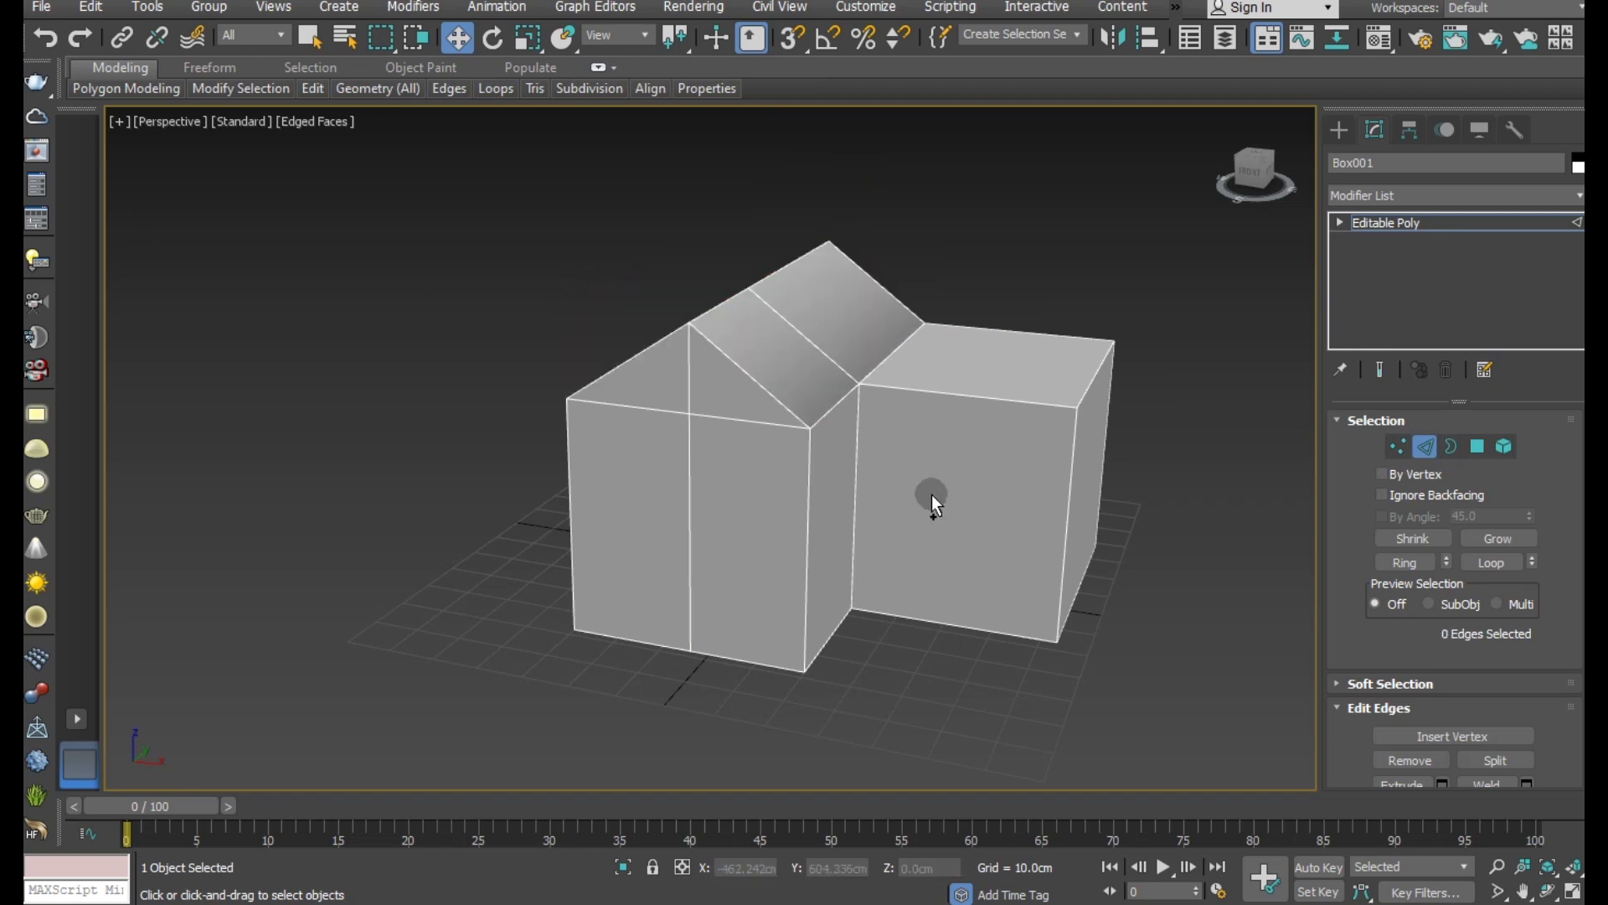
pyautogui.moveTo(903, 550)
pyautogui.keyDown('alt'); pyautogui.mouseDown(button='middle')
pyautogui.moveTo(960, 541)
pyautogui.moveTo(919, 530)
pyautogui.moveTo(1242, 519)
pyautogui.mouseUp(button='middle'); pyautogui.keyUp('alt')
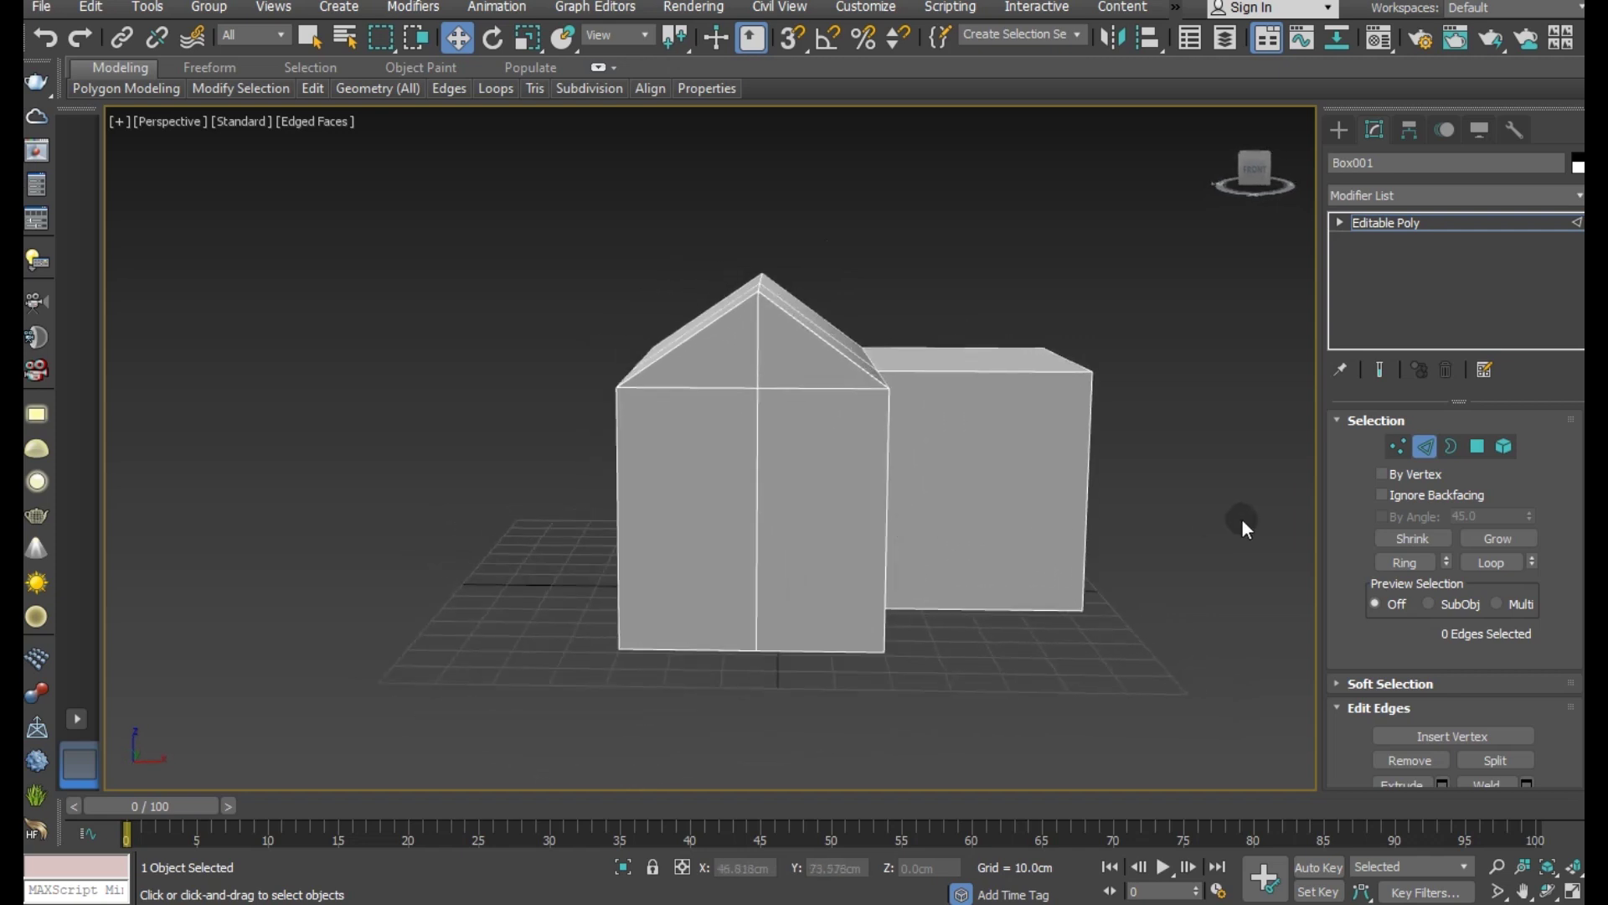
pyautogui.click(1394, 446)
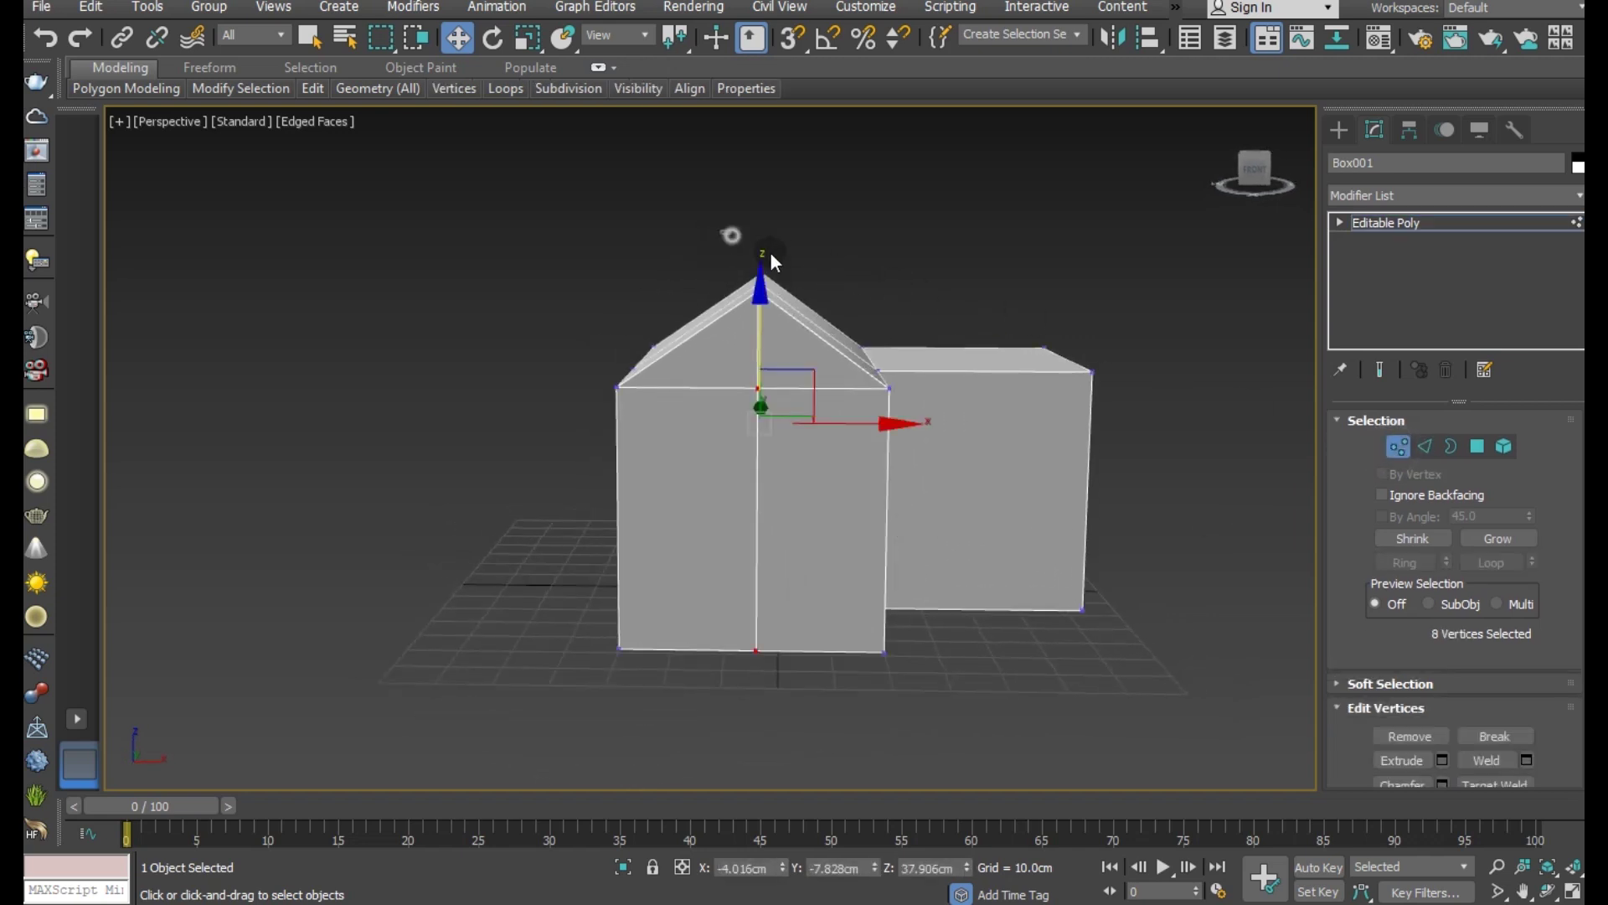
pyautogui.moveTo(808, 296); pyautogui.dragTo(811, 300)
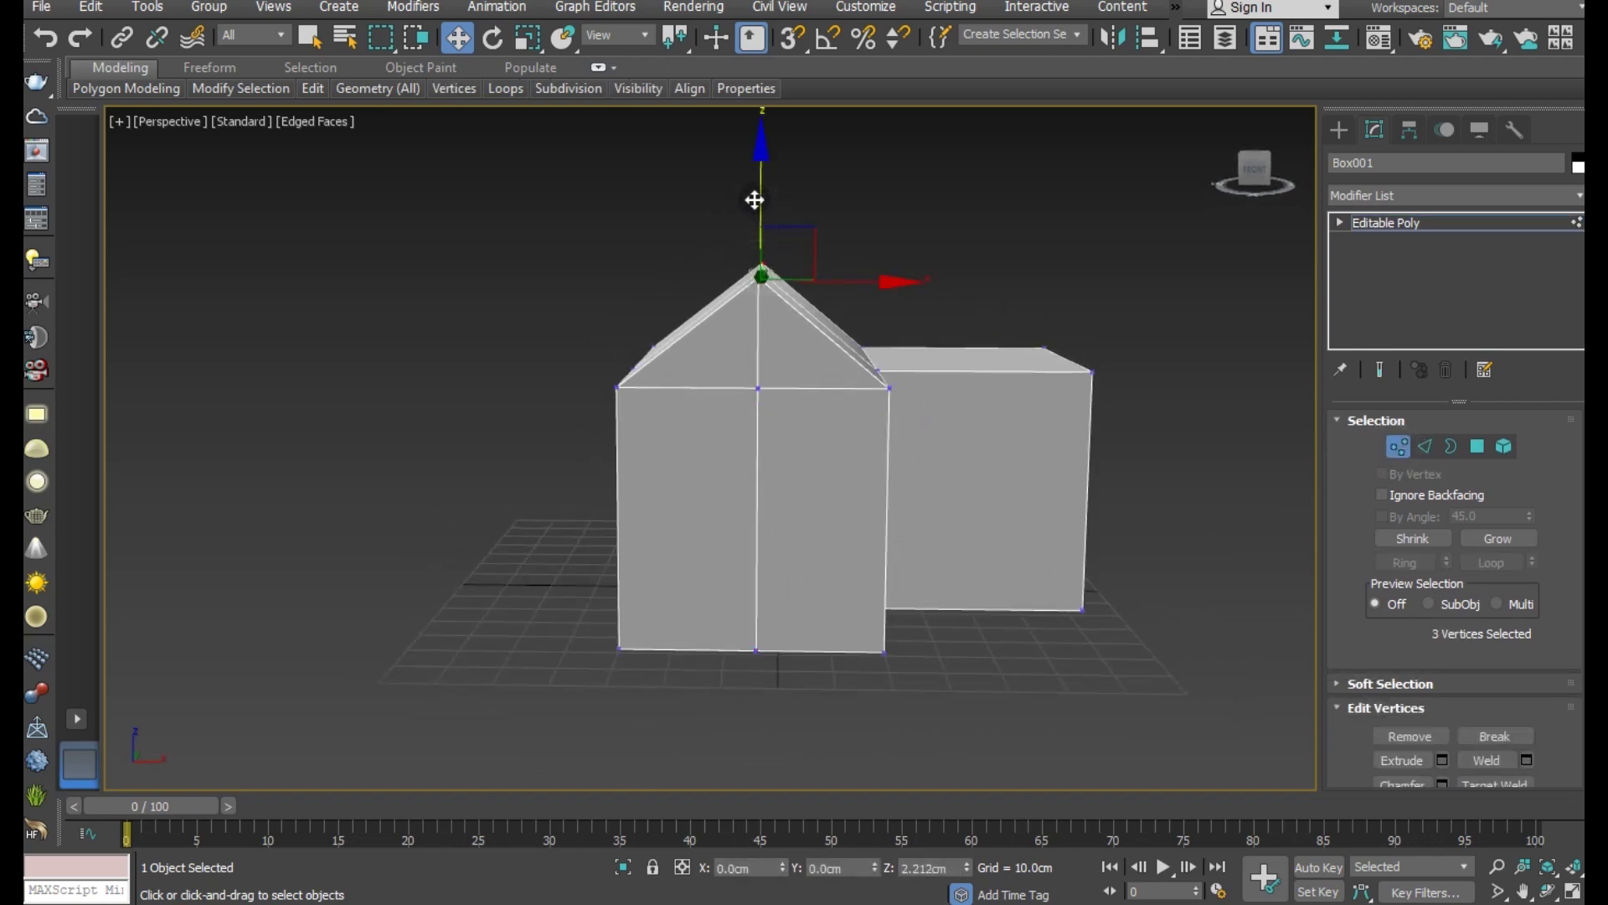
pyautogui.moveTo(858, 315)
pyautogui.keyDown('alt'); pyautogui.mouseDown(button='middle')
pyautogui.moveTo(750, 325)
pyautogui.moveTo(773, 343)
pyautogui.mouseUp(button='middle'); pyautogui.keyUp('alt')
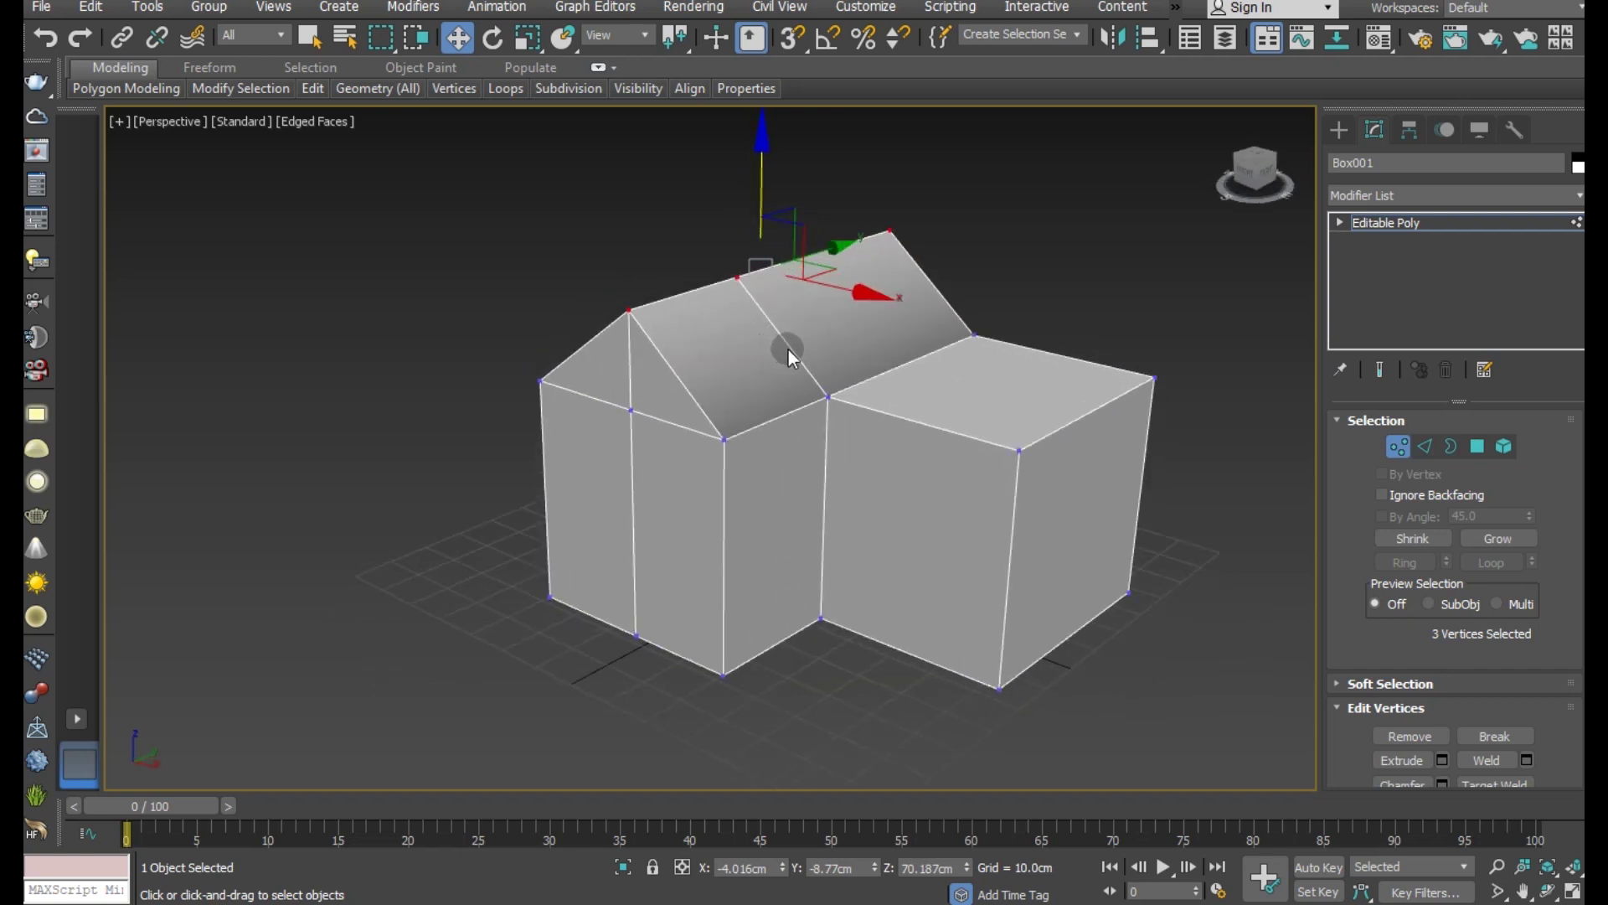
# Step: Add an edge loop around the house just above the base of the walls
pyautogui.click(1474, 453)
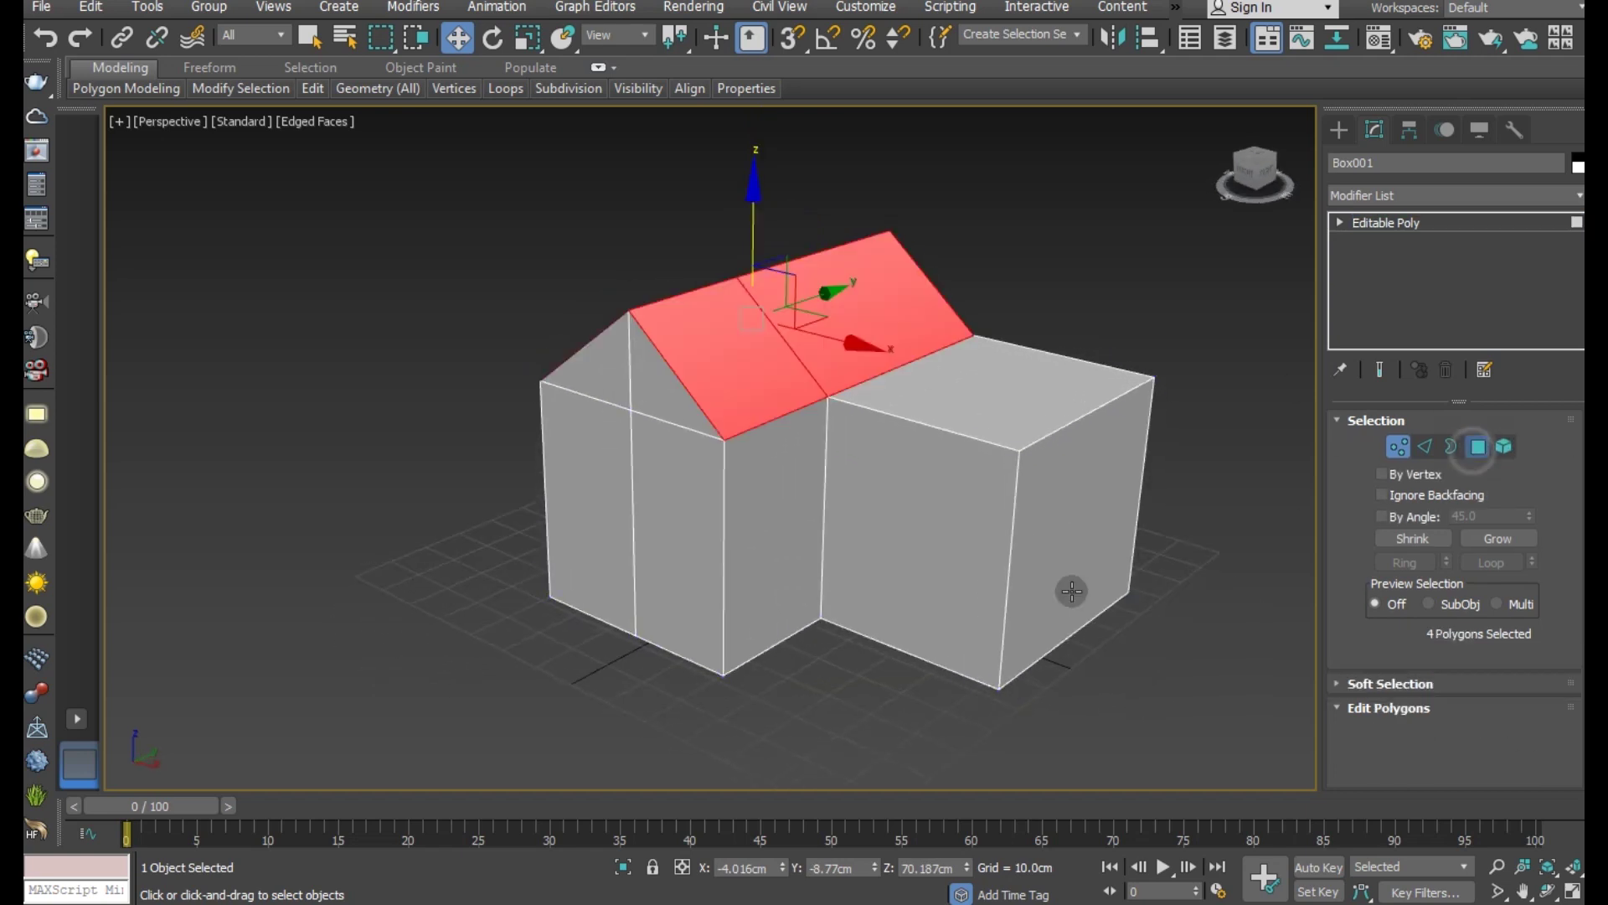
pyautogui.click(876, 705)
pyautogui.moveTo(239, 88)
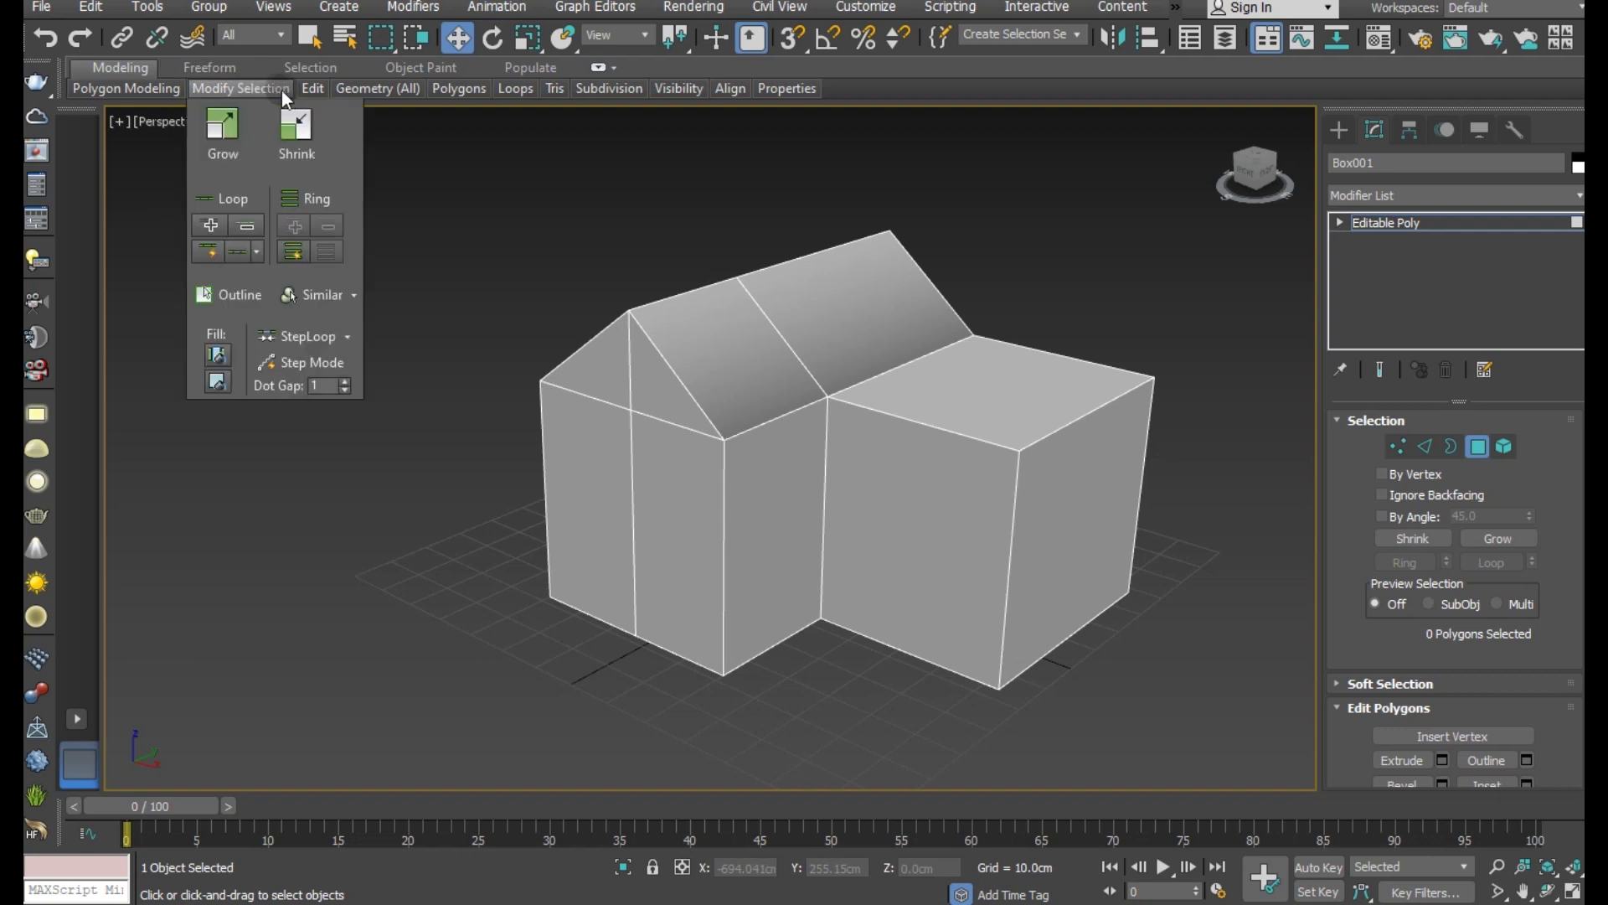
pyautogui.click(479, 143)
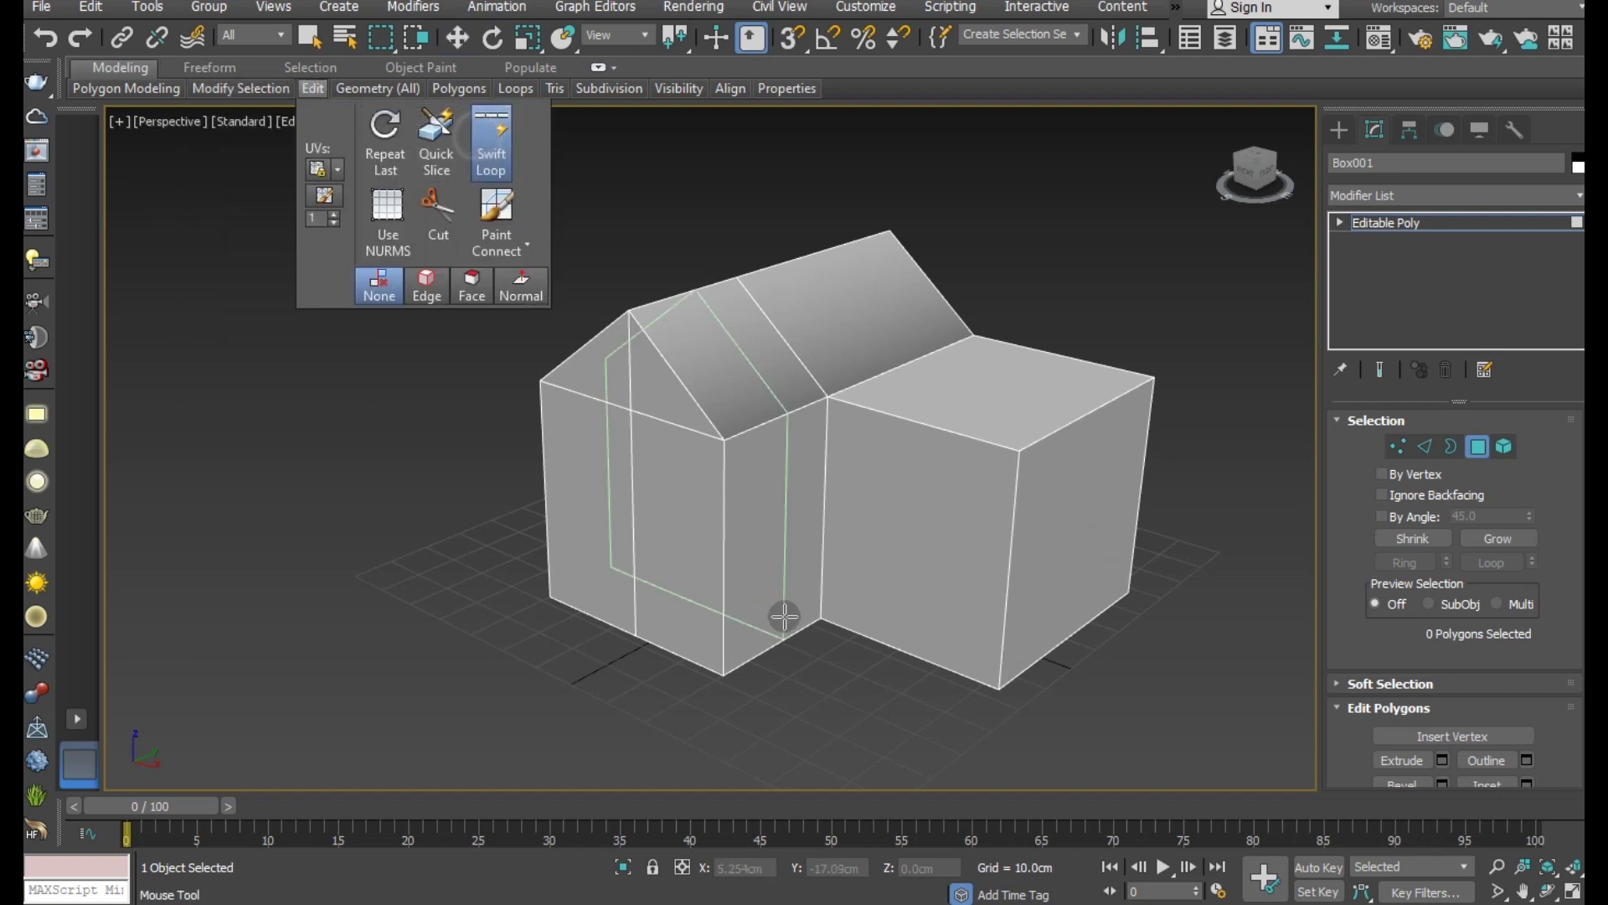
pyautogui.click(712, 632)
pyautogui.press('w')
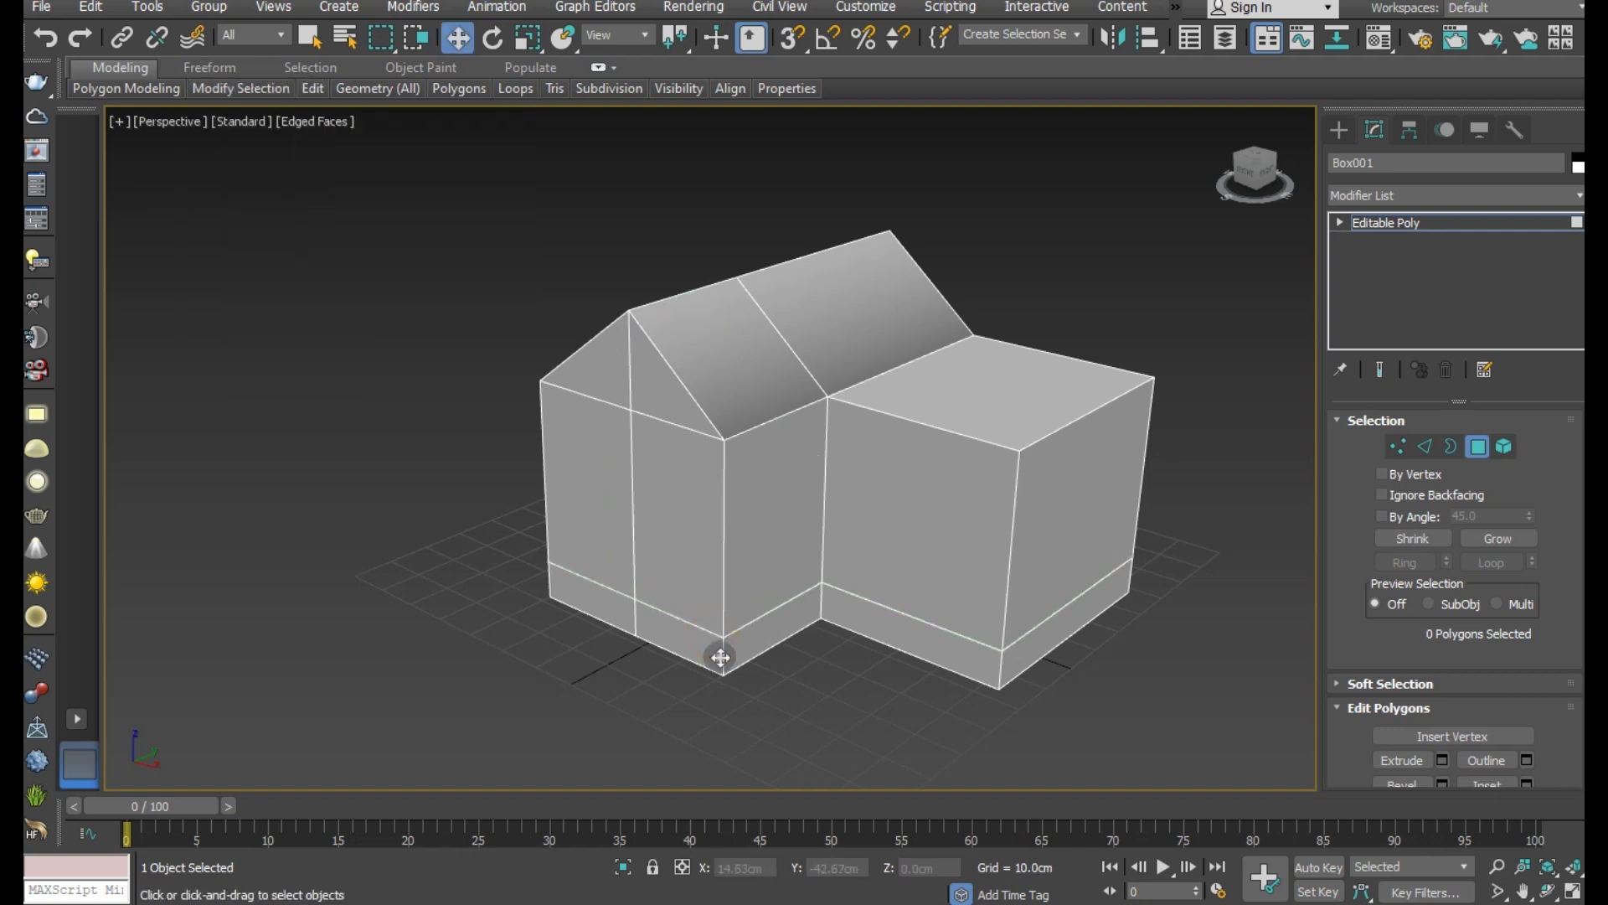
# Step: Extrude the bottom wall strip 2.039 cm along local normals to form a plinth
pyautogui.click(718, 657)
pyautogui.keyDown('shift'); pyautogui.click(739, 647); pyautogui.keyUp('shift')
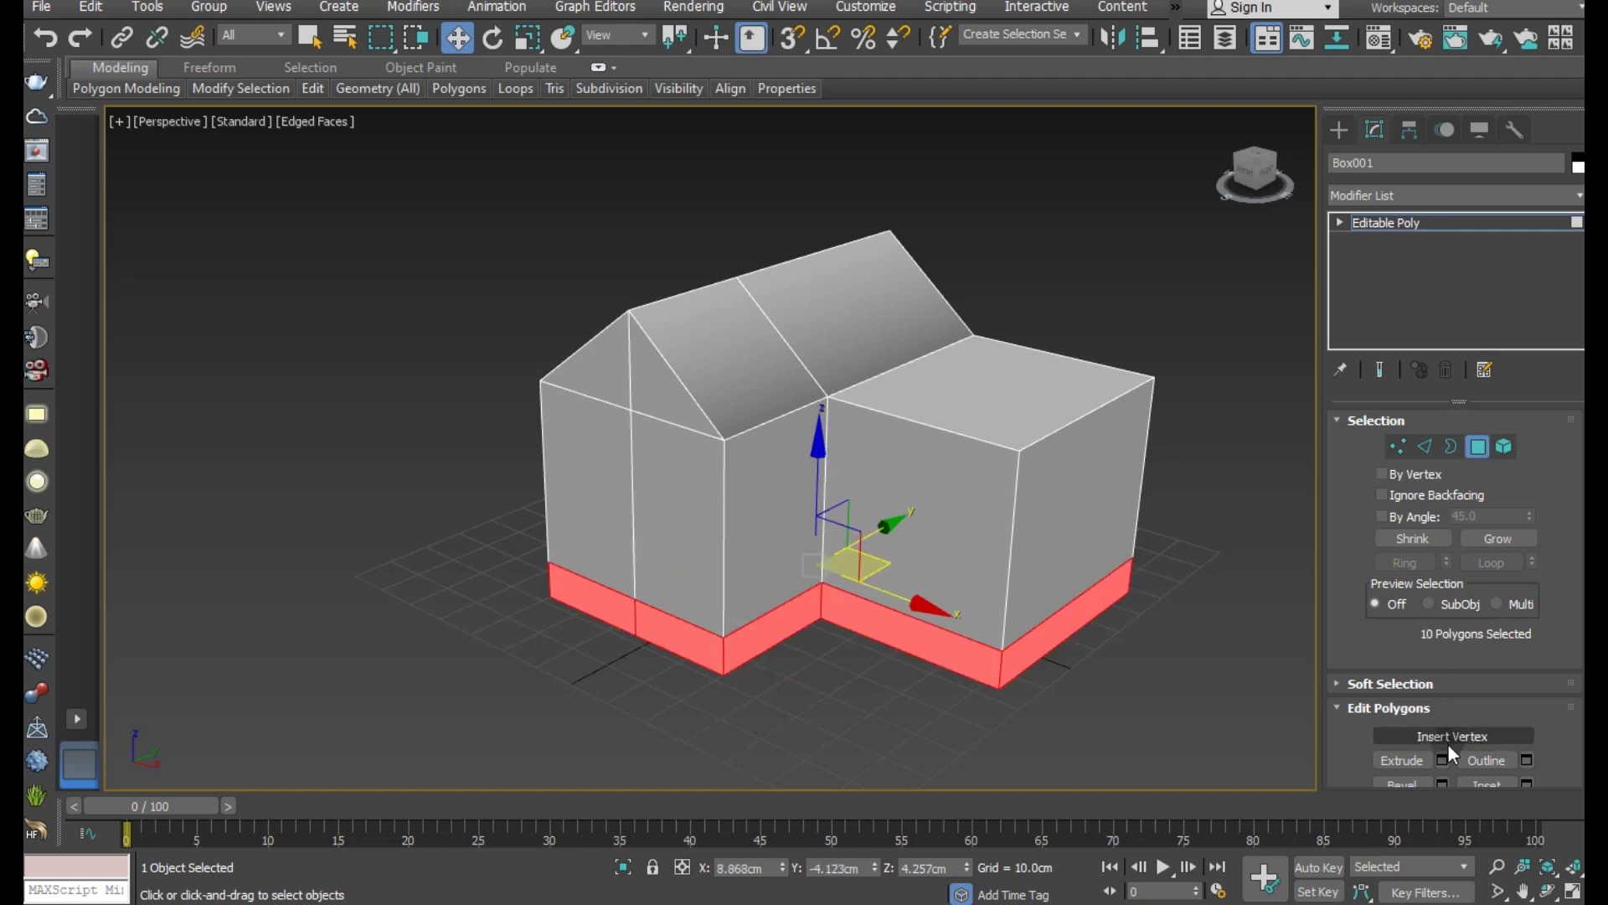
pyautogui.click(1429, 754)
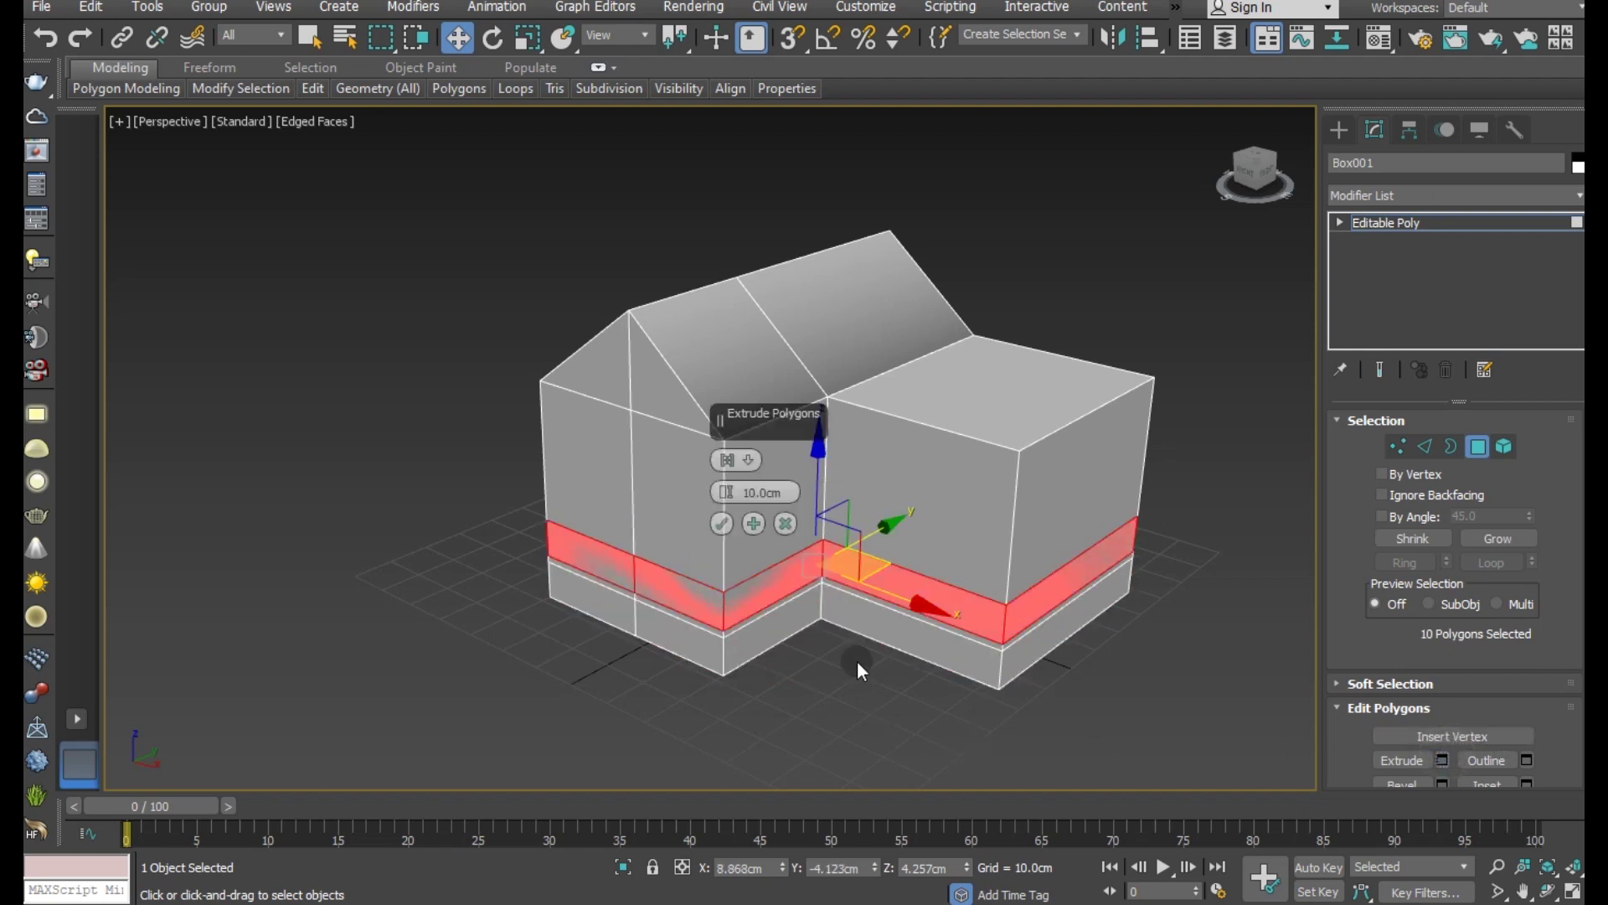
pyautogui.click(734, 472)
pyautogui.moveTo(726, 491); pyautogui.dragTo(739, 544)
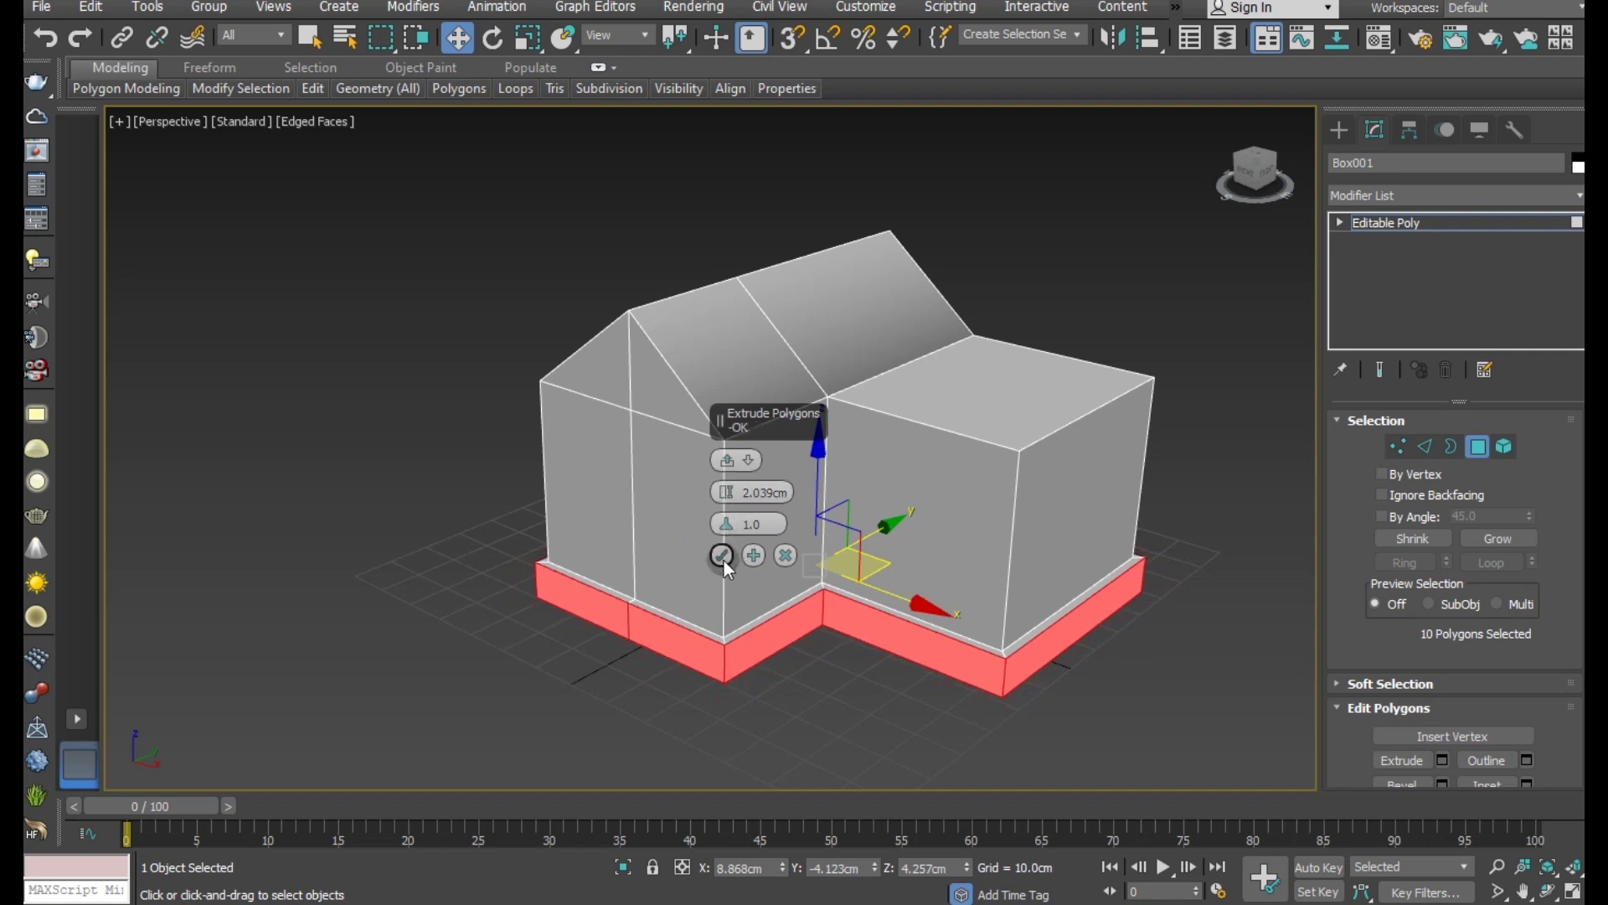
pyautogui.click(722, 556)
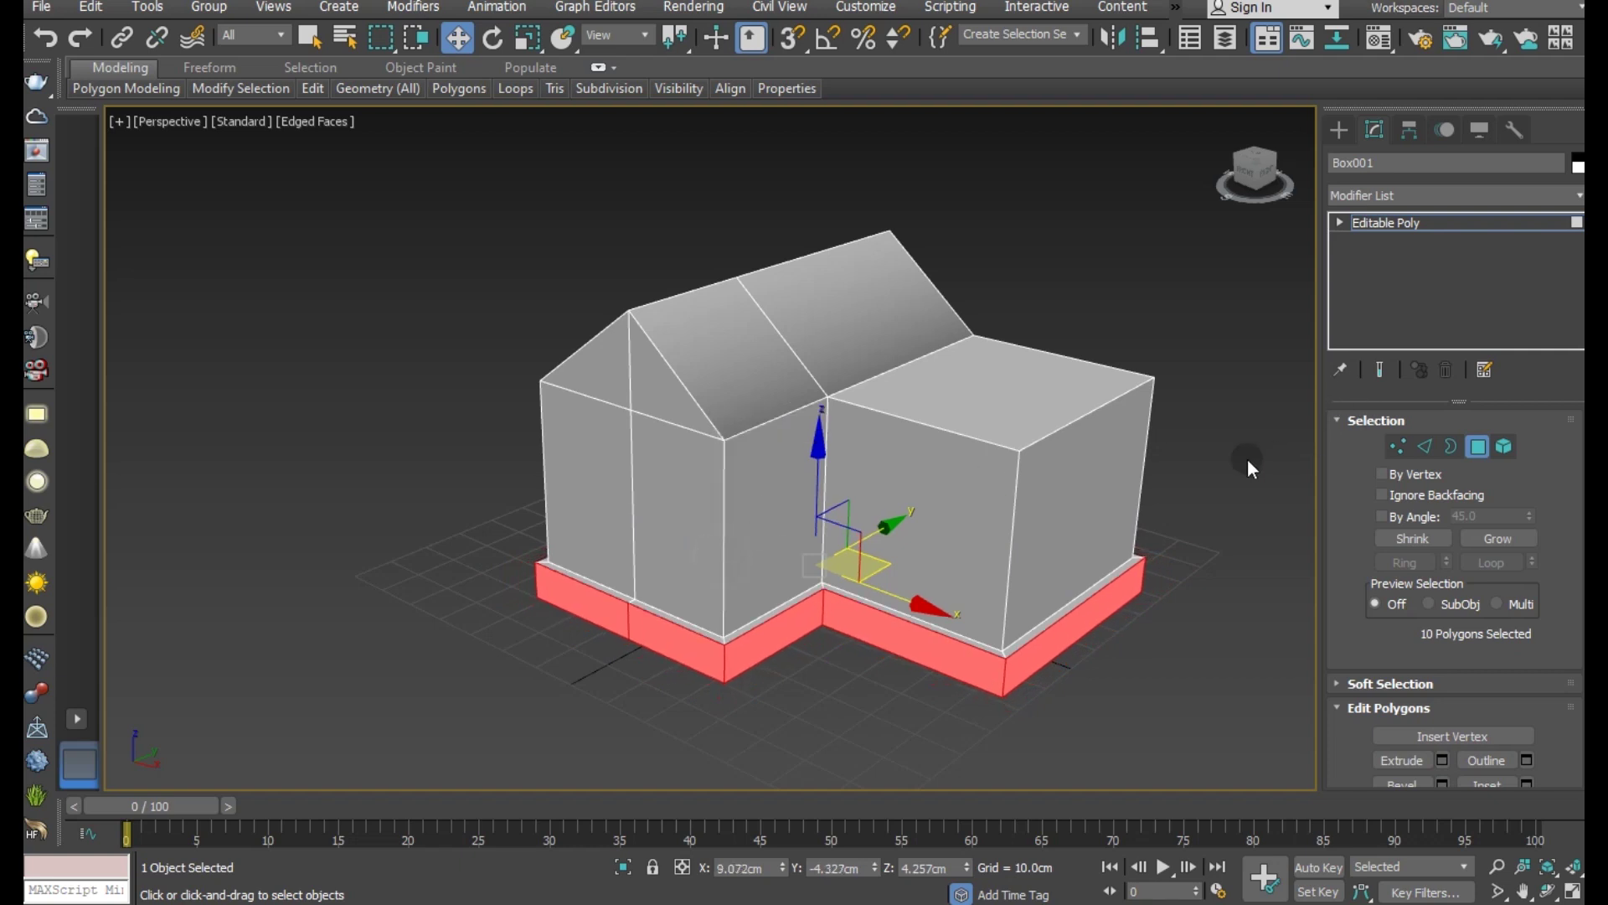
pyautogui.press('2')
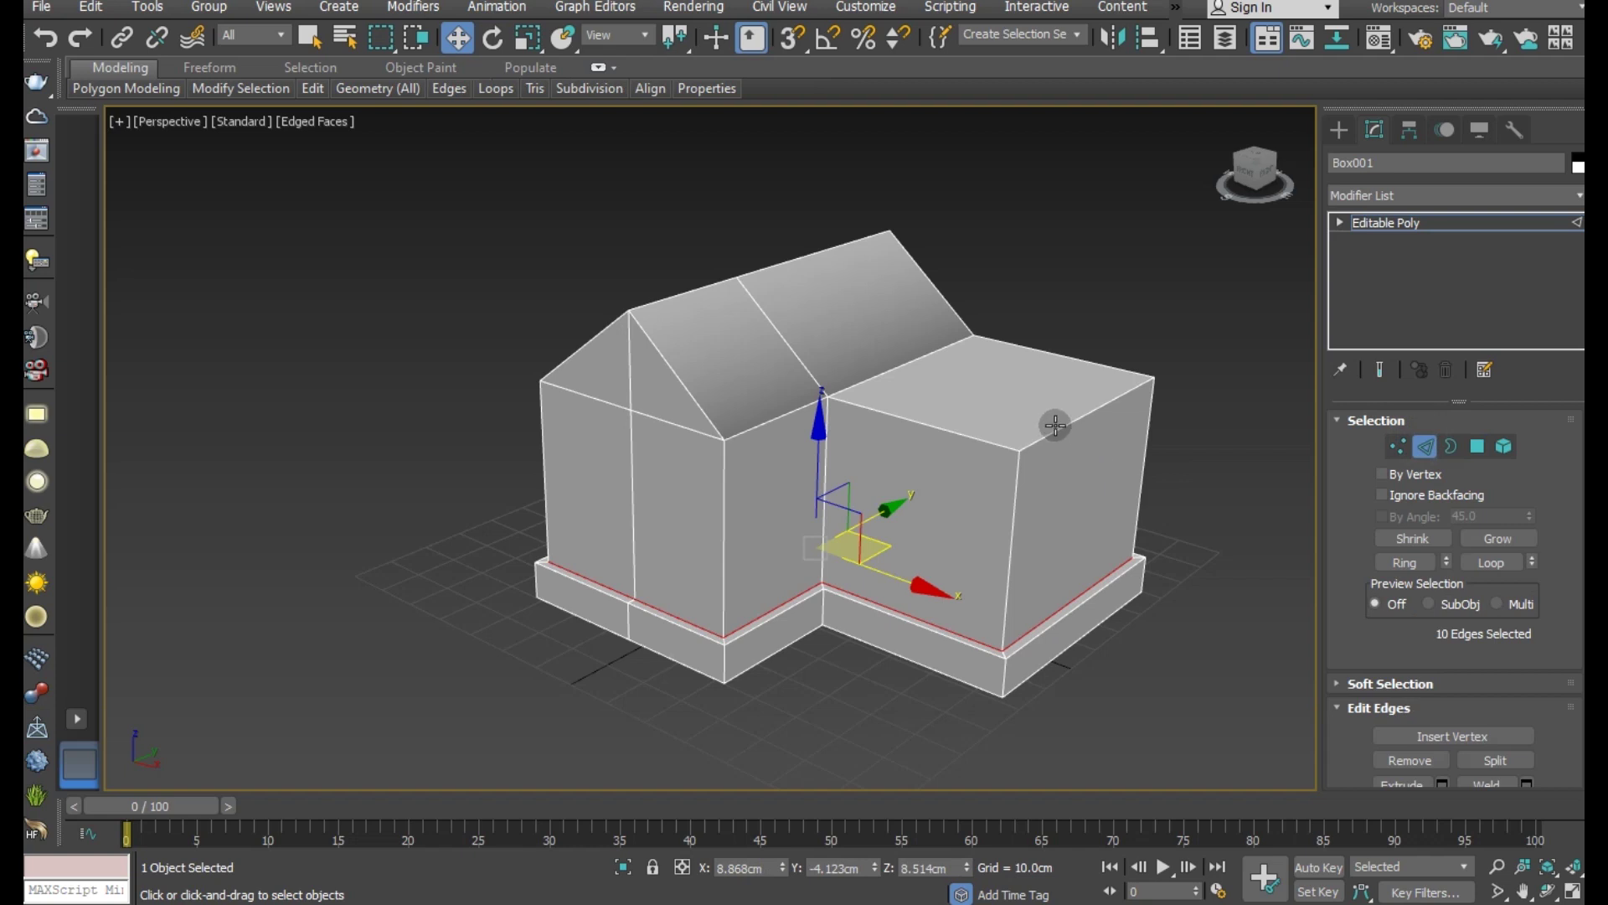
pyautogui.click(1056, 424)
# Step: Lower the right block's front top edge to slope its roof and select the five roof faces
pyautogui.moveTo(1096, 339); pyautogui.dragTo(1102, 410)
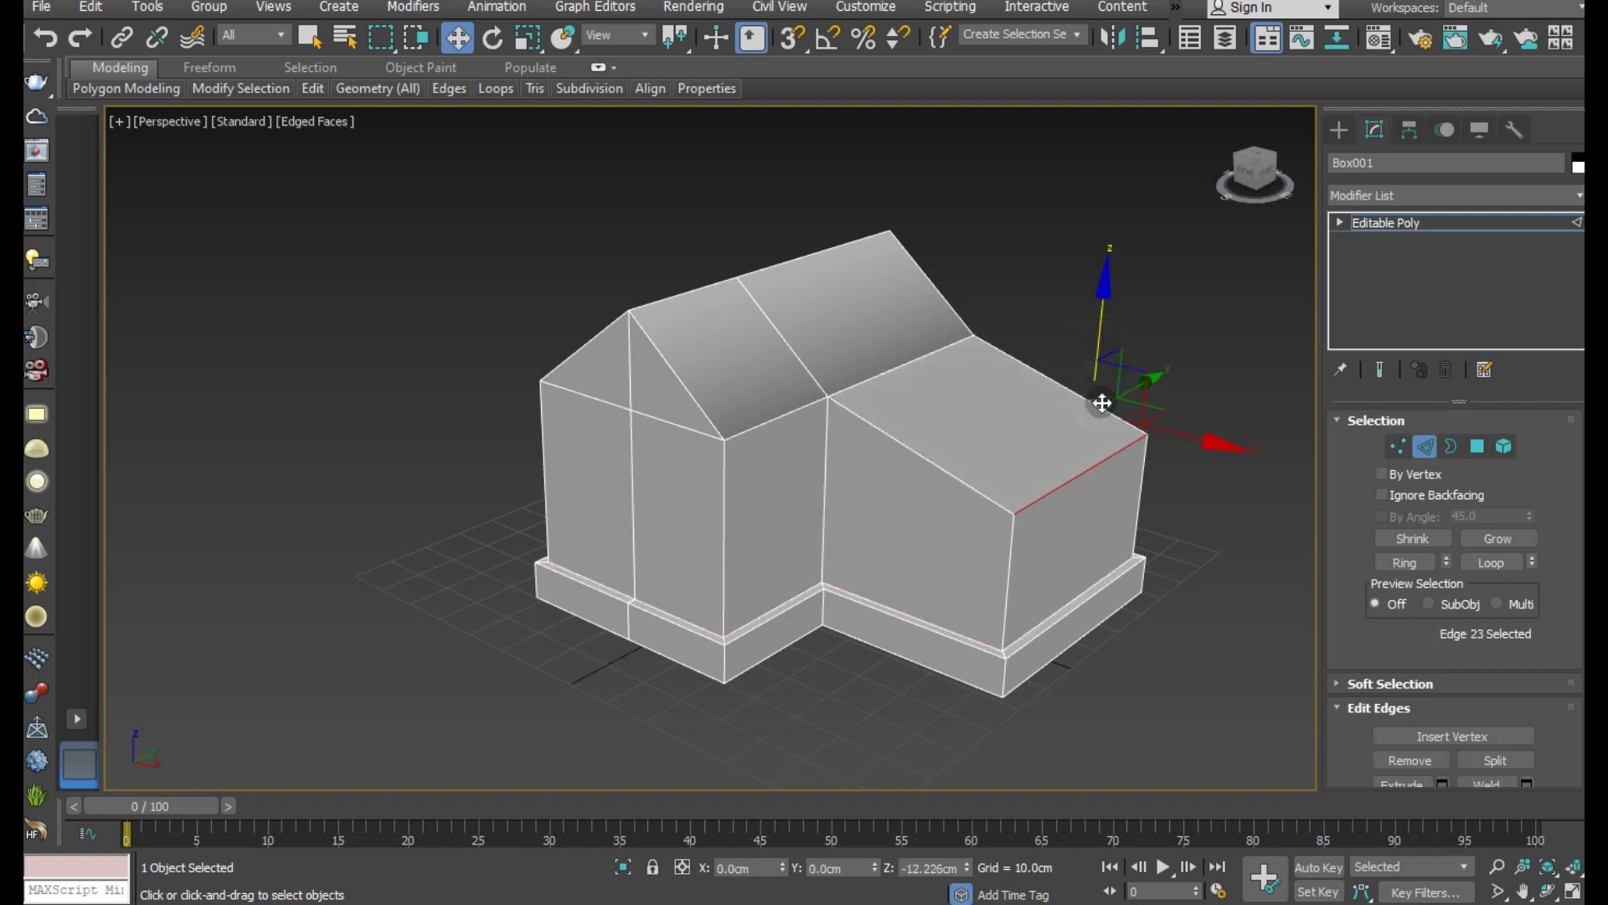
pyautogui.click(1485, 452)
pyautogui.click(772, 372)
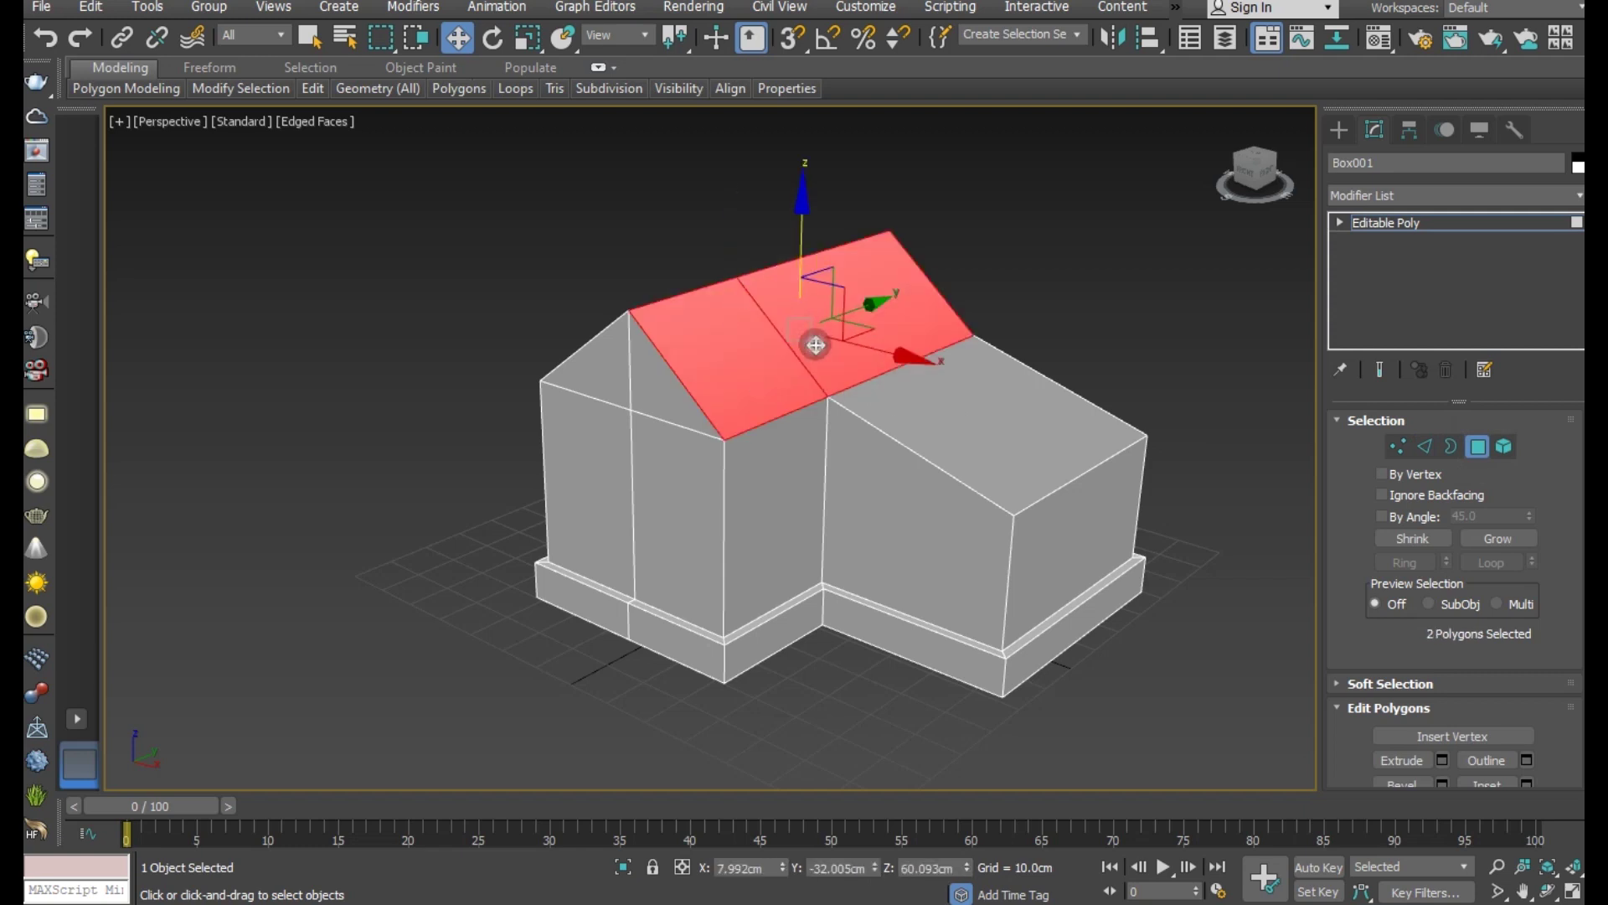
pyautogui.keyDown('ctrl'); pyautogui.click(892, 392); pyautogui.keyUp('ctrl')
pyautogui.moveTo(847, 359)
pyautogui.keyDown('alt'); pyautogui.mouseDown(button='middle')
pyautogui.moveTo(987, 402)
pyautogui.moveTo(861, 412)
pyautogui.moveTo(722, 377)
pyautogui.mouseUp(button='middle'); pyautogui.keyUp('alt')
pyautogui.keyDown('ctrl'); pyautogui.click(819, 417); pyautogui.keyUp('ctrl')
pyautogui.keyDown('ctrl'); pyautogui.click(693, 333); pyautogui.keyUp('ctrl')
# Step: Extrude the five roof faces about 2 cm along local normals for thickness
pyautogui.click(1452, 759)
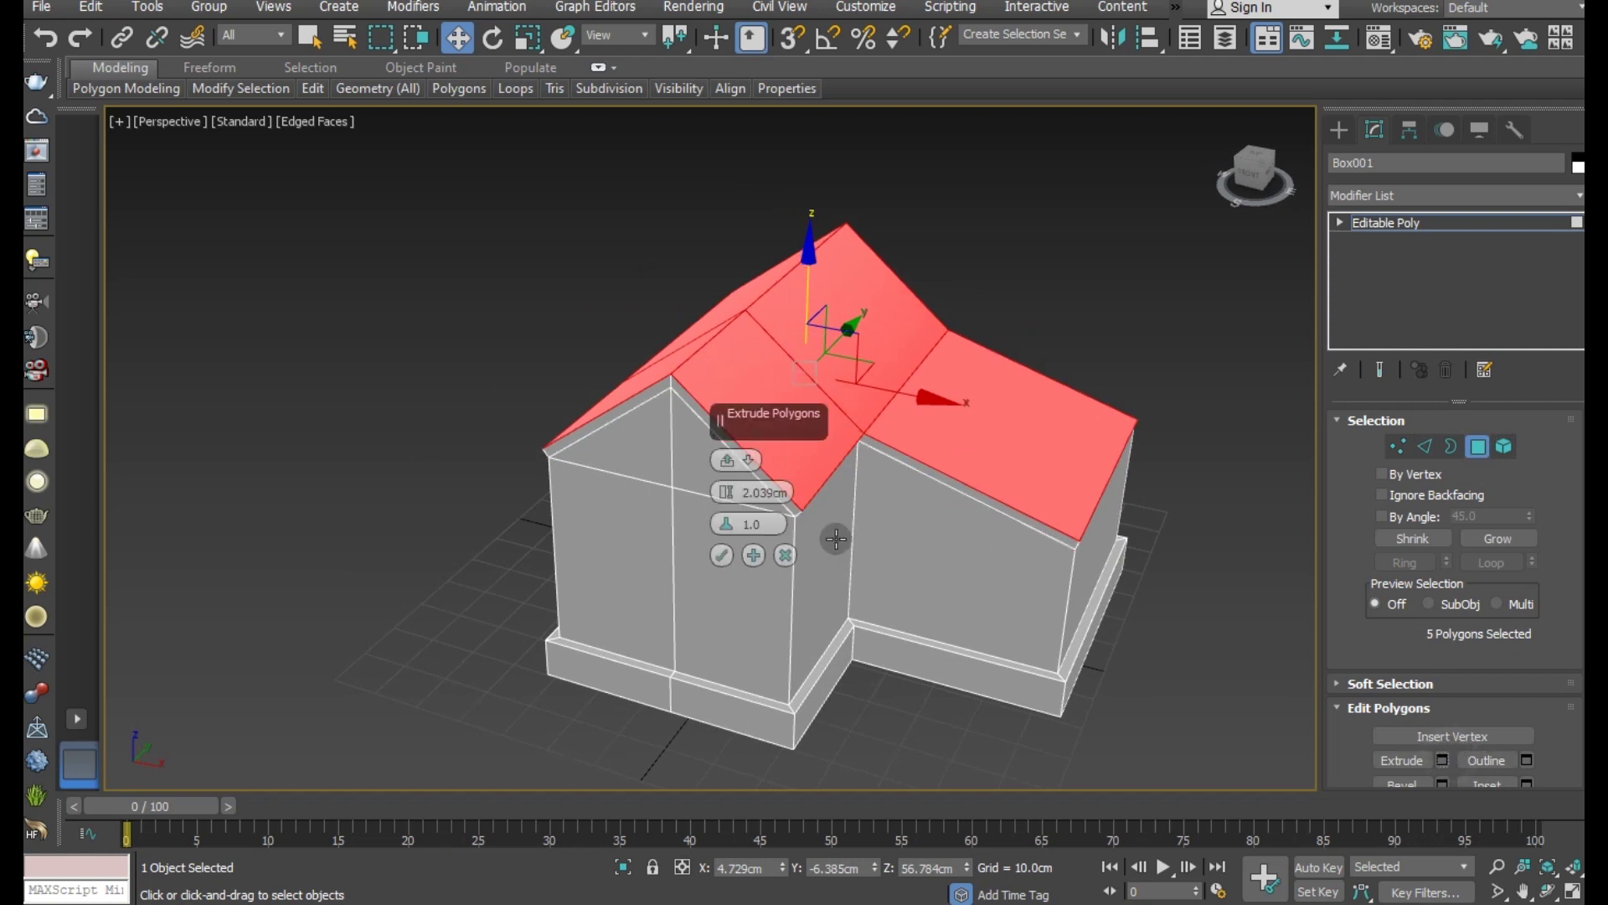
pyautogui.keyDown('alt'); pyautogui.moveTo(978, 557); pyautogui.dragTo(942, 532, button='middle'); pyautogui.keyUp('alt')
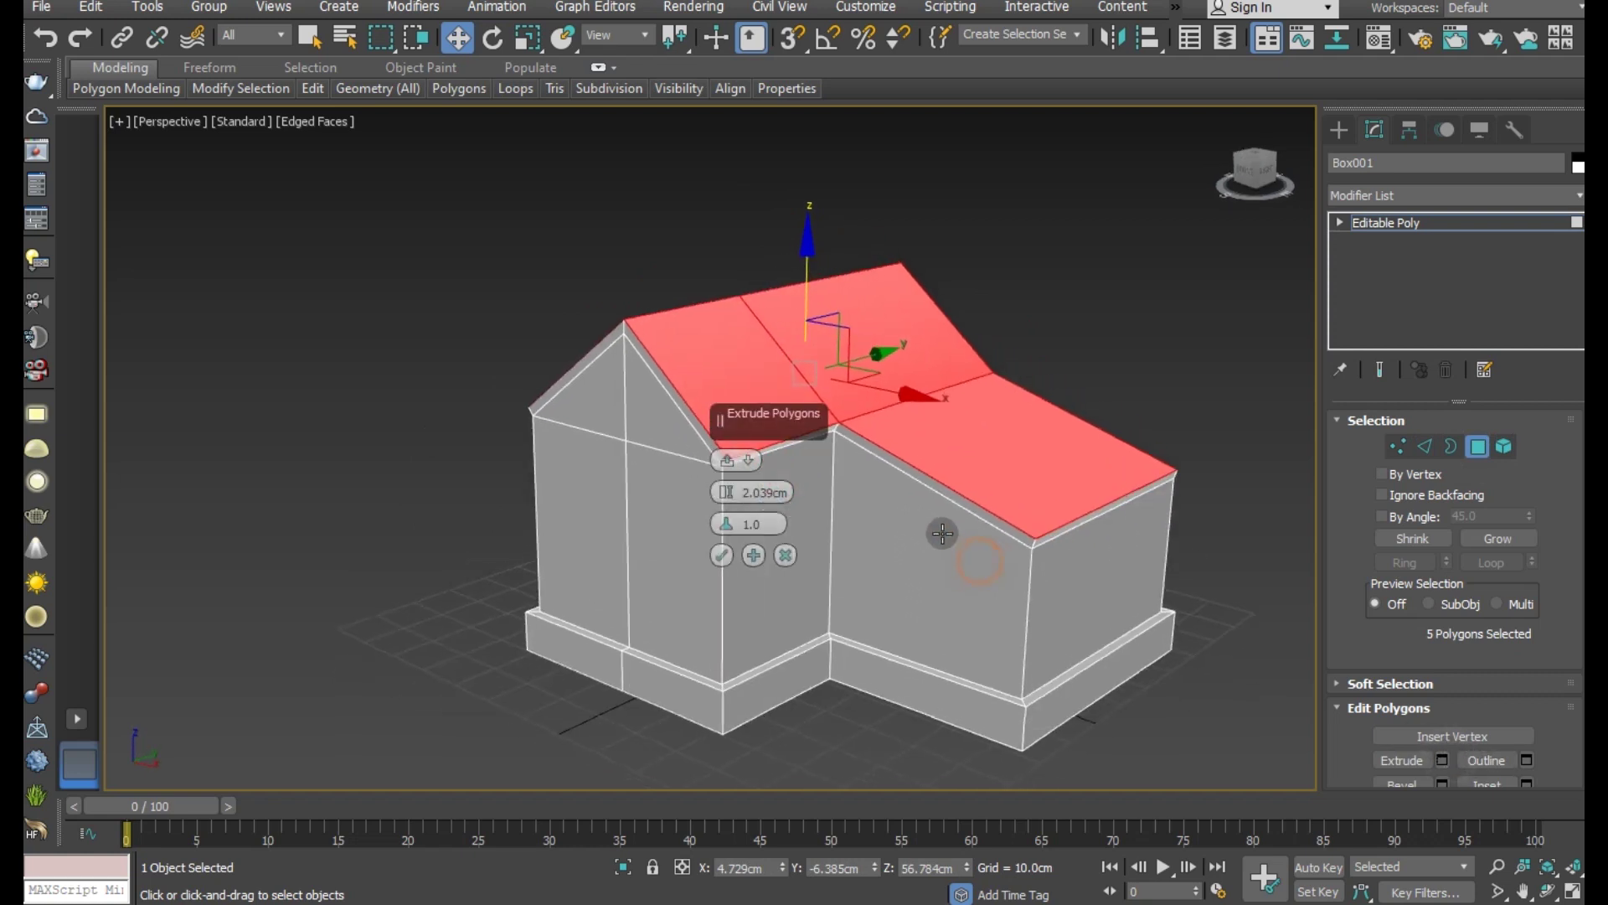
pyautogui.click(736, 462)
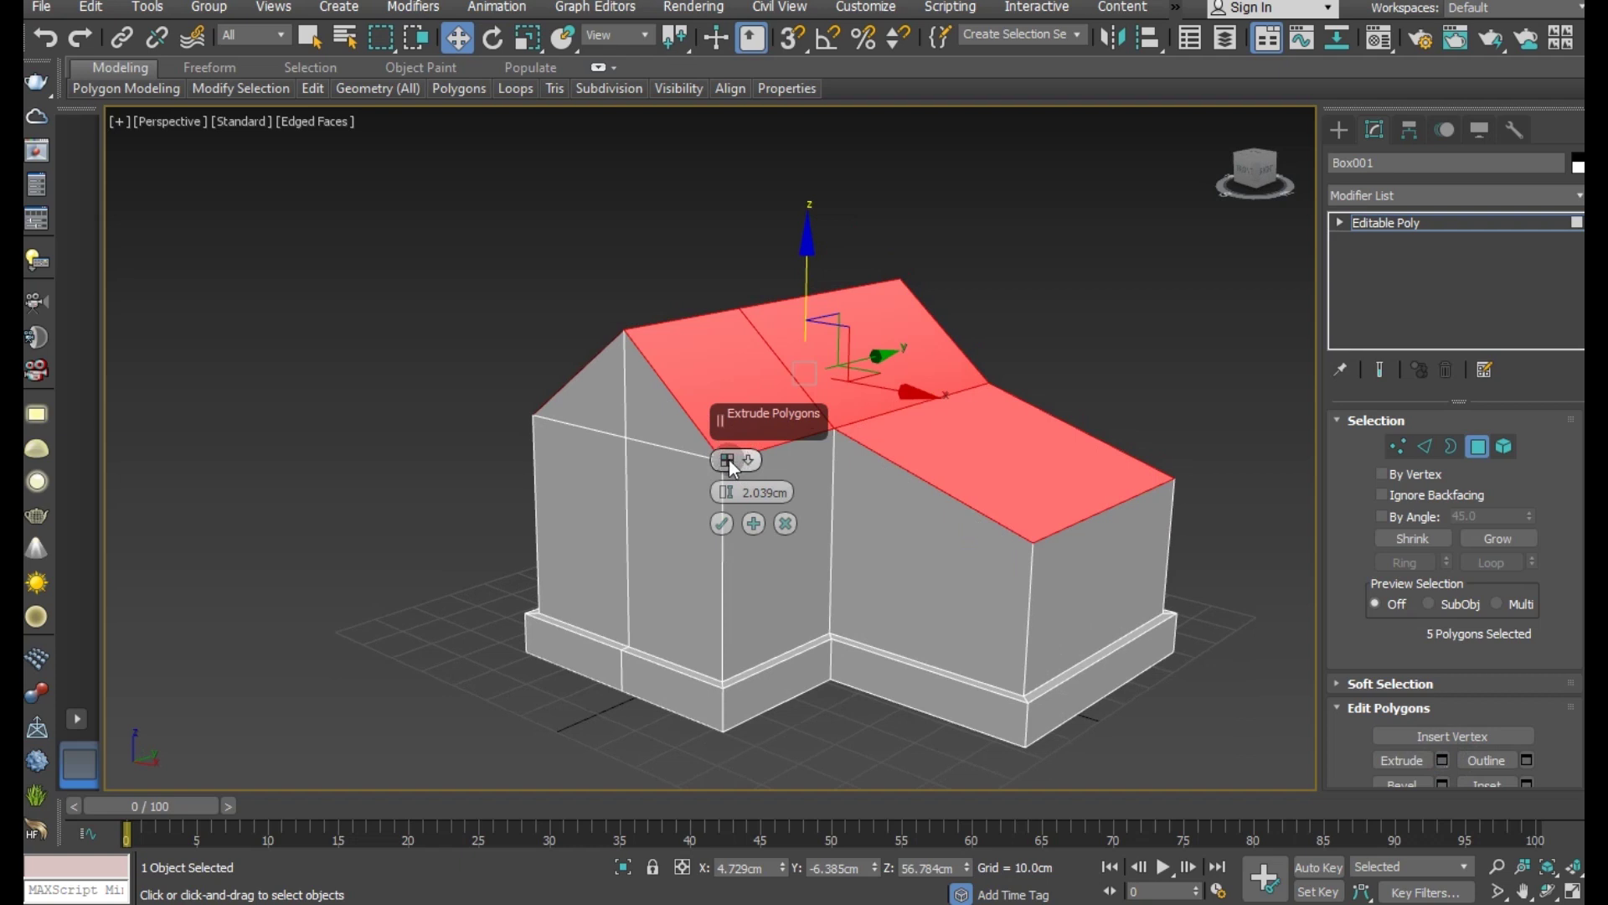
pyautogui.click(727, 460)
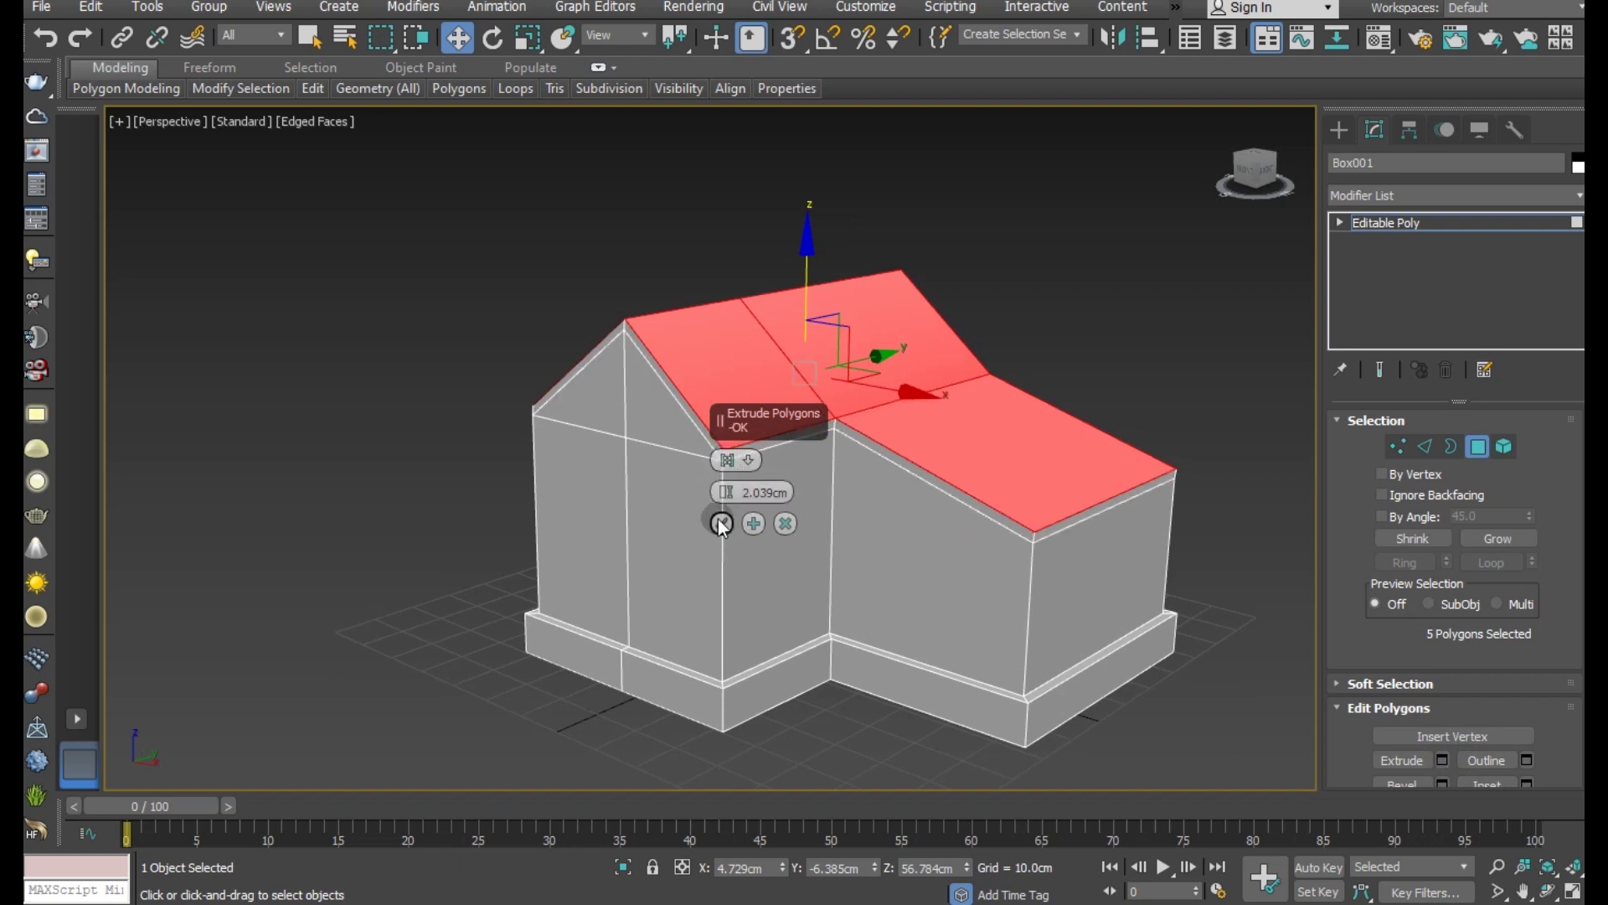
pyautogui.click(722, 524)
# Step: Loop-select the roof-edge strips and try a 3.992 cm local-normal extrusion
pyautogui.click(704, 439)
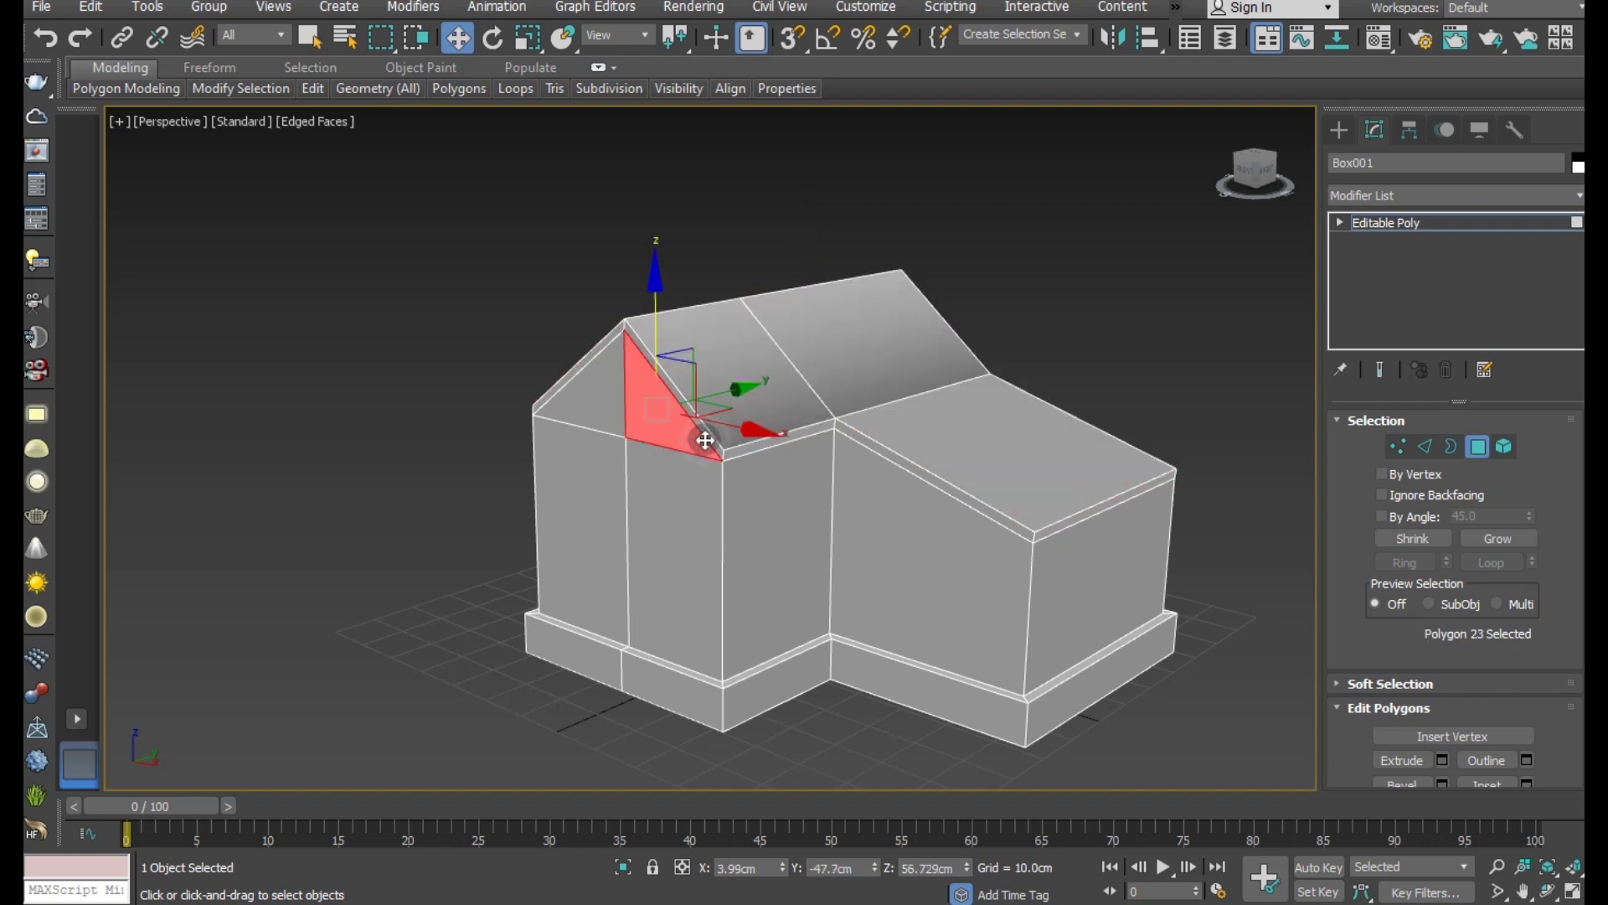
pyautogui.keyDown('shift'); pyautogui.click(736, 452); pyautogui.keyUp('shift')
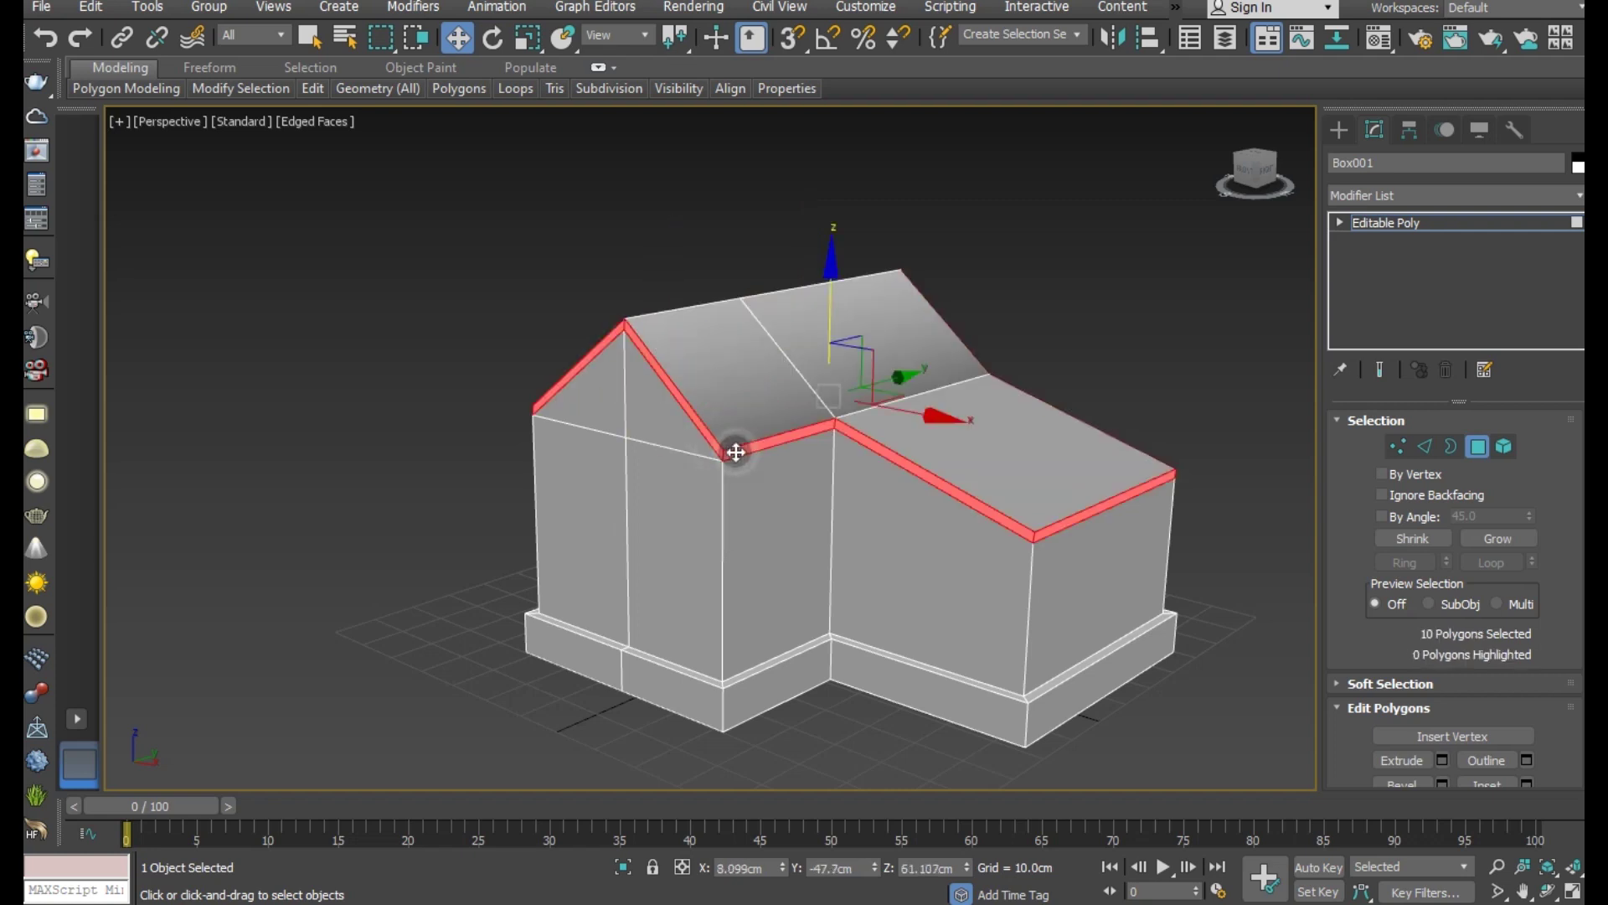
pyautogui.click(1448, 759)
pyautogui.click(730, 459)
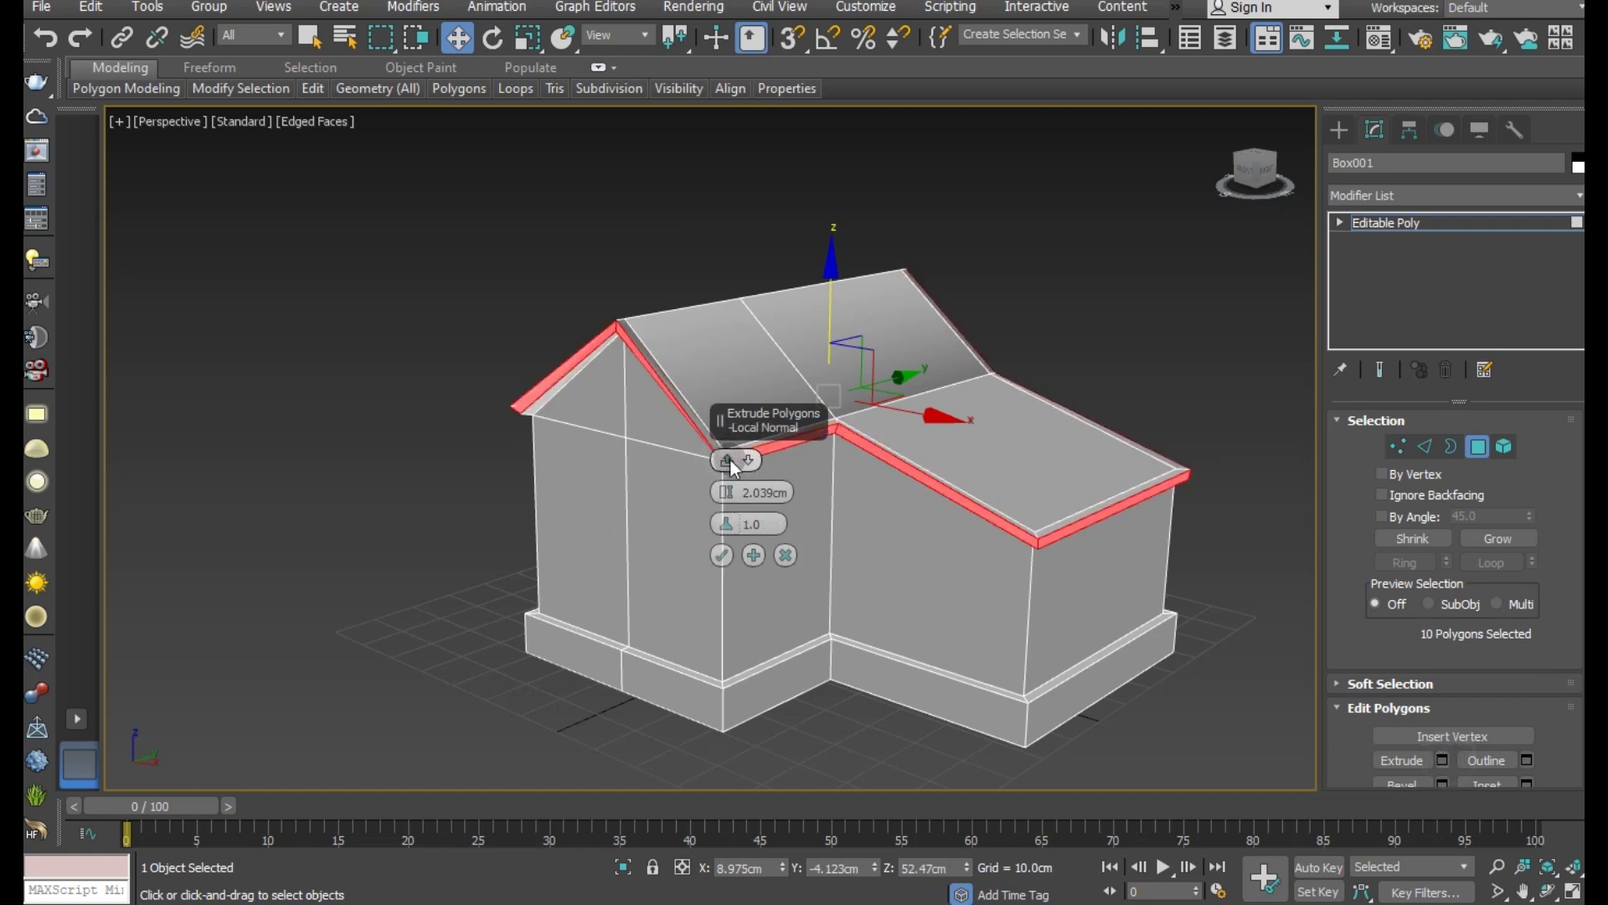
pyautogui.scroll(2, 737, 478)
pyautogui.scroll(2, 733, 490)
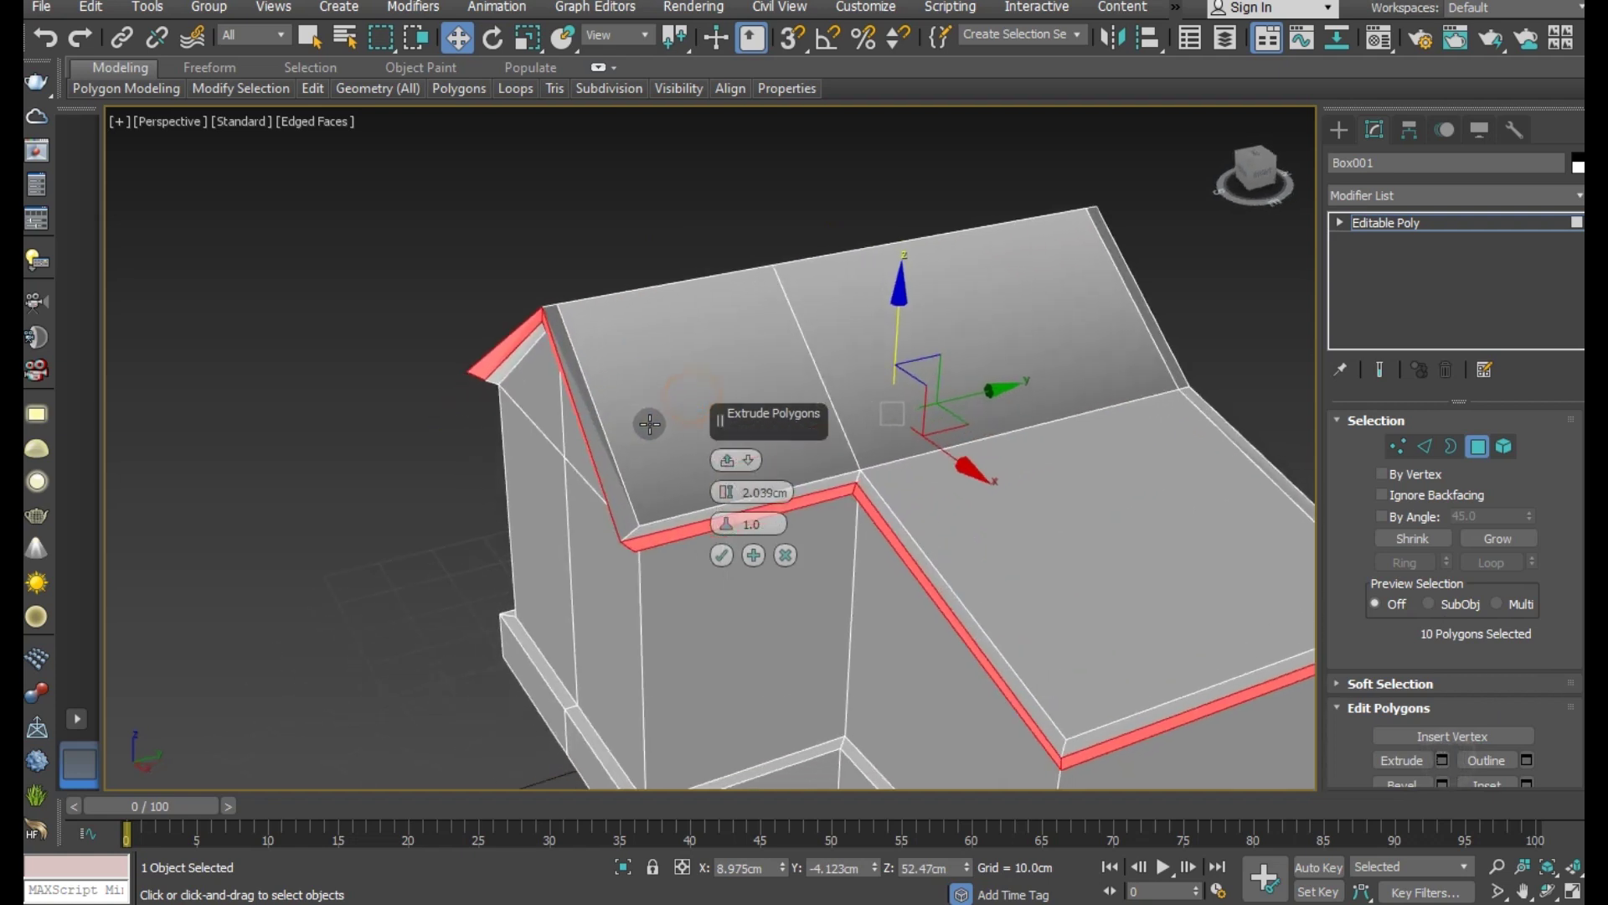
pyautogui.click(725, 460)
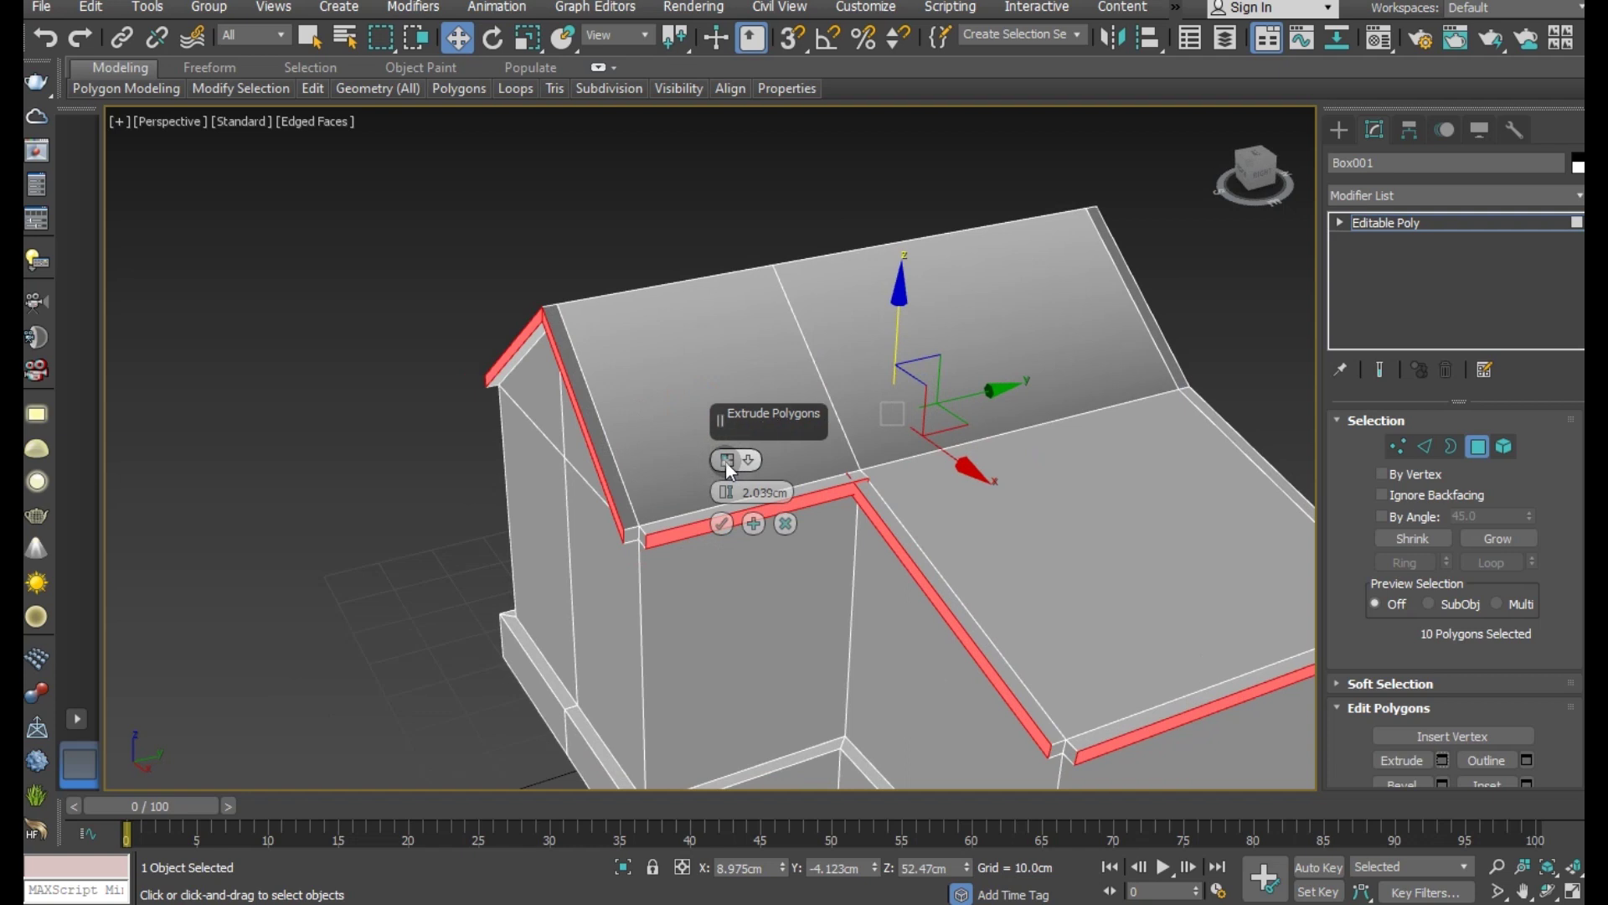
pyautogui.click(726, 461)
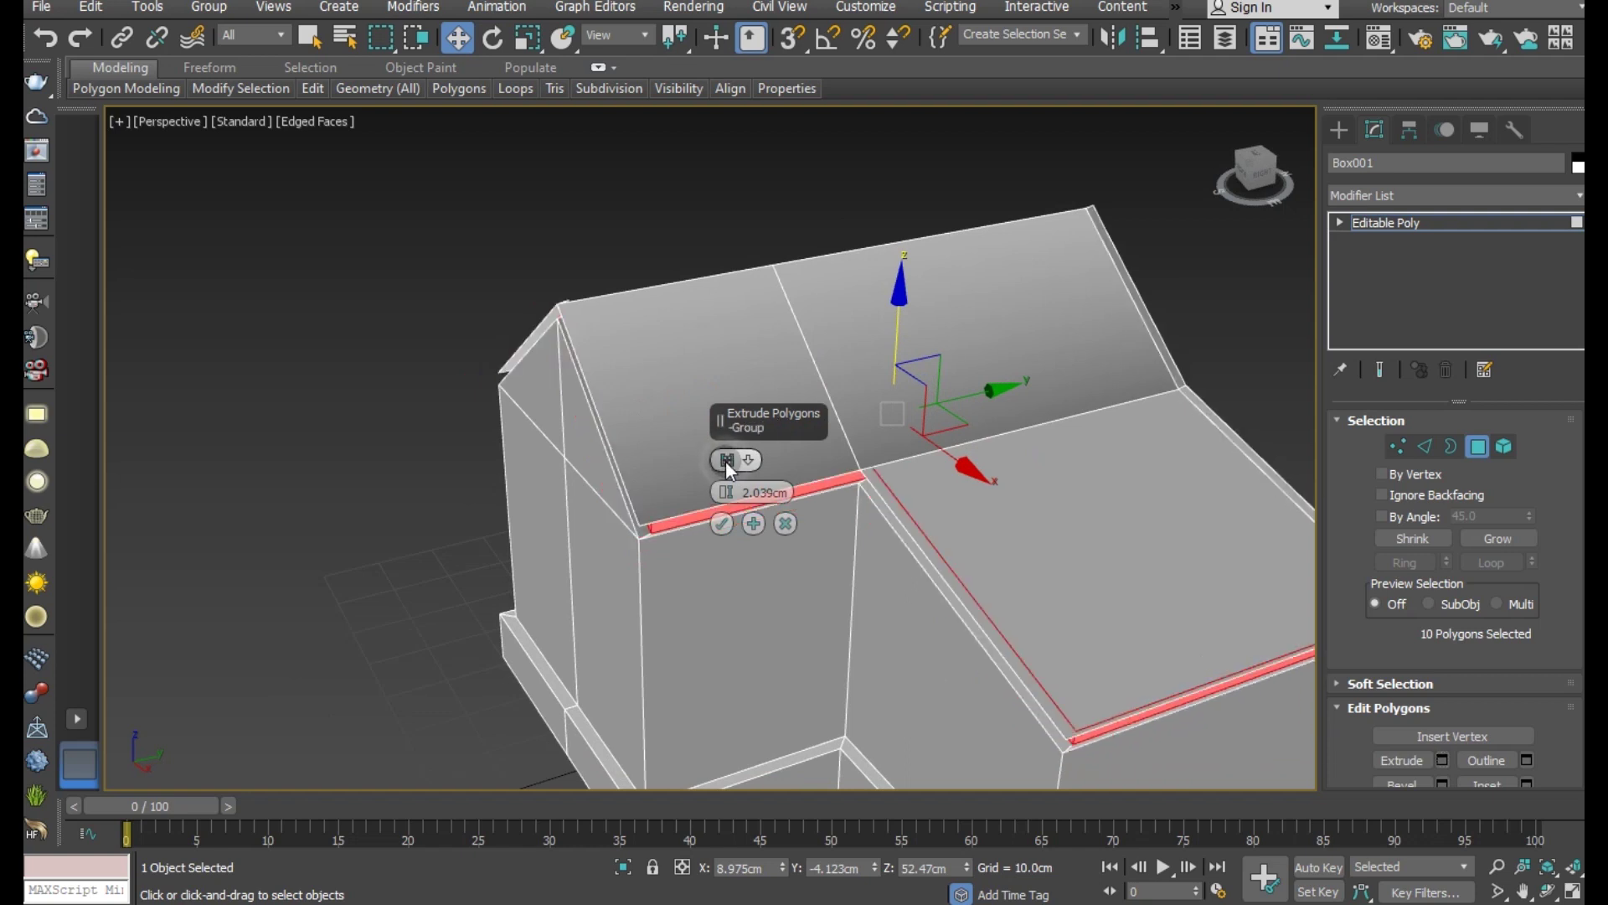
pyautogui.click(726, 461)
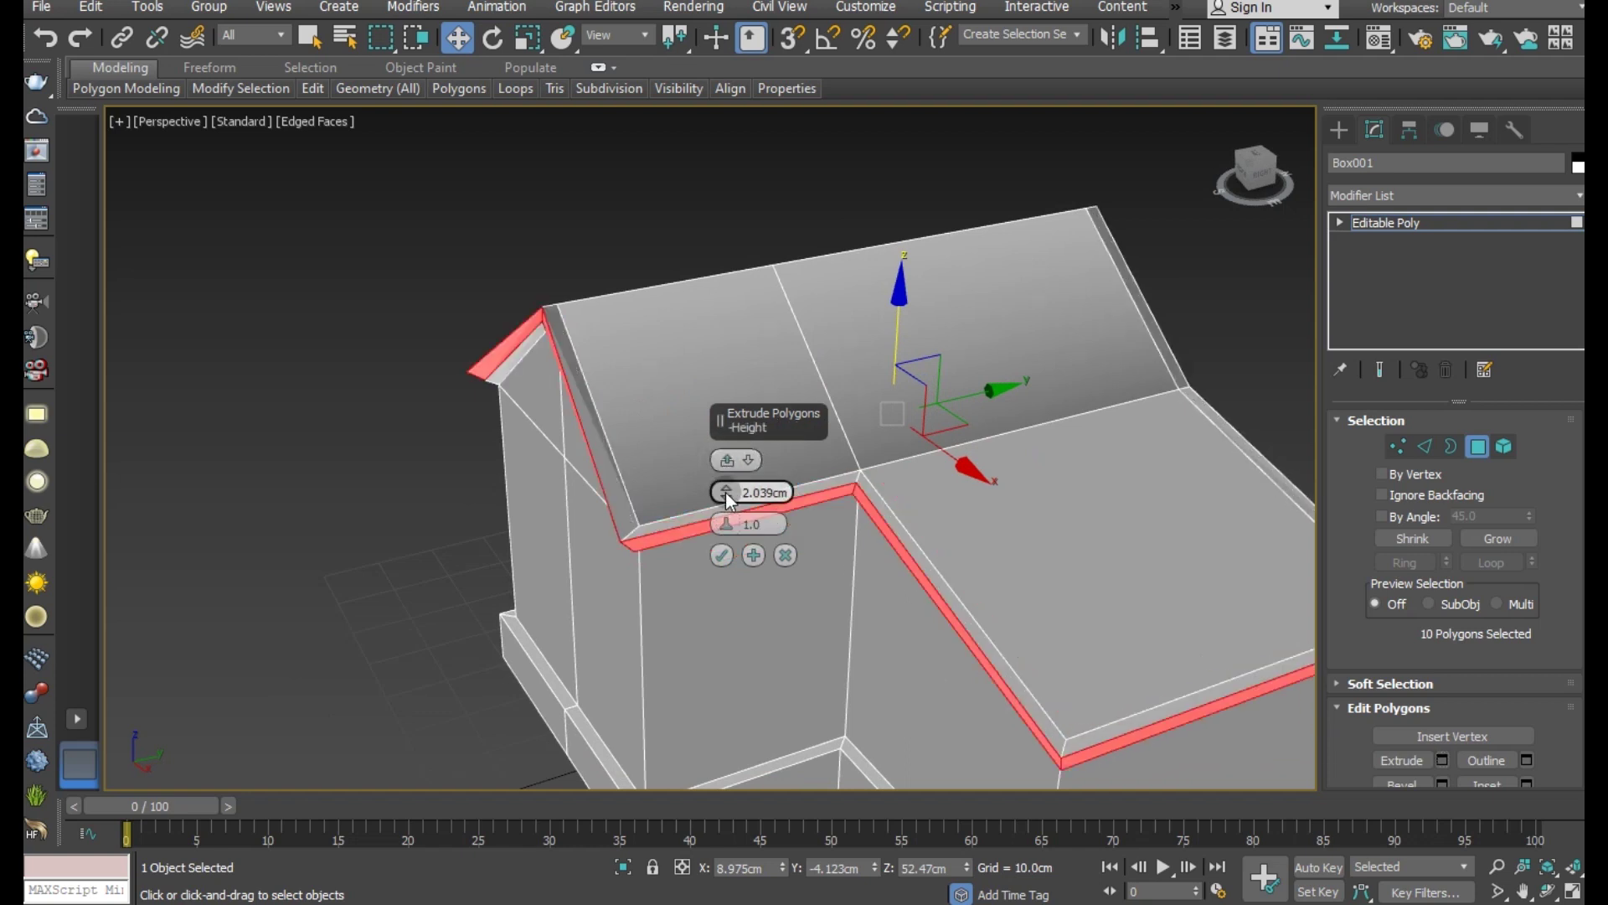
pyautogui.moveTo(725, 492); pyautogui.dragTo(718, 477)
# Step: Shrink the roof-edge extrusion to almost nothing and cancel it
pyautogui.moveTo(538, 455)
pyautogui.keyDown('alt'); pyautogui.mouseDown(button='middle')
pyautogui.moveTo(664, 361)
pyautogui.moveTo(728, 456)
pyautogui.mouseUp(button='middle'); pyautogui.keyUp('alt')
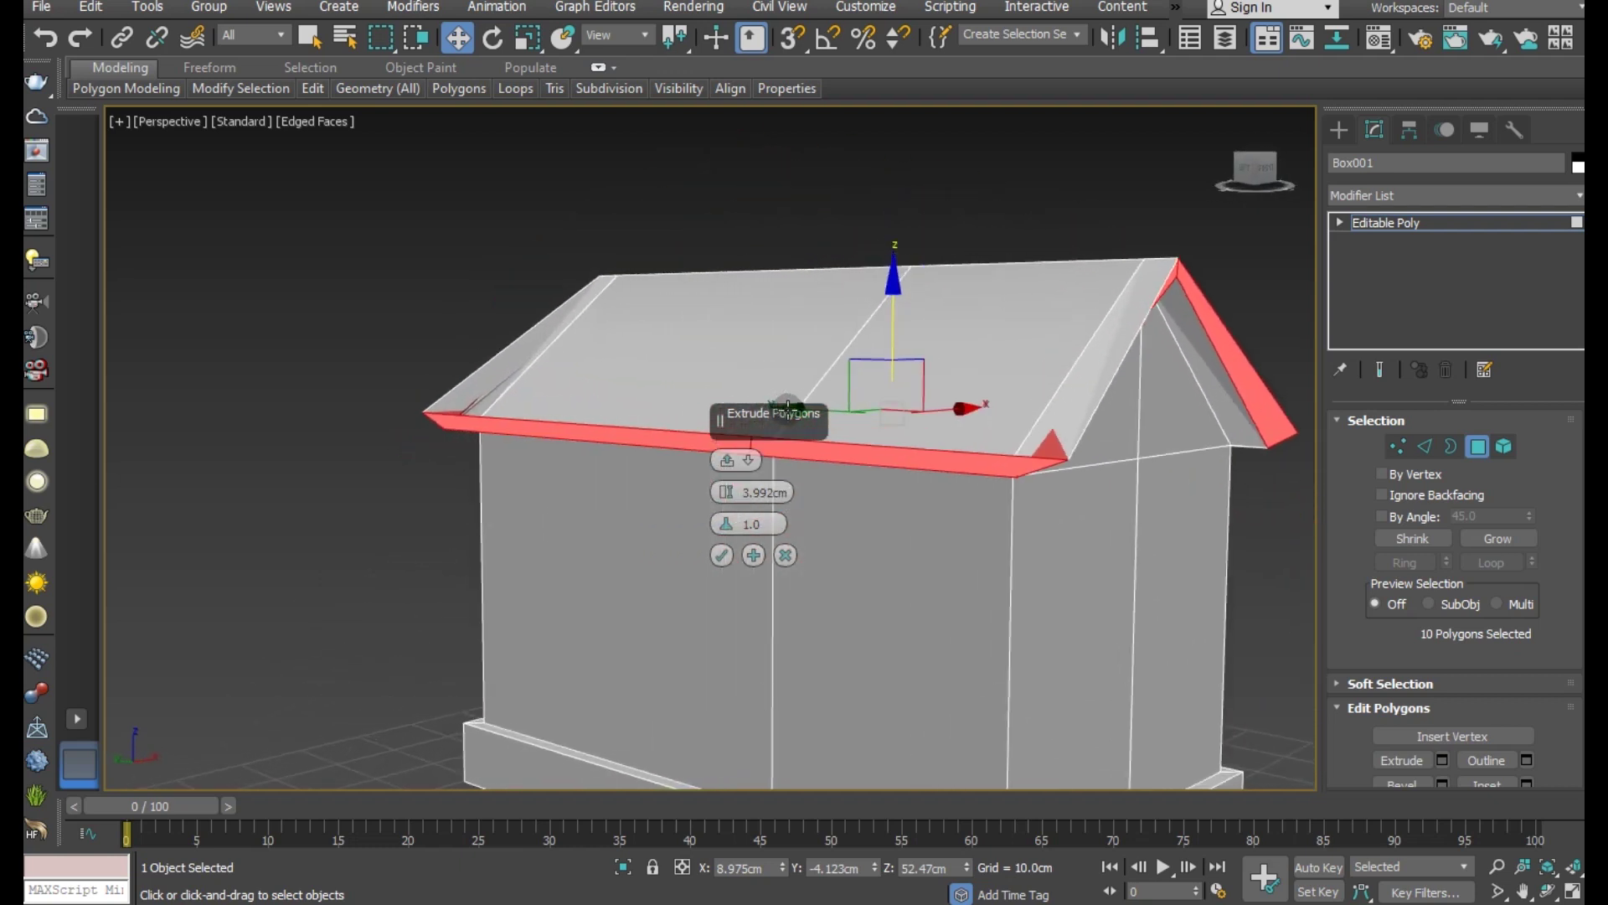
pyautogui.moveTo(725, 492); pyautogui.dragTo(726, 545)
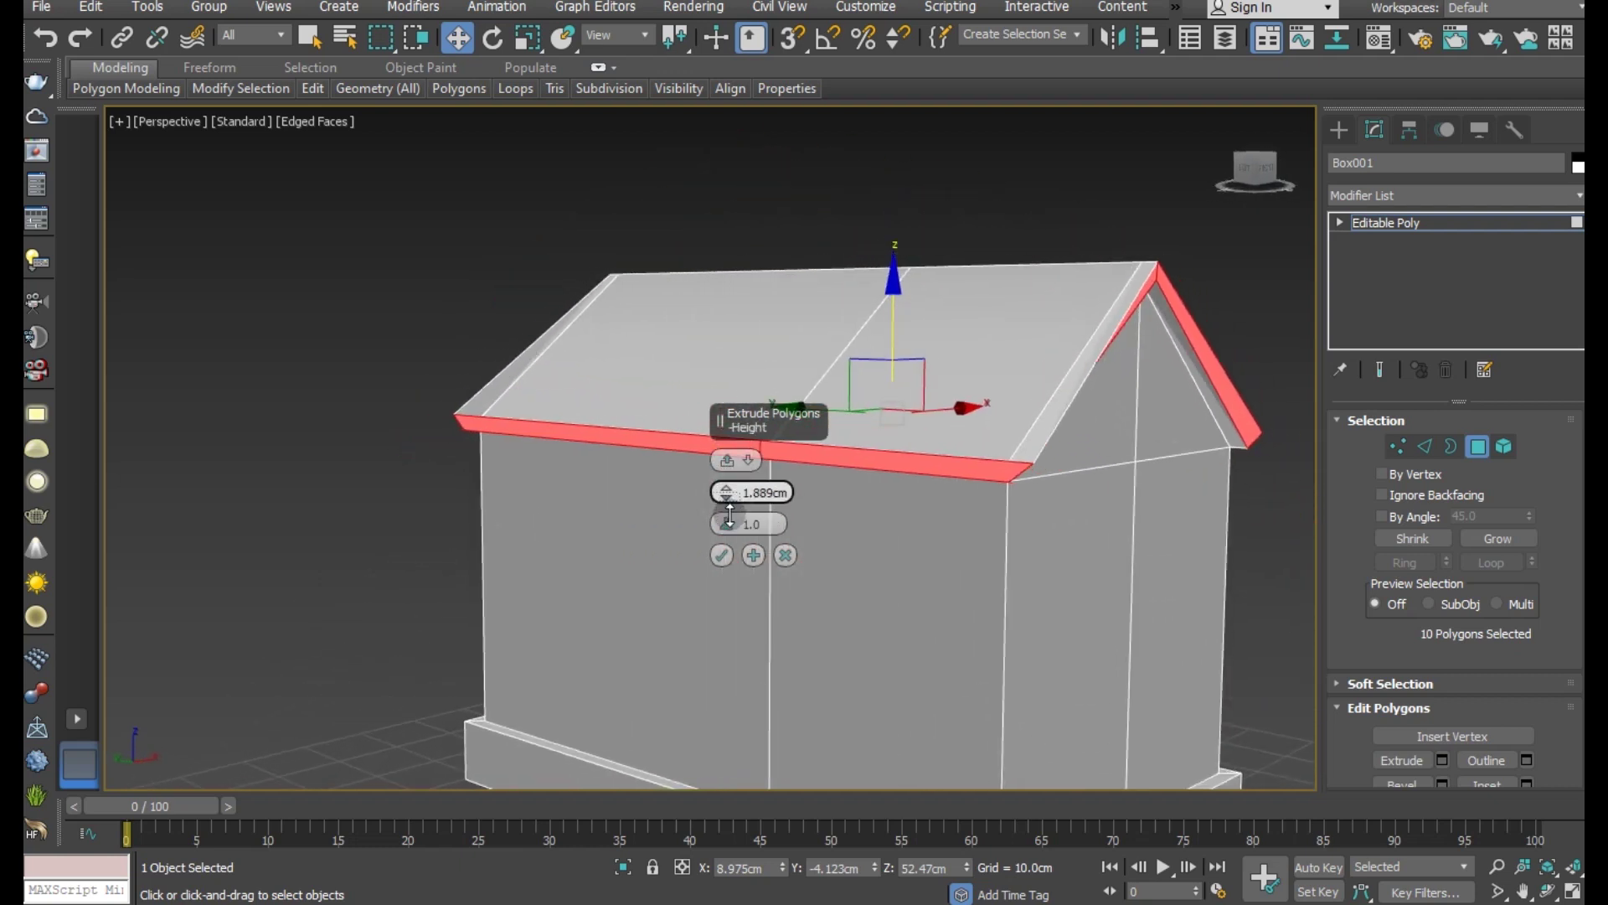
pyautogui.click(785, 556)
pyautogui.keyDown('alt'); pyautogui.moveTo(984, 561); pyautogui.dragTo(821, 567, button='middle'); pyautogui.keyUp('alt')
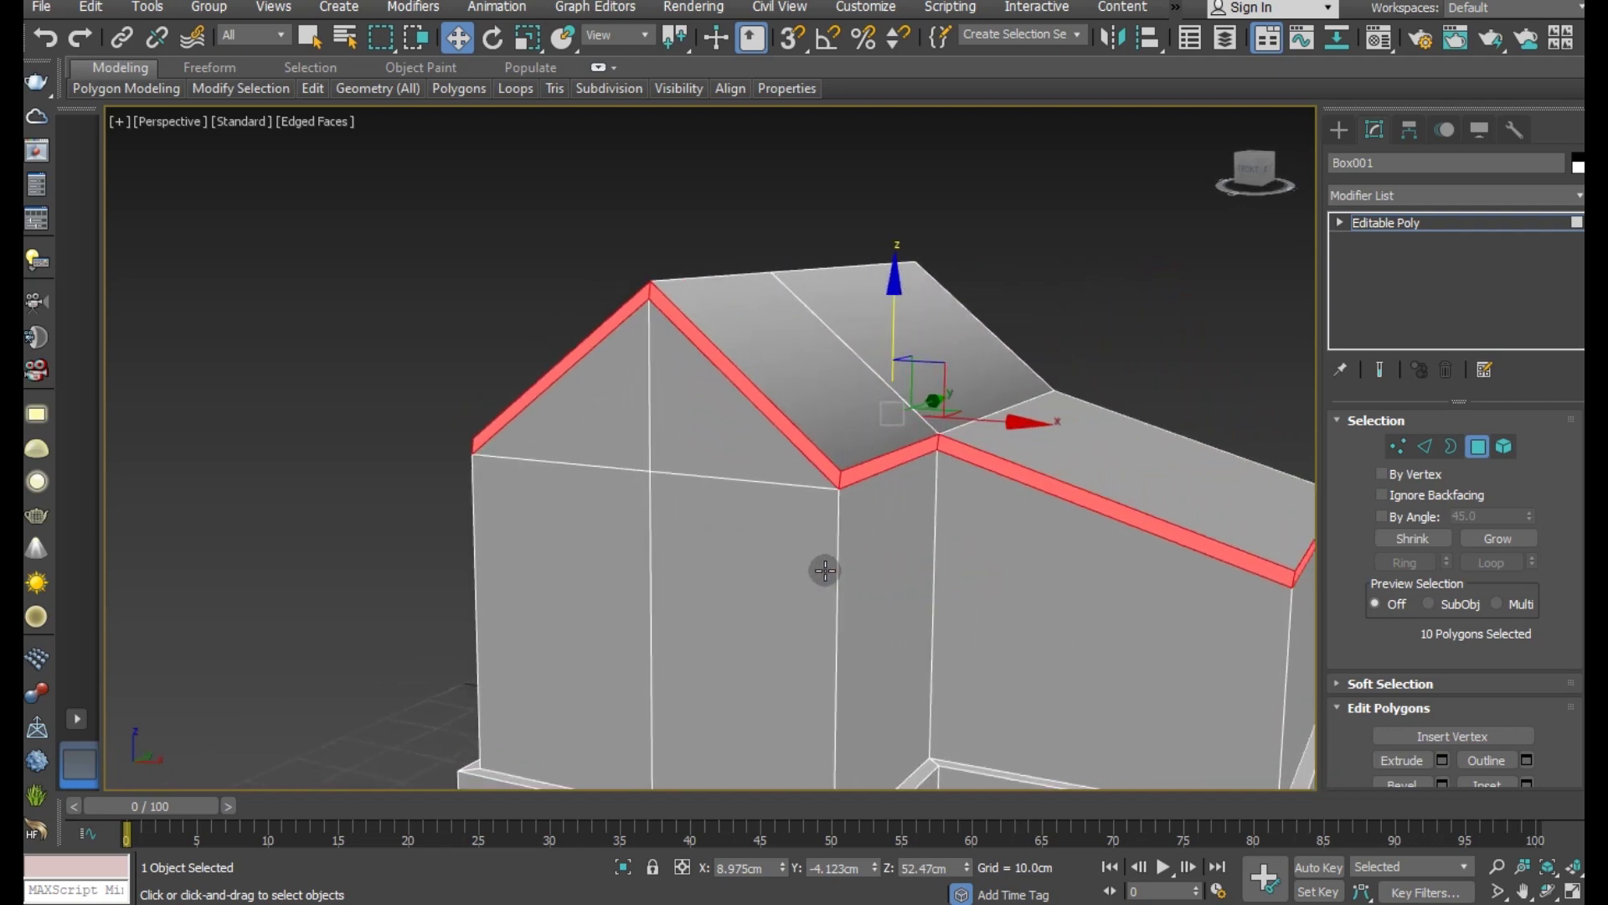
# Step: Select the roof-rim strips on the gables, side wing and sloped roof
pyautogui.click(830, 471)
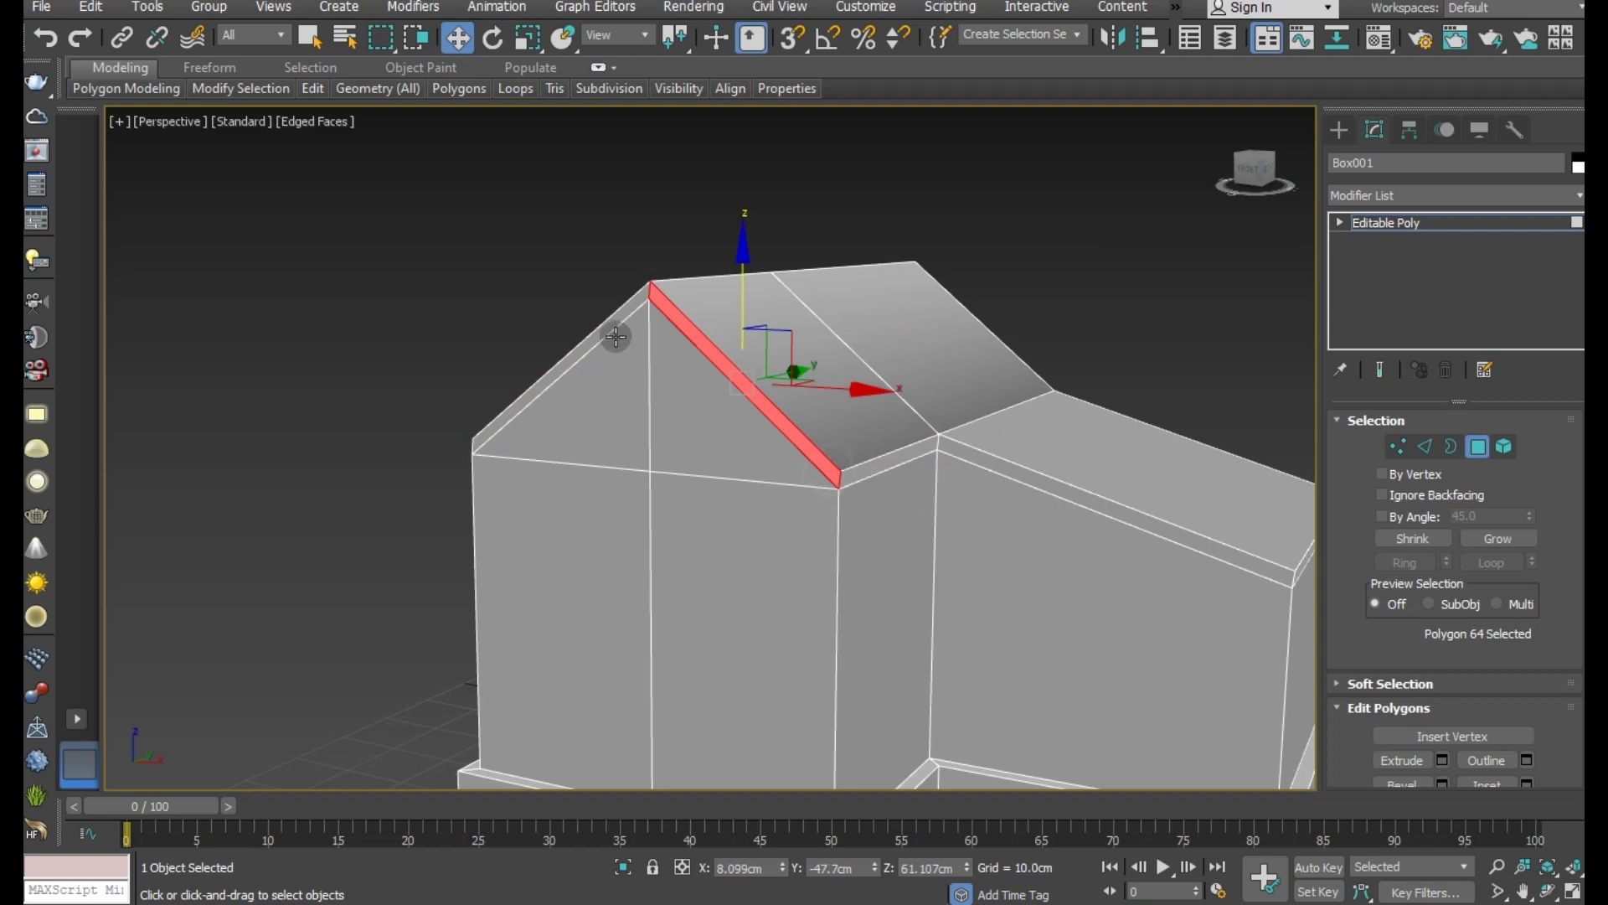
pyautogui.keyDown('ctrl'); pyautogui.click(605, 329); pyautogui.keyUp('ctrl')
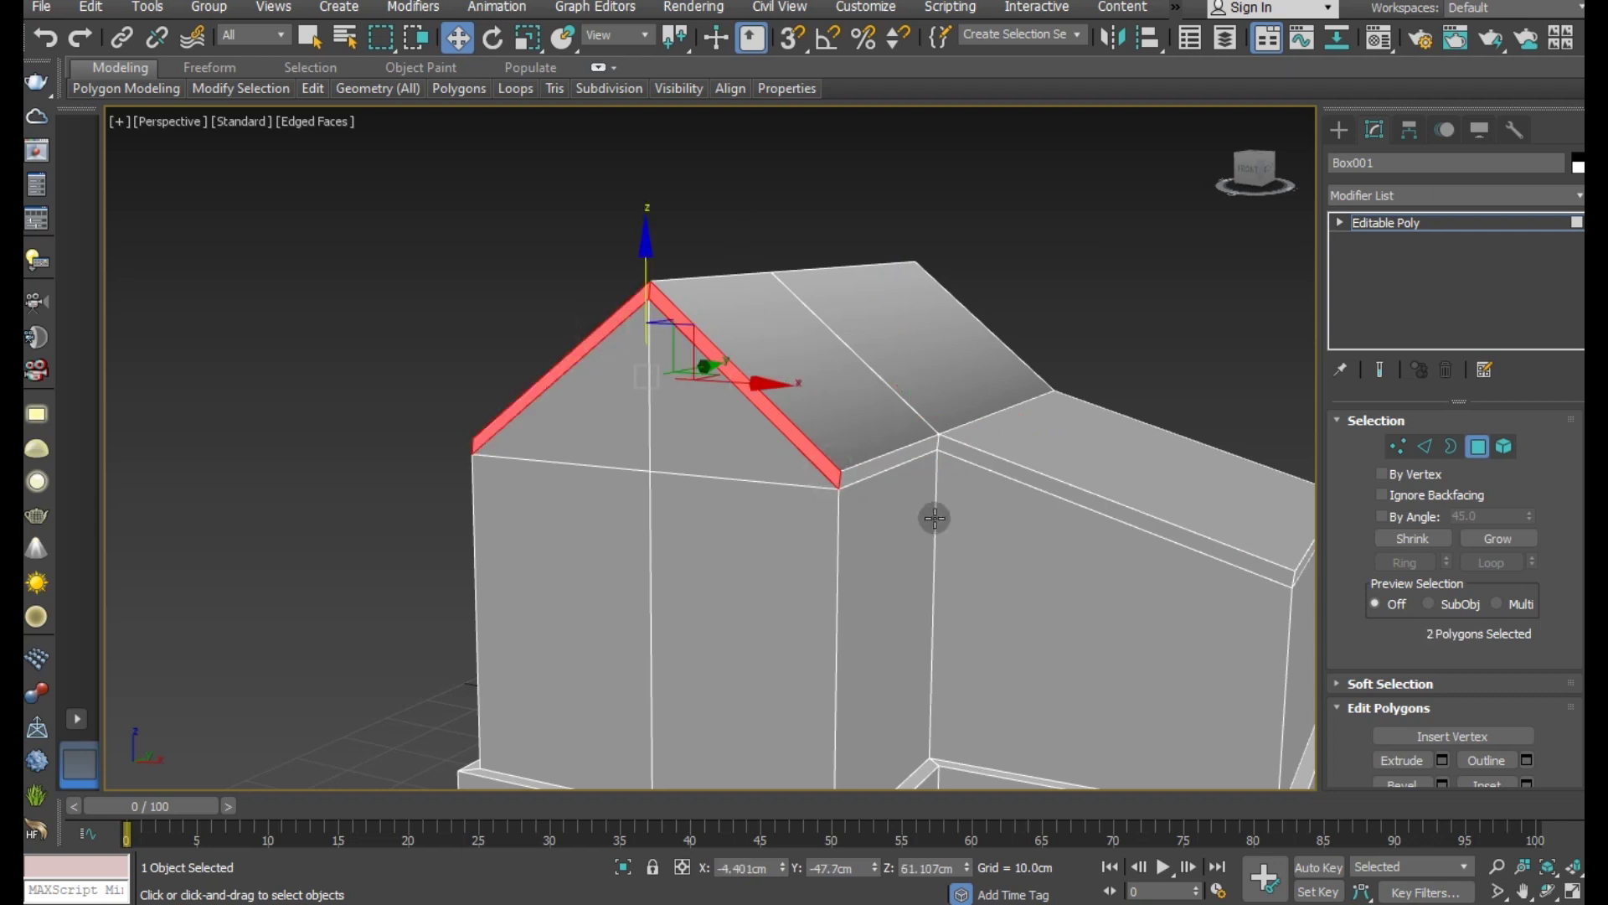
pyautogui.keyDown('ctrl'); pyautogui.click(1008, 469); pyautogui.keyUp('ctrl')
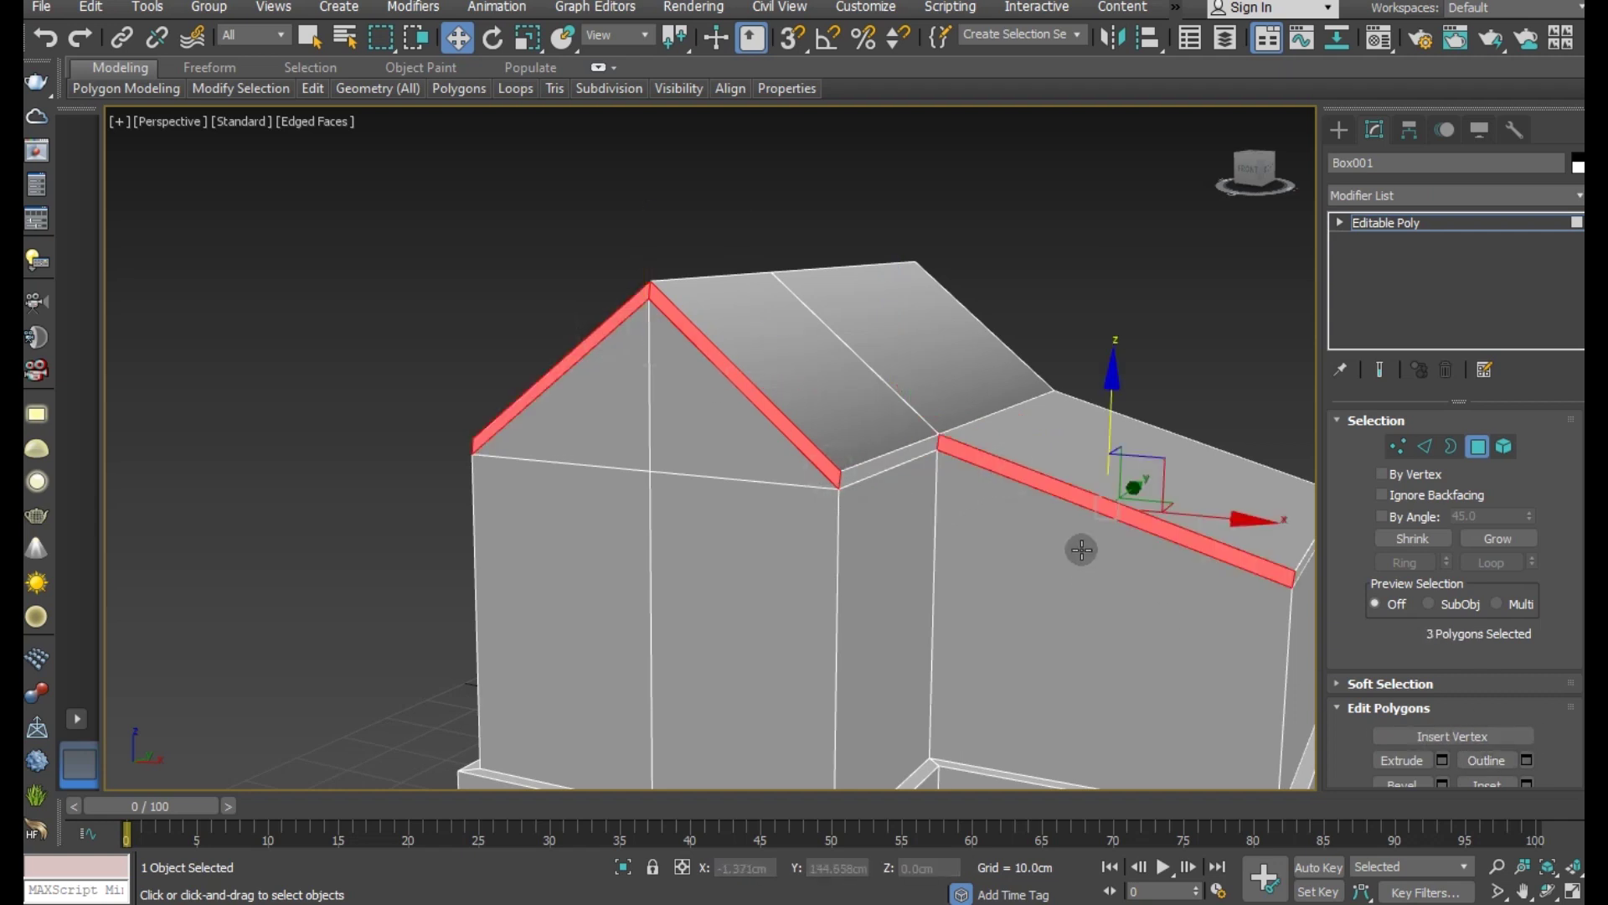
pyautogui.keyDown('alt'); pyautogui.moveTo(1077, 545); pyautogui.dragTo(590, 427, button='middle'); pyautogui.keyUp('alt')
pyautogui.scroll(-4, 589, 430)
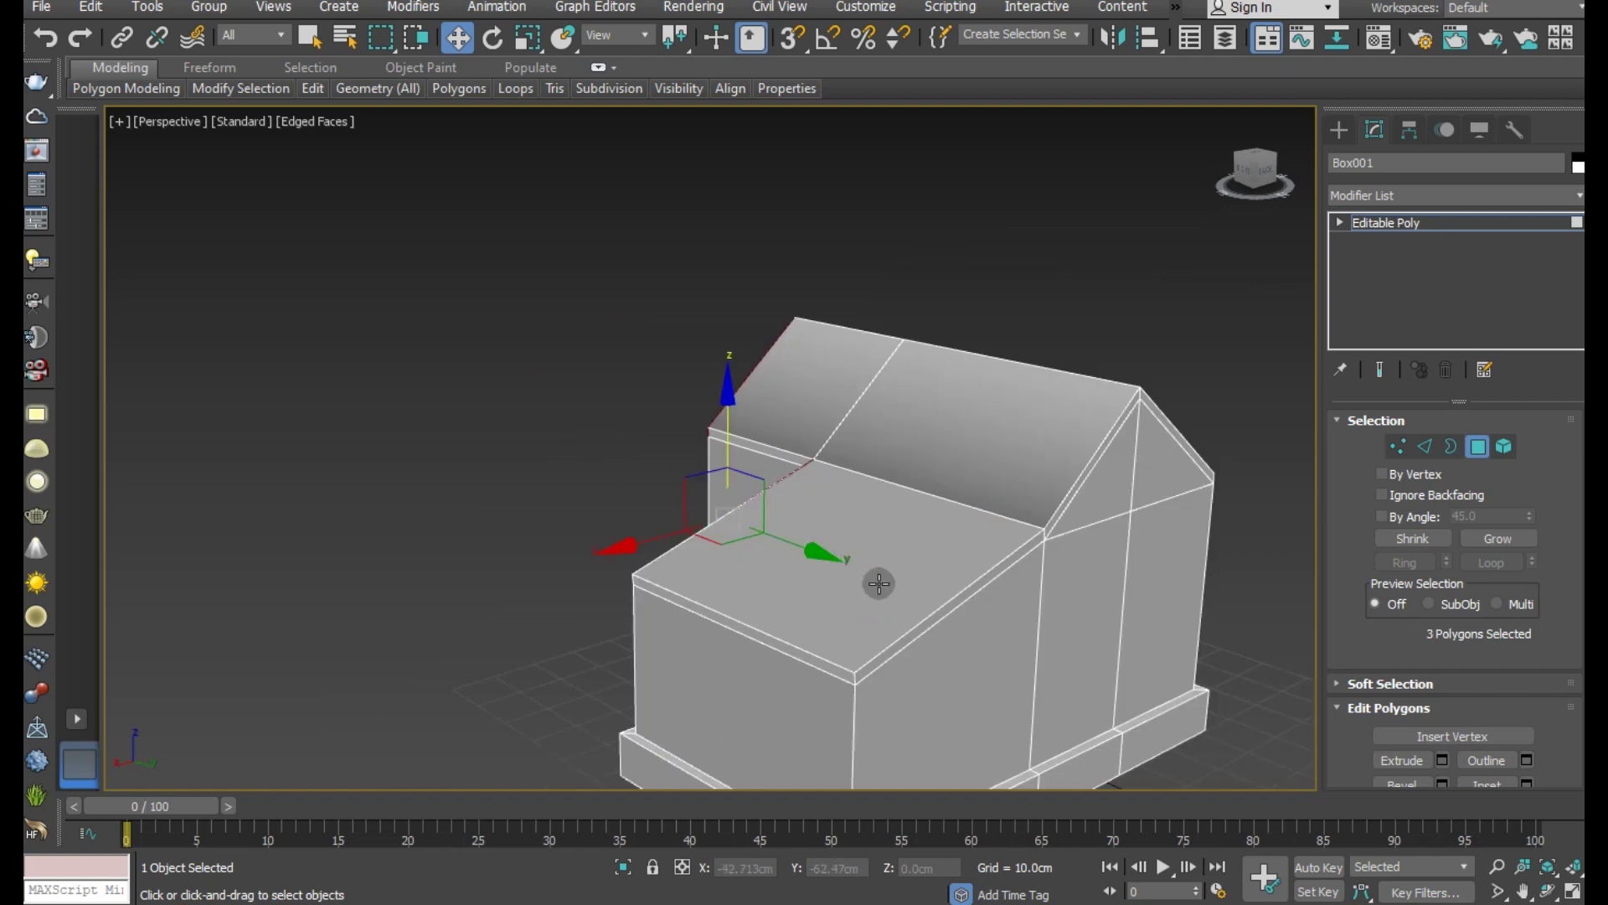
pyautogui.keyDown('ctrl'); pyautogui.click(927, 626); pyautogui.keyUp('ctrl')
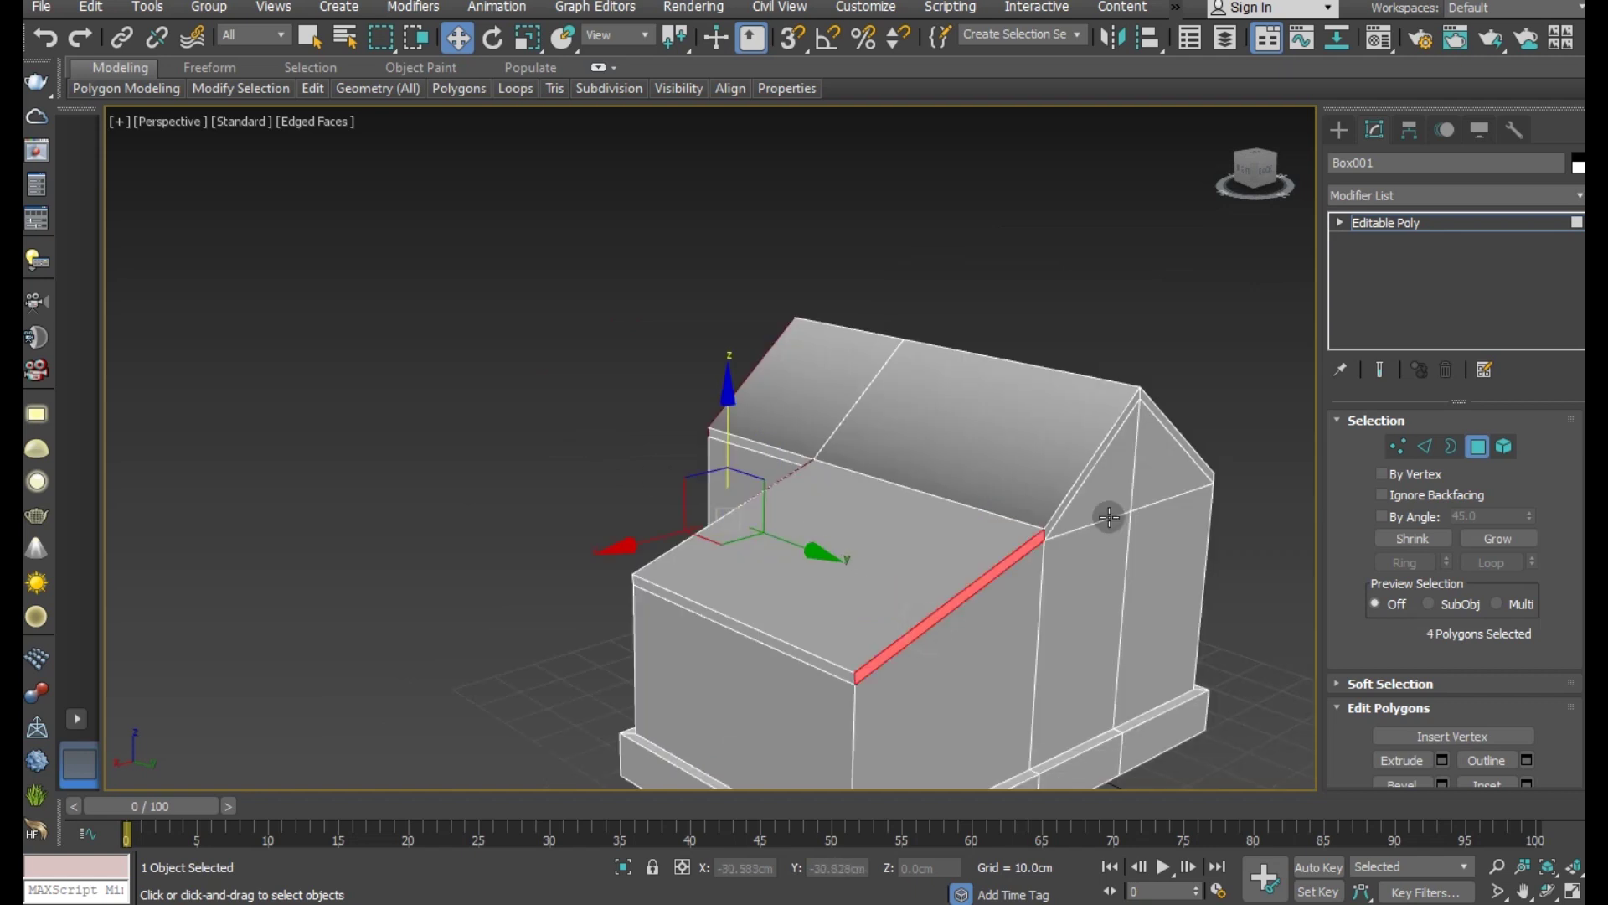
pyautogui.keyDown('ctrl'); pyautogui.click(1105, 450); pyautogui.keyUp('ctrl')
pyautogui.keyDown('alt'); pyautogui.moveTo(1102, 448); pyautogui.dragTo(952, 492, button='middle'); pyautogui.keyUp('alt')
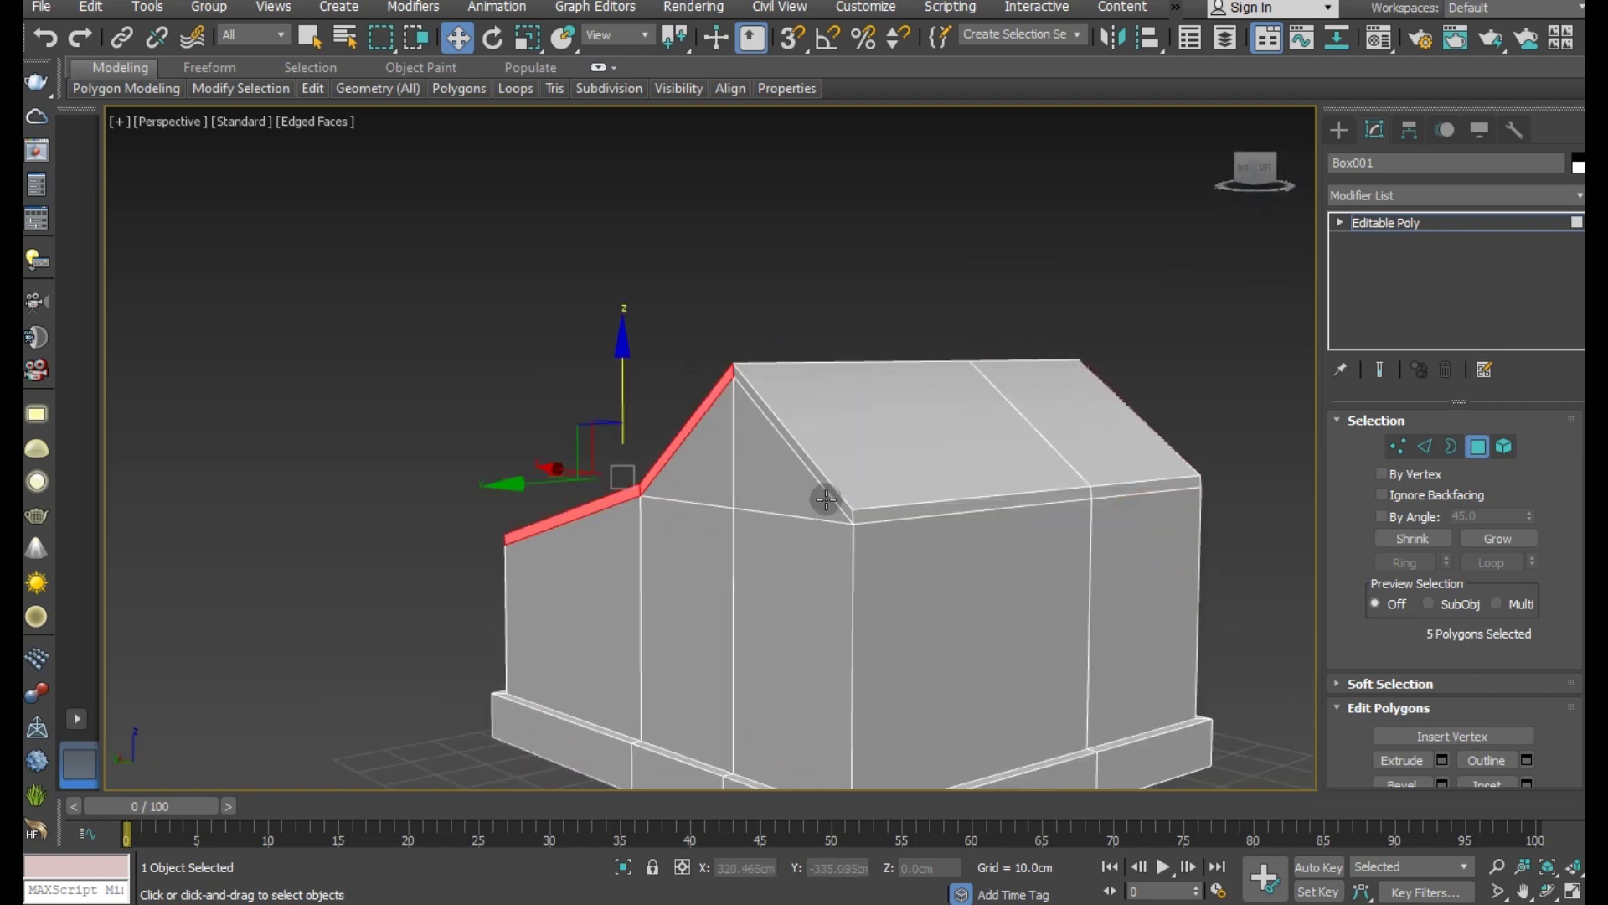
pyautogui.keyDown('ctrl'); pyautogui.click(826, 494); pyautogui.keyUp('ctrl')
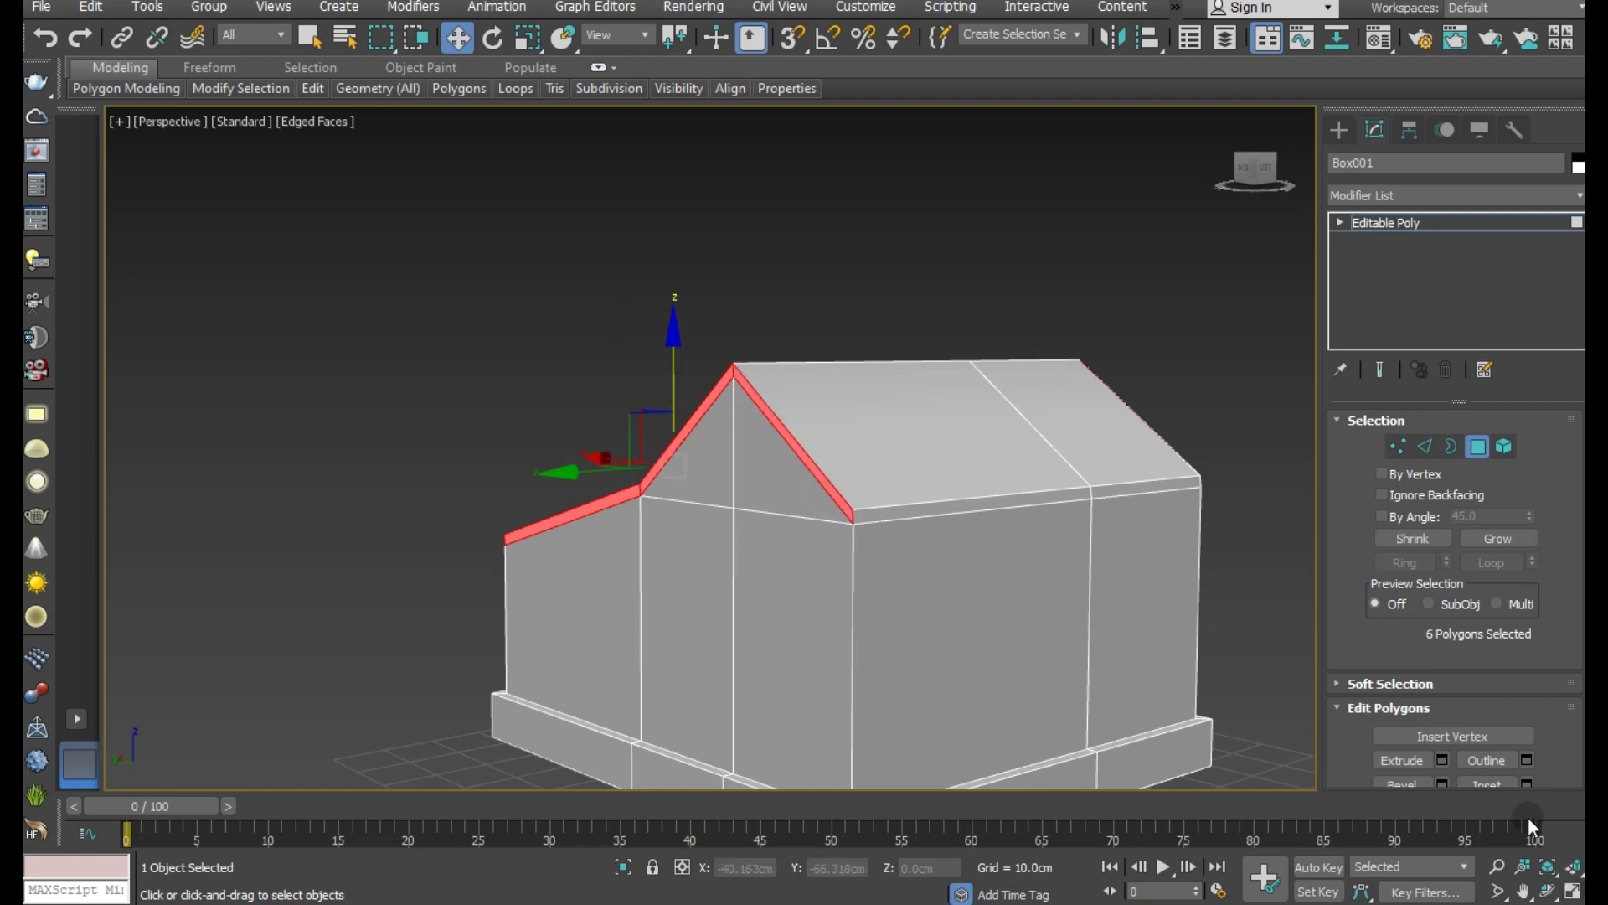
# Step: Try a local-normal extrusion of the selected rim strips, then undo it
pyautogui.click(1445, 758)
pyautogui.moveTo(977, 538)
pyautogui.keyDown('alt'); pyautogui.mouseDown(button='middle')
pyautogui.moveTo(1327, 577)
pyautogui.moveTo(904, 513)
pyautogui.mouseUp(button='middle'); pyautogui.keyUp('alt')
pyautogui.moveTo(732, 494); pyautogui.dragTo(716, 402)
pyautogui.click(727, 460)
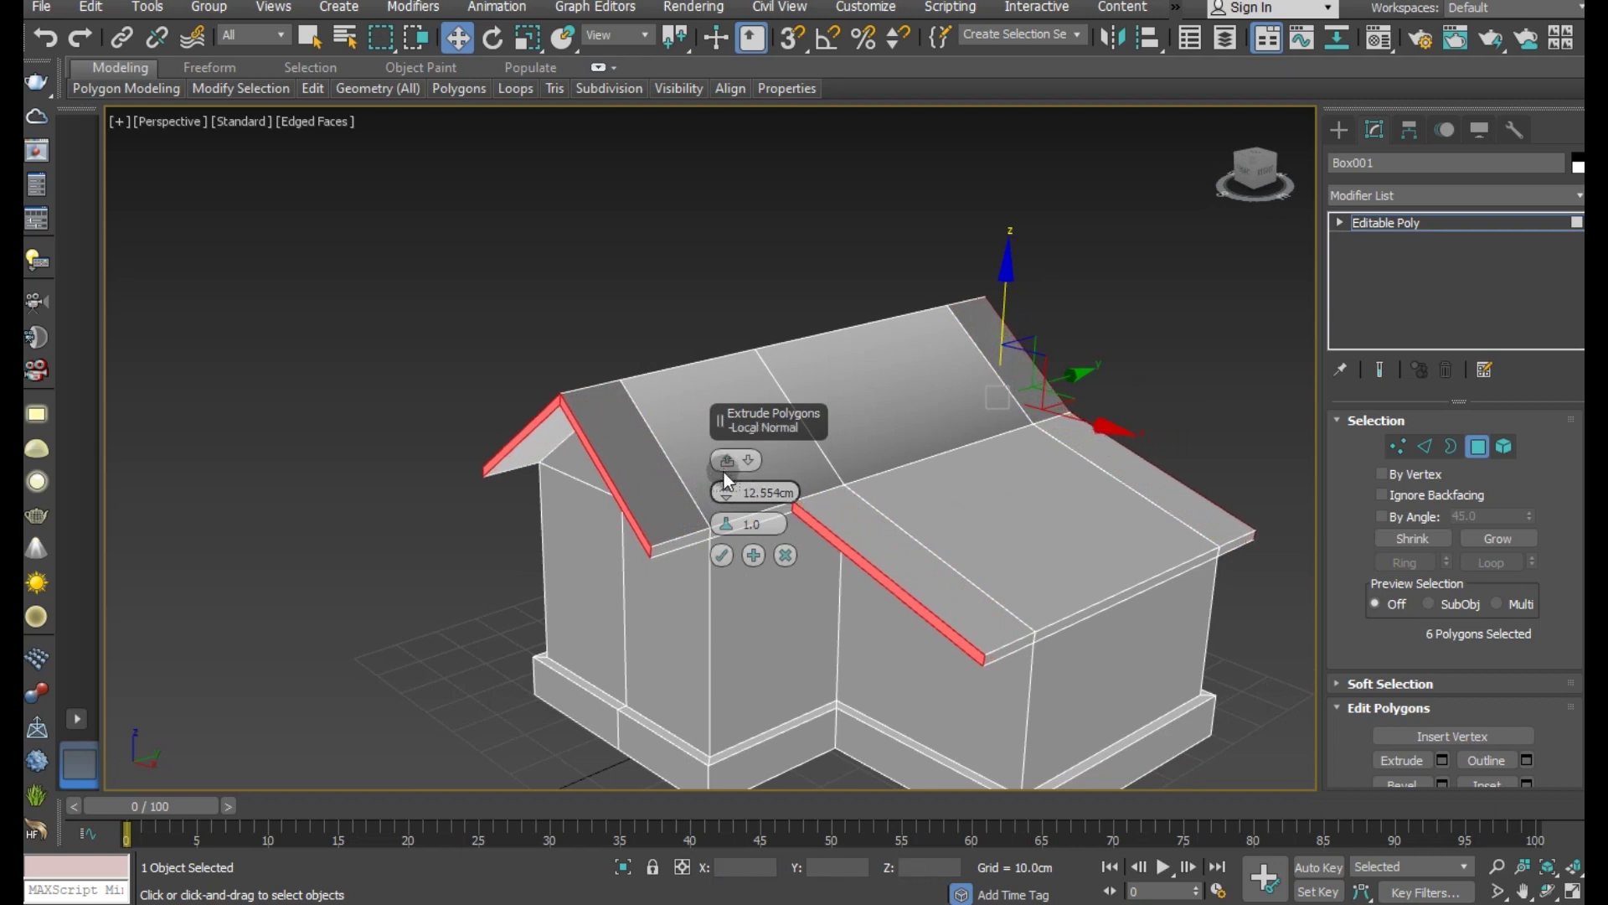
pyautogui.click(722, 557)
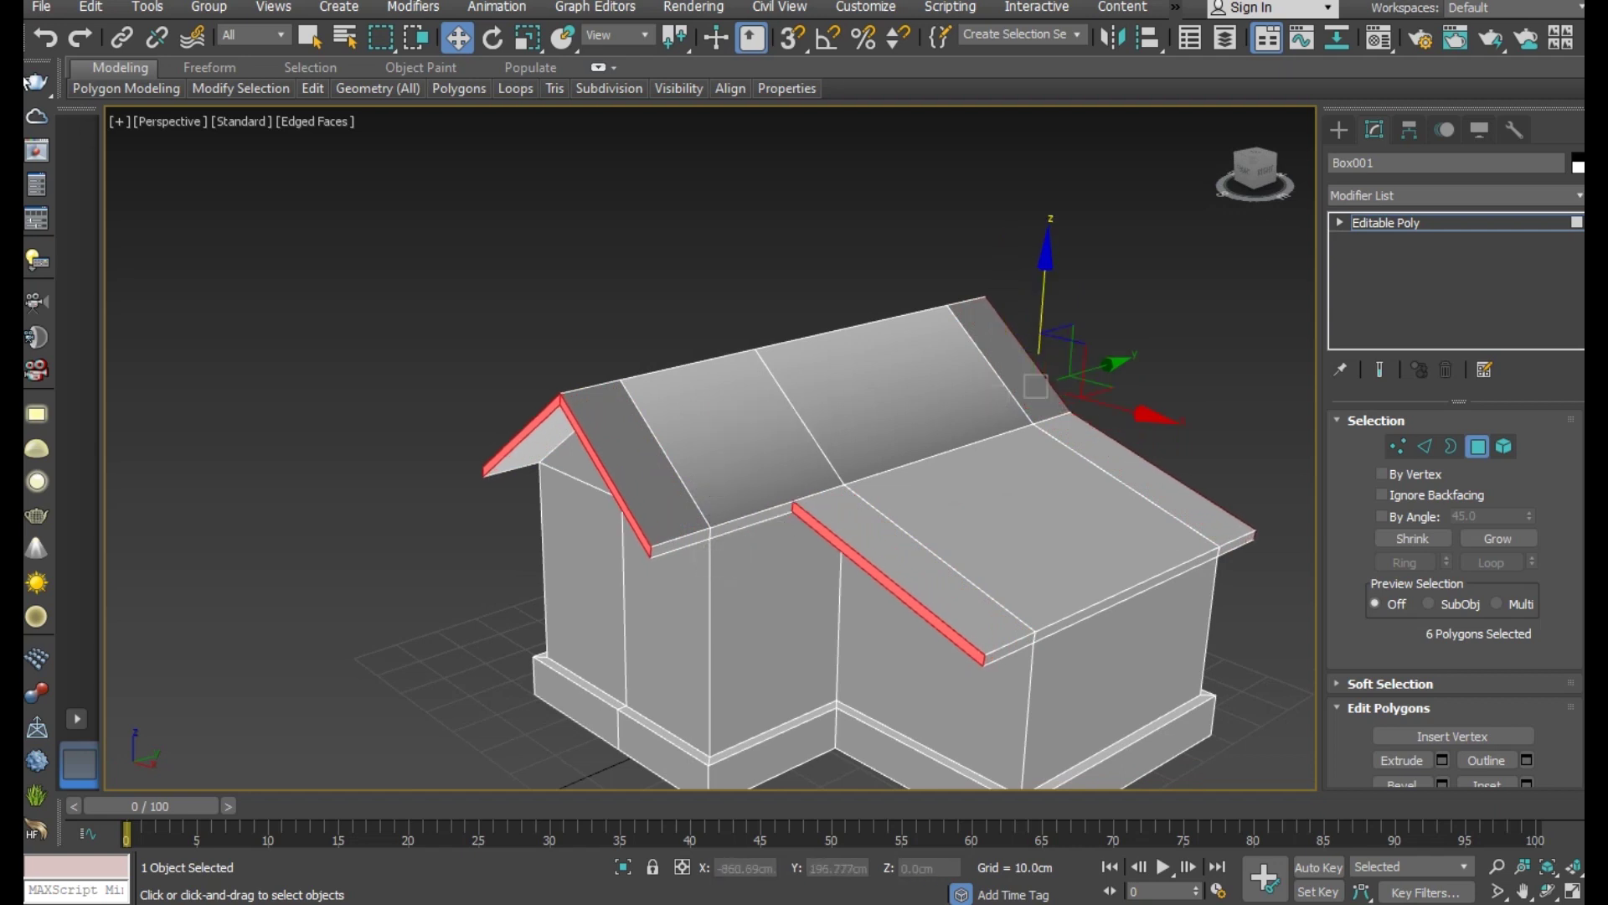
pyautogui.click(45, 38)
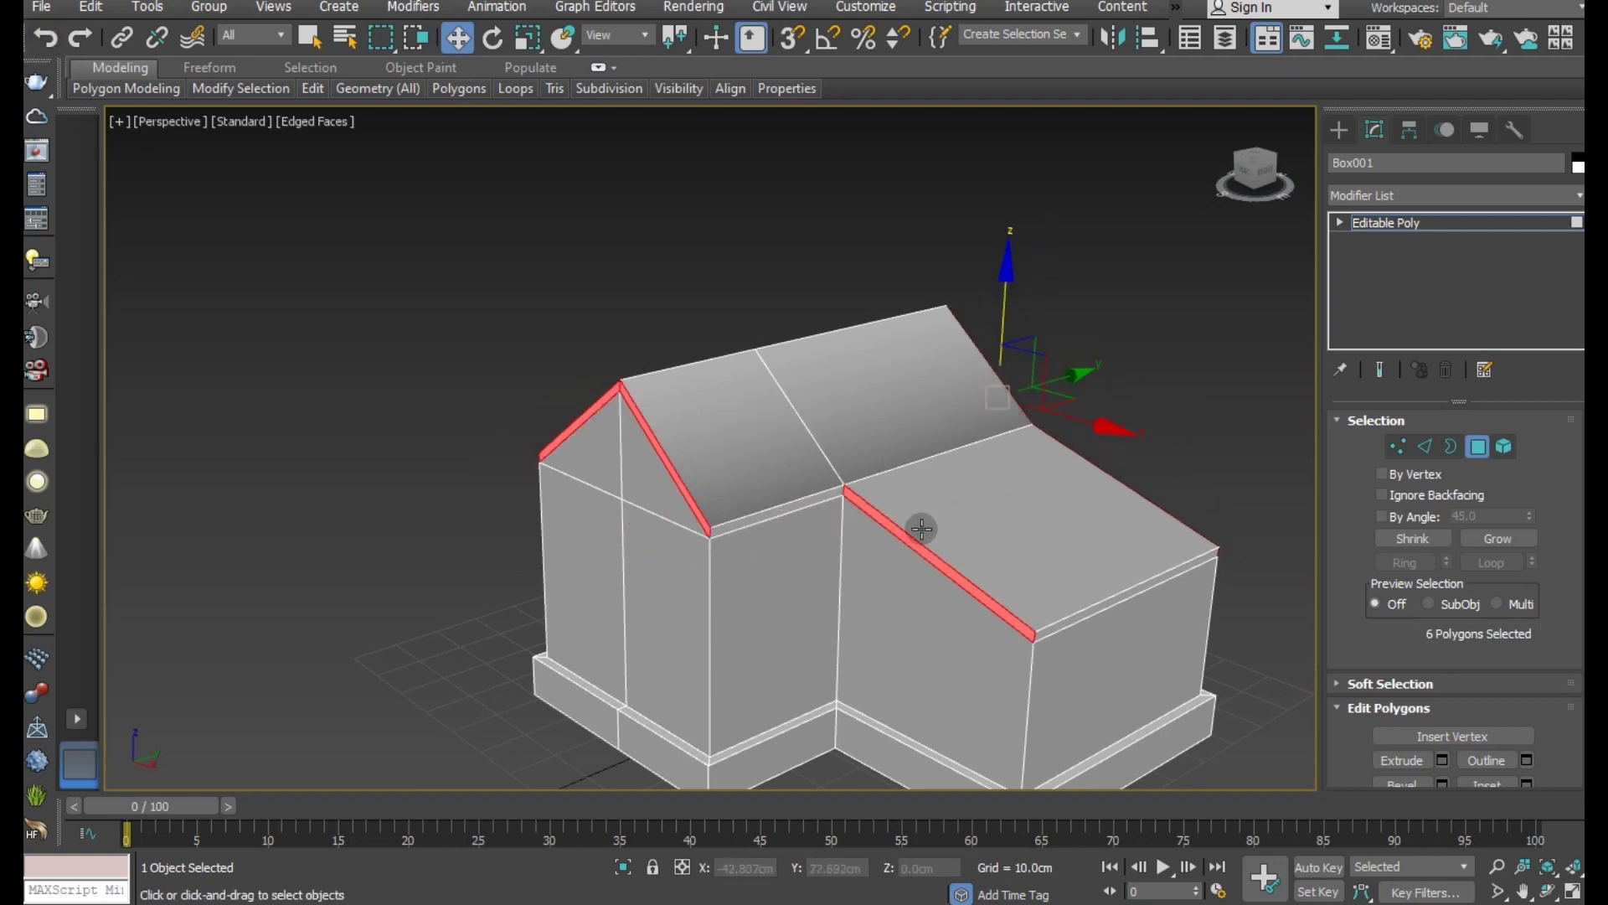
# Step: Drop the side wing's eave strip and extrude the gable rims 15.859 cm into overhangs
pyautogui.keyDown('alt'); pyautogui.click(966, 582); pyautogui.keyUp('alt')
pyautogui.click(1441, 760)
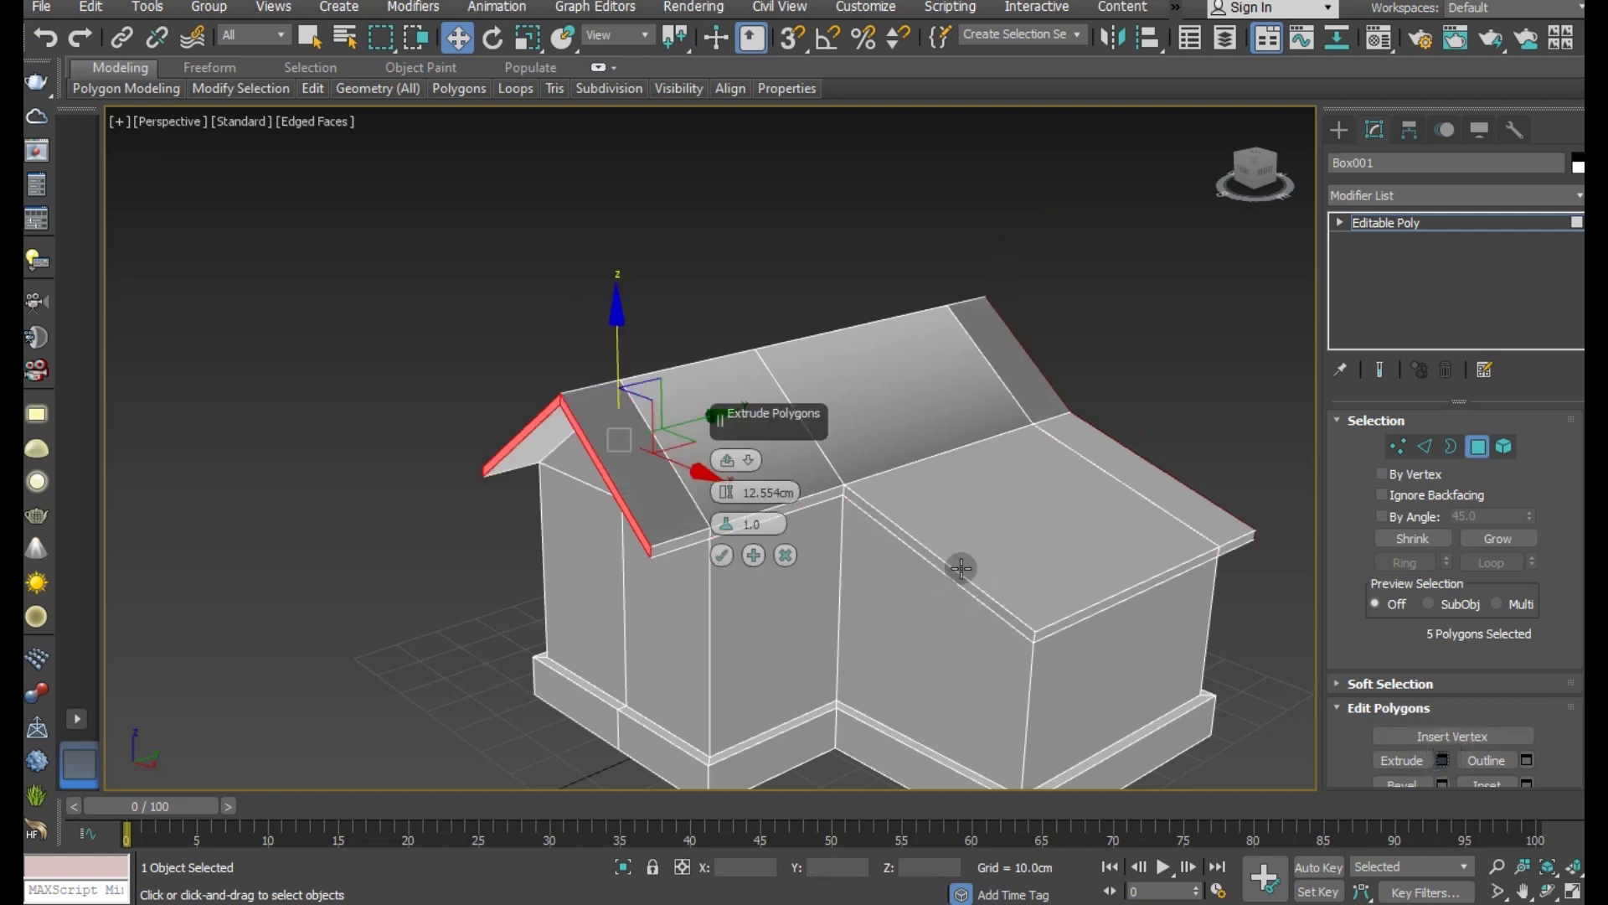
pyautogui.moveTo(725, 492); pyautogui.dragTo(725, 469)
pyautogui.click(722, 556)
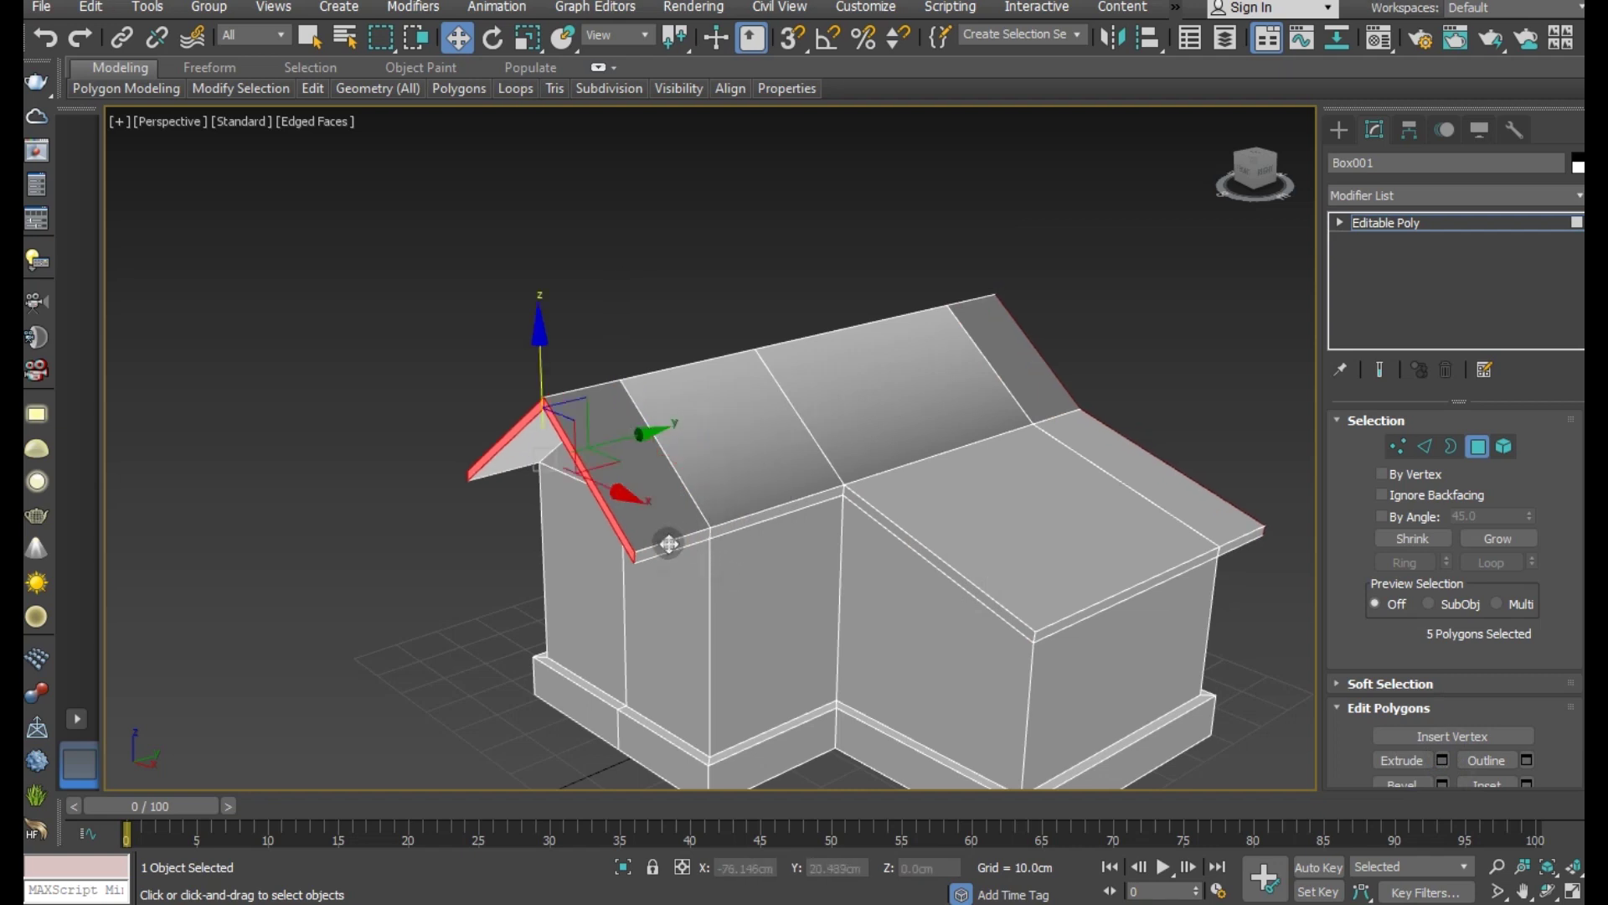
pyautogui.click(669, 544)
# Step: Select the front fascia strips and insert a Swift Loop edge loop at the roof junction
pyautogui.keyDown('ctrl'); pyautogui.click(750, 525); pyautogui.keyUp('ctrl')
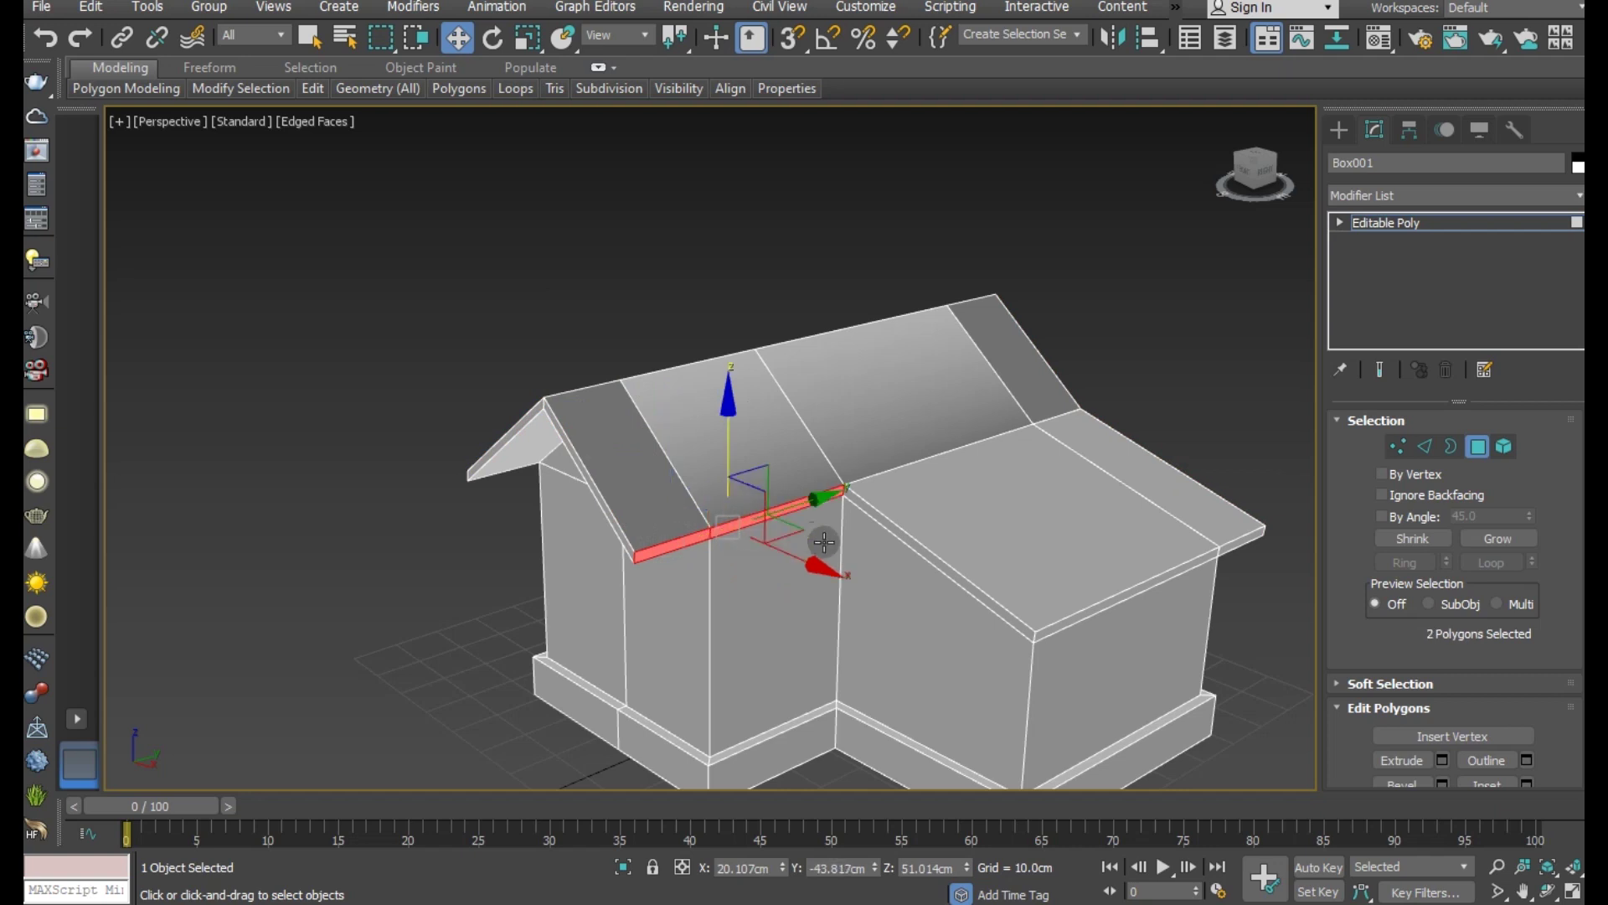
pyautogui.keyDown('alt'); pyautogui.moveTo(824, 542); pyautogui.dragTo(1196, 658, button='middle'); pyautogui.keyUp('alt')
pyautogui.moveTo(956, 536)
pyautogui.keyDown('alt'); pyautogui.mouseDown(button='middle')
pyautogui.moveTo(1092, 514)
pyautogui.moveTo(1016, 478)
pyautogui.moveTo(927, 485)
pyautogui.moveTo(909, 416)
pyautogui.mouseUp(button='middle'); pyautogui.keyUp('alt')
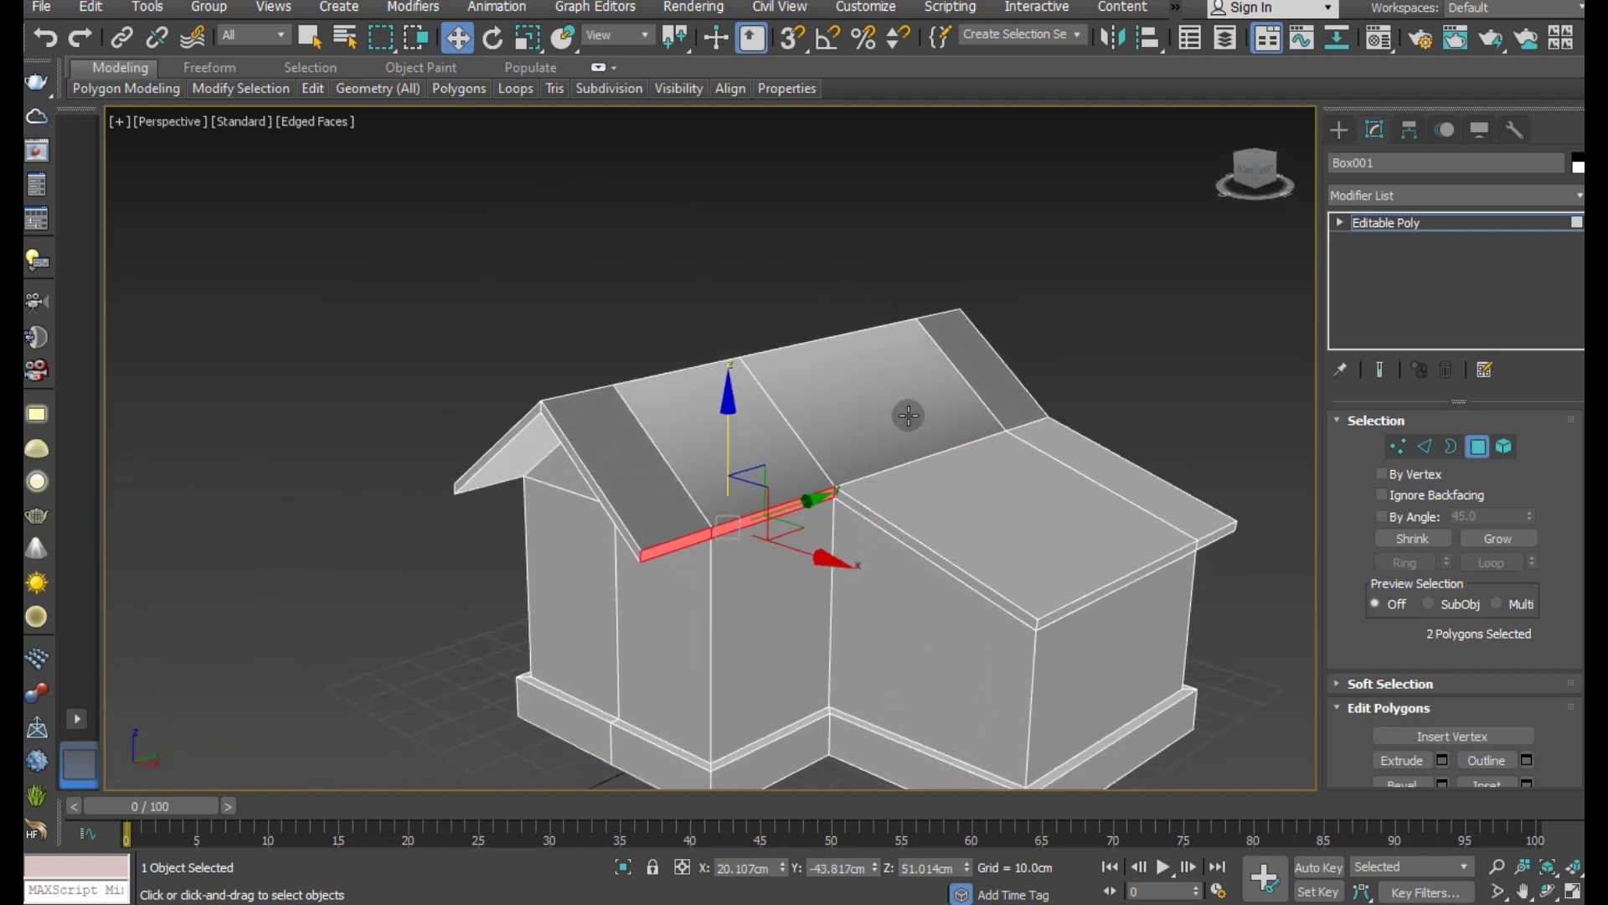
pyautogui.click(802, 273)
pyautogui.scroll(3, 708, 452)
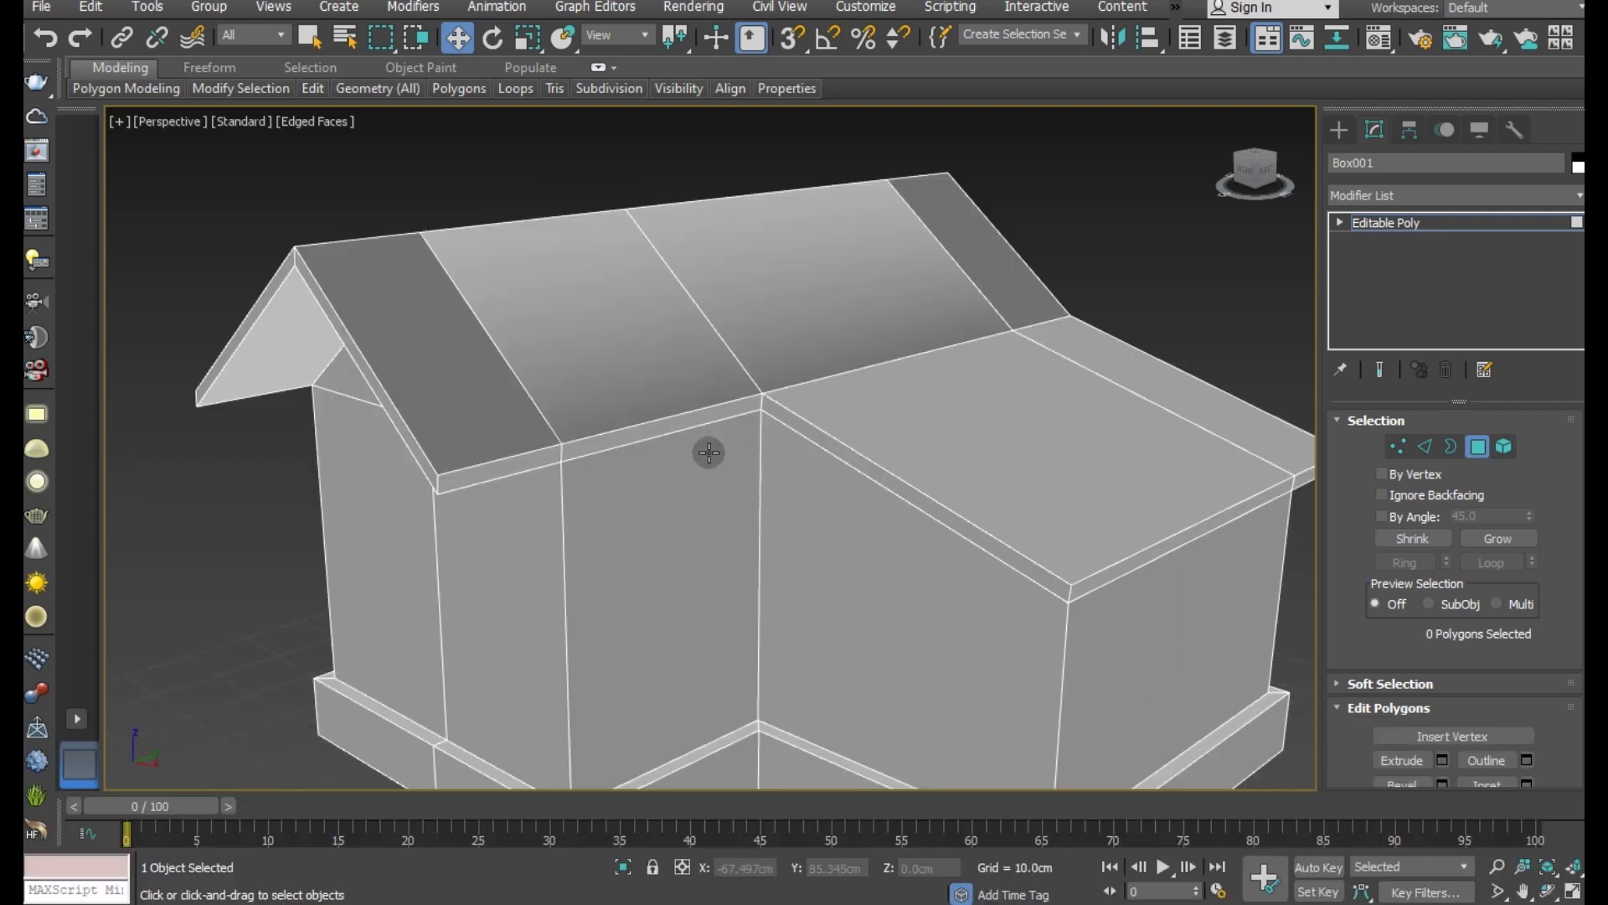
pyautogui.click(517, 454)
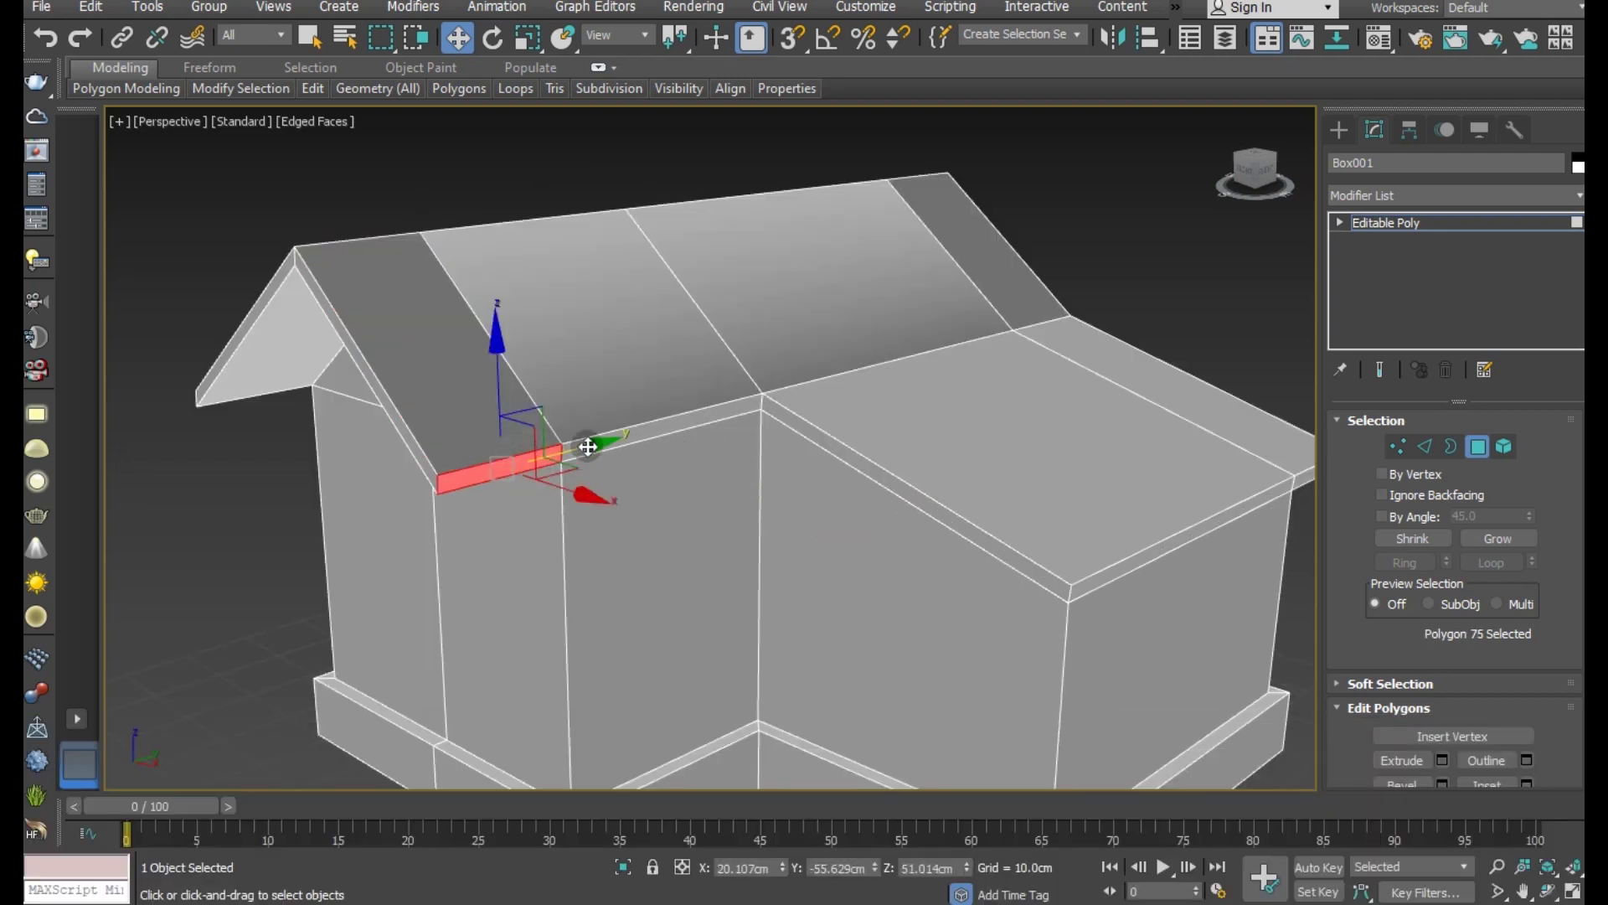
pyautogui.keyDown('ctrl'); pyautogui.click(606, 450); pyautogui.keyUp('ctrl')
pyautogui.keyDown('alt'); pyautogui.moveTo(605, 449); pyautogui.dragTo(728, 470, button='middle'); pyautogui.keyUp('alt')
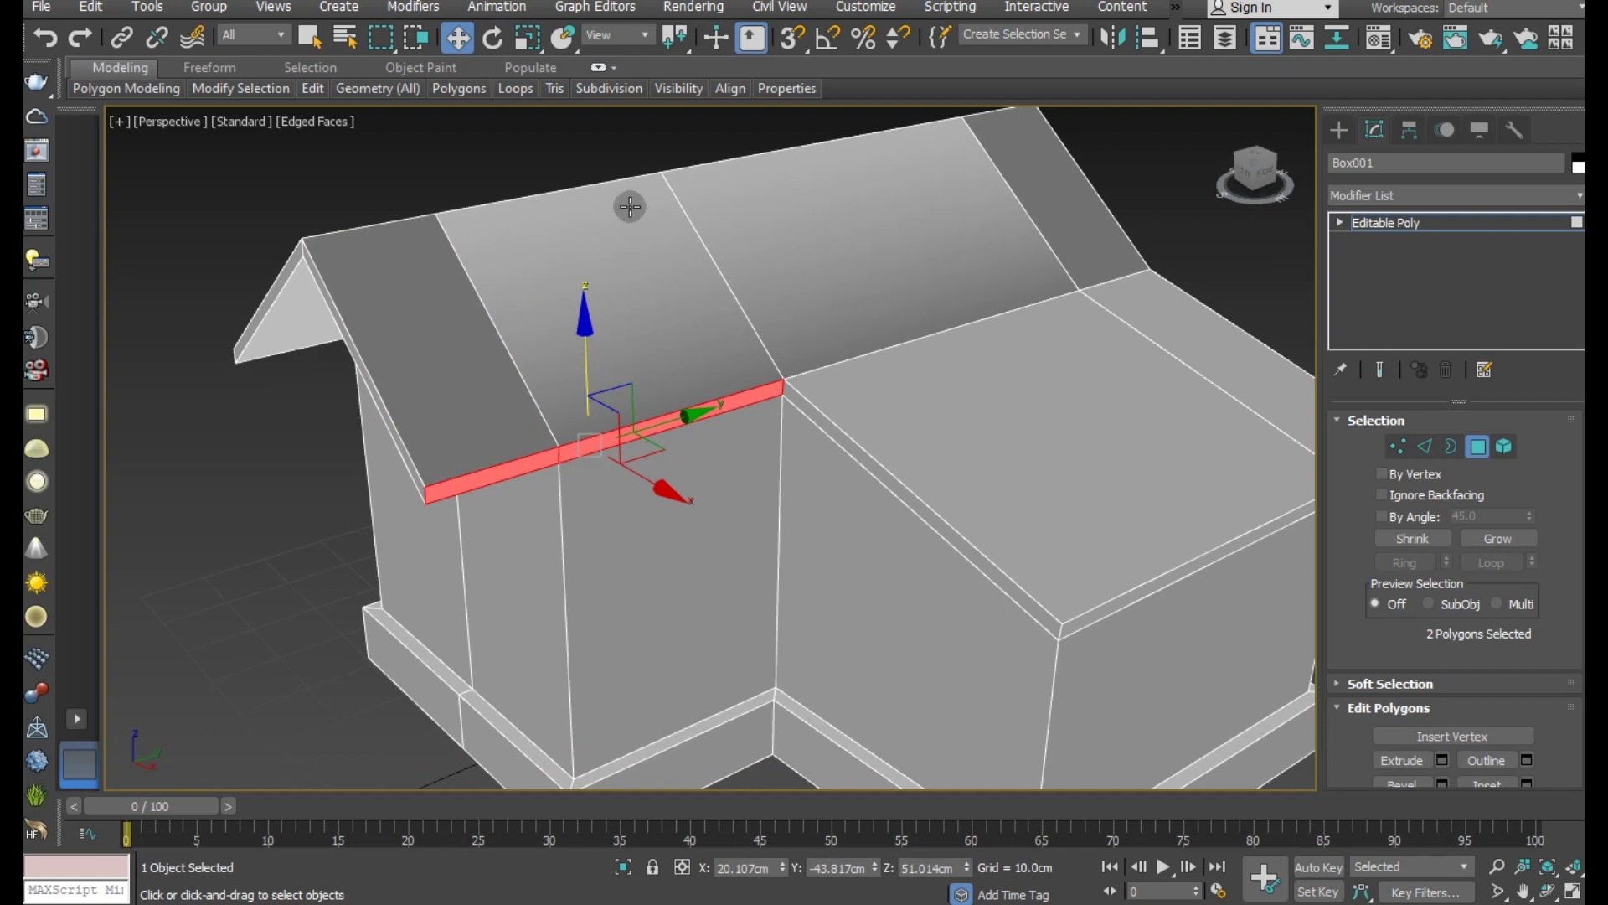
pyautogui.click(474, 159)
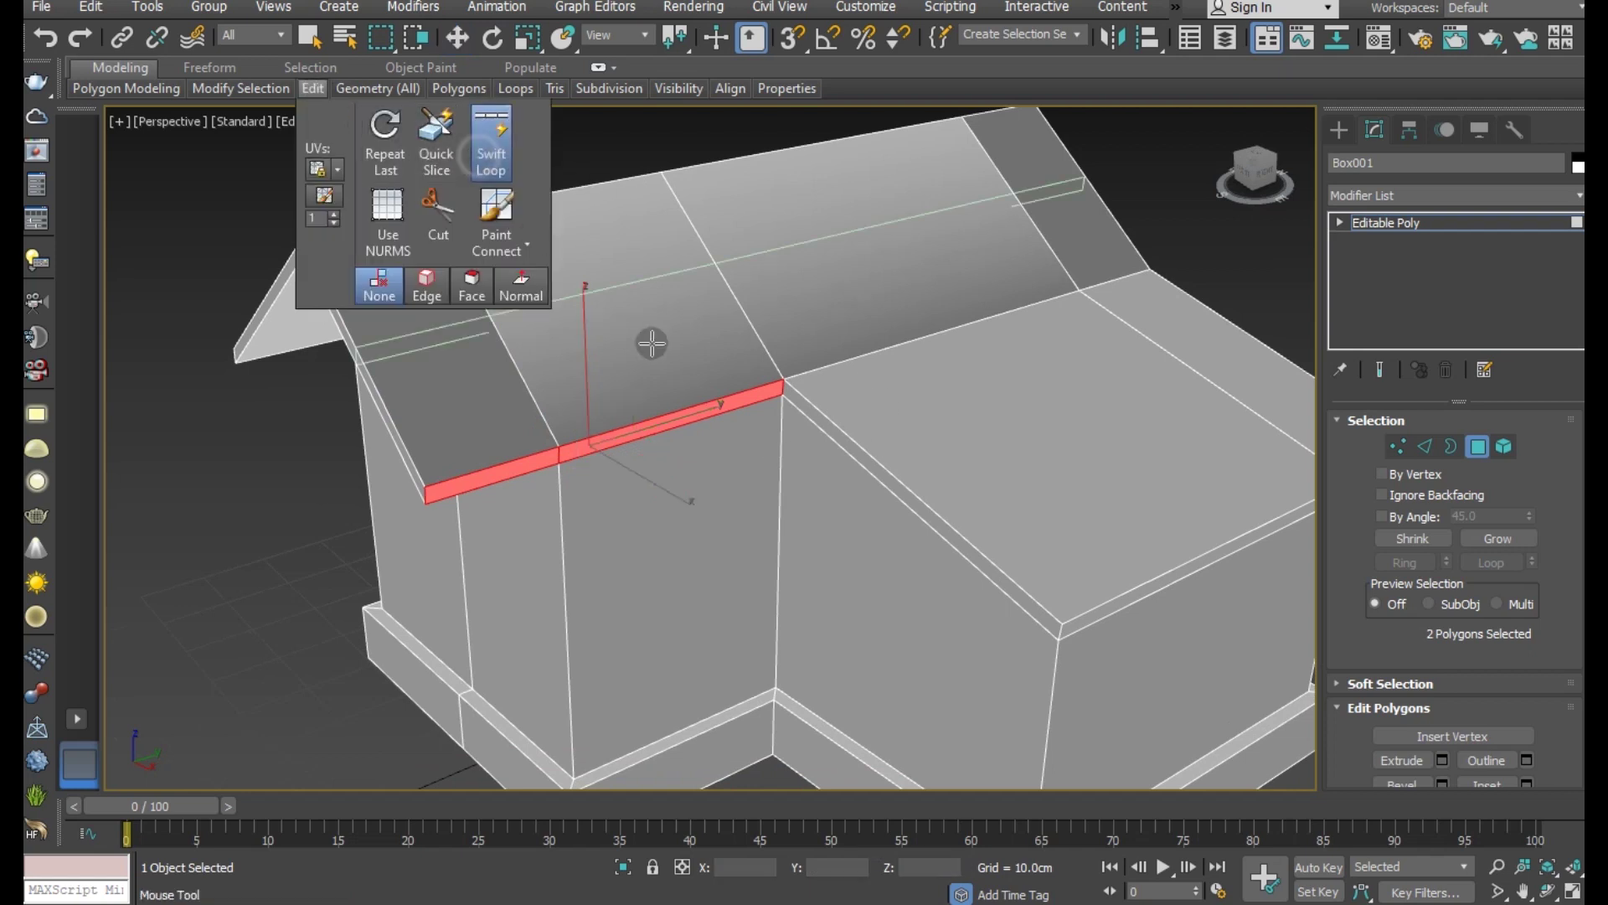
pyautogui.click(740, 384)
# Step: Extrude the side wing's eave strip and corner piece into a thin trim of about 1.7cm
pyautogui.press('w')
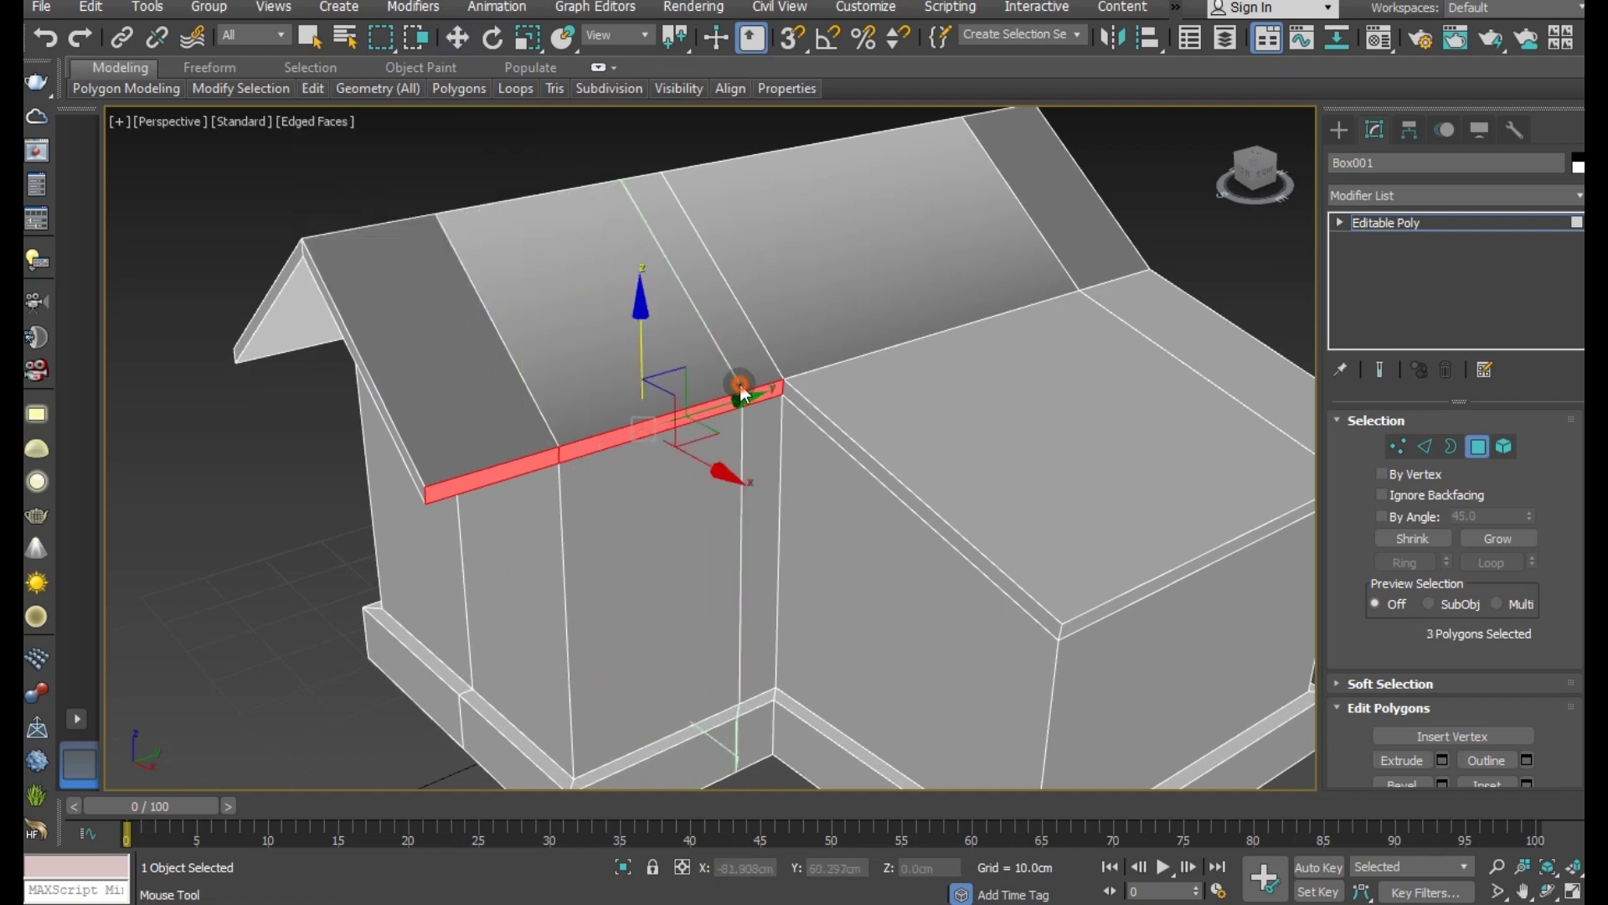
pyautogui.click(800, 410)
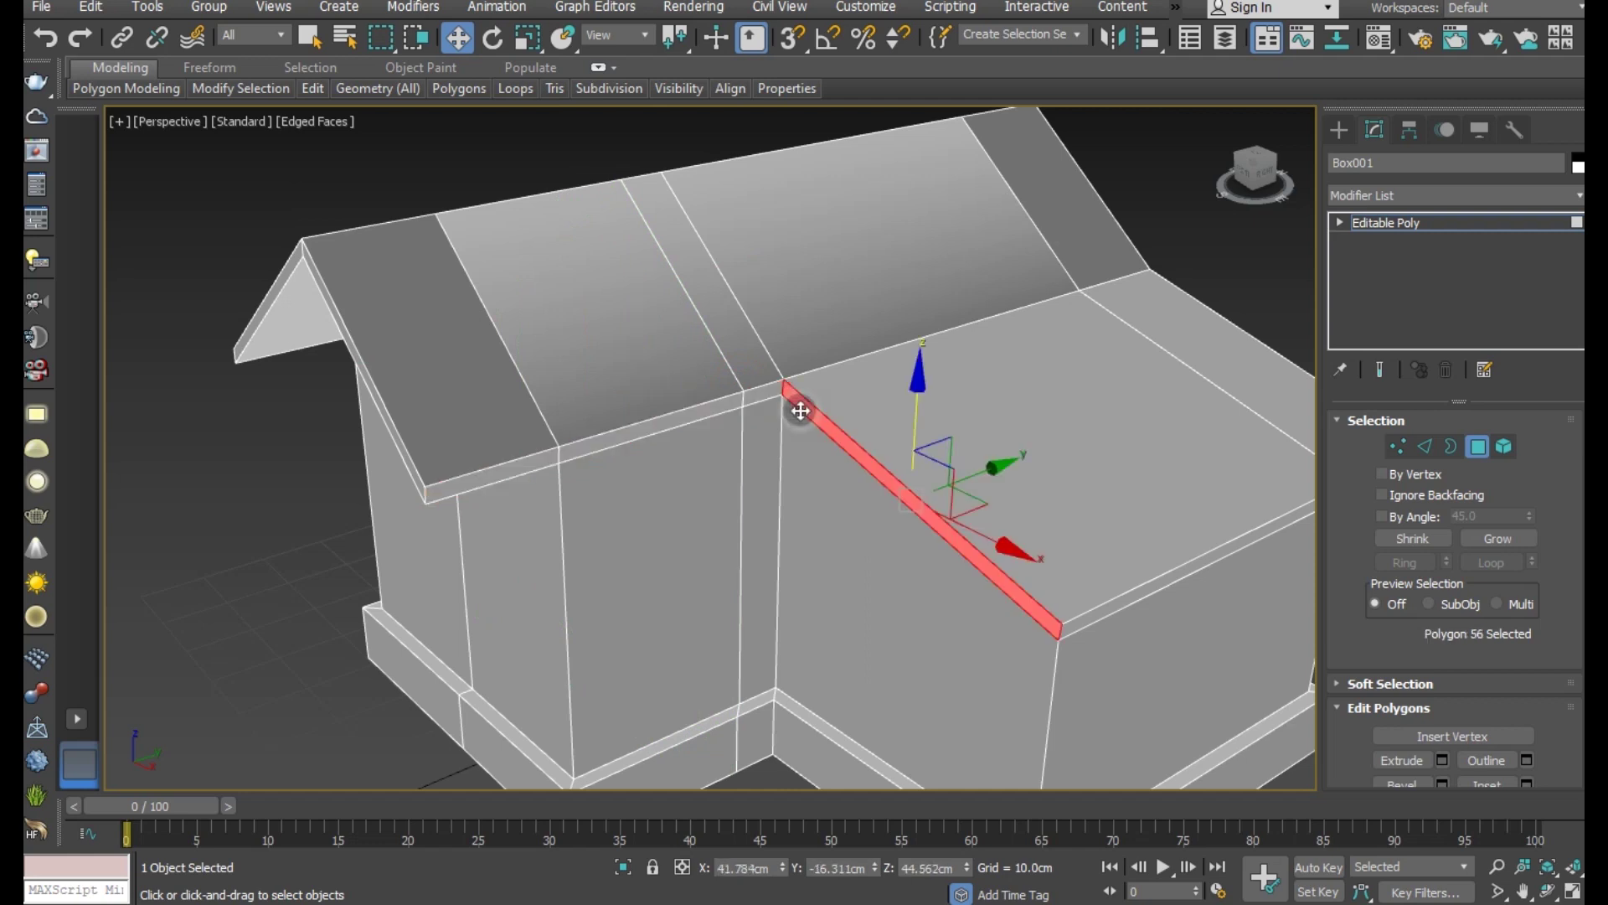
pyautogui.keyDown('ctrl'); pyautogui.click(772, 396); pyautogui.keyUp('ctrl')
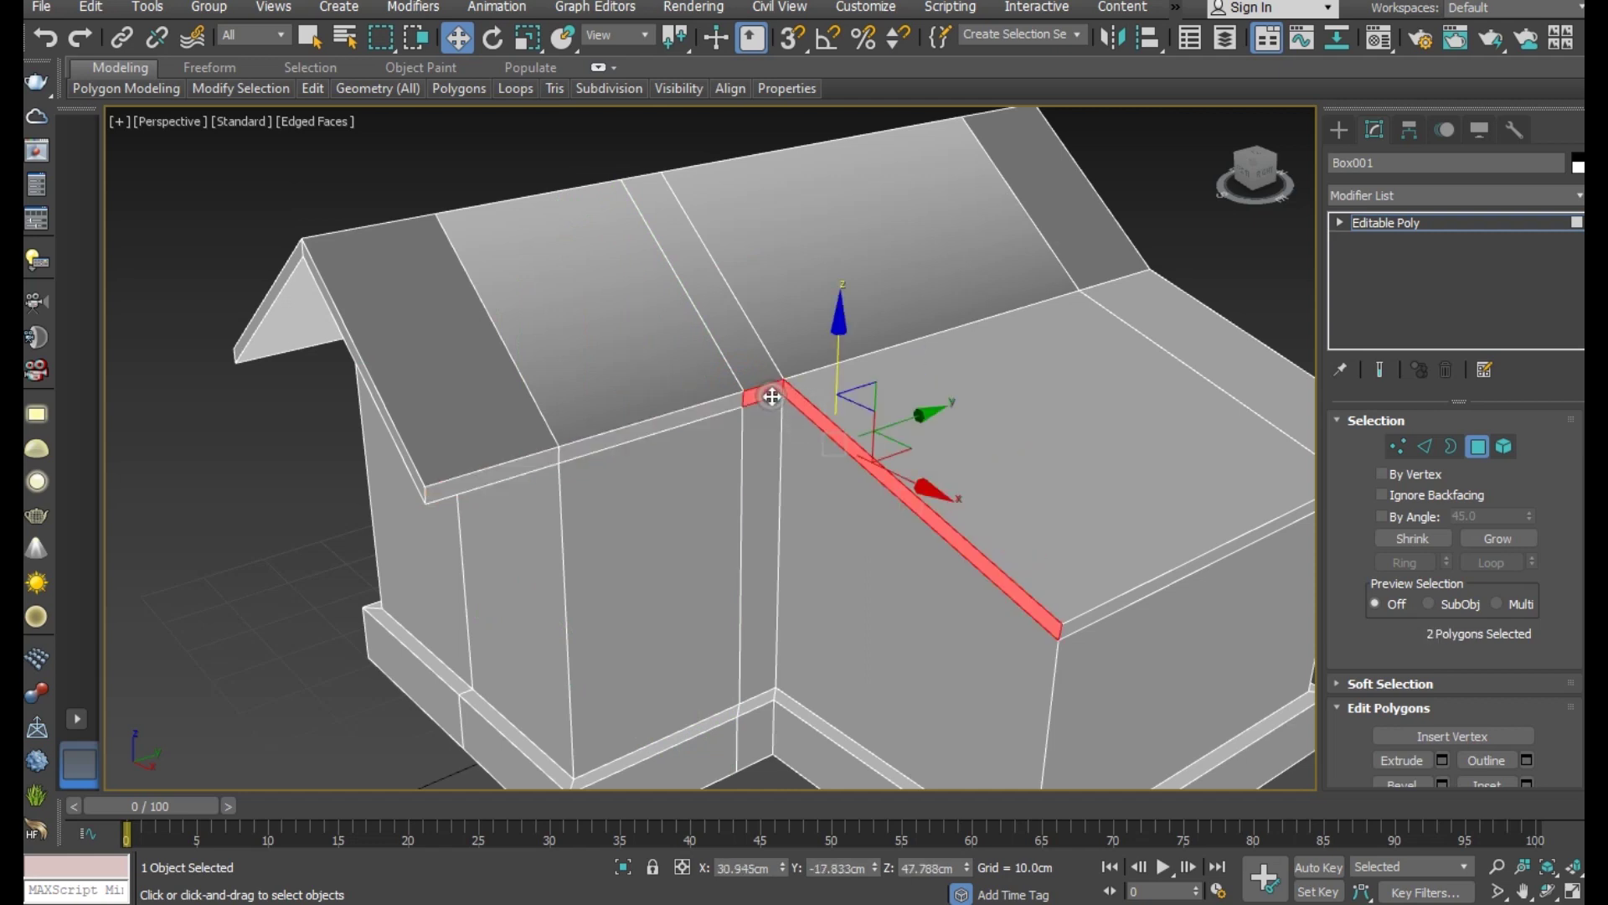
pyautogui.click(1441, 759)
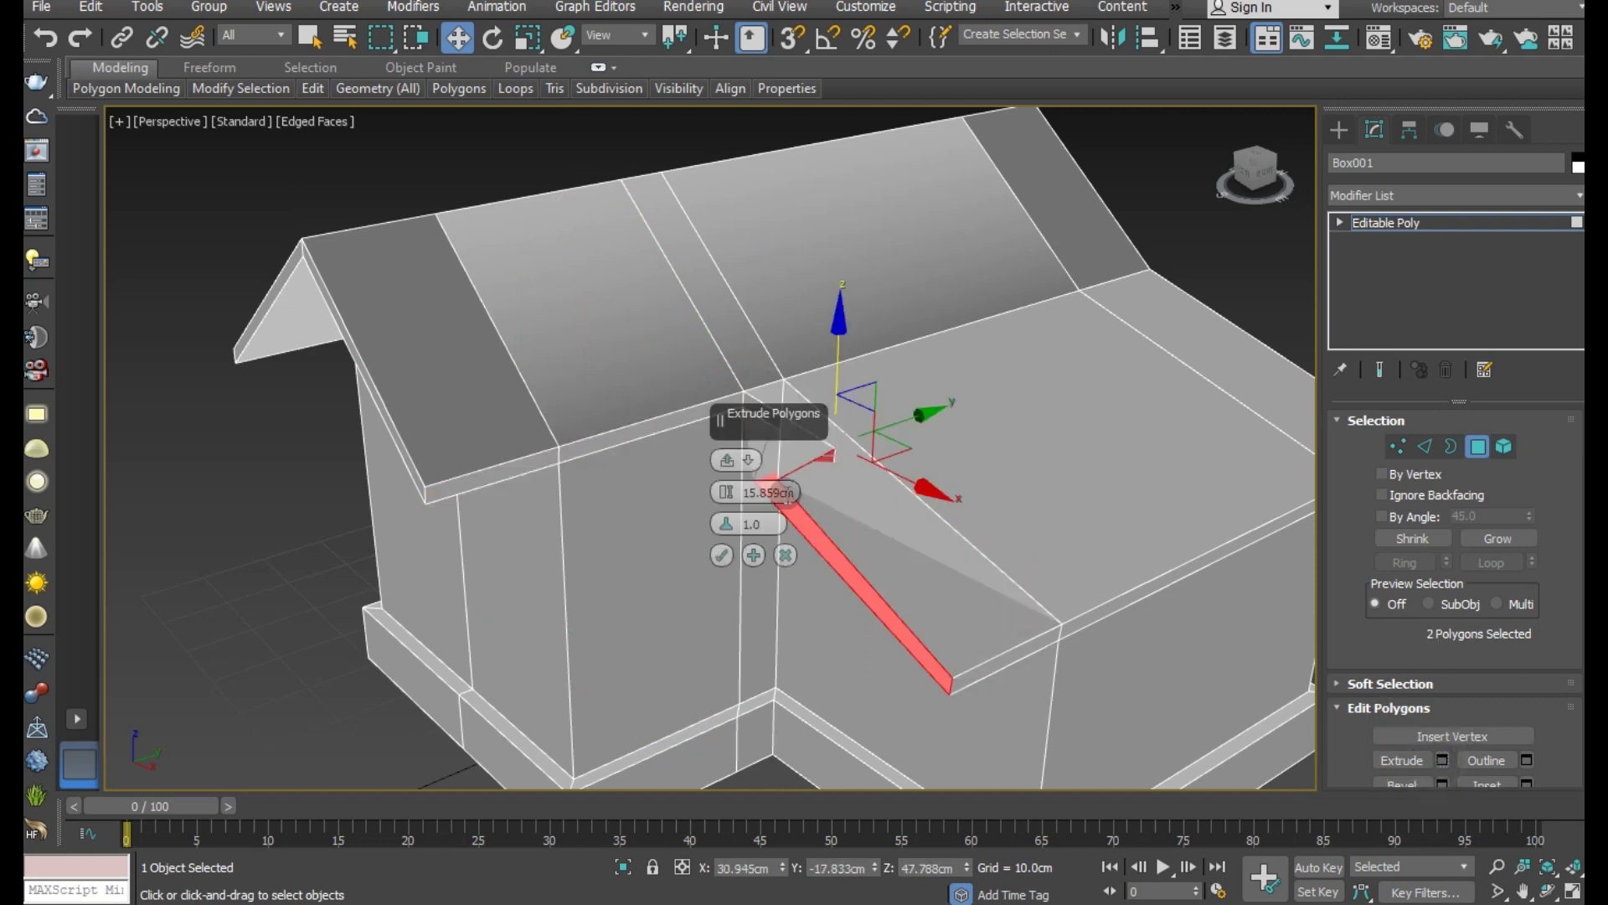
pyautogui.moveTo(726, 493); pyautogui.dragTo(750, 506)
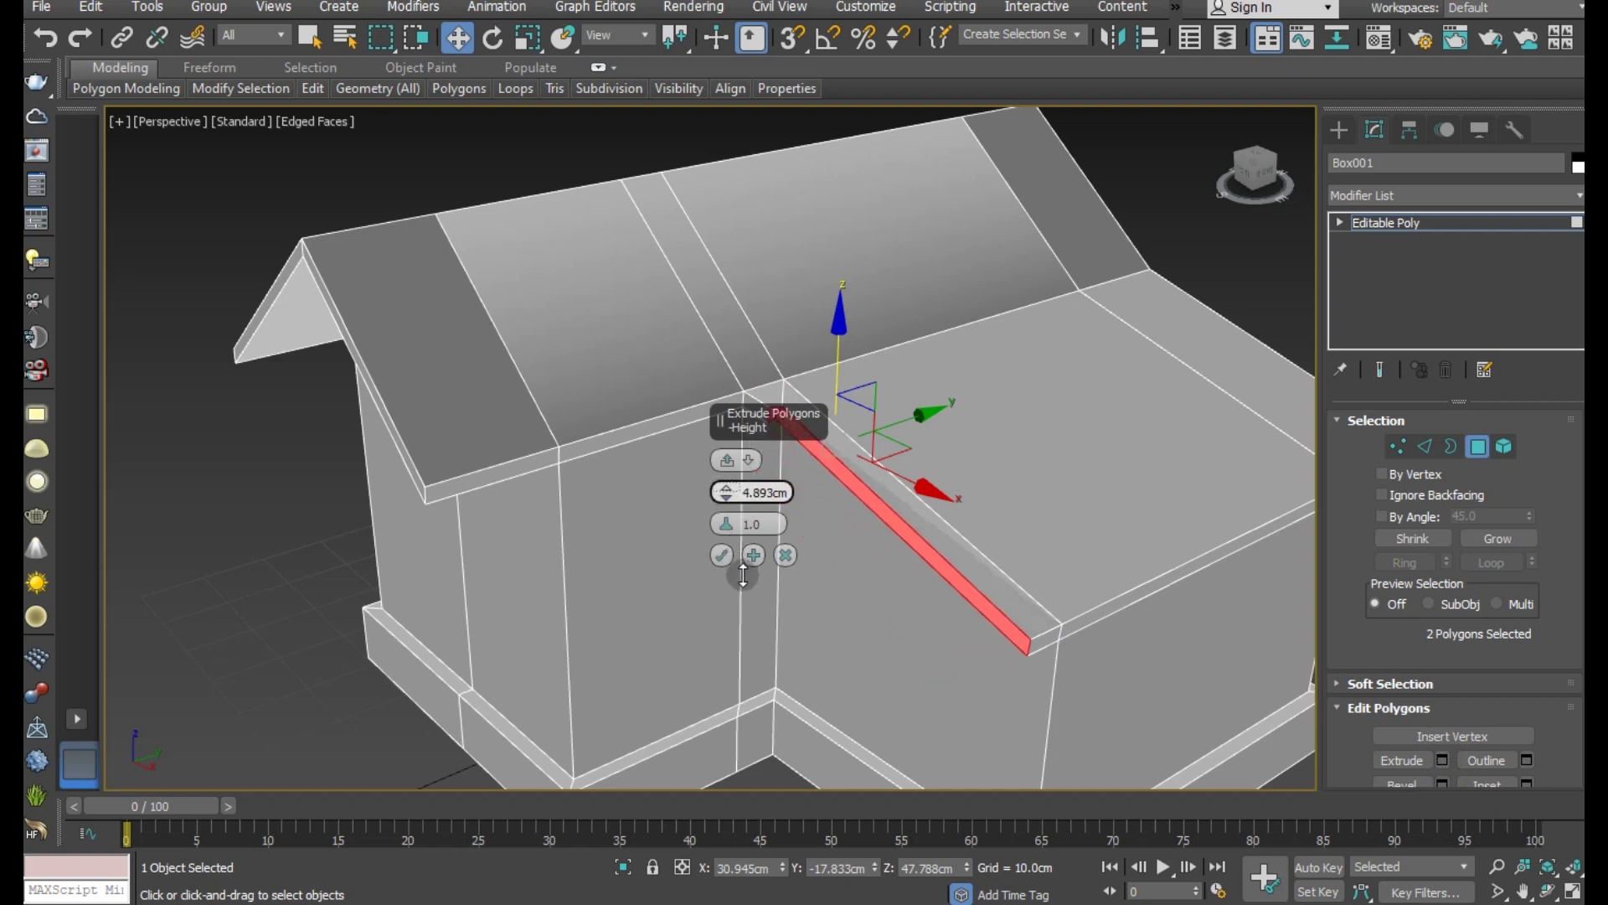
pyautogui.moveTo(752, 439); pyautogui.dragTo(617, 464)
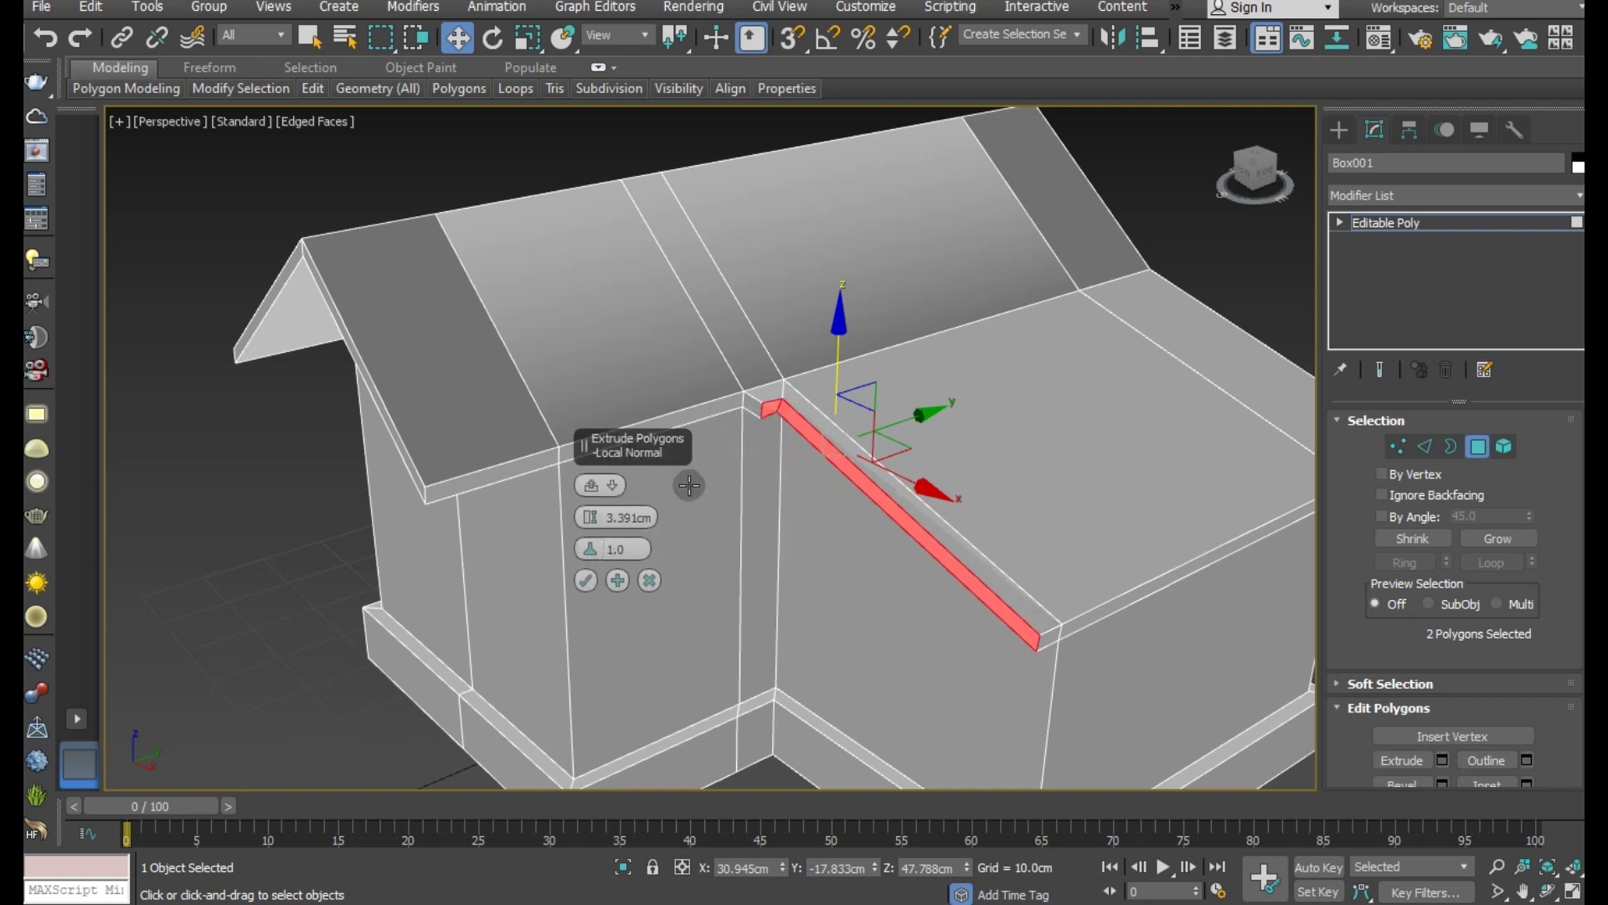
pyautogui.keyDown('alt'); pyautogui.moveTo(835, 544); pyautogui.dragTo(815, 506, button='middle'); pyautogui.keyUp('alt')
pyautogui.scroll(3, 737, 470)
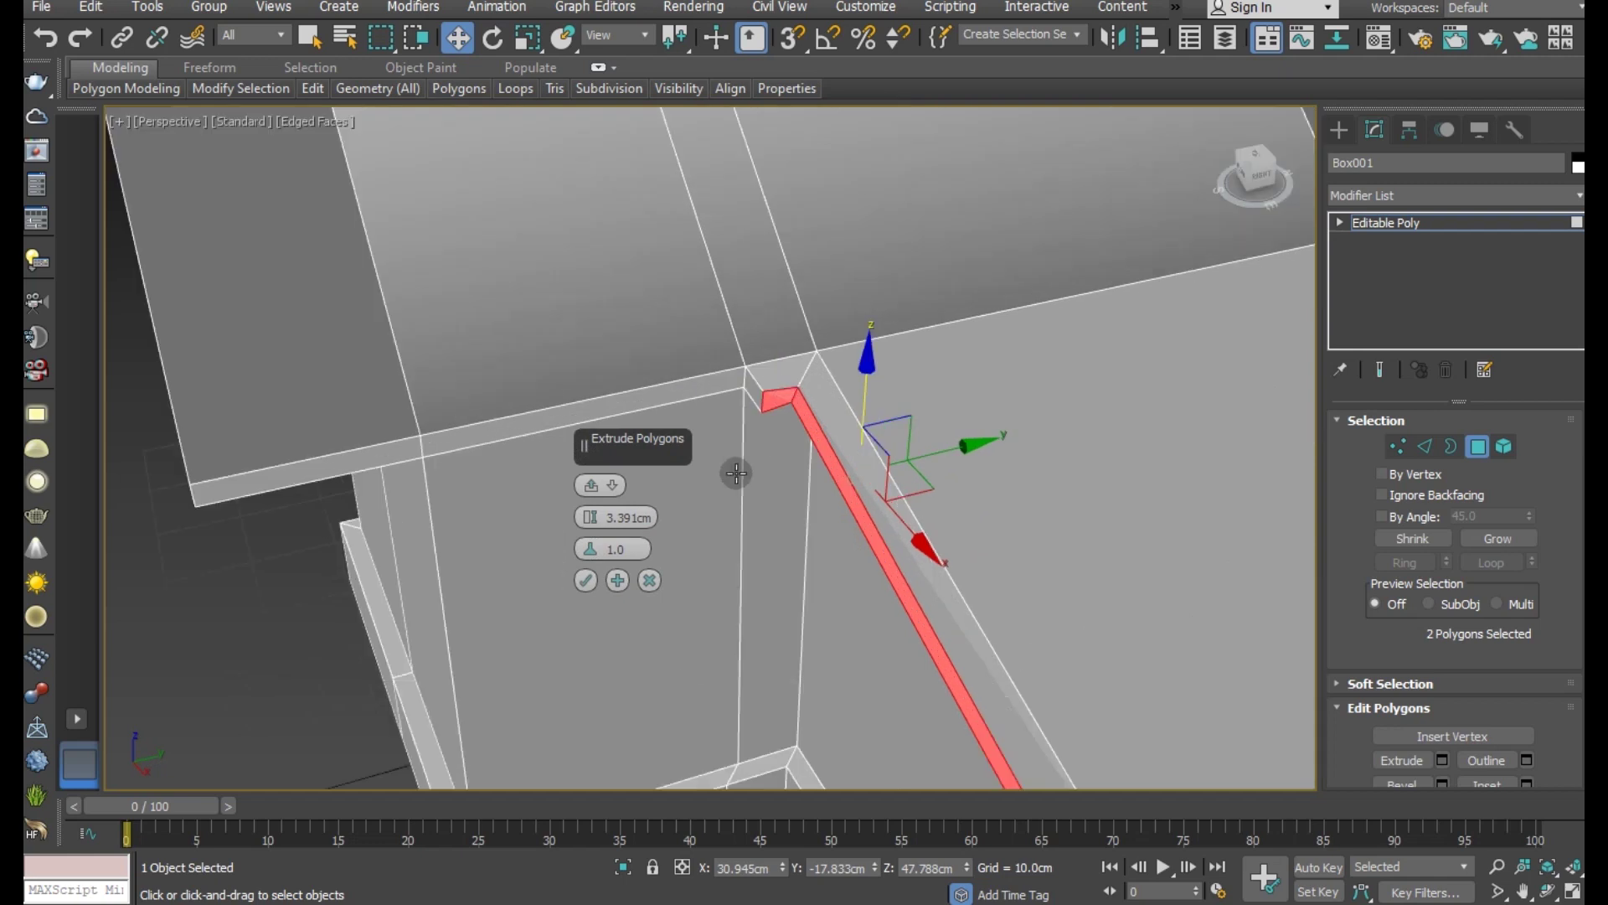
pyautogui.moveTo(589, 517); pyautogui.dragTo(603, 530)
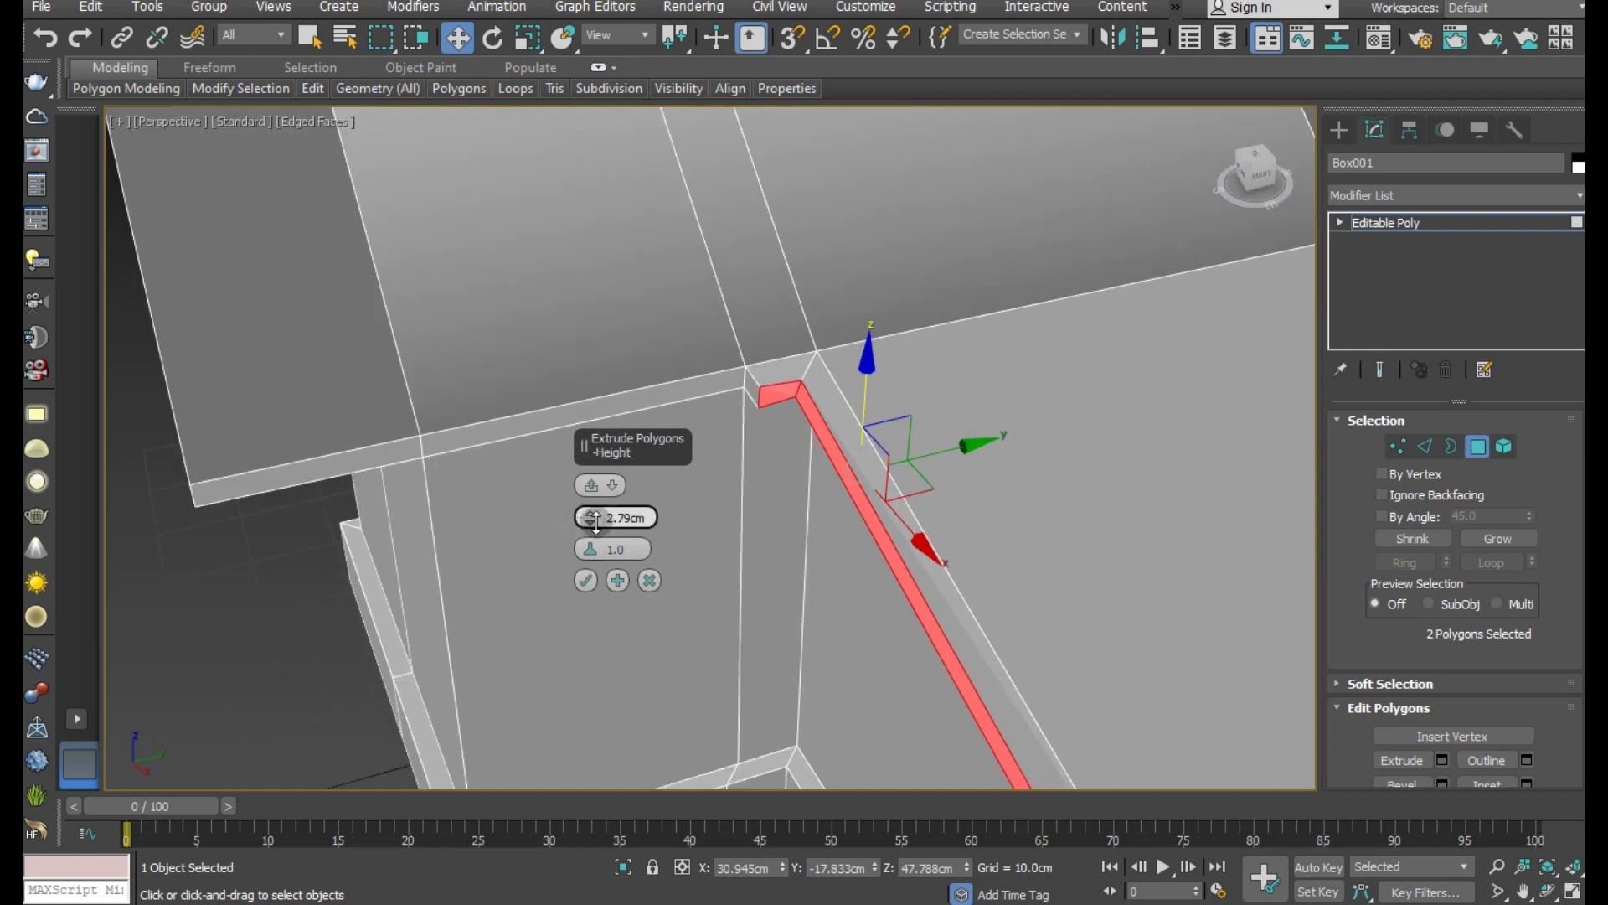
pyautogui.click(585, 582)
# Step: Slide the long trim strip about 2.7 cm along Y toward the roof junction
pyautogui.click(898, 544)
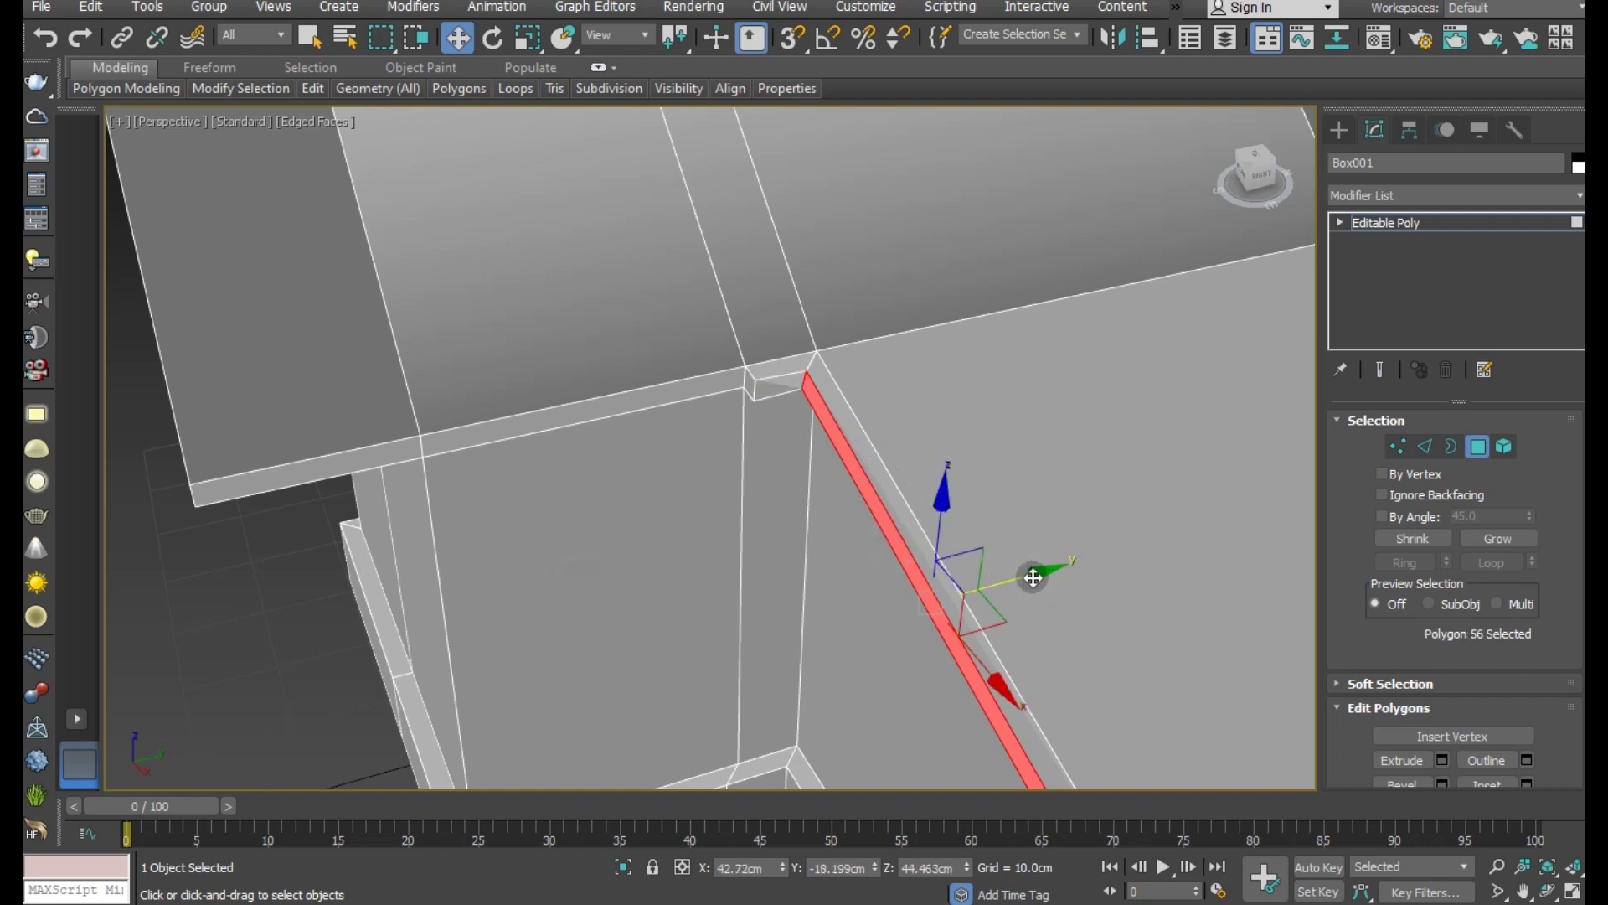
pyautogui.moveTo(1033, 577); pyautogui.dragTo(1000, 591)
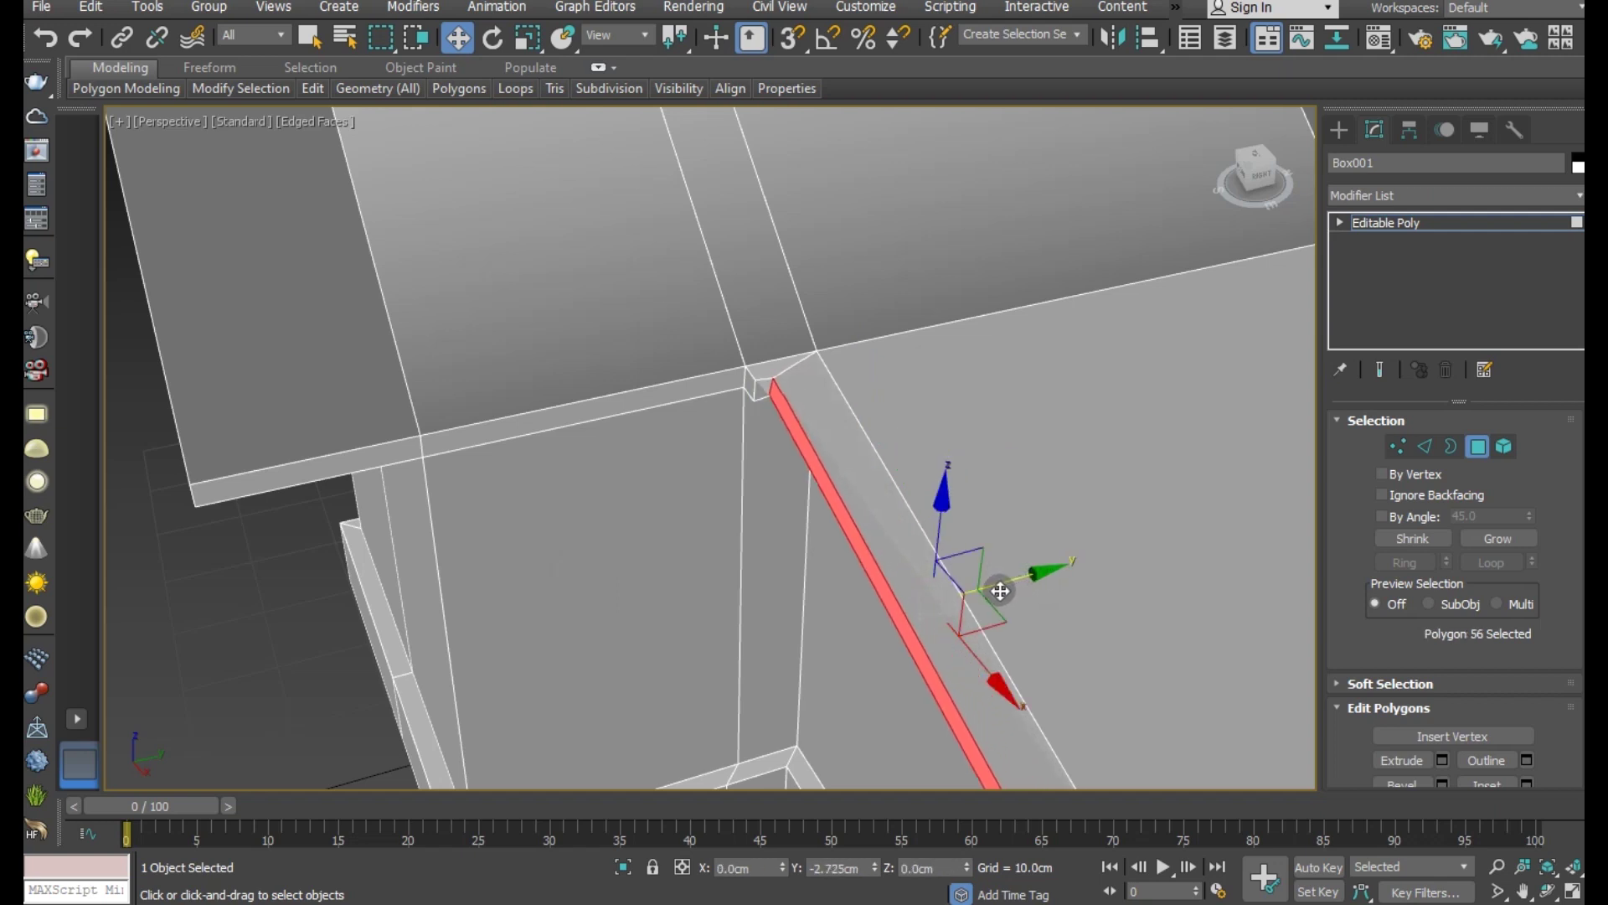
pyautogui.scroll(2, 780, 395)
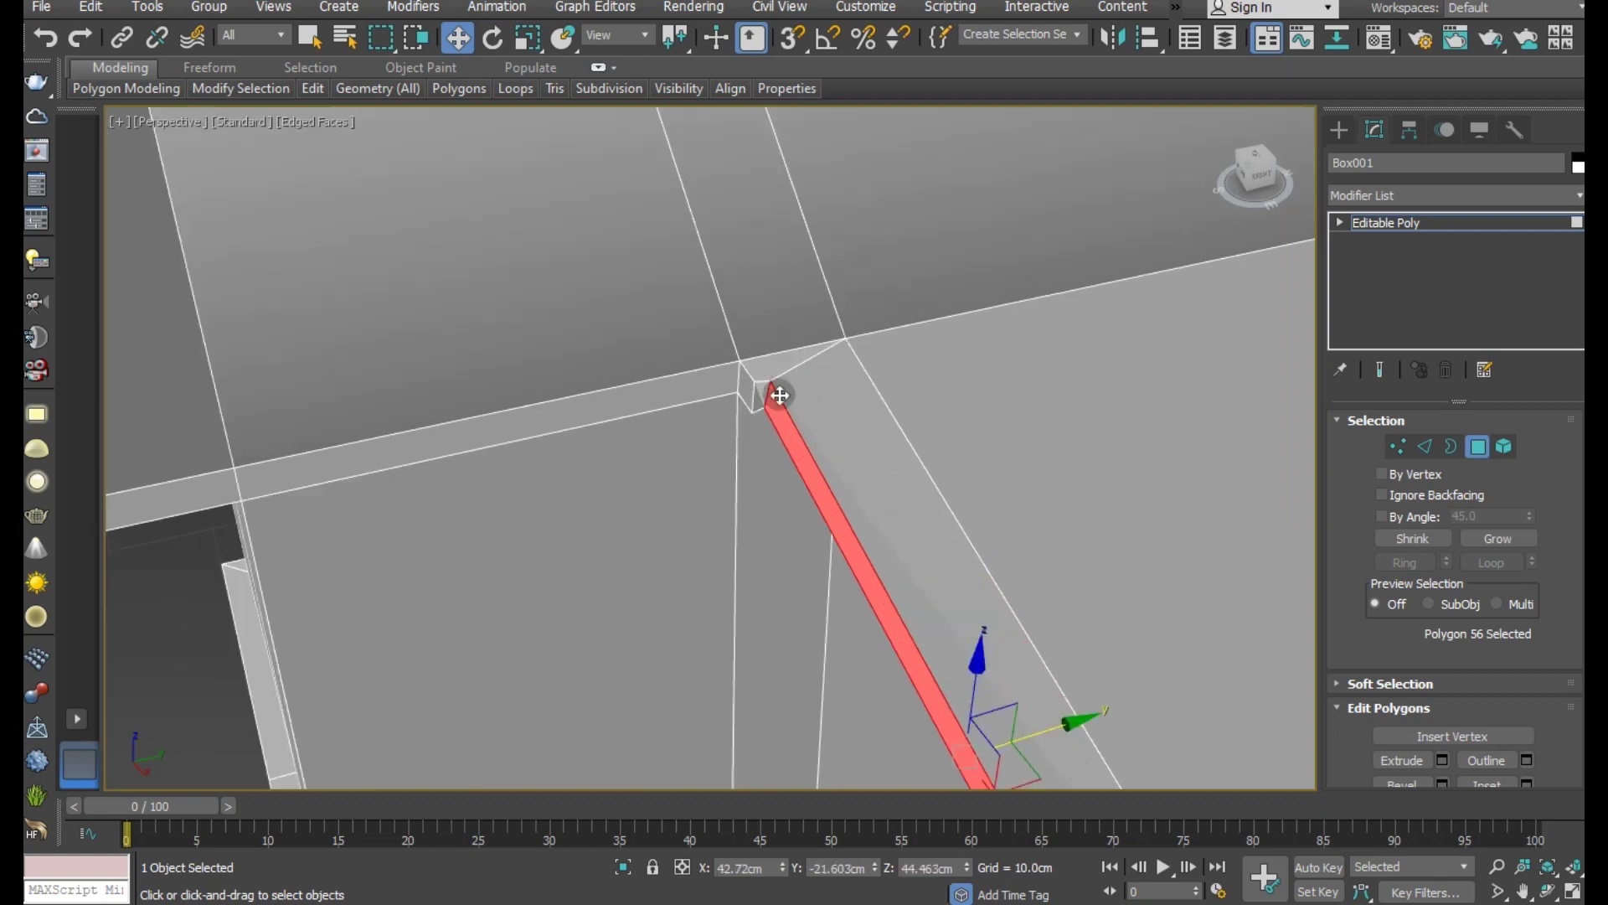
pyautogui.click(1428, 446)
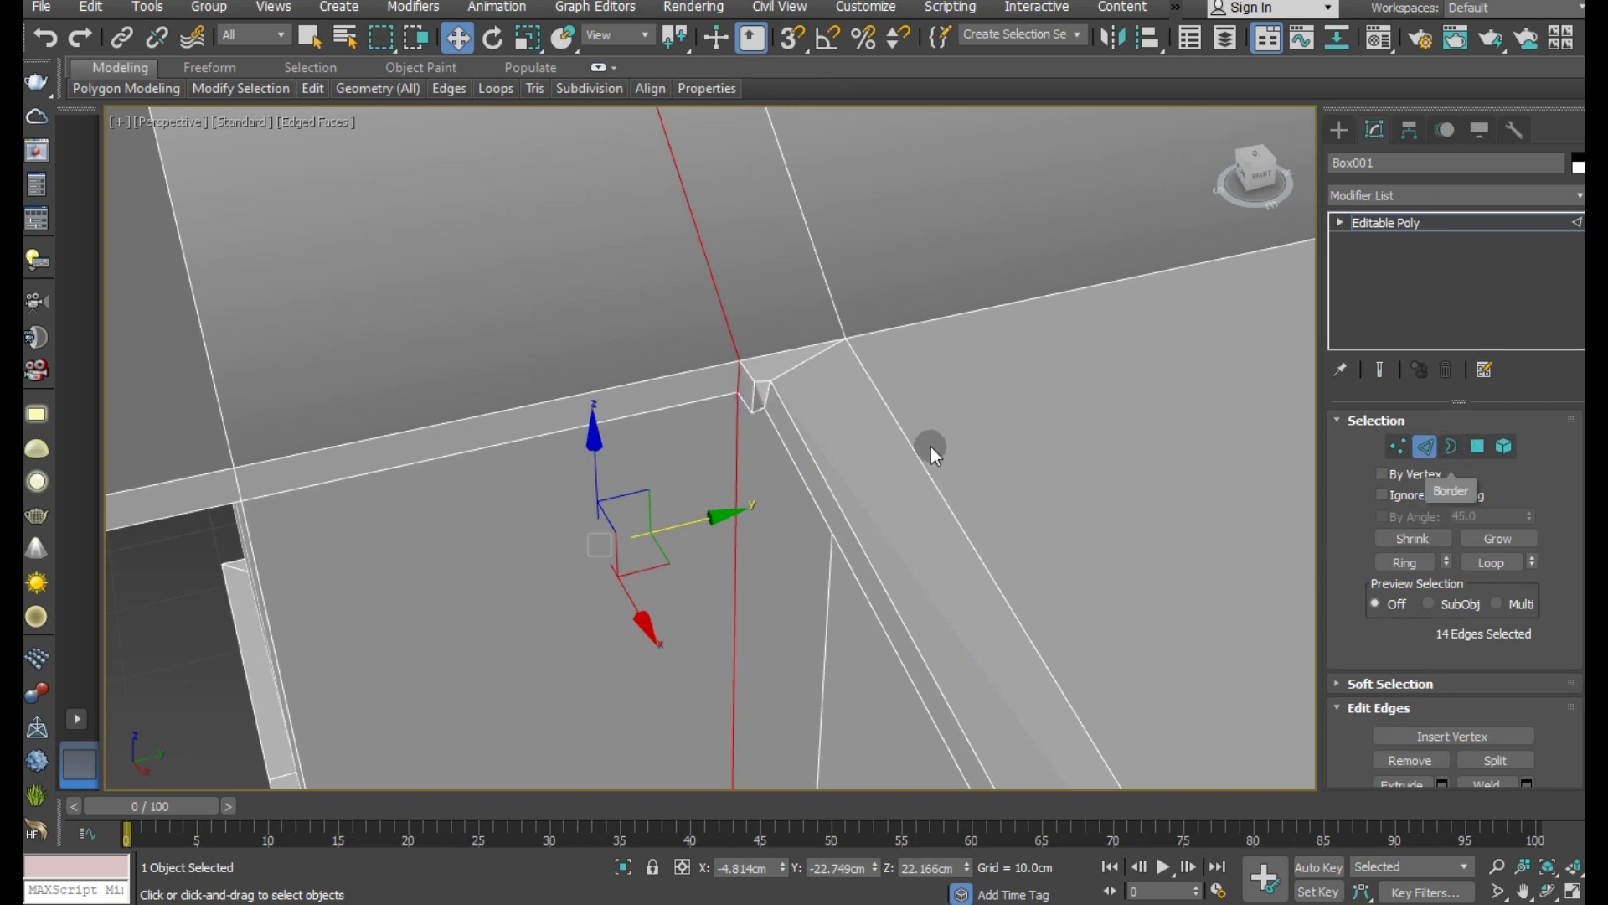
# Step: Target-weld one stray vertex at the roof junction onto its neighbour
pyautogui.keyDown('ctrl'); pyautogui.click(1397, 446); pyautogui.keyUp('ctrl')
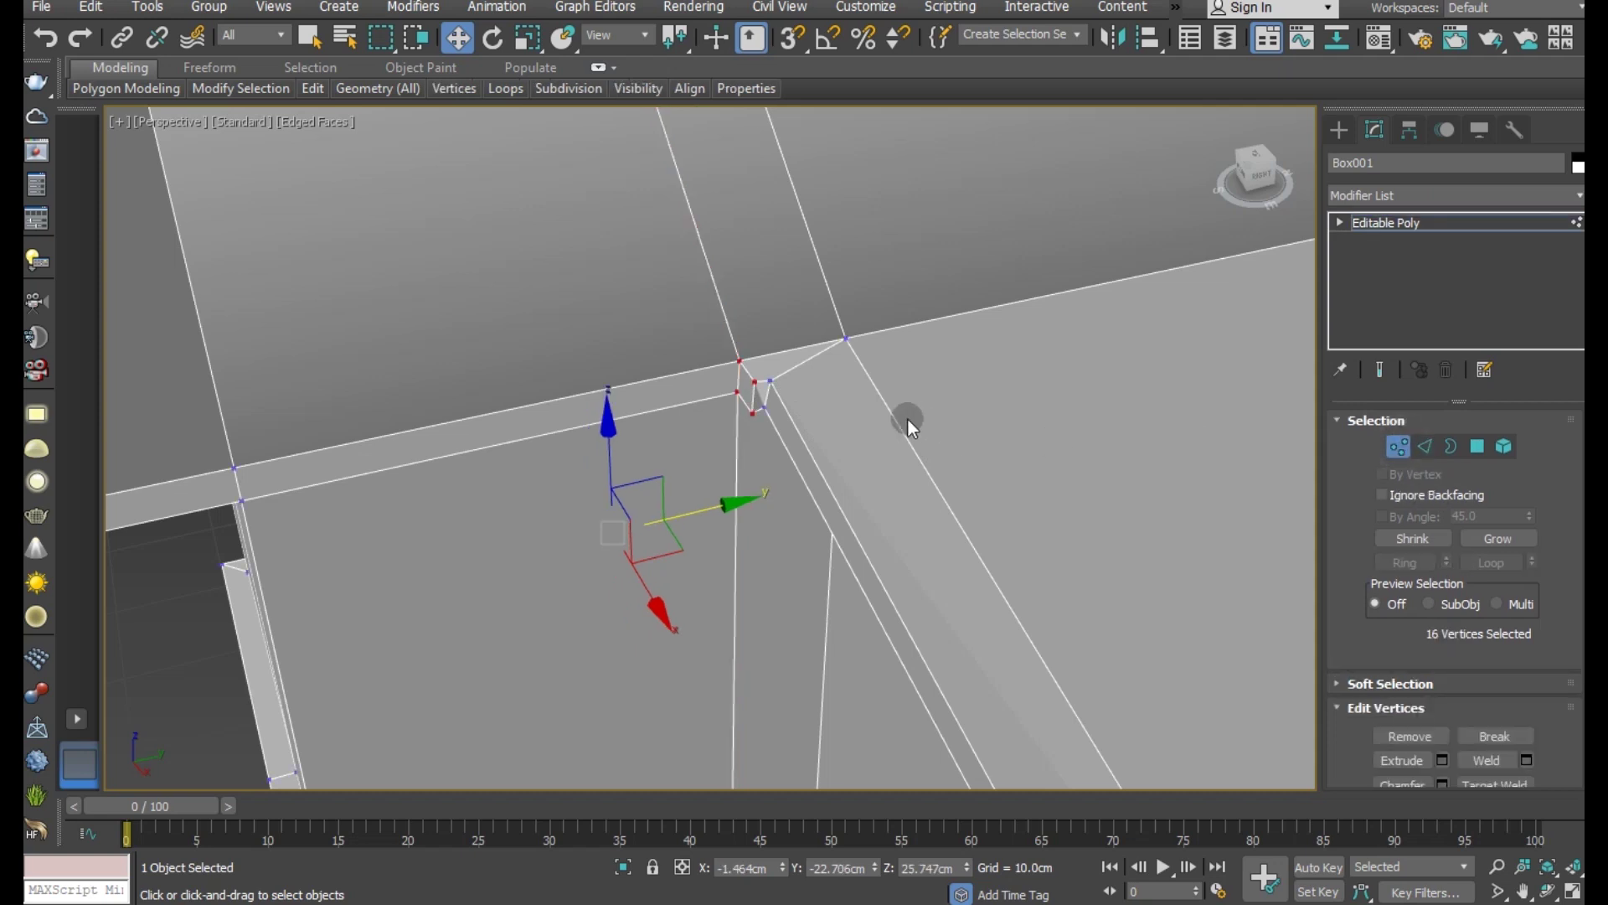
pyautogui.click(814, 399)
pyautogui.rightClick(814, 399)
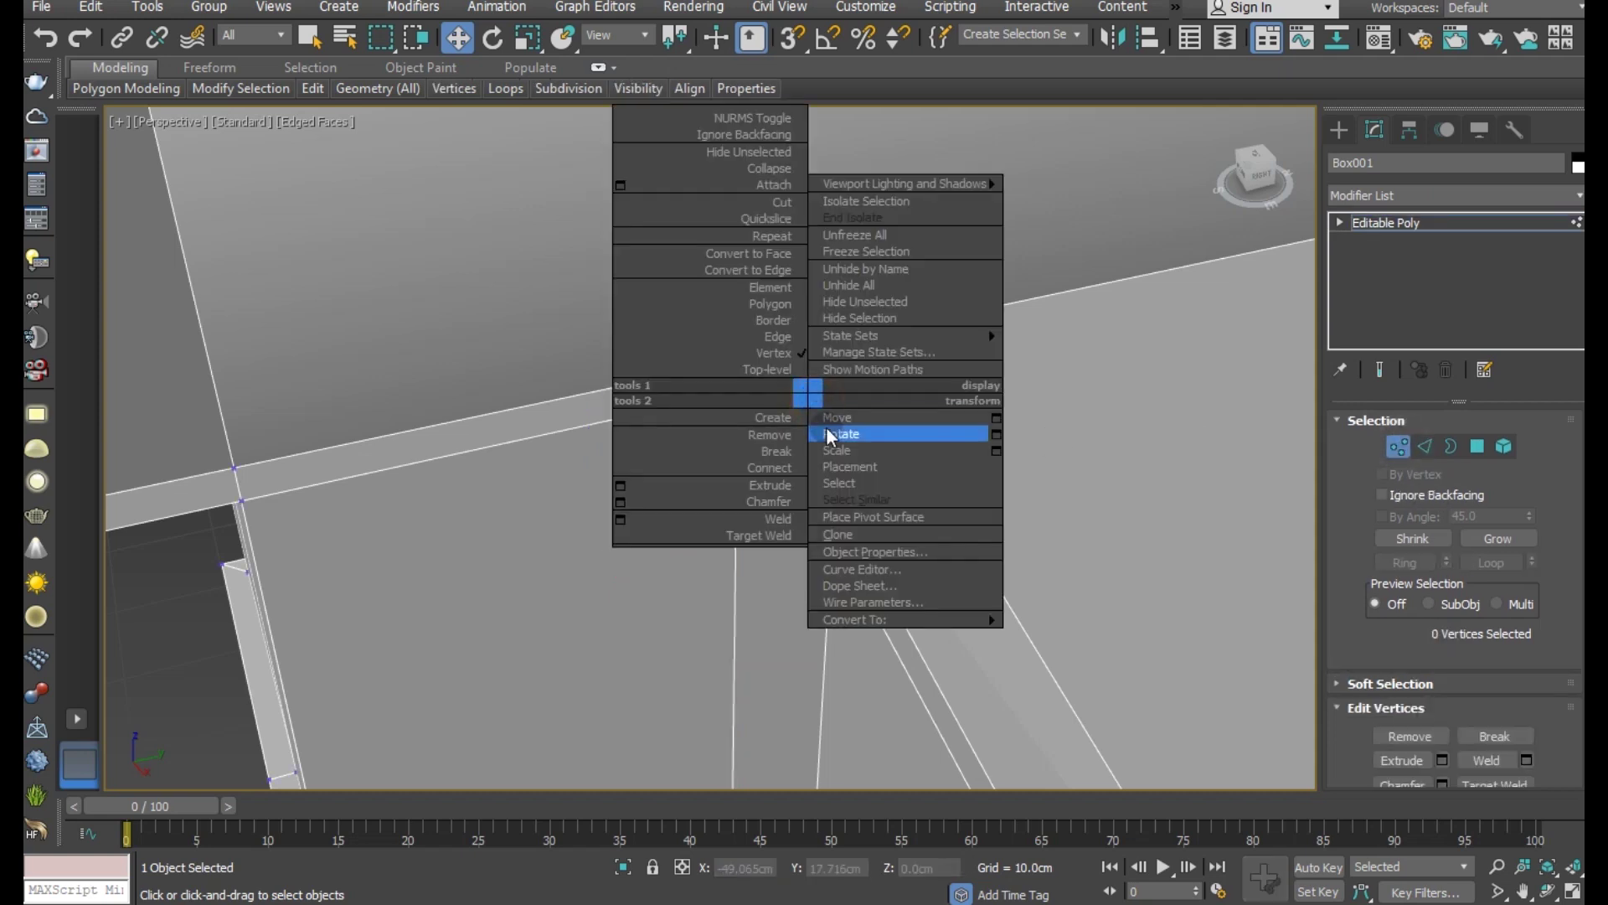
pyautogui.click(754, 536)
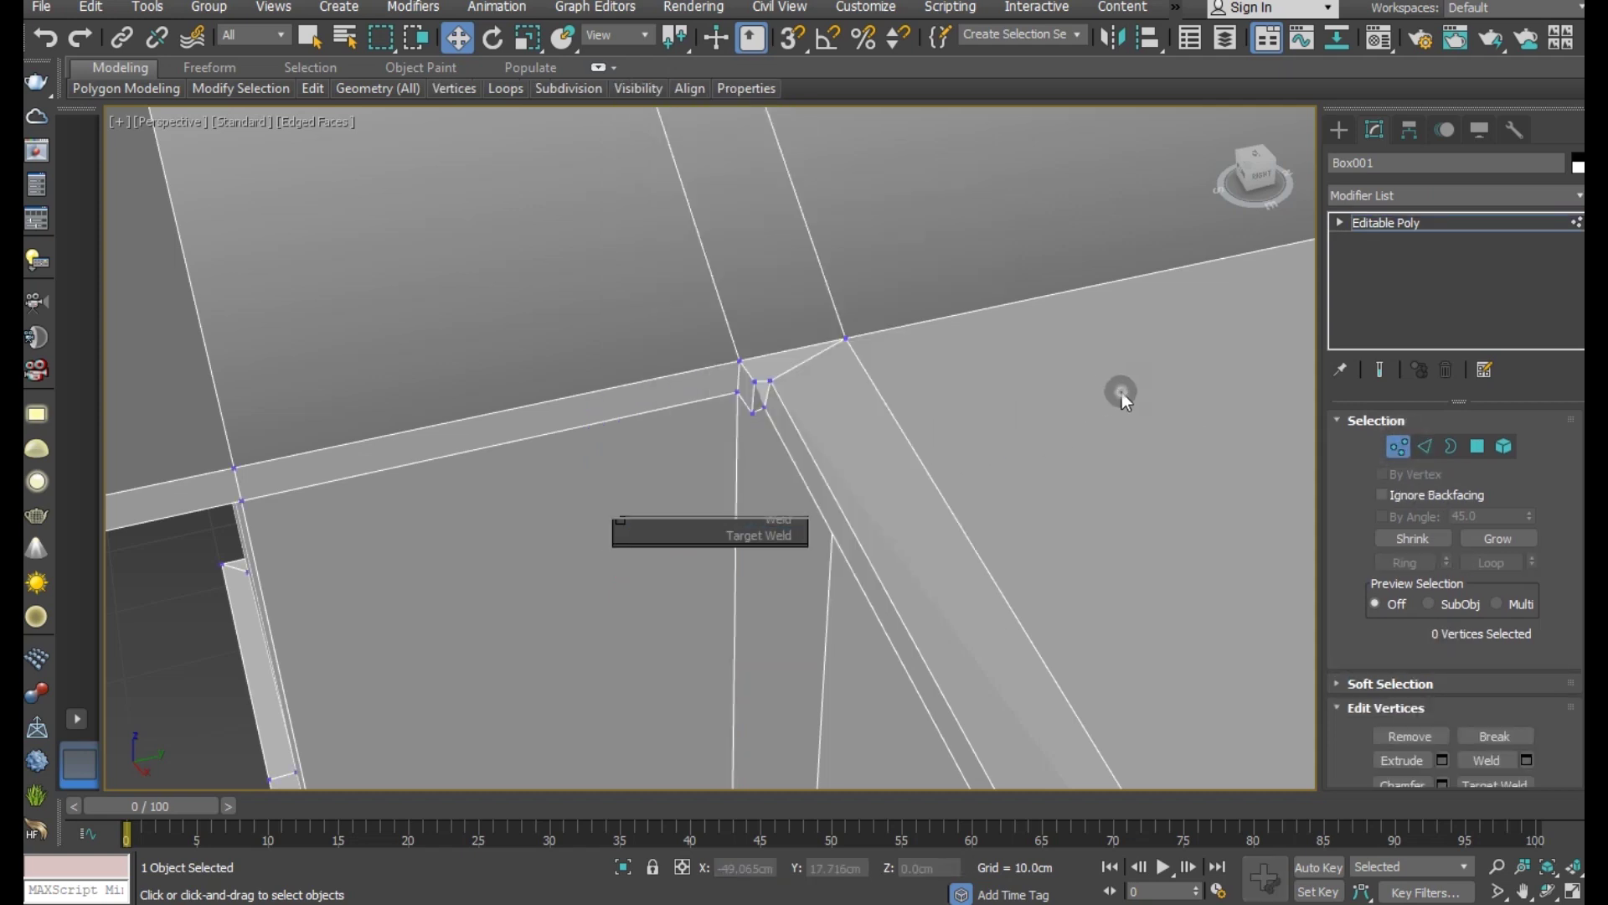
pyautogui.rightClick(888, 363)
pyautogui.click(824, 495)
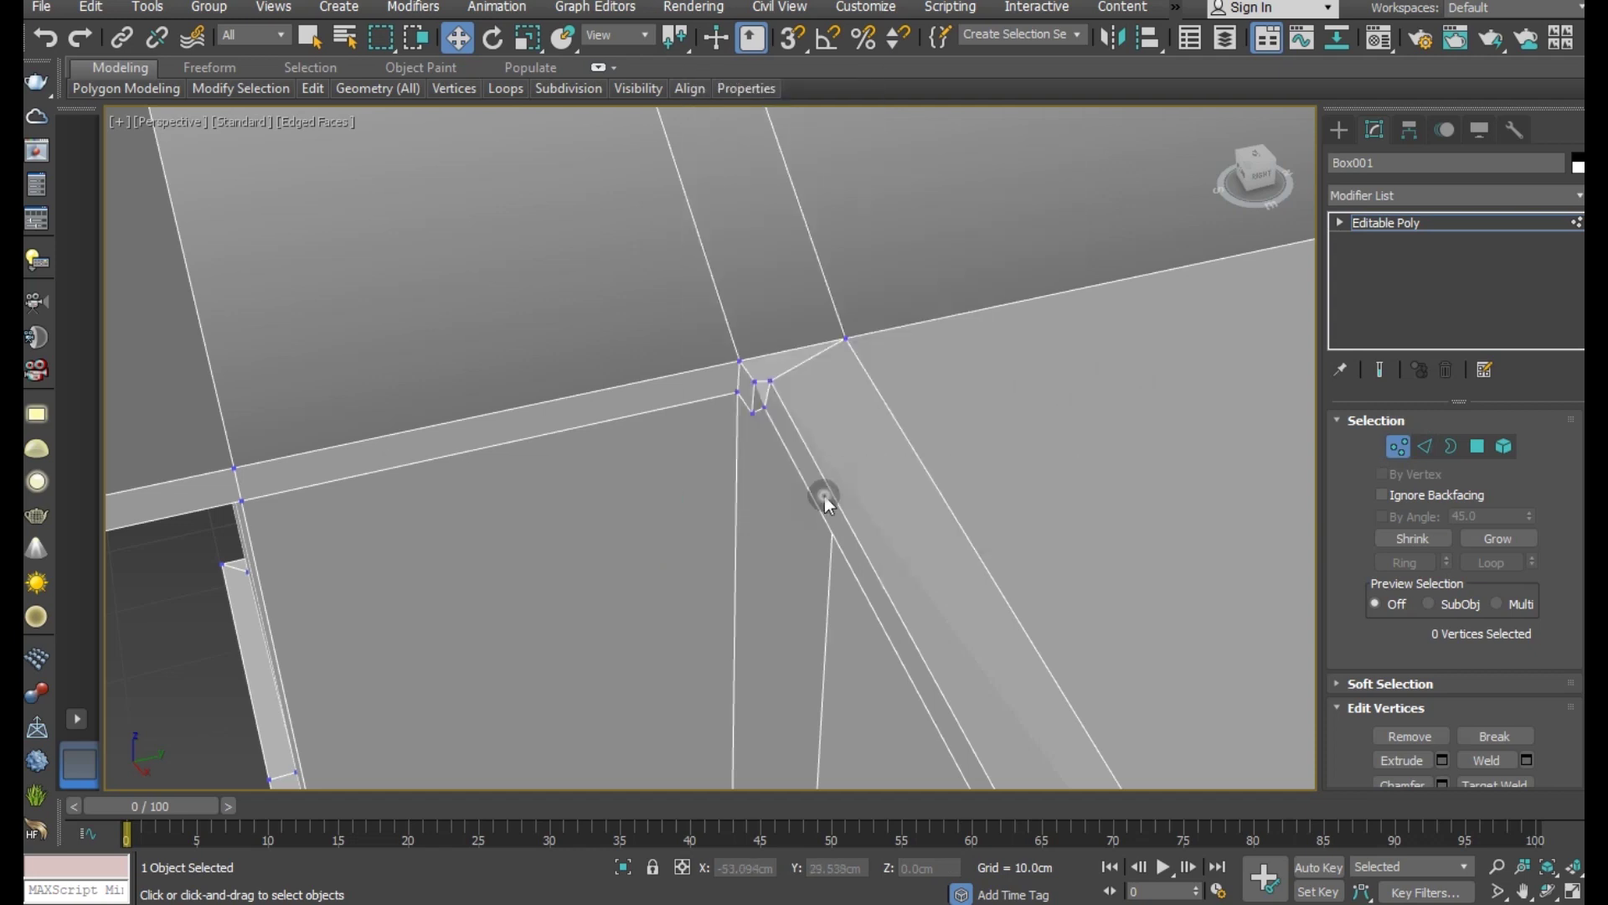
pyautogui.click(762, 387)
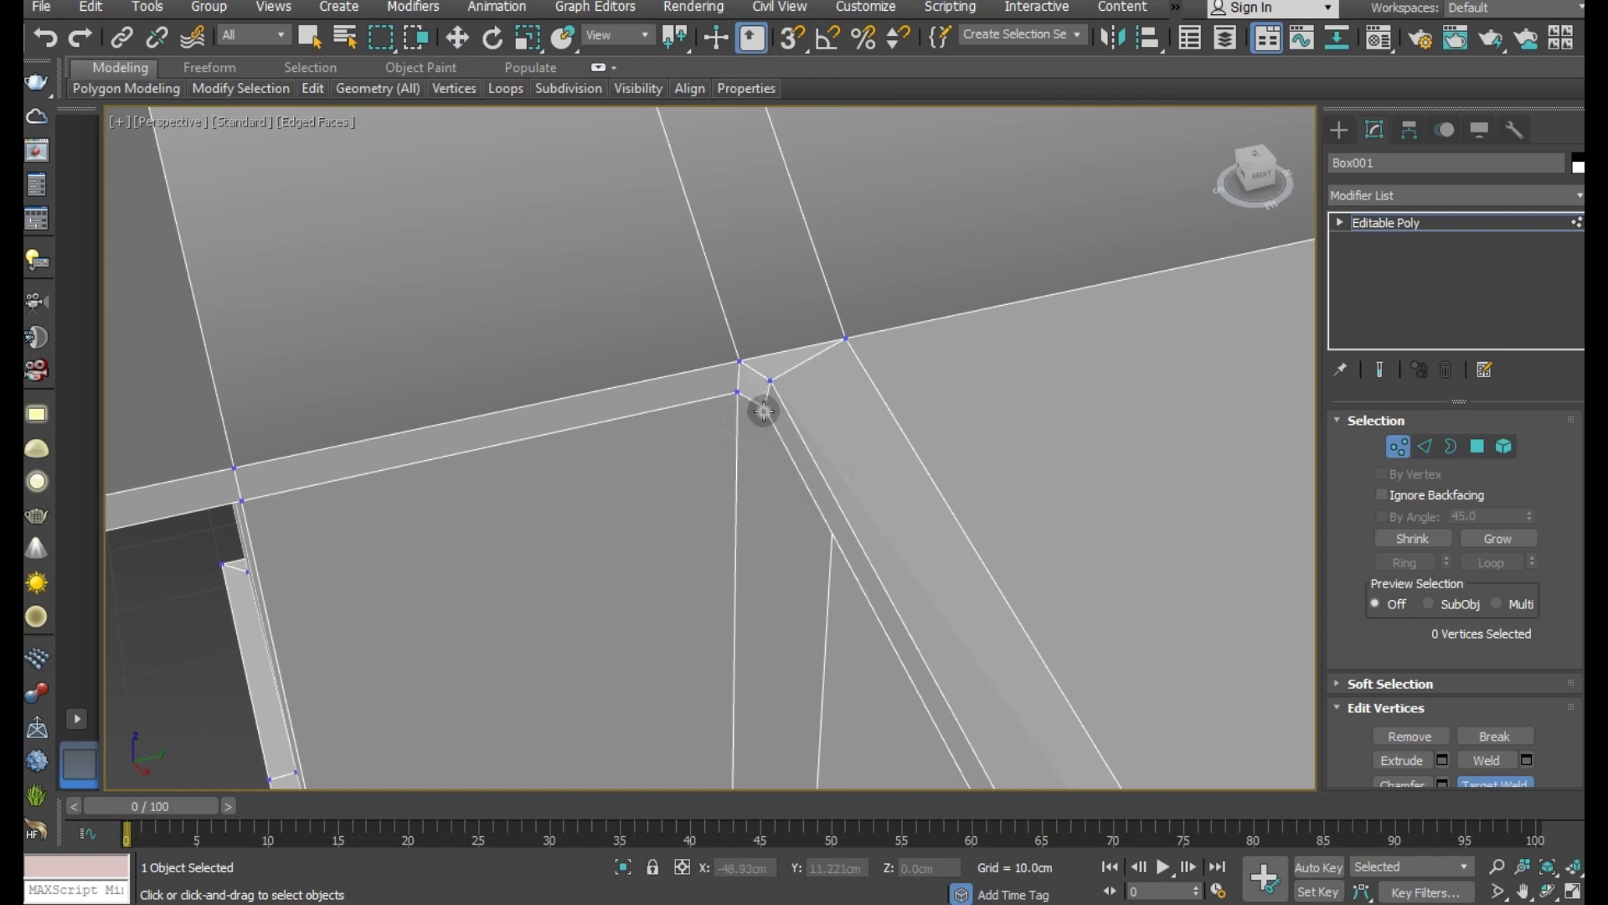
pyautogui.press('w')
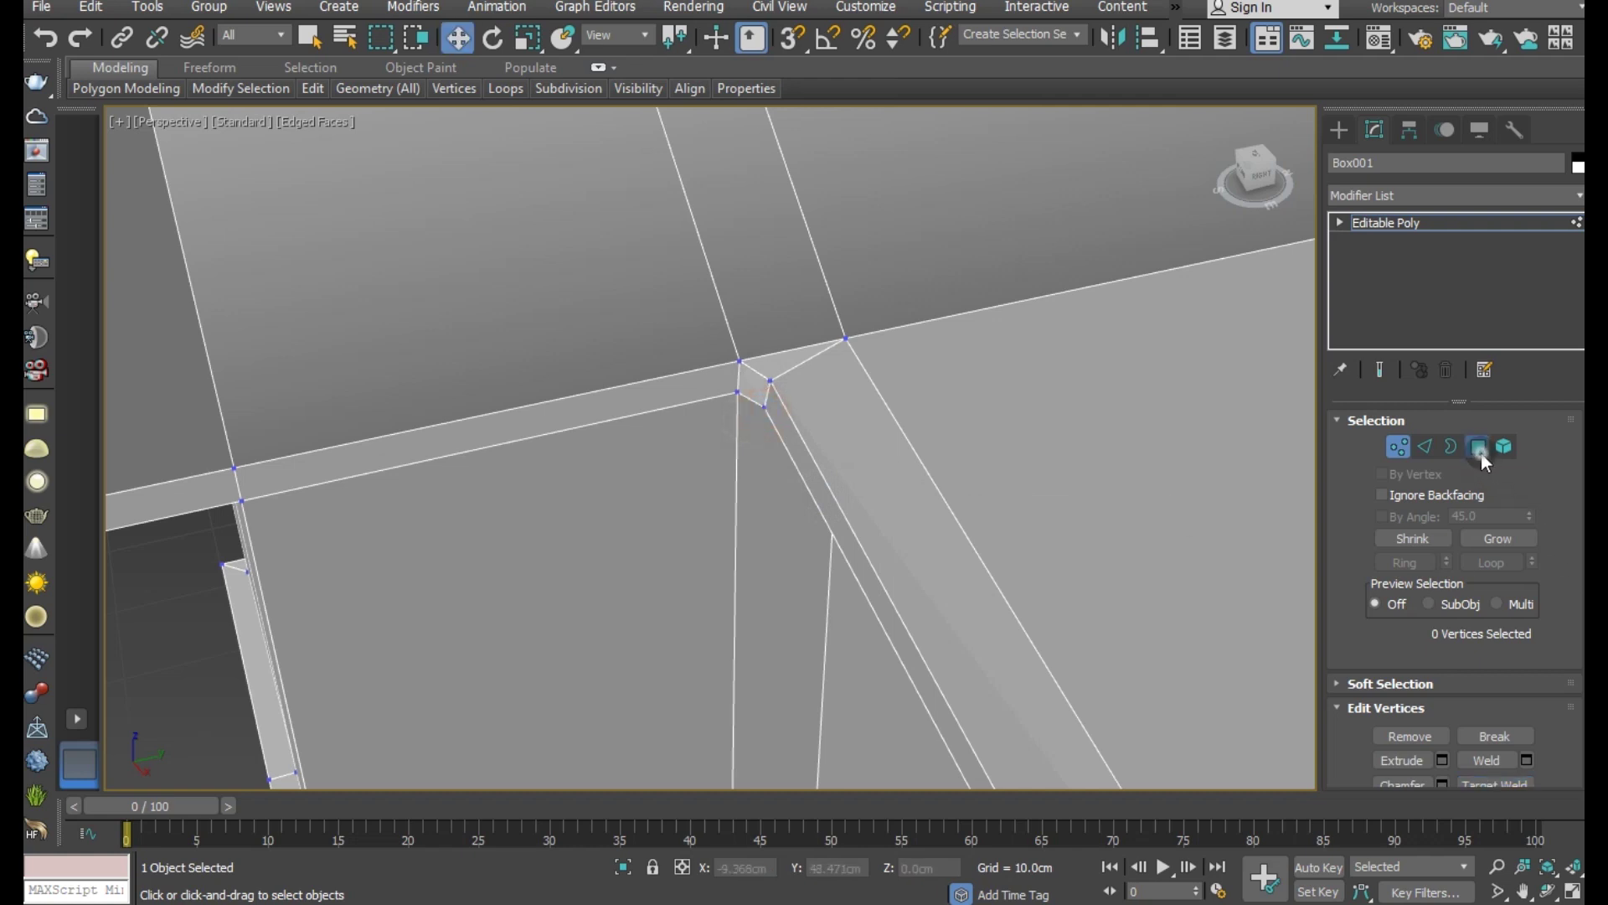
# Step: Nudge the long thin polygon beside the roof valley slightly along Y
pyautogui.click(1477, 445)
pyautogui.click(804, 460)
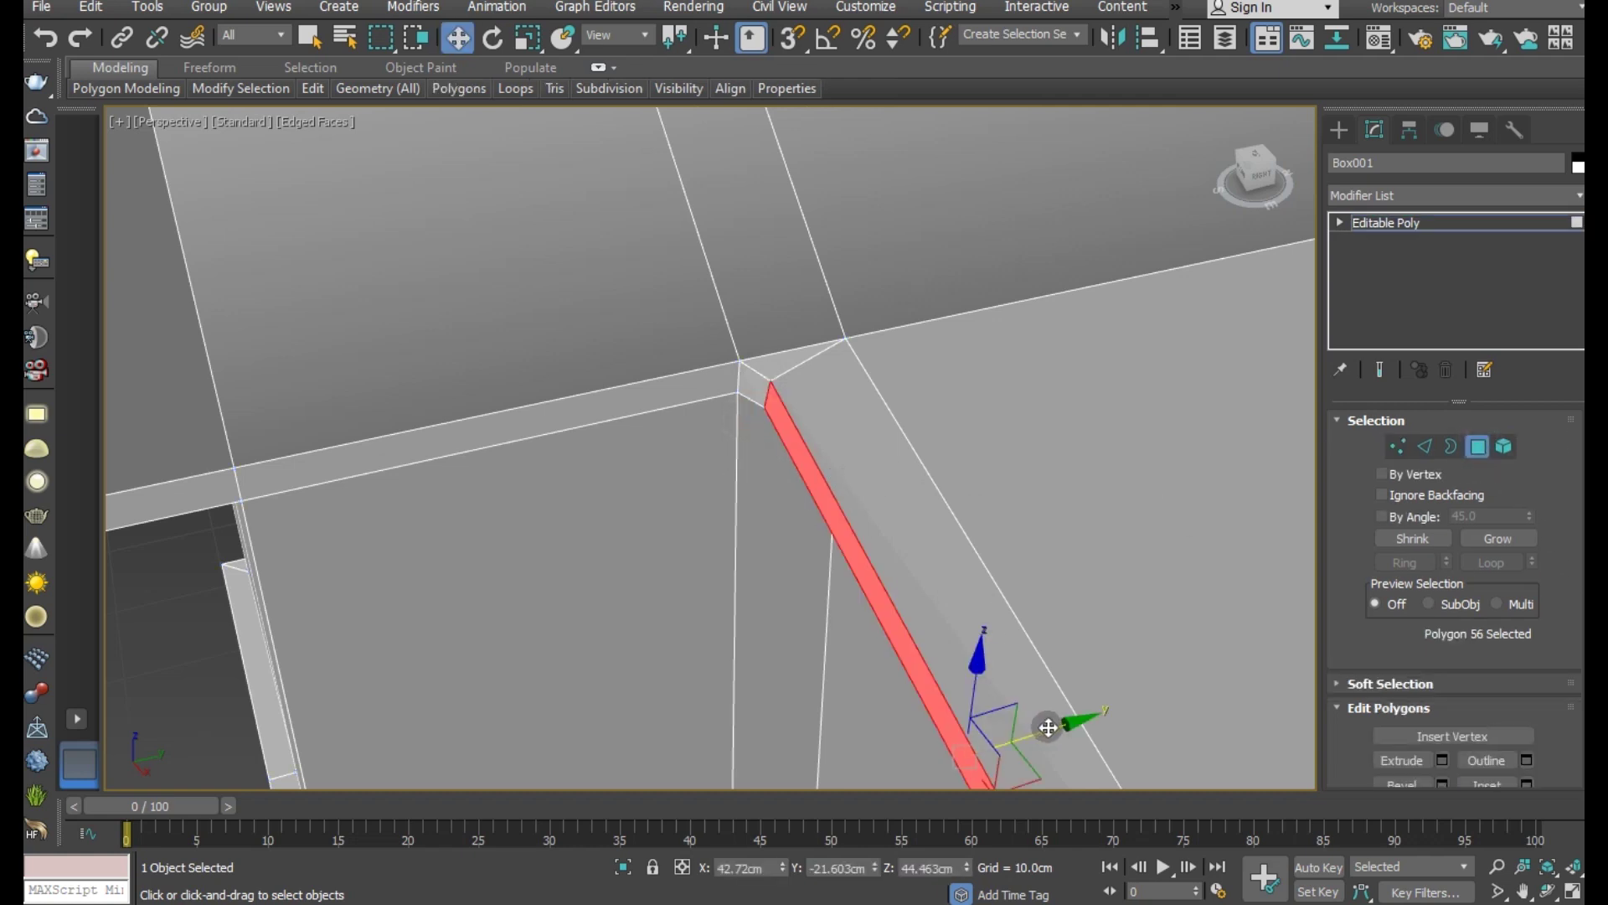
pyautogui.moveTo(1046, 727); pyautogui.dragTo(1023, 725)
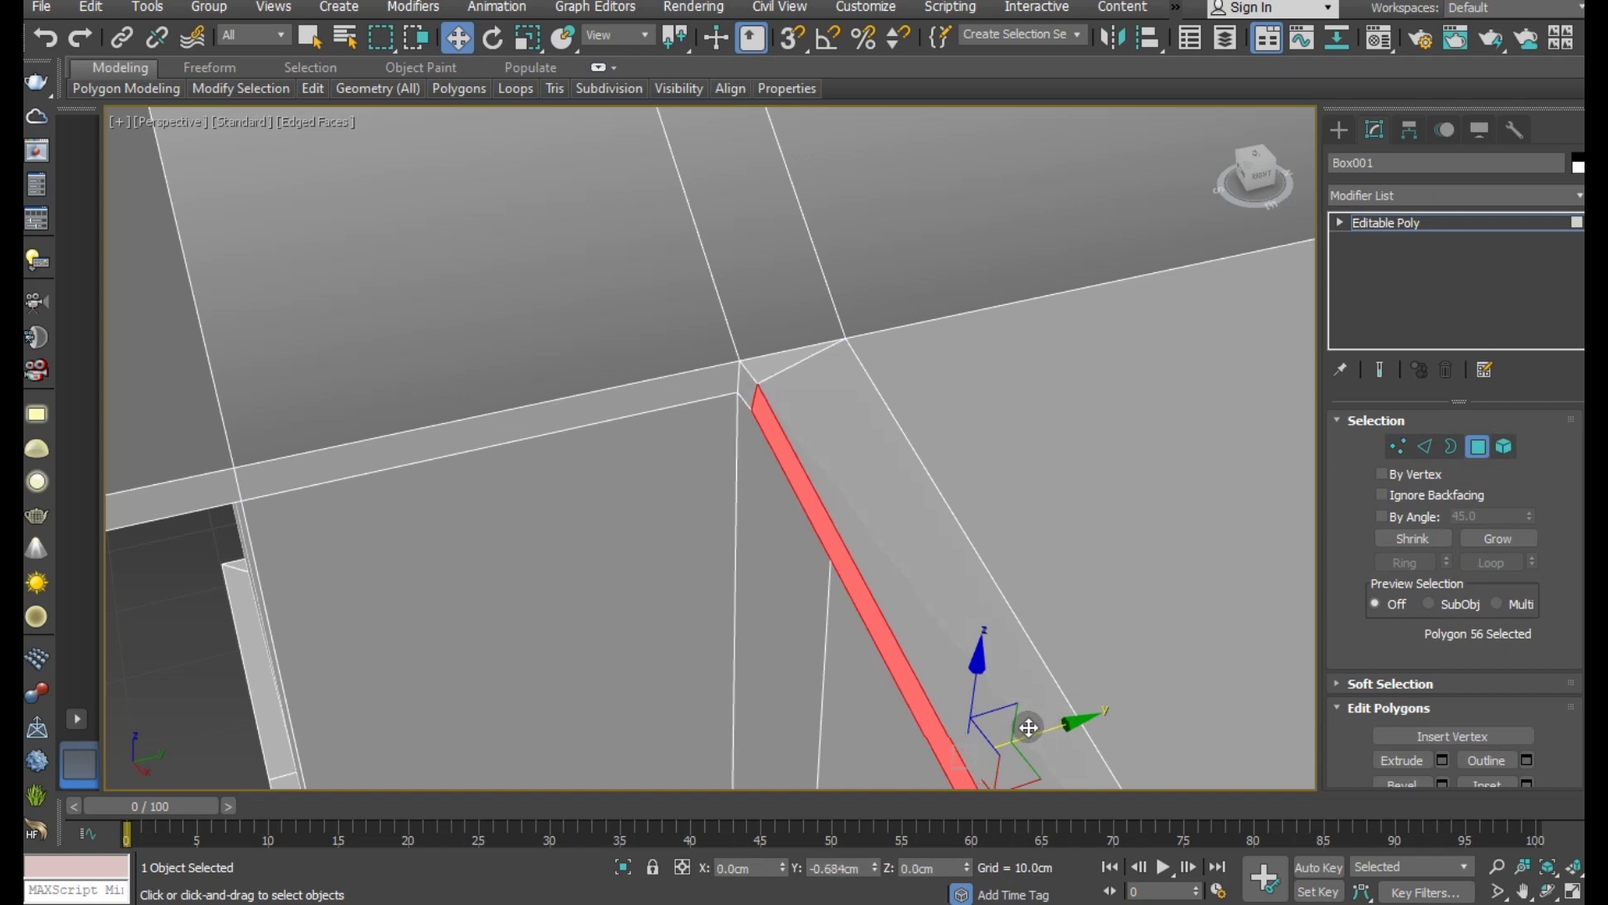
# Step: Target-weld the two remaining loose vertices at the roof junction
pyautogui.click(1397, 447)
pyautogui.rightClick(978, 382)
pyautogui.click(869, 491)
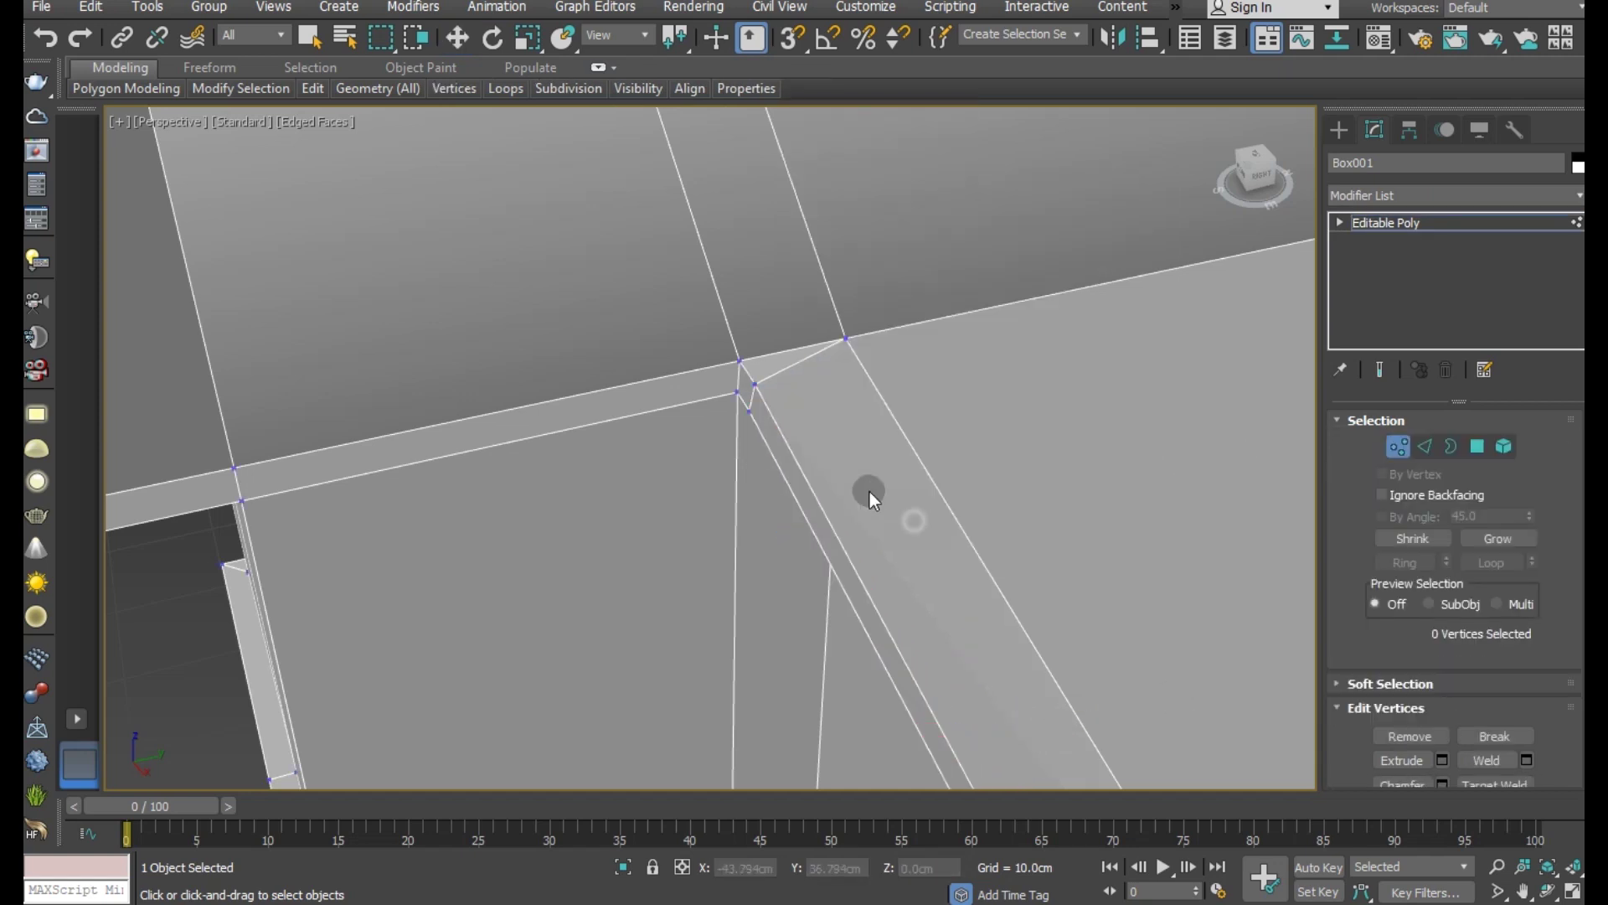
pyautogui.click(738, 397)
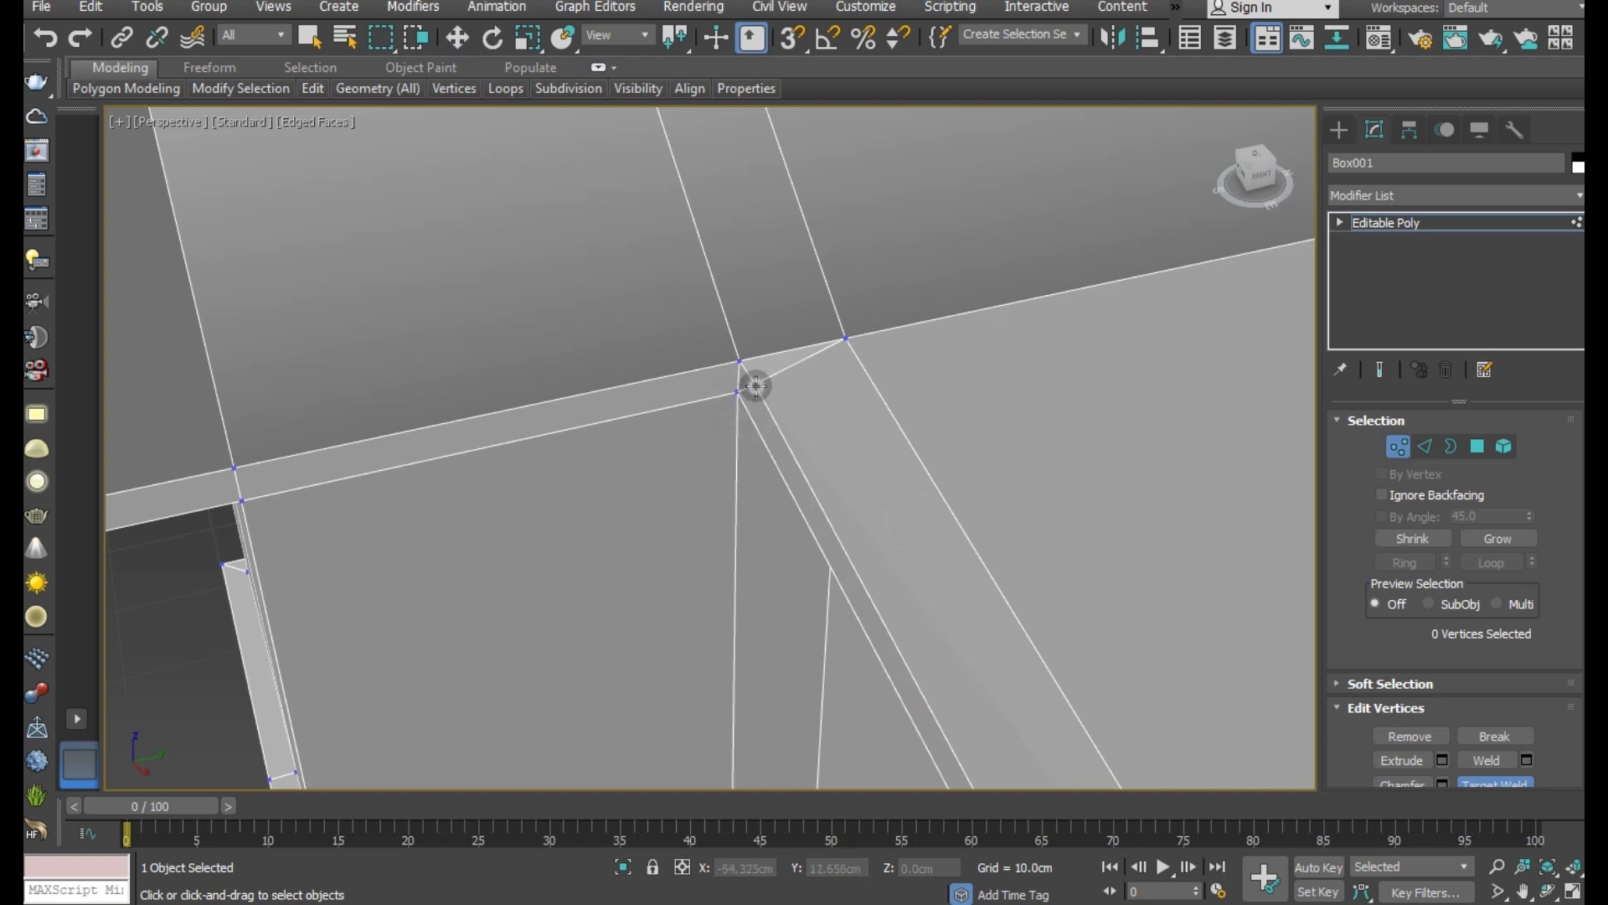
pyautogui.click(733, 358)
# Step: Extrude the five roof-edge faces at the gable end outward by 7.146cm
pyautogui.scroll(-8, 734, 358)
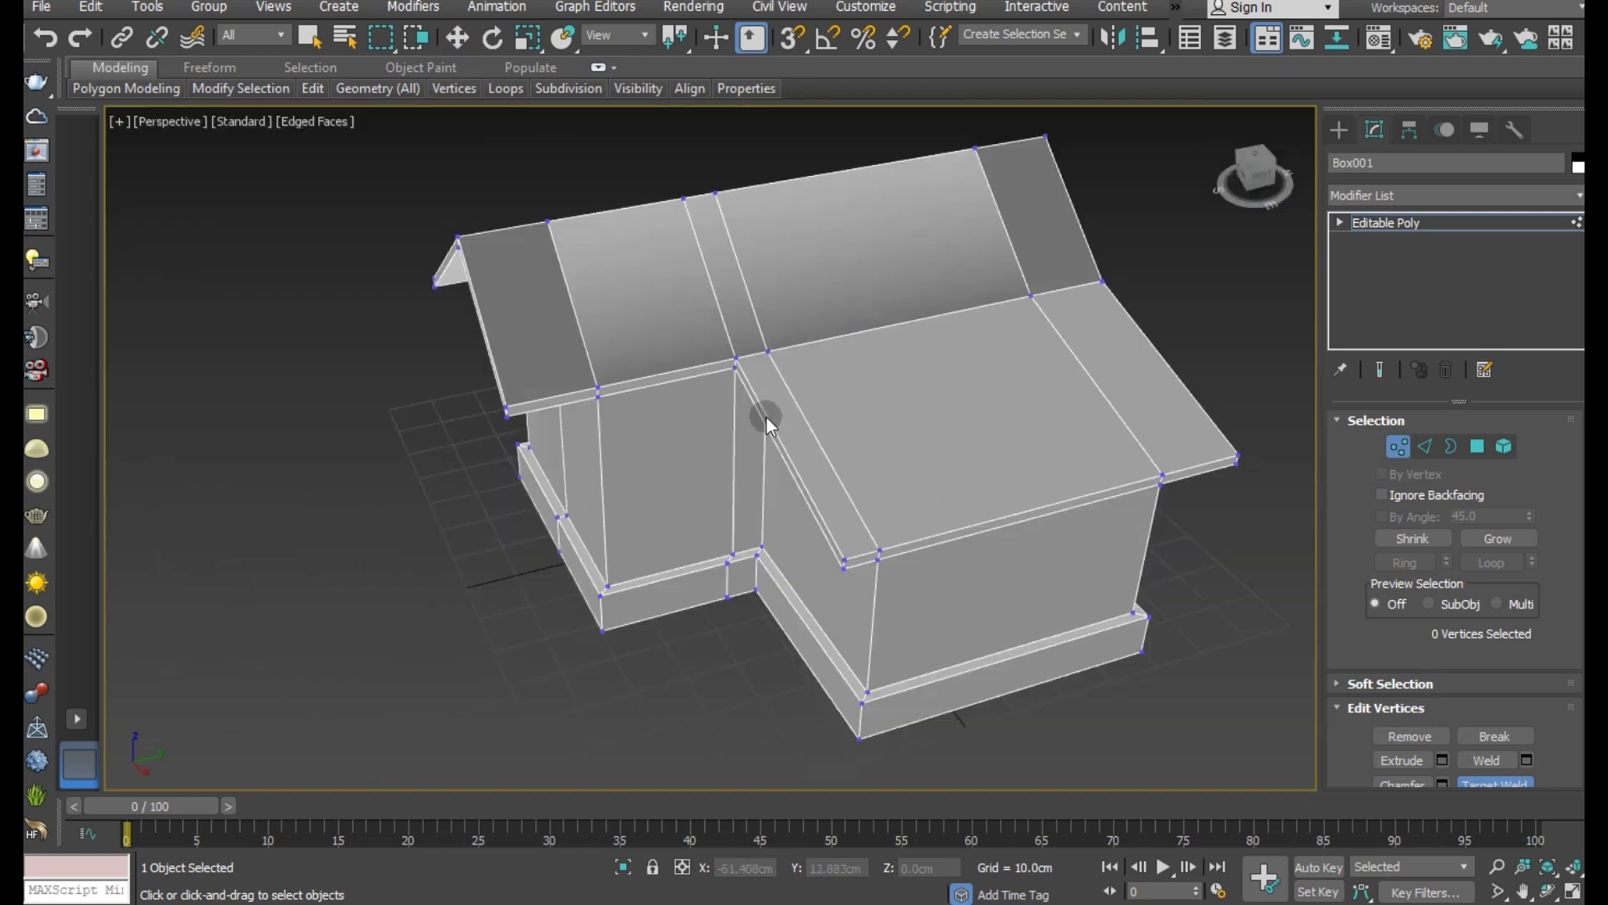
pyautogui.moveTo(962, 514)
pyautogui.keyDown('alt'); pyautogui.mouseDown(button='middle')
pyautogui.moveTo(1077, 461)
pyautogui.moveTo(1208, 483)
pyautogui.mouseUp(button='middle'); pyautogui.keyUp('alt')
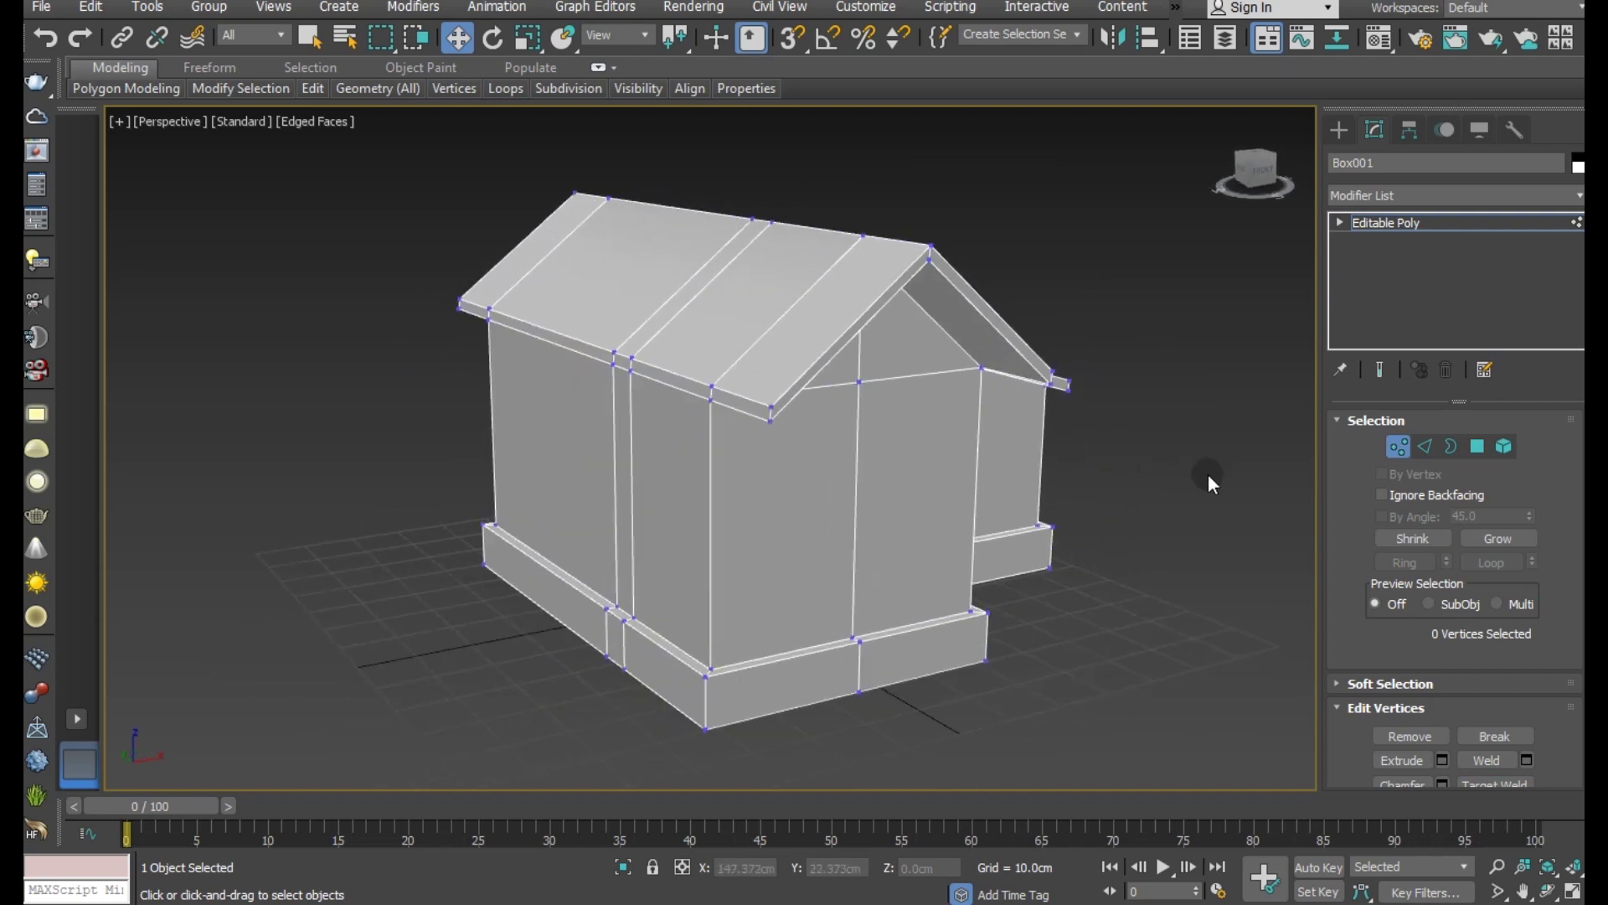
pyautogui.click(1478, 449)
pyautogui.click(735, 404)
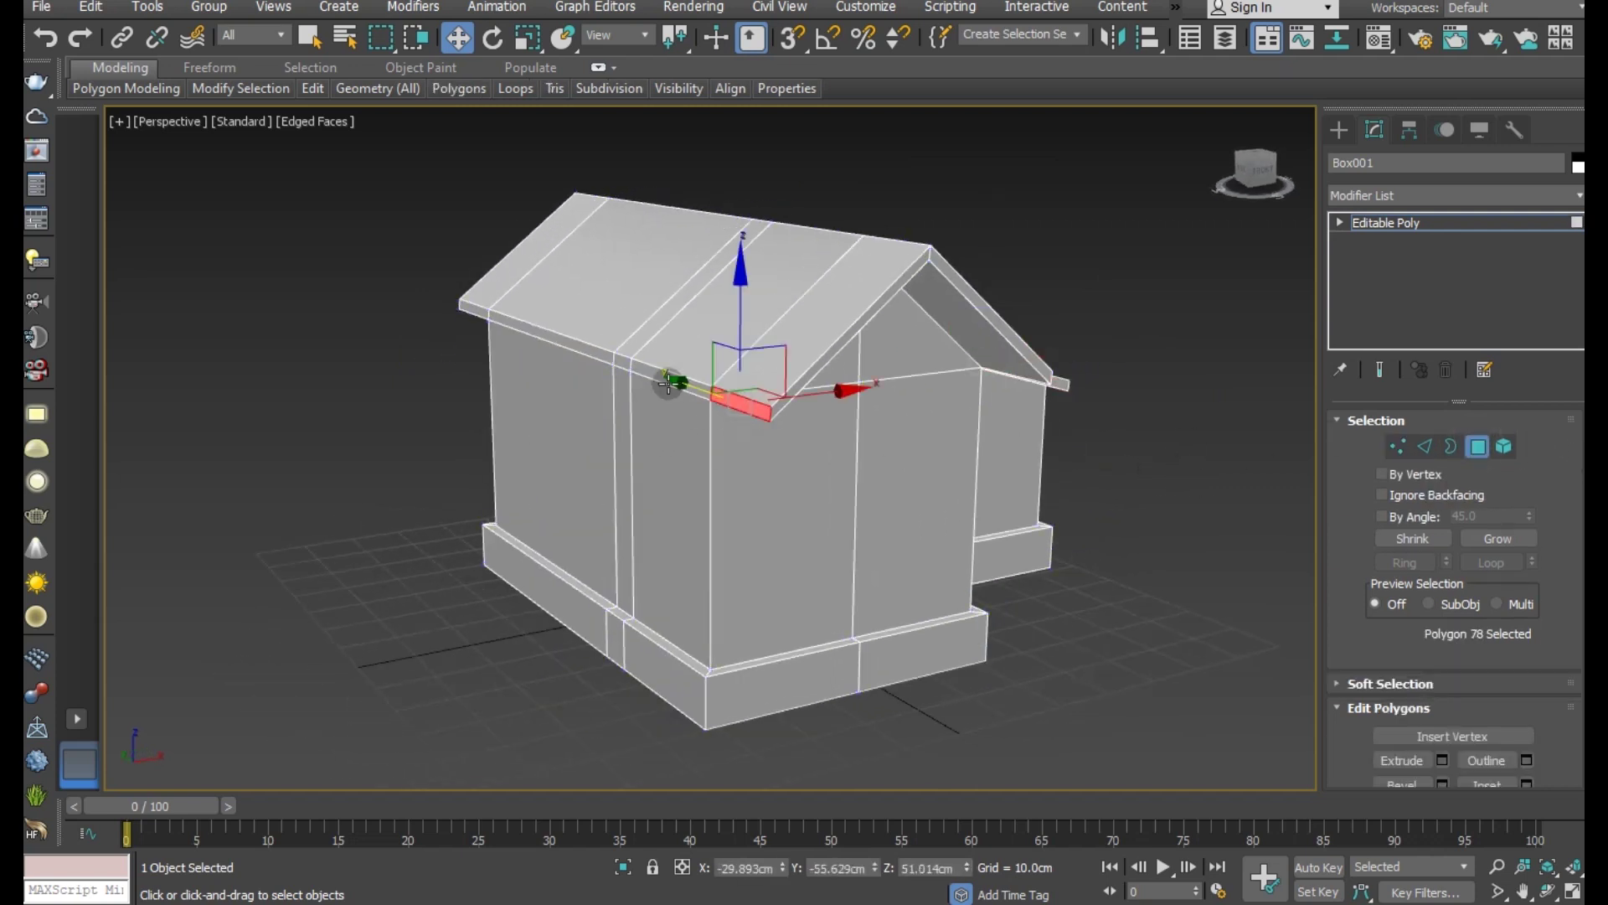
pyautogui.keyDown('ctrl'); pyautogui.click(666, 375); pyautogui.keyUp('ctrl')
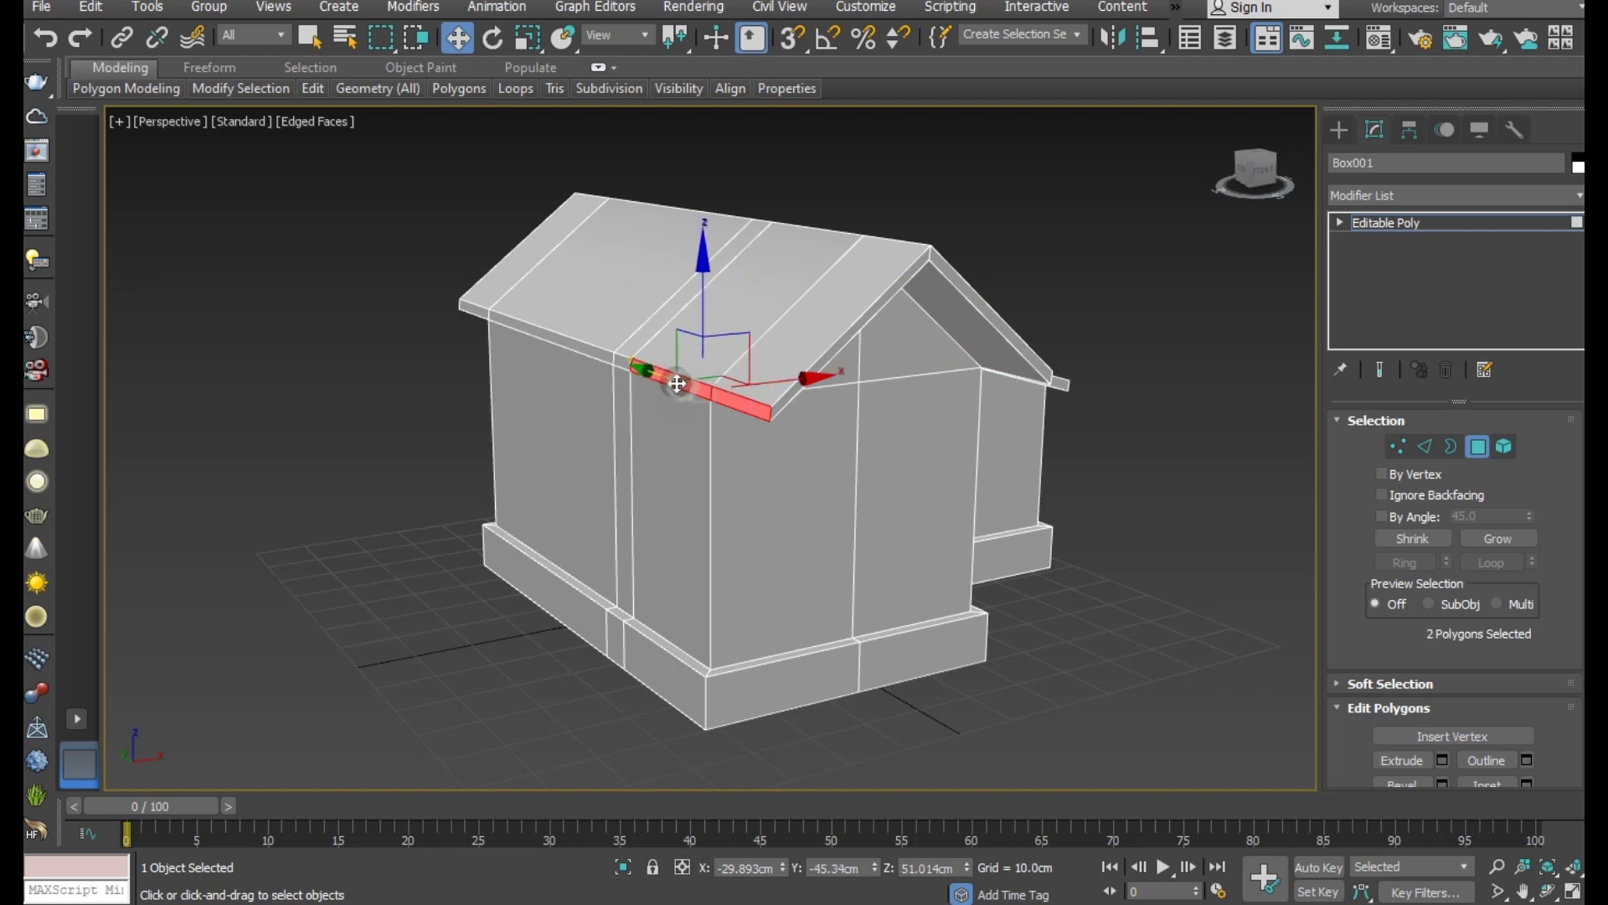
pyautogui.keyDown('ctrl'); pyautogui.click(620, 358); pyautogui.keyUp('ctrl')
pyautogui.keyDown('ctrl'); pyautogui.click(506, 320); pyautogui.keyUp('ctrl')
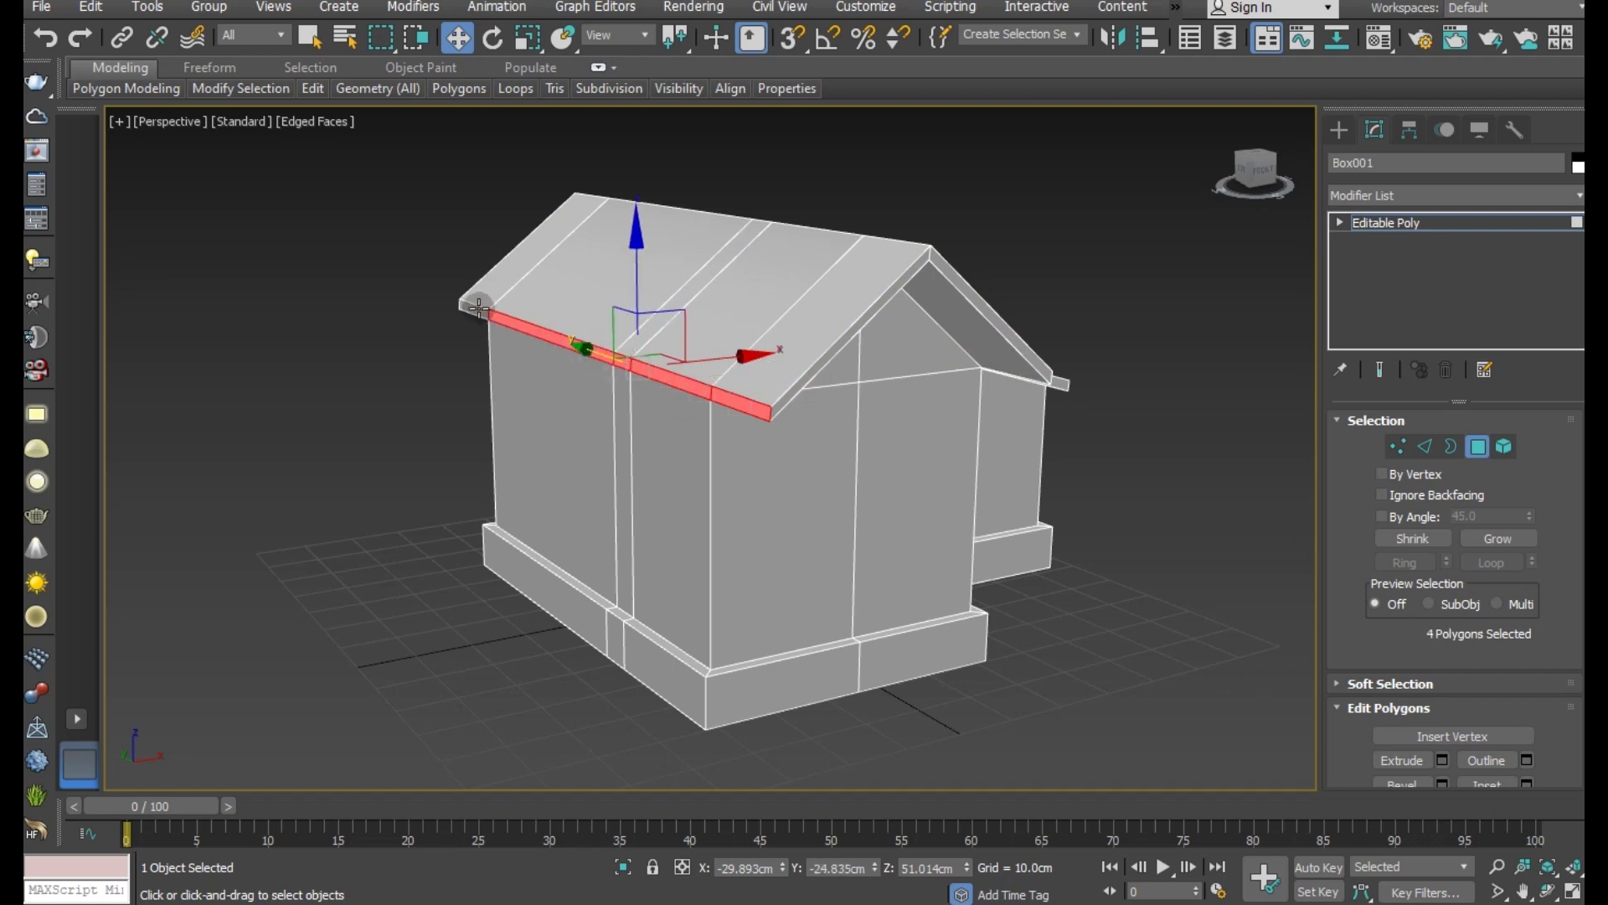
pyautogui.keyDown('ctrl'); pyautogui.click(480, 308); pyautogui.keyUp('ctrl')
pyautogui.scroll(2, 754, 386)
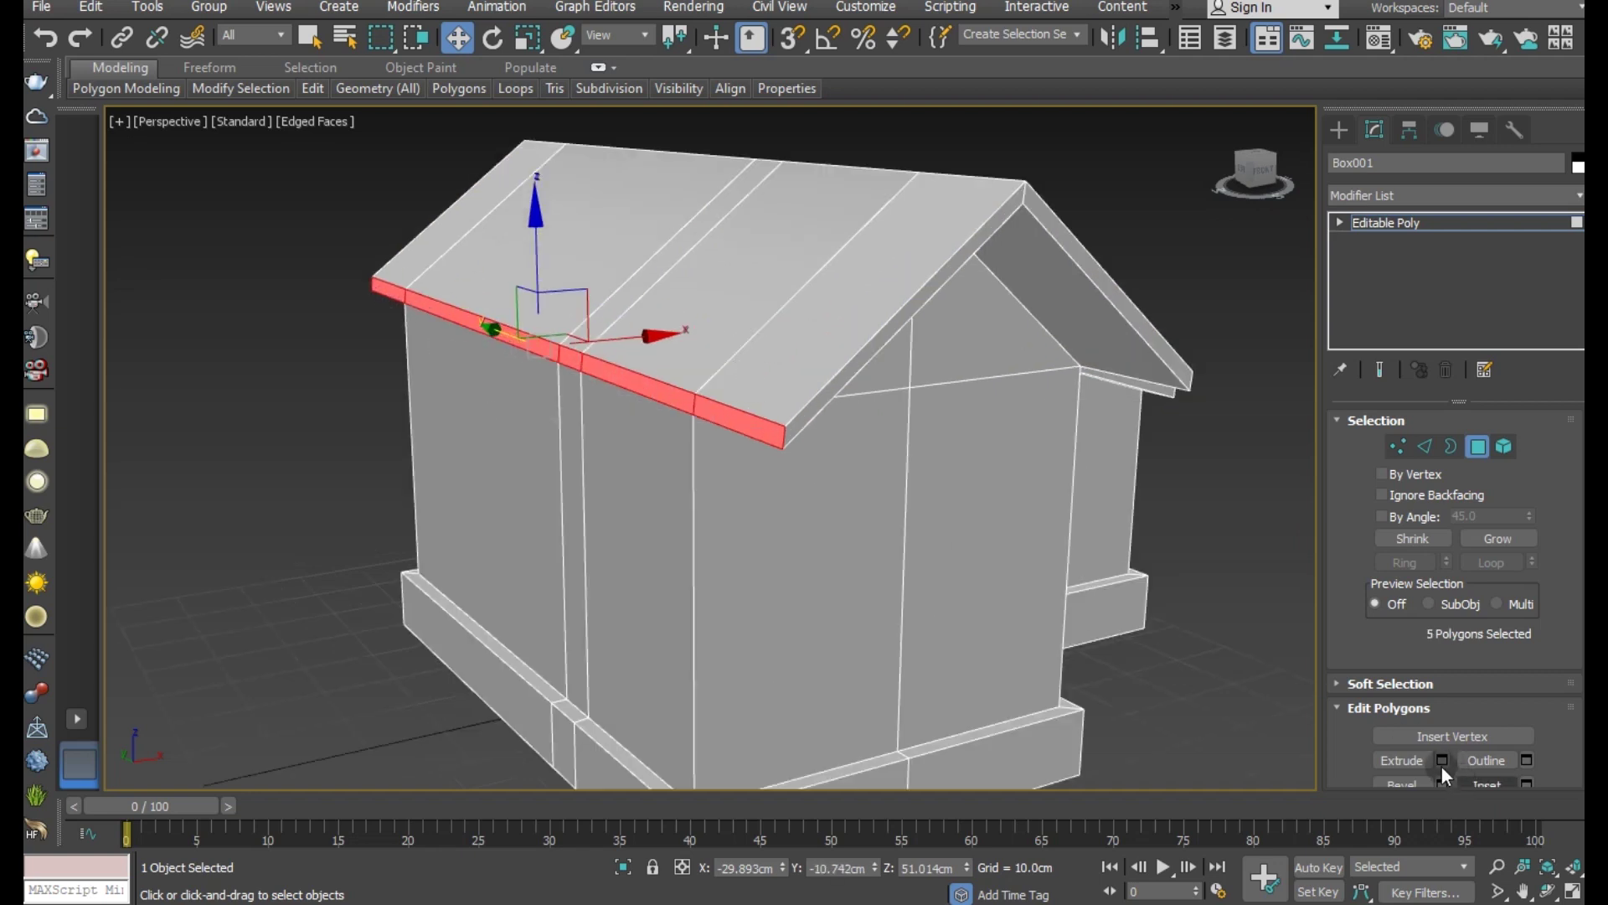
pyautogui.keyDown('alt'); pyautogui.moveTo(843, 556); pyautogui.dragTo(796, 538, button='middle'); pyautogui.keyUp('alt')
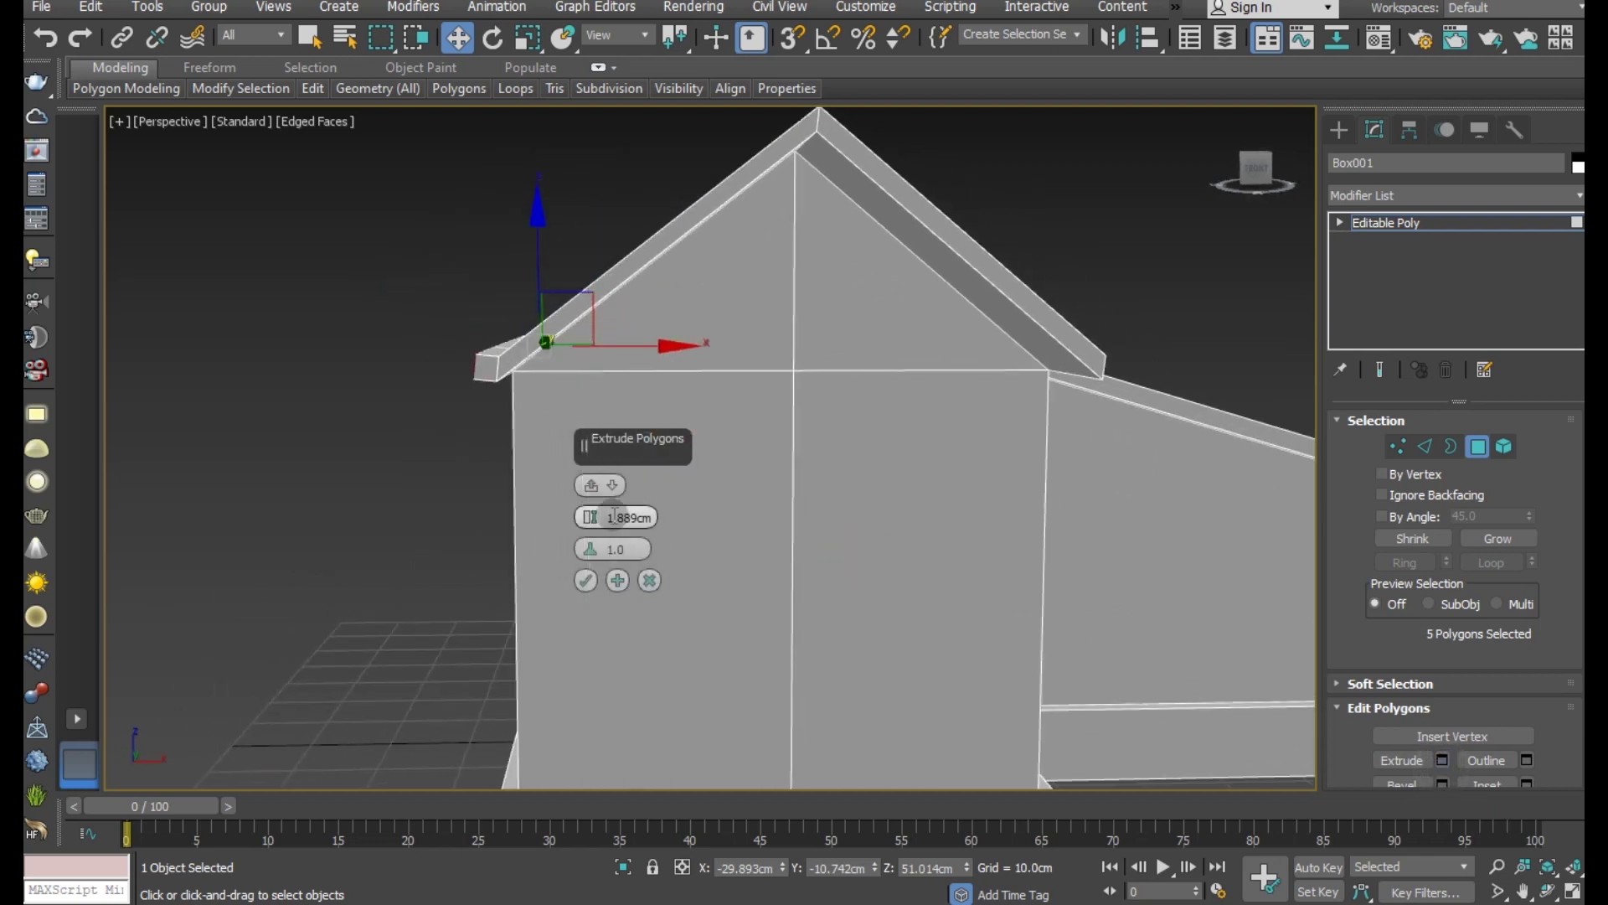
pyautogui.moveTo(584, 511); pyautogui.dragTo(585, 485)
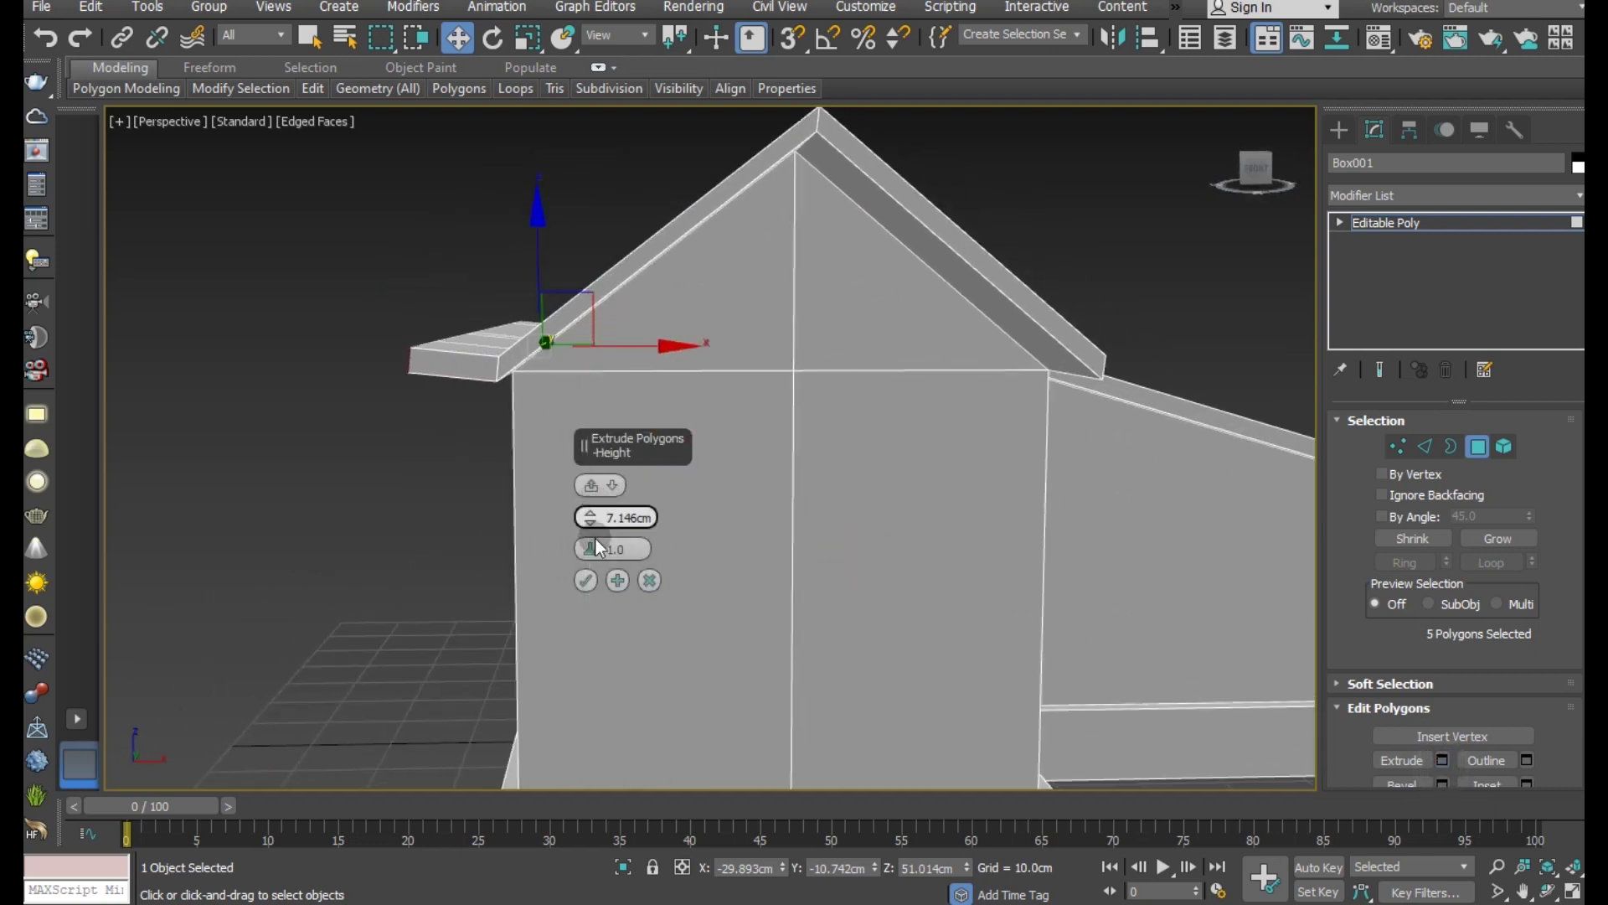
pyautogui.moveTo(613, 549)
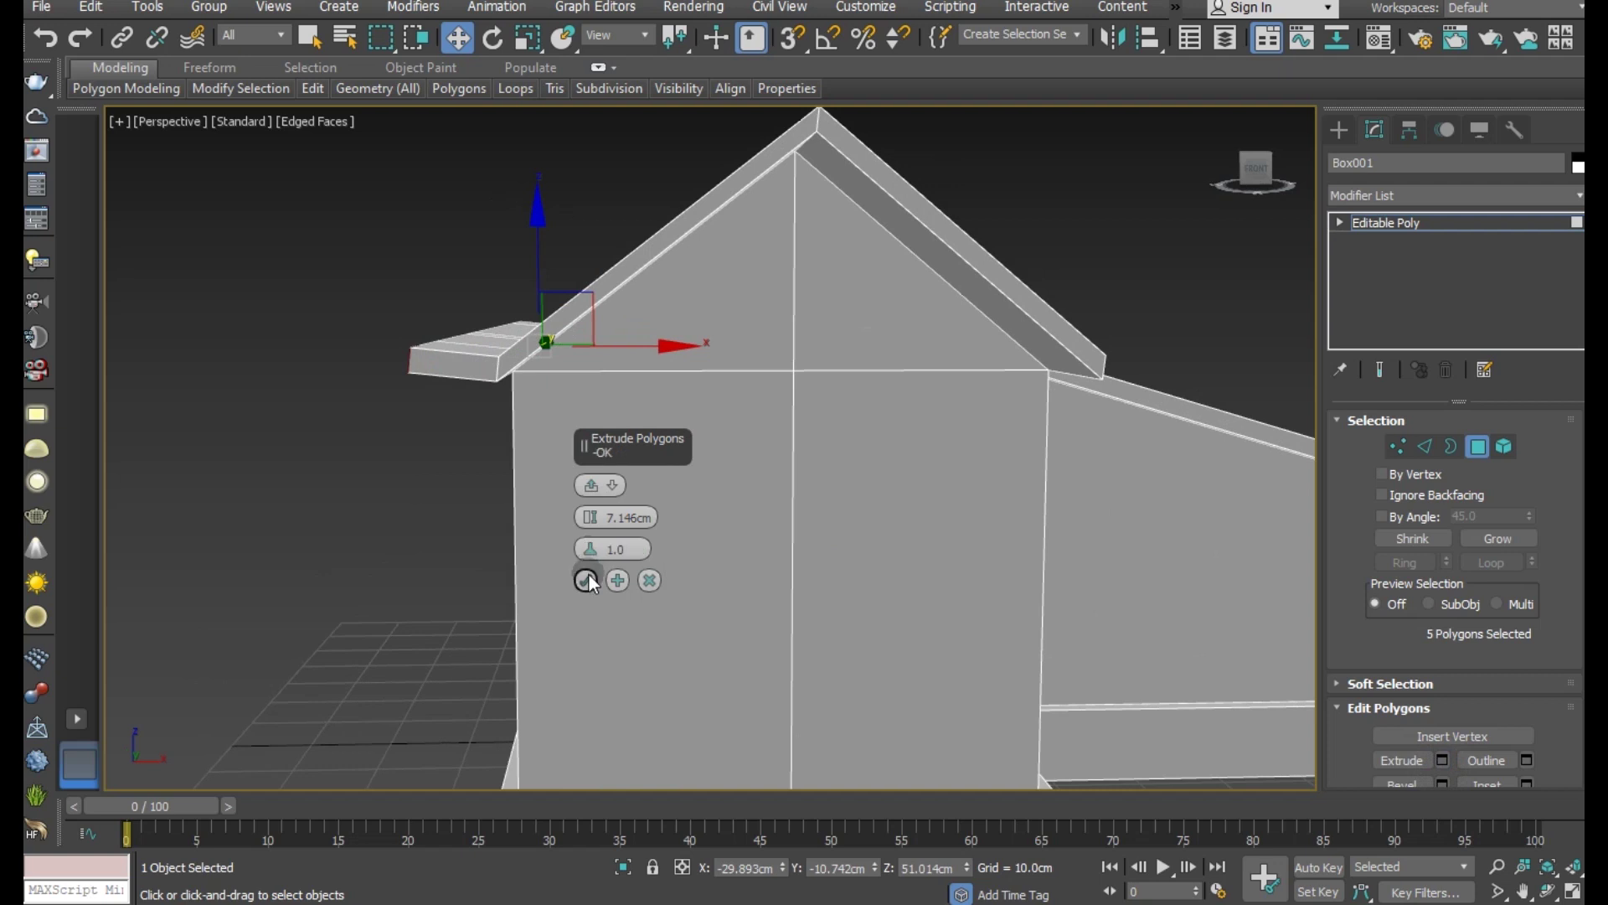
pyautogui.click(587, 580)
# Step: Nudge the extended eave down slightly in the front view
pyautogui.press('f')
pyautogui.scroll(5, 628, 335)
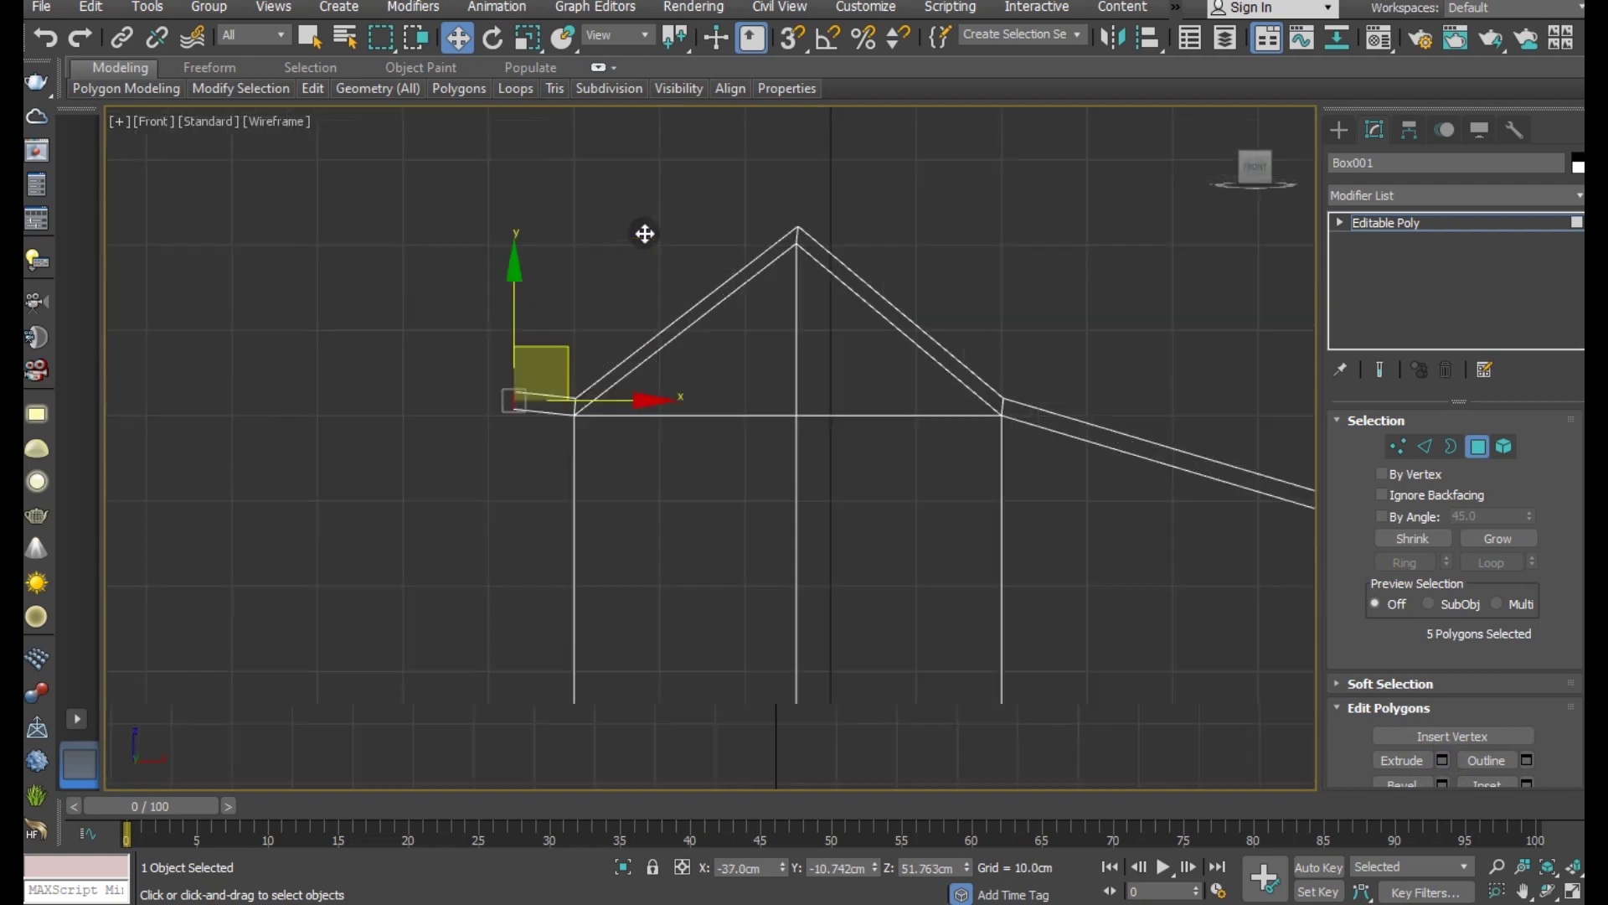
pyautogui.moveTo(518, 335); pyautogui.dragTo(519, 341)
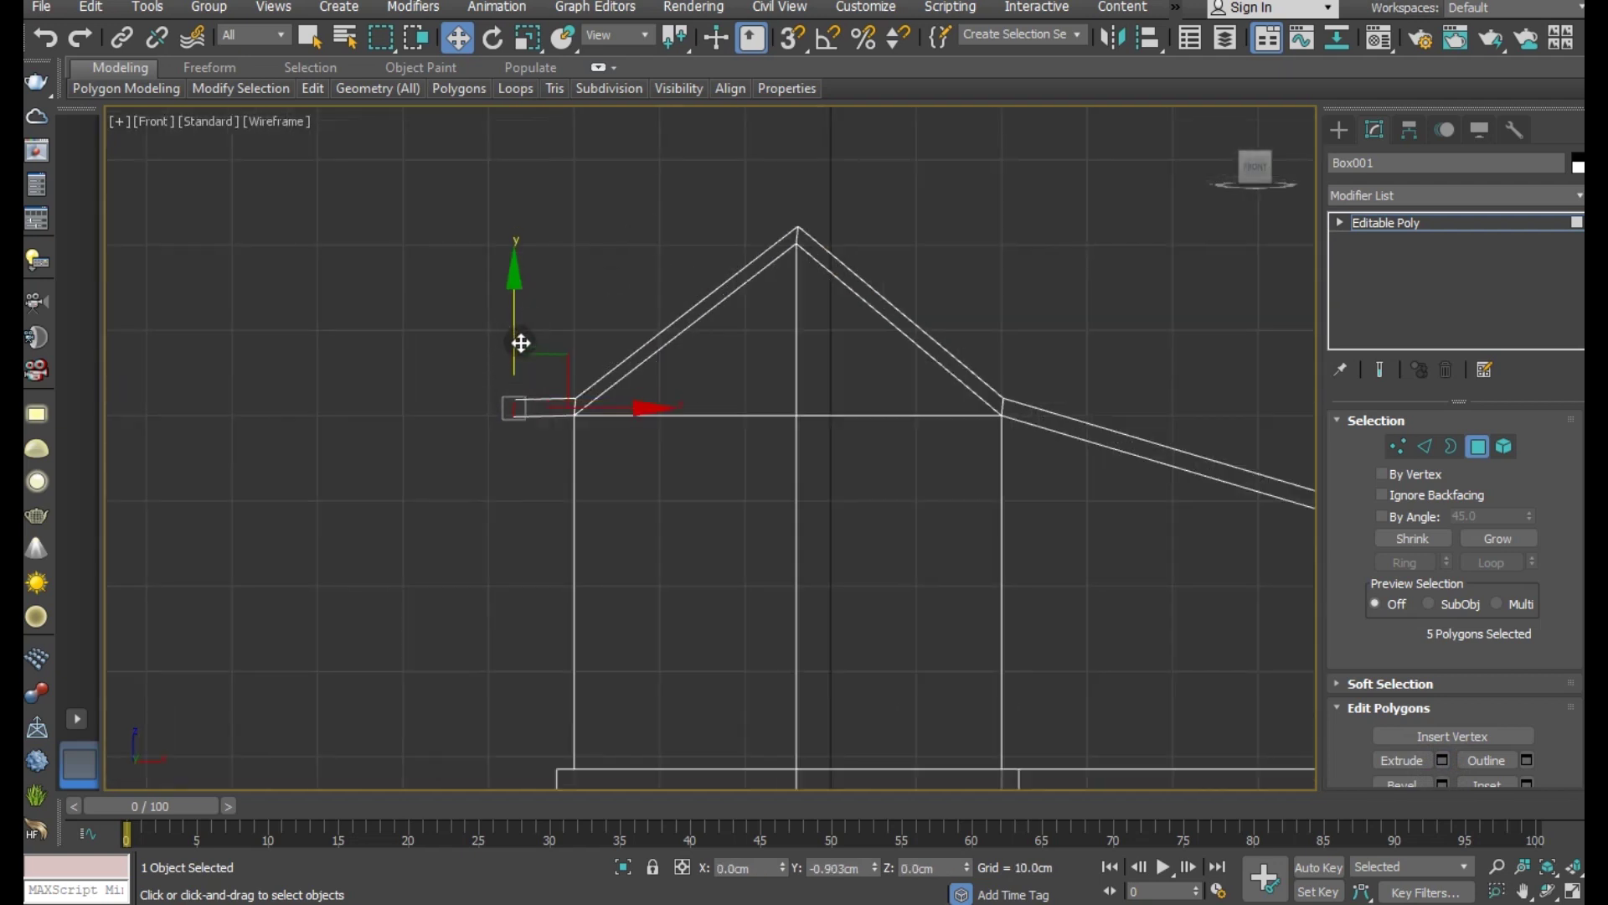
pyautogui.press('p')
pyautogui.scroll(-5, 328, 402)
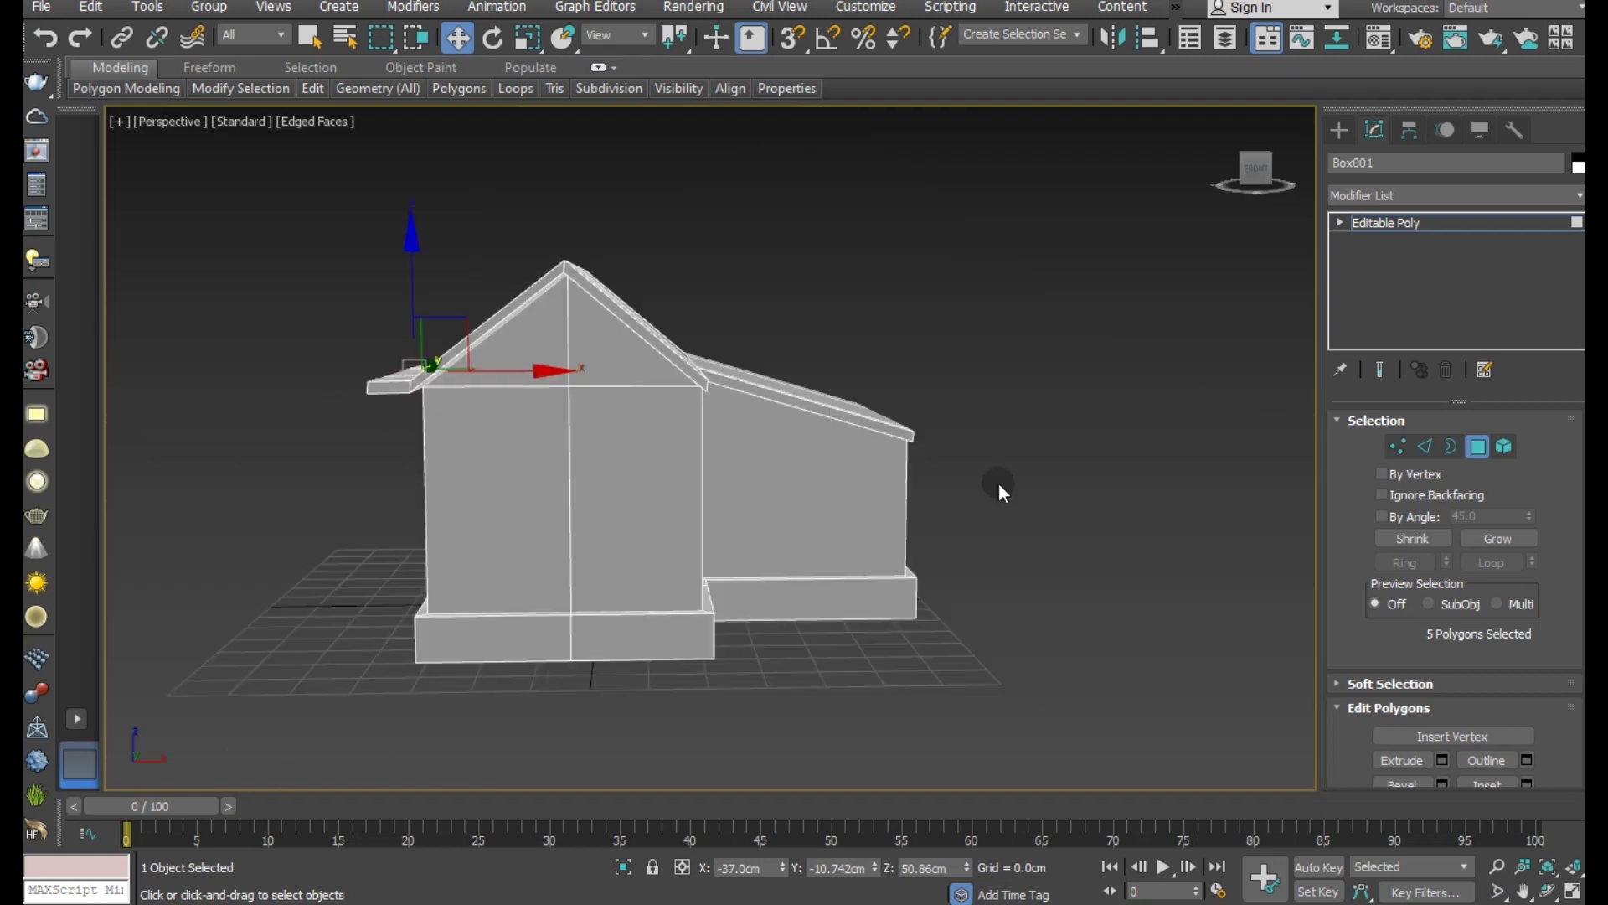
pyautogui.keyDown('alt'); pyautogui.moveTo(998, 482); pyautogui.dragTo(928, 487, button='middle'); pyautogui.keyUp('alt')
pyautogui.scroll(5, 903, 453)
# Step: Extrude the lower roof's three eave end faces 7.146cm and check them from front and left
pyautogui.click(826, 472)
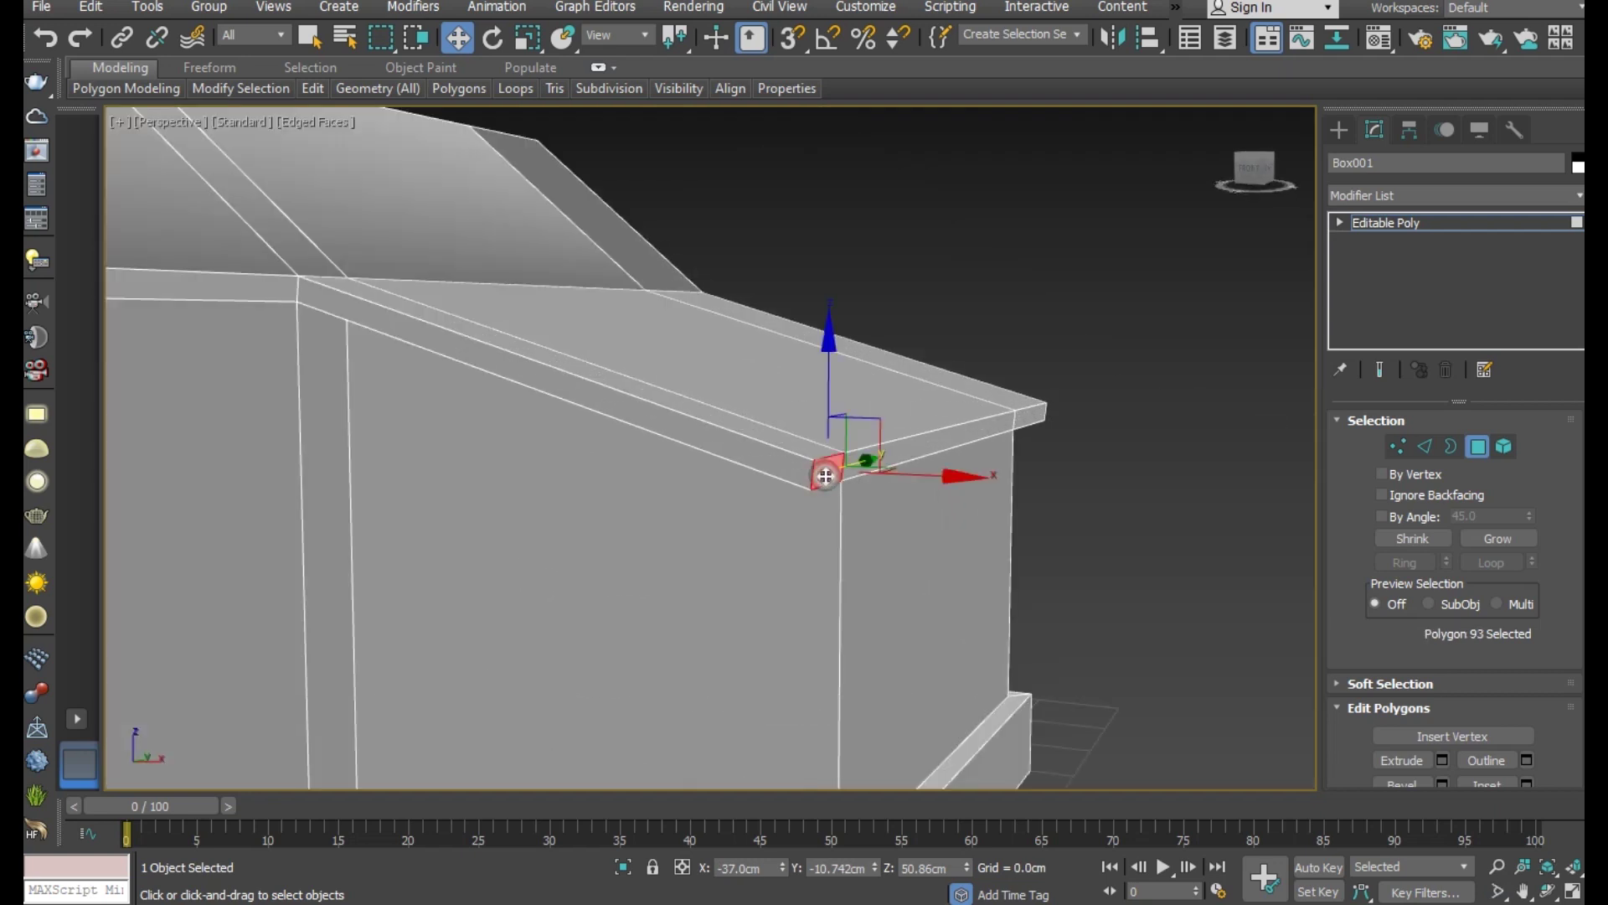
pyautogui.keyDown('ctrl'); pyautogui.click(879, 465); pyautogui.keyUp('ctrl')
pyautogui.keyDown('ctrl'); pyautogui.click(1028, 417); pyautogui.keyUp('ctrl')
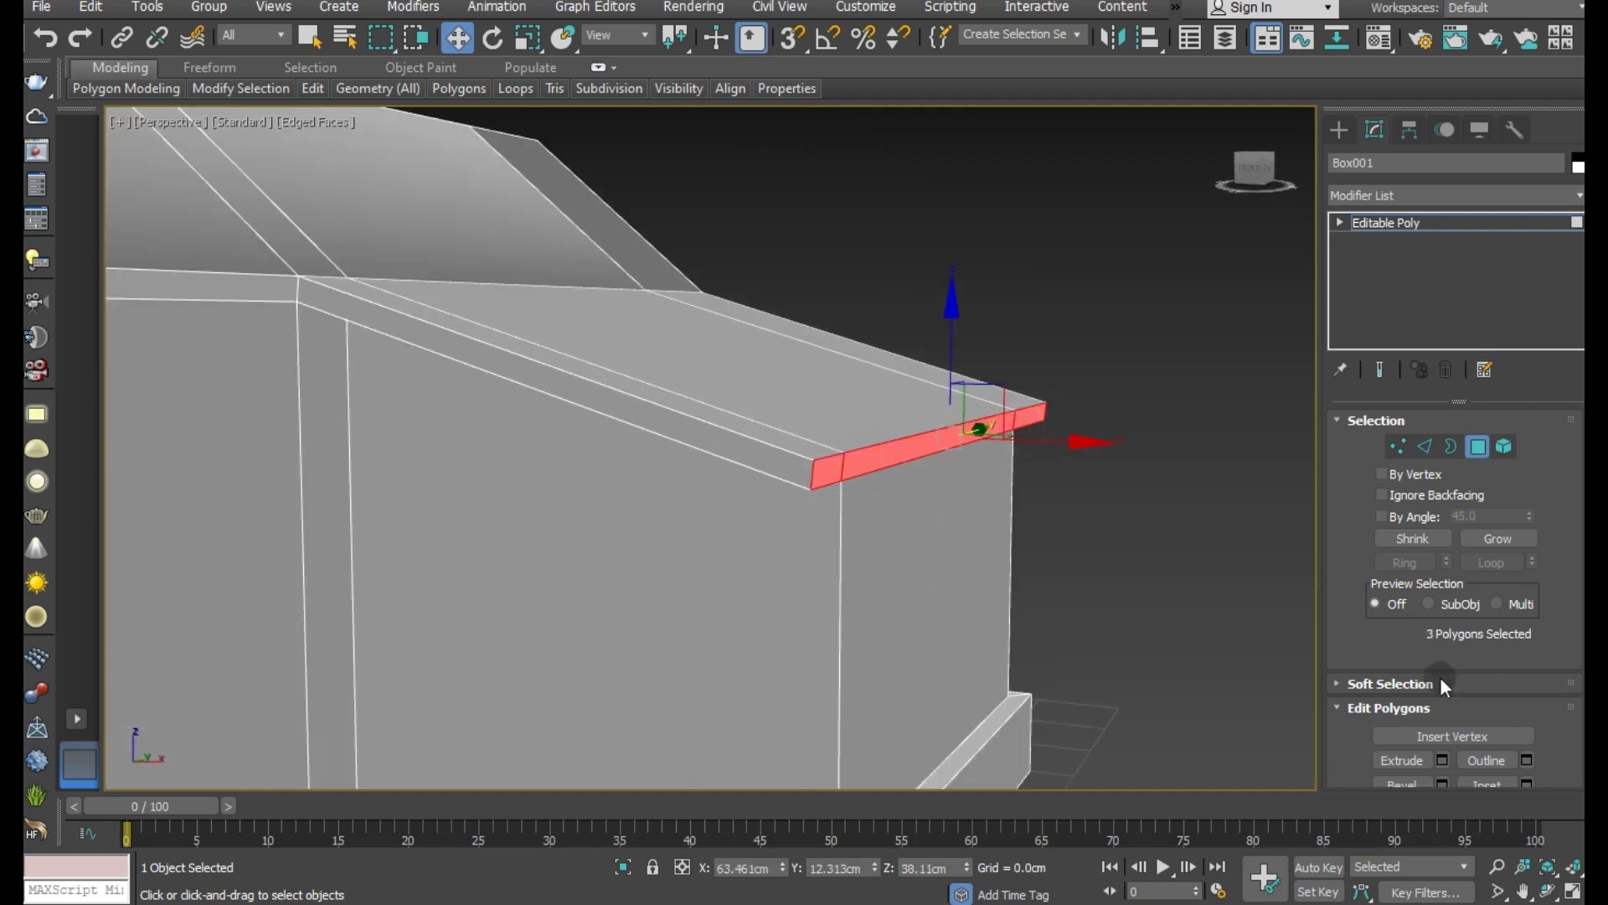
pyautogui.click(1442, 761)
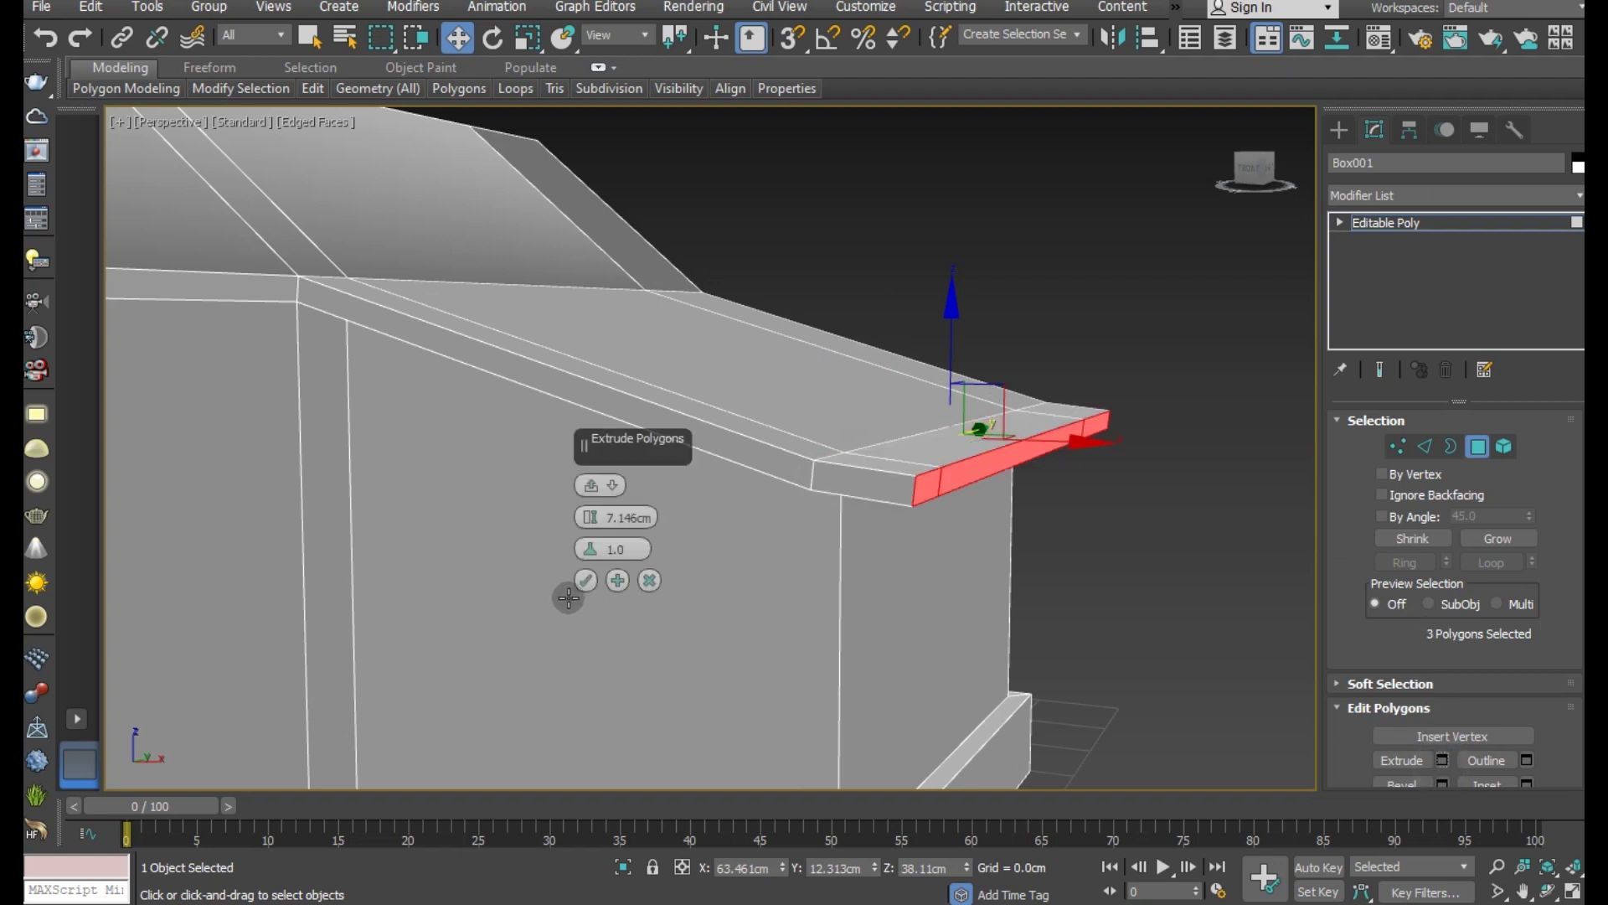
pyautogui.click(586, 581)
pyautogui.press('f')
pyautogui.press('F3')
pyautogui.scroll(-2, 406, 495)
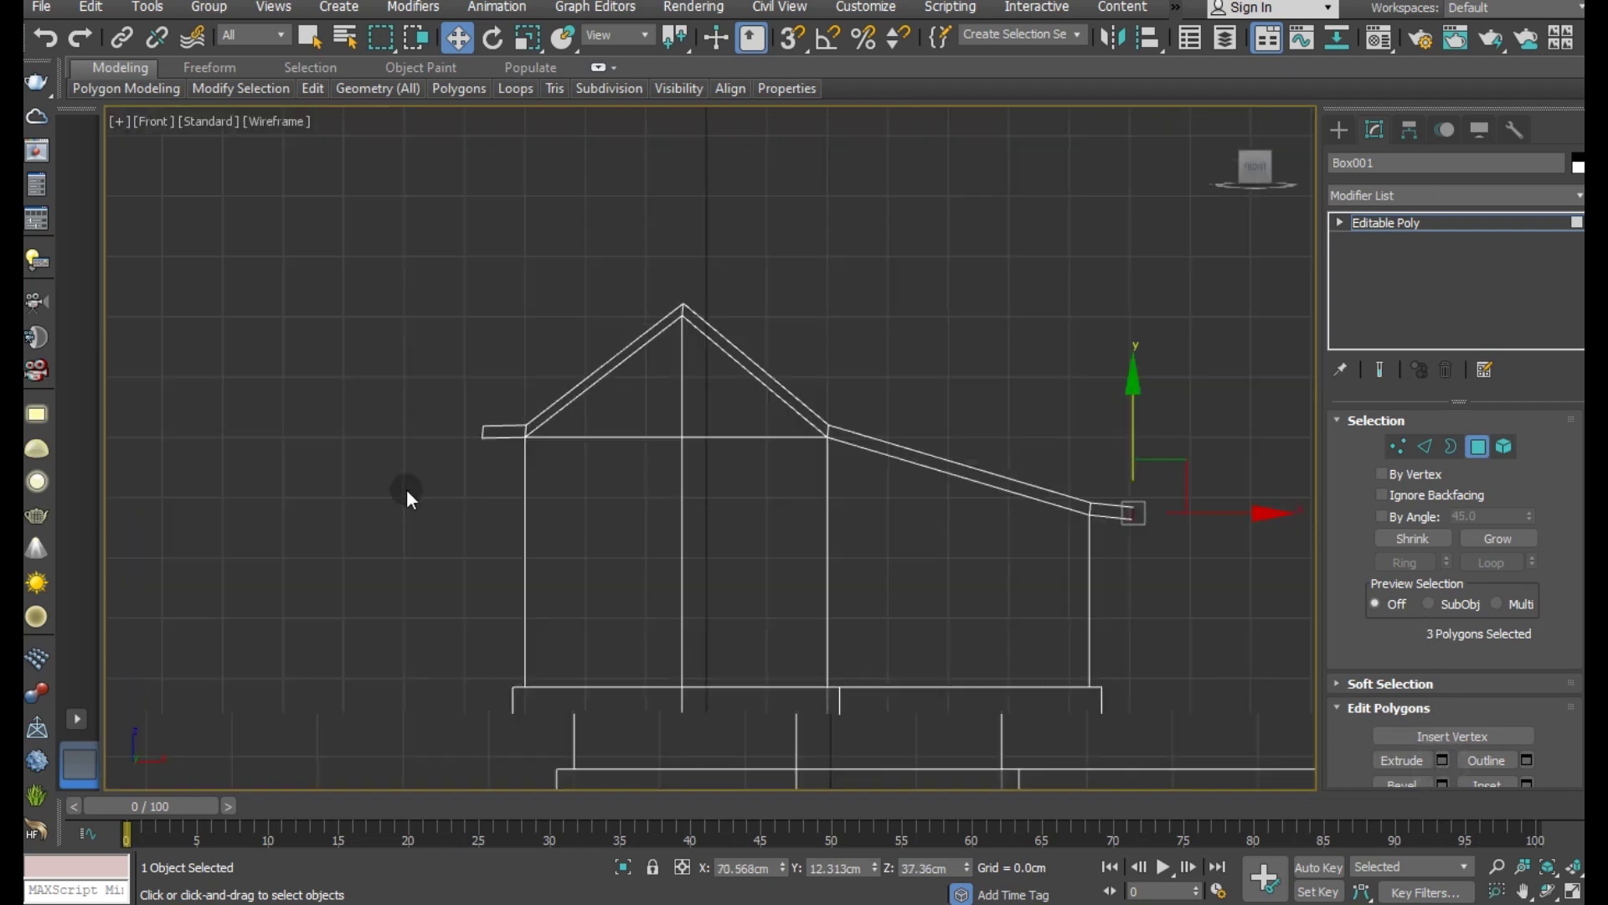
pyautogui.scroll(-3, 405, 495)
pyautogui.press('p')
pyautogui.press('F3')
pyautogui.scroll(-3, 696, 489)
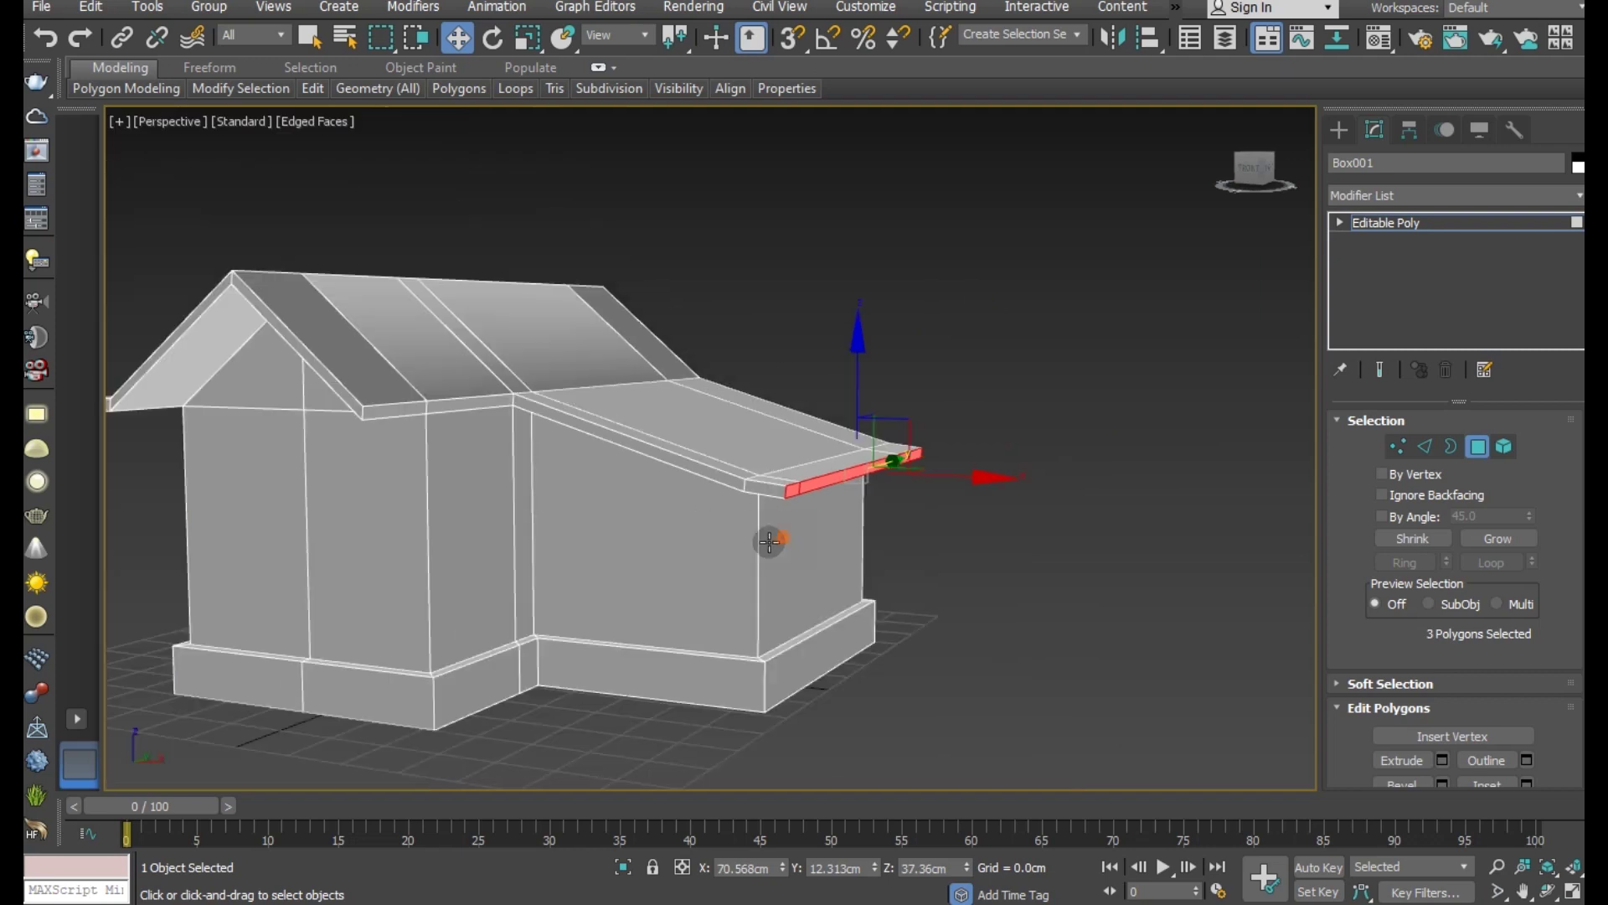
pyautogui.moveTo(765, 539)
pyautogui.keyDown('alt'); pyautogui.mouseDown(button='middle')
pyautogui.moveTo(569, 552)
pyautogui.moveTo(550, 539)
pyautogui.moveTo(585, 466)
pyautogui.moveTo(601, 476)
pyautogui.mouseUp(button='middle'); pyautogui.keyUp('alt')
pyautogui.press('l')
pyautogui.press('F3')
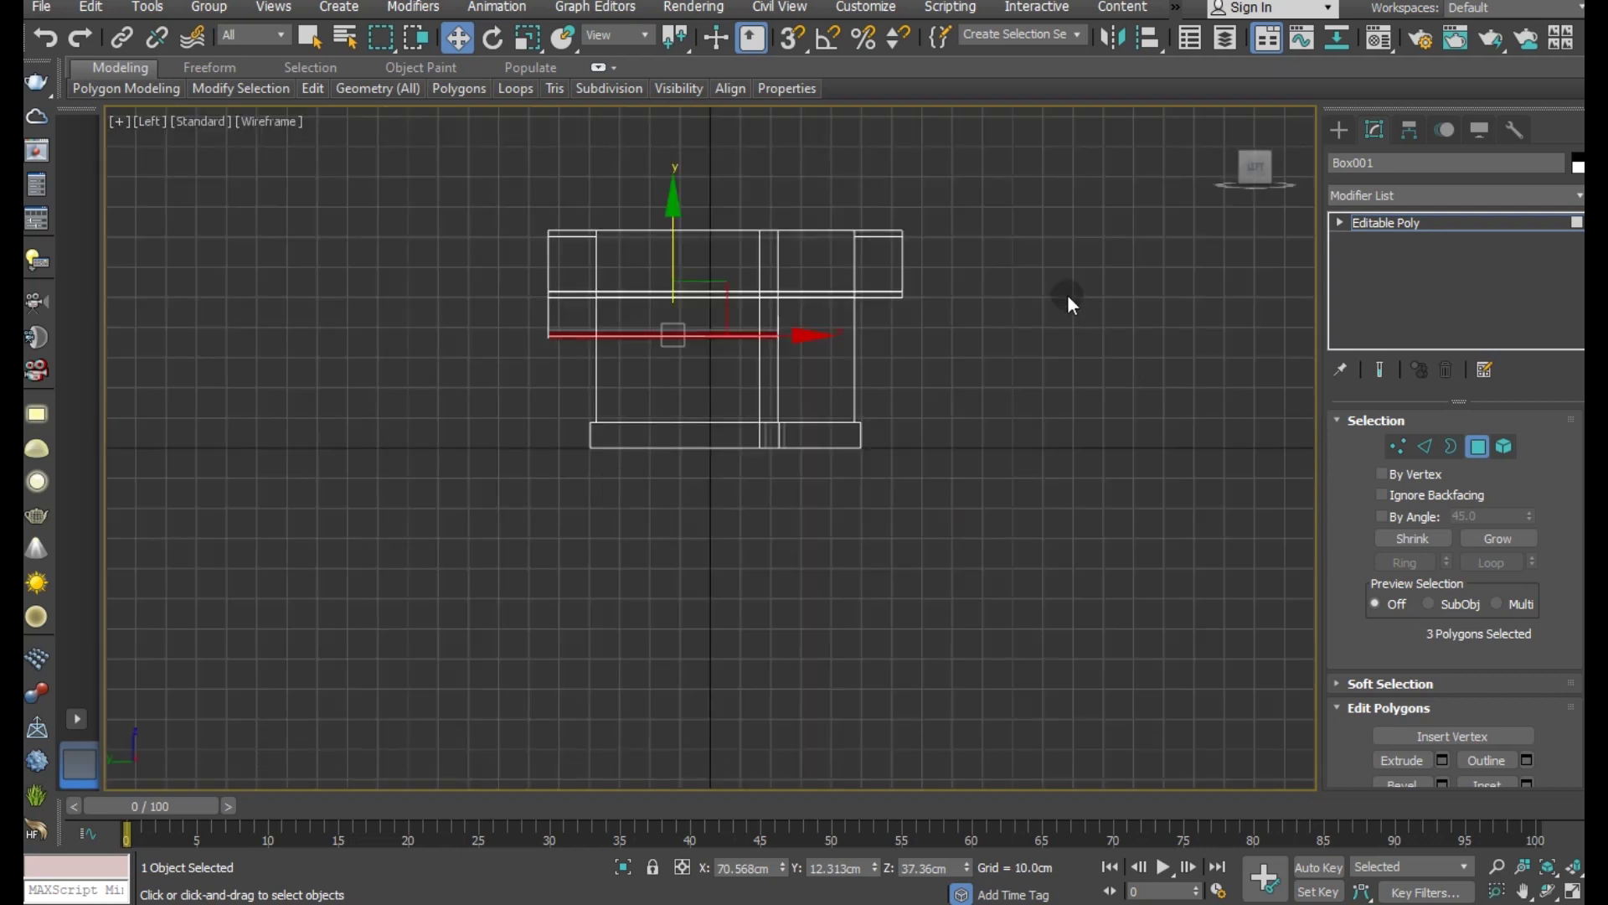
# Step: Pull the eight right-end vertices inward to the left
pyautogui.scroll(2, 972, 302)
pyautogui.scroll(2, 972, 301)
pyautogui.click(1399, 446)
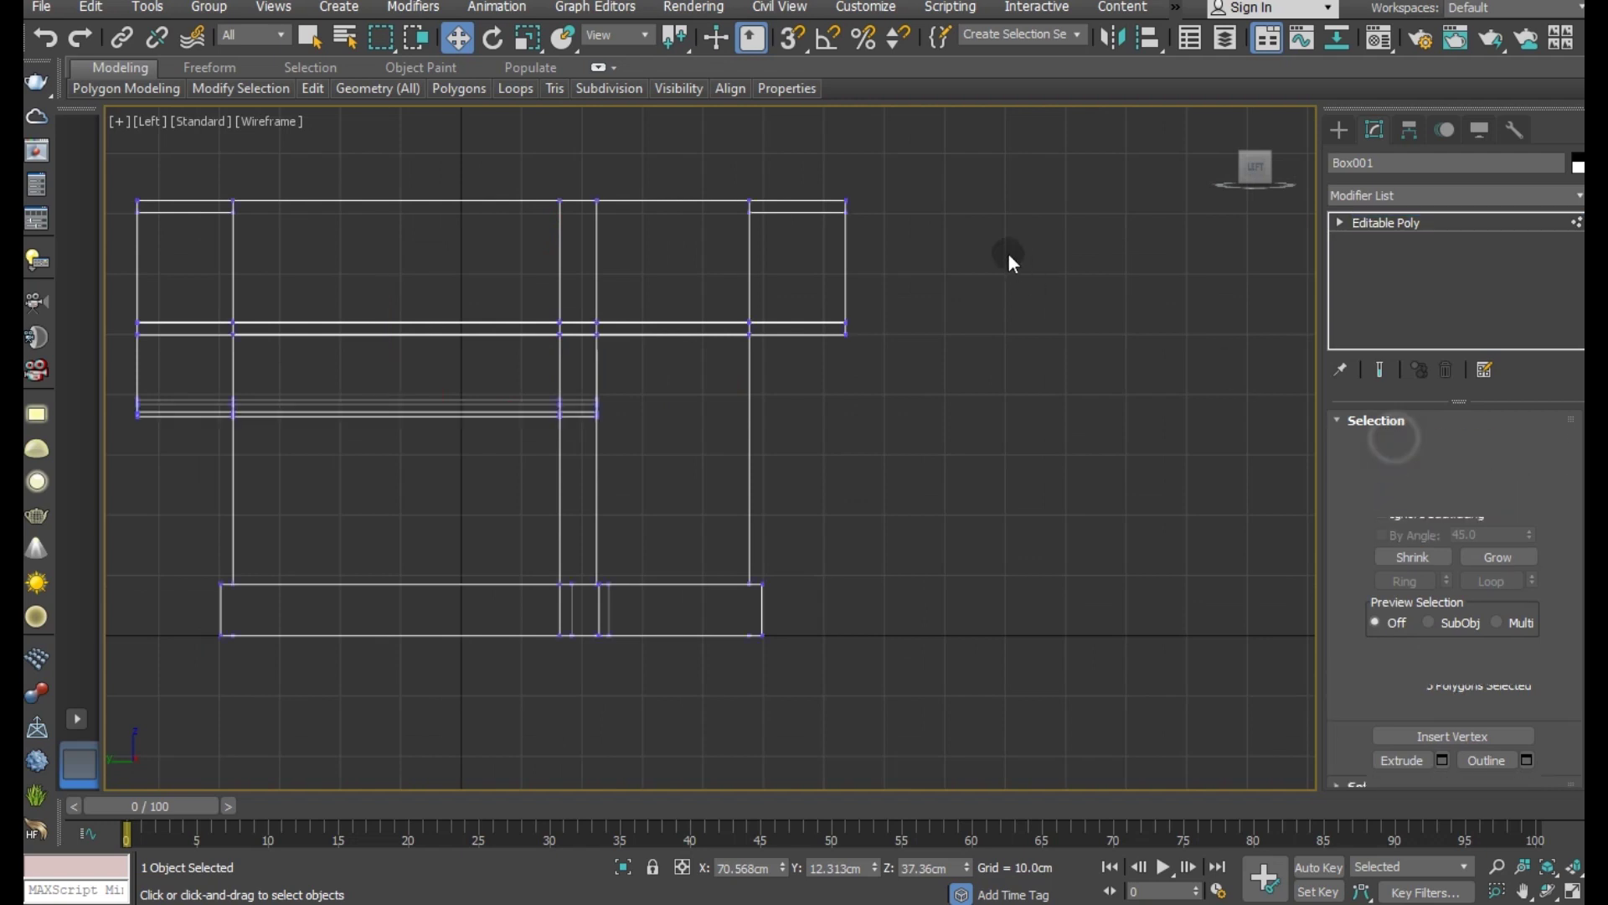
pyautogui.moveTo(962, 426); pyautogui.dragTo(955, 394)
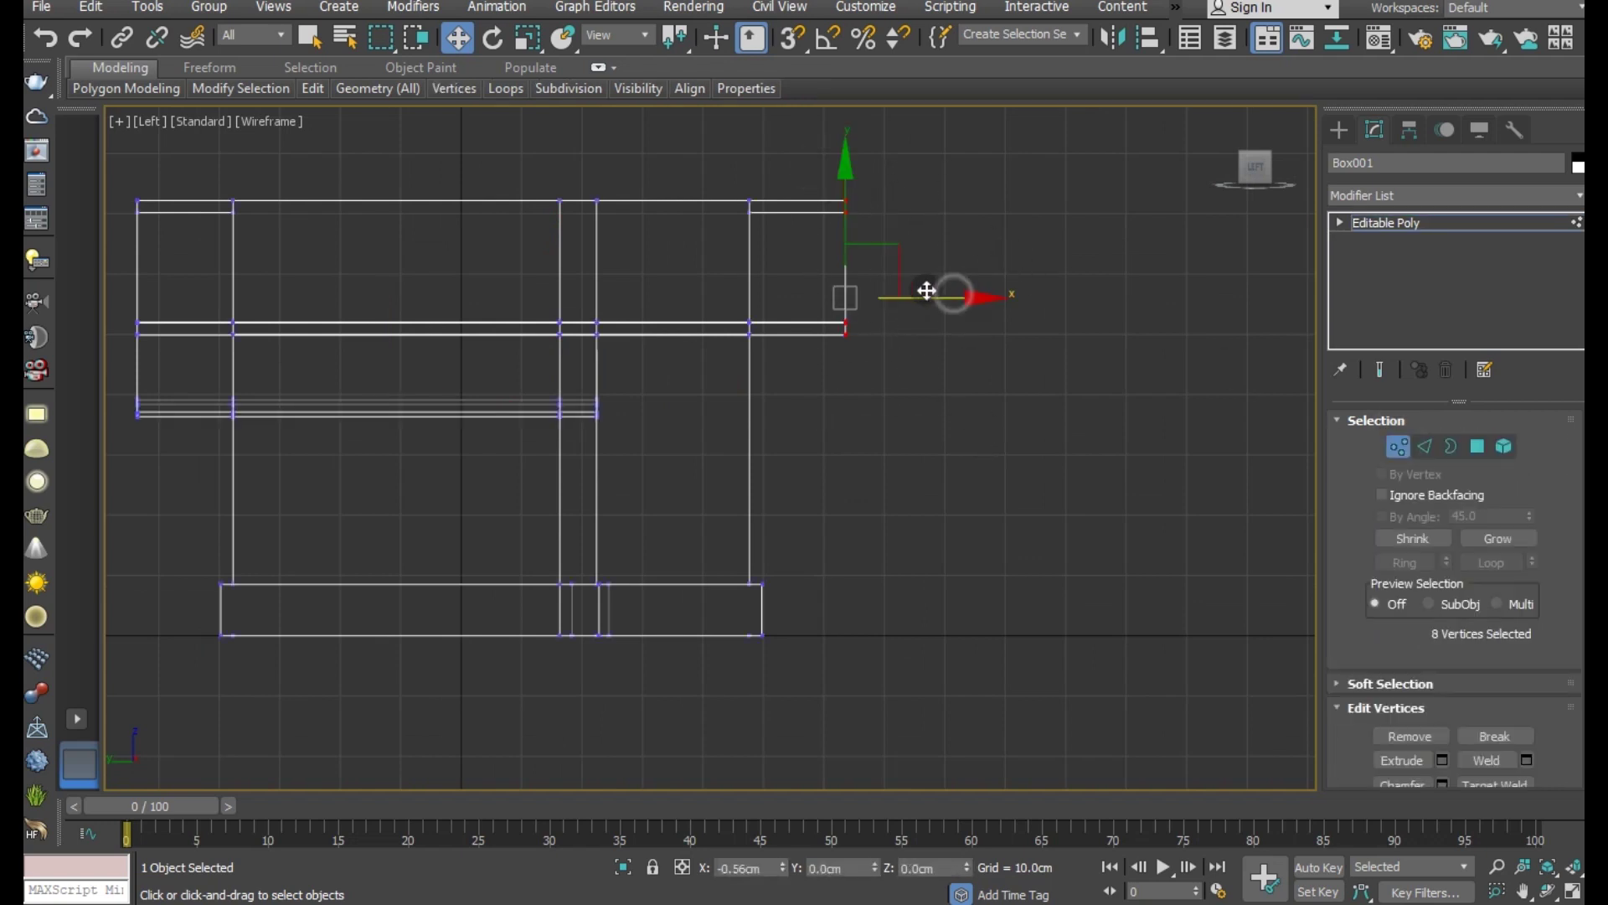
pyautogui.moveTo(951, 291); pyautogui.dragTo(905, 287)
pyautogui.press('p')
pyautogui.press('F3')
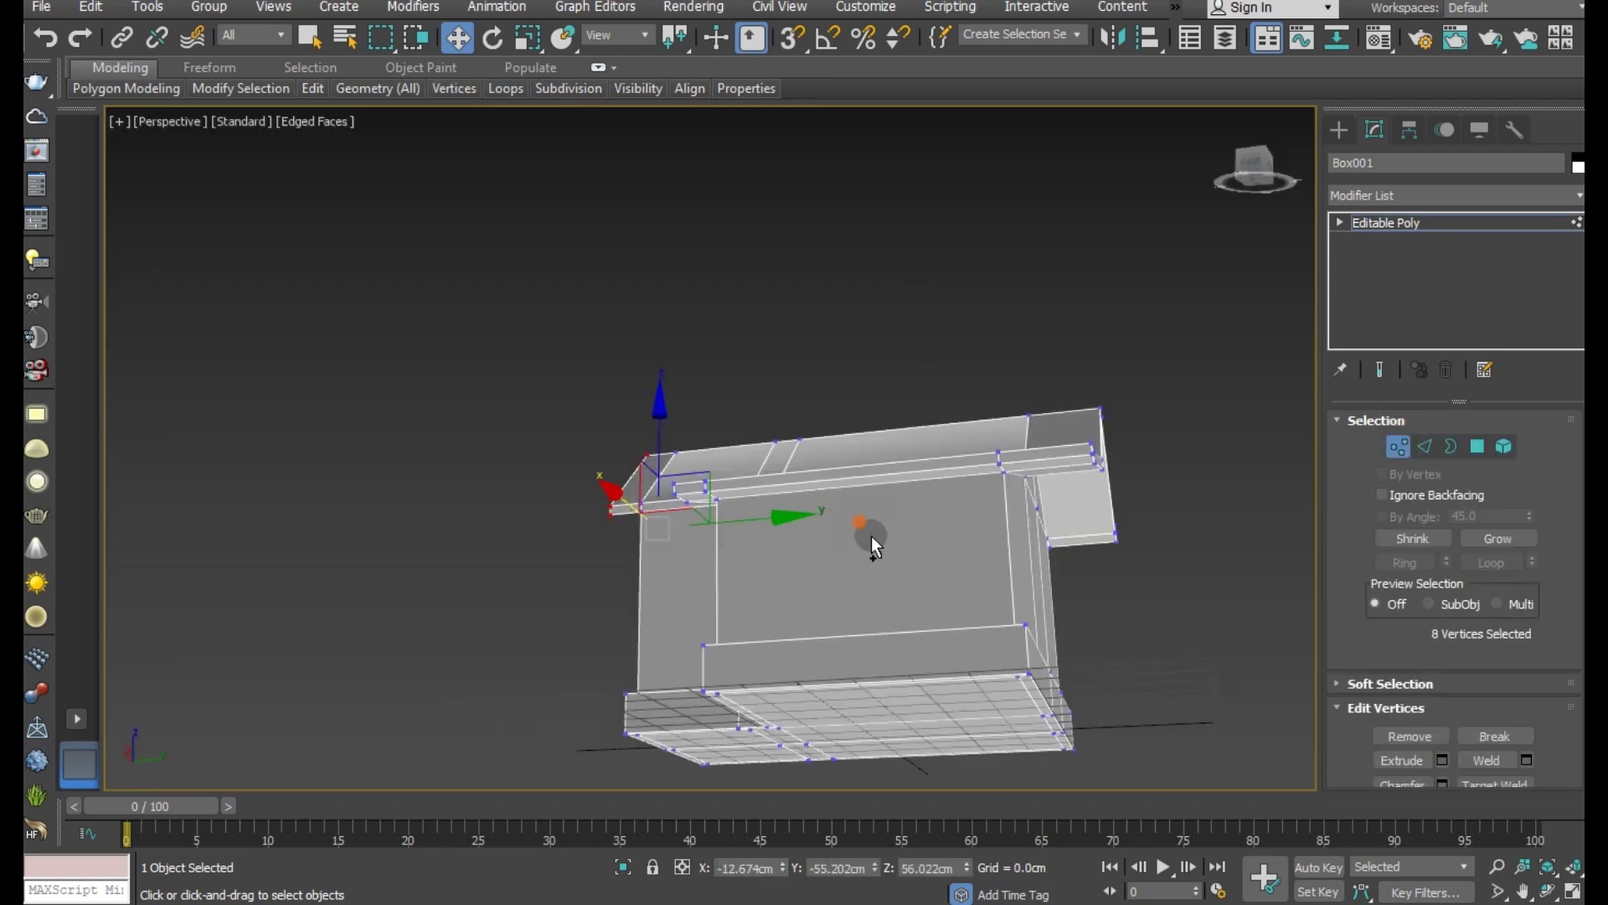
pyautogui.moveTo(872, 536)
pyautogui.keyDown('alt'); pyautogui.mouseDown(button='middle')
pyautogui.moveTo(982, 601)
pyautogui.moveTo(1067, 594)
pyautogui.moveTo(1024, 603)
pyautogui.mouseUp(button='middle'); pyautogui.keyUp('alt')
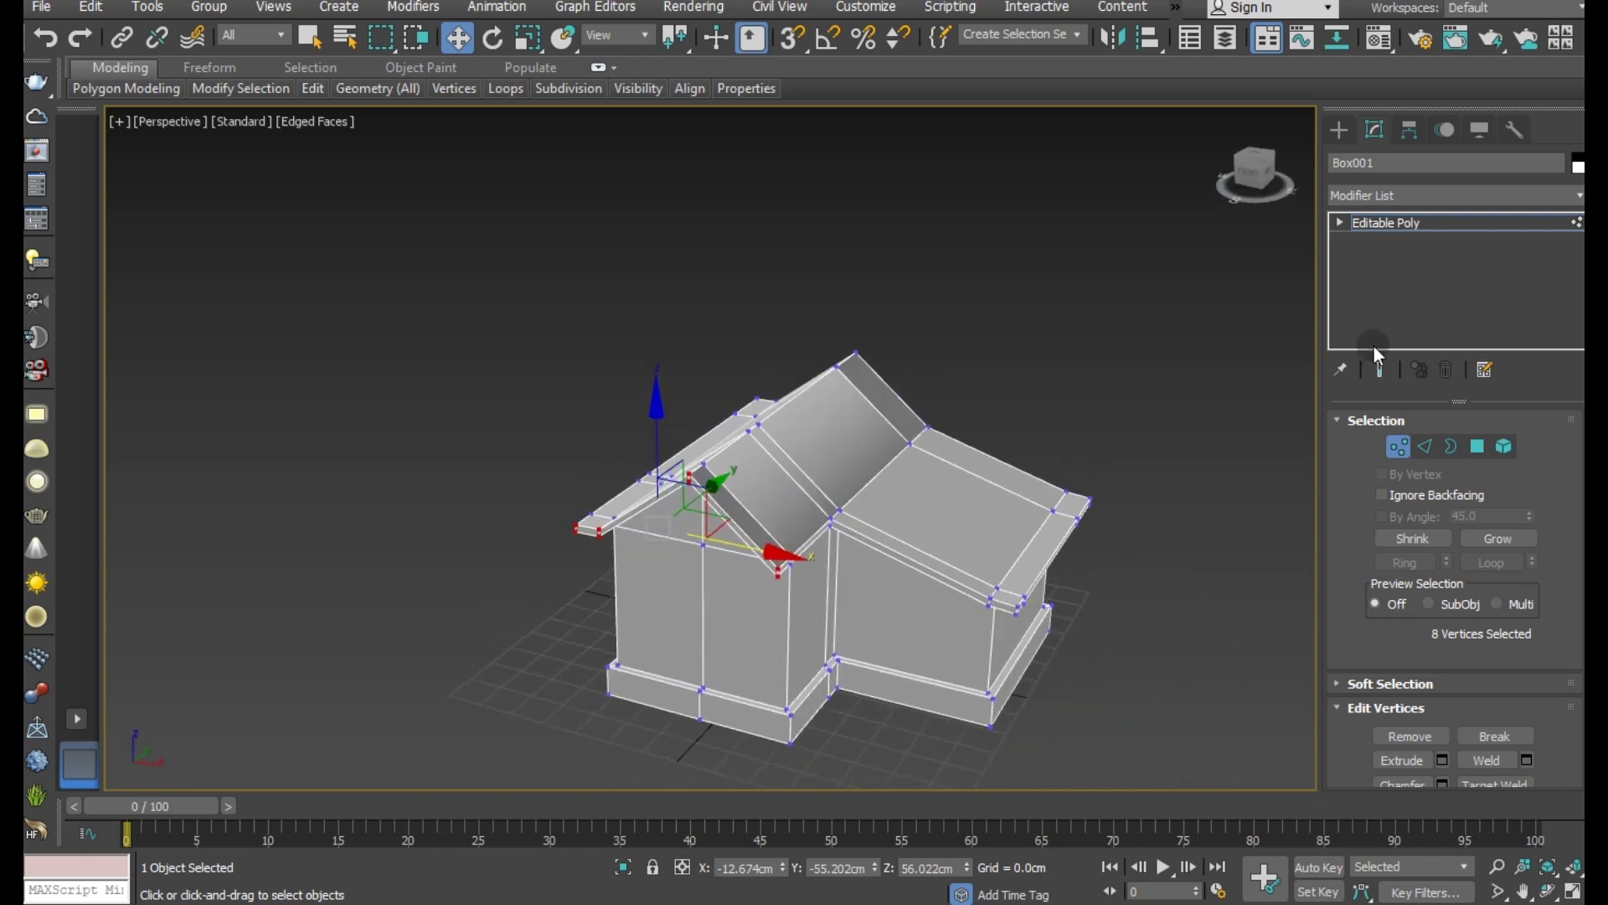
# Step: Return to whole-object level and switch viewport shading to DX Mode
pyautogui.click(1400, 223)
pyautogui.keyDown('alt'); pyautogui.moveTo(898, 598); pyautogui.dragTo(880, 591, button='middle'); pyautogui.keyUp('alt')
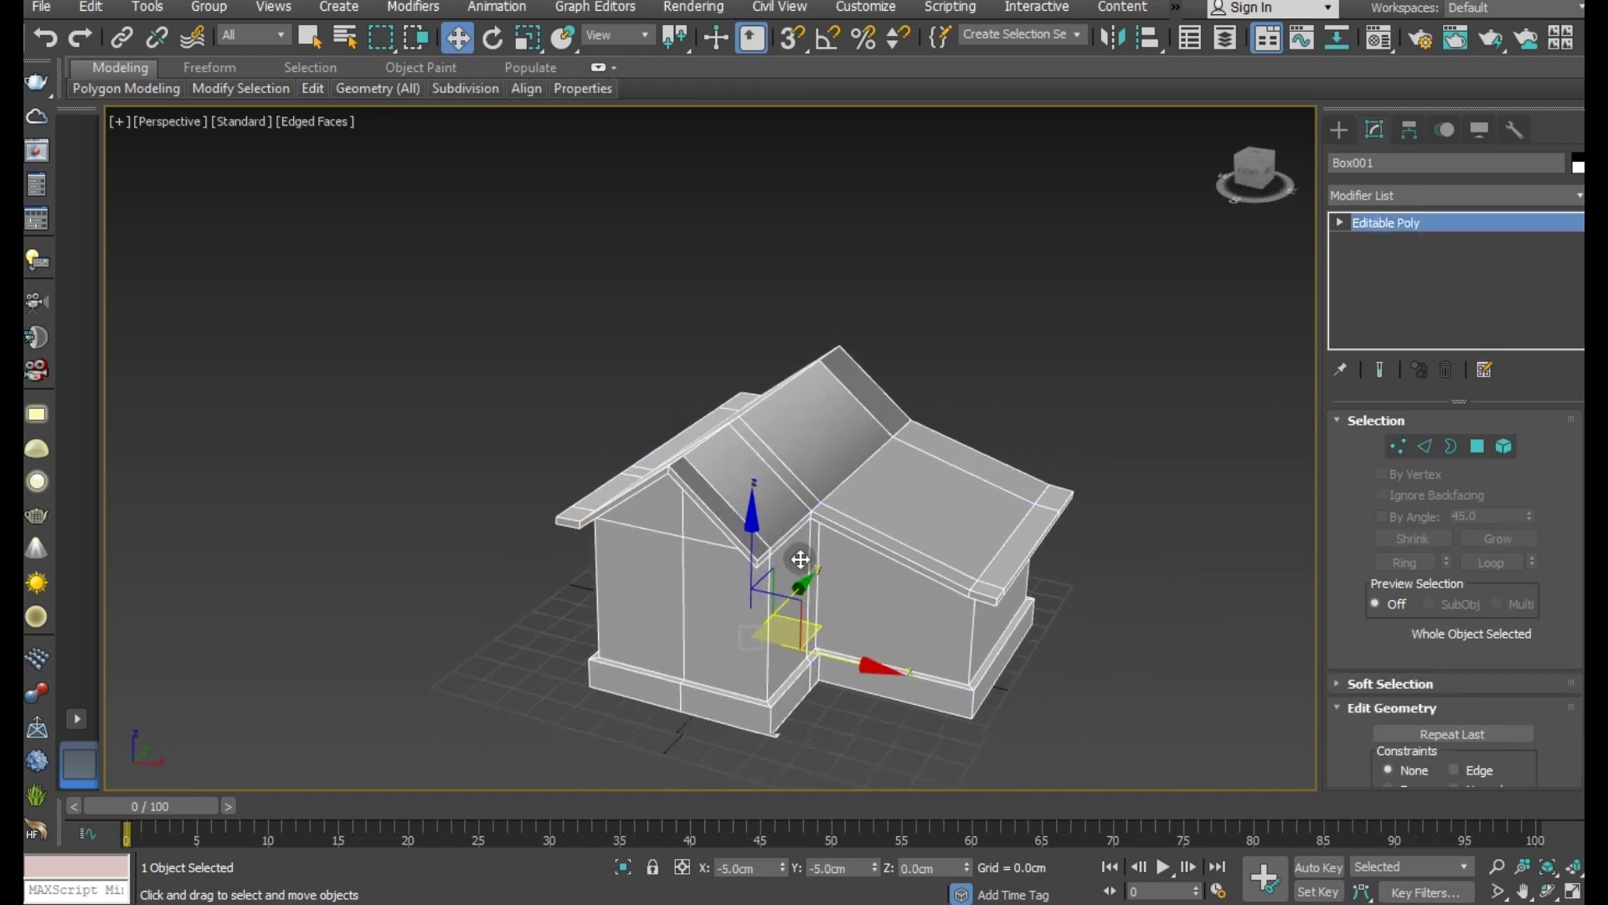
pyautogui.click(246, 117)
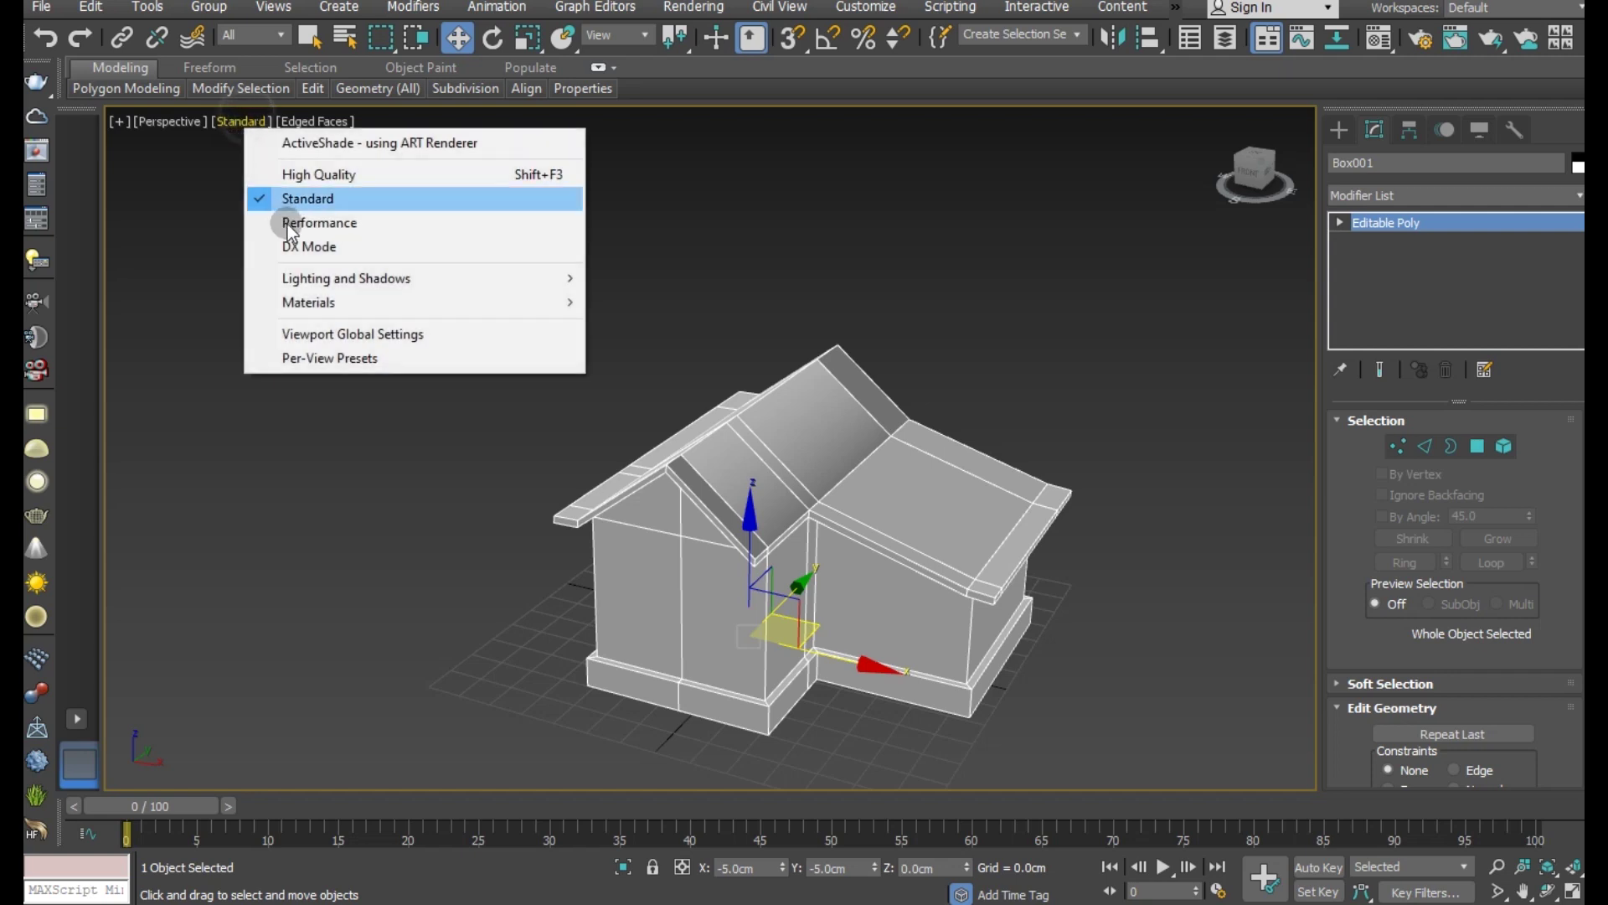
pyautogui.click(289, 245)
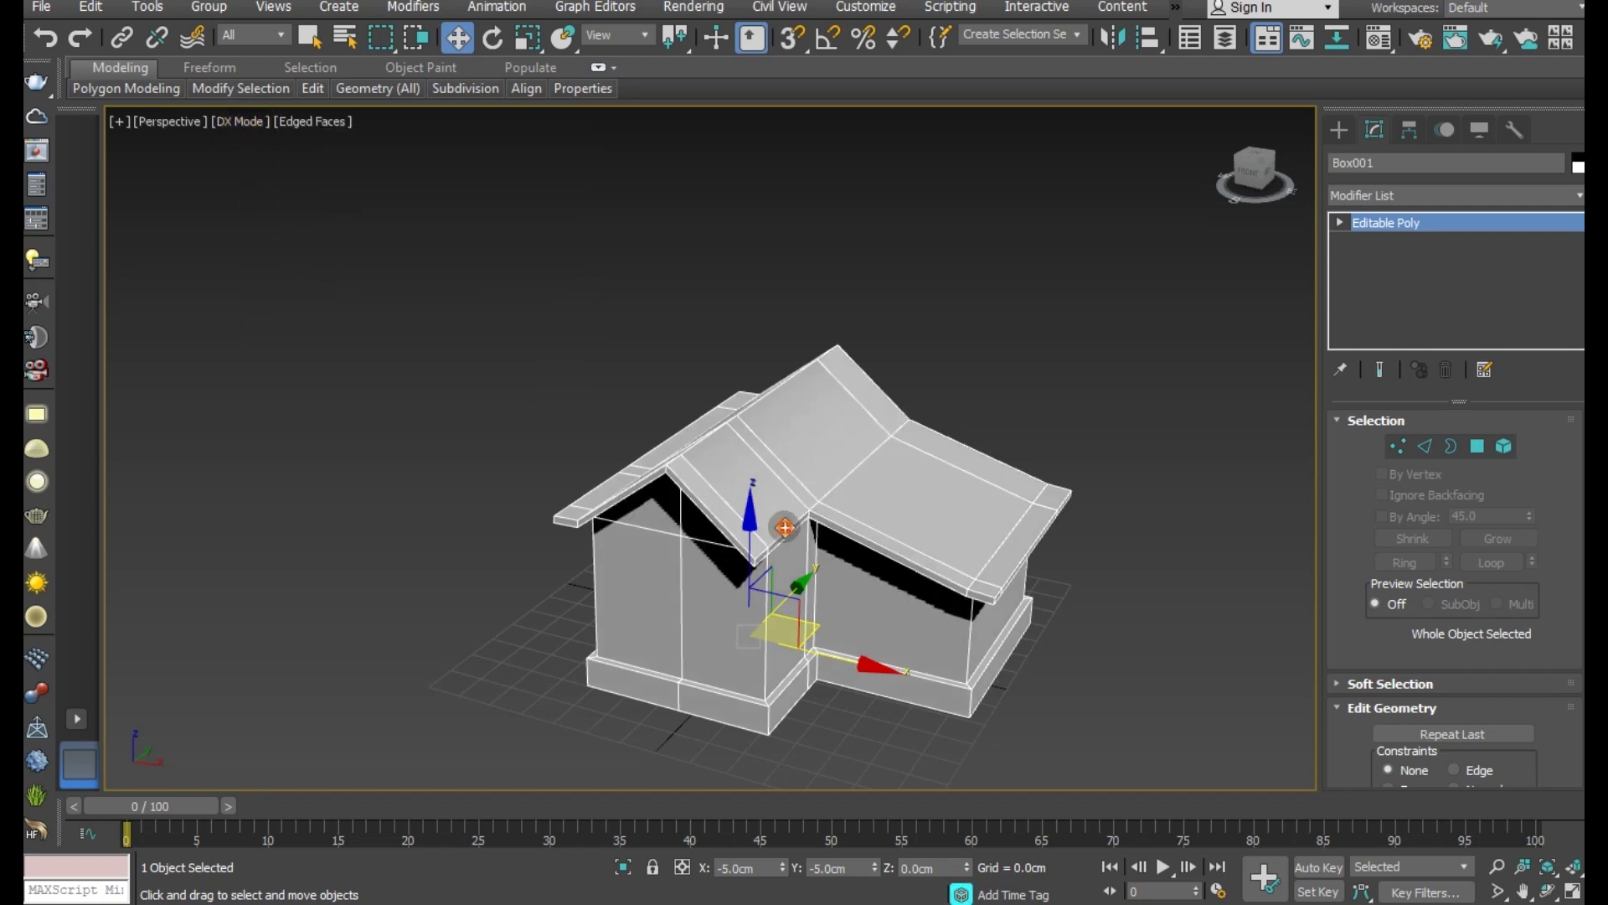
pyautogui.moveTo(785, 527)
pyautogui.keyDown('alt'); pyautogui.mouseDown(button='middle')
pyautogui.moveTo(503, 528)
pyautogui.moveTo(366, 470)
pyautogui.moveTo(370, 453)
pyautogui.moveTo(588, 490)
pyautogui.mouseUp(button='middle'); pyautogui.keyUp('alt')
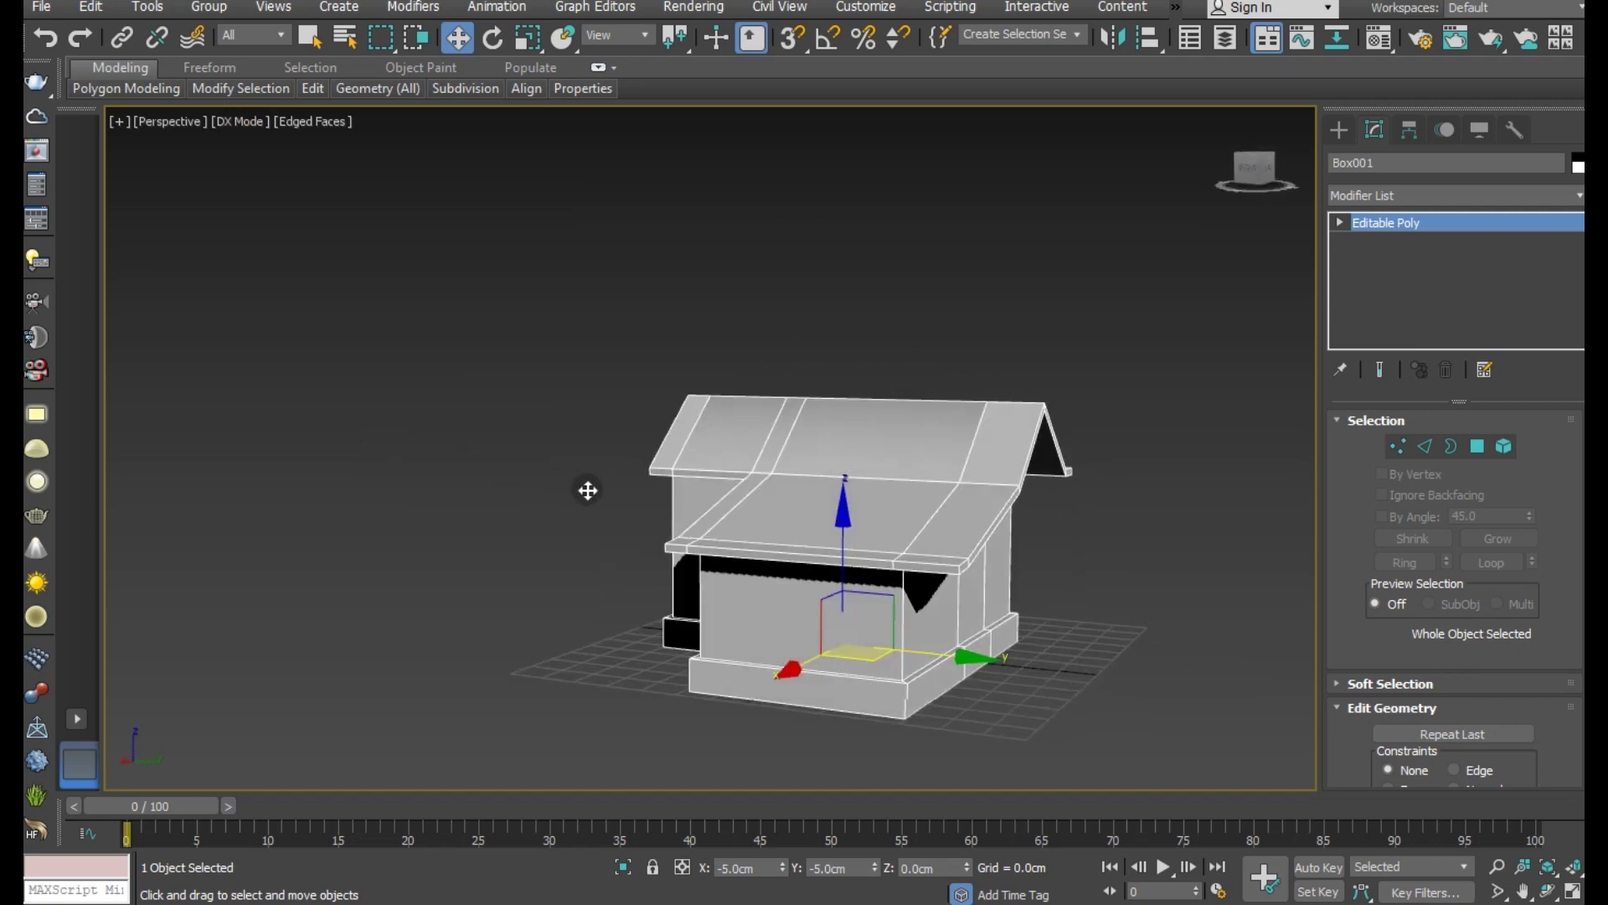
# Step: Nudge the selected roof-end vertices outward along Y
pyautogui.click(1394, 446)
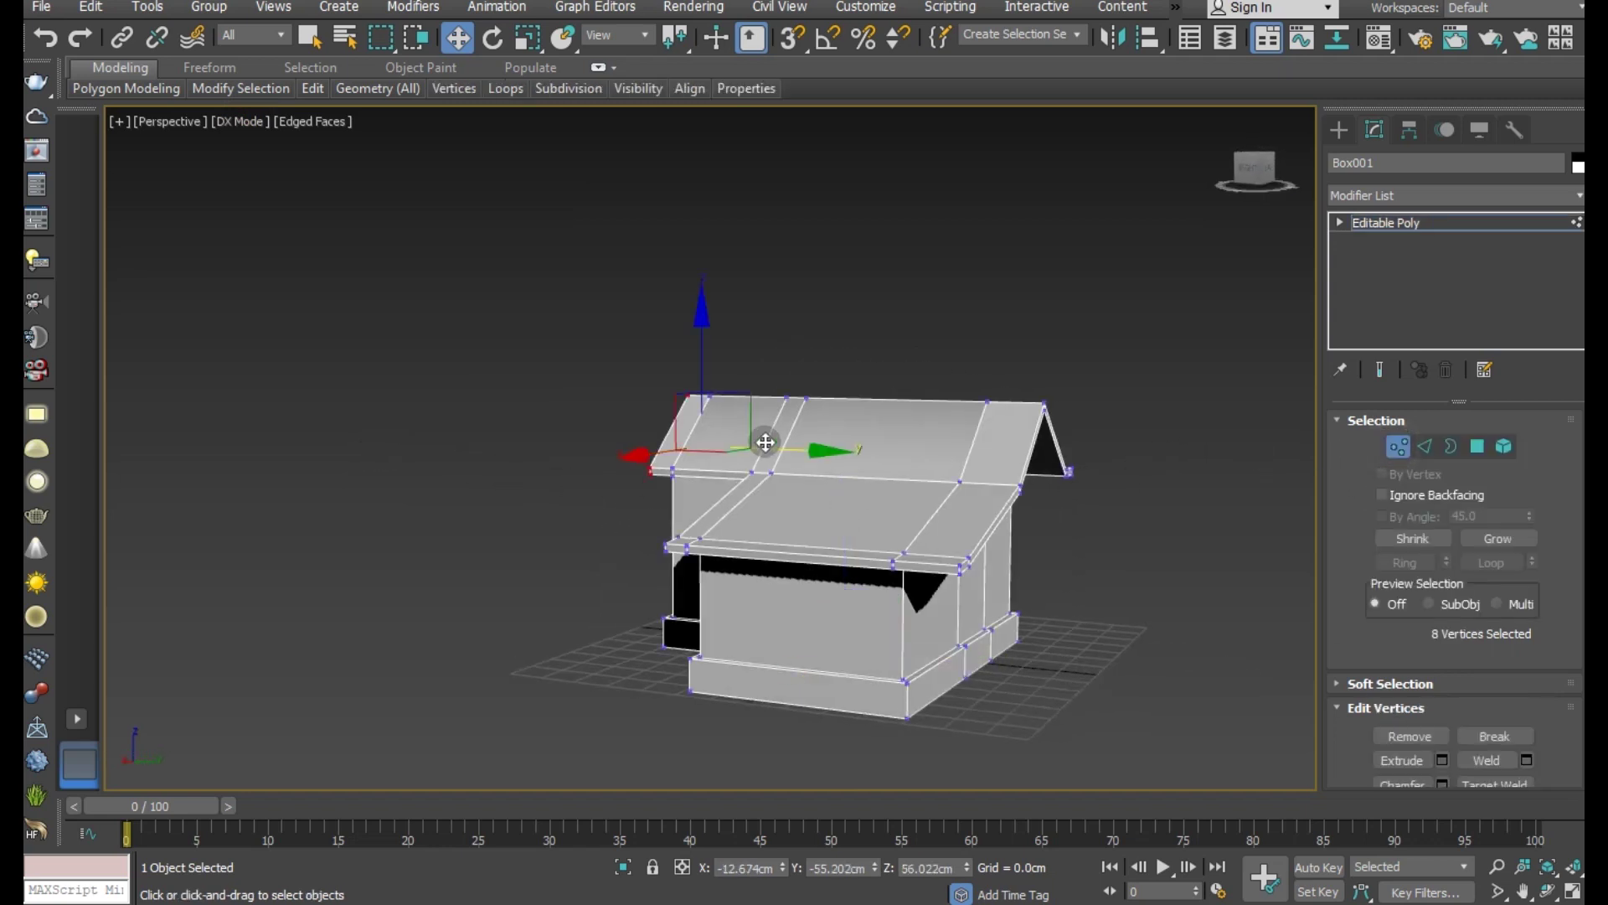
pyautogui.moveTo(806, 500)
pyautogui.keyDown('alt'); pyautogui.mouseDown(button='middle')
pyautogui.moveTo(864, 519)
pyautogui.moveTo(822, 455)
pyautogui.mouseUp(button='middle'); pyautogui.keyUp('alt')
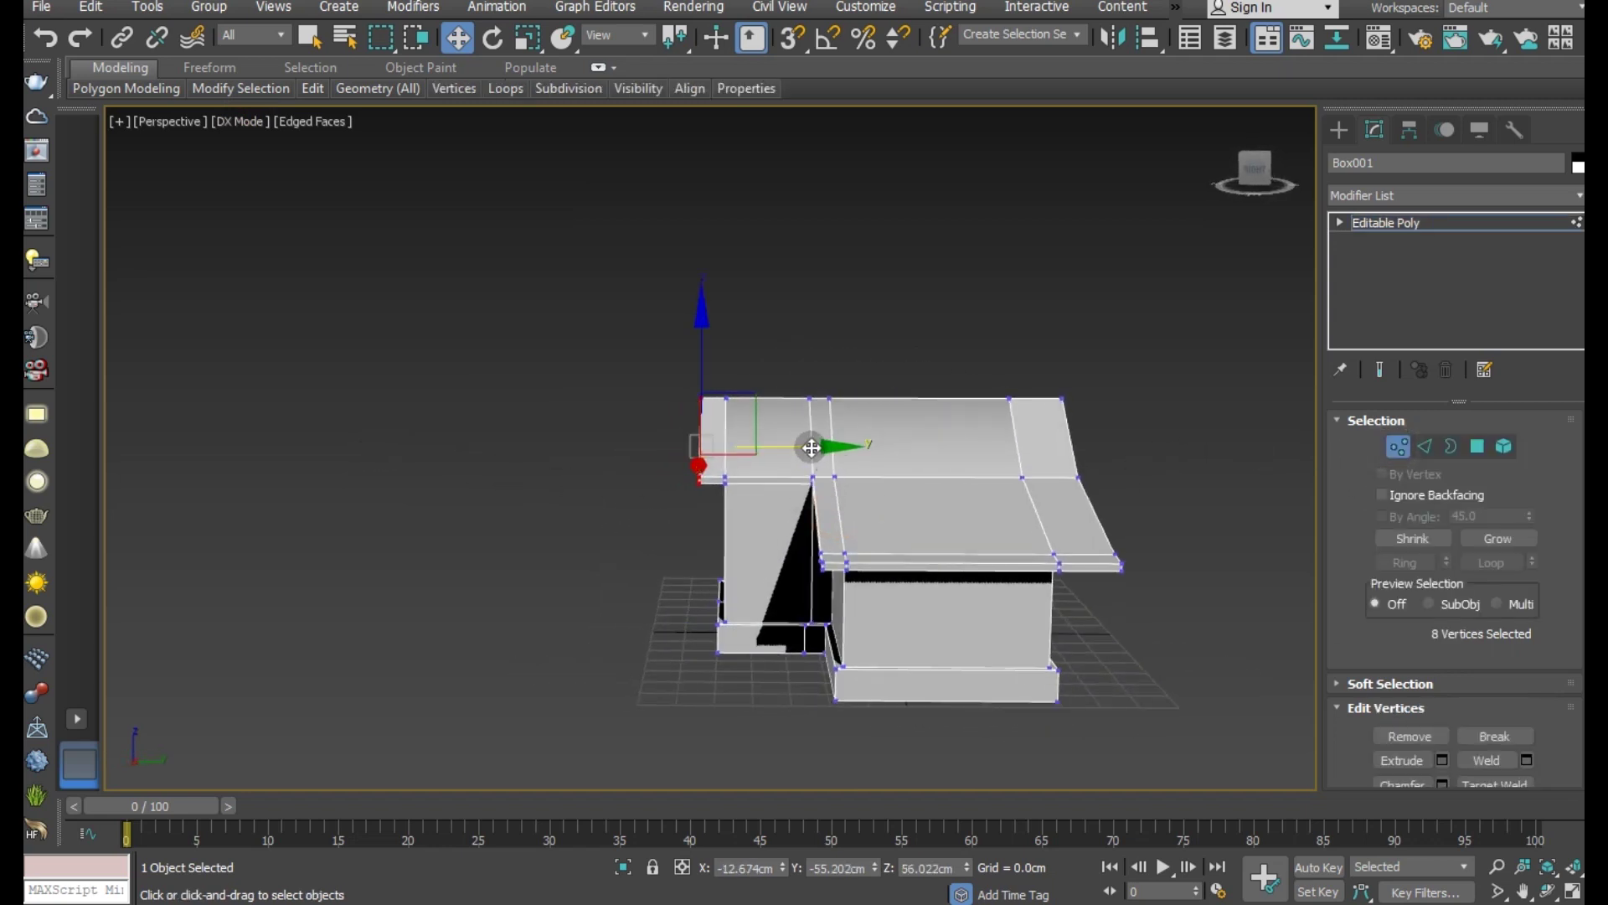
pyautogui.moveTo(811, 448); pyautogui.dragTo(821, 448)
pyautogui.moveTo(843, 506)
pyautogui.keyDown('alt'); pyautogui.mouseDown(button='middle')
pyautogui.moveTo(995, 540)
pyautogui.moveTo(801, 505)
pyautogui.moveTo(821, 499)
pyautogui.mouseUp(button='middle'); pyautogui.keyUp('alt')
# Step: In the Left view, move both roof-end vertex columns outward along X, then deselect the house
pyautogui.press('l')
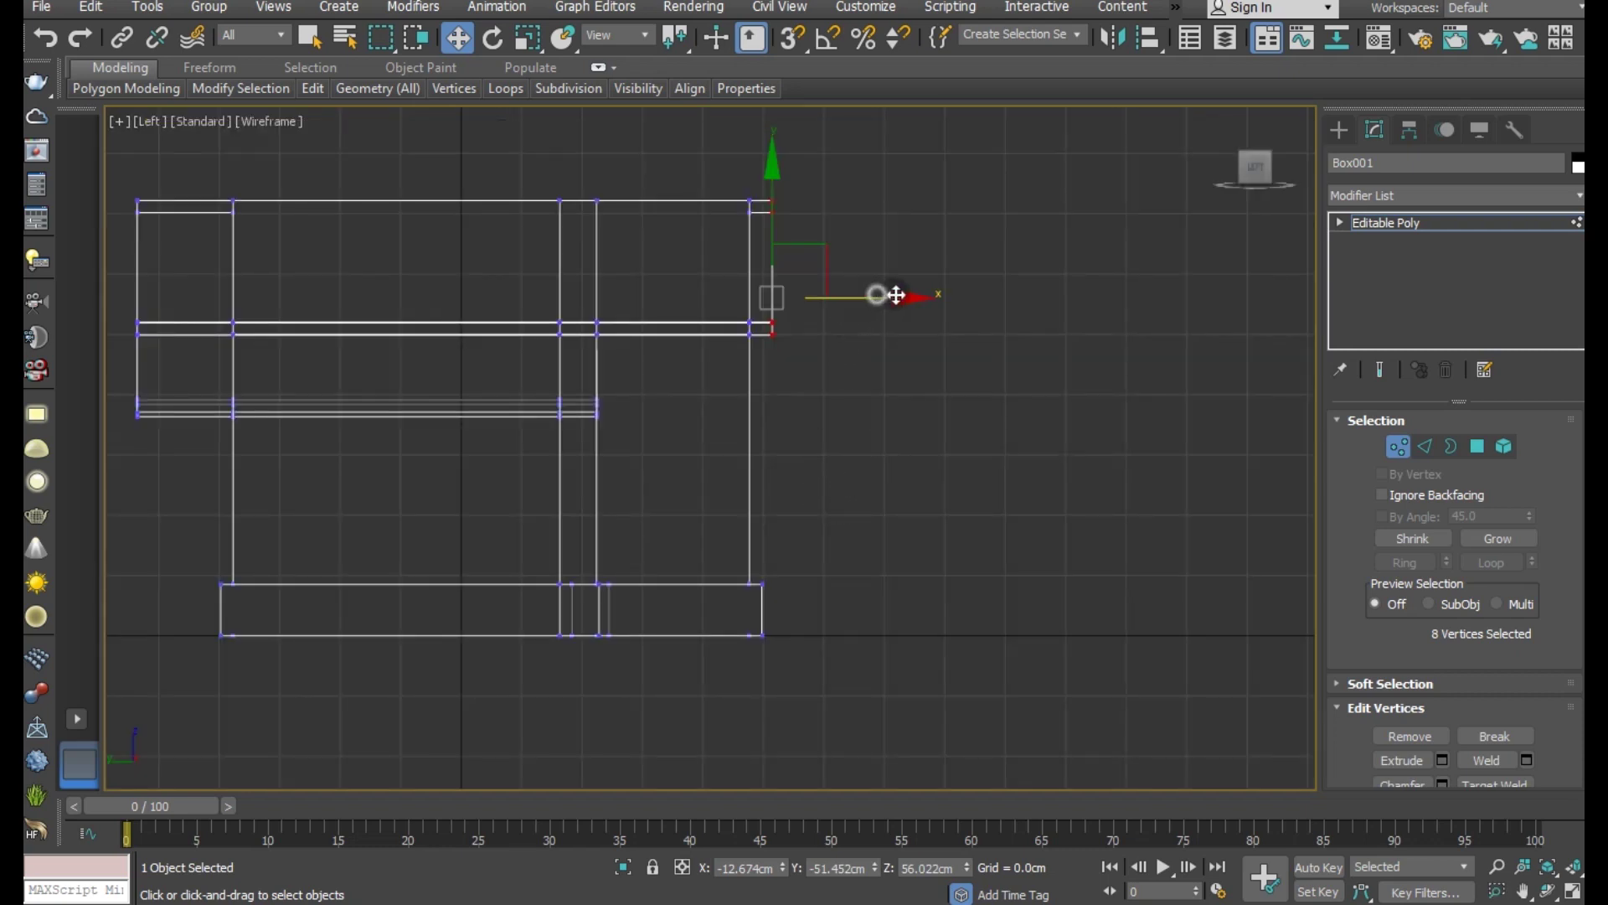
pyautogui.moveTo(896, 295); pyautogui.dragTo(952, 294)
pyautogui.moveTo(571, 459); pyautogui.dragTo(655, 447, button='middle')
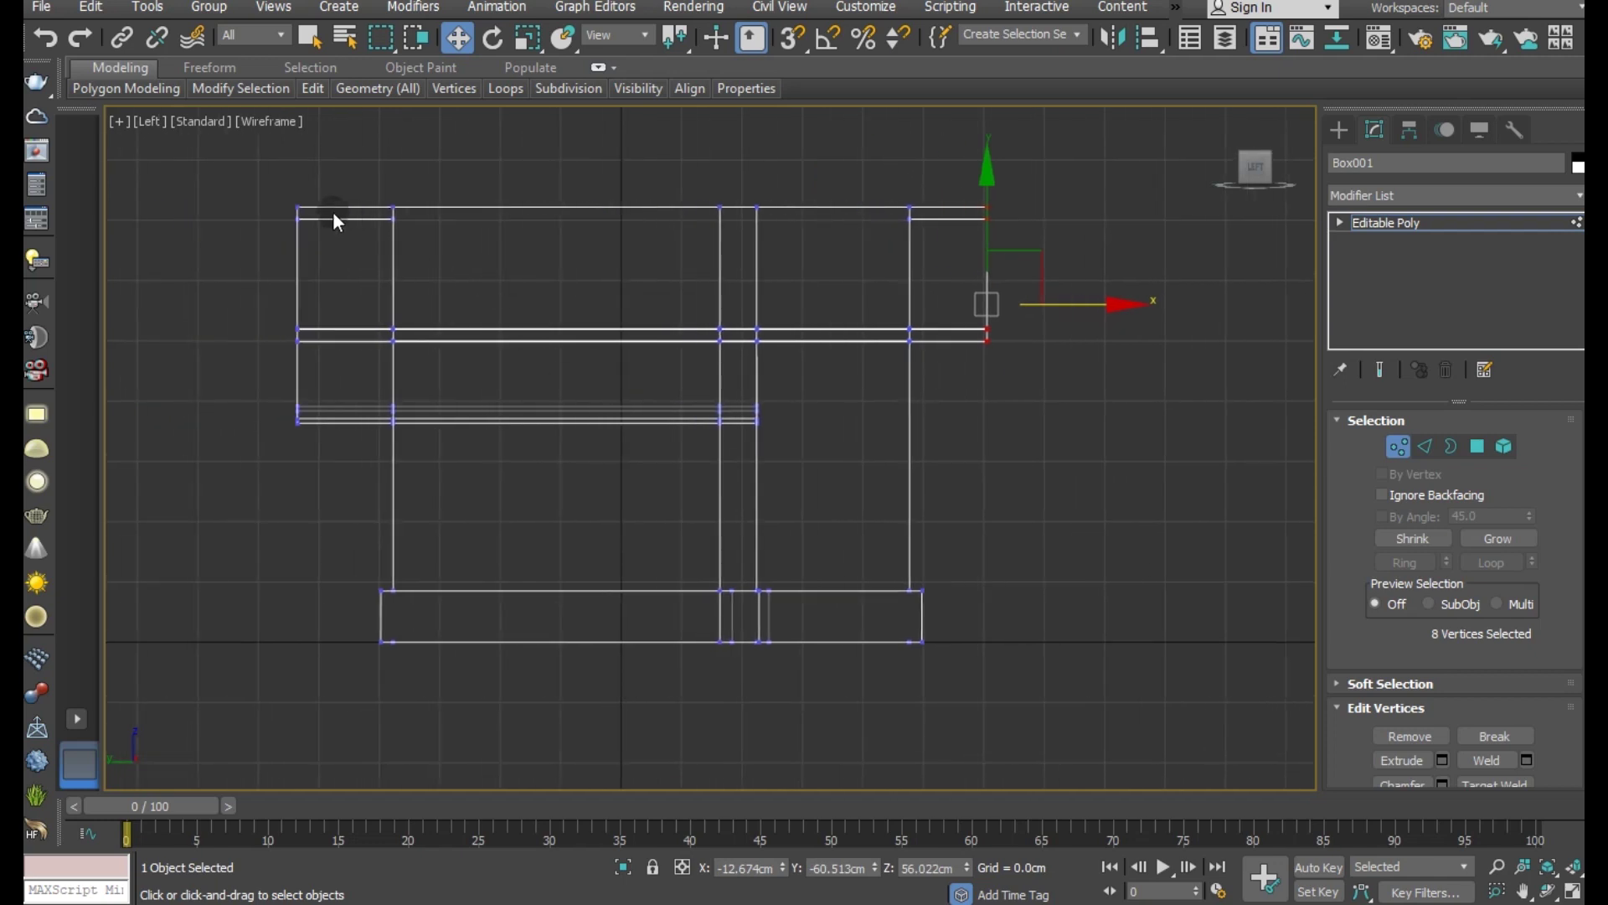
pyautogui.moveTo(265, 183); pyautogui.dragTo(330, 540)
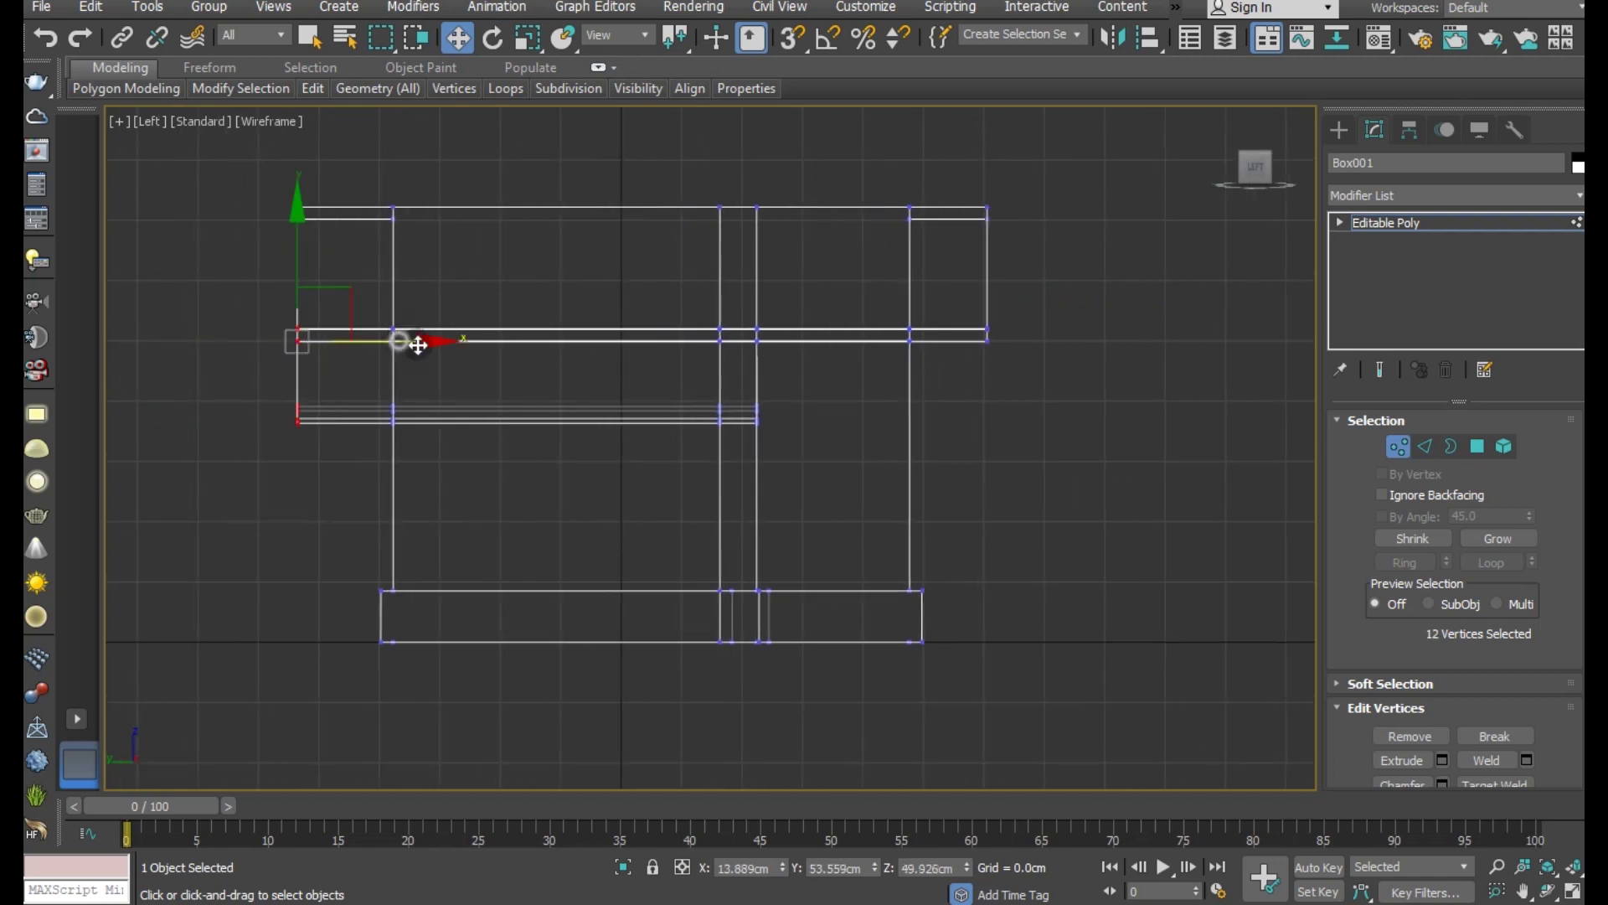
pyautogui.moveTo(418, 346); pyautogui.dragTo(470, 344)
pyautogui.press('p')
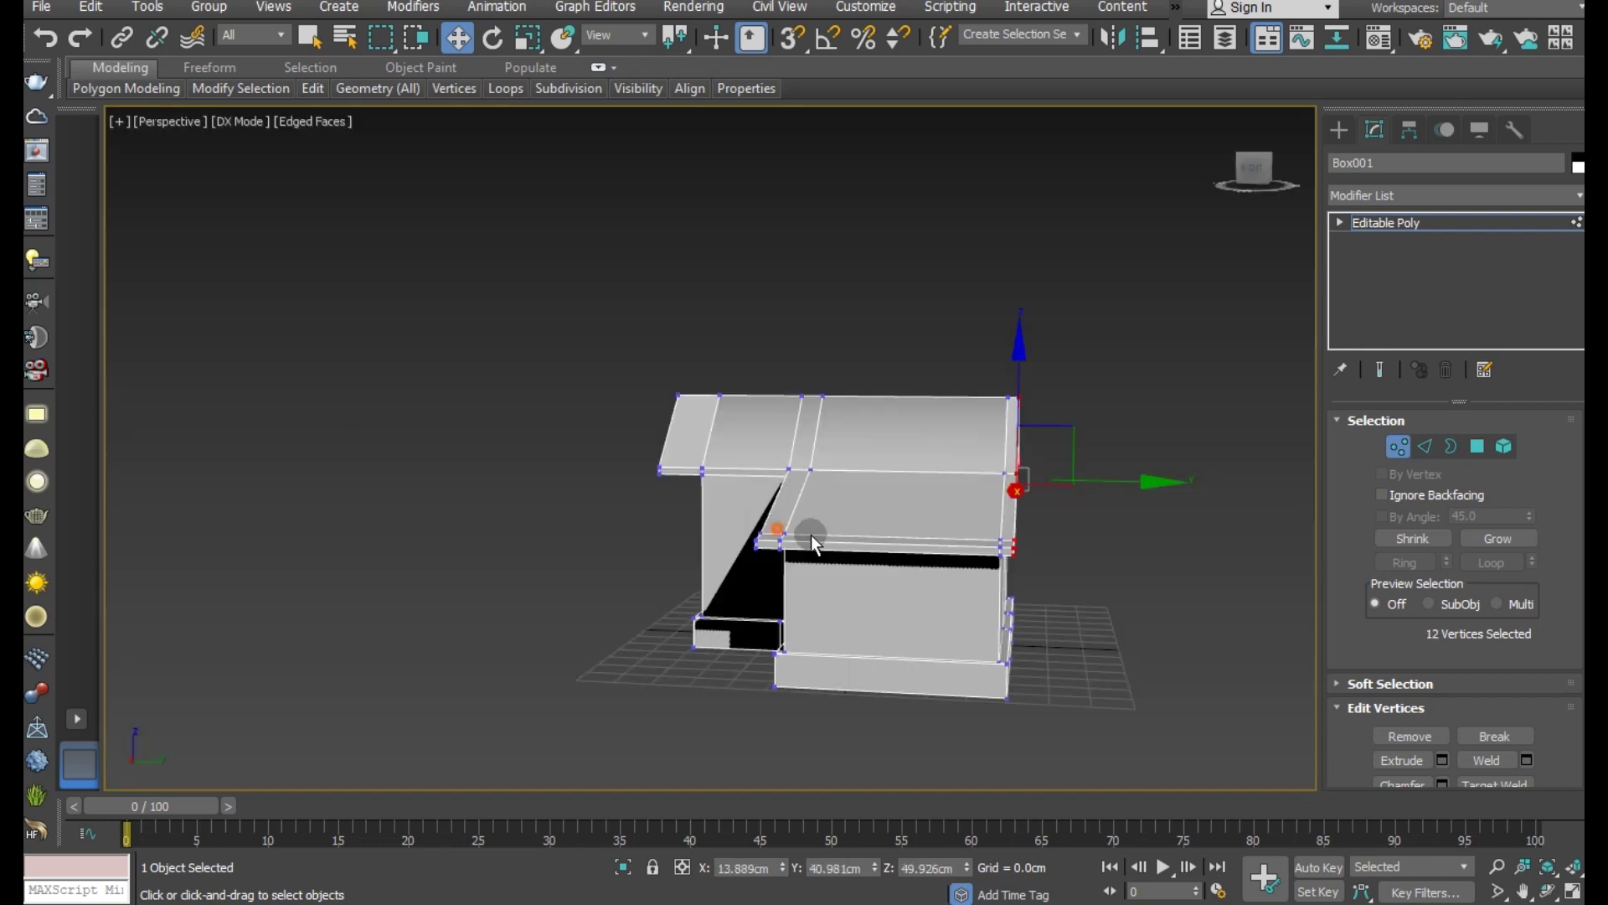
pyautogui.moveTo(811, 534)
pyautogui.keyDown('alt'); pyautogui.mouseDown(button='middle')
pyautogui.moveTo(885, 608)
pyautogui.moveTo(815, 524)
pyautogui.mouseUp(button='middle'); pyautogui.keyUp('alt')
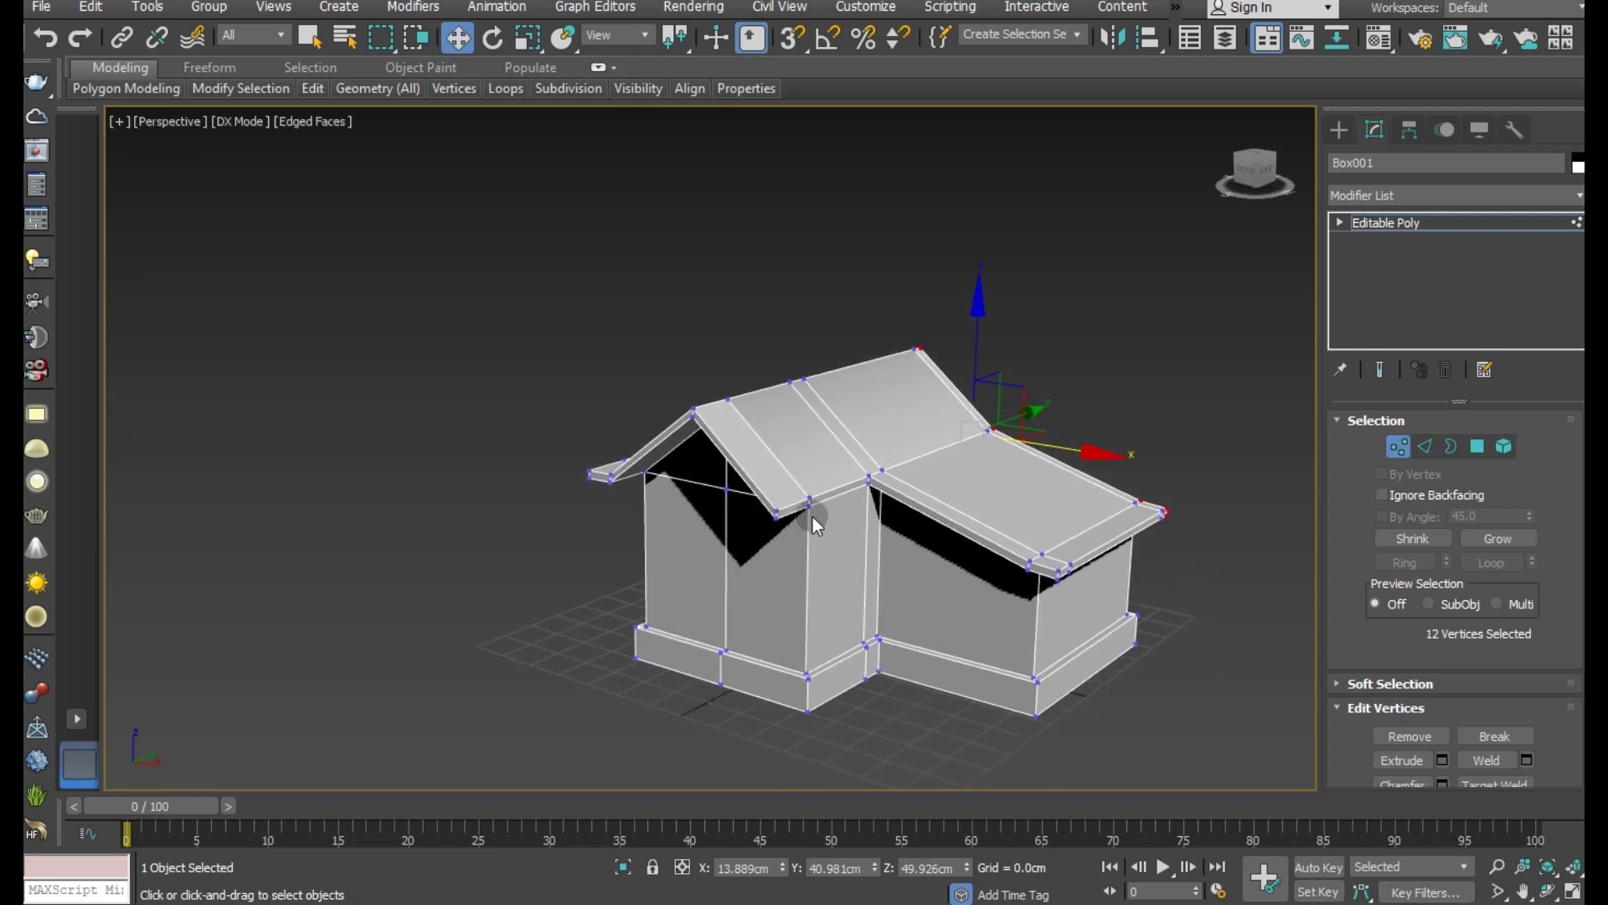
pyautogui.scroll(3, 868, 506)
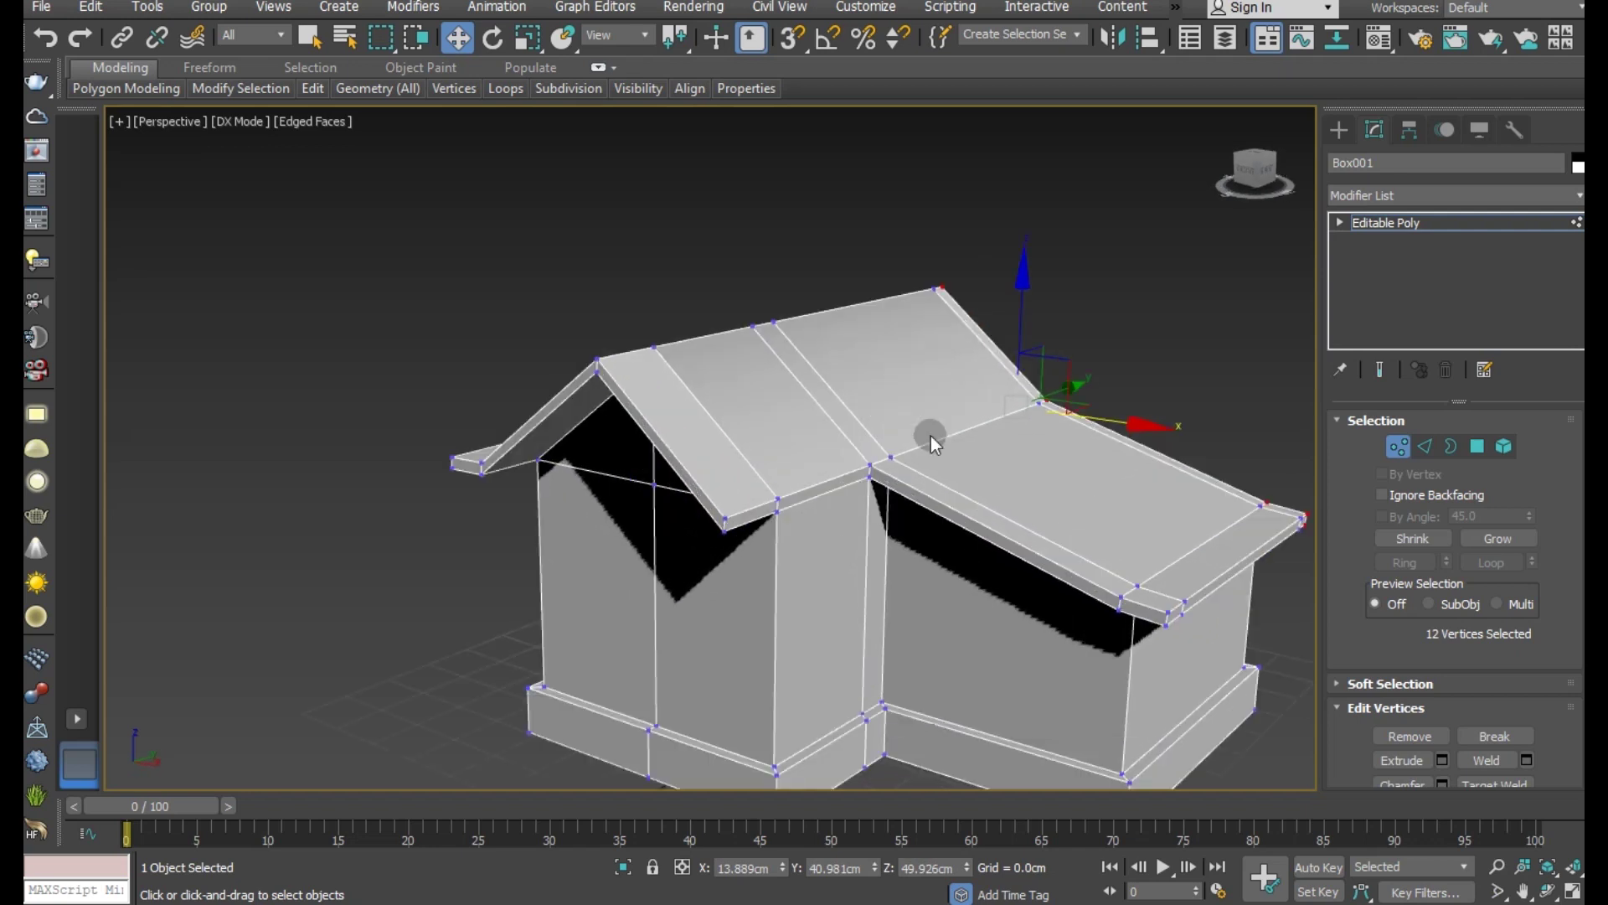
pyautogui.click(1112, 273)
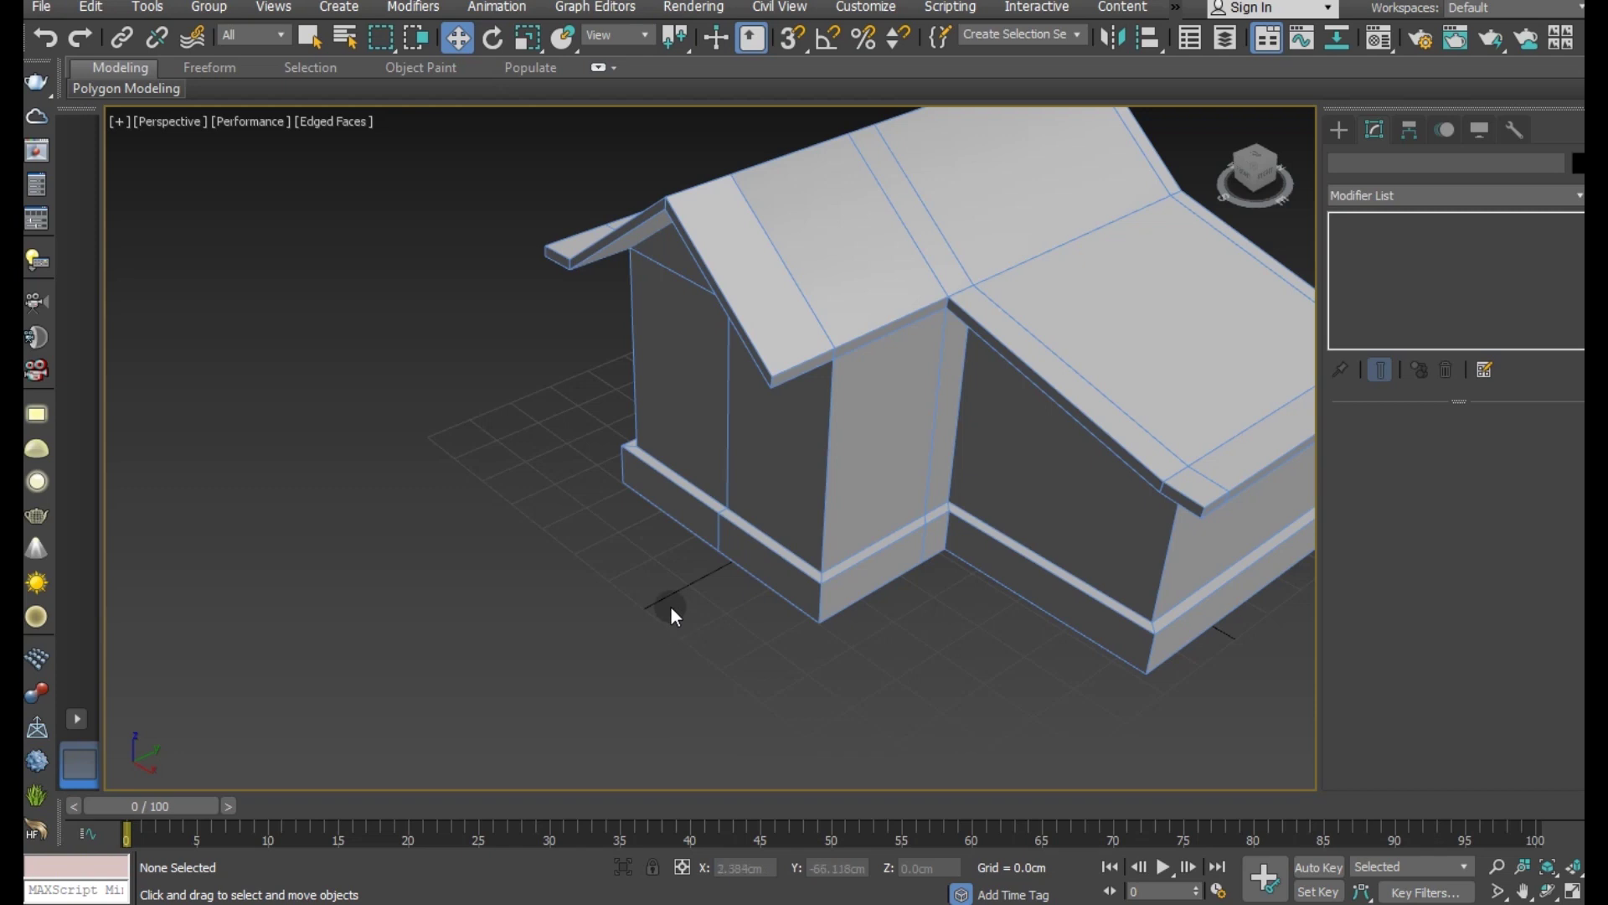
pyautogui.keyDown('alt'); pyautogui.moveTo(721, 622); pyautogui.dragTo(788, 662, button='middle'); pyautogui.keyUp('alt')
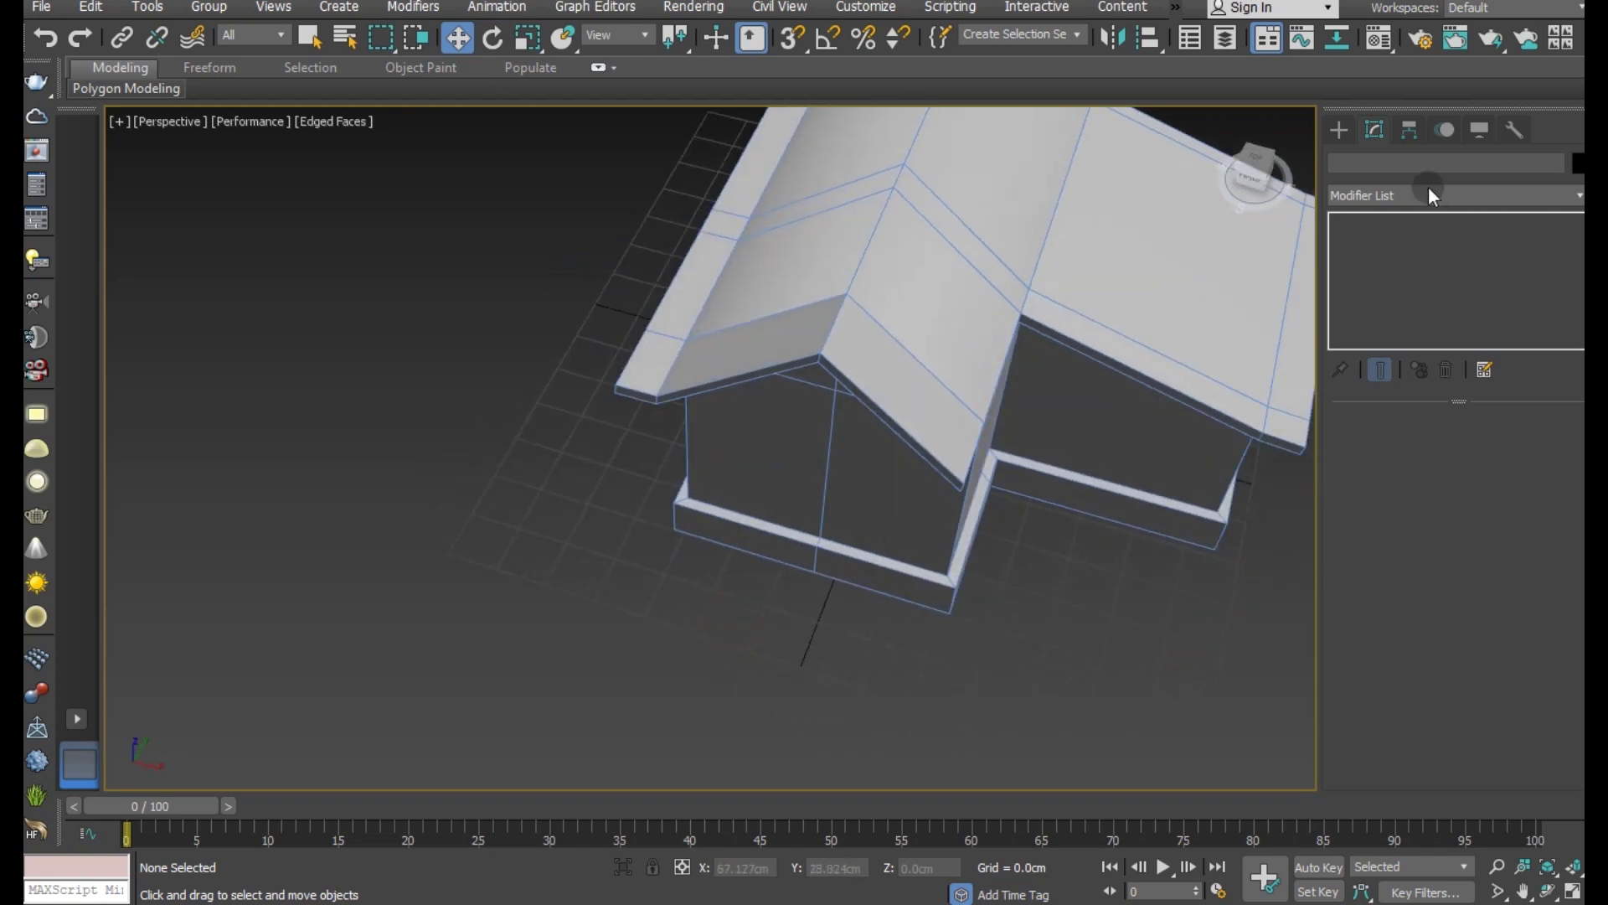
# Step: Create a flat 27.722 × 6.214 × 3.744 cm box beside the plinth and position it along Y
pyautogui.click(1341, 135)
pyautogui.click(1409, 260)
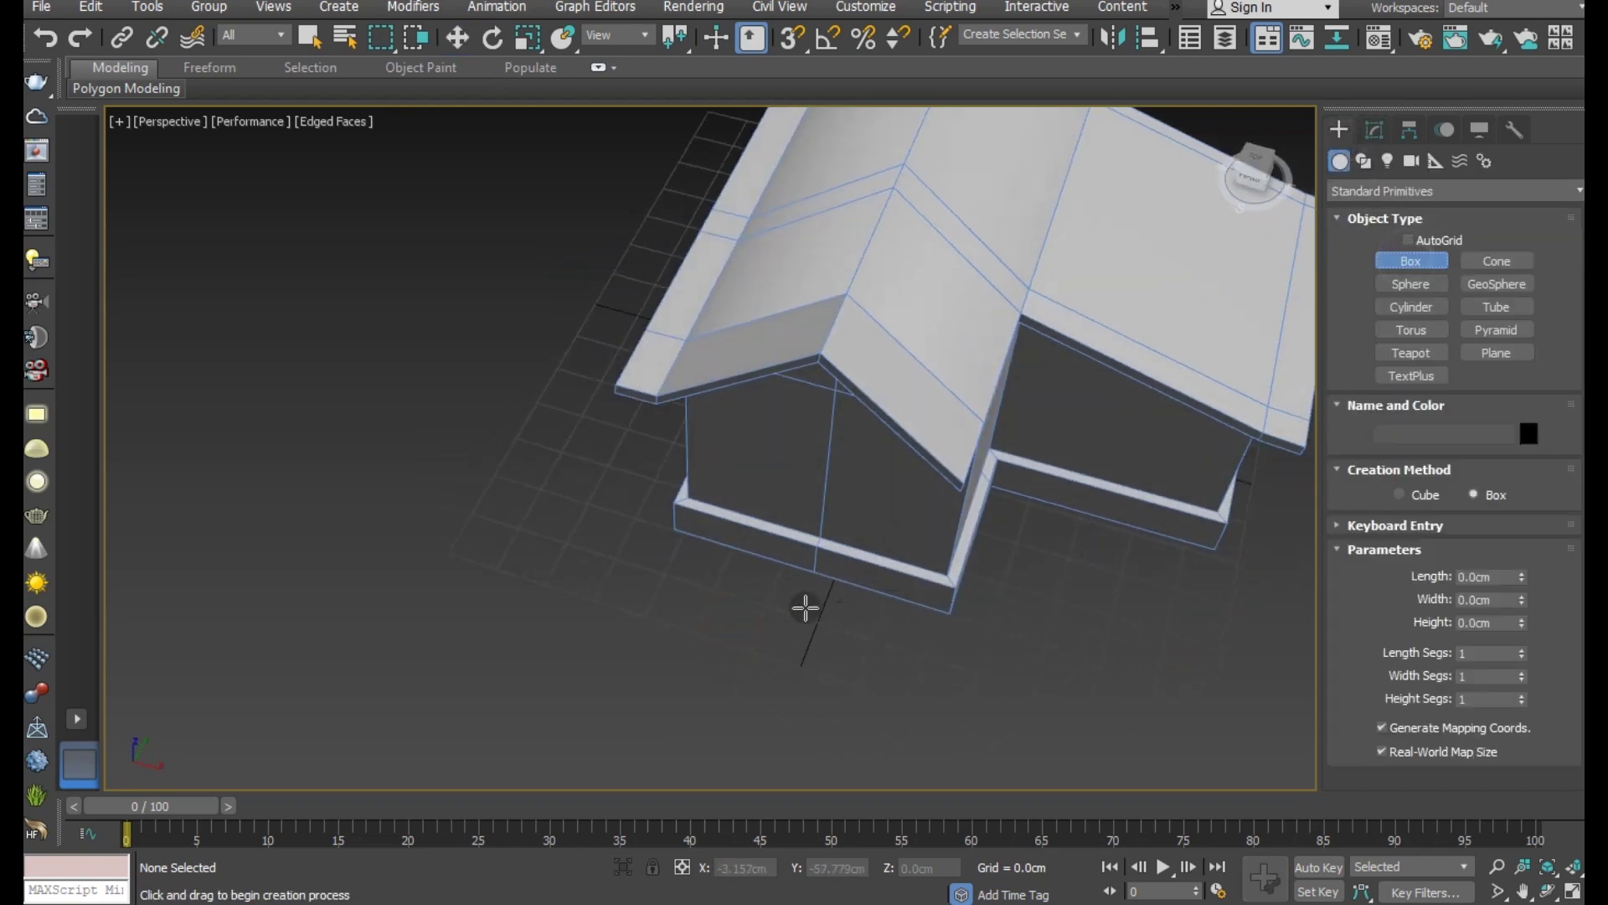
pyautogui.scroll(5, 734, 512)
pyautogui.moveTo(654, 448); pyautogui.dragTo(1078, 666)
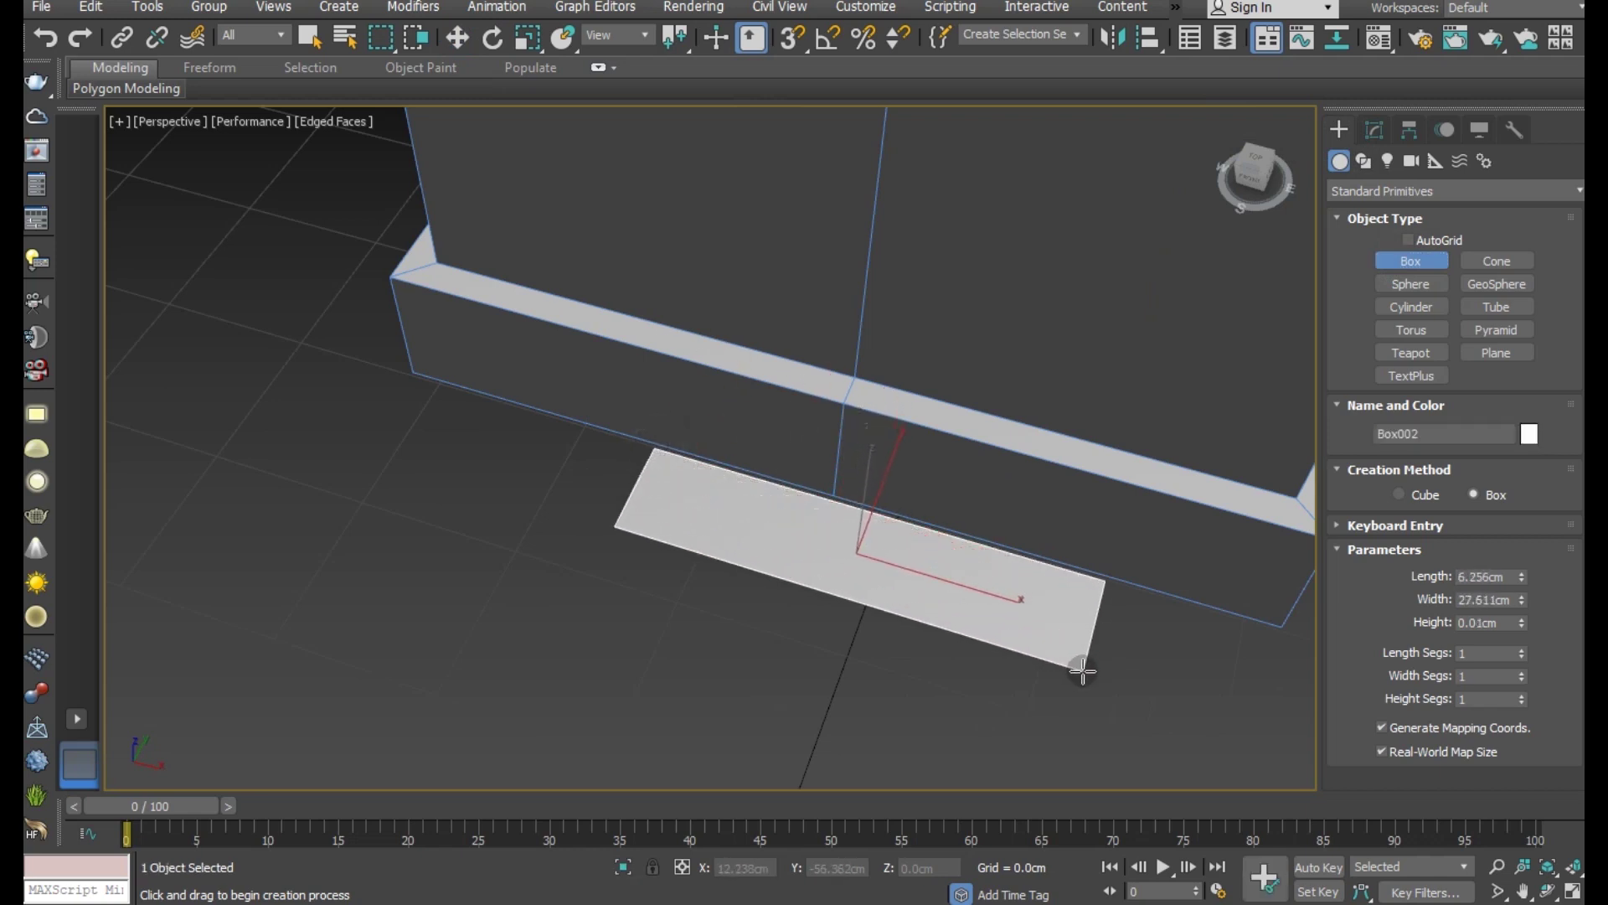
pyautogui.click(1064, 609)
pyautogui.press('w')
pyautogui.moveTo(820, 600)
pyautogui.keyDown('alt'); pyautogui.mouseDown(button='middle')
pyautogui.moveTo(707, 536)
pyautogui.moveTo(895, 543)
pyautogui.mouseUp(button='middle'); pyautogui.keyUp('alt')
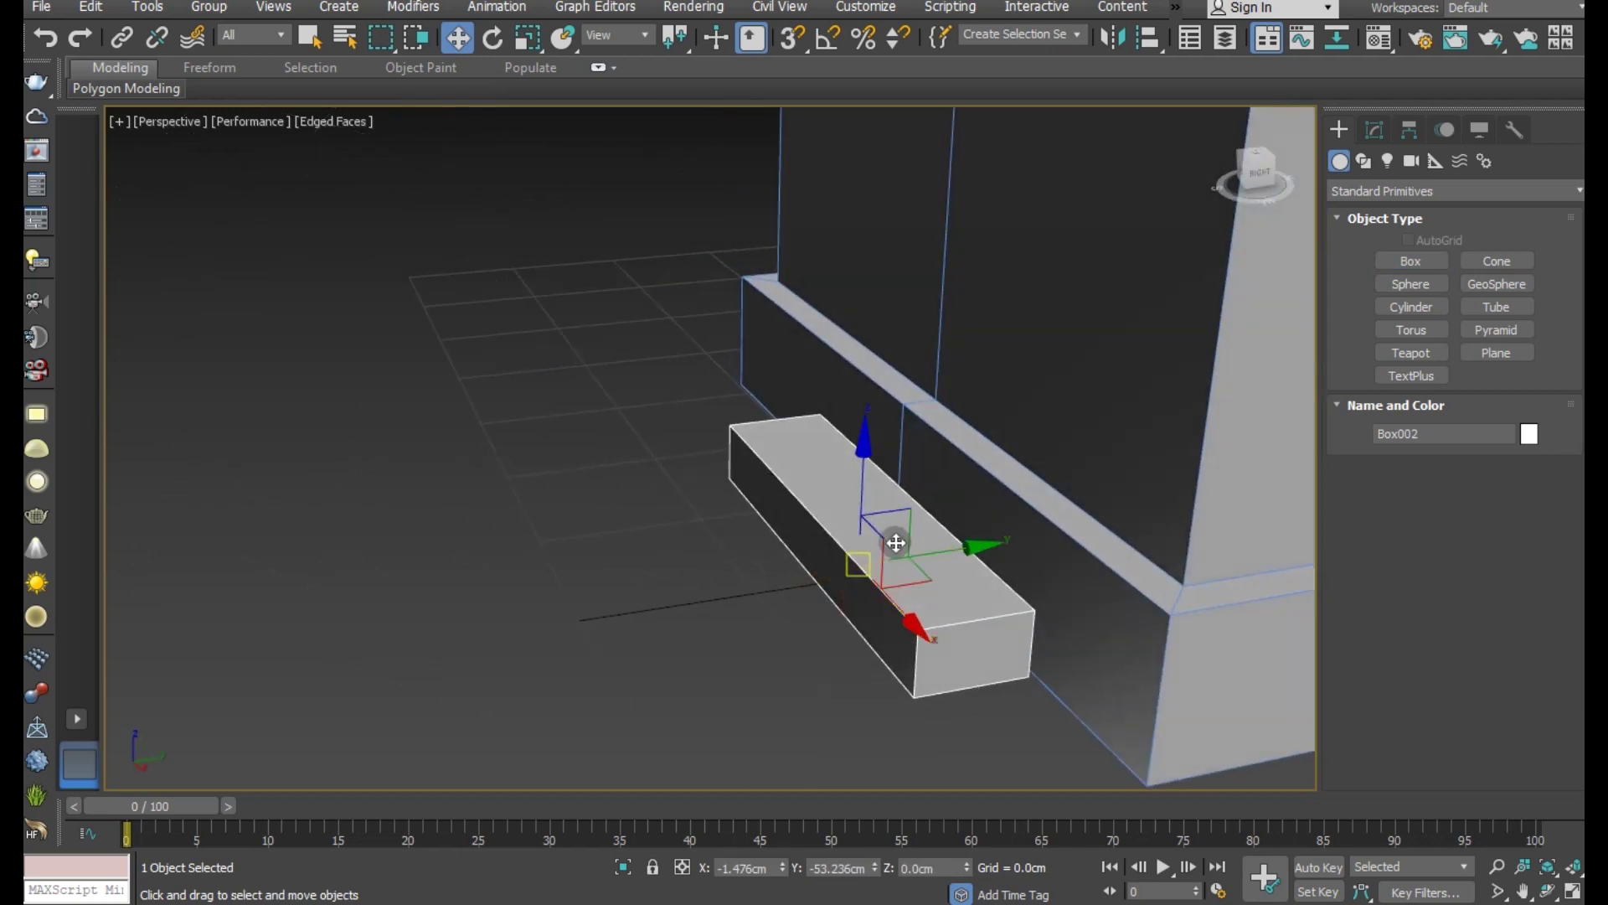
pyautogui.moveTo(956, 545); pyautogui.dragTo(982, 544)
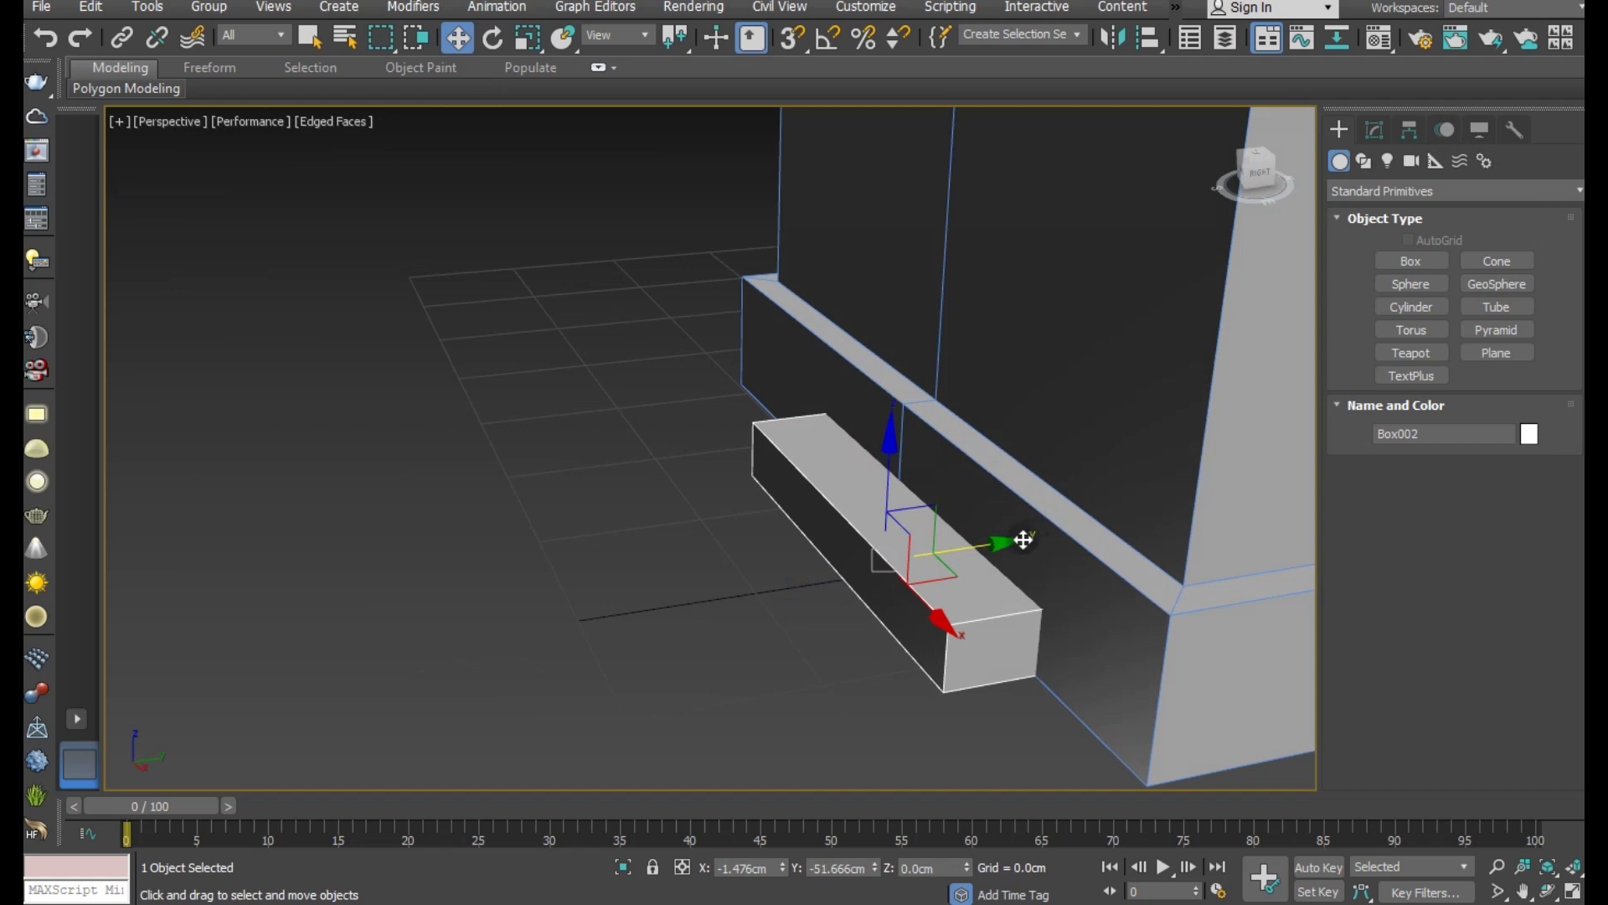
pyautogui.moveTo(1014, 541); pyautogui.dragTo(960, 548)
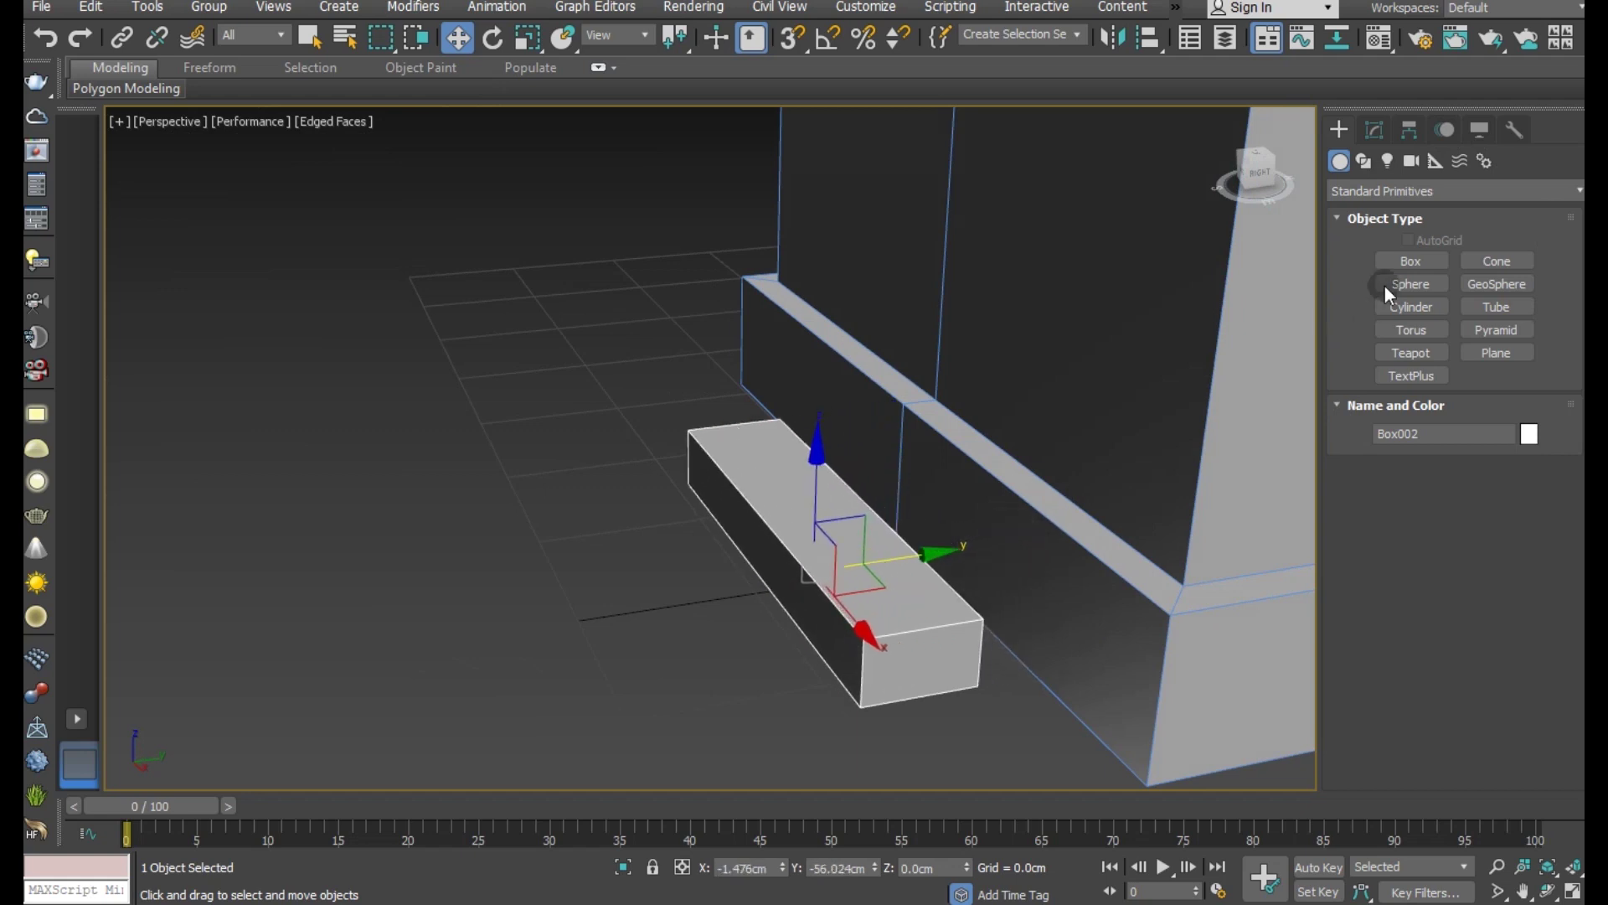
# Step: Convert the box Box002 to an Editable Poly
pyautogui.click(1372, 130)
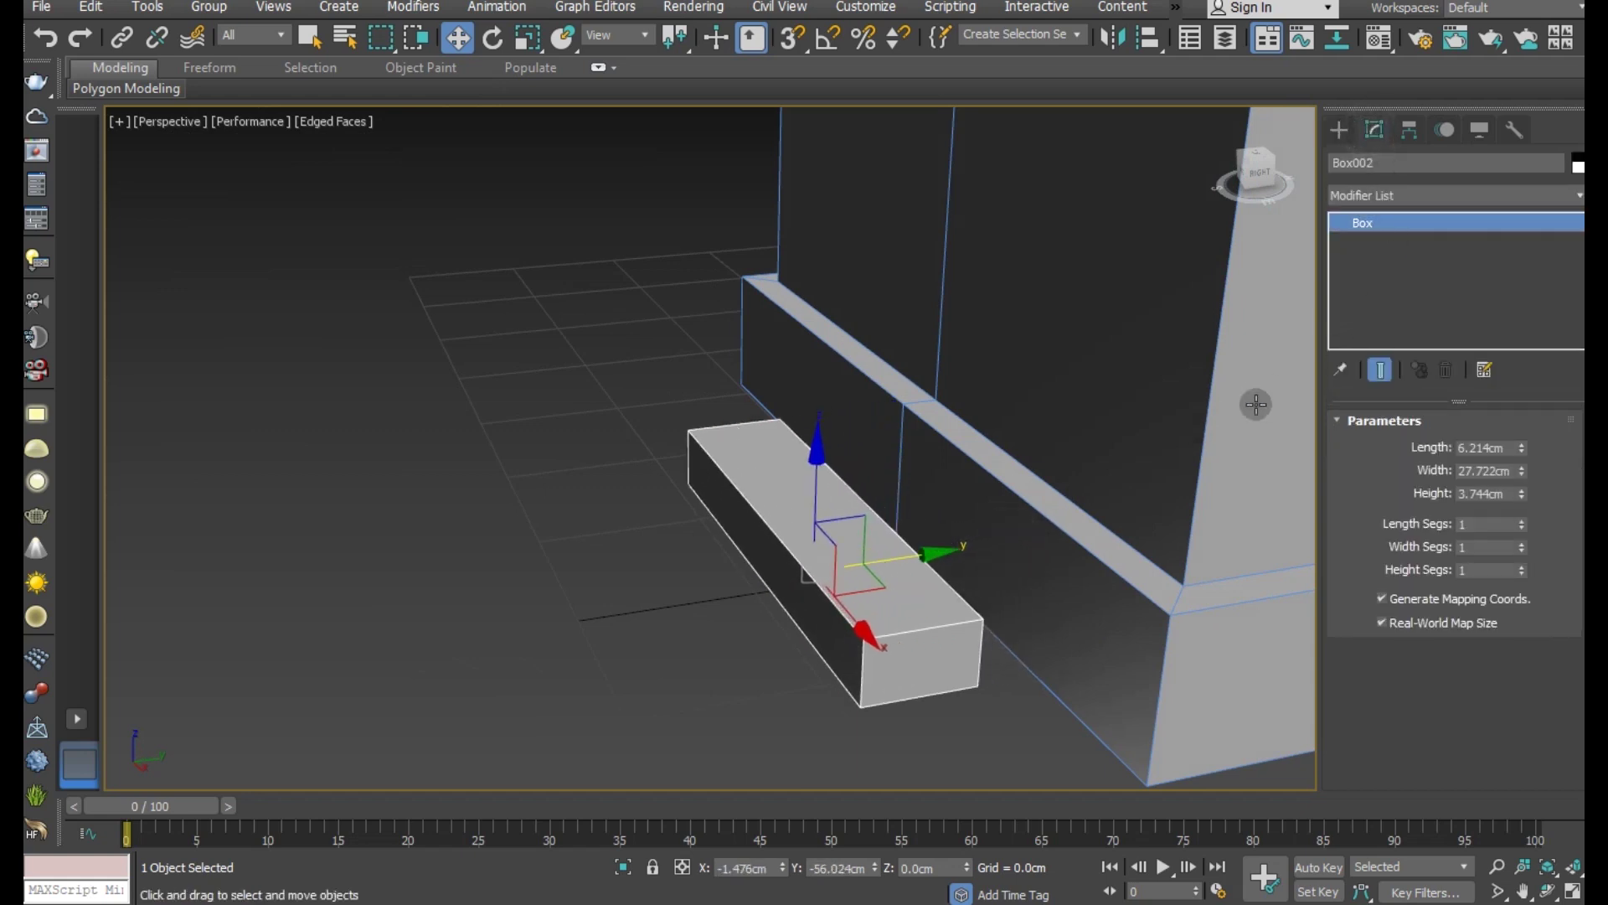
pyautogui.rightClick(1400, 263)
pyautogui.click(1434, 425)
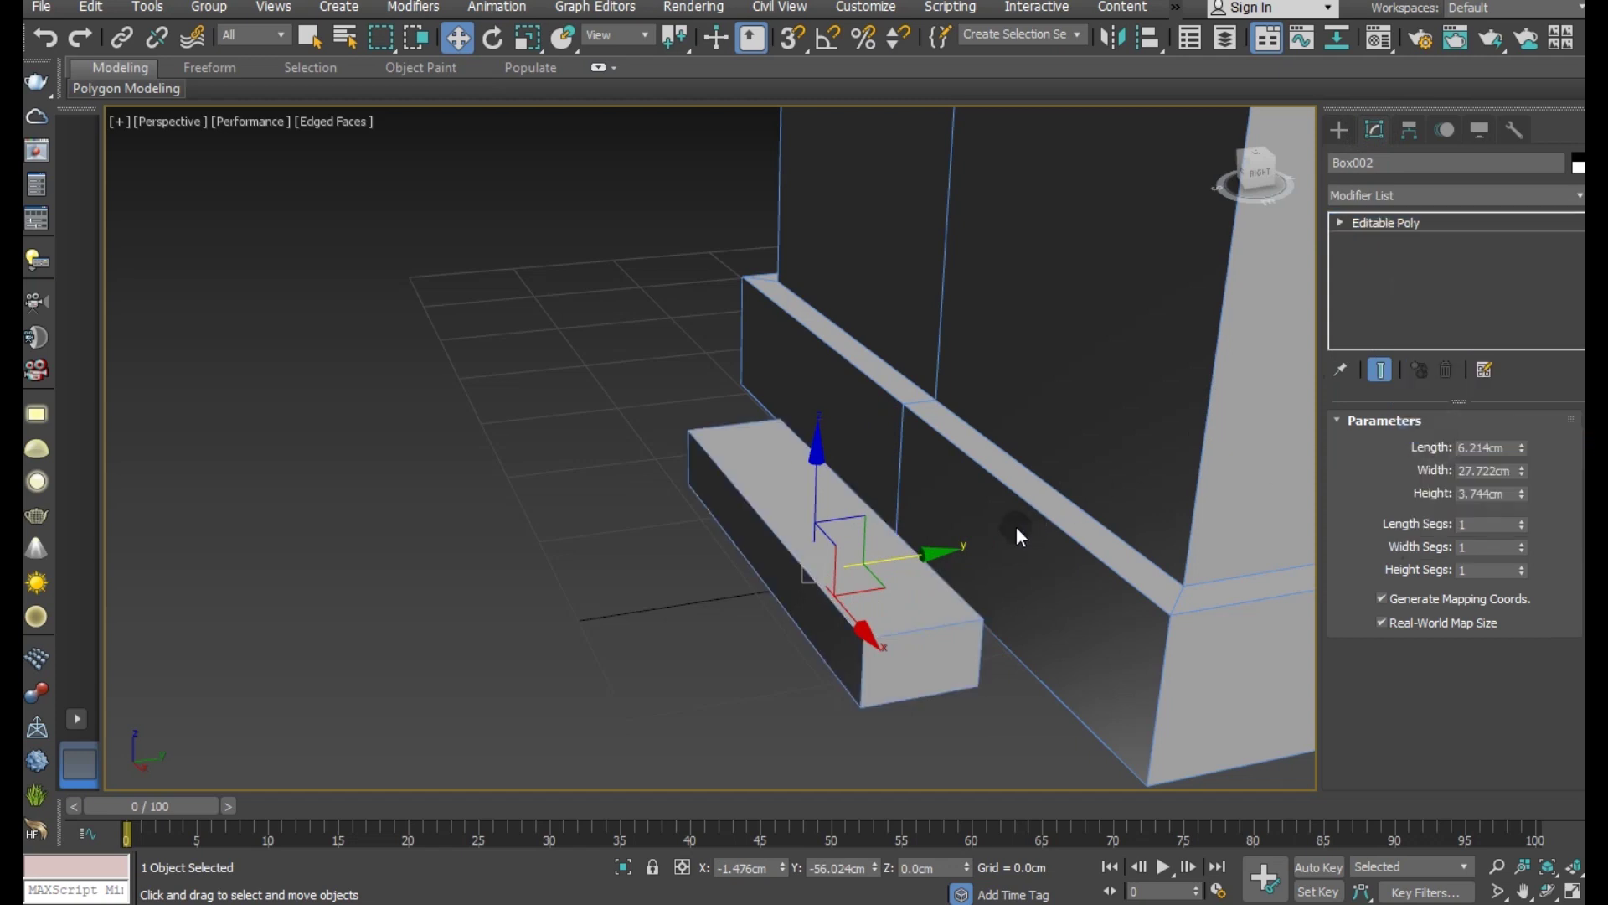
# Step: Copy the step box as an instance raised onto the first step, and align both steps
pyautogui.keyDown('shift'); pyautogui.moveTo(909, 551); pyautogui.dragTo(965, 541); pyautogui.keyUp('shift')
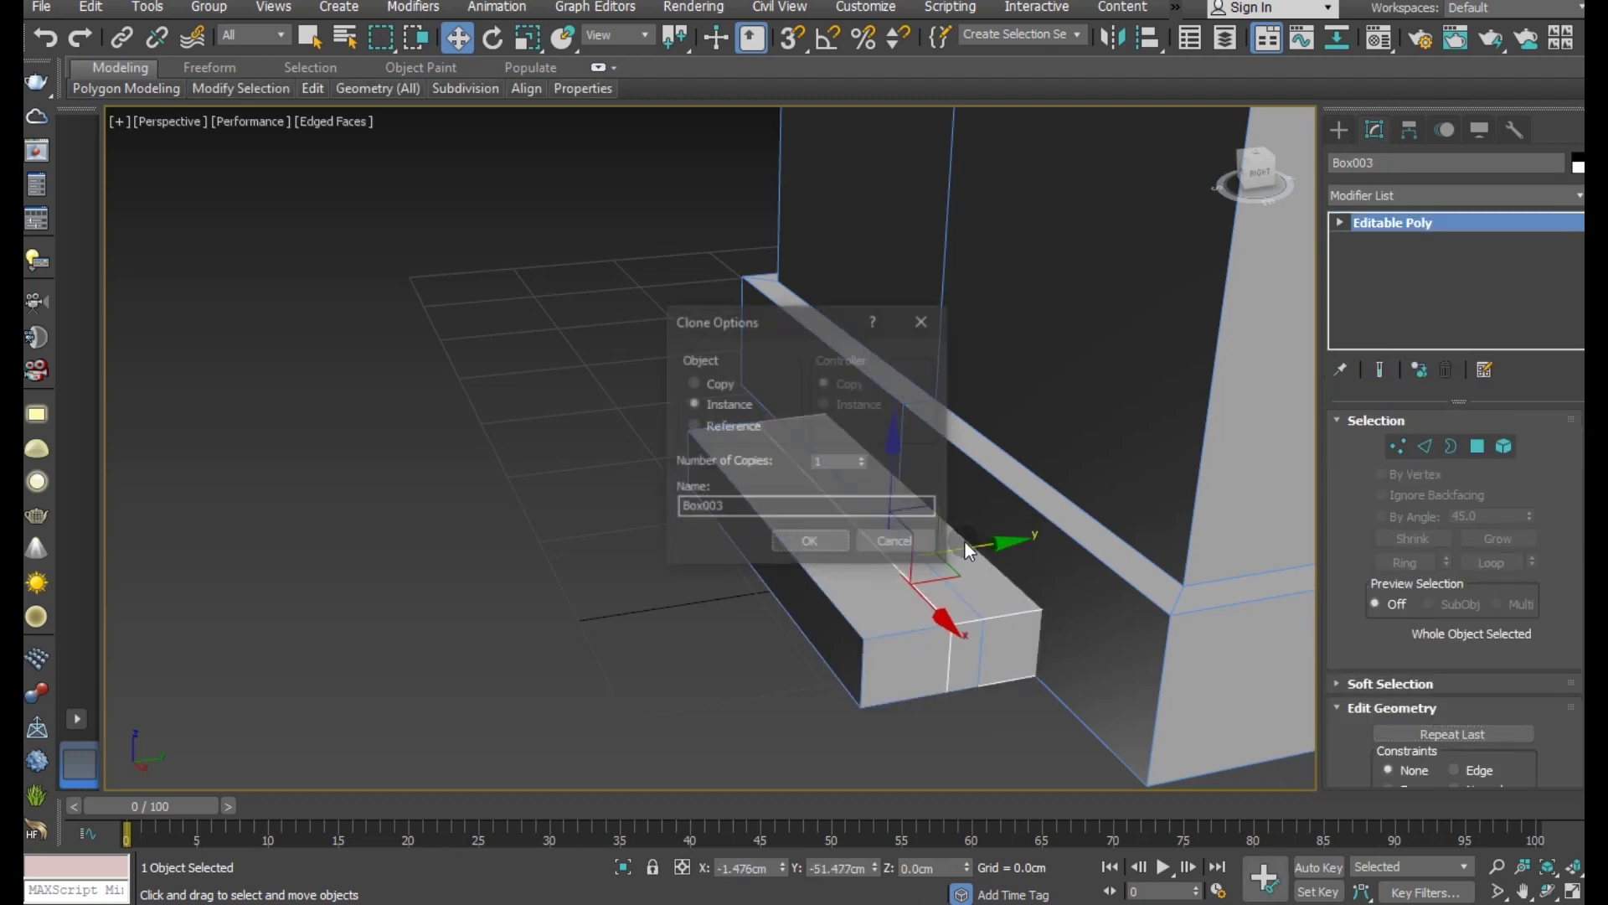
pyautogui.click(787, 531)
pyautogui.moveTo(878, 466); pyautogui.dragTo(877, 438)
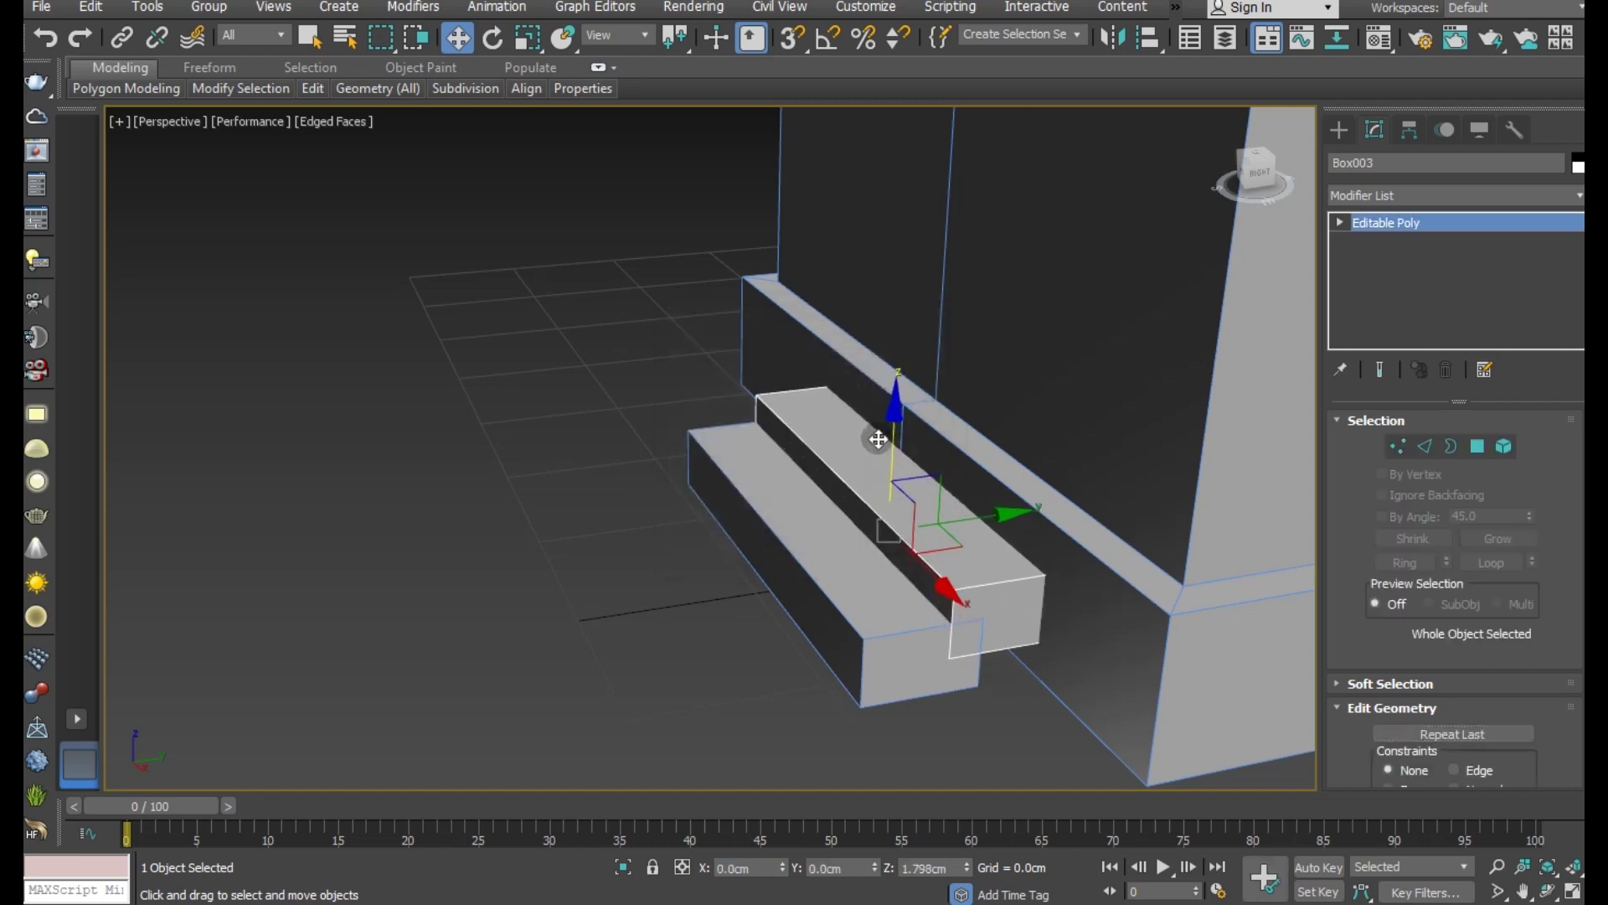
pyautogui.keyDown('ctrl'); pyautogui.click(863, 589); pyautogui.keyUp('ctrl')
pyautogui.moveTo(957, 500); pyautogui.dragTo(964, 499)
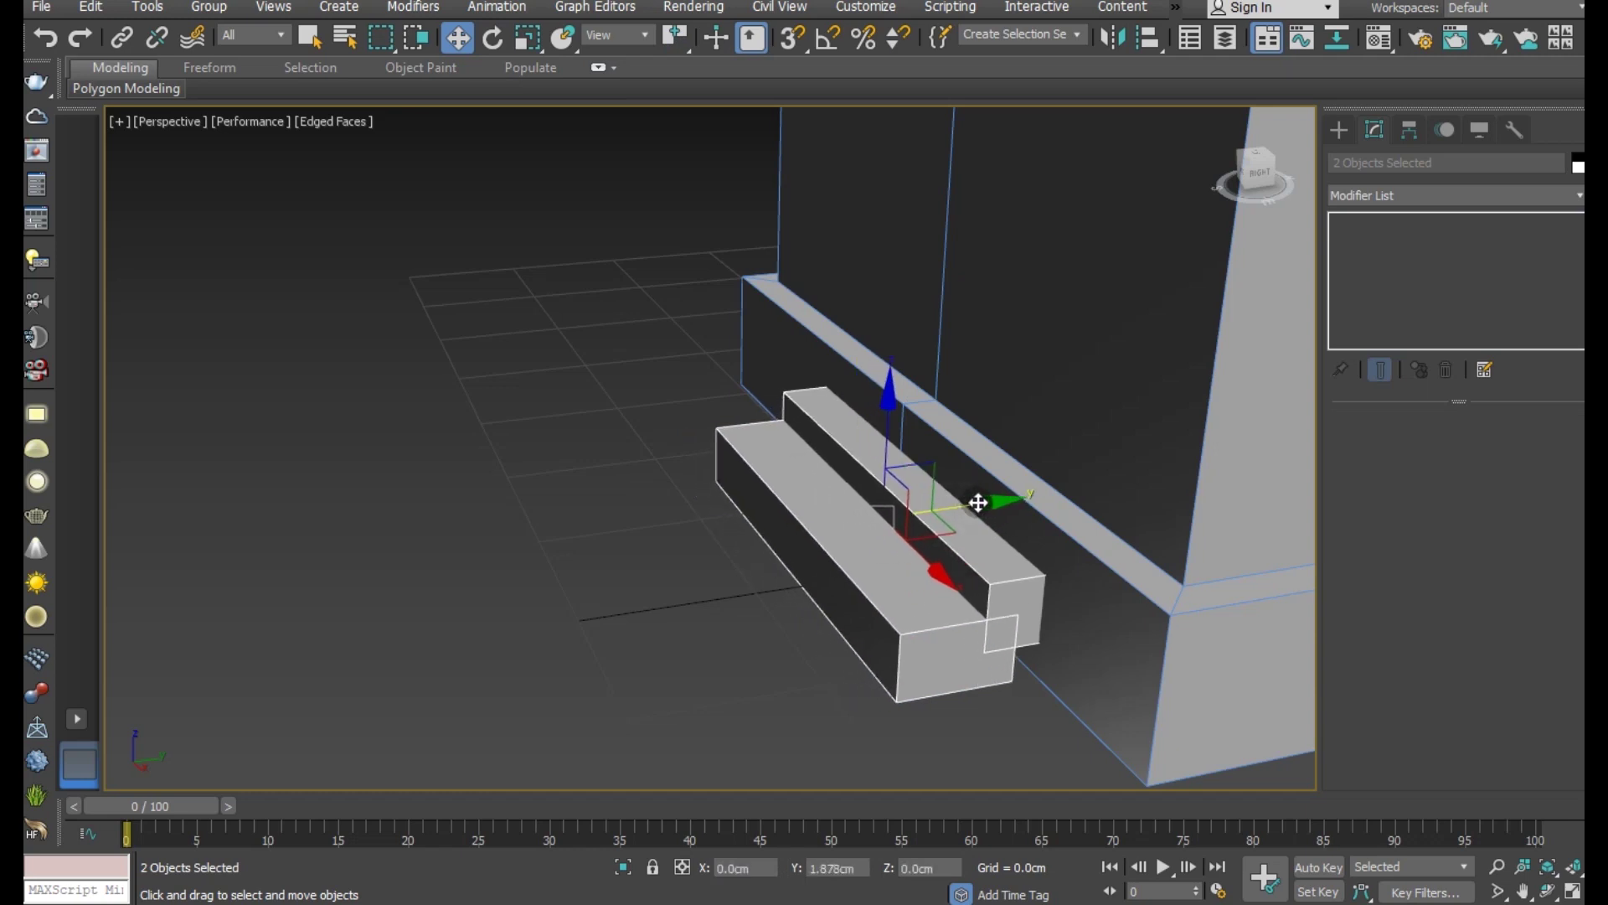
pyautogui.click(977, 565)
pyautogui.moveTo(988, 512); pyautogui.dragTo(972, 502)
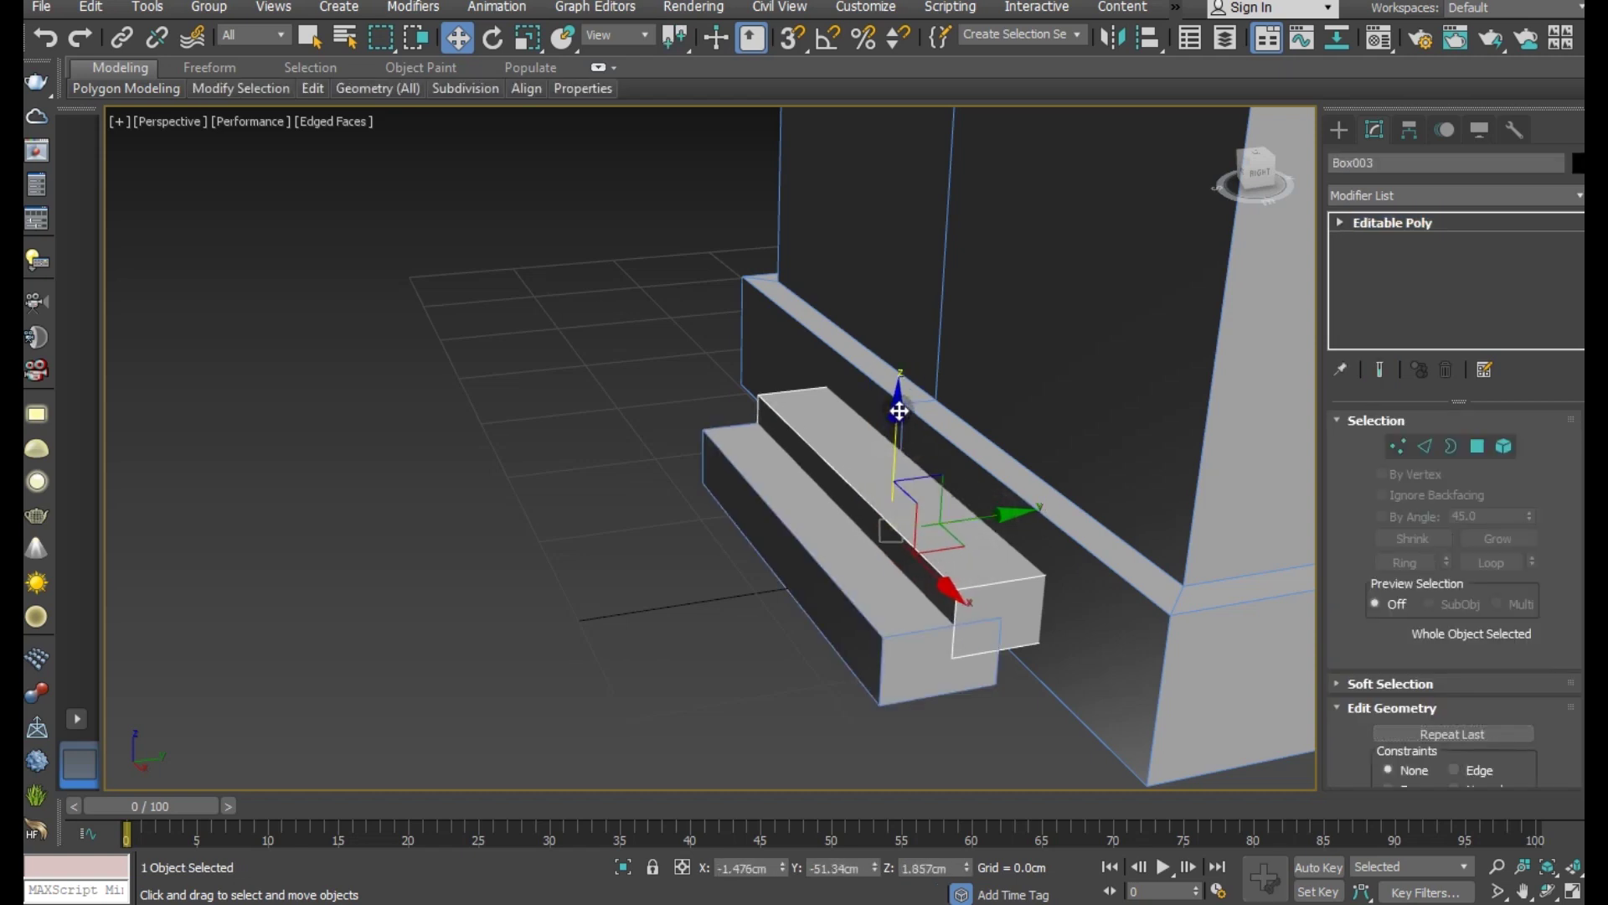
# Step: Copy the upper step into a third, higher step and adjust the stair's positions
pyautogui.keyDown('shift'); pyautogui.moveTo(898, 444); pyautogui.dragTo(907, 417); pyautogui.keyUp('shift')
pyautogui.click(801, 534)
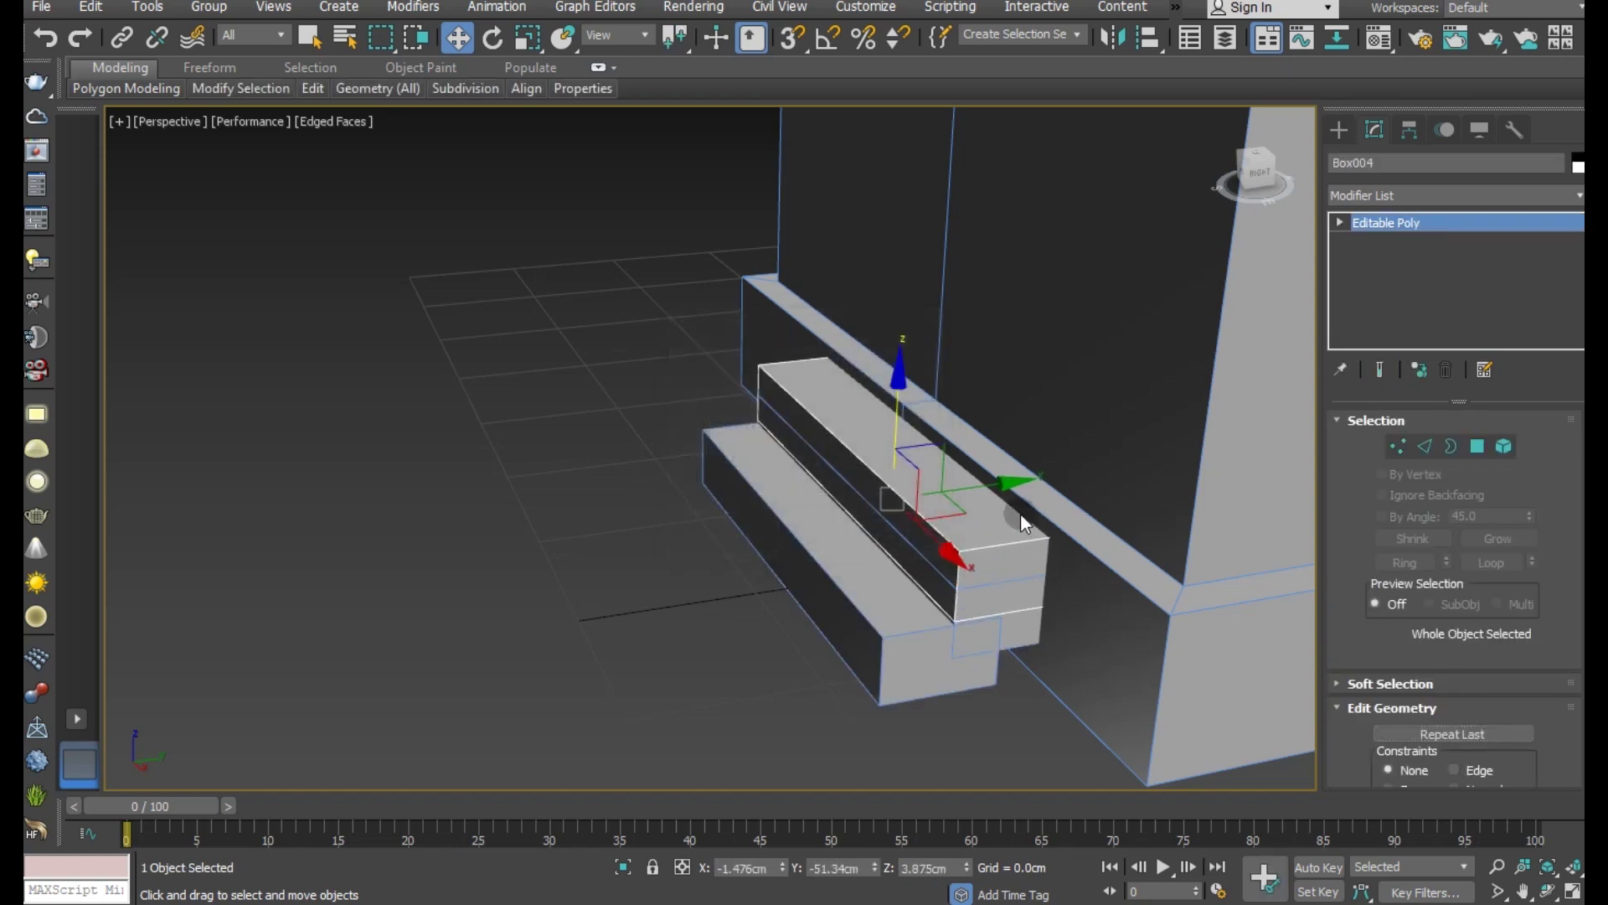
pyautogui.moveTo(997, 490); pyautogui.dragTo(1041, 478)
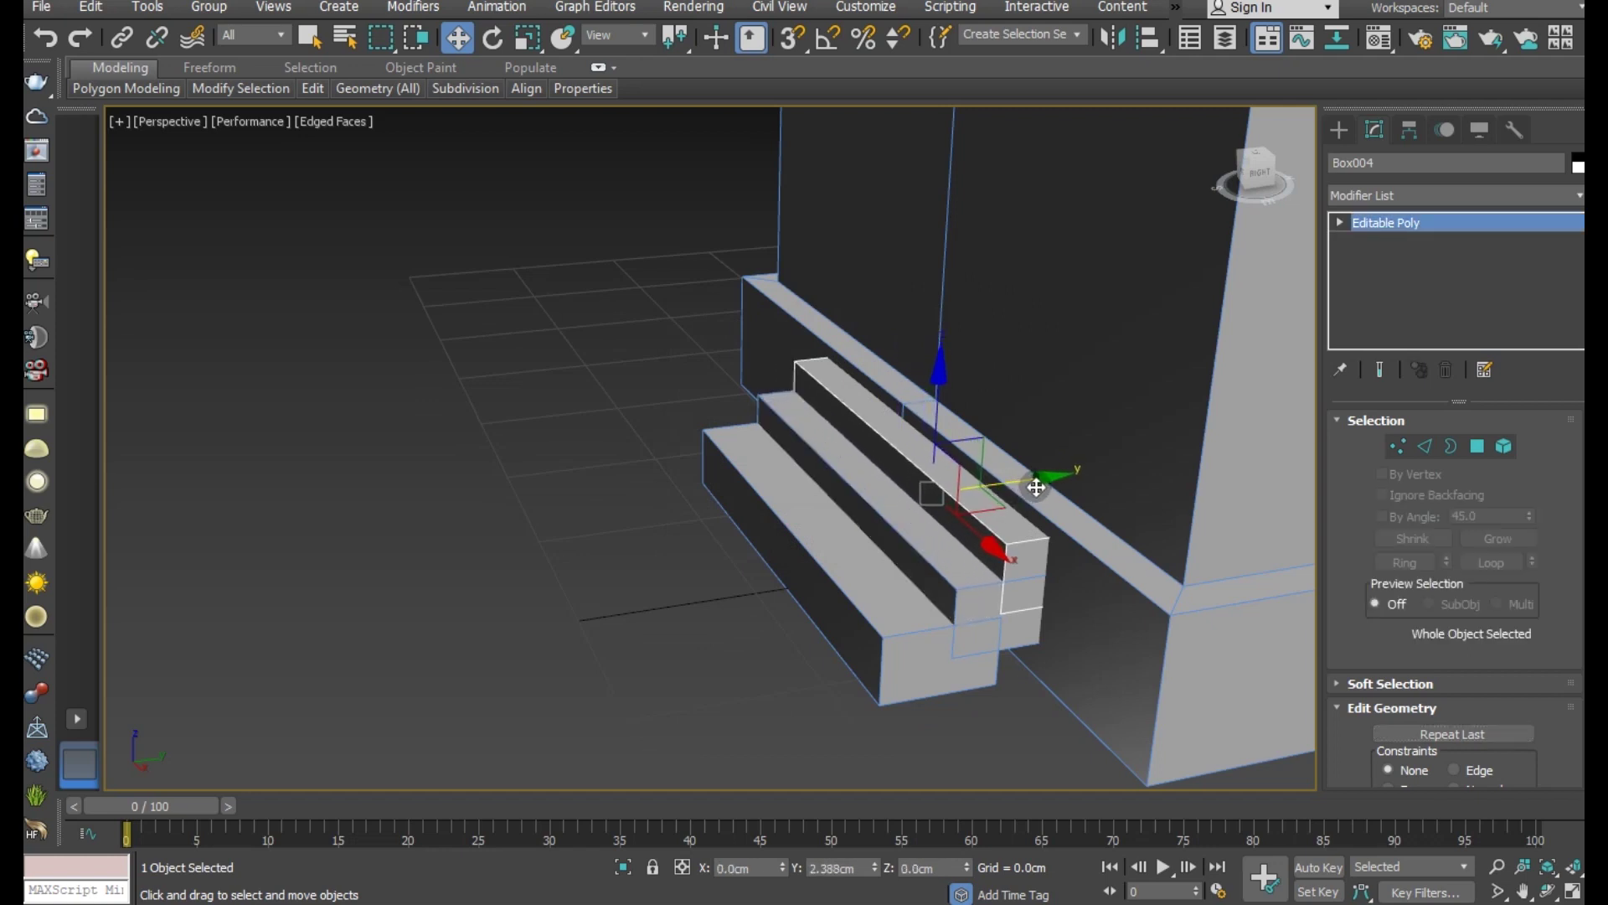
pyautogui.click(940, 595)
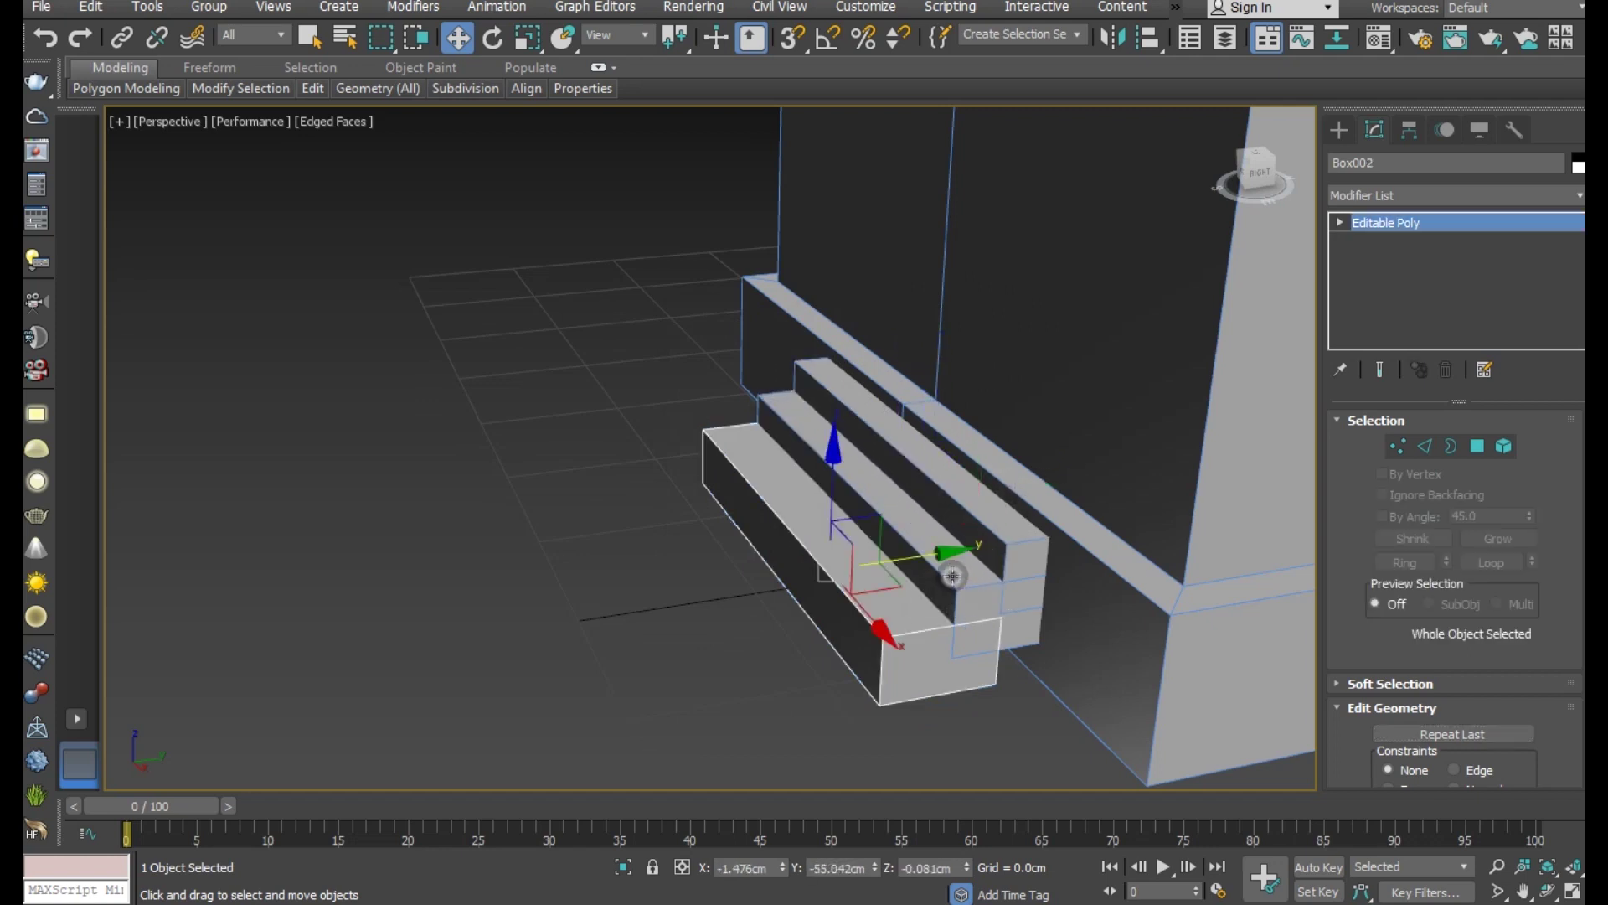
pyautogui.click(961, 547)
pyautogui.moveTo(972, 523); pyautogui.dragTo(1016, 475)
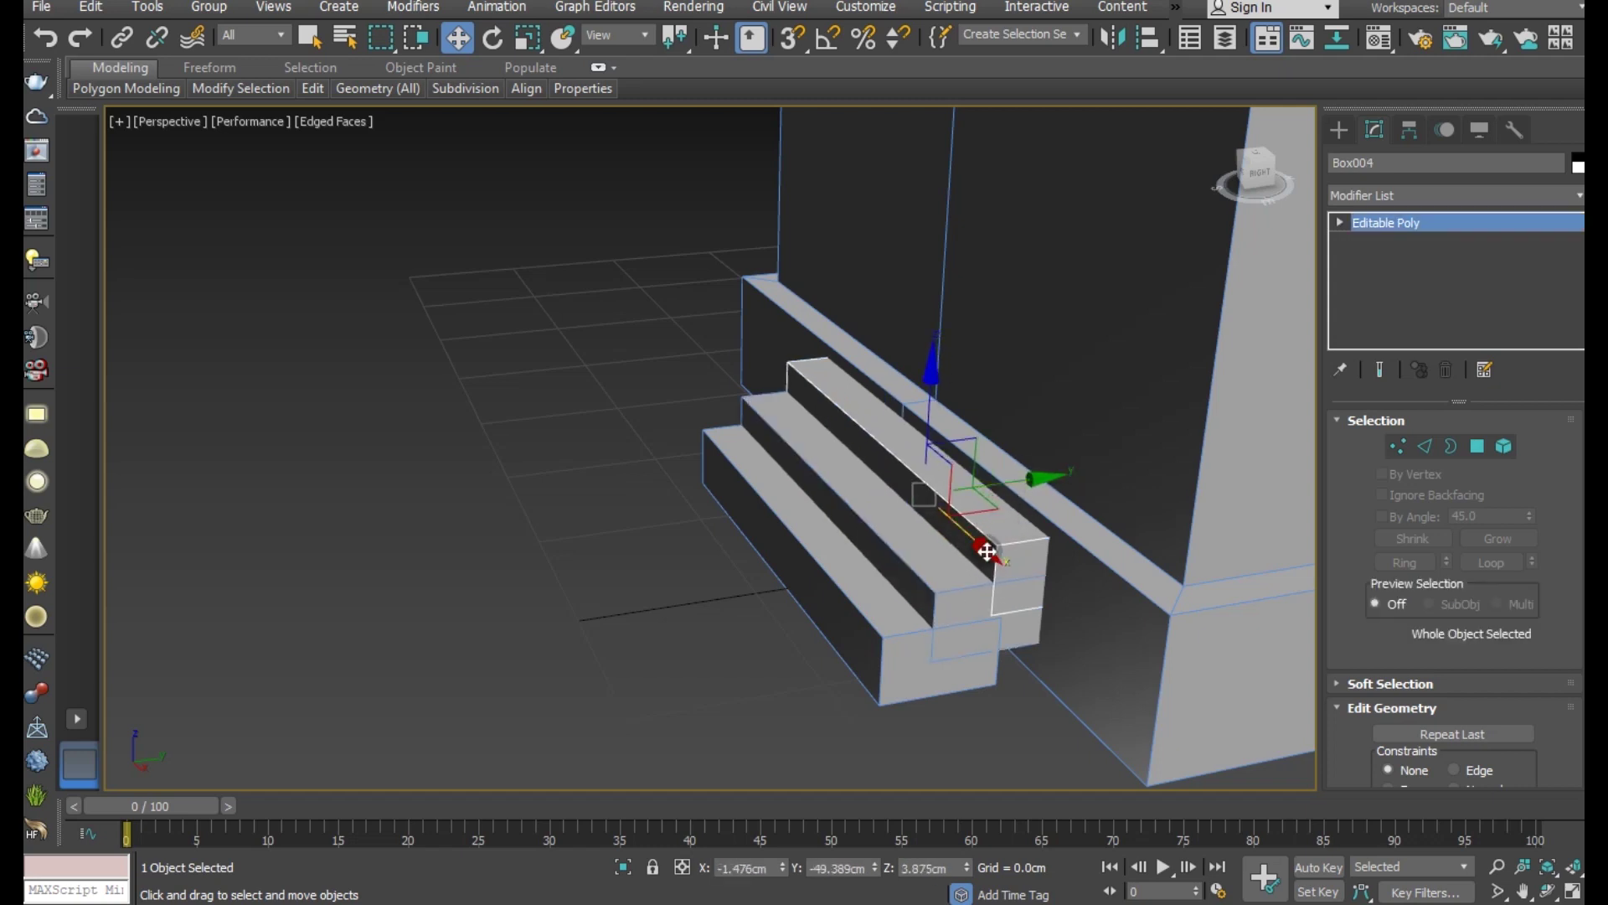
# Step: Delete the two upper step boxes, leaving only the Box002 slab selected
pyautogui.moveTo(1017, 475)
pyautogui.keyDown('alt'); pyautogui.mouseDown(button='middle')
pyautogui.moveTo(1290, 539)
pyautogui.moveTo(1049, 538)
pyautogui.mouseUp(button='middle'); pyautogui.keyUp('alt')
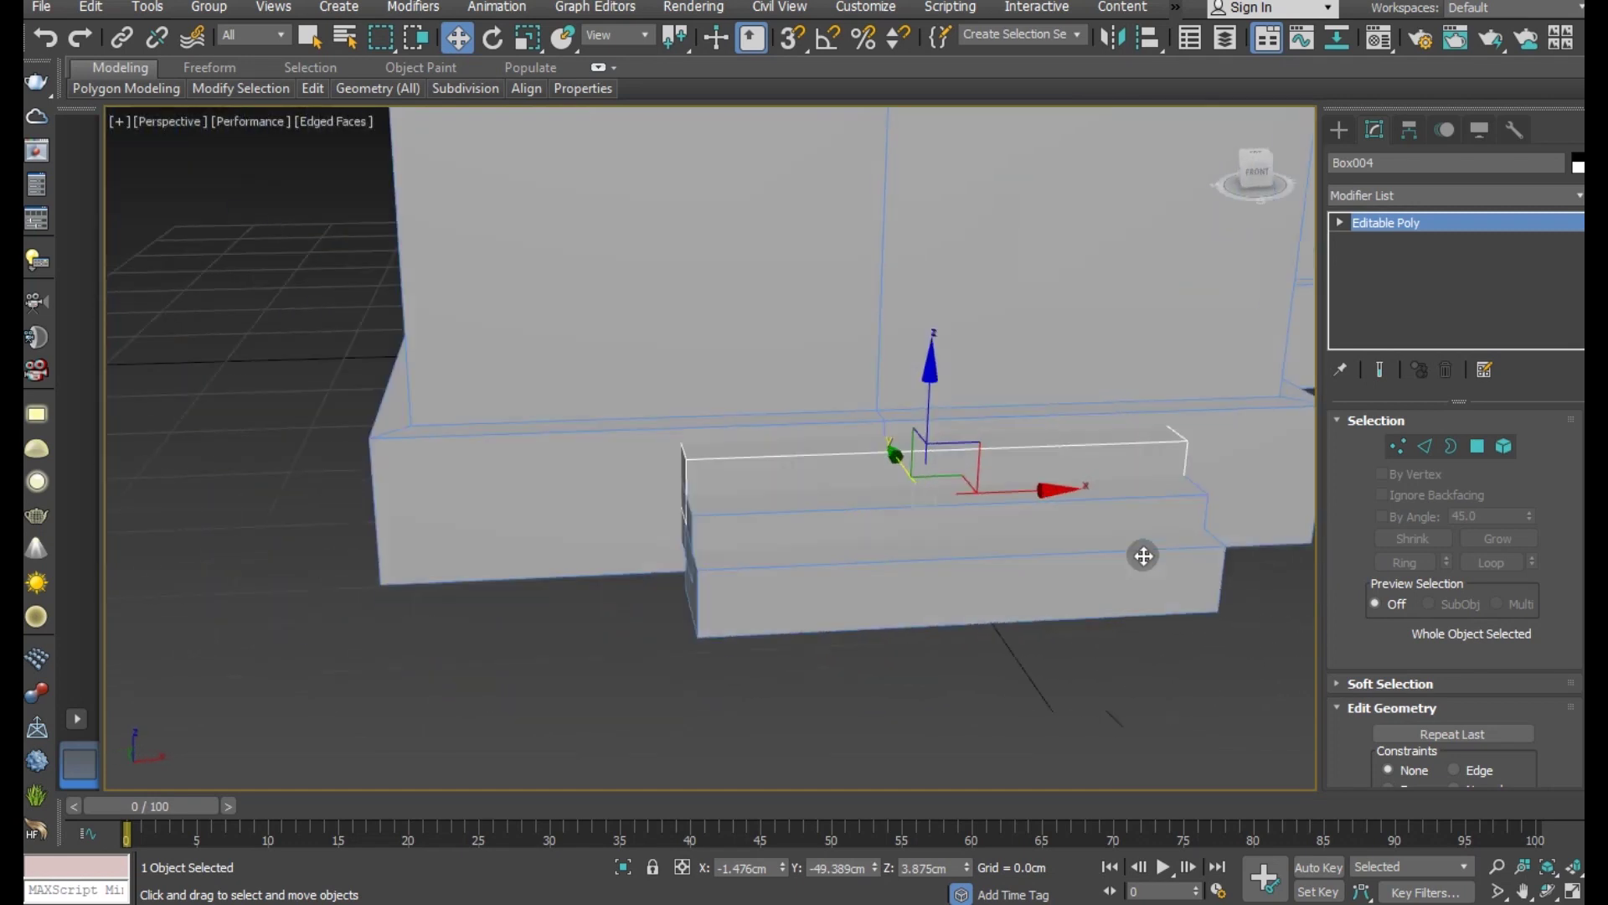
pyautogui.keyDown('ctrl'); pyautogui.click(1050, 544); pyautogui.keyUp('ctrl')
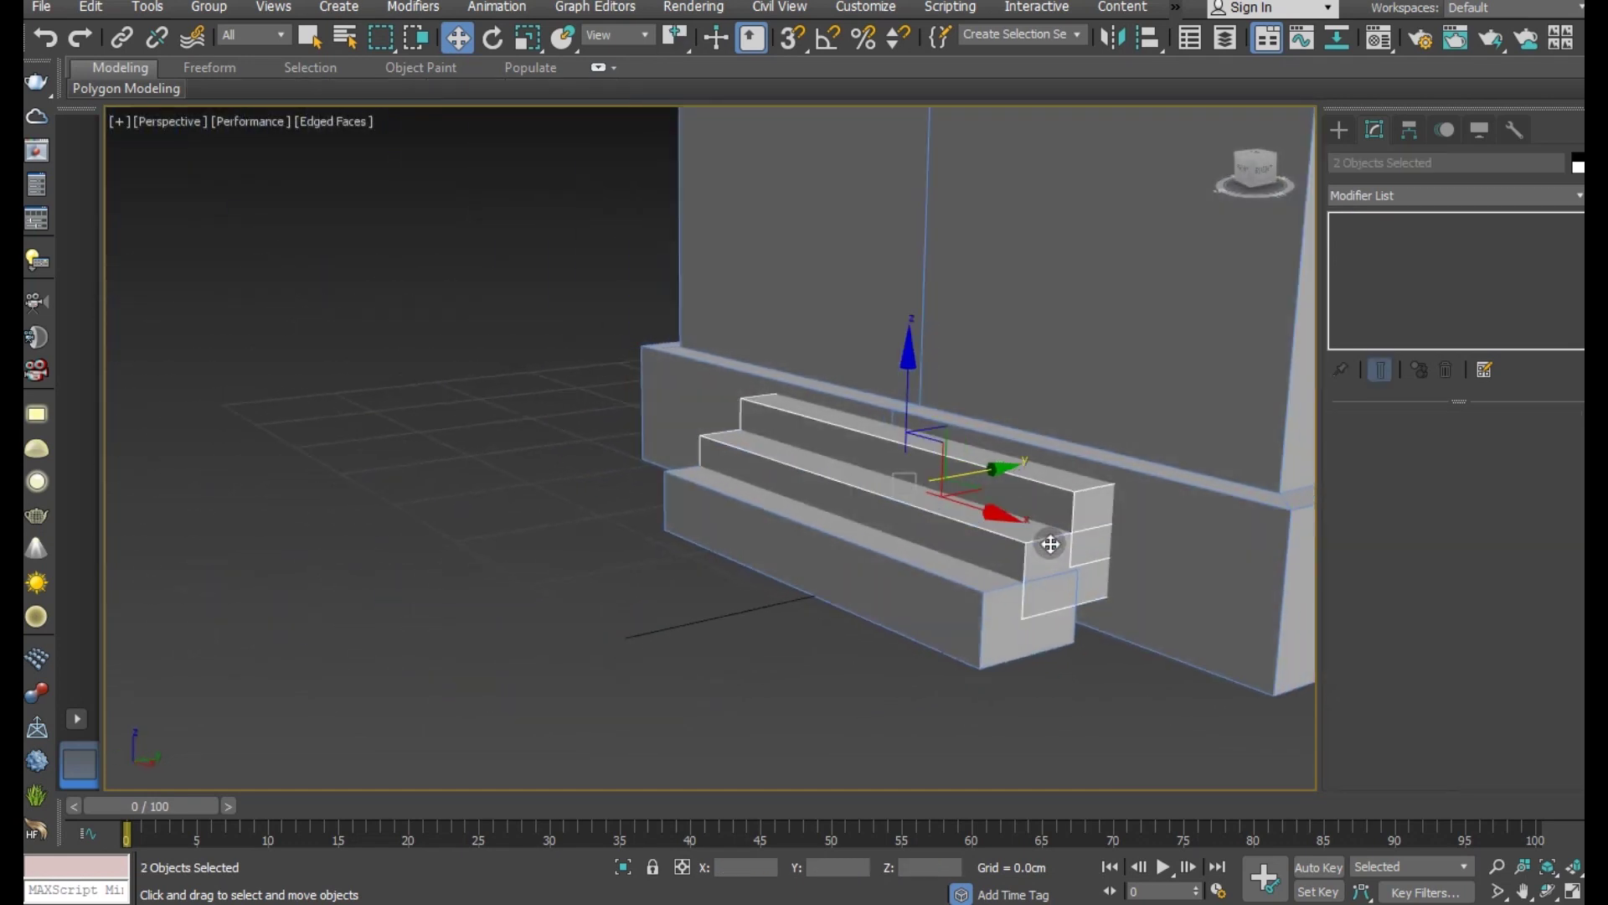
pyautogui.press('Delete')
pyautogui.click(1027, 599)
pyautogui.keyDown('alt'); pyautogui.moveTo(1027, 600); pyautogui.dragTo(898, 592, button='middle'); pyautogui.keyUp('alt')
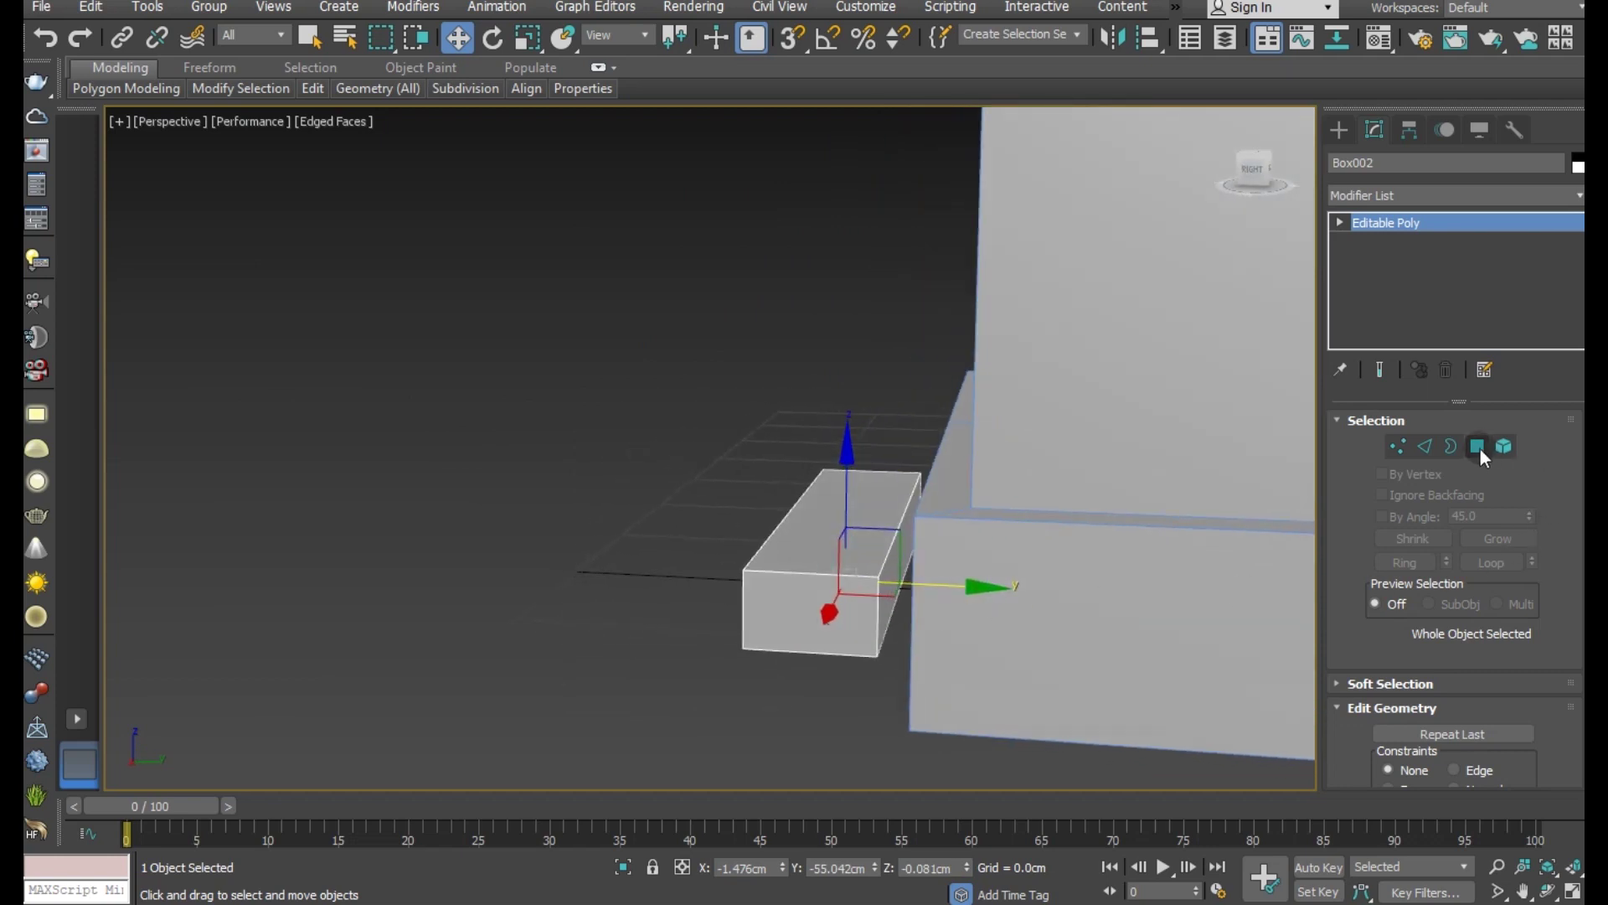
# Step: Extrude the step block's end face, then pull it back along Y to set the box's length
pyautogui.click(1478, 446)
pyautogui.click(884, 599)
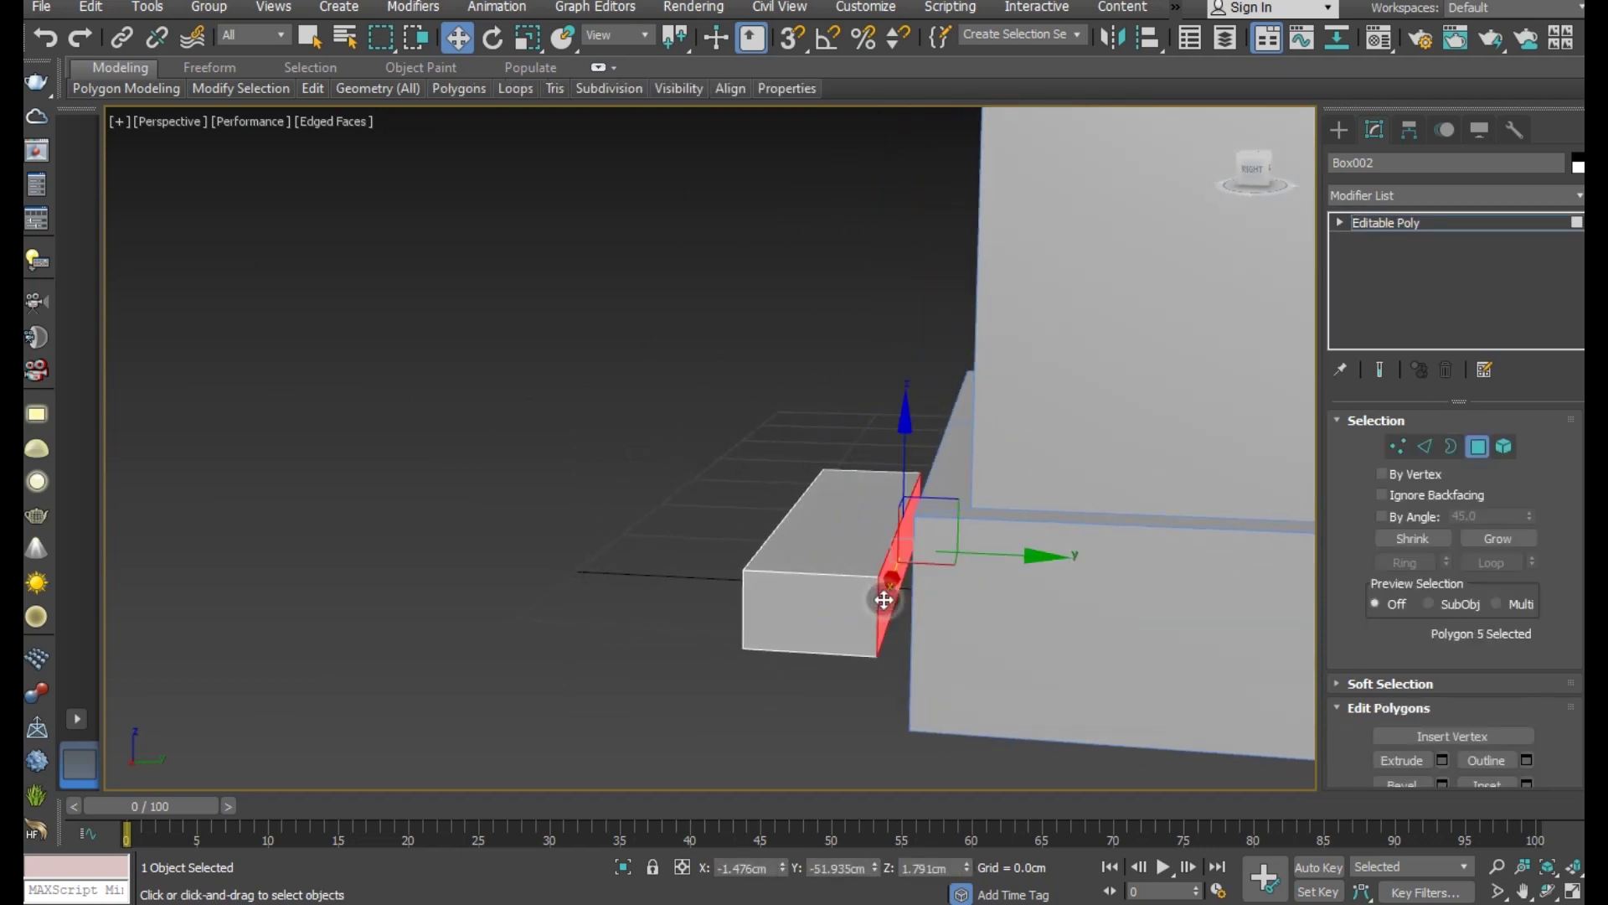
pyautogui.keyDown('alt'); pyautogui.moveTo(884, 600); pyautogui.dragTo(972, 641, button='middle'); pyautogui.keyUp('alt')
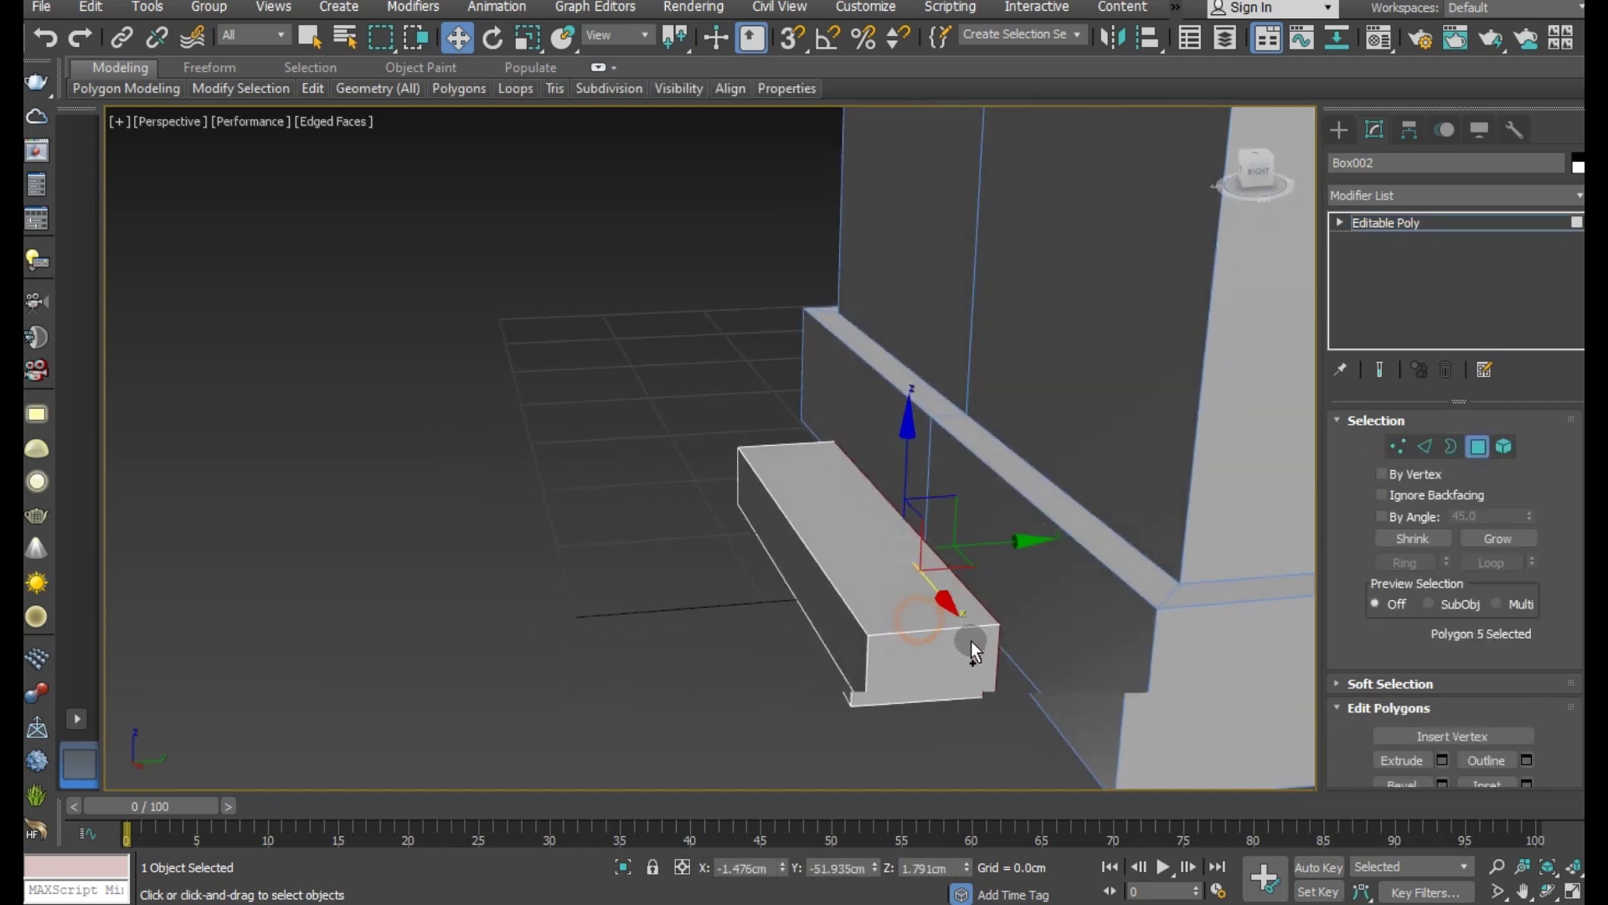
pyautogui.click(1442, 760)
pyautogui.click(586, 551)
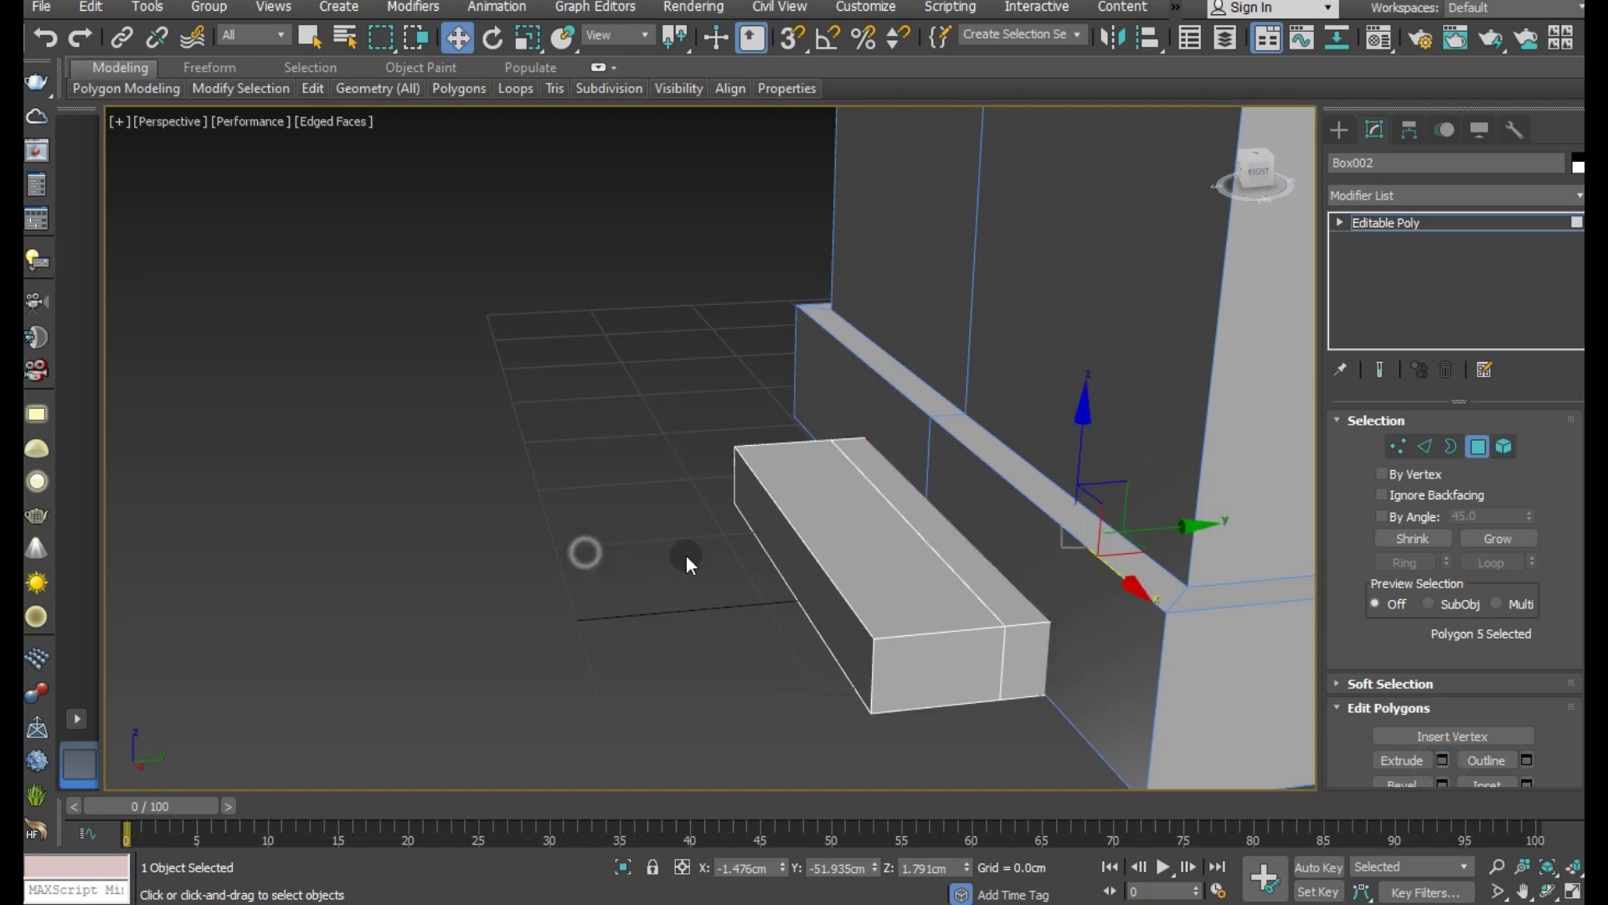
pyautogui.click(993, 582)
pyautogui.moveTo(1206, 639)
pyautogui.keyDown('alt'); pyautogui.mouseDown(button='middle')
pyautogui.moveTo(1142, 531)
pyautogui.moveTo(1159, 597)
pyautogui.mouseUp(button='middle'); pyautogui.keyUp('alt')
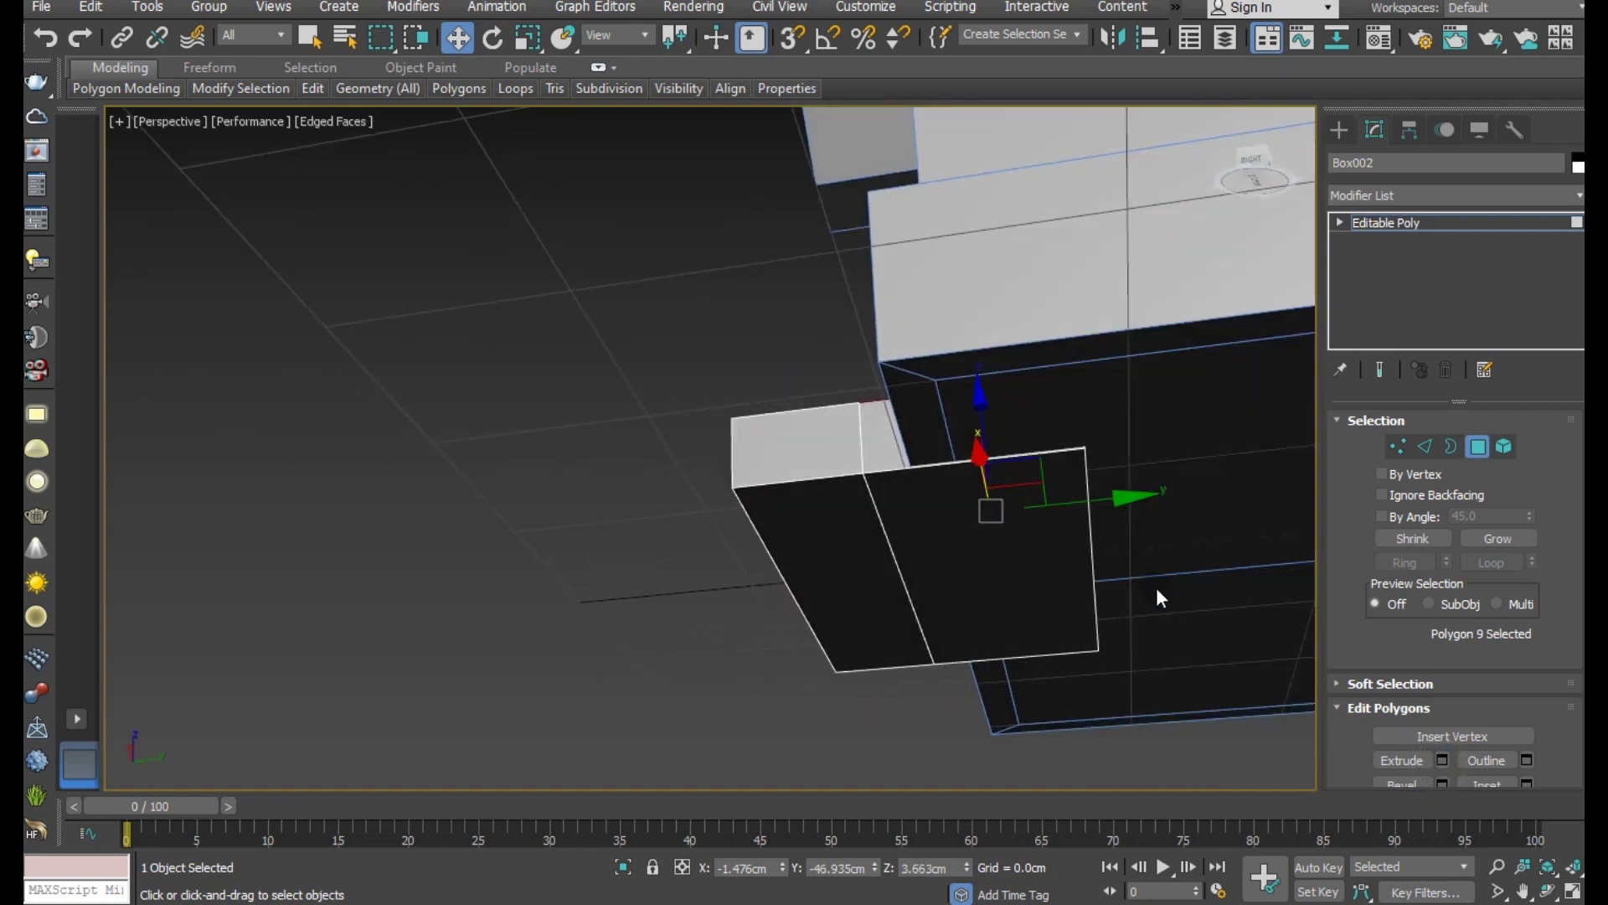
pyautogui.click(630, 863)
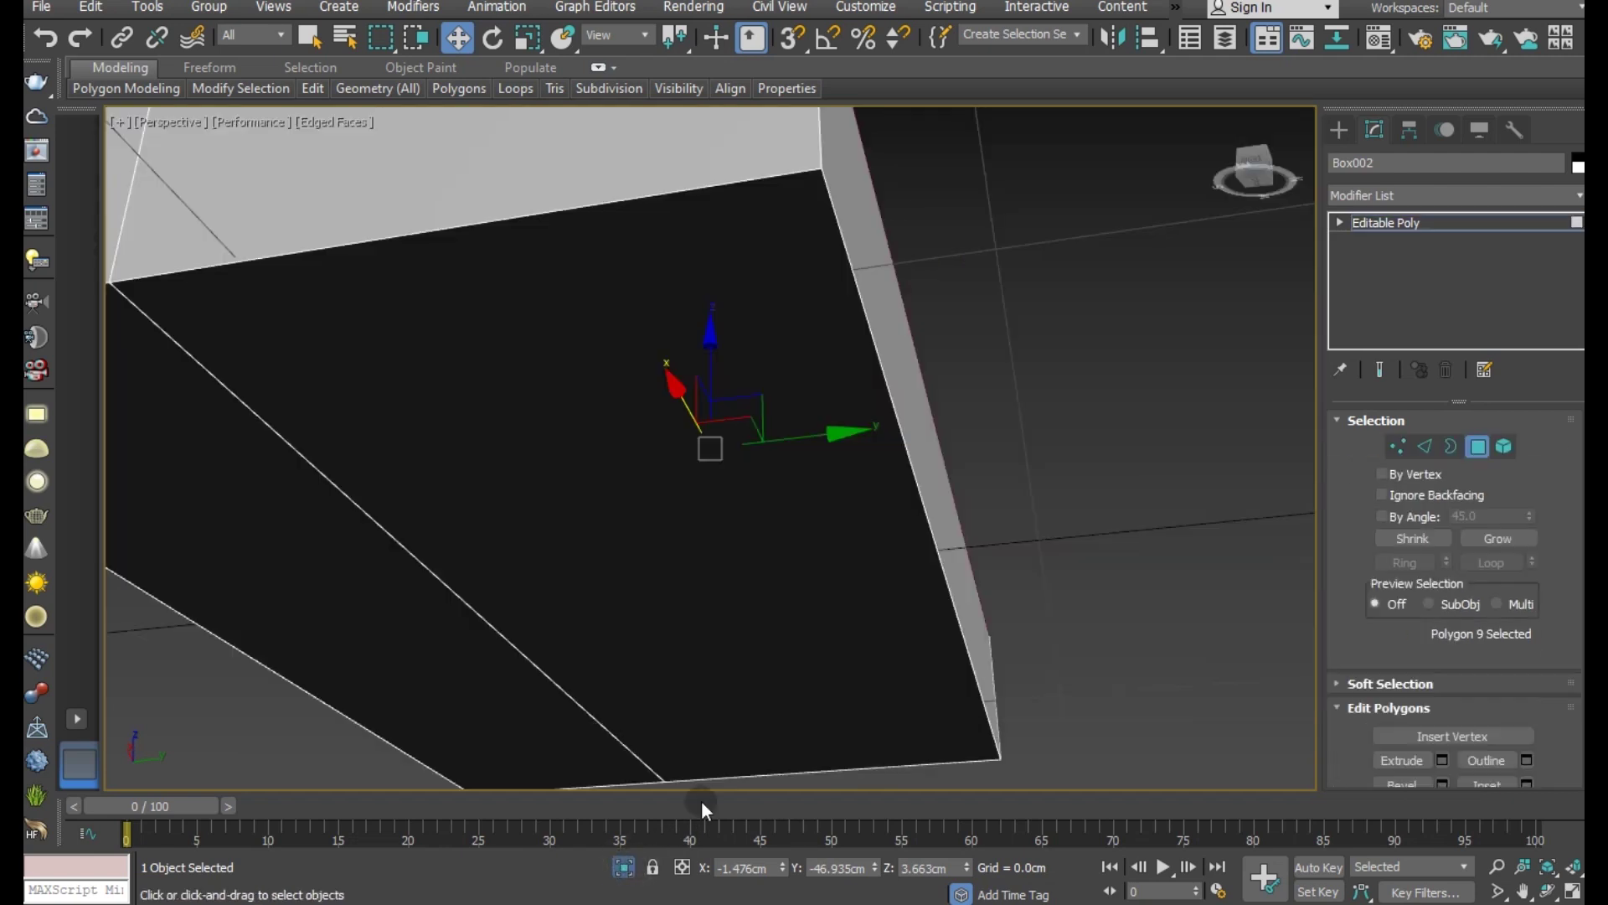
pyautogui.click(962, 548)
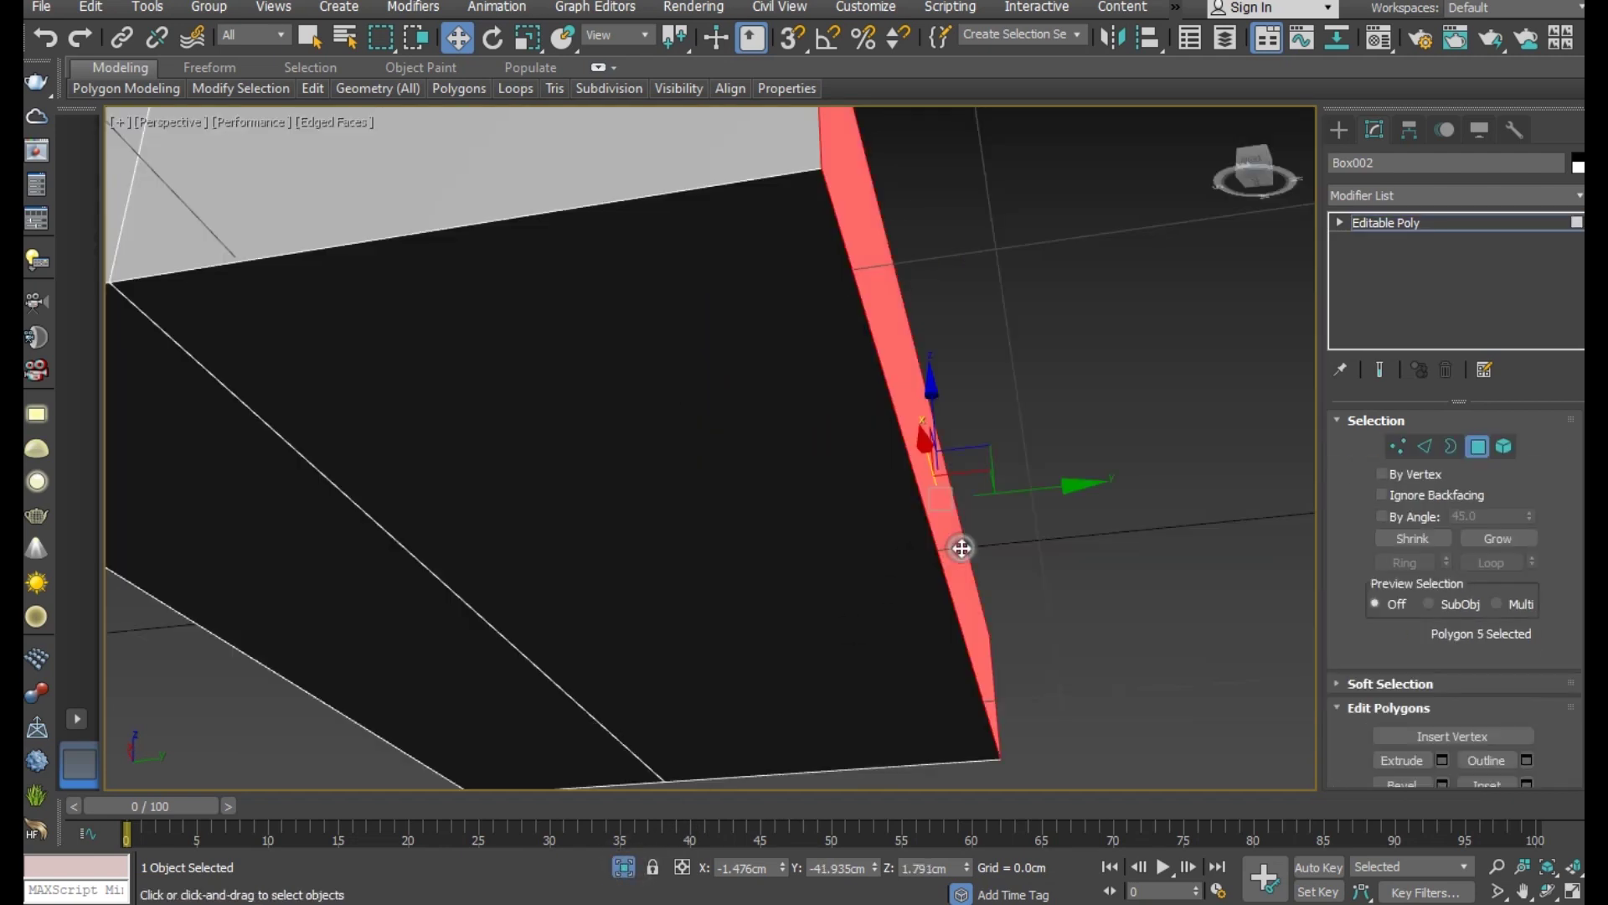
pyautogui.click(623, 868)
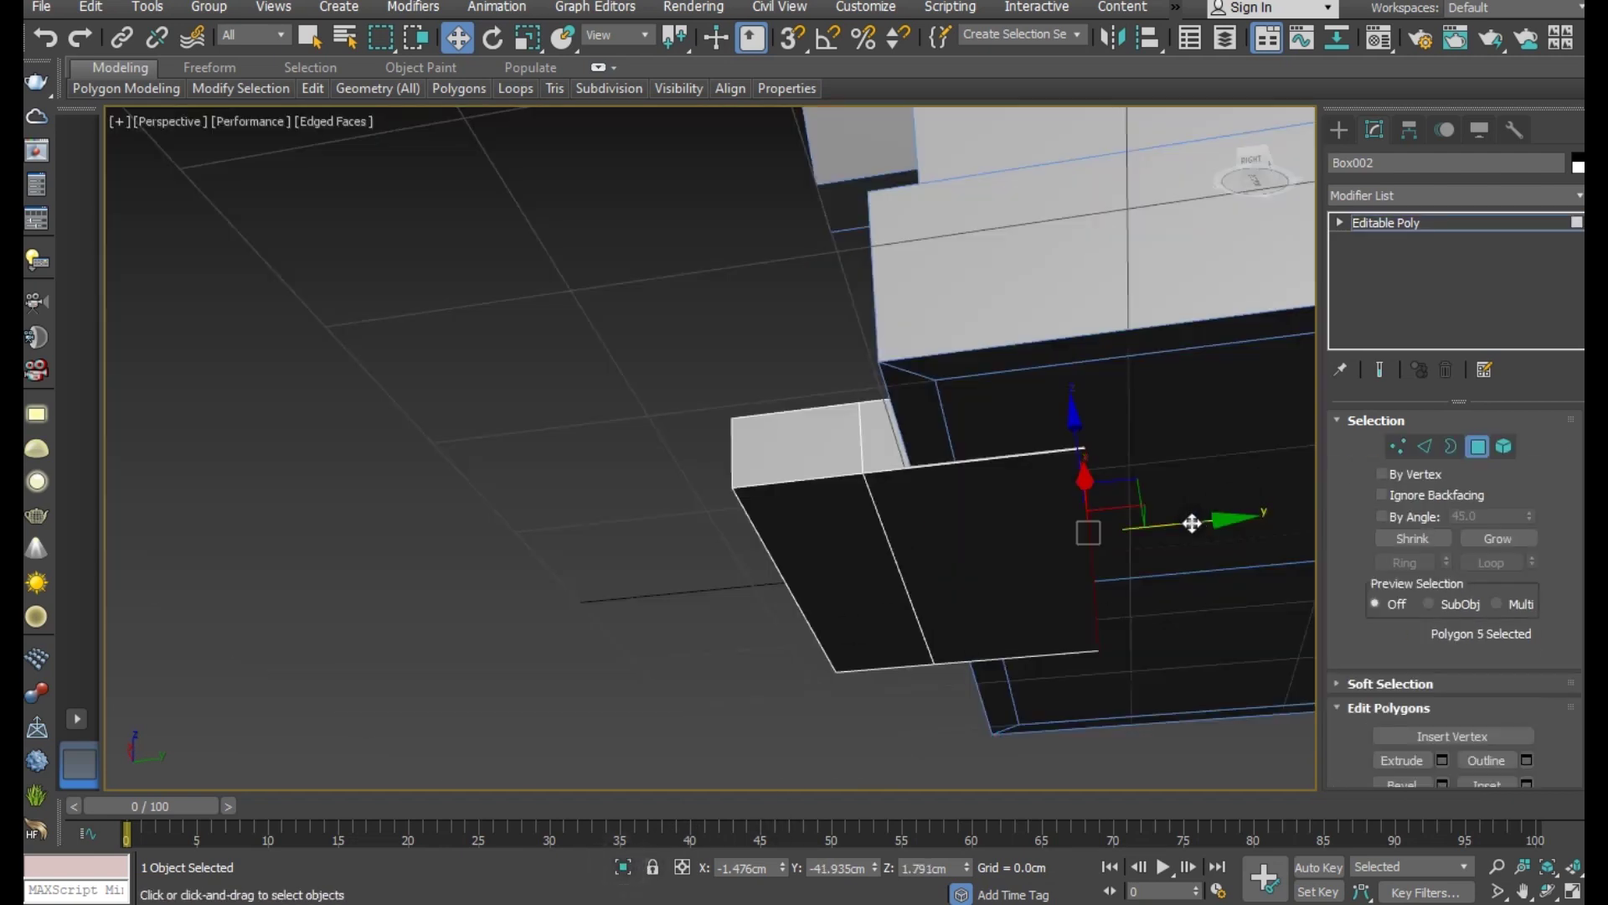
pyautogui.moveTo(1192, 523); pyautogui.dragTo(1084, 513)
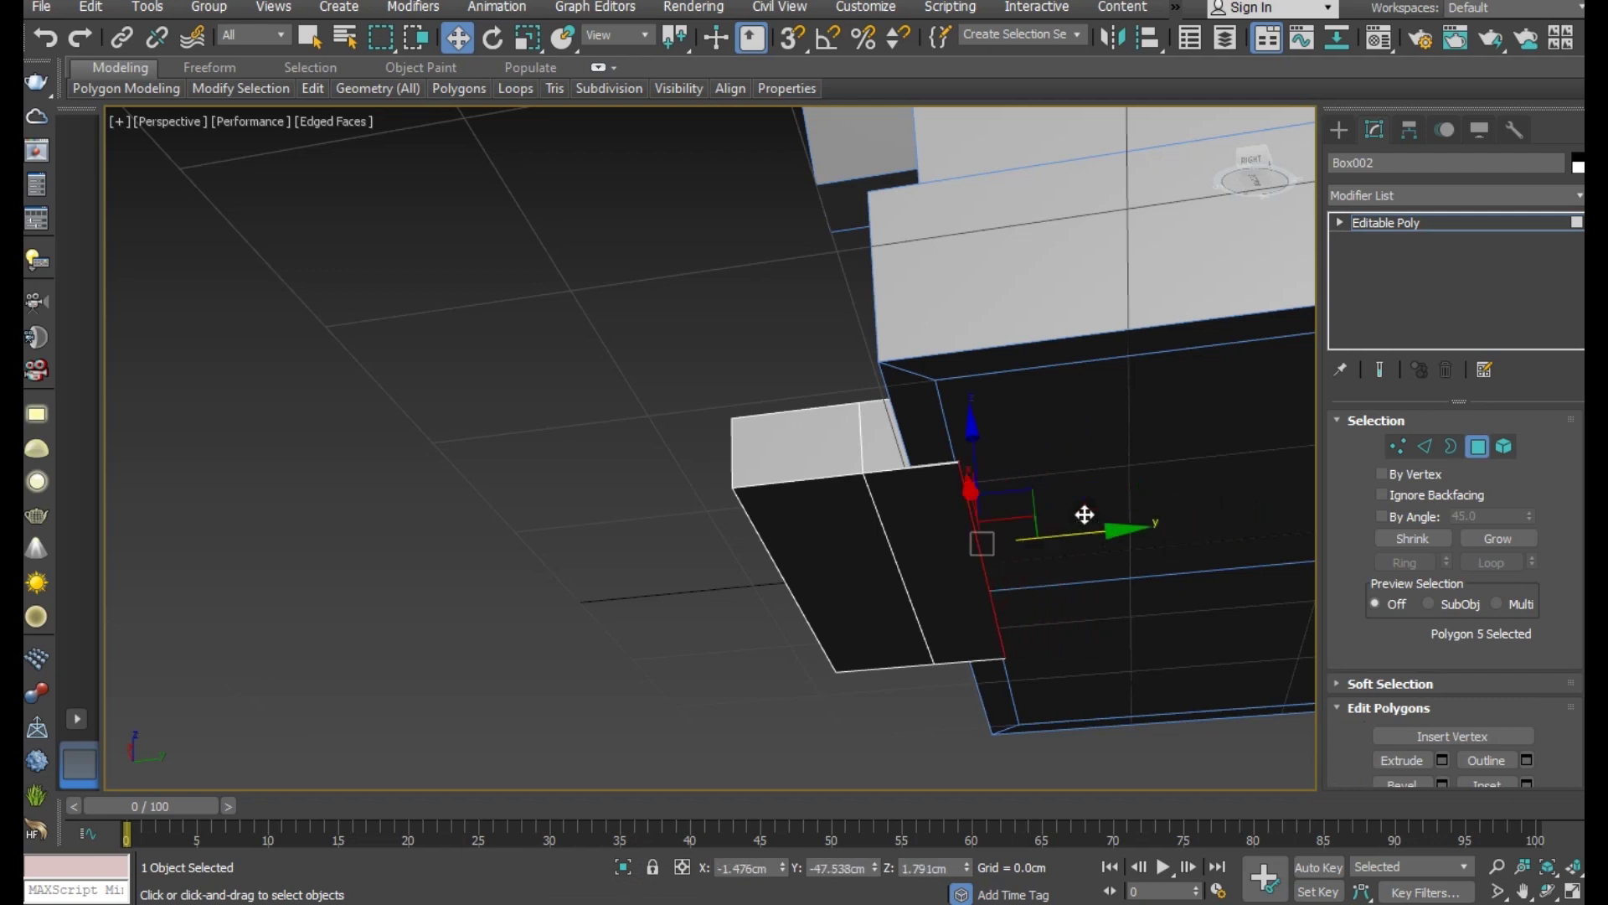
pyautogui.keyDown('alt'); pyautogui.moveTo(1084, 514); pyautogui.dragTo(1211, 676, button='middle'); pyautogui.keyUp('alt')
# Step: Extrude the back top face 3.541cm upward to form a second, higher step
pyautogui.click(987, 625)
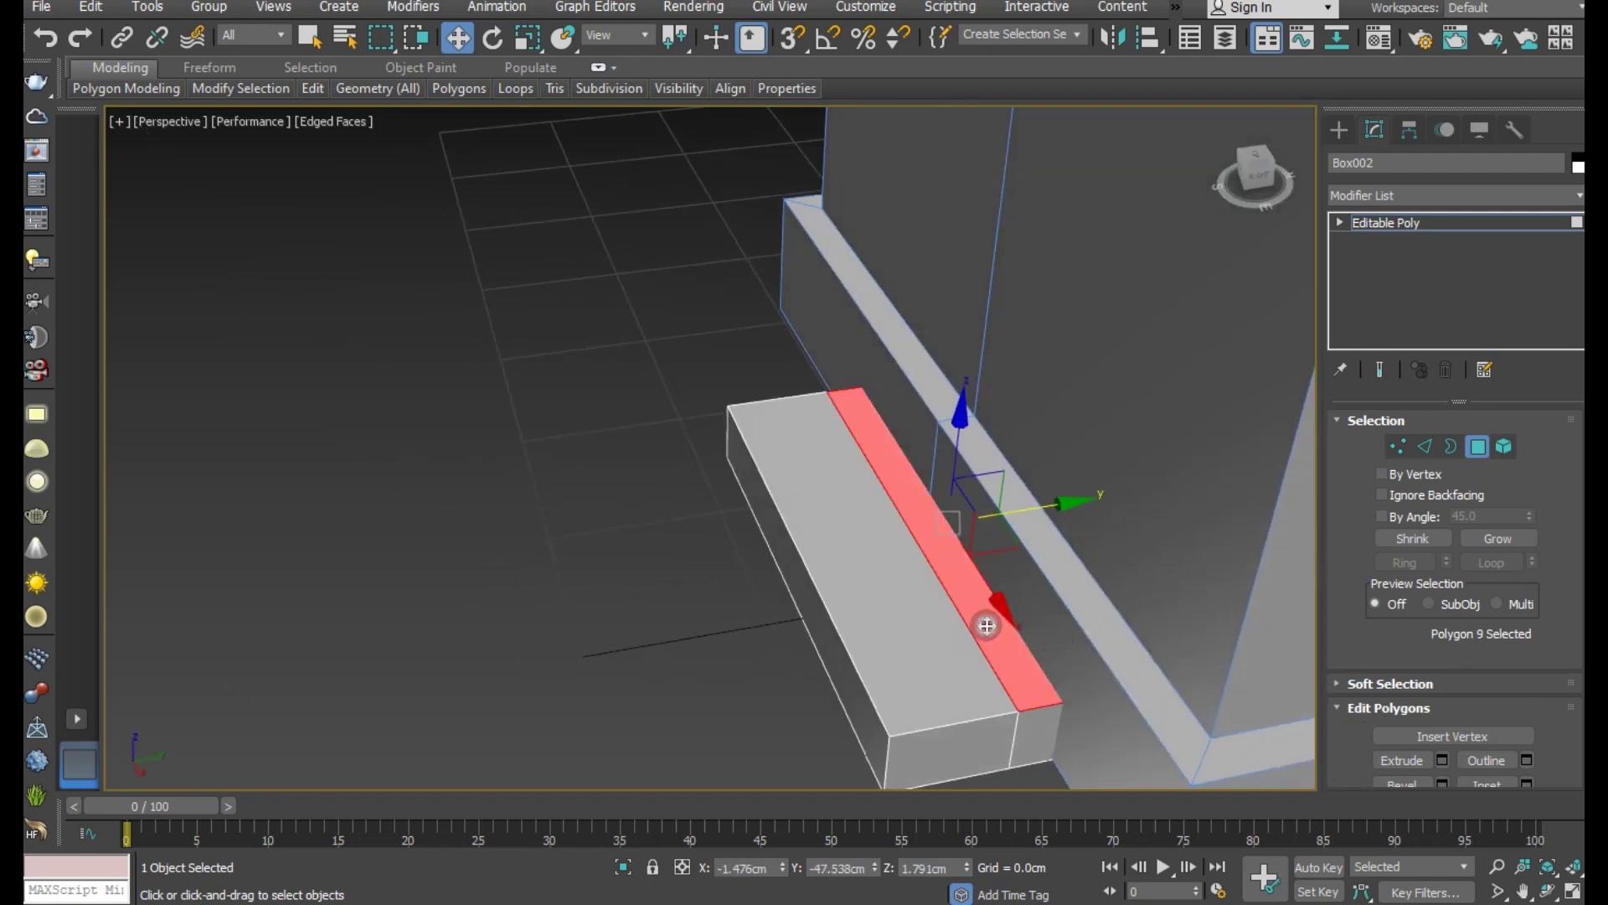
pyautogui.click(1437, 759)
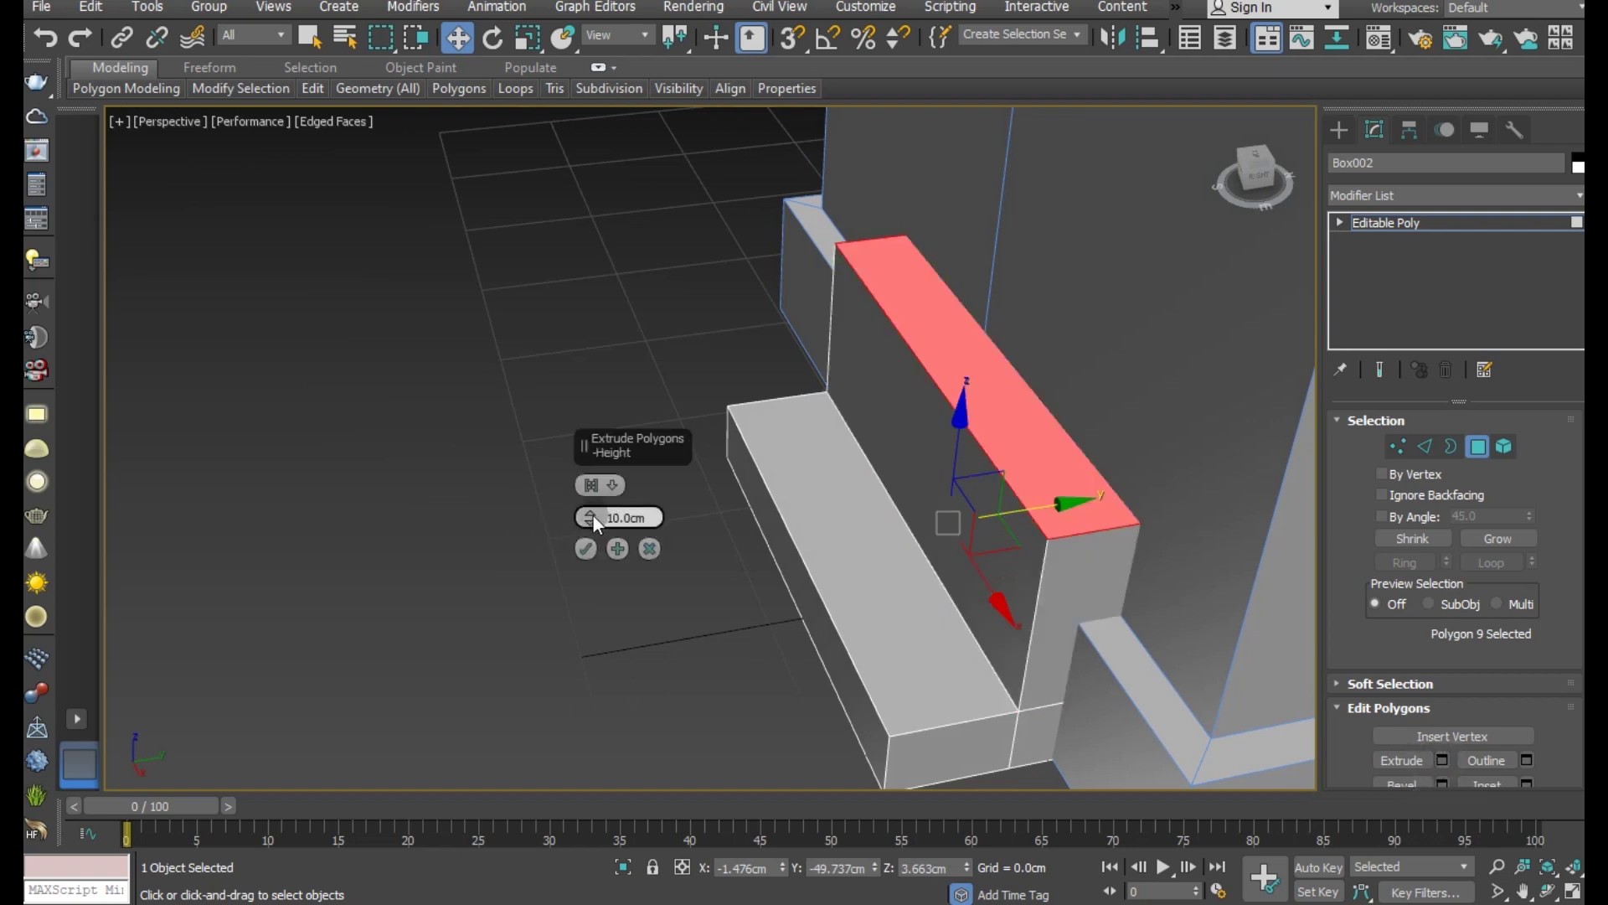
pyautogui.moveTo(594, 518); pyautogui.dragTo(620, 563)
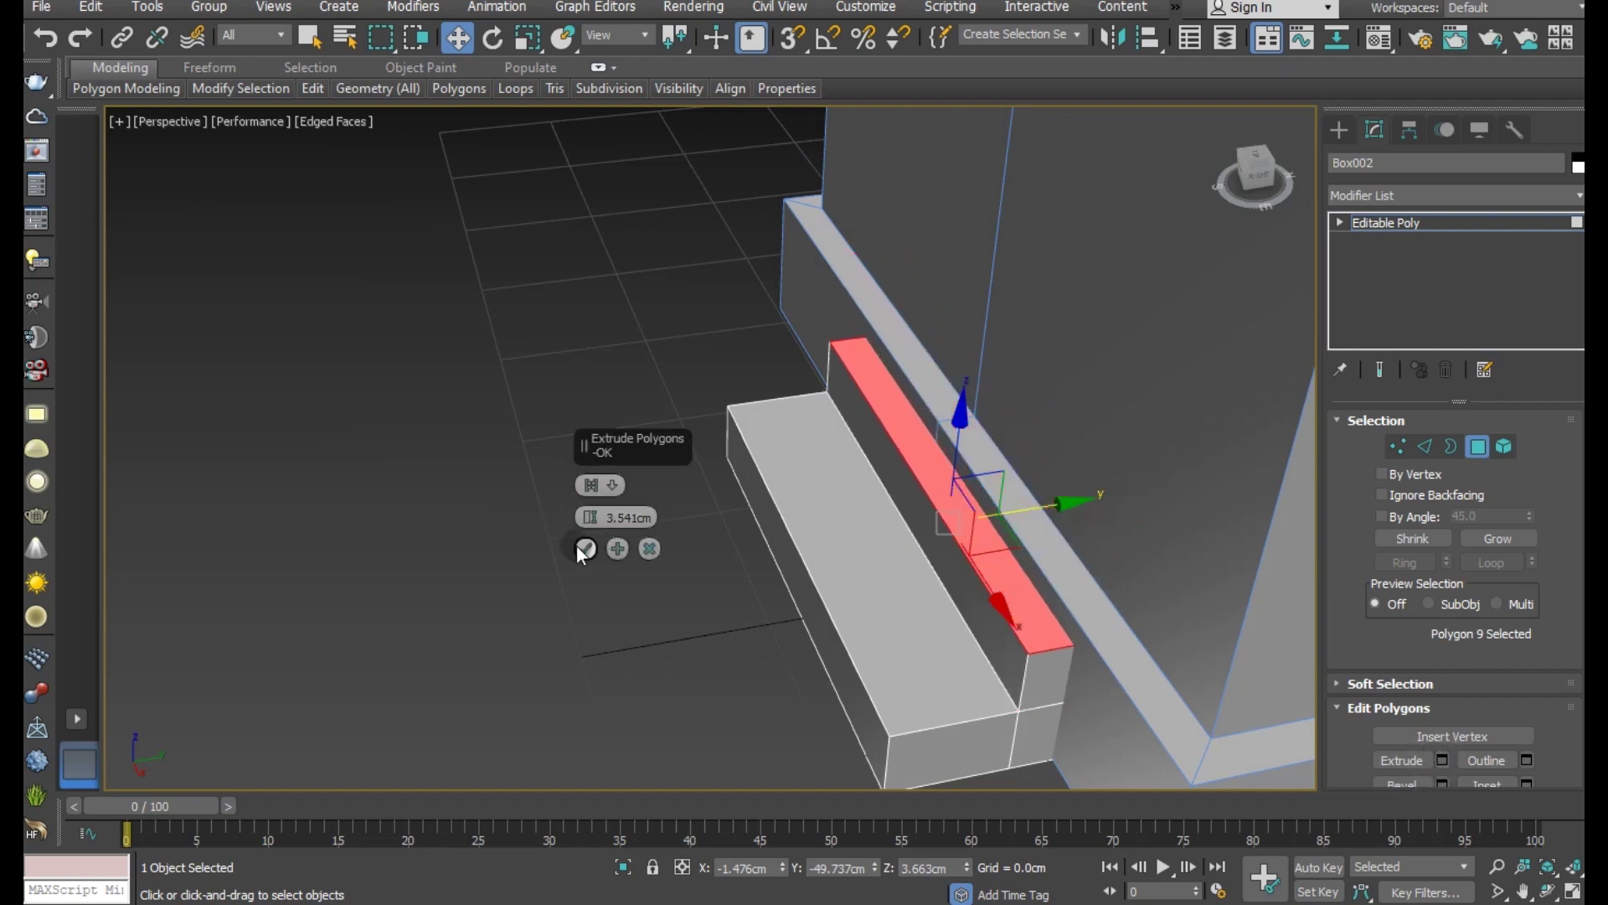
pyautogui.click(584, 549)
# Step: In Left view, shift the six vertices between the steps slightly along X to widen the upper tread
pyautogui.press('l')
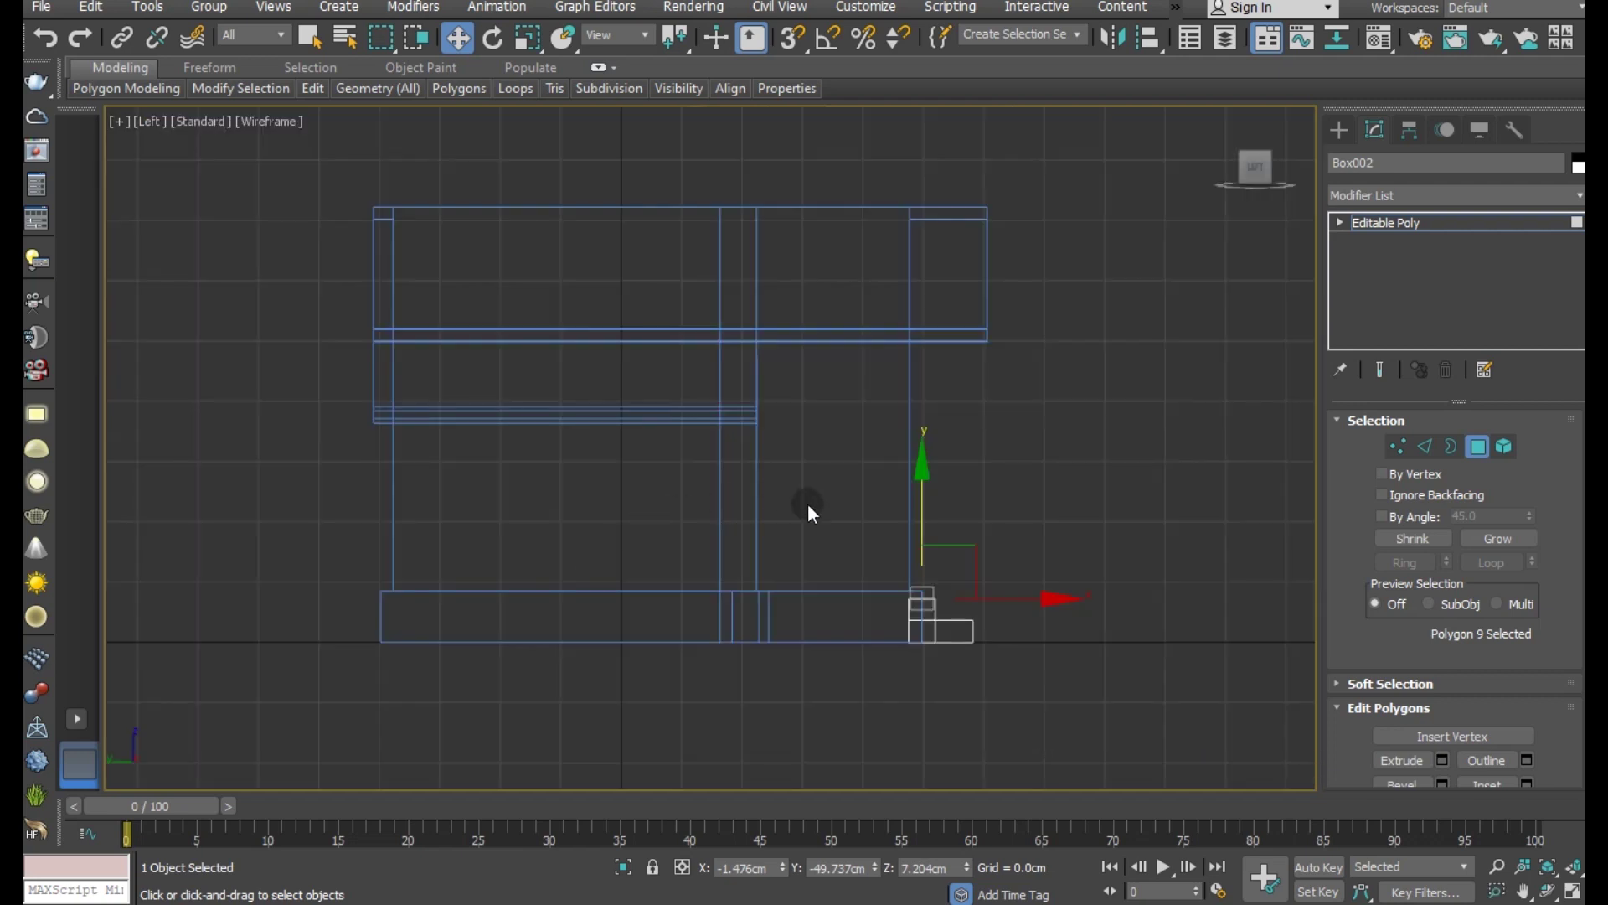
pyautogui.scroll(5, 936, 639)
pyautogui.click(1394, 449)
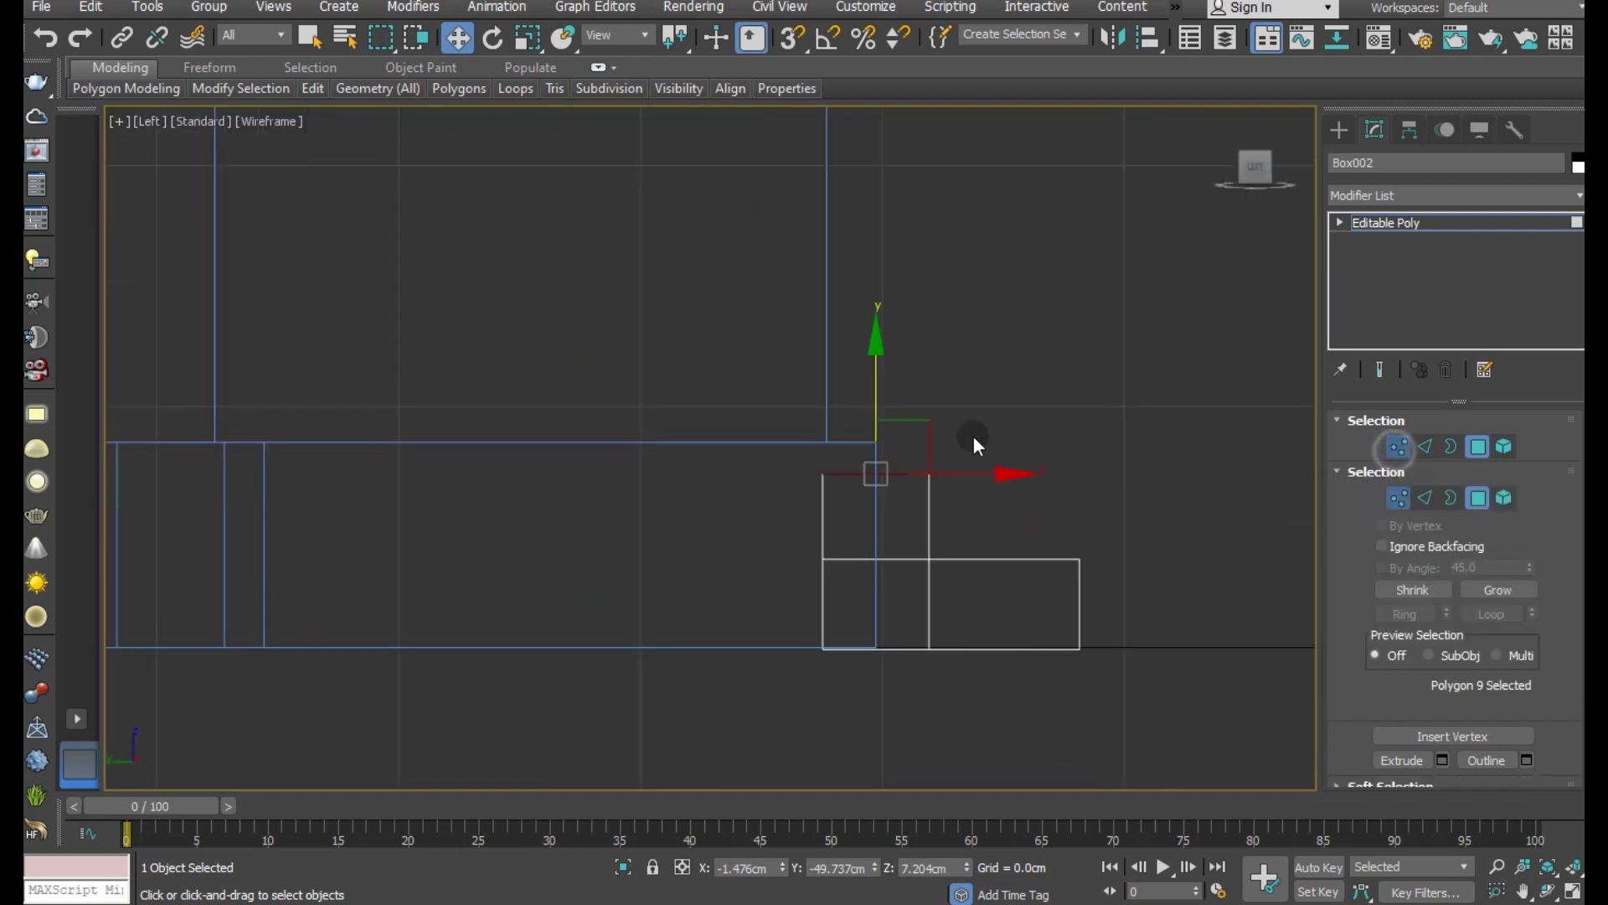
pyautogui.moveTo(981, 414); pyautogui.dragTo(903, 733)
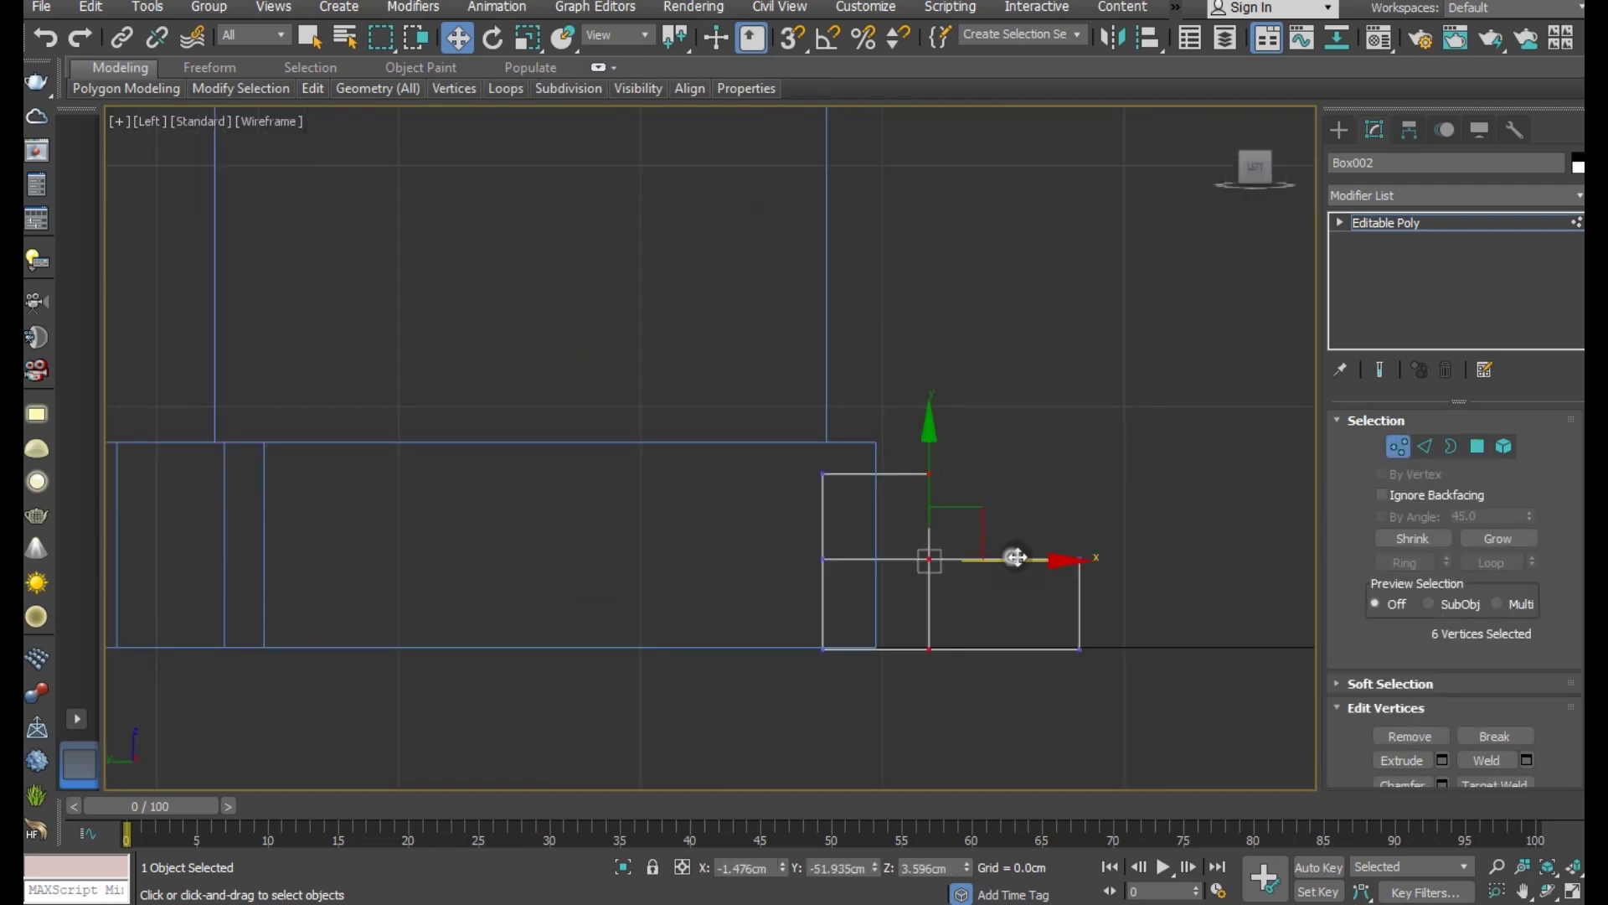
pyautogui.moveTo(1013, 558)
pyautogui.mouseDown()
pyautogui.moveTo(1027, 558)
pyautogui.moveTo(972, 517)
pyautogui.mouseUp()
pyautogui.press('p')
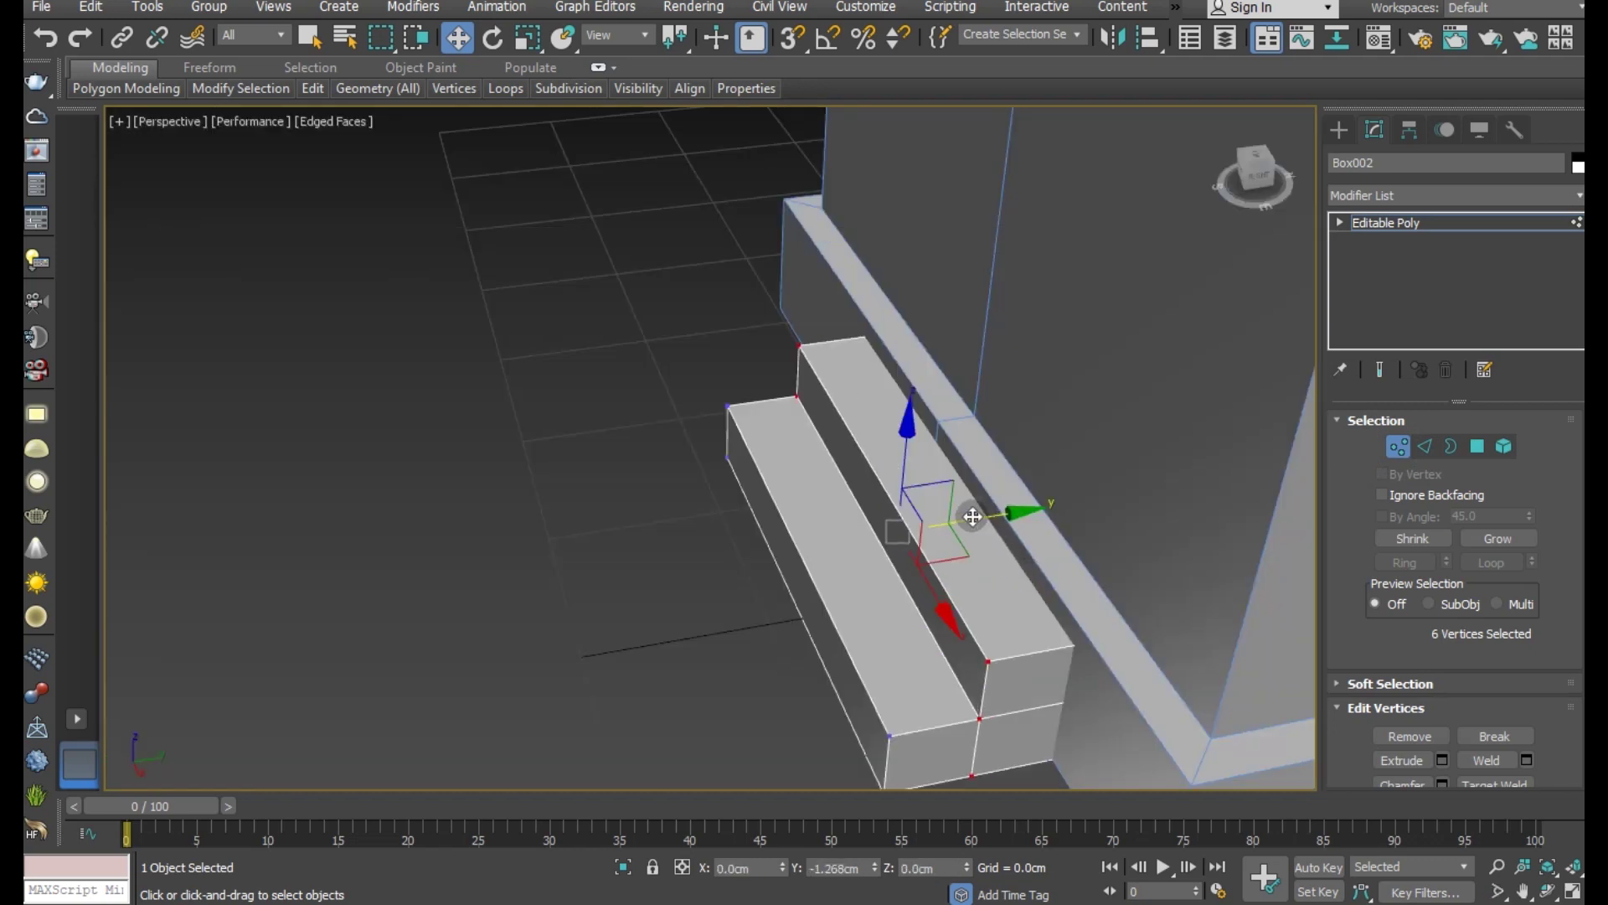
pyautogui.moveTo(972, 517)
pyautogui.keyDown('alt'); pyautogui.mouseDown(button='middle')
pyautogui.moveTo(1140, 481)
pyautogui.moveTo(1178, 521)
pyautogui.mouseUp(button='middle'); pyautogui.keyUp('alt')
pyautogui.scroll(3, 708, 567)
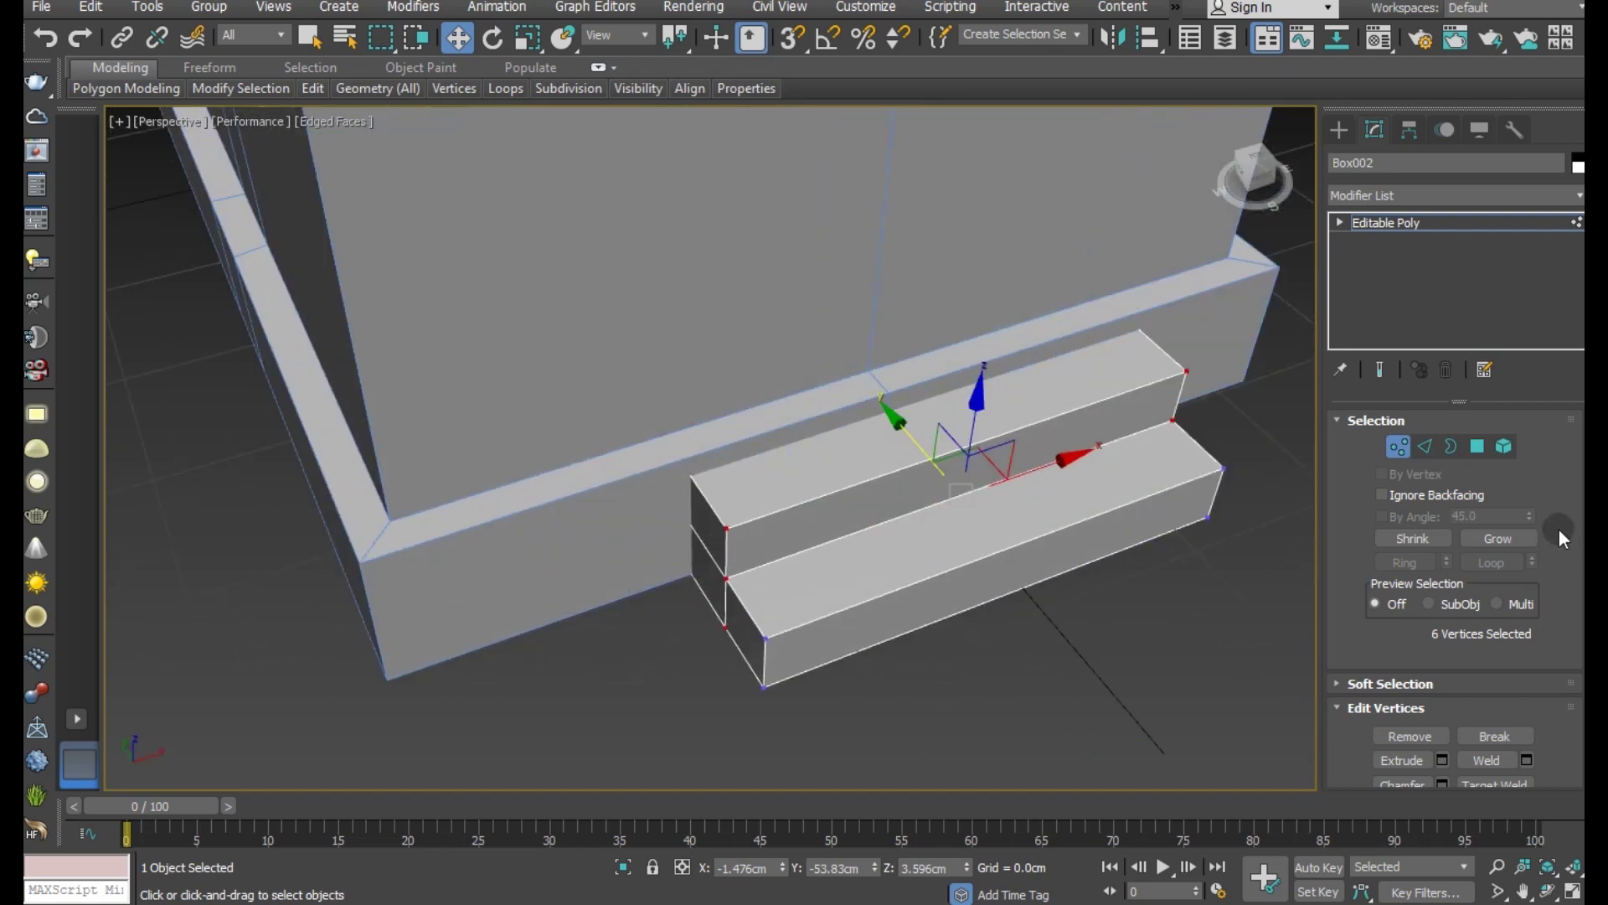
# Step: Select the steps' three left-end faces and extrude them outward
pyautogui.click(1477, 446)
pyautogui.click(727, 662)
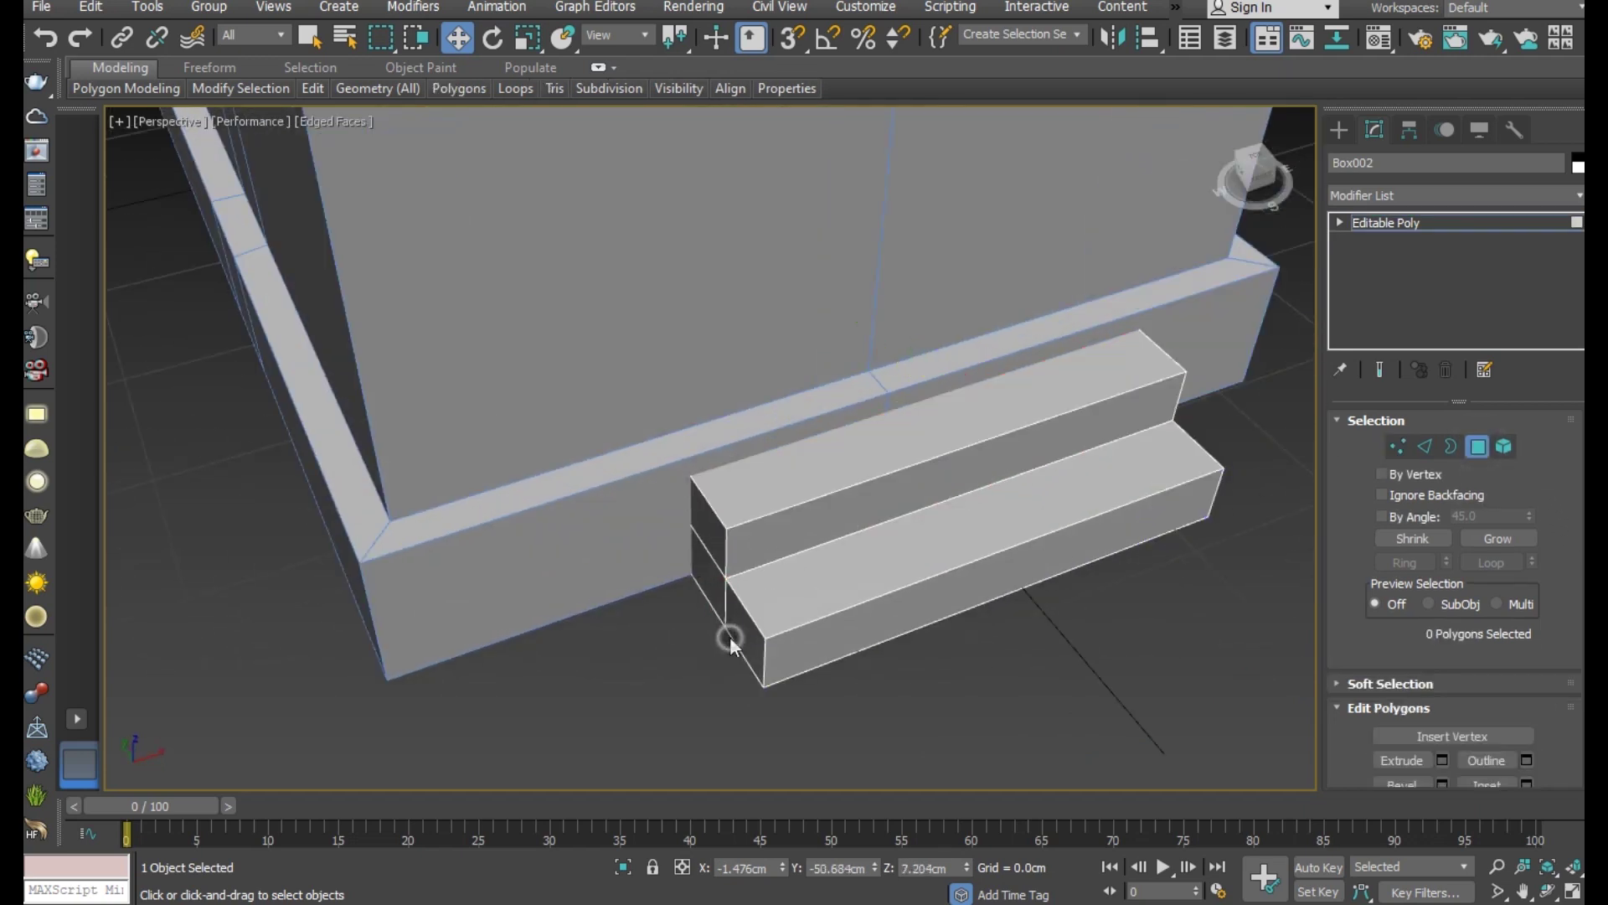
pyautogui.click(747, 630)
pyautogui.keyDown('ctrl'); pyautogui.click(711, 578); pyautogui.keyUp('ctrl')
pyautogui.keyDown('ctrl'); pyautogui.click(709, 549); pyautogui.keyUp('ctrl')
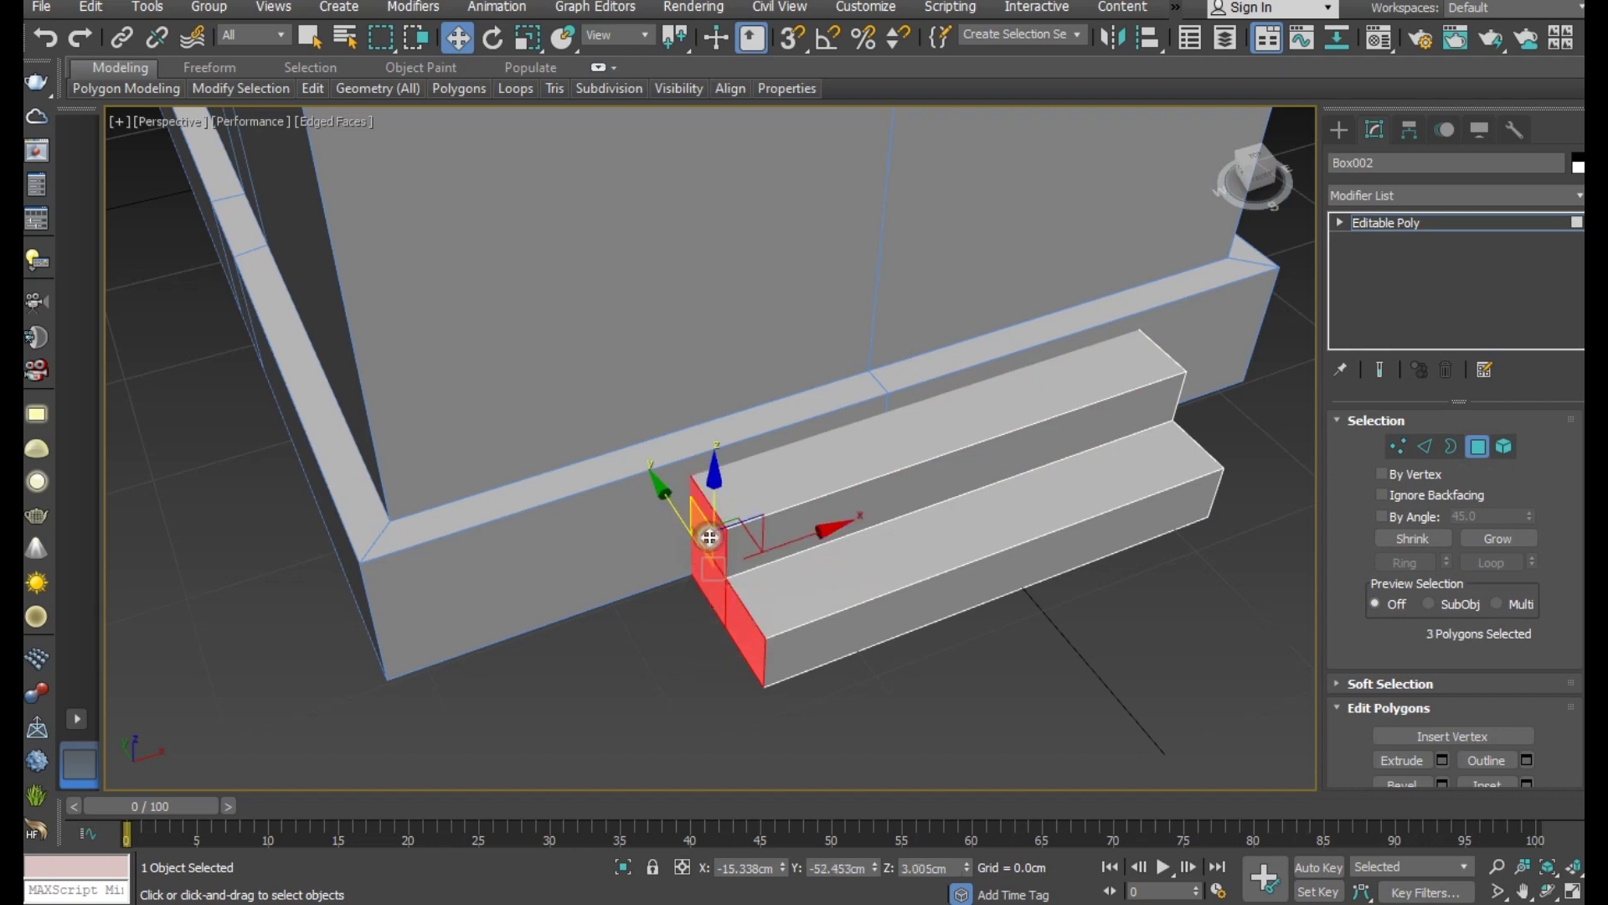
pyautogui.moveTo(707, 539)
pyautogui.keyDown('alt'); pyautogui.mouseDown(button='middle')
pyautogui.moveTo(837, 553)
pyautogui.moveTo(883, 488)
pyautogui.moveTo(815, 565)
pyautogui.mouseUp(button='middle'); pyautogui.keyUp('alt')
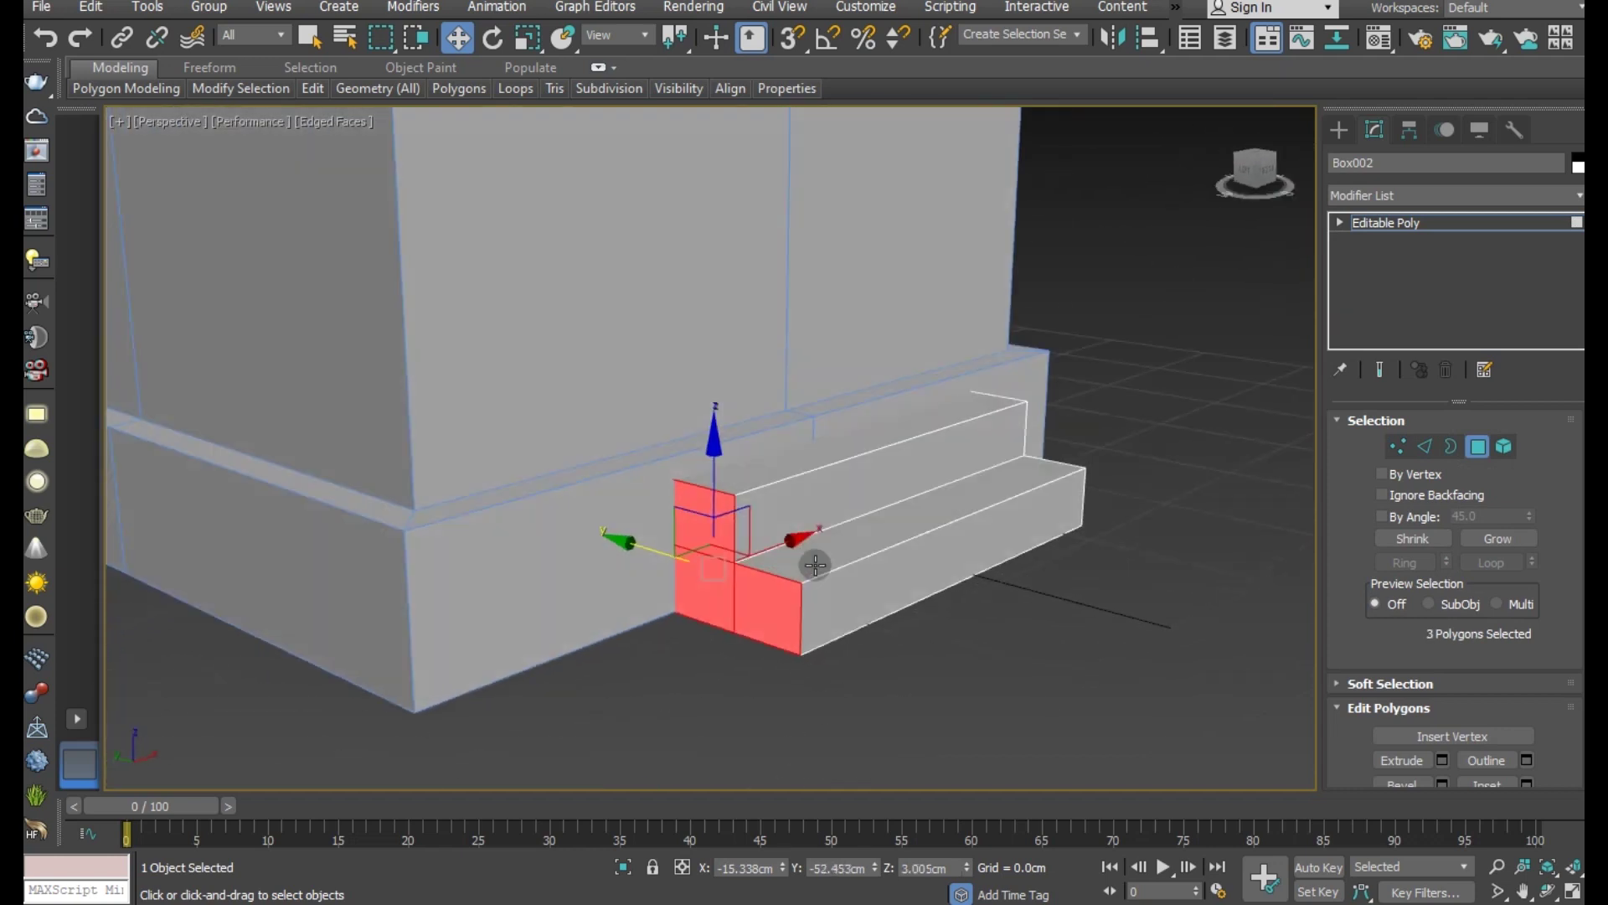
pyautogui.click(1441, 759)
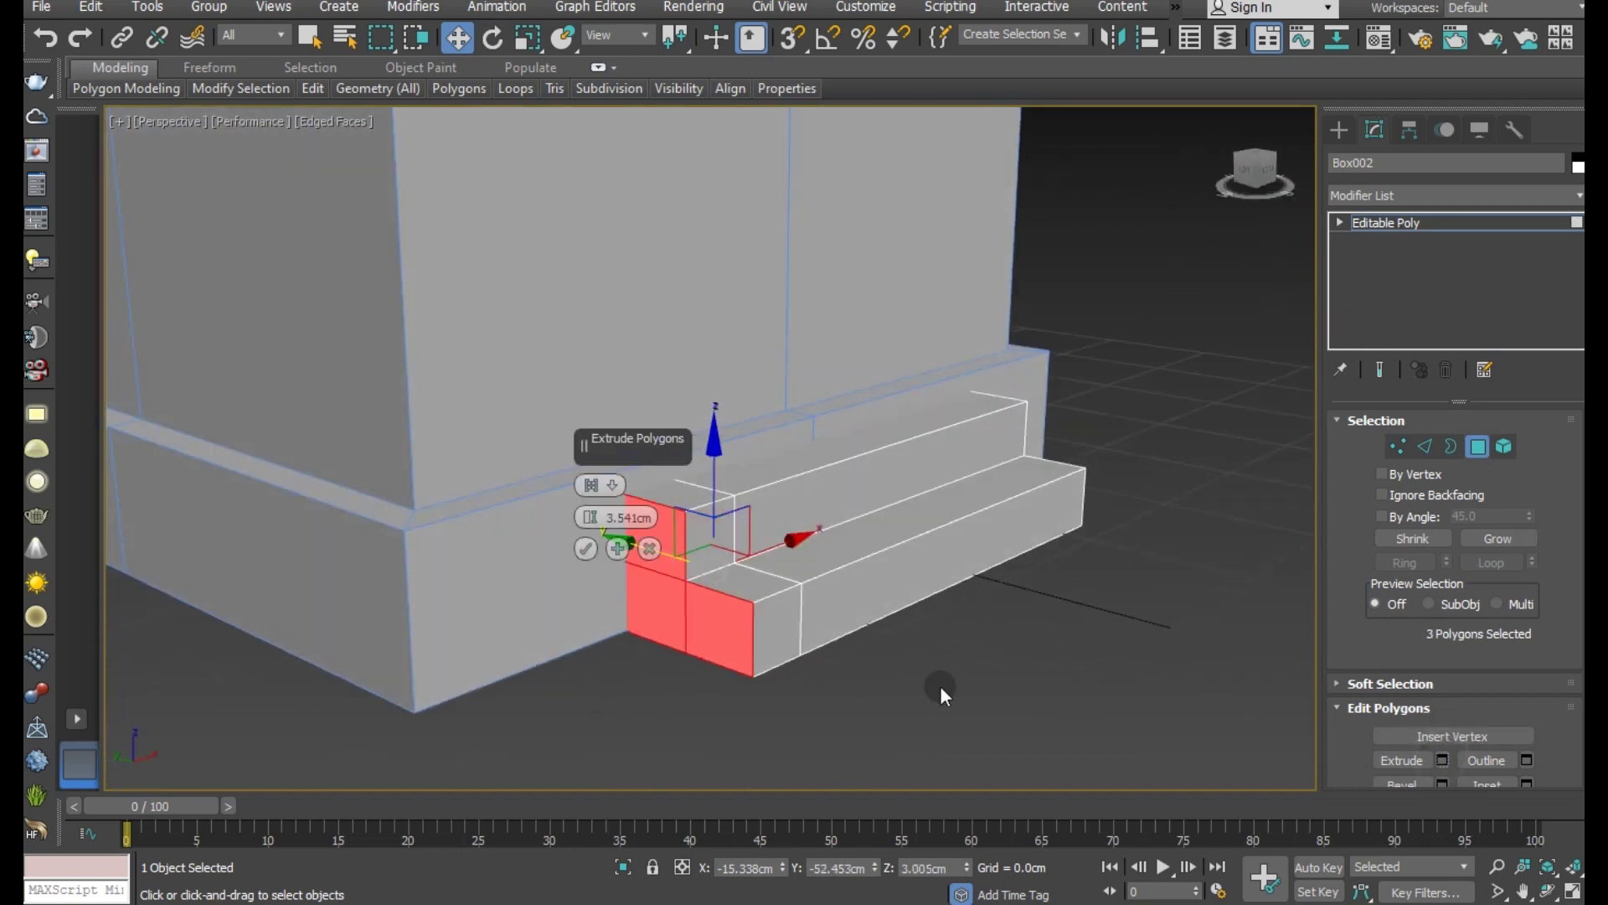
pyautogui.click(586, 549)
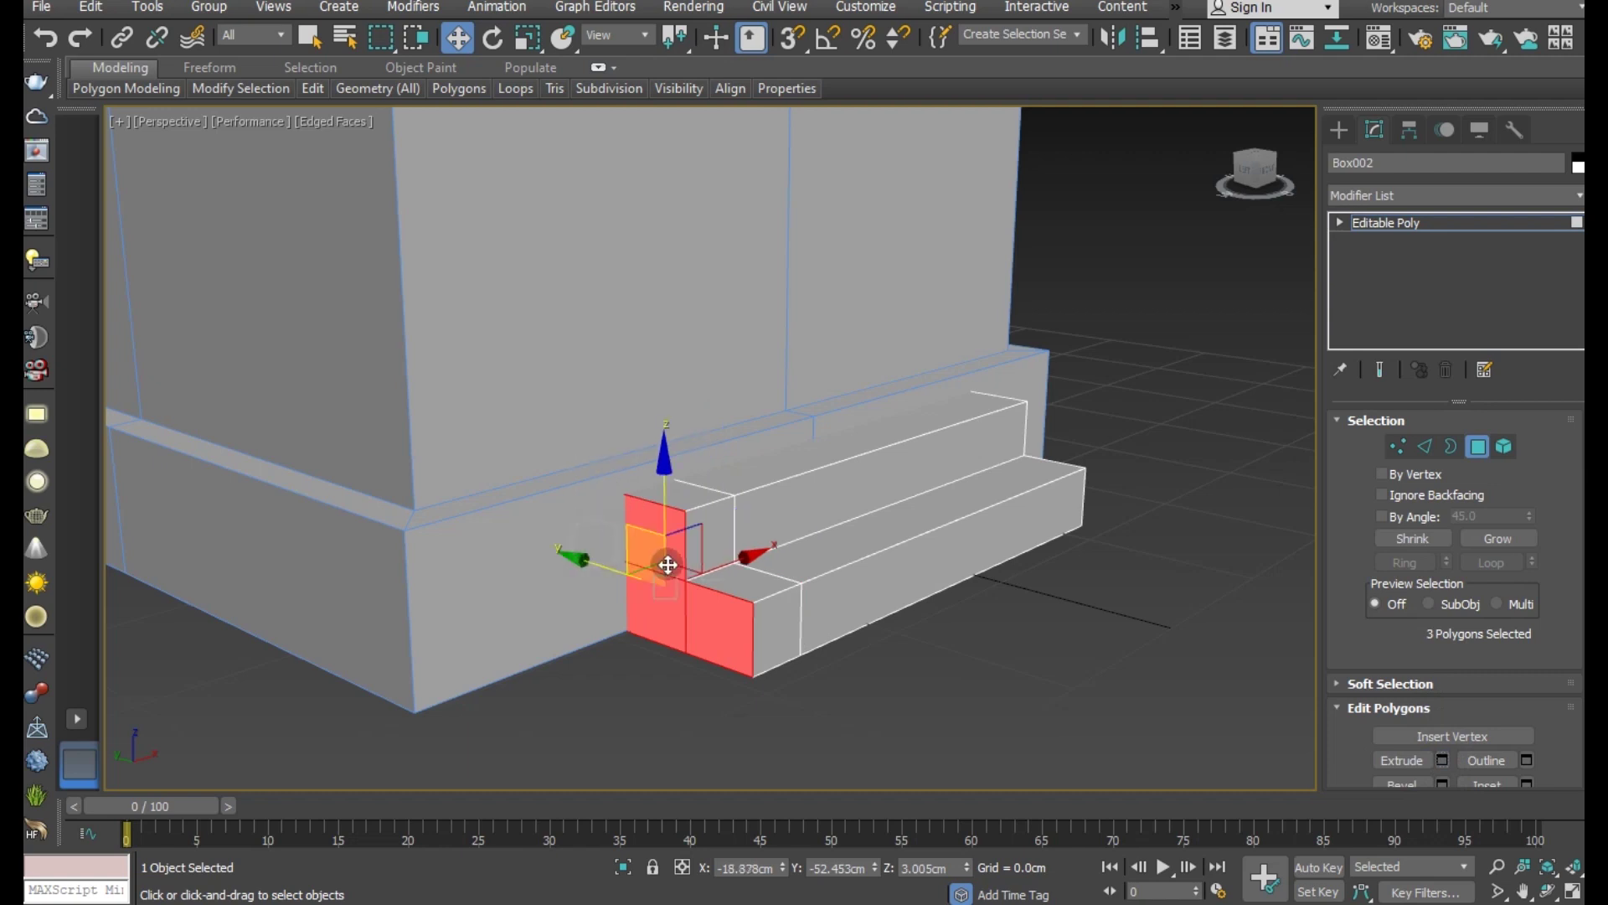
# Step: Select the four left-end block faces, discarding a trial extrusion along the way
pyautogui.click(724, 579)
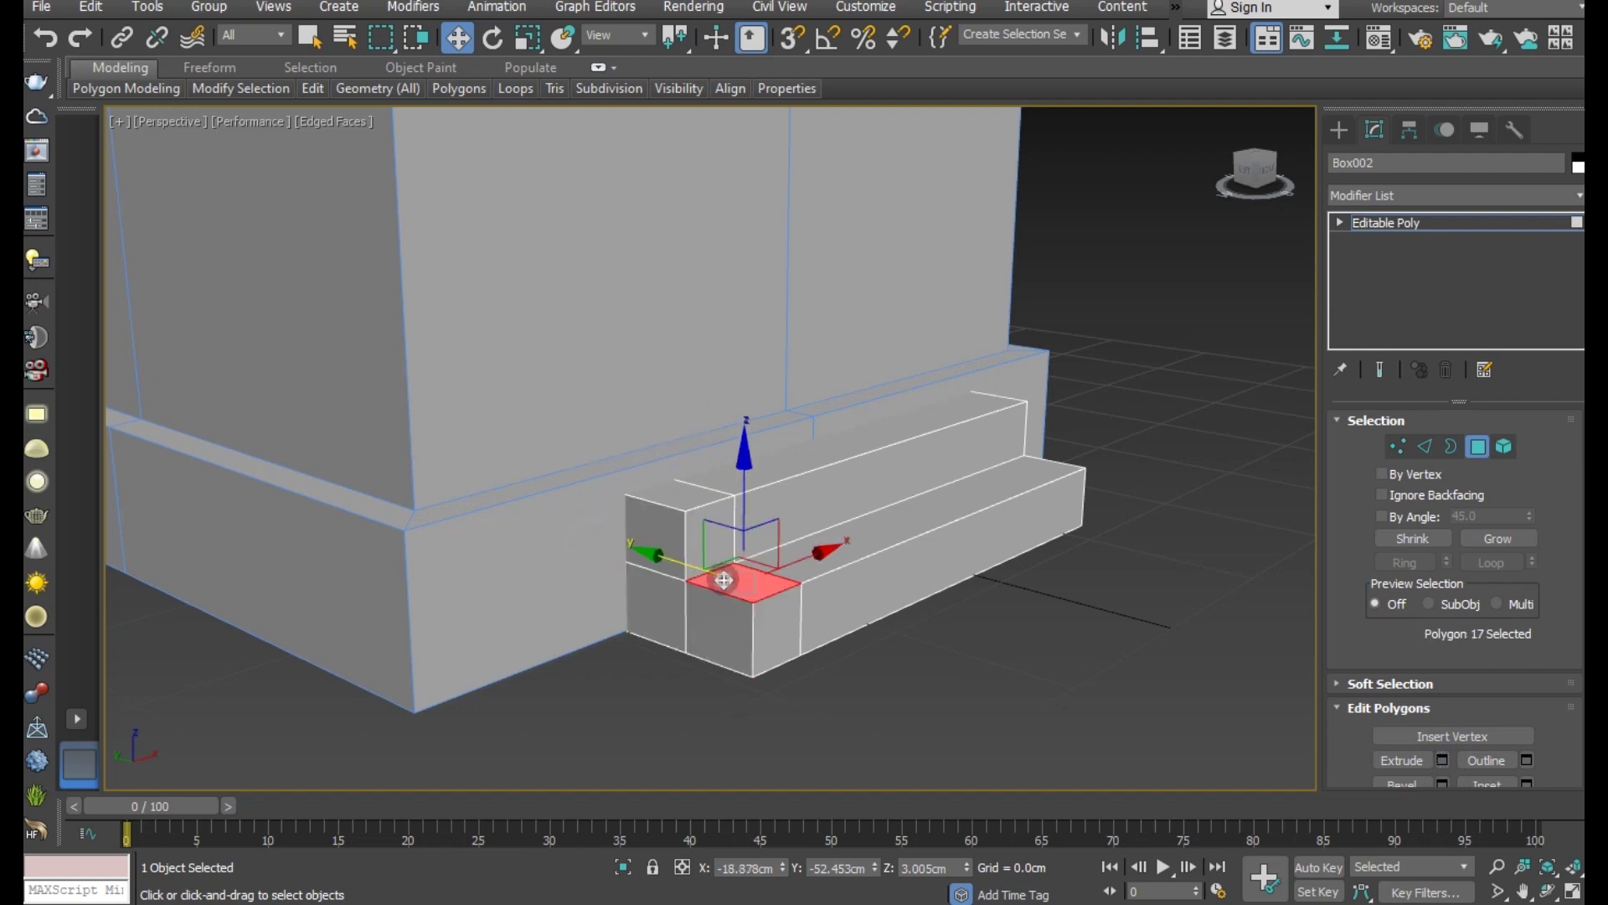
pyautogui.click(718, 536)
pyautogui.keyDown('ctrl'); pyautogui.click(727, 563); pyautogui.keyUp('ctrl')
pyautogui.scroll(2, 805, 582)
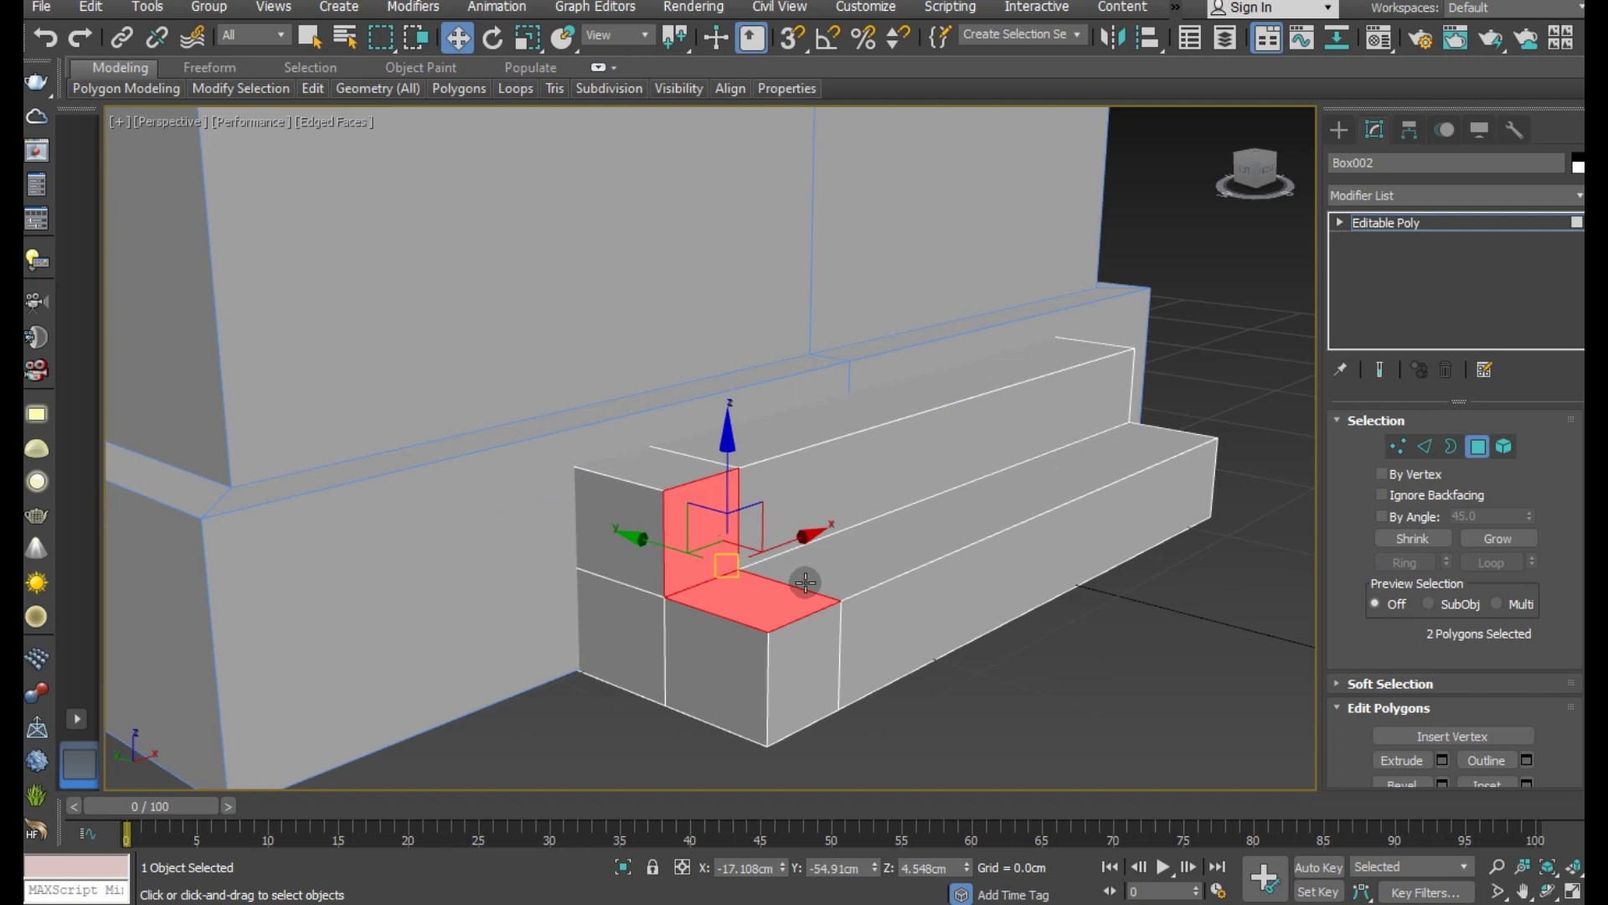
pyautogui.click(1443, 760)
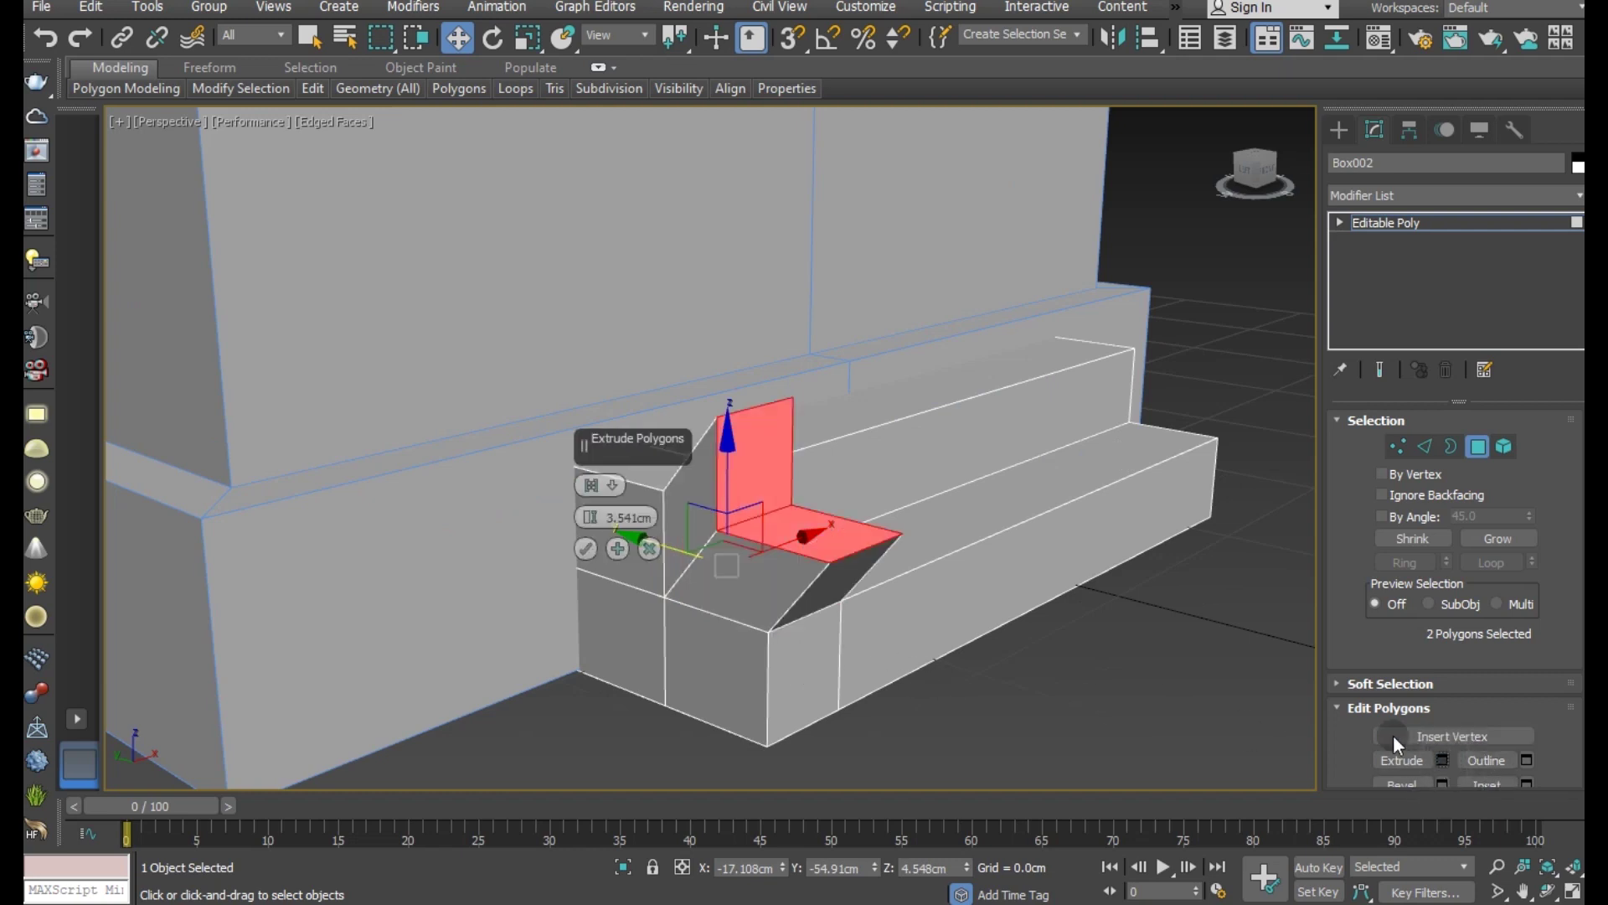
pyautogui.click(650, 550)
pyautogui.keyDown('ctrl'); pyautogui.click(656, 471); pyautogui.keyUp('ctrl')
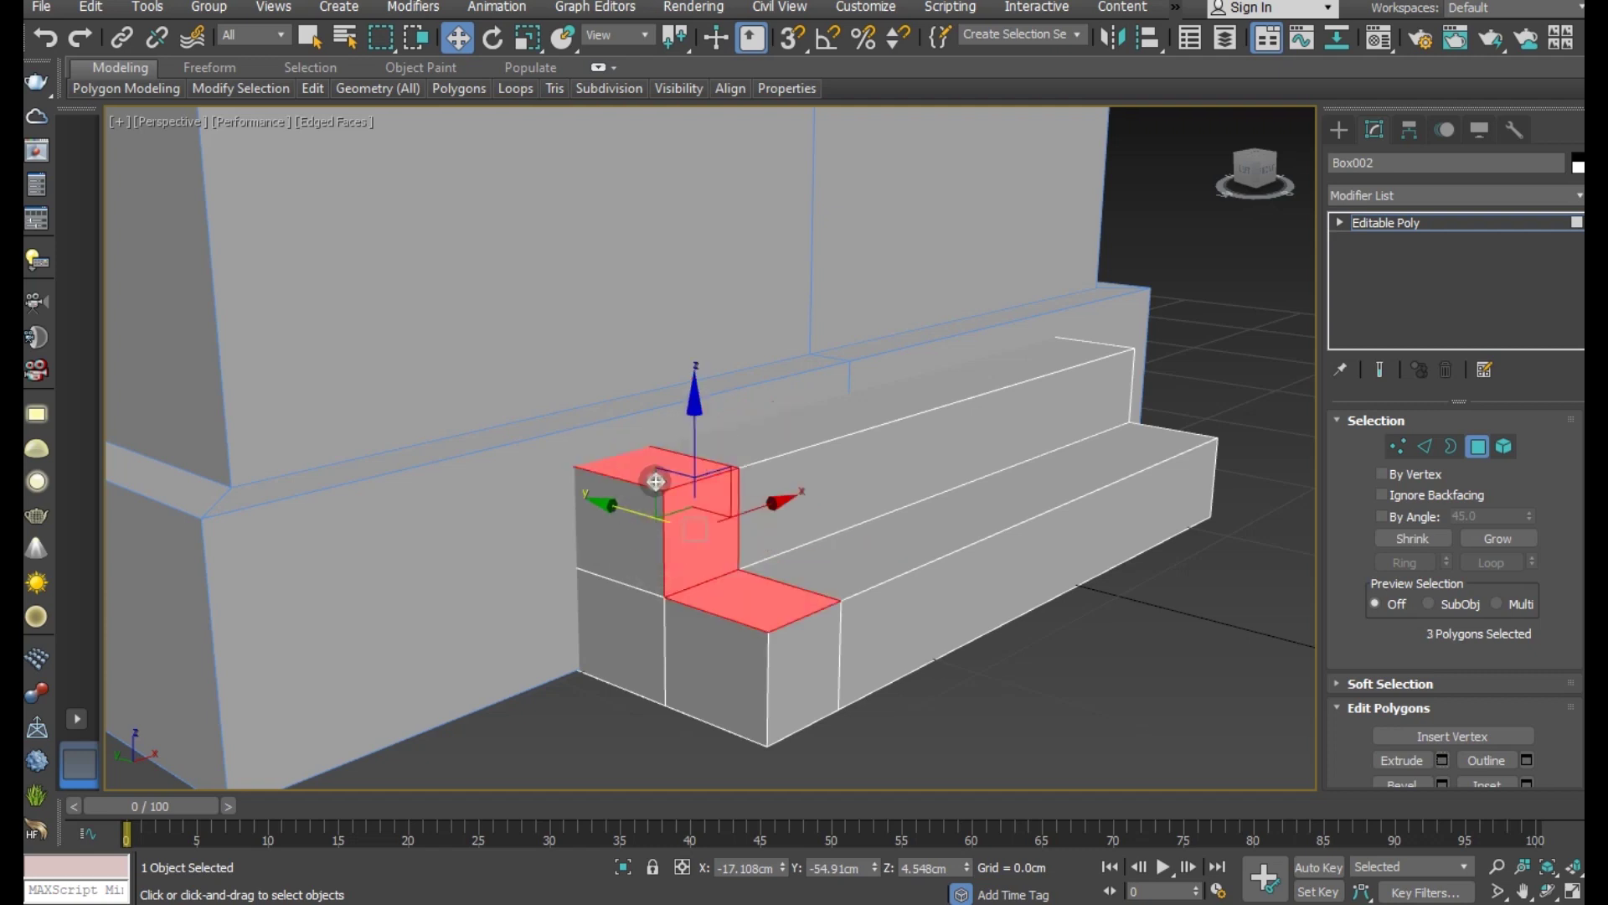
pyautogui.keyDown('ctrl'); pyautogui.click(788, 670); pyautogui.keyUp('ctrl')
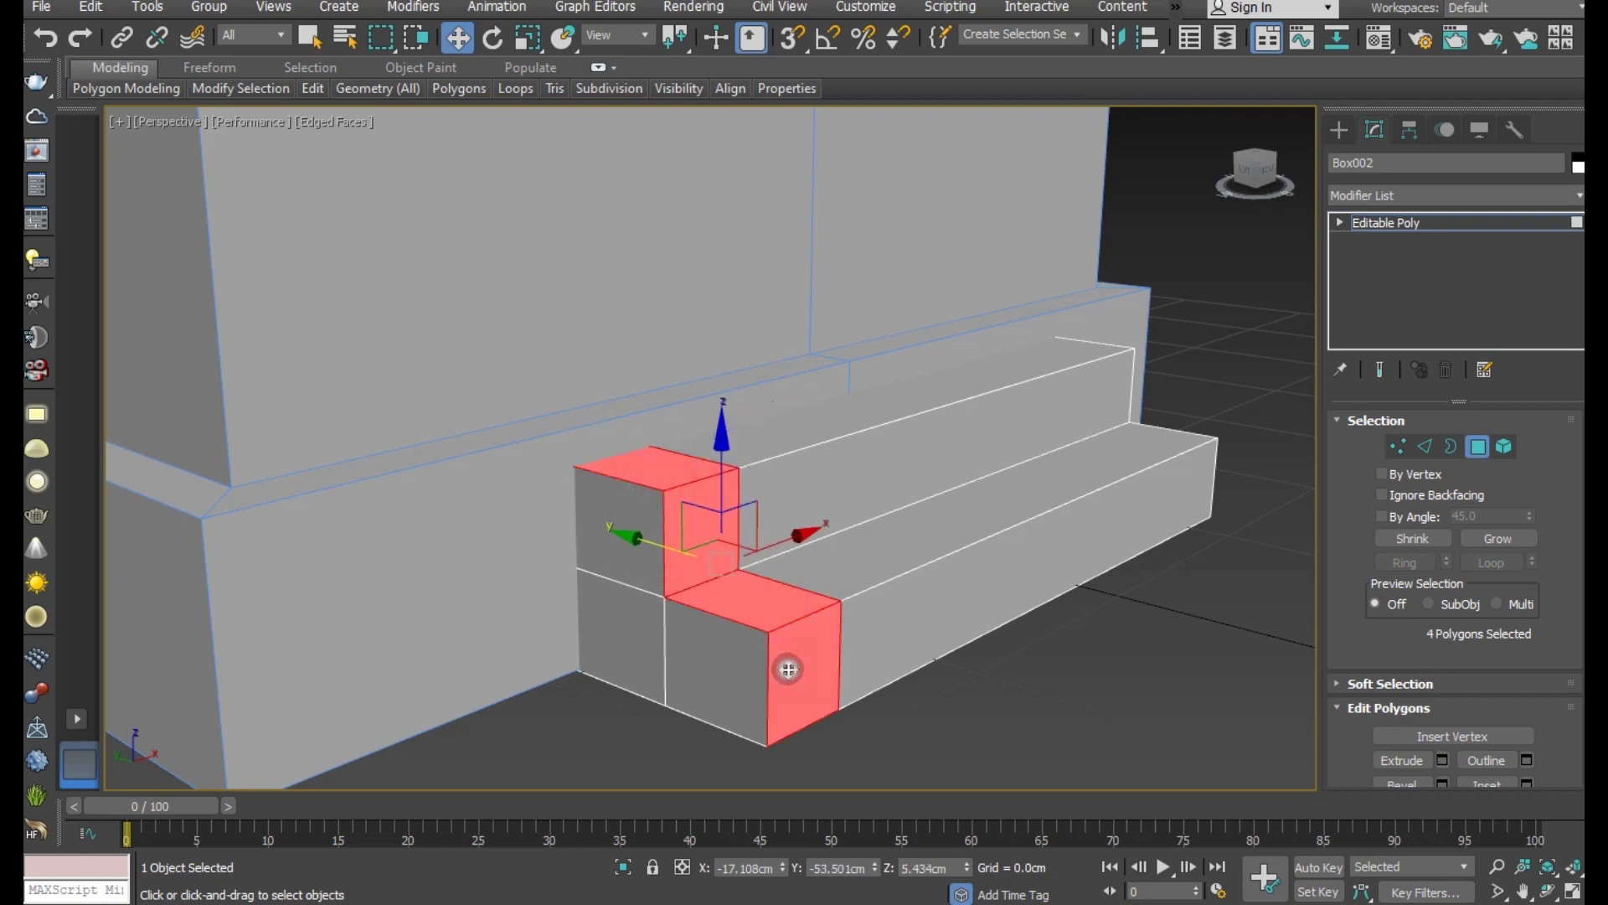
# Step: Extrude the four left-end faces 1.738cm with a non-Group extrusion type
pyautogui.click(1446, 760)
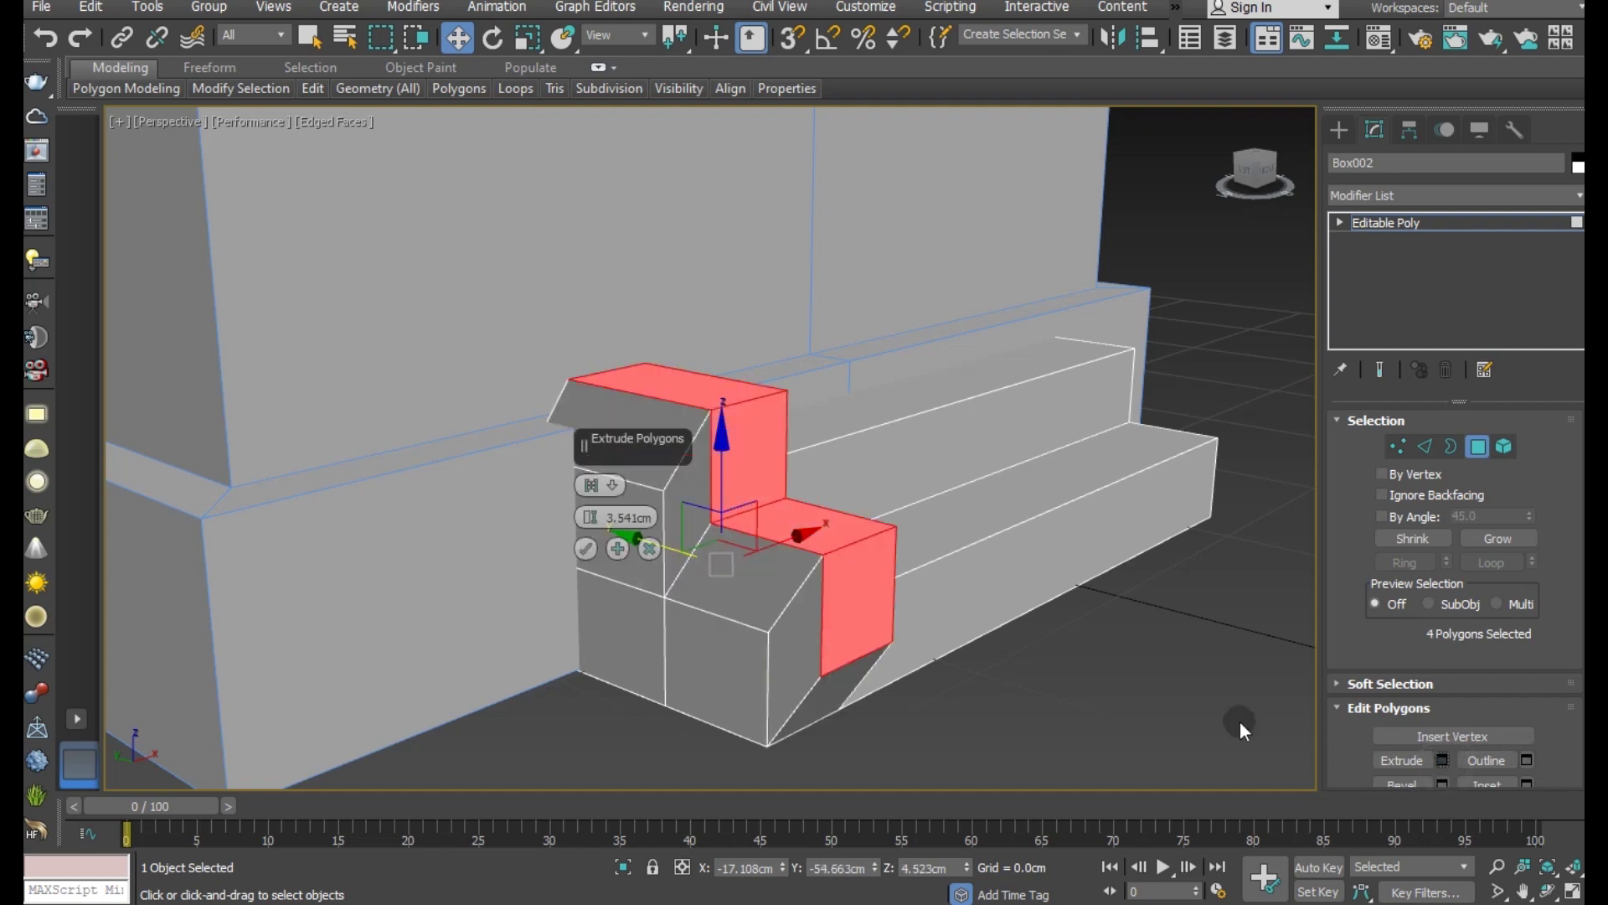
pyautogui.click(596, 490)
pyautogui.moveTo(743, 575)
pyautogui.keyDown('alt'); pyautogui.mouseDown(button='middle')
pyautogui.moveTo(584, 589)
pyautogui.moveTo(570, 533)
pyautogui.mouseUp(button='middle'); pyautogui.keyUp('alt')
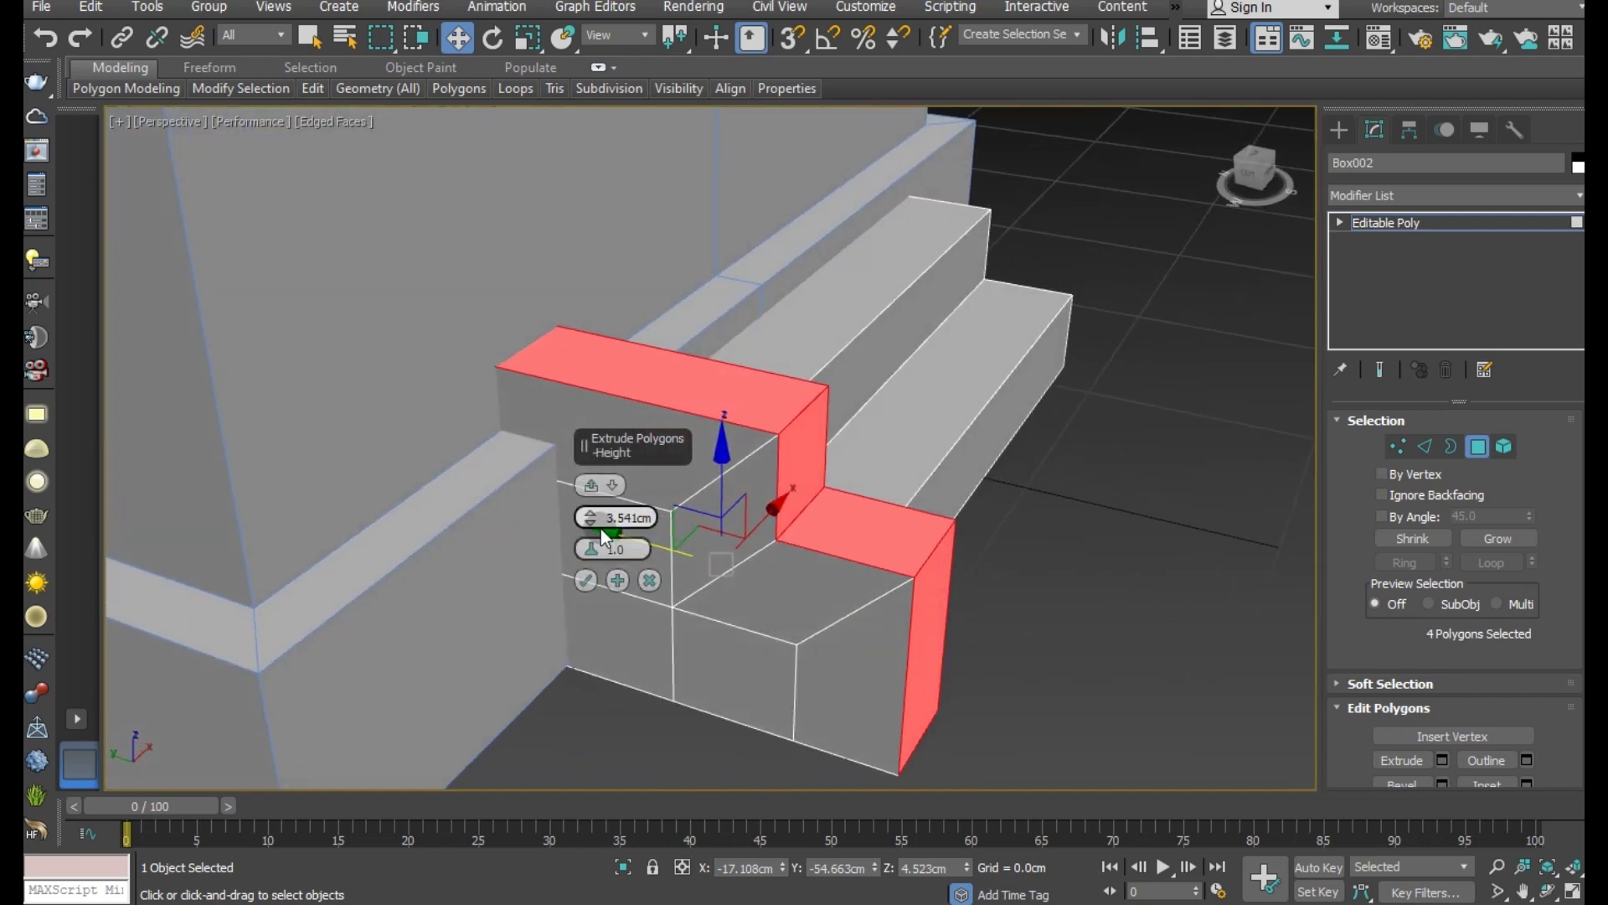
pyautogui.moveTo(601, 529); pyautogui.dragTo(600, 545)
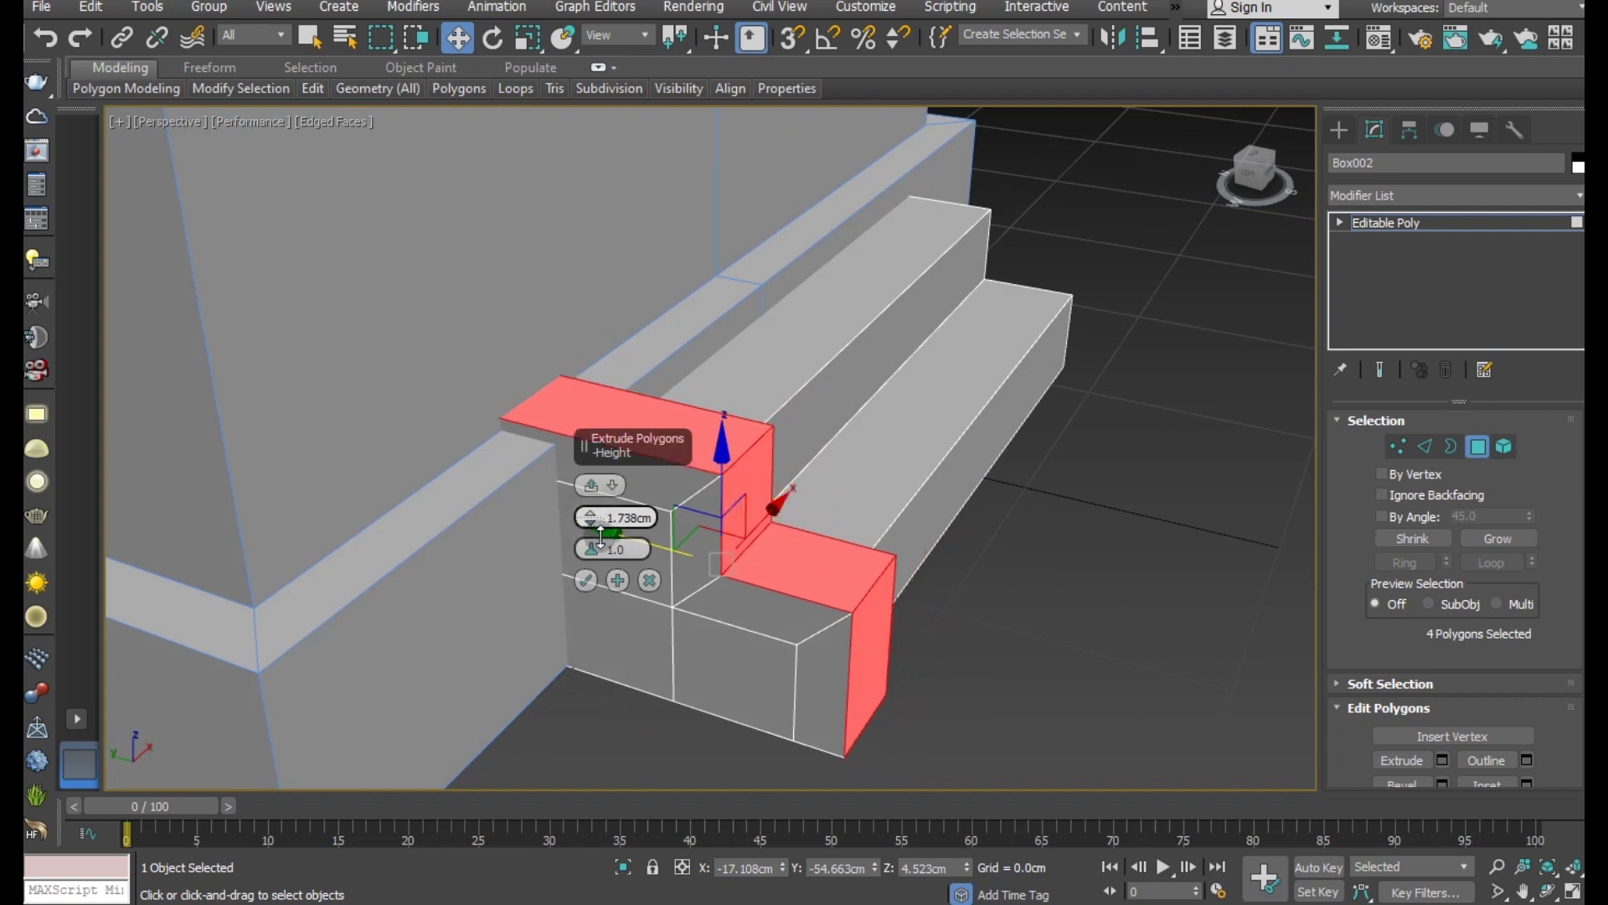
pyautogui.keyDown('alt'); pyautogui.moveTo(807, 661); pyautogui.dragTo(624, 645, button='middle'); pyautogui.keyUp('alt')
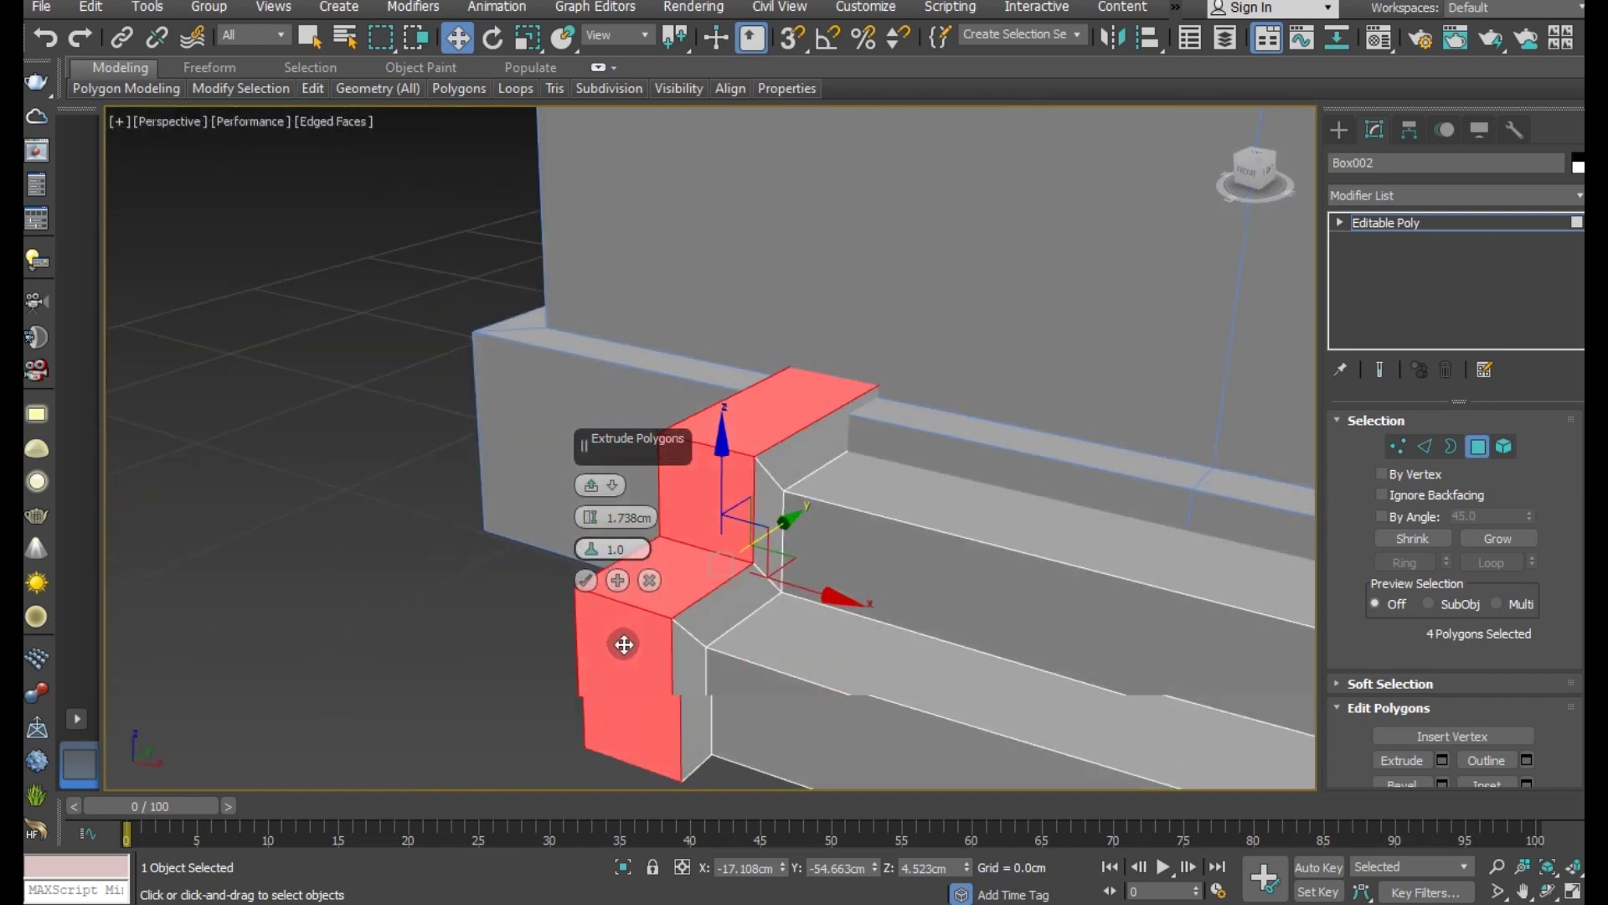
pyautogui.click(586, 580)
pyautogui.scroll(-3, 544, 519)
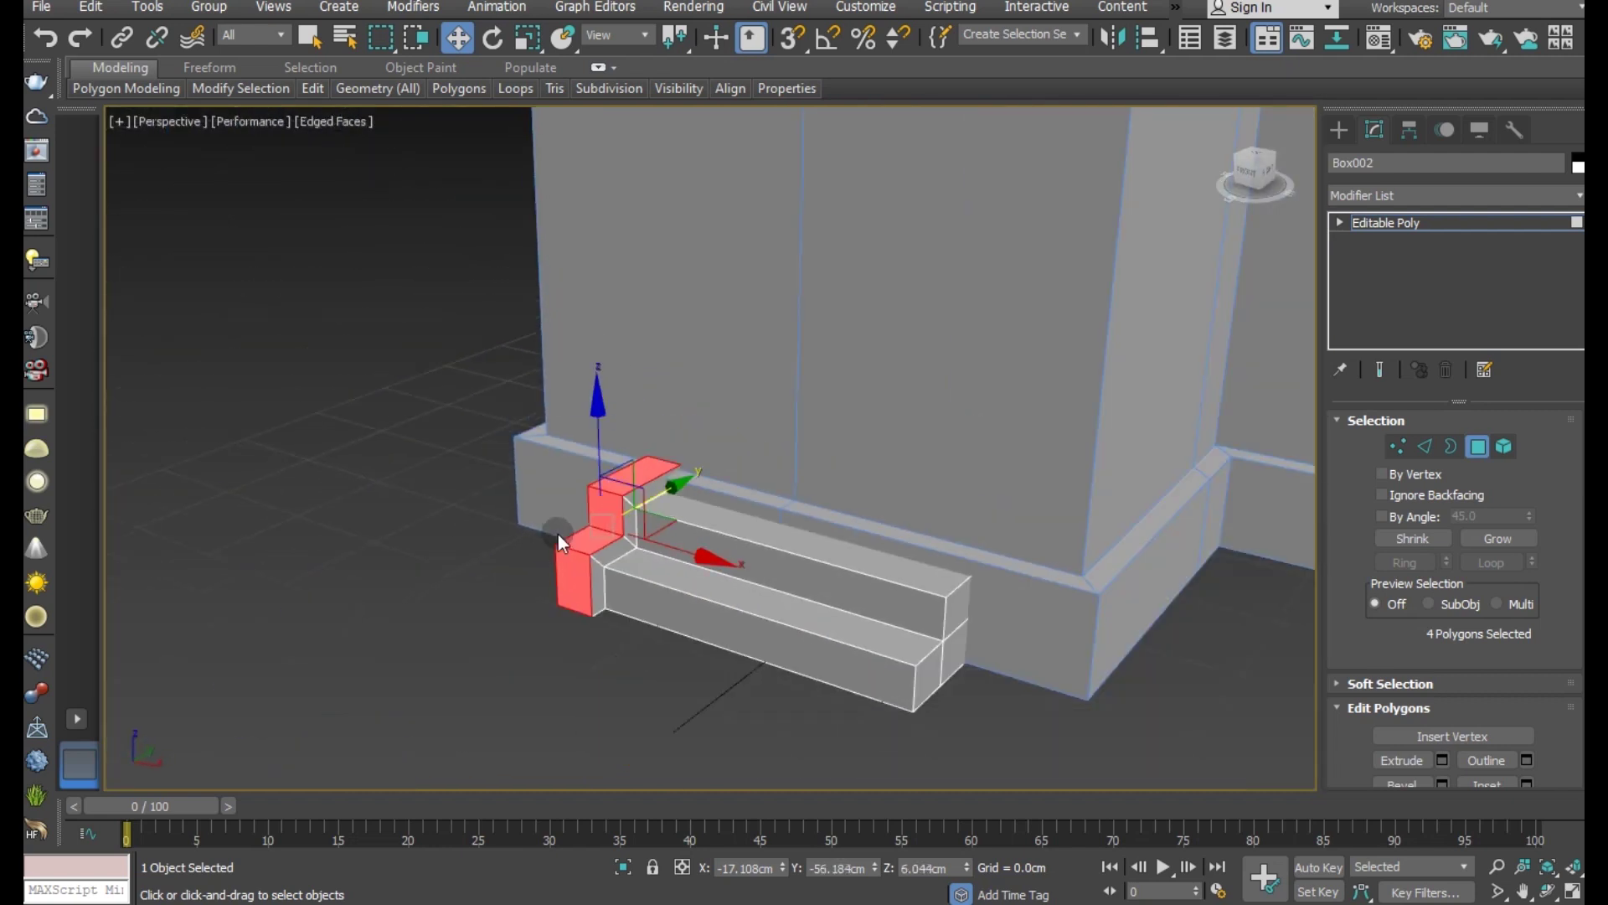
# Step: Extrude the steps' right-end faces and nudge them along X
pyautogui.click(928, 669)
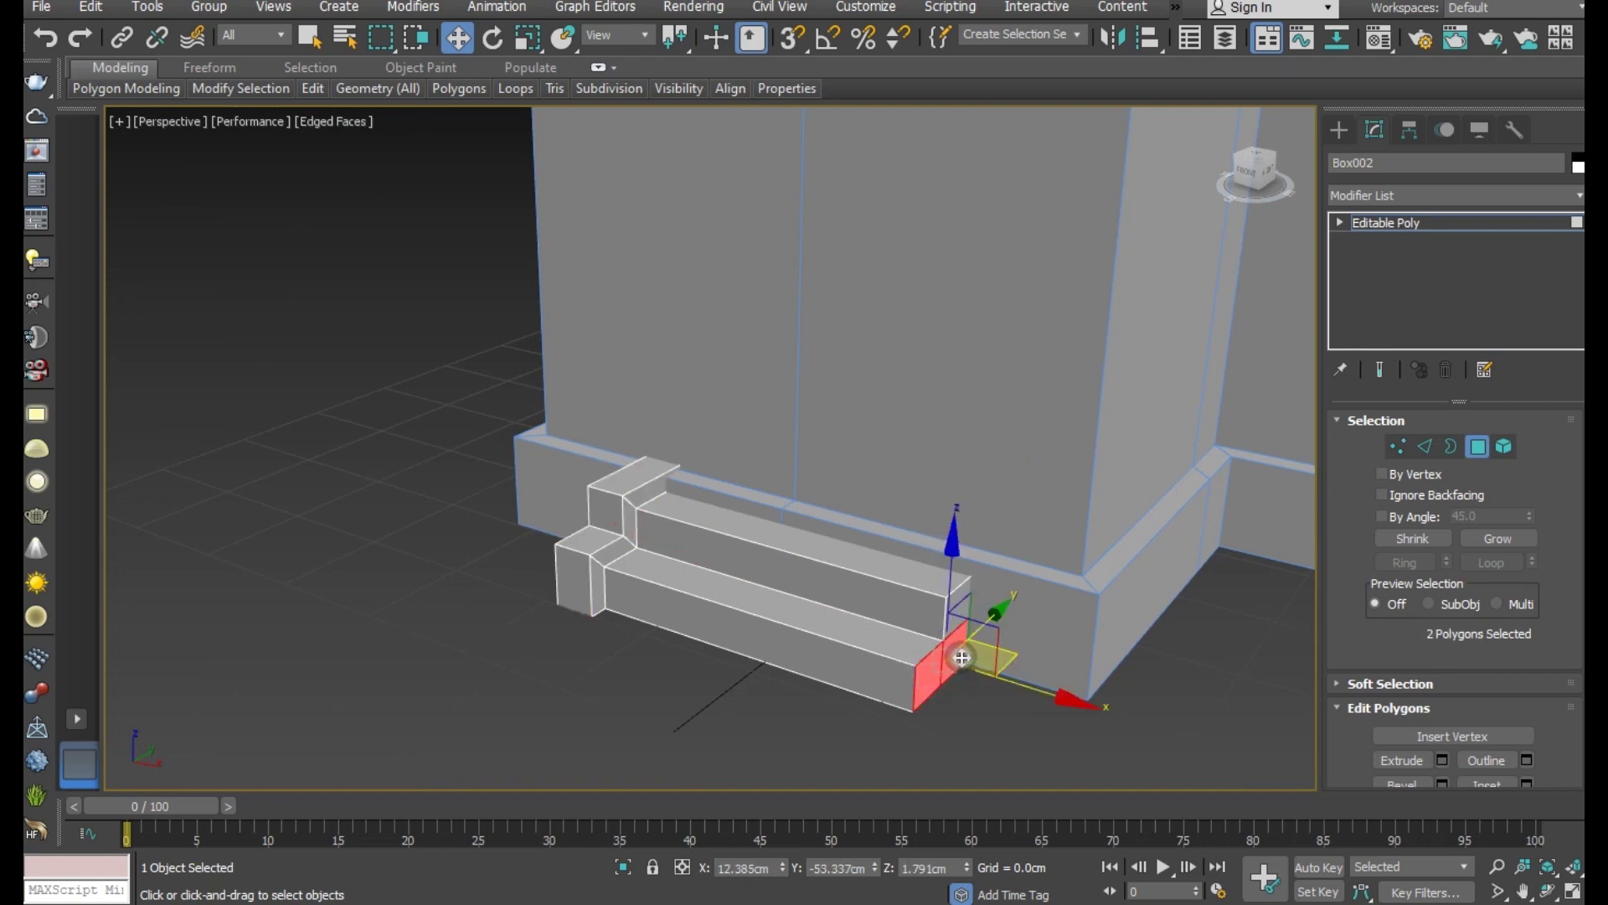
pyautogui.keyDown('ctrl'); pyautogui.click(959, 611); pyautogui.keyUp('ctrl')
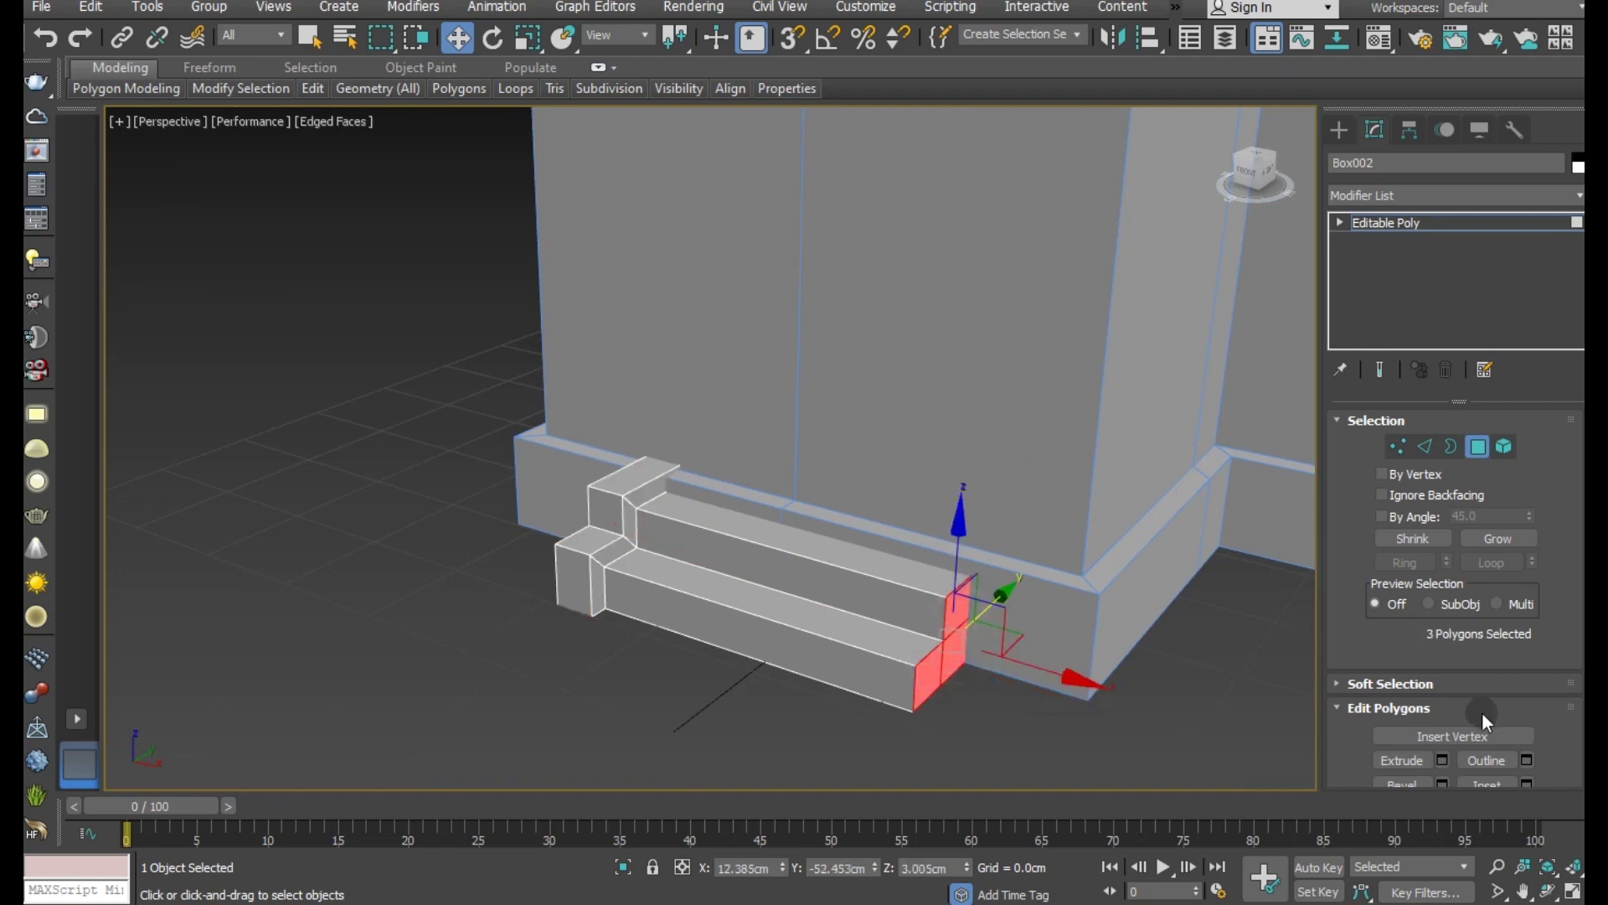
pyautogui.click(1441, 761)
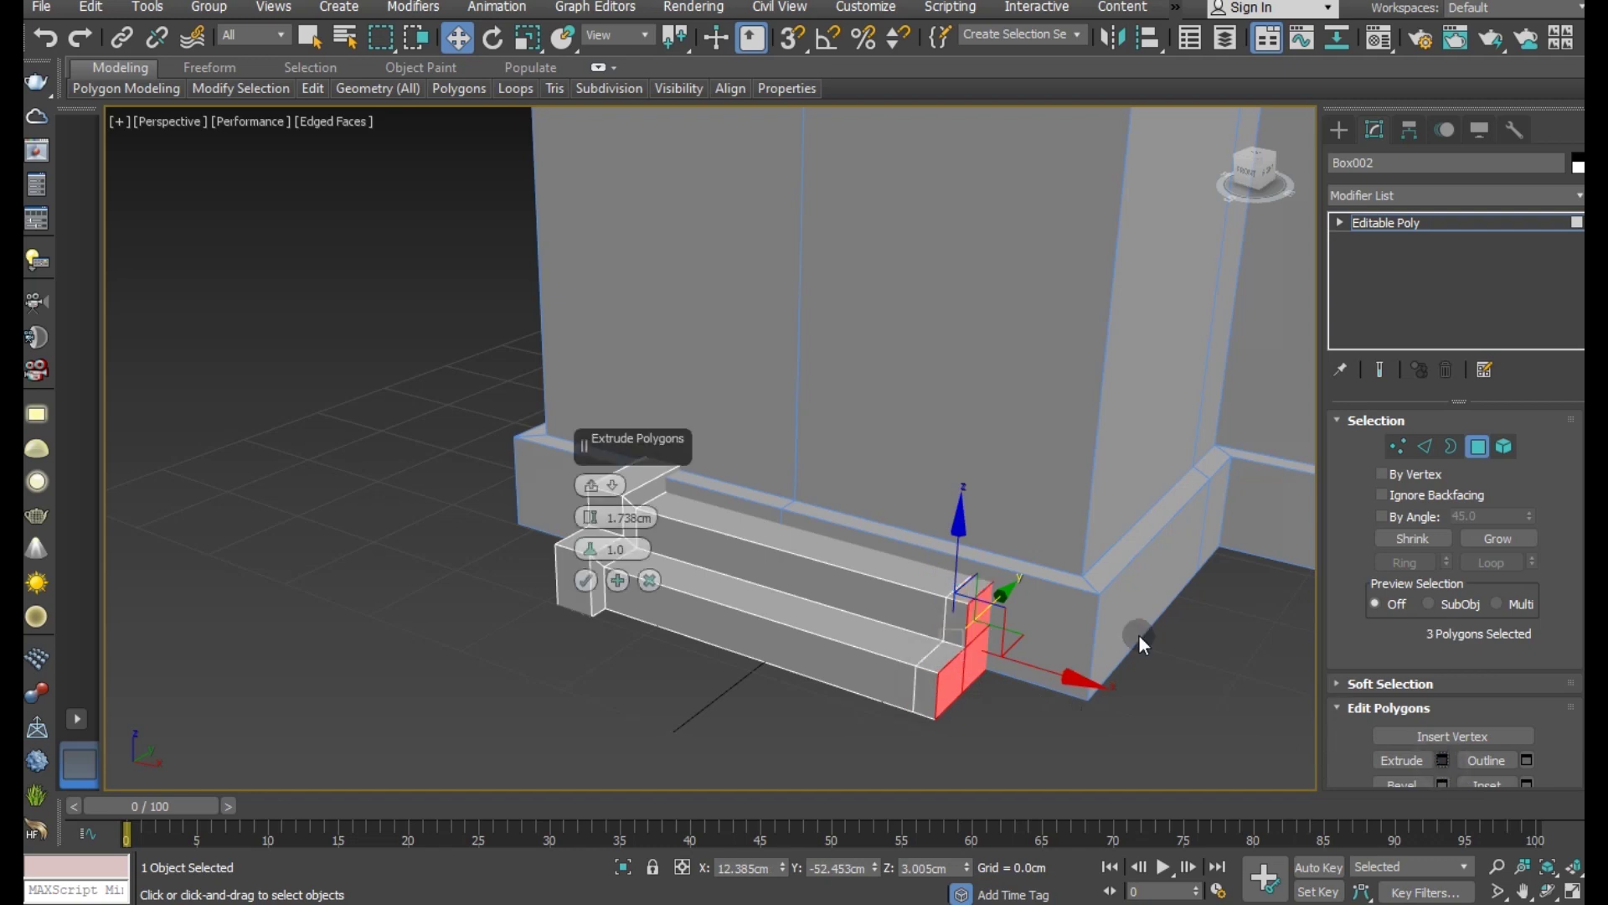
pyautogui.click(577, 577)
pyautogui.keyDown('alt'); pyautogui.moveTo(740, 623); pyautogui.dragTo(911, 650, button='middle'); pyautogui.keyUp('alt')
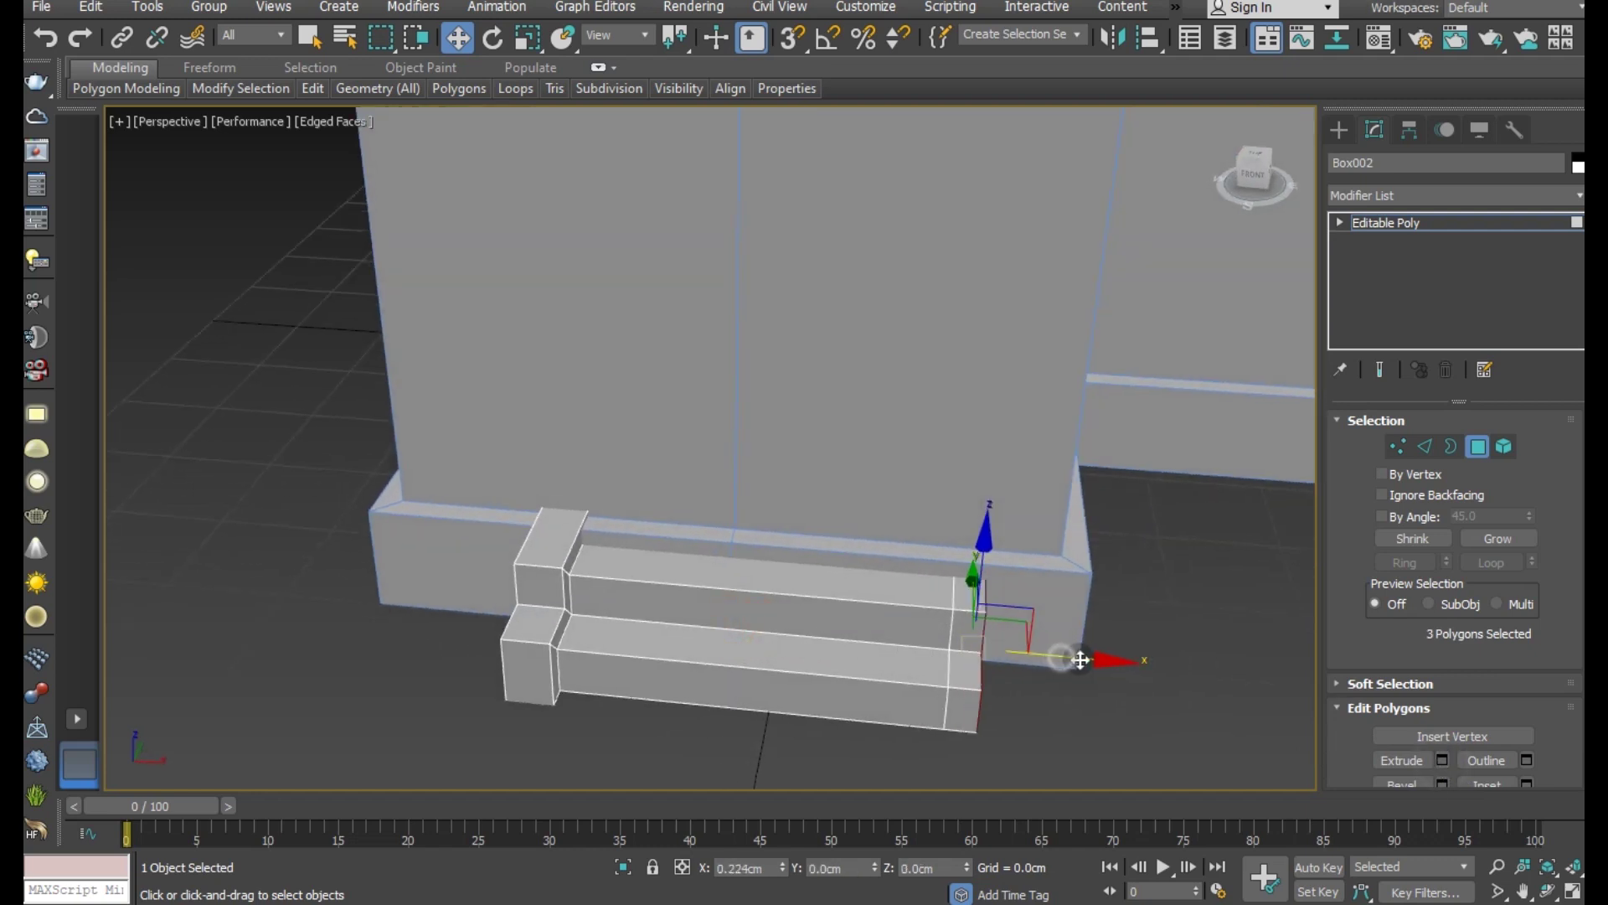
pyautogui.moveTo(1090, 660); pyautogui.dragTo(1057, 672)
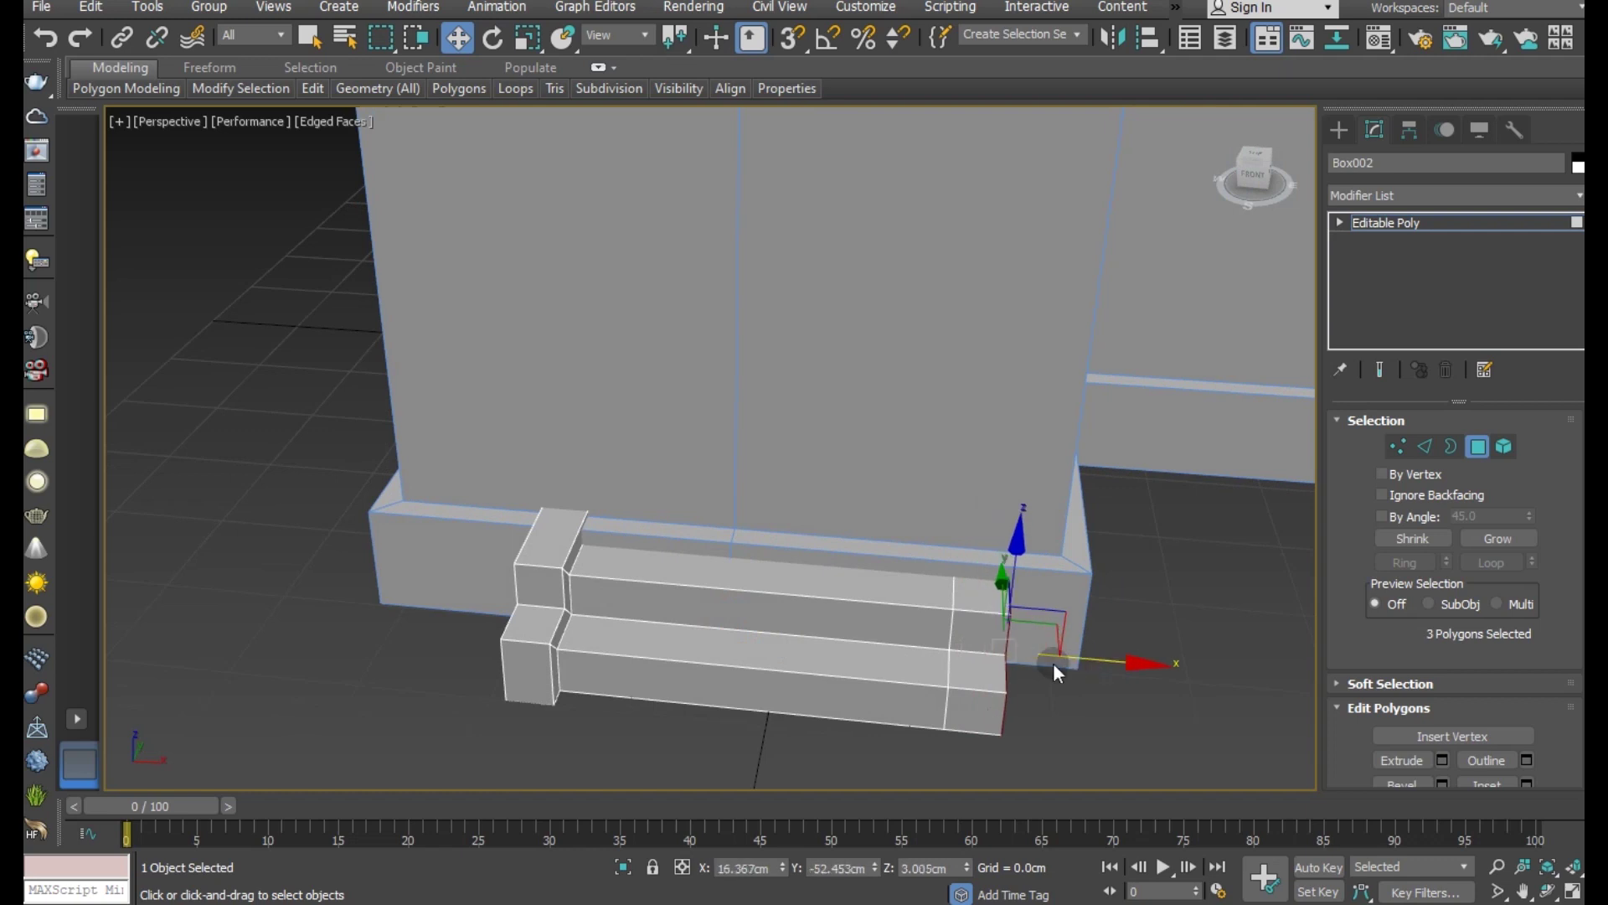
# Step: Extrude the four right-end faces again and box-select the right block's vertices
pyautogui.click(965, 706)
pyautogui.keyDown('ctrl'); pyautogui.click(972, 666); pyautogui.keyUp('ctrl')
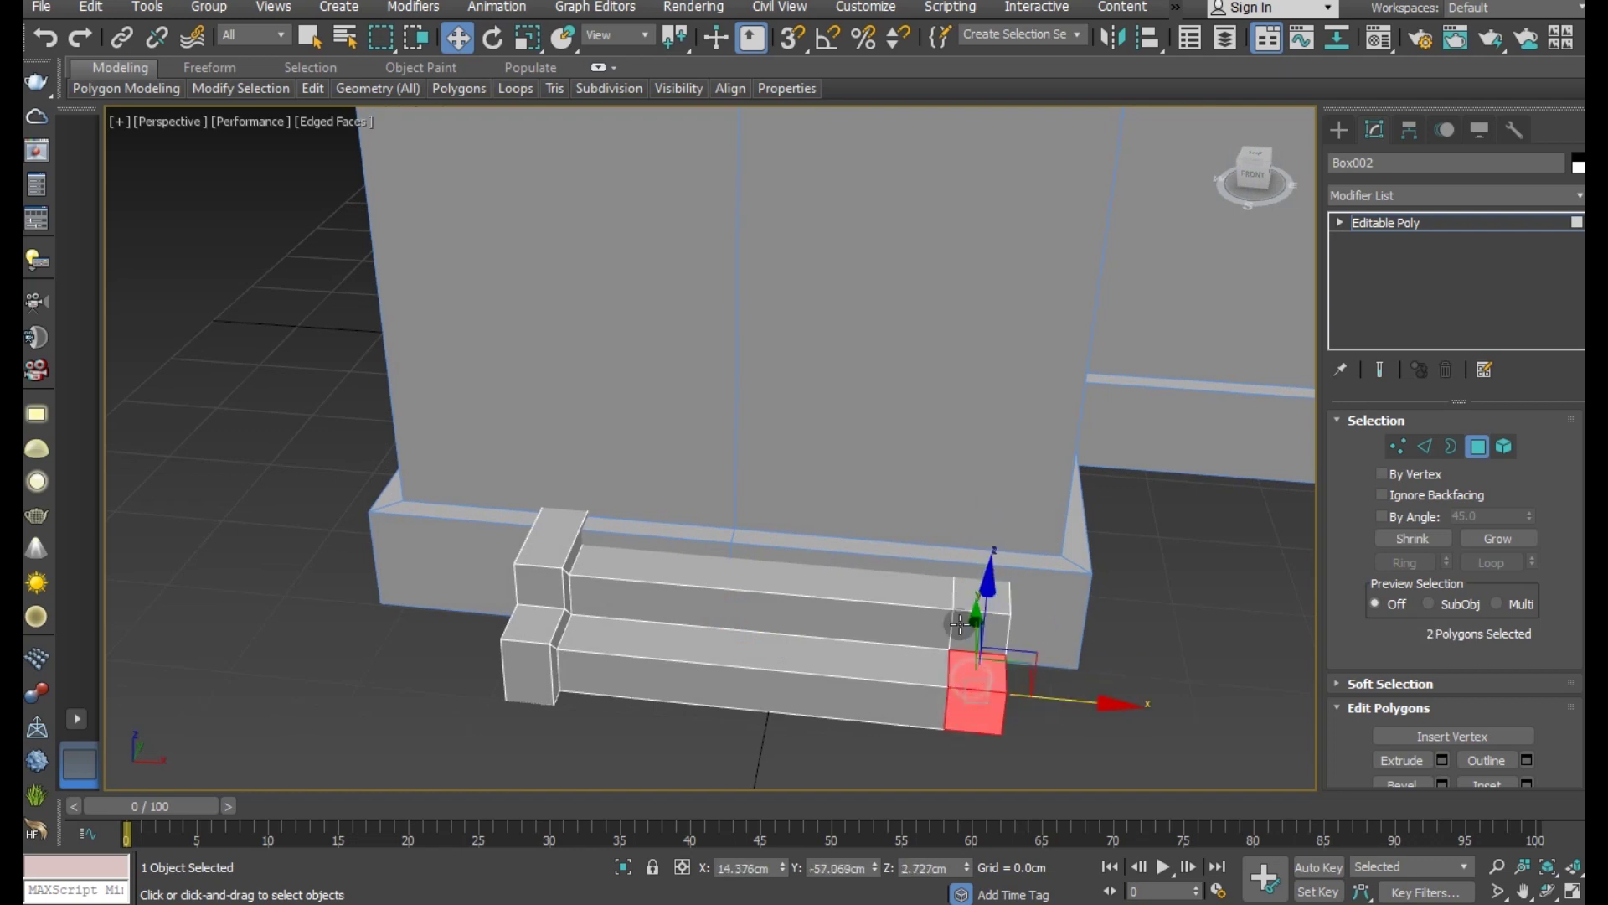
pyautogui.keyDown('ctrl'); pyautogui.click(972, 628); pyautogui.keyUp('ctrl')
pyautogui.keyDown('ctrl'); pyautogui.click(966, 597); pyautogui.keyUp('ctrl')
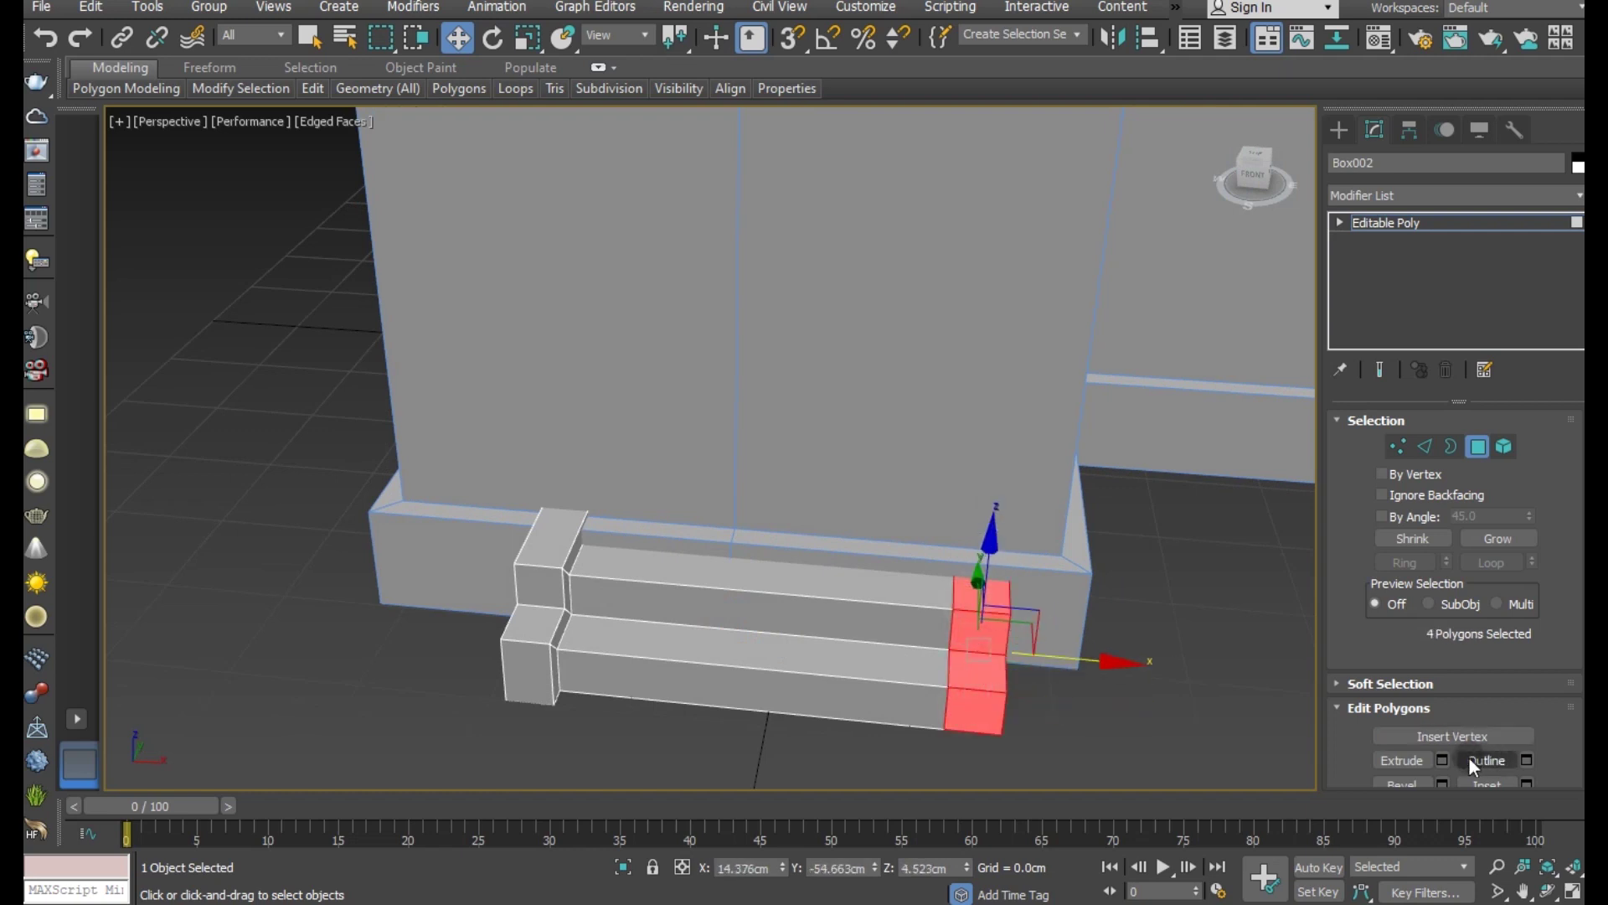
pyautogui.moveTo(1264, 715)
pyautogui.keyDown('alt'); pyautogui.mouseDown(button='middle')
pyautogui.moveTo(710, 604)
pyautogui.moveTo(825, 640)
pyautogui.mouseUp(button='middle'); pyautogui.keyUp('alt')
pyautogui.click(587, 578)
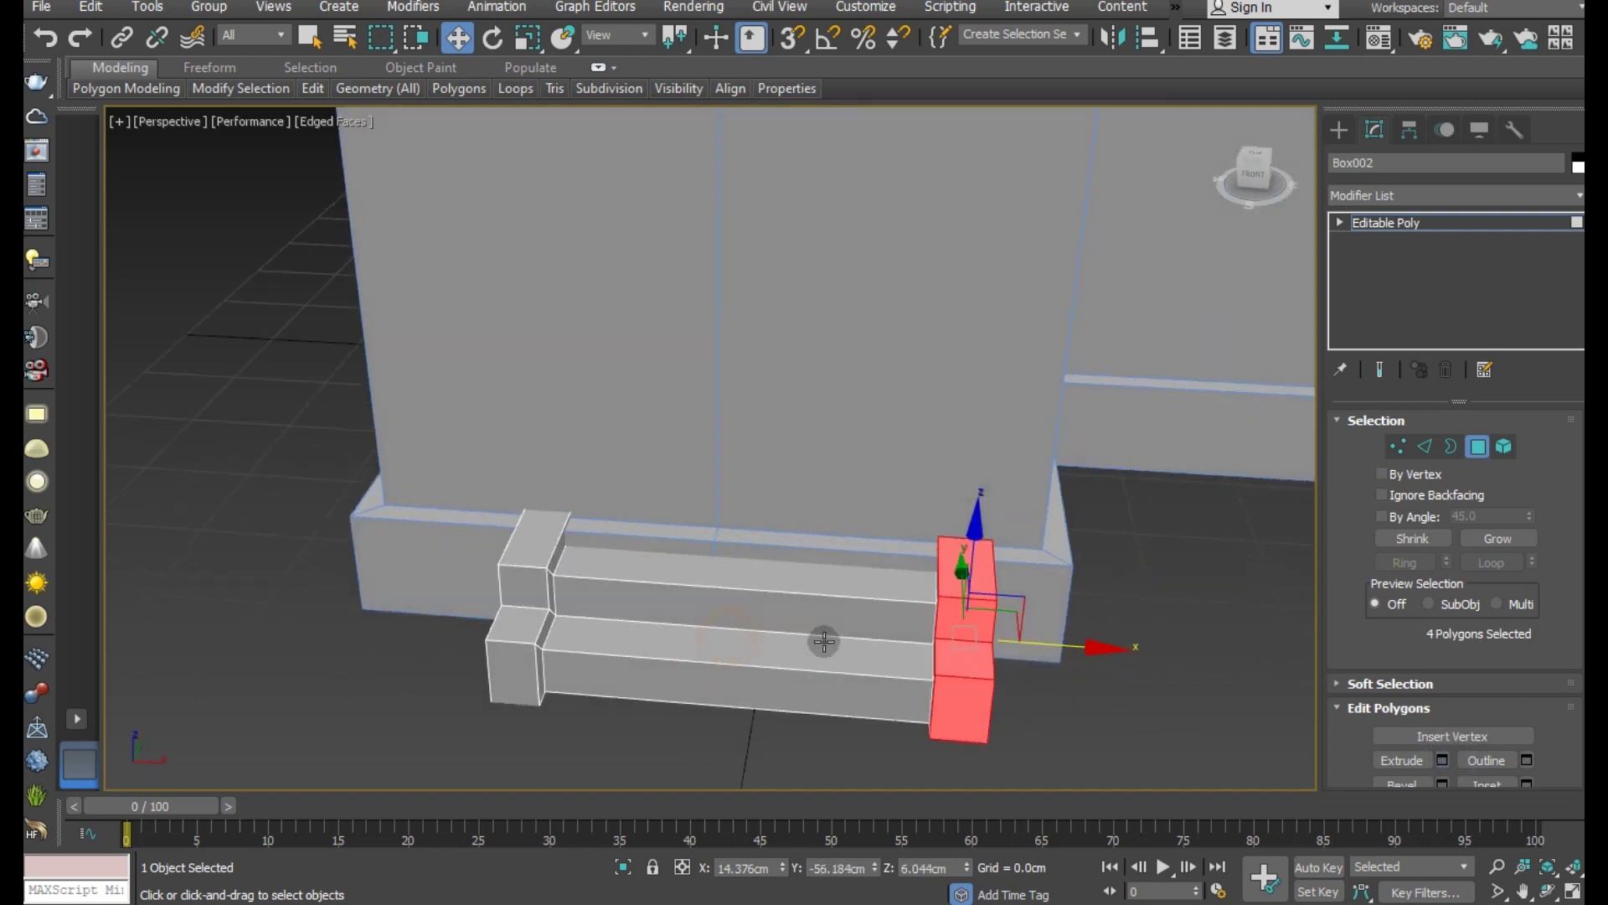
pyautogui.click(1396, 445)
pyautogui.moveTo(837, 442); pyautogui.dragTo(1212, 879)
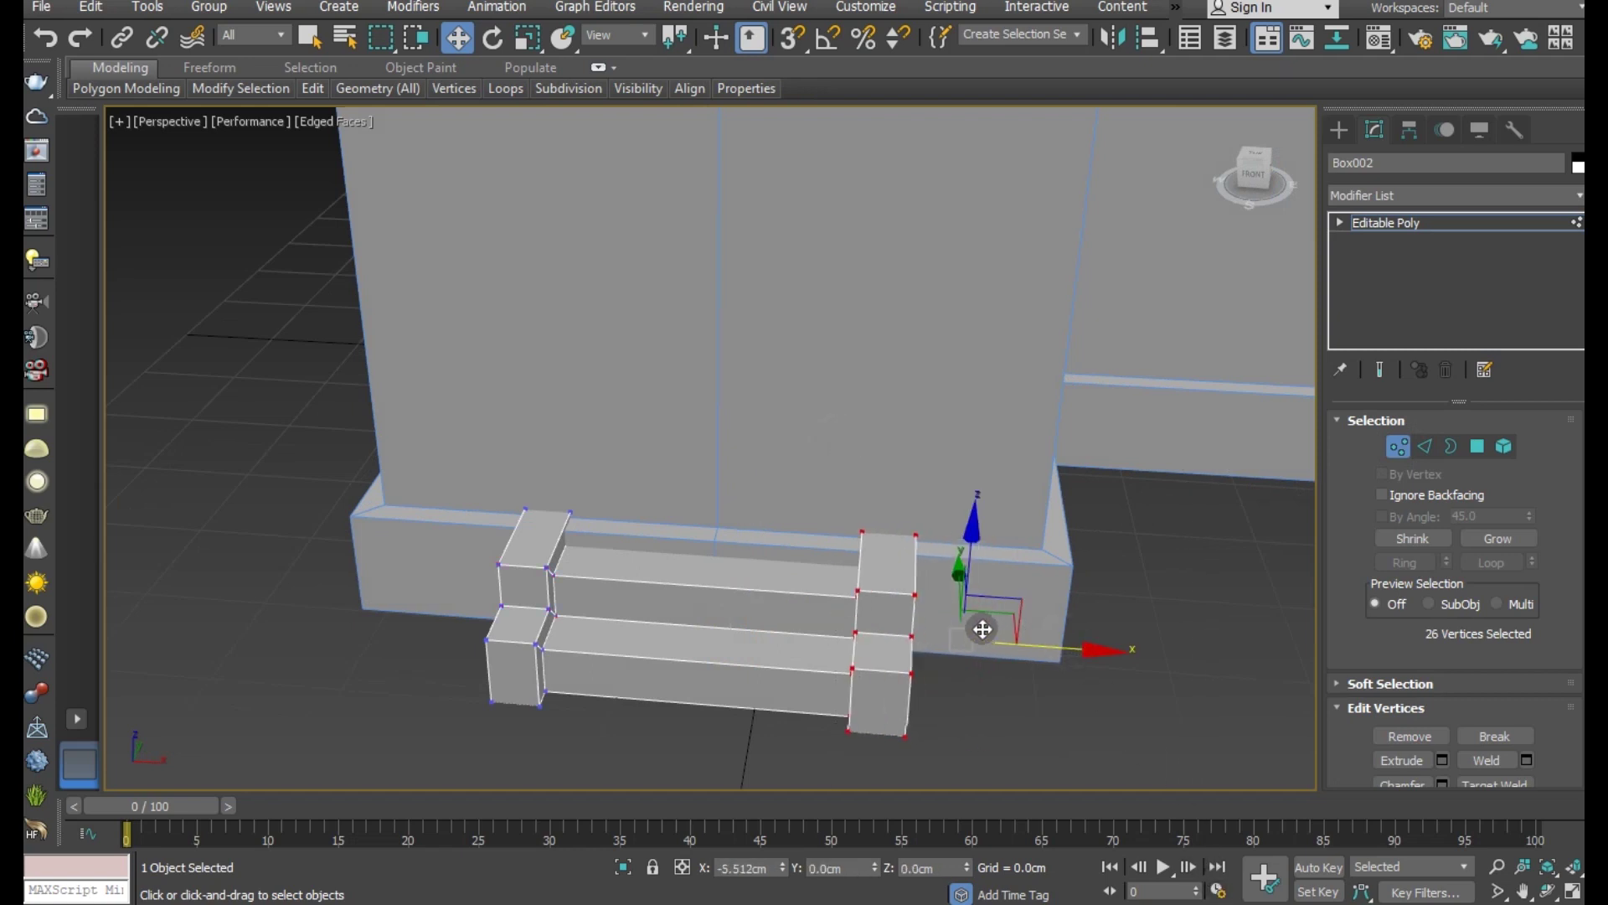
# Step: Slide the right block's vertices inward along X and exit vertex editing
pyautogui.moveTo(1051, 643); pyautogui.dragTo(997, 634)
pyautogui.scroll(-2, 992, 622)
pyautogui.keyDown('alt'); pyautogui.moveTo(1042, 661); pyautogui.dragTo(905, 652, button='middle'); pyautogui.keyUp('alt')
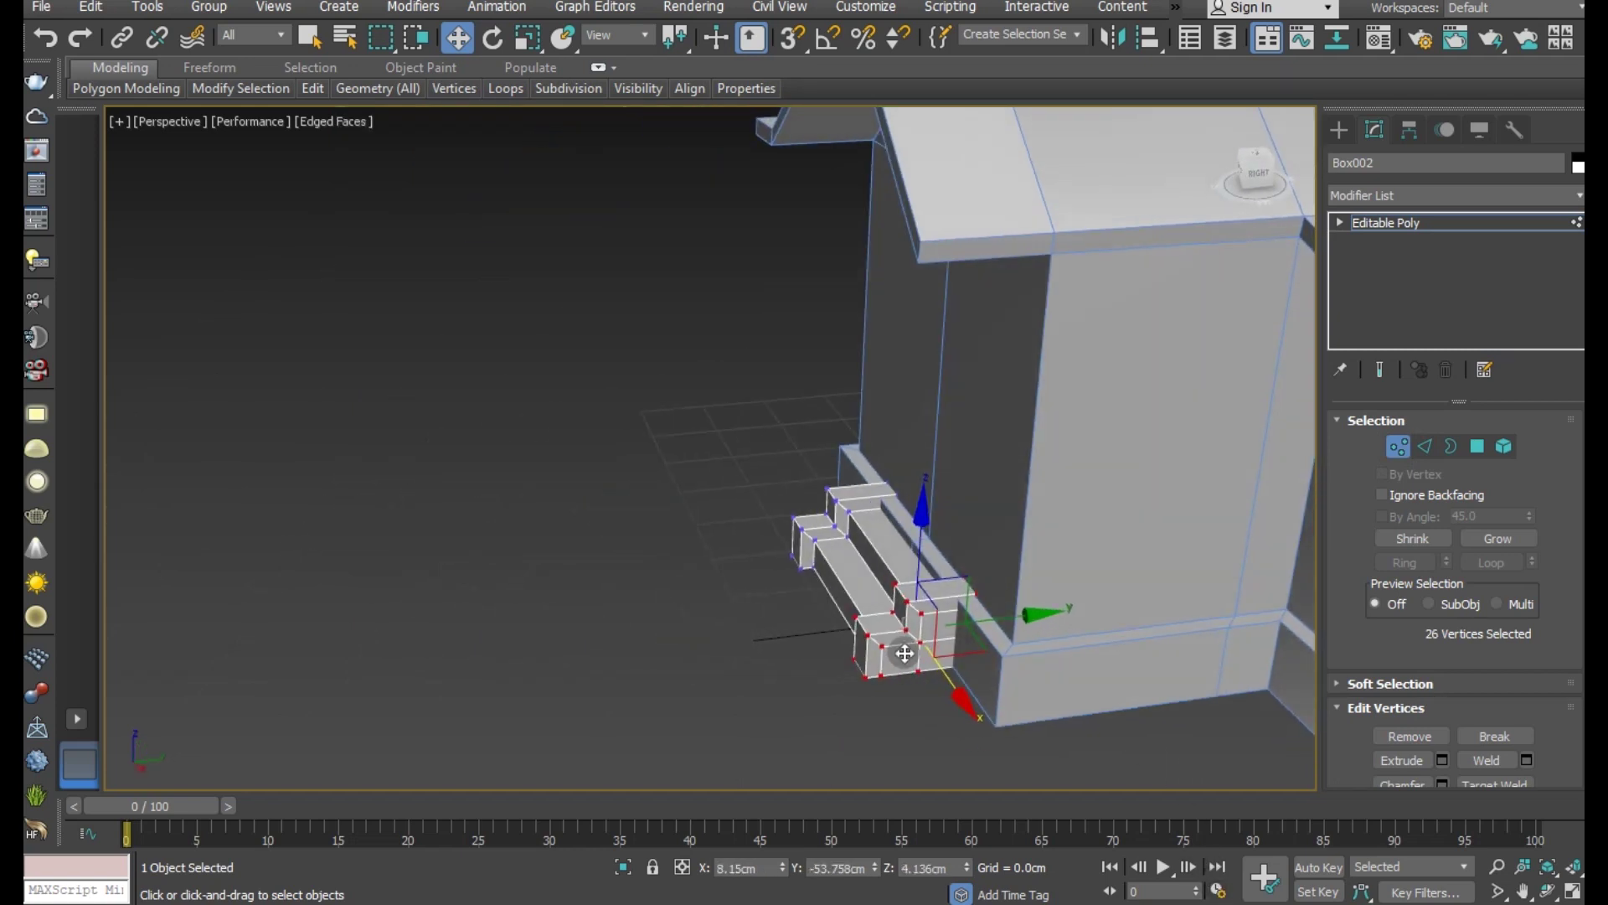
pyautogui.click(1392, 221)
# Step: Select and frame the house body, then switch to the Front view
pyautogui.scroll(-2, 784, 591)
pyautogui.moveTo(784, 591)
pyautogui.keyDown('alt'); pyautogui.mouseDown(button='middle')
pyautogui.moveTo(859, 647)
pyautogui.moveTo(912, 641)
pyautogui.mouseUp(button='middle'); pyautogui.keyUp('alt')
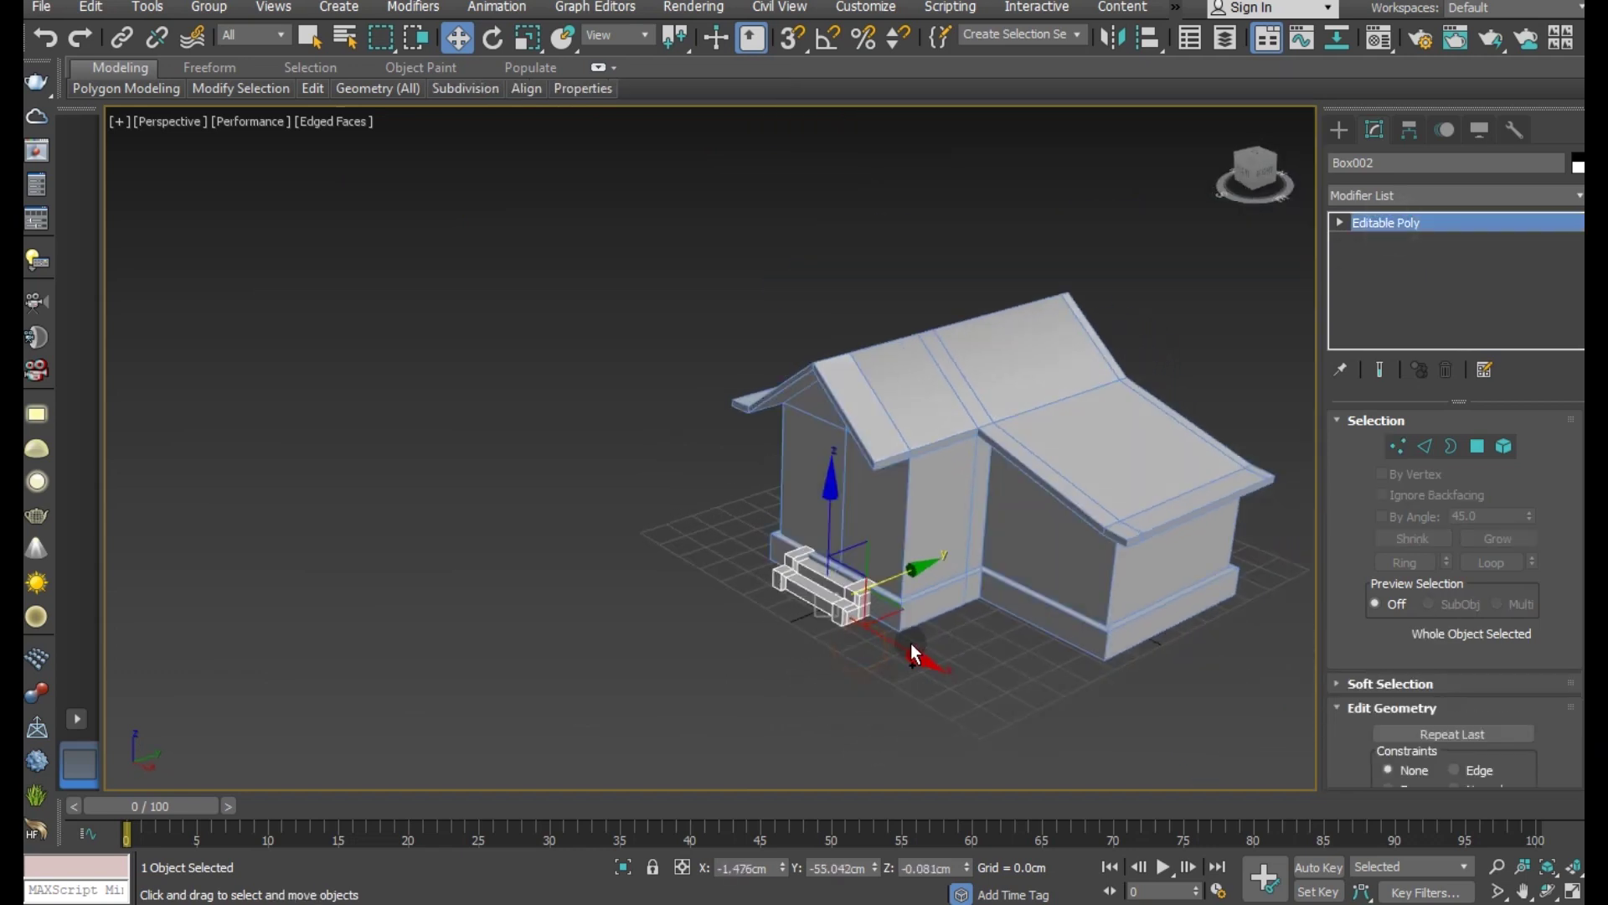
pyautogui.click(905, 693)
pyautogui.moveTo(997, 692)
pyautogui.mouseDown(button='middle')
pyautogui.moveTo(909, 671)
pyautogui.moveTo(877, 564)
pyautogui.mouseUp(button='middle')
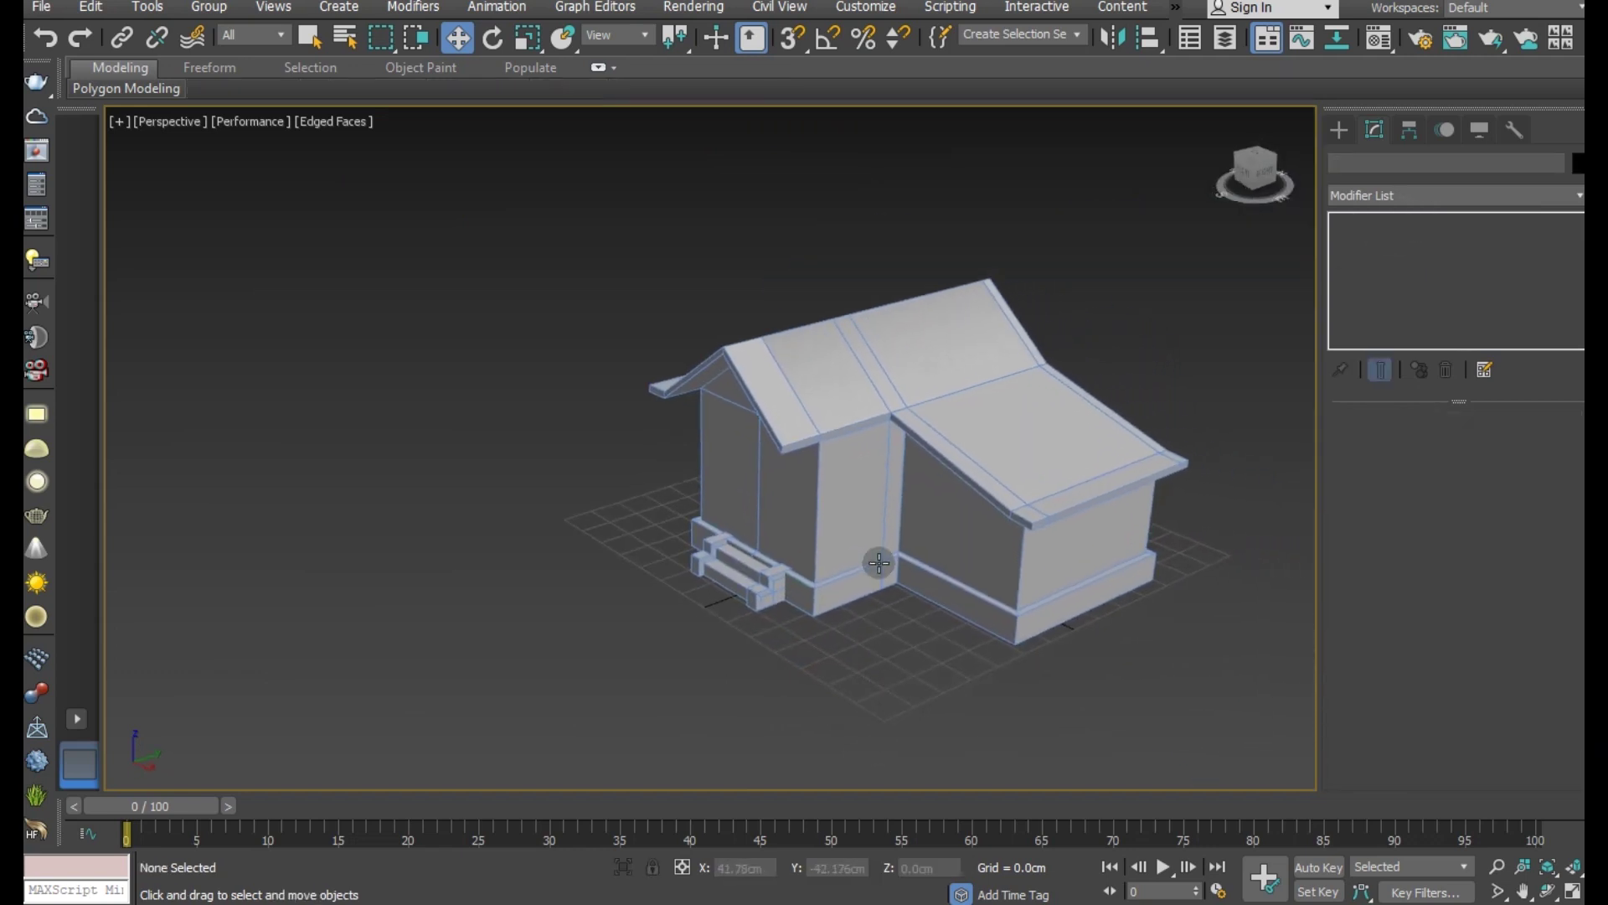
pyautogui.click(876, 563)
pyautogui.press('z')
pyautogui.press('f')
pyautogui.moveTo(820, 608); pyautogui.dragTo(867, 591, button='middle')
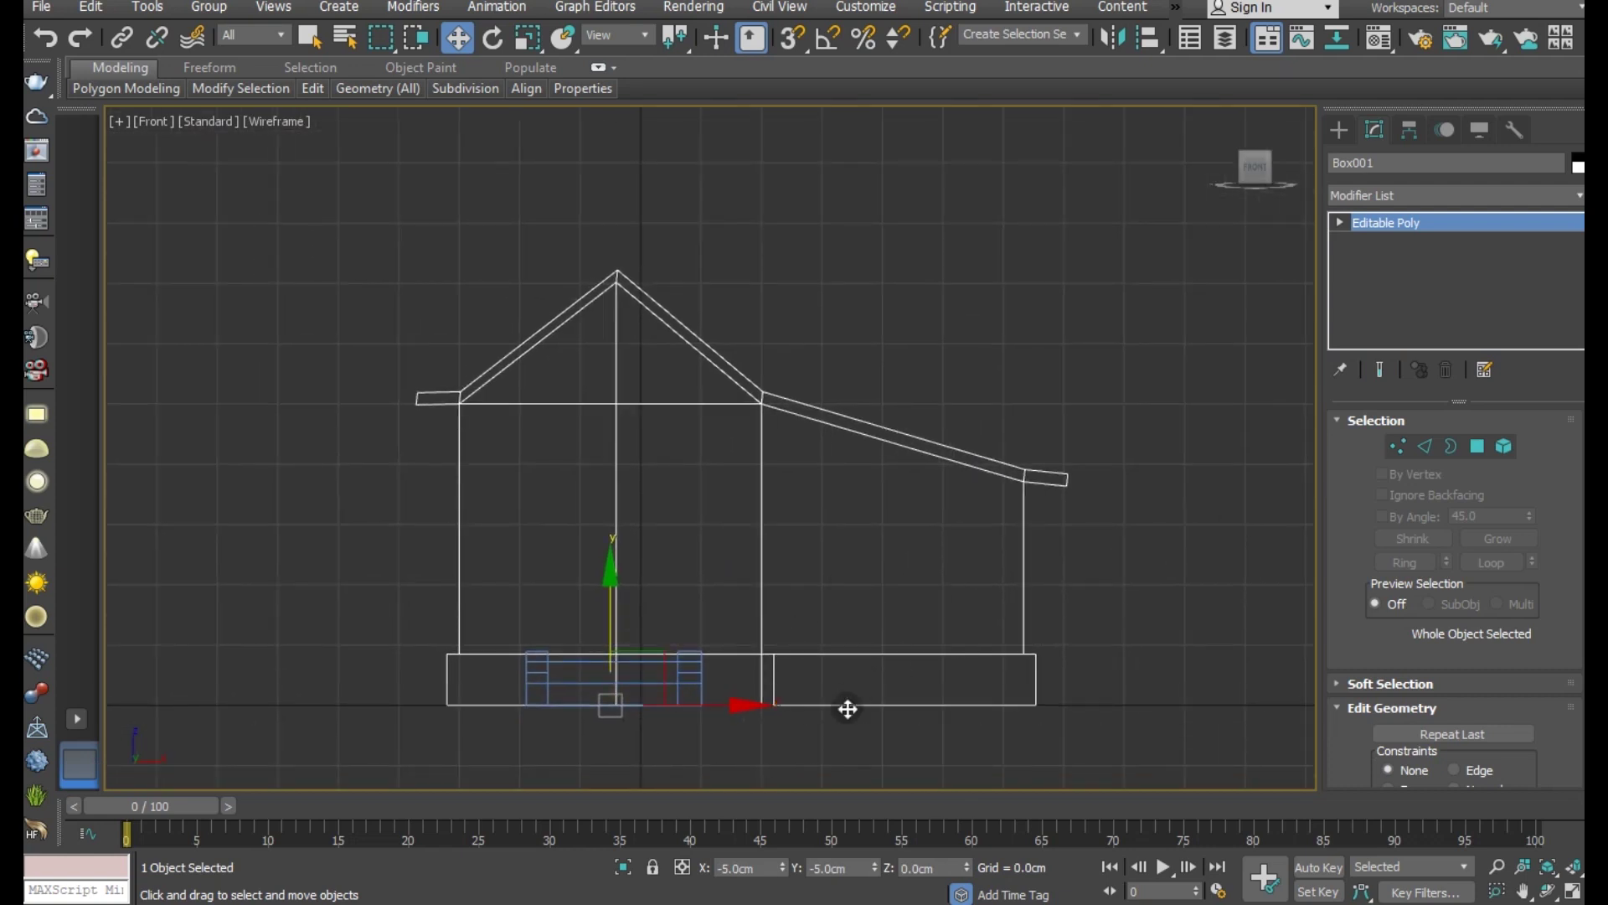
pyautogui.moveTo(706, 705); pyautogui.dragTo(702, 706)
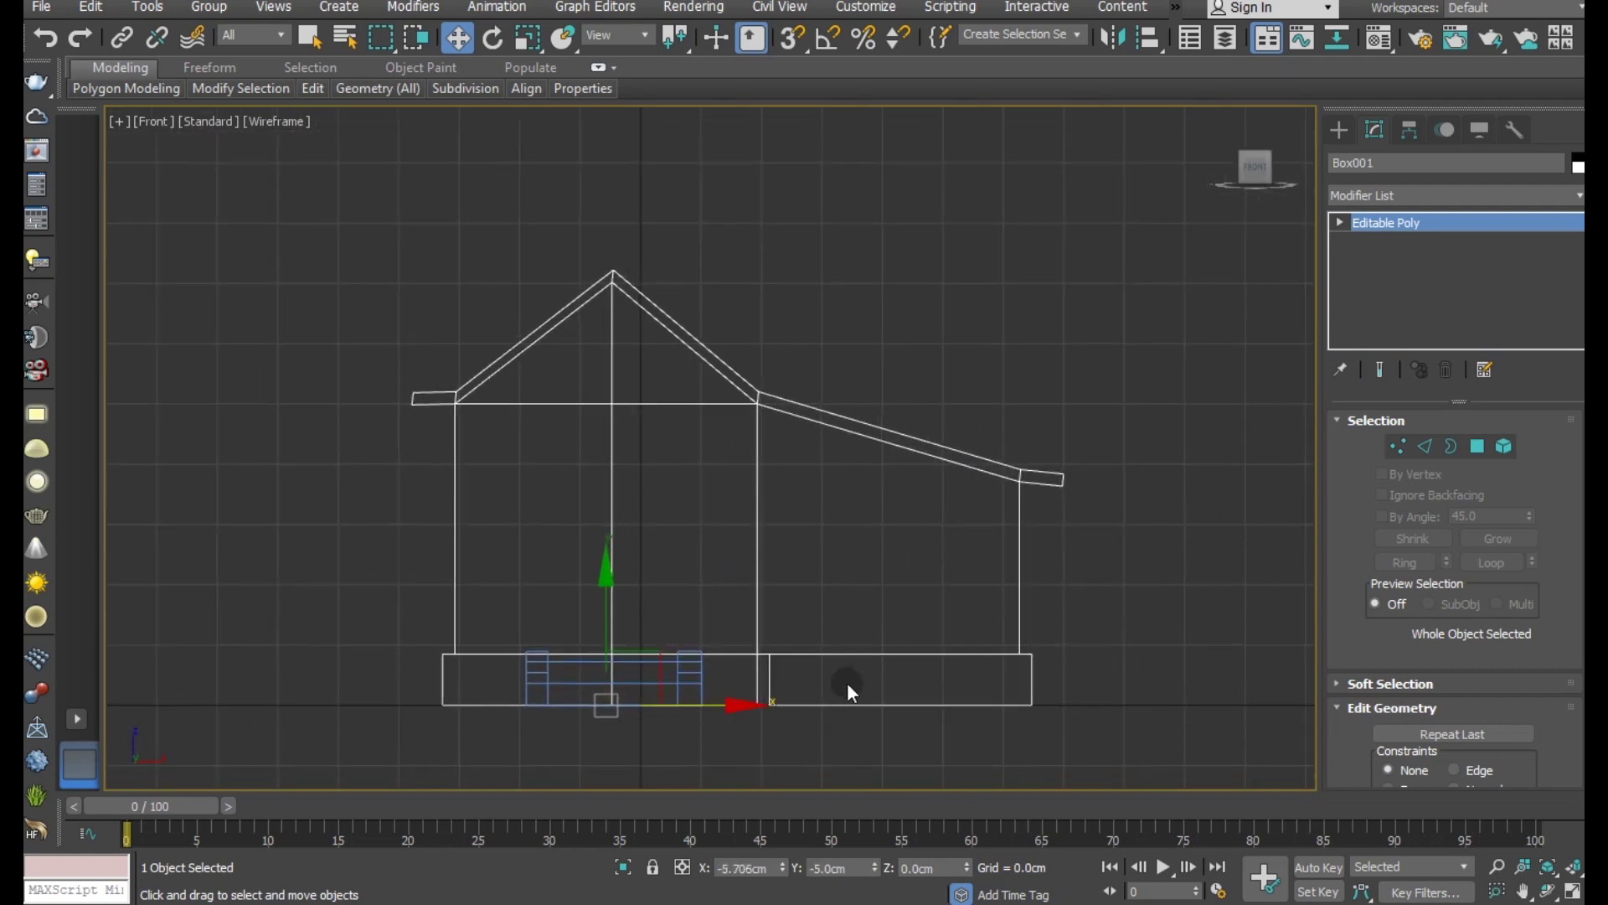
pyautogui.click(872, 725)
# Step: Draw a thin Box003 in Front view and slide it against the house wall
pyautogui.click(1339, 130)
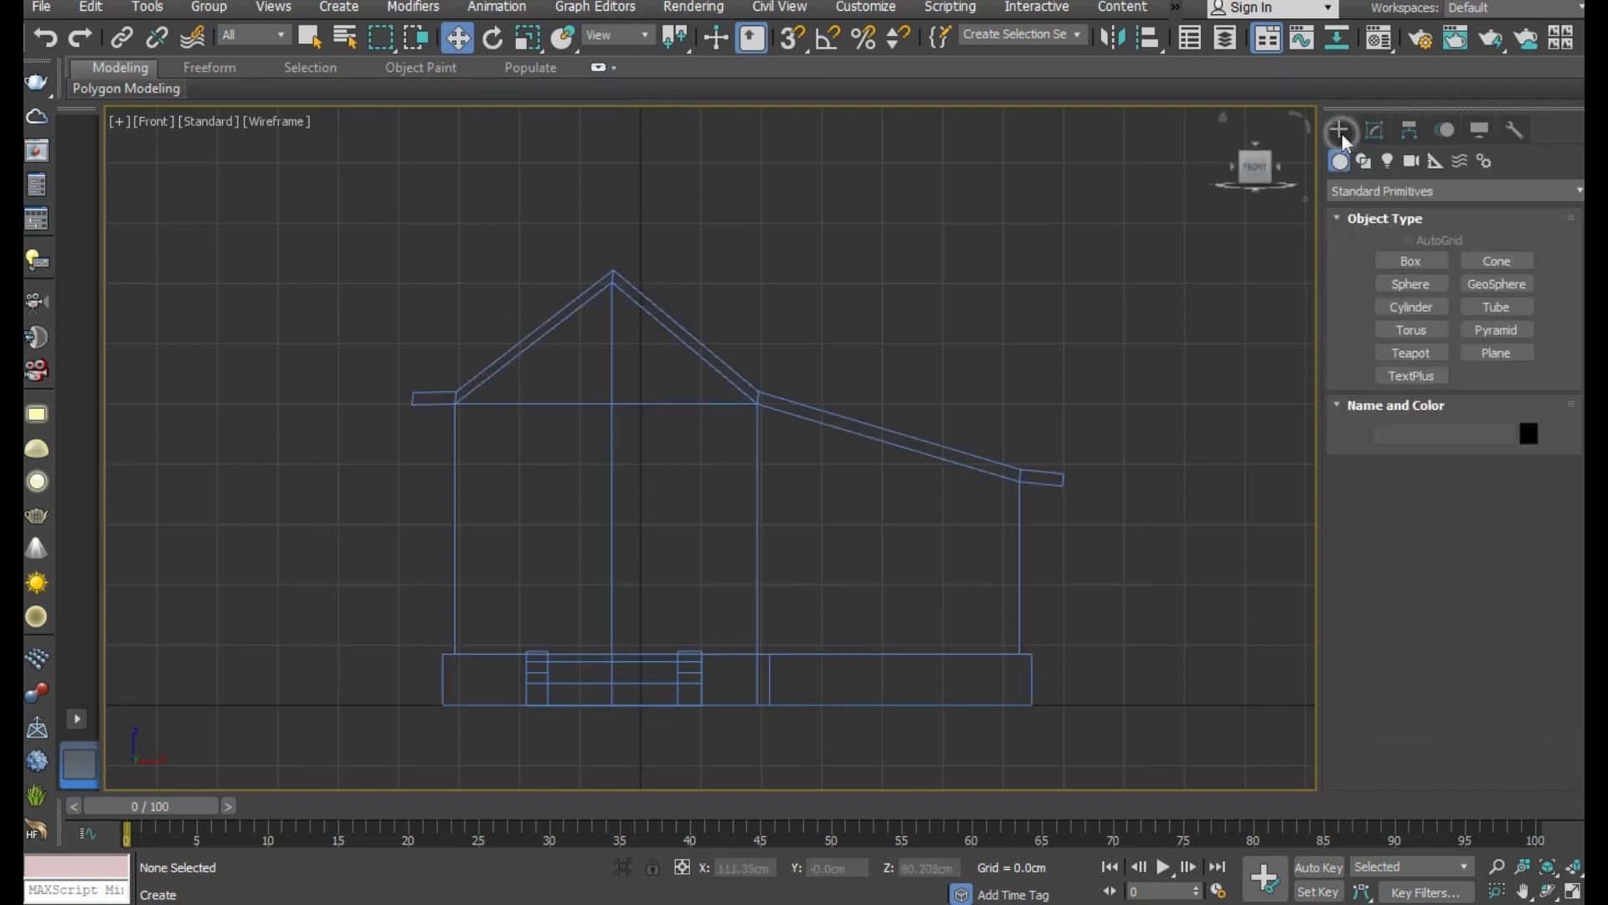
pyautogui.click(1407, 260)
pyautogui.scroll(2, 608, 646)
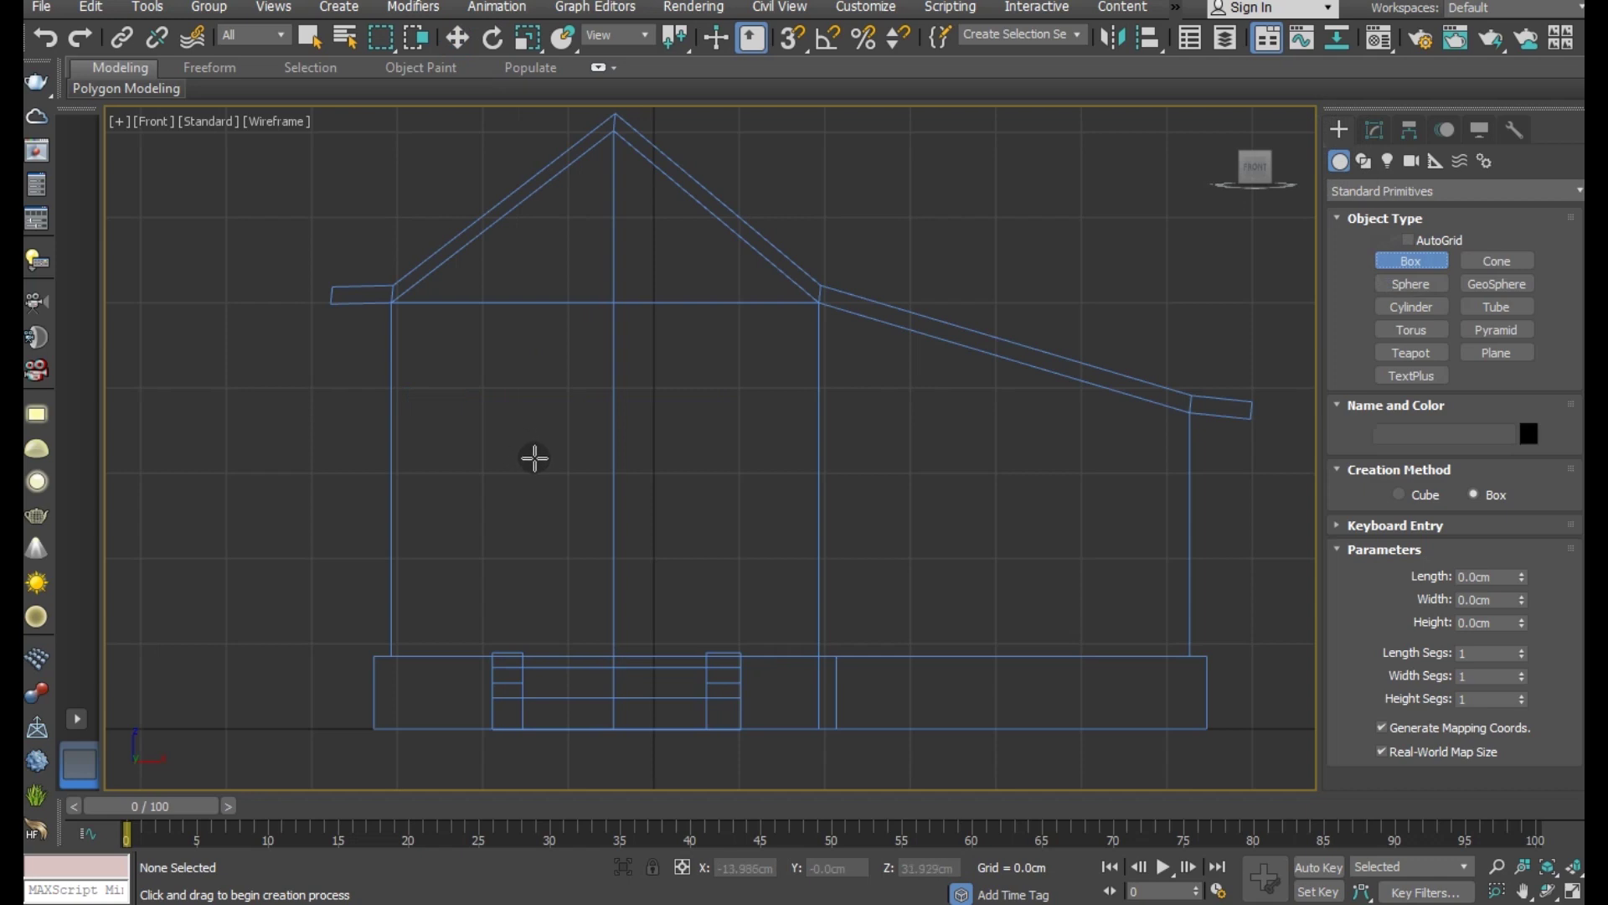
pyautogui.moveTo(546, 476); pyautogui.dragTo(679, 646)
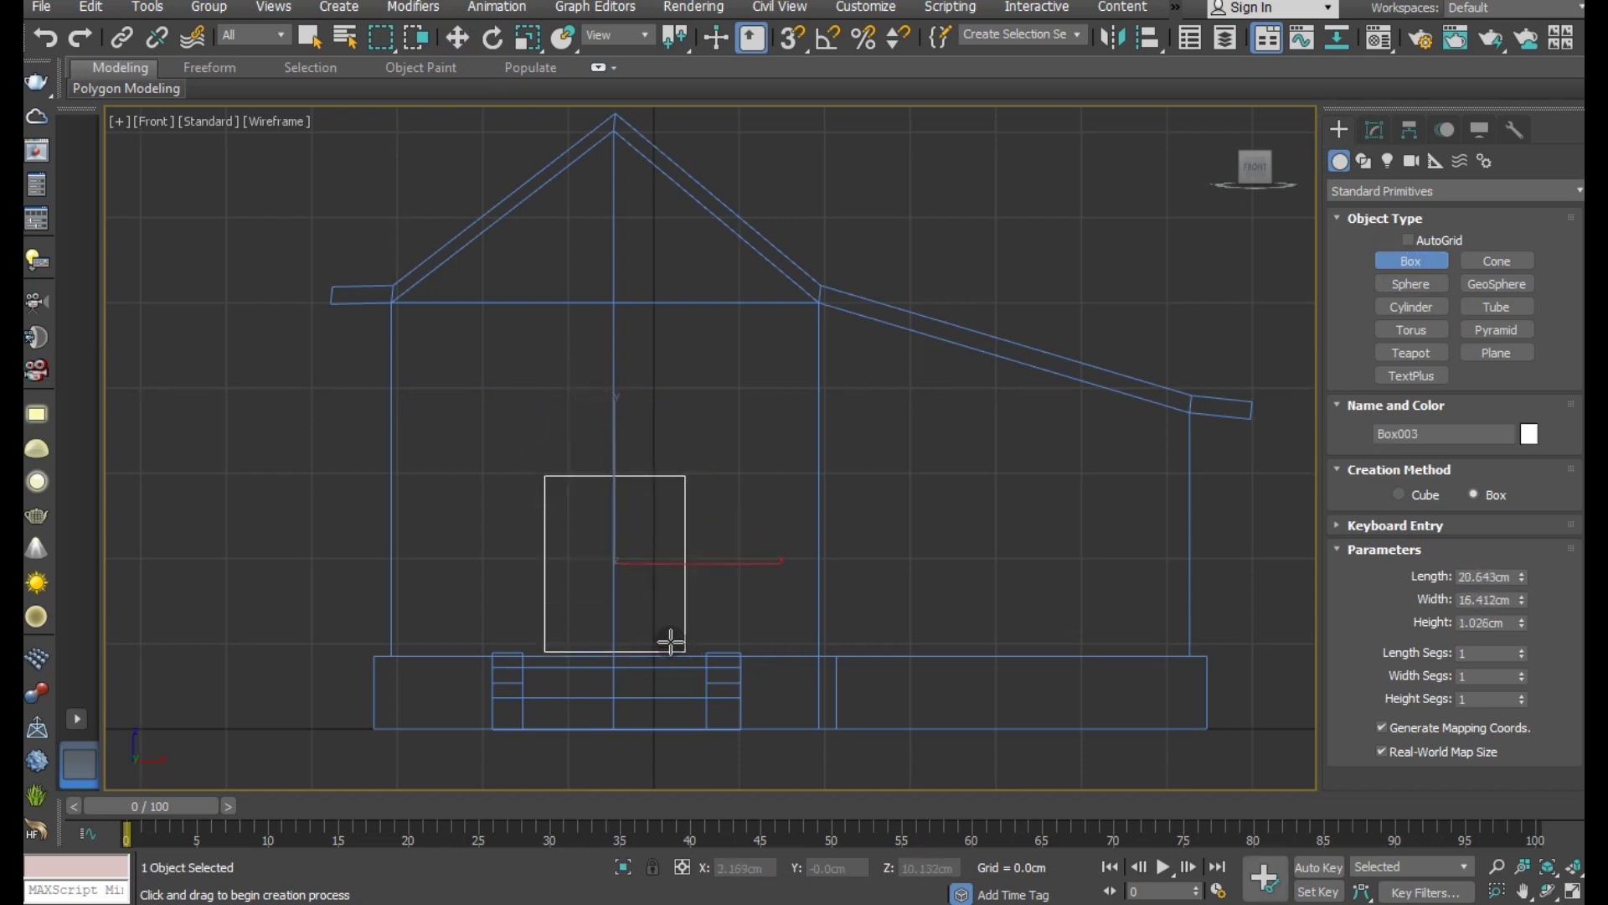
pyautogui.click(670, 641)
pyautogui.press('w')
pyautogui.press('p')
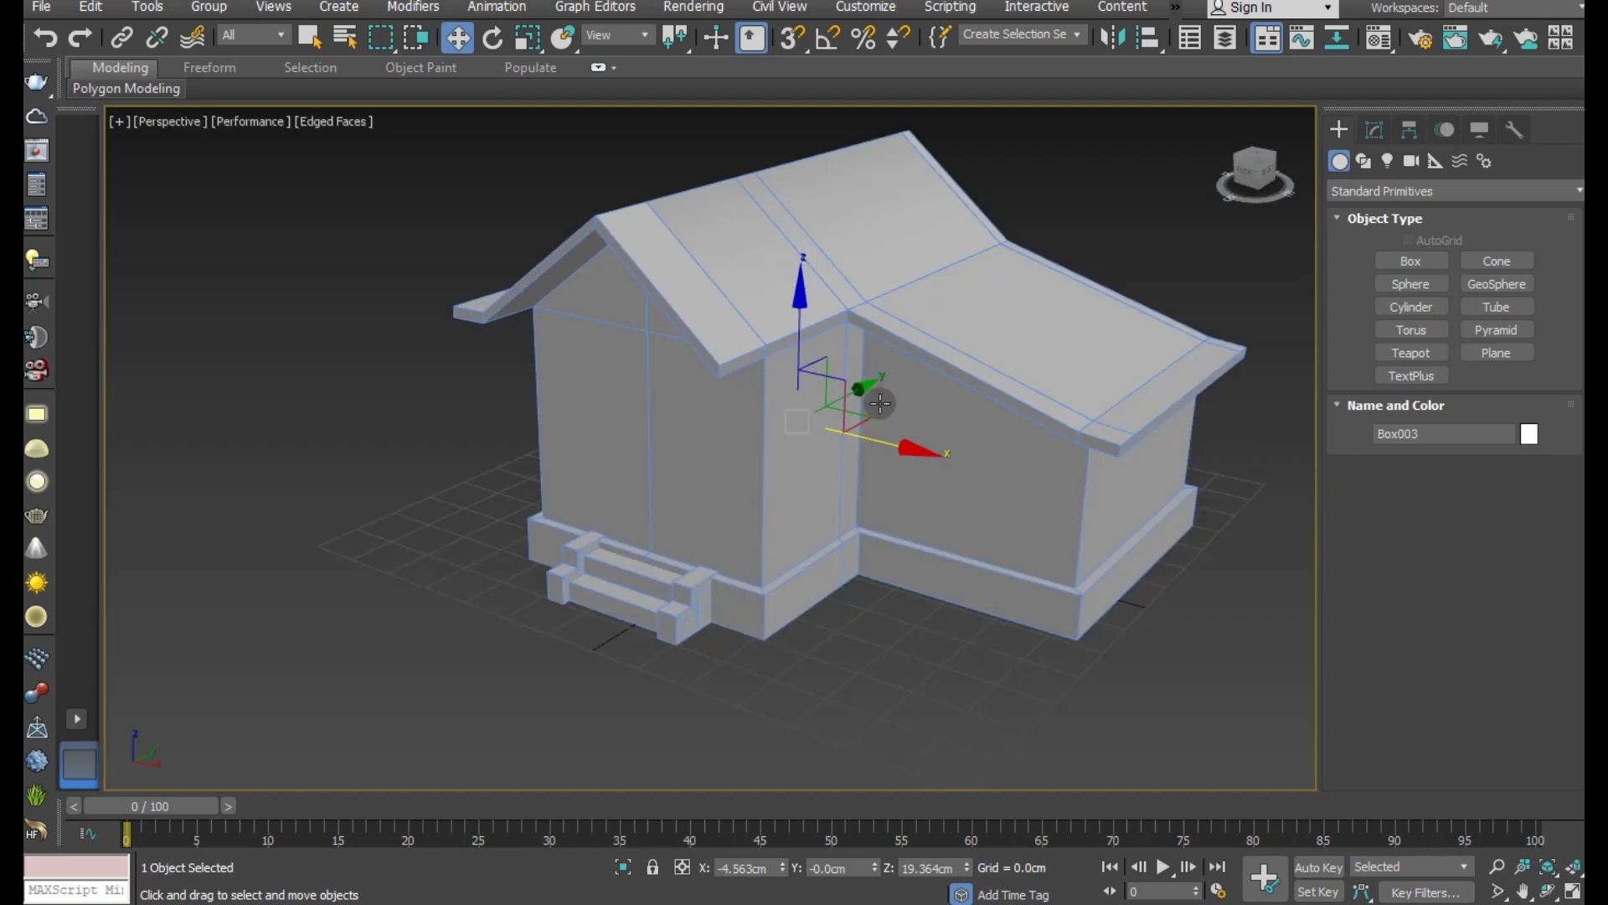
pyautogui.moveTo(867, 391)
pyautogui.mouseDown()
pyautogui.moveTo(739, 425)
pyautogui.moveTo(650, 502)
pyautogui.mouseUp()
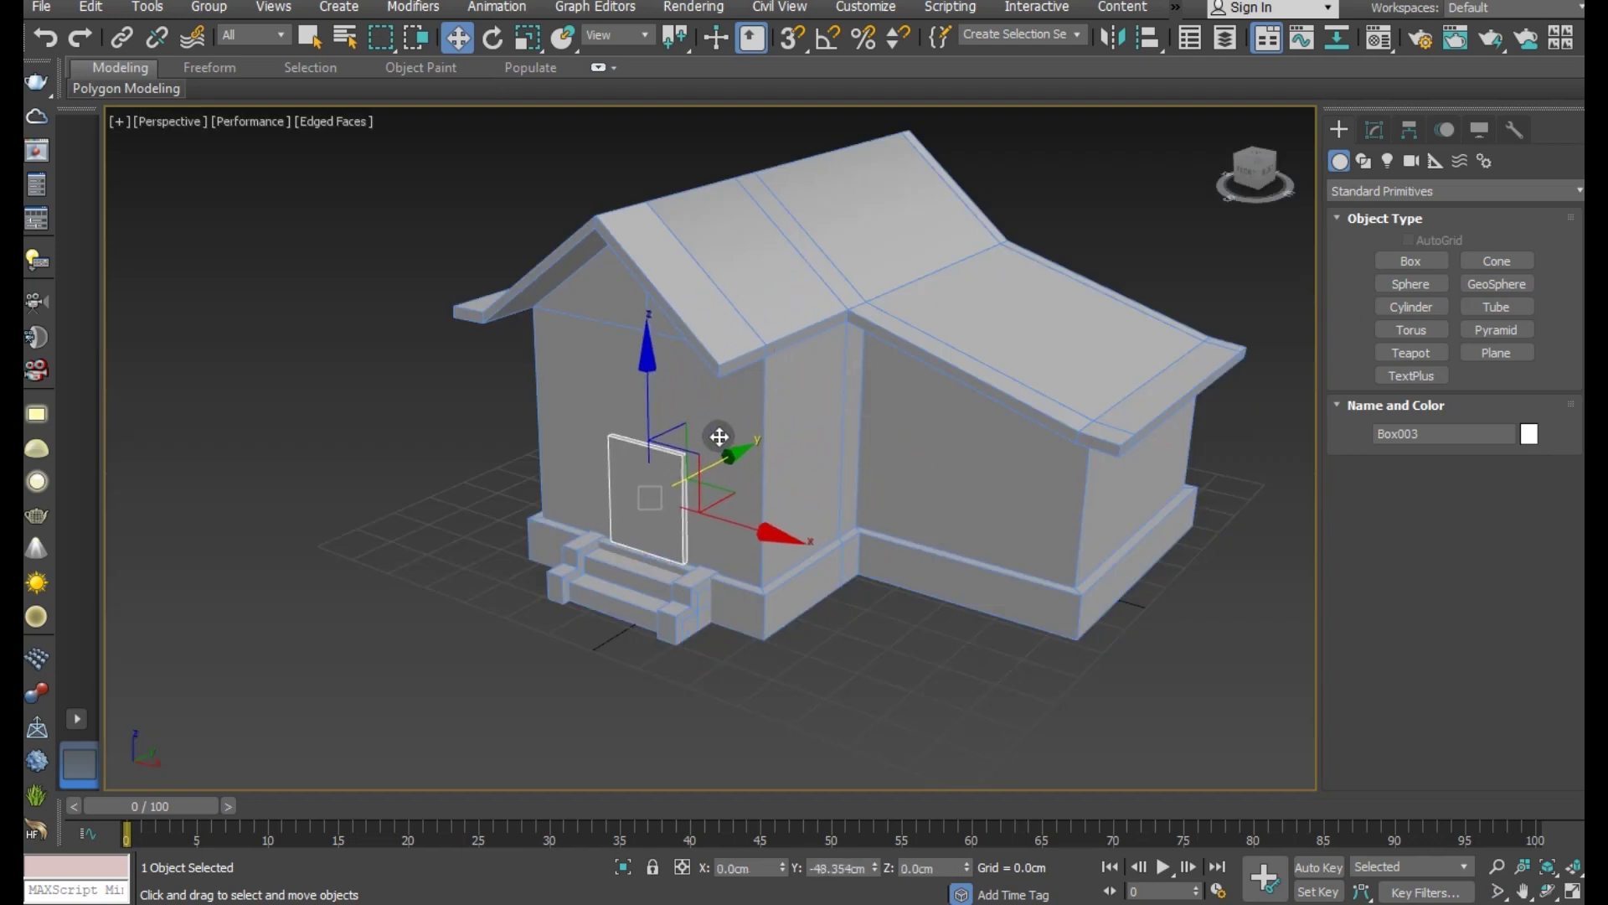
pyautogui.scroll(5, 671, 507)
pyautogui.keyDown('alt'); pyautogui.moveTo(737, 511); pyautogui.dragTo(695, 513, button='middle'); pyautogui.keyUp('alt')
pyautogui.scroll(4, 695, 513)
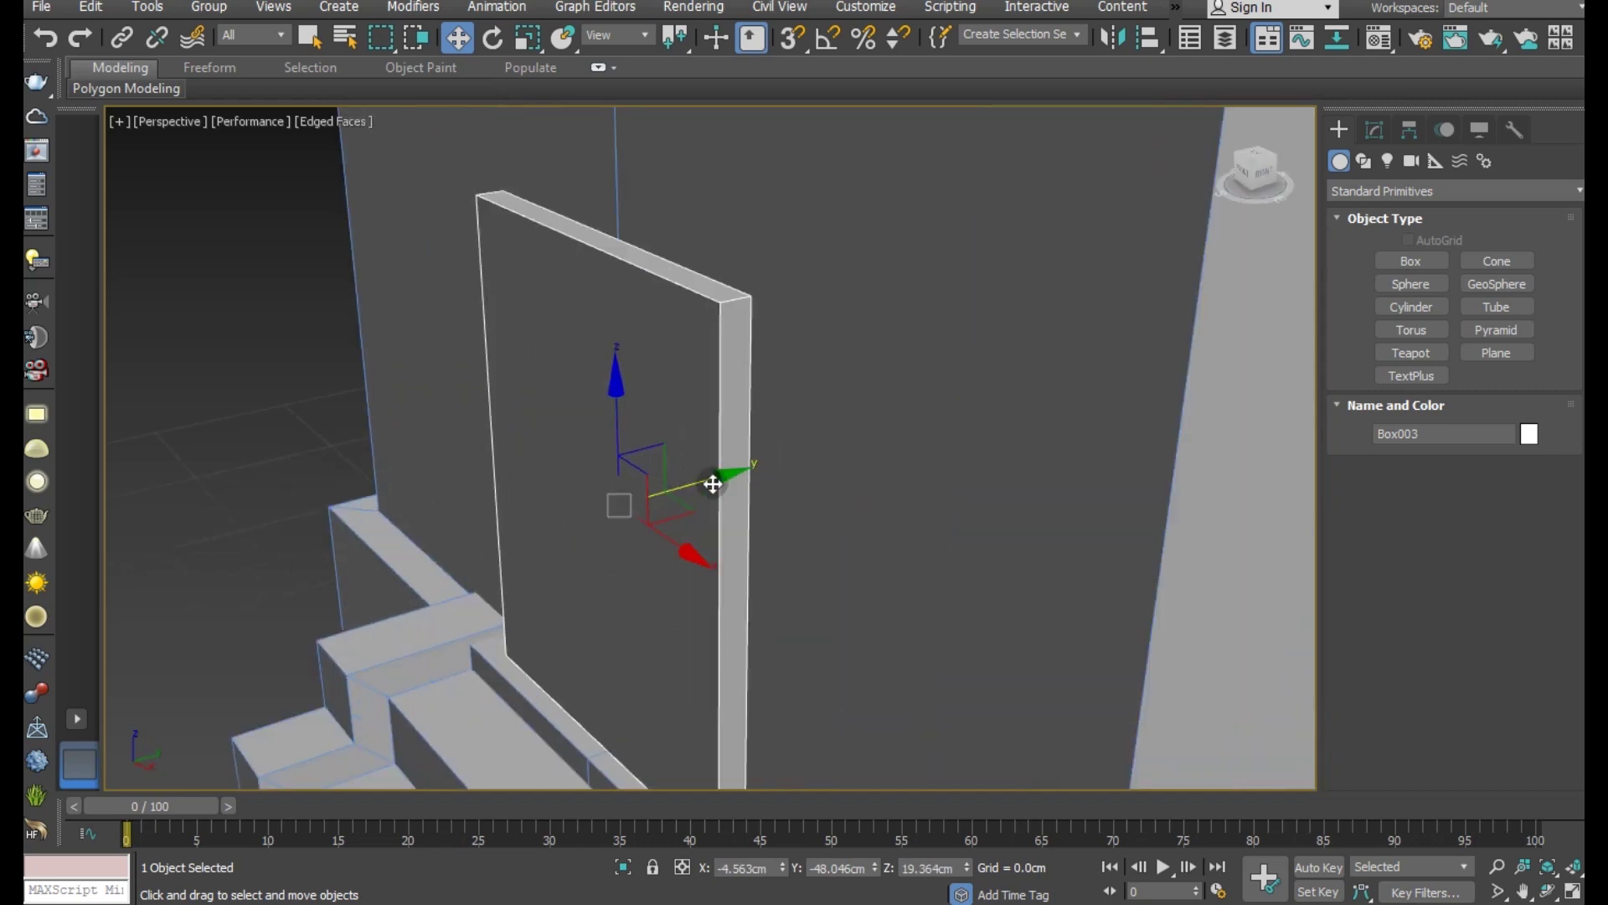
# Step: Convert the panel to Editable Poly, then thin its front face and raise its top face
pyautogui.click(1374, 129)
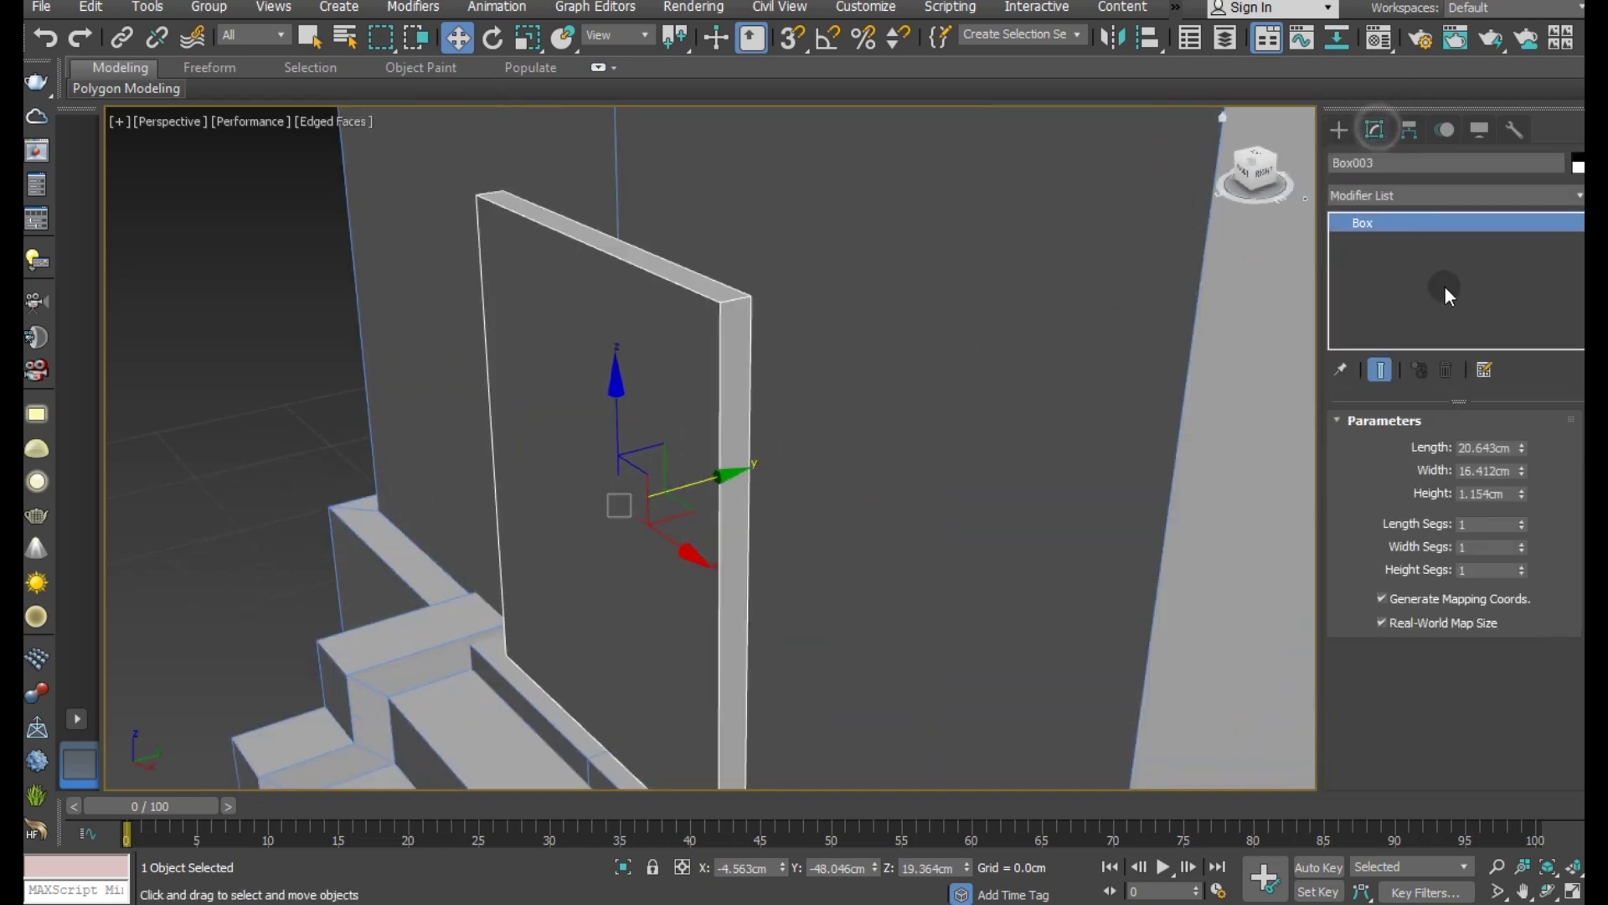
pyautogui.rightClick(1442, 289)
pyautogui.click(1484, 452)
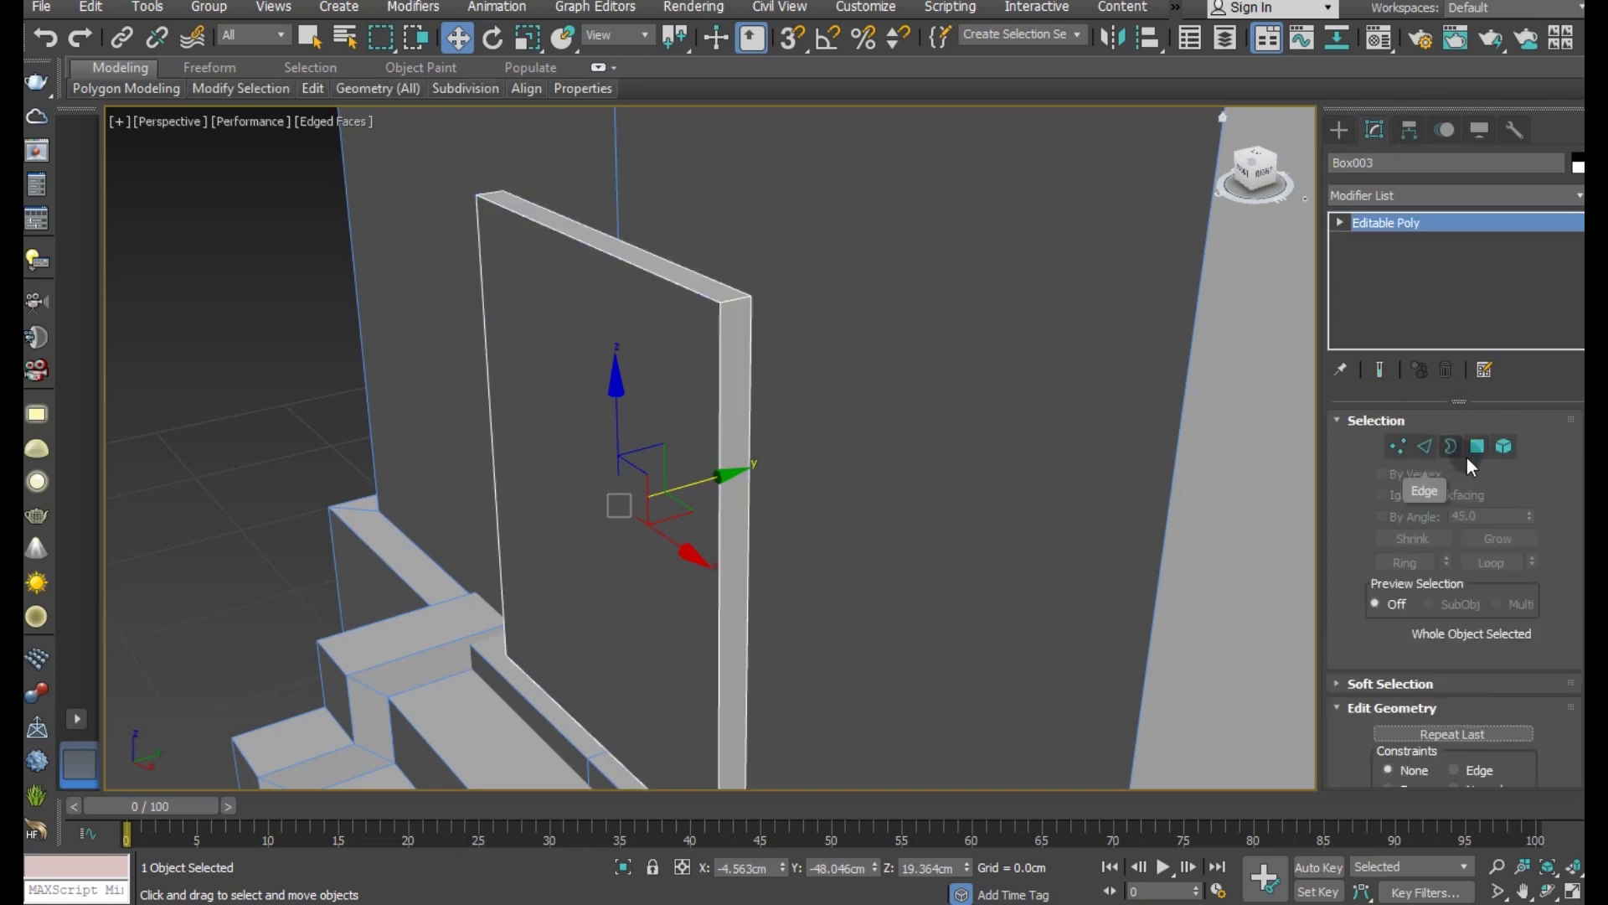
pyautogui.click(1477, 447)
pyautogui.click(654, 503)
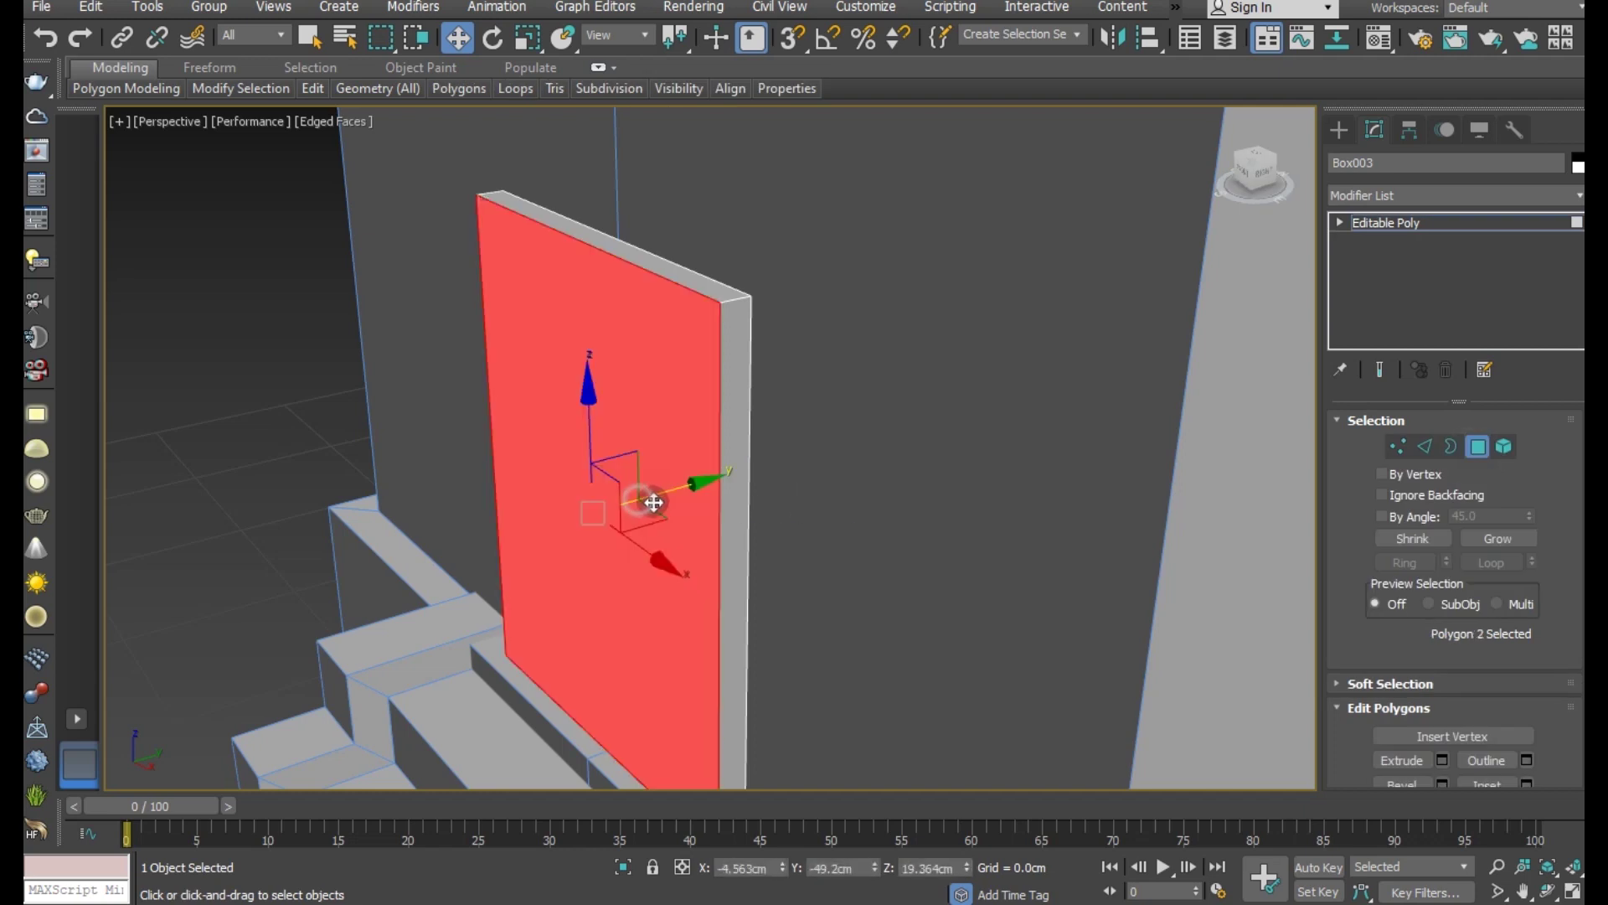
pyautogui.moveTo(682, 480); pyautogui.dragTo(663, 480)
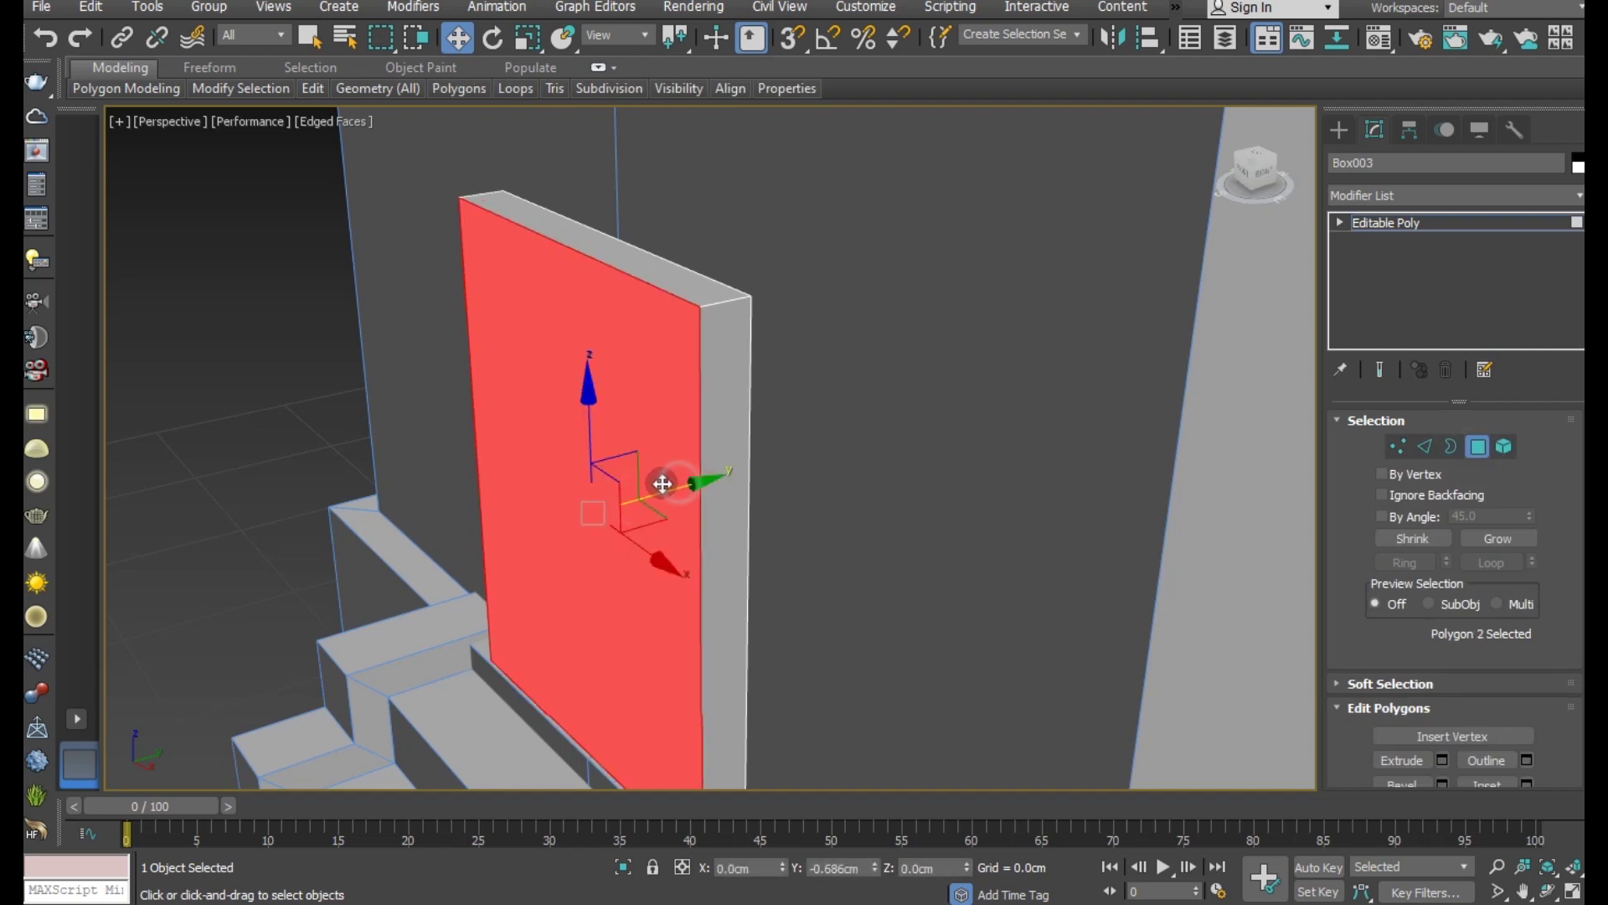
pyautogui.click(687, 301)
pyautogui.moveTo(586, 164); pyautogui.dragTo(585, 126)
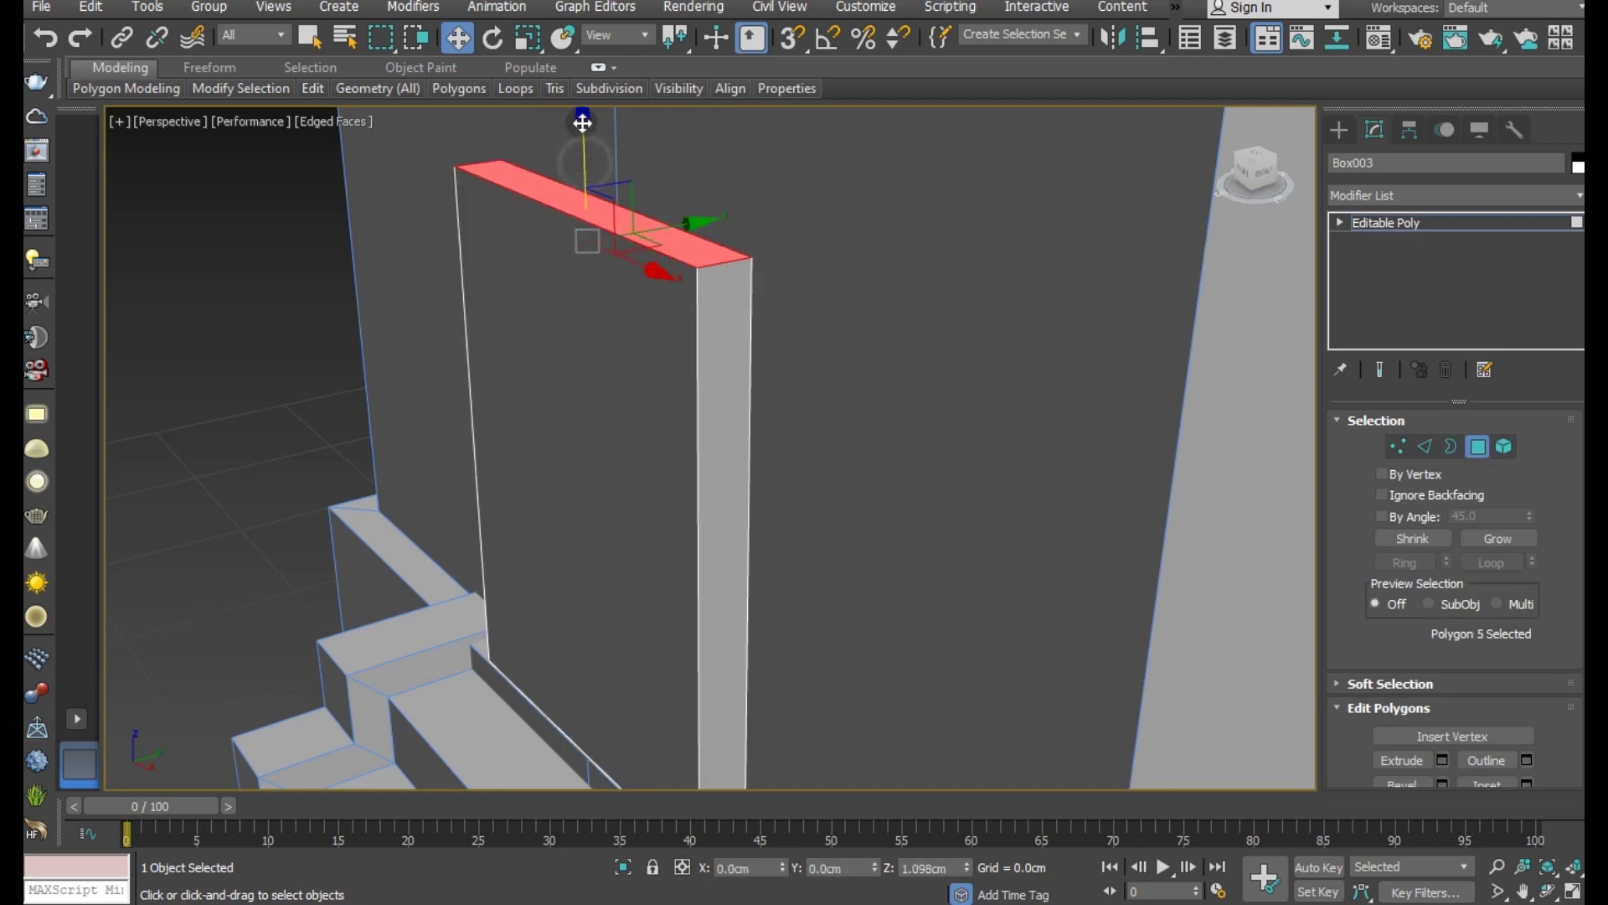
pyautogui.moveTo(689, 381)
pyautogui.keyDown('alt'); pyautogui.mouseDown(button='middle')
pyautogui.moveTo(796, 412)
pyautogui.moveTo(757, 400)
pyautogui.mouseUp(button='middle'); pyautogui.keyUp('alt')
pyautogui.click(656, 417)
pyautogui.scroll(2, 657, 416)
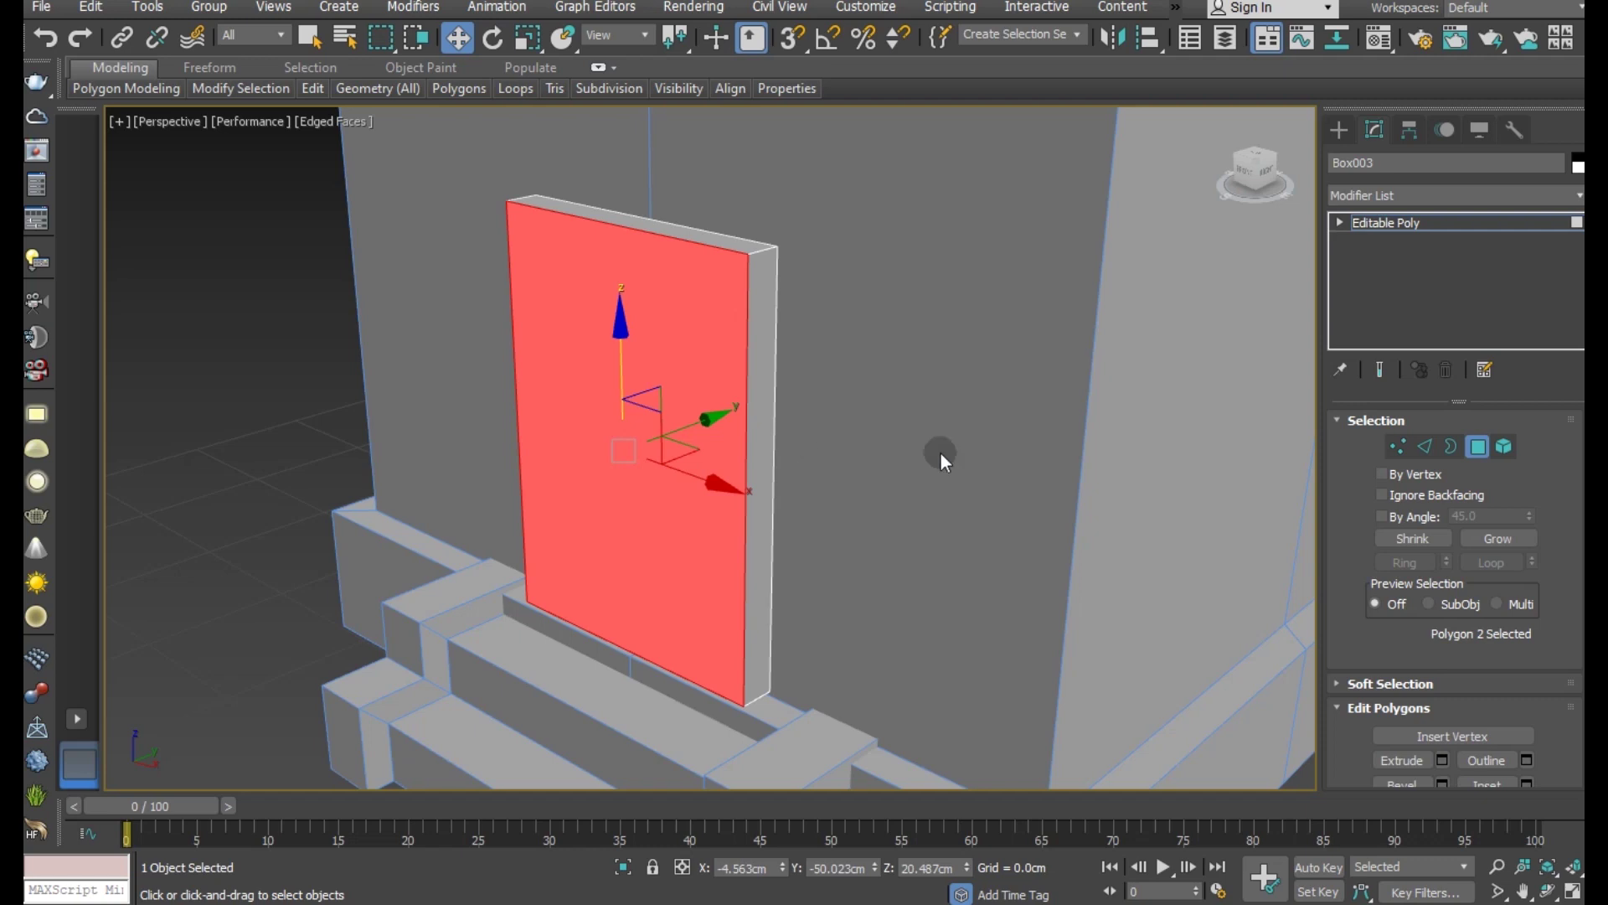
# Step: Chamfer the panel's two top edges 7.309cm with 6 segments into an arch
pyautogui.click(1424, 446)
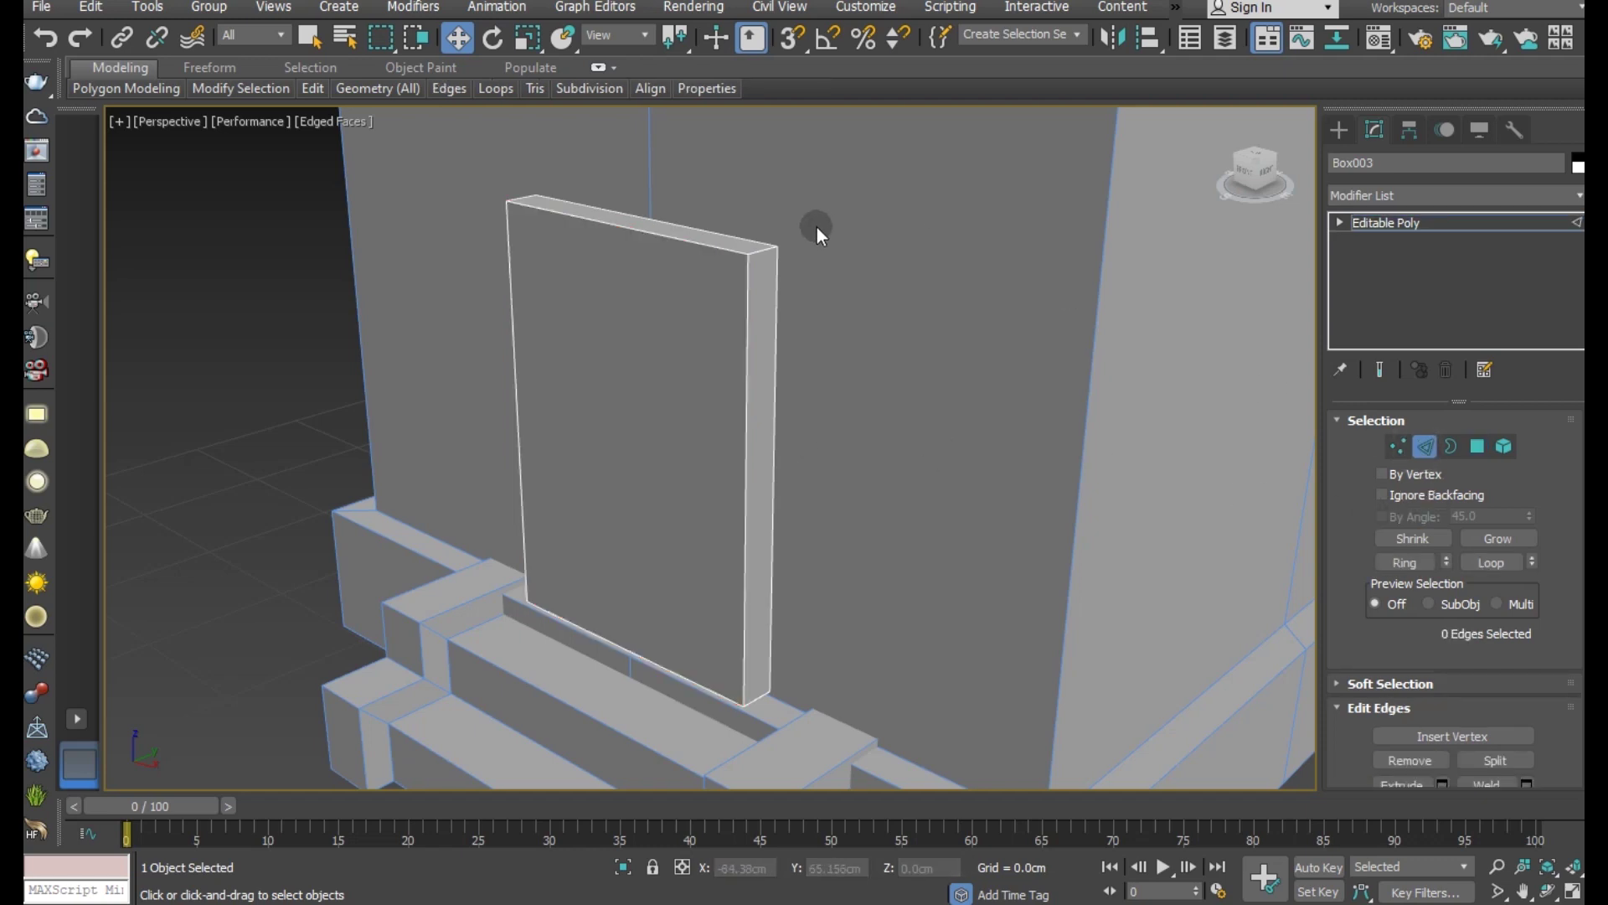
pyautogui.click(751, 249)
pyautogui.keyDown('ctrl'); pyautogui.click(519, 202); pyautogui.keyUp('ctrl')
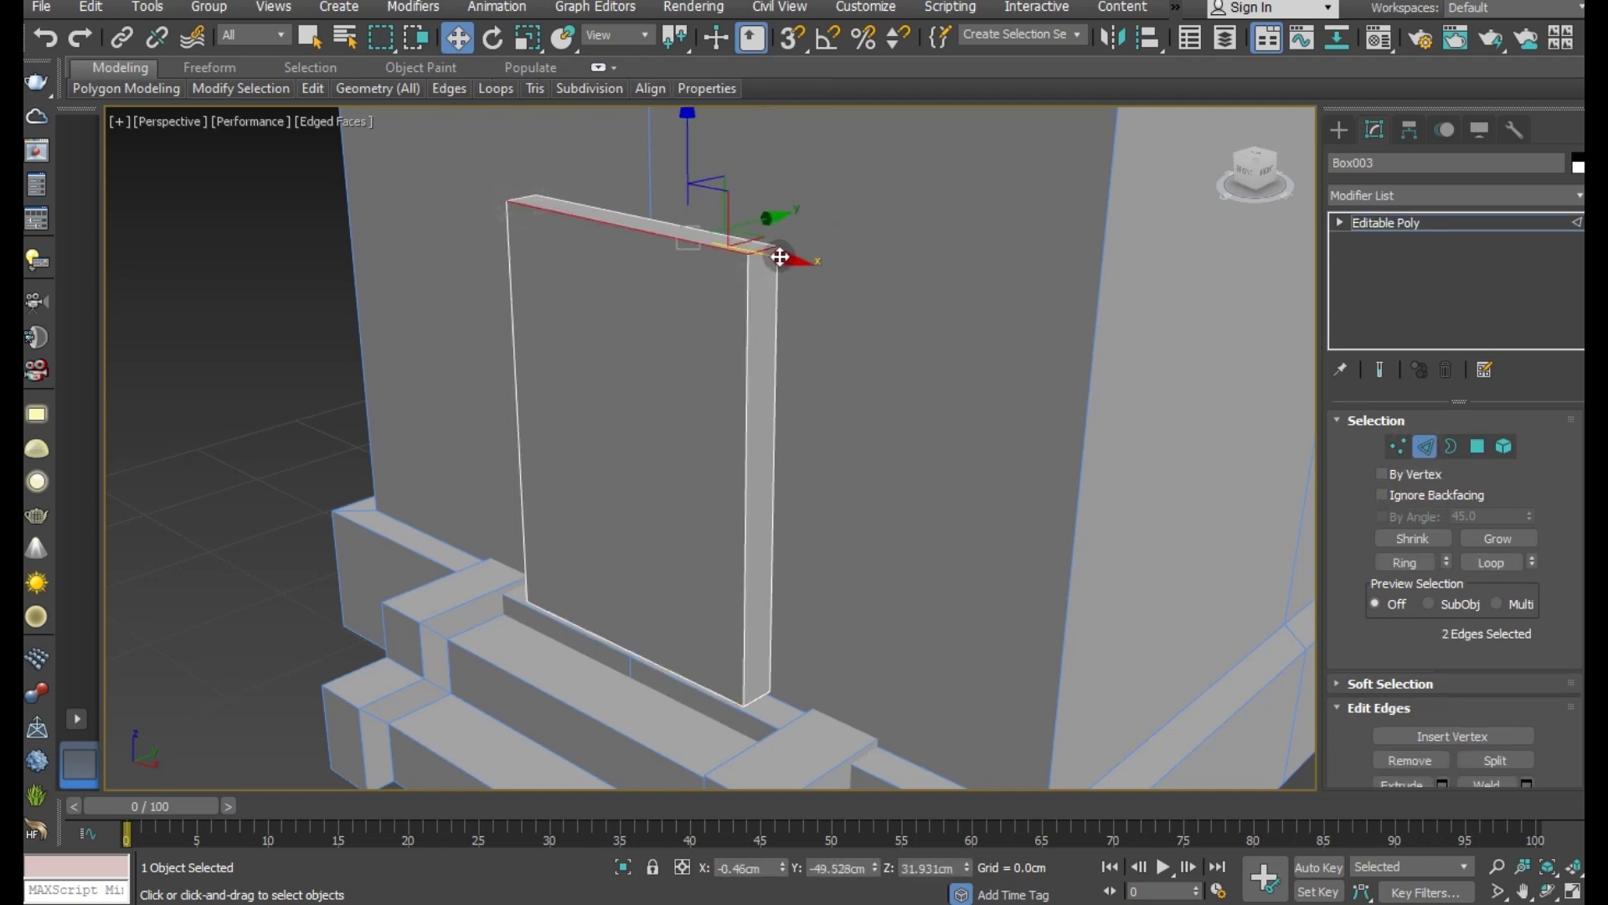
pyautogui.click(44, 38)
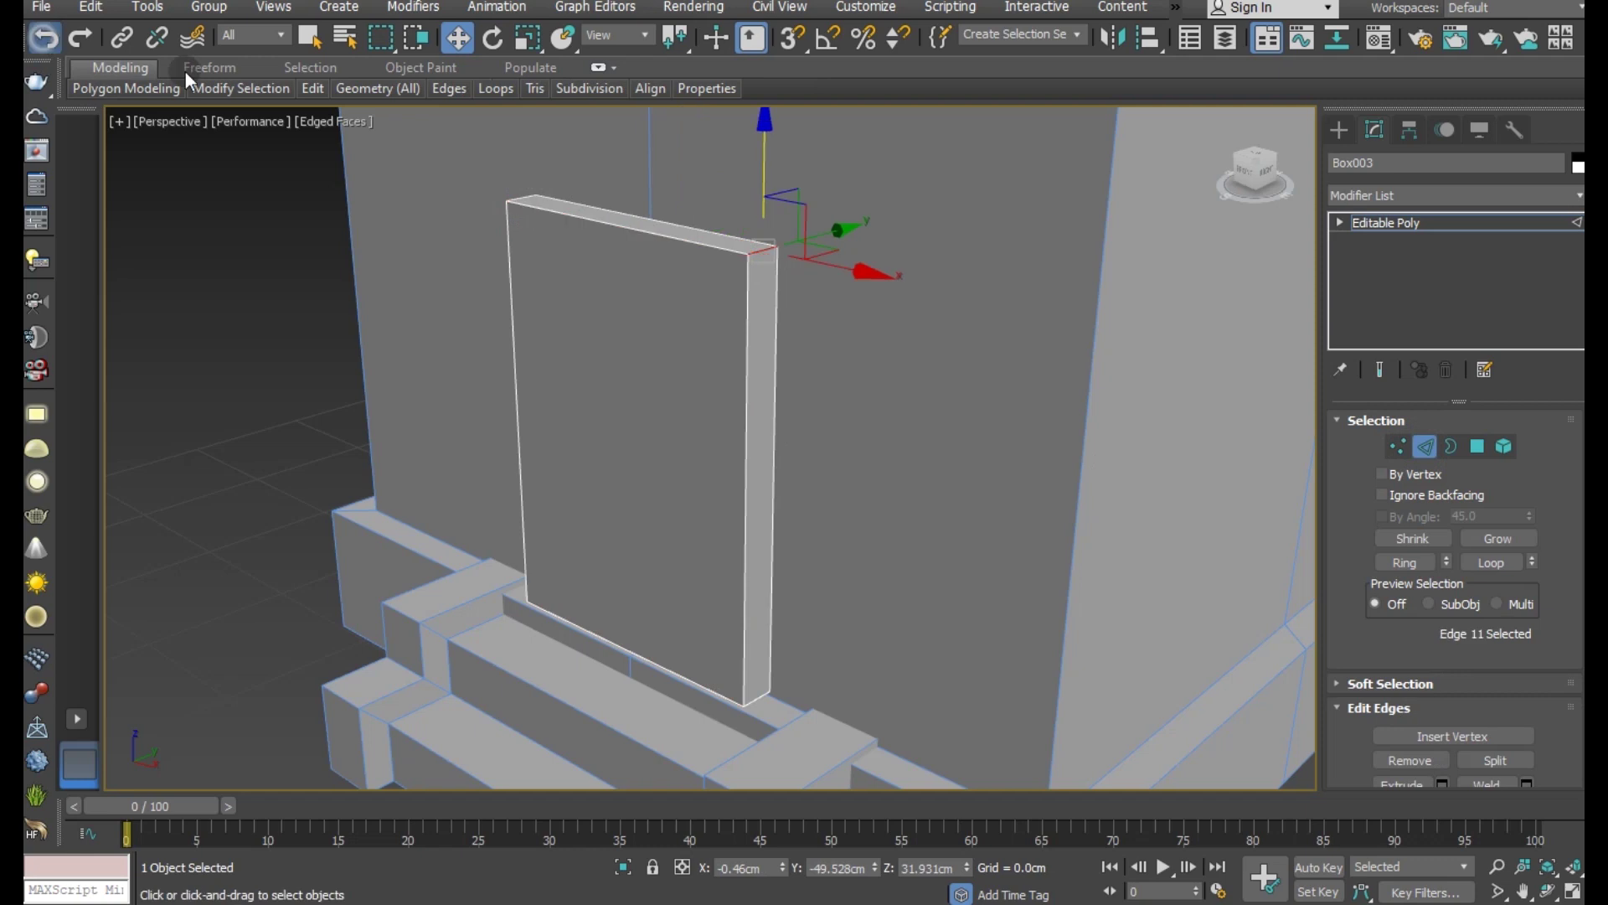
pyautogui.keyDown('ctrl'); pyautogui.click(513, 191); pyautogui.keyUp('ctrl')
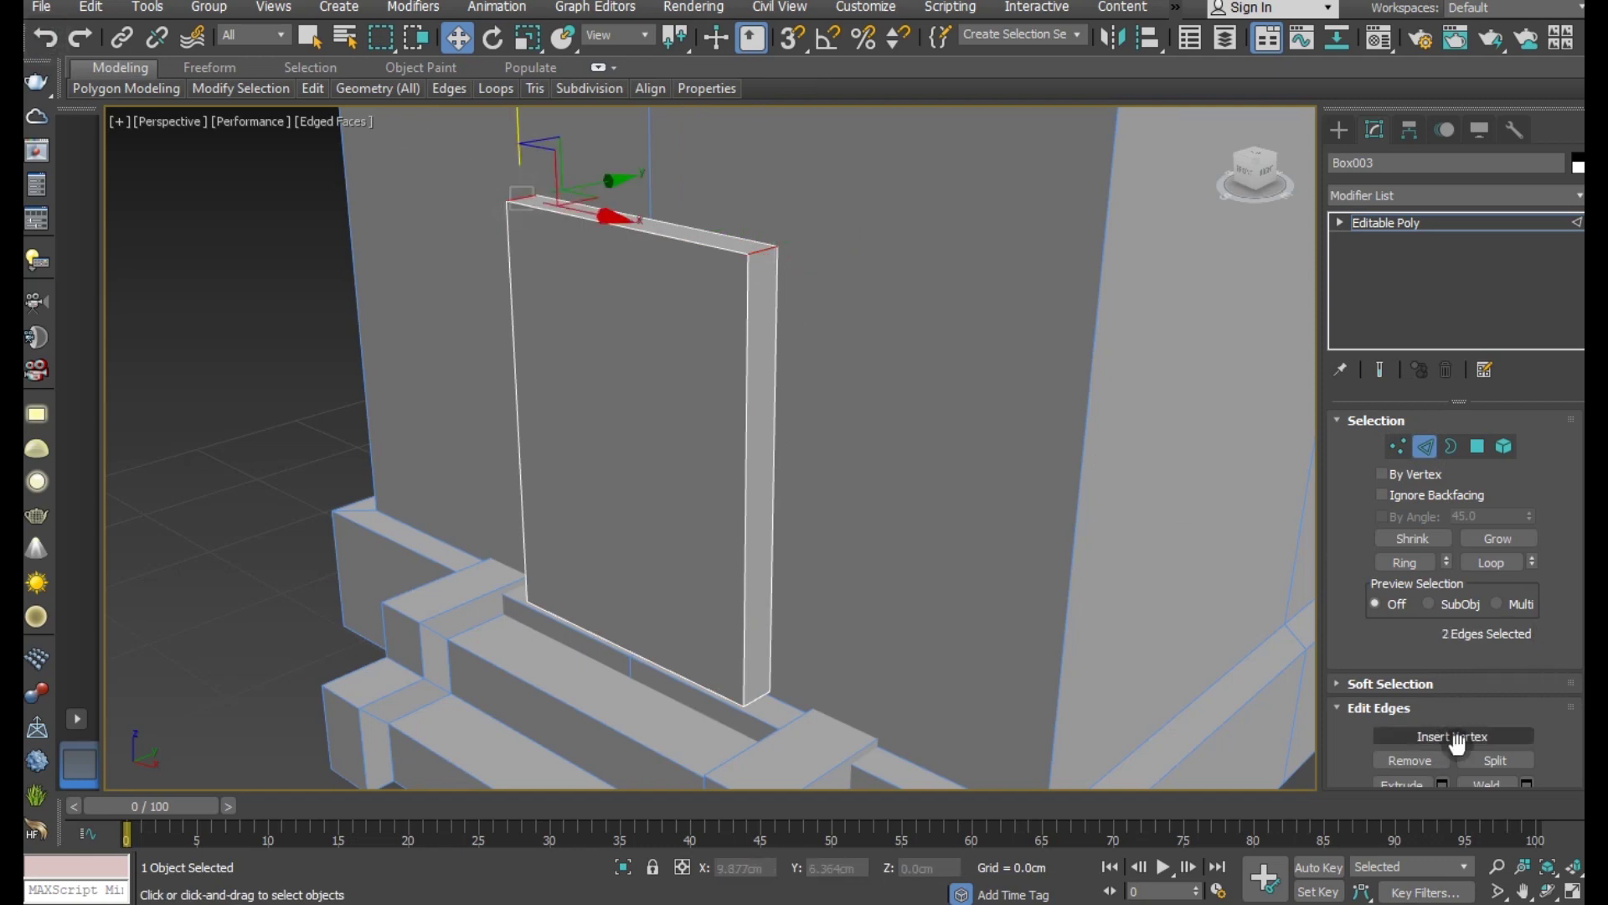
pyautogui.scroll(-1, 1458, 743)
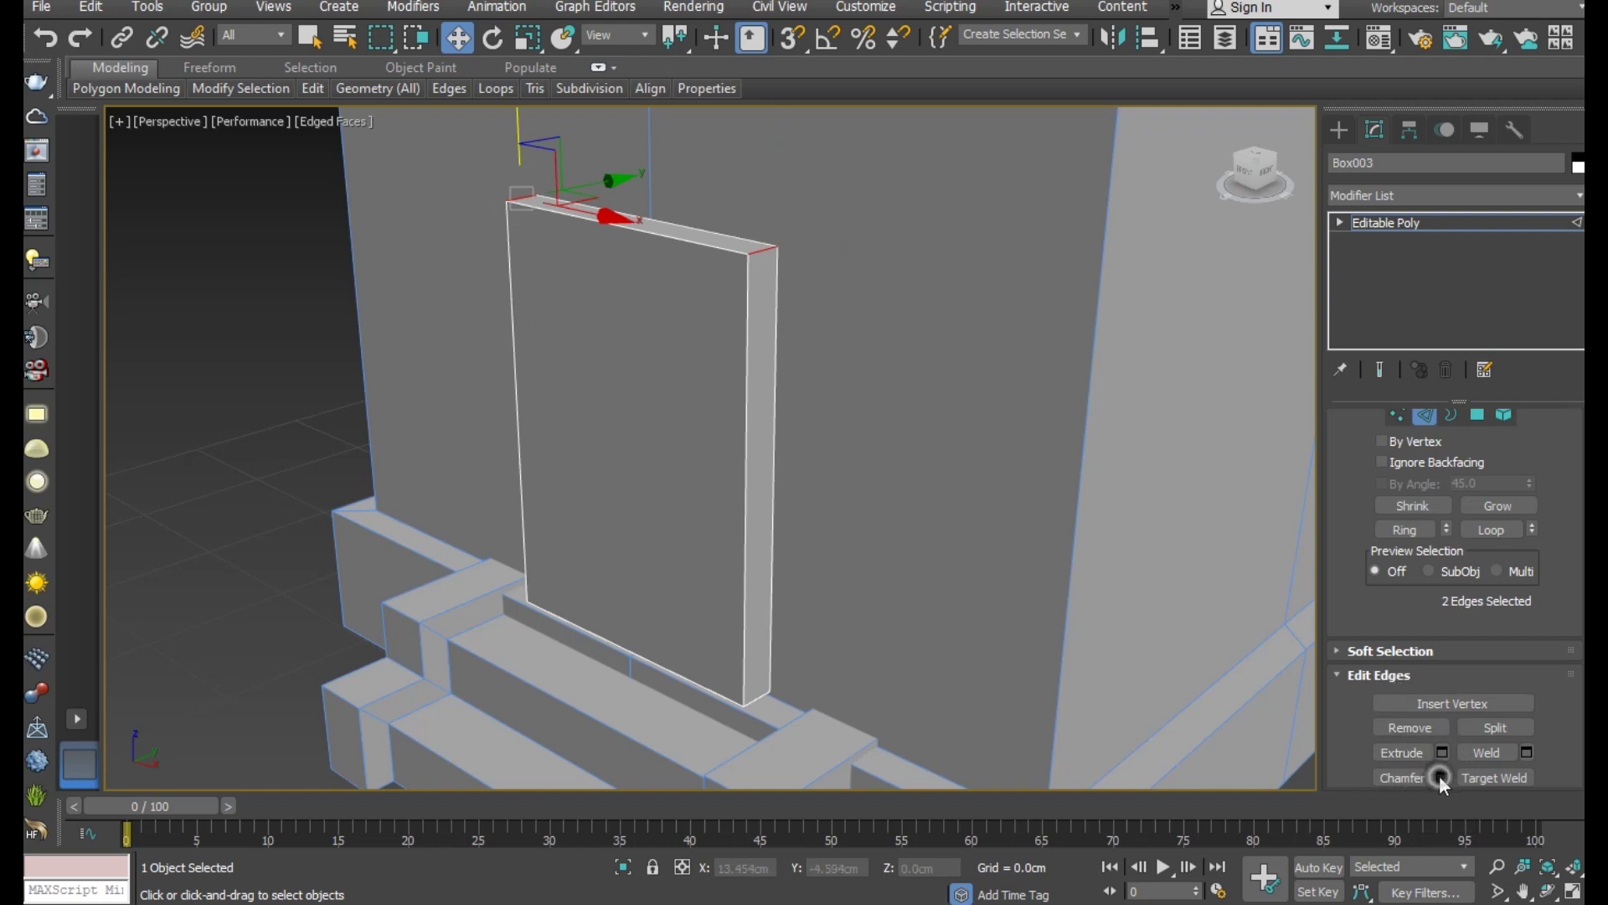
pyautogui.click(1441, 776)
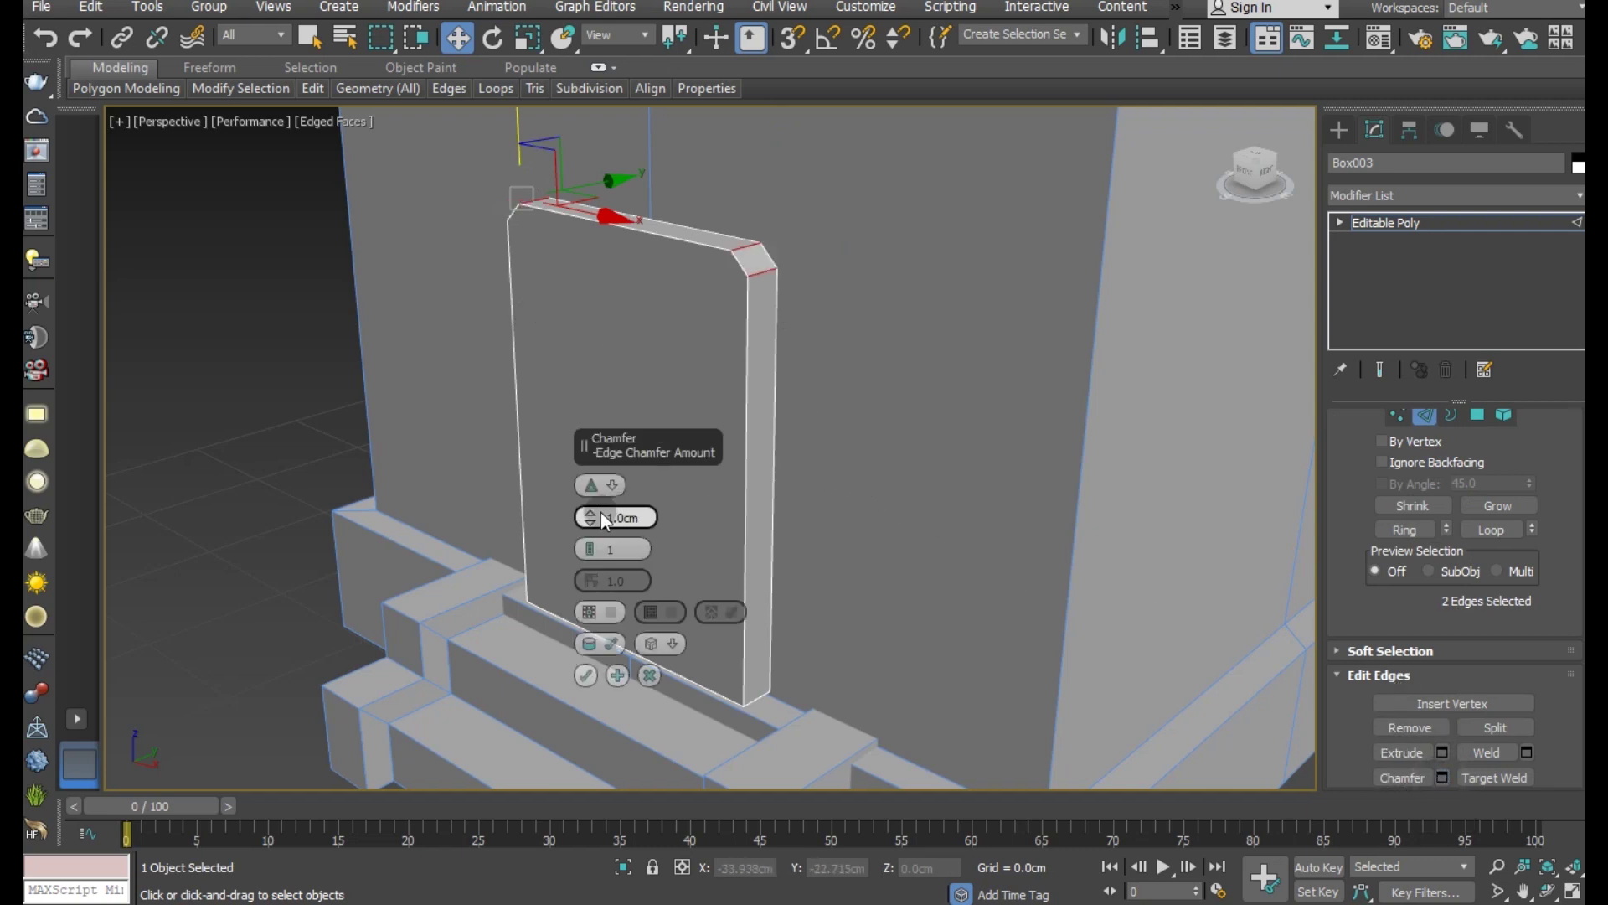
pyautogui.moveTo(601, 518); pyautogui.dragTo(592, 539)
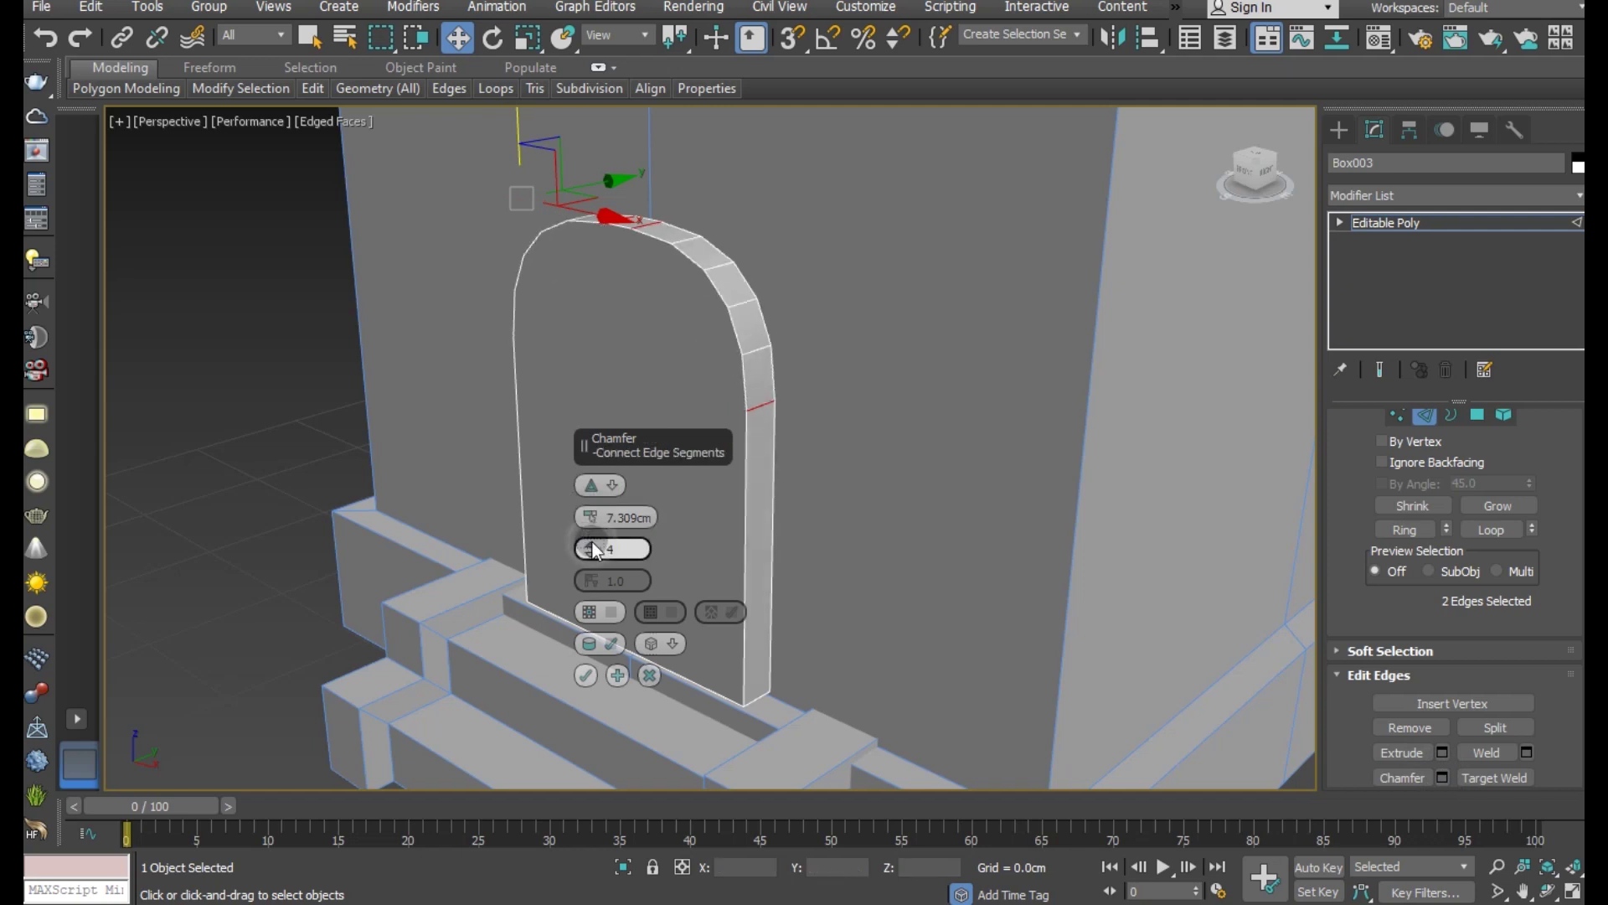
pyautogui.click(586, 681)
pyautogui.click(1478, 418)
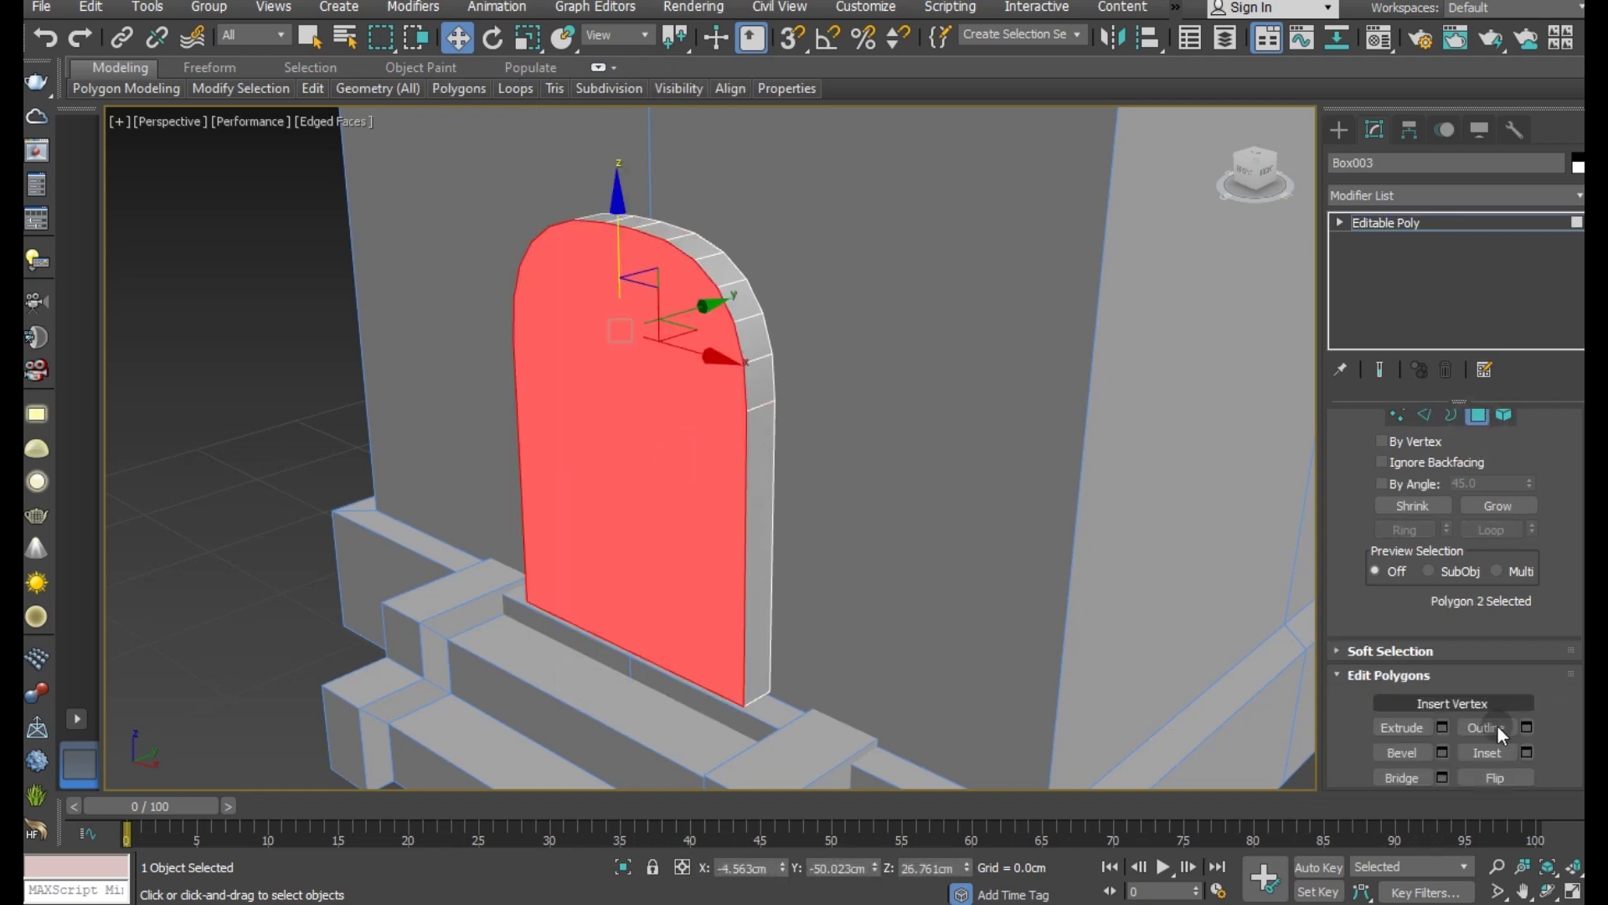
# Step: Inset the door's front face 1cm and extrude the inner face -1.266cm
pyautogui.click(1525, 752)
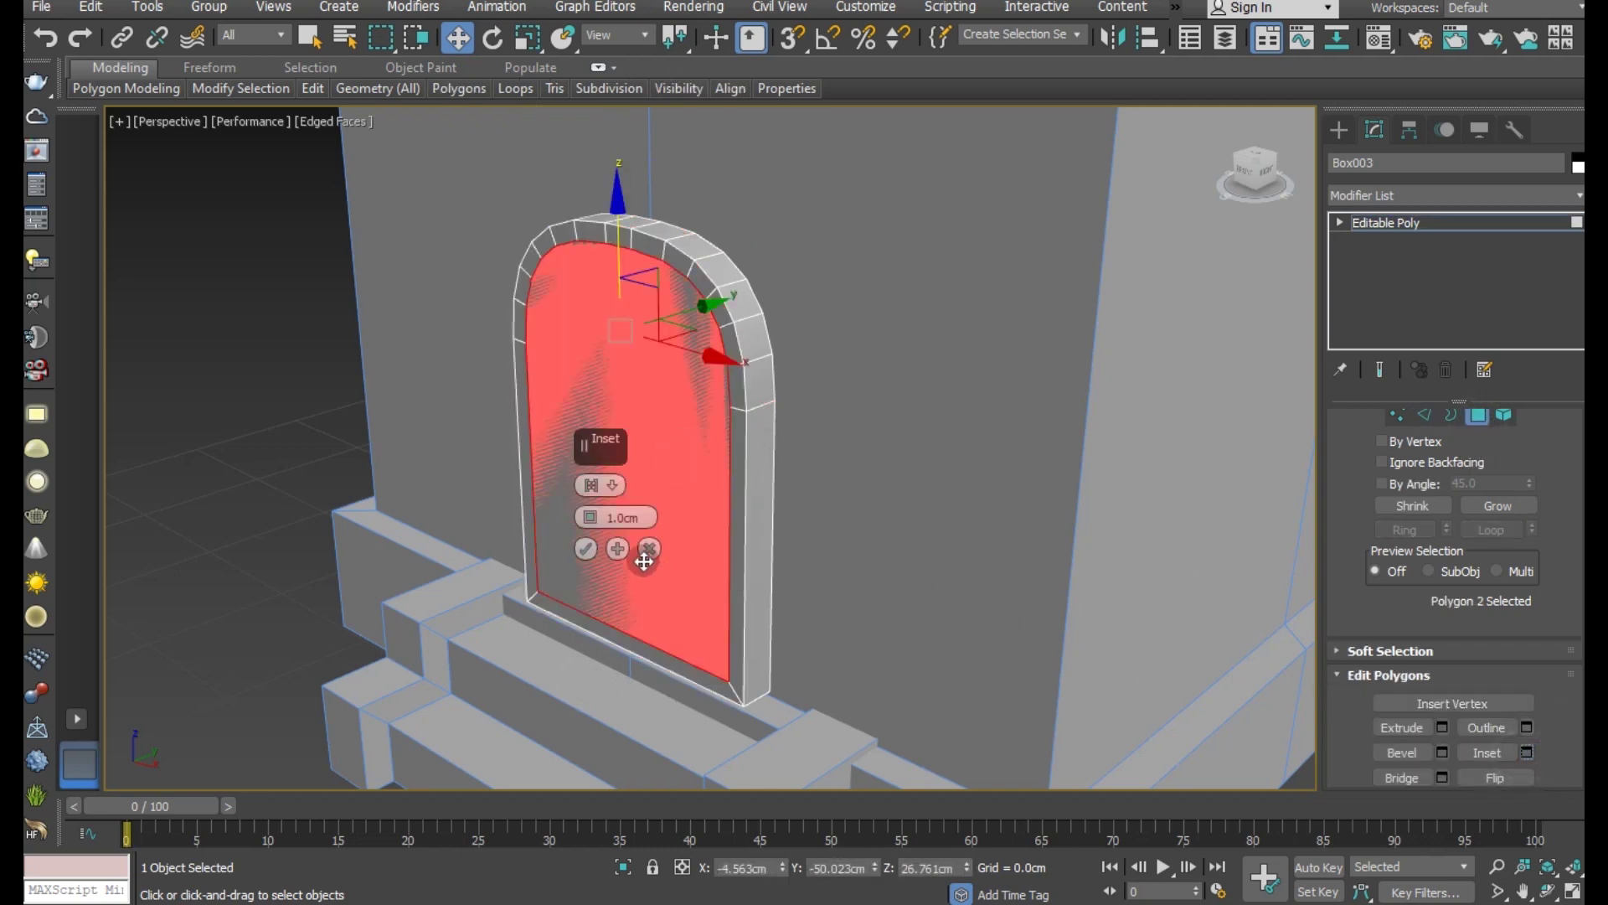
pyautogui.click(585, 549)
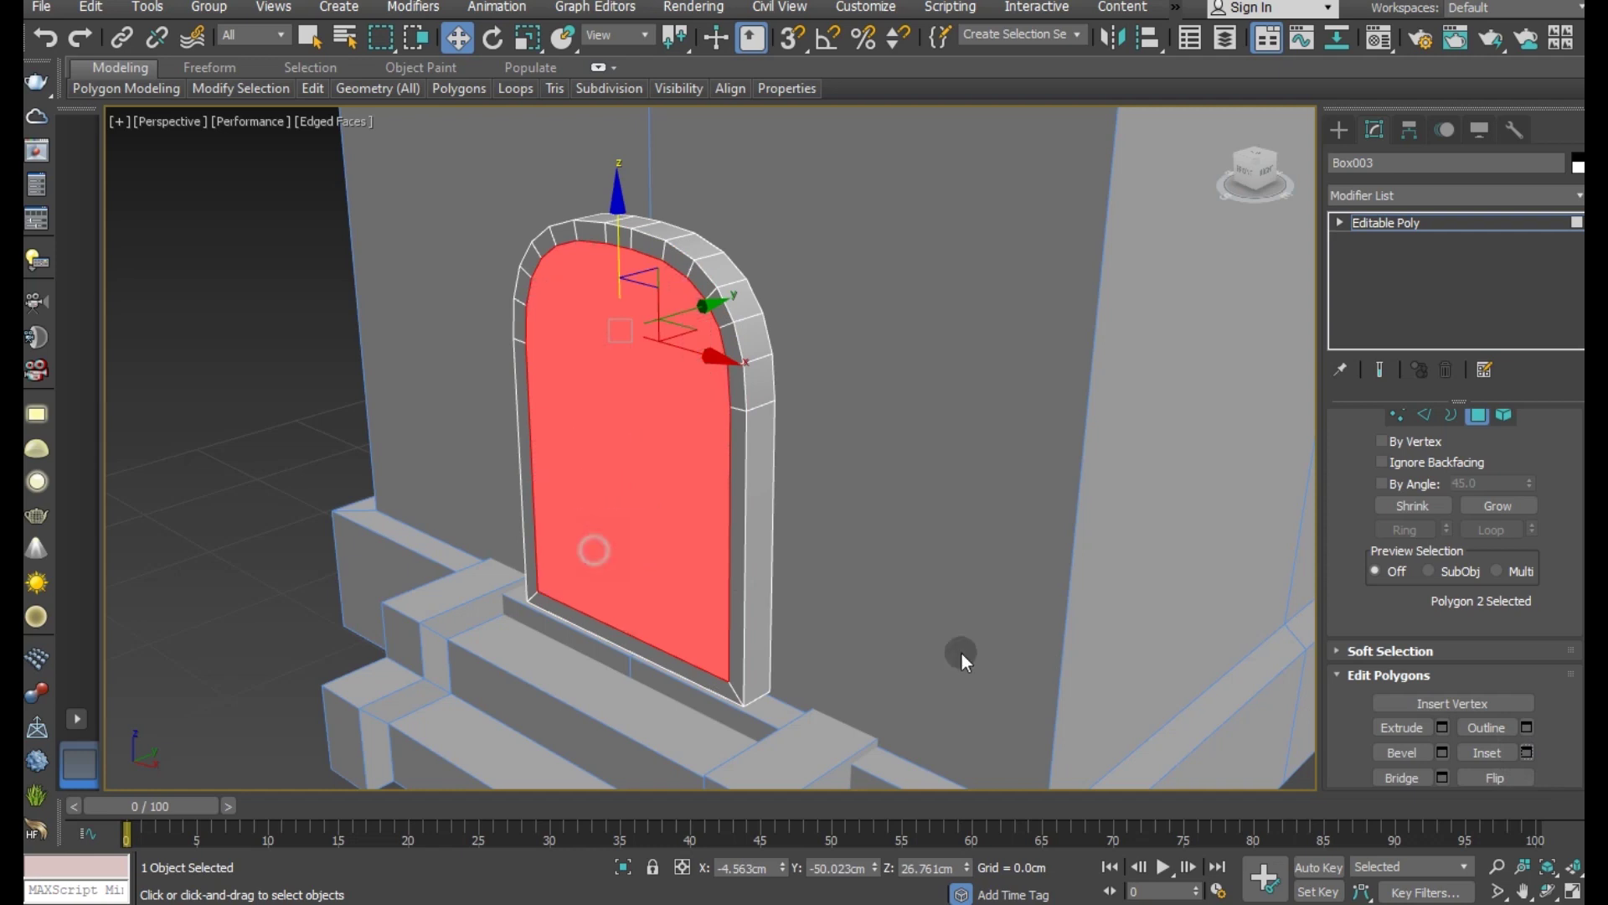
pyautogui.click(1442, 727)
pyautogui.moveTo(591, 518); pyautogui.dragTo(615, 592)
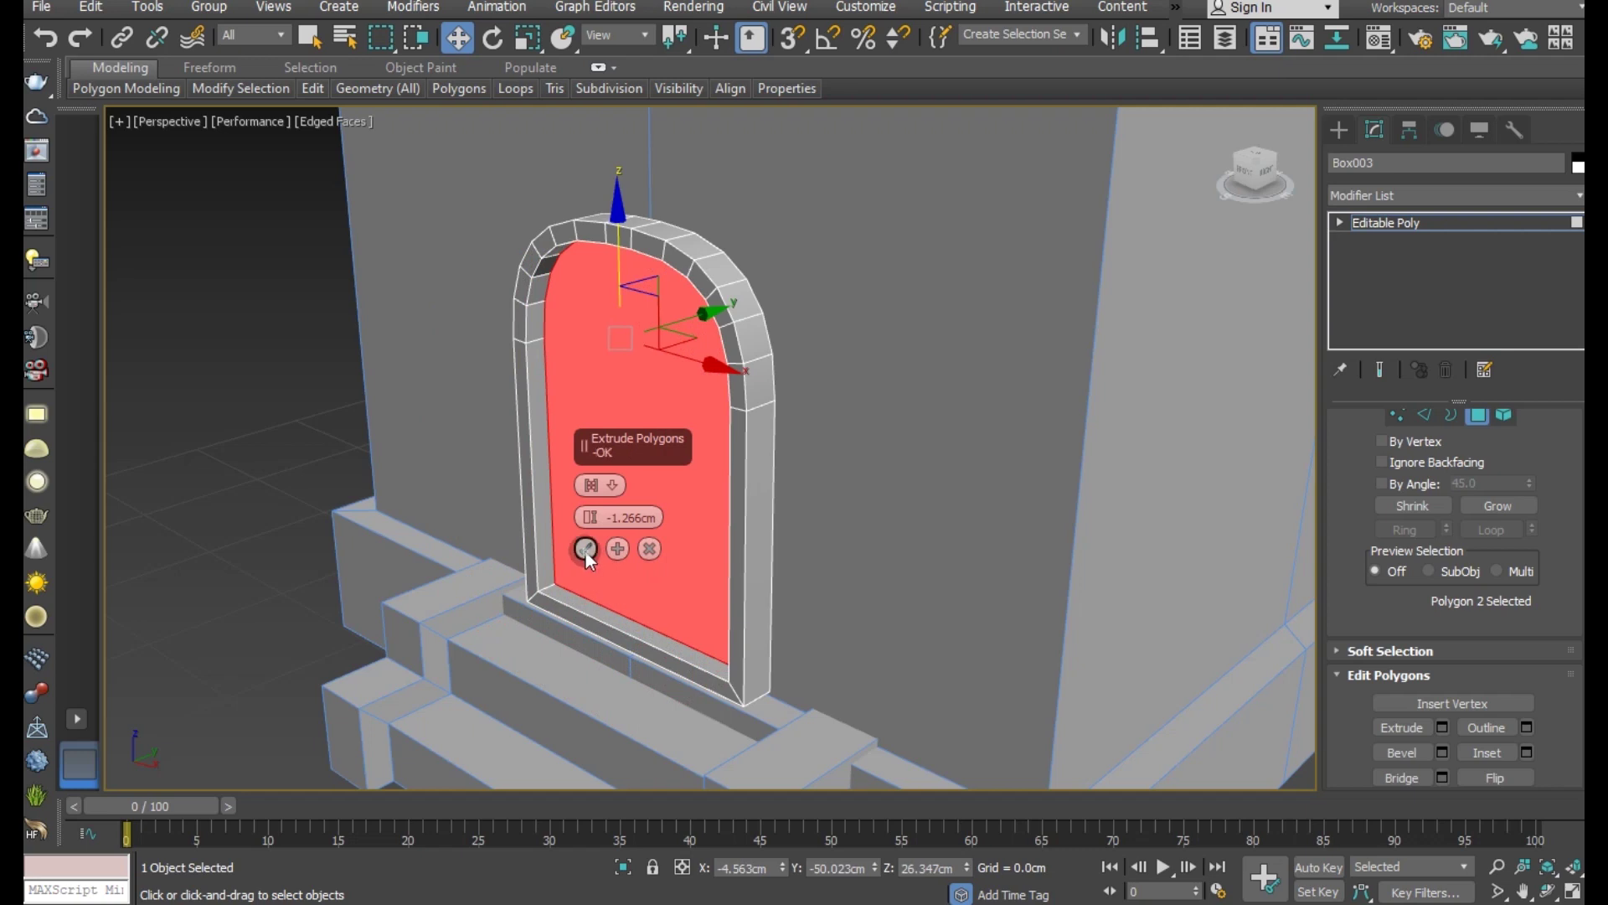
pyautogui.click(586, 549)
# Step: Move the whole door element into the wall and down onto the top step, then select all objects
pyautogui.click(1507, 417)
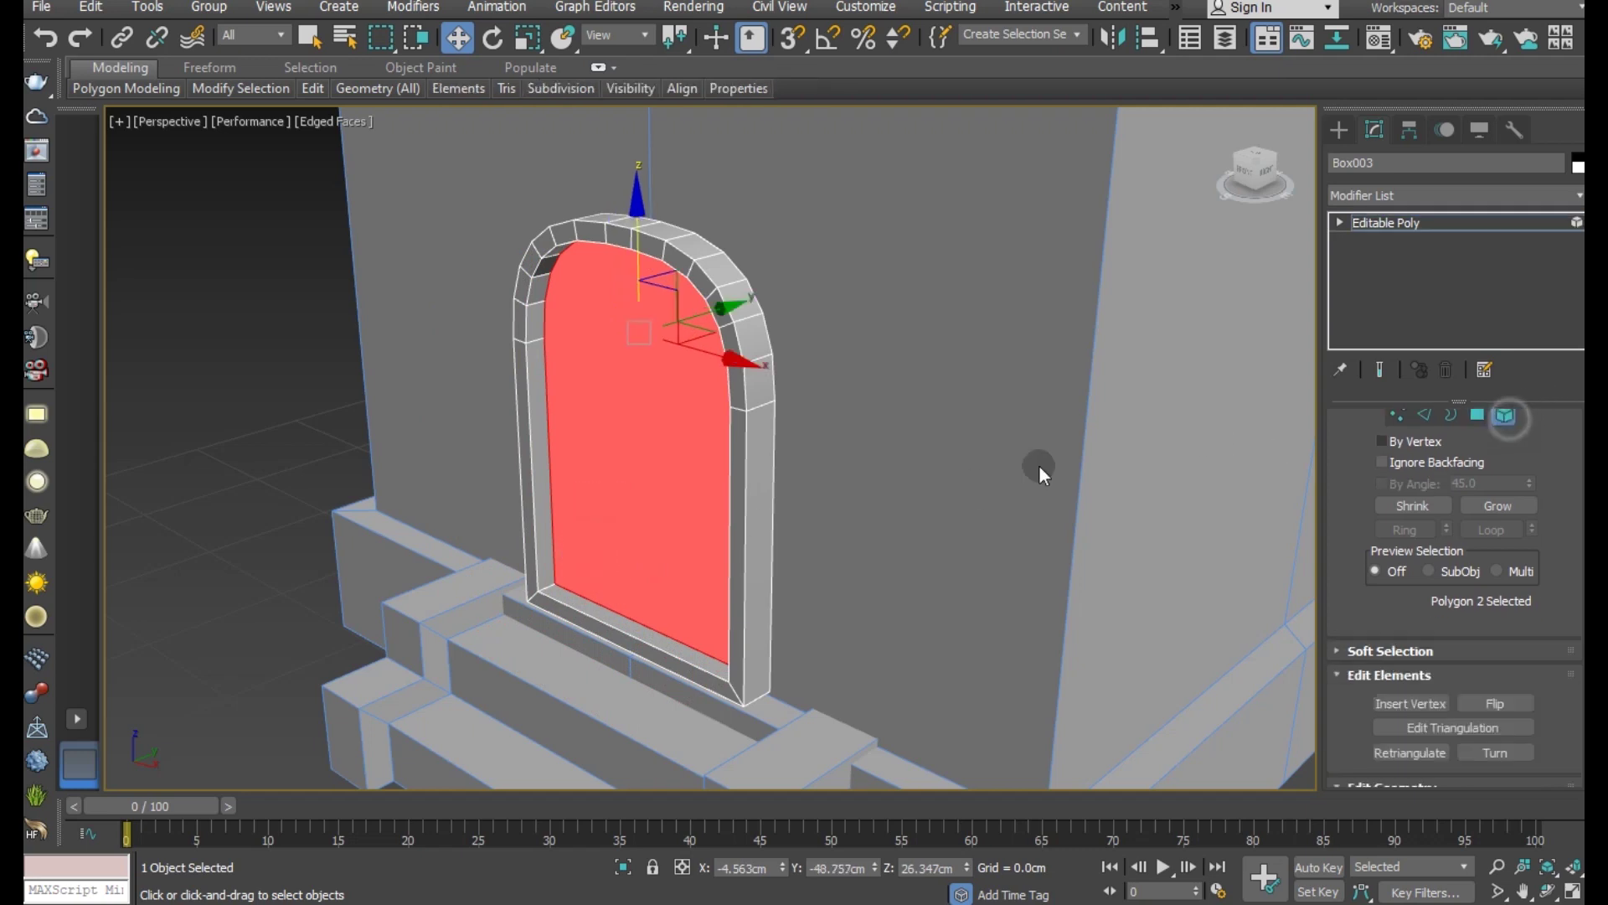
pyautogui.click(736, 466)
pyautogui.scroll(-2, 1457, 624)
pyautogui.scroll(-5, 1457, 625)
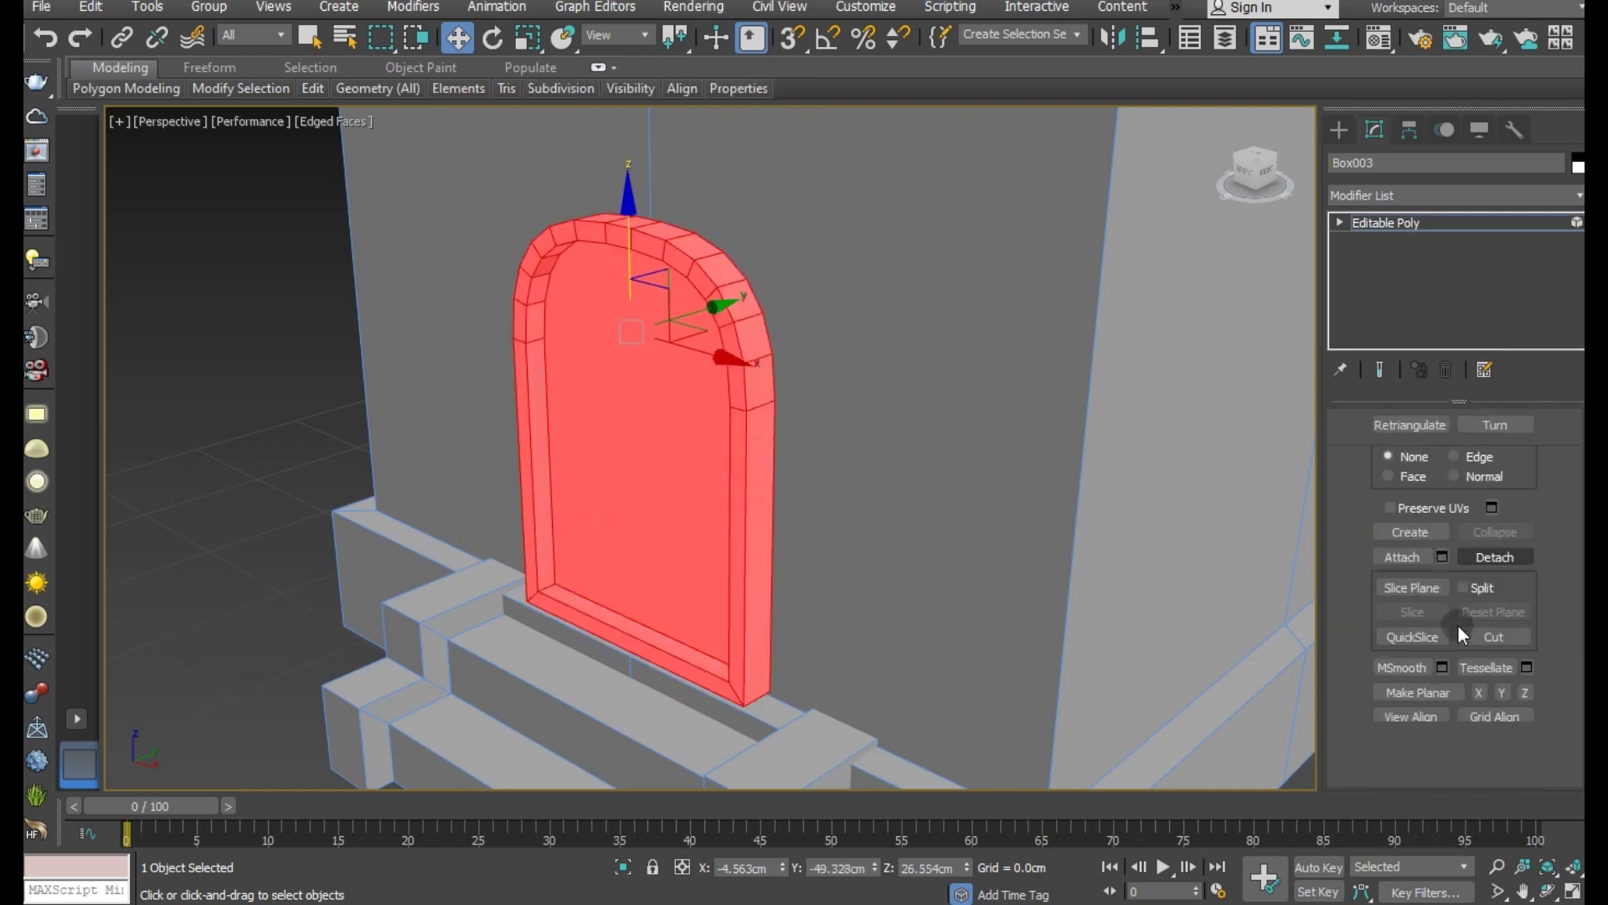
pyautogui.scroll(-5, 1458, 625)
pyautogui.scroll(-5, 1457, 625)
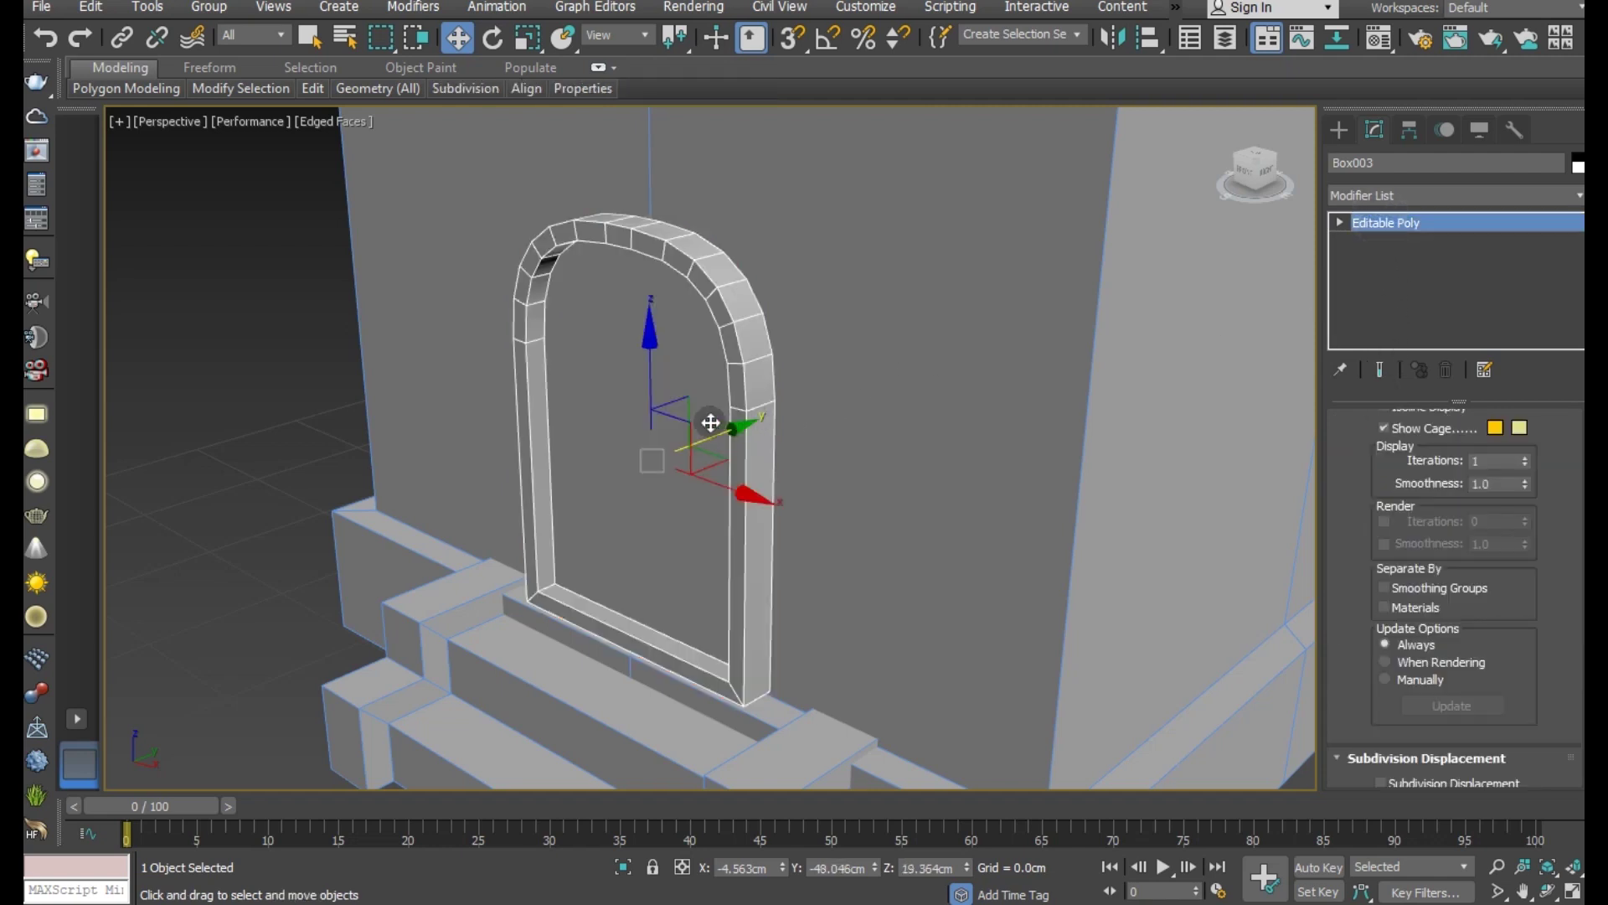
pyautogui.moveTo(708, 438); pyautogui.dragTo(723, 429)
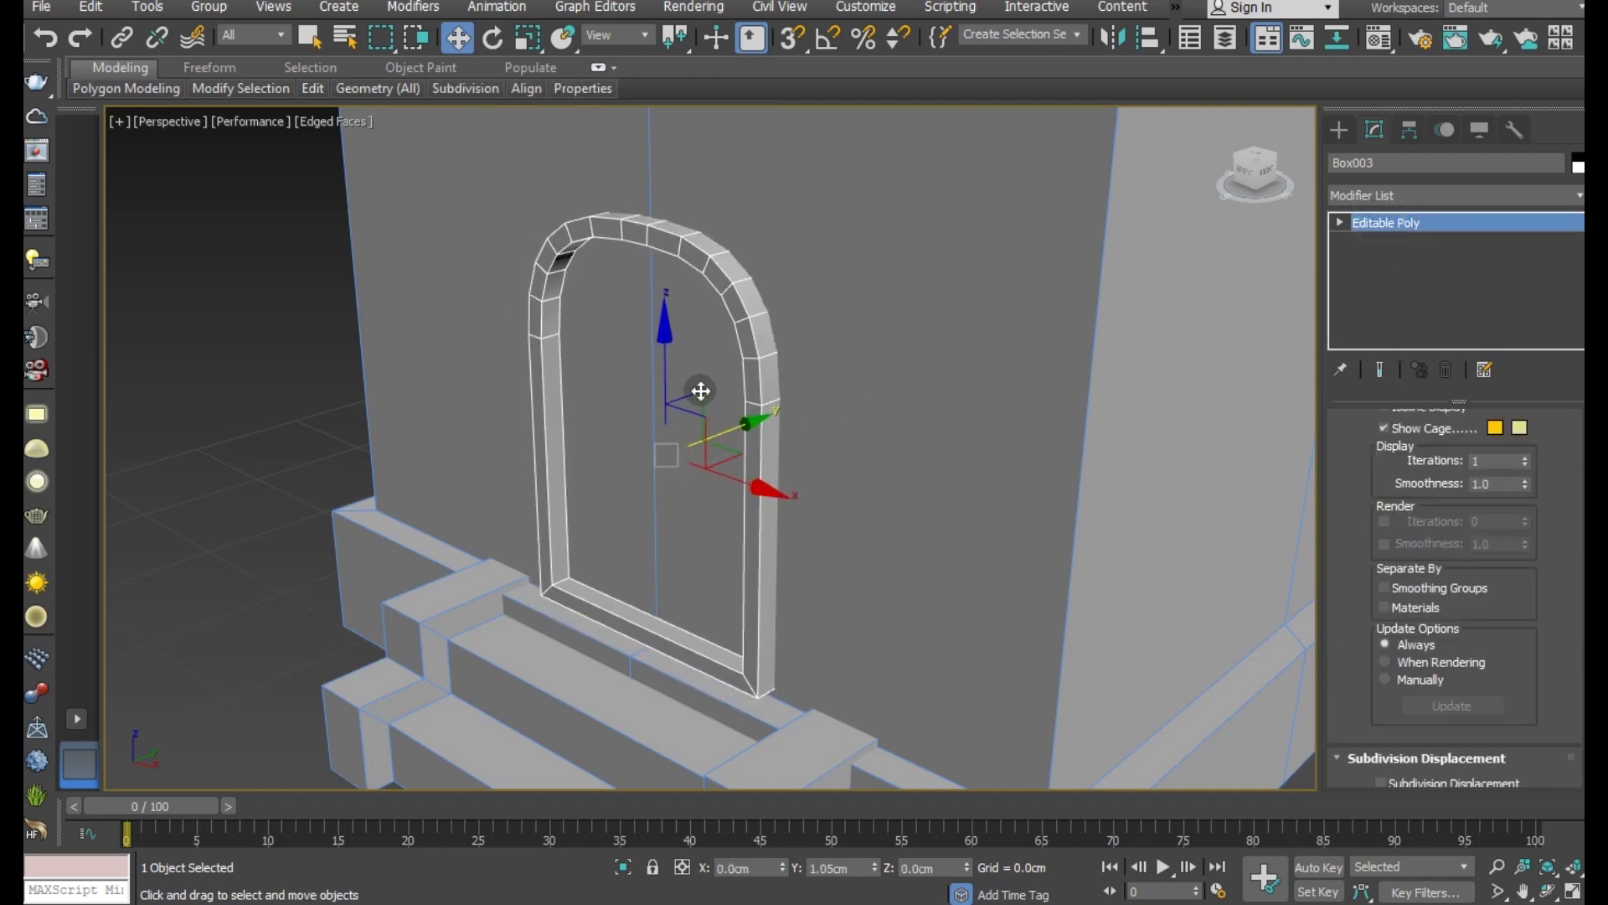
pyautogui.moveTo(667, 334); pyautogui.dragTo(670, 364)
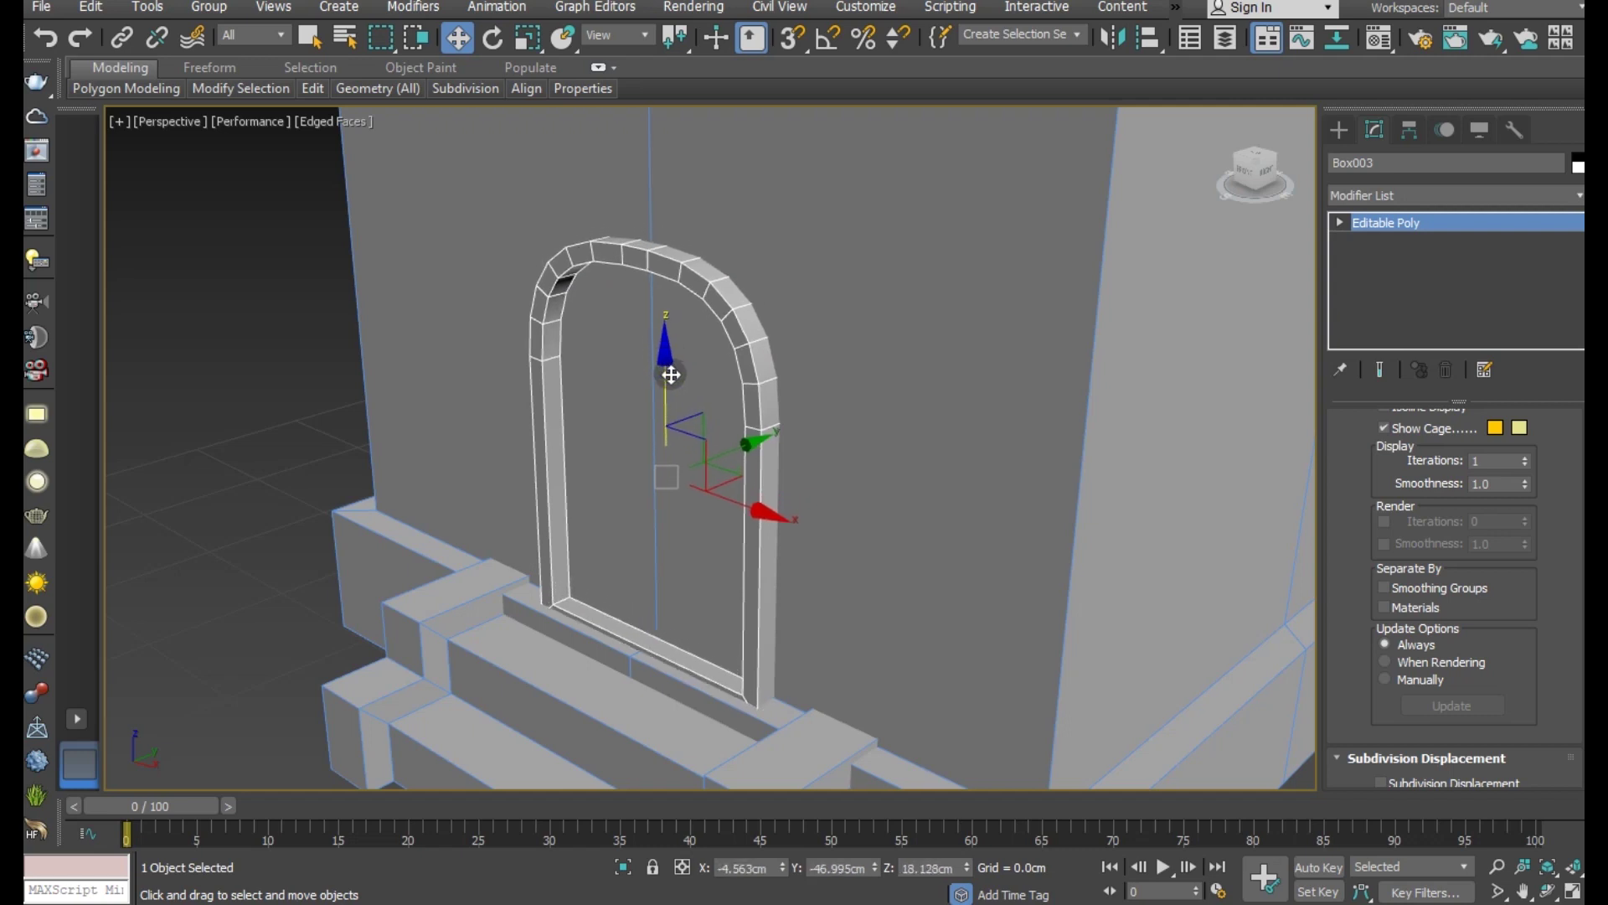
pyautogui.moveTo(670, 375)
pyautogui.keyDown('alt'); pyautogui.mouseDown(button='middle')
pyautogui.moveTo(750, 444)
pyautogui.moveTo(991, 431)
pyautogui.moveTo(912, 442)
pyautogui.mouseUp(button='middle'); pyautogui.keyUp('alt')
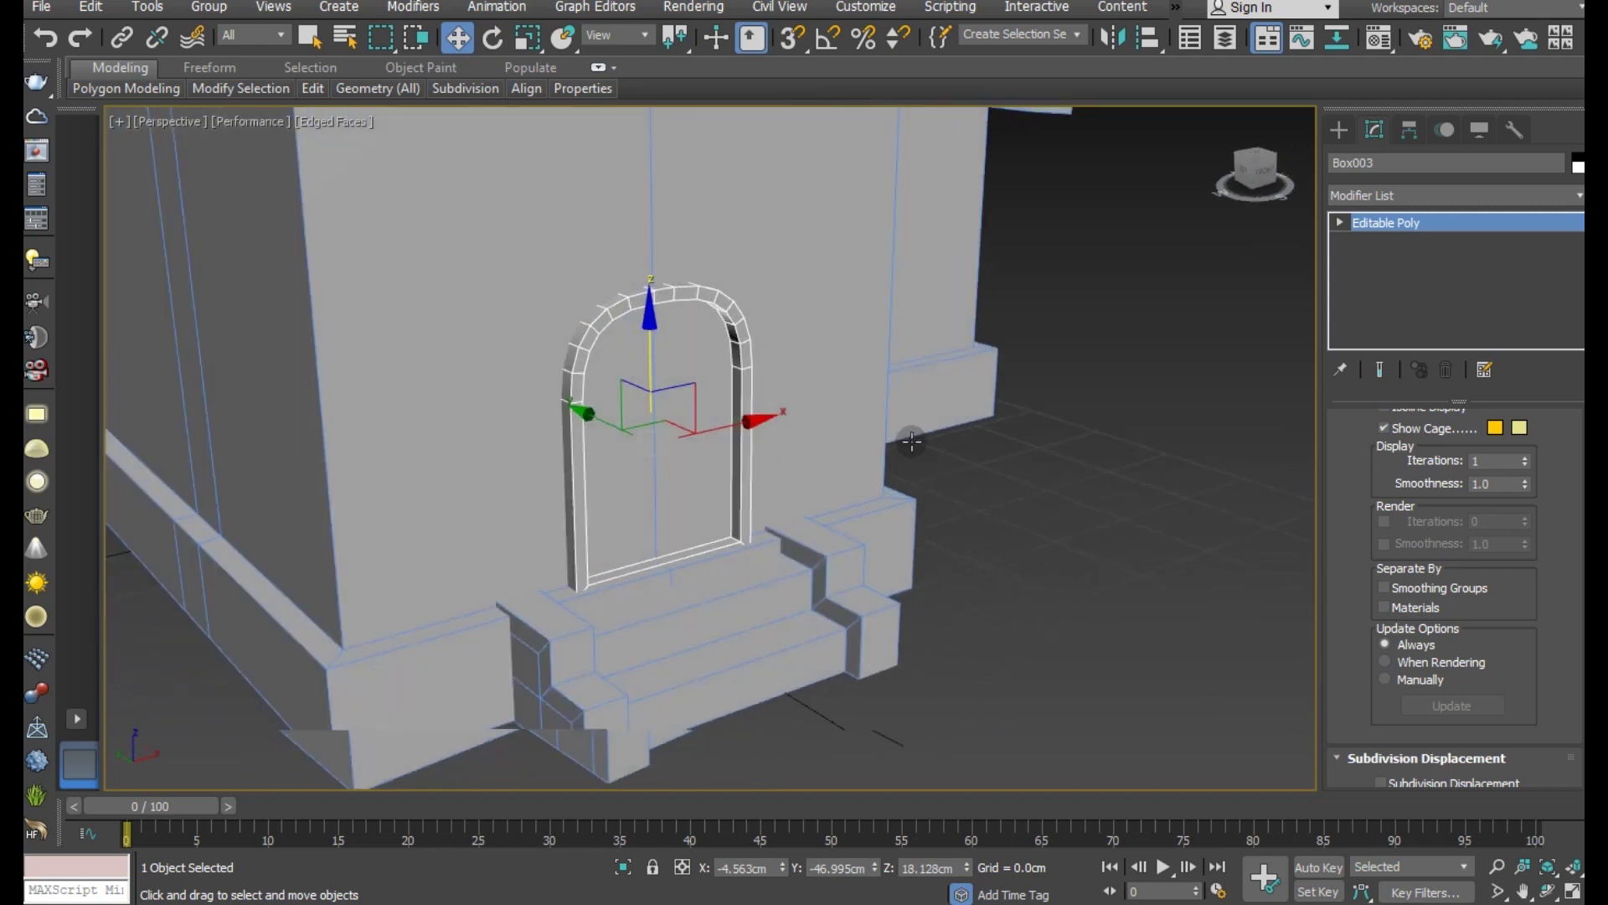
pyautogui.scroll(-5, 911, 441)
pyautogui.keyDown('alt'); pyautogui.moveTo(539, 556); pyautogui.dragTo(722, 639, button='middle'); pyautogui.keyUp('alt')
pyautogui.click(826, 700)
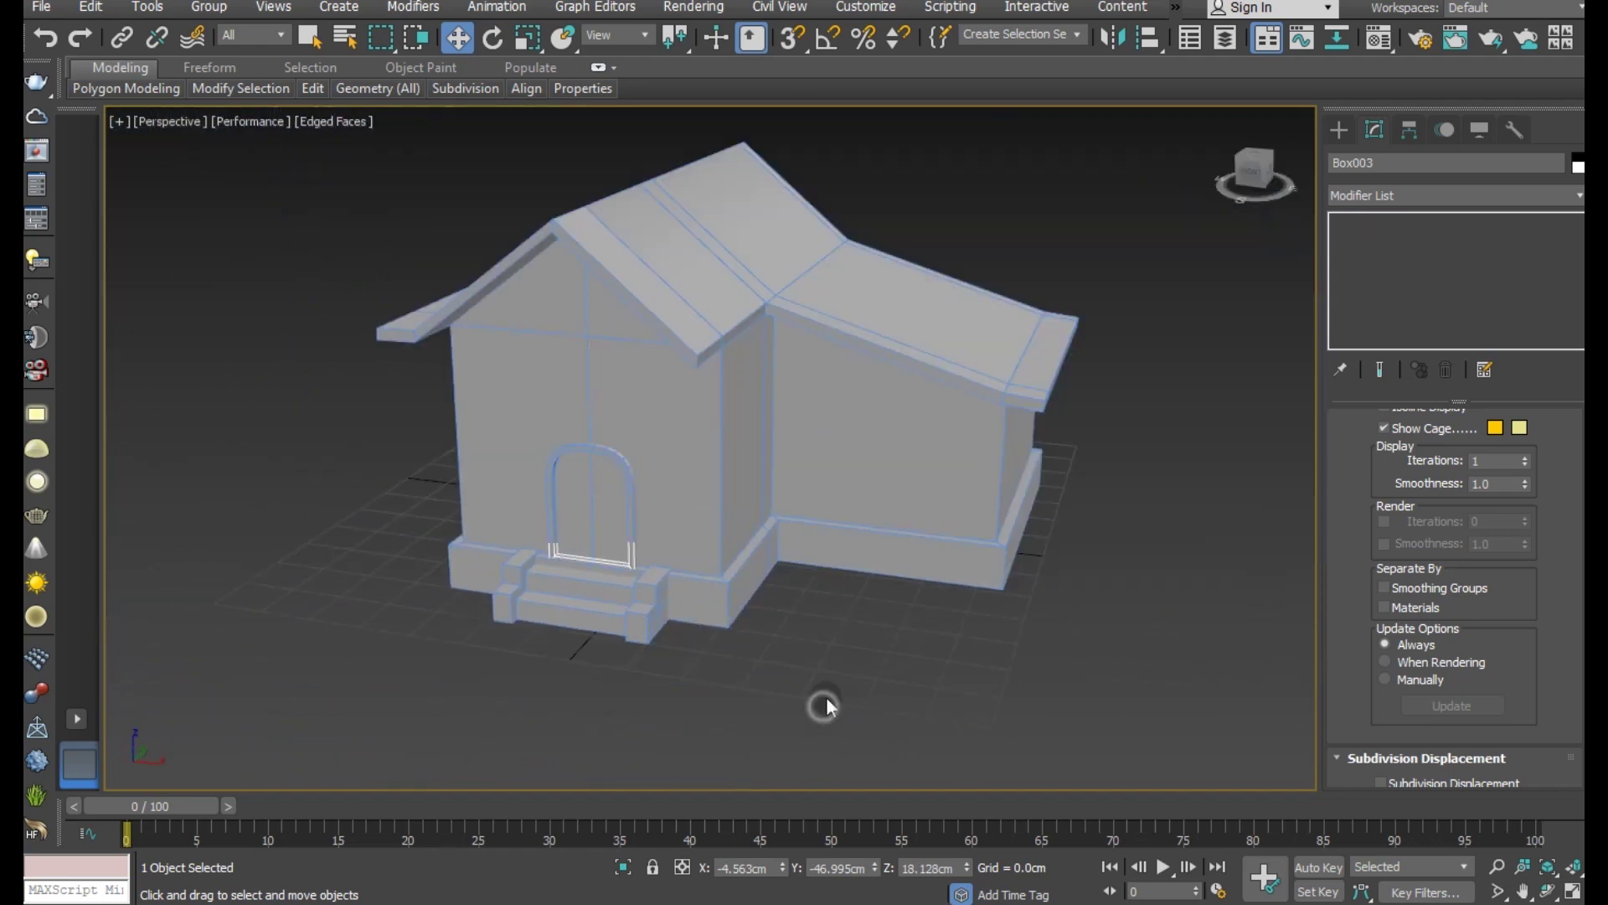
pyautogui.hotkey('ctrl', 'a')
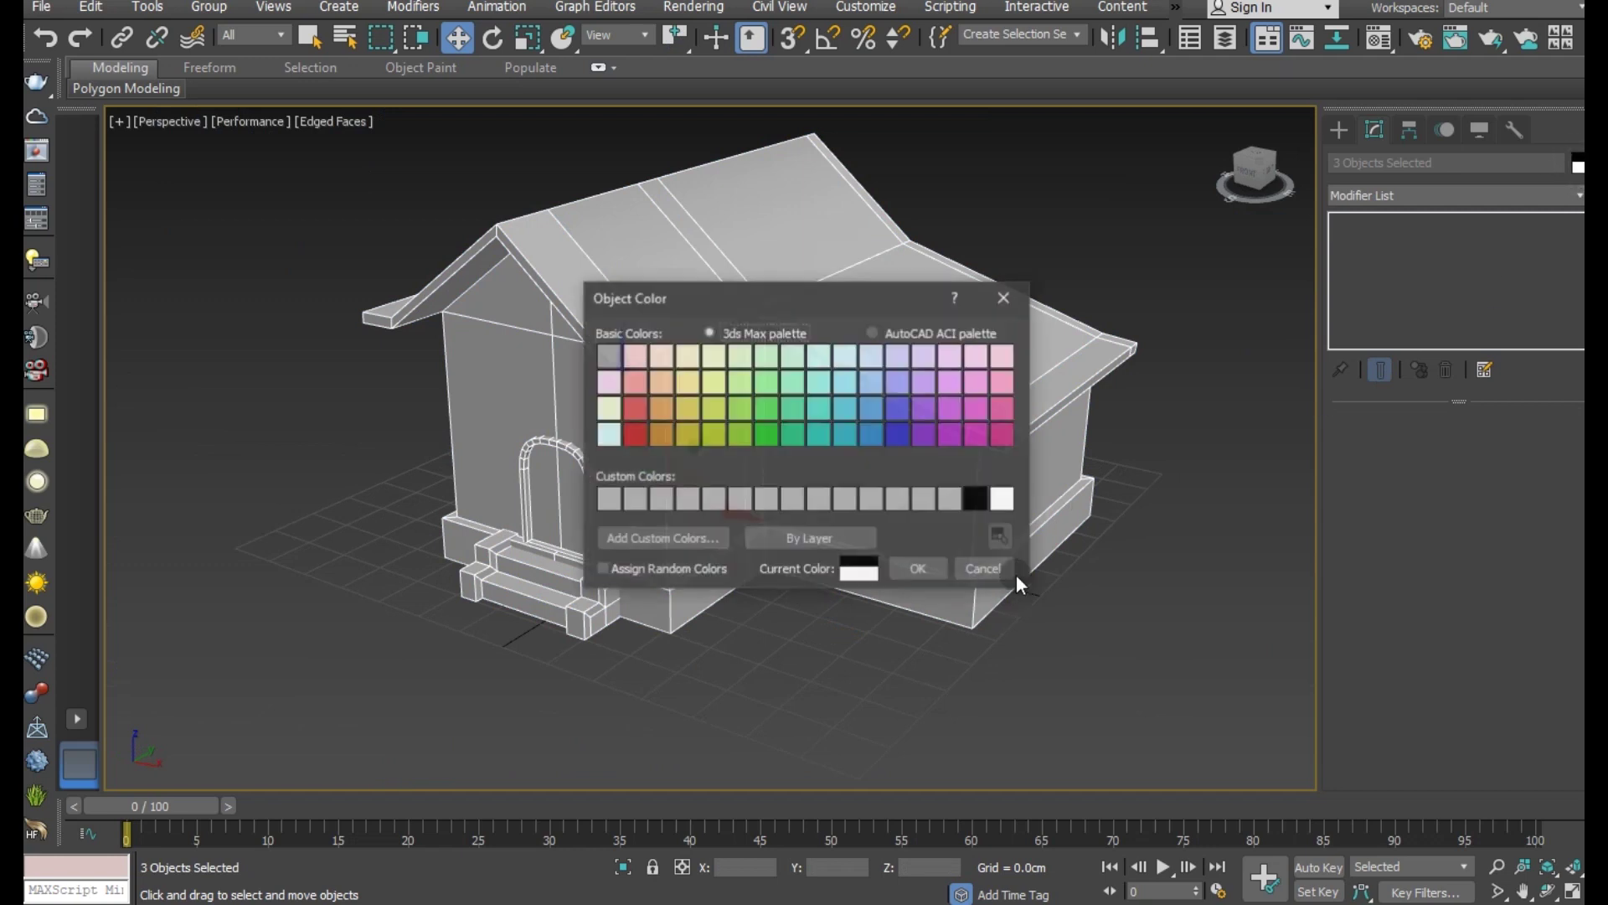
# Step: Set the selected objects' colour to black, then reselect the door arch Box003
pyautogui.click(975, 499)
pyautogui.click(928, 570)
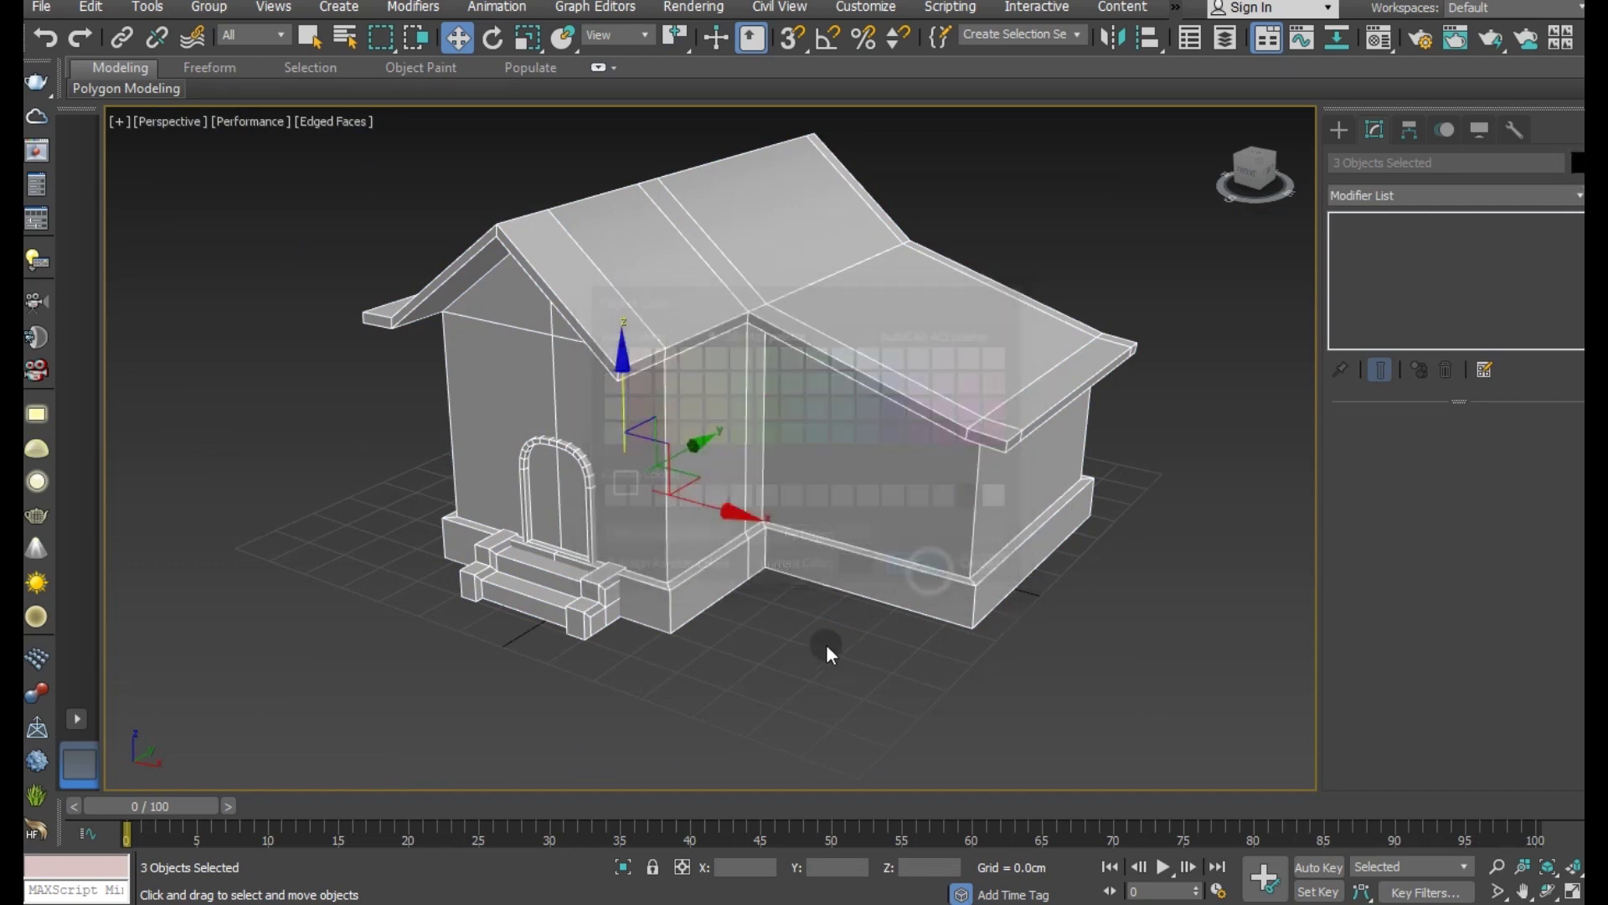
pyautogui.click(801, 663)
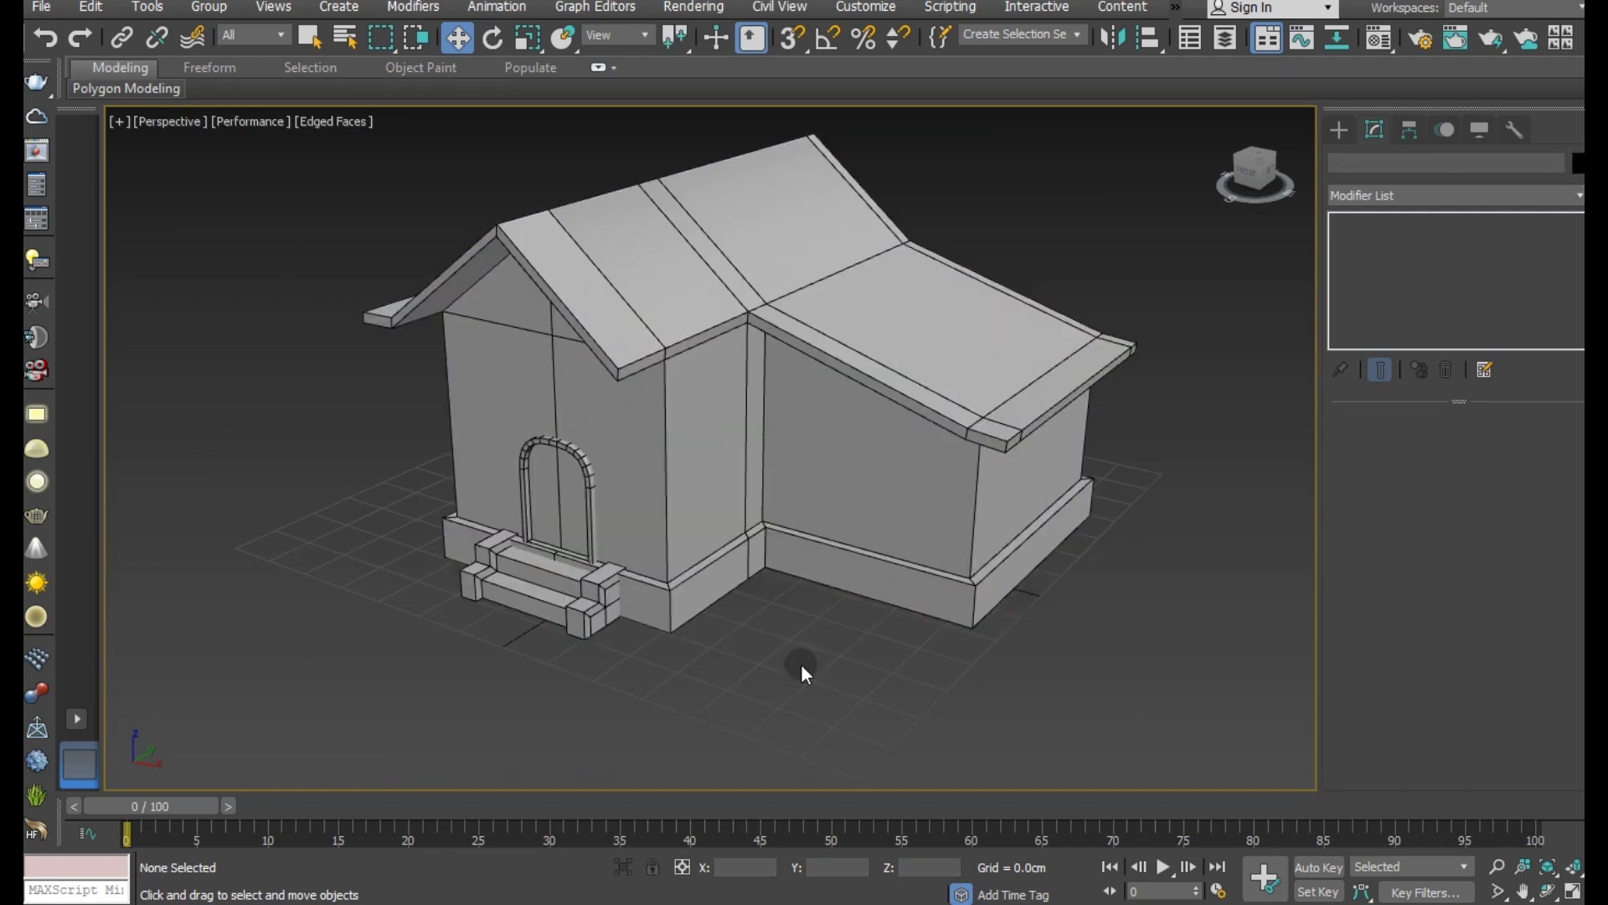
pyautogui.click(561, 451)
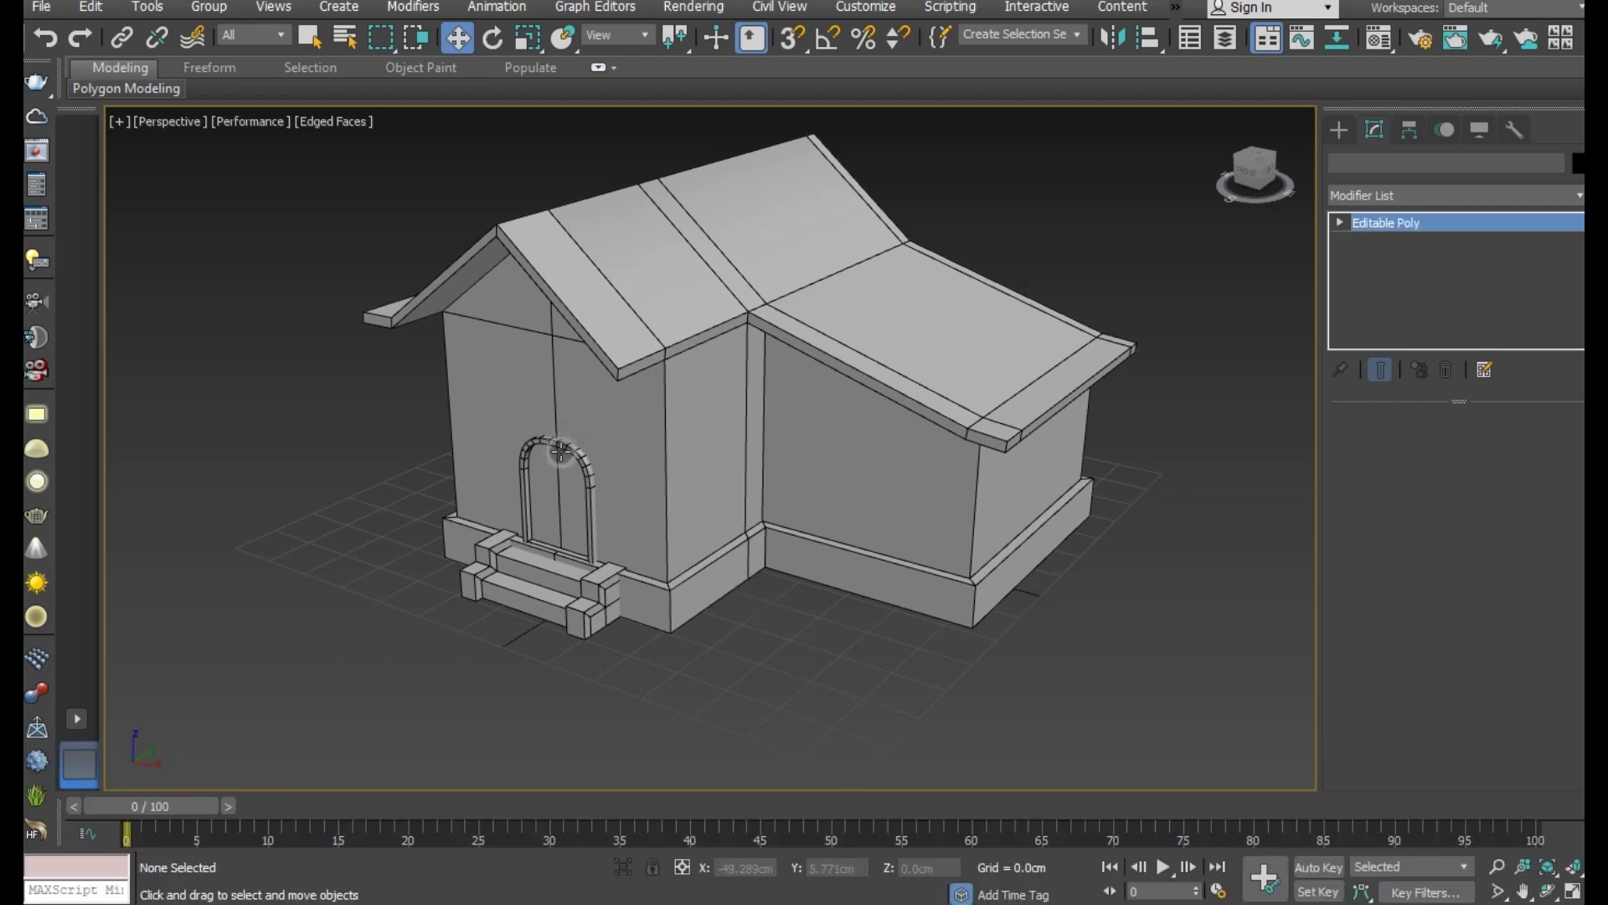
pyautogui.click(574, 458)
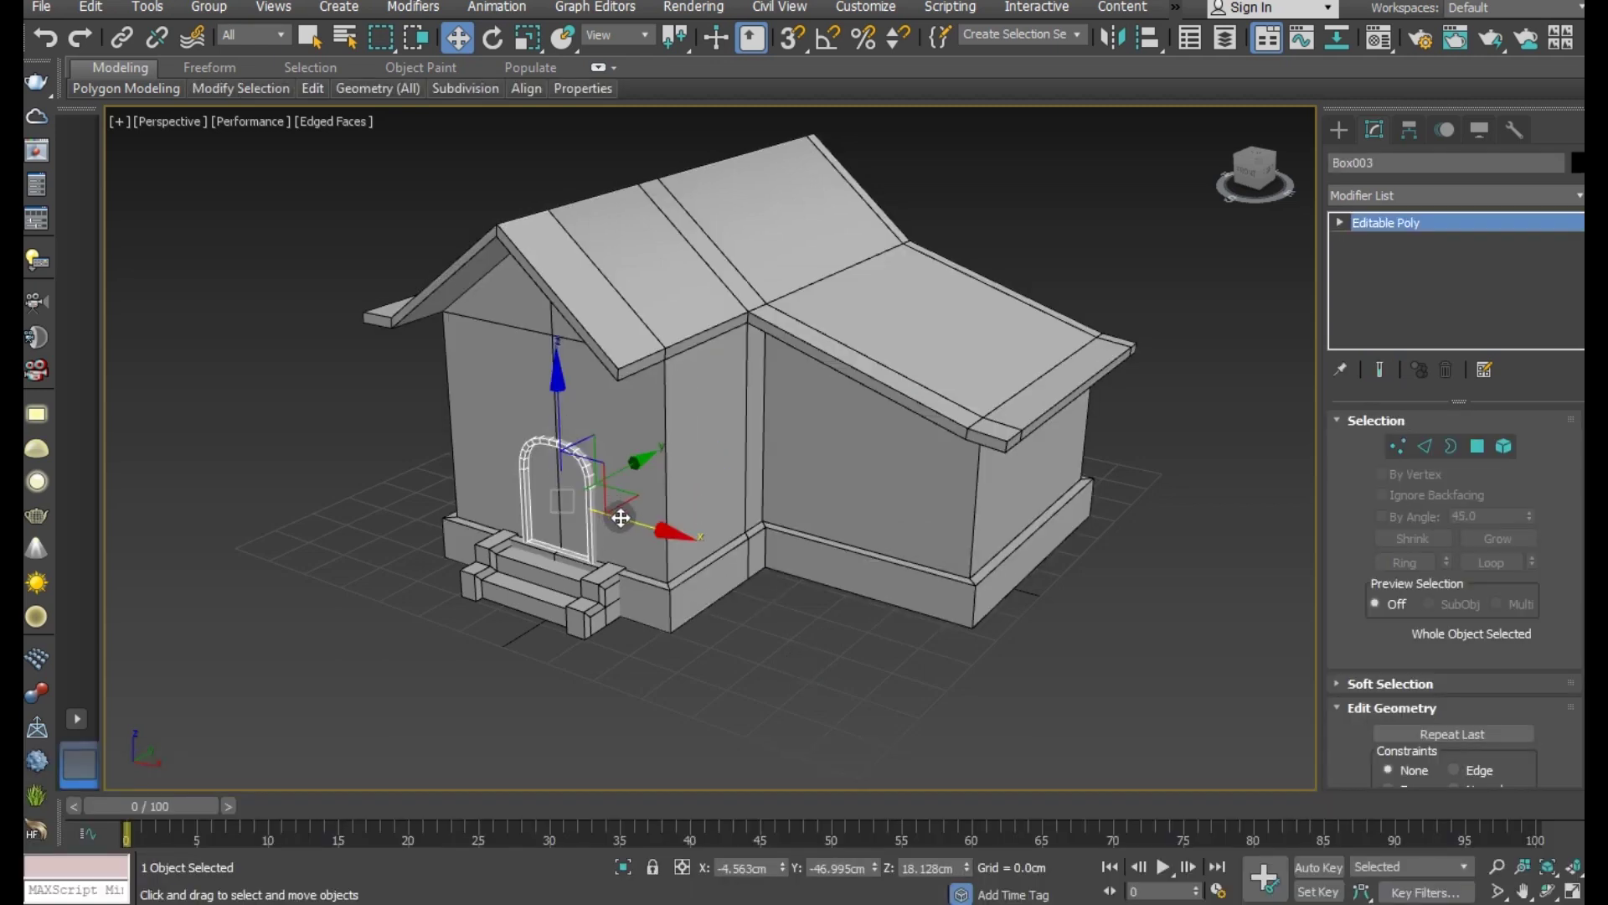
# Step: Copy the door arch and place the copy higher up on the right side wall
pyautogui.keyDown('shift'); pyautogui.moveTo(621, 518); pyautogui.dragTo(838, 556); pyautogui.keyUp('shift')
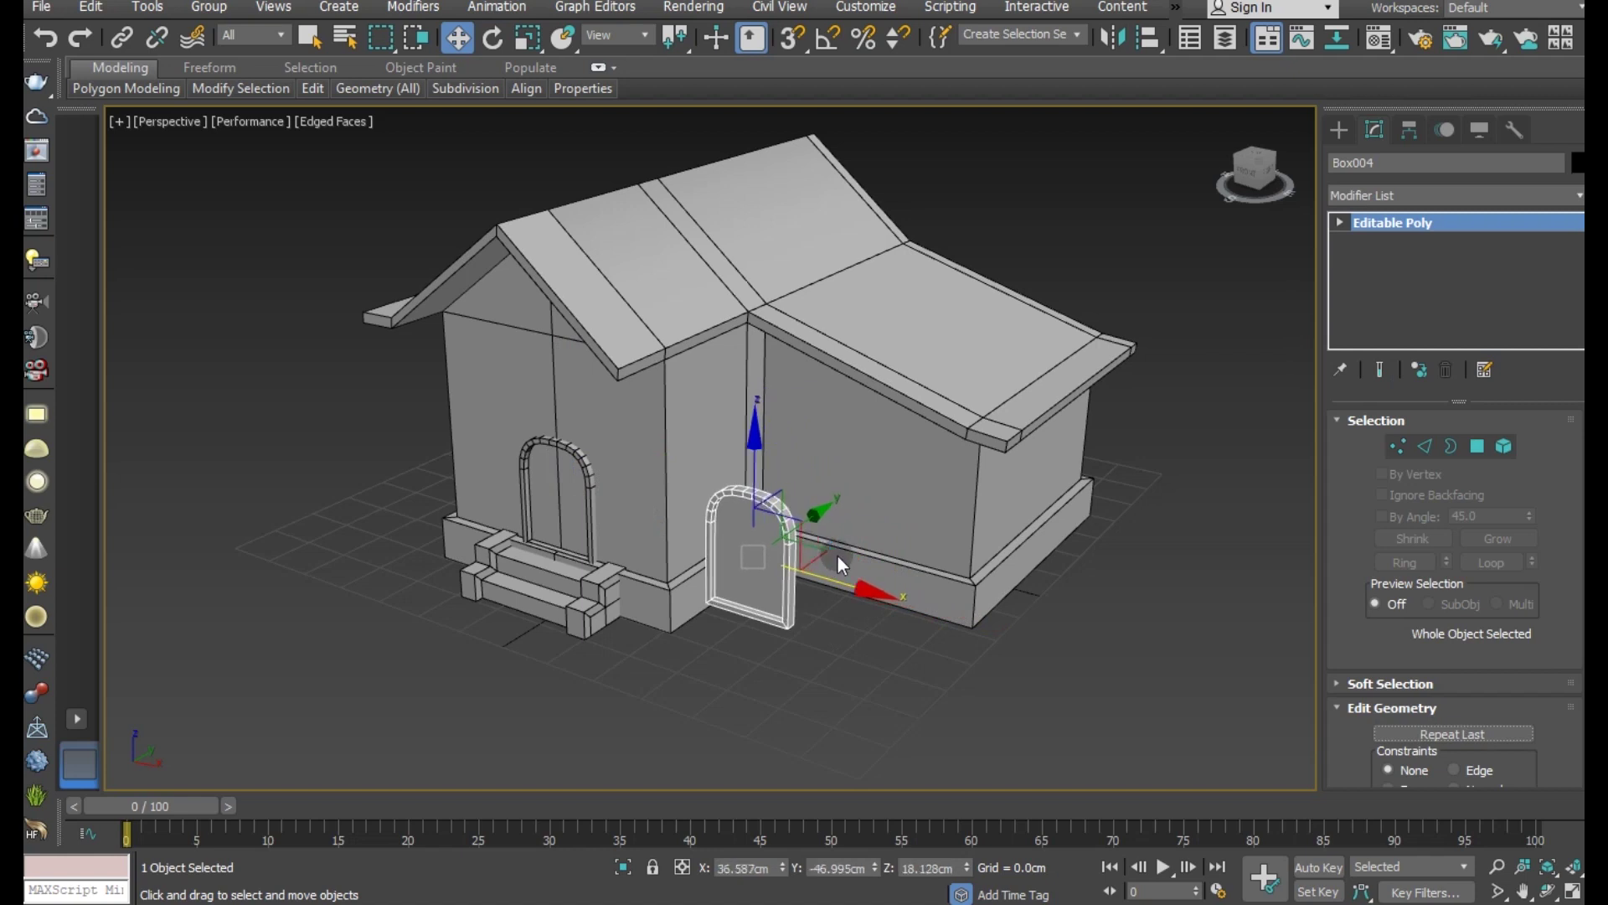
pyautogui.click(819, 545)
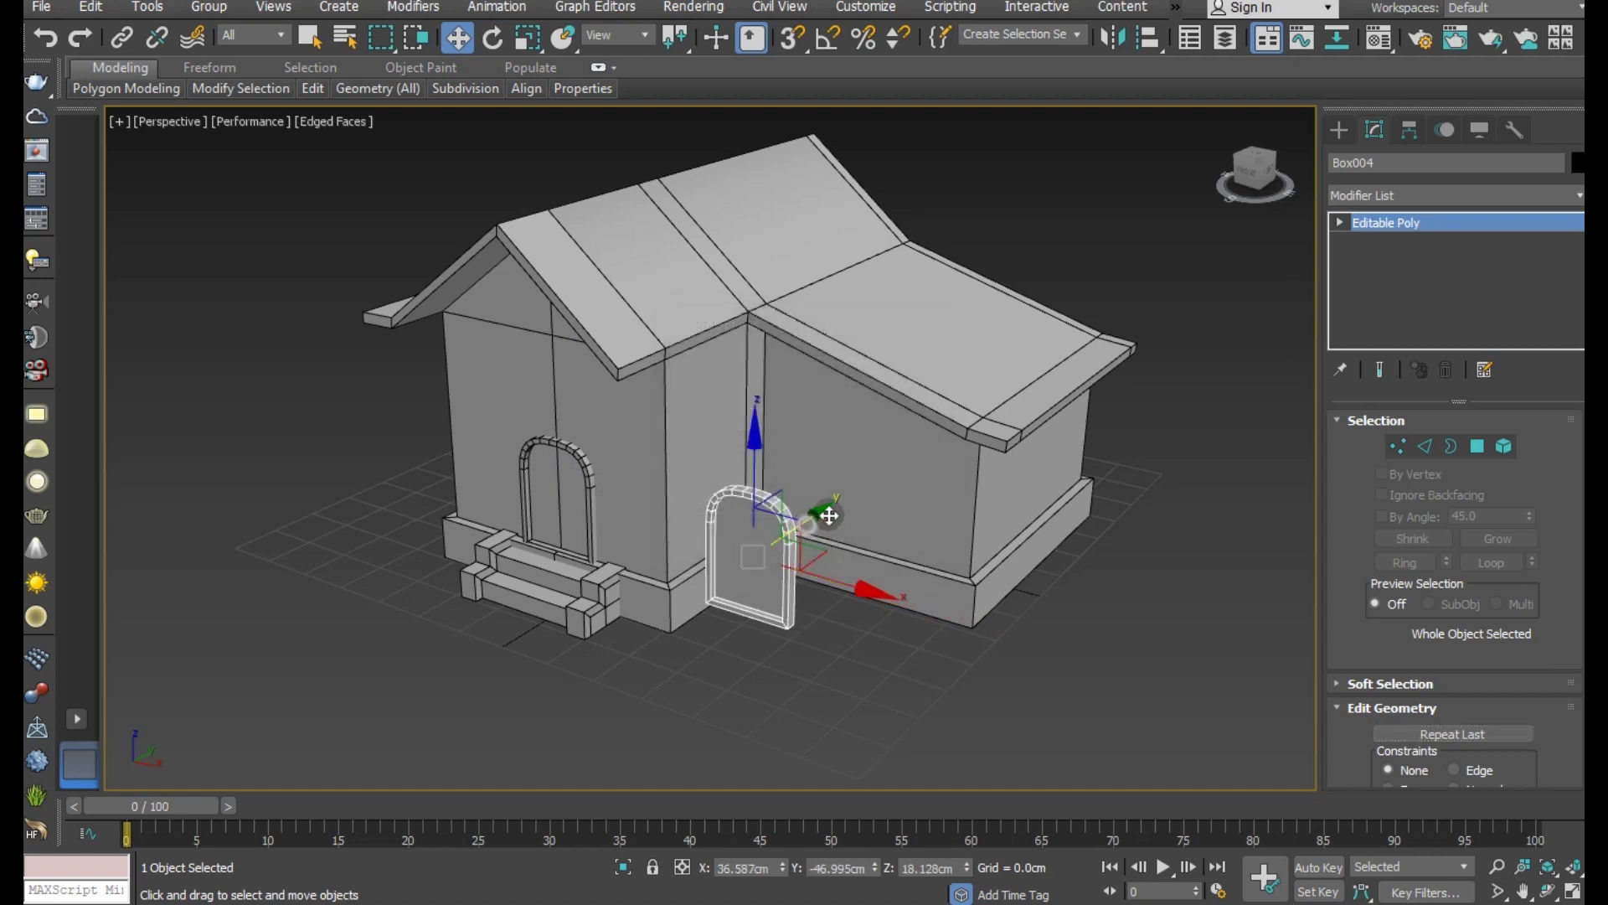
pyautogui.moveTo(807, 506); pyautogui.dragTo(891, 460)
pyautogui.scroll(5, 890, 459)
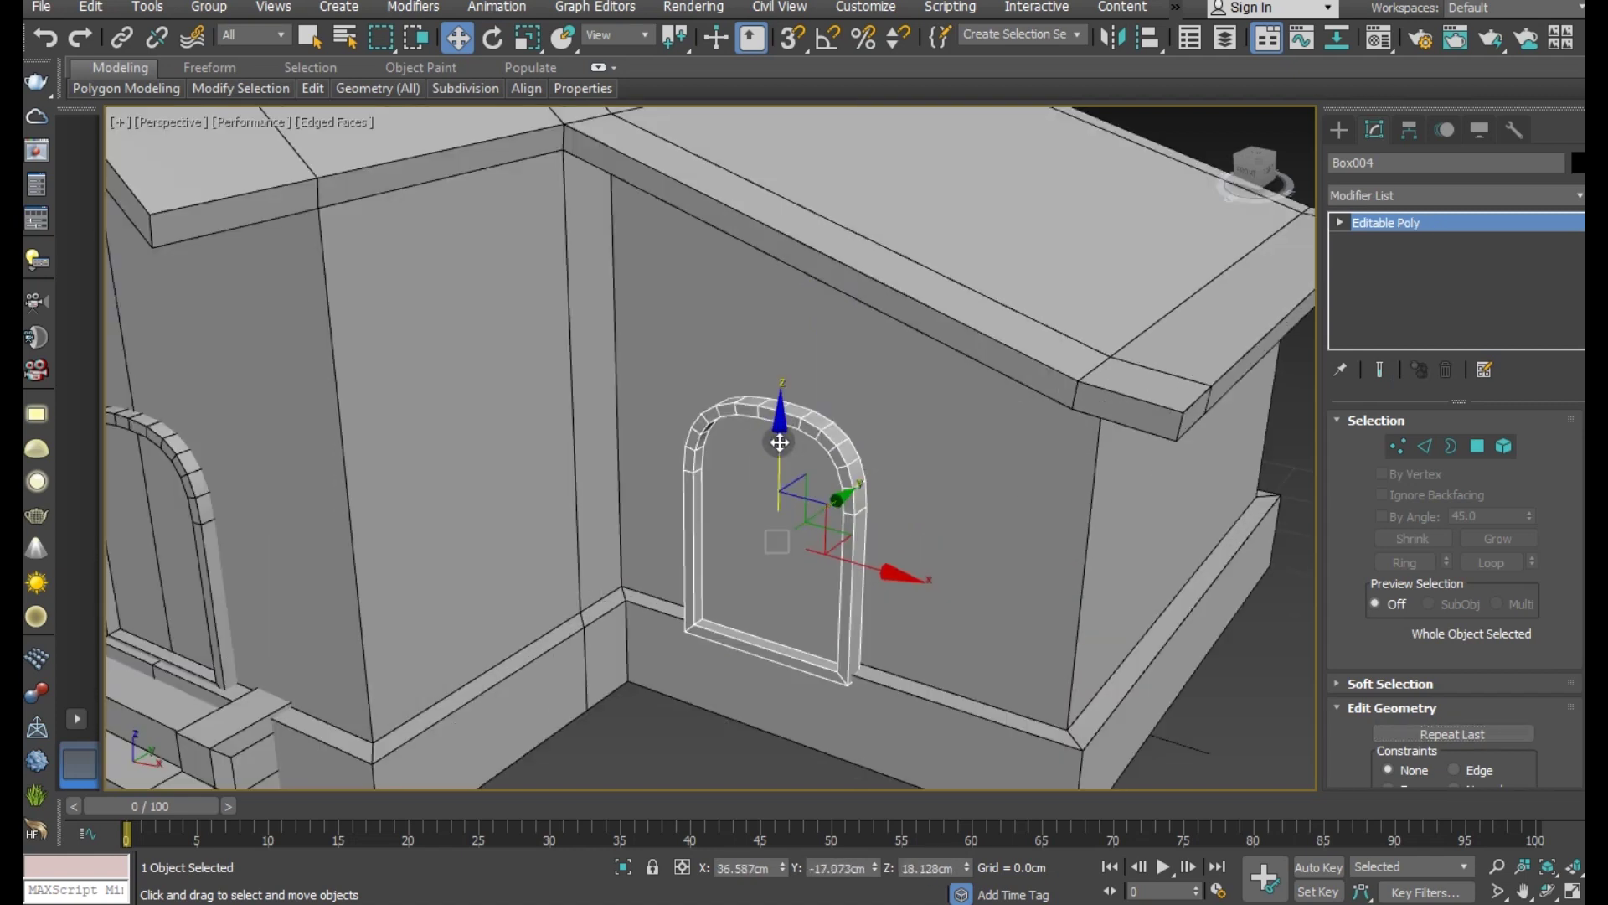
pyautogui.moveTo(780, 427); pyautogui.dragTo(779, 390)
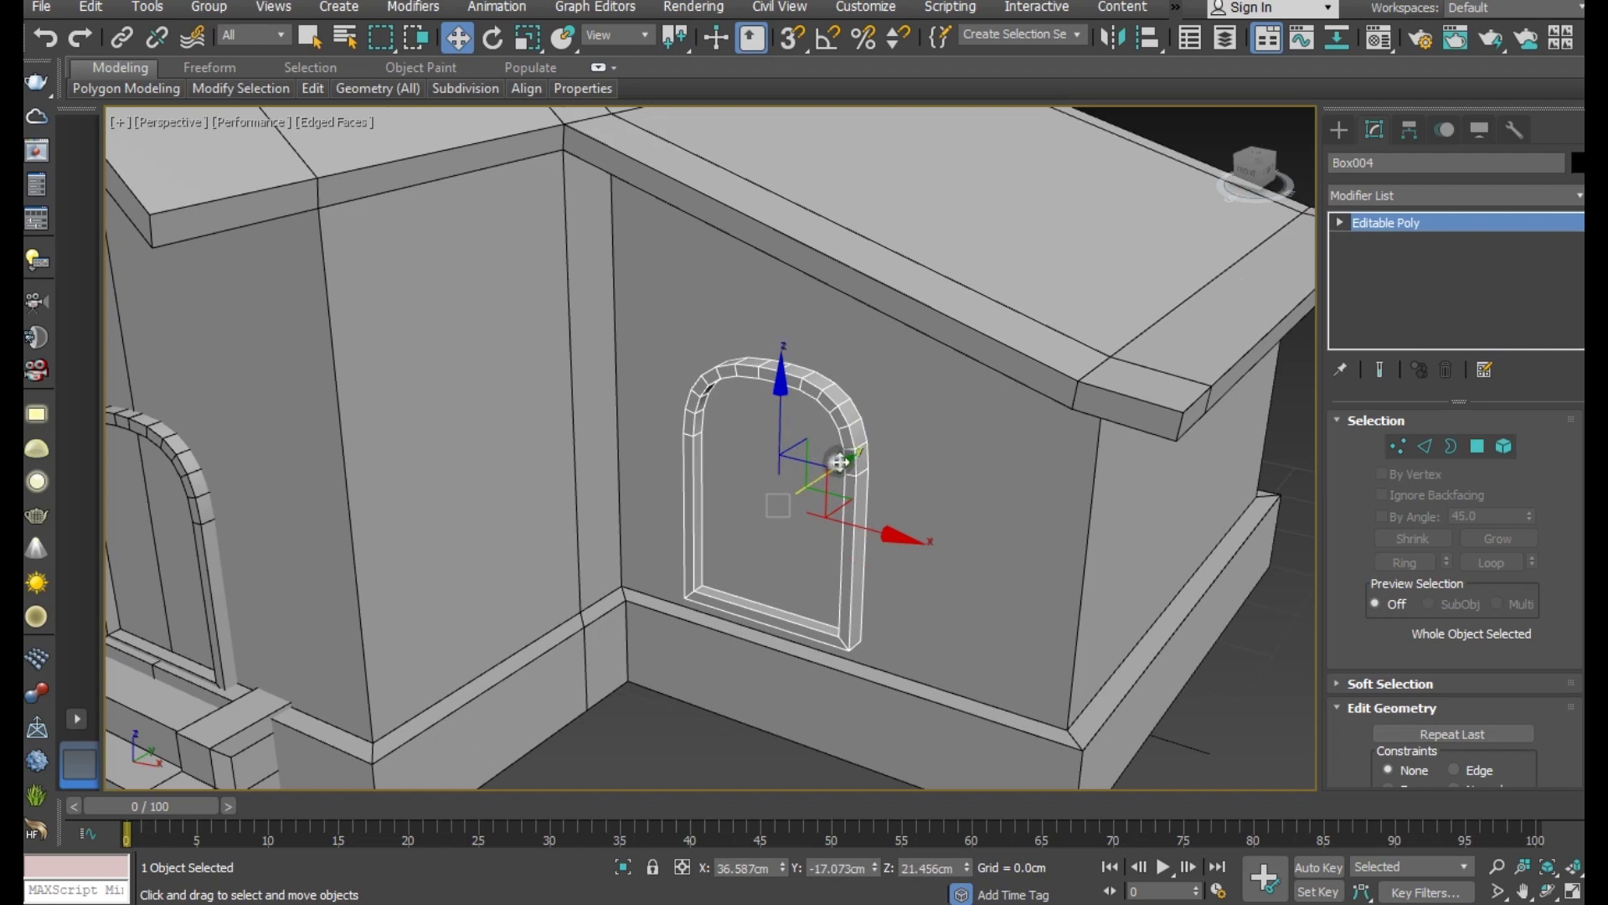
pyautogui.moveTo(840, 462); pyautogui.dragTo(842, 460)
pyautogui.keyDown('alt'); pyautogui.moveTo(875, 519); pyautogui.dragTo(955, 499, button='middle'); pyautogui.keyUp('alt')
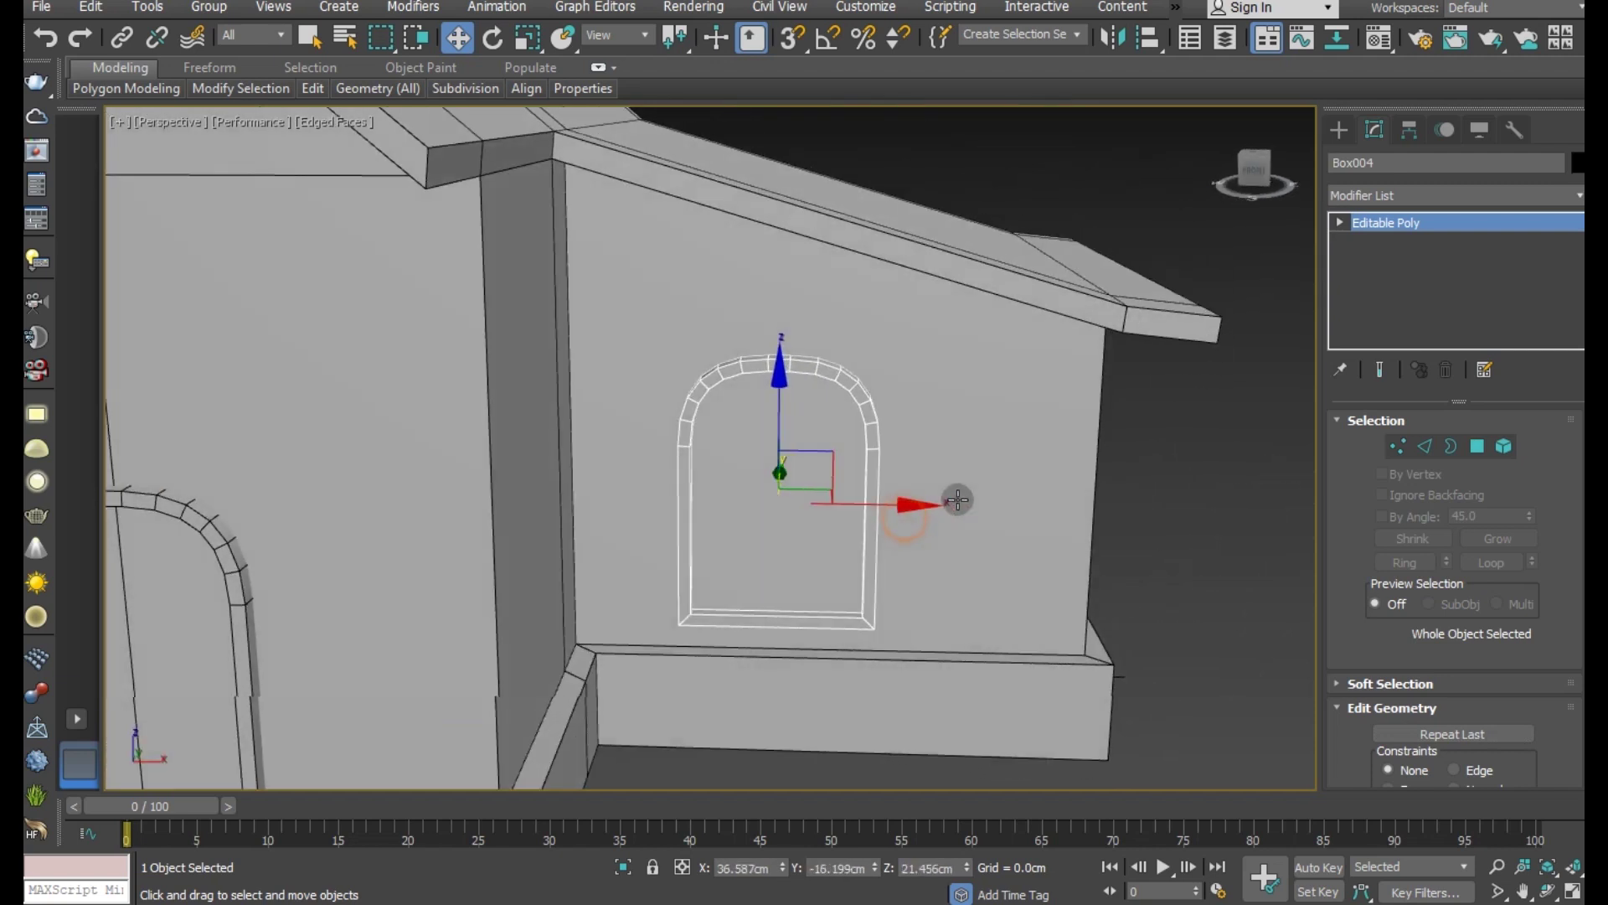
# Step: Scale the arch copy down on Z and X into a narrower window shape
pyautogui.press('r')
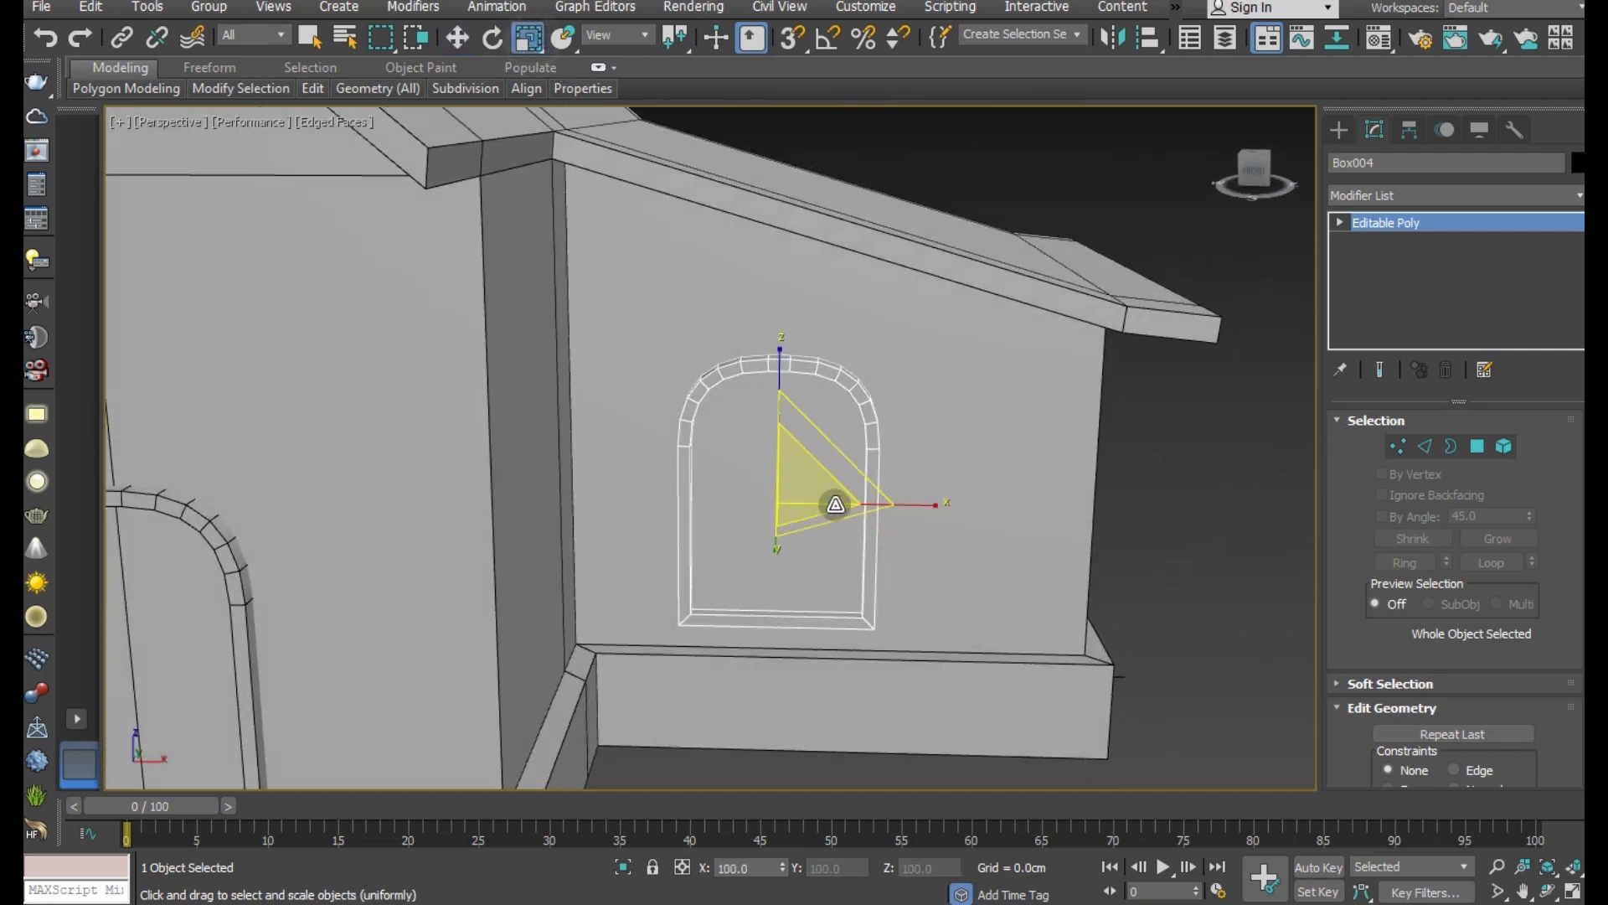
pyautogui.moveTo(913, 502); pyautogui.dragTo(900, 506)
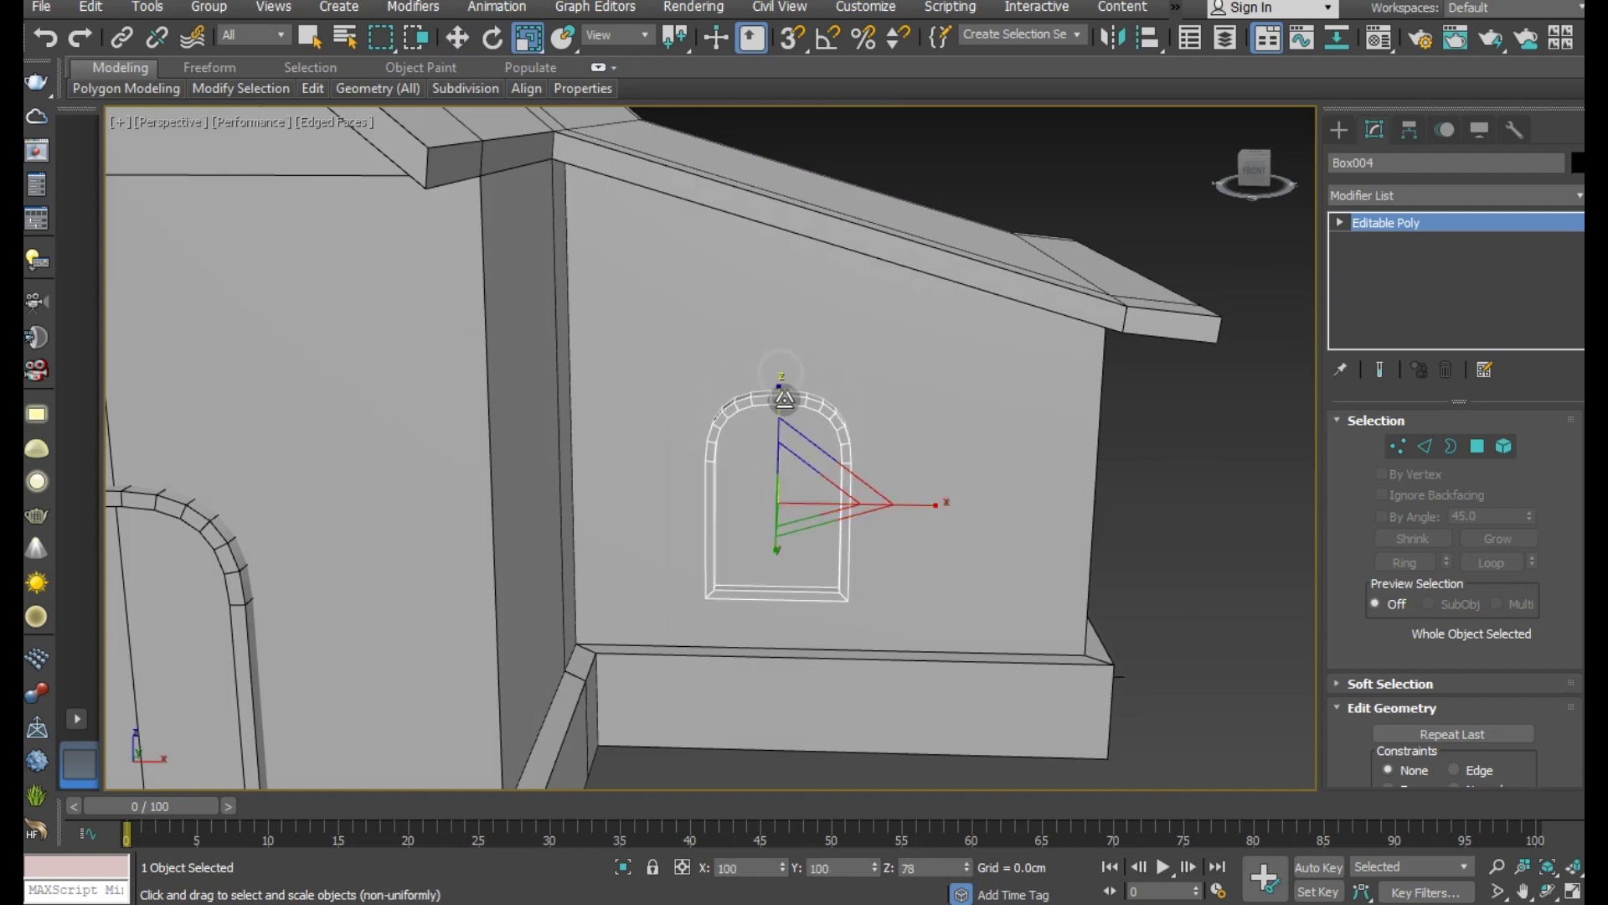
pyautogui.moveTo(780, 370); pyautogui.dragTo(779, 419)
pyautogui.moveTo(916, 510); pyautogui.dragTo(893, 508)
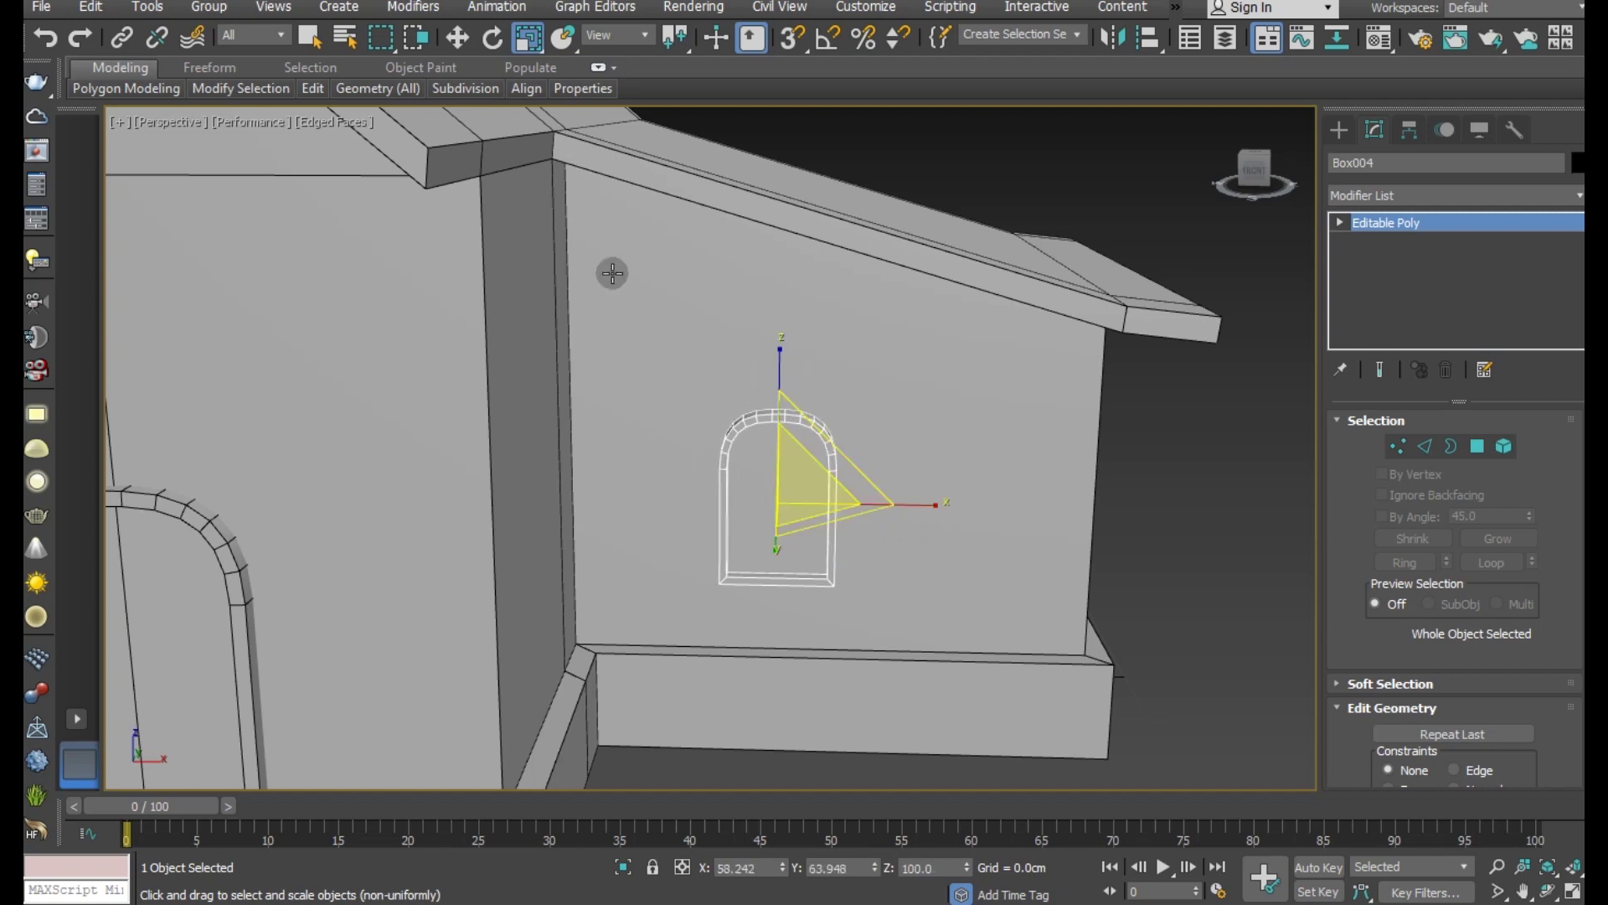
# Step: Slide the window along X on the side wall and check it in Front view
pyautogui.click(458, 39)
pyautogui.keyDown('alt'); pyautogui.moveTo(718, 531); pyautogui.dragTo(832, 551, button='middle'); pyautogui.keyUp('alt')
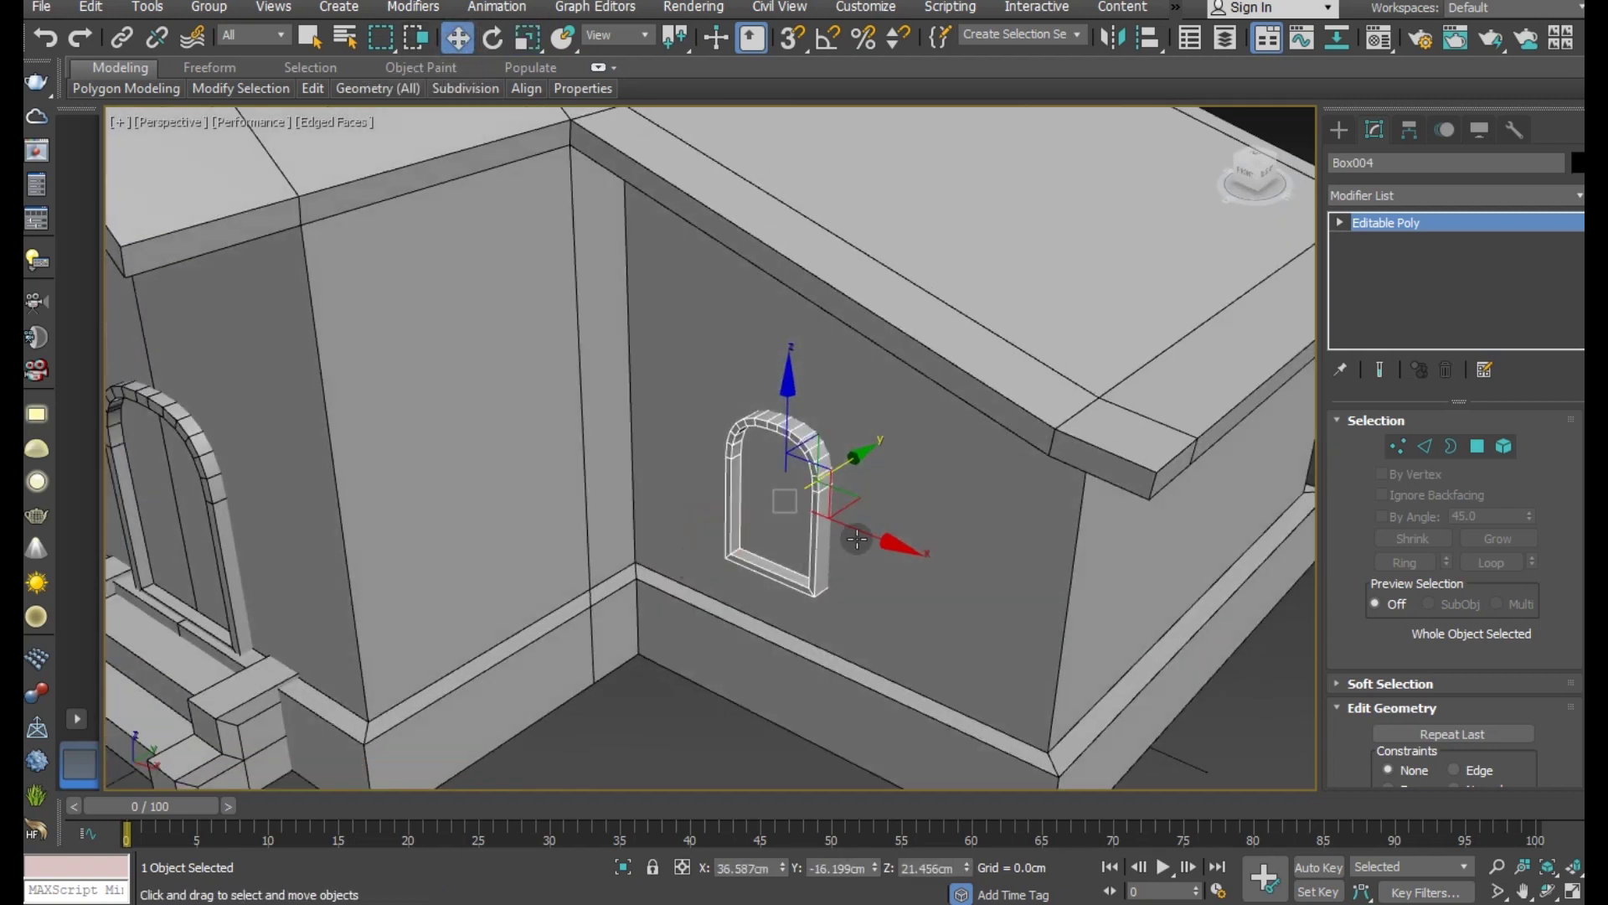
pyautogui.scroll(-2, 884, 537)
pyautogui.moveTo(921, 546); pyautogui.dragTo(940, 556)
pyautogui.scroll(-5, 863, 587)
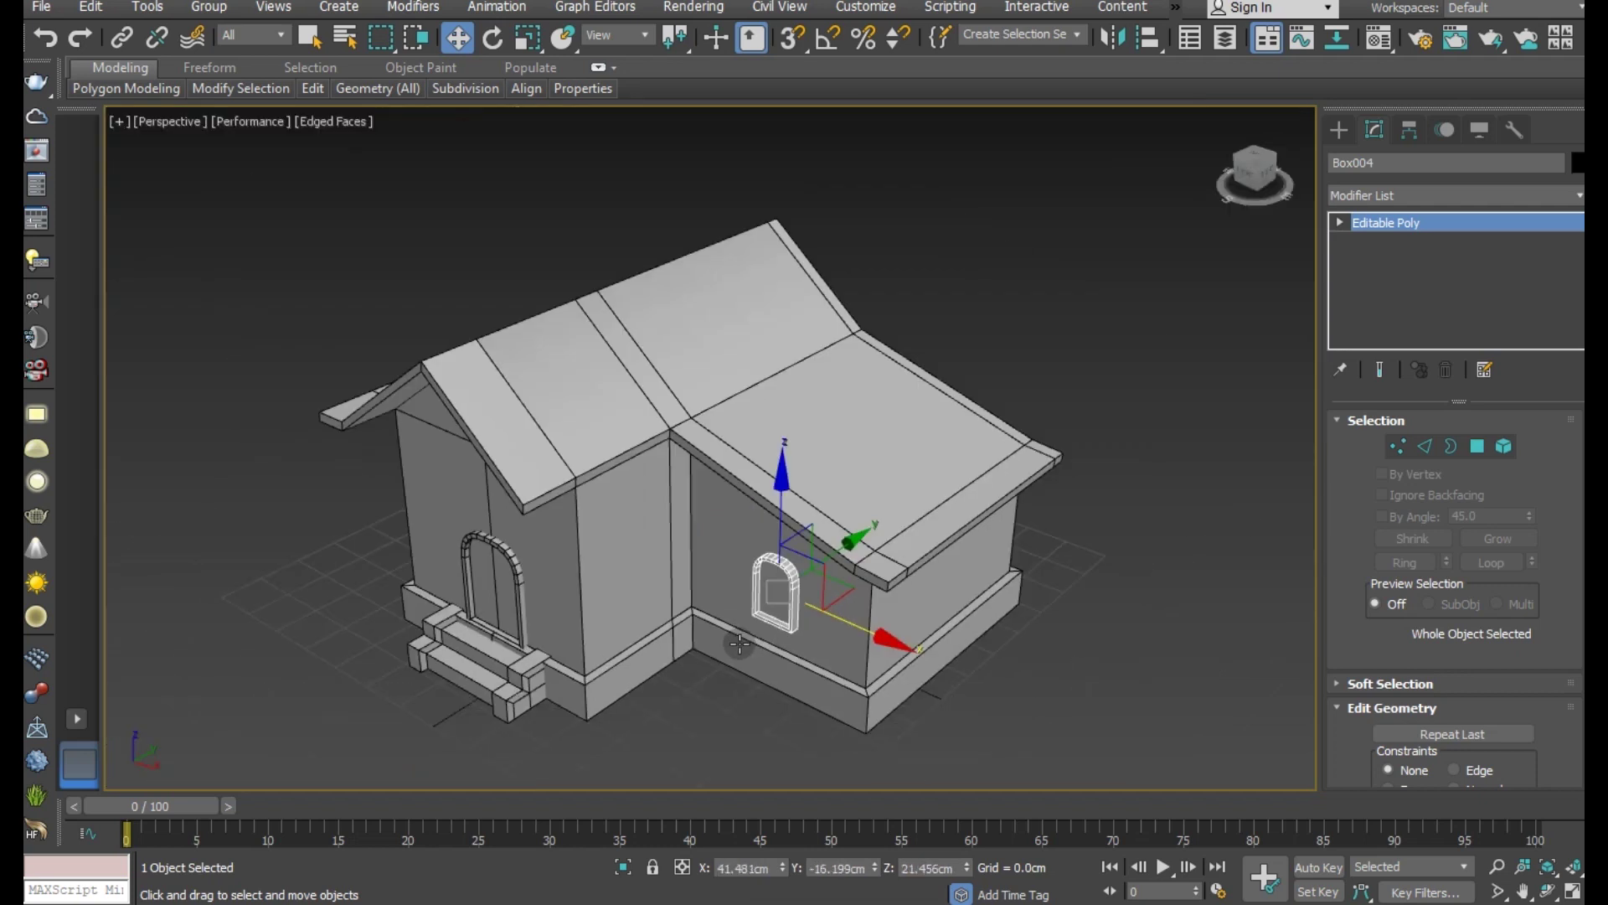
pyautogui.scroll(3, 844, 611)
pyautogui.press('f')
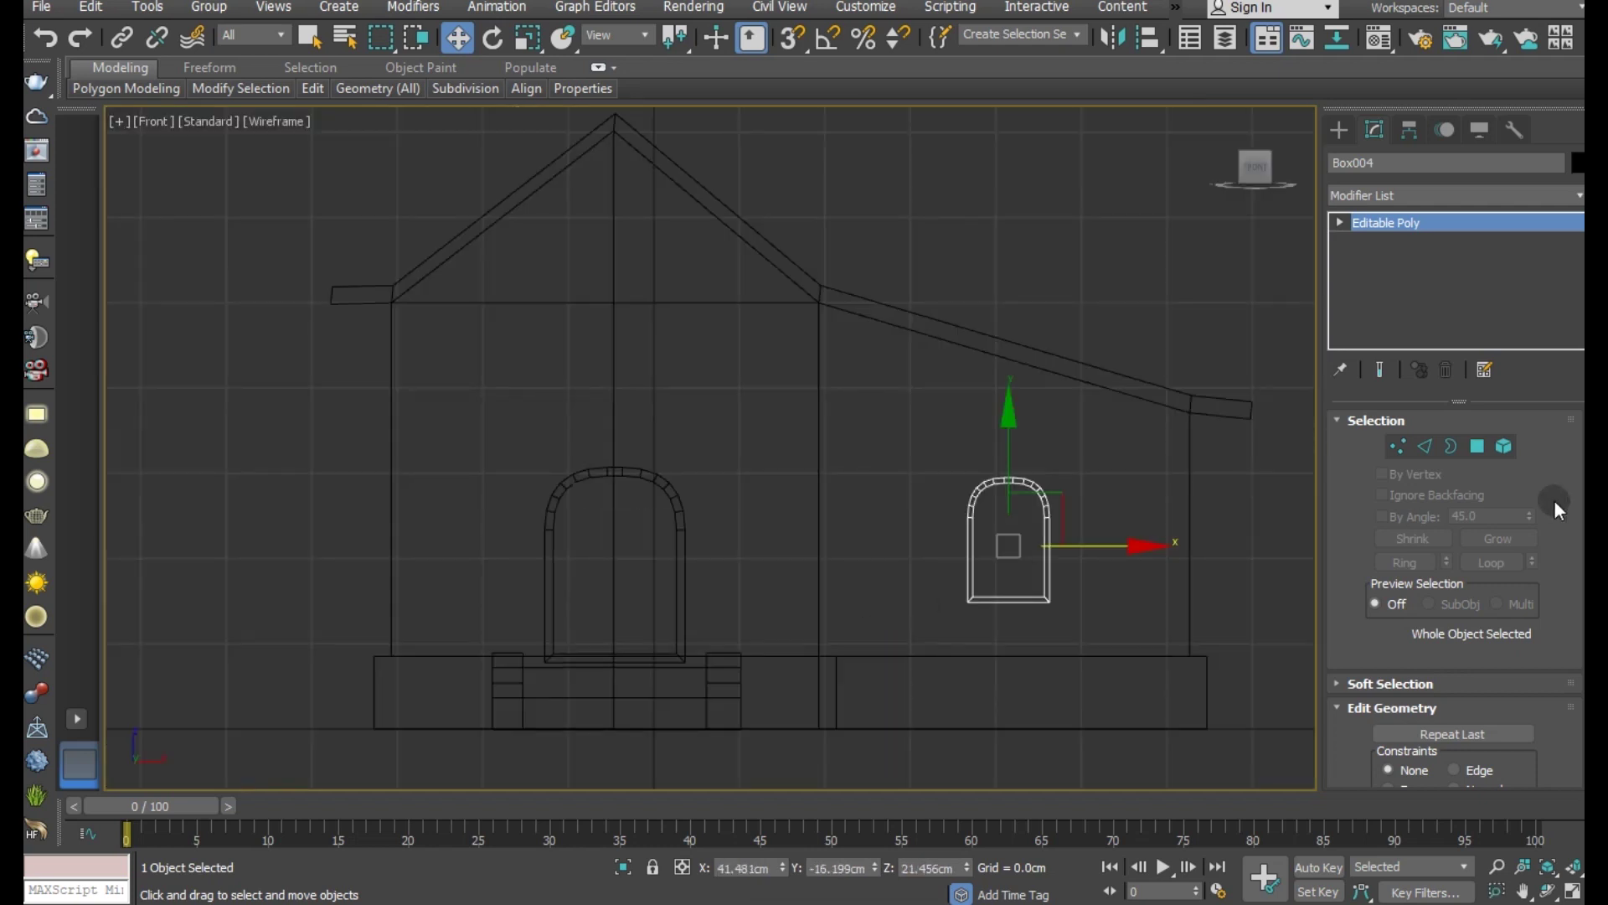
# Step: Move Box001's front gable apex vertices up on Z, then return to object level
pyautogui.click(1200, 397)
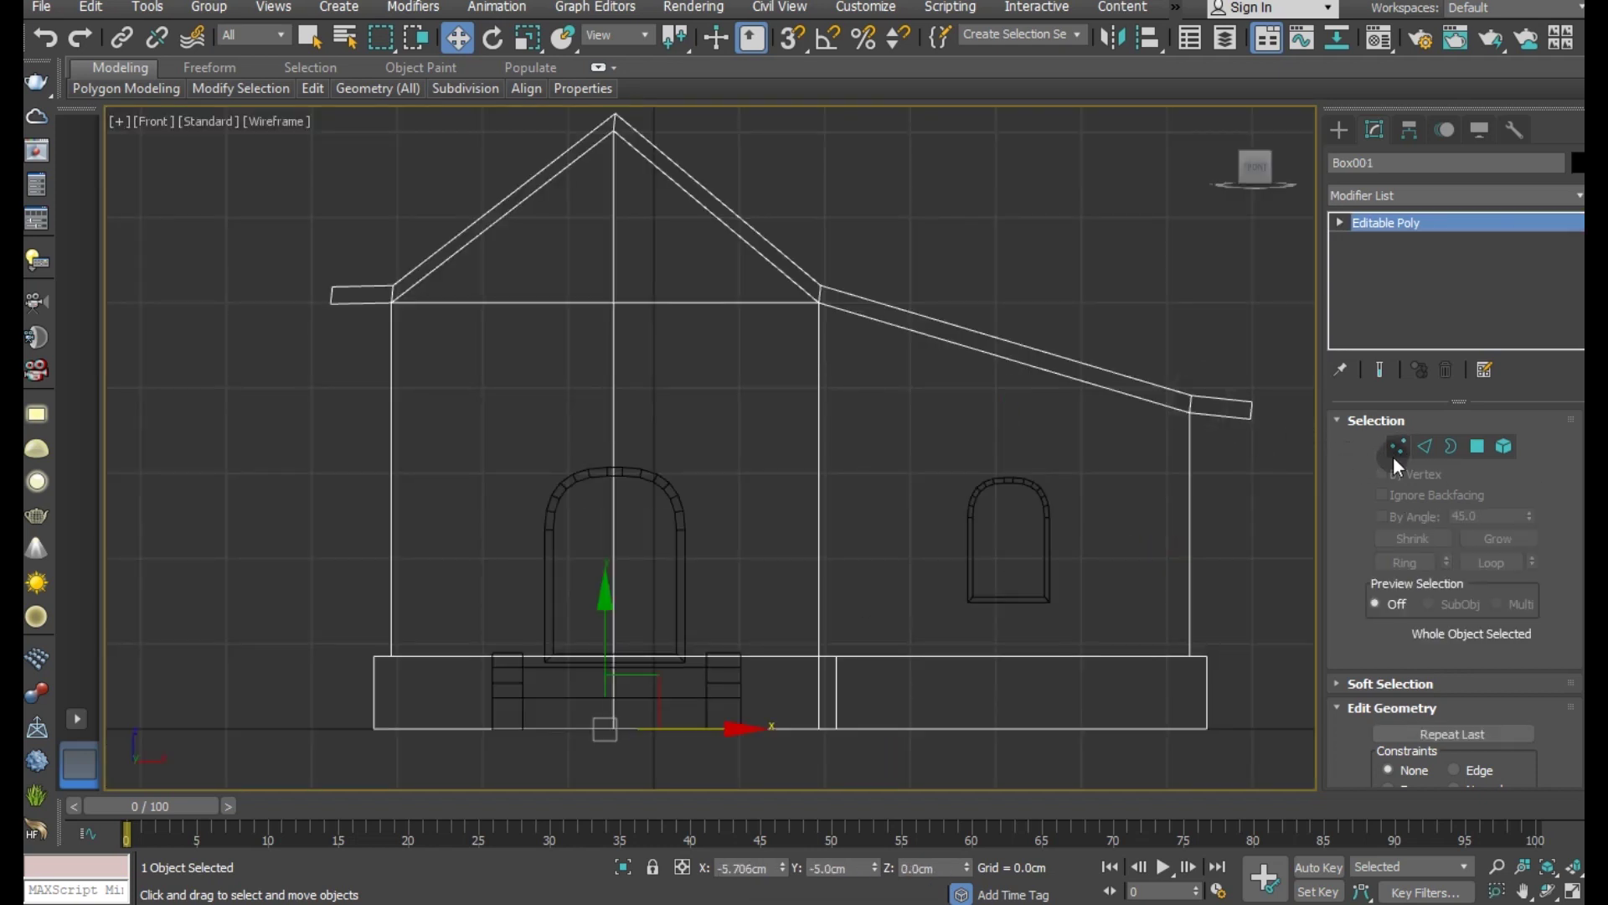
pyautogui.click(1396, 449)
pyautogui.scroll(-3, 651, 584)
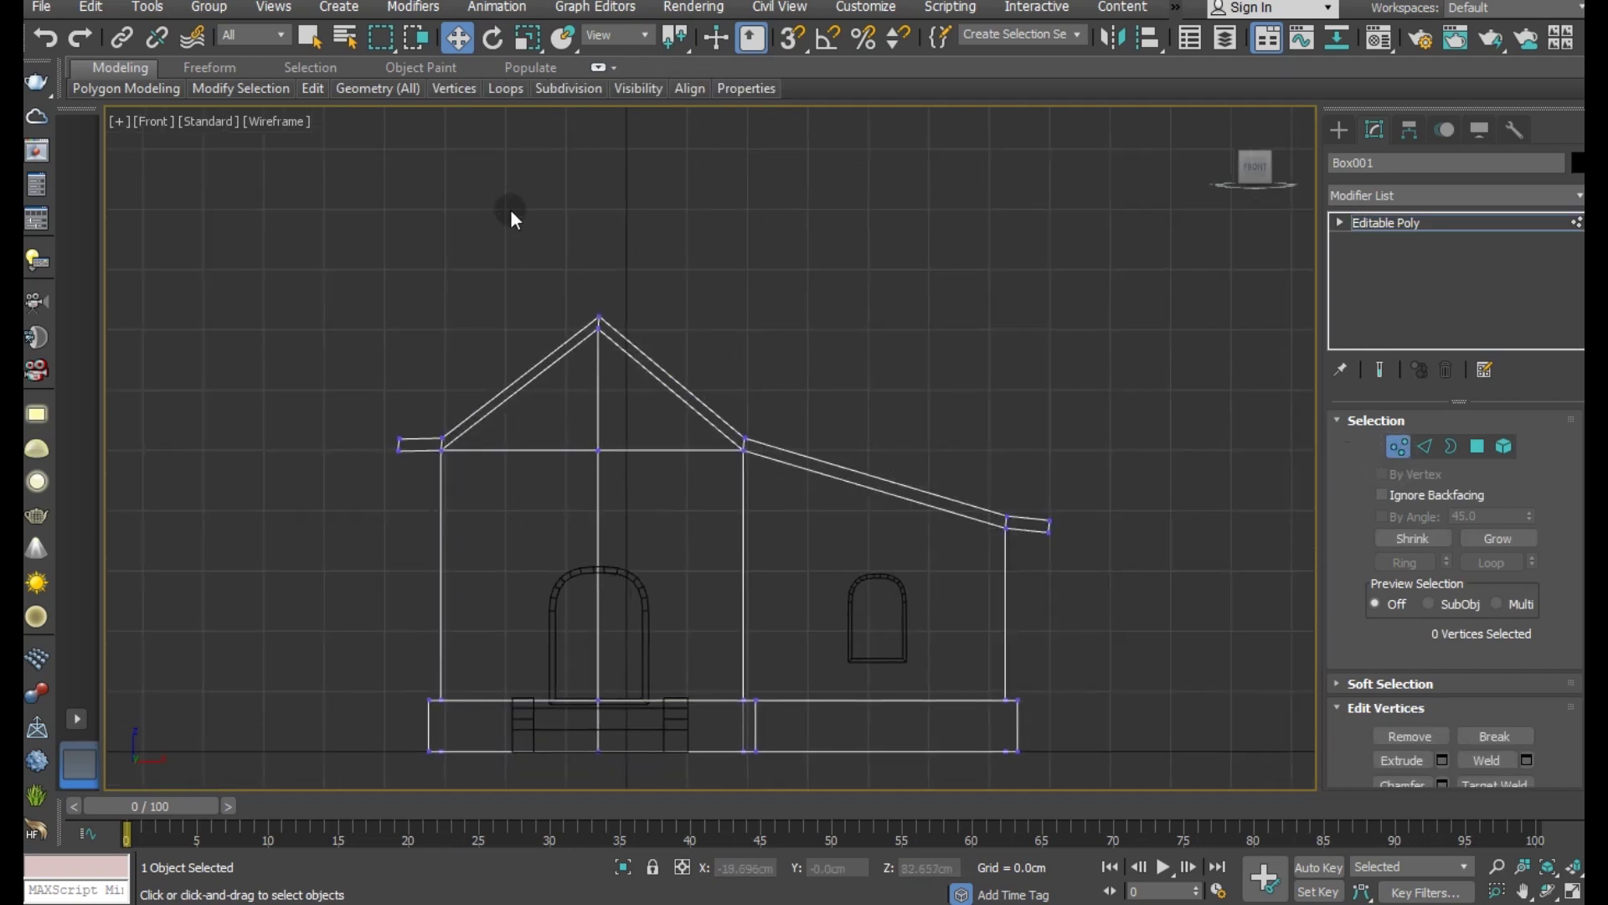
pyautogui.moveTo(531, 212); pyautogui.dragTo(712, 355)
pyautogui.moveTo(594, 246); pyautogui.dragTo(558, 165)
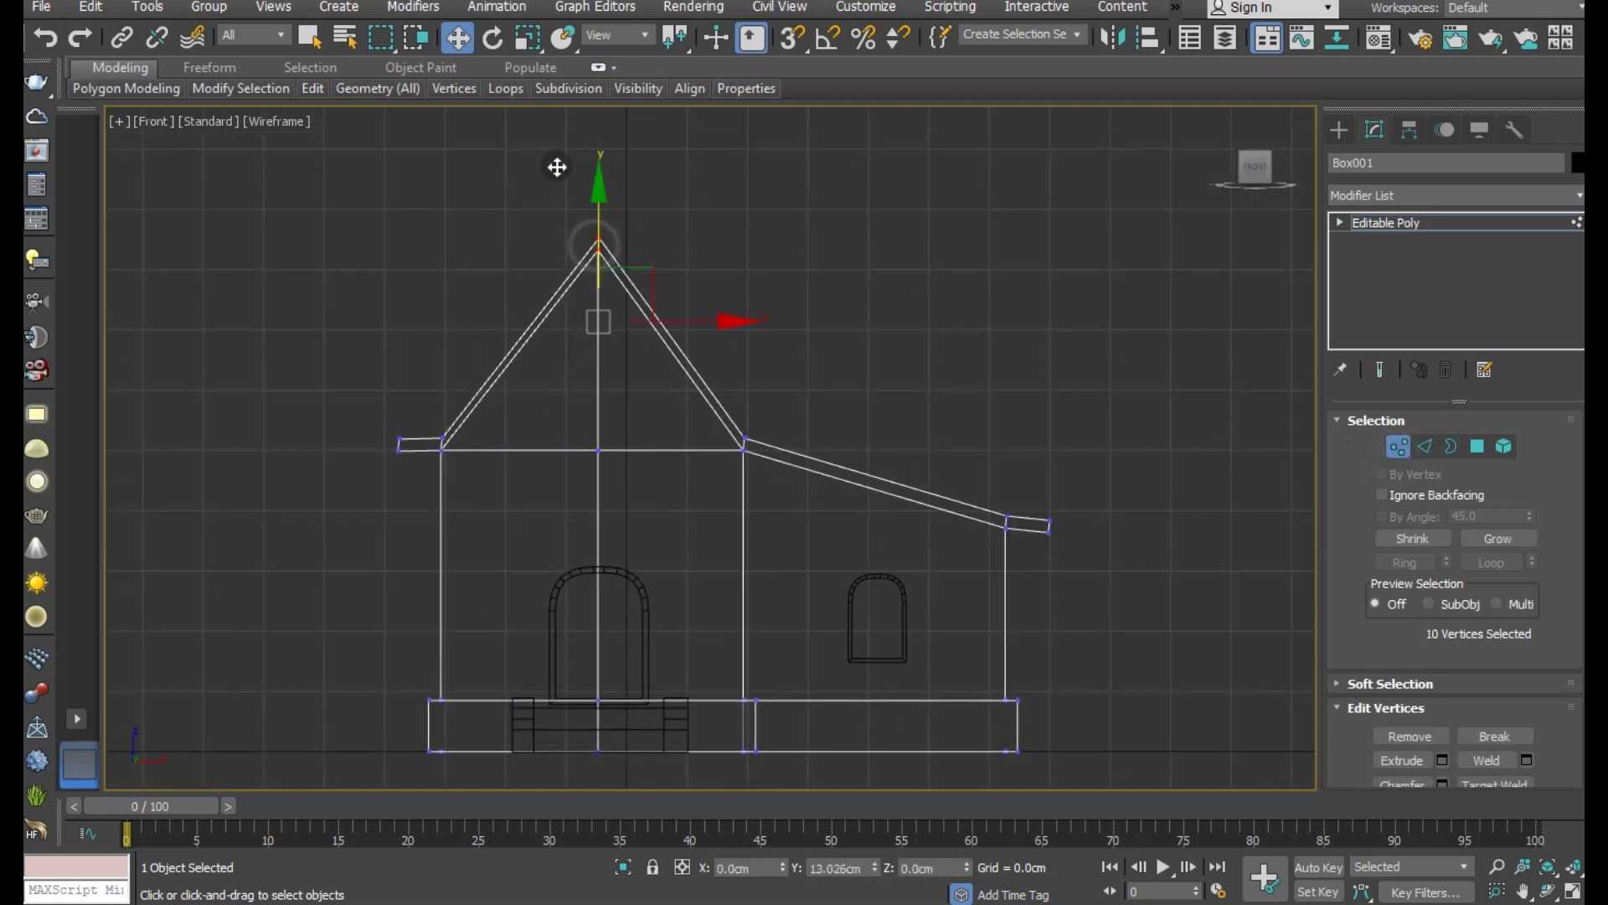
pyautogui.press('p')
pyautogui.click(878, 354)
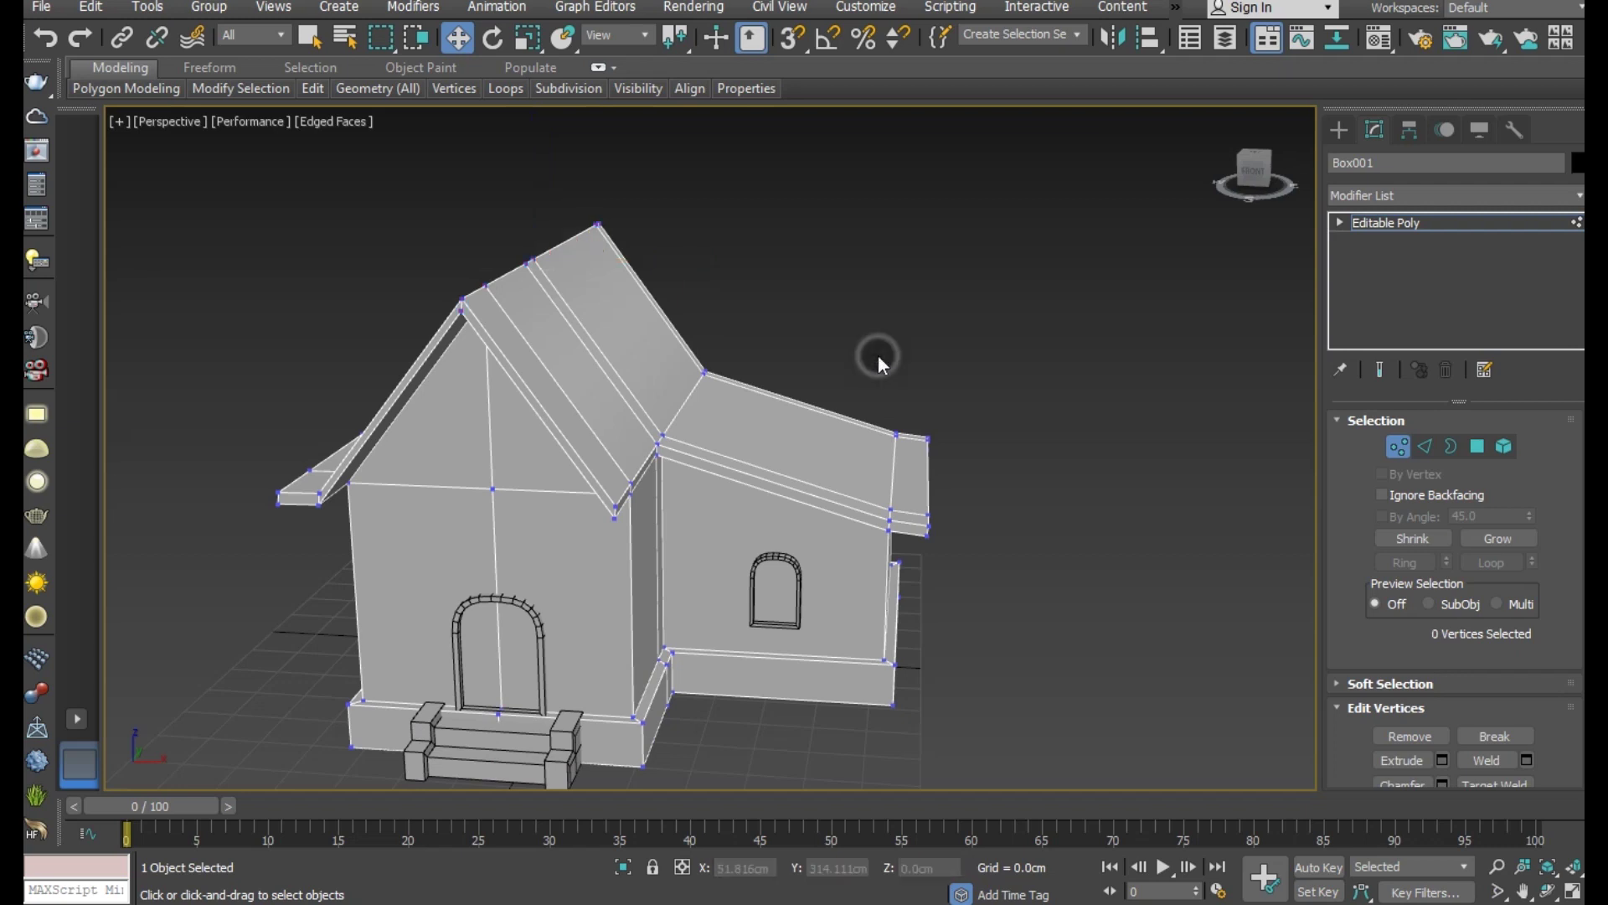
pyautogui.click(1435, 223)
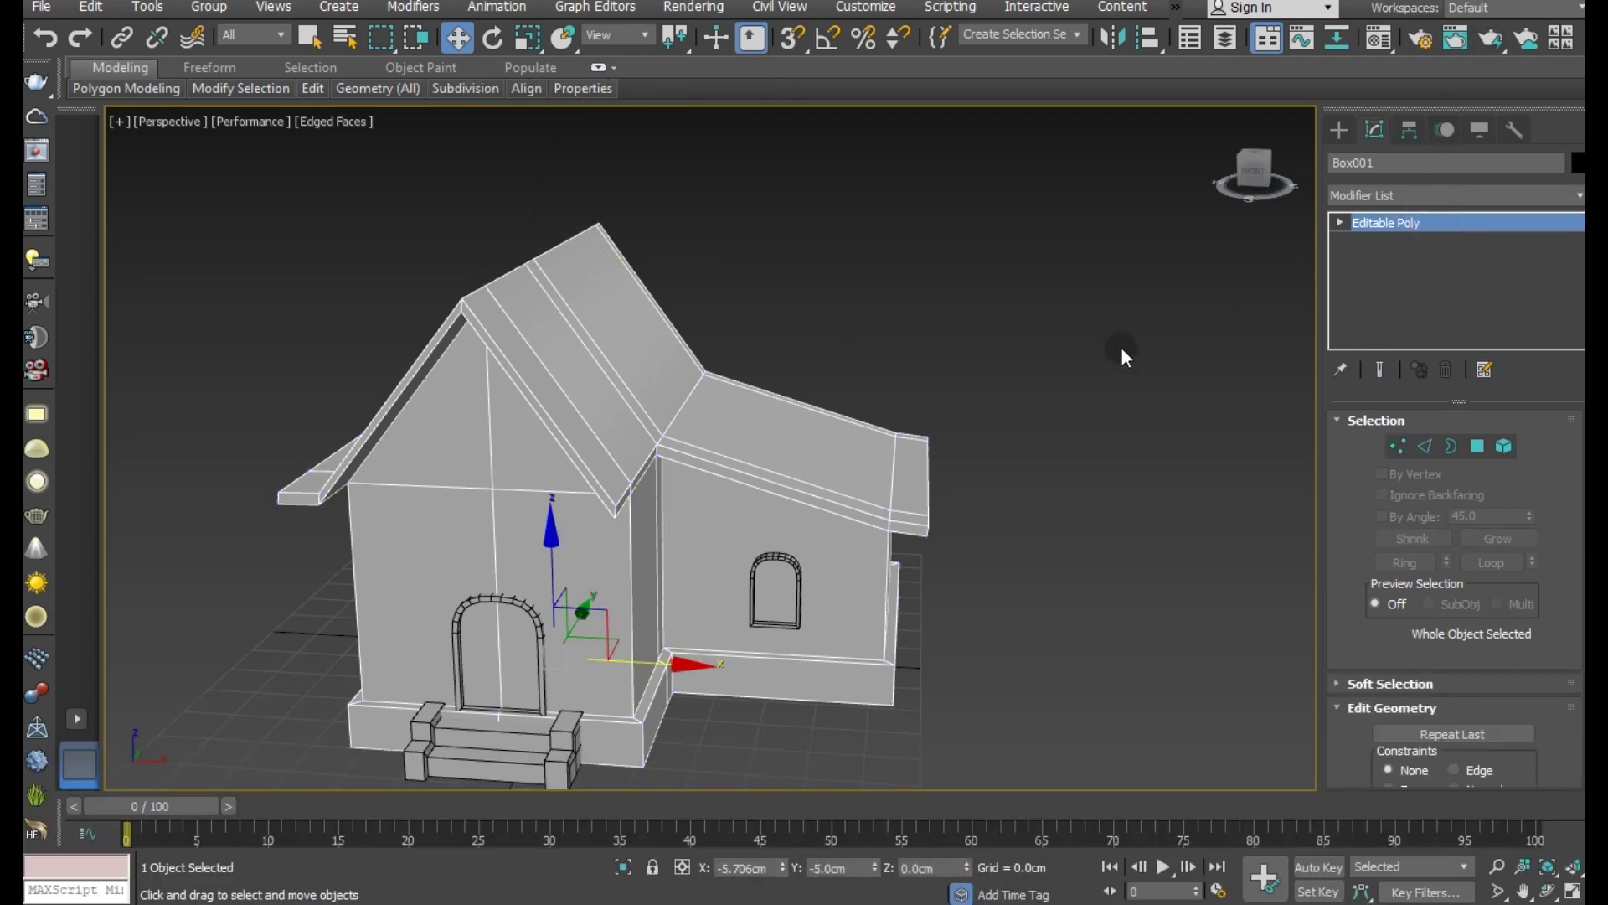
pyautogui.keyDown('alt'); pyautogui.moveTo(970, 395); pyautogui.dragTo(861, 461, button='middle'); pyautogui.keyUp('alt')
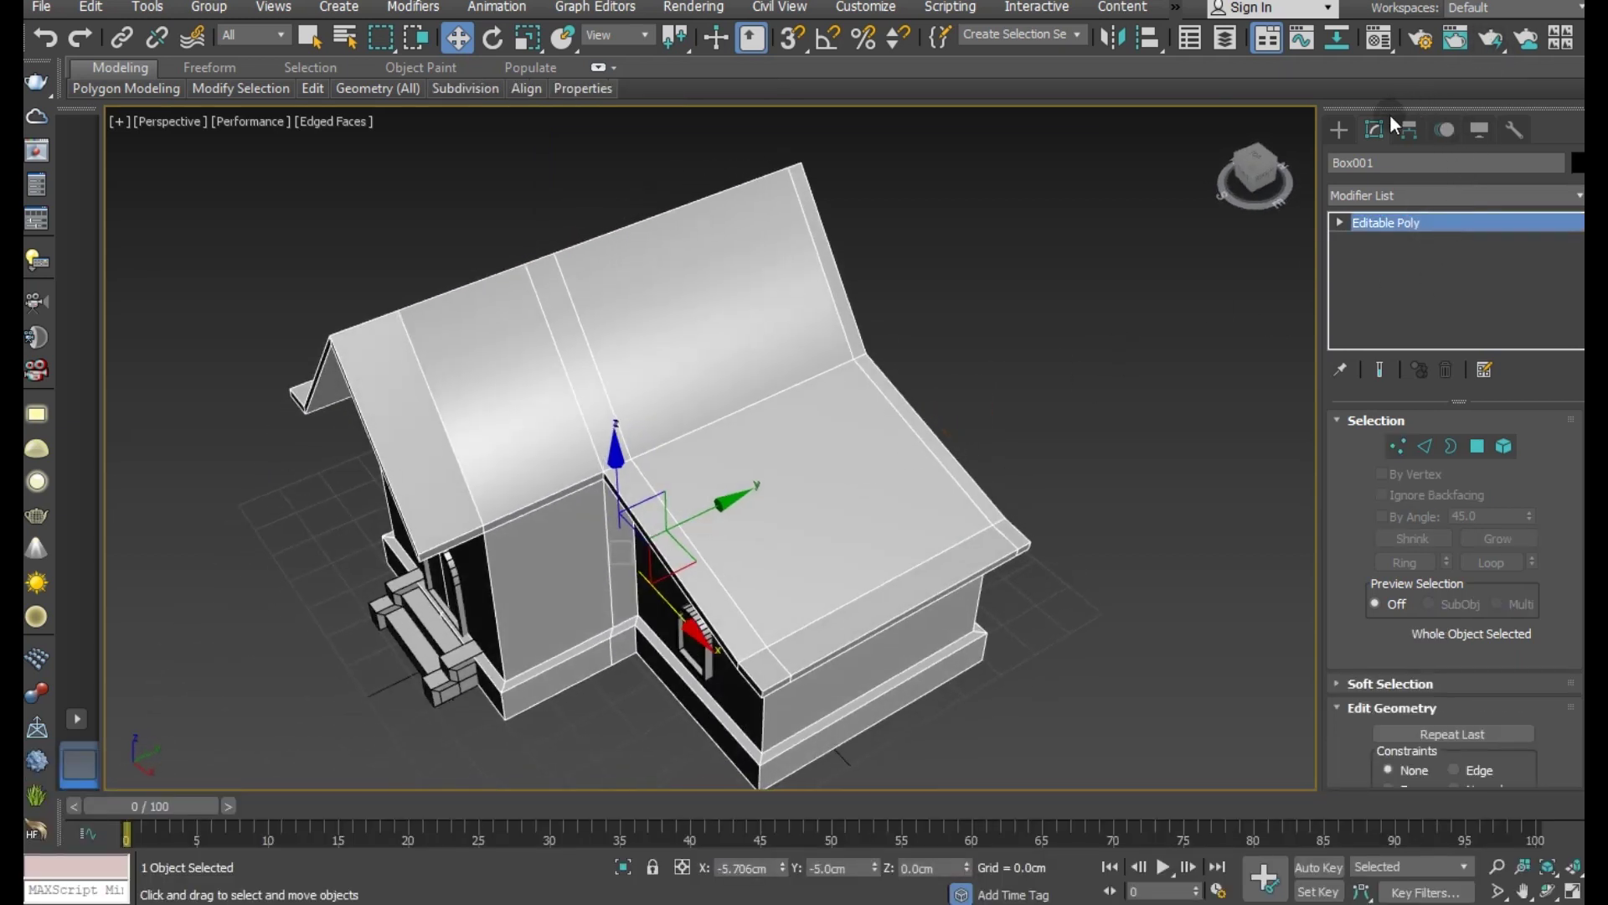
# Step: Create a new box beside the house and move it up onto the roof as a dormer
pyautogui.click(1343, 131)
pyautogui.click(1411, 261)
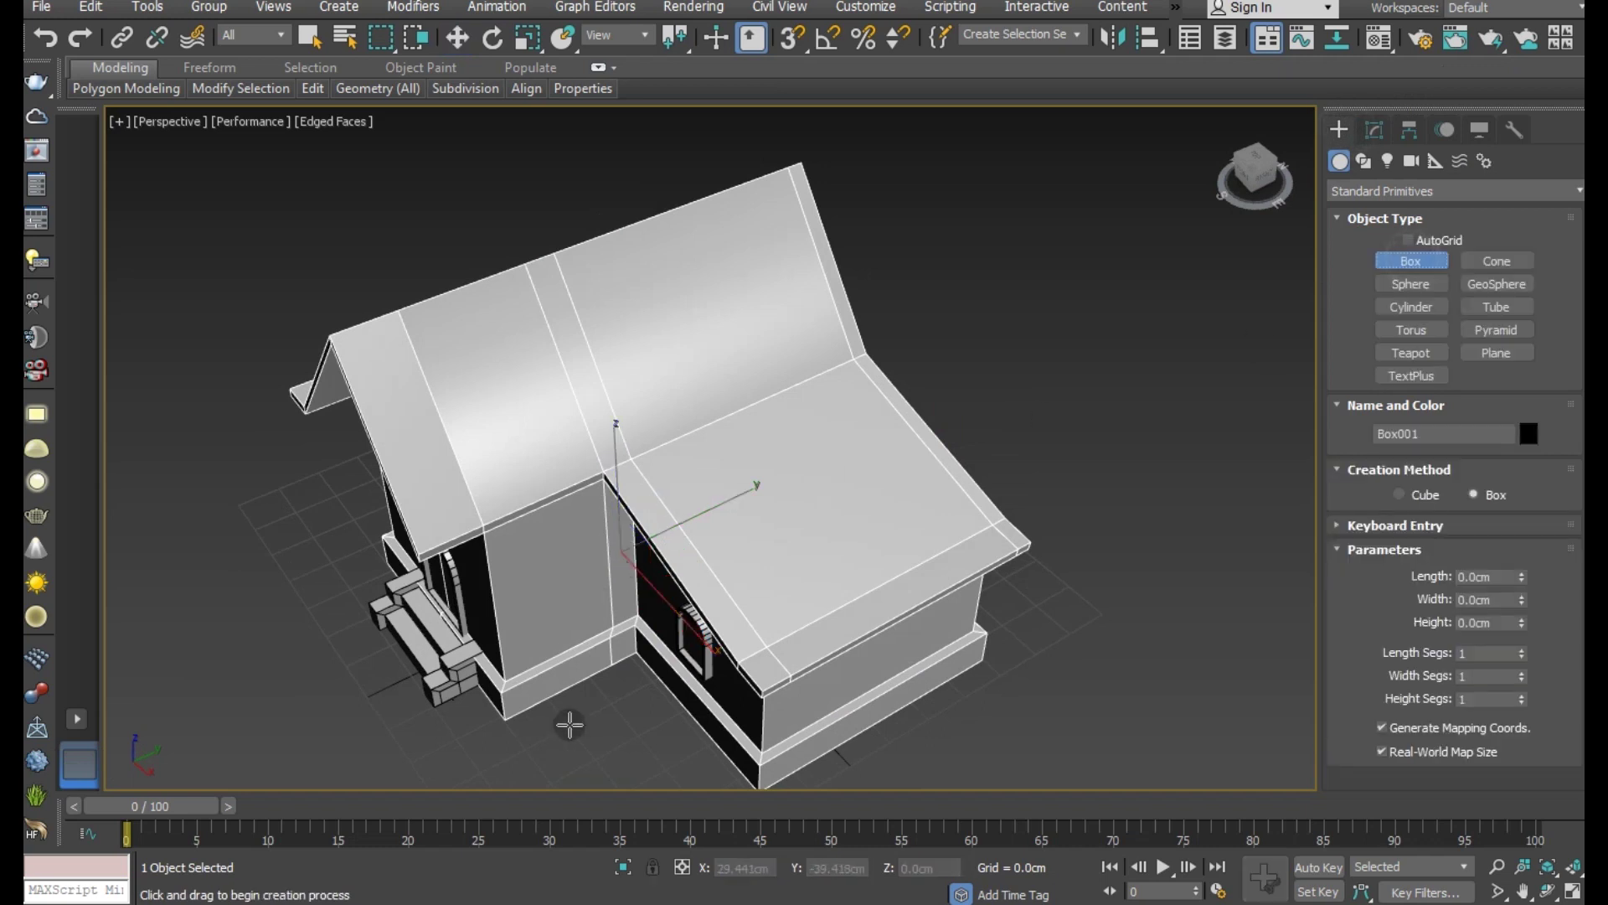
pyautogui.moveTo(575, 726); pyautogui.dragTo(695, 783)
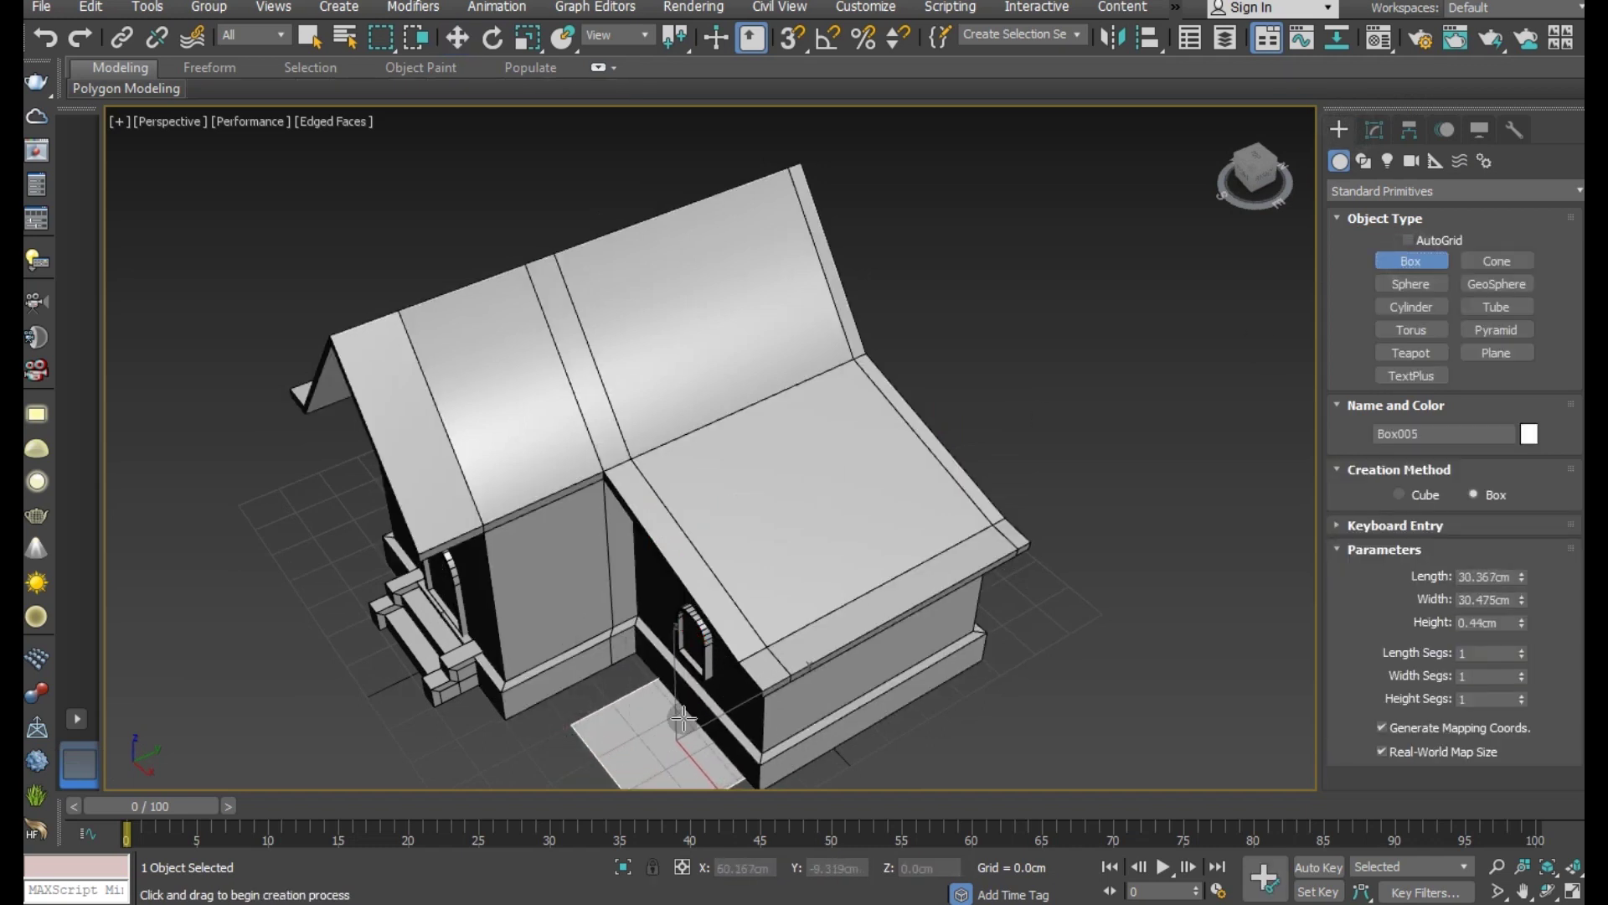
pyautogui.click(683, 614)
pyautogui.press('w')
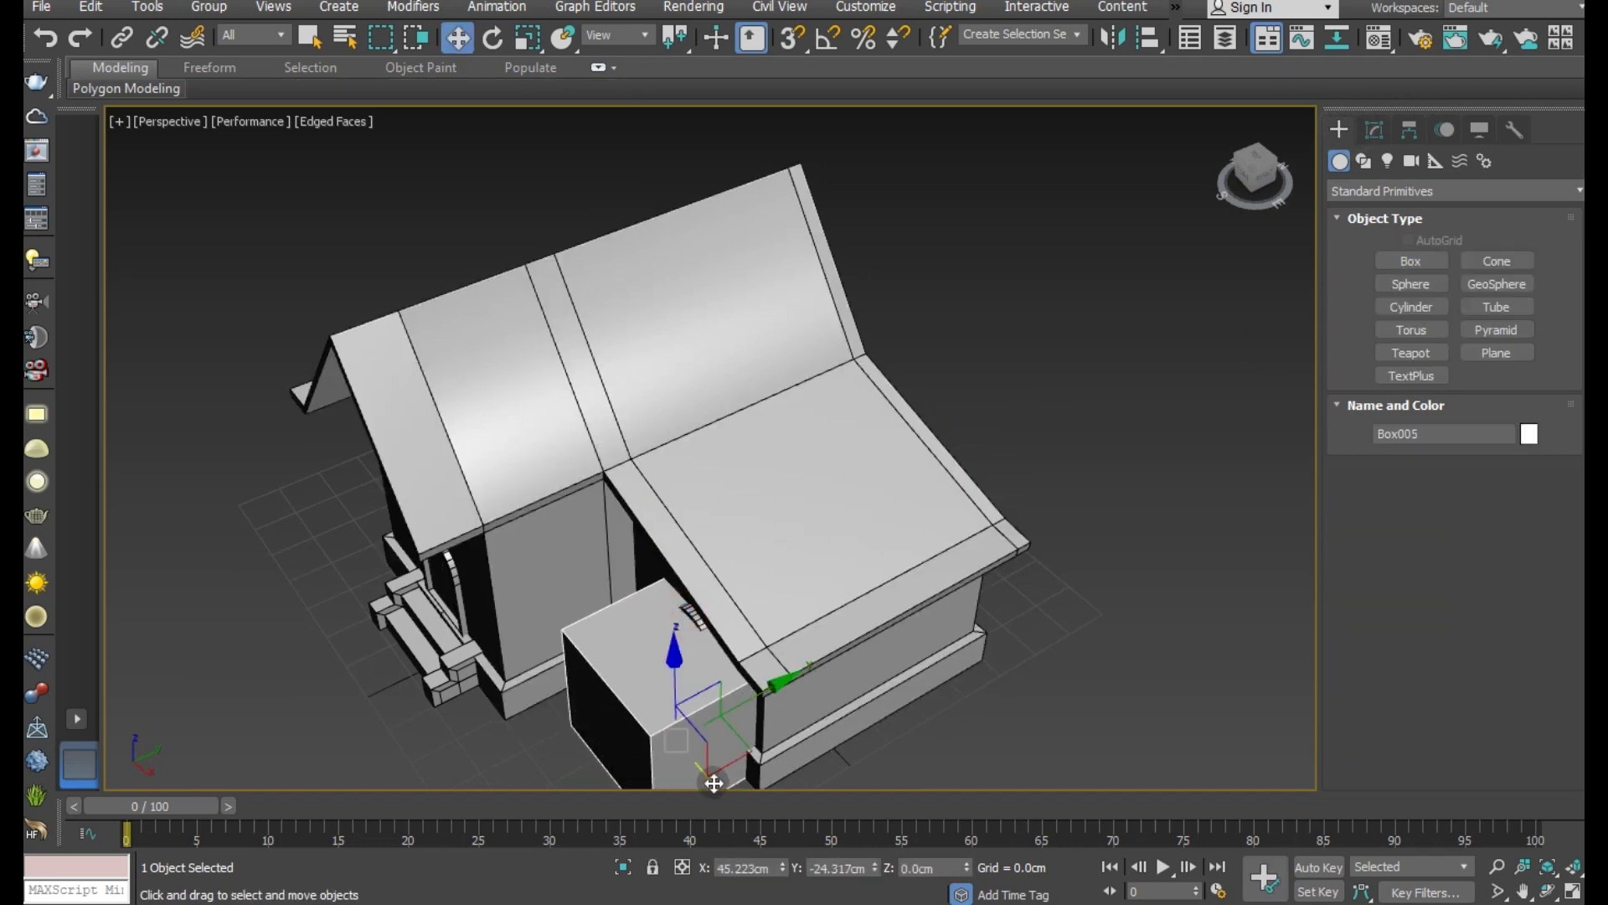
pyautogui.moveTo(713, 783)
pyautogui.mouseDown()
pyautogui.moveTo(680, 758)
pyautogui.moveTo(668, 591)
pyautogui.moveTo(724, 299)
pyautogui.moveTo(721, 333)
pyautogui.mouseUp()
pyautogui.keyDown('alt'); pyautogui.moveTo(722, 335); pyautogui.dragTo(791, 359, button='middle'); pyautogui.keyUp('alt')
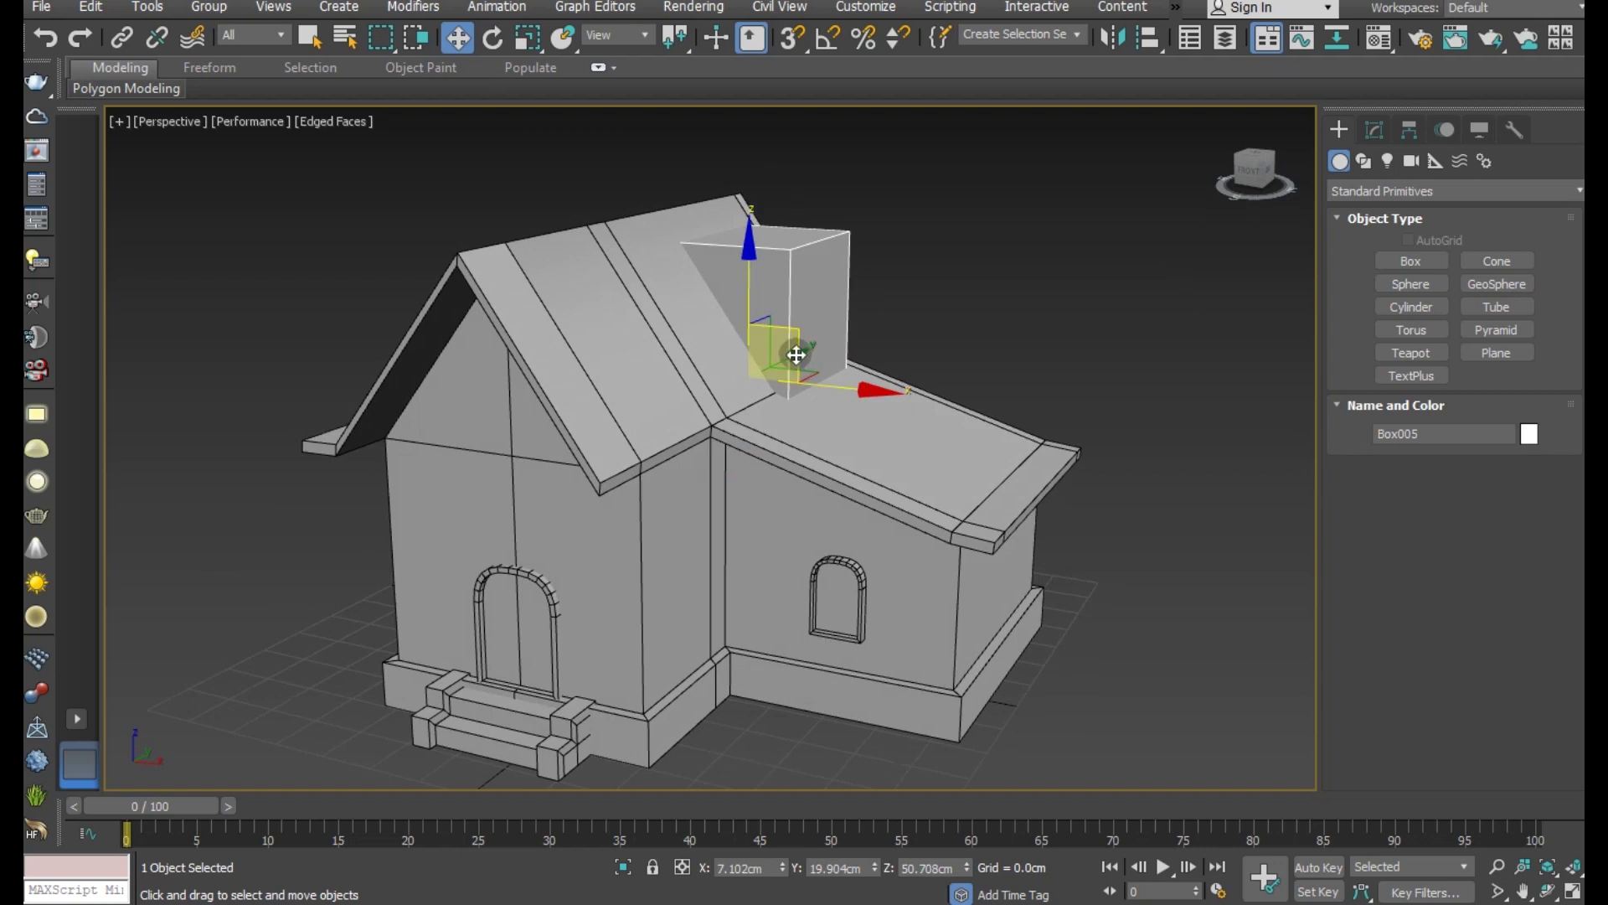
pyautogui.moveTo(795, 356); pyautogui.dragTo(762, 359)
pyautogui.moveTo(995, 463)
pyautogui.keyDown('alt'); pyautogui.mouseDown(button='middle')
pyautogui.moveTo(719, 489)
pyautogui.moveTo(893, 375)
pyautogui.mouseUp(button='middle'); pyautogui.keyUp('alt')
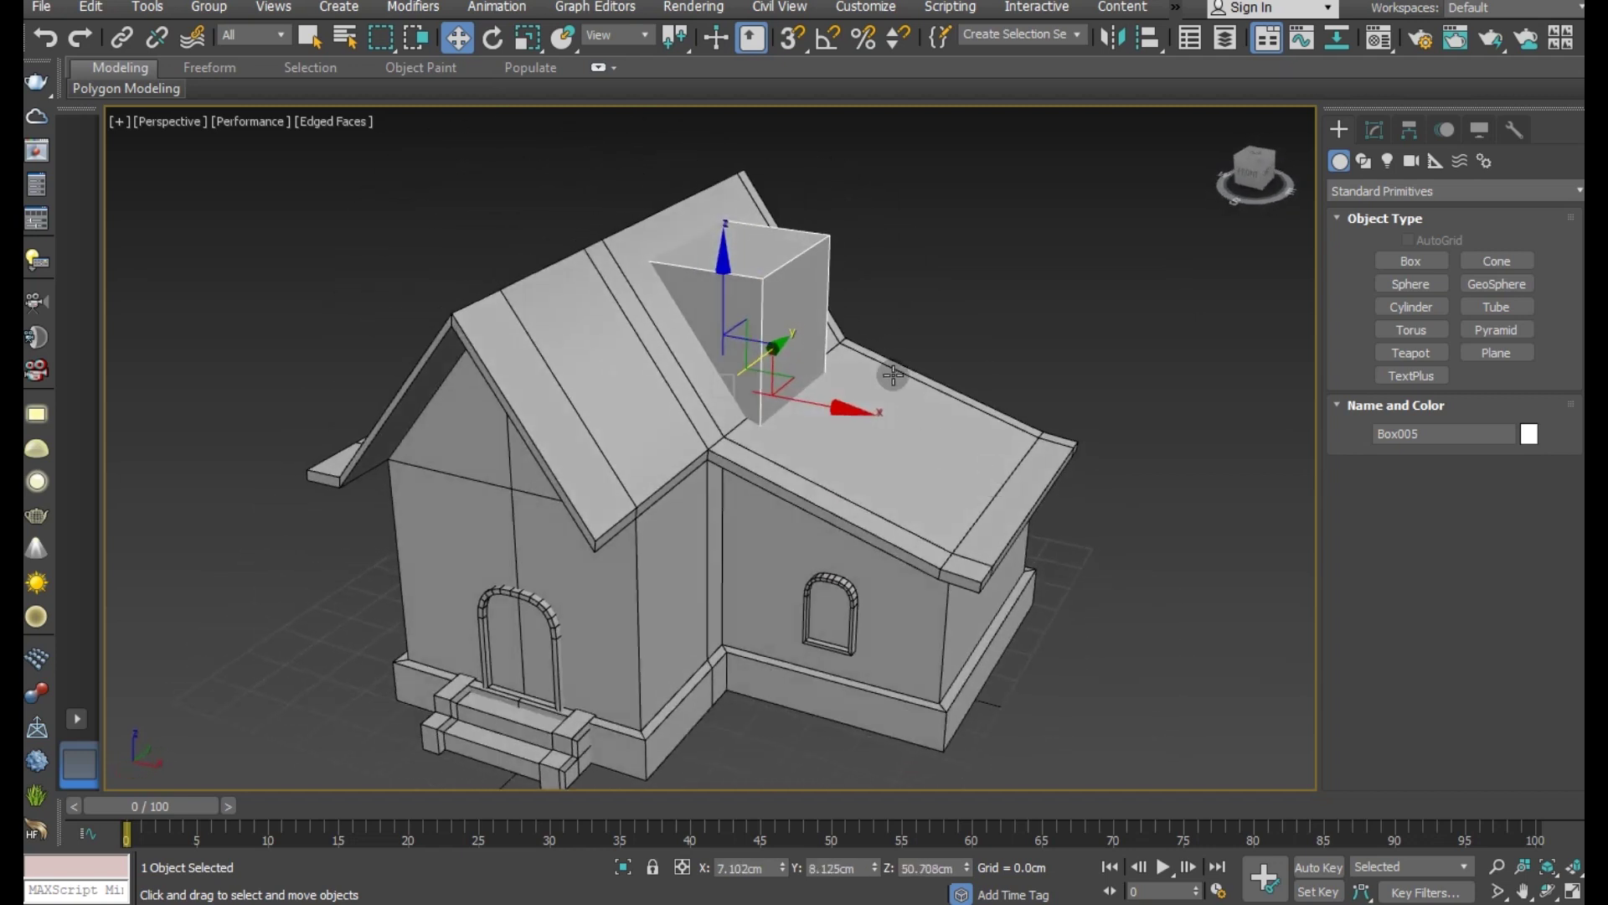
pyautogui.scroll(3, 804, 300)
# Step: Set the dormer box's Height to 25.842 cm in Modify and bring up its conversion menu
pyautogui.click(1372, 132)
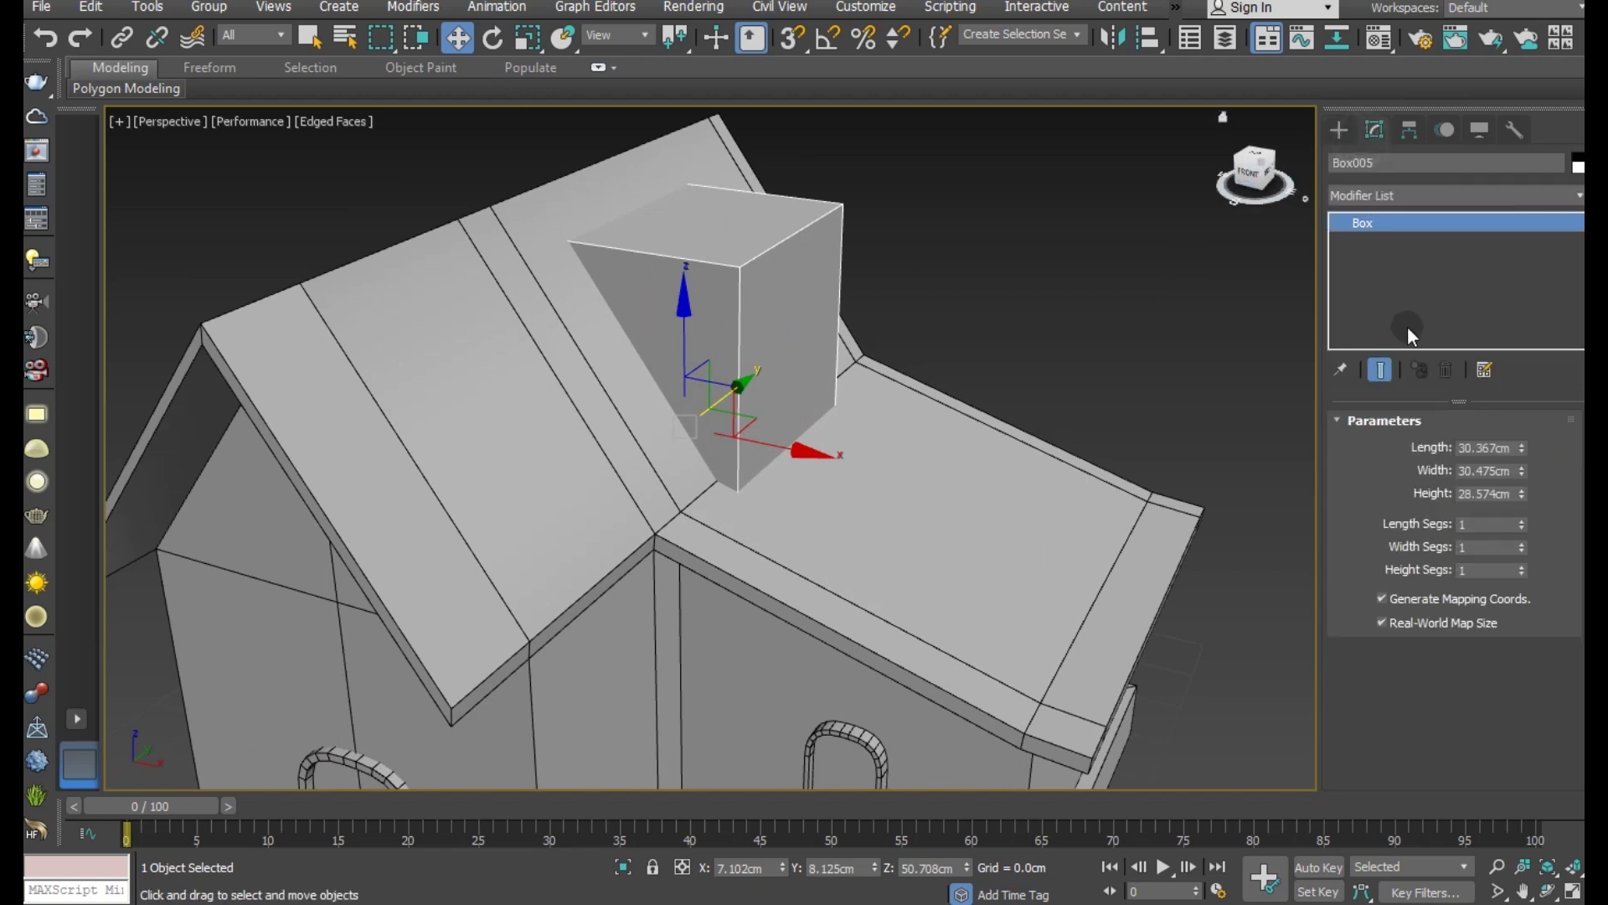
pyautogui.moveTo(1520, 495)
pyautogui.mouseDown()
pyautogui.moveTo(1523, 519)
pyautogui.moveTo(1511, 424)
pyautogui.mouseUp()
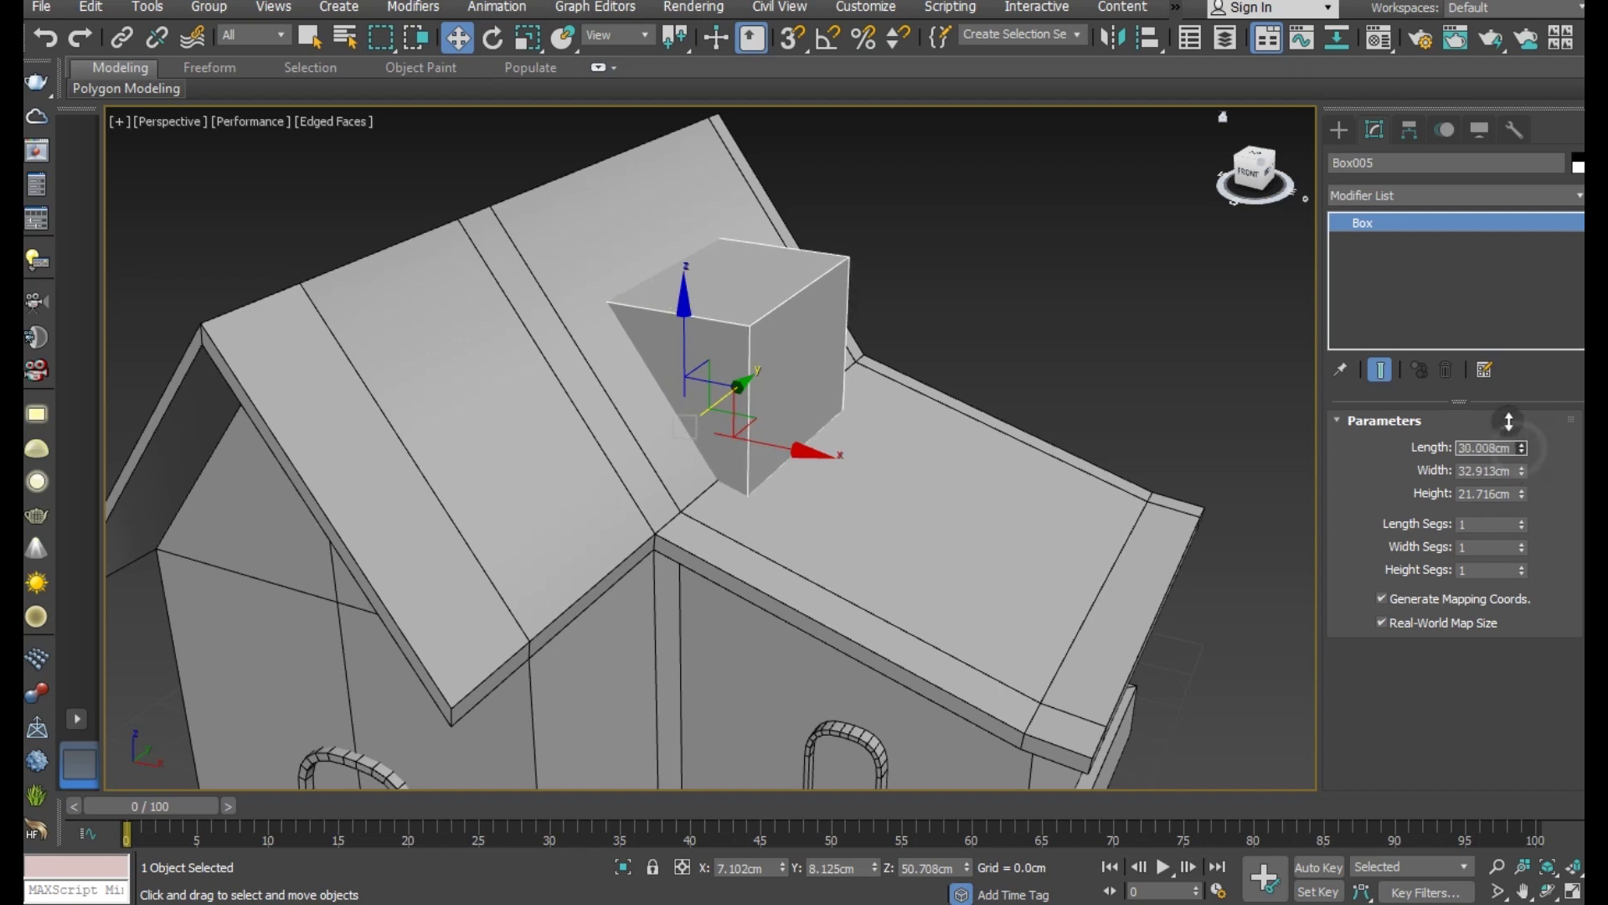
pyautogui.moveTo(1525, 496); pyautogui.dragTo(1514, 471)
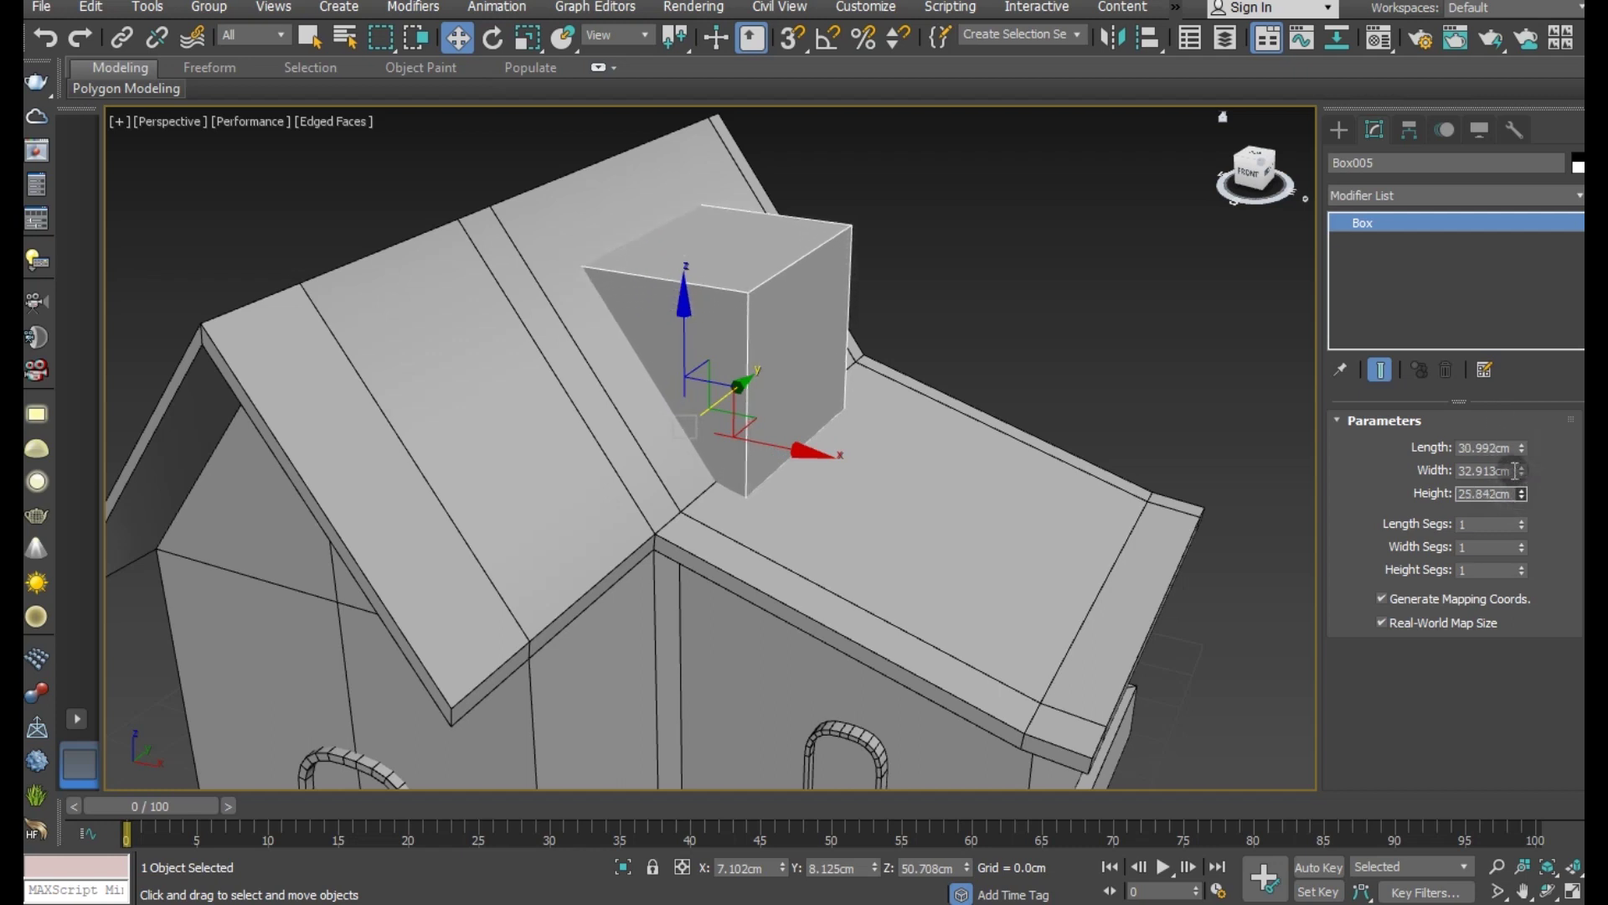
pyautogui.rightClick(1479, 300)
# Step: Convert Box005 to Editable Poly and frame the view on its front face
pyautogui.click(1414, 432)
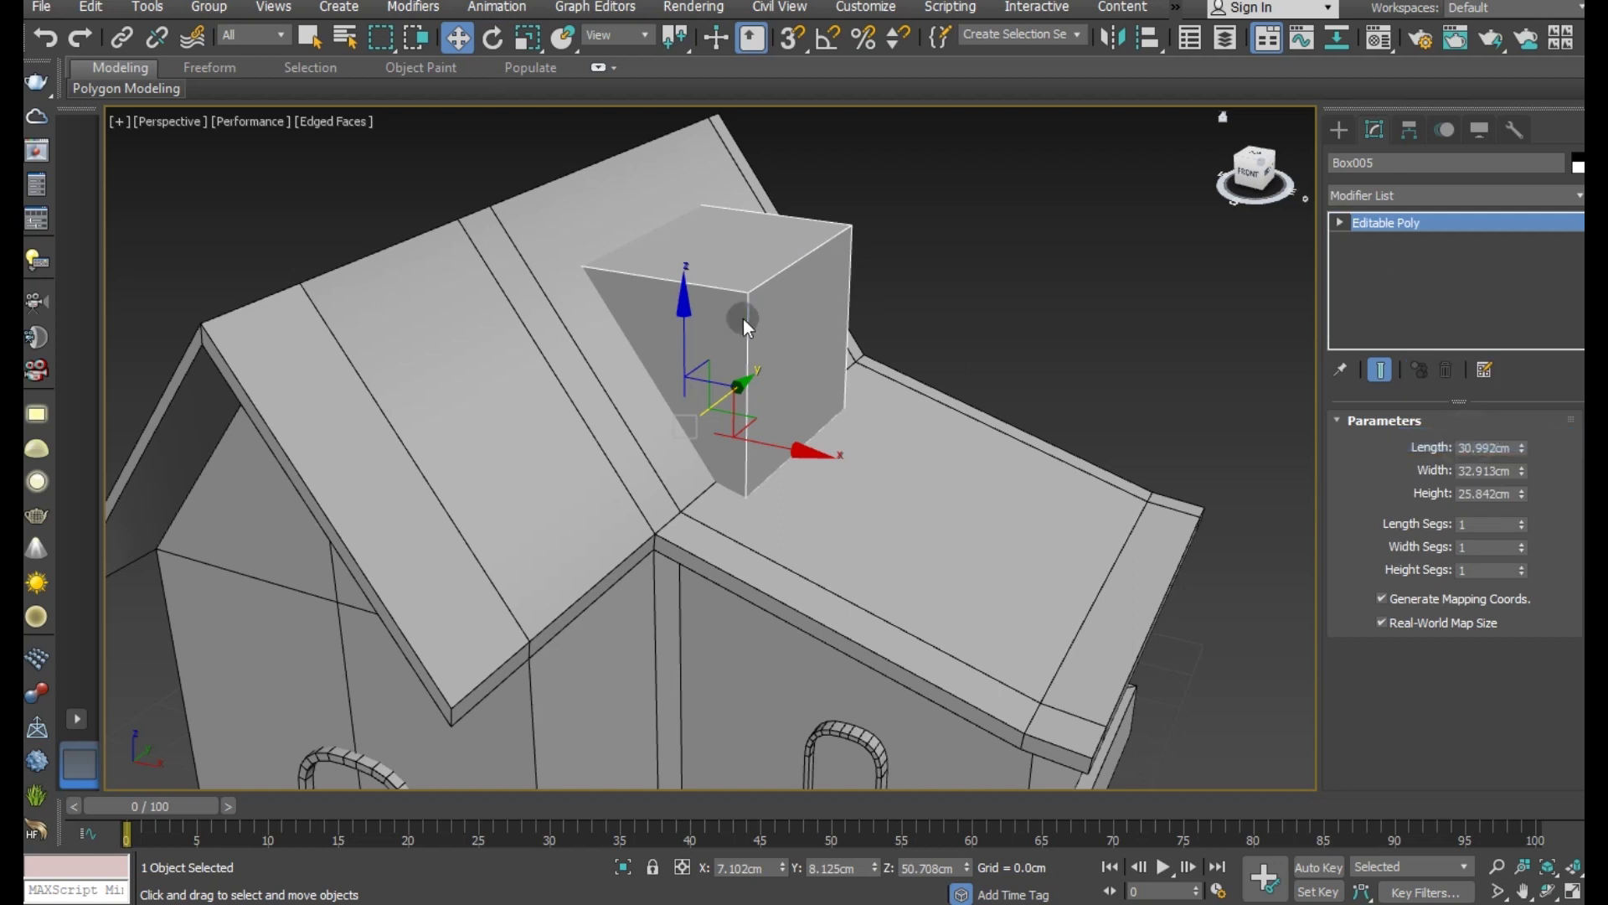
pyautogui.press('z')
pyautogui.moveTo(801, 380)
pyautogui.keyDown('alt'); pyautogui.mouseDown(button='middle')
pyautogui.moveTo(704, 373)
pyautogui.moveTo(723, 450)
pyautogui.moveTo(843, 456)
pyautogui.moveTo(839, 535)
pyautogui.mouseUp(button='middle'); pyautogui.keyUp('alt')
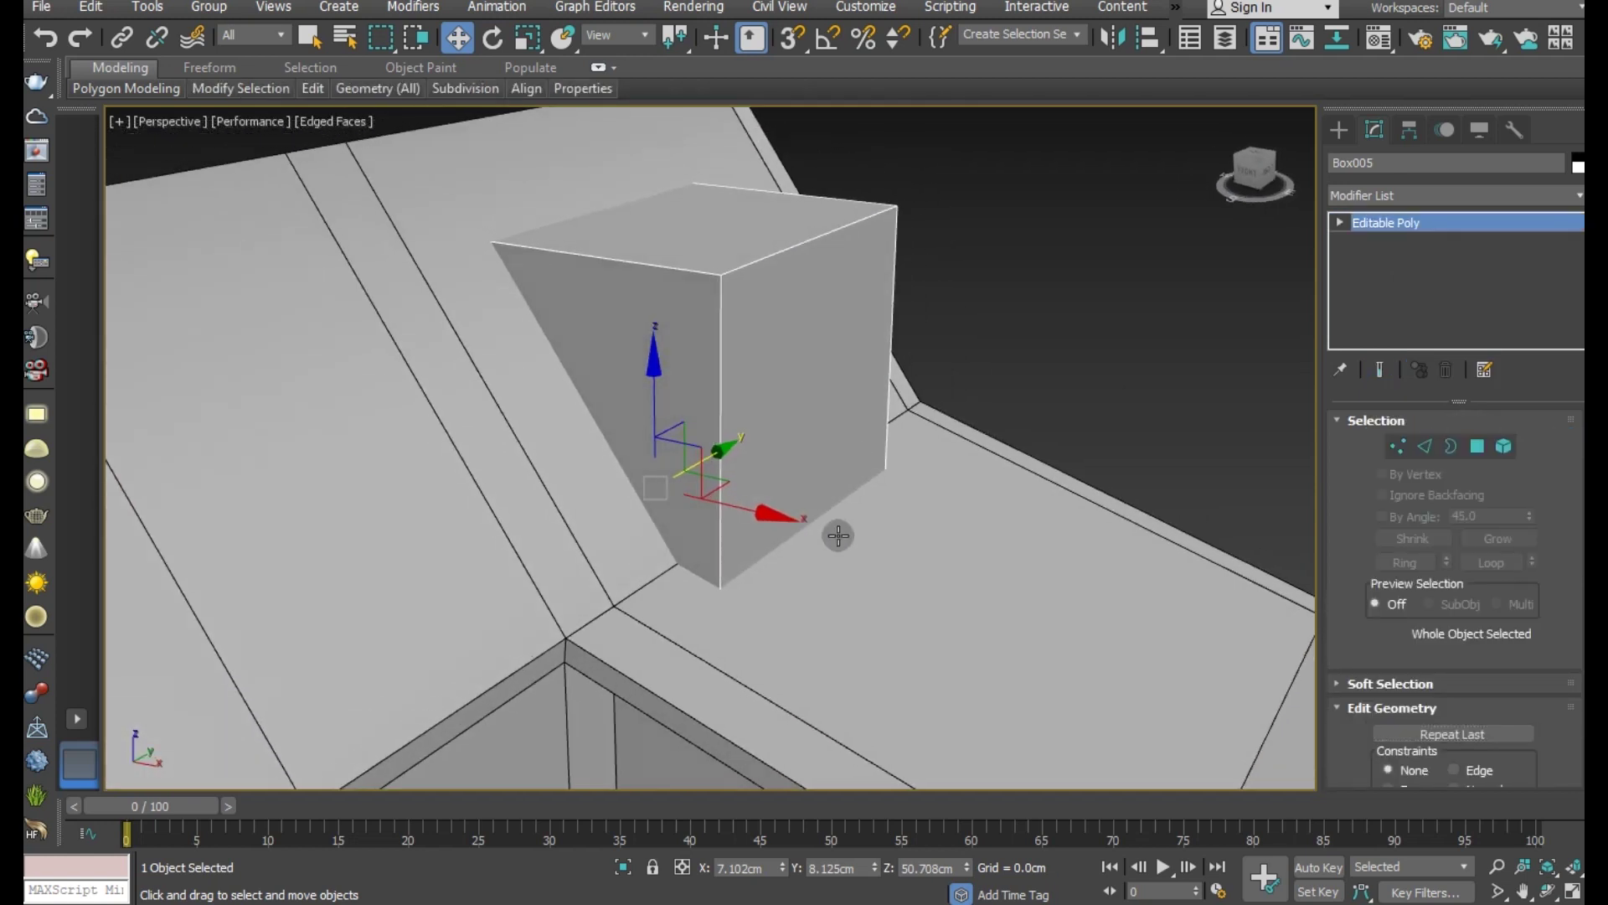
pyautogui.moveTo(671, 478)
pyautogui.keyDown('alt'); pyautogui.mouseDown(button='middle')
pyautogui.moveTo(624, 549)
pyautogui.moveTo(617, 539)
pyautogui.moveTo(1124, 518)
pyautogui.mouseUp(button='middle'); pyautogui.keyUp('alt')
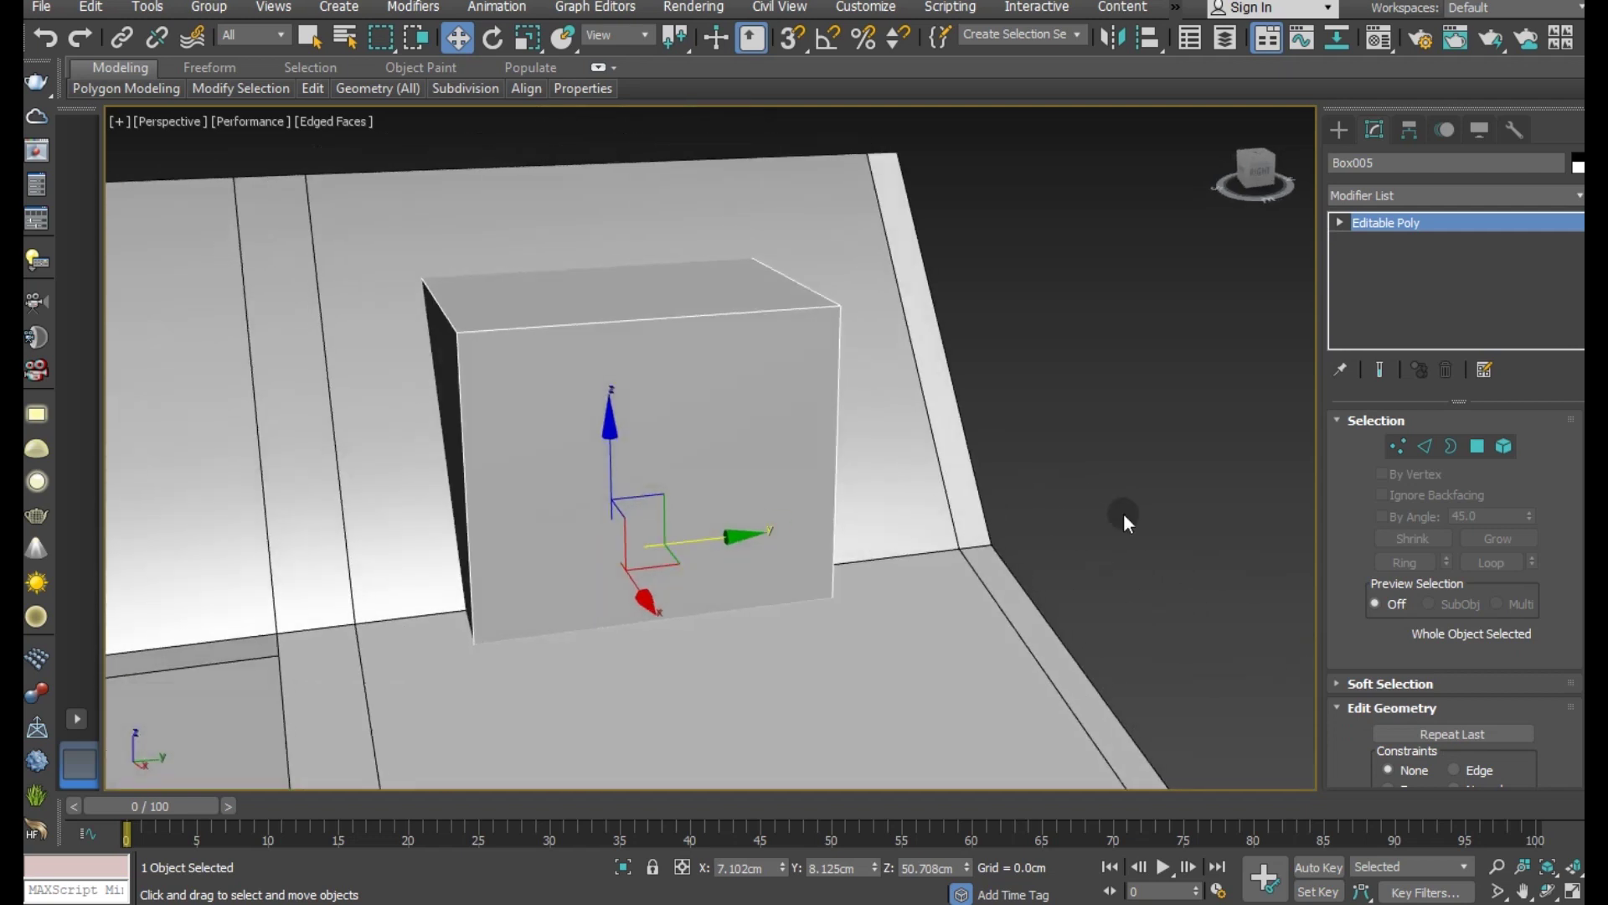
# Step: Ring-select from the top front edge and Connect to add a middle edge loop
pyautogui.click(1423, 446)
pyautogui.click(570, 322)
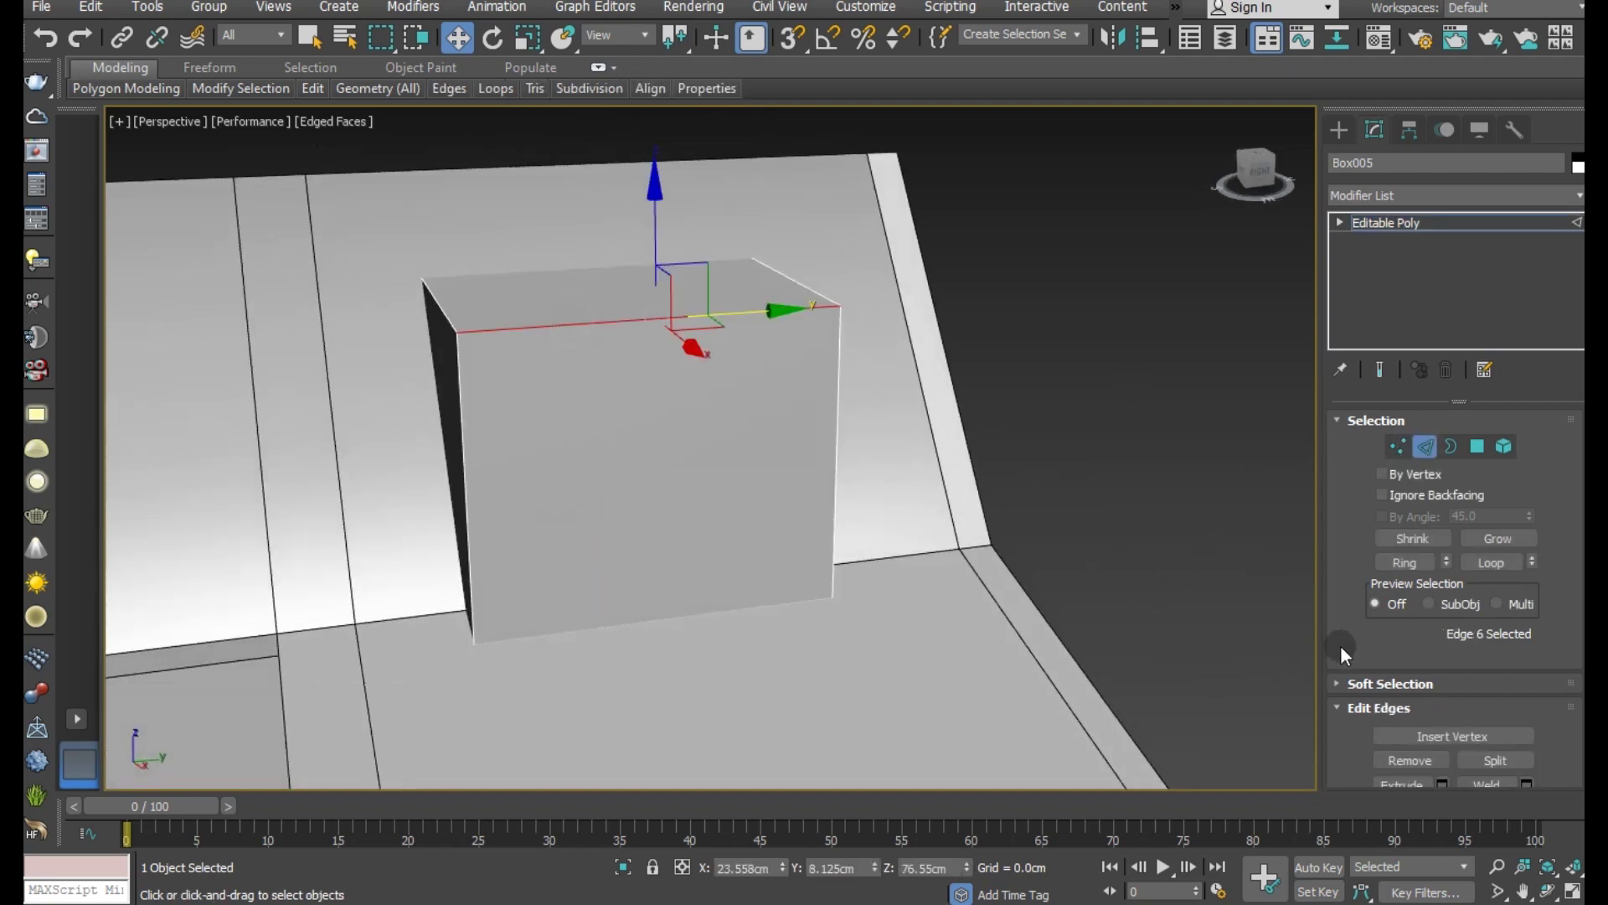
pyautogui.click(1409, 568)
pyautogui.scroll(-2, 1424, 603)
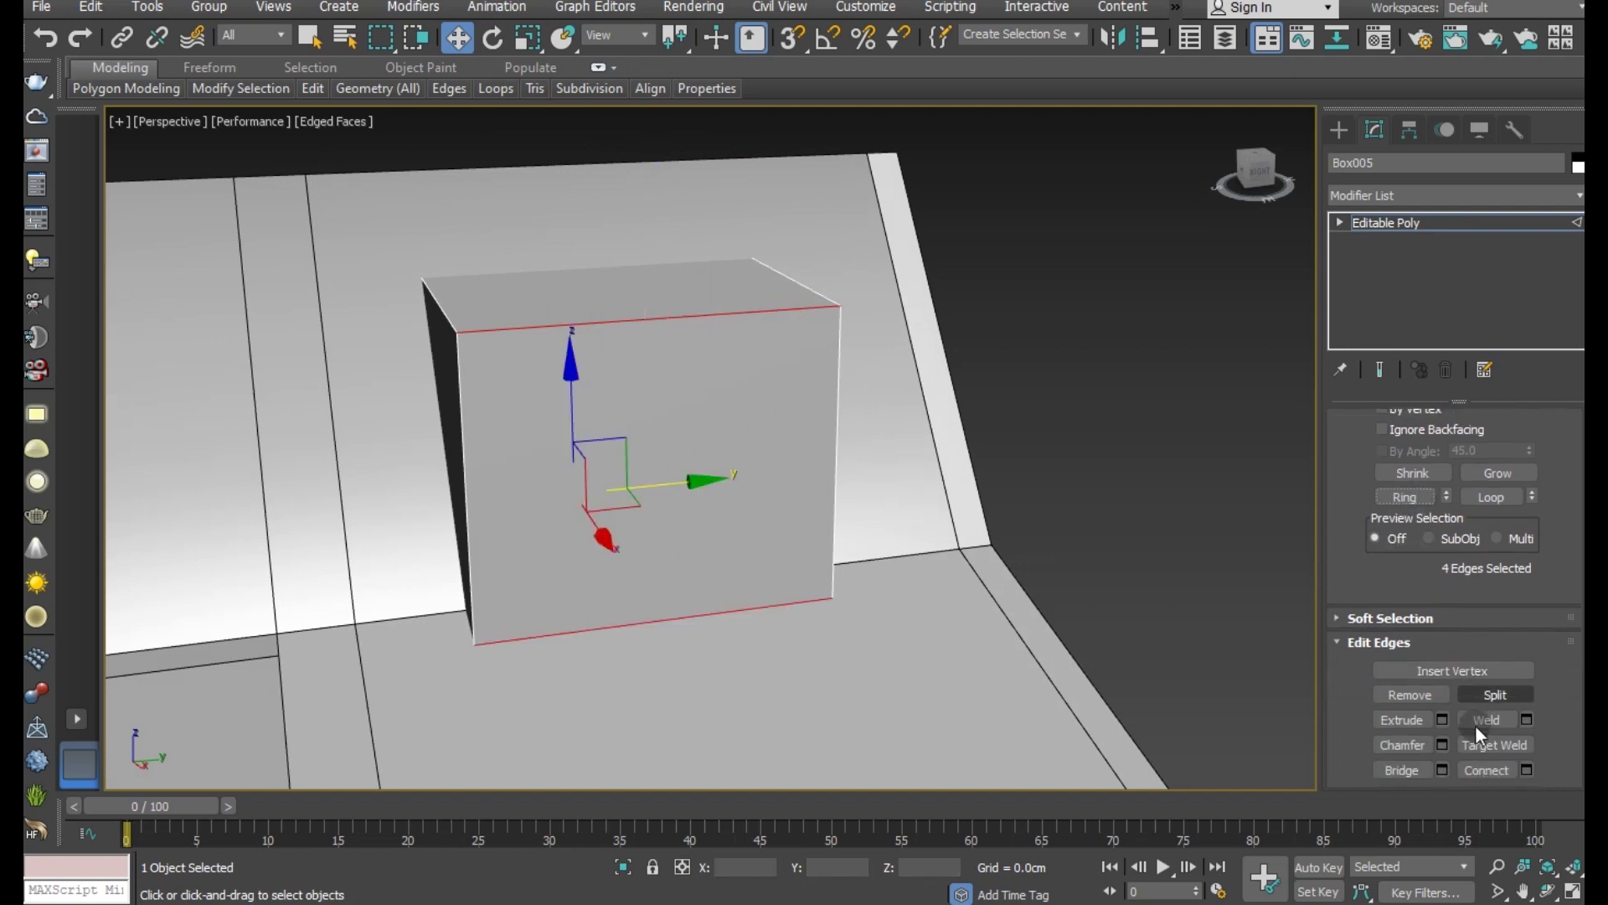
pyautogui.click(1485, 769)
pyautogui.scroll(2, 1407, 436)
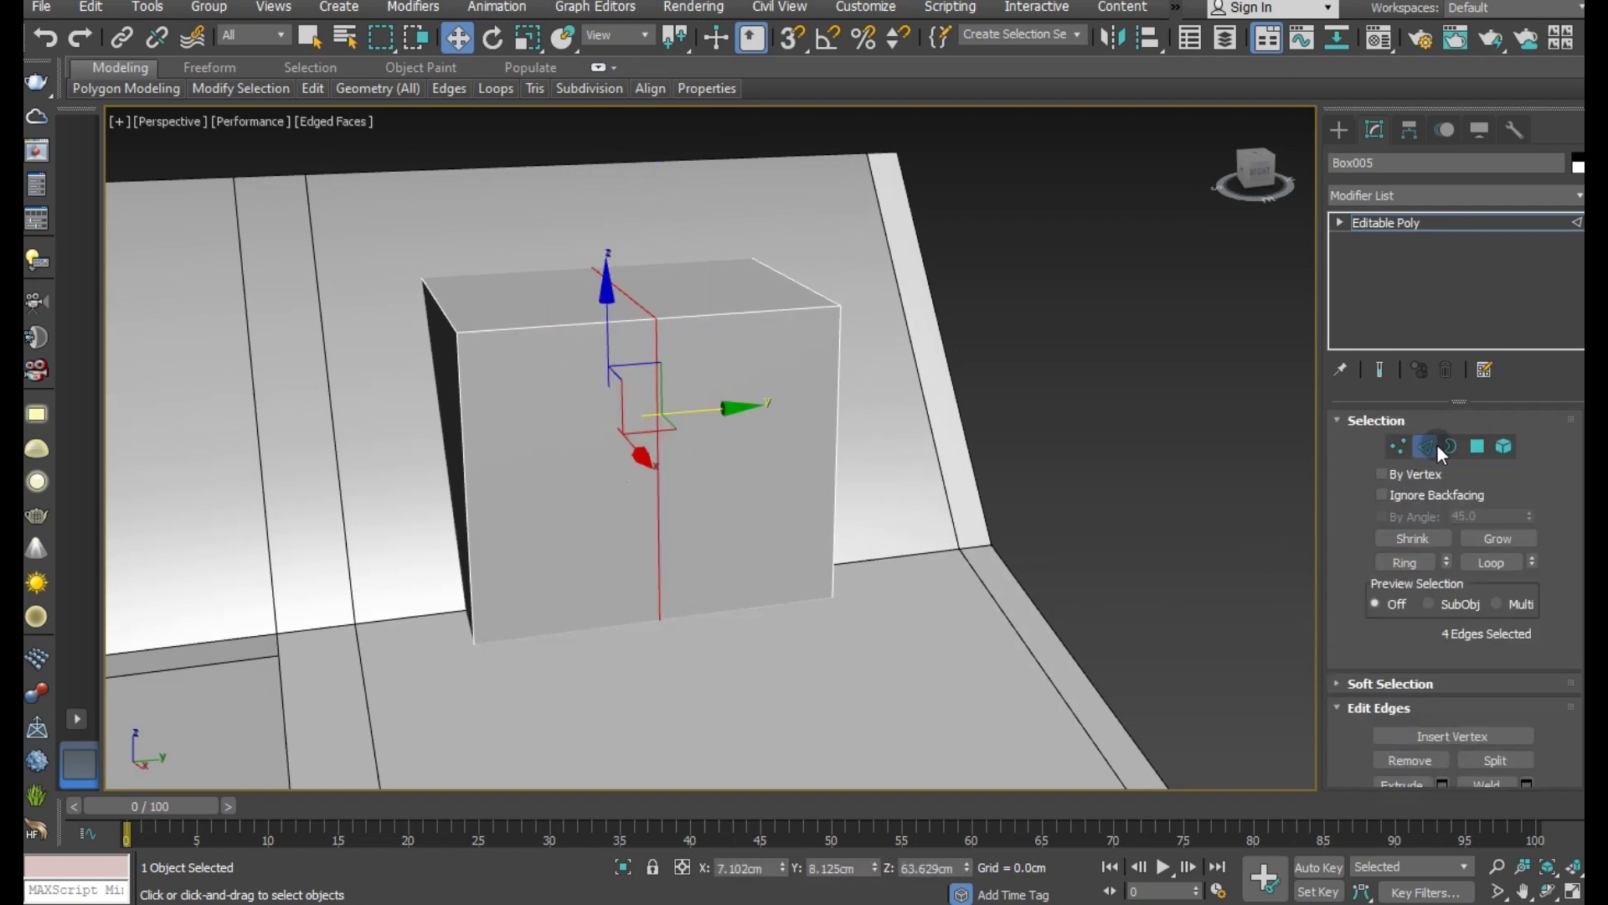
pyautogui.click(447, 313)
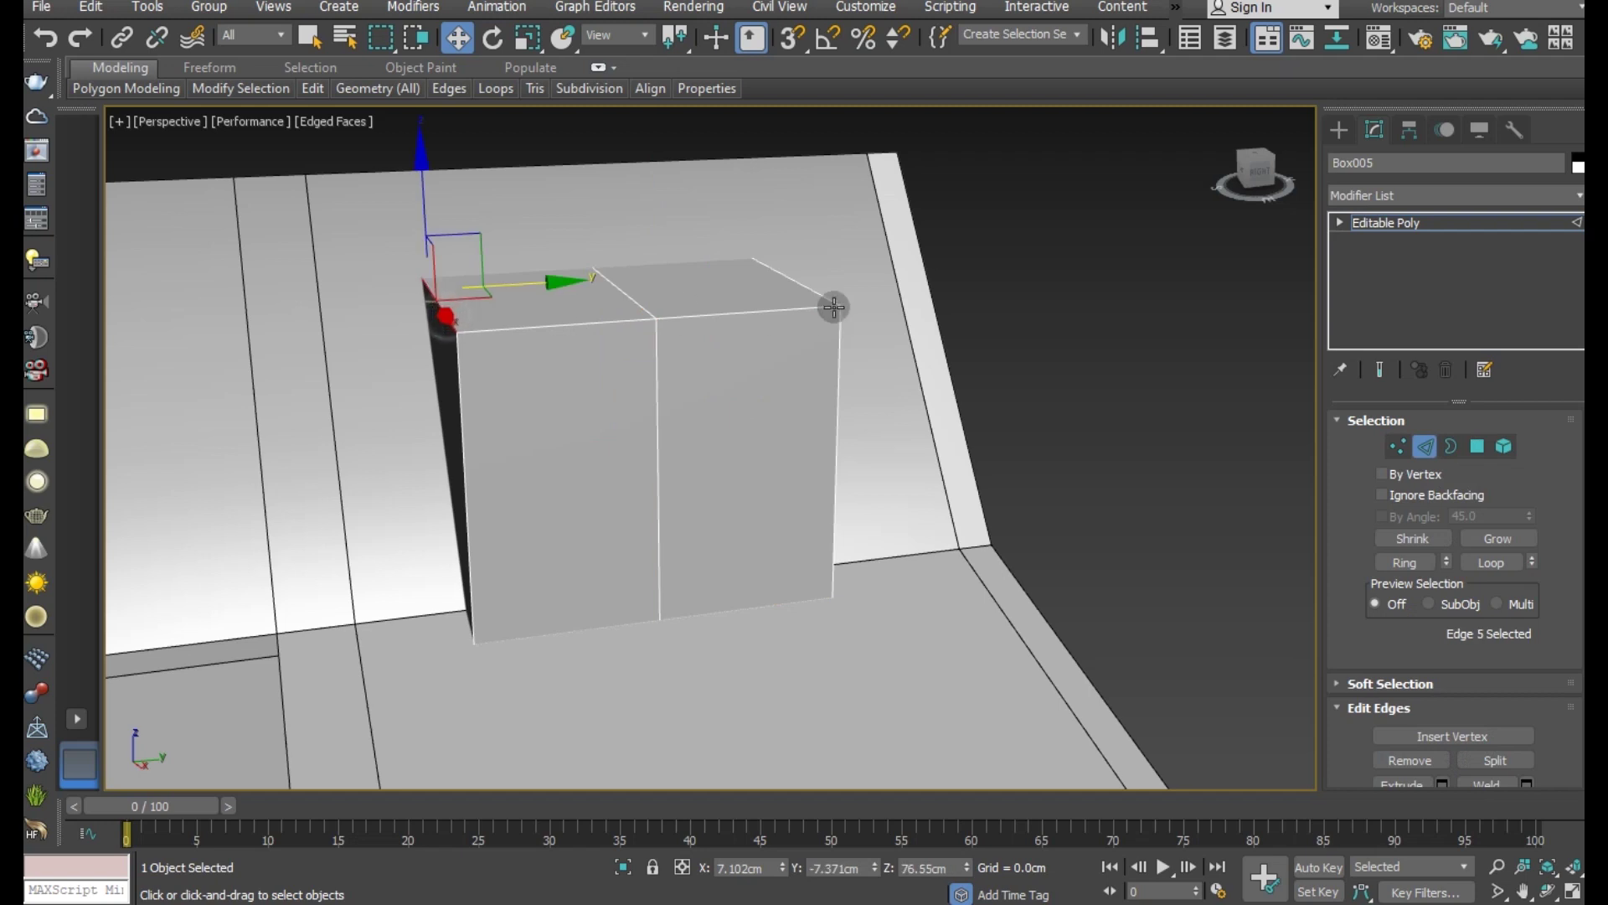
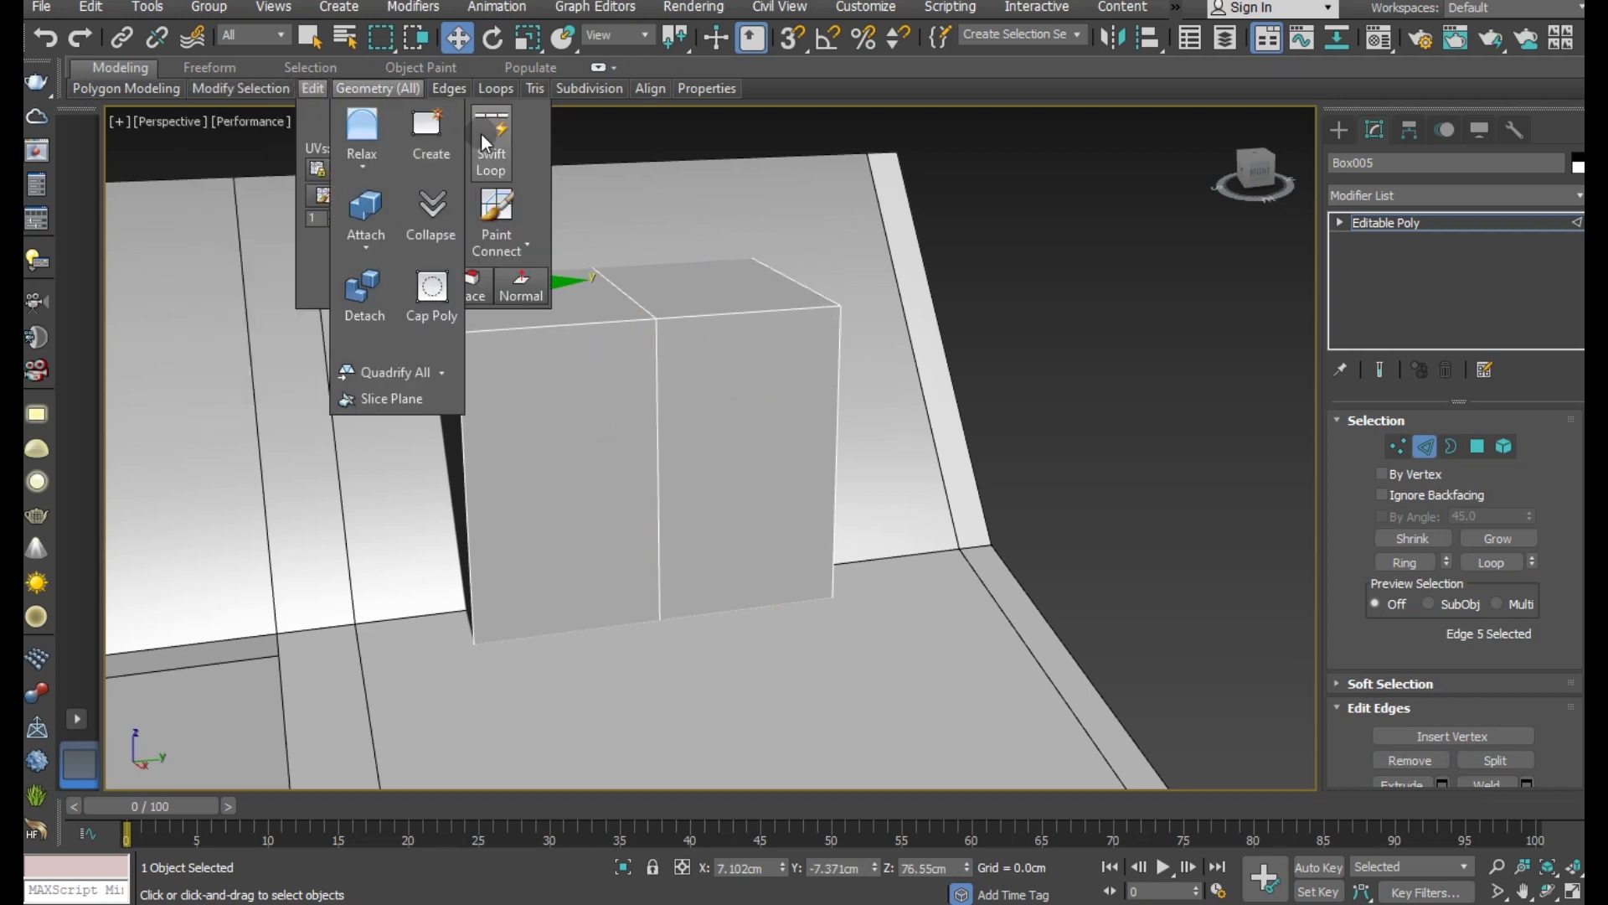
# Step: Insert a horizontal edge loop around the box and raise its top edge into a peaked roof ridge
pyautogui.click(484, 138)
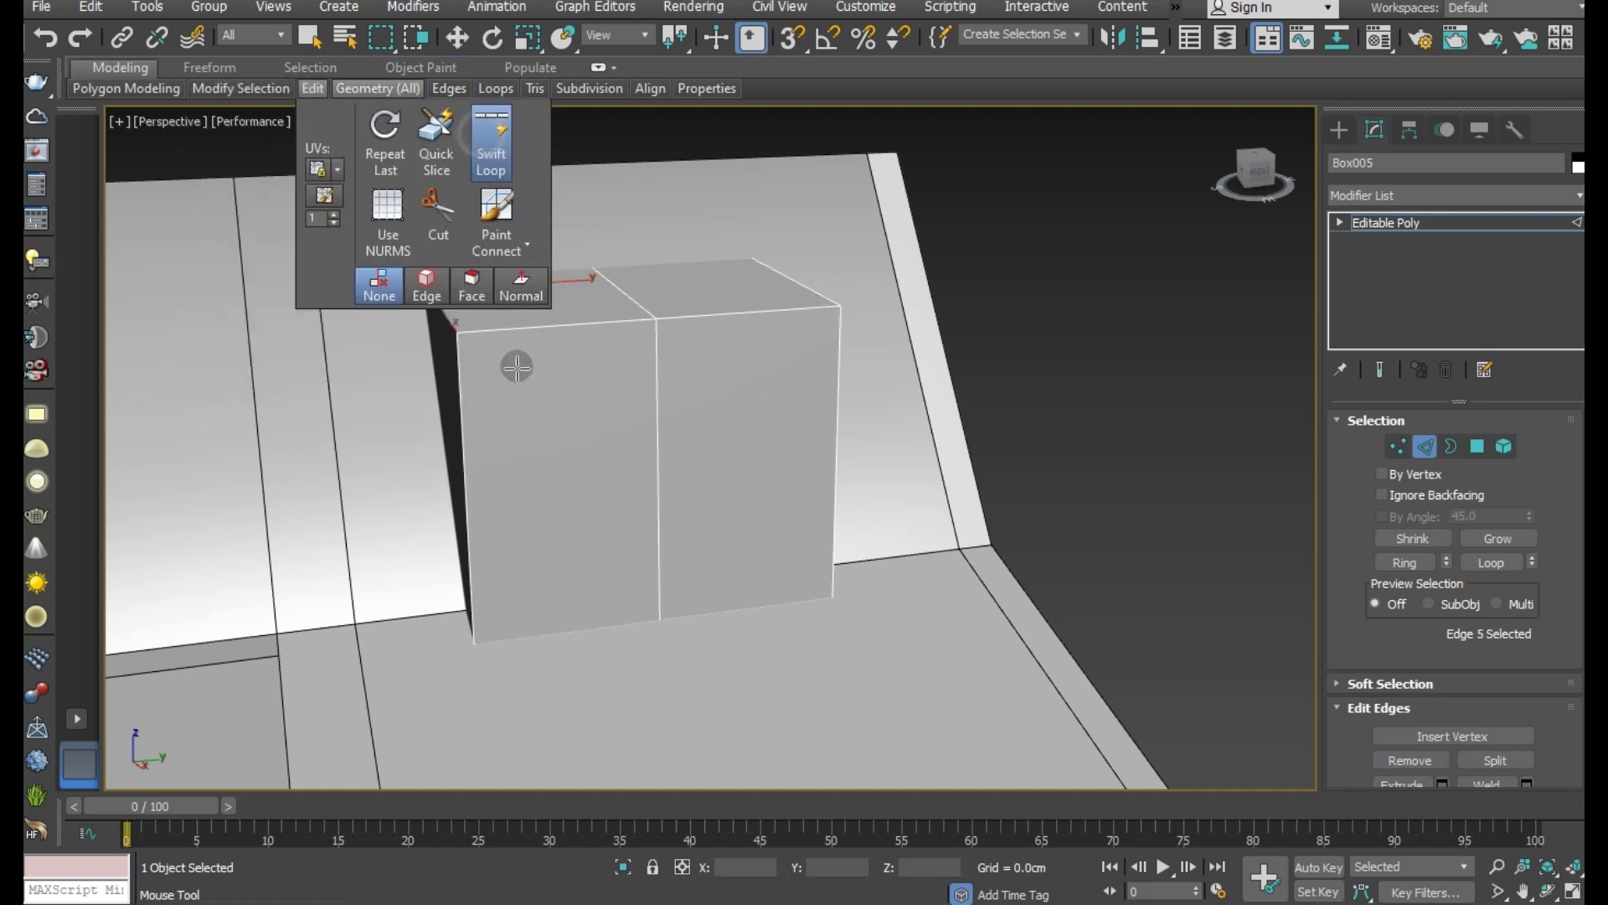
pyautogui.click(470, 423)
pyautogui.rightClick(469, 422)
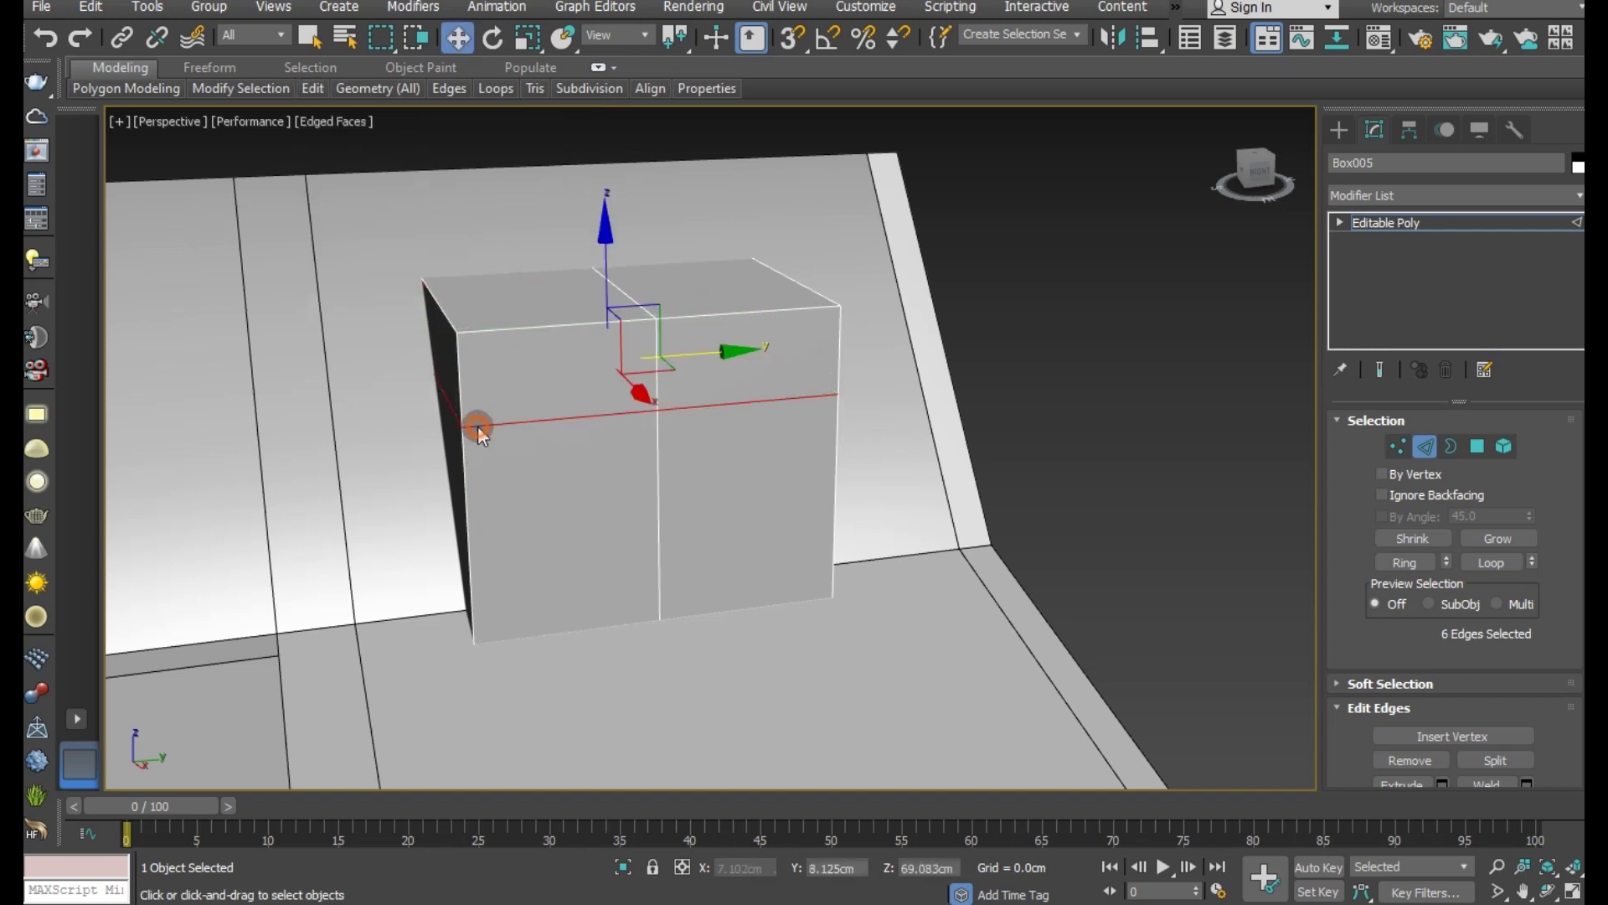
pyautogui.click(447, 320)
pyautogui.click(801, 286)
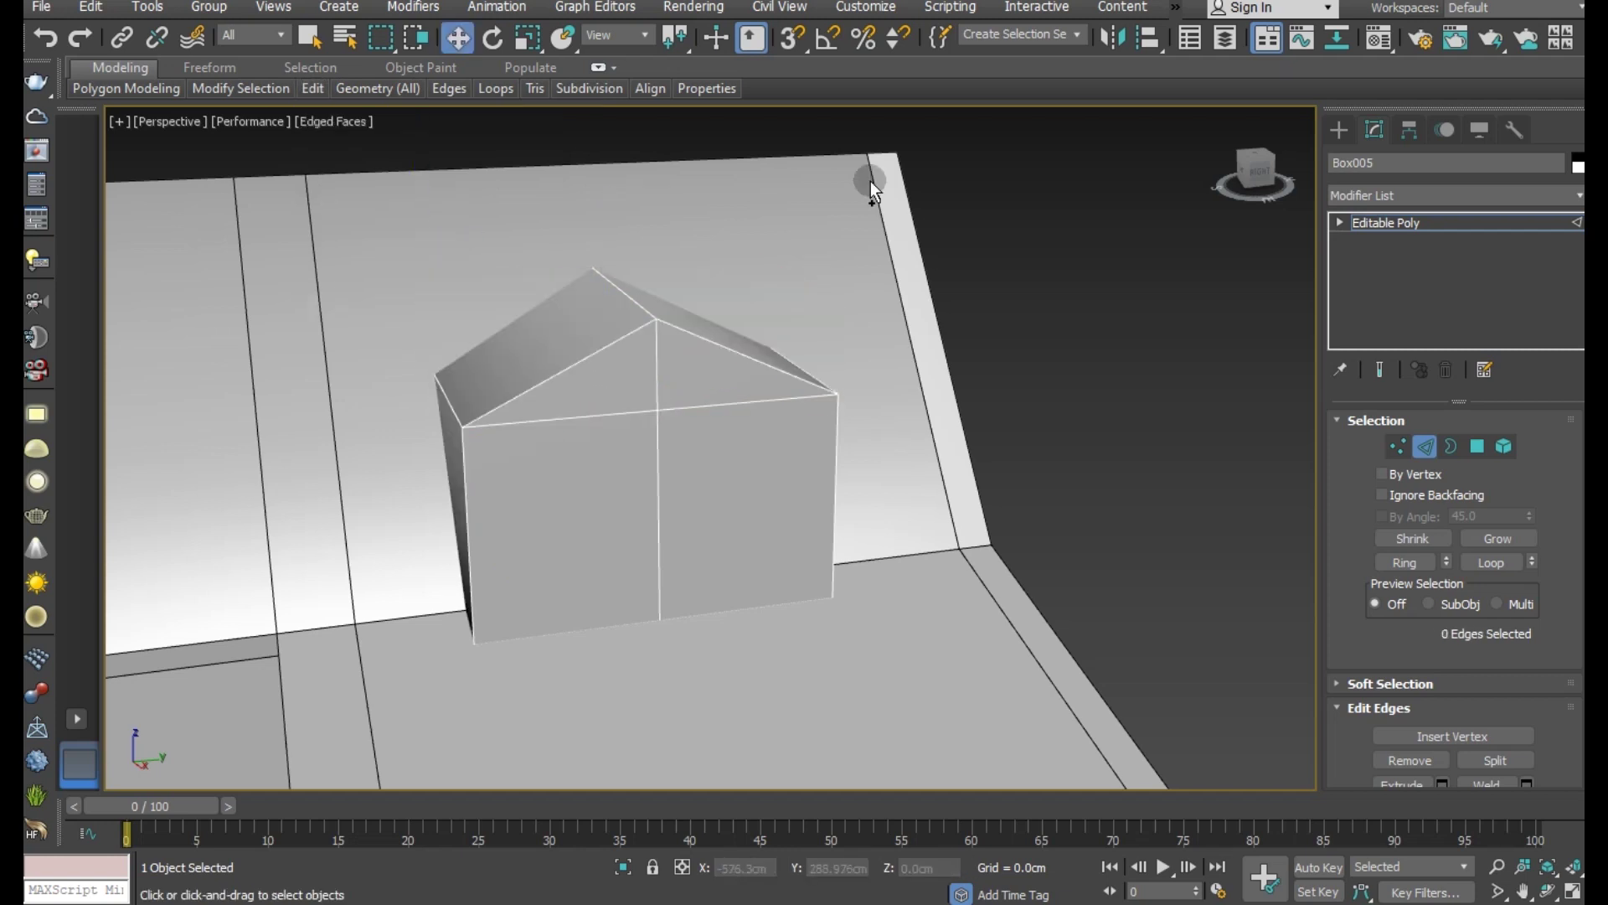
# Step: Scale the house narrower along one axis, then select the left roof polygon
pyautogui.click(1379, 219)
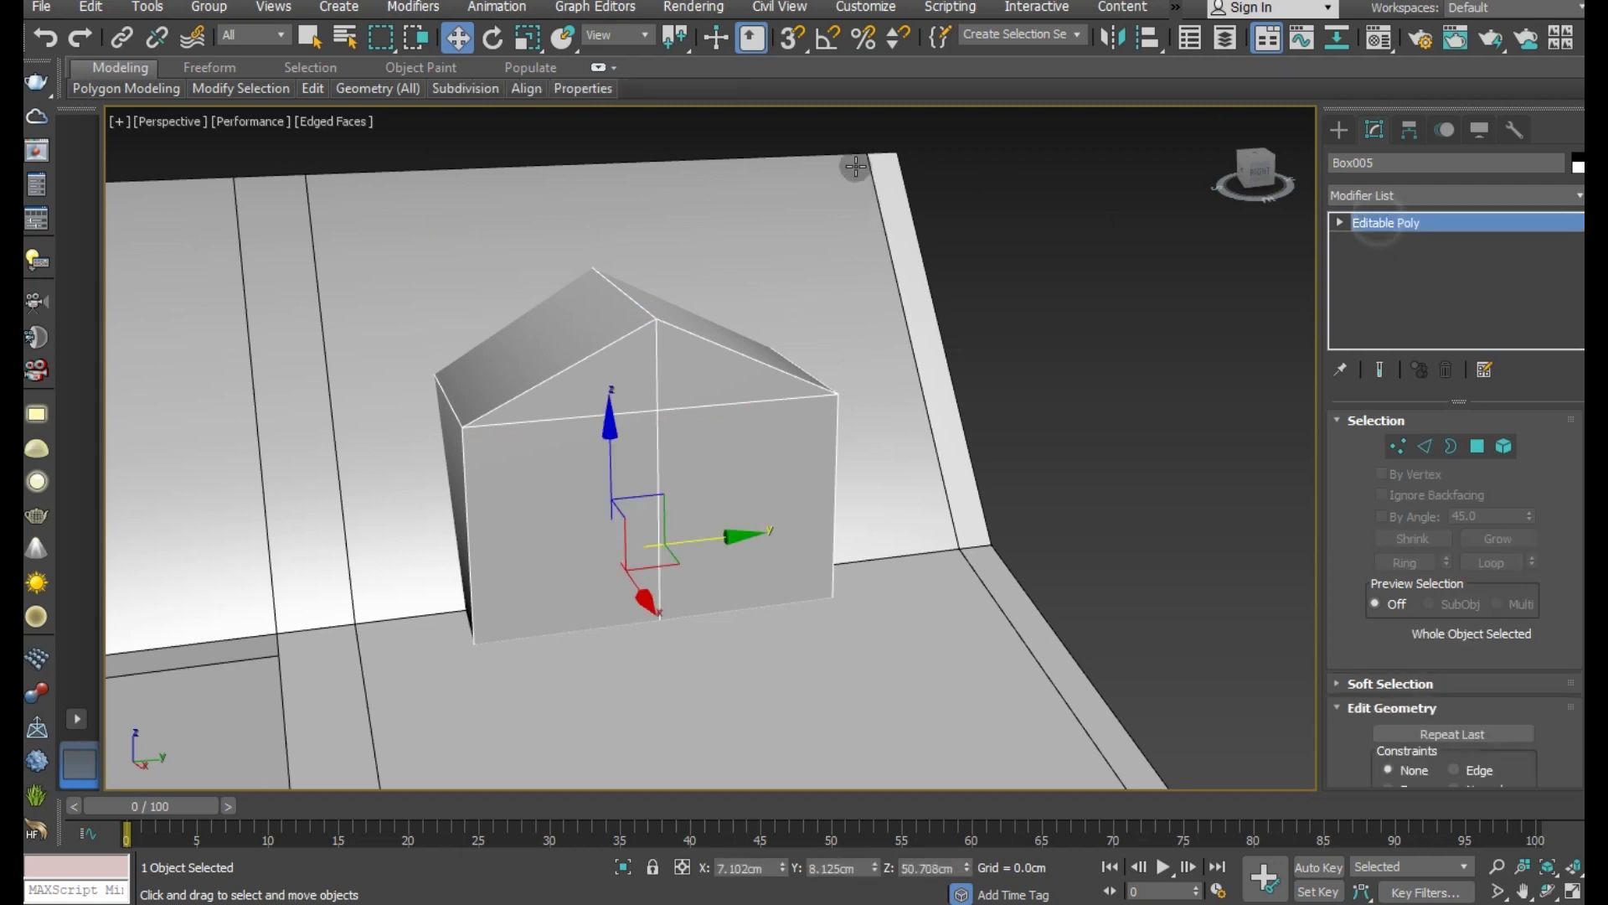
pyautogui.click(525, 39)
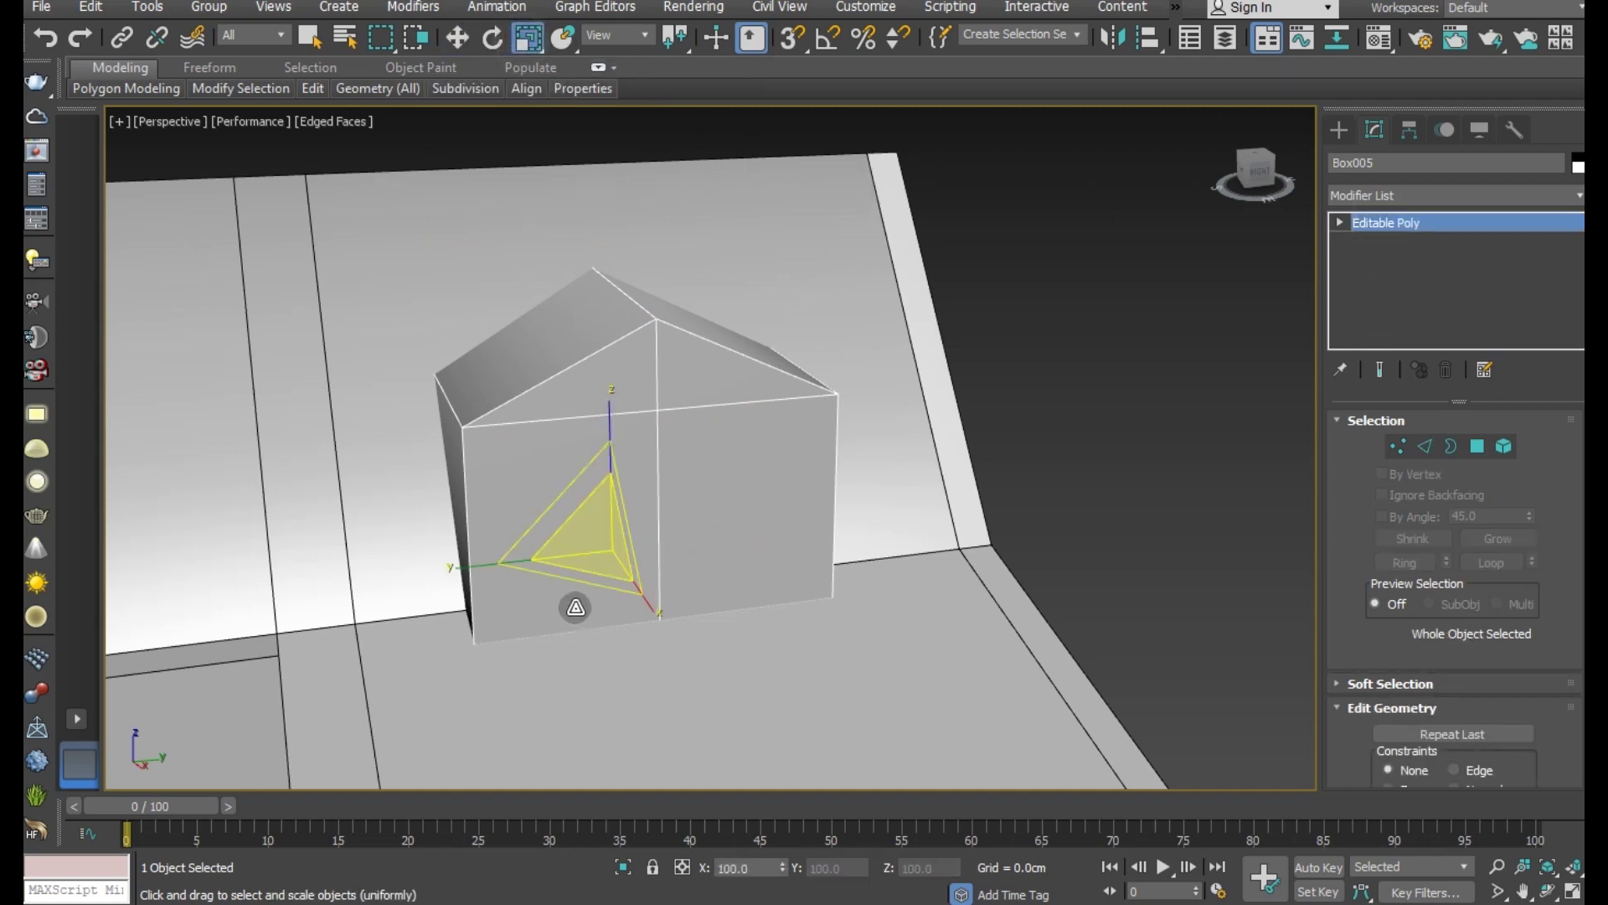
pyautogui.moveTo(464, 564); pyautogui.dragTo(502, 574)
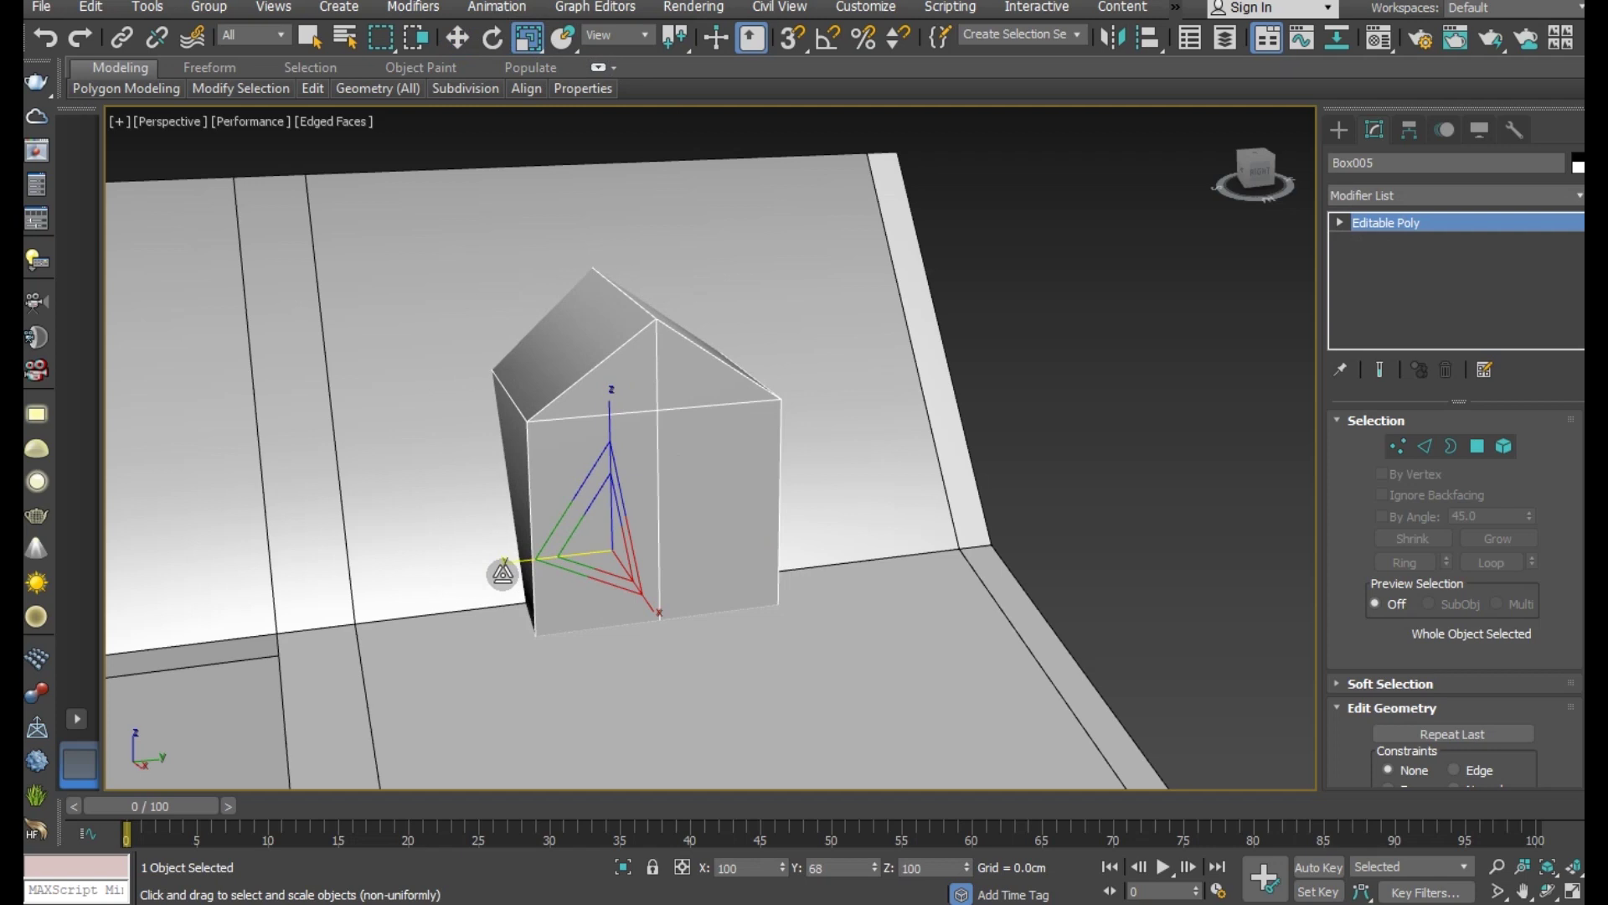
pyautogui.moveTo(682, 604)
pyautogui.keyDown('alt'); pyautogui.mouseDown(button='middle')
pyautogui.moveTo(760, 610)
pyautogui.moveTo(636, 295)
pyautogui.mouseUp(button='middle'); pyautogui.keyUp('alt')
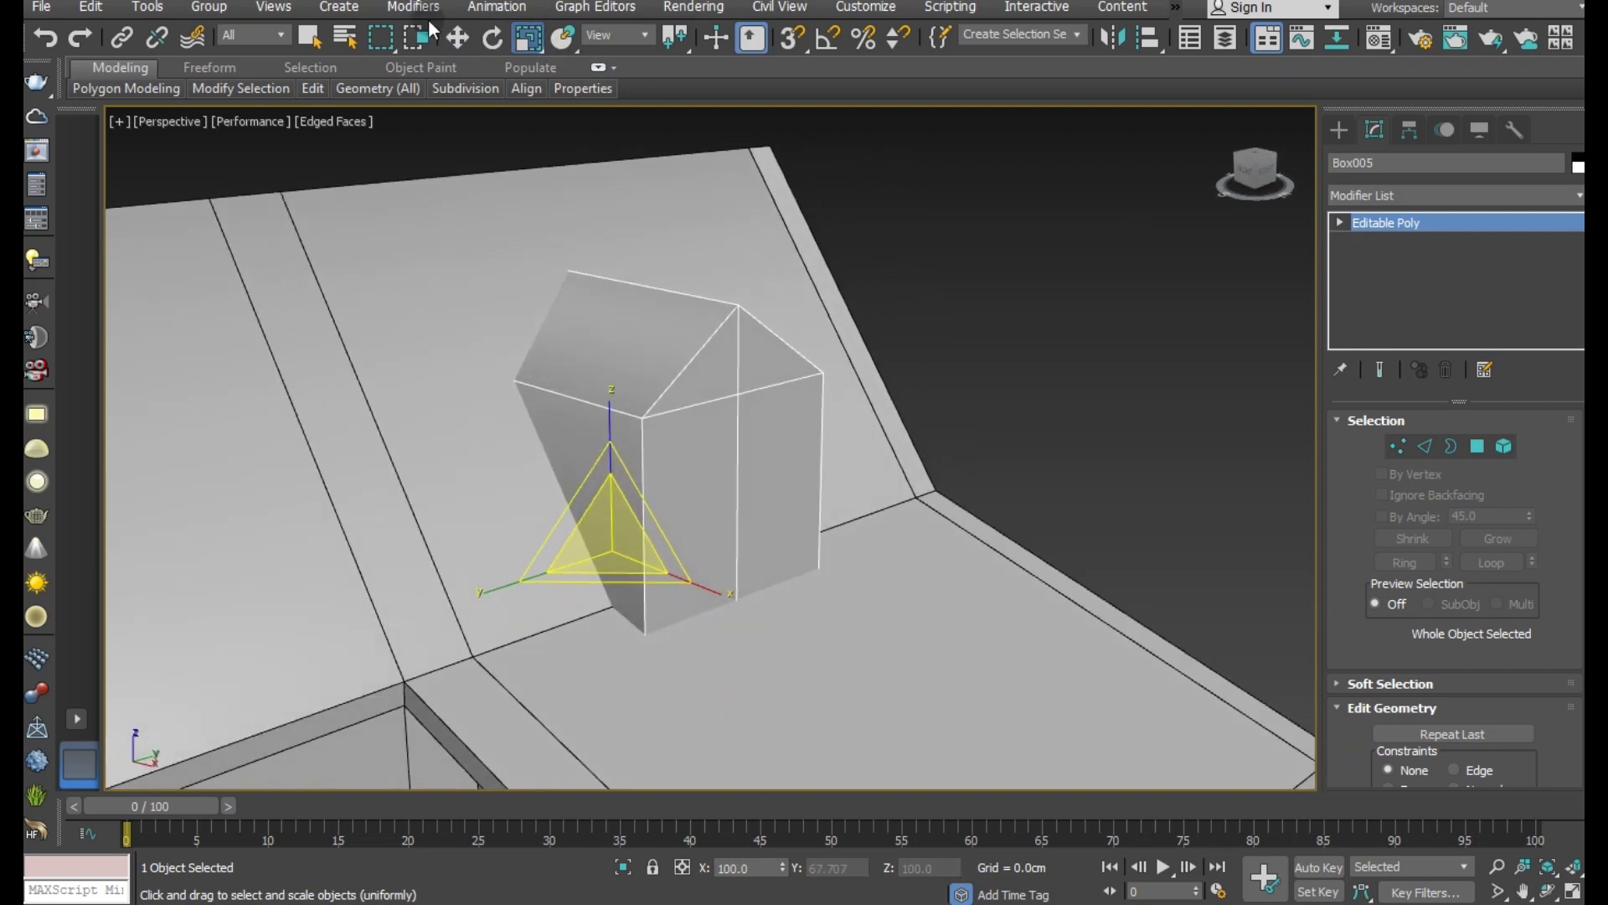
pyautogui.click(458, 40)
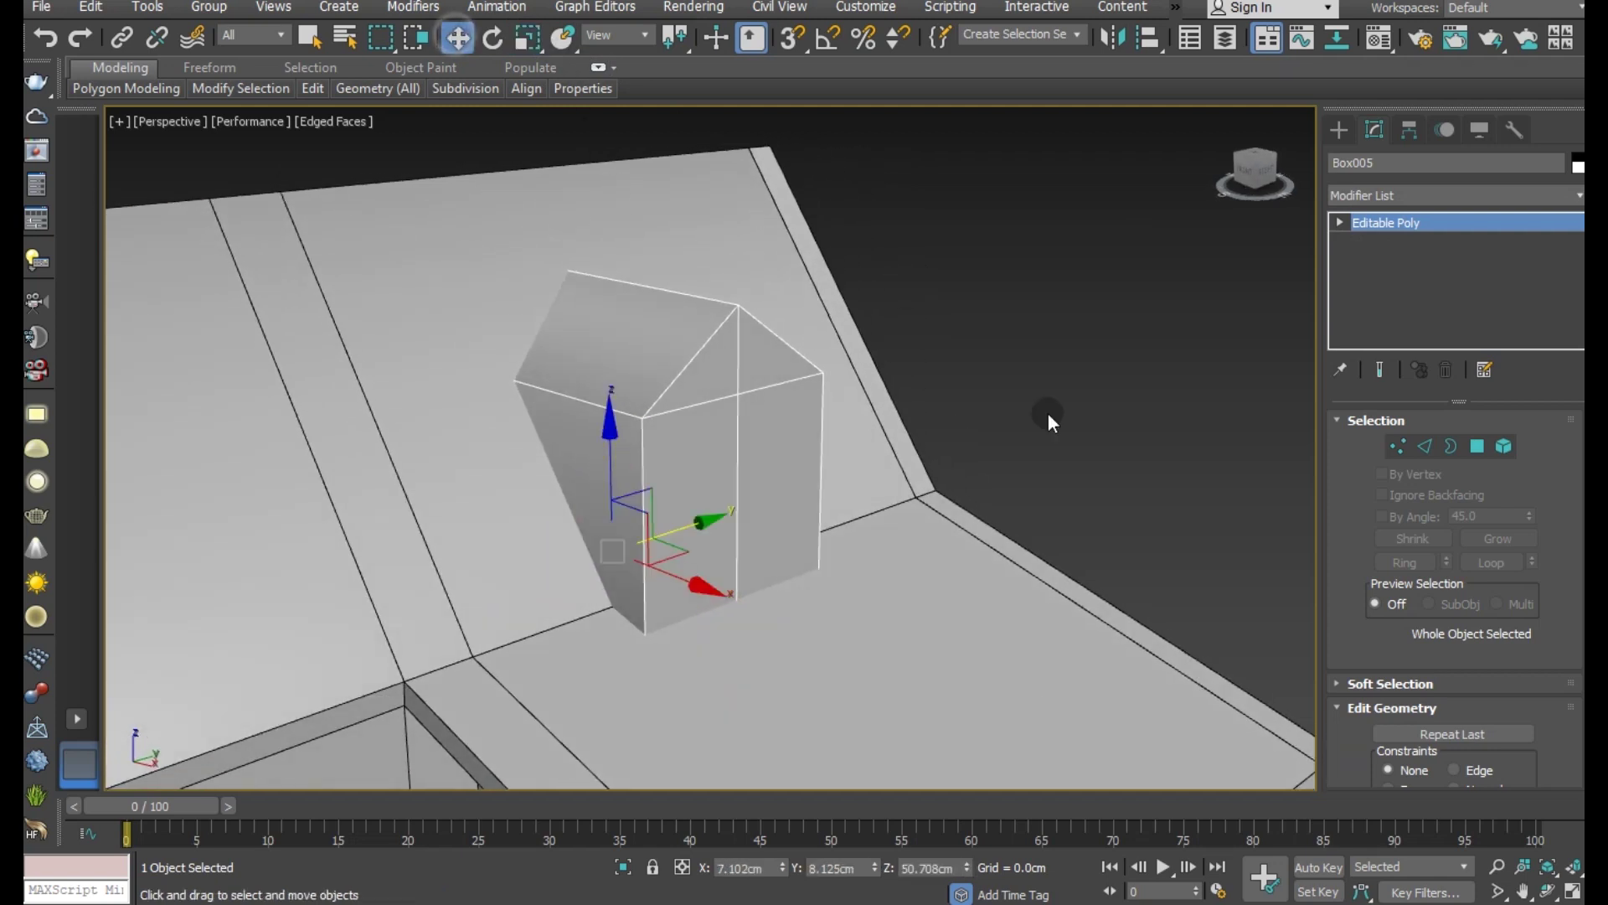
pyautogui.click(1478, 445)
pyautogui.click(646, 370)
# Step: Extrude both roof faces into a thin slab about 1.6cm thick
pyautogui.moveTo(726, 438)
pyautogui.keyDown('alt'); pyautogui.mouseDown(button='middle')
pyautogui.moveTo(645, 464)
pyautogui.moveTo(681, 380)
pyautogui.moveTo(867, 460)
pyautogui.mouseUp(button='middle'); pyautogui.keyUp('alt')
pyautogui.keyDown('ctrl'); pyautogui.click(687, 382); pyautogui.keyUp('ctrl')
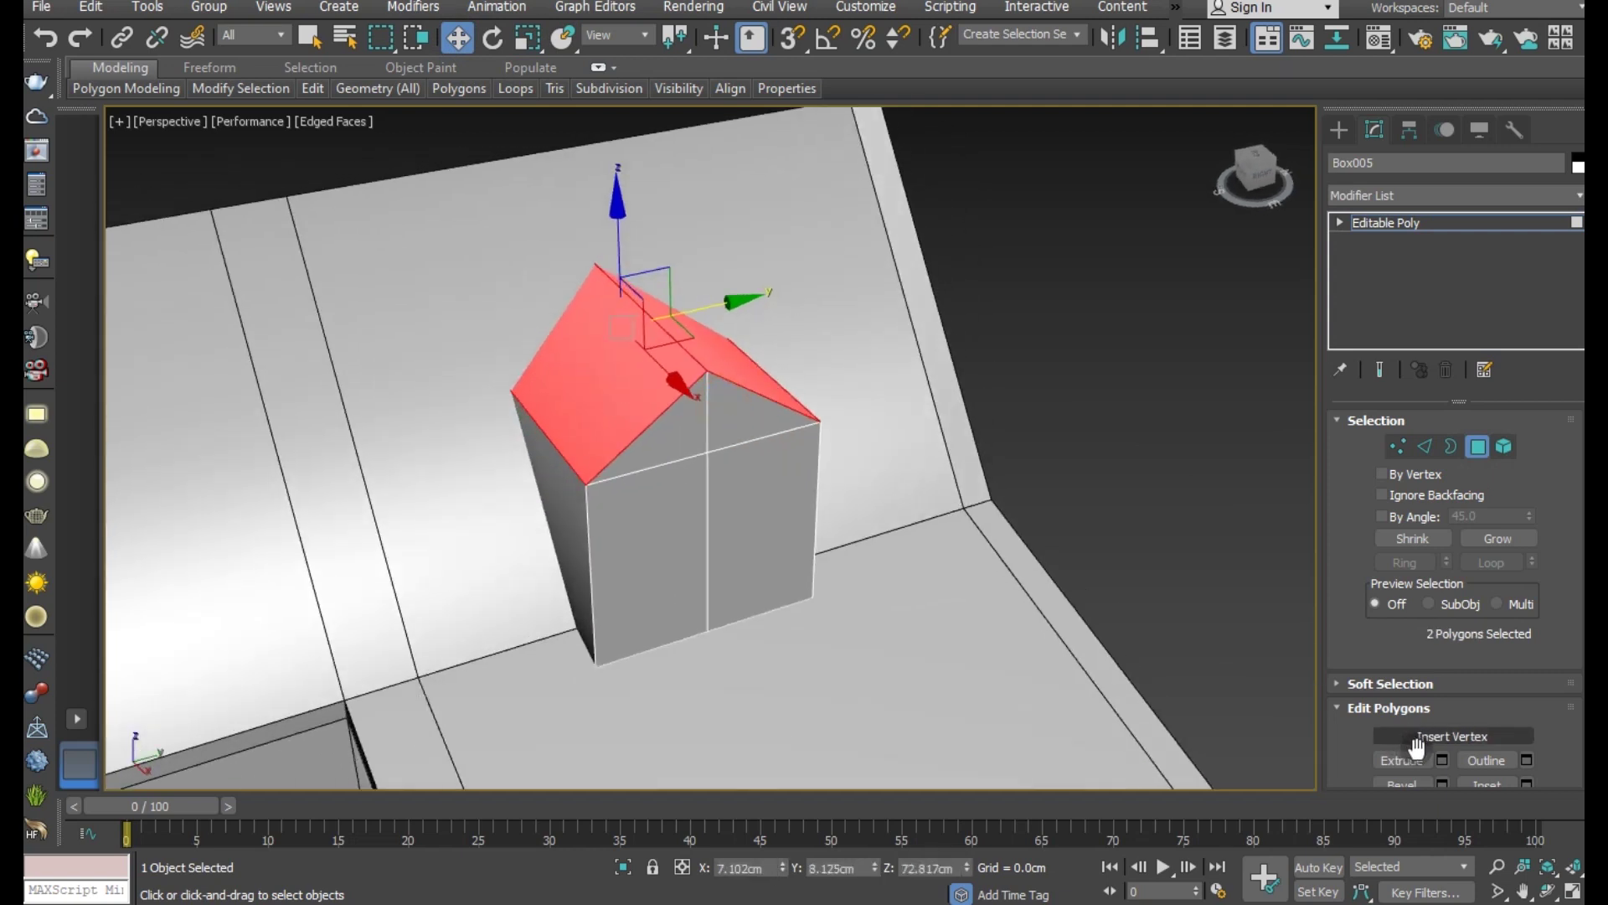
pyautogui.click(1441, 760)
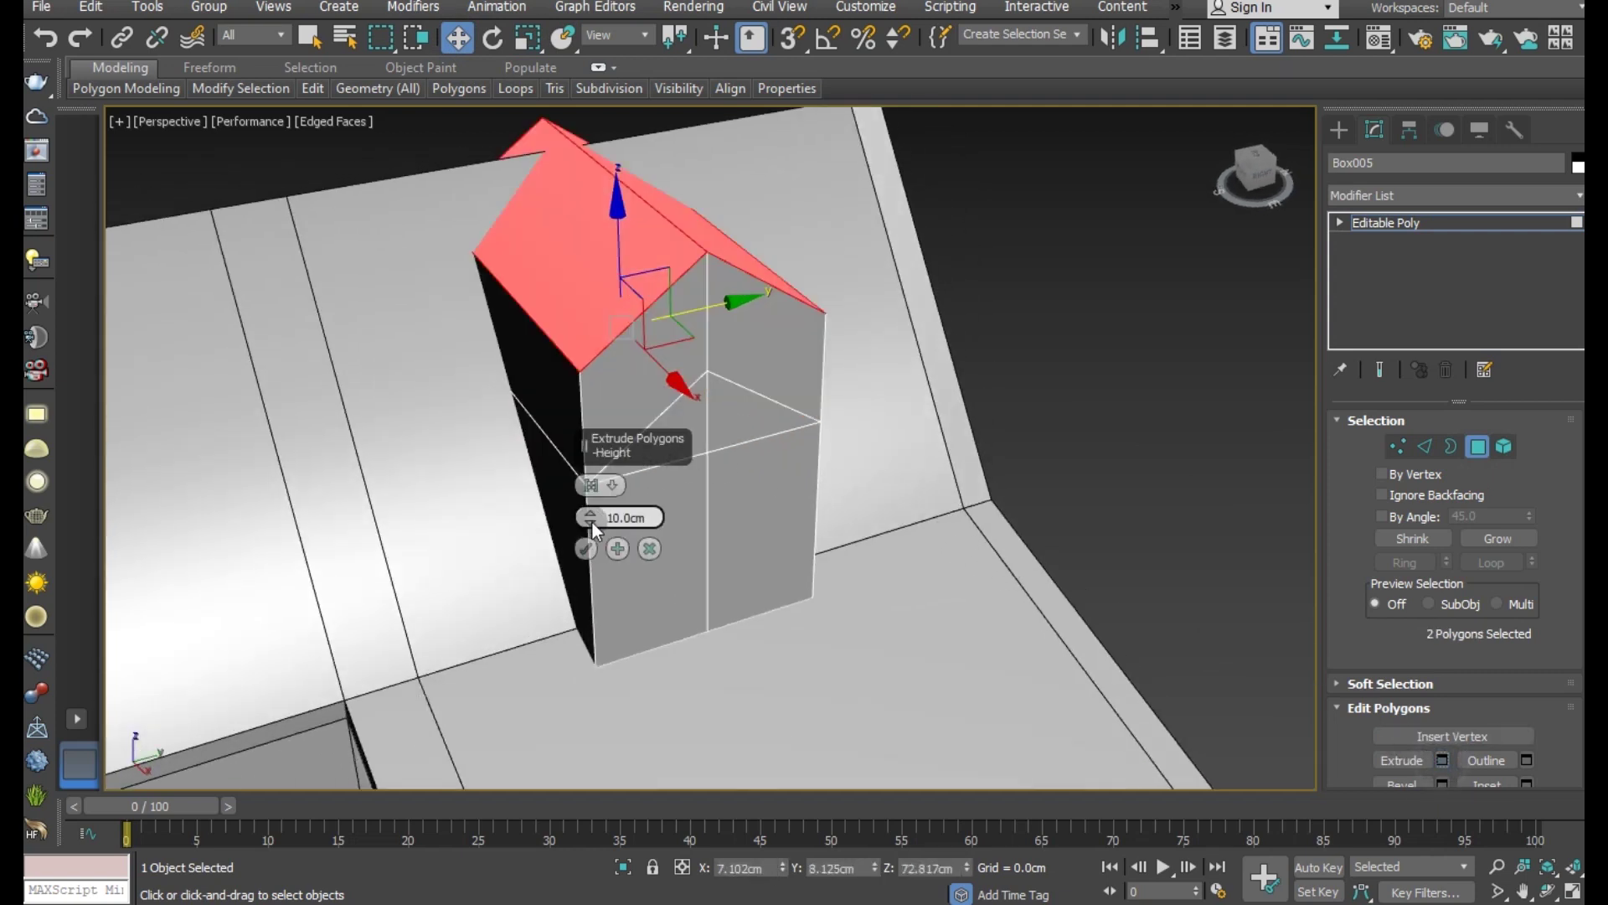
pyautogui.moveTo(591, 518); pyautogui.dragTo(604, 580)
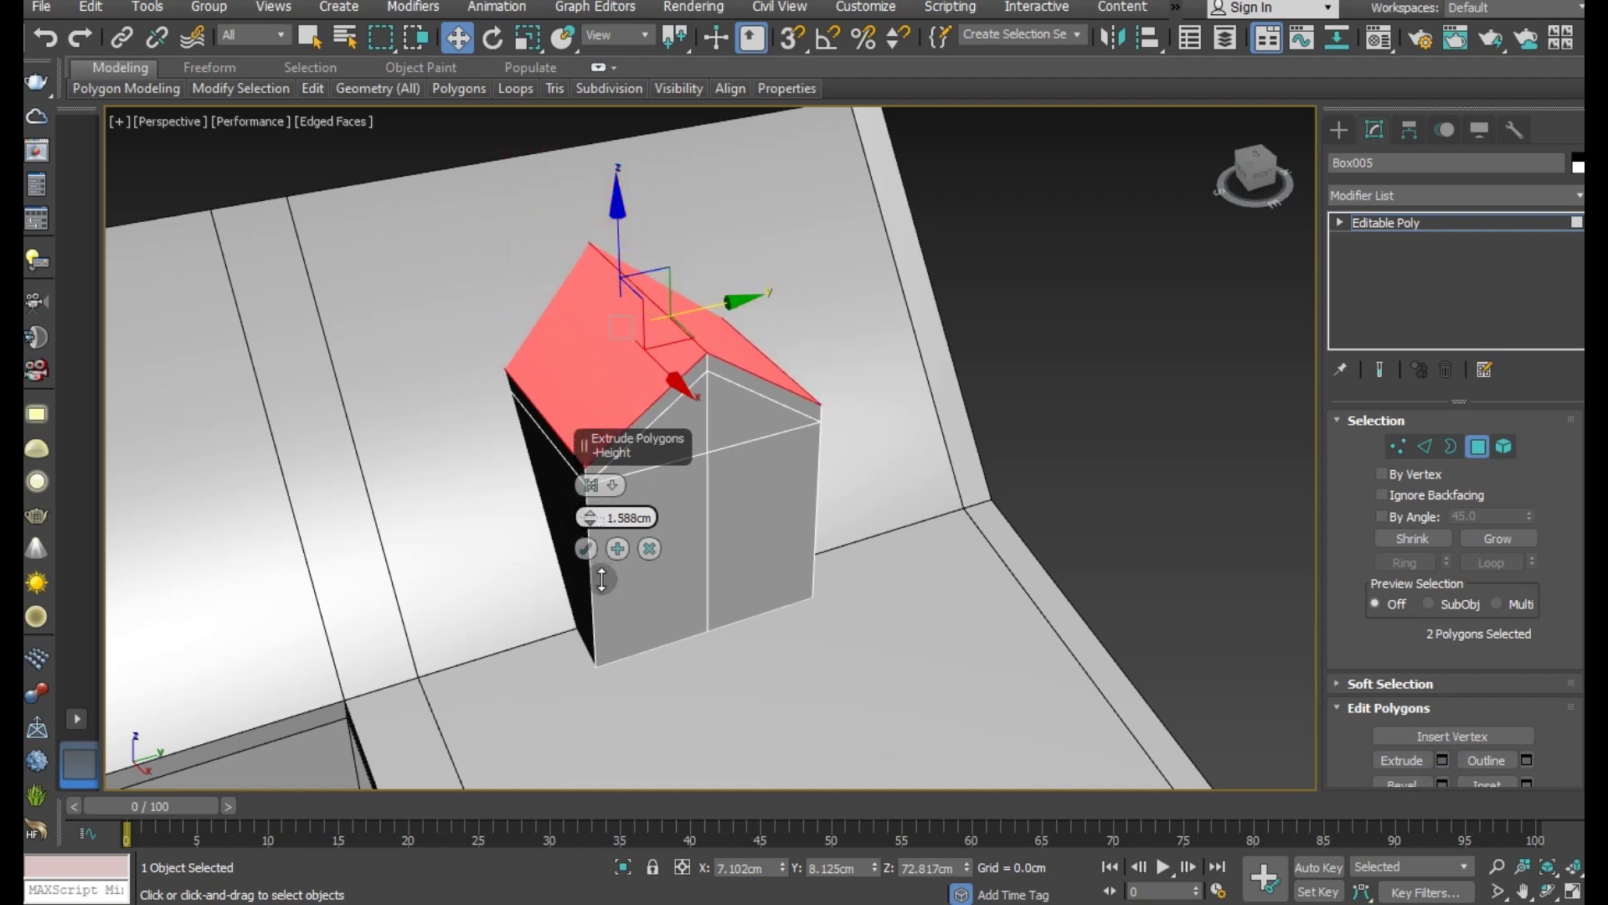
pyautogui.click(586, 549)
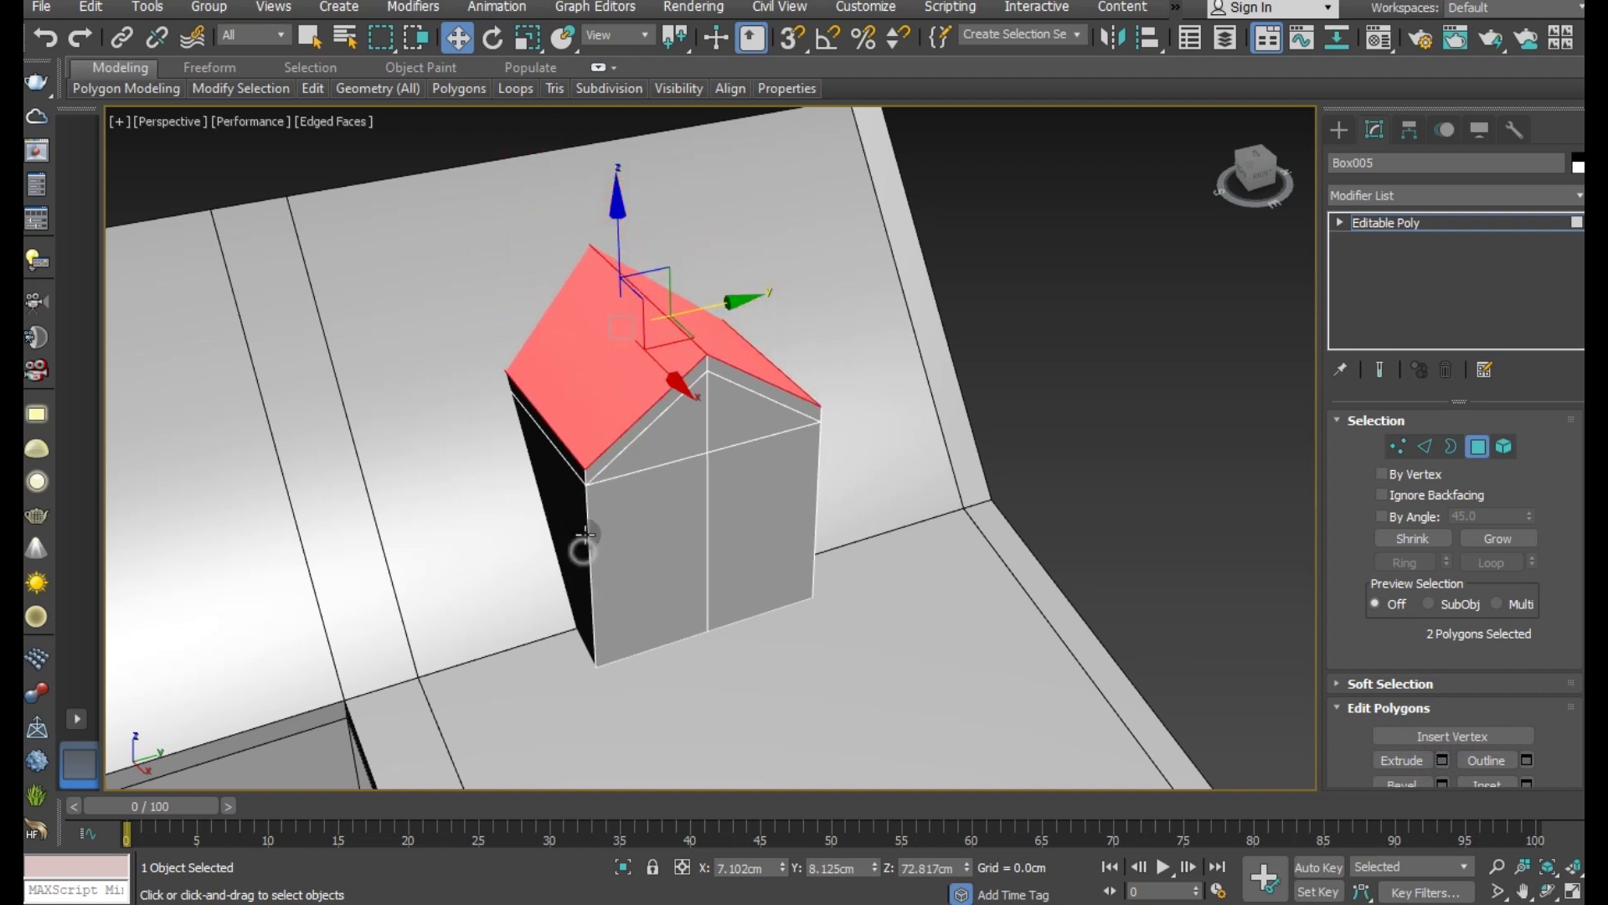
# Step: Loop-select the roof edge strips in isolation, then deselect the slanted end strips
pyautogui.click(611, 447)
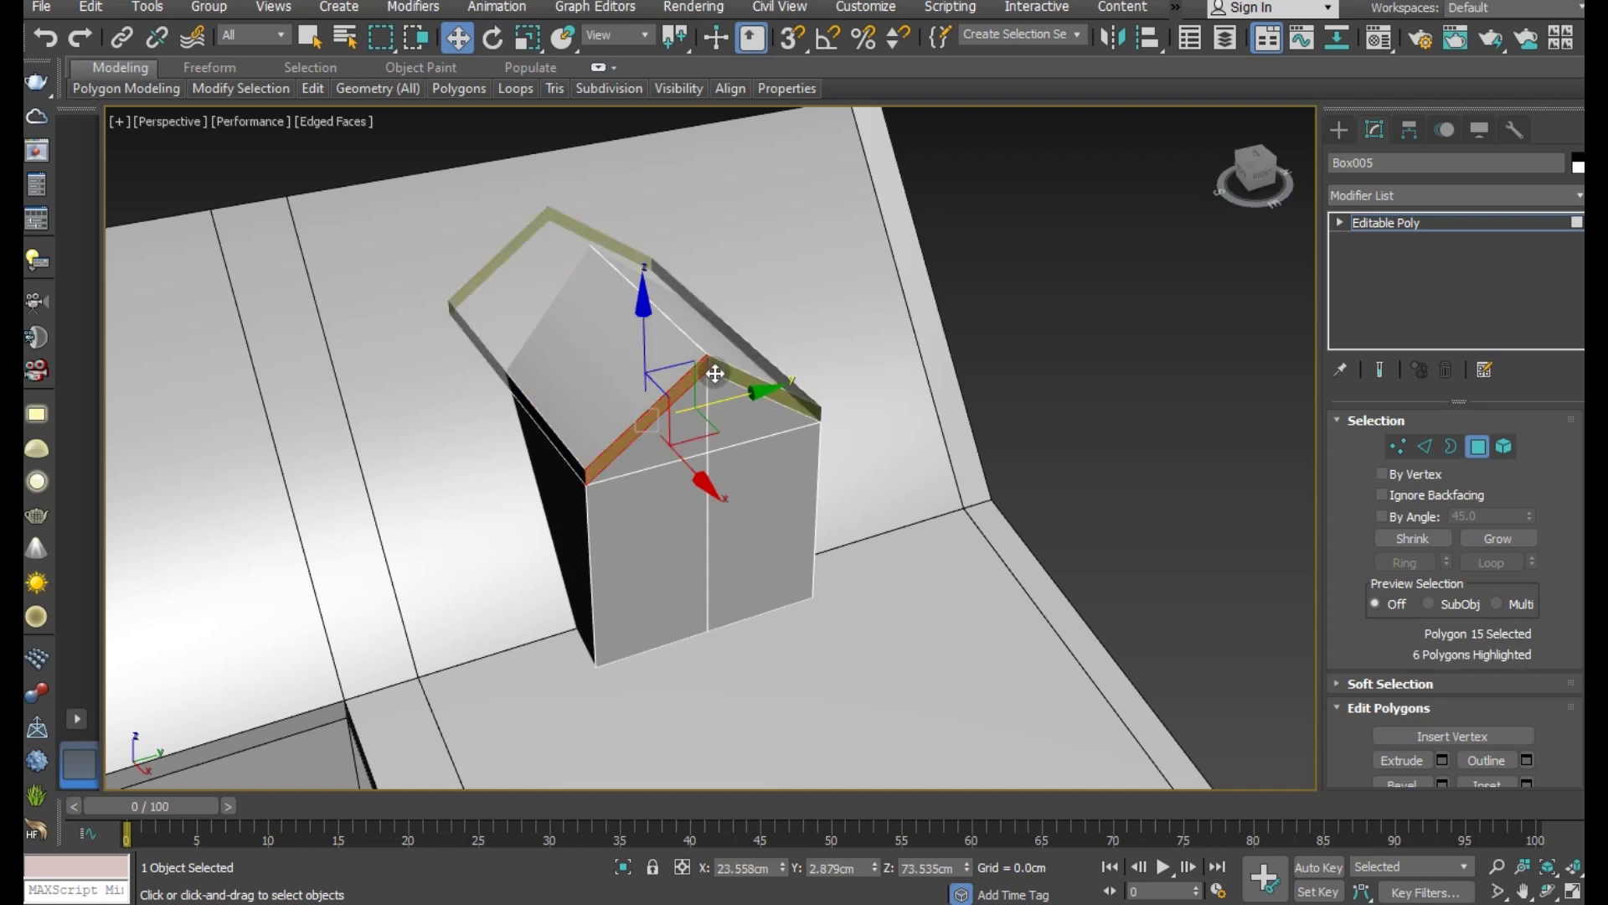
pyautogui.keyDown('shift'); pyautogui.click(715, 374); pyautogui.keyUp('shift')
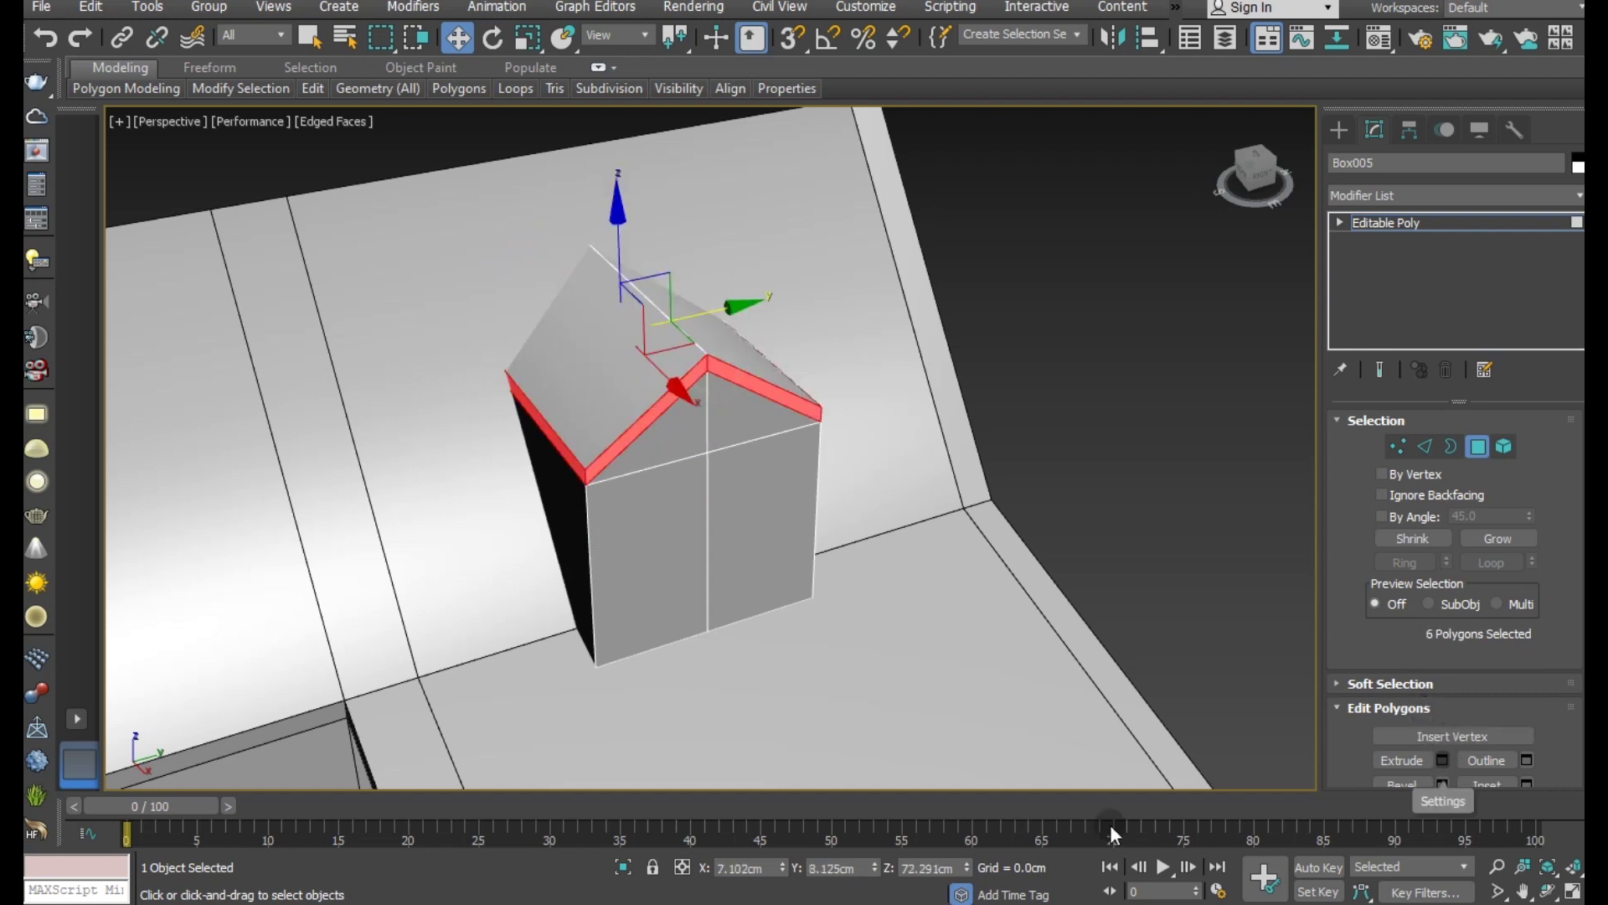
pyautogui.click(632, 867)
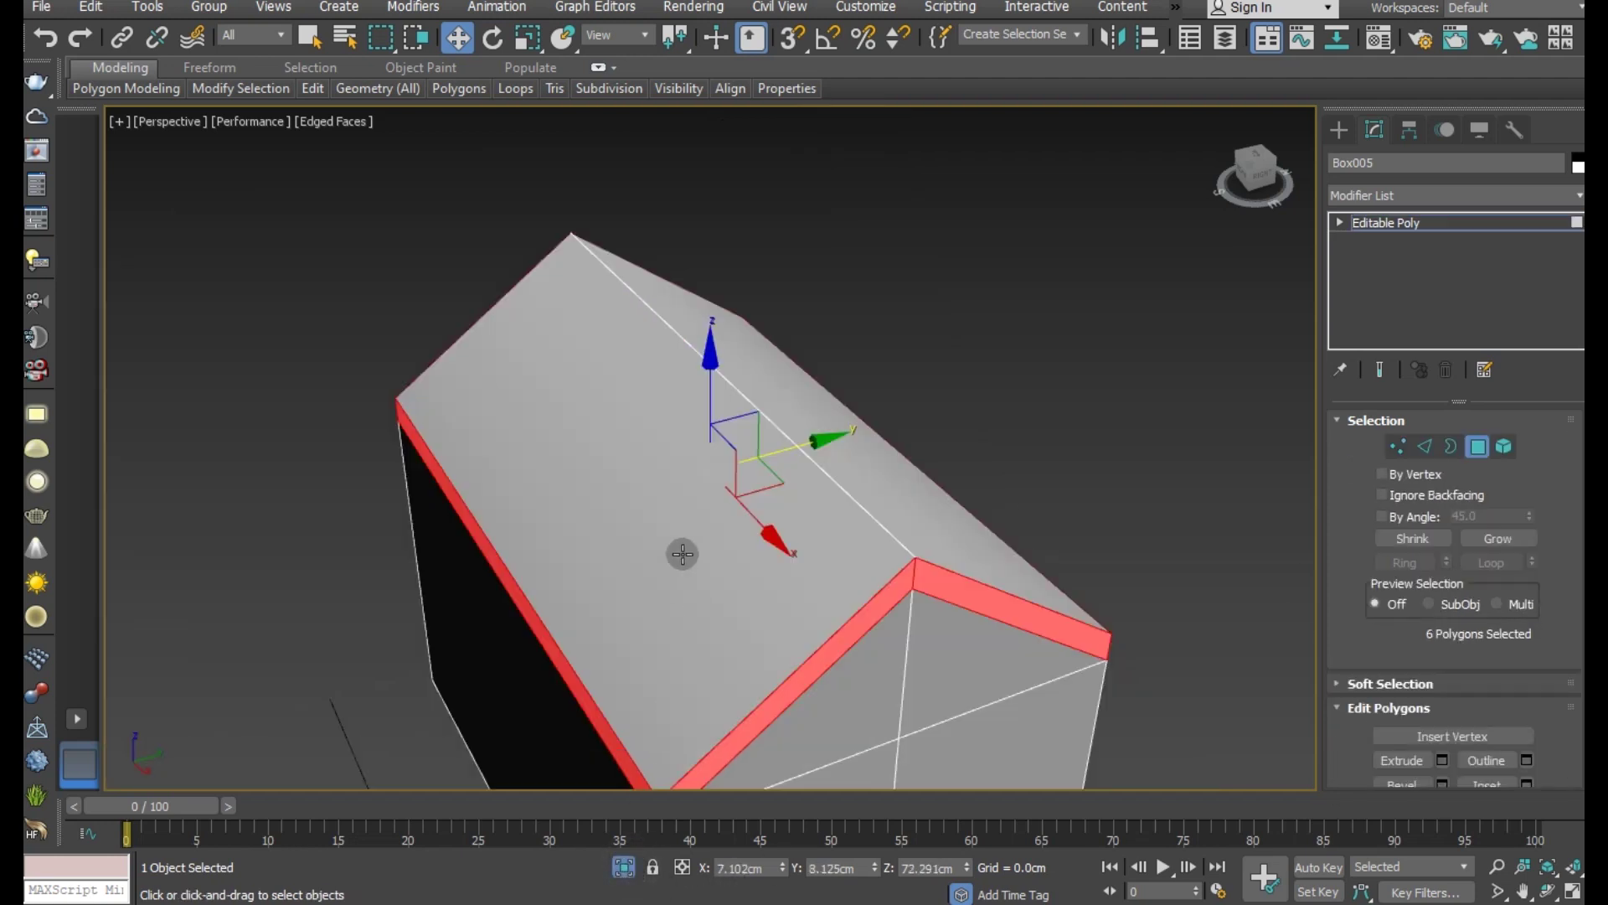
pyautogui.scroll(-3, 896, 439)
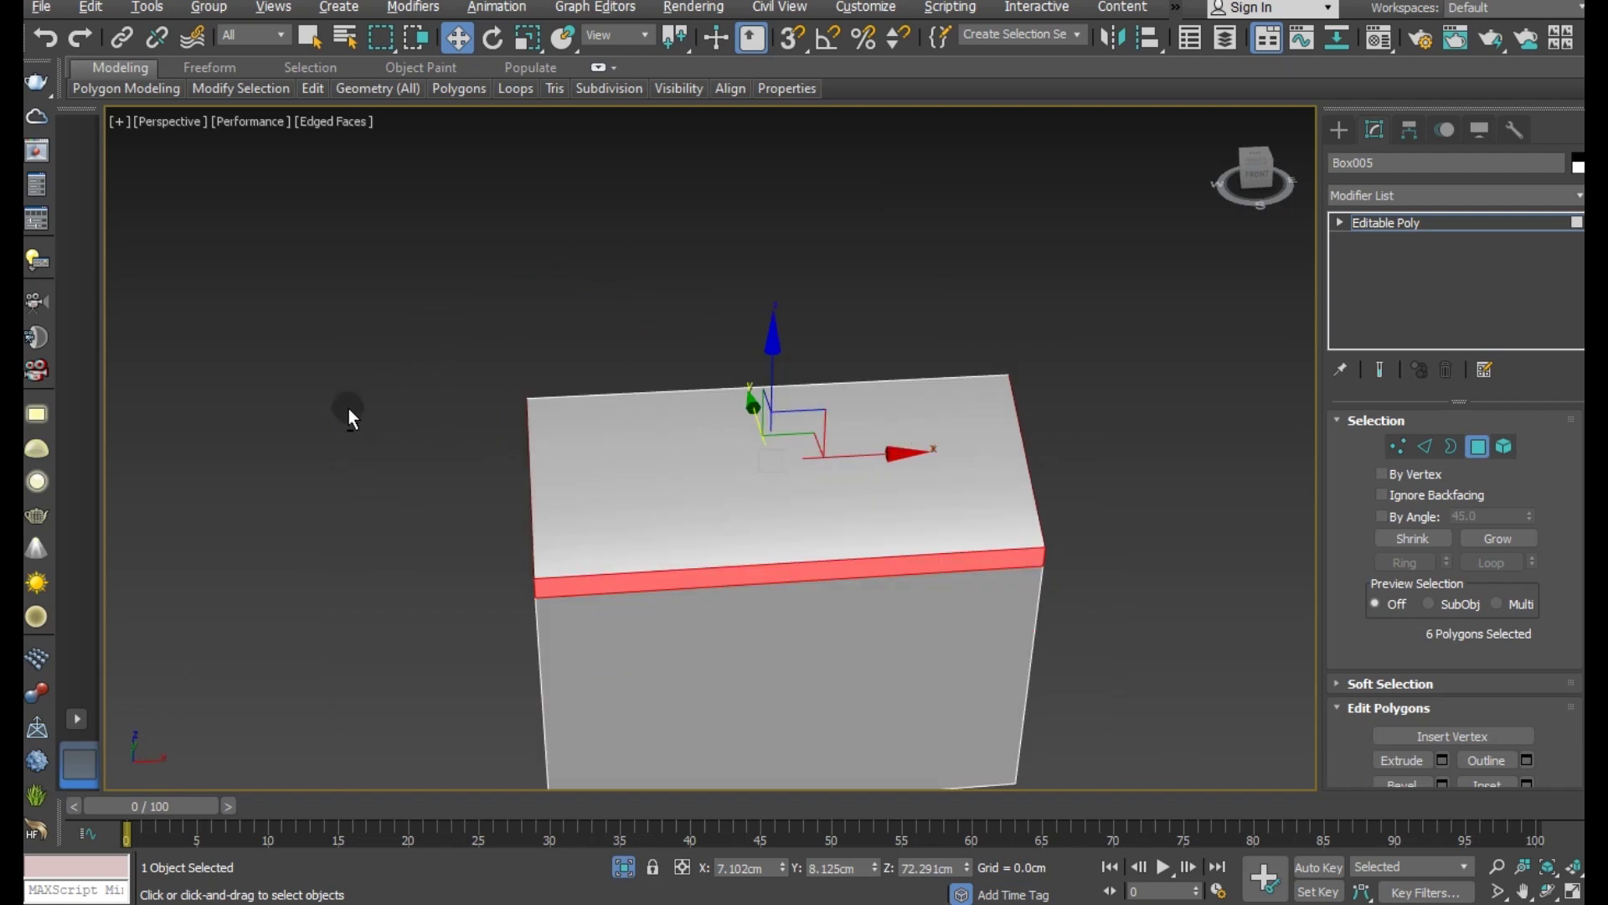
pyautogui.keyDown('alt'); pyautogui.moveTo(490, 500); pyautogui.dragTo(568, 543, button='middle'); pyautogui.keyUp('alt')
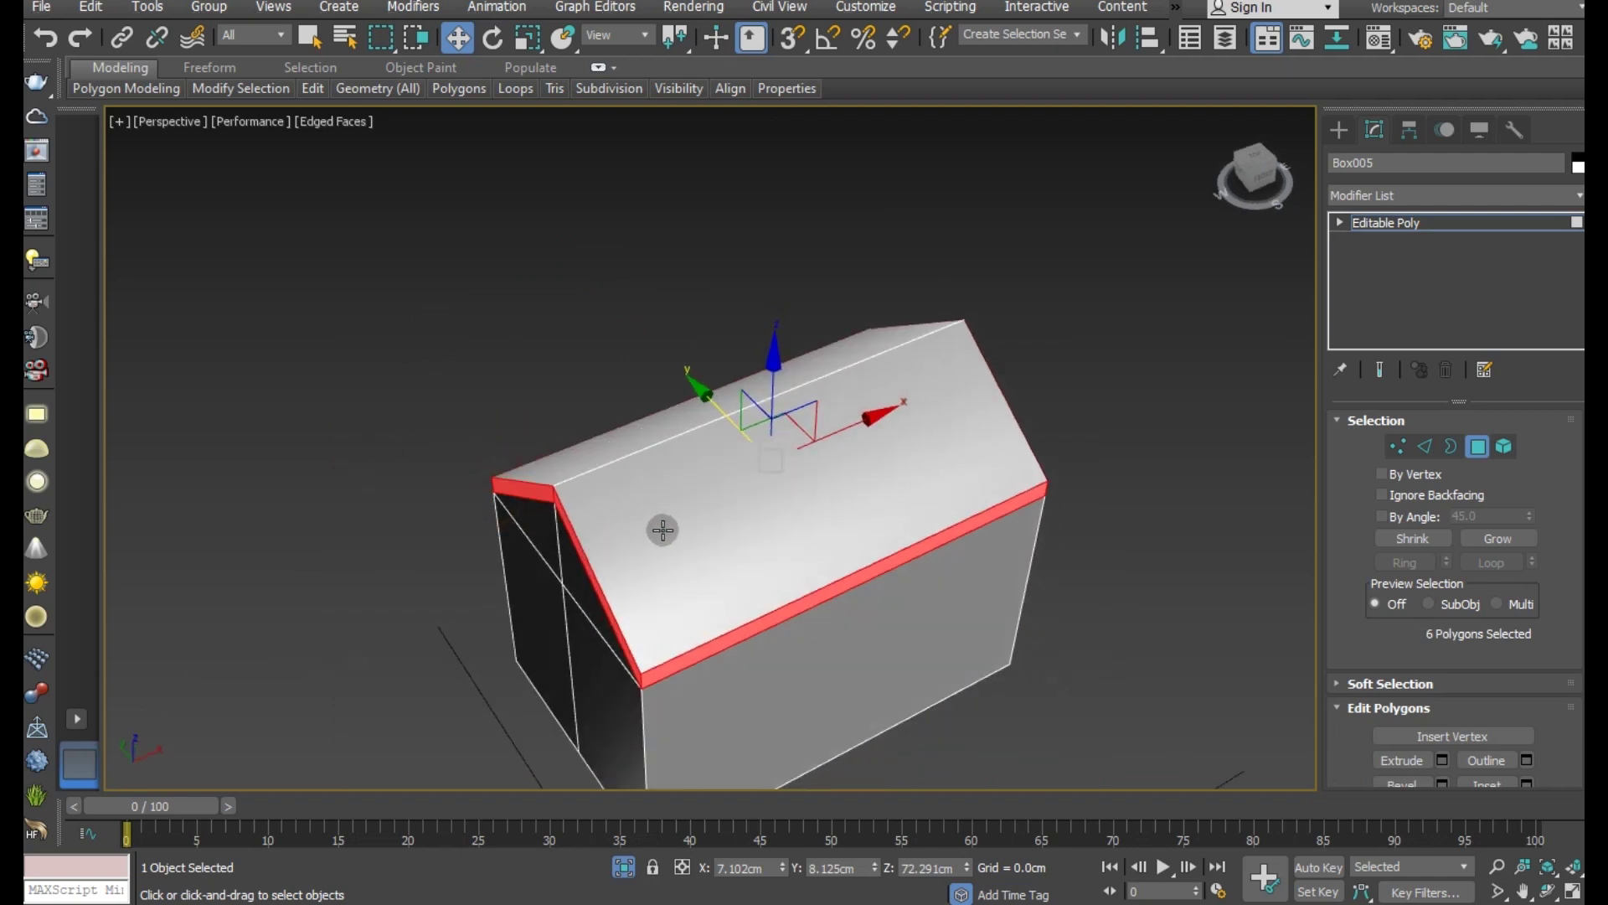
pyautogui.keyDown('alt'); pyautogui.click(587, 560); pyautogui.keyUp('alt')
pyautogui.keyDown('alt'); pyautogui.click(552, 497); pyautogui.keyUp('alt')
pyautogui.moveTo(575, 503)
pyautogui.keyDown('alt'); pyautogui.mouseDown(button='middle')
pyautogui.moveTo(897, 557)
pyautogui.moveTo(729, 514)
pyautogui.moveTo(692, 848)
pyautogui.mouseUp(button='middle'); pyautogui.keyUp('alt')
# Step: Insert a new edge loop across the roof and slide its ridge vertex toward the gable end
pyautogui.click(622, 867)
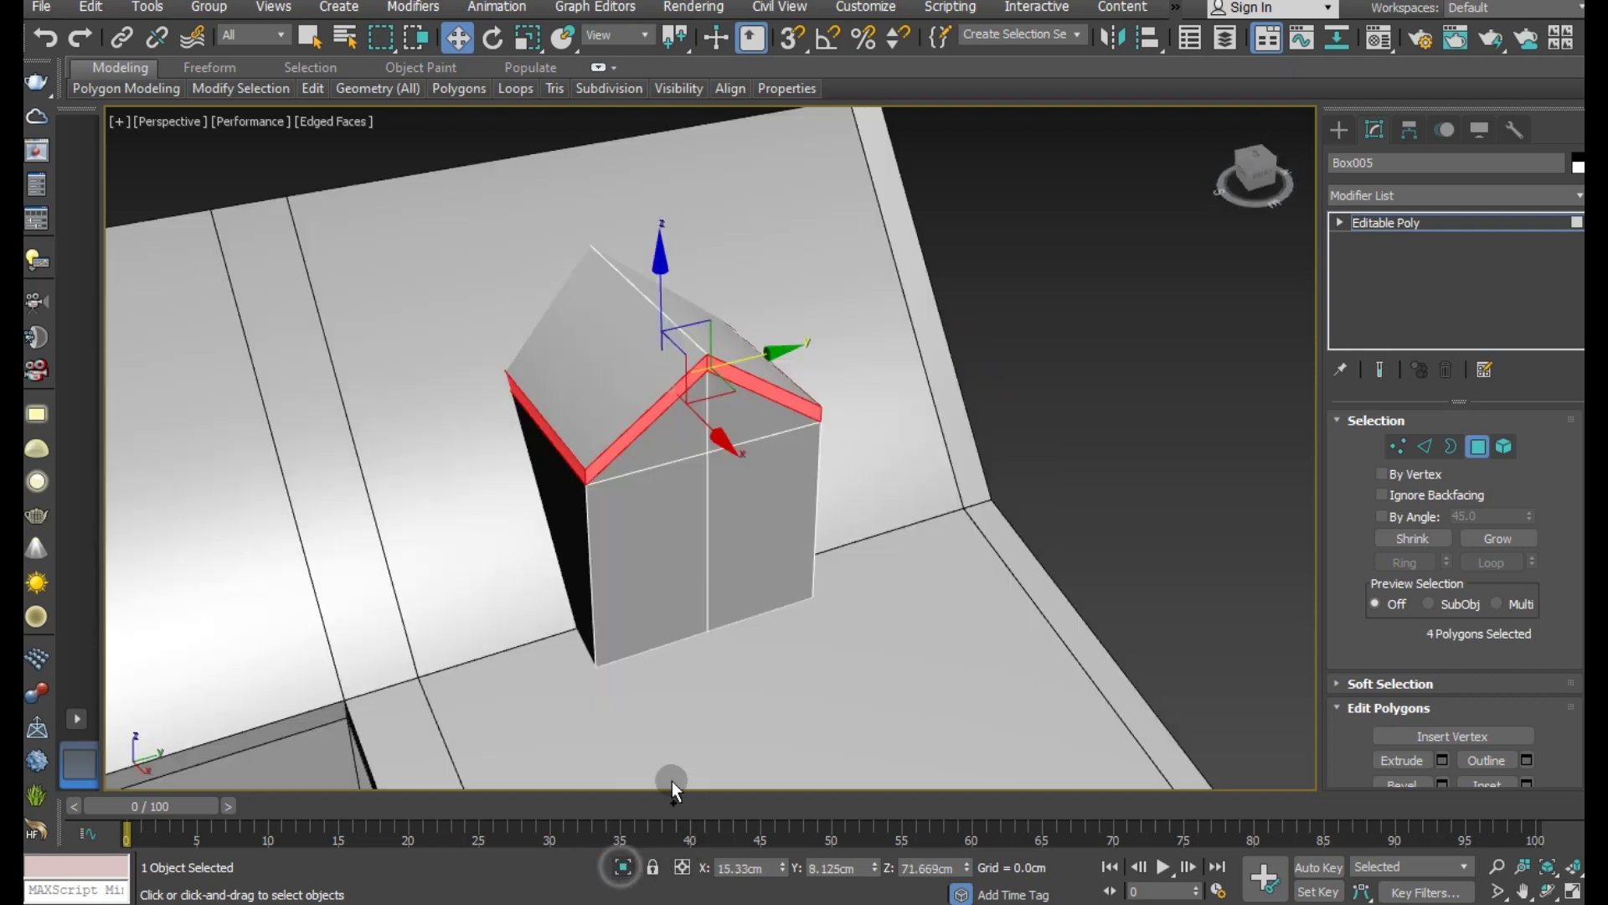
pyautogui.scroll(5, 754, 666)
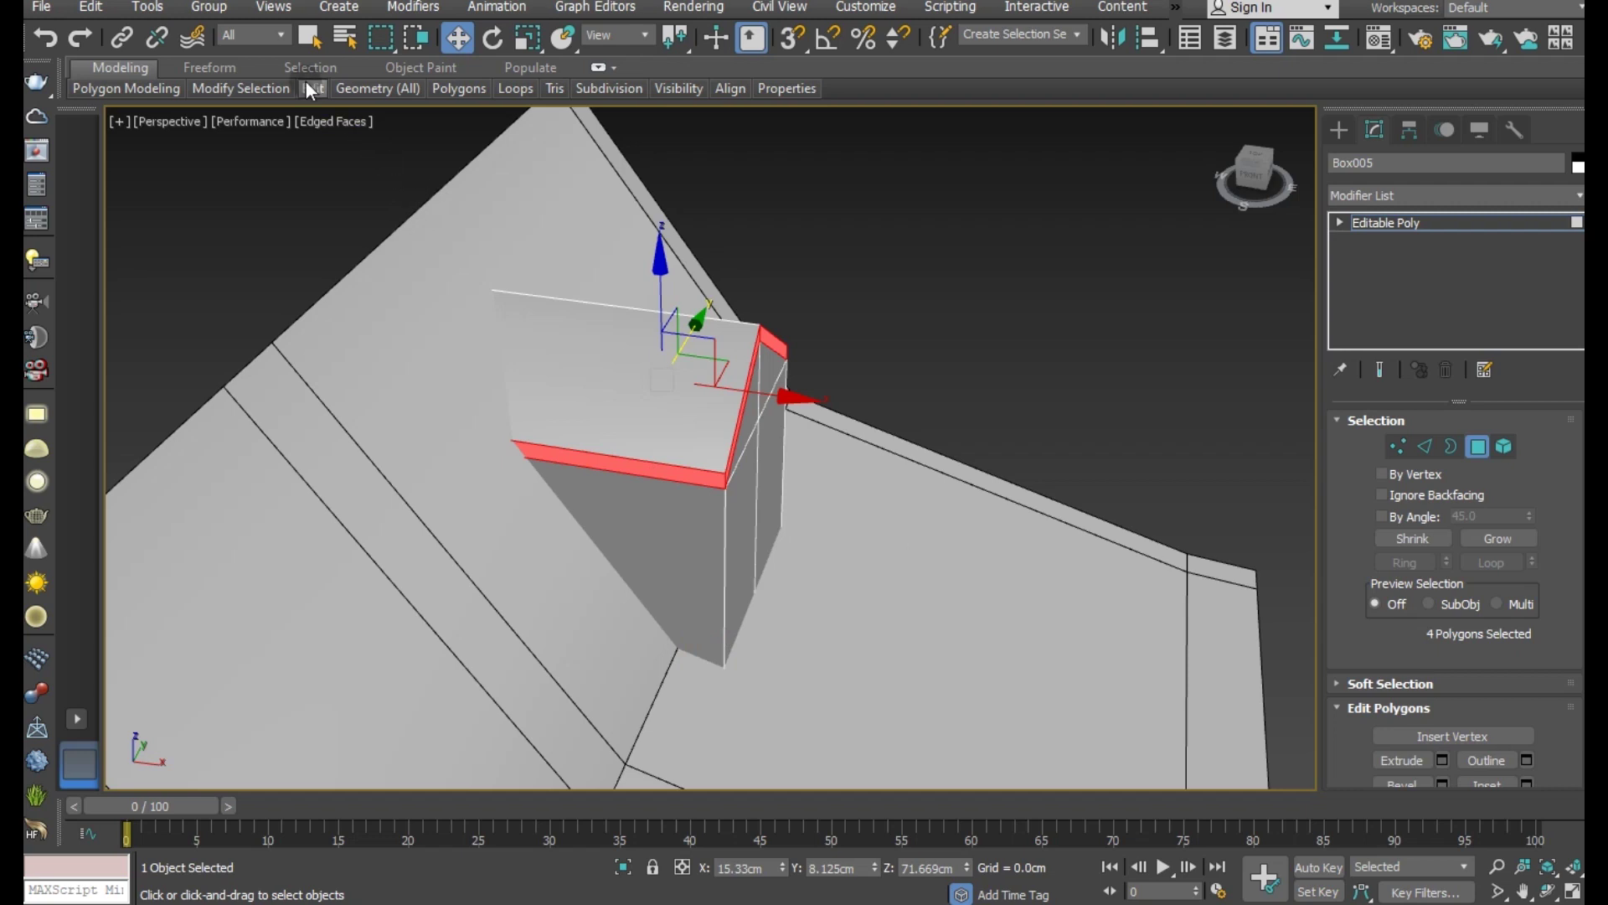
pyautogui.click(486, 142)
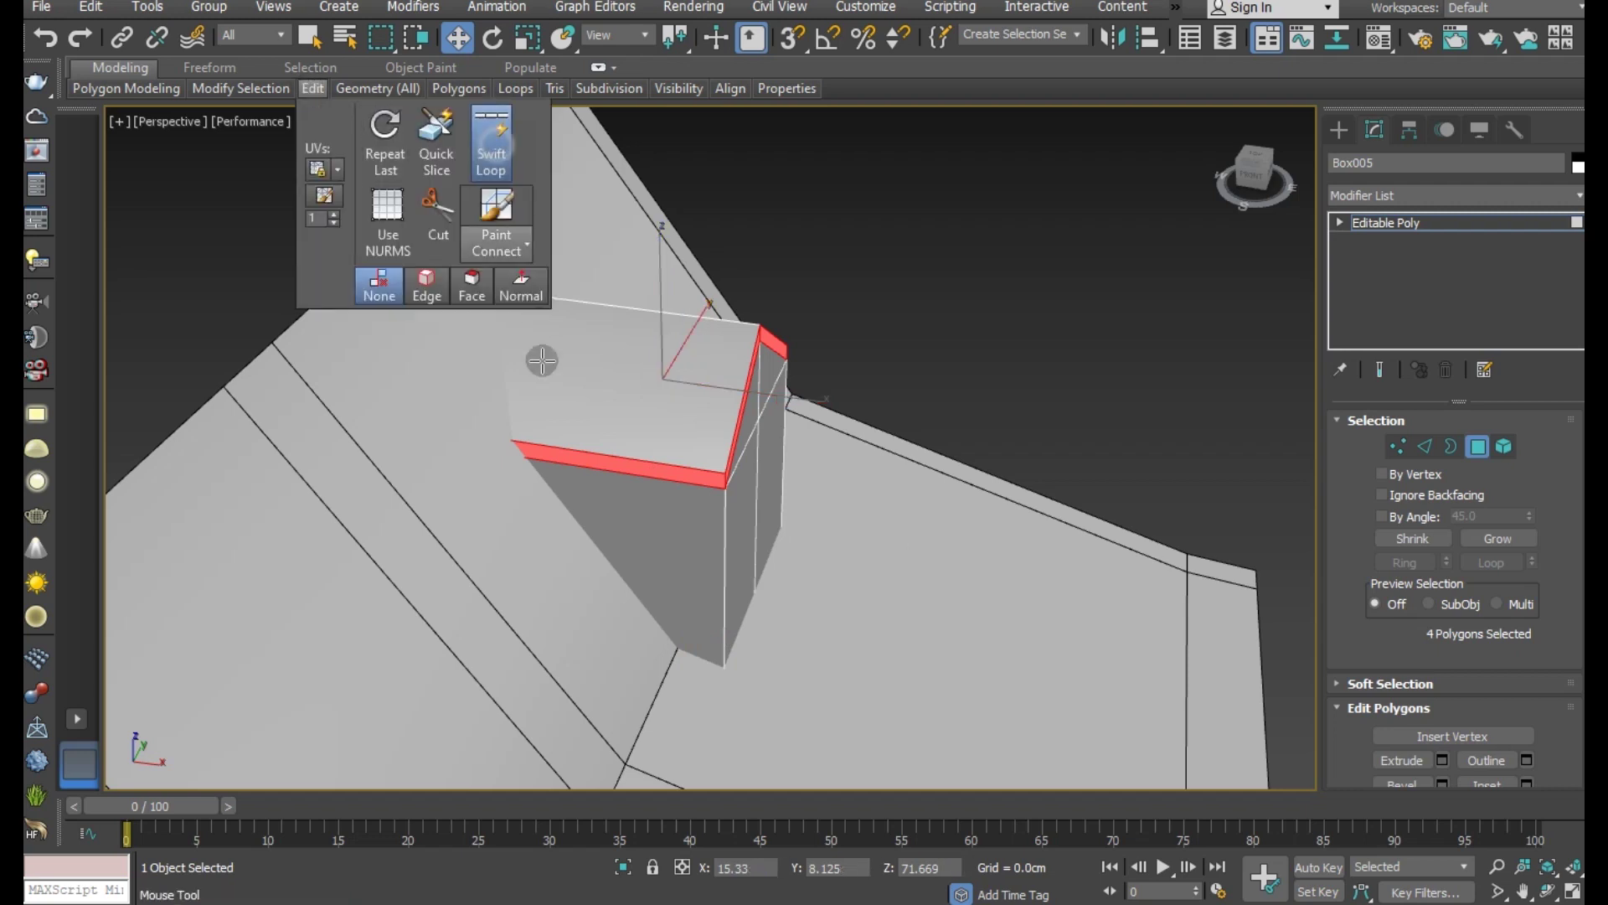
pyautogui.click(511, 426)
pyautogui.rightClick(511, 427)
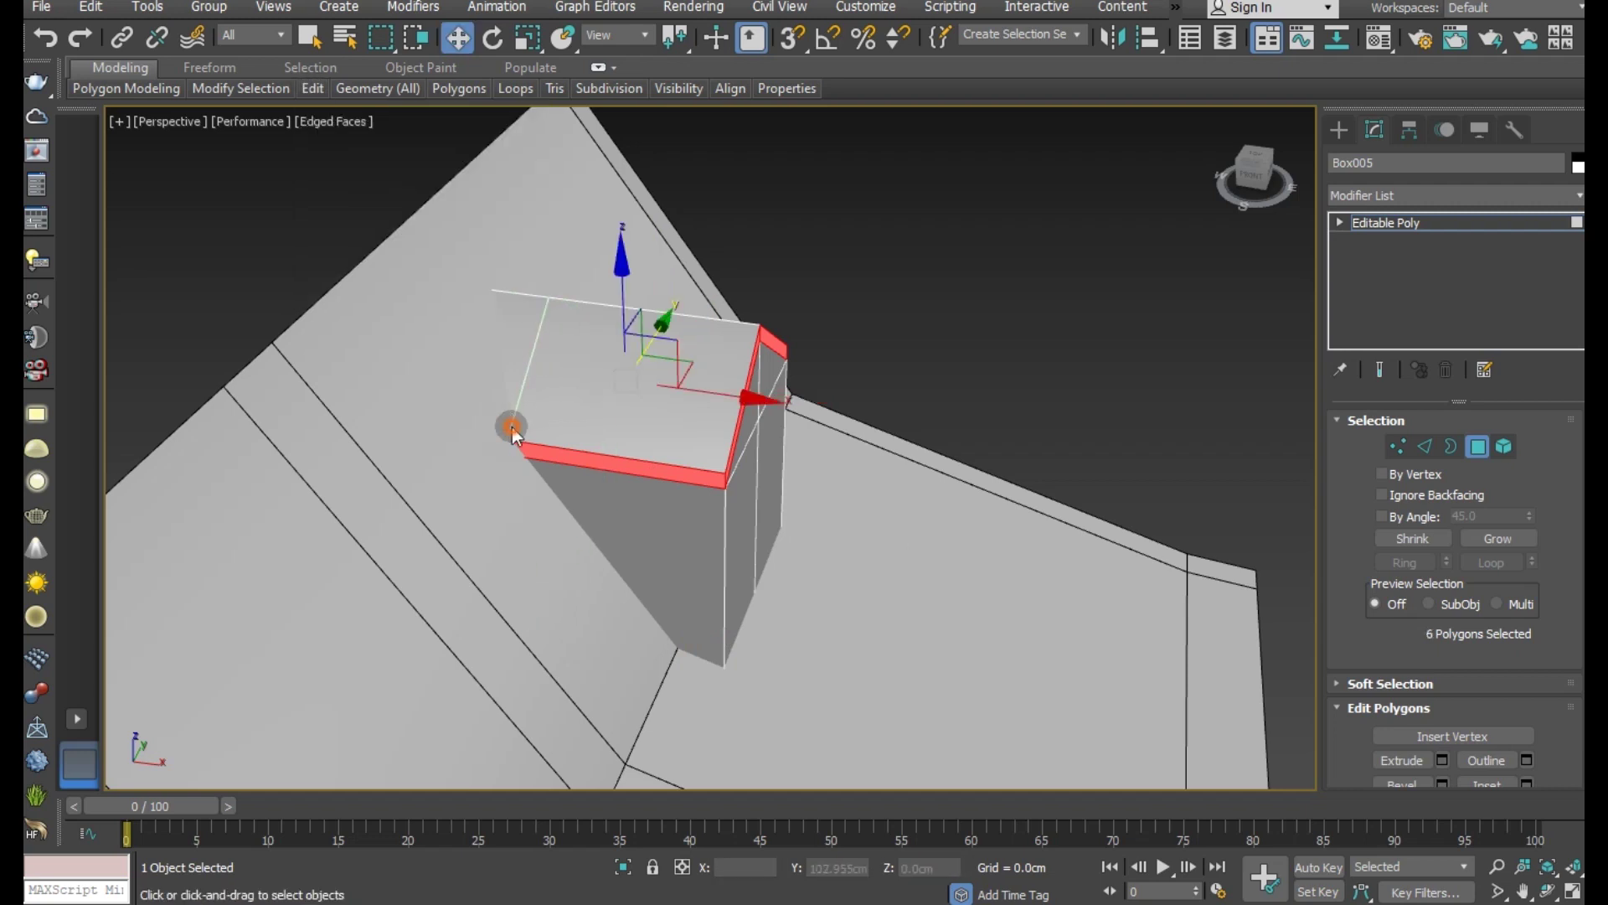
pyautogui.click(1405, 444)
pyautogui.click(586, 300)
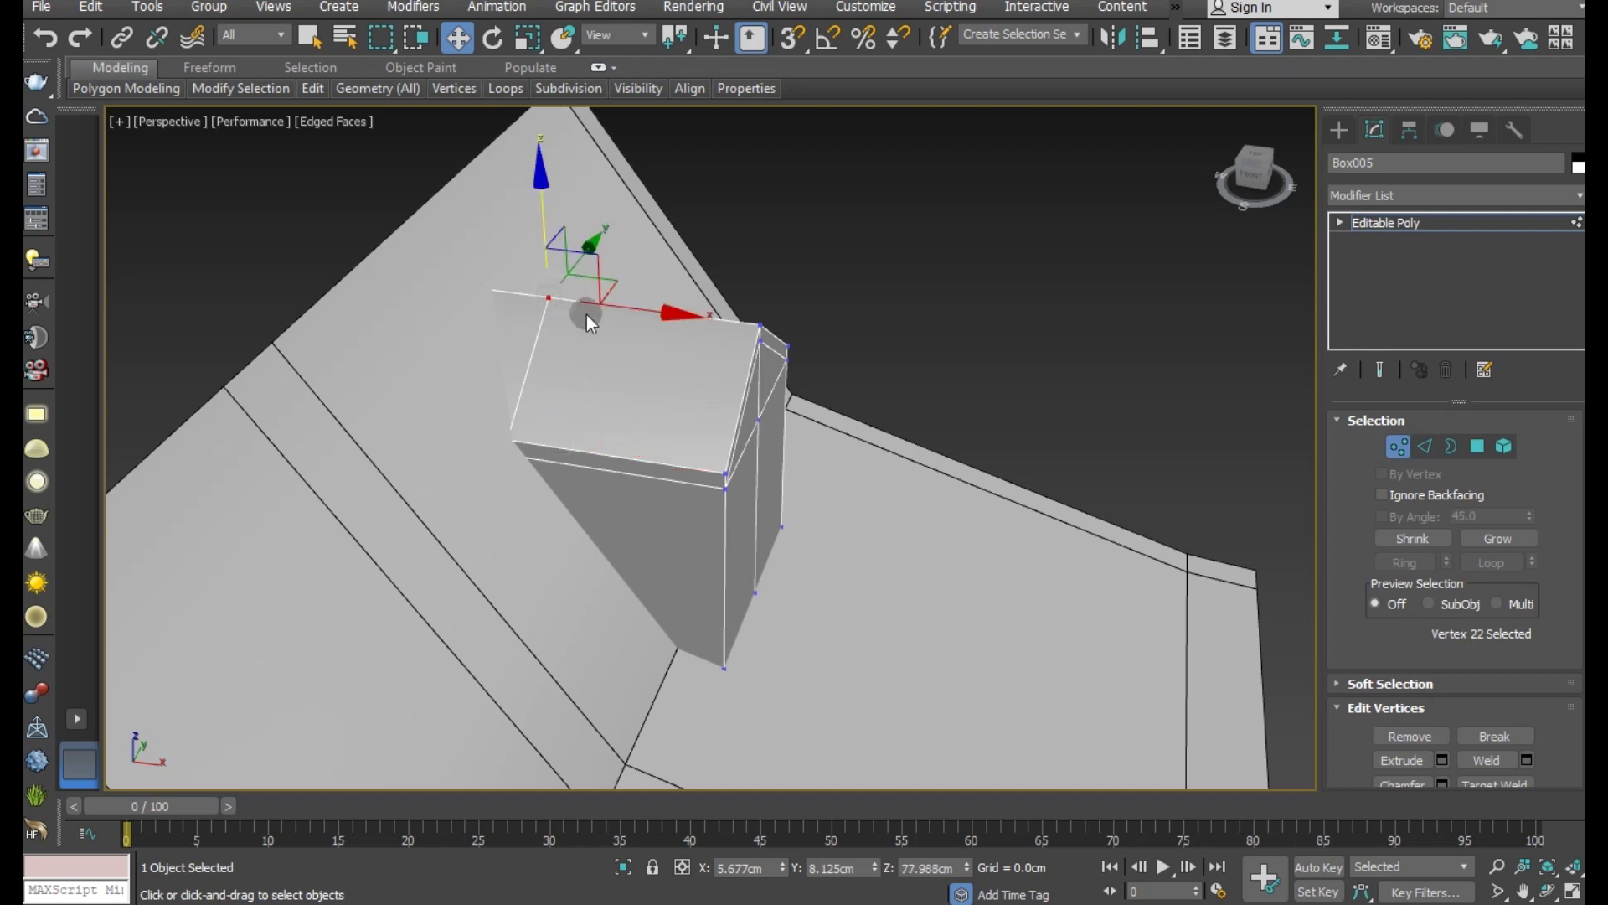
pyautogui.moveTo(591, 295); pyautogui.dragTo(622, 325)
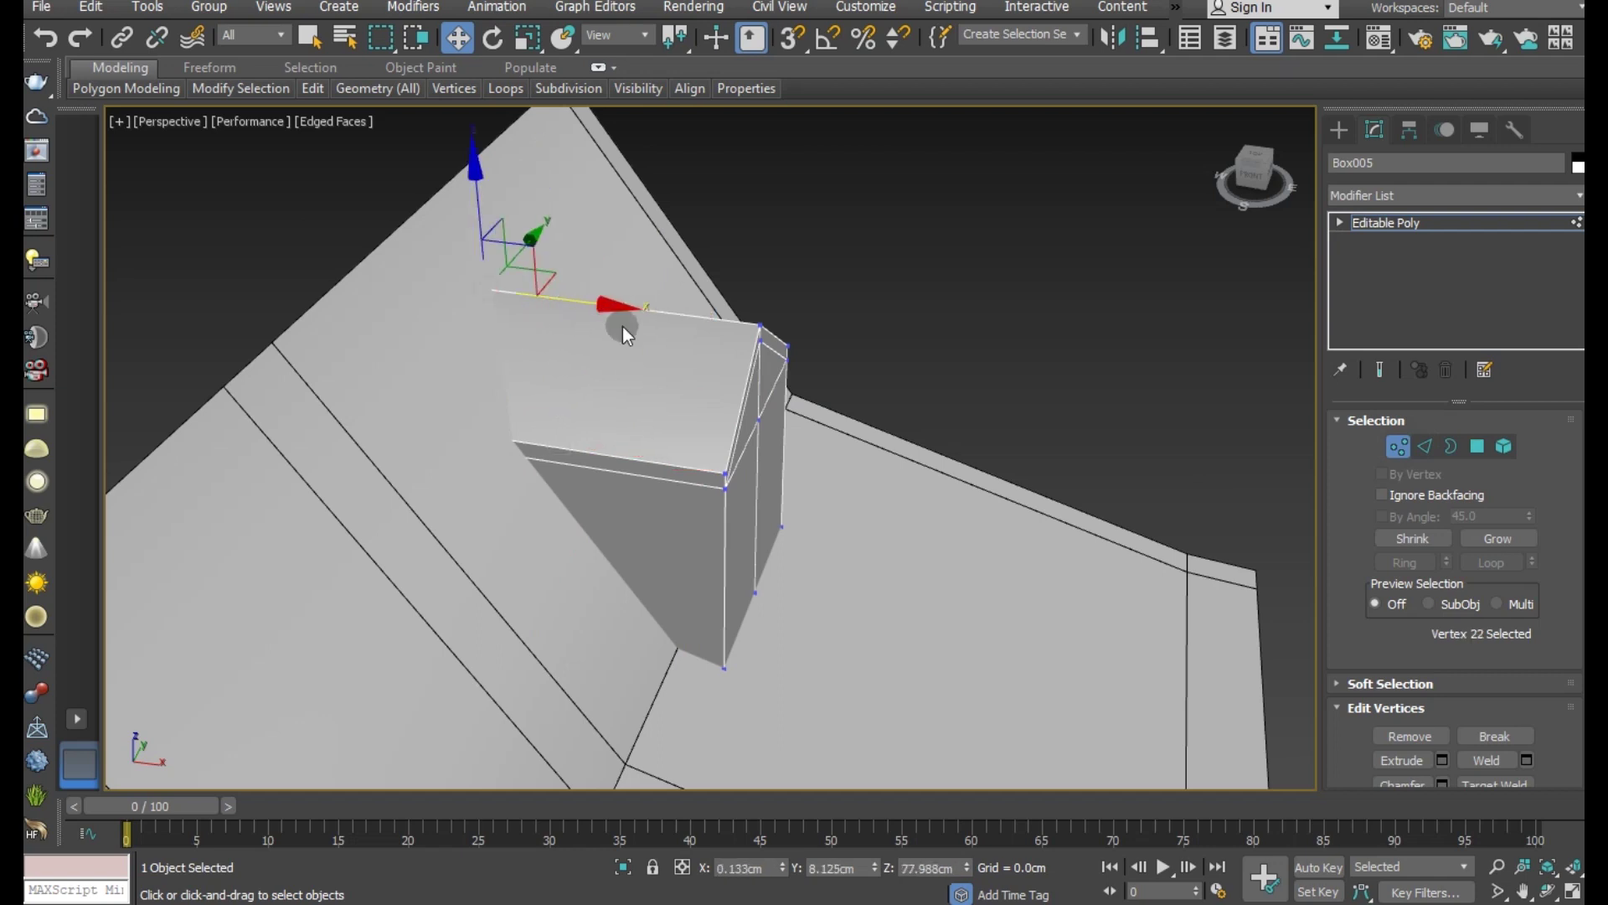
# Step: Reselect only the four roof rim polygons in isolation, then restore the full scene
pyautogui.click(623, 866)
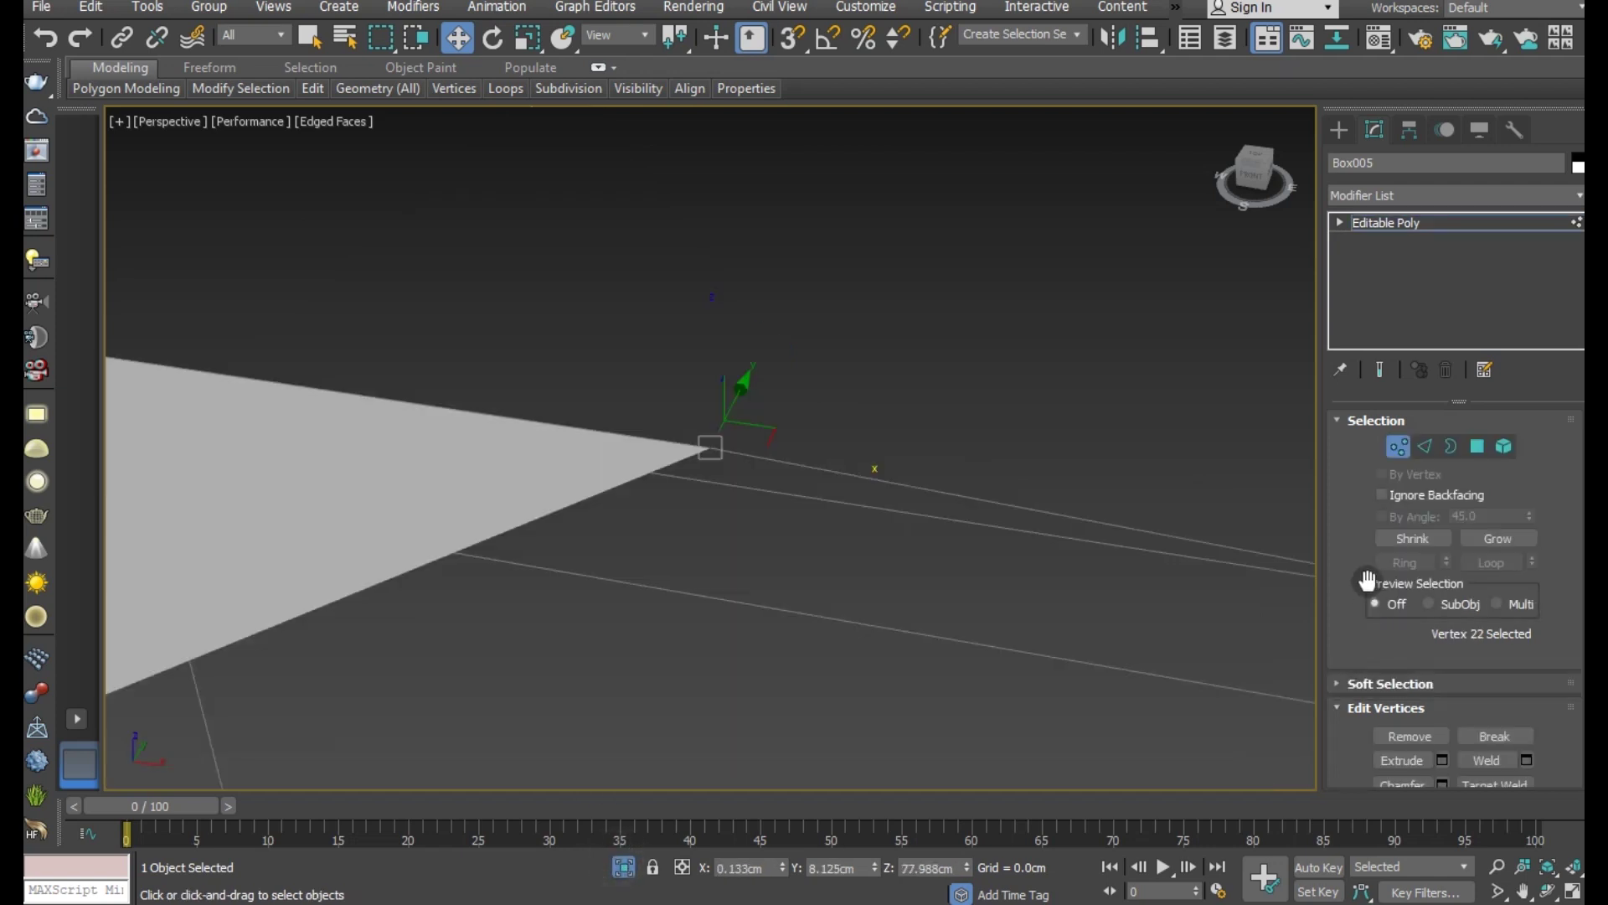
pyautogui.click(1477, 447)
pyautogui.scroll(-3, 913, 538)
pyautogui.scroll(-3, 808, 449)
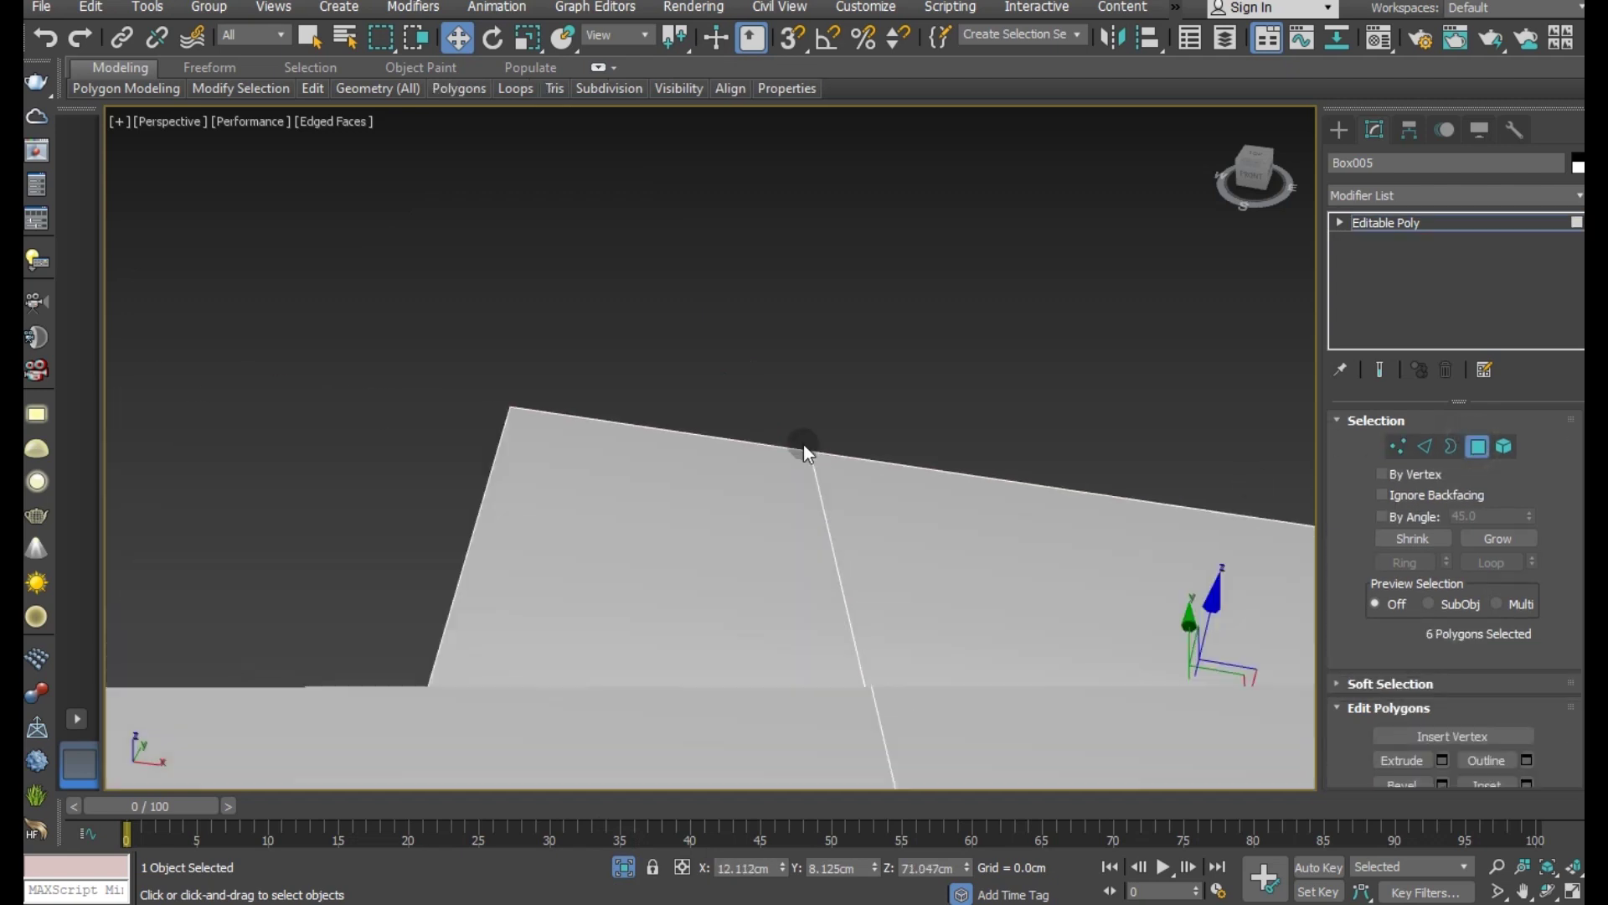
pyautogui.scroll(-5, 812, 481)
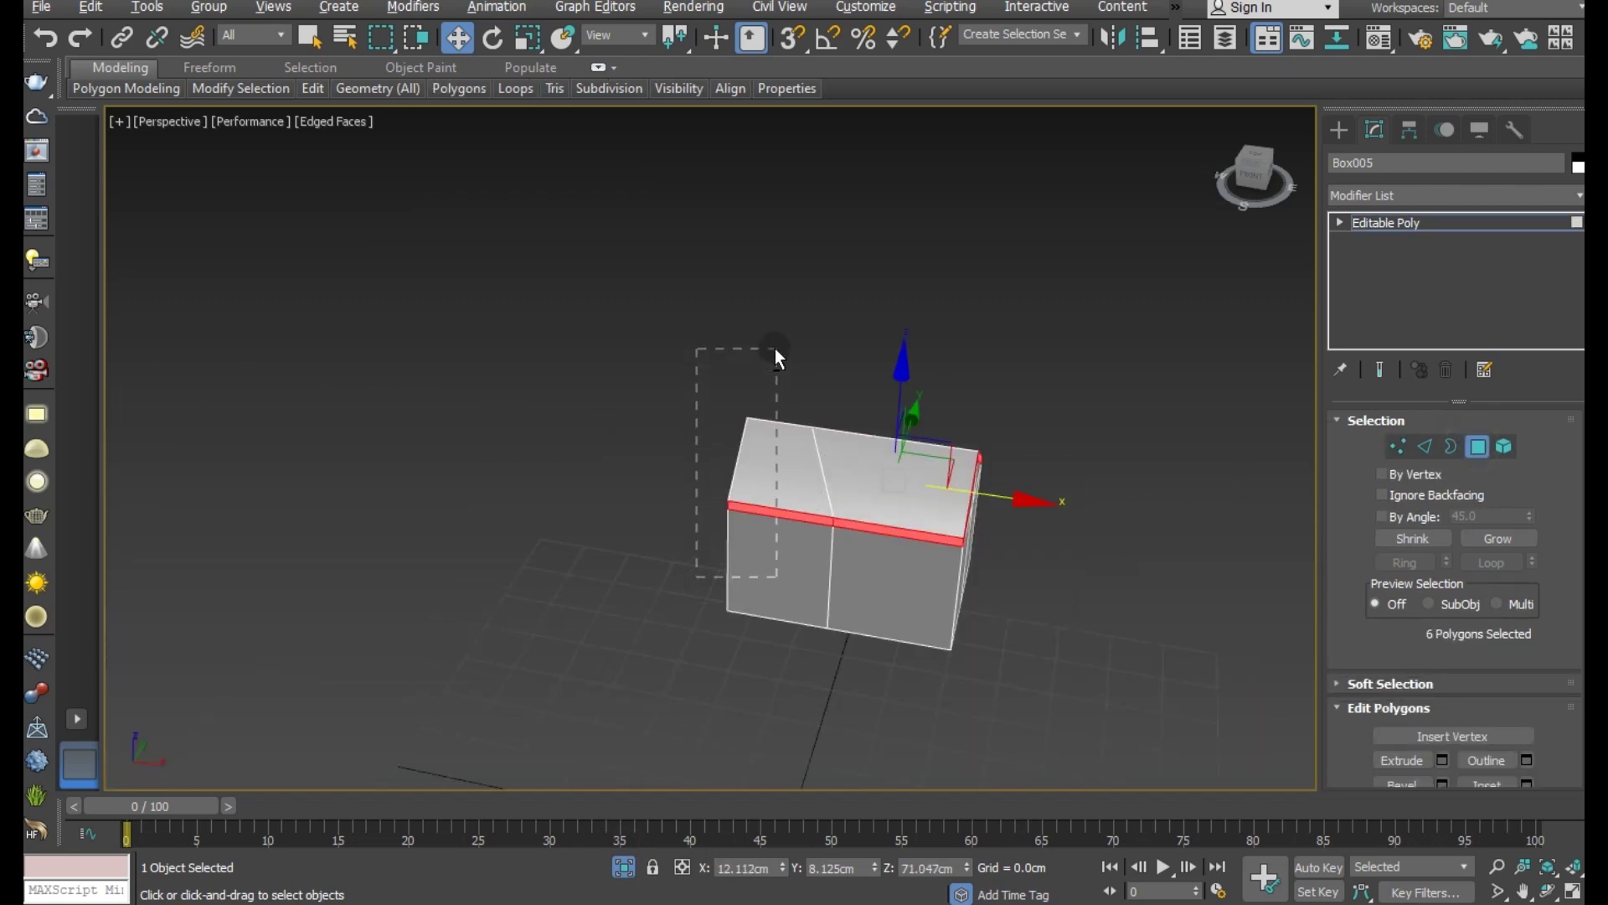
pyautogui.keyDown('alt'); pyautogui.moveTo(776, 352); pyautogui.dragTo(776, 352); pyautogui.keyUp('alt')
pyautogui.keyDown('alt'); pyautogui.moveTo(776, 352); pyautogui.dragTo(740, 771, button='middle'); pyautogui.keyUp('alt')
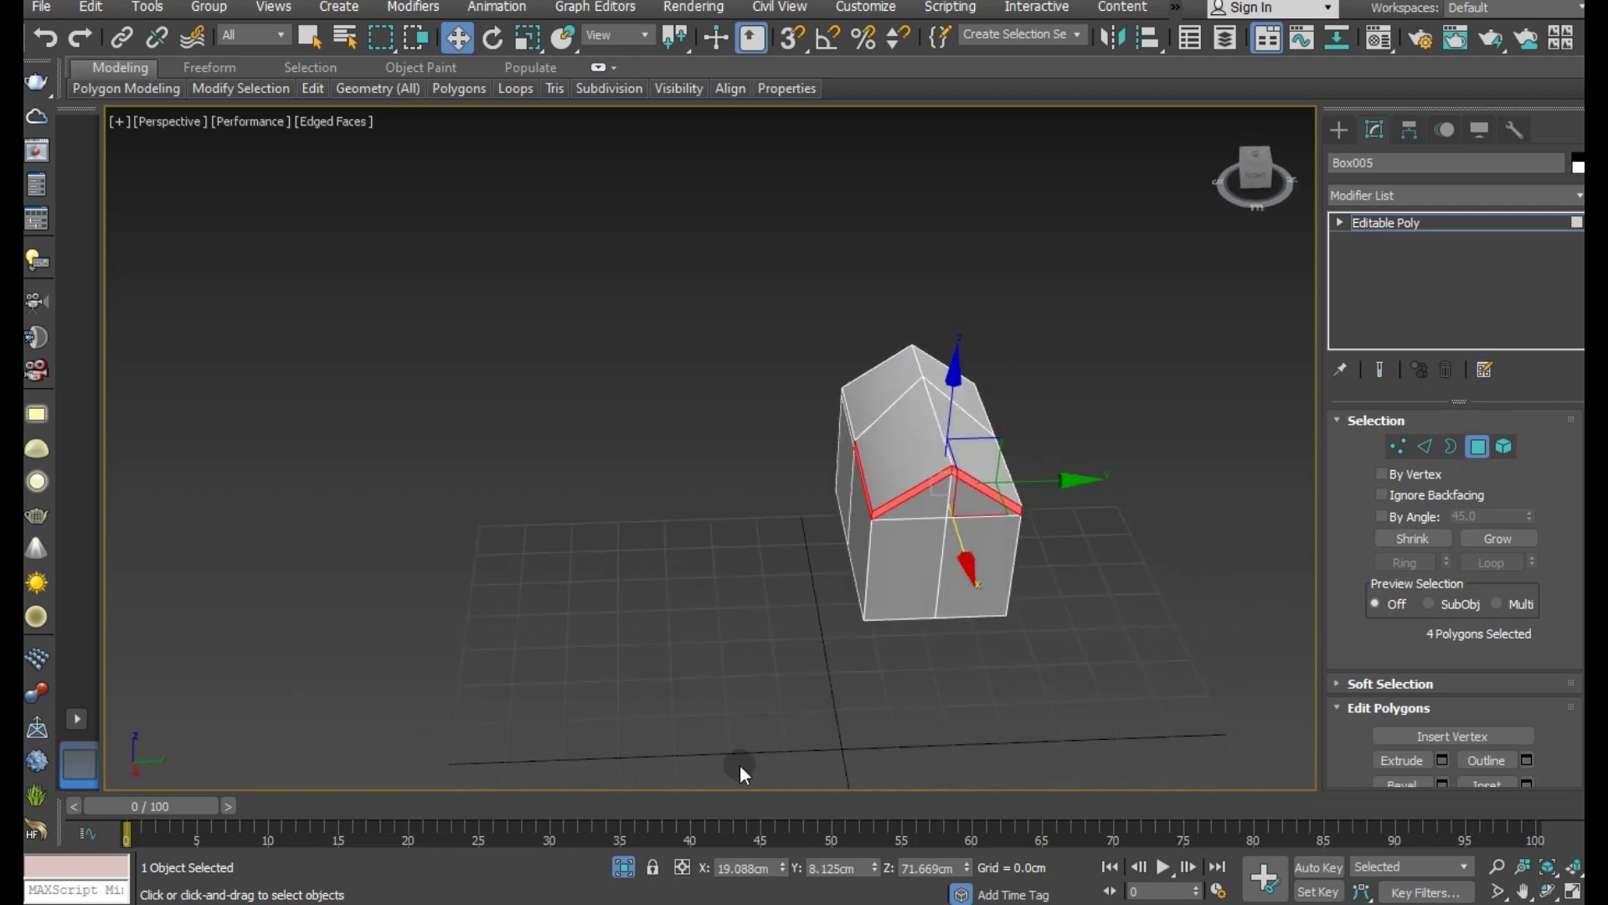
pyautogui.click(626, 869)
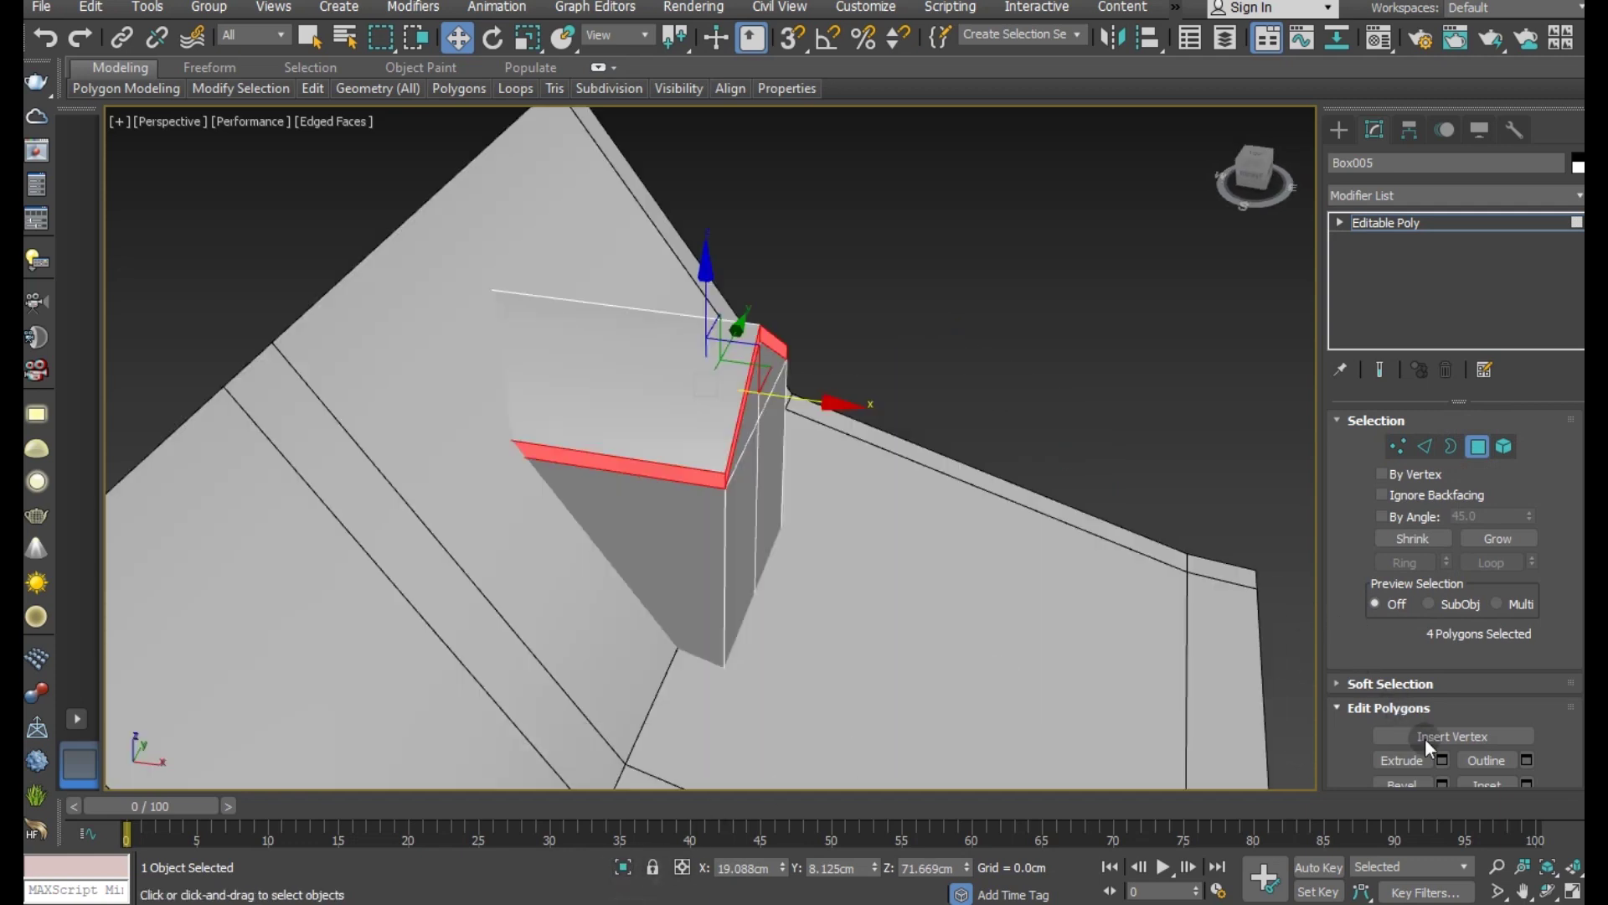
# Step: Extrude the dormer roof-edge polygons outward into longer overhanging edges
pyautogui.click(1441, 760)
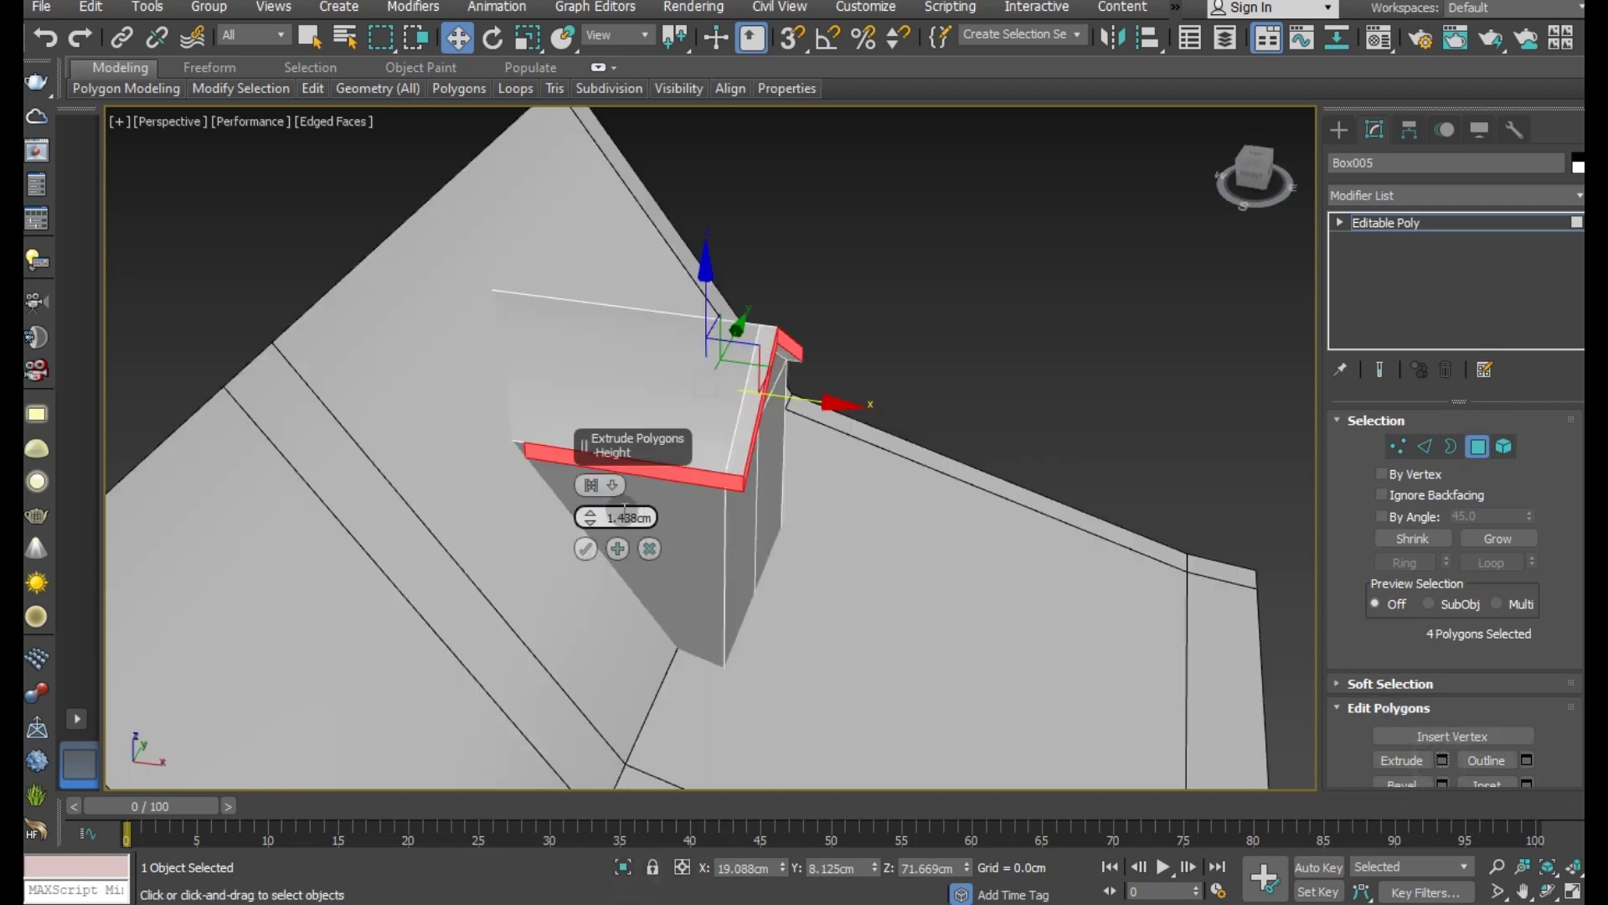
pyautogui.click(593, 488)
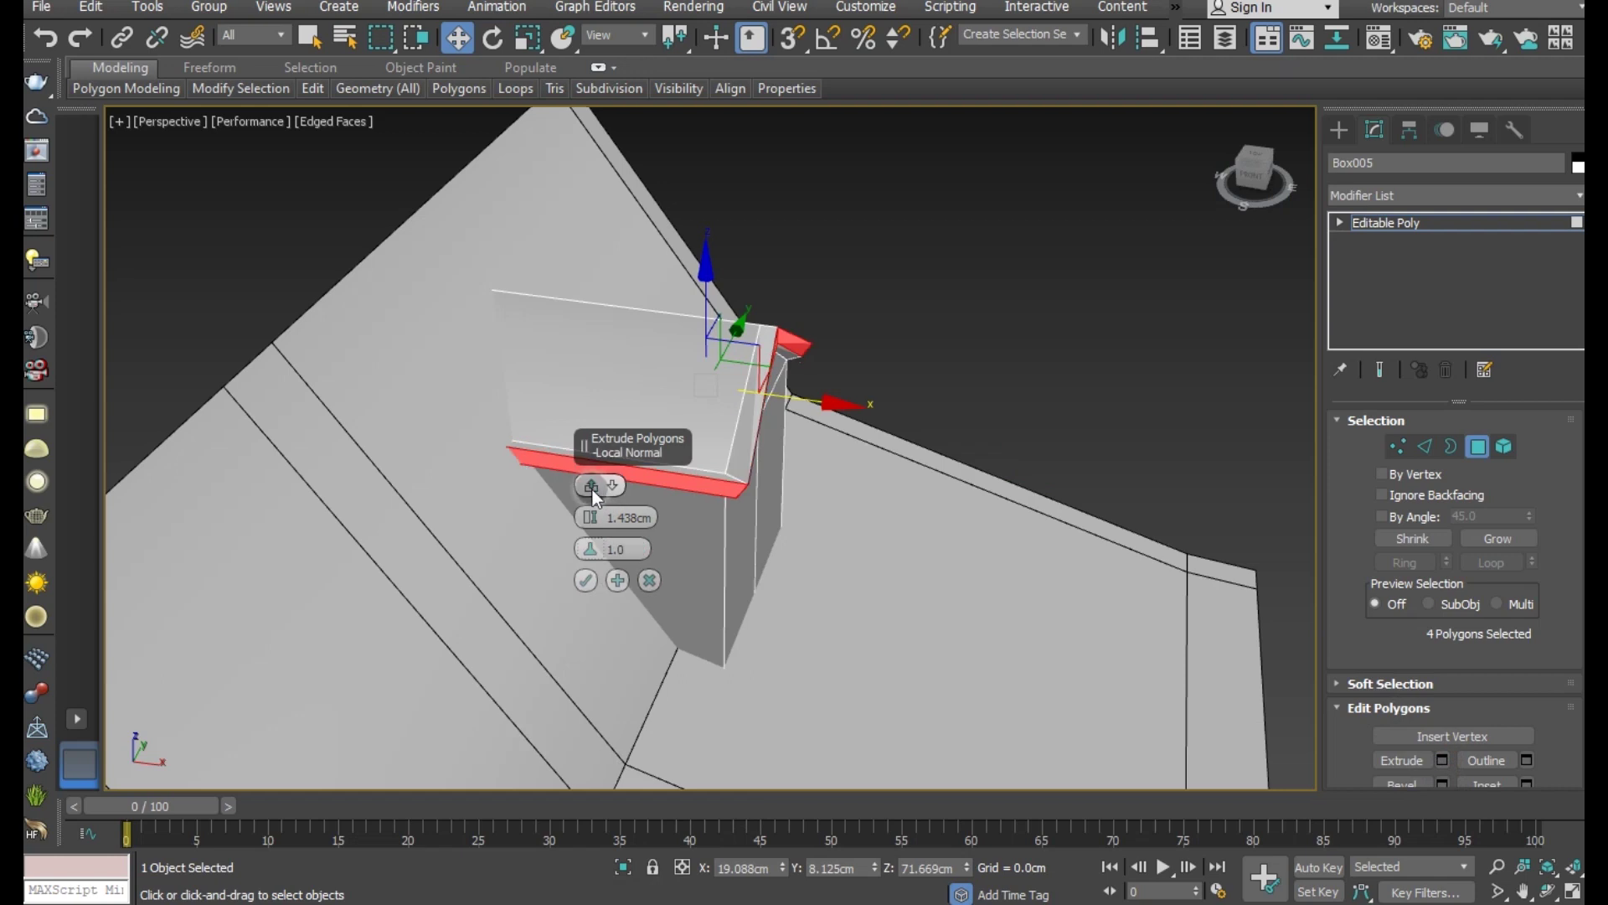
pyautogui.click(647, 586)
pyautogui.moveTo(692, 563)
pyautogui.keyDown('alt'); pyautogui.mouseDown(button='middle')
pyautogui.moveTo(668, 563)
pyautogui.moveTo(703, 470)
pyautogui.mouseUp(button='middle'); pyautogui.keyUp('alt')
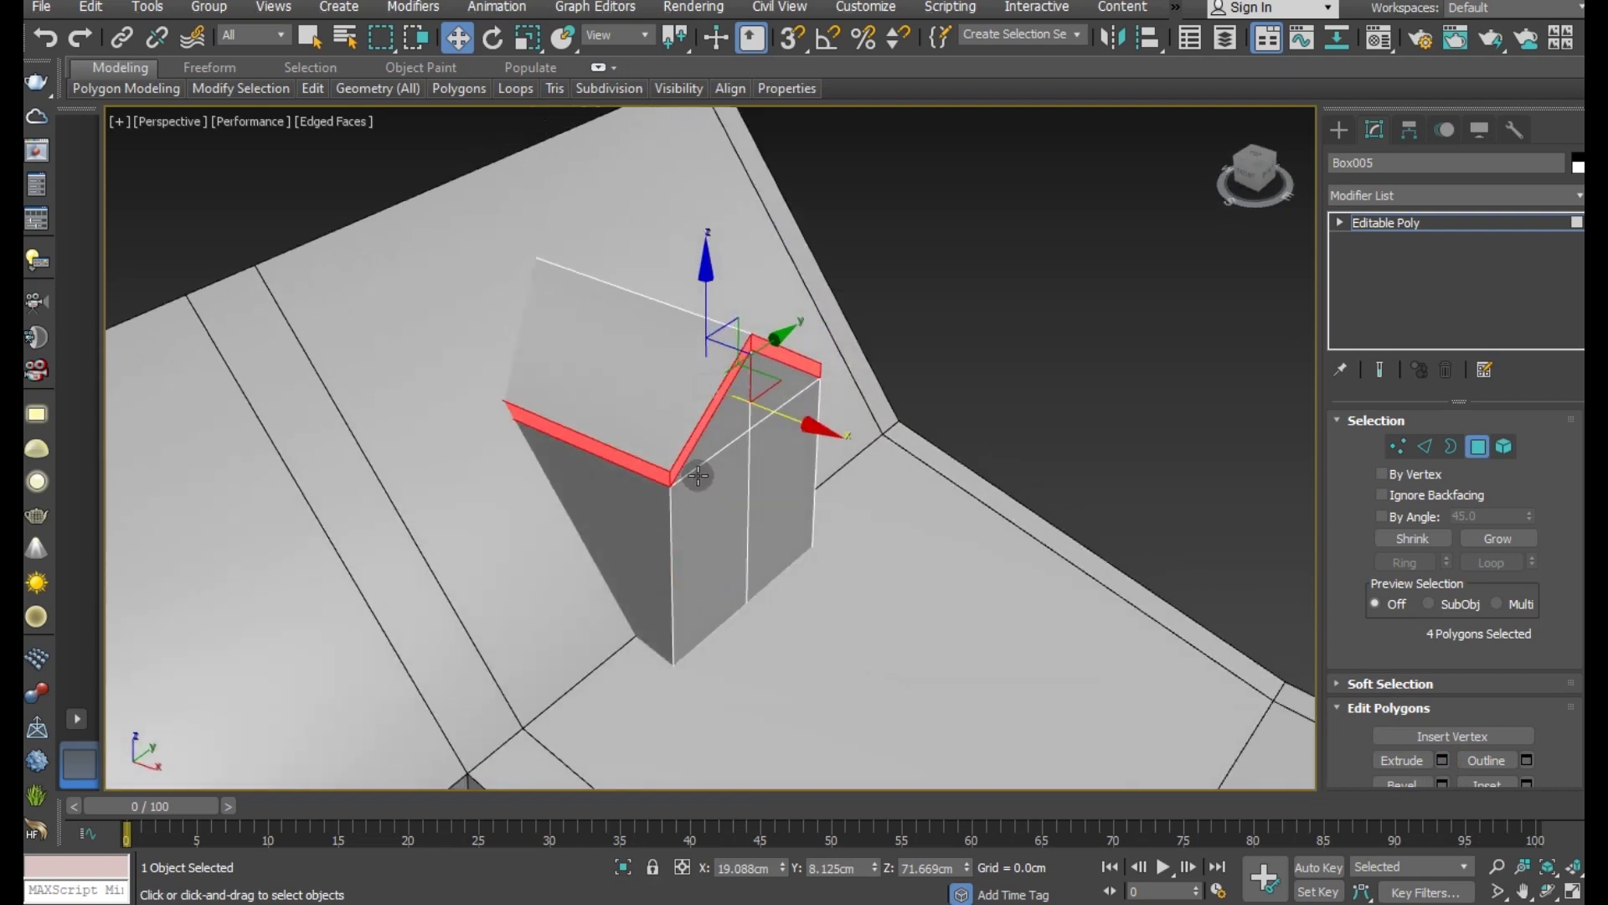
pyautogui.scroll(5, 718, 378)
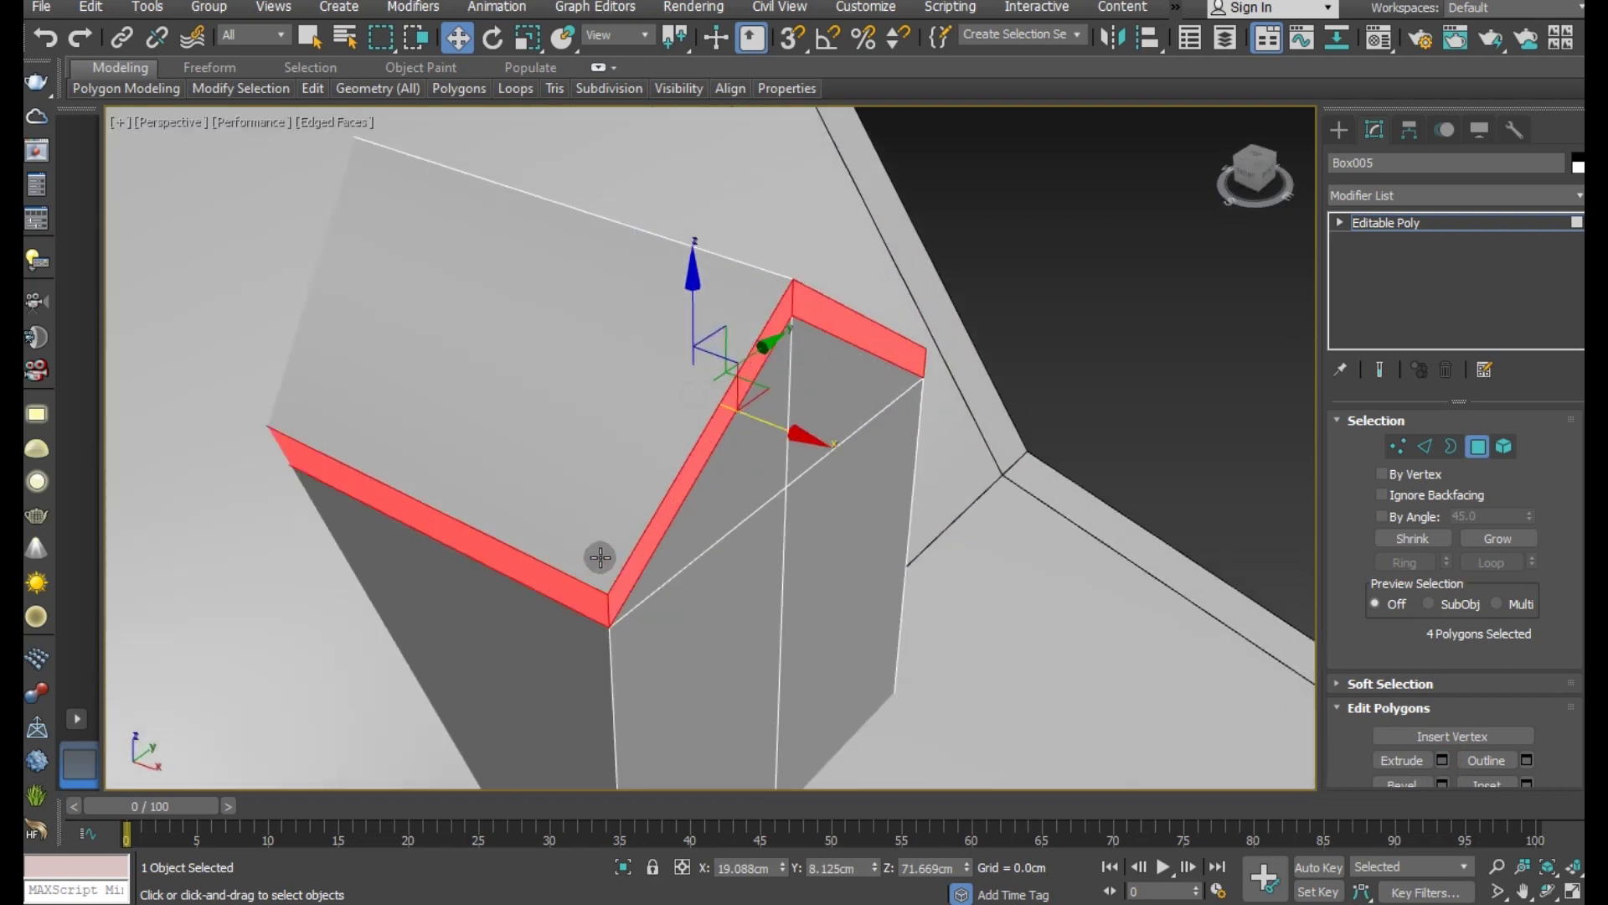
pyautogui.moveTo(599, 557)
pyautogui.keyDown('alt'); pyautogui.mouseDown(button='middle')
pyautogui.moveTo(700, 567)
pyautogui.moveTo(595, 215)
pyautogui.mouseUp(button='middle'); pyautogui.keyUp('alt')
pyautogui.keyDown('alt'); pyautogui.moveTo(560, 184); pyautogui.dragTo(578, 722); pyautogui.keyUp('alt')
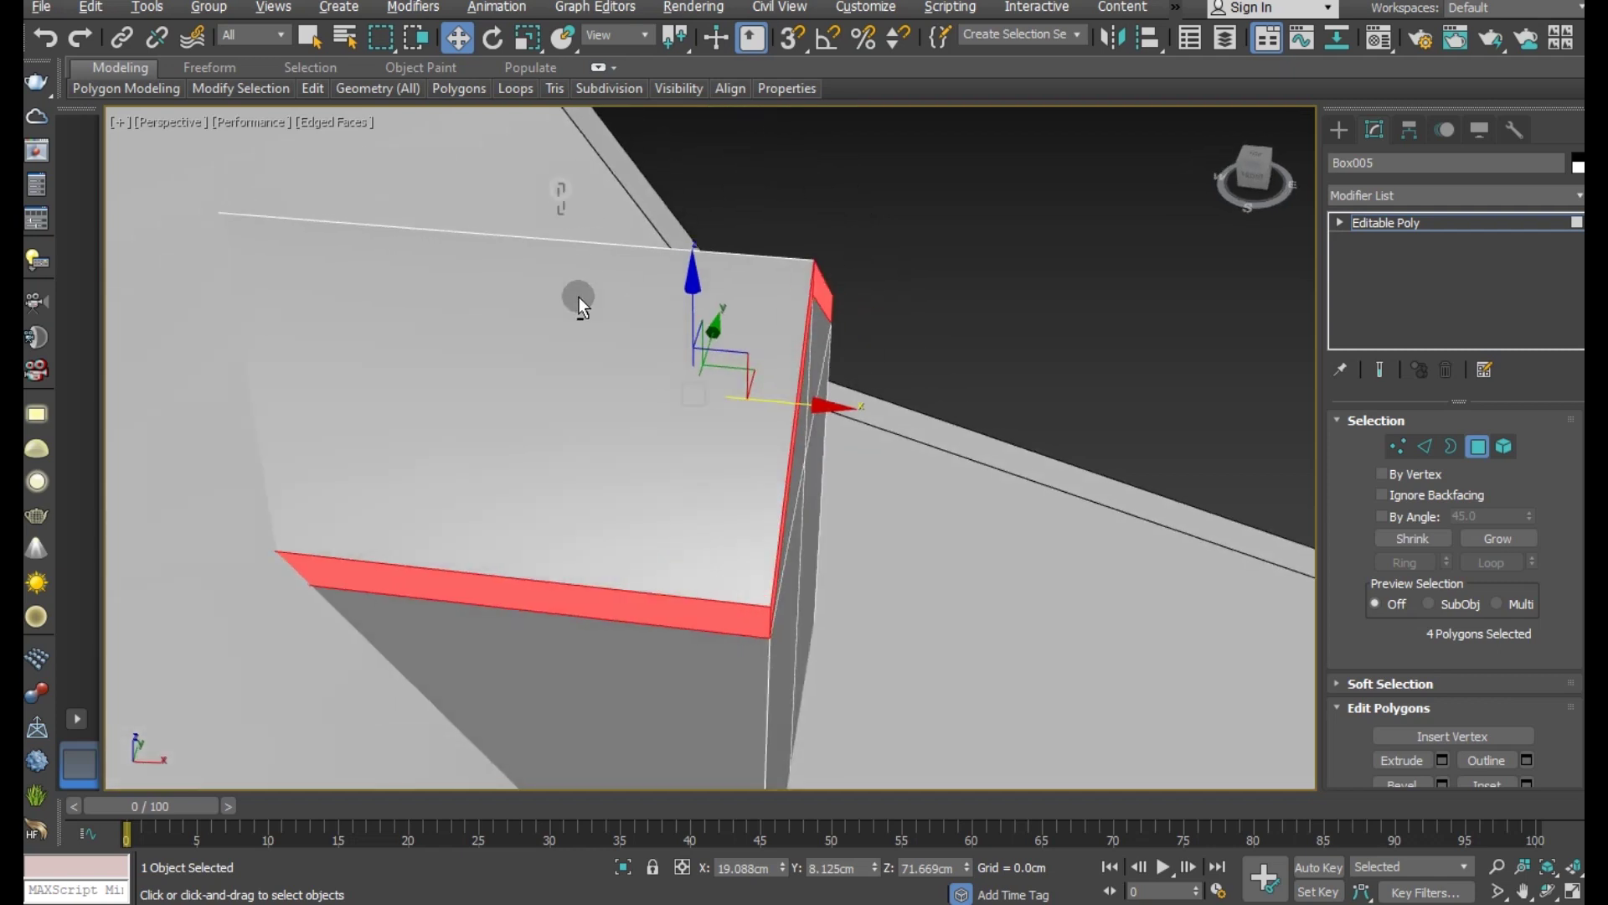
pyautogui.click(1440, 757)
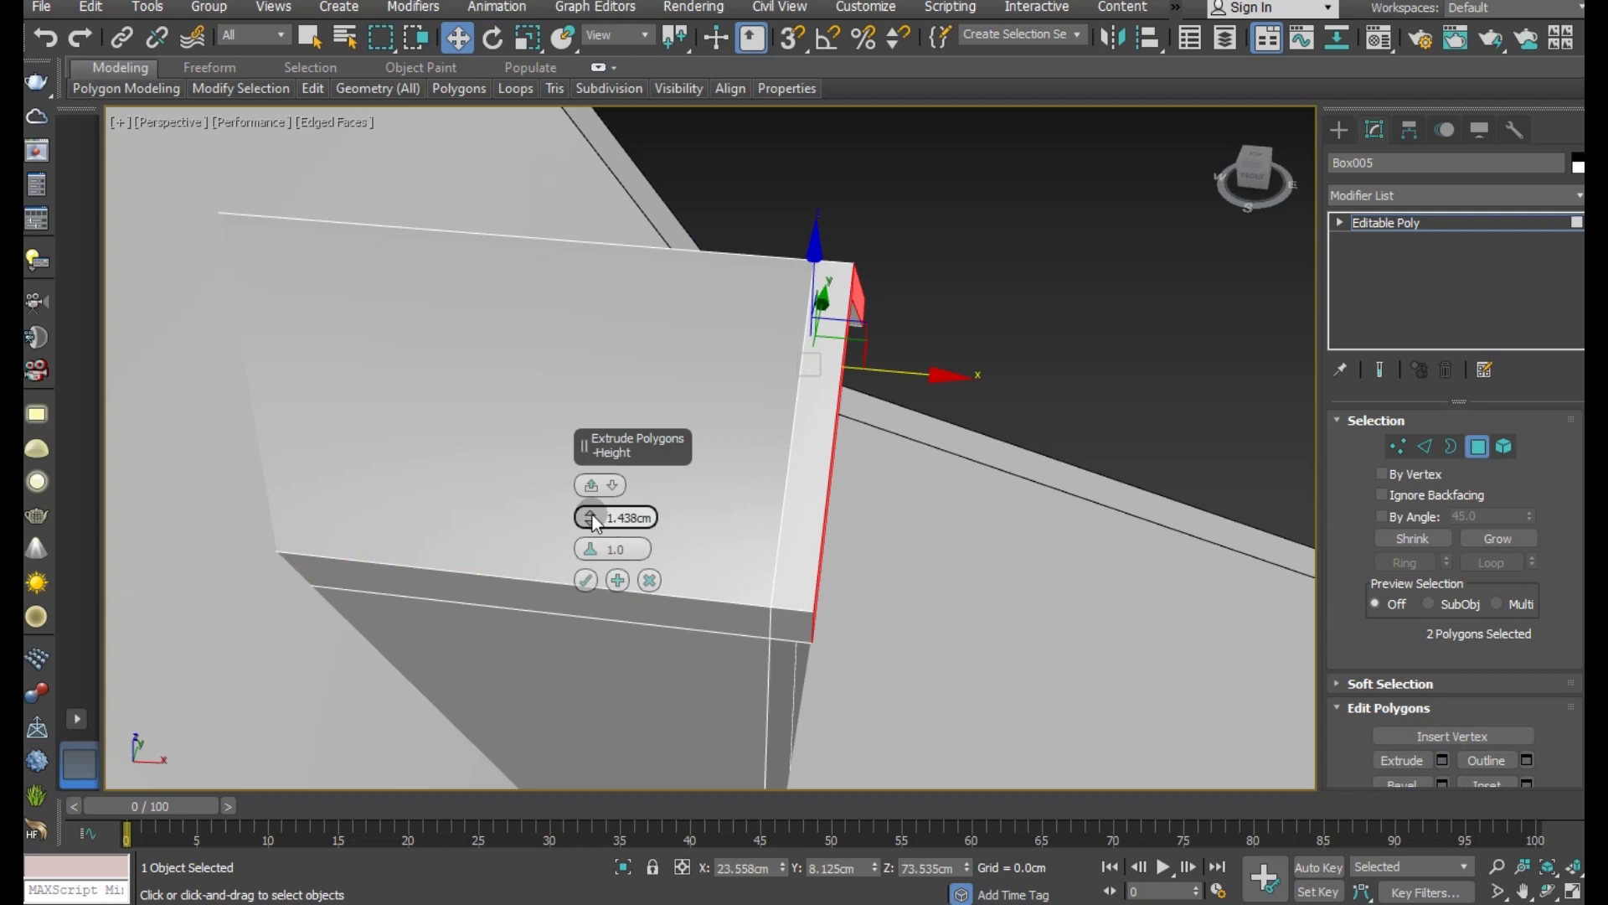
pyautogui.moveTo(591, 515); pyautogui.dragTo(591, 479)
pyautogui.click(586, 579)
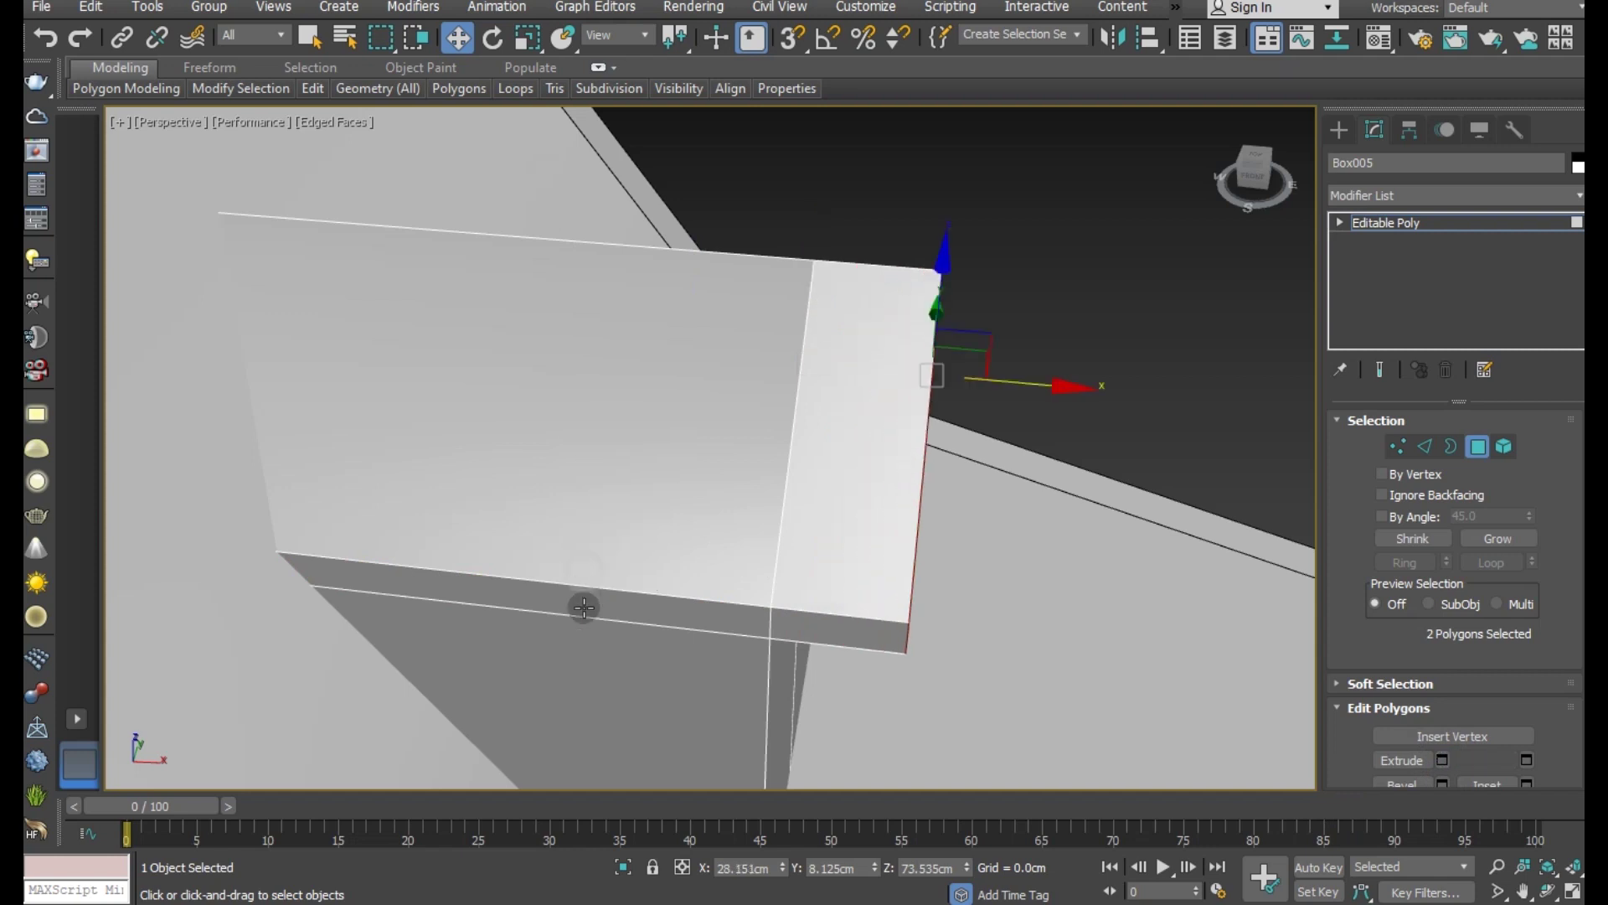
# Step: Extrude the four eave faces on both sides of the dormer roof outward
pyautogui.keyDown('ctrl'); pyautogui.click(805, 619); pyautogui.keyUp('ctrl')
pyautogui.scroll(-2, 471, 597)
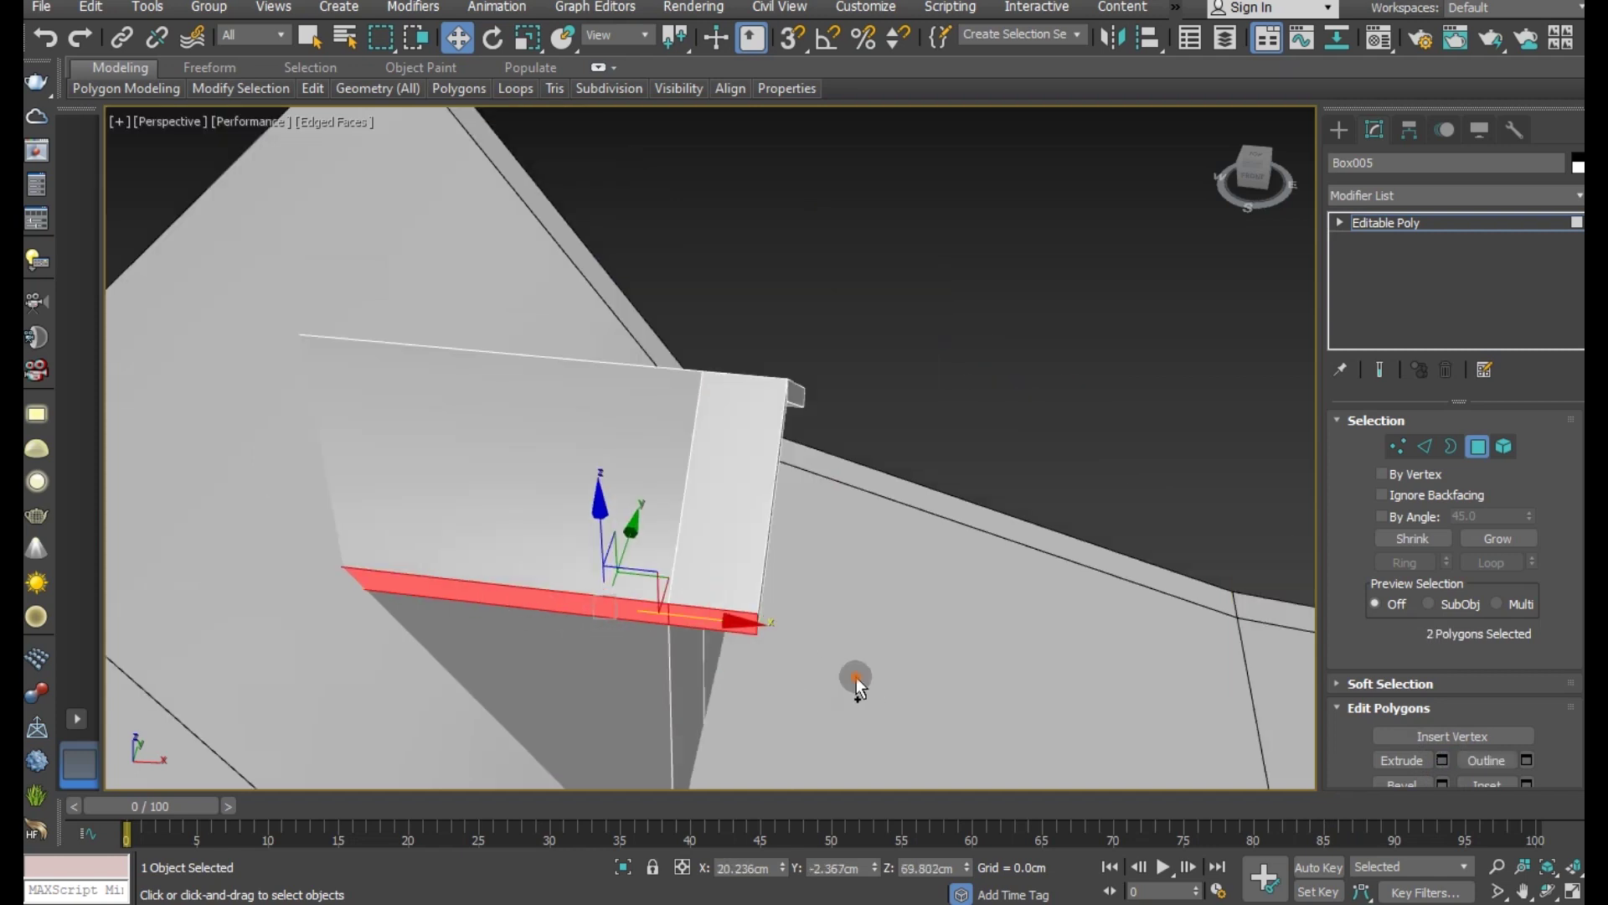
pyautogui.keyDown('alt'); pyautogui.moveTo(856, 677); pyautogui.dragTo(617, 623, button='middle'); pyautogui.keyUp('alt')
pyautogui.keyDown('ctrl'); pyautogui.click(961, 693); pyautogui.keyUp('ctrl')
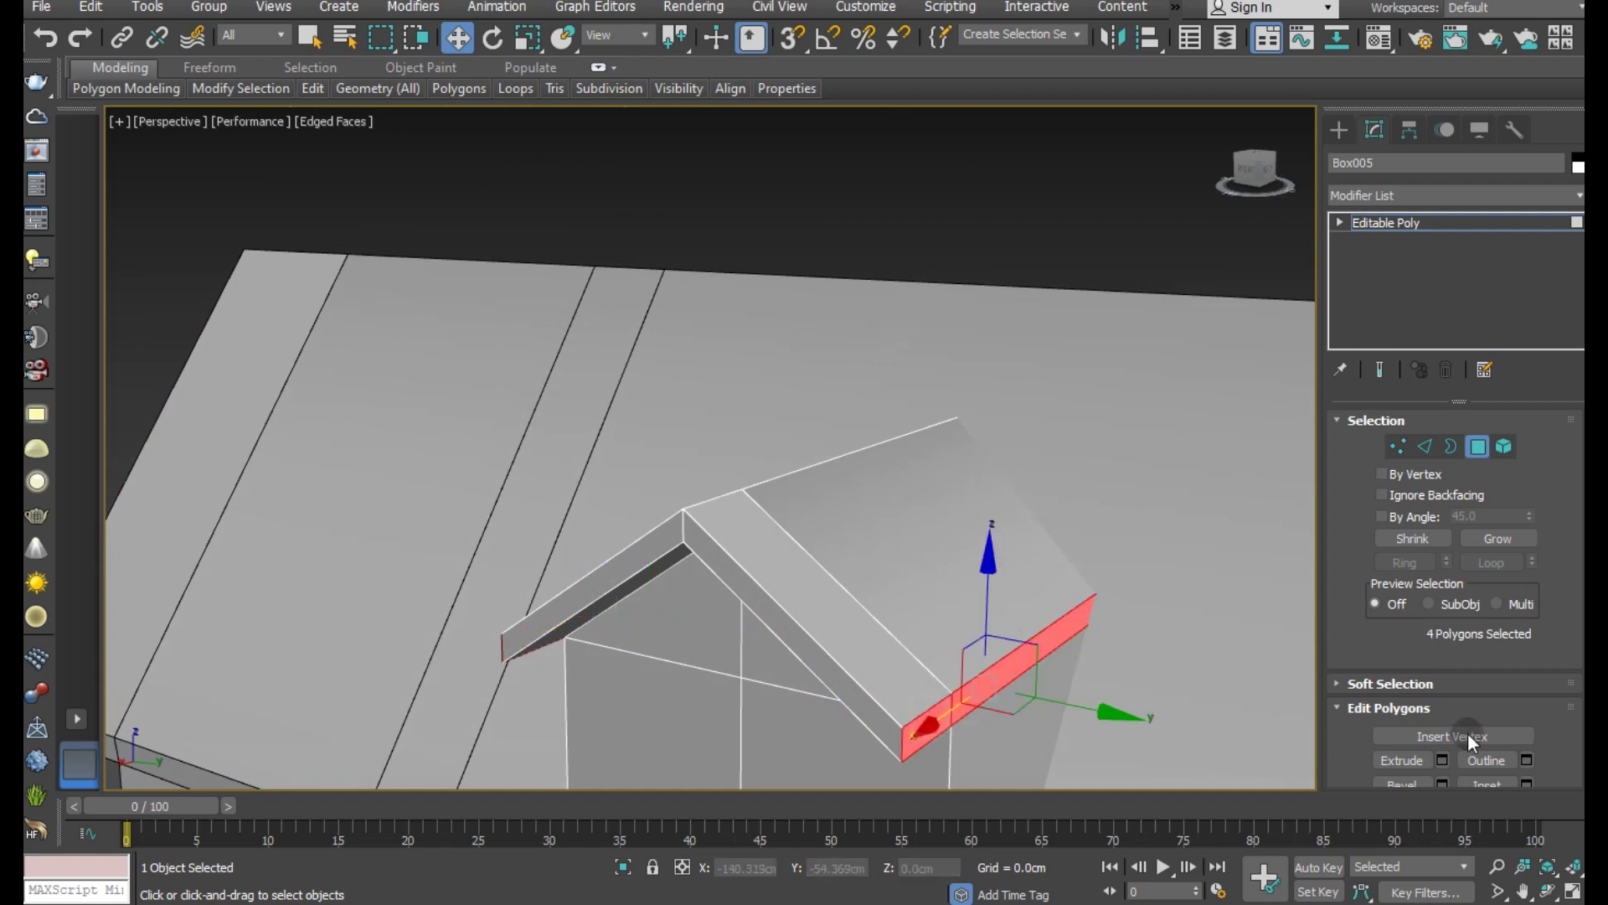
pyautogui.click(1442, 759)
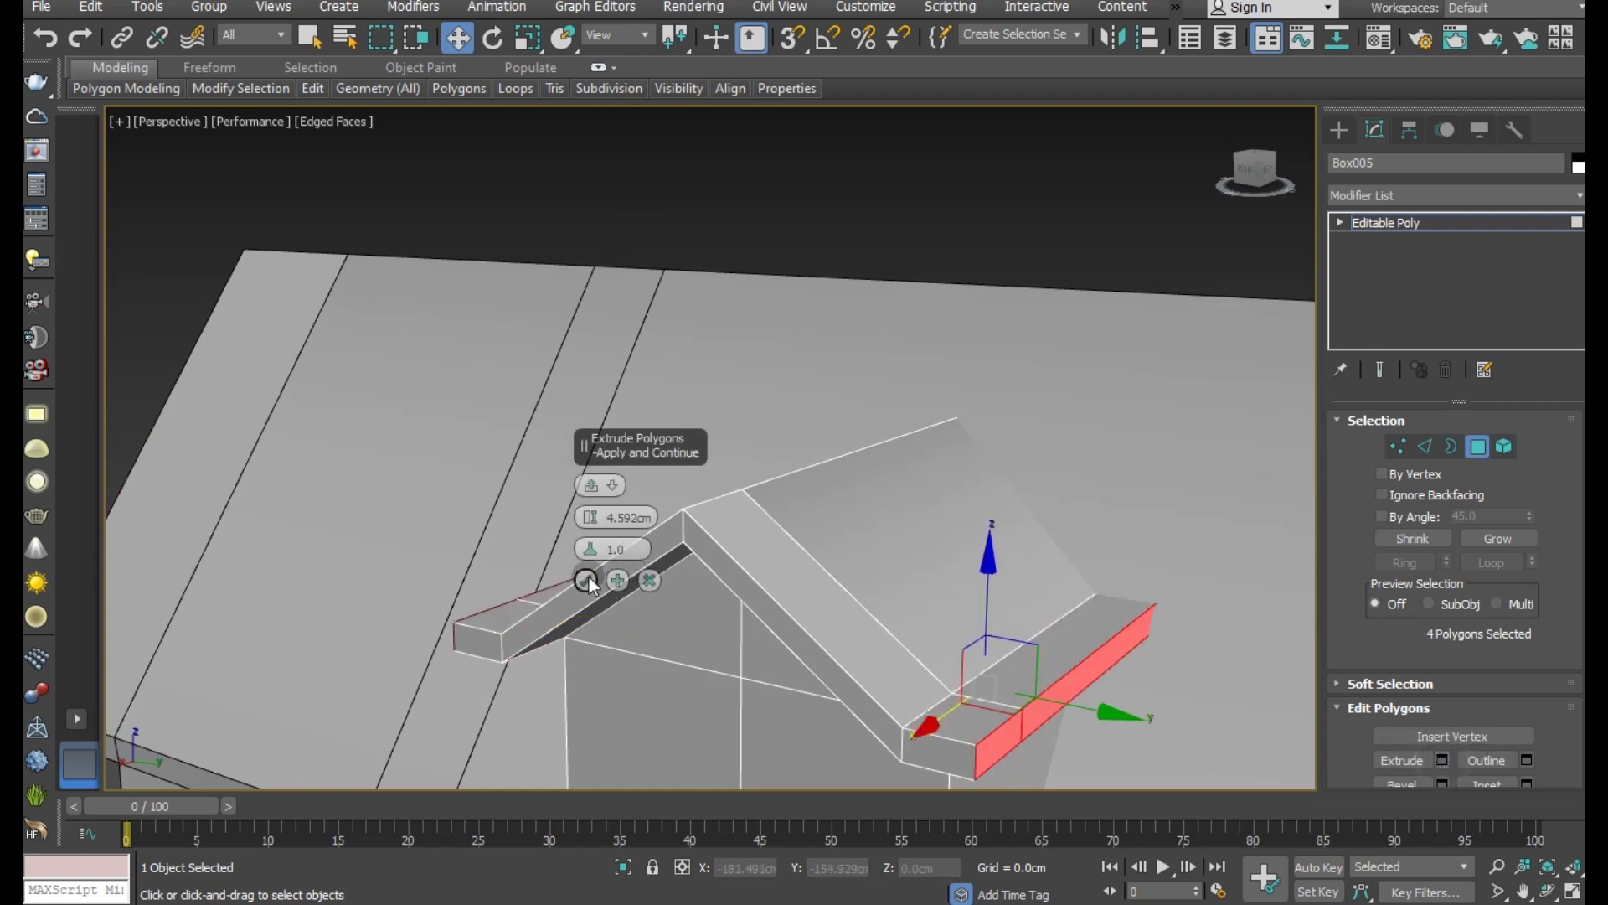
pyautogui.click(585, 578)
# Step: Raise the dormer ridge vertices higher in the side view
pyautogui.scroll(-3, 681, 505)
pyautogui.keyDown('alt'); pyautogui.moveTo(682, 505); pyautogui.dragTo(863, 521, button='middle'); pyautogui.keyUp('alt')
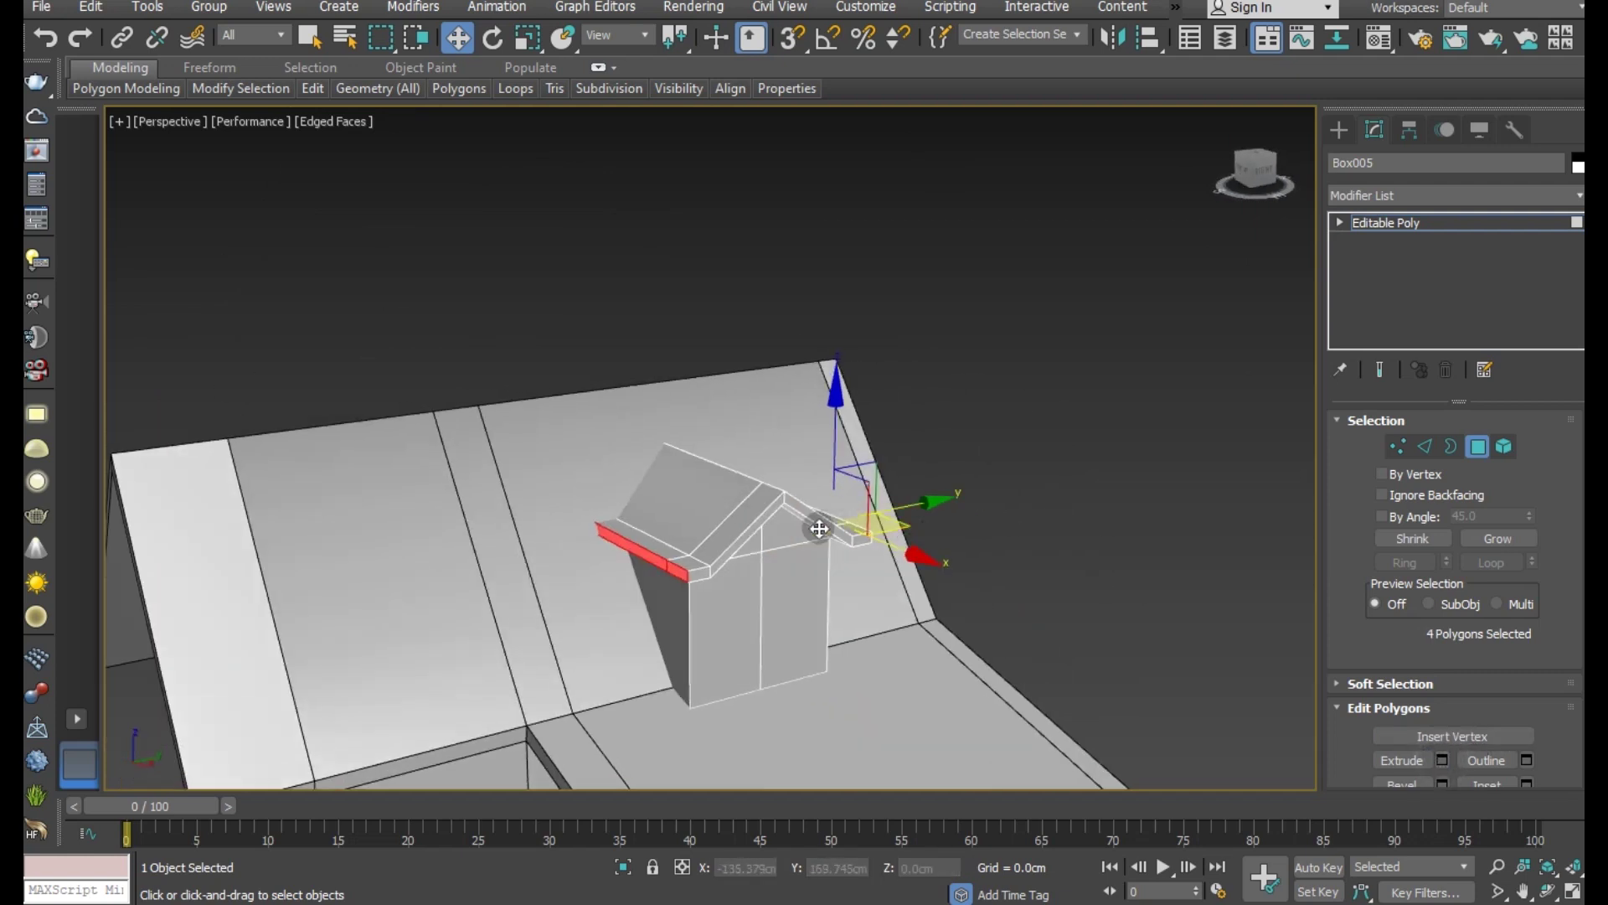
pyautogui.moveTo(720, 523)
pyautogui.keyDown('alt'); pyautogui.mouseDown(button='middle')
pyautogui.moveTo(822, 561)
pyautogui.moveTo(773, 546)
pyautogui.mouseUp(button='middle'); pyautogui.keyUp('alt')
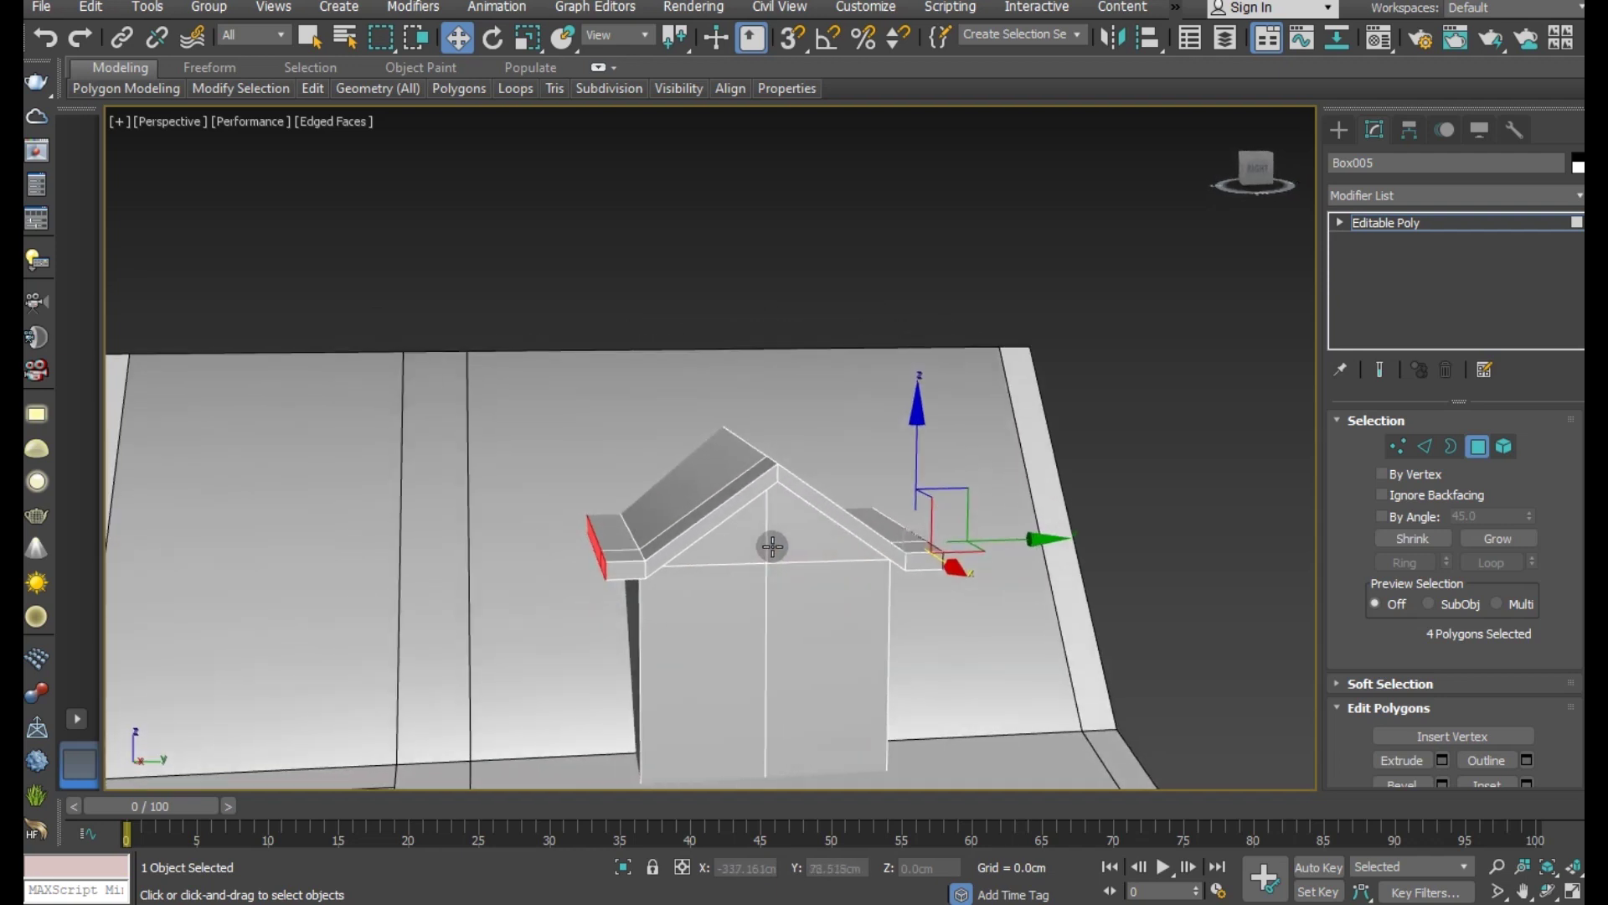
pyautogui.press('l')
pyautogui.scroll(-2, 712, 377)
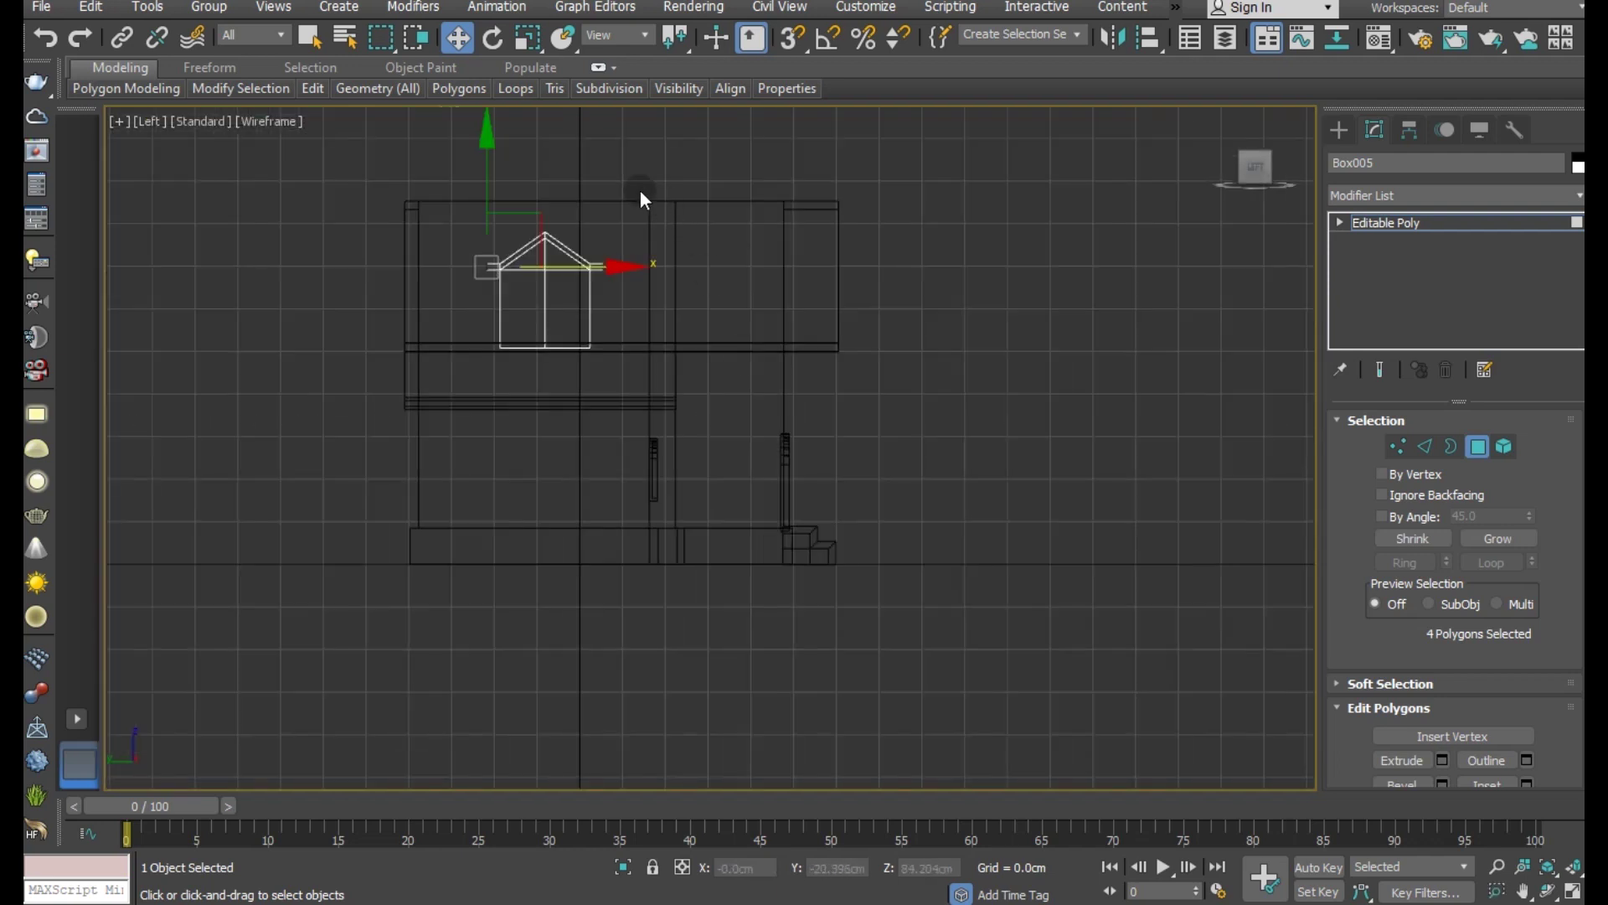
pyautogui.scroll(3, 561, 164)
pyautogui.scroll(4, 489, 350)
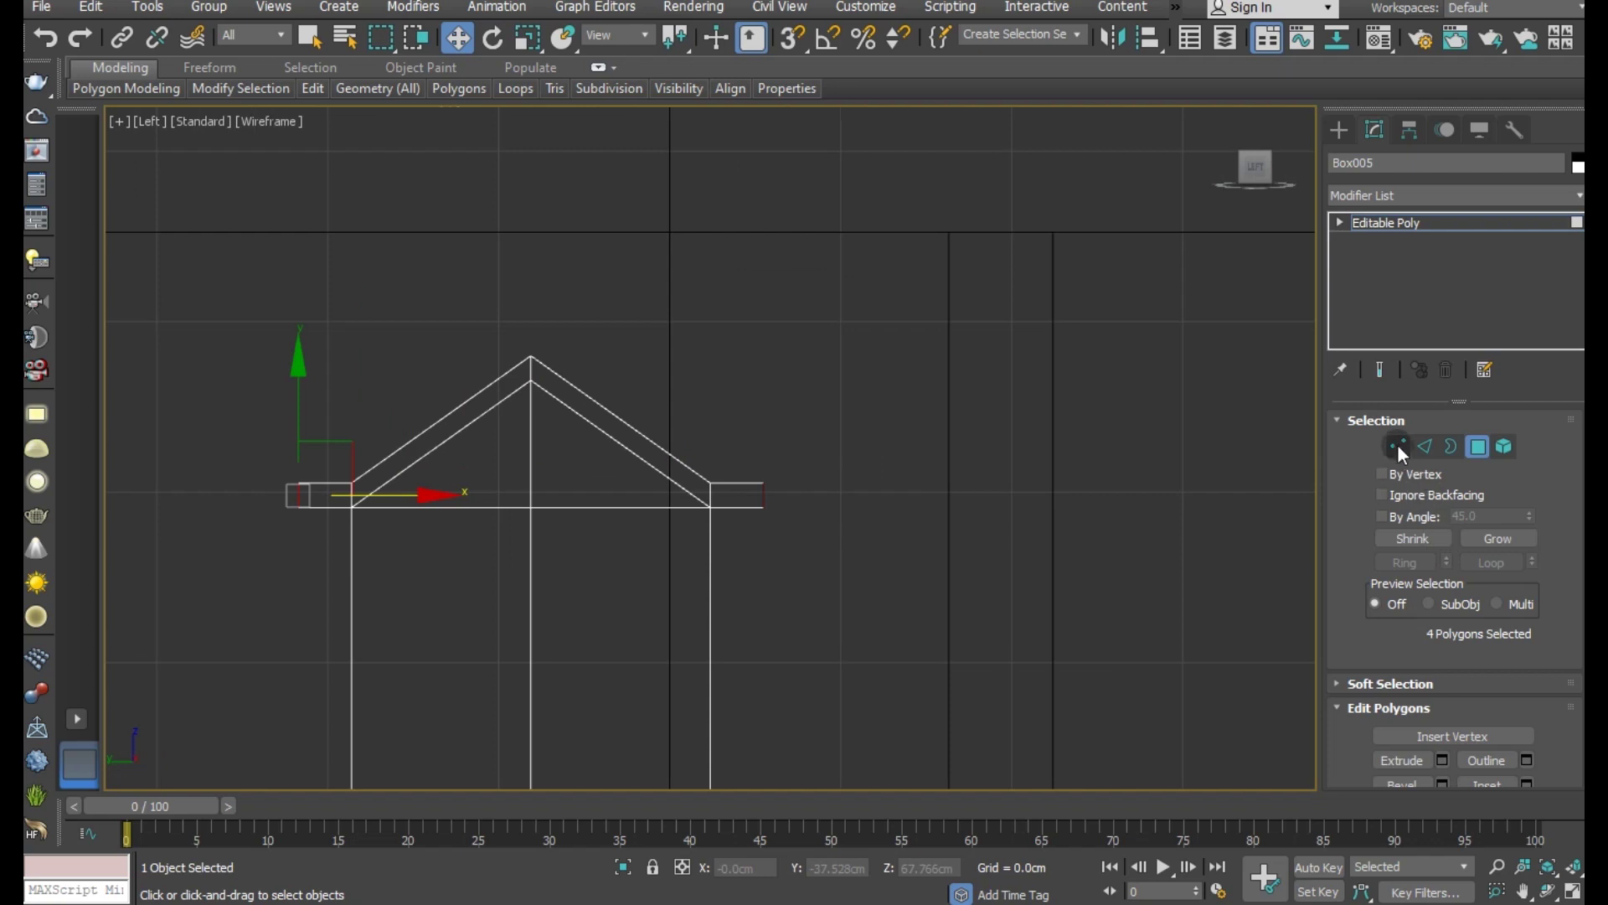
pyautogui.click(1398, 446)
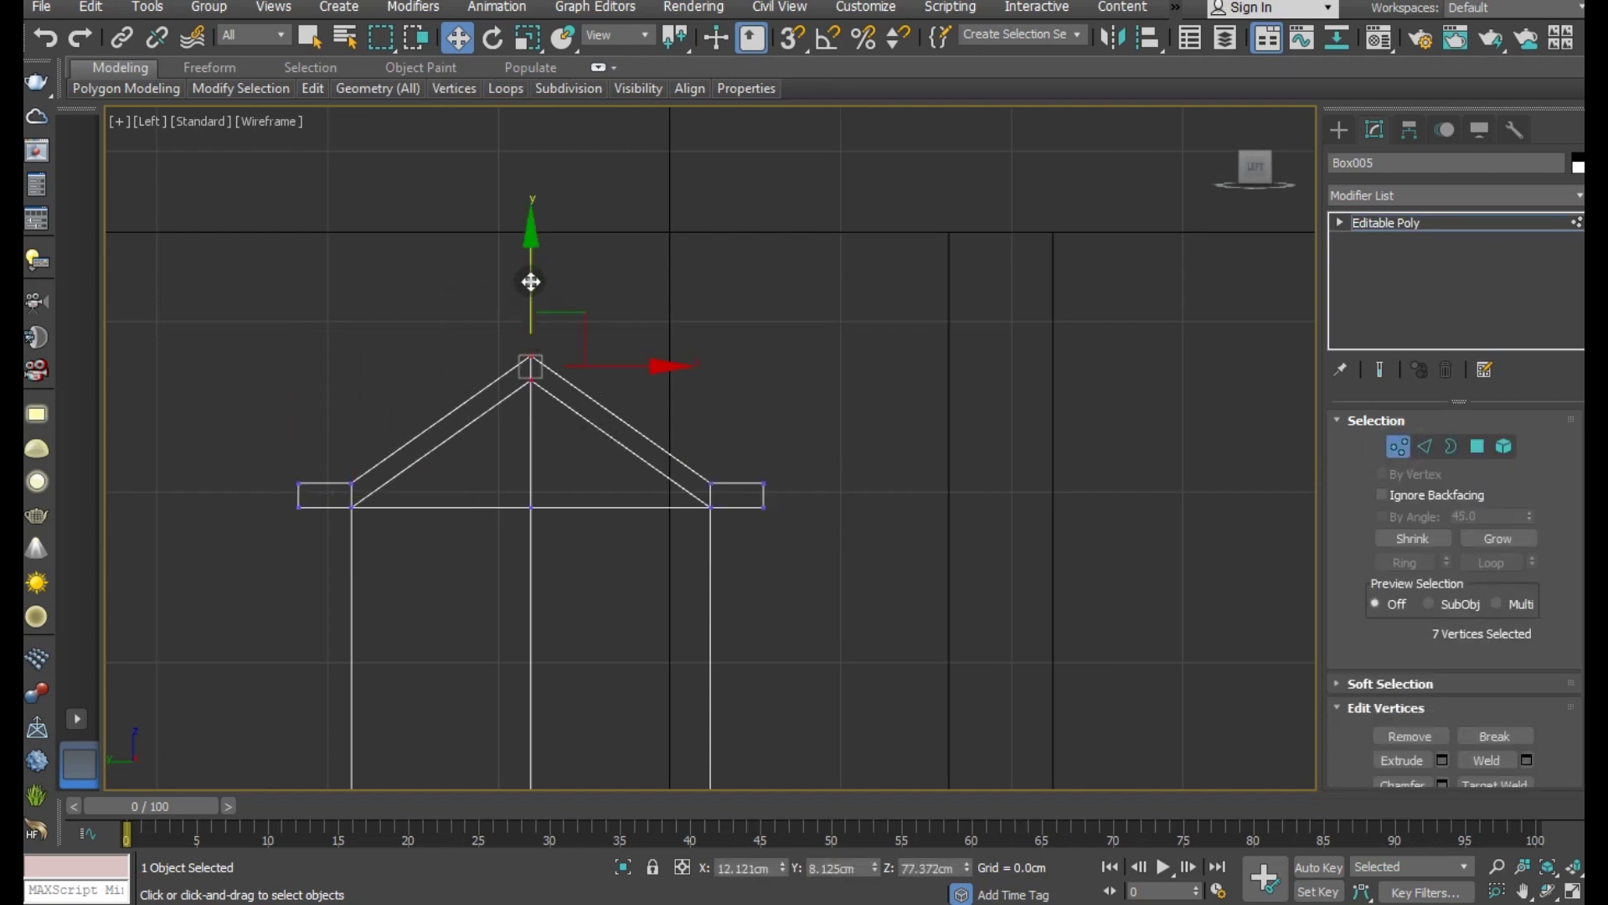
pyautogui.moveTo(531, 281); pyautogui.dragTo(524, 198)
pyautogui.press('p')
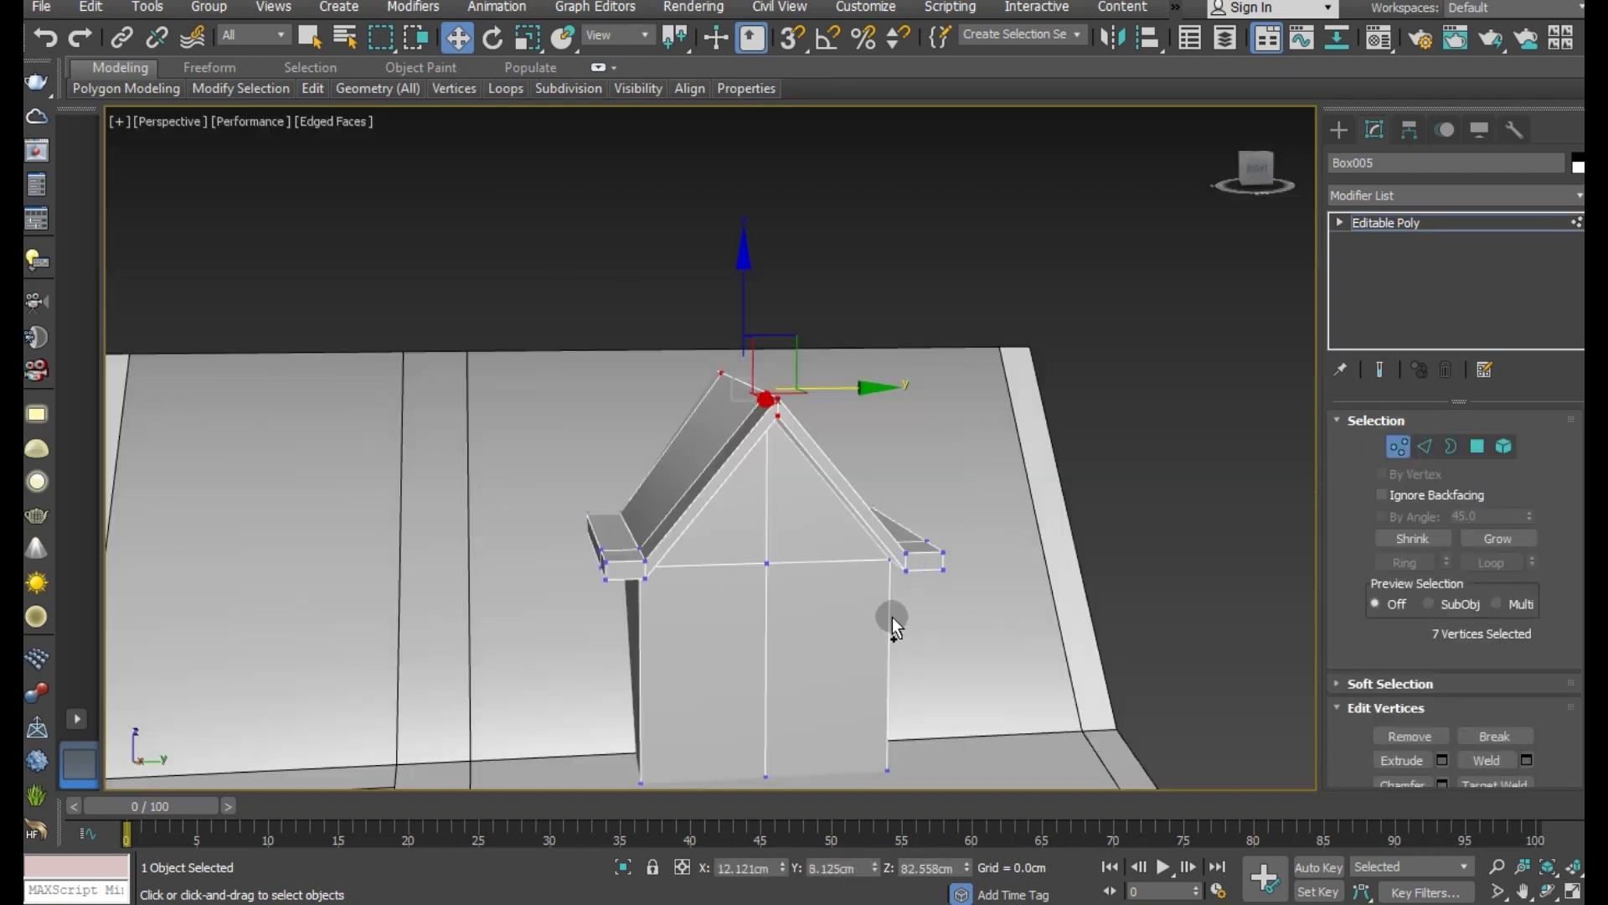
pyautogui.moveTo(892, 617)
pyautogui.keyDown('alt'); pyautogui.mouseDown(button='middle')
pyautogui.moveTo(928, 635)
pyautogui.moveTo(852, 520)
pyautogui.mouseUp(button='middle'); pyautogui.keyUp('alt')
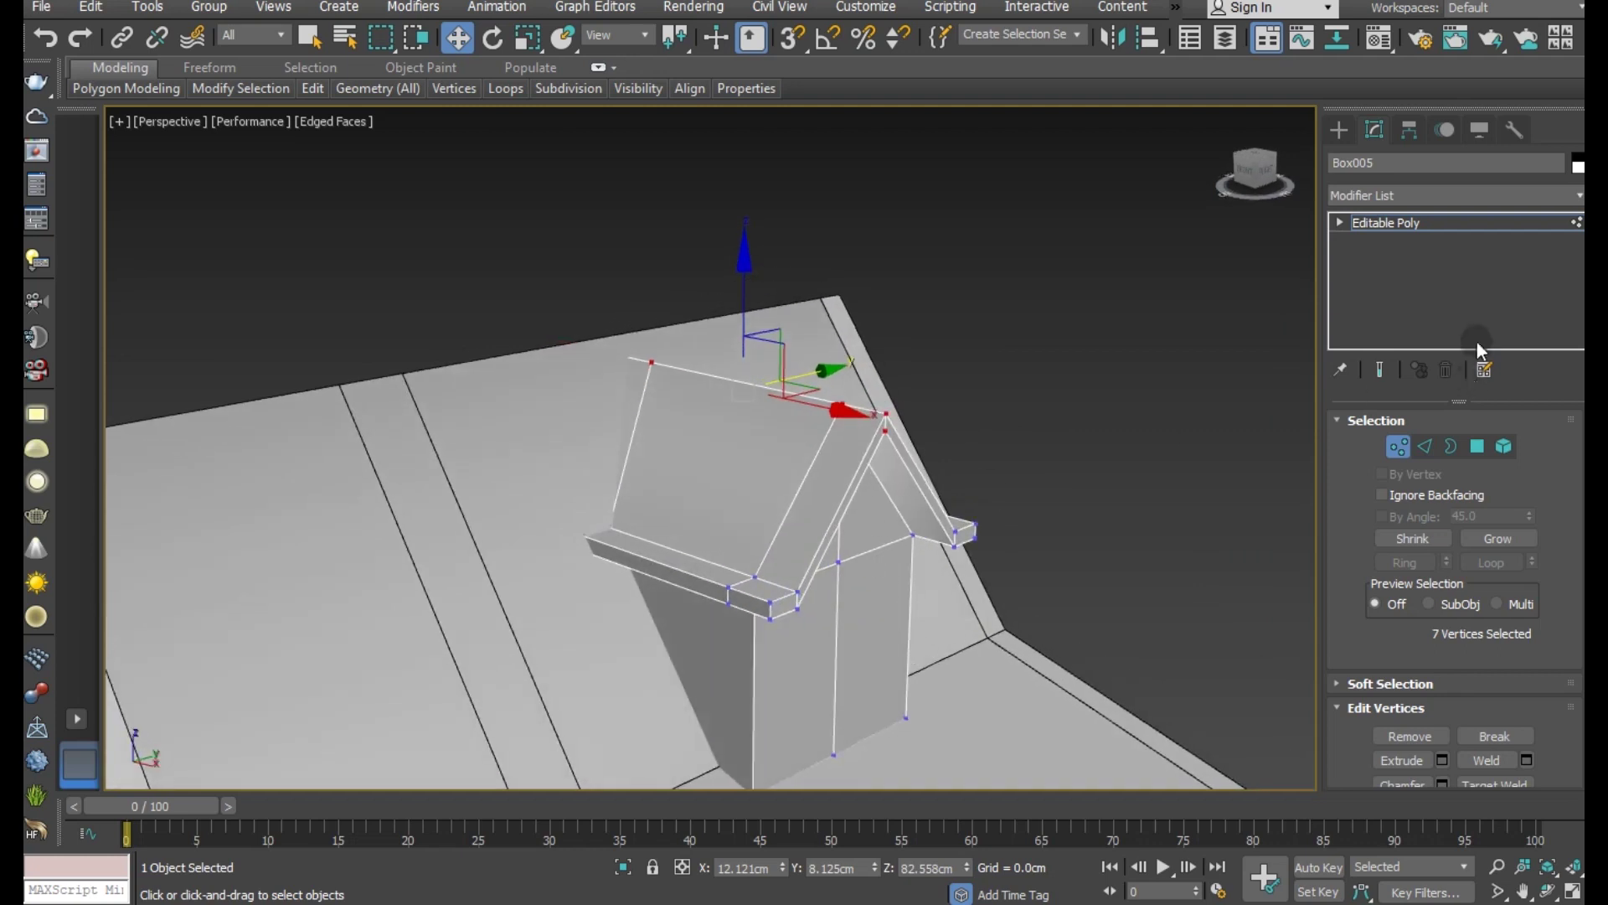
pyautogui.click(1432, 225)
pyautogui.scroll(-5, 817, 546)
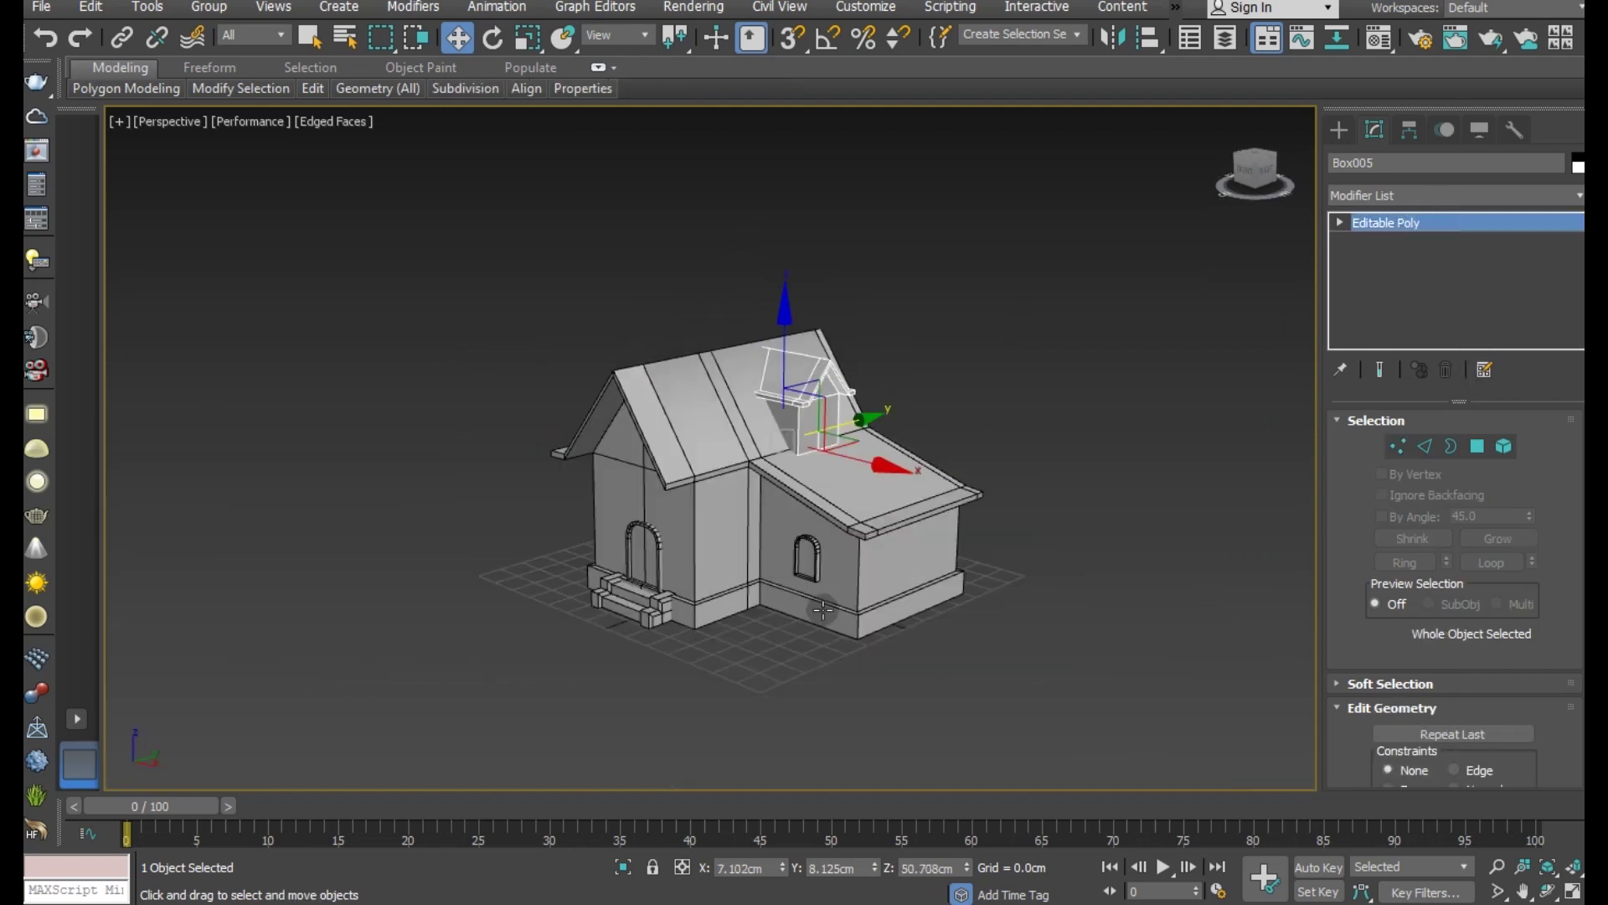
# Step: Enlarge the arched window on the side wall by about a quarter
pyautogui.scroll(4, 817, 545)
pyautogui.click(807, 535)
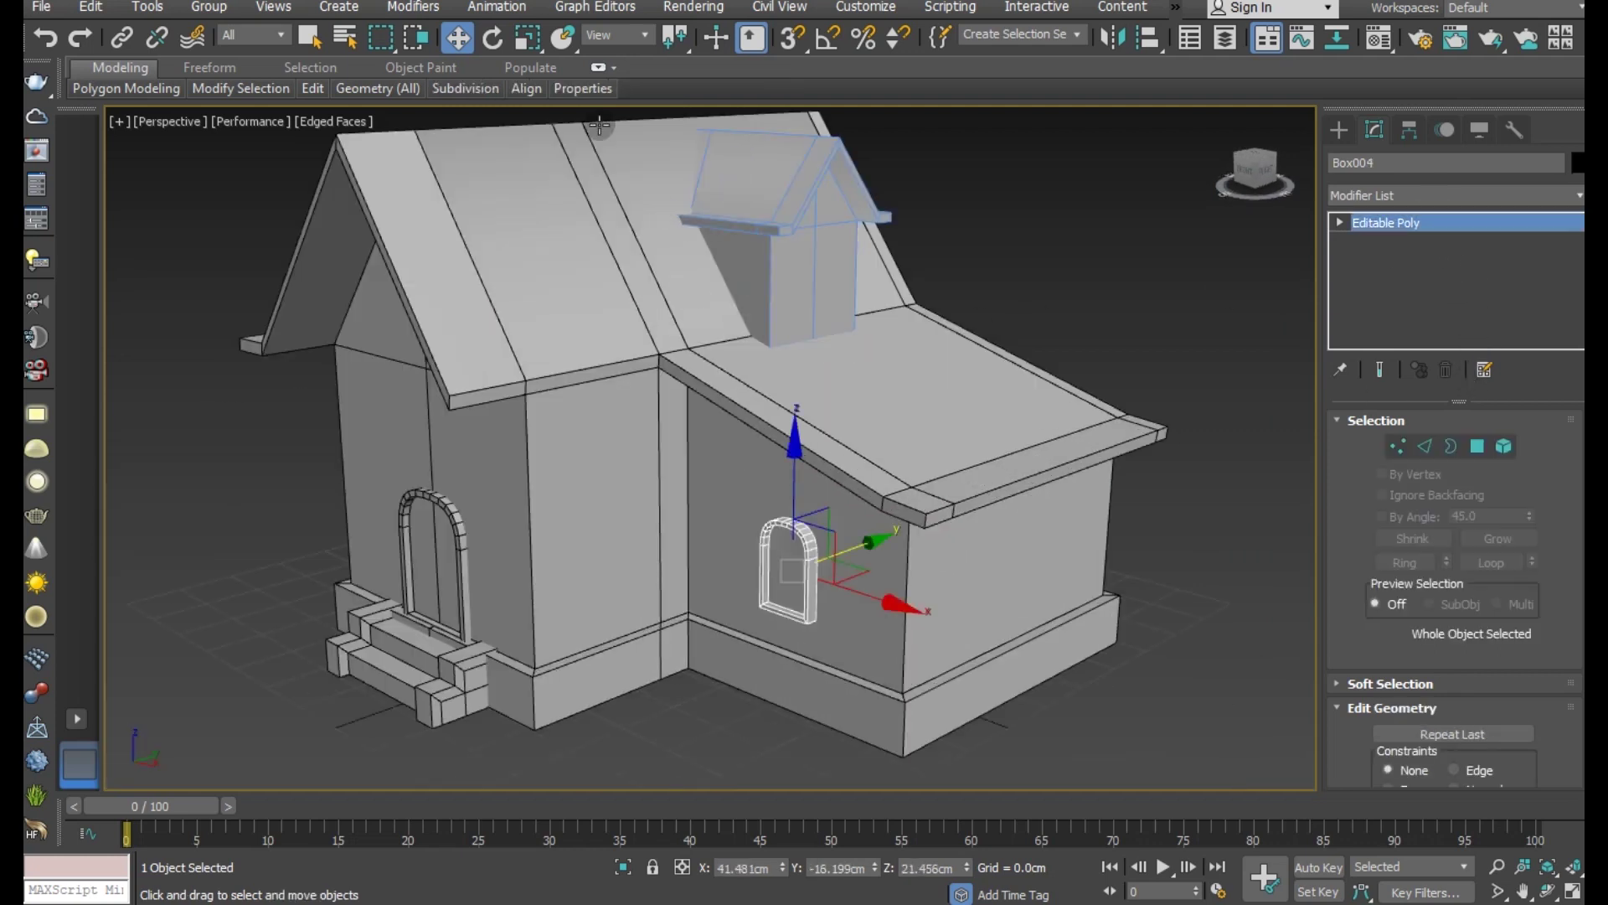
pyautogui.click(528, 42)
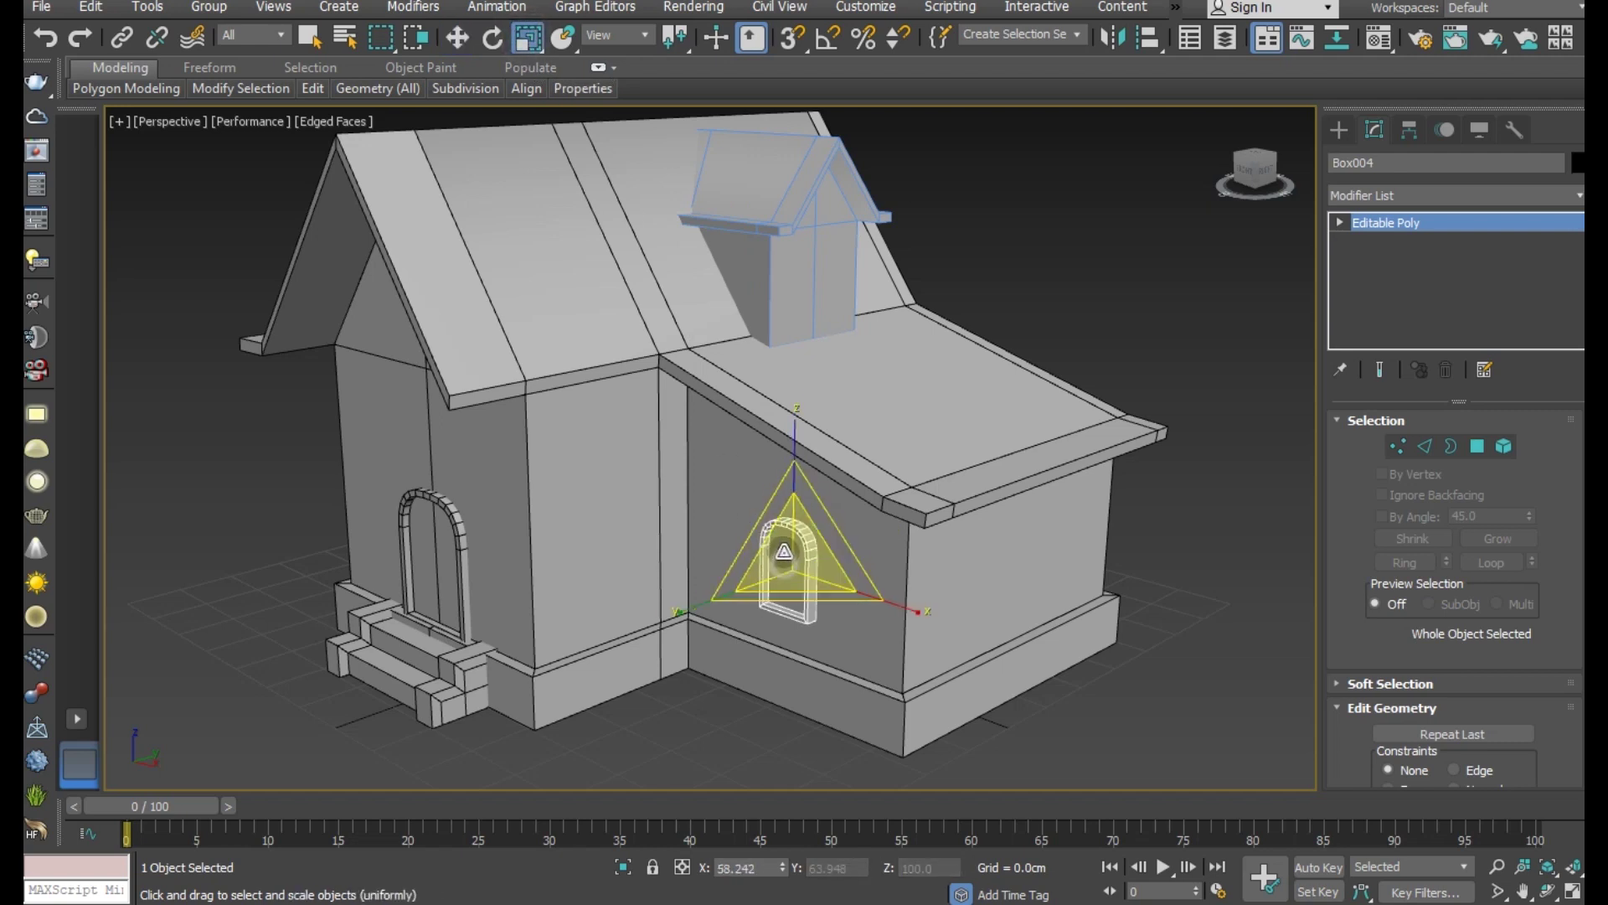
pyautogui.moveTo(783, 552); pyautogui.dragTo(699, 605)
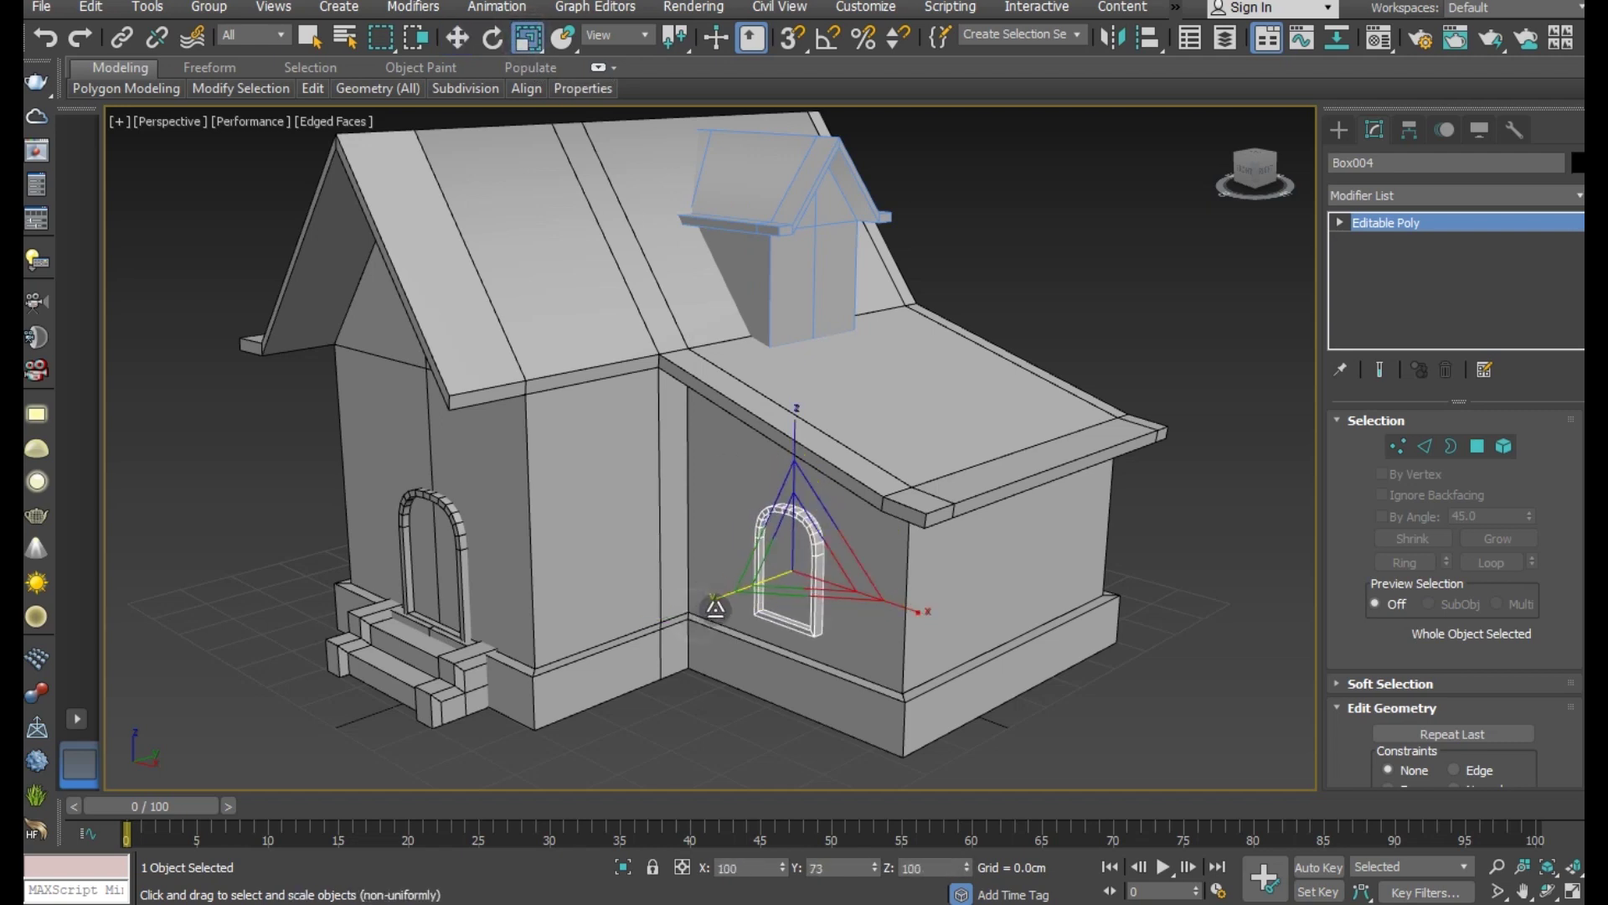
pyautogui.keyDown('alt'); pyautogui.moveTo(761, 567); pyautogui.dragTo(745, 578, button='middle'); pyautogui.keyUp('alt')
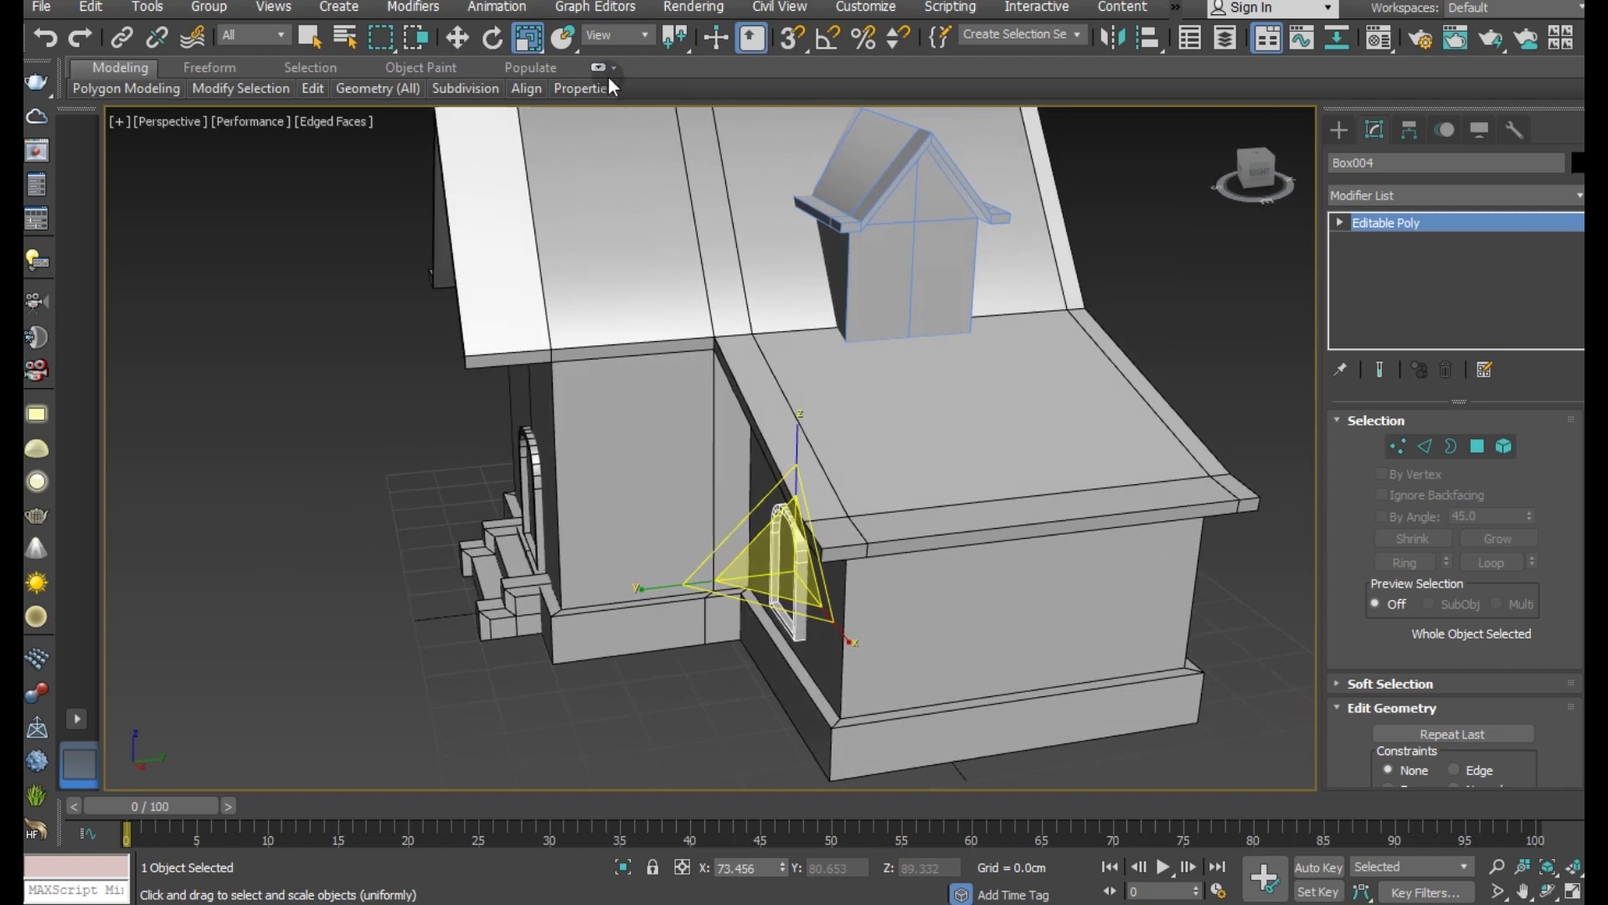
# Step: Copy the arched window, lift it onto the roof, and rotate it to face the dormer front
pyautogui.click(457, 37)
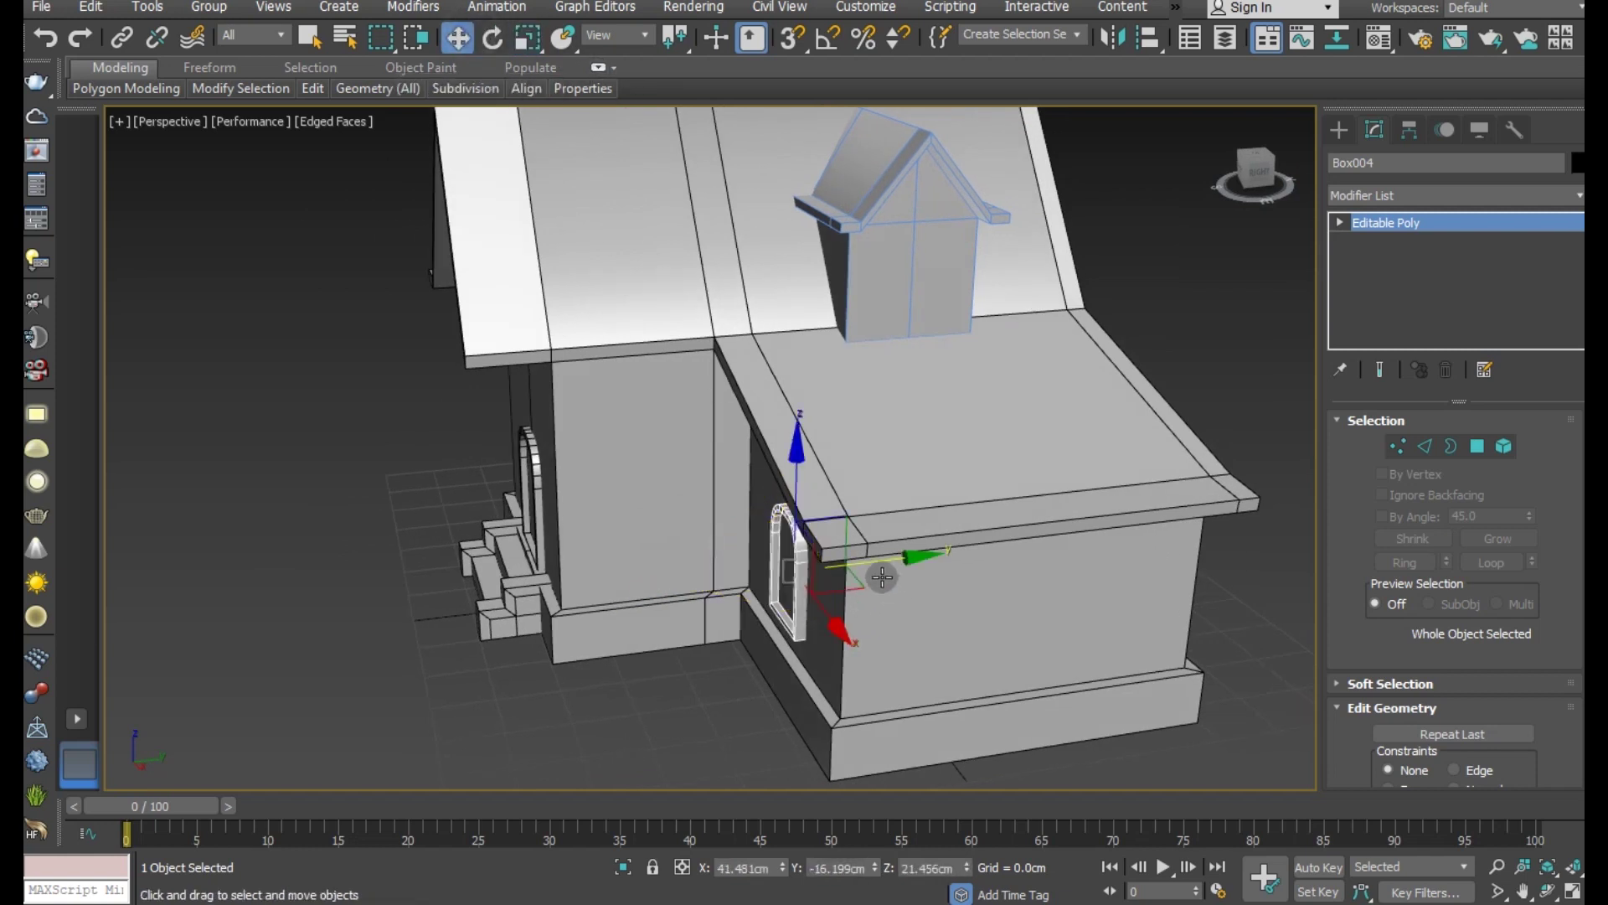
pyautogui.keyDown('shift'); pyautogui.moveTo(880, 565); pyautogui.dragTo(893, 547); pyautogui.keyUp('shift')
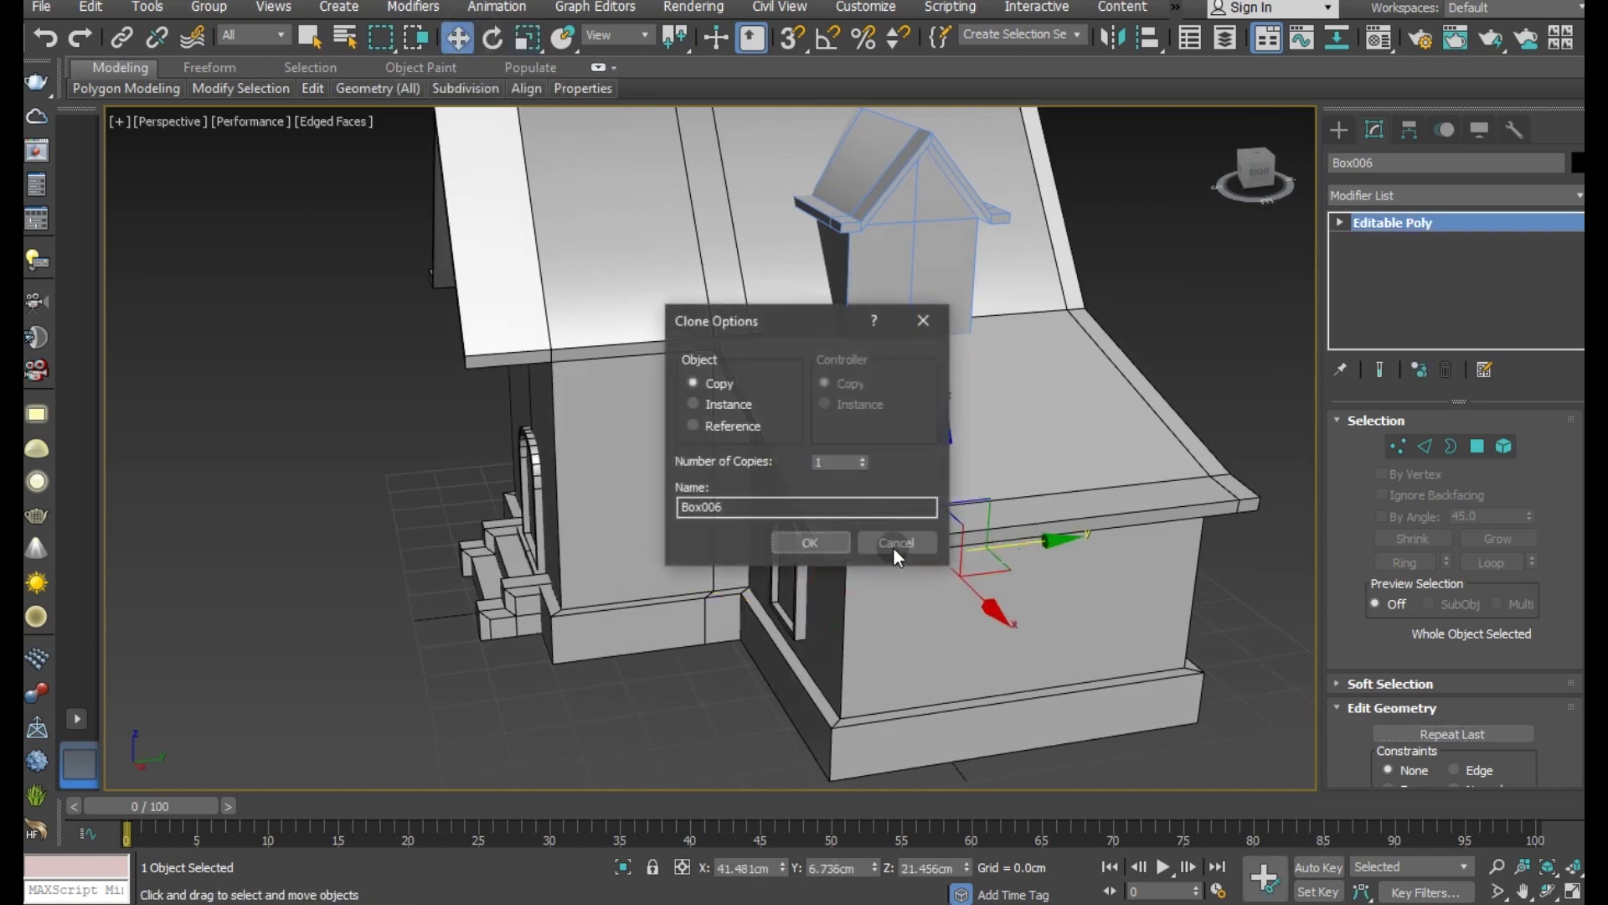
pyautogui.click(791, 545)
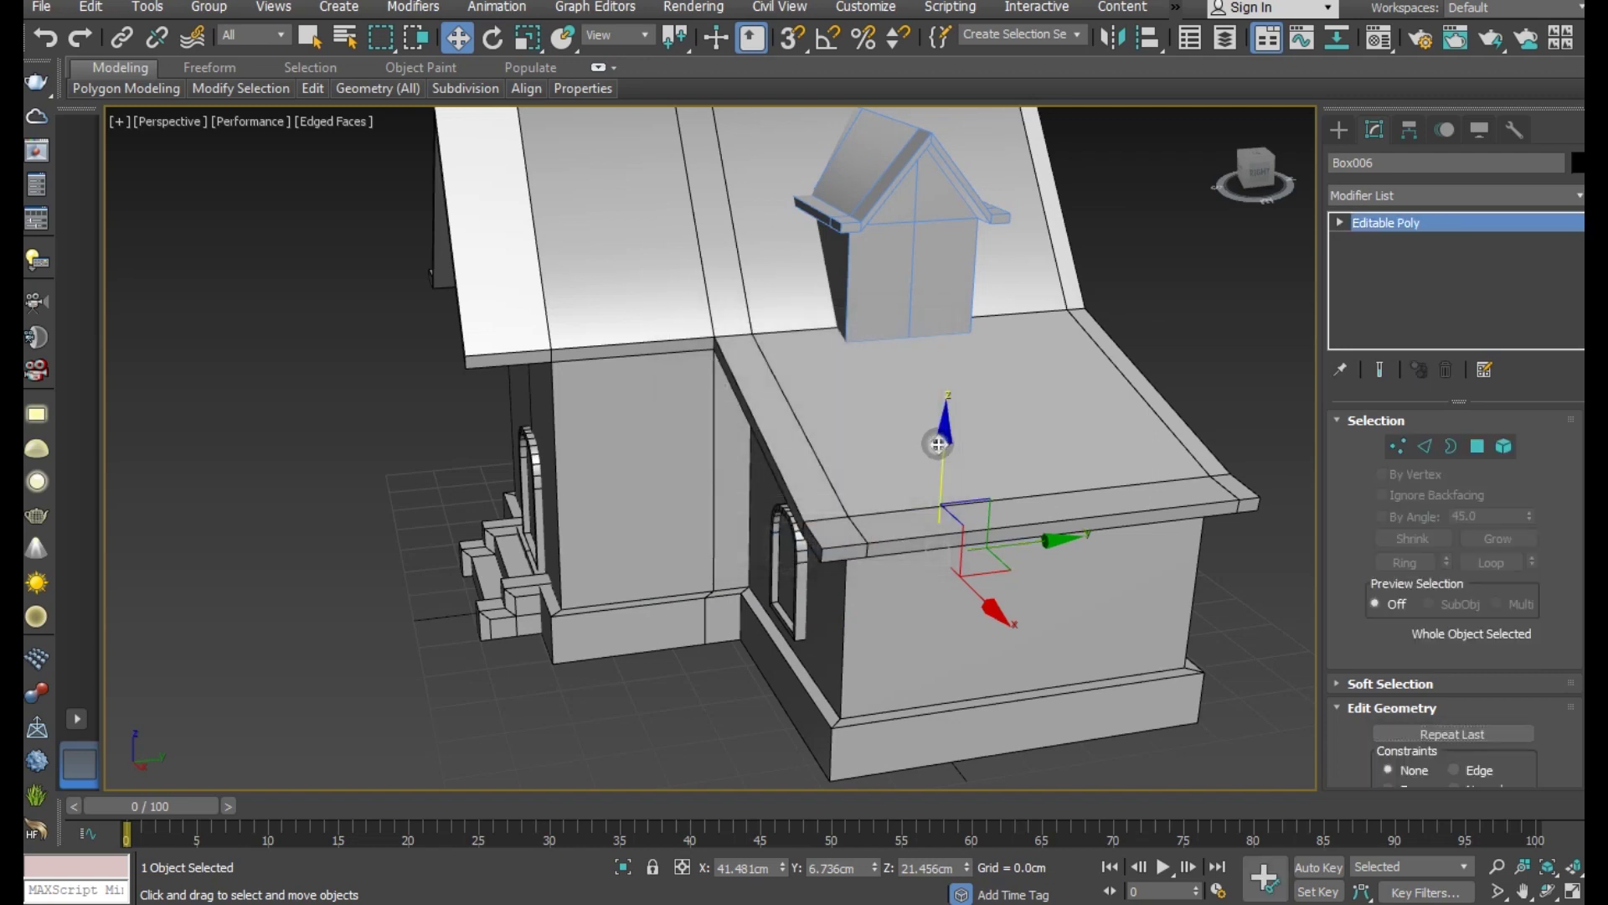
pyautogui.moveTo(937, 435); pyautogui.dragTo(959, 203)
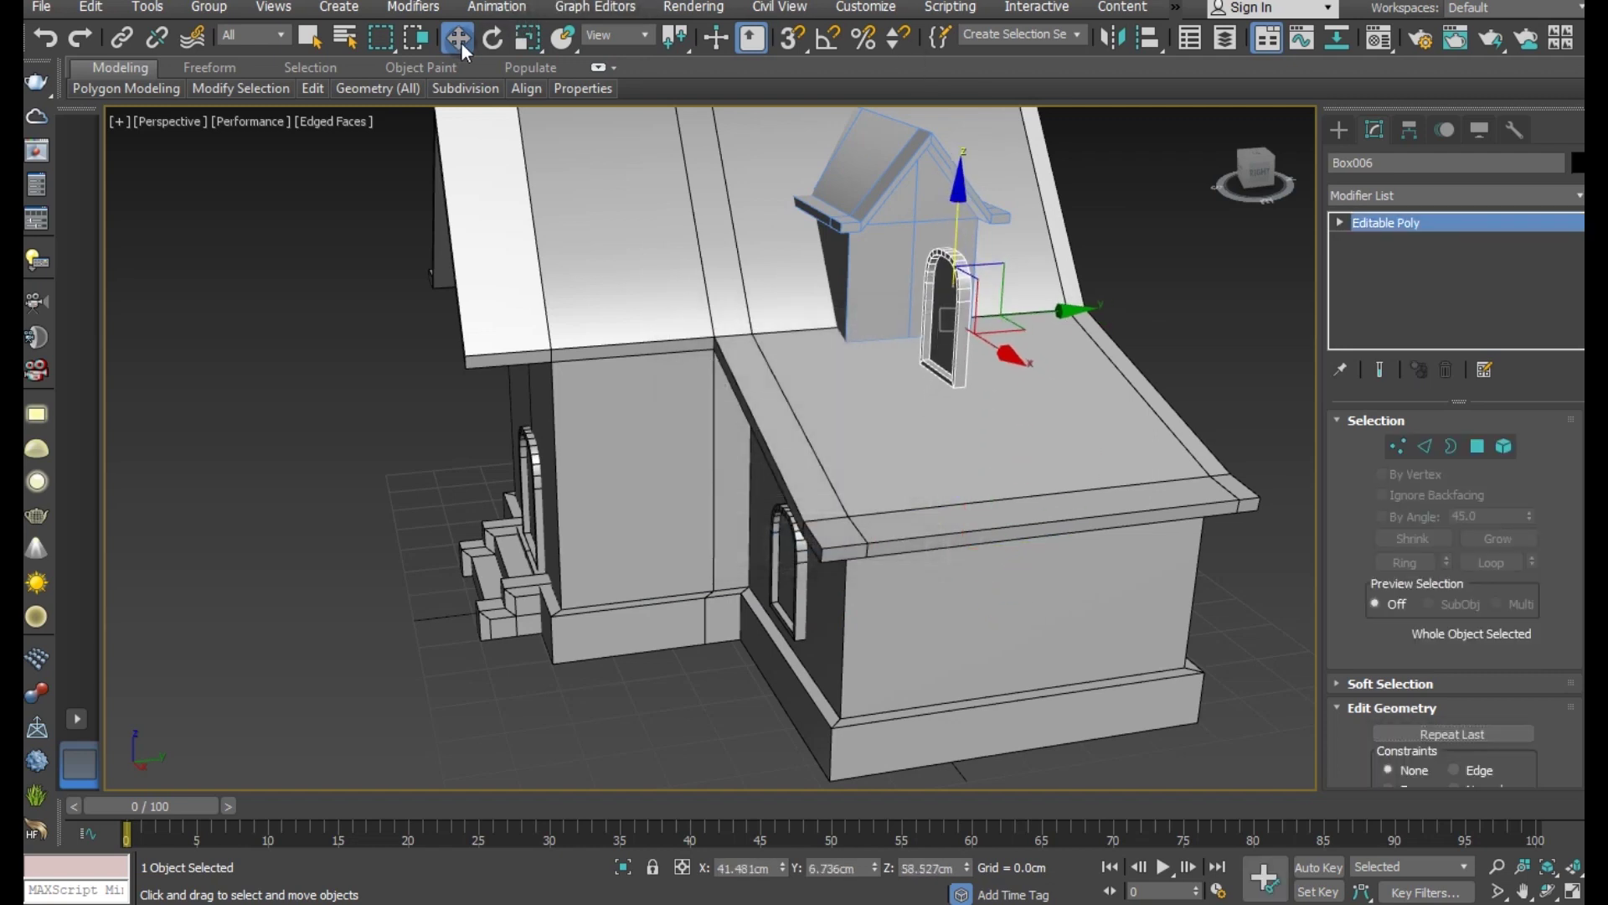
pyautogui.click(491, 39)
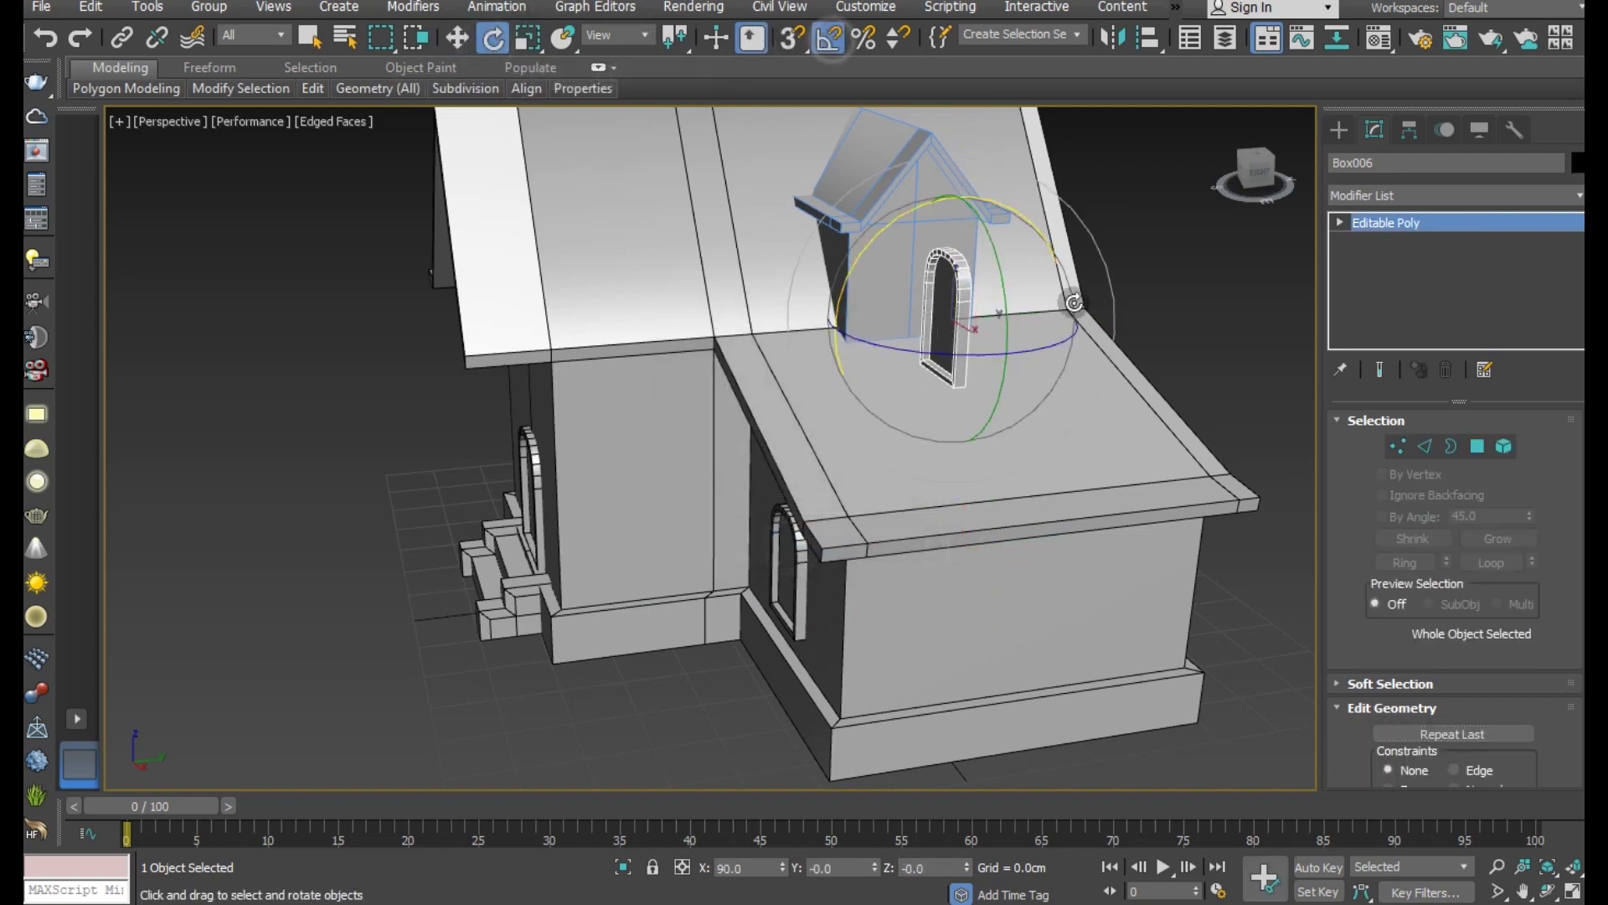
pyautogui.moveTo(970, 352); pyautogui.dragTo(1046, 352)
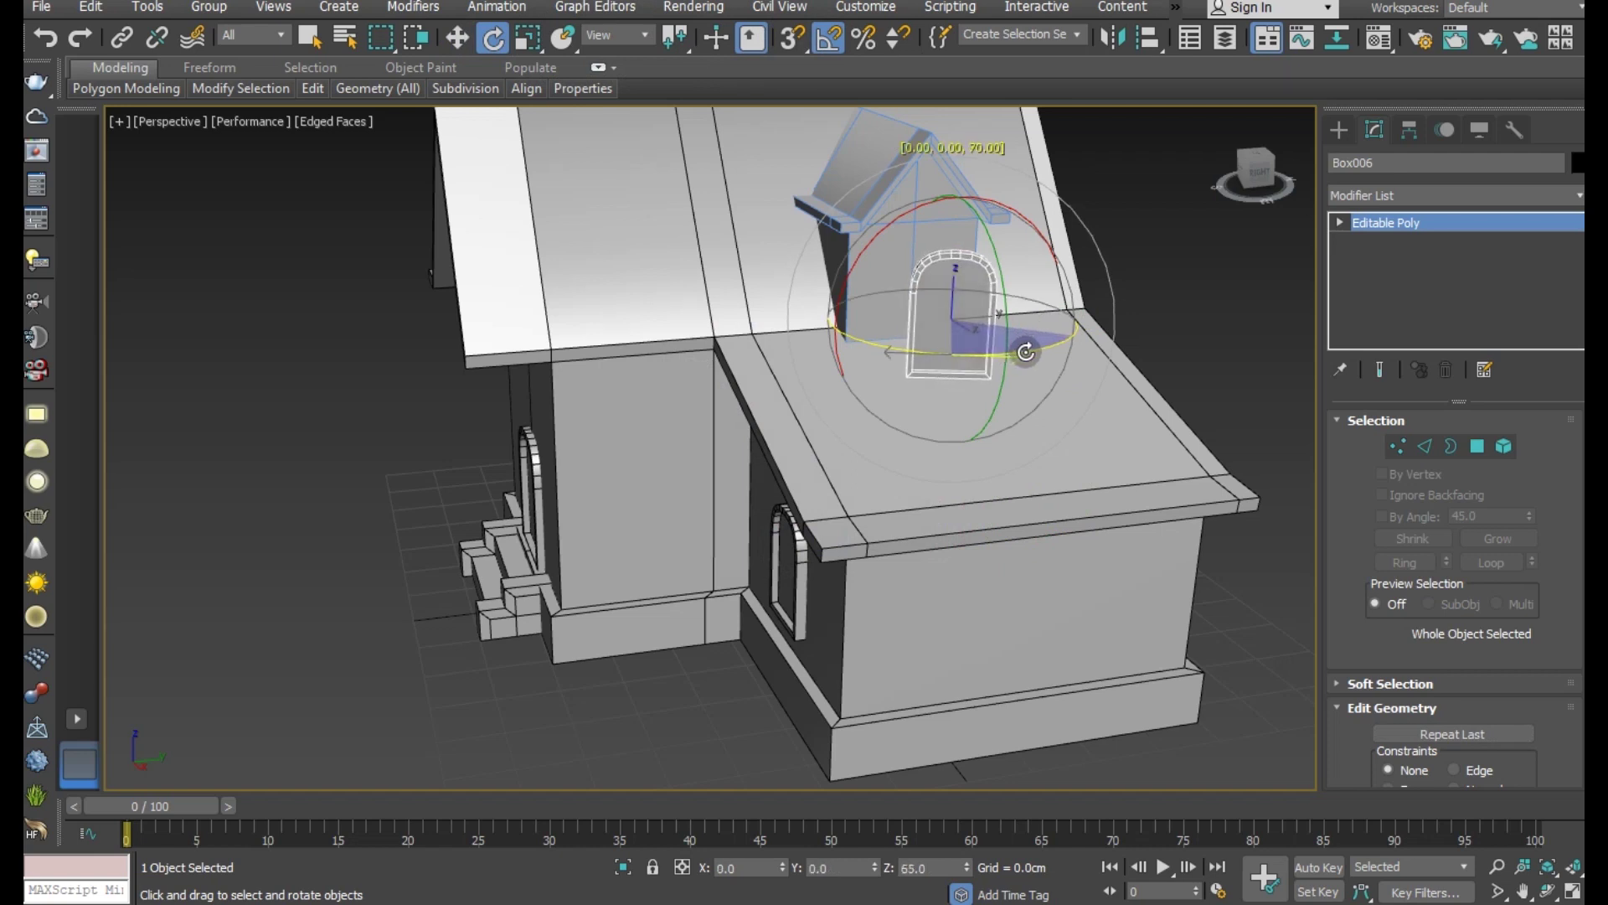
pyautogui.click(459, 41)
pyautogui.moveTo(1007, 352); pyautogui.dragTo(943, 322)
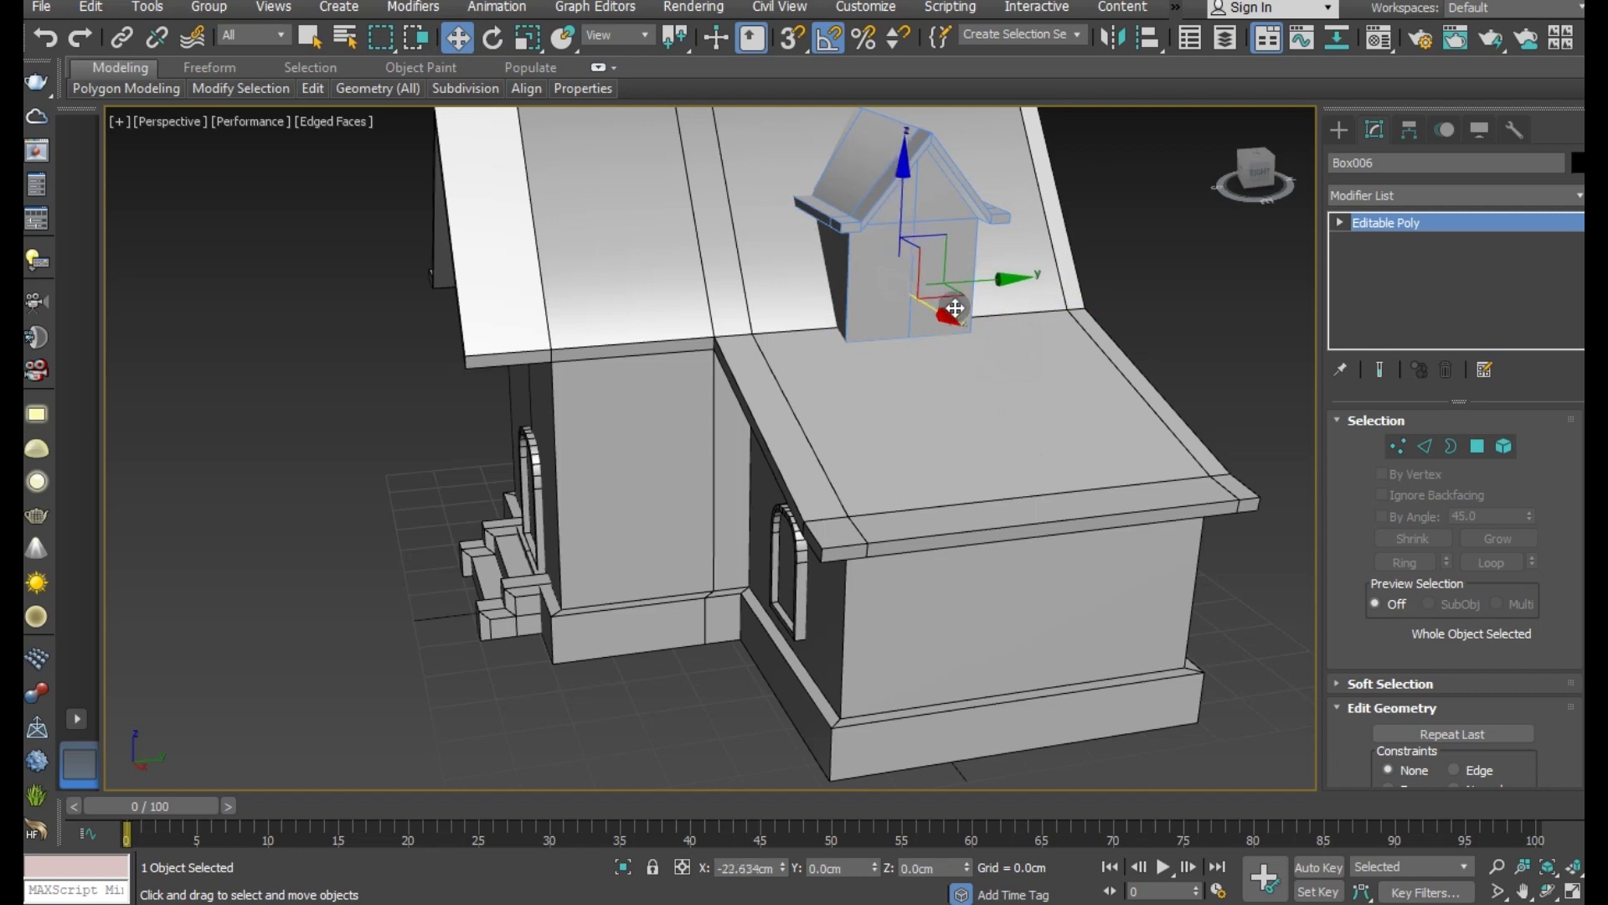
# Step: Shrink the arched frame to 72% and position it on the dormer's front wall
pyautogui.scroll(3, 955, 280)
pyautogui.keyDown('alt'); pyautogui.moveTo(989, 312); pyautogui.dragTo(1023, 333, button='middle'); pyautogui.keyUp('alt')
pyautogui.scroll(3, 961, 298)
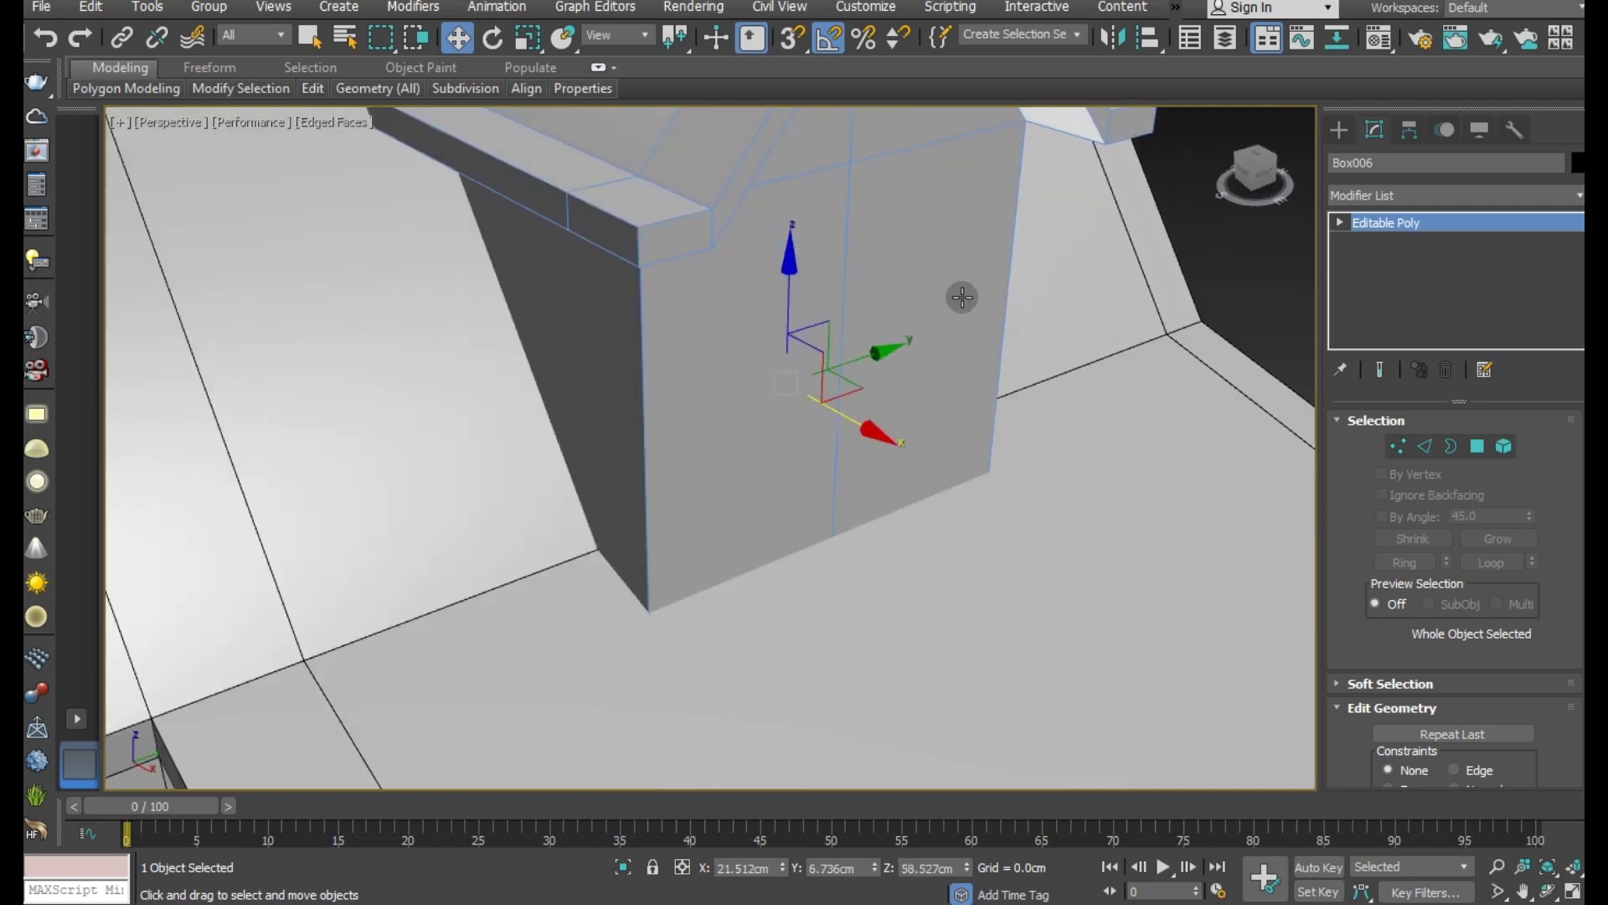
pyautogui.moveTo(838, 410); pyautogui.dragTo(859, 418)
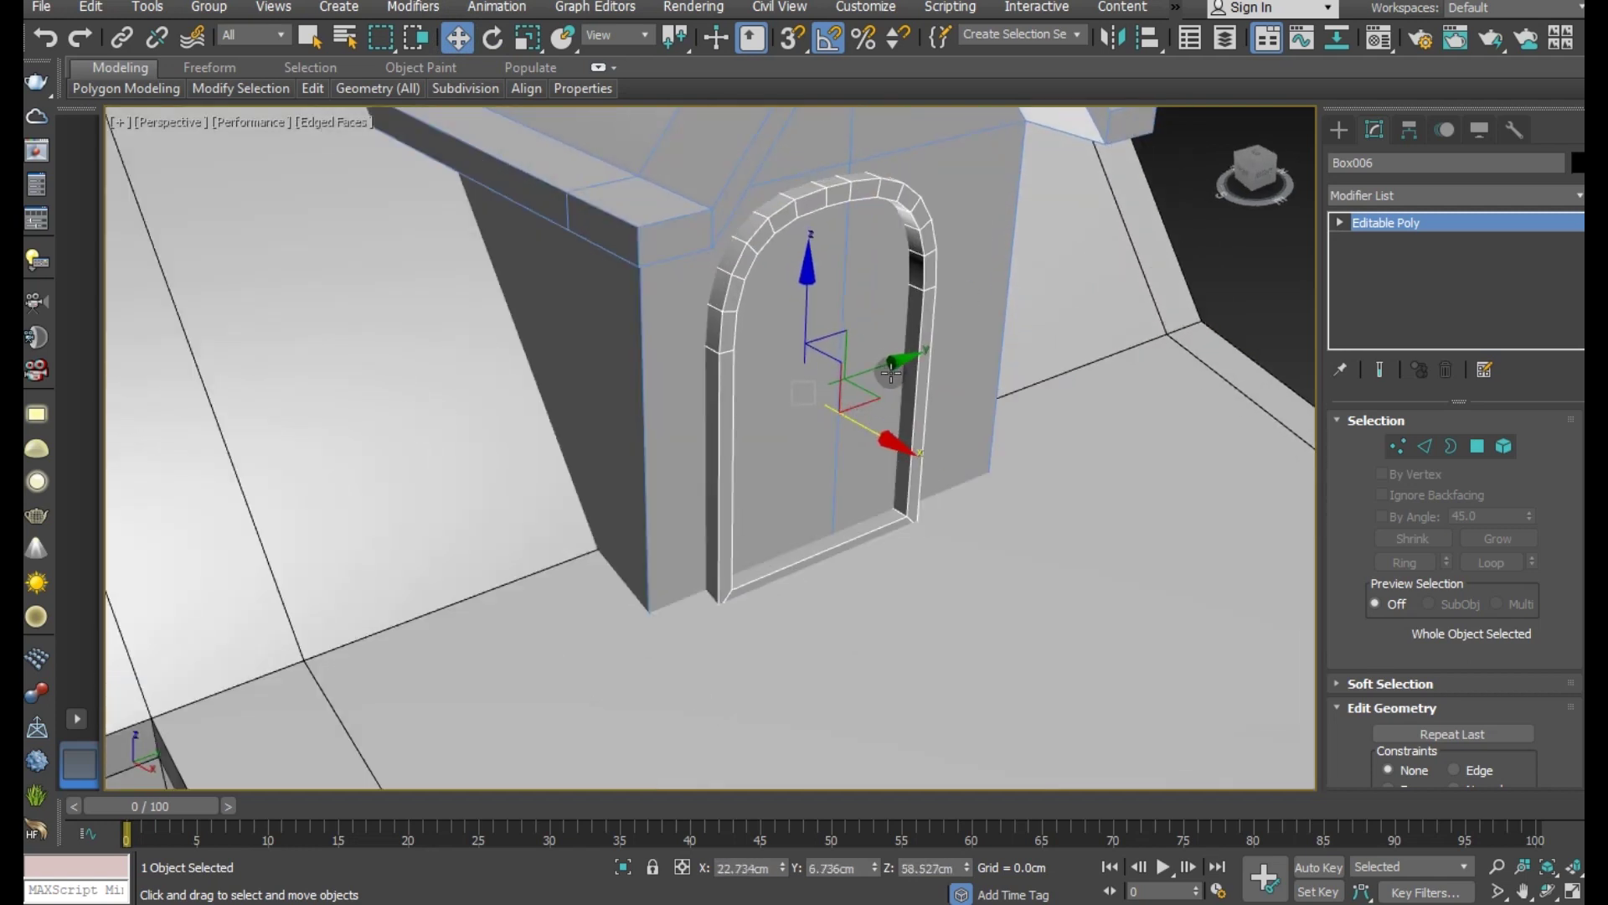
pyautogui.moveTo(893, 364); pyautogui.dragTo(925, 353)
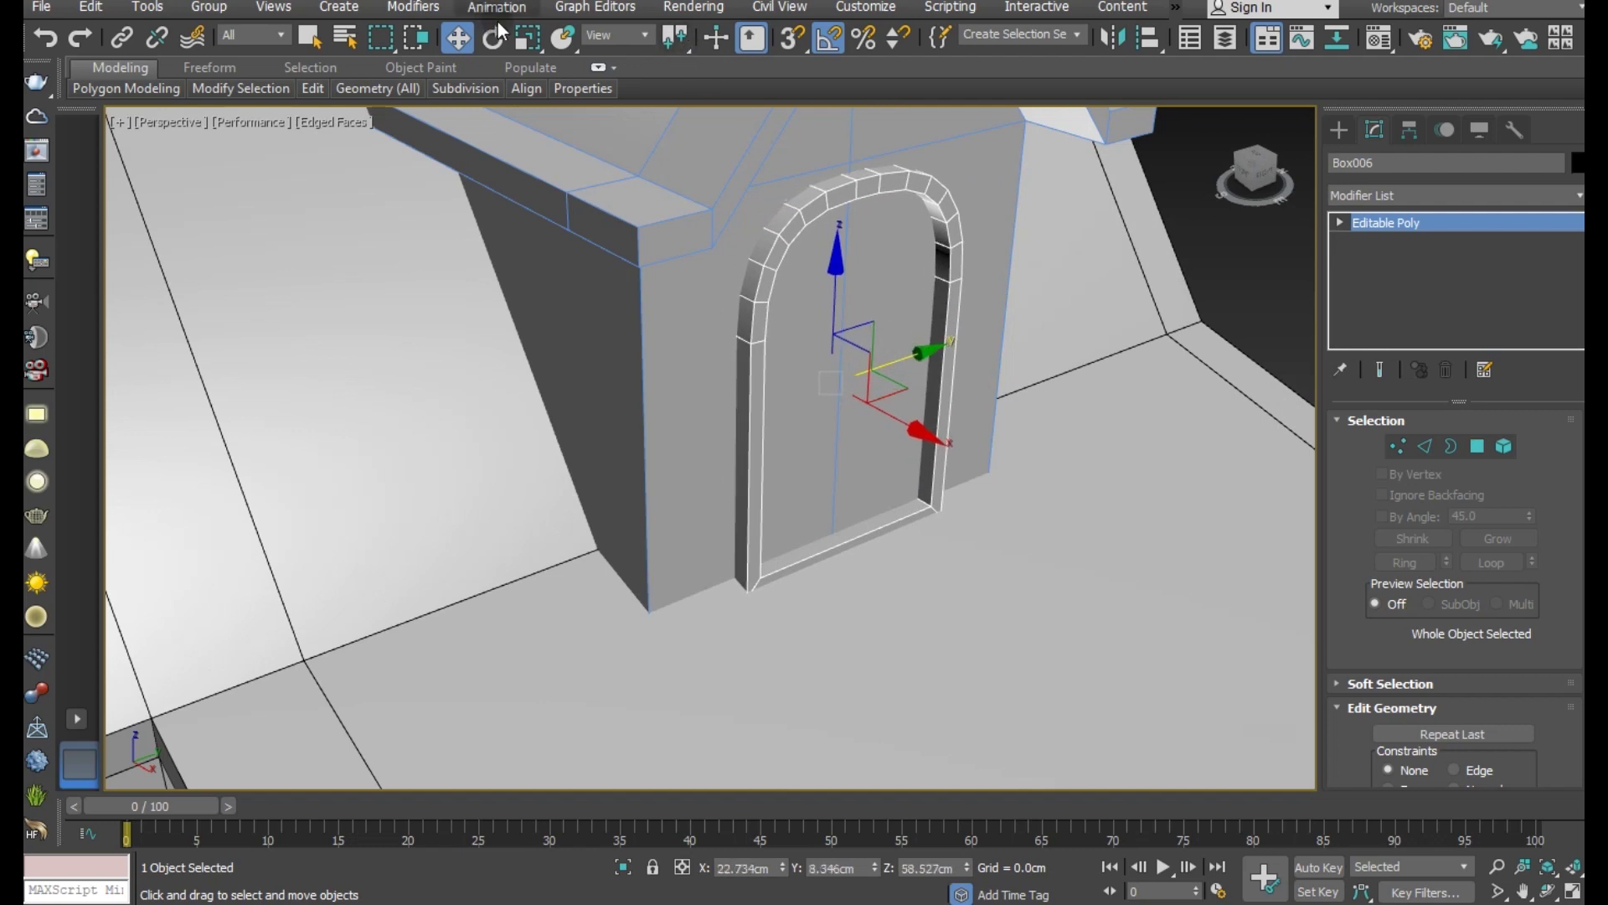
pyautogui.click(519, 41)
pyautogui.moveTo(827, 449)
pyautogui.mouseDown()
pyautogui.moveTo(841, 431)
pyautogui.moveTo(828, 436)
pyautogui.mouseUp()
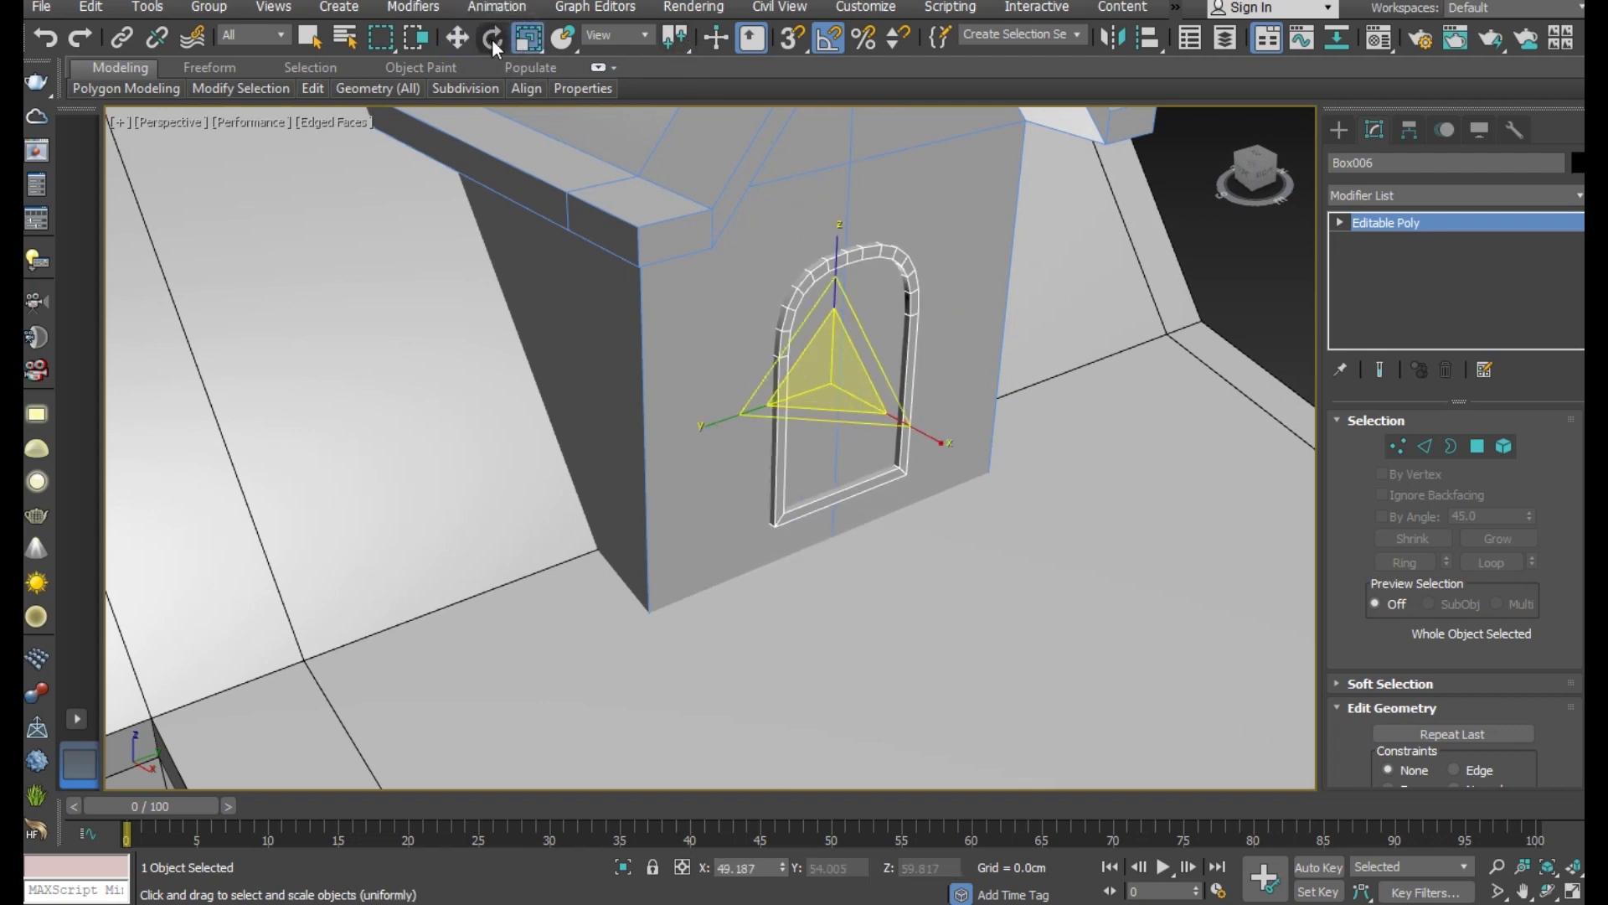
pyautogui.click(464, 36)
pyautogui.moveTo(885, 413); pyautogui.dragTo(786, 439)
pyautogui.scroll(-3, 703, 484)
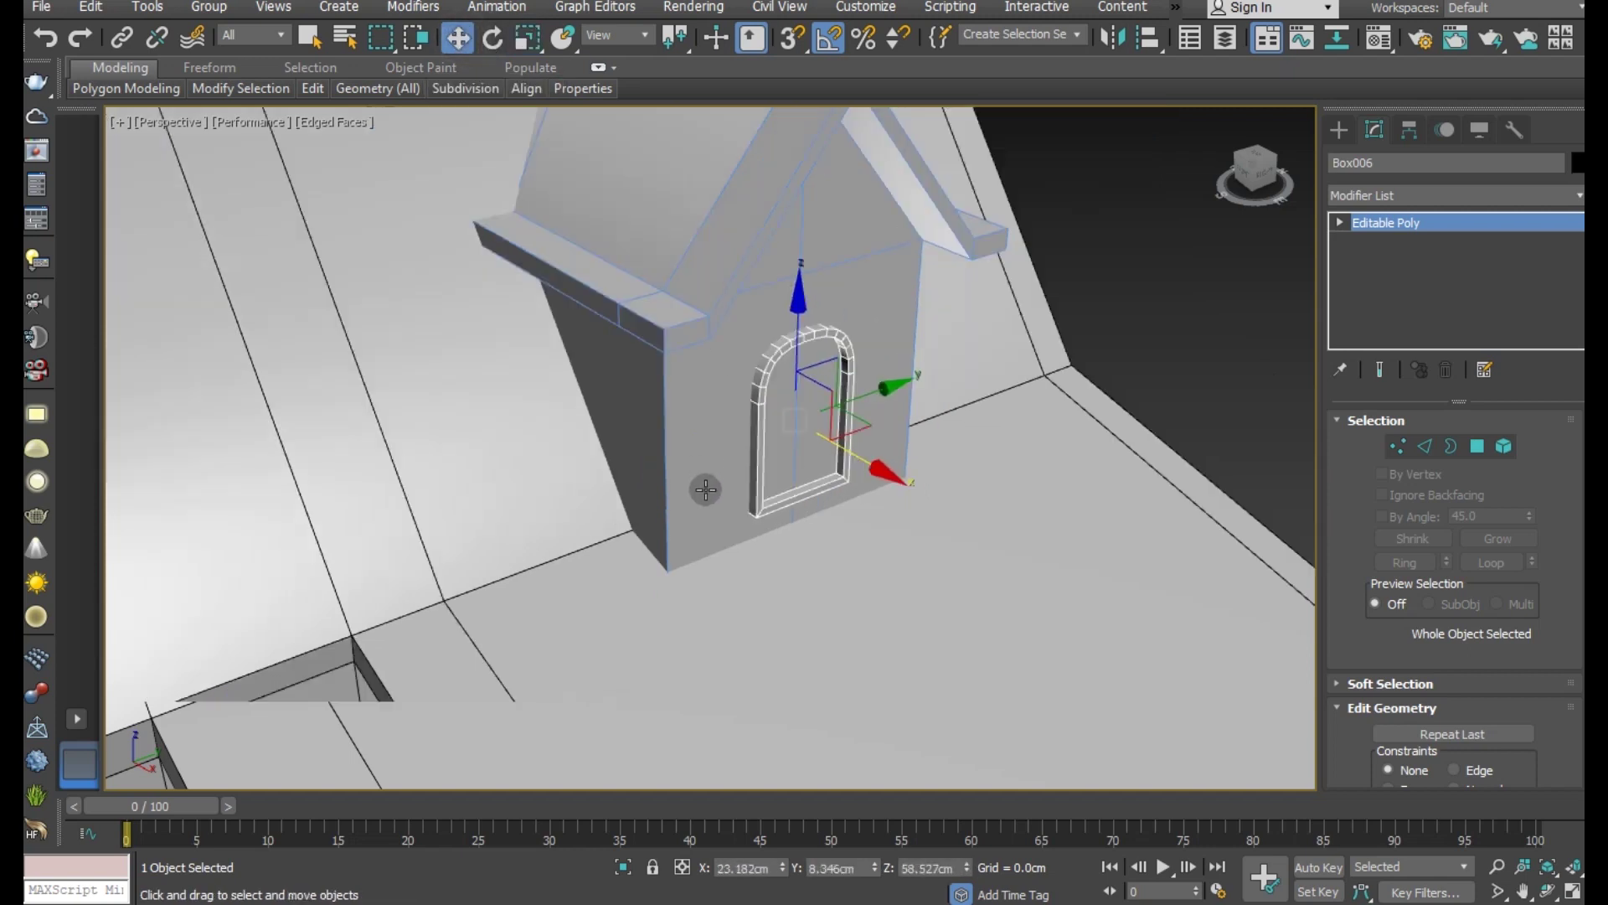
pyautogui.scroll(-2, 727, 494)
pyautogui.scroll(-4, 727, 494)
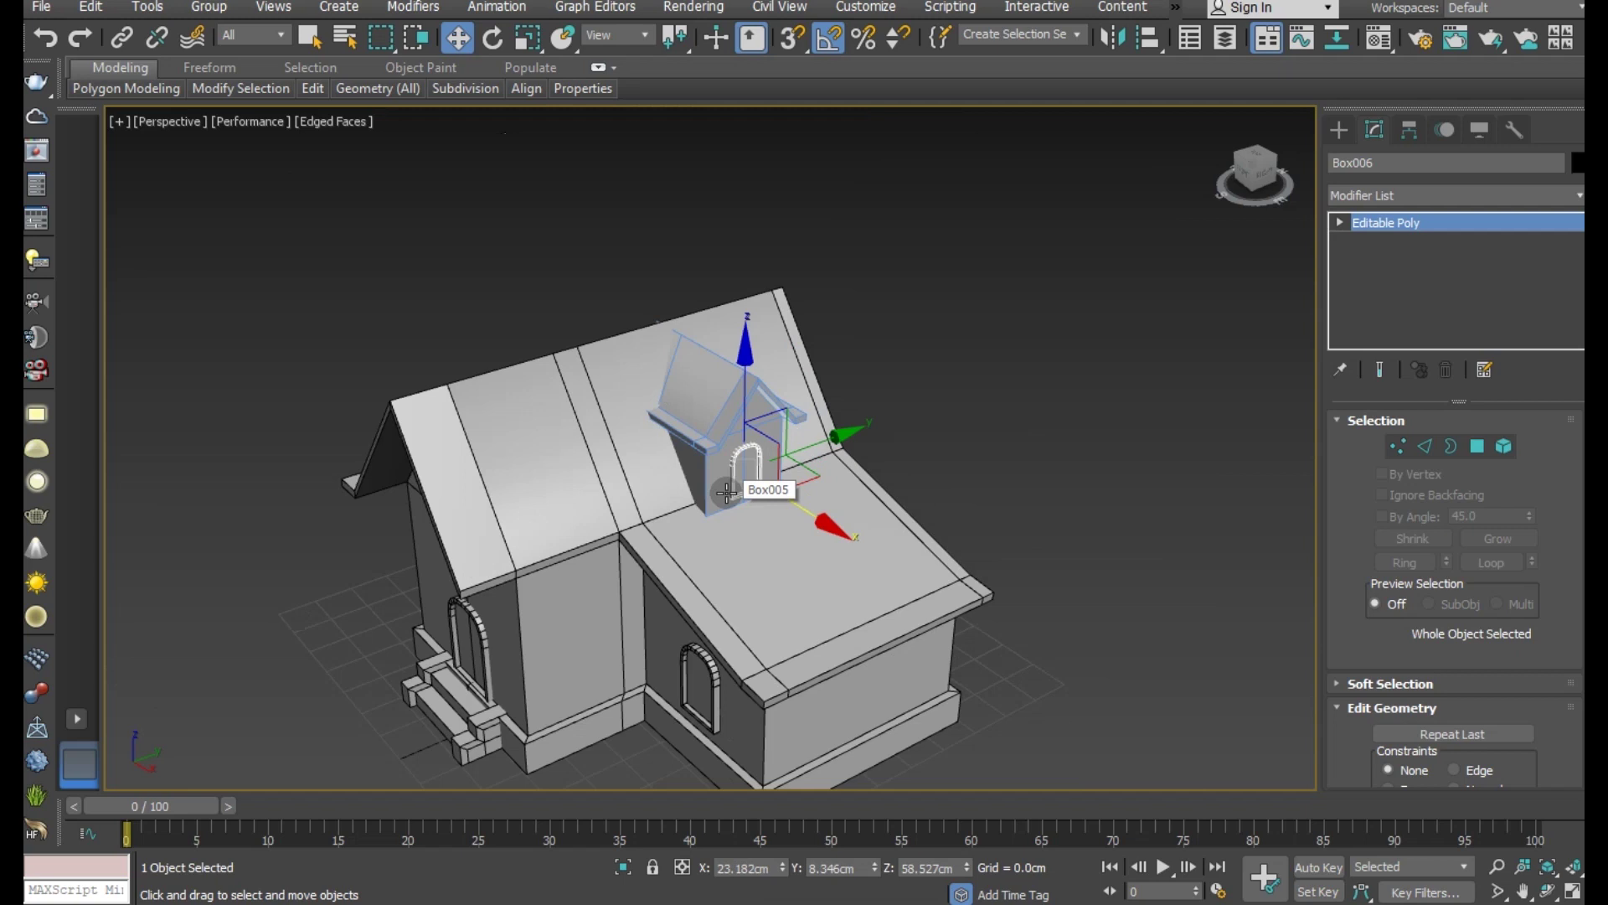
# Step: Select the 22 dormer vertices on Box005 and slide them right along X
pyautogui.moveTo(1028, 474)
pyautogui.keyDown('alt'); pyautogui.mouseDown(button='middle')
pyautogui.moveTo(808, 438)
pyautogui.moveTo(1084, 456)
pyautogui.mouseUp(button='middle'); pyautogui.keyUp('alt')
pyautogui.moveTo(819, 459)
pyautogui.keyDown('alt'); pyautogui.mouseDown(button='middle')
pyautogui.moveTo(843, 503)
pyautogui.moveTo(944, 522)
pyautogui.moveTo(797, 413)
pyautogui.mouseUp(button='middle'); pyautogui.keyUp('alt')
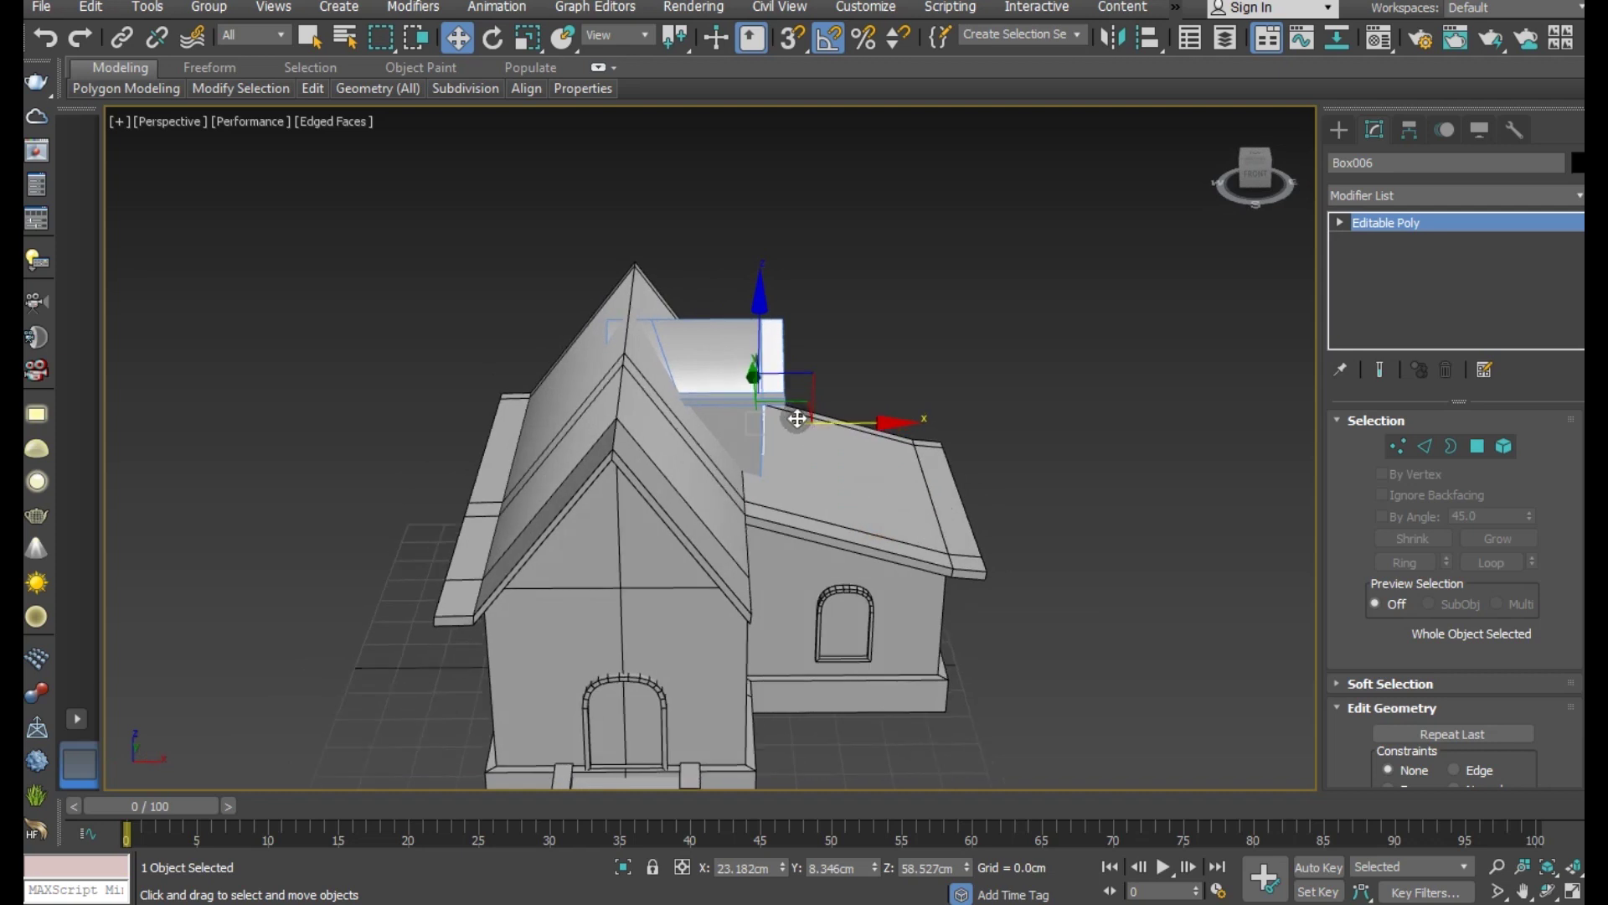
pyautogui.click(712, 402)
pyautogui.click(1399, 447)
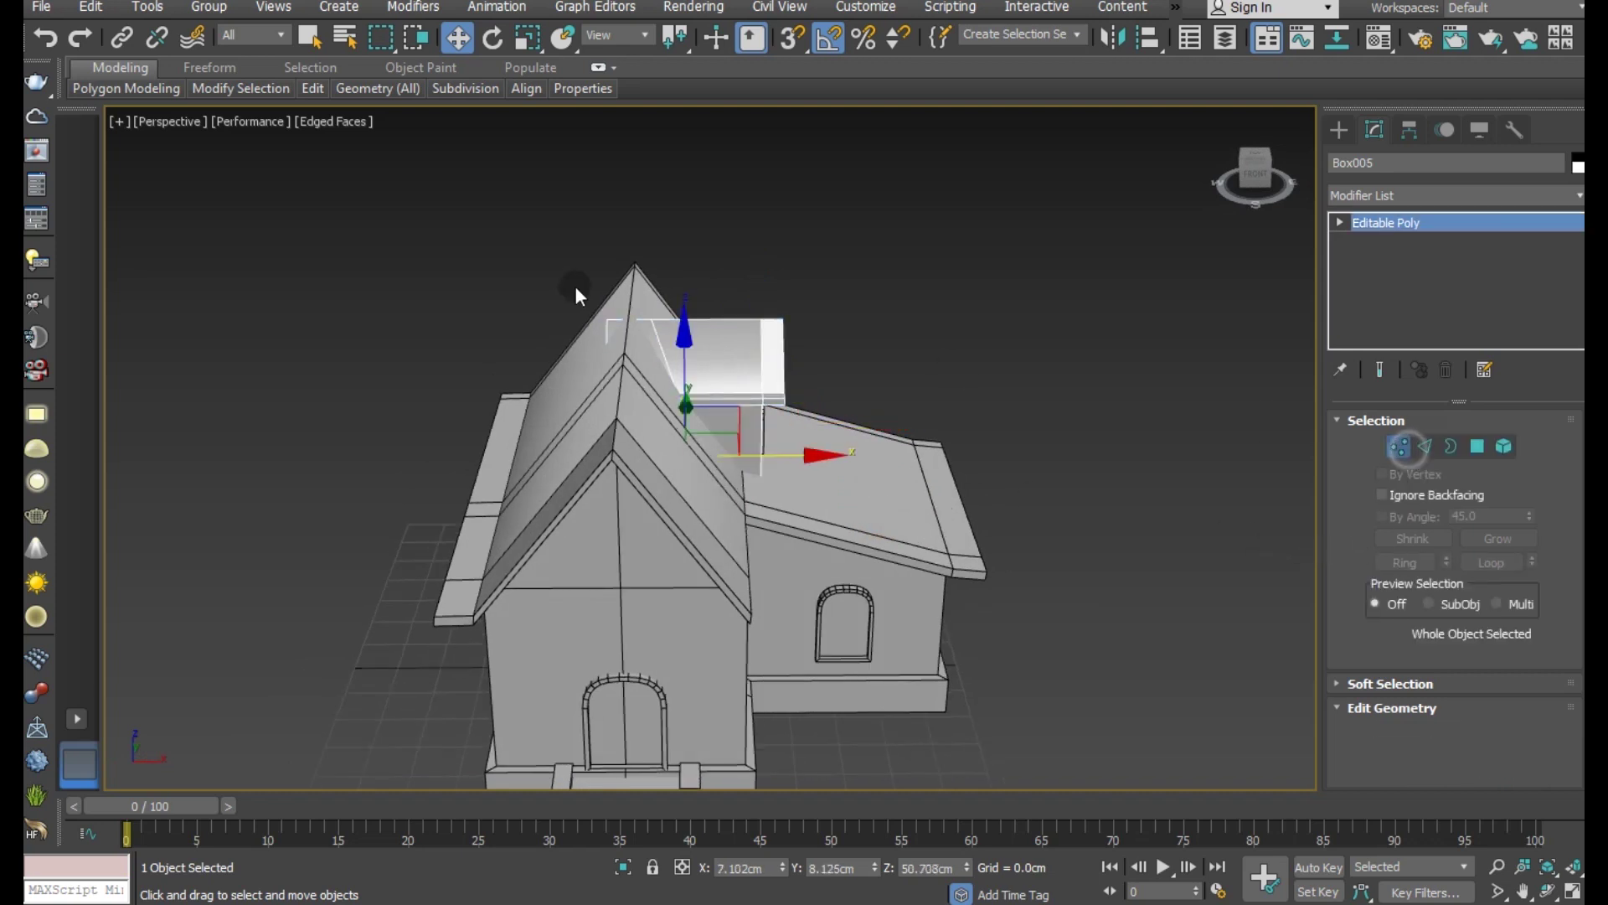
pyautogui.moveTo(530, 251); pyautogui.dragTo(682, 578)
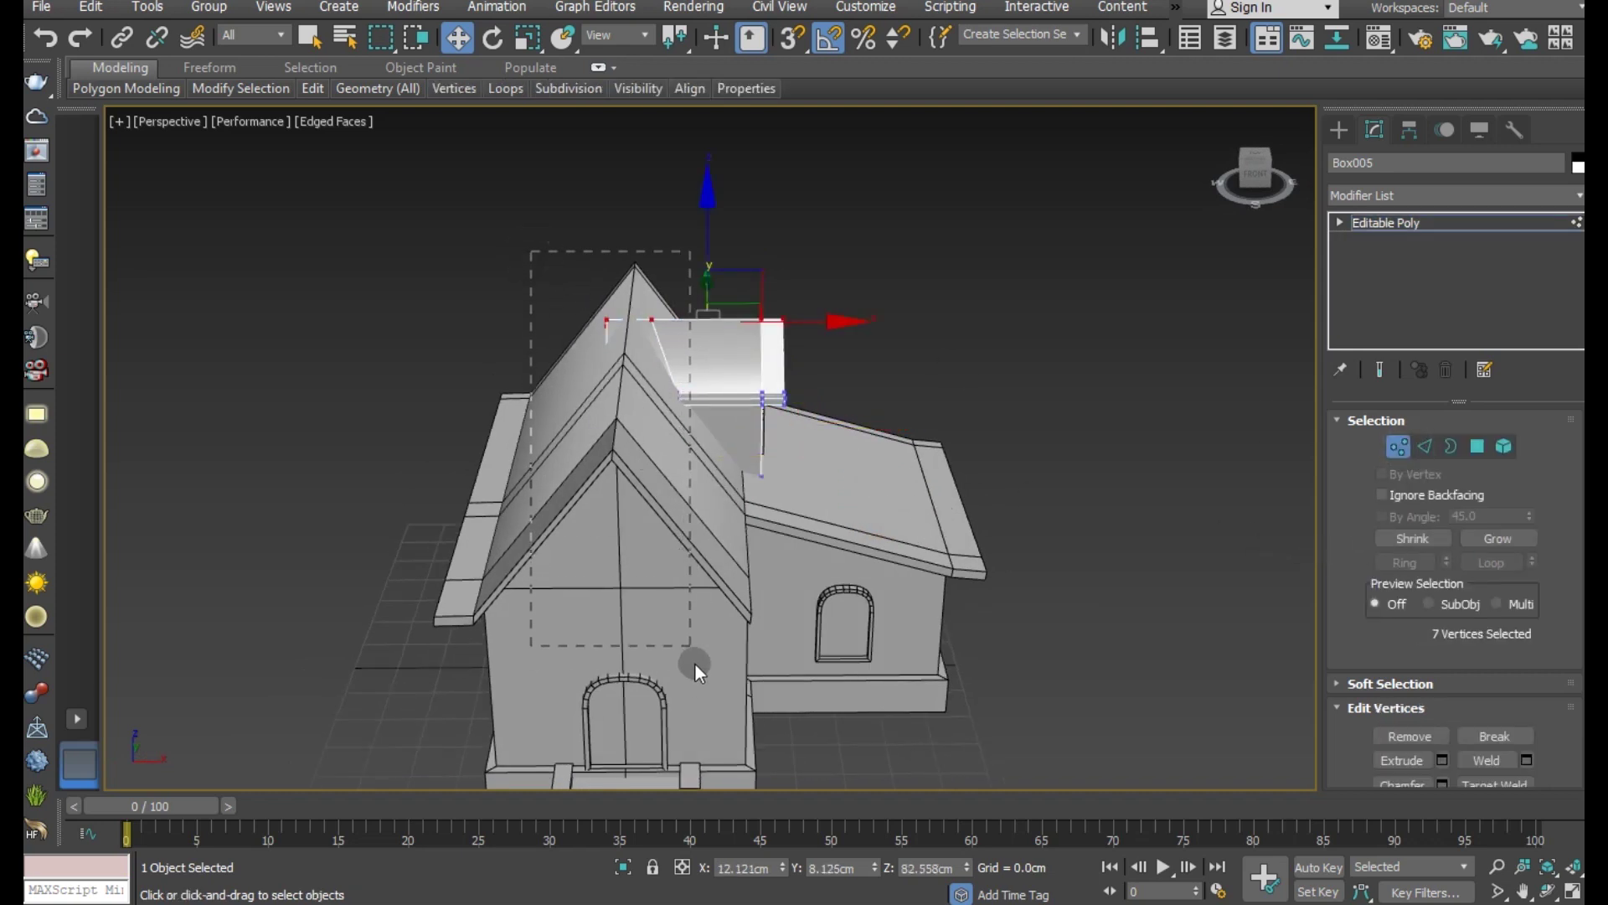
pyautogui.moveTo(712, 735); pyautogui.dragTo(712, 752)
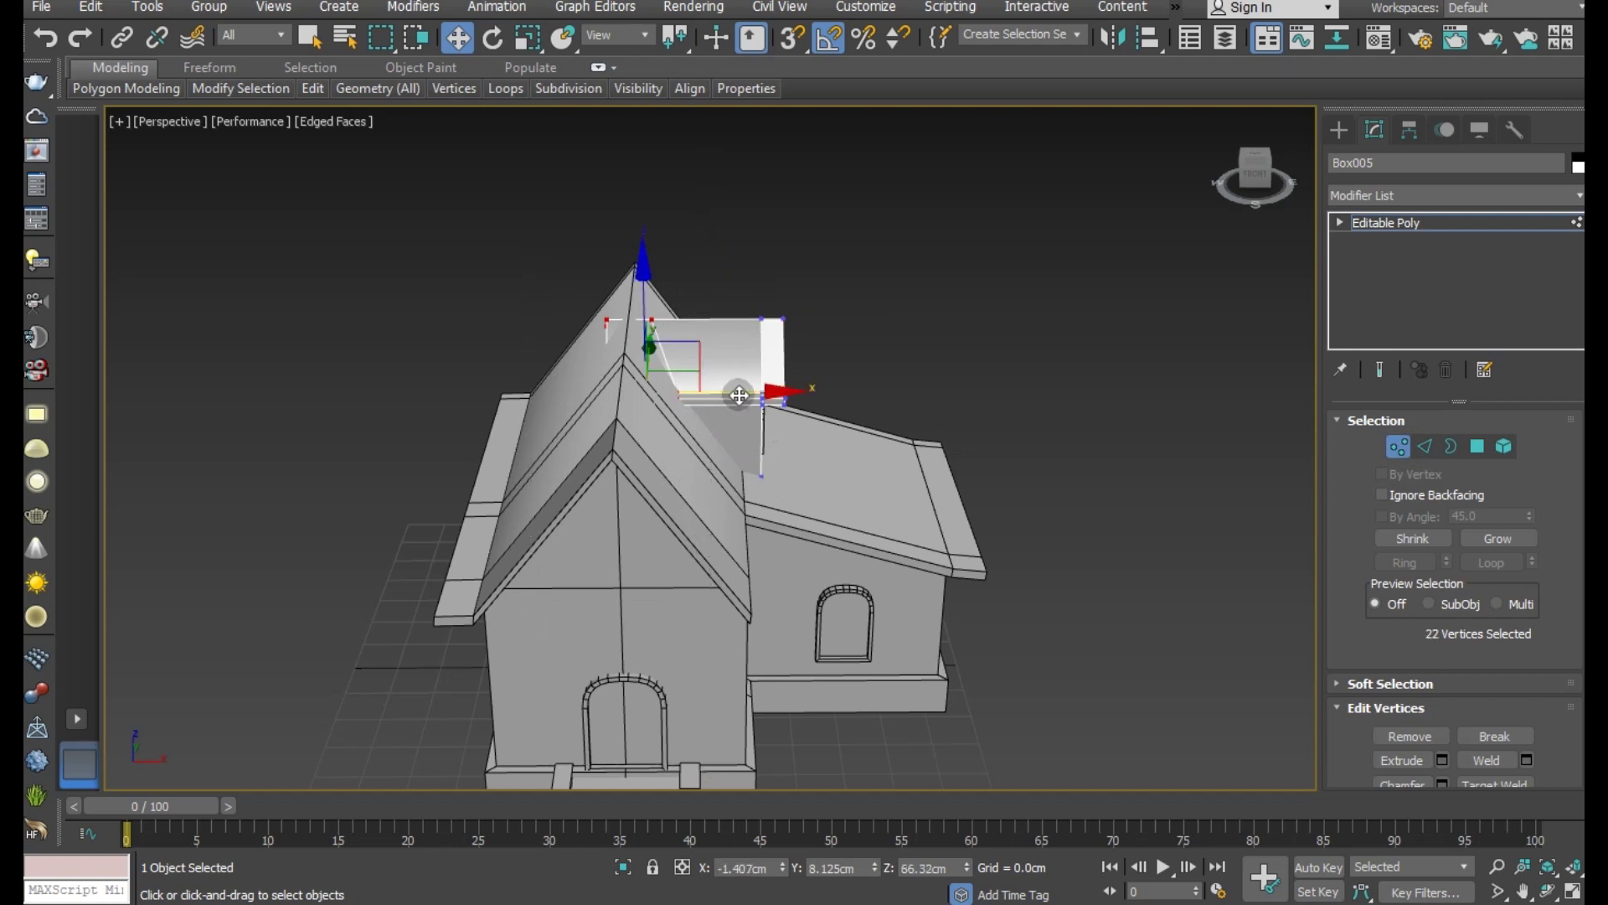
pyautogui.moveTo(739, 395); pyautogui.dragTo(758, 395)
pyautogui.keyDown('alt'); pyautogui.moveTo(792, 447); pyautogui.dragTo(710, 426, button='middle'); pyautogui.keyUp('alt')
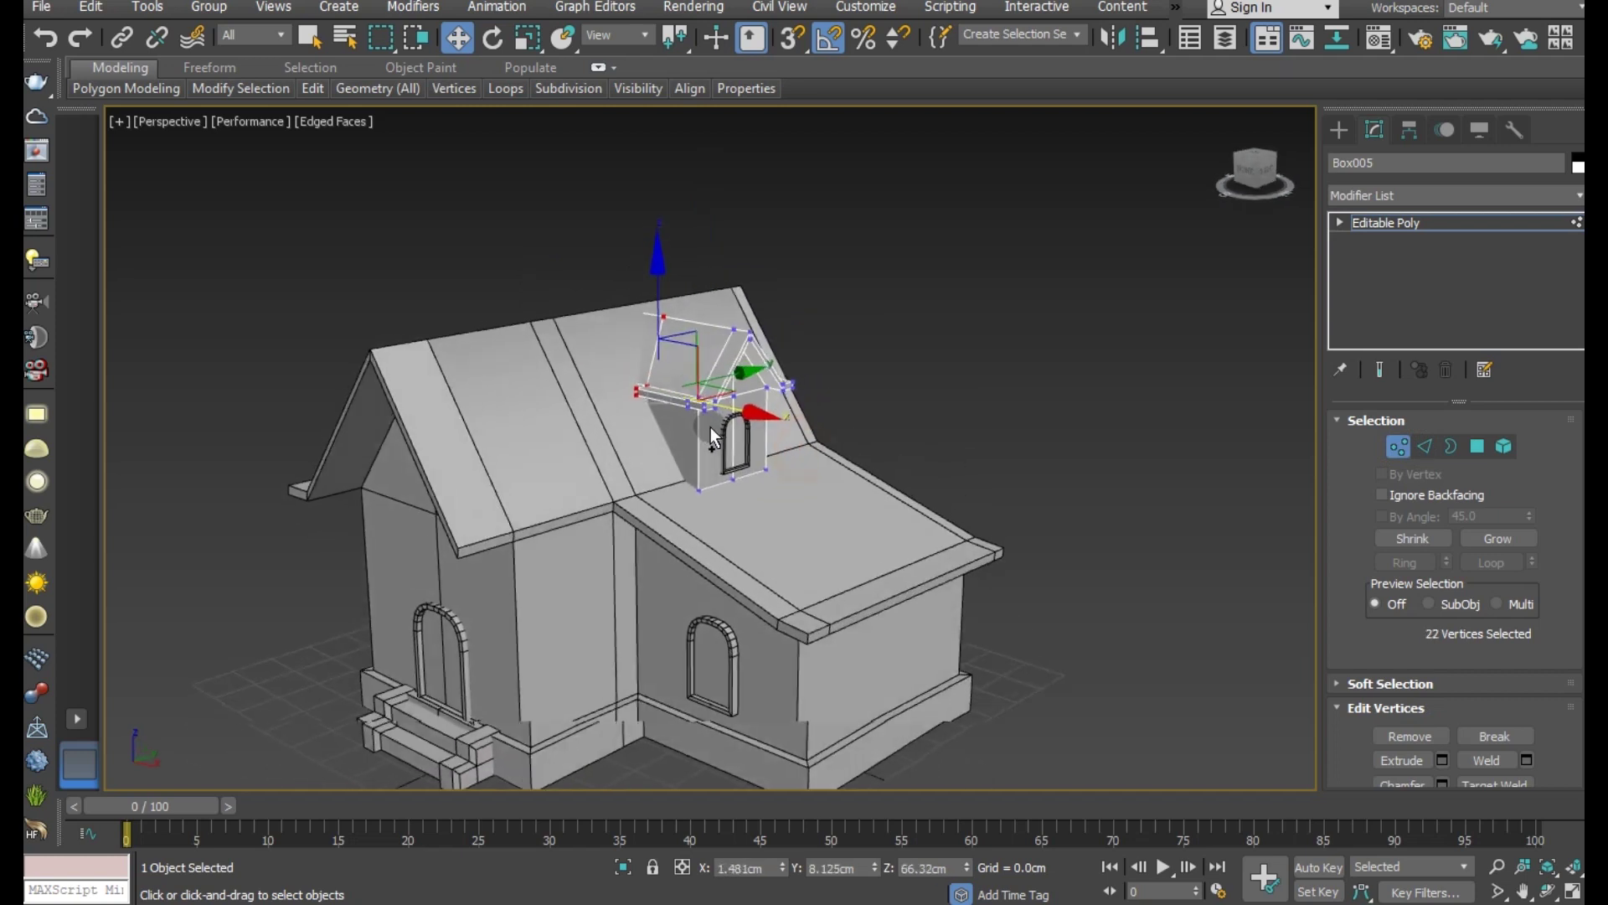
# Step: Raise the arched door frame Box006 slightly up along Z
pyautogui.click(1393, 220)
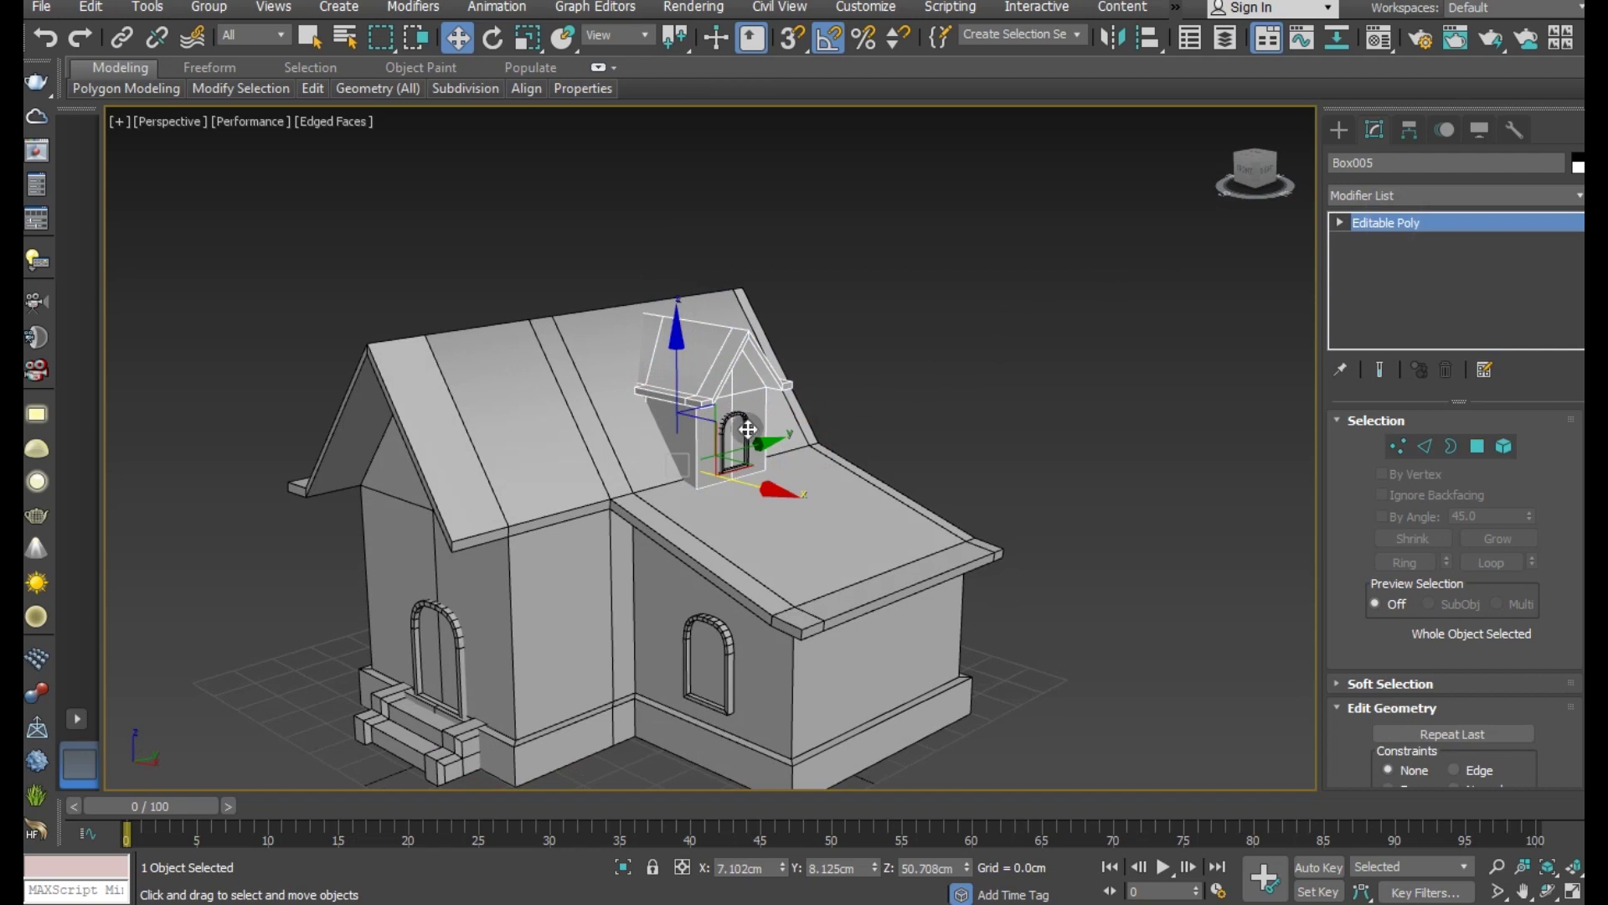
pyautogui.keyDown('ctrl'); pyautogui.click(741, 342); pyautogui.keyUp('ctrl')
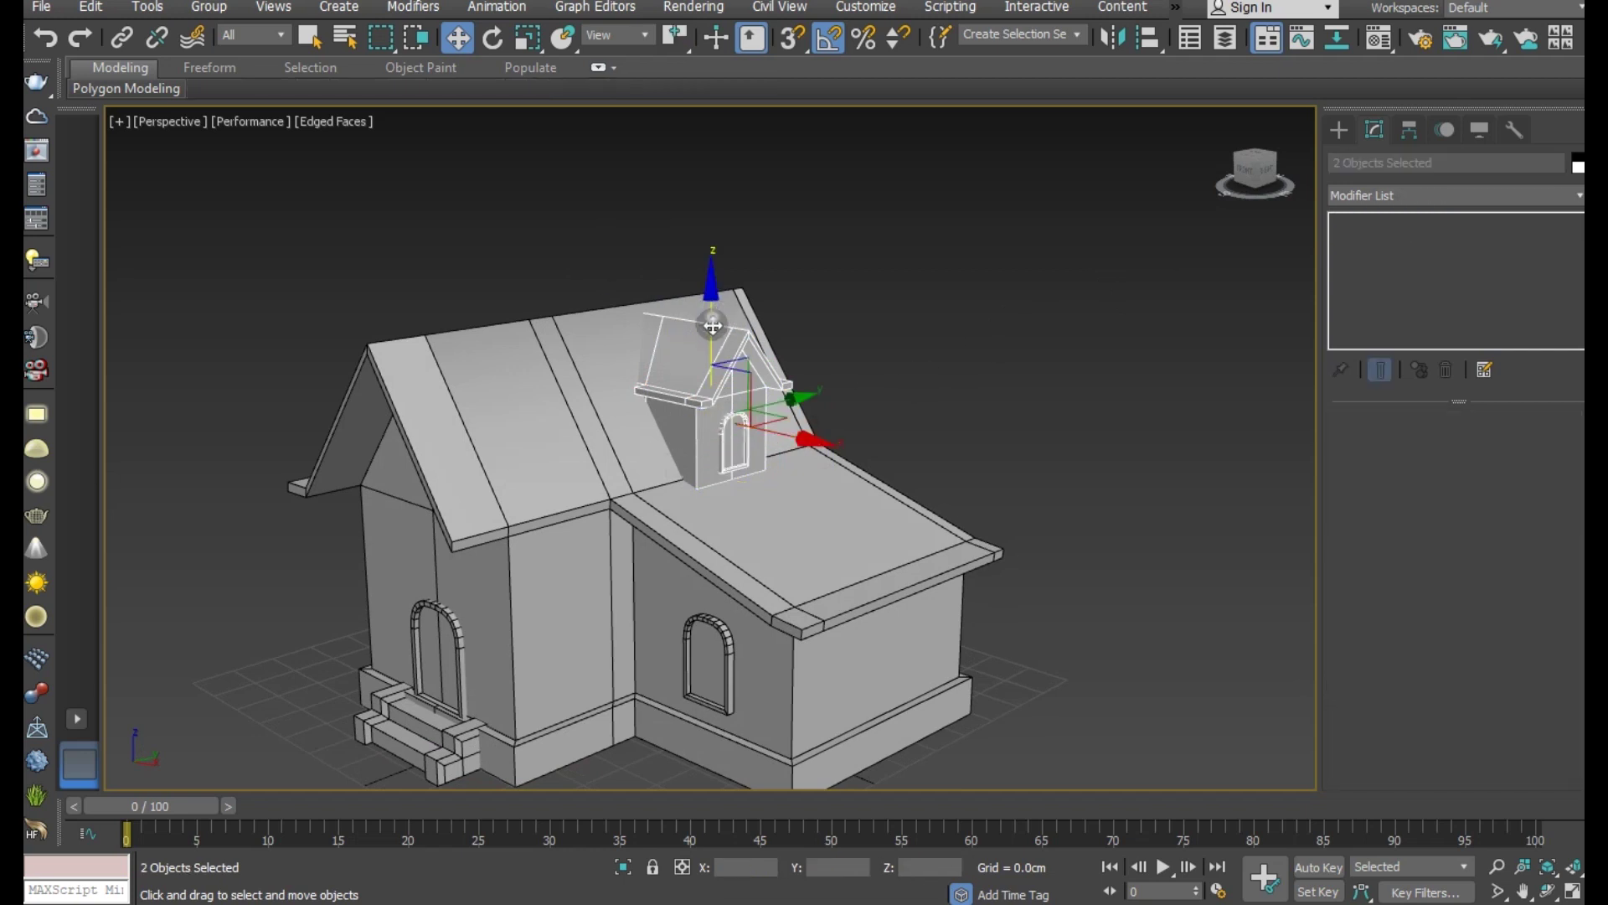
pyautogui.press('z')
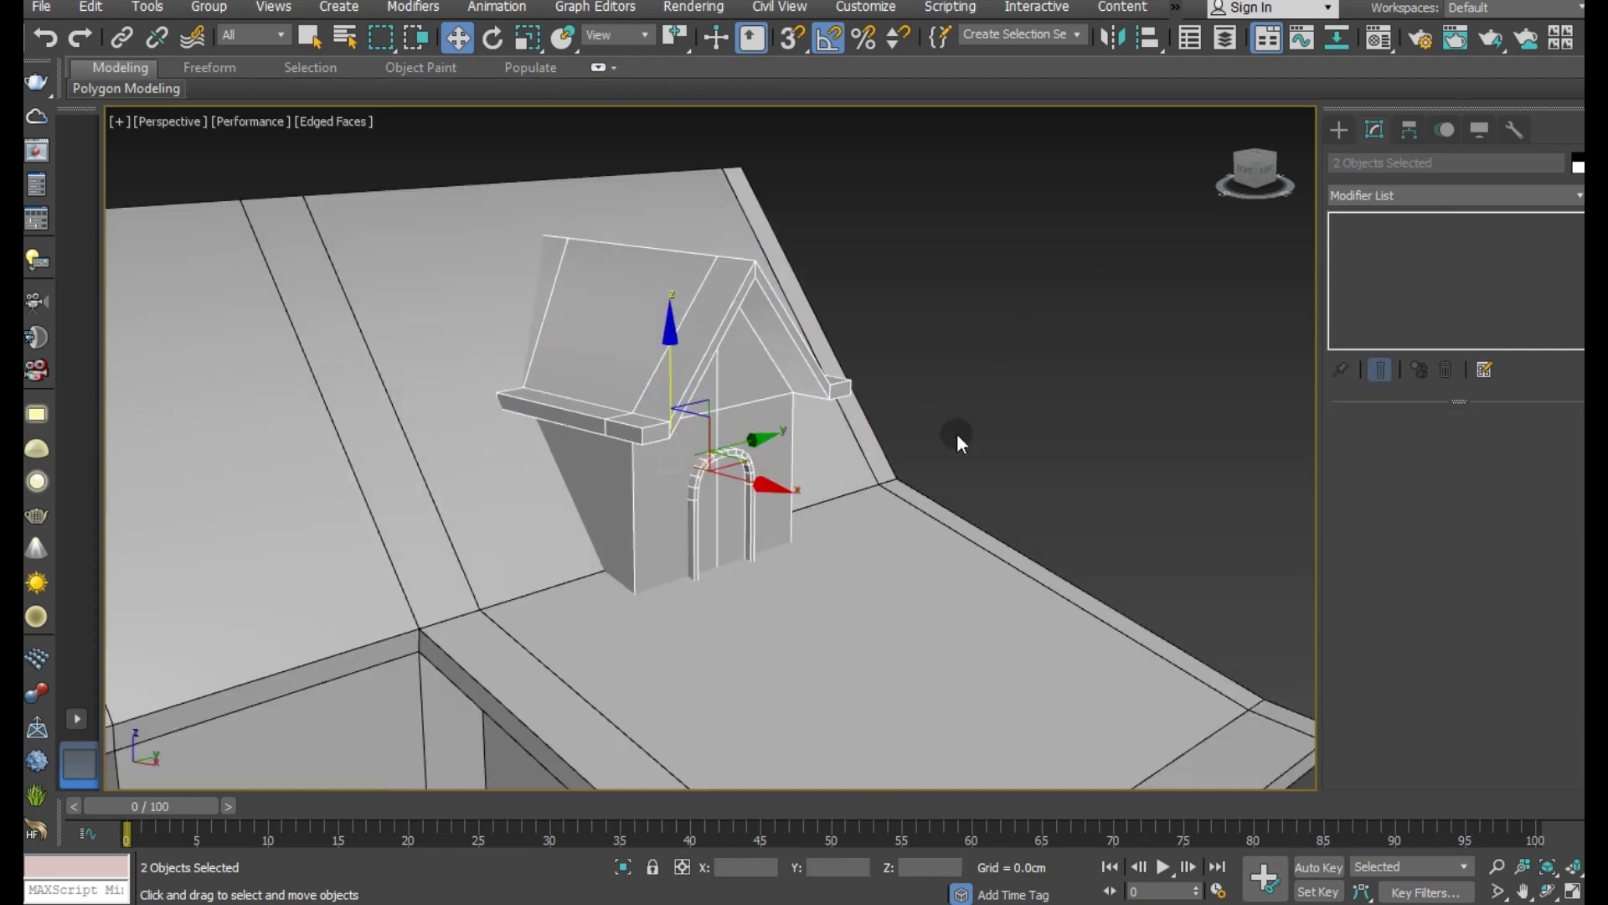
pyautogui.click(957, 434)
pyautogui.click(719, 416)
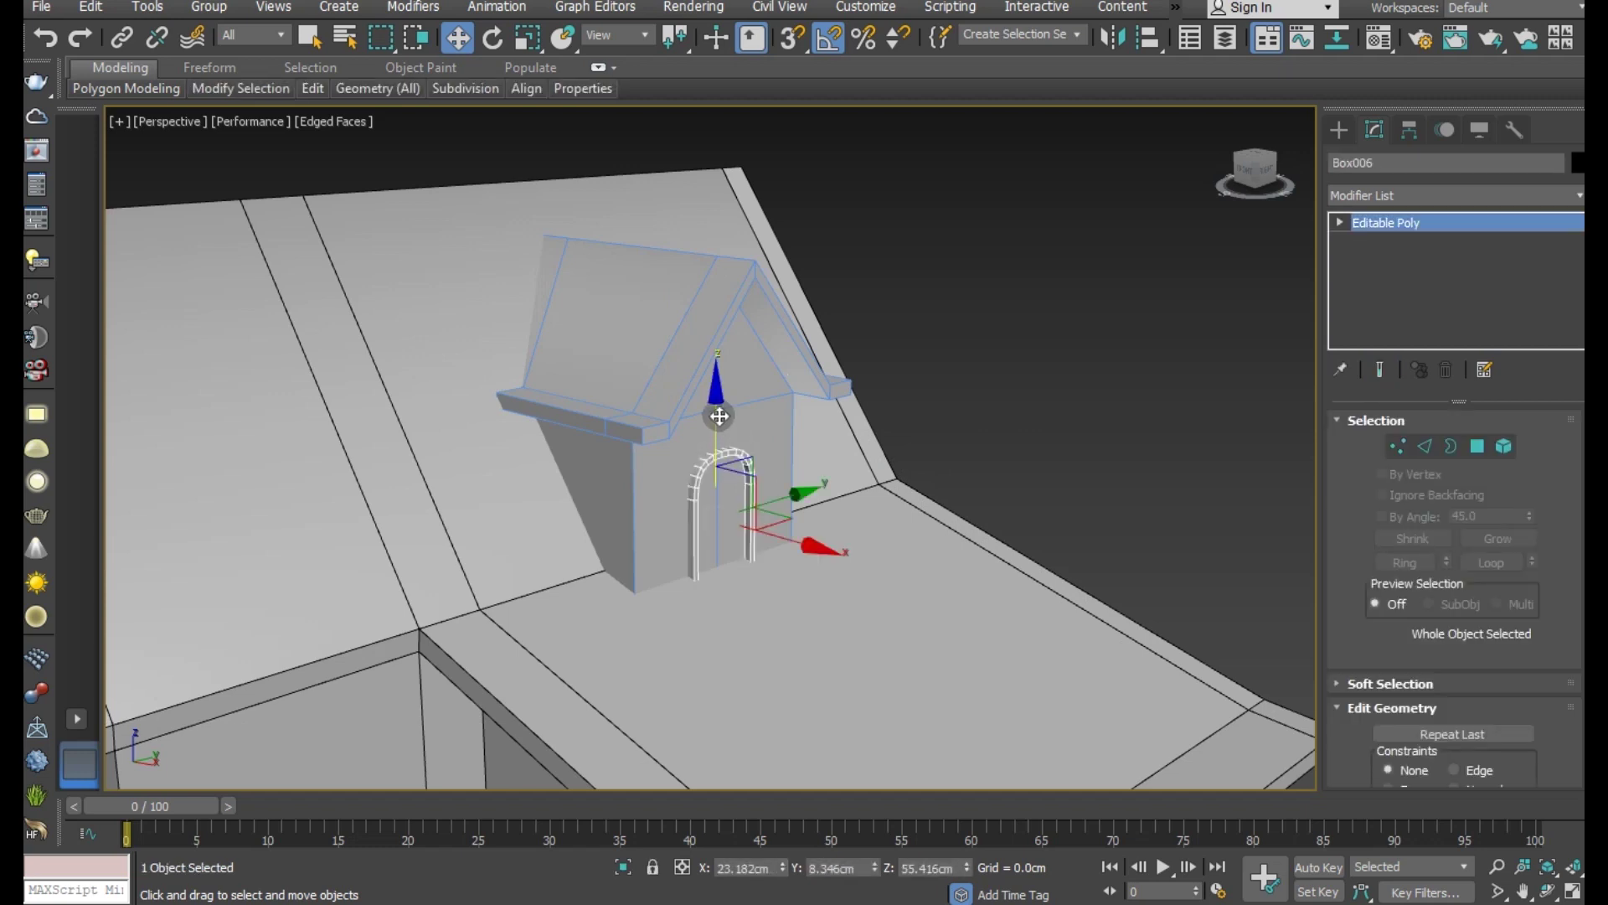
pyautogui.moveTo(719, 417); pyautogui.dragTo(719, 390)
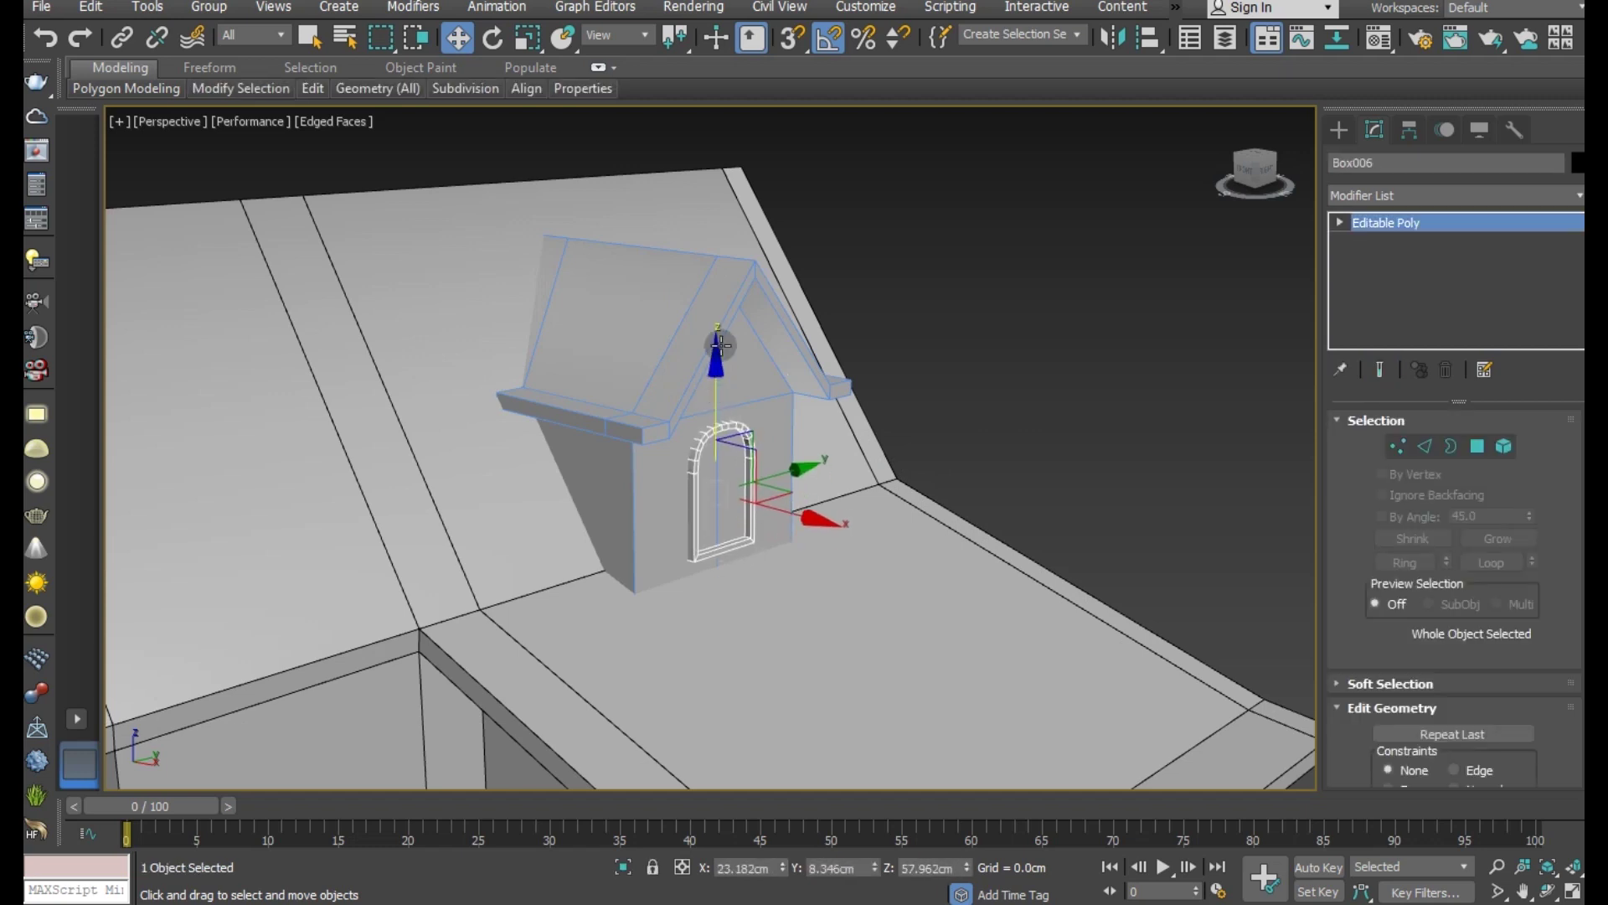
pyautogui.scroll(-5, 720, 343)
pyautogui.keyDown('alt'); pyautogui.moveTo(737, 349); pyautogui.dragTo(947, 363, button='middle'); pyautogui.keyUp('alt')
pyautogui.click(947, 364)
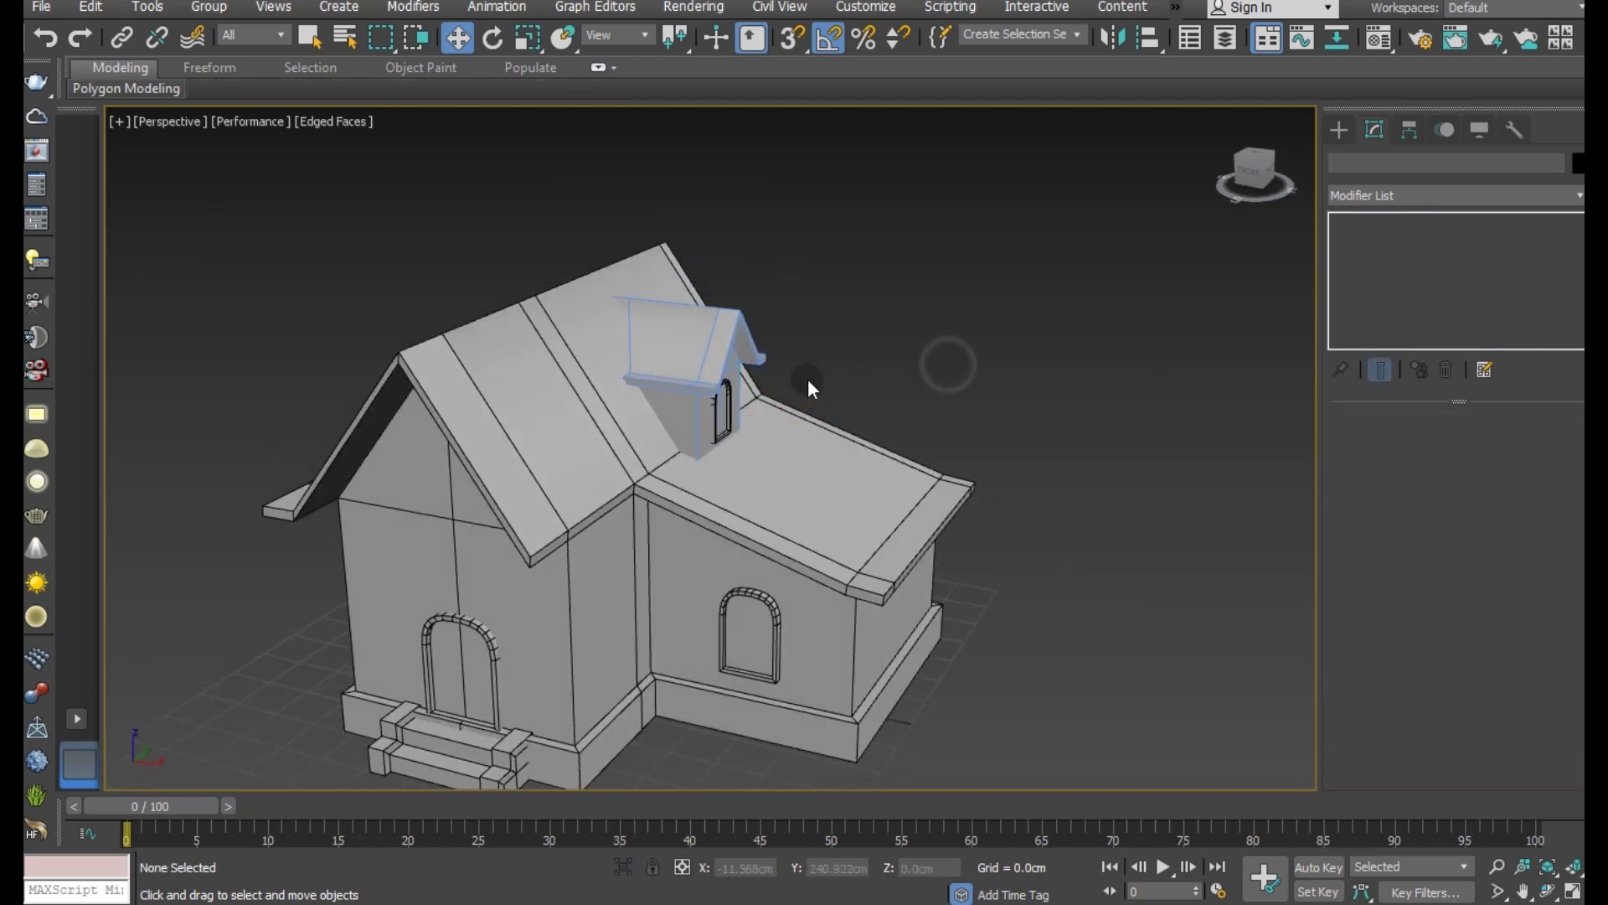
pyautogui.scroll(-3, 807, 379)
pyautogui.keyDown('alt'); pyautogui.moveTo(881, 444); pyautogui.dragTo(855, 442, button='middle'); pyautogui.keyUp('alt')
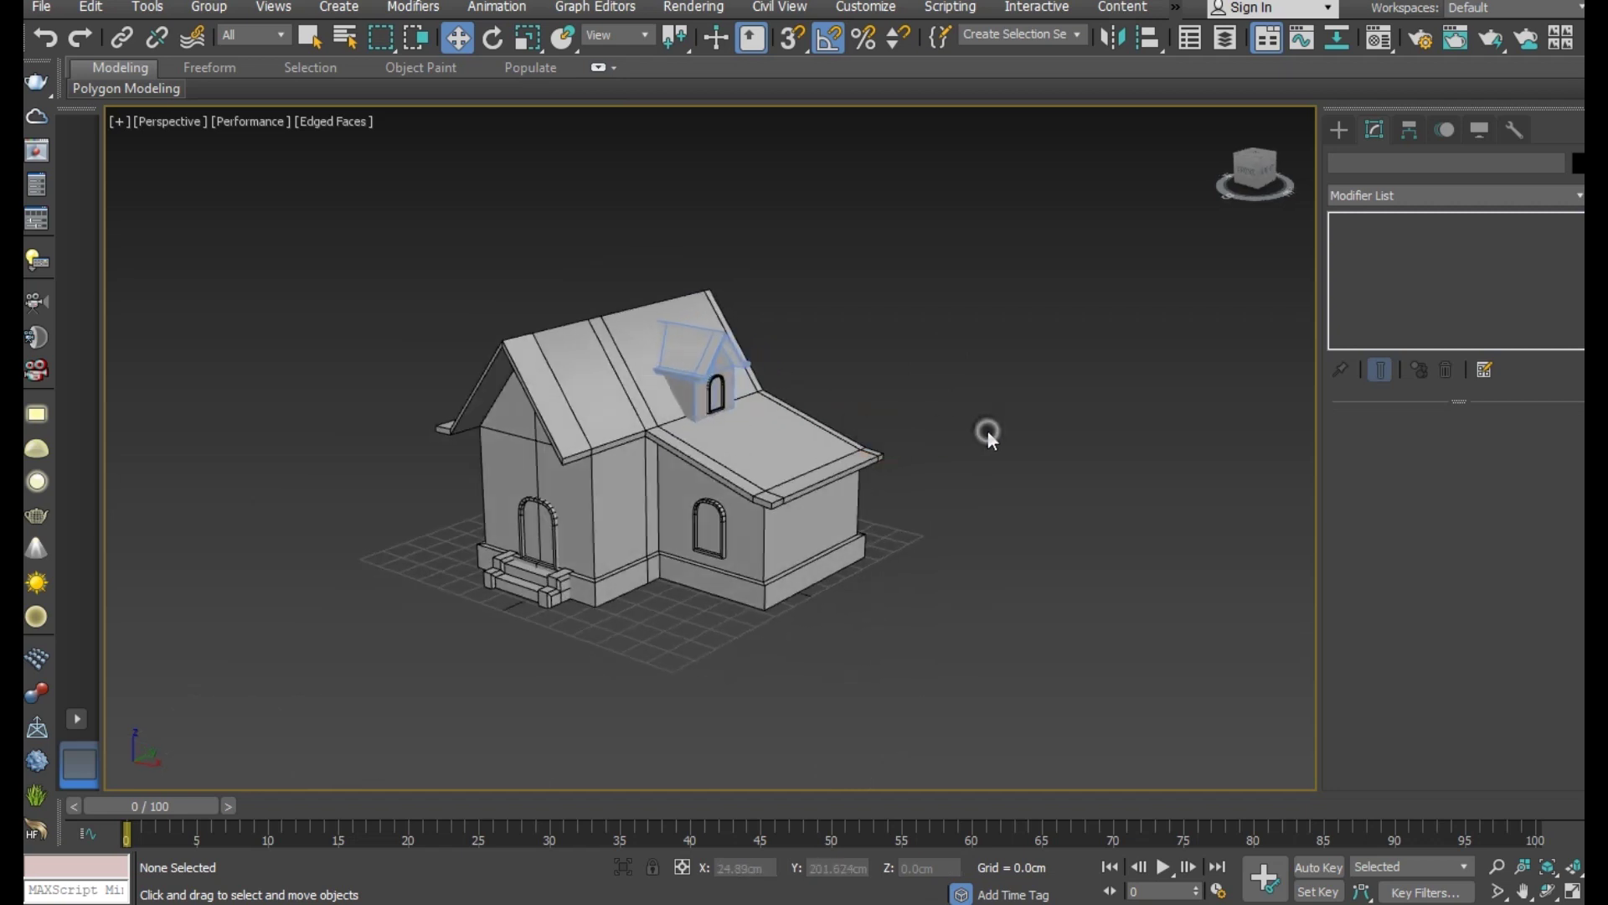
pyautogui.keyDown('alt'); pyautogui.moveTo(764, 596); pyautogui.dragTo(757, 624, button='middle'); pyautogui.keyUp('alt')
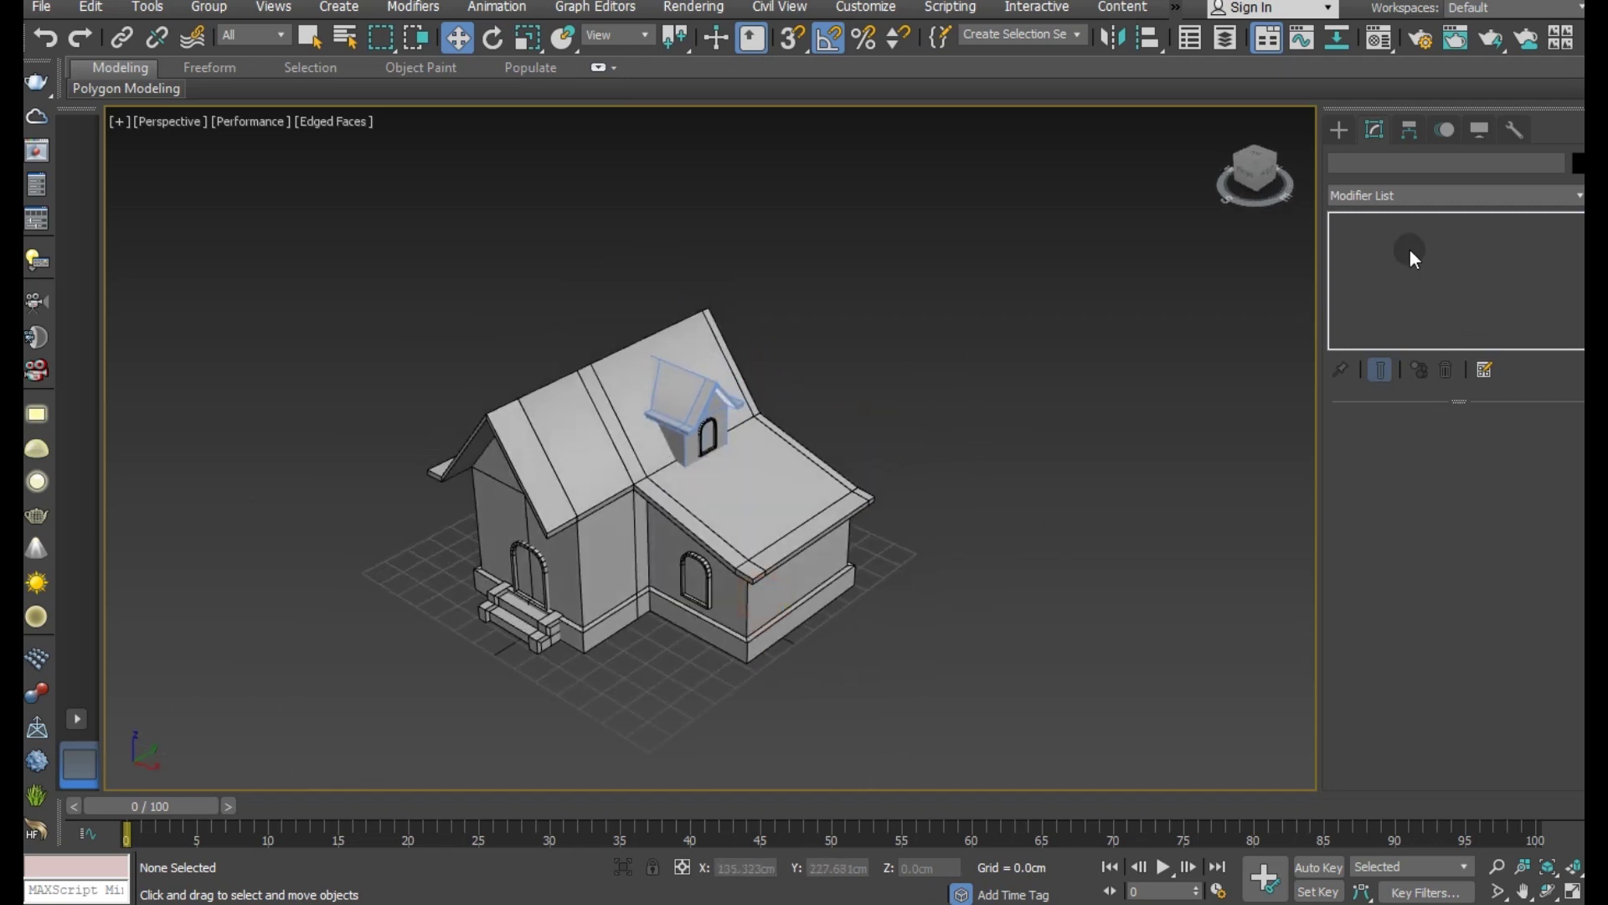
# Step: Draw a tall box for the chimney on the lower roof
pyautogui.click(1343, 132)
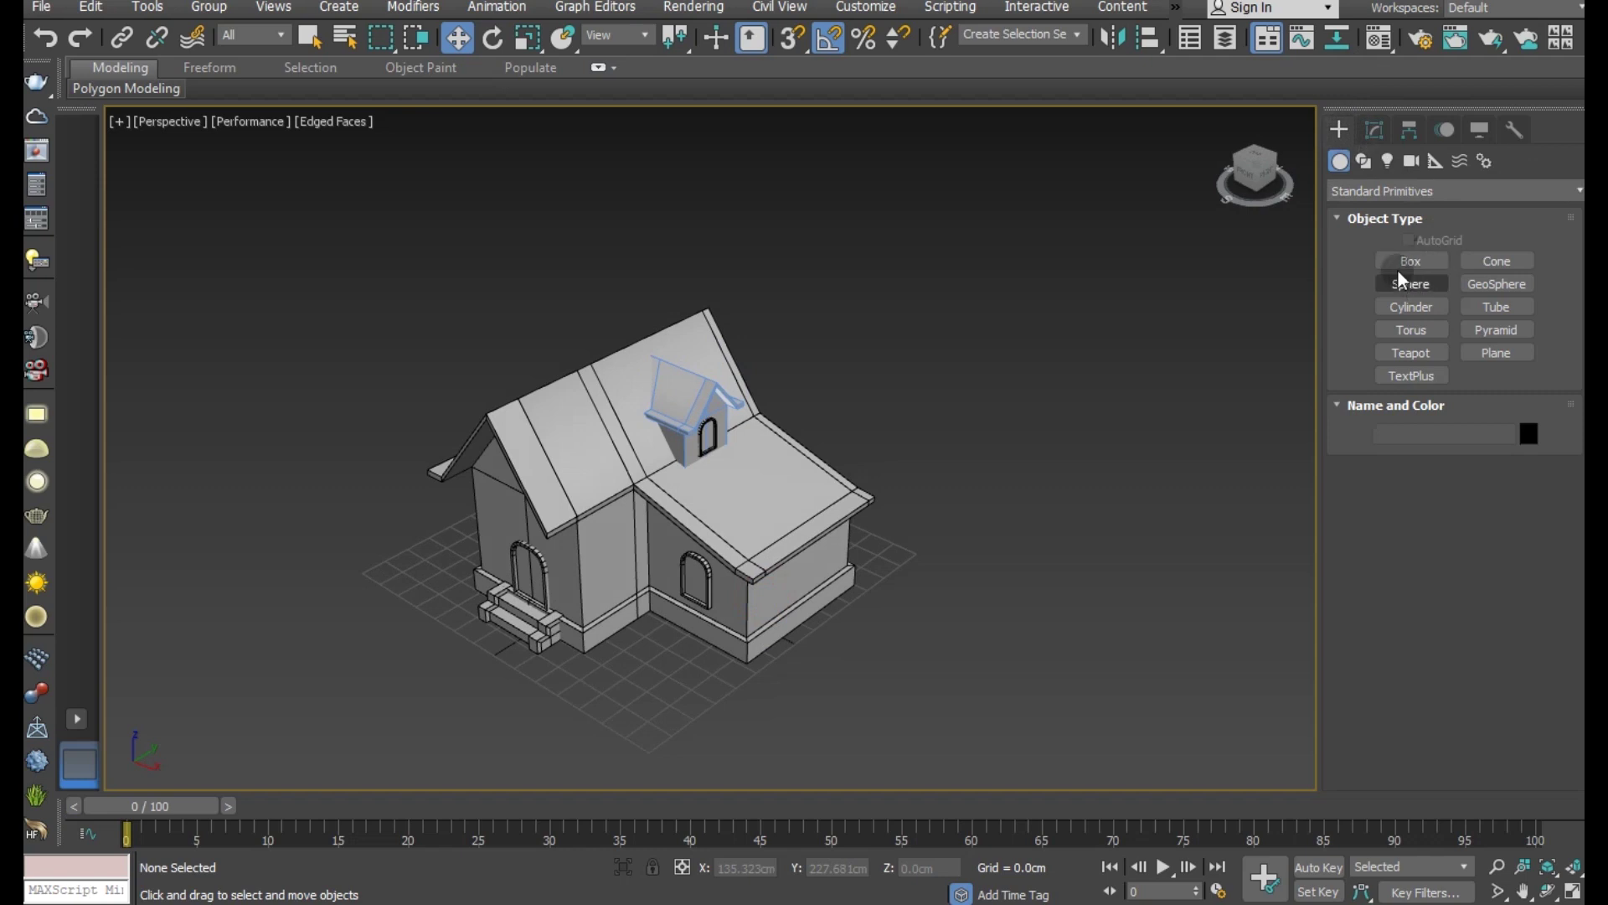
pyautogui.click(1411, 262)
pyautogui.moveTo(612, 673)
pyautogui.mouseDown()
pyautogui.moveTo(723, 669)
pyautogui.moveTo(807, 505)
pyautogui.moveTo(800, 402)
pyautogui.mouseUp()
pyautogui.click(717, 616)
pyautogui.press('w')
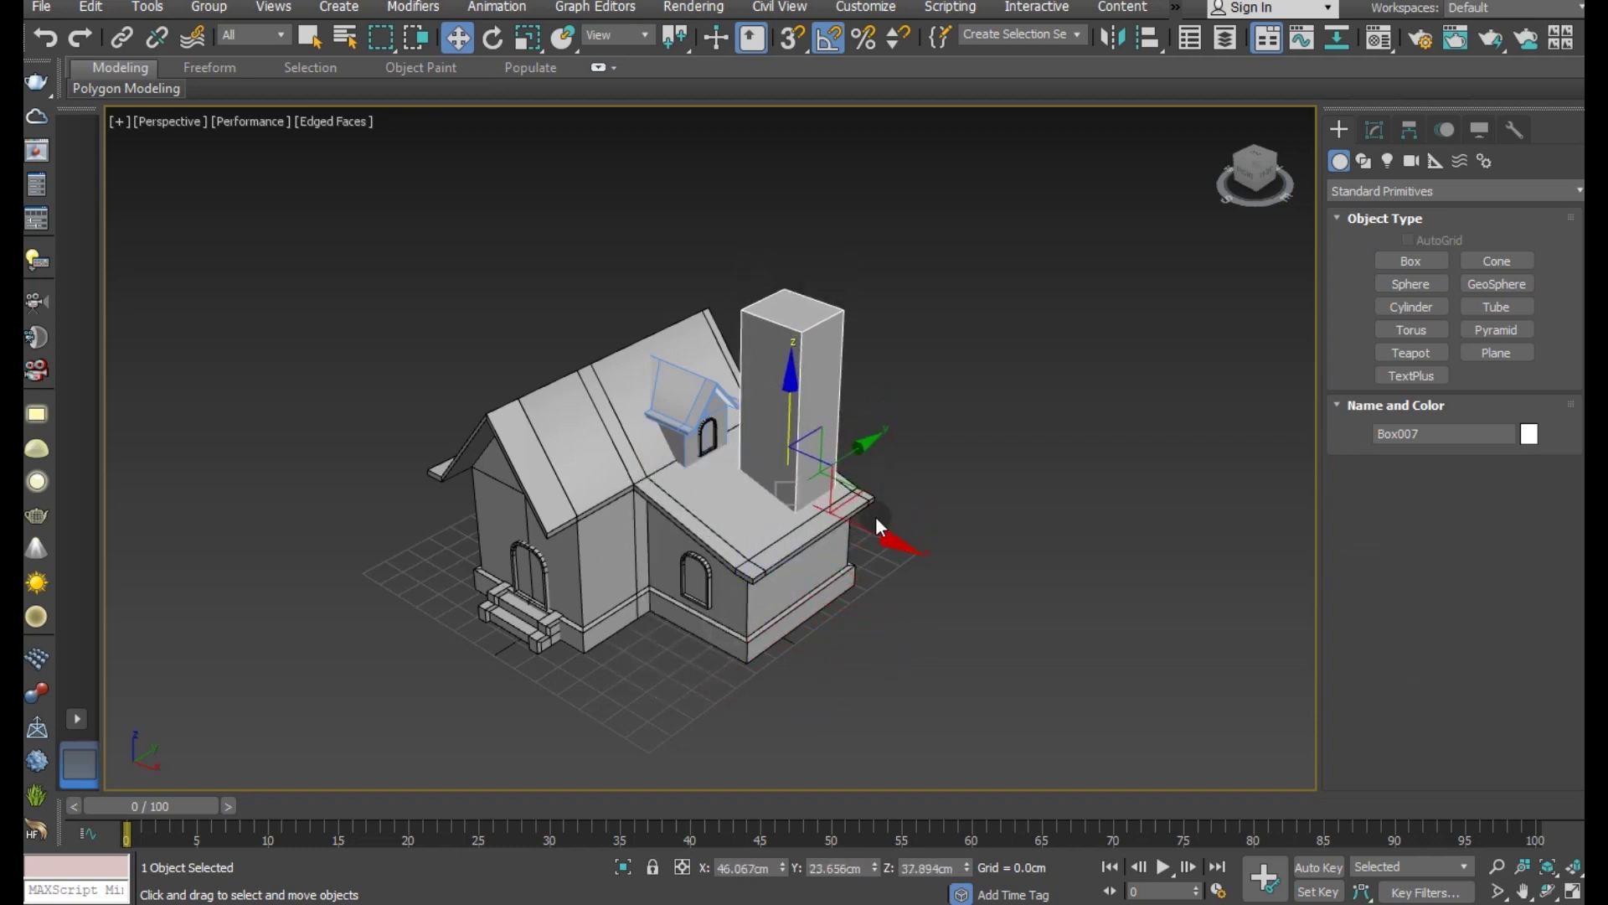
pyautogui.scroll(2, 806, 465)
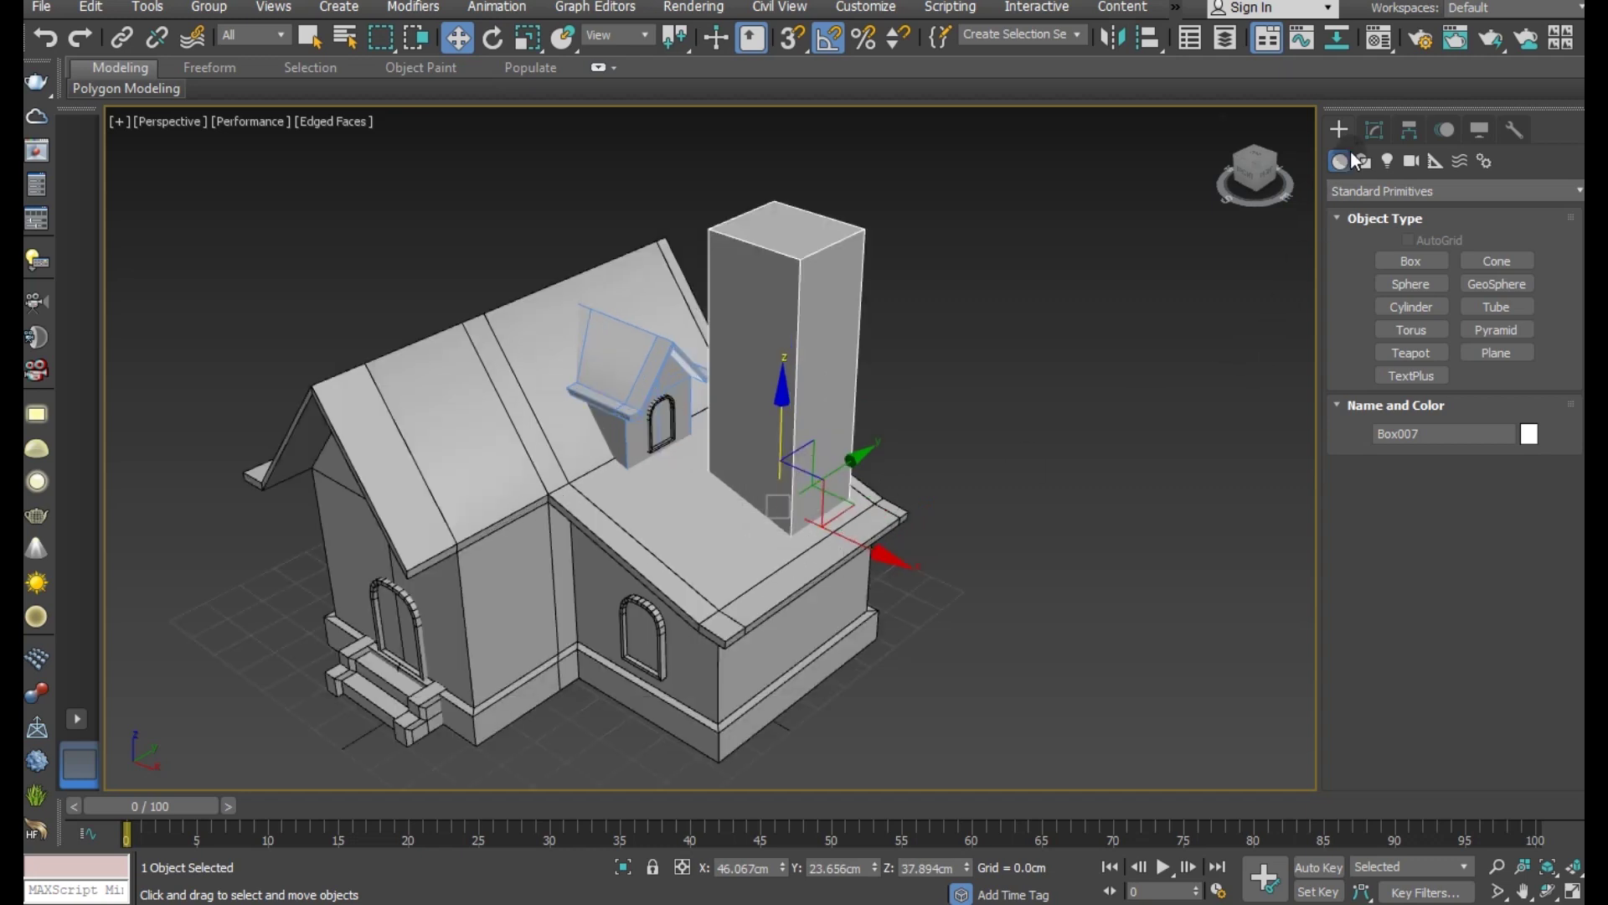
# Step: Set the chimney width to 17.325cm, reposition it, and convert it to Editable Poly
pyautogui.click(1374, 131)
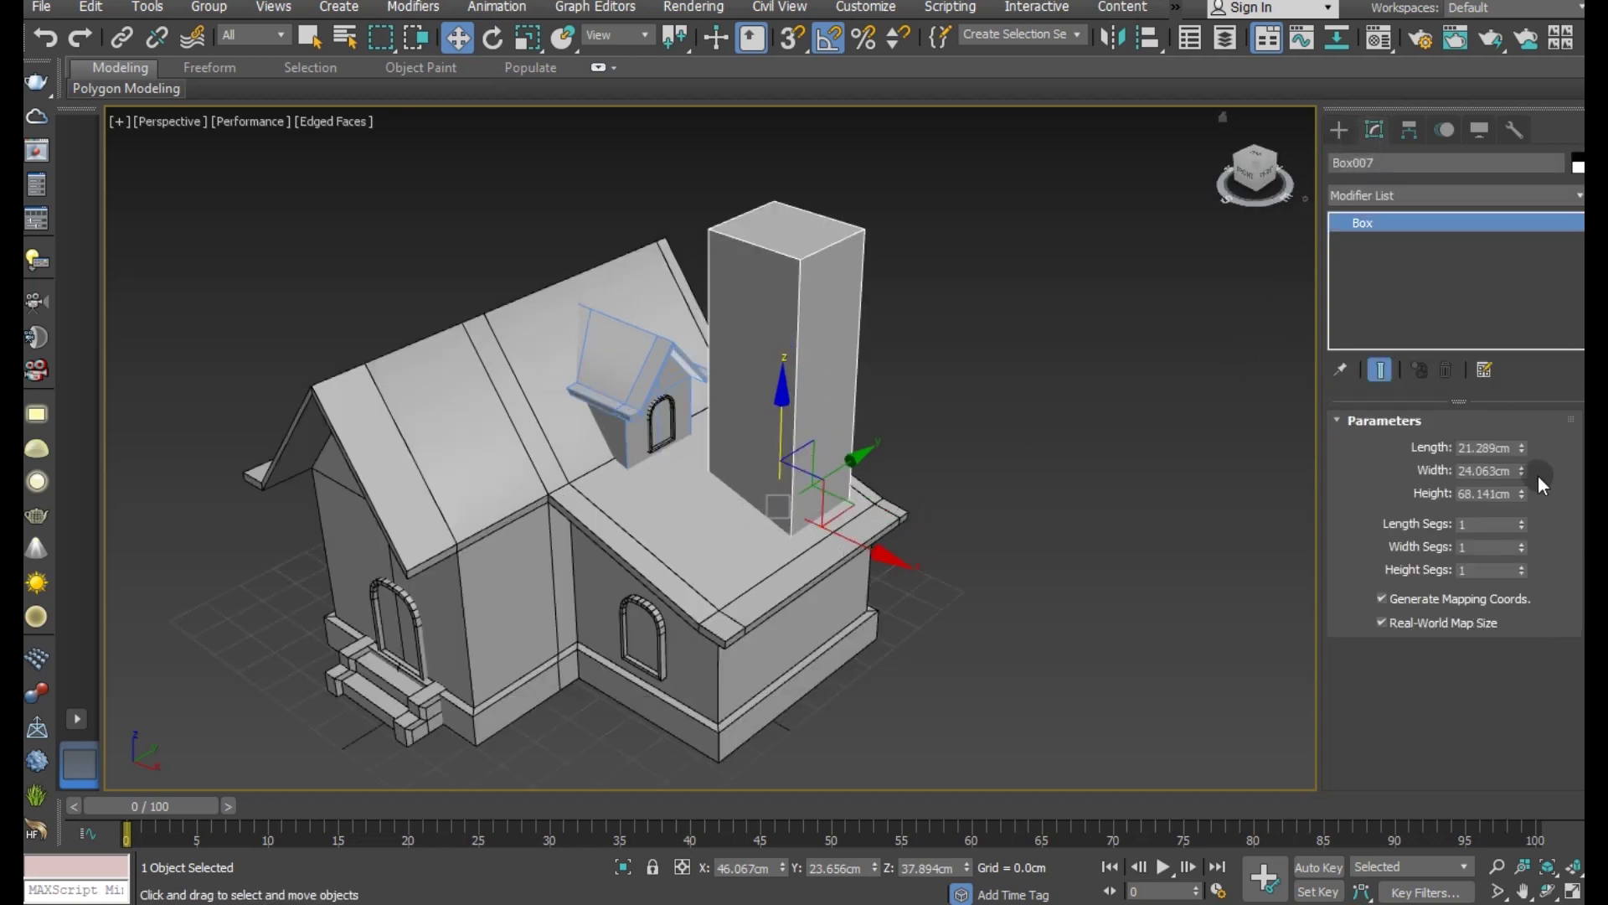
pyautogui.moveTo(1527, 474)
pyautogui.mouseDown()
pyautogui.moveTo(1531, 456)
pyautogui.moveTo(1525, 522)
pyautogui.mouseUp()
pyautogui.scroll(3, 775, 521)
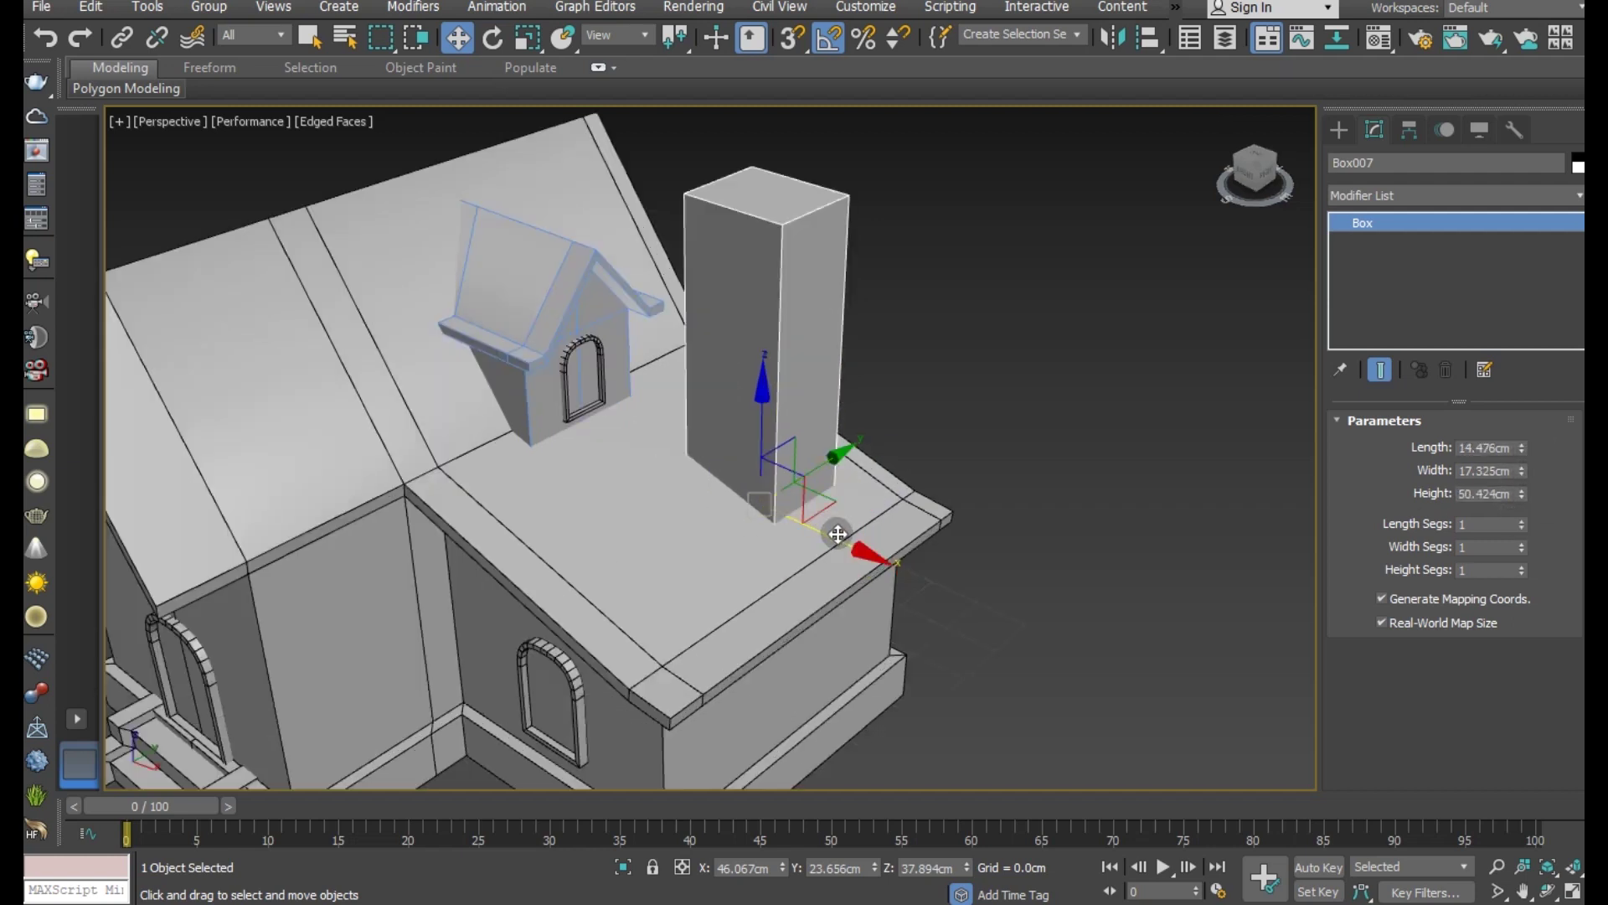
pyautogui.moveTo(837, 532); pyautogui.dragTo(862, 543)
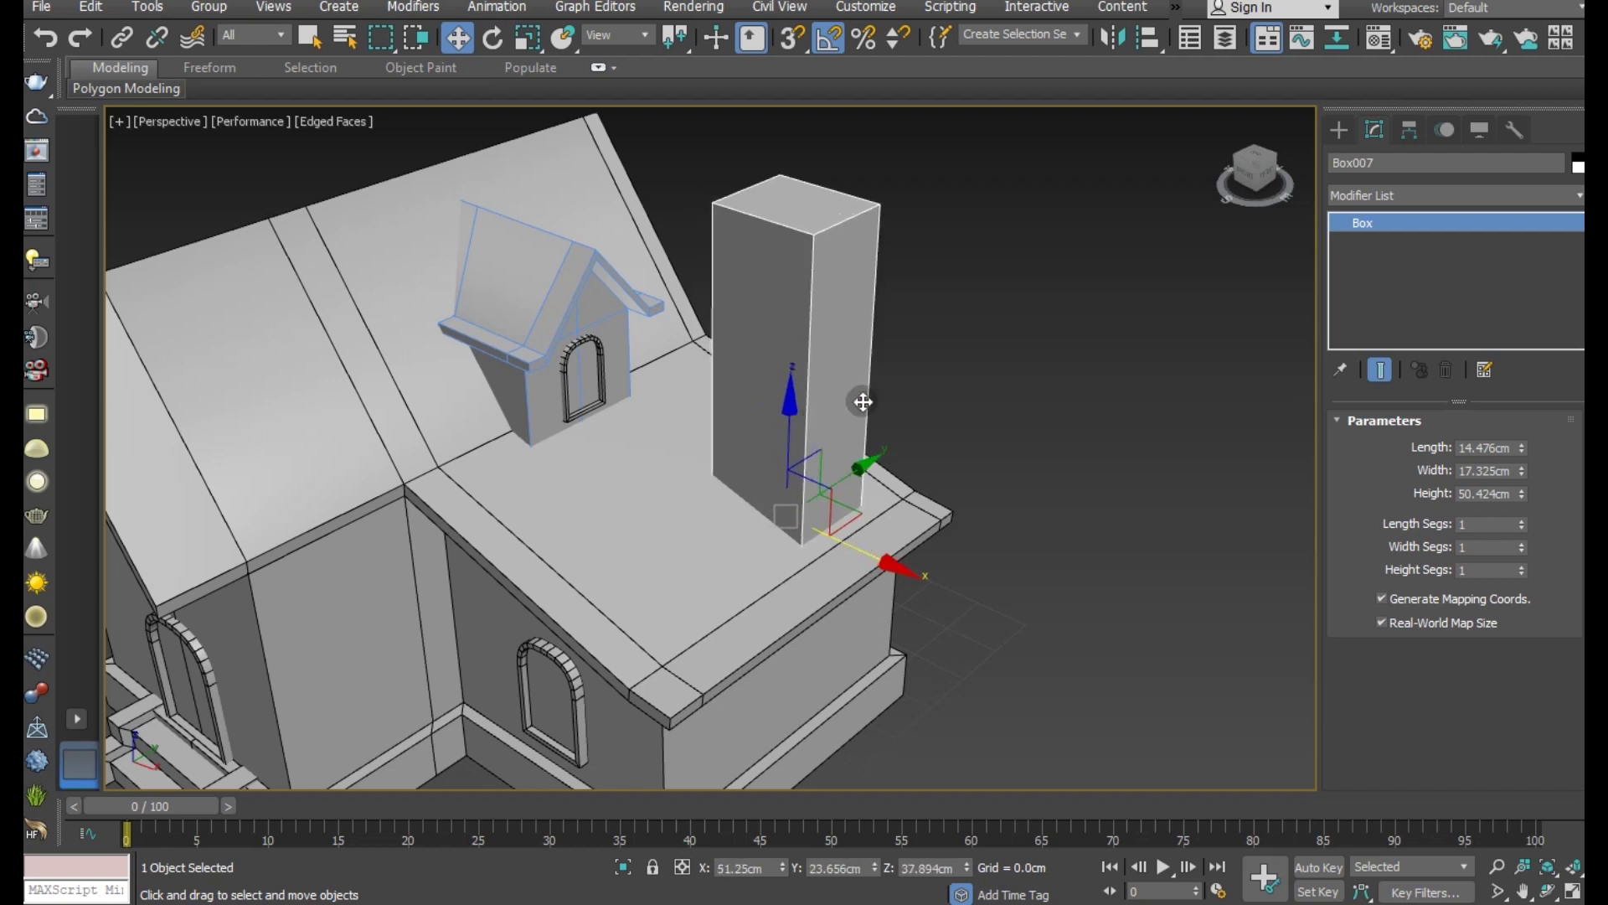
pyautogui.rightClick(1480, 289)
pyautogui.click(1474, 407)
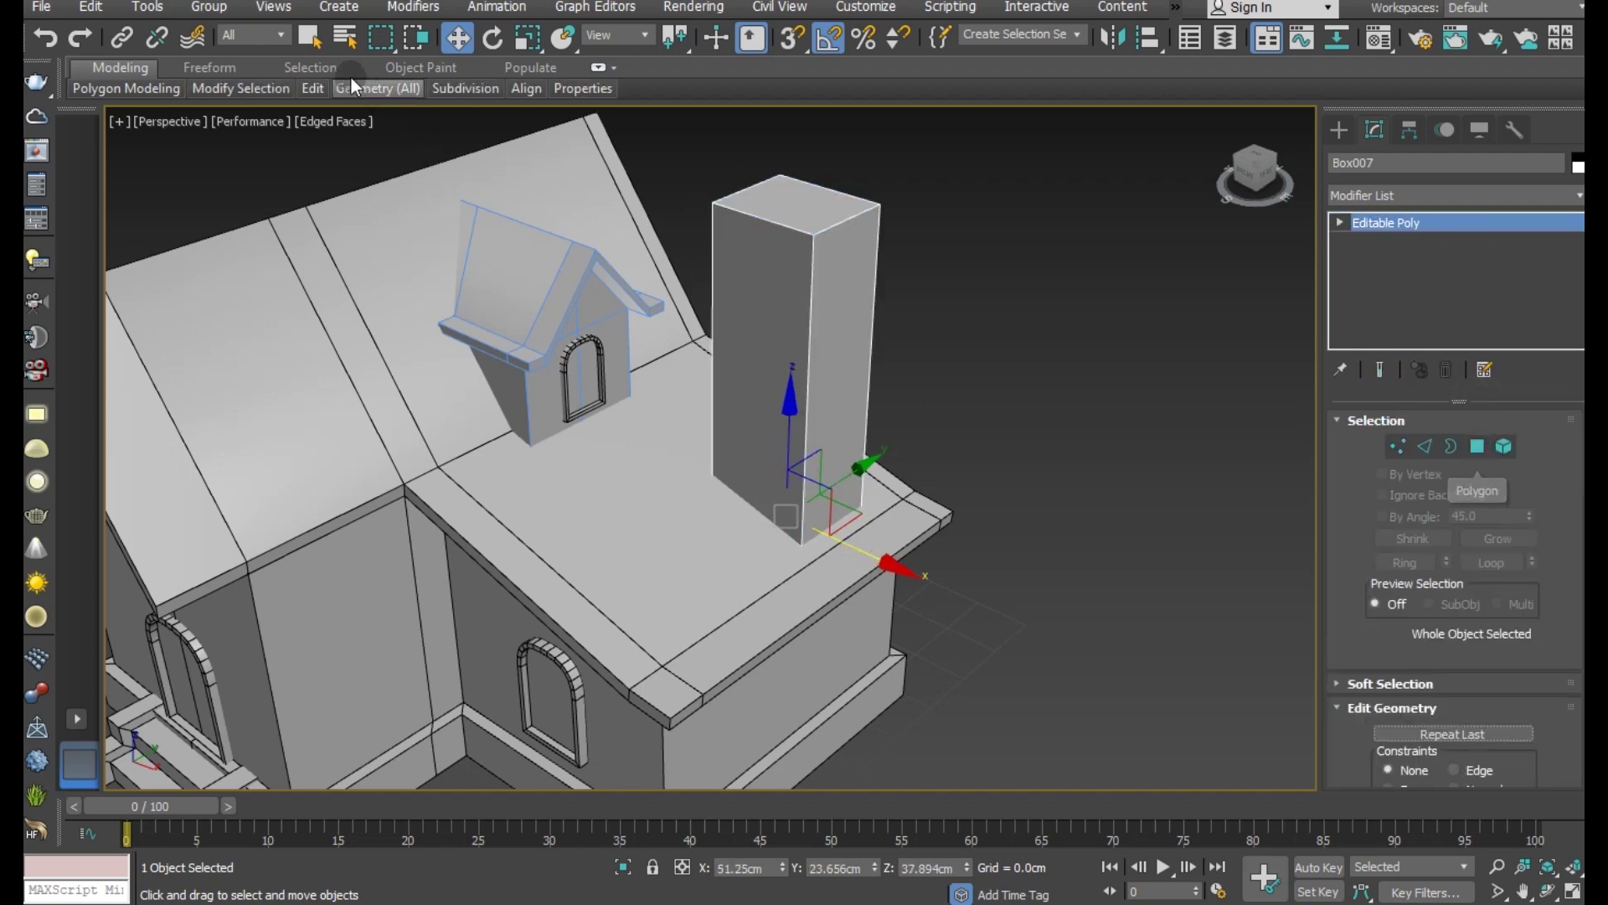
pyautogui.click(479, 134)
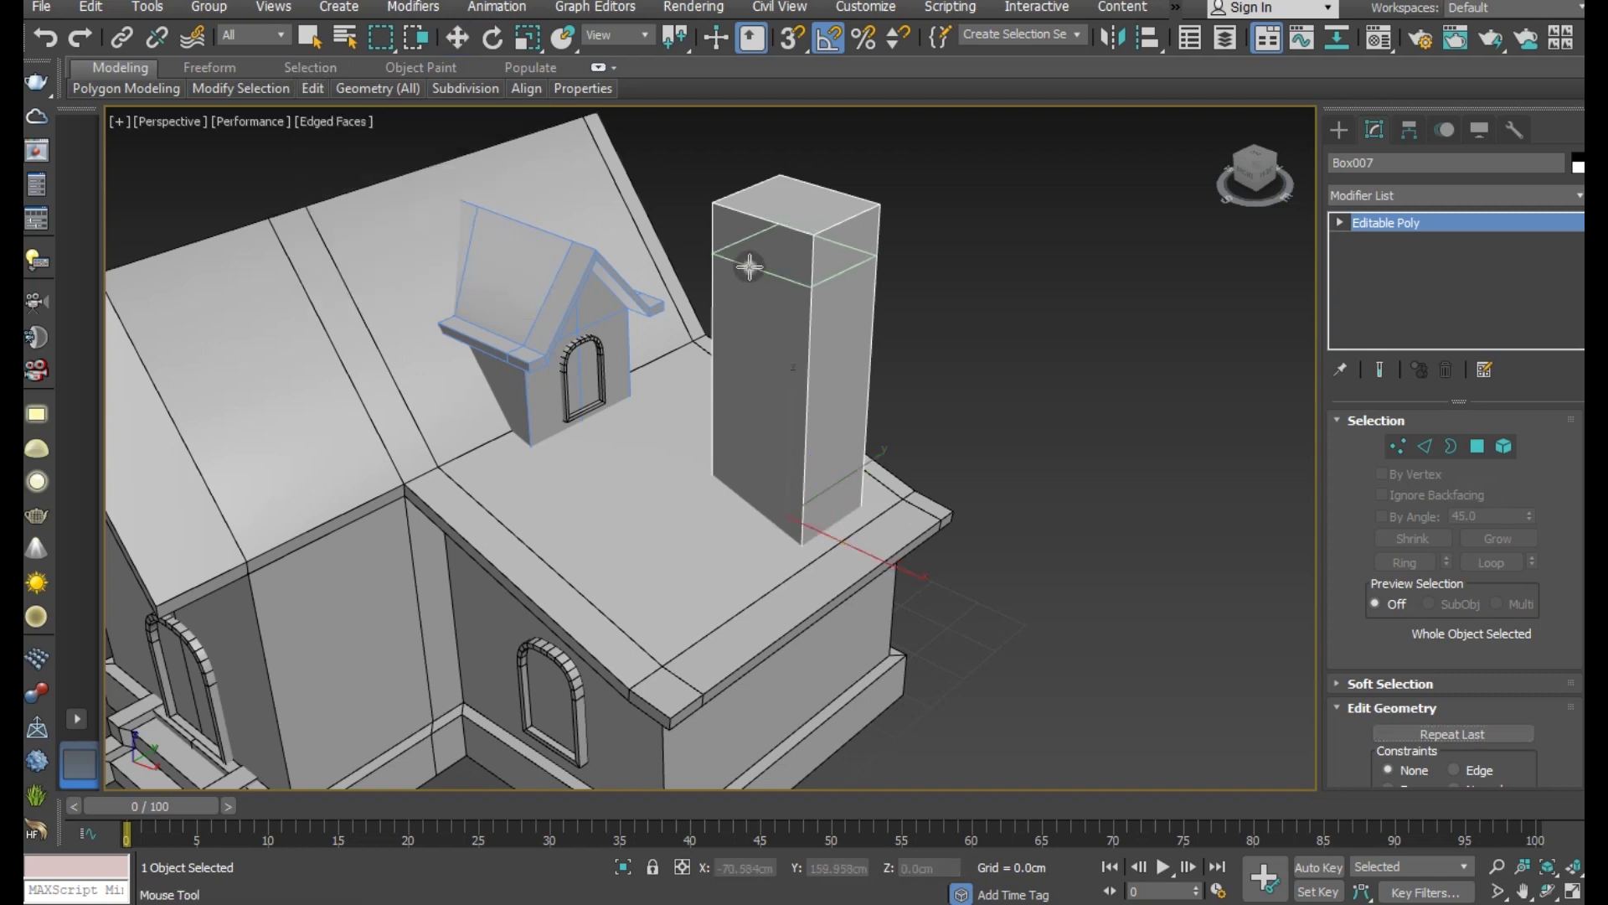
# Step: Add an edge loop near the chimney top and select the top band polygons
pyautogui.click(750, 266)
pyautogui.press('w')
pyautogui.click(1481, 447)
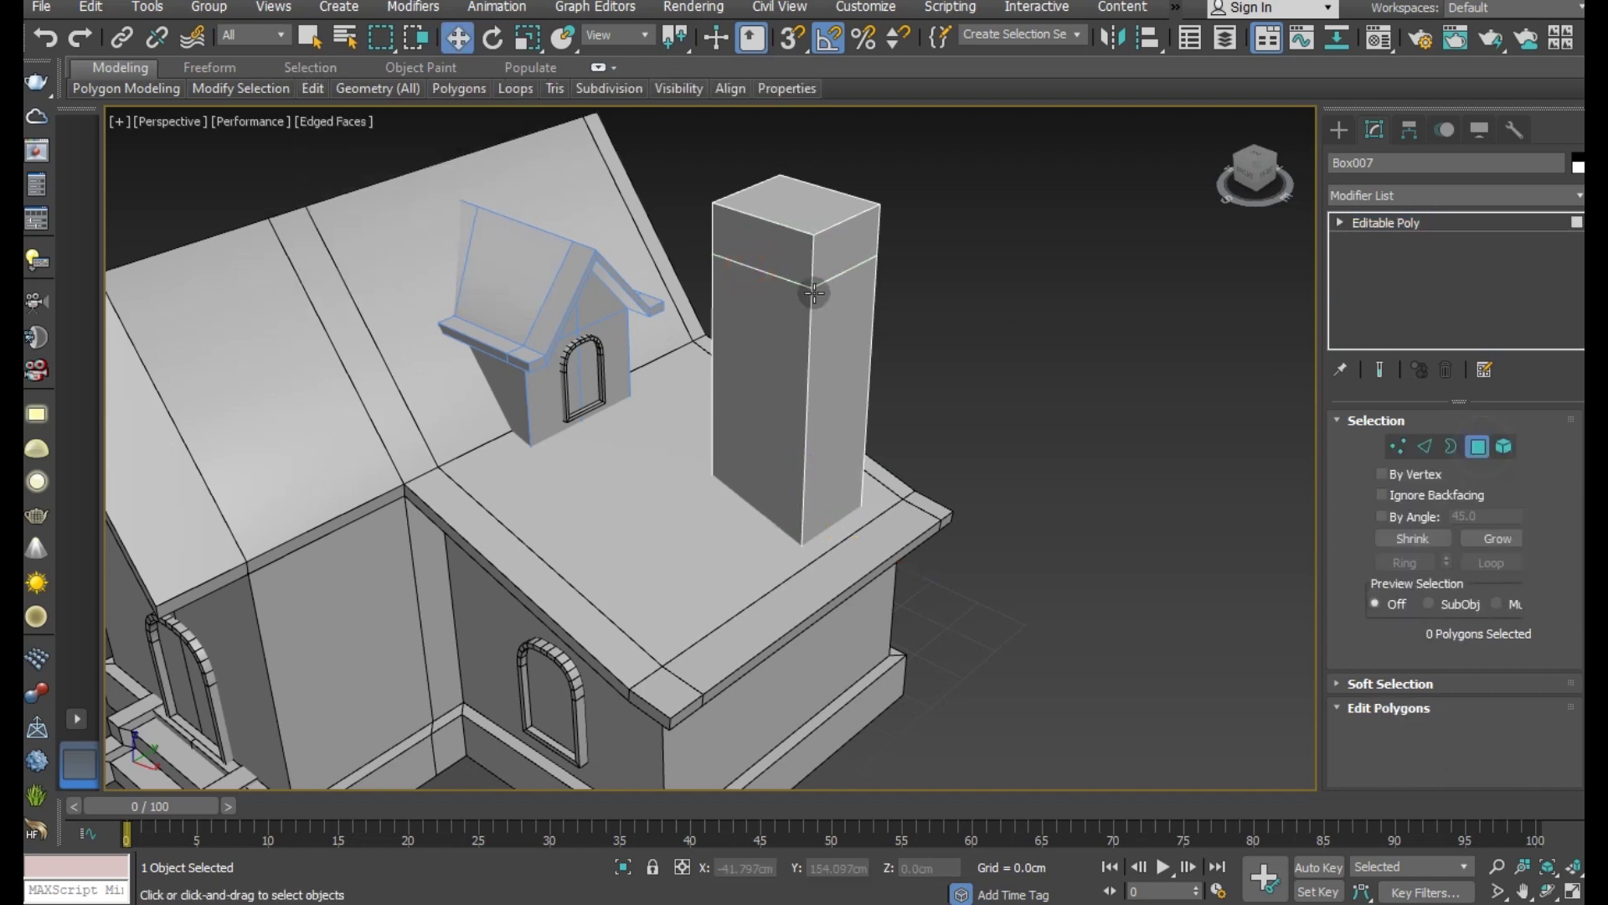
pyautogui.click(763, 242)
pyautogui.keyDown('shift'); pyautogui.click(830, 243); pyautogui.keyUp('shift')
pyautogui.press('z')
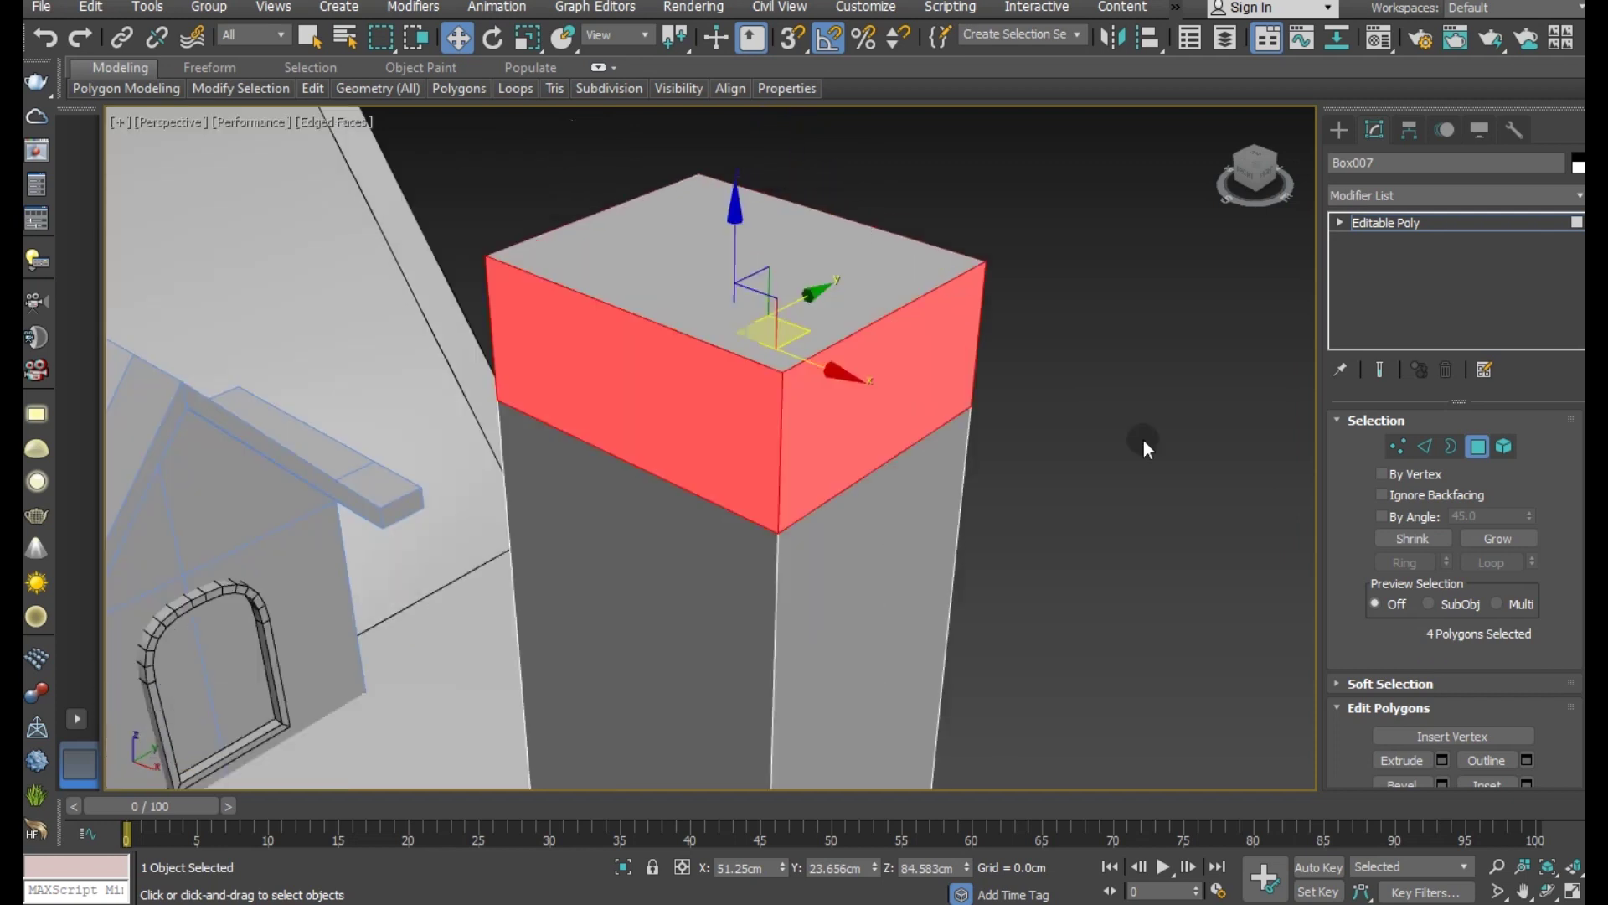
# Step: Extrude the chimney's top band outward into a thin cap
pyautogui.click(1442, 761)
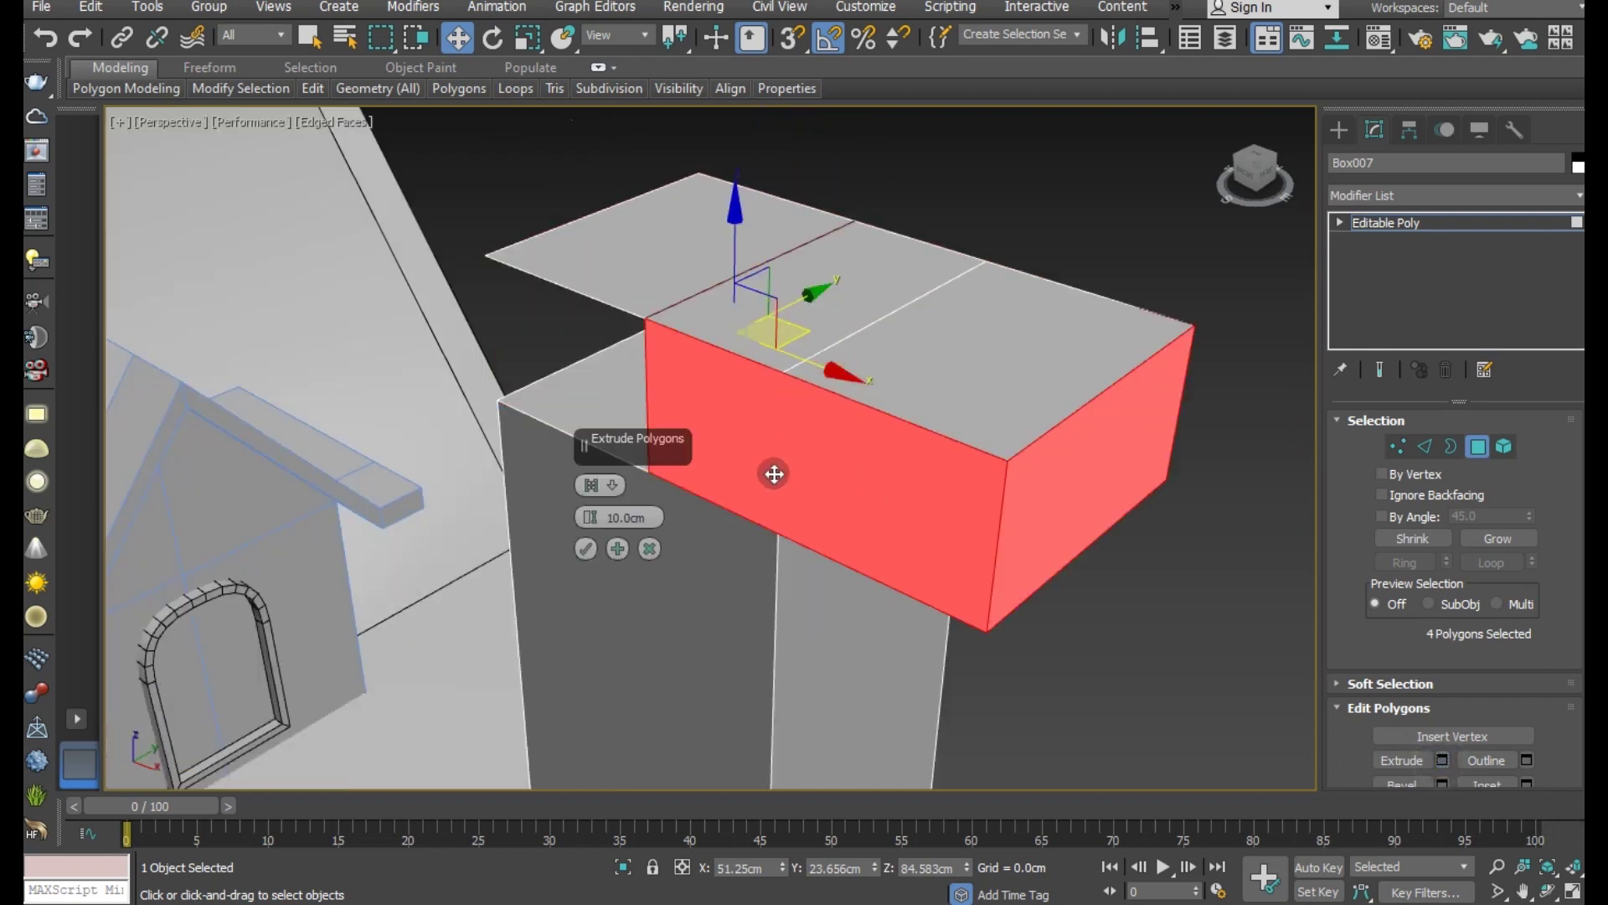
pyautogui.scroll(-2, 647, 467)
pyautogui.click(592, 488)
pyautogui.moveTo(593, 517); pyautogui.dragTo(592, 583)
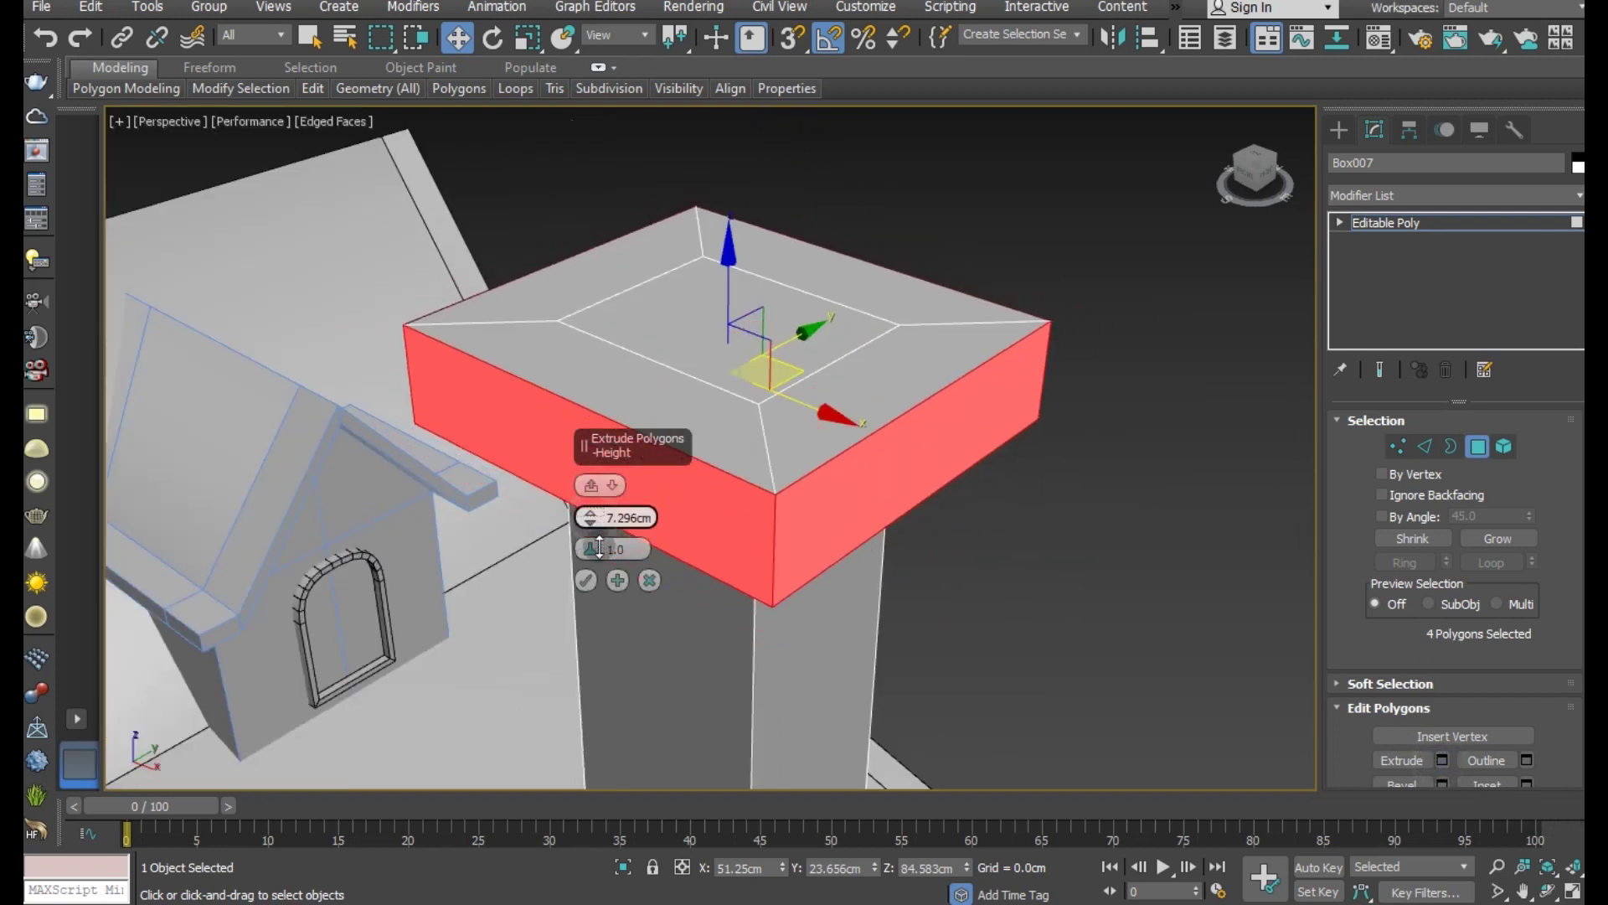
pyautogui.click(589, 581)
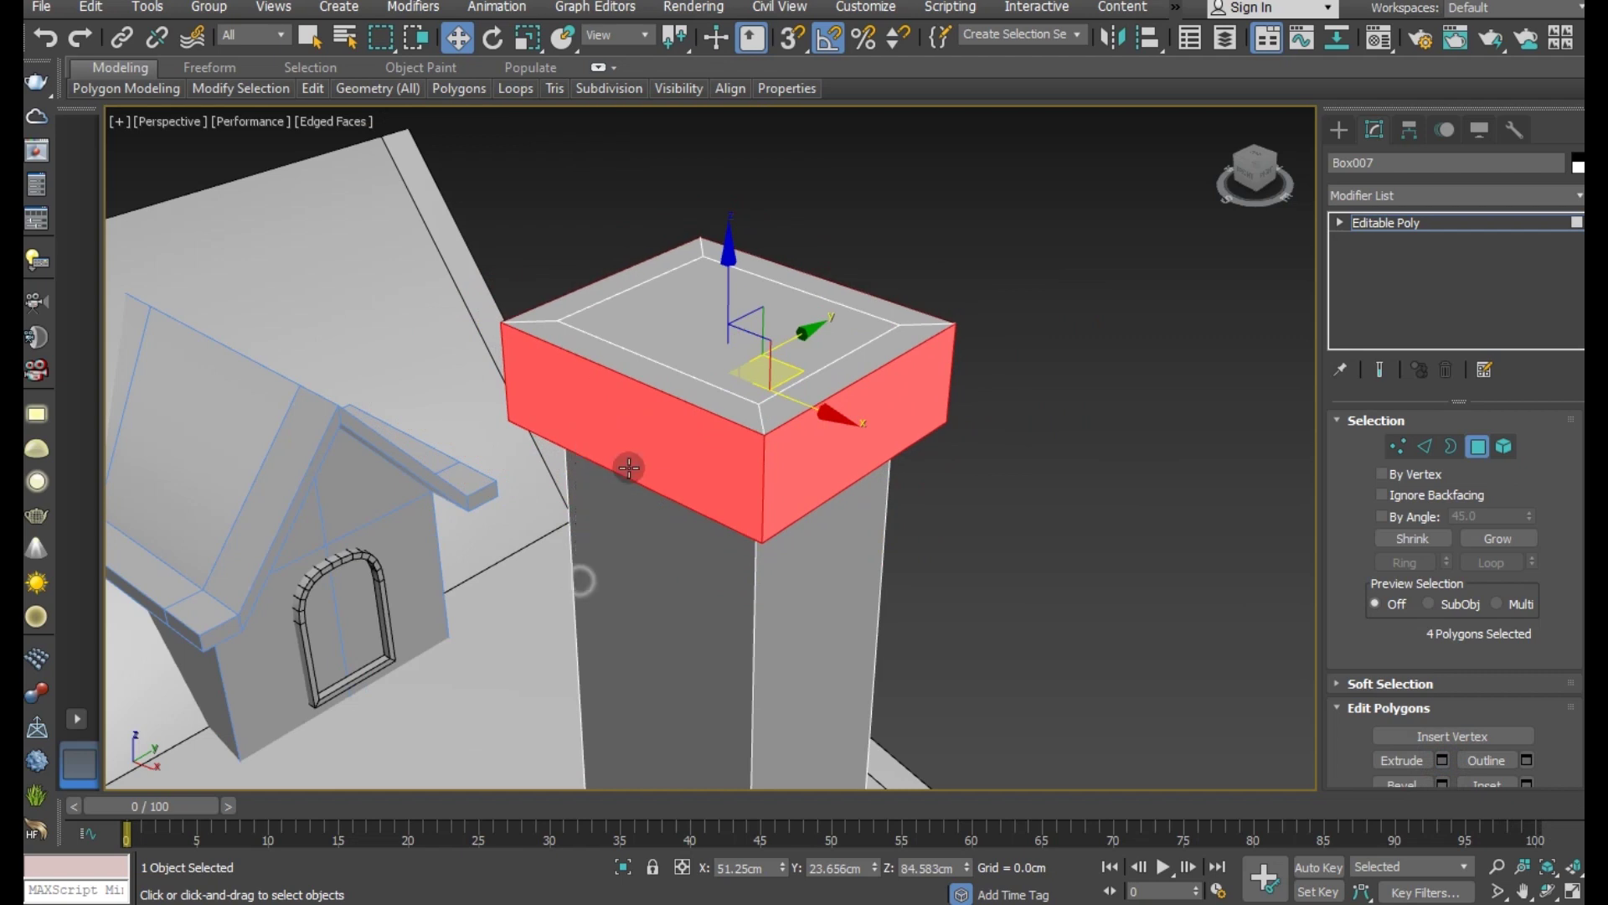
# Step: Inset the chimney's top face and extrude it down -10.278cm to hollow it
pyautogui.click(652, 324)
pyautogui.click(1443, 756)
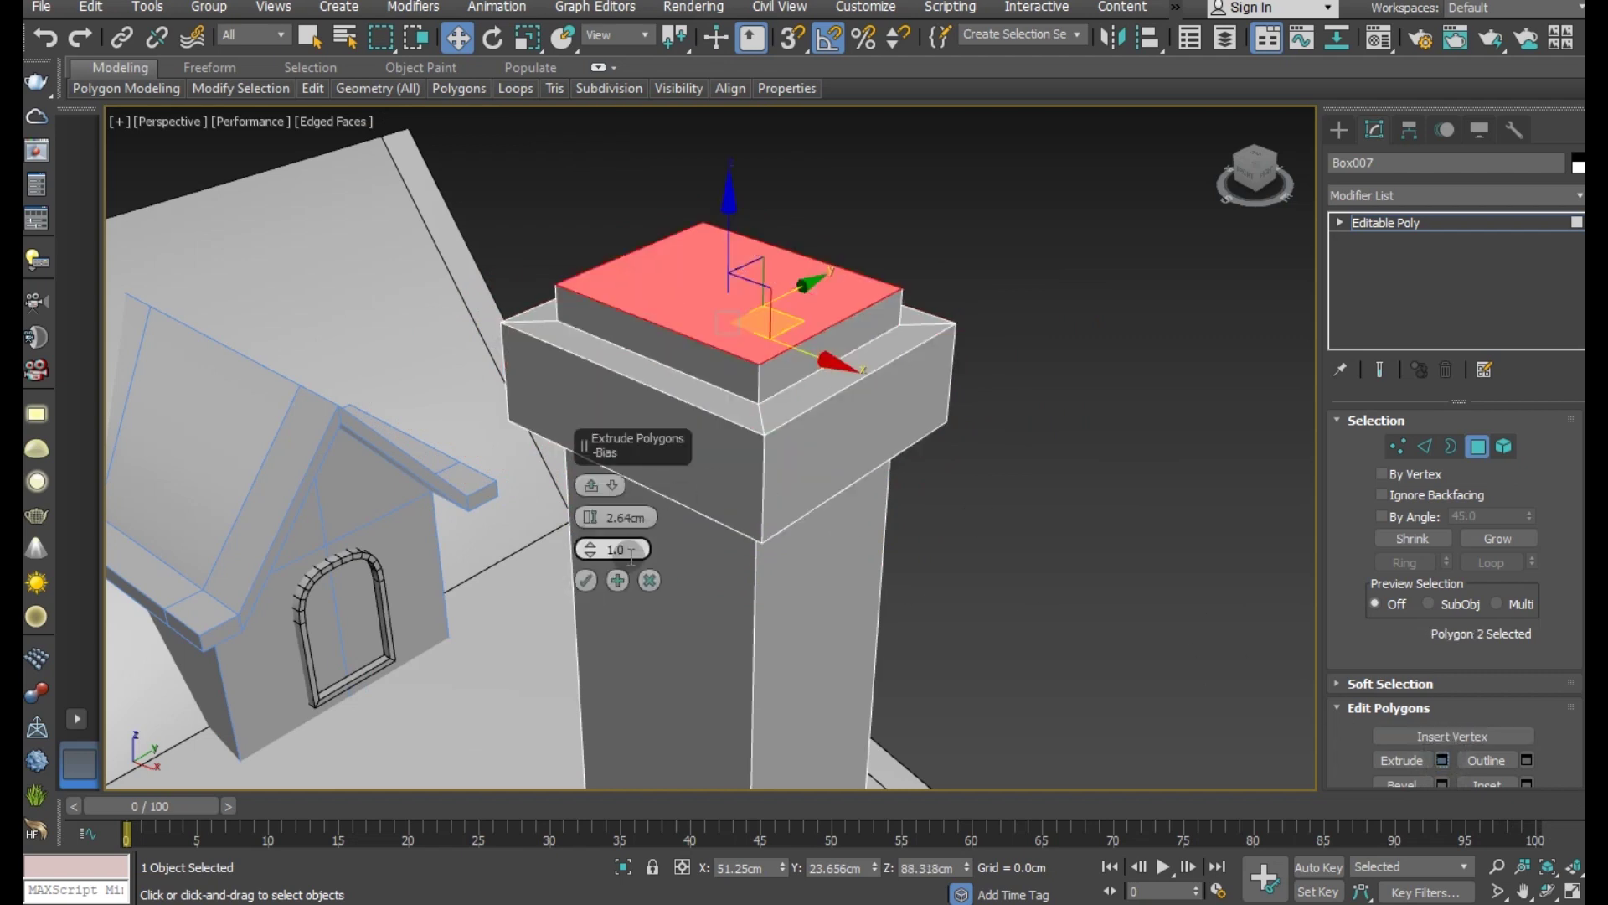
pyautogui.click(650, 580)
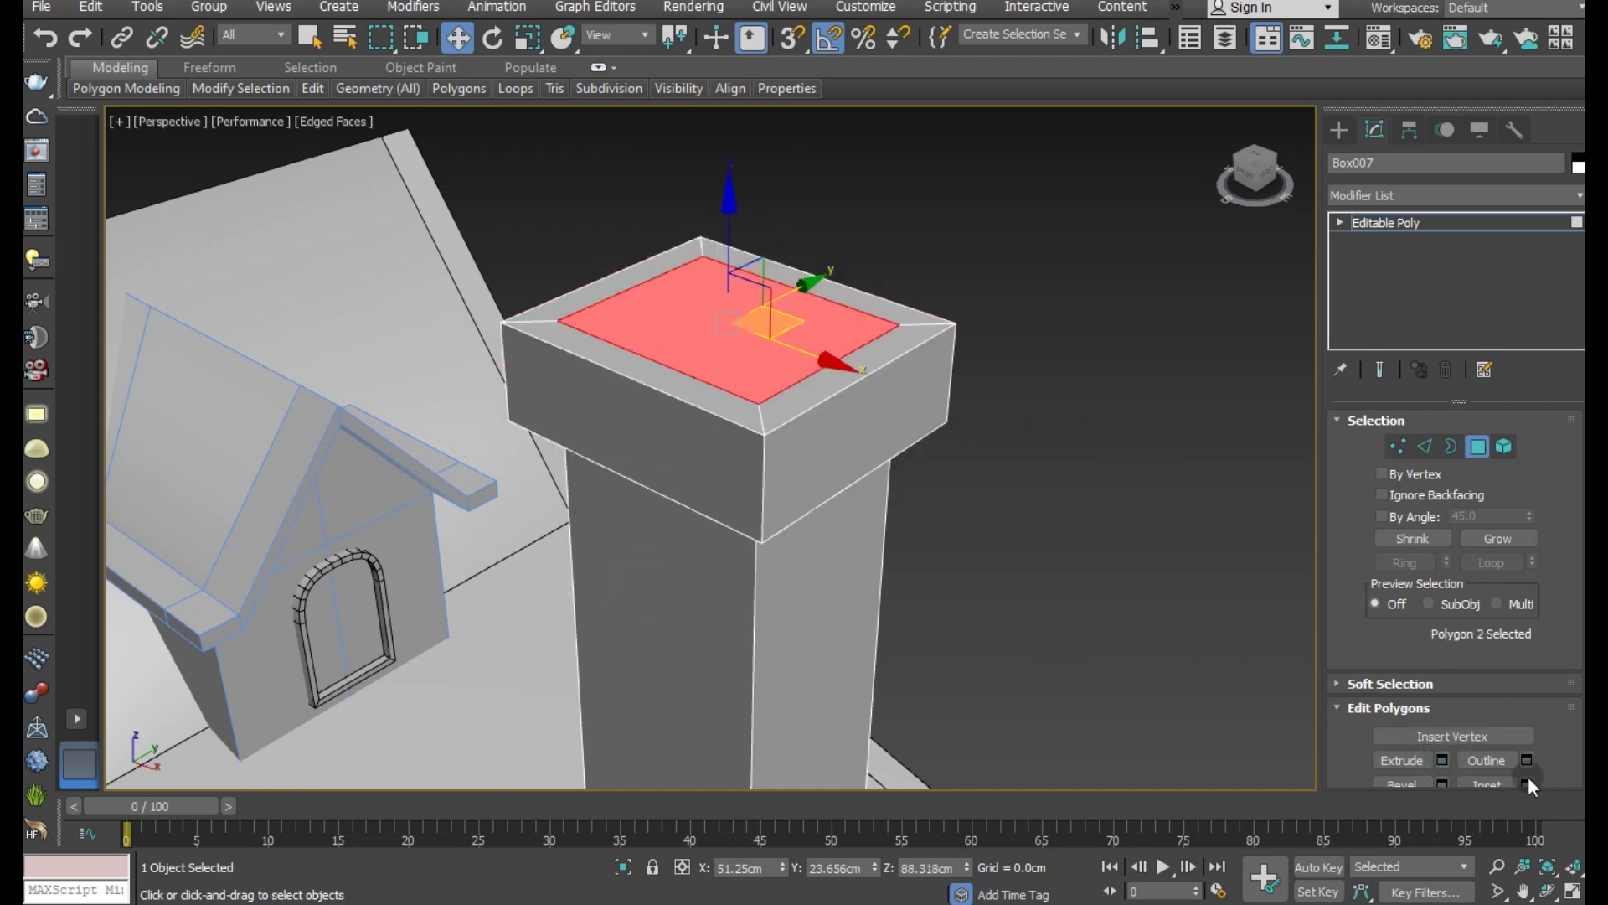
pyautogui.click(1526, 783)
pyautogui.click(595, 546)
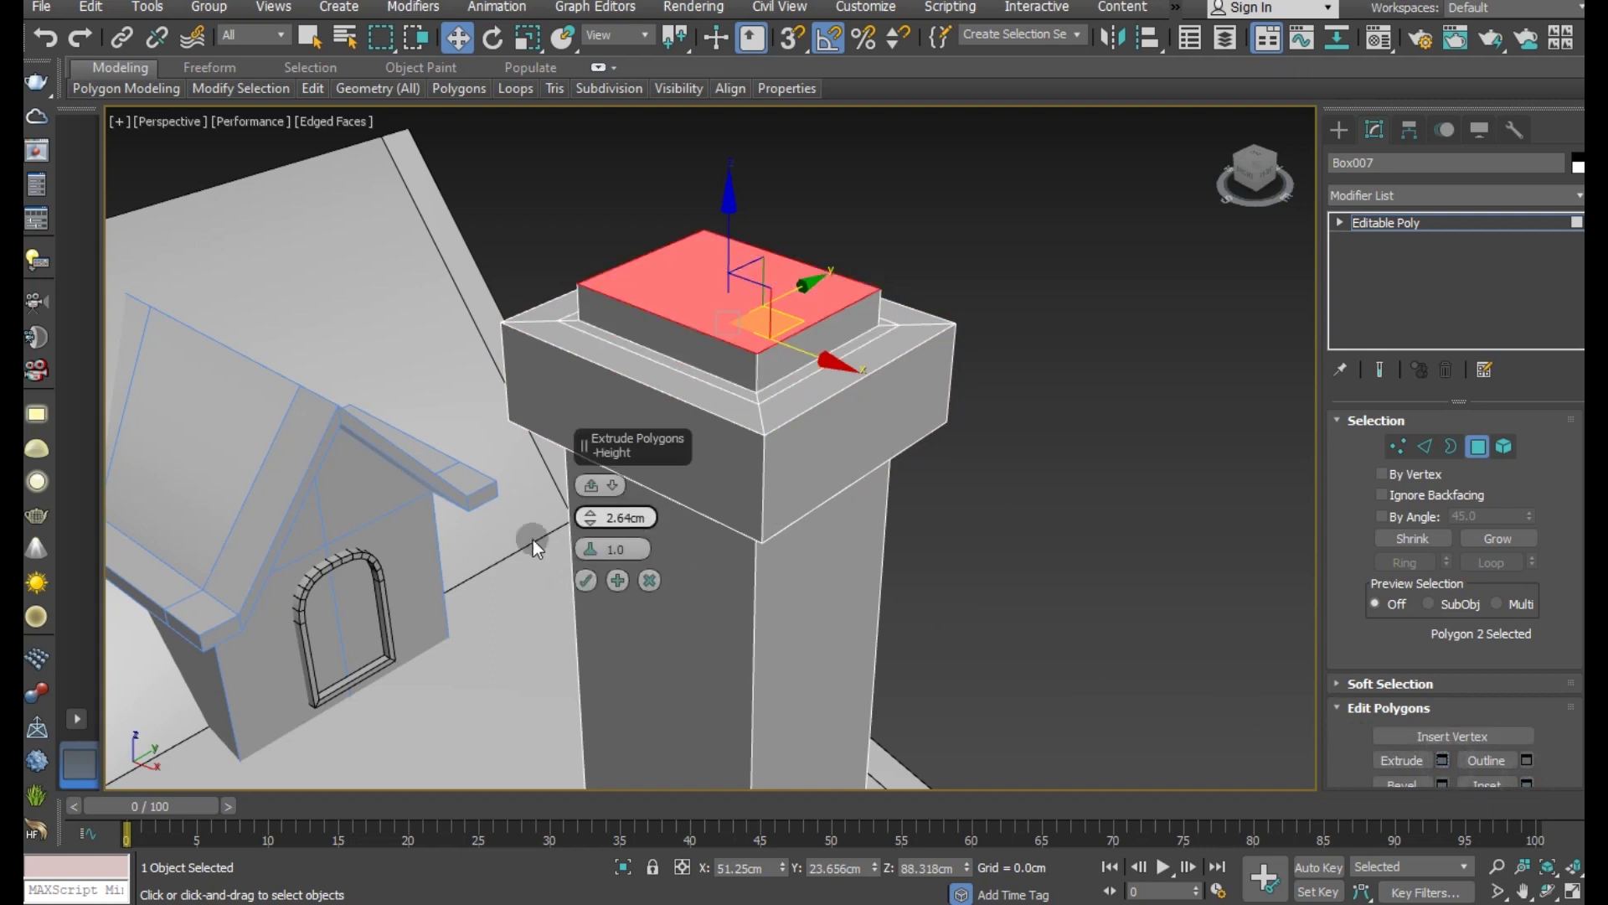
pyautogui.moveTo(578, 520); pyautogui.dragTo(602, 603)
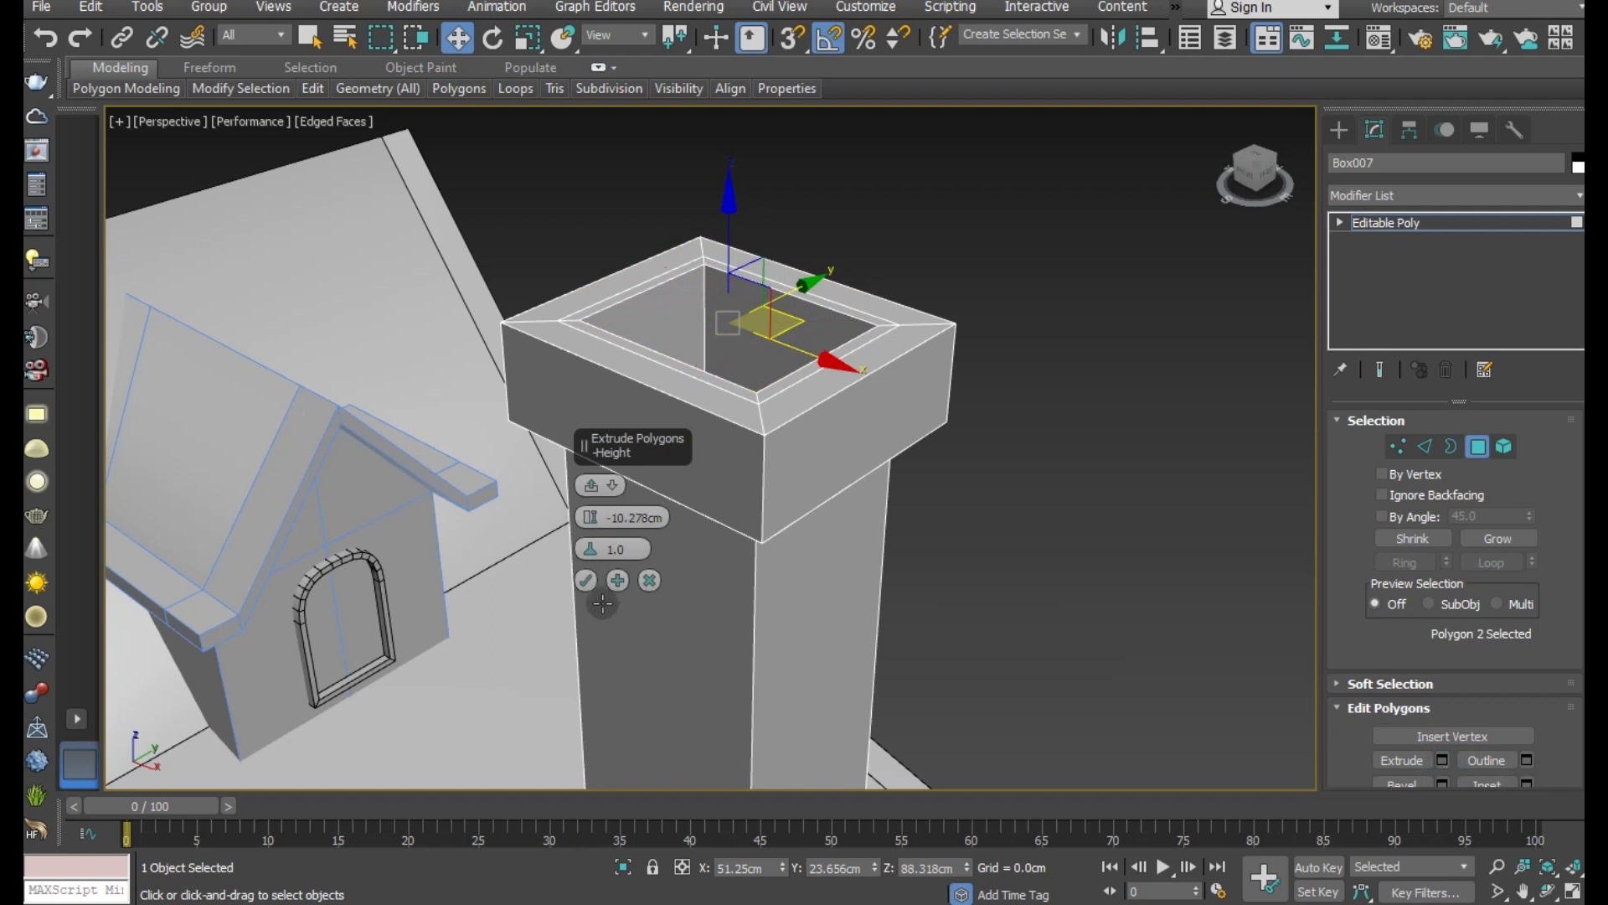
pyautogui.click(585, 580)
# Step: Exit sub-object mode and non-uniformly scale the chimney along X
pyautogui.moveTo(779, 525)
pyautogui.keyDown('alt'); pyautogui.mouseDown(button='middle')
pyautogui.moveTo(755, 449)
pyautogui.moveTo(781, 467)
pyautogui.moveTo(892, 459)
pyautogui.mouseUp(button='middle'); pyautogui.keyUp('alt')
pyautogui.click(1468, 221)
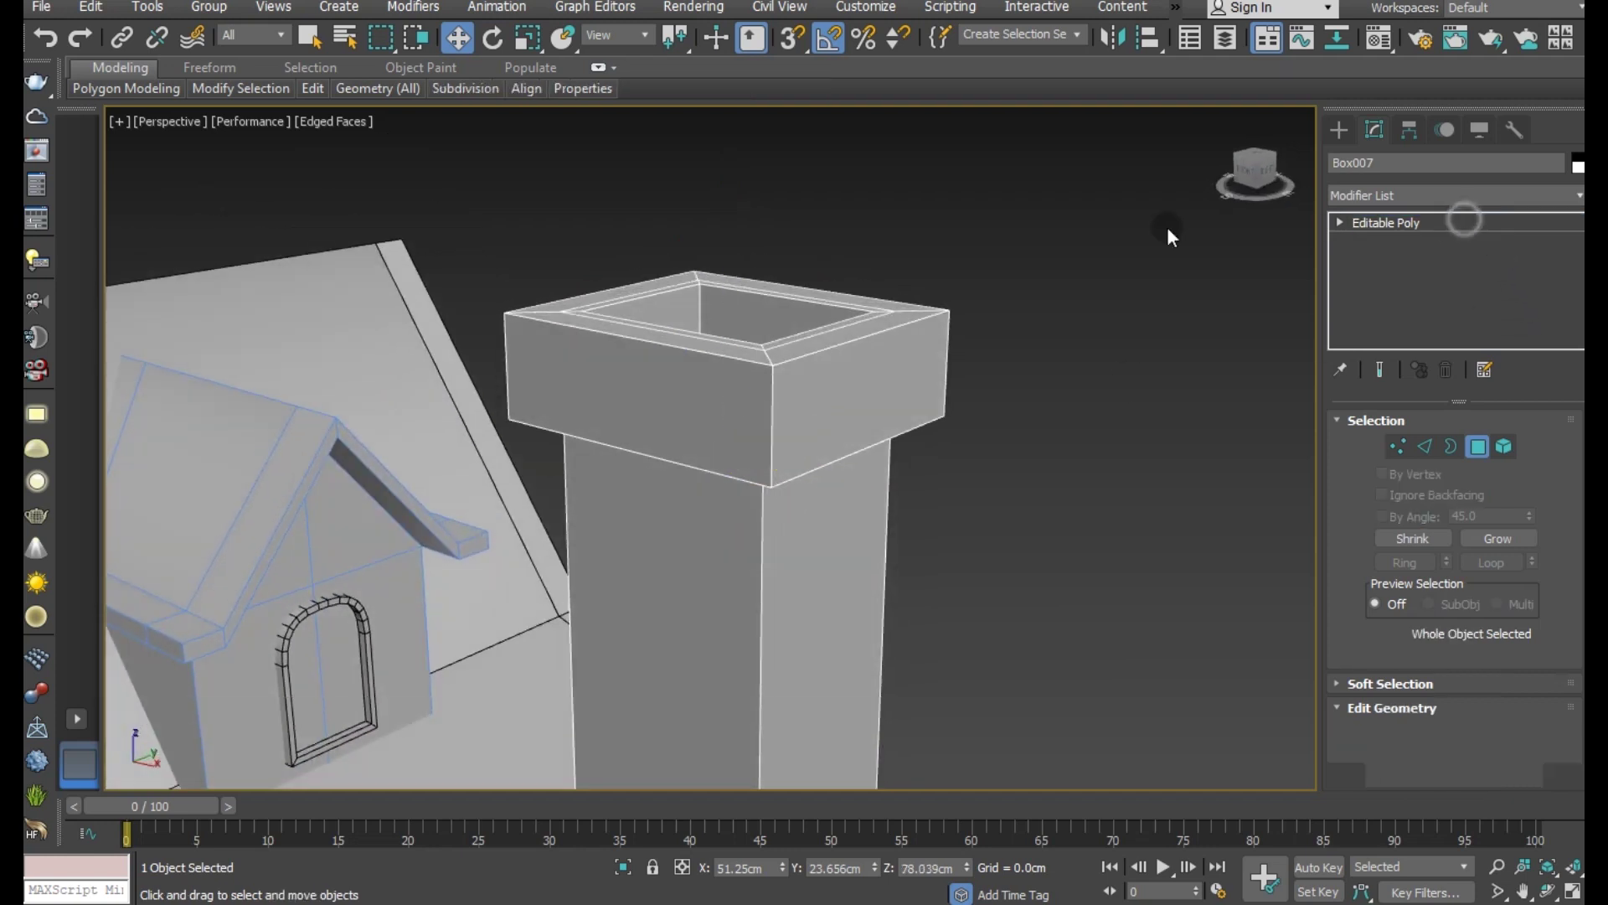
pyautogui.scroll(-4, 1010, 275)
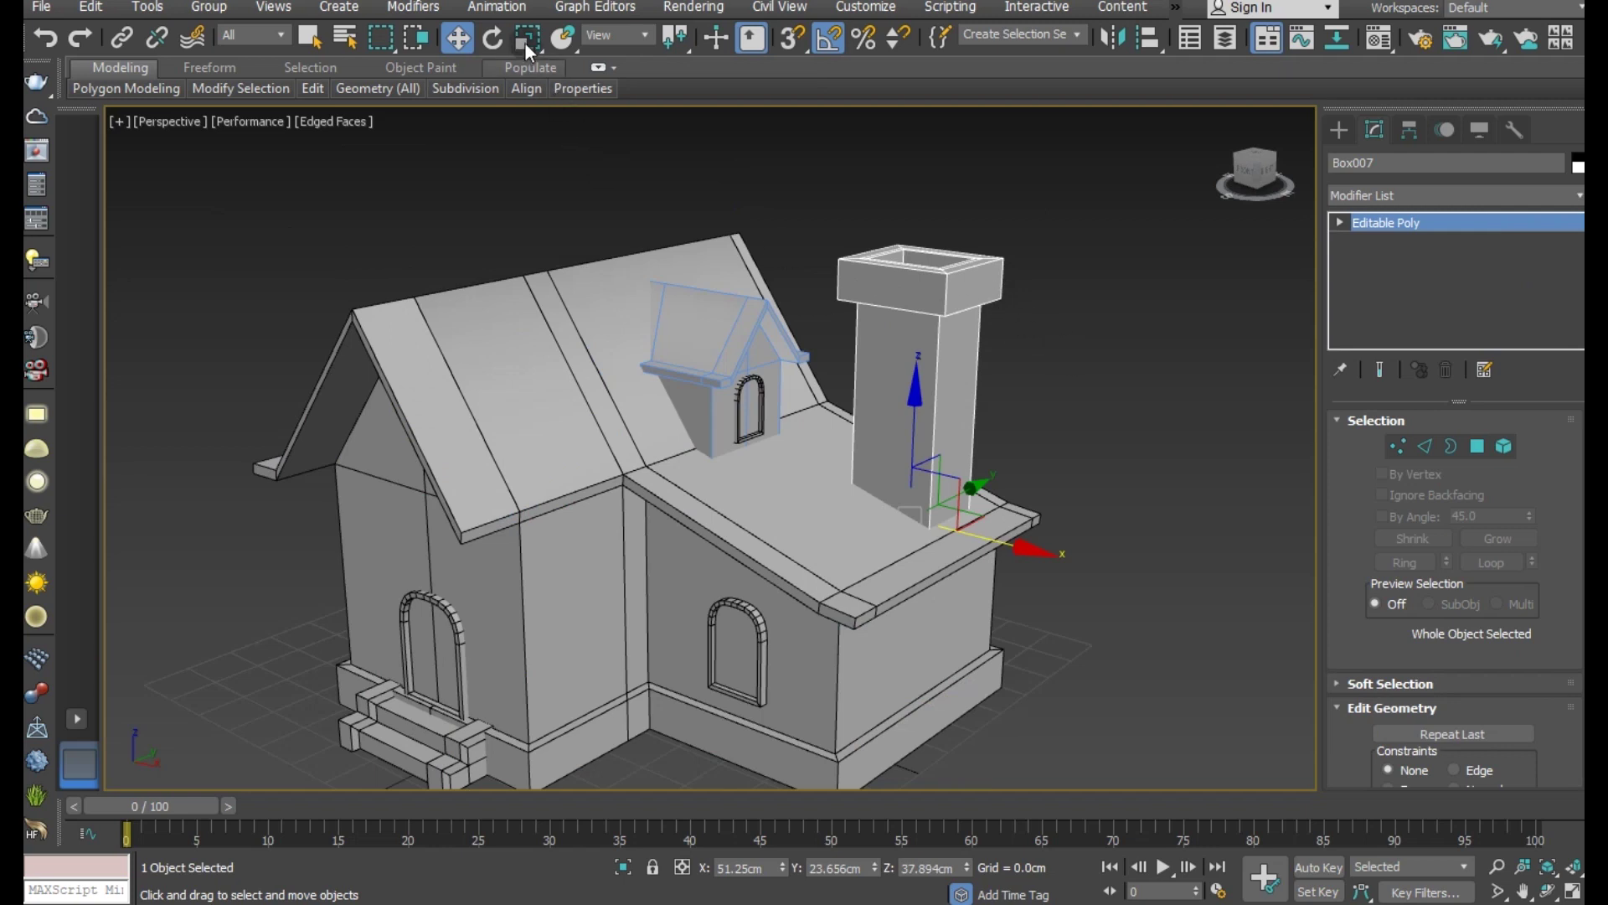
pyautogui.moveTo(526, 42); pyautogui.dragTo(528, 68)
pyautogui.moveTo(1059, 556)
pyautogui.mouseDown()
pyautogui.moveTo(809, 562)
pyautogui.moveTo(826, 568)
pyautogui.mouseUp()
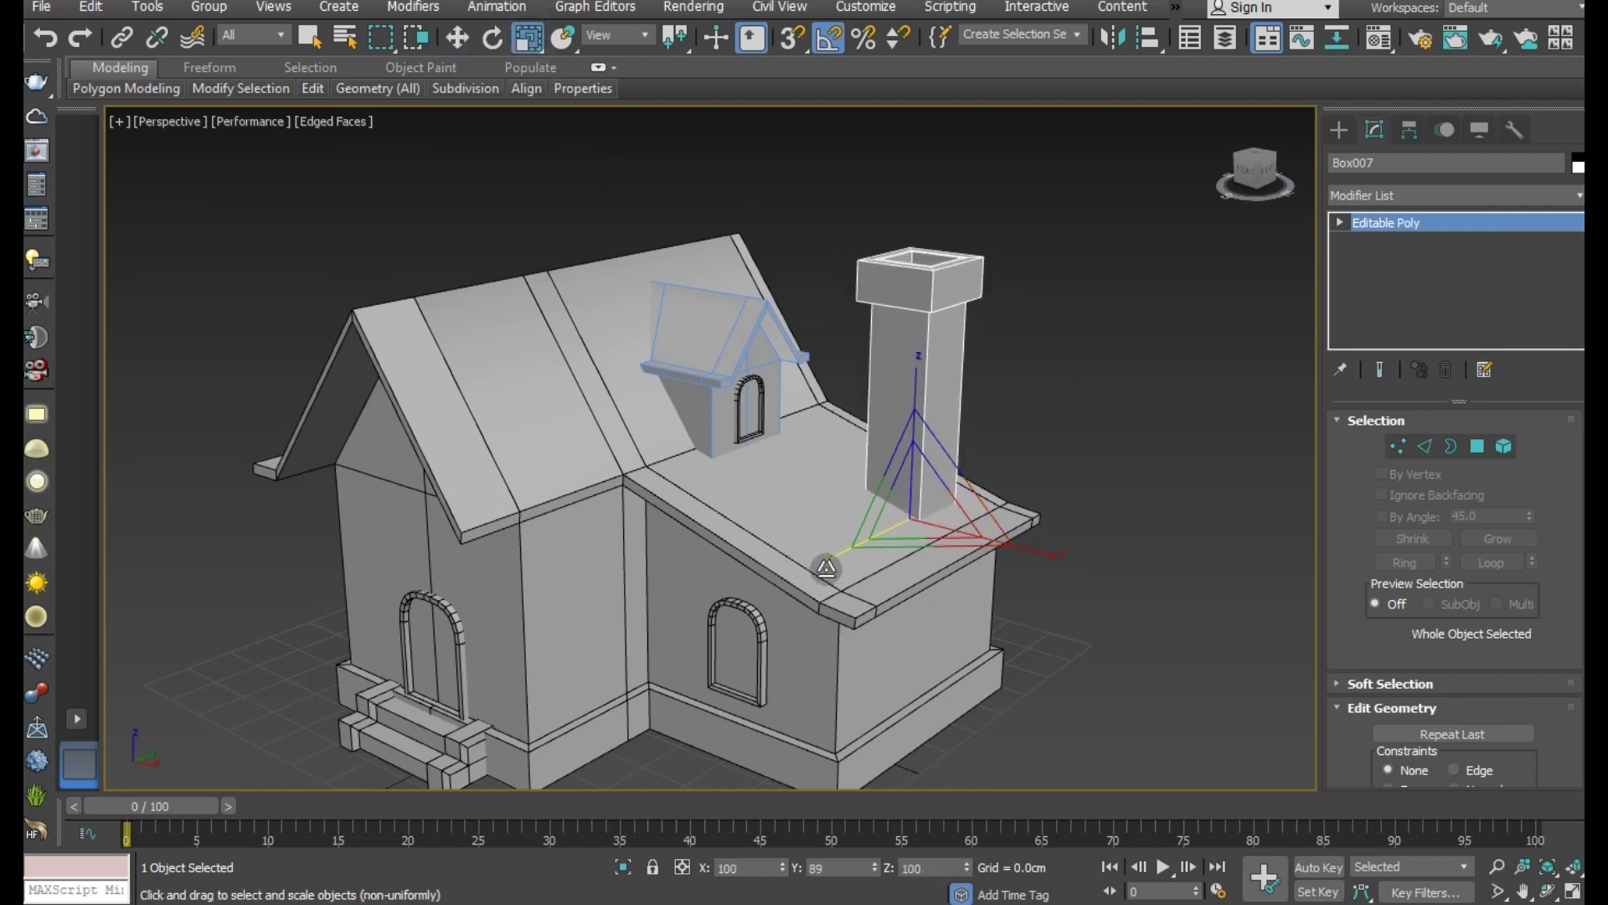
pyautogui.moveTo(1045, 550); pyautogui.dragTo(1047, 550)
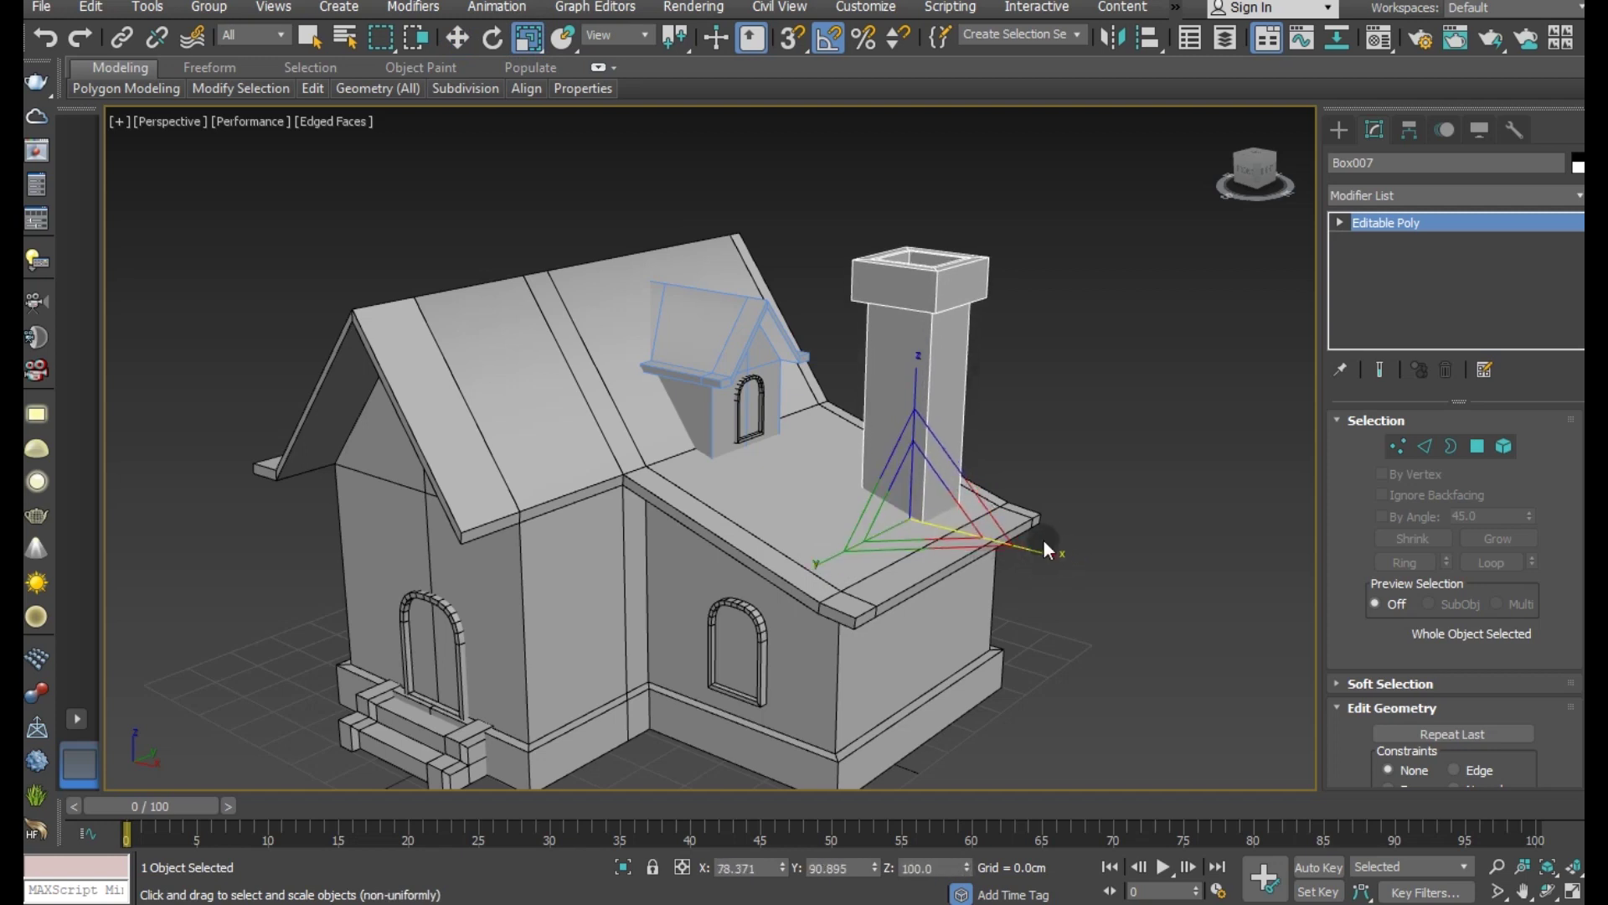
pyautogui.click(457, 37)
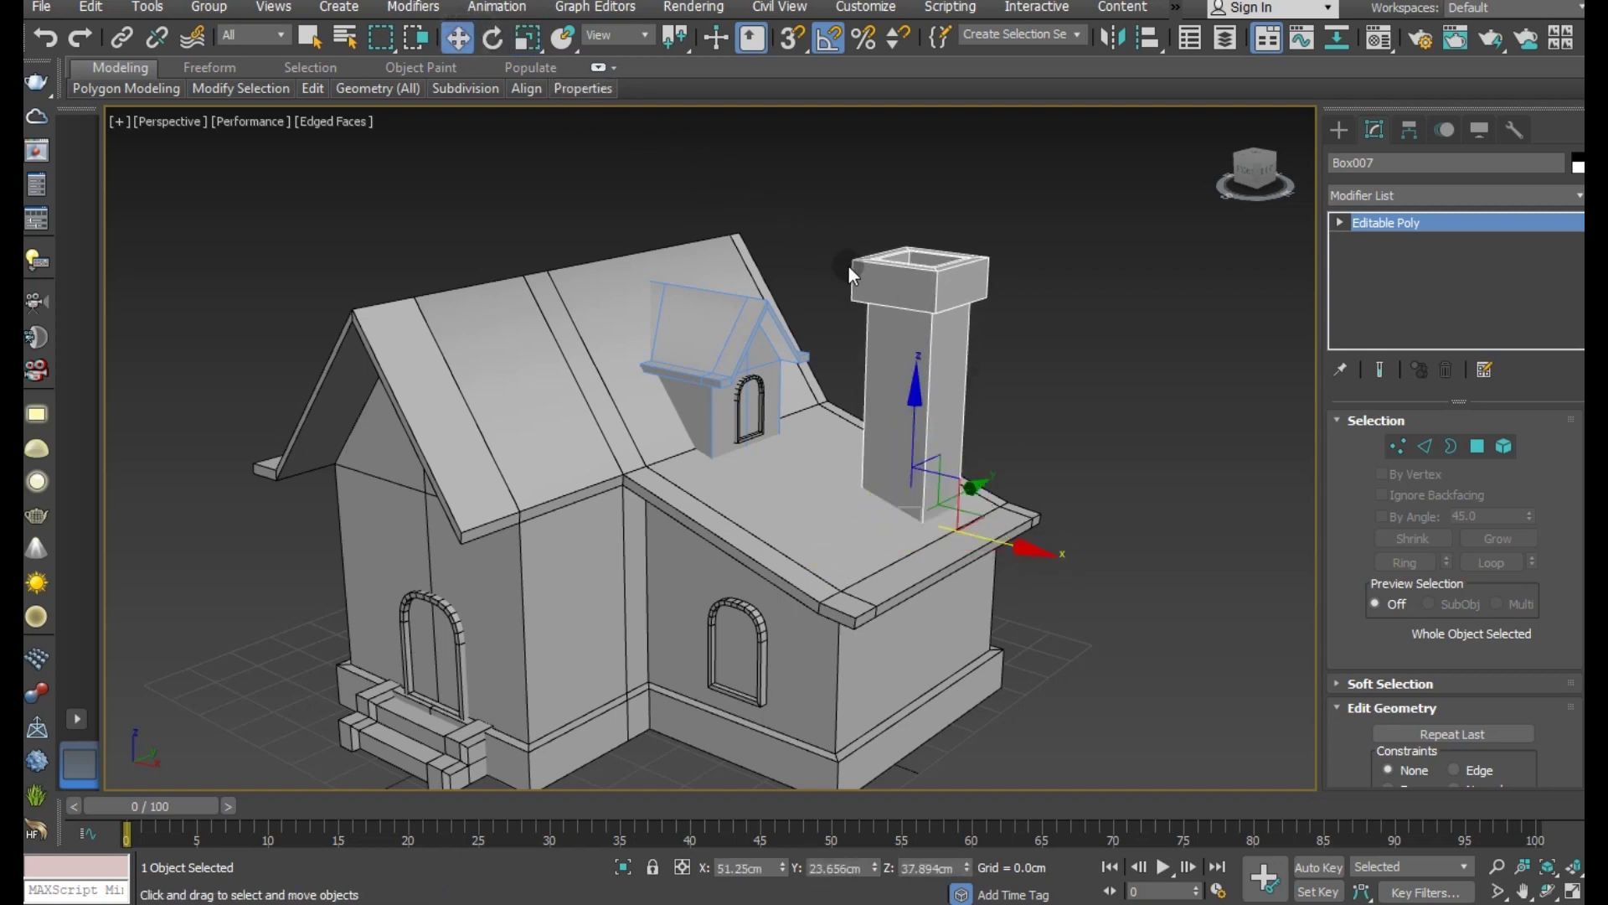
pyautogui.click(812, 198)
# Step: Give all house objects a new custom object colour
pyautogui.scroll(-5, 811, 355)
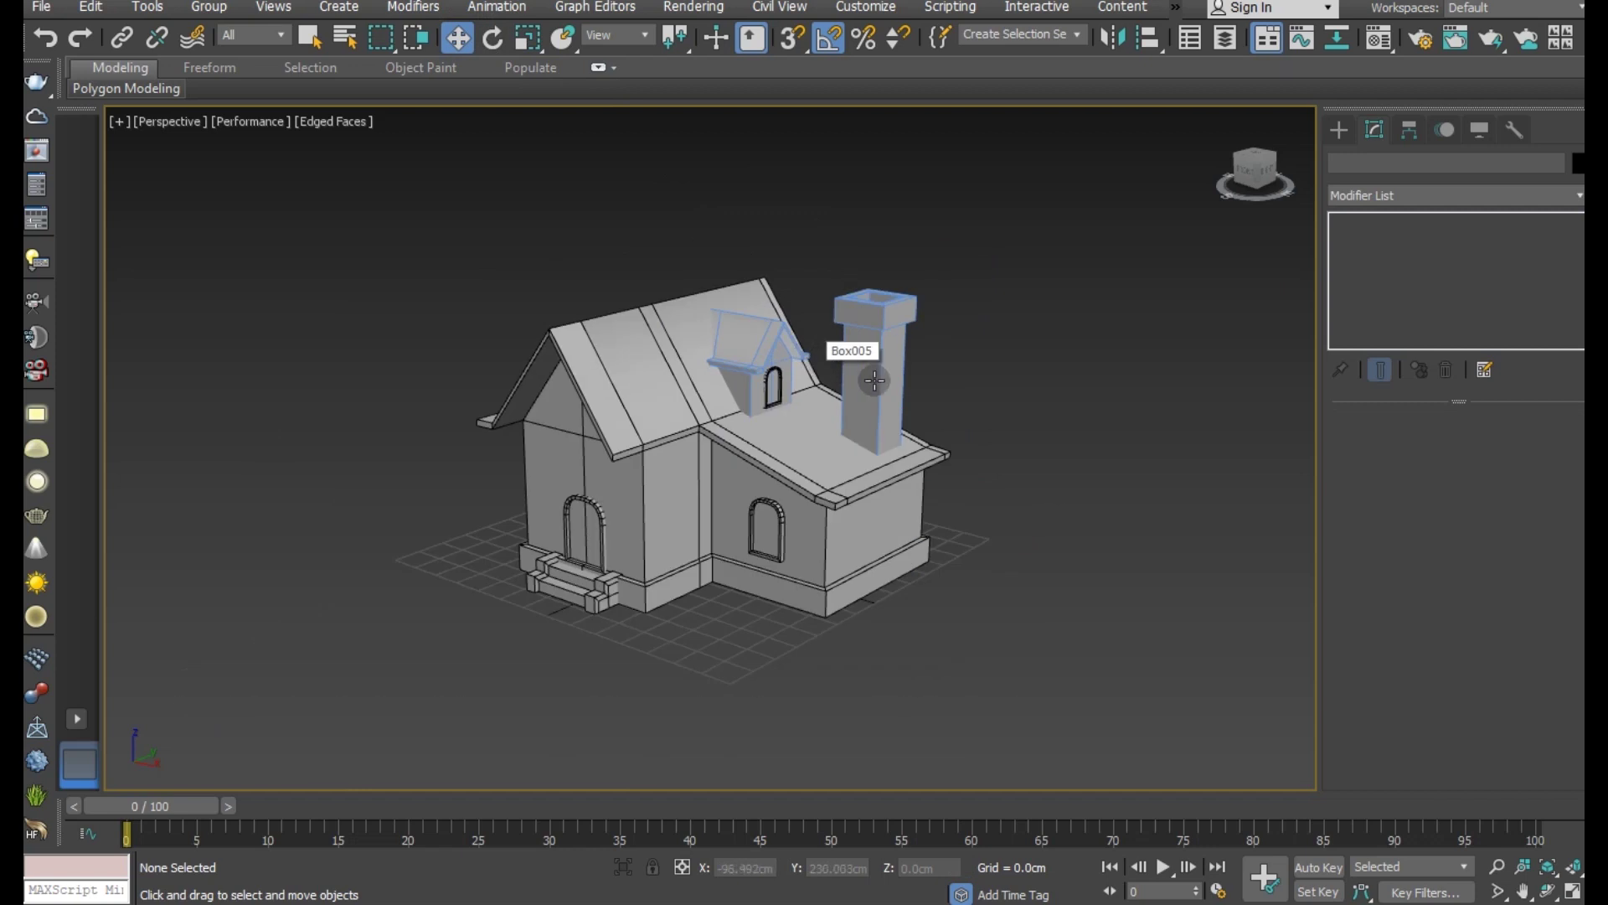
pyautogui.keyDown('alt'); pyautogui.moveTo(811, 355); pyautogui.dragTo(878, 404, button='middle'); pyautogui.keyUp('alt')
pyautogui.hotkey('ctrl', 'a')
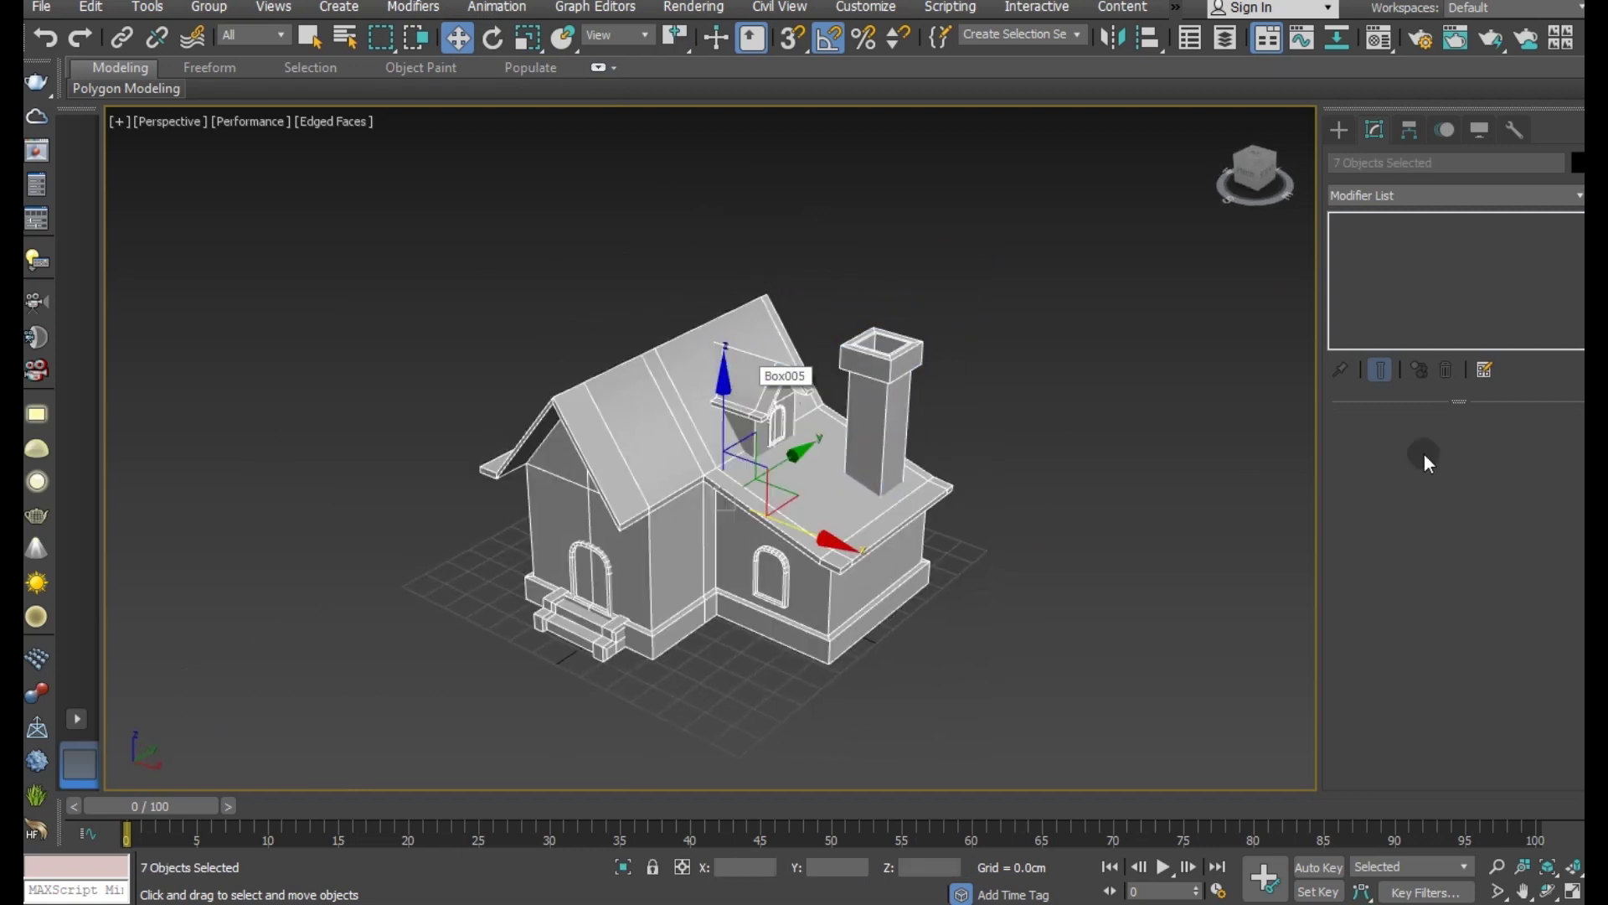
pyautogui.click(1578, 163)
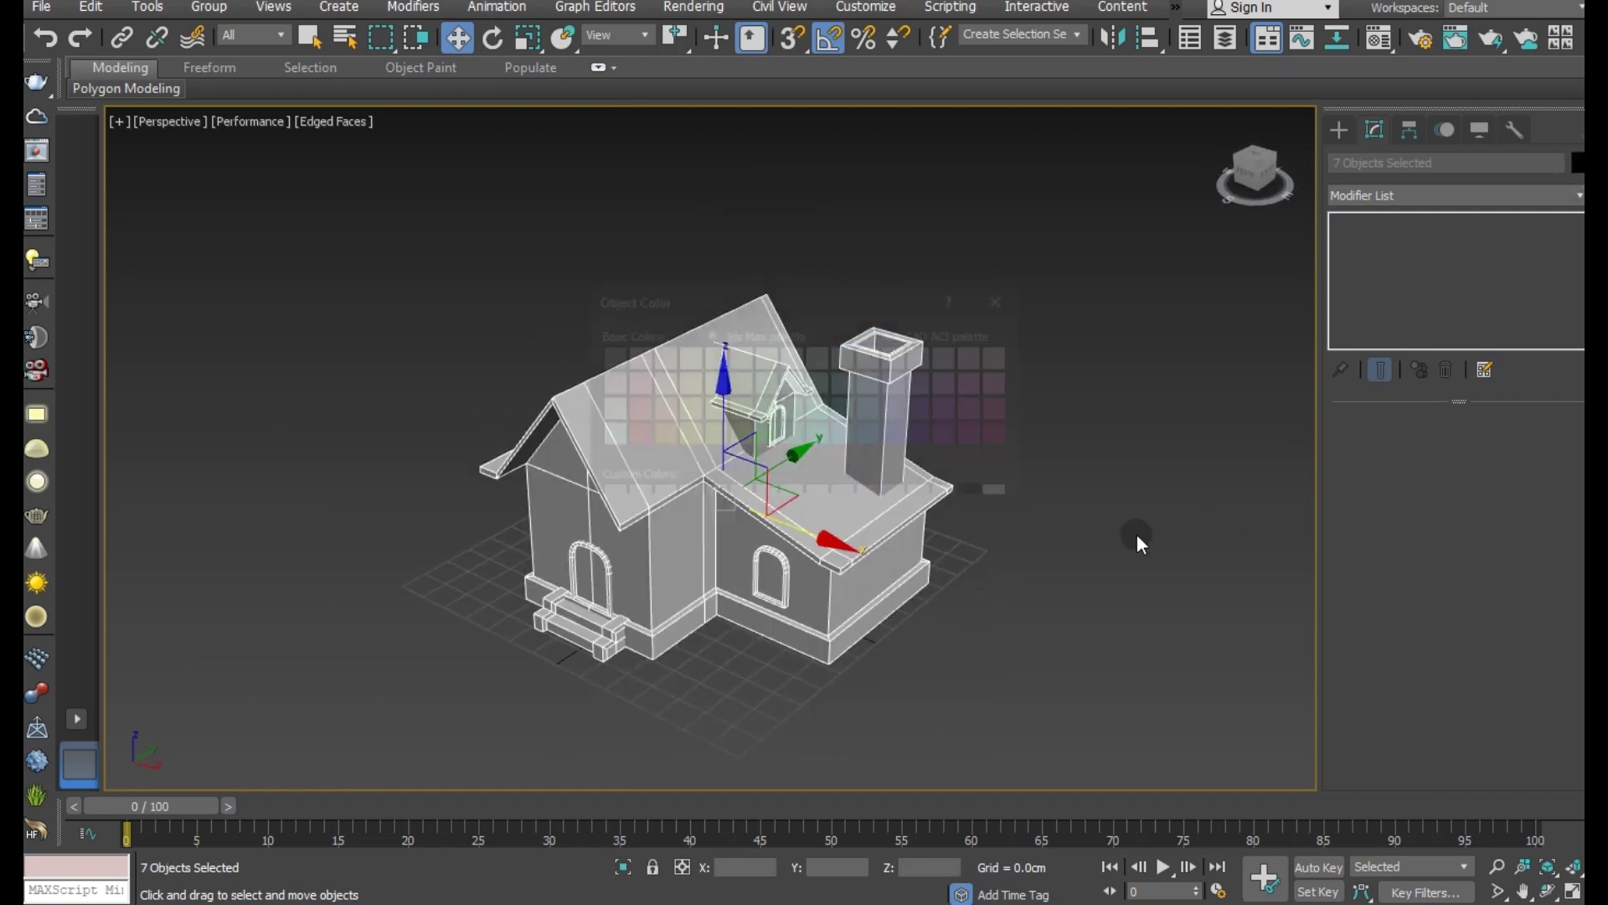
pyautogui.click(978, 503)
pyautogui.click(928, 557)
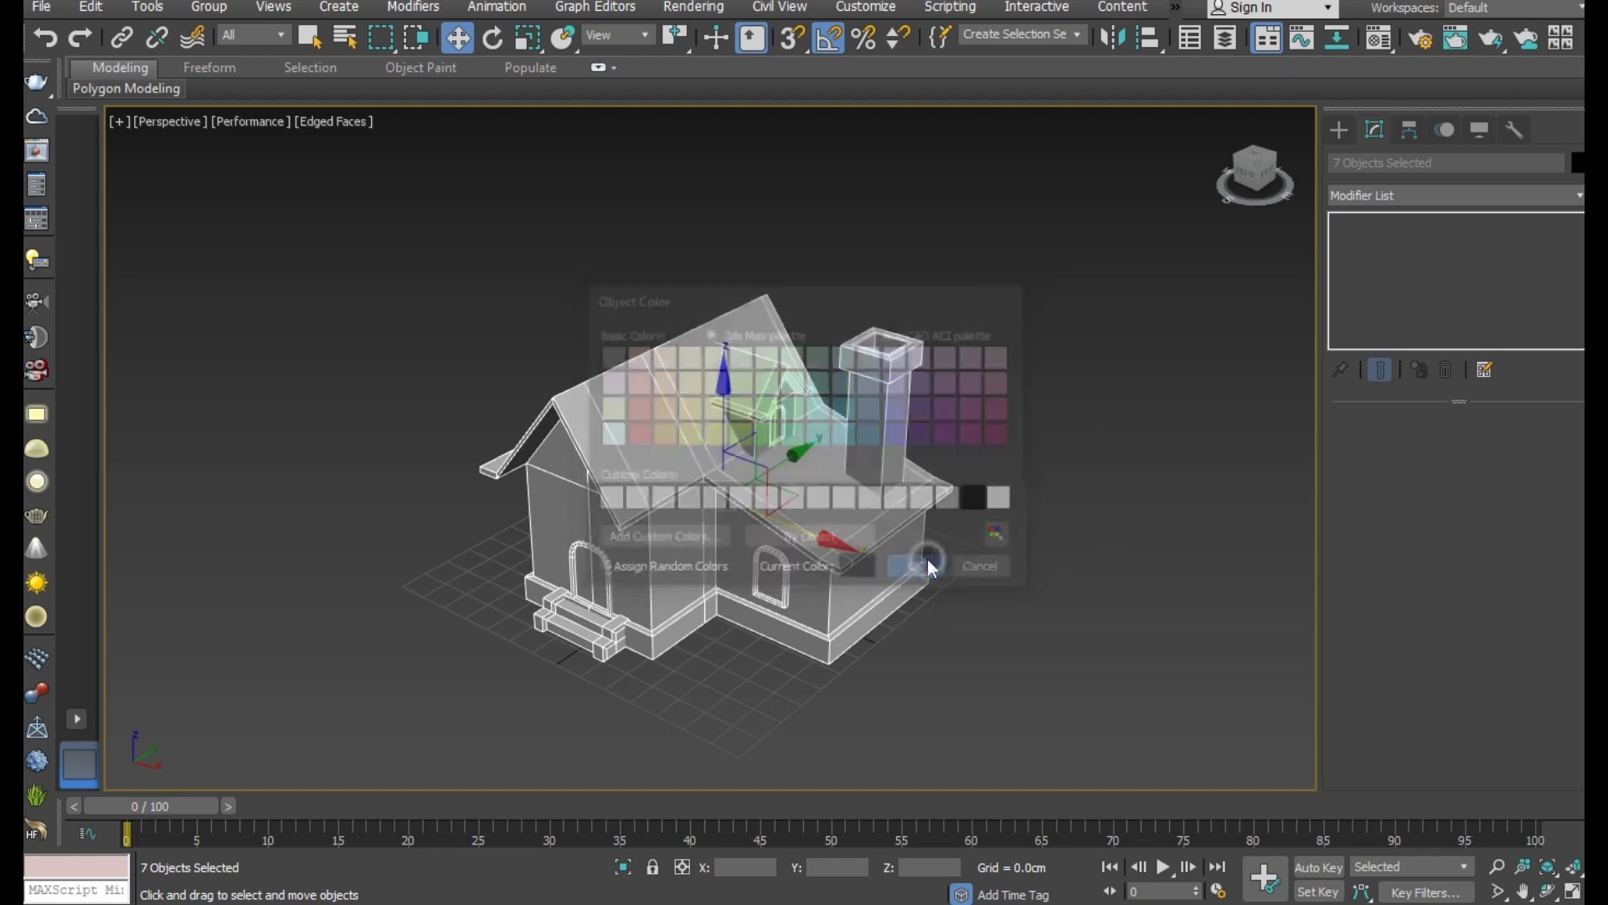
pyautogui.click(1039, 658)
# Step: Add two SwiftLoop edge loops around the chimney
pyautogui.moveTo(969, 624)
pyautogui.keyDown('alt'); pyautogui.mouseDown(button='middle')
pyautogui.moveTo(954, 590)
pyautogui.moveTo(962, 629)
pyautogui.mouseUp(button='middle'); pyautogui.keyUp('alt')
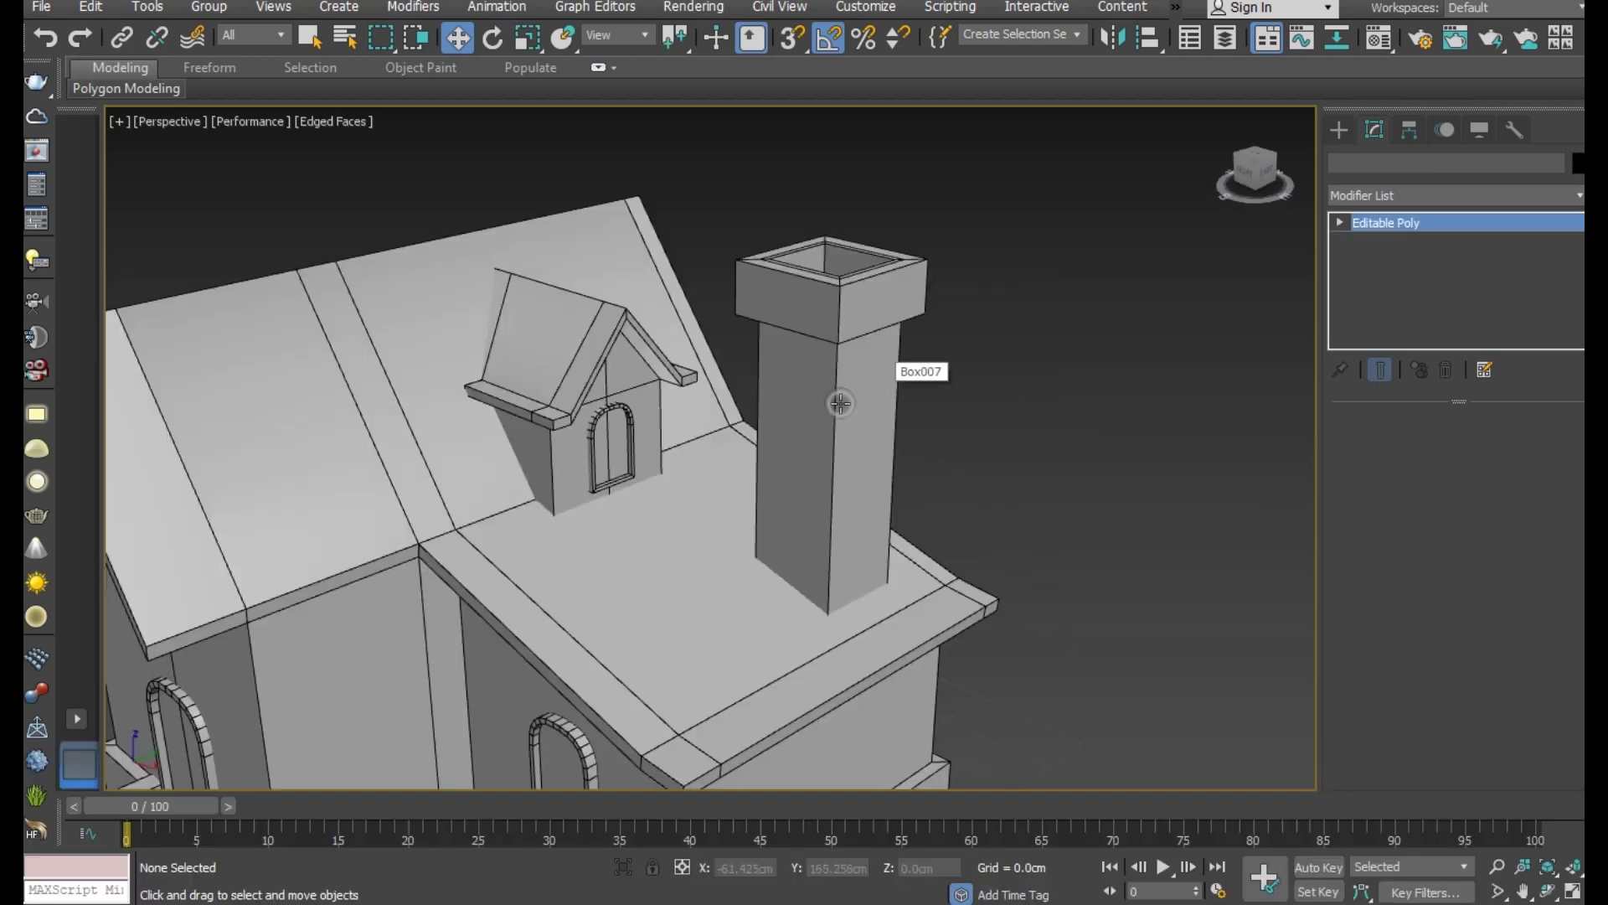
pyautogui.click(840, 403)
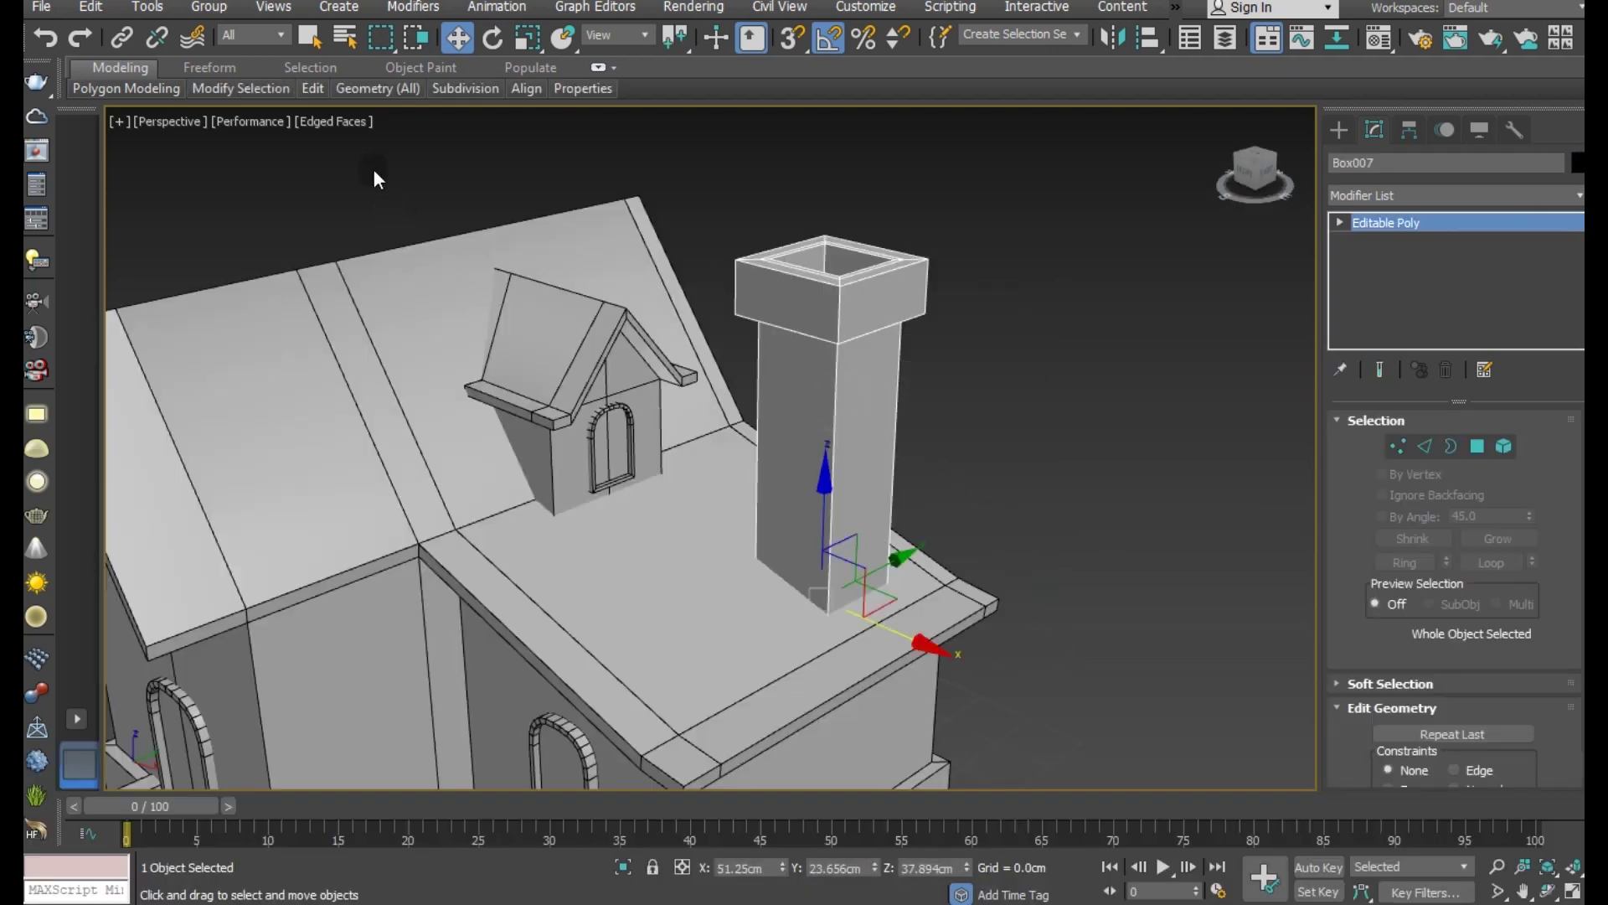
pyautogui.click(492, 138)
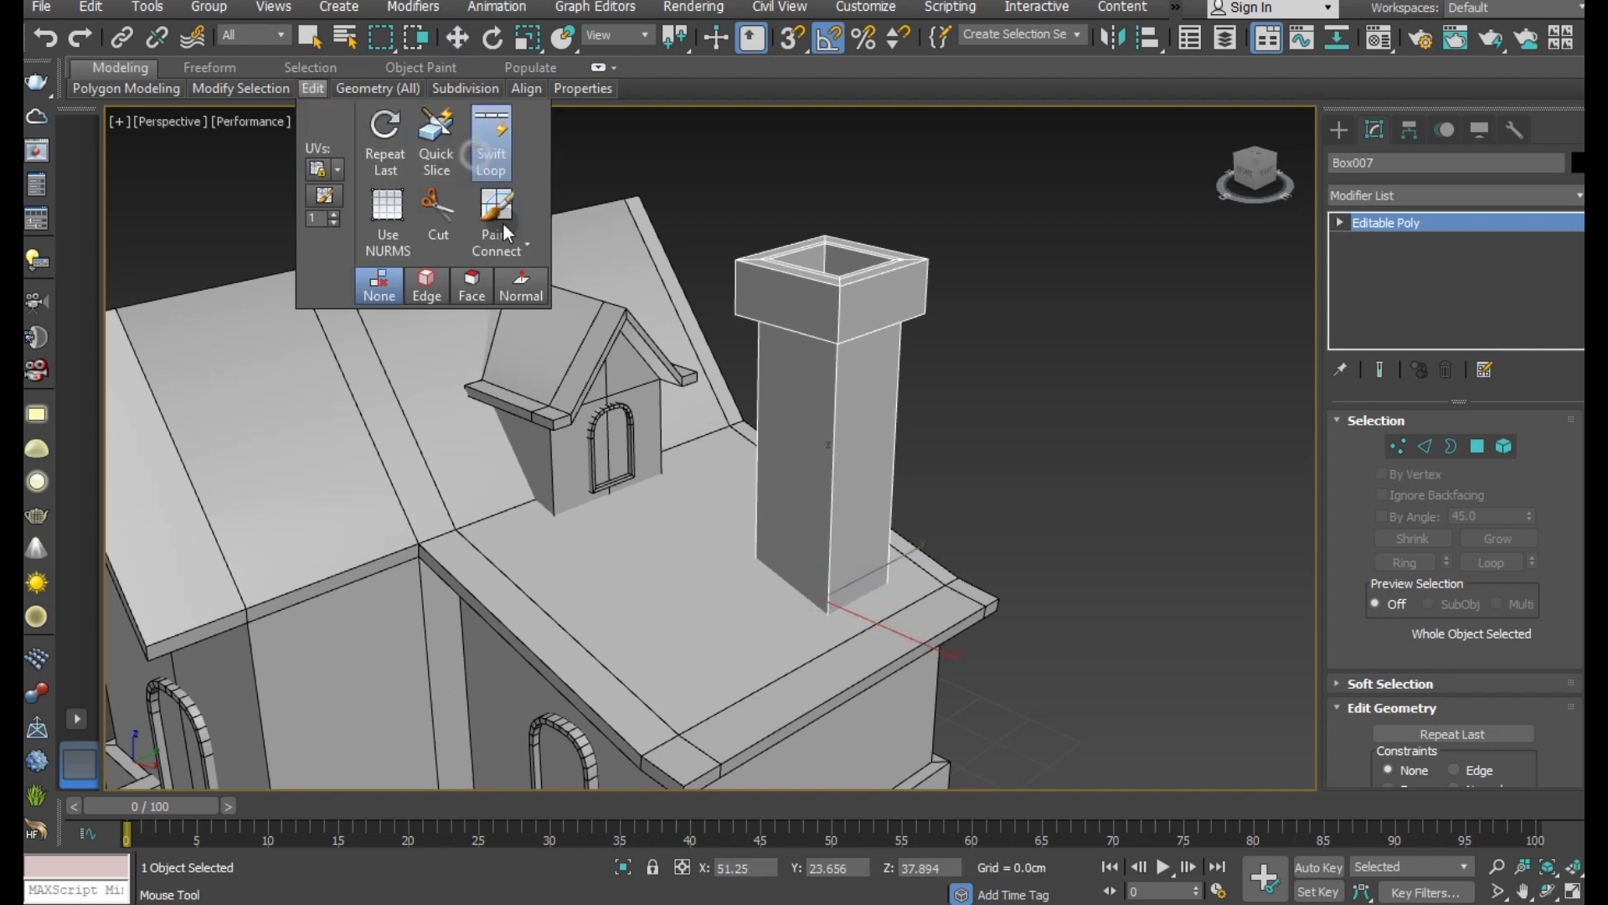
pyautogui.click(845, 508)
pyautogui.click(828, 404)
pyautogui.press('w')
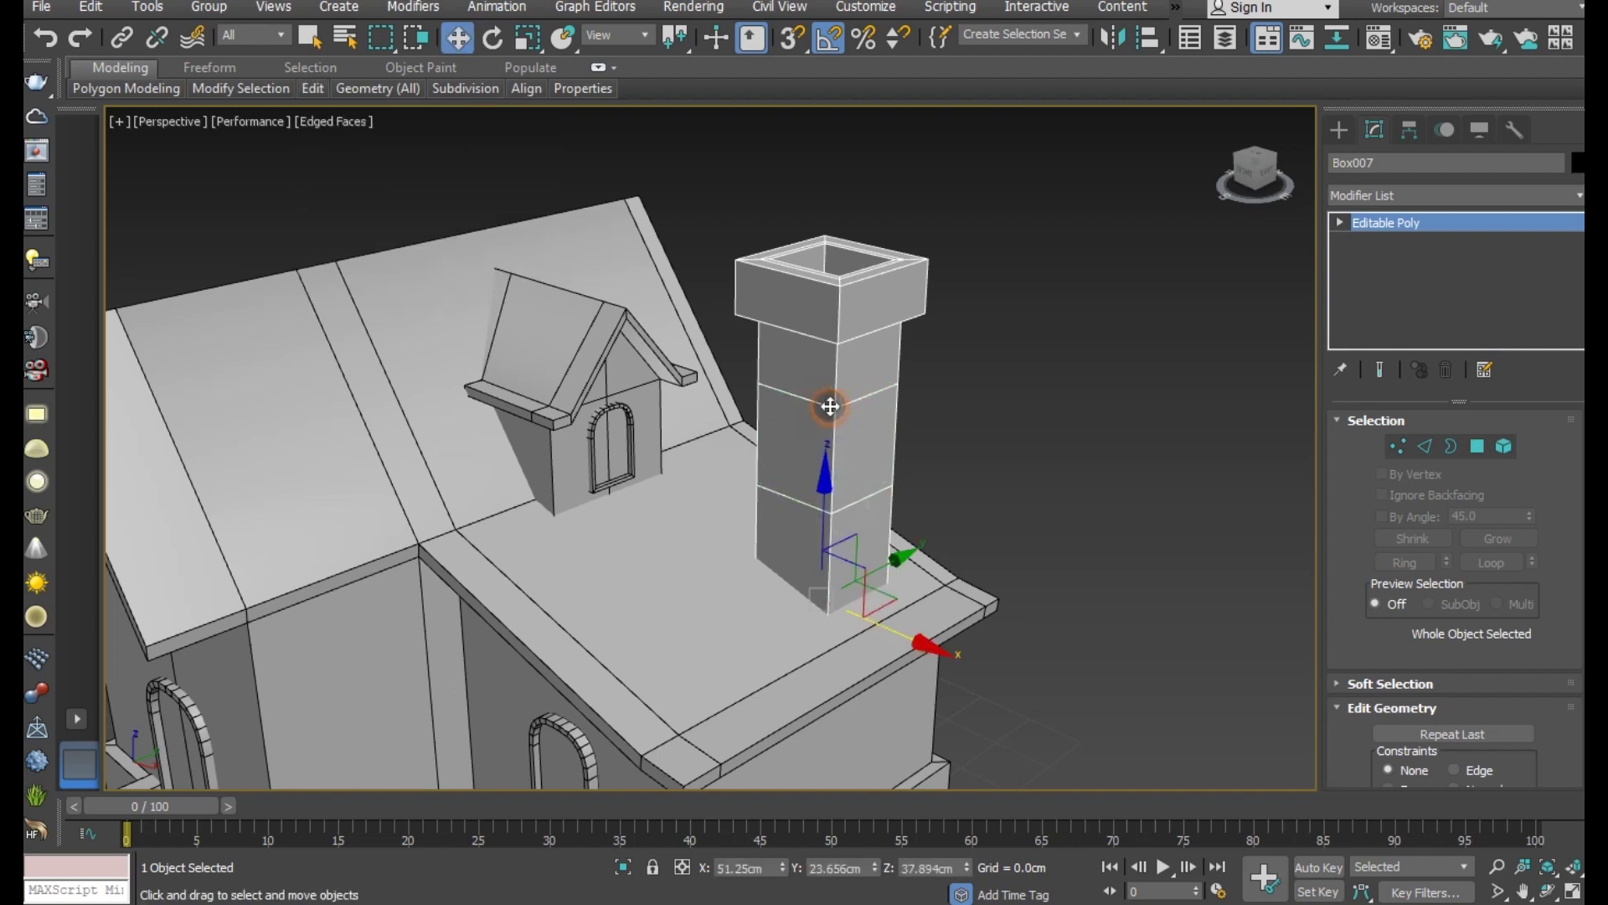
pyautogui.keyDown('alt'); pyautogui.moveTo(997, 382); pyautogui.dragTo(1040, 364, button='middle'); pyautogui.keyUp('alt')
# Step: Raise the chimney's top vertices in Z and uniformly scale them inward to taper it
pyautogui.click(1399, 446)
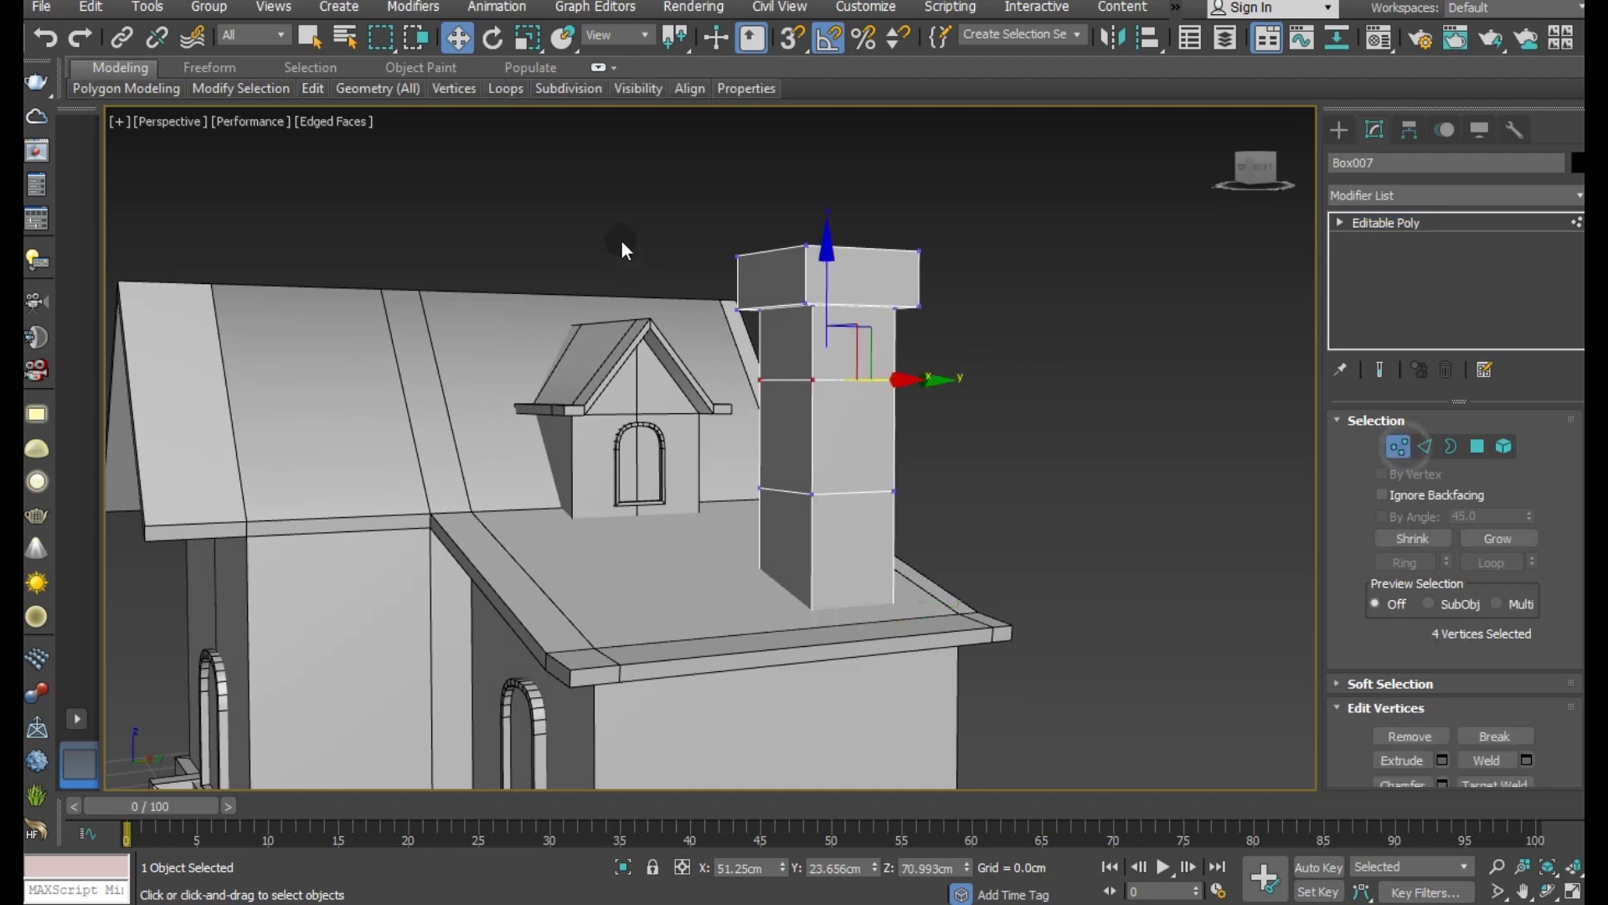
pyautogui.moveTo(1049, 344); pyautogui.dragTo(1049, 347)
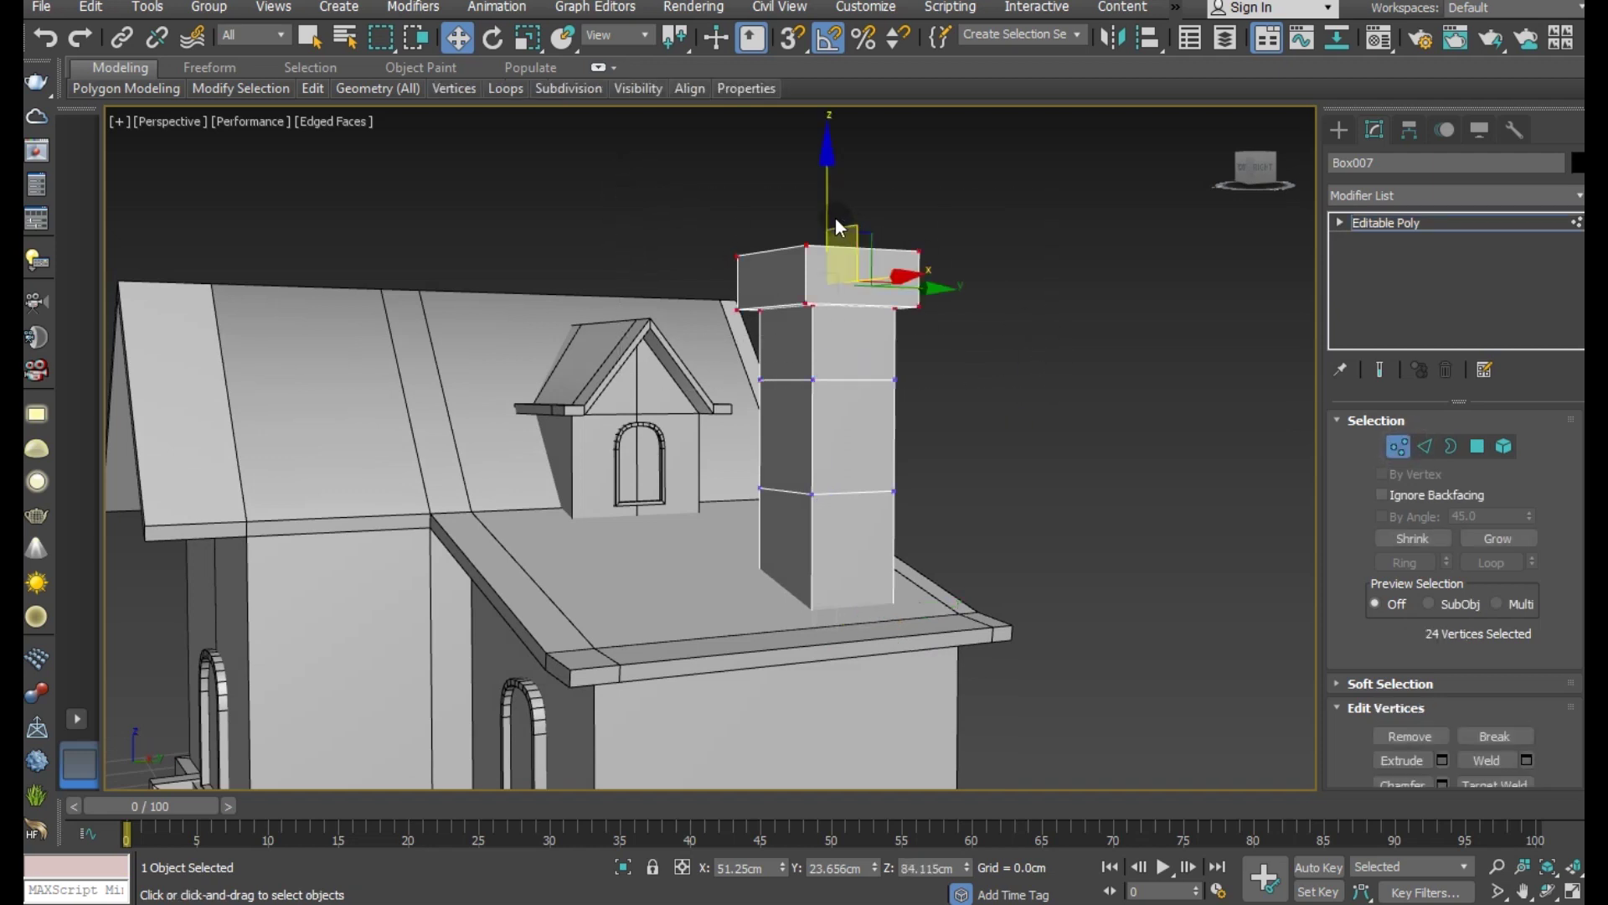
pyautogui.moveTo(833, 256); pyautogui.dragTo(817, 256)
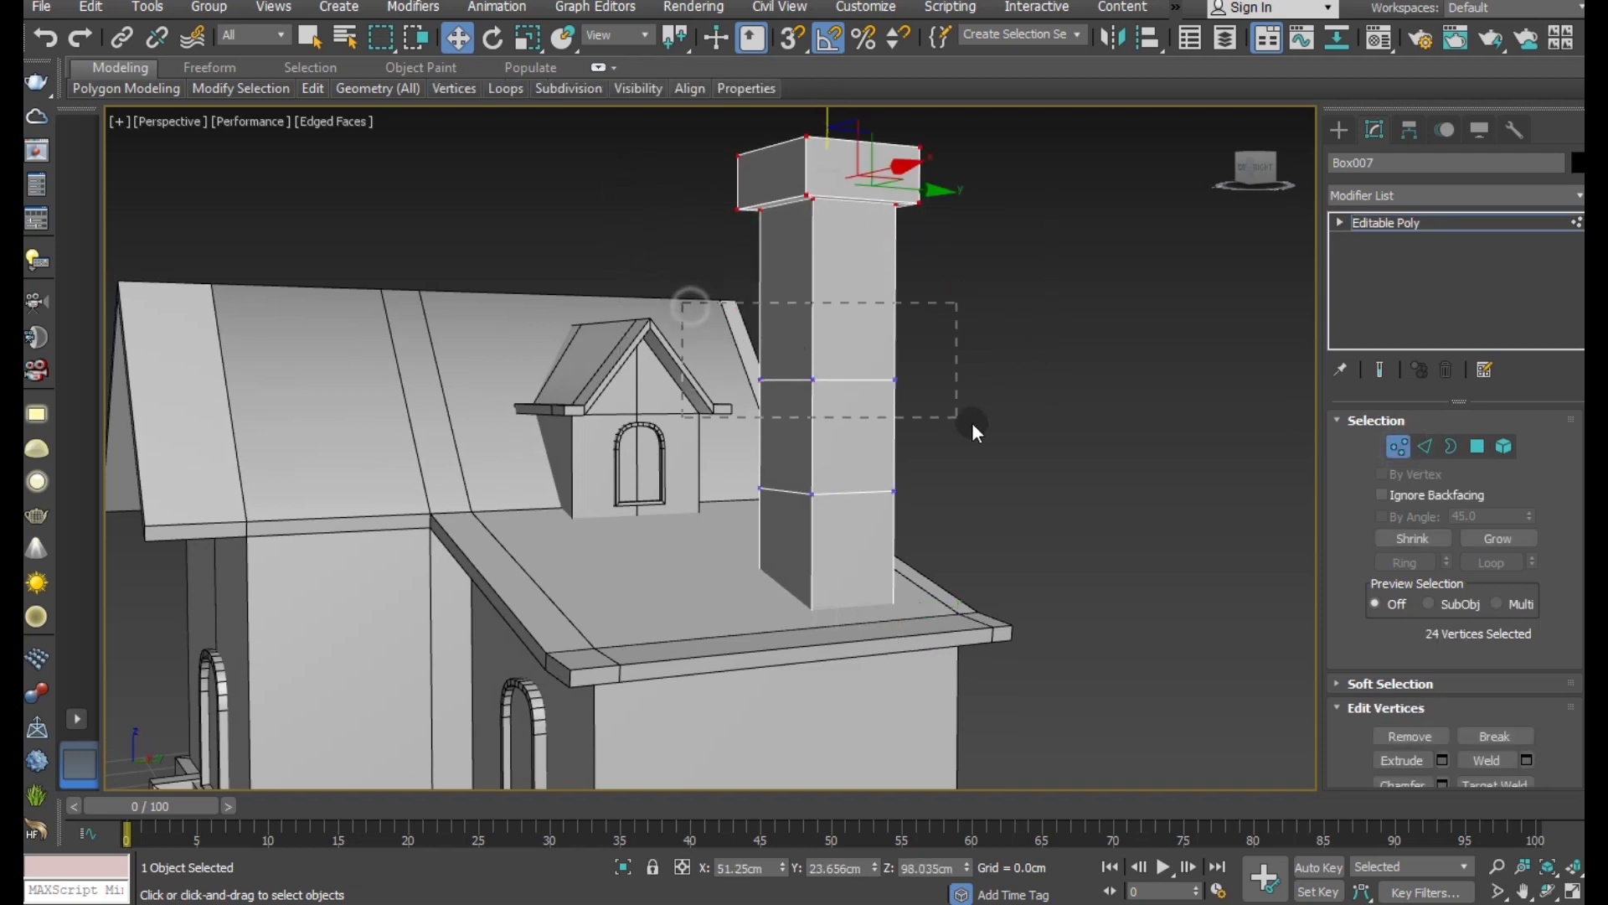
pyautogui.keyDown('ctrl'); pyautogui.moveTo(973, 425); pyautogui.dragTo(980, 425); pyautogui.keyUp('ctrl')
pyautogui.click(528, 39)
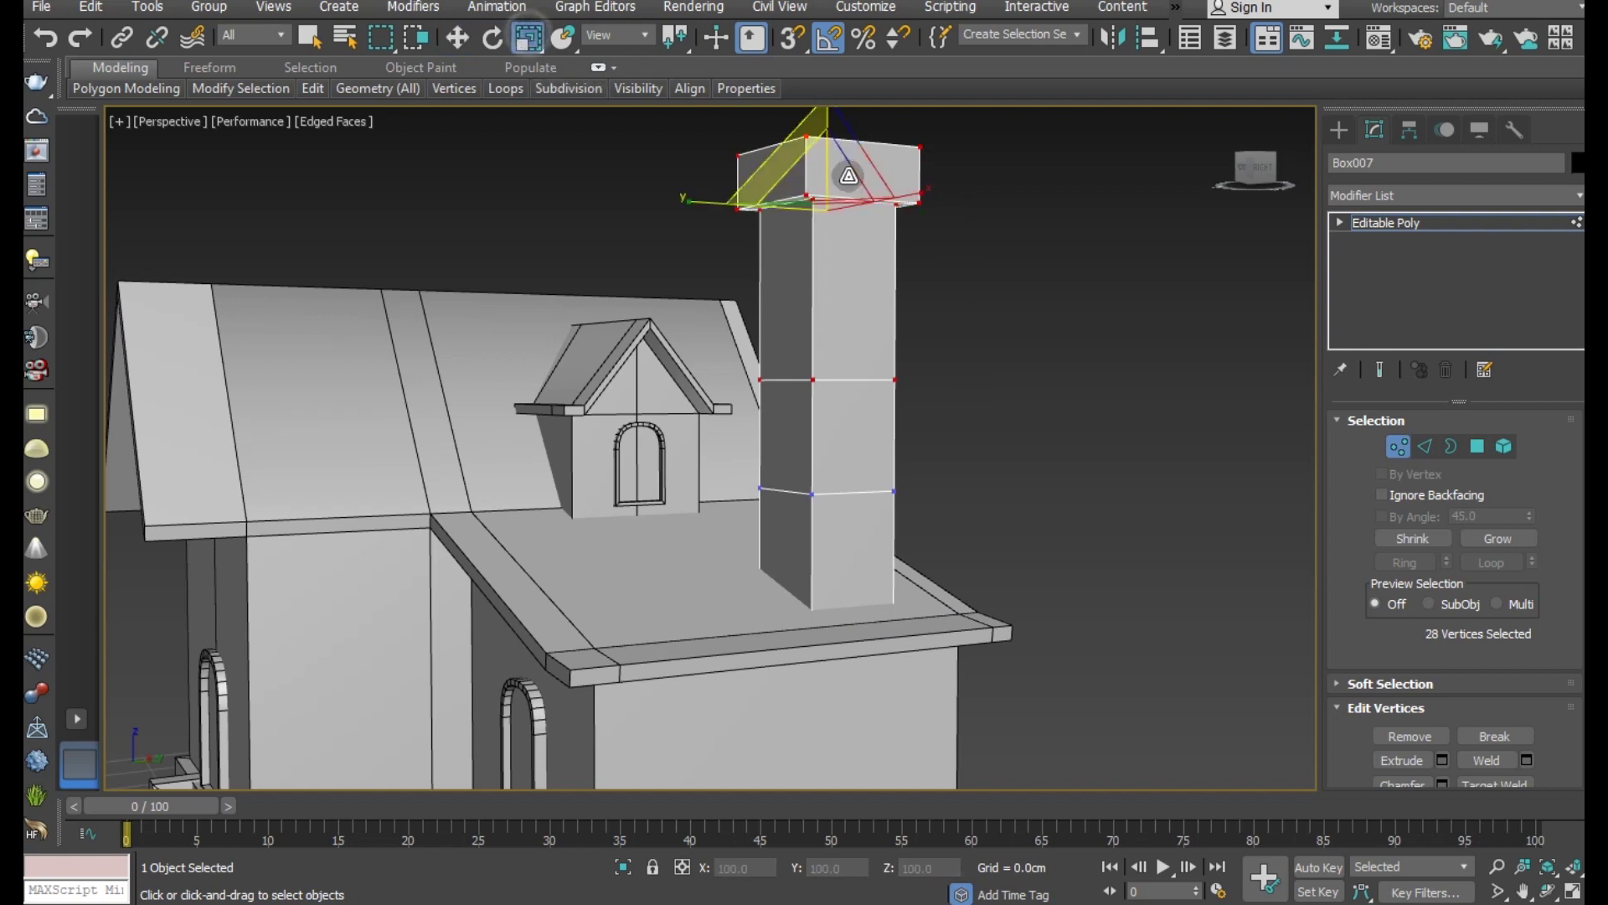
pyautogui.moveTo(827, 173); pyautogui.dragTo(833, 214)
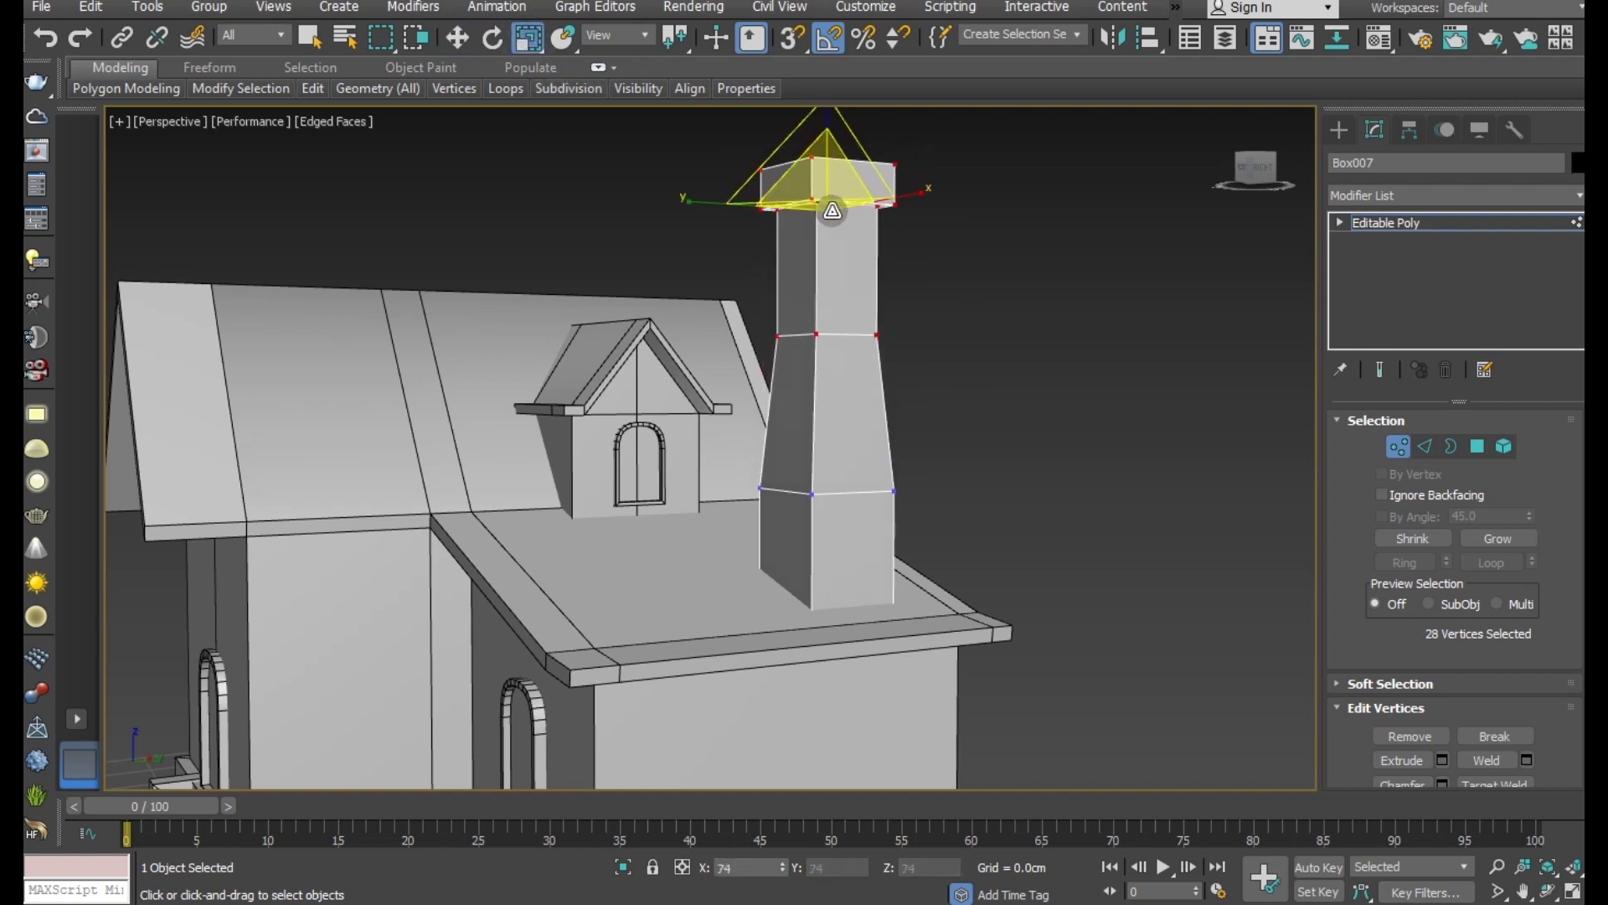
pyautogui.moveTo(831, 250)
pyautogui.keyDown('alt'); pyautogui.mouseDown(button='middle')
pyautogui.moveTo(905, 348)
pyautogui.moveTo(767, 249)
pyautogui.mouseUp(button='middle'); pyautogui.keyUp('alt')
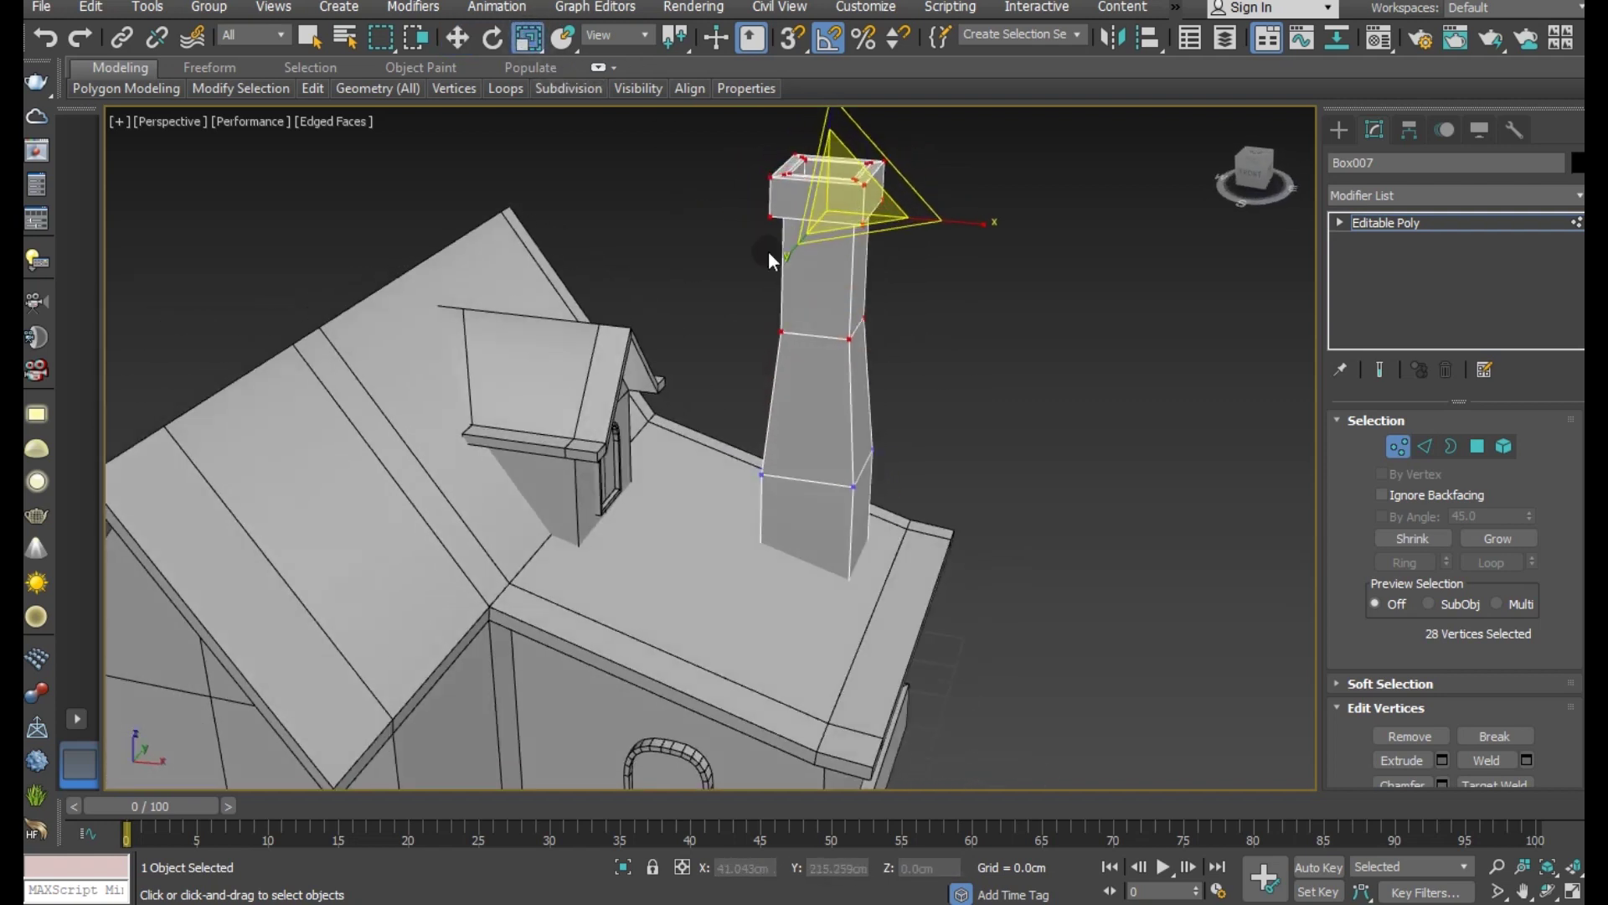
pyautogui.click(458, 38)
pyautogui.scroll(-5, 796, 331)
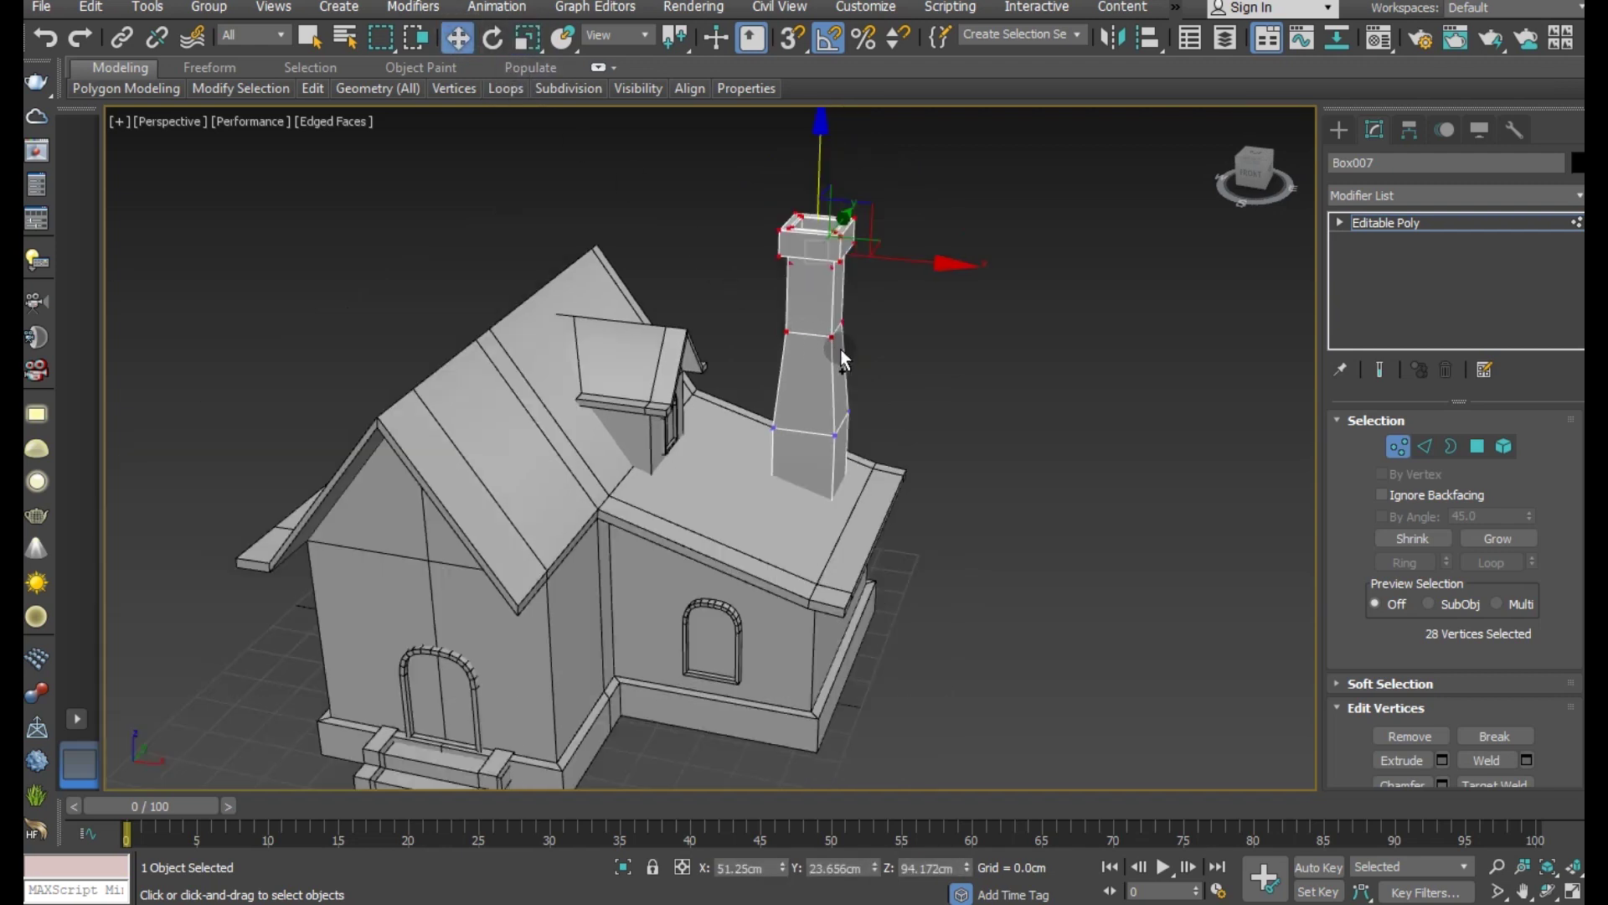
pyautogui.click(841, 349)
pyautogui.keyDown('alt'); pyautogui.moveTo(841, 348); pyautogui.dragTo(732, 456, button='middle'); pyautogui.keyUp('alt')
pyautogui.scroll(4, 732, 456)
# Step: Copy the window frame, rotate it to face the side wall, and slide it along
pyautogui.click(663, 518)
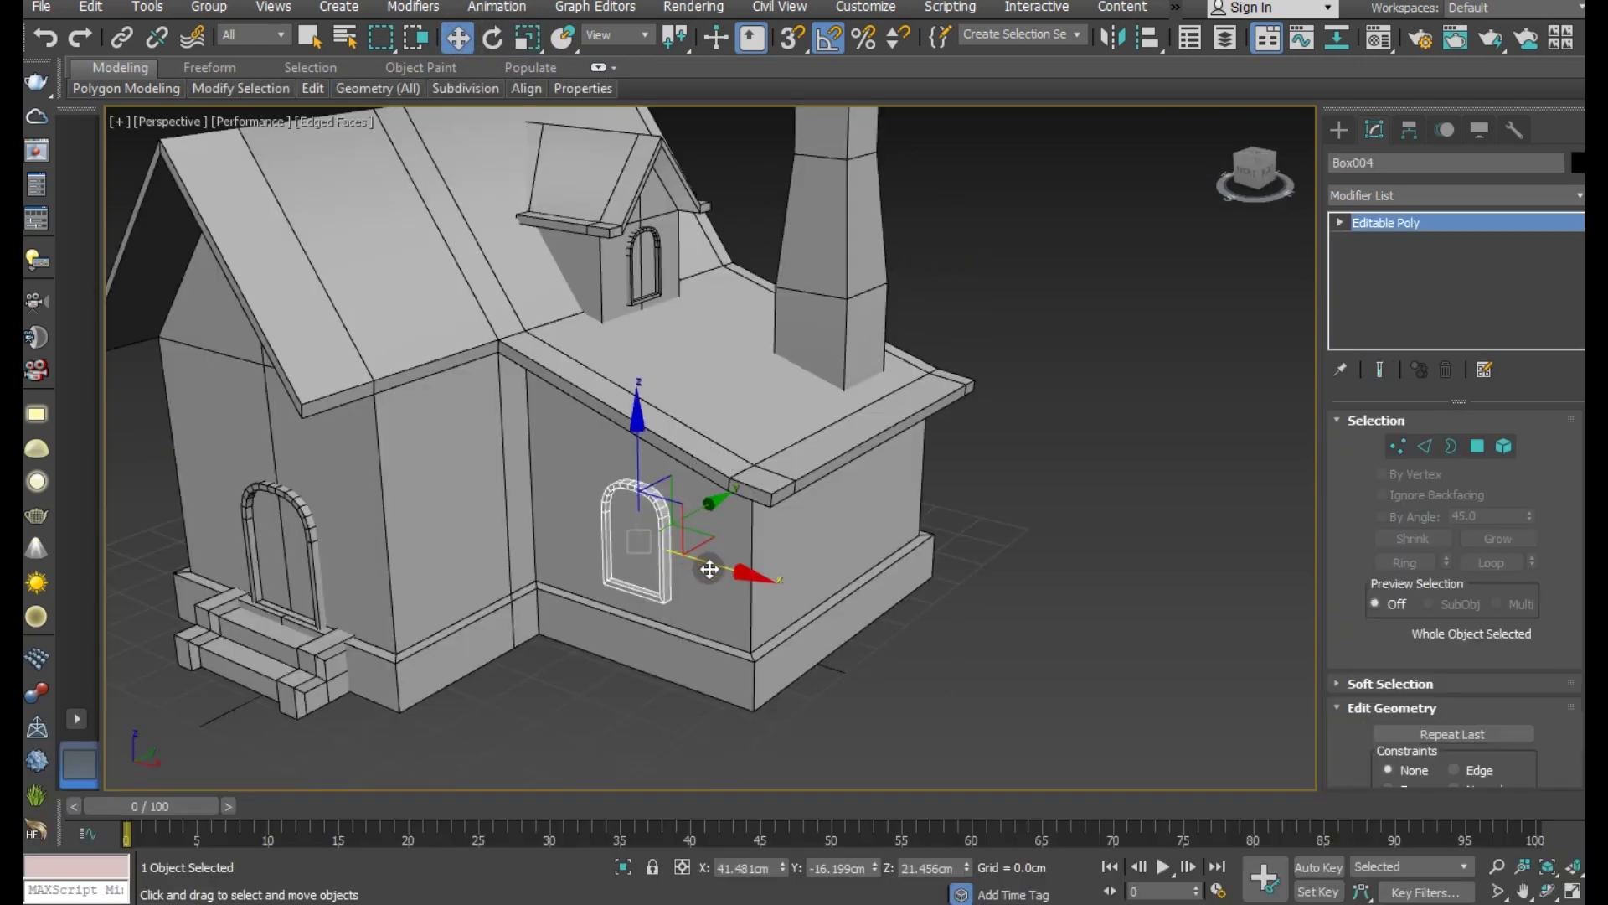
pyautogui.keyDown('shift'); pyautogui.moveTo(723, 570); pyautogui.dragTo(884, 595); pyautogui.keyUp('shift')
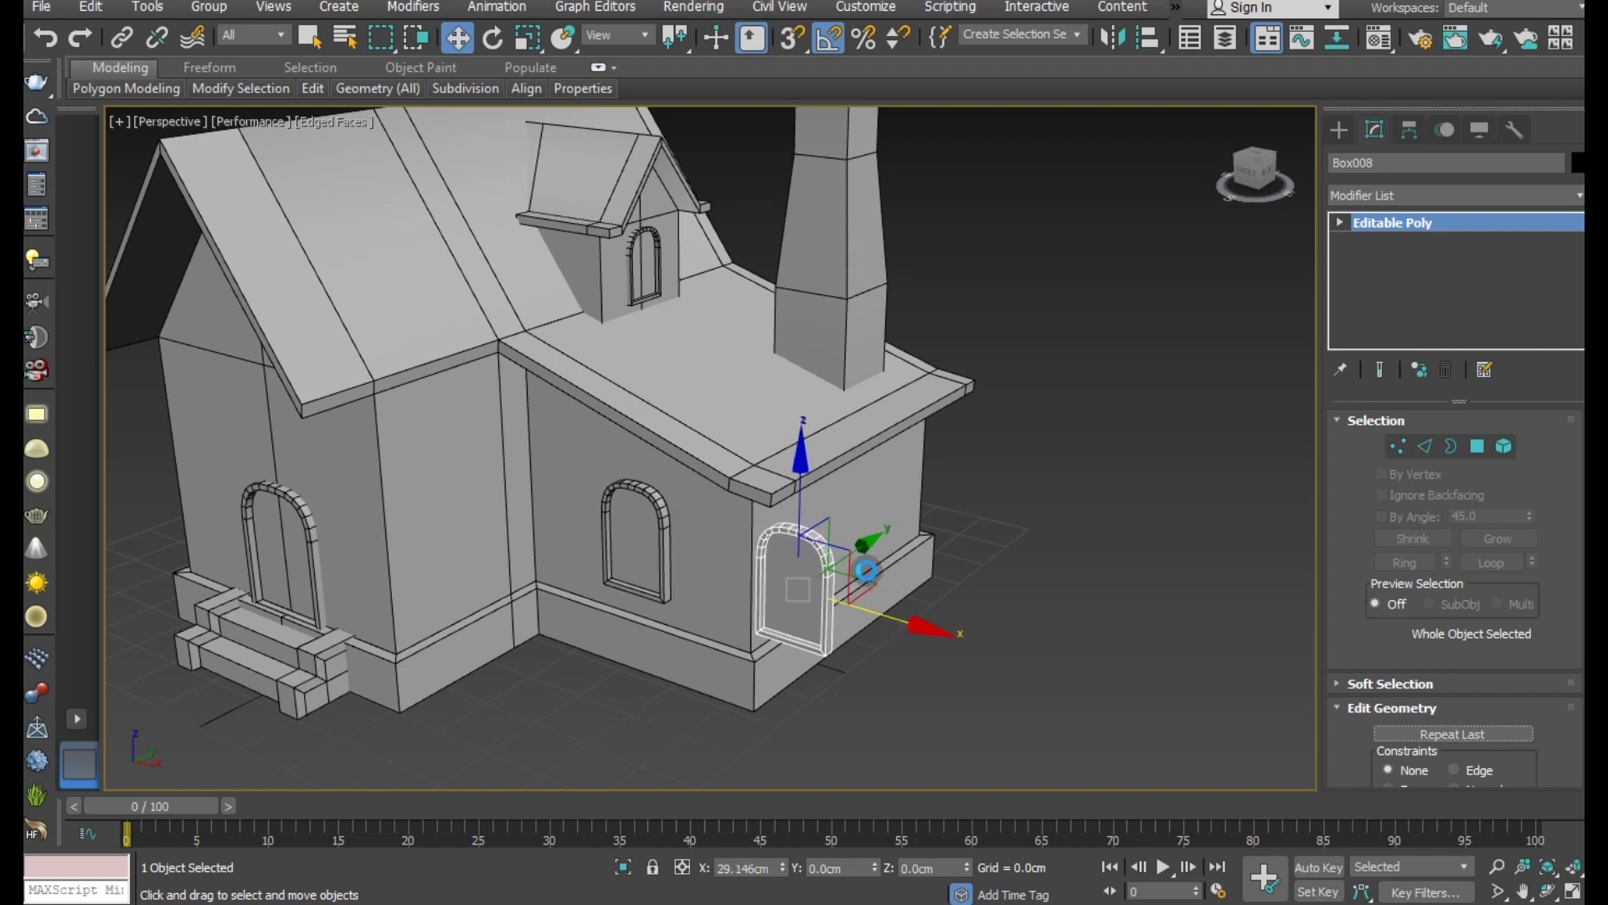
pyautogui.click(796, 542)
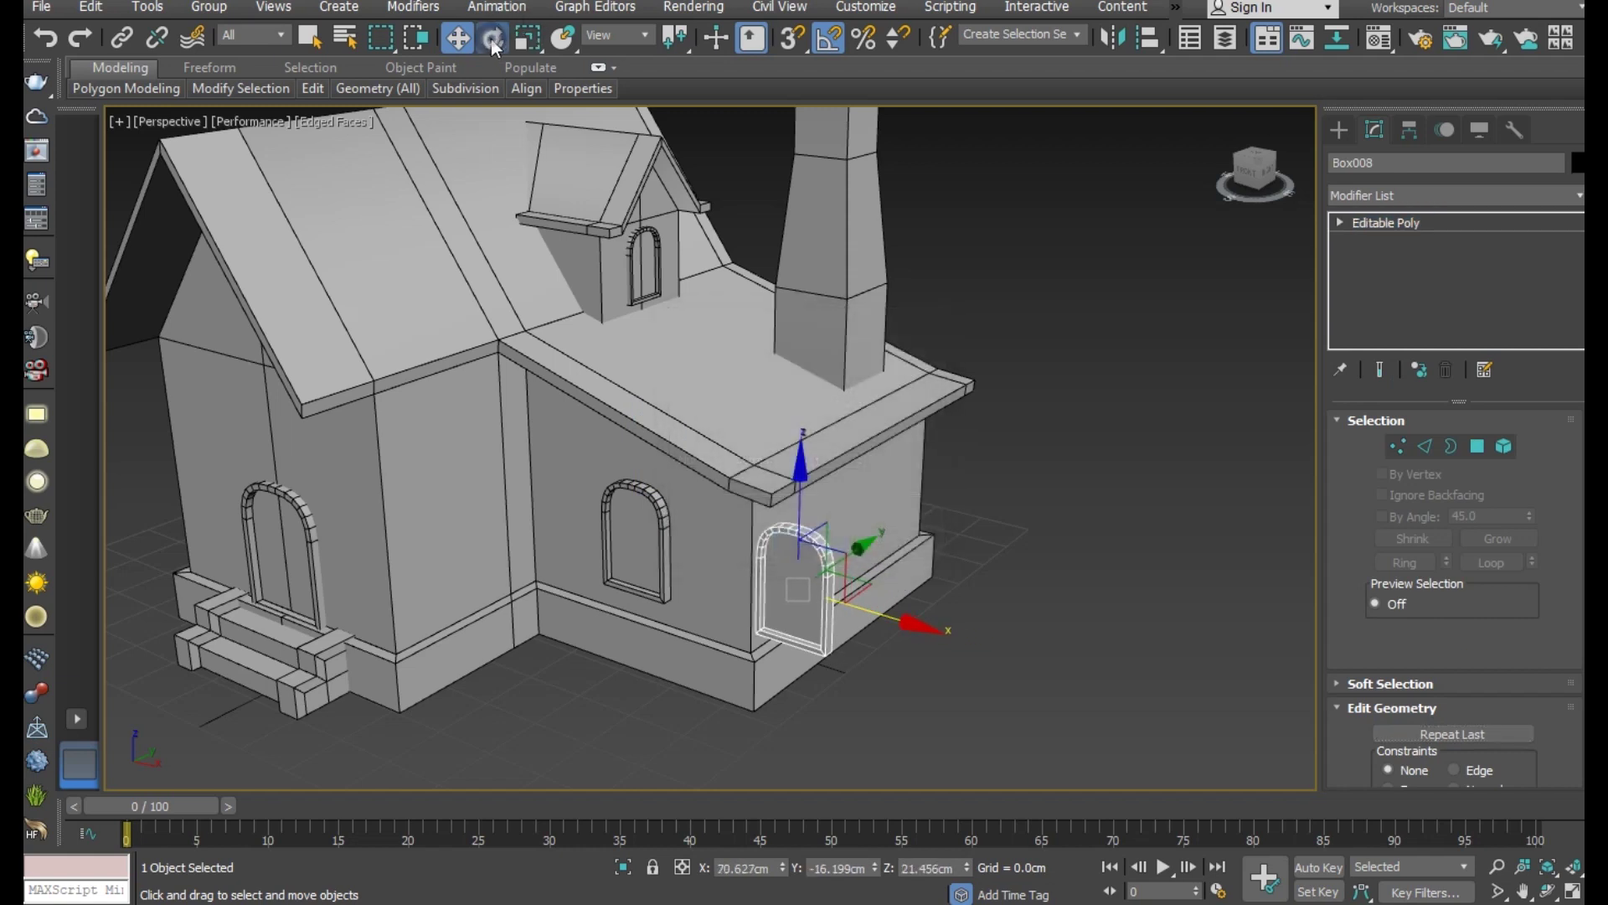
pyautogui.click(492, 38)
pyautogui.moveTo(871, 641); pyautogui.dragTo(954, 592)
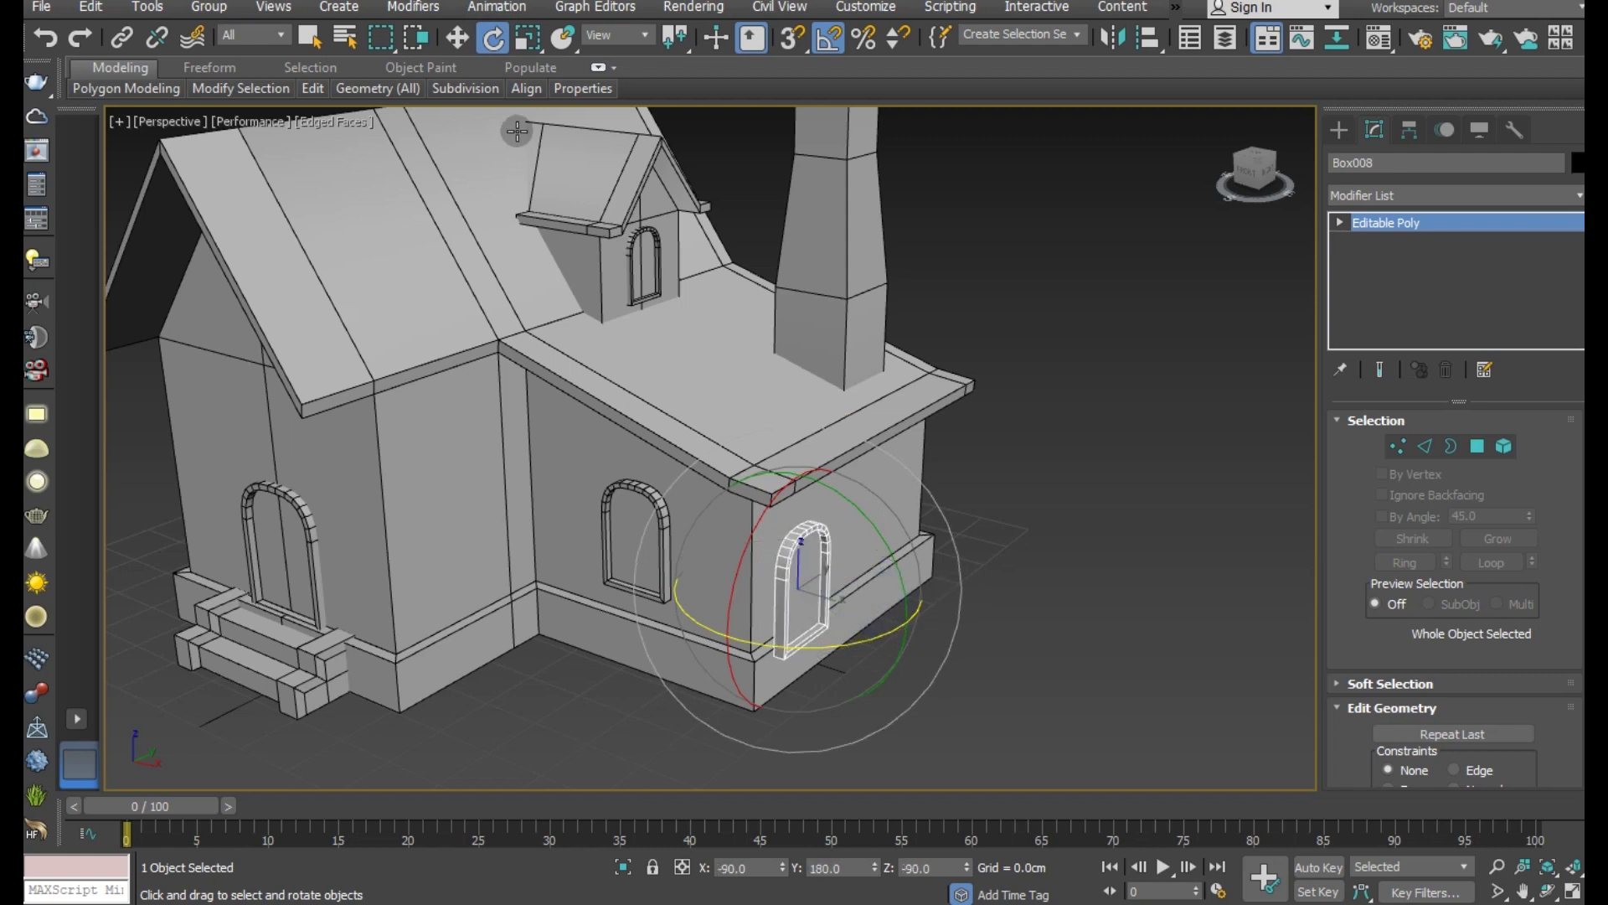
pyautogui.click(458, 37)
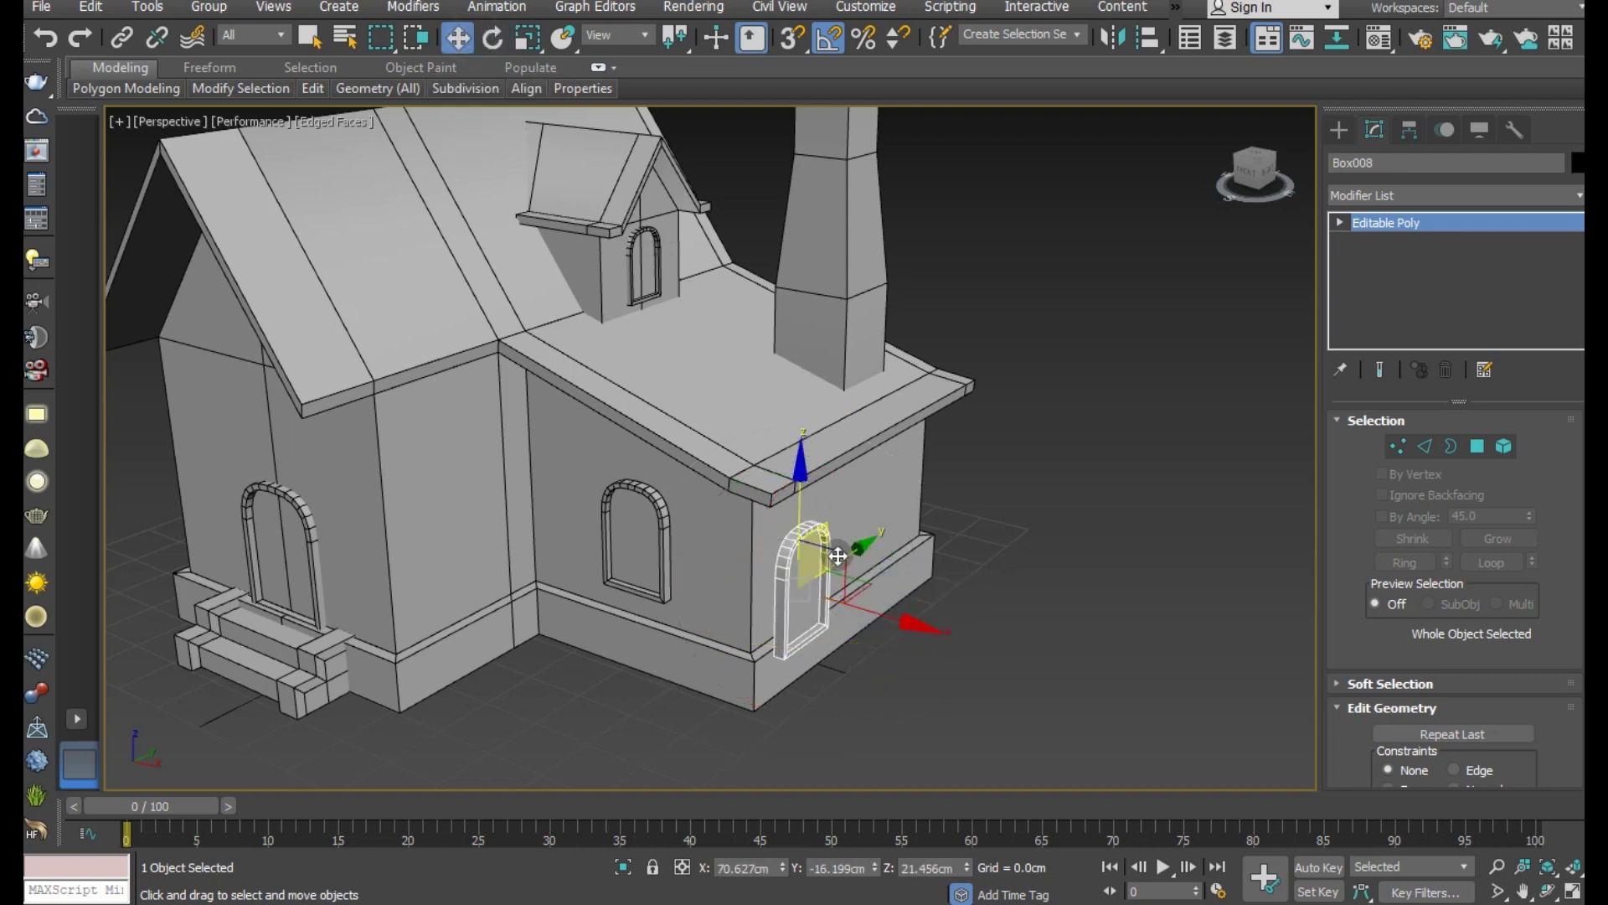
pyautogui.moveTo(847, 559)
pyautogui.mouseDown()
pyautogui.moveTo(926, 559)
pyautogui.moveTo(875, 545)
pyautogui.mouseUp()
# Step: Shift-drag another independent copy of the window frame further along the wall
pyautogui.scroll(3, 871, 540)
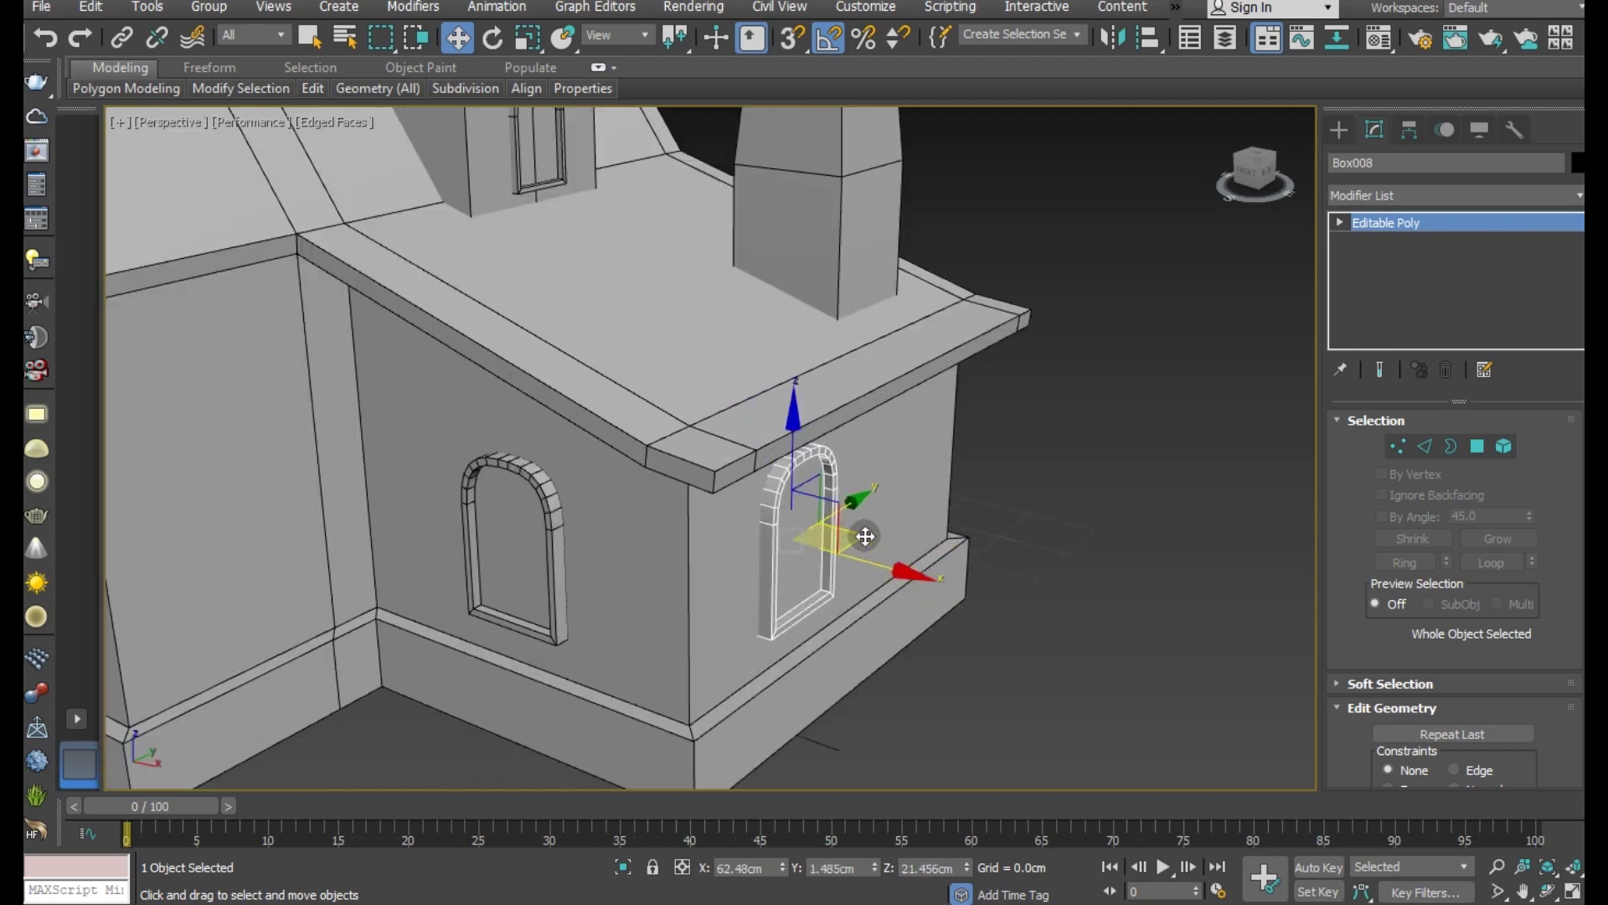
pyautogui.scroll(-3, 865, 536)
pyautogui.keyDown('alt'); pyautogui.moveTo(865, 536); pyautogui.dragTo(825, 540, button='middle'); pyautogui.keyUp('alt')
pyautogui.scroll(3, 821, 535)
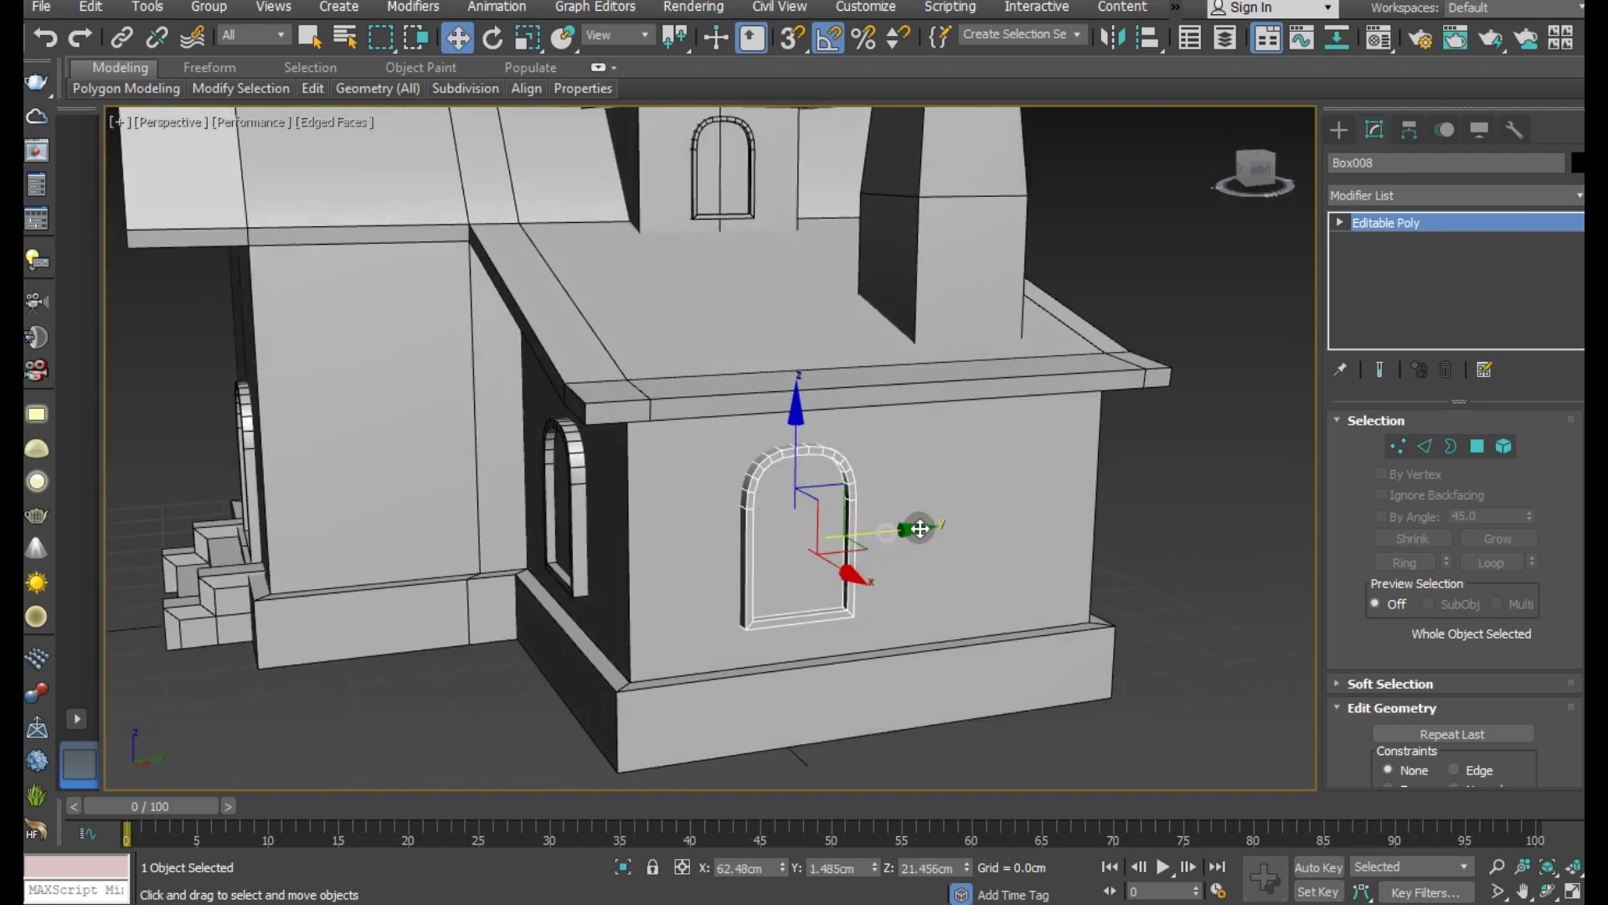
pyautogui.keyDown('shift'); pyautogui.moveTo(873, 544); pyautogui.dragTo(1068, 519); pyautogui.keyUp('shift')
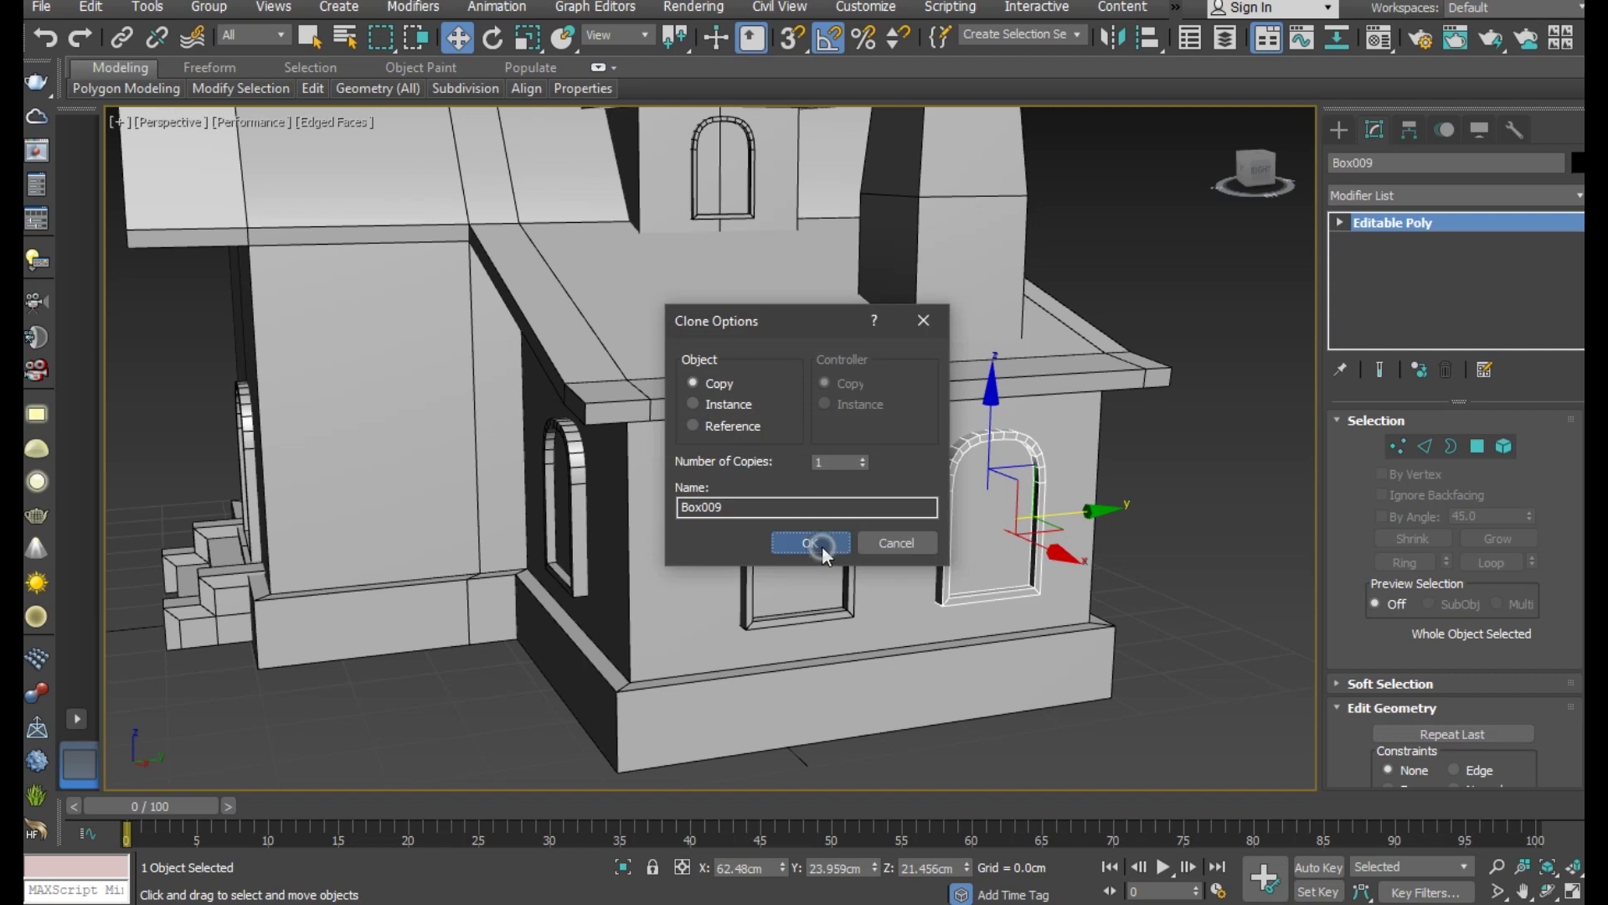
pyautogui.click(821, 545)
# Step: Orbit around the house to review the copied window frames
pyautogui.scroll(-3, 615, 461)
pyautogui.moveTo(615, 503)
pyautogui.keyDown('alt'); pyautogui.mouseDown(button='middle')
pyautogui.moveTo(643, 578)
pyautogui.moveTo(997, 578)
pyautogui.mouseUp(button='middle'); pyautogui.keyUp('alt')
pyautogui.scroll(-1, 643, 579)
pyautogui.scroll(-2, 551, 569)
pyautogui.scroll(-1, 585, 586)
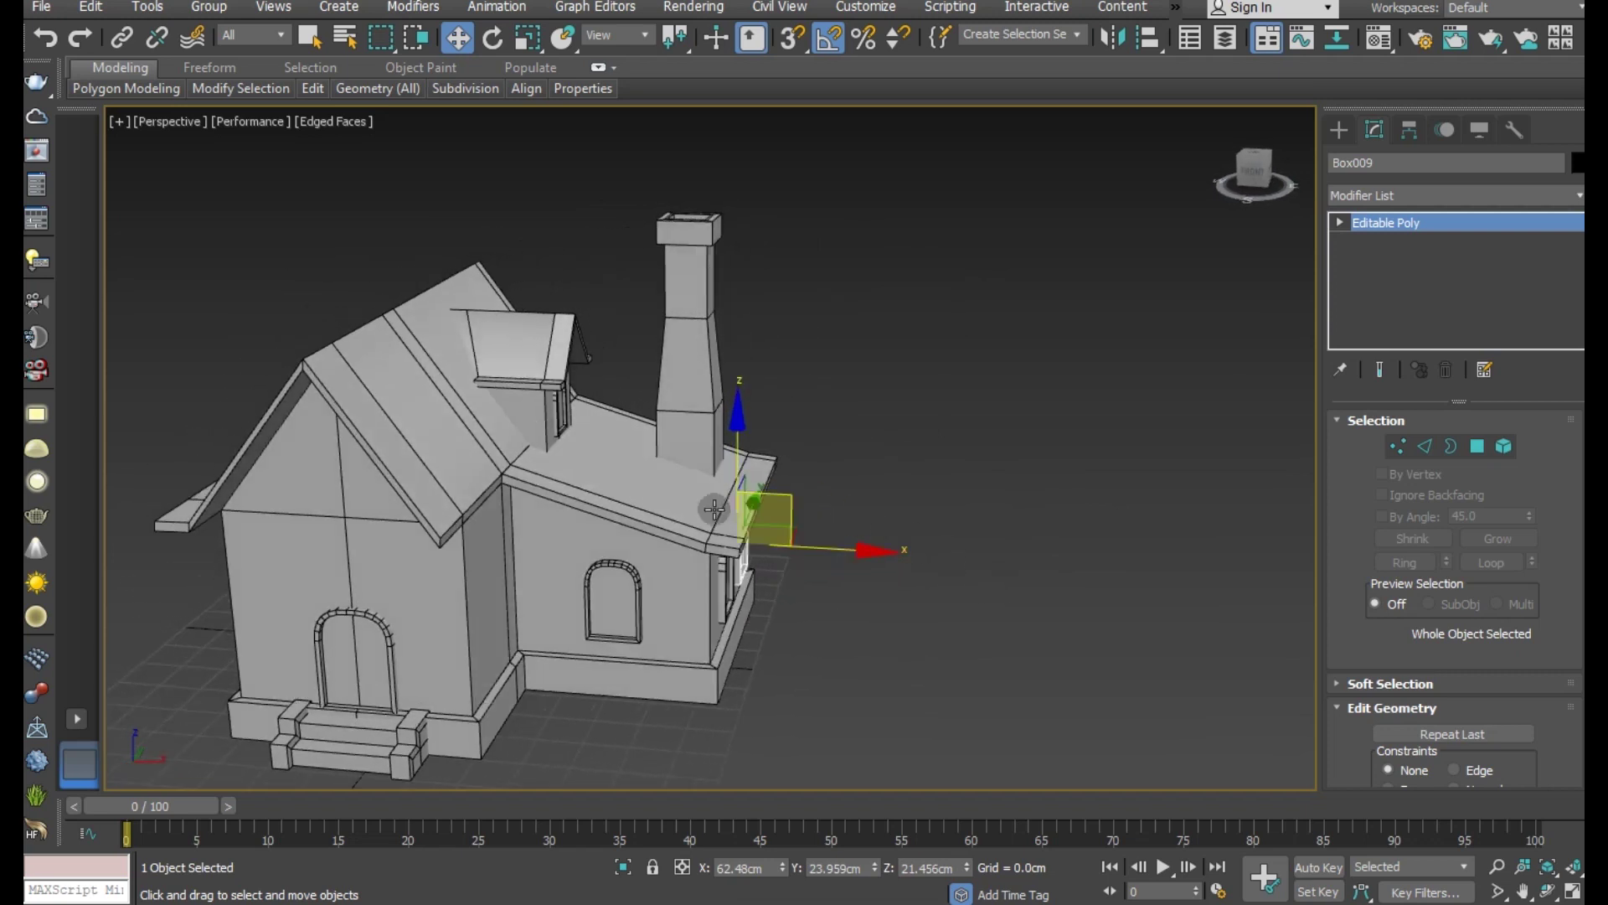
pyautogui.scroll(-2, 603, 591)
pyautogui.keyDown('alt'); pyautogui.moveTo(604, 590); pyautogui.dragTo(790, 562, button='middle'); pyautogui.keyUp('alt')
pyautogui.keyDown('alt'); pyautogui.moveTo(720, 546); pyautogui.dragTo(818, 556, button='middle'); pyautogui.keyUp('alt')
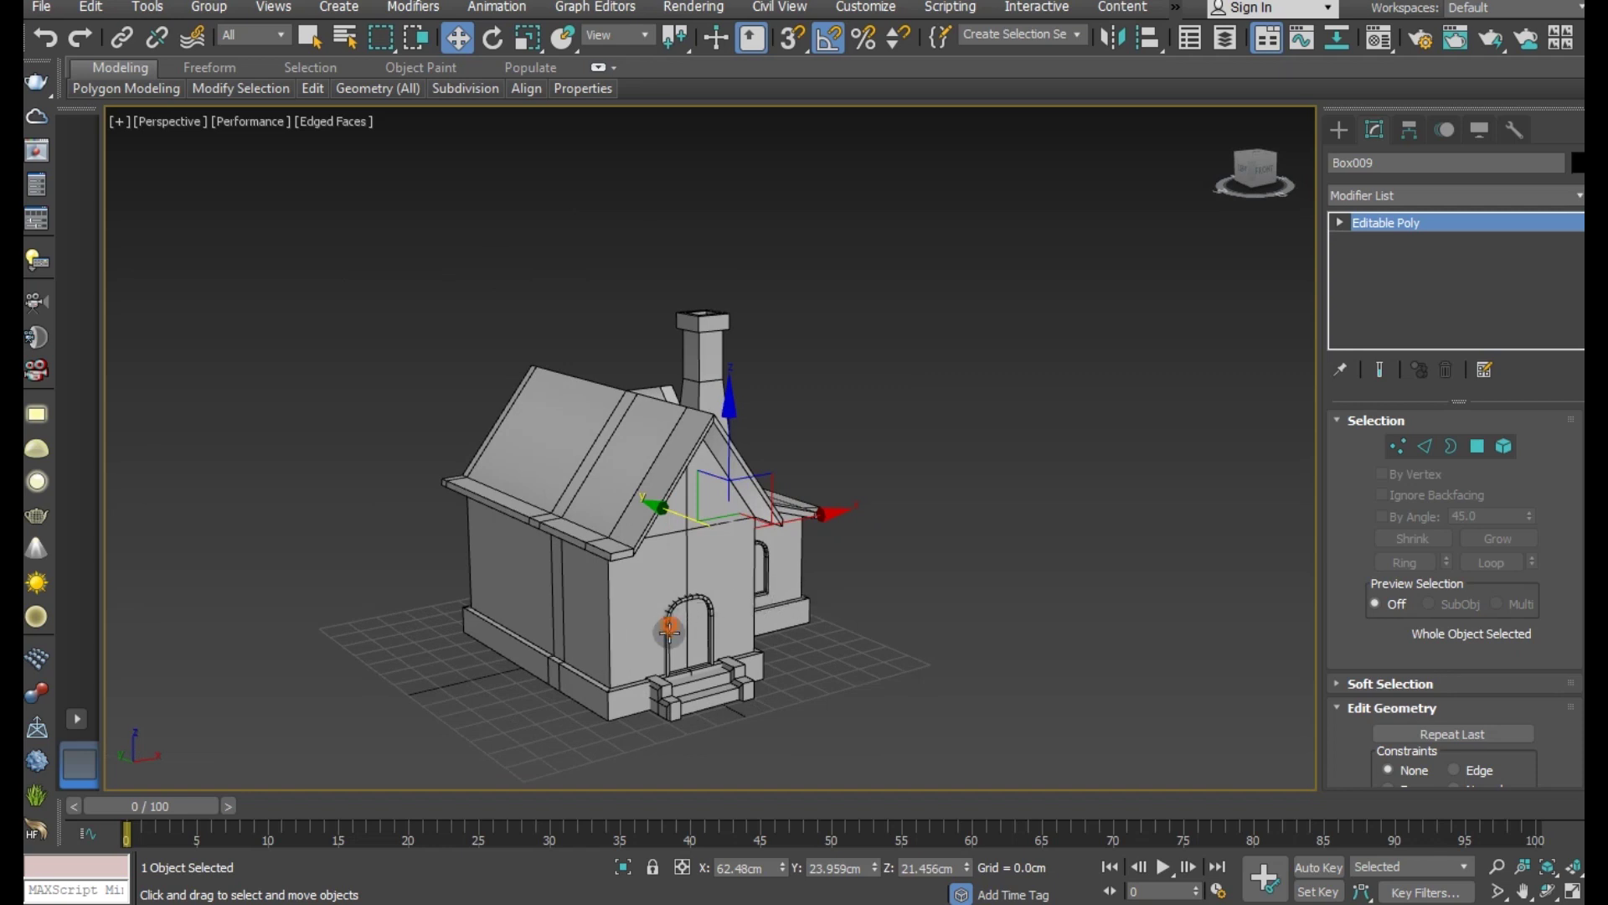
pyautogui.moveTo(669, 627)
pyautogui.keyDown('alt'); pyautogui.mouseDown(button='middle')
pyautogui.moveTo(683, 538)
pyautogui.moveTo(773, 532)
pyautogui.moveTo(725, 541)
pyautogui.mouseUp(button='middle'); pyautogui.keyUp('alt')
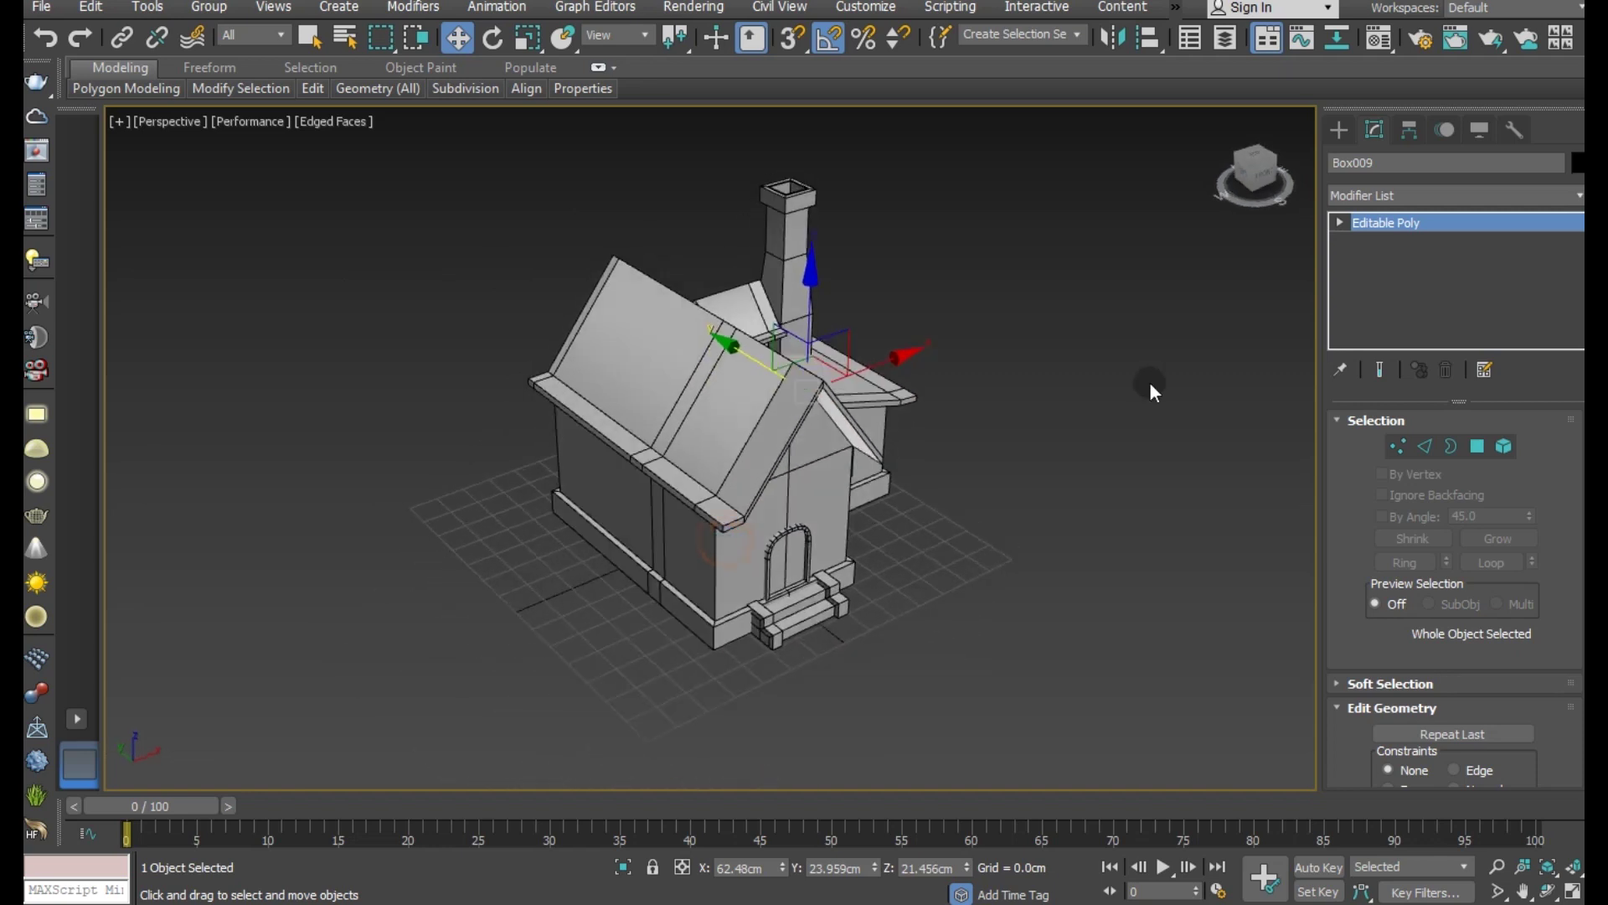
# Step: Create a flat box on the grid beside the house
pyautogui.click(1332, 133)
pyautogui.click(1411, 260)
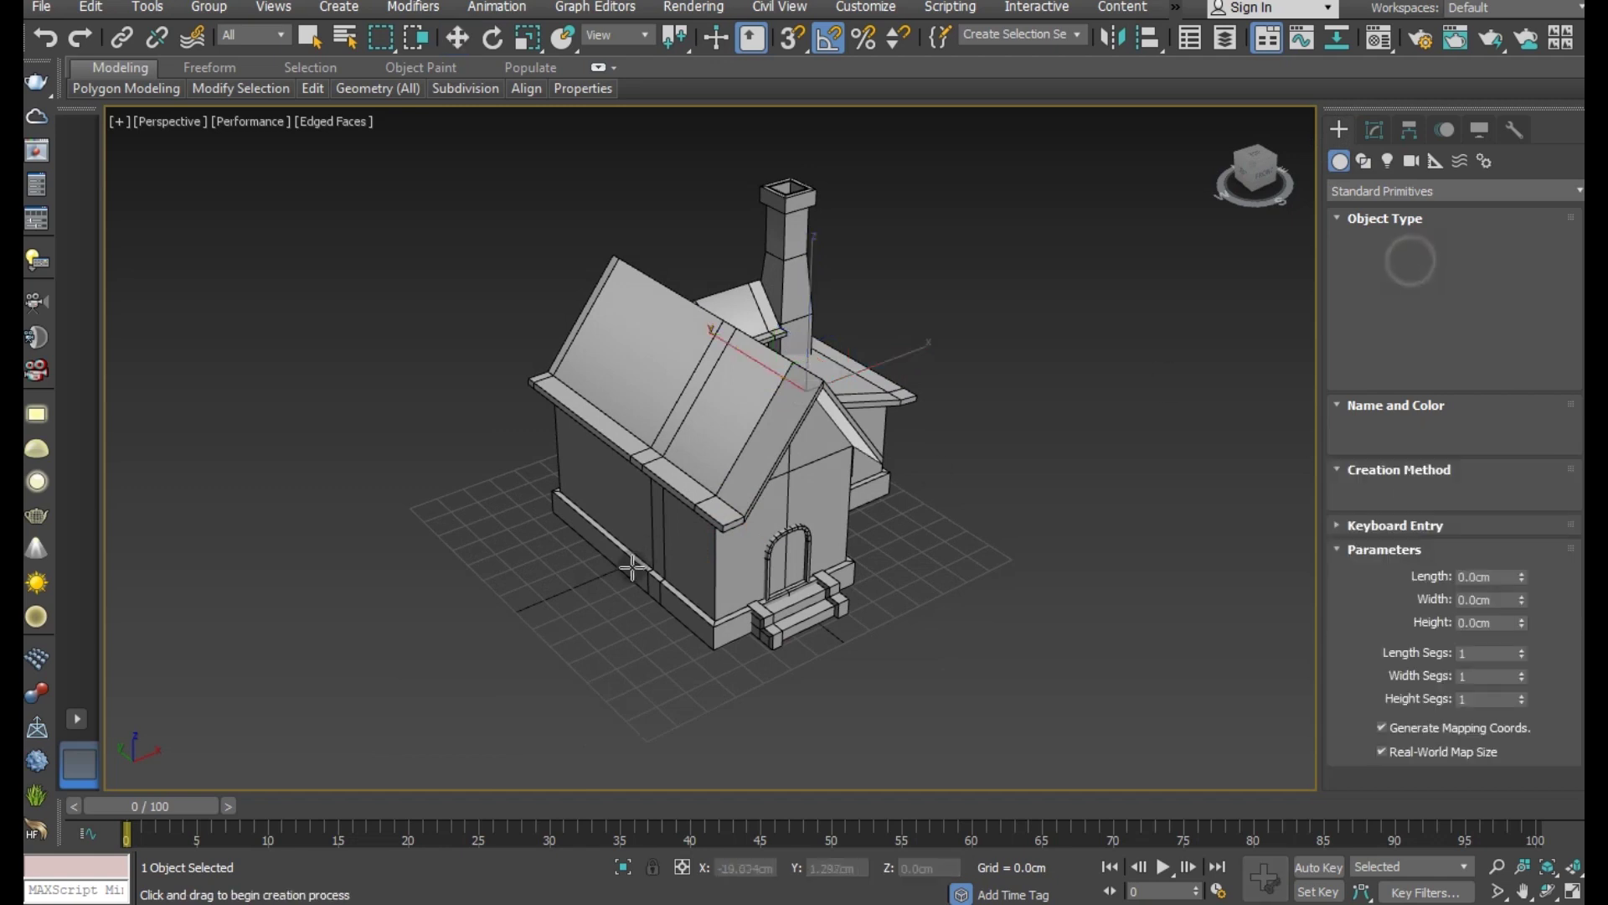
pyautogui.moveTo(541, 536)
pyautogui.mouseDown()
pyautogui.moveTo(628, 628)
pyautogui.moveTo(628, 664)
pyautogui.moveTo(597, 662)
pyautogui.mouseUp()
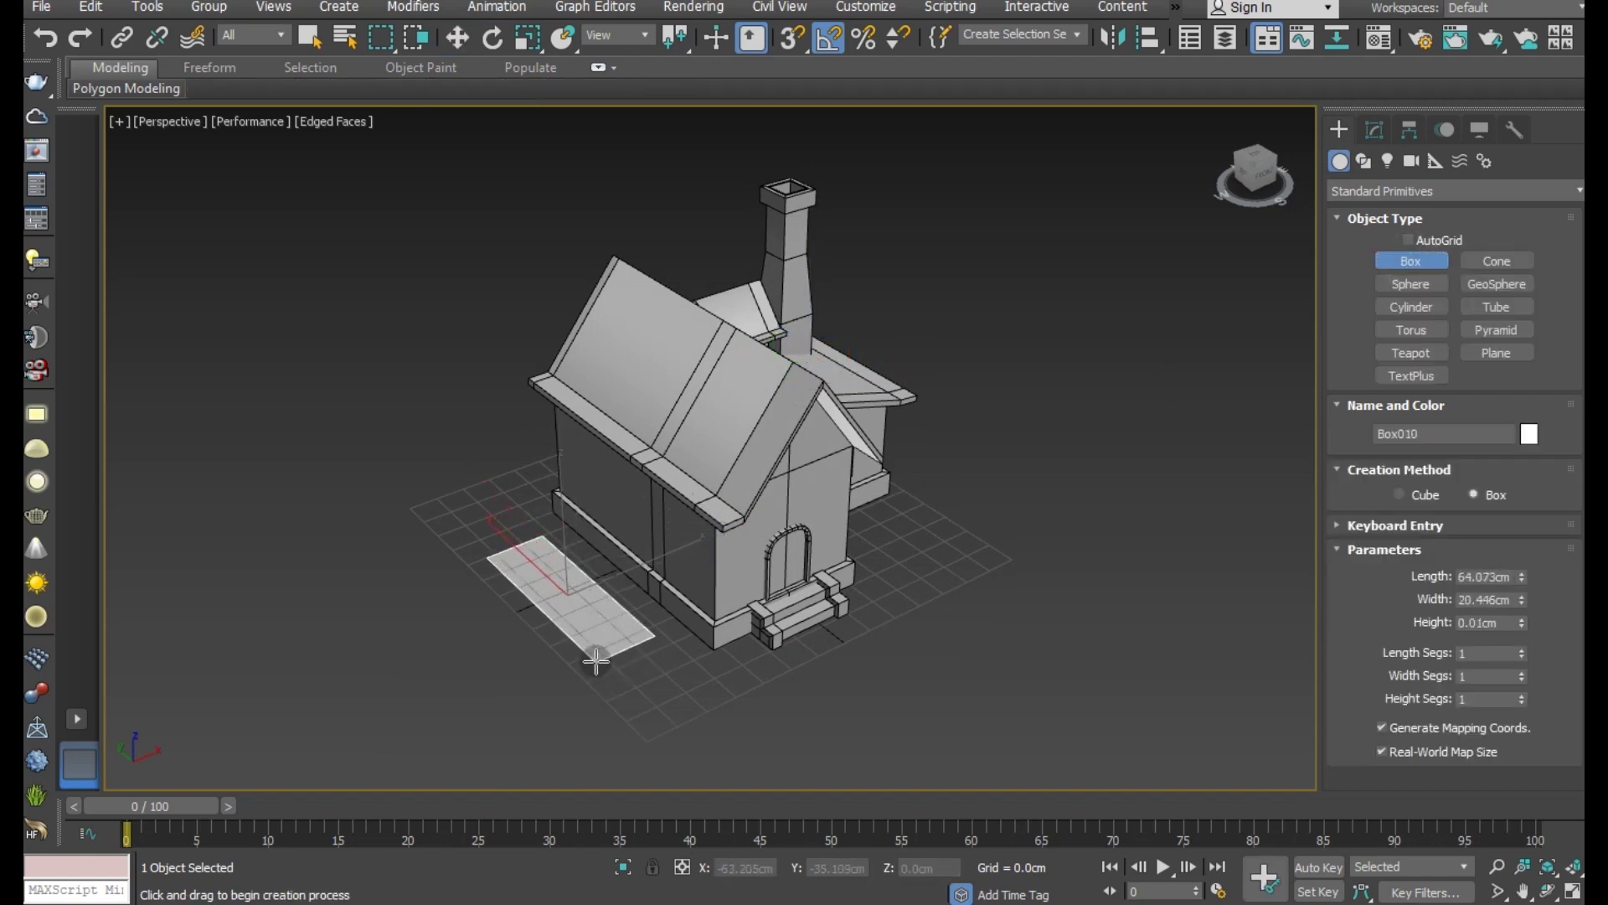
pyautogui.click(594, 645)
pyautogui.press('w')
# Step: Rotate the box upright and raise it up the side wall
pyautogui.scroll(3, 593, 643)
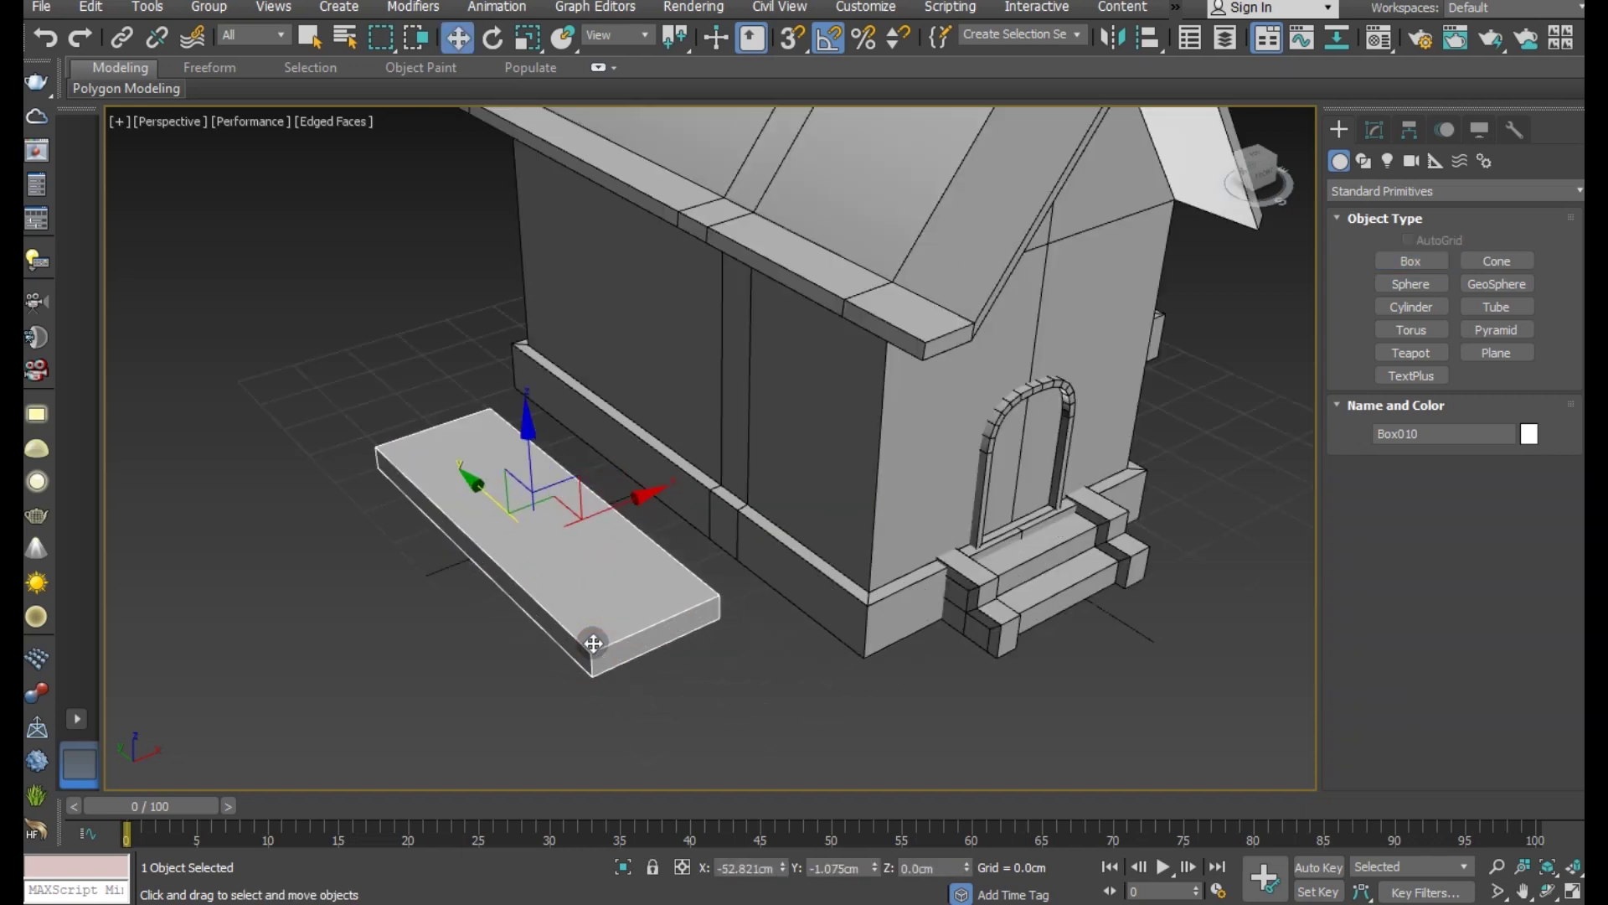
pyautogui.click(493, 39)
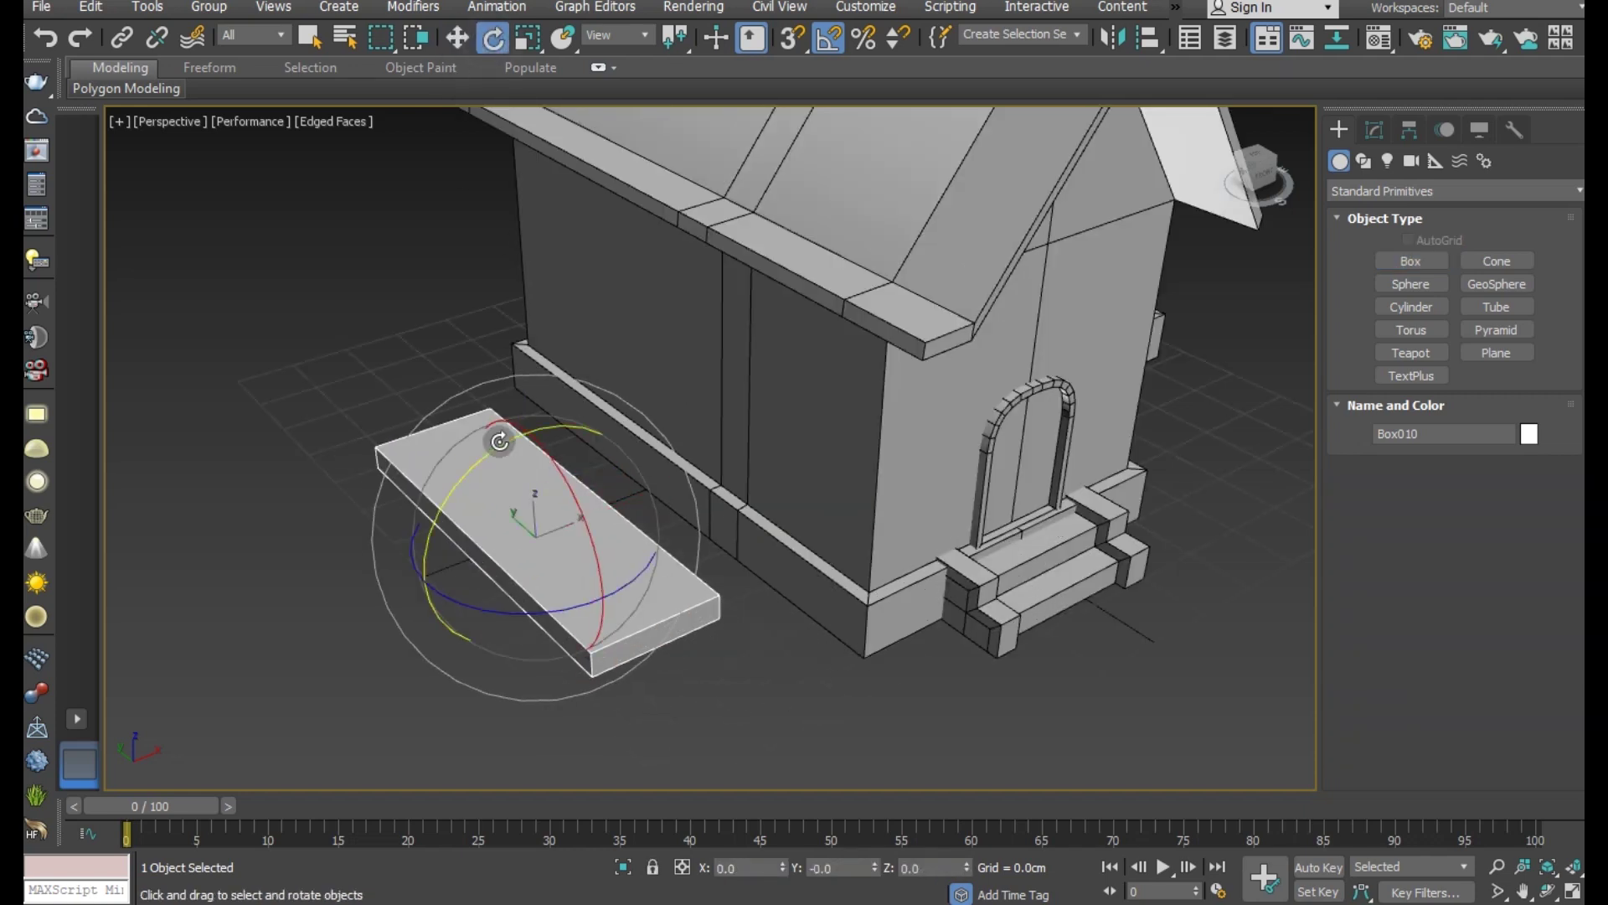
pyautogui.moveTo(513, 410)
pyautogui.mouseDown()
pyautogui.moveTo(511, 442)
pyautogui.moveTo(594, 403)
pyautogui.mouseUp()
pyautogui.click(455, 37)
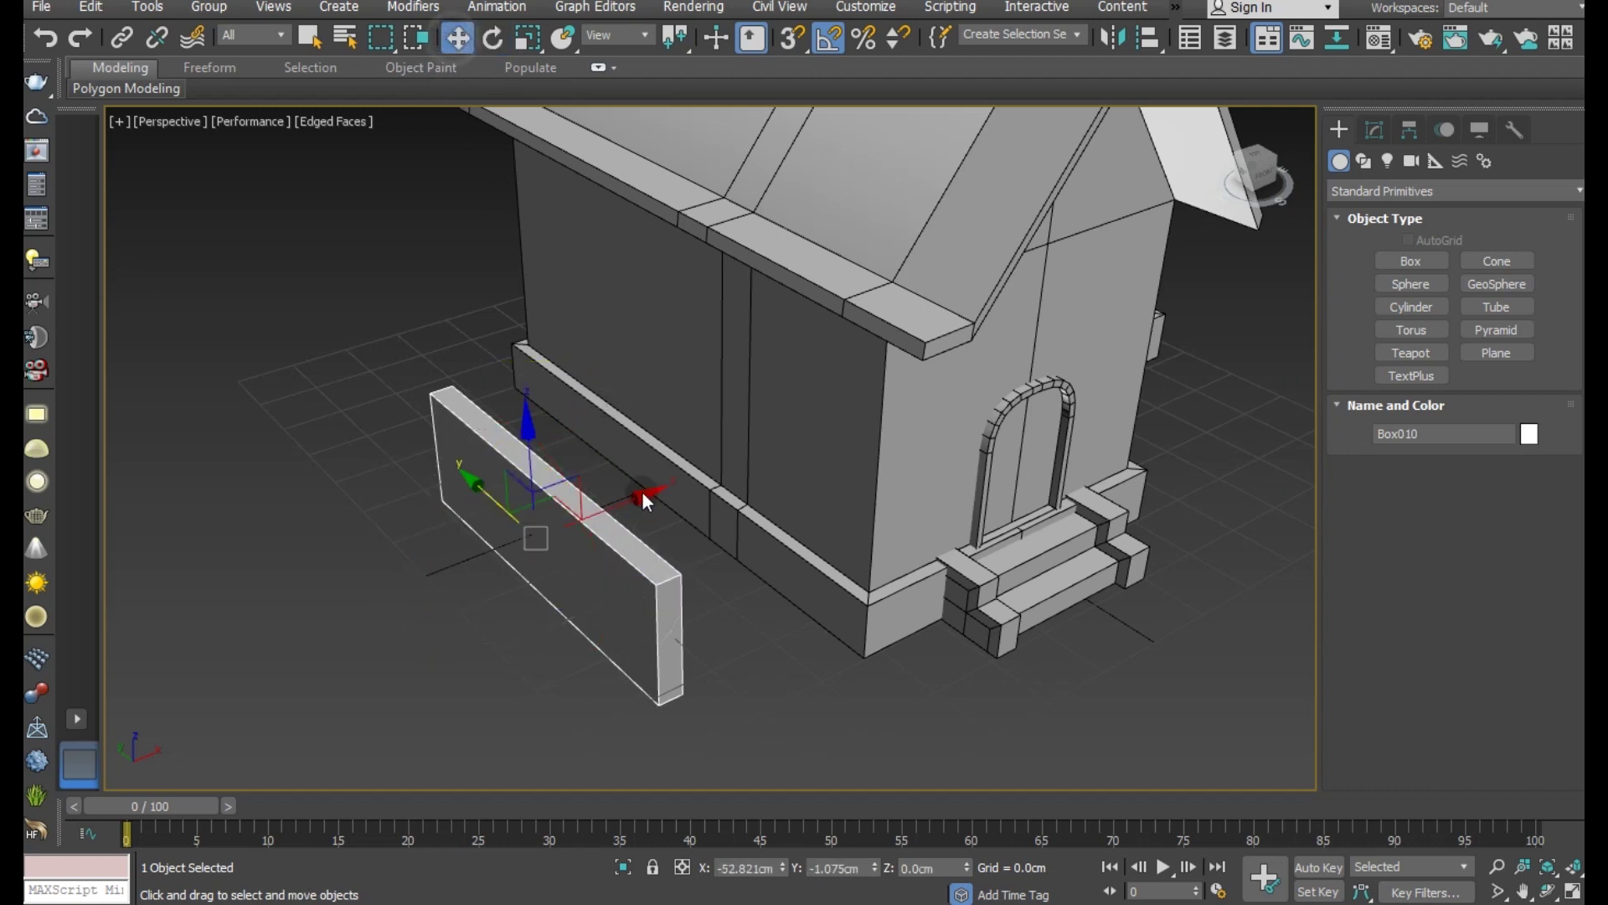
pyautogui.moveTo(628, 499); pyautogui.dragTo(757, 449)
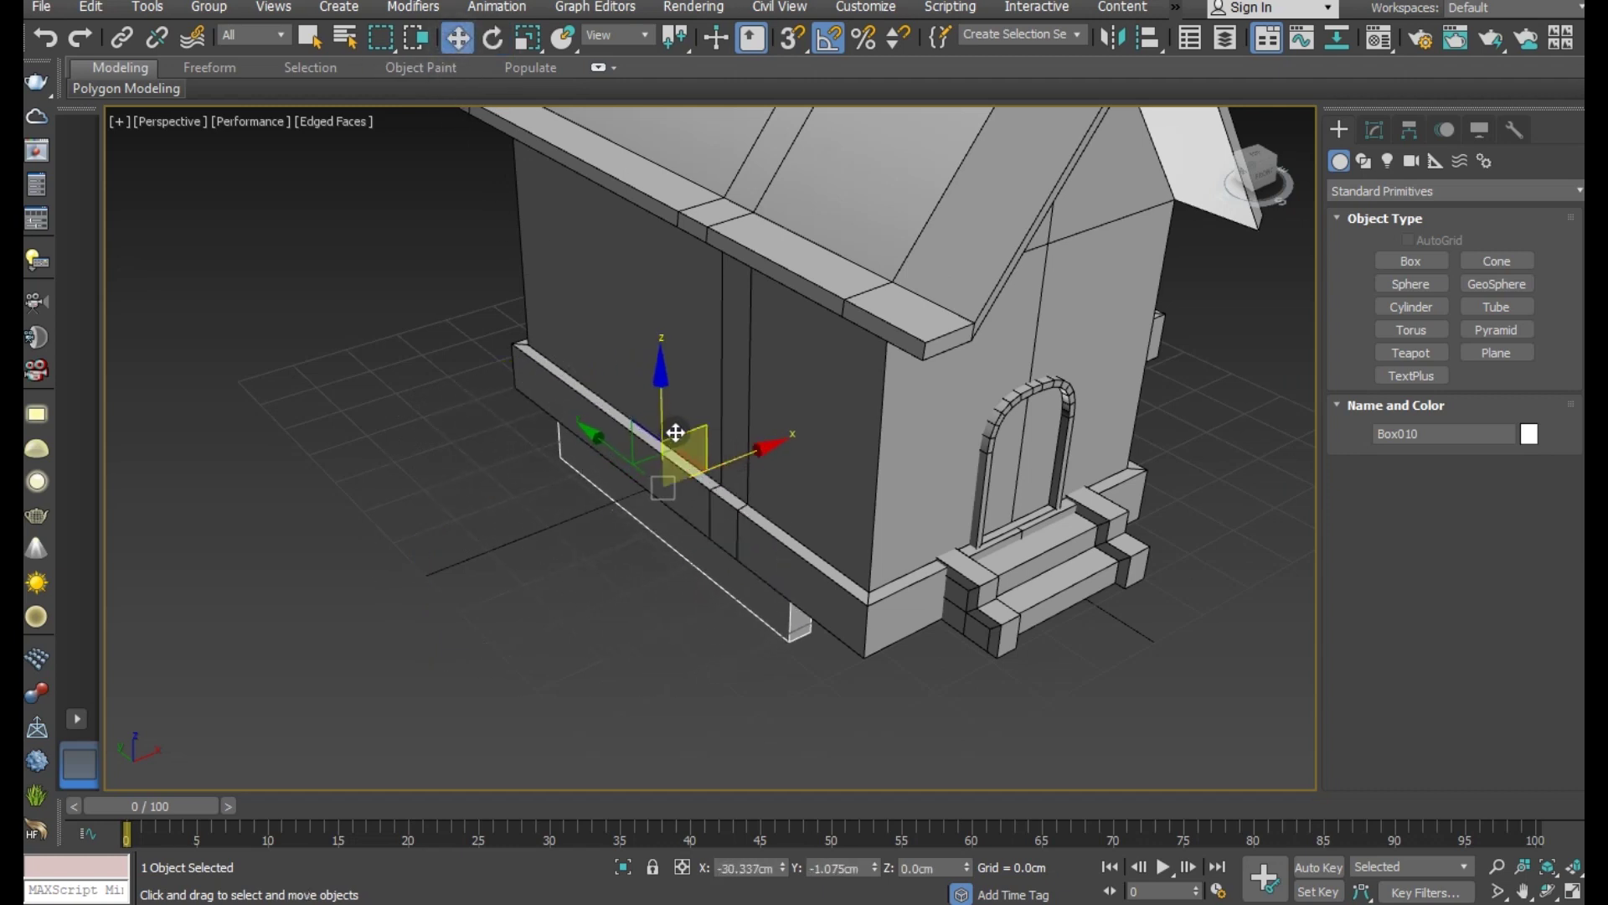
pyautogui.moveTo(666, 404); pyautogui.dragTo(696, 198)
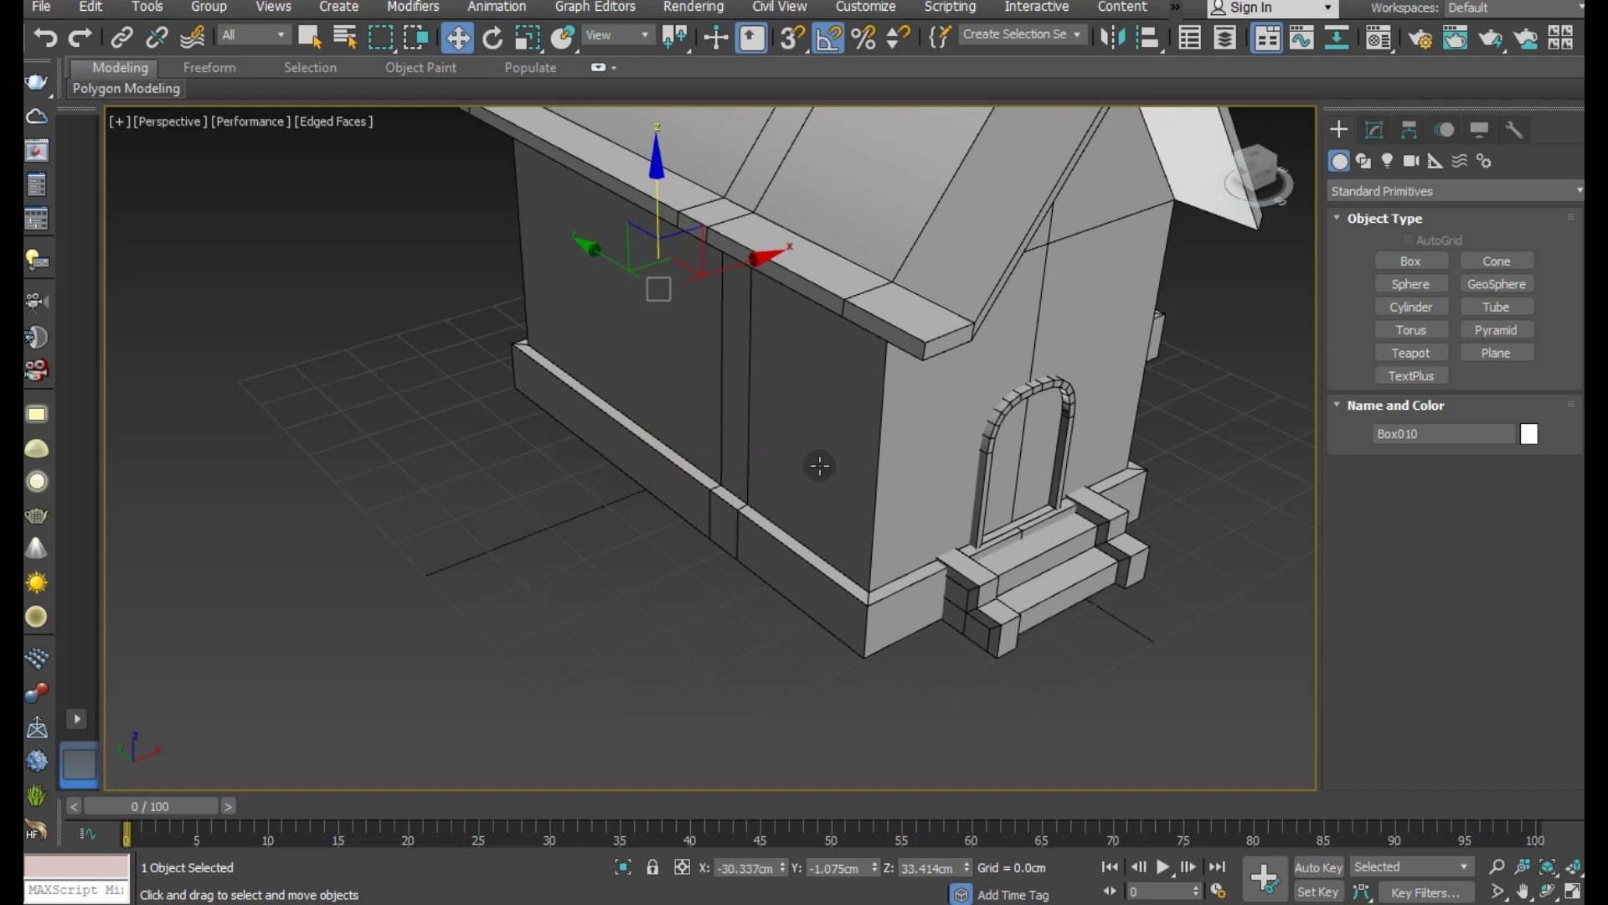
# Step: Position the panel flush against the side wall below the eave
pyautogui.keyDown('alt'); pyautogui.moveTo(819, 463); pyautogui.dragTo(771, 369, button='middle'); pyautogui.keyUp('alt')
pyautogui.moveTo(750, 291); pyautogui.dragTo(732, 284)
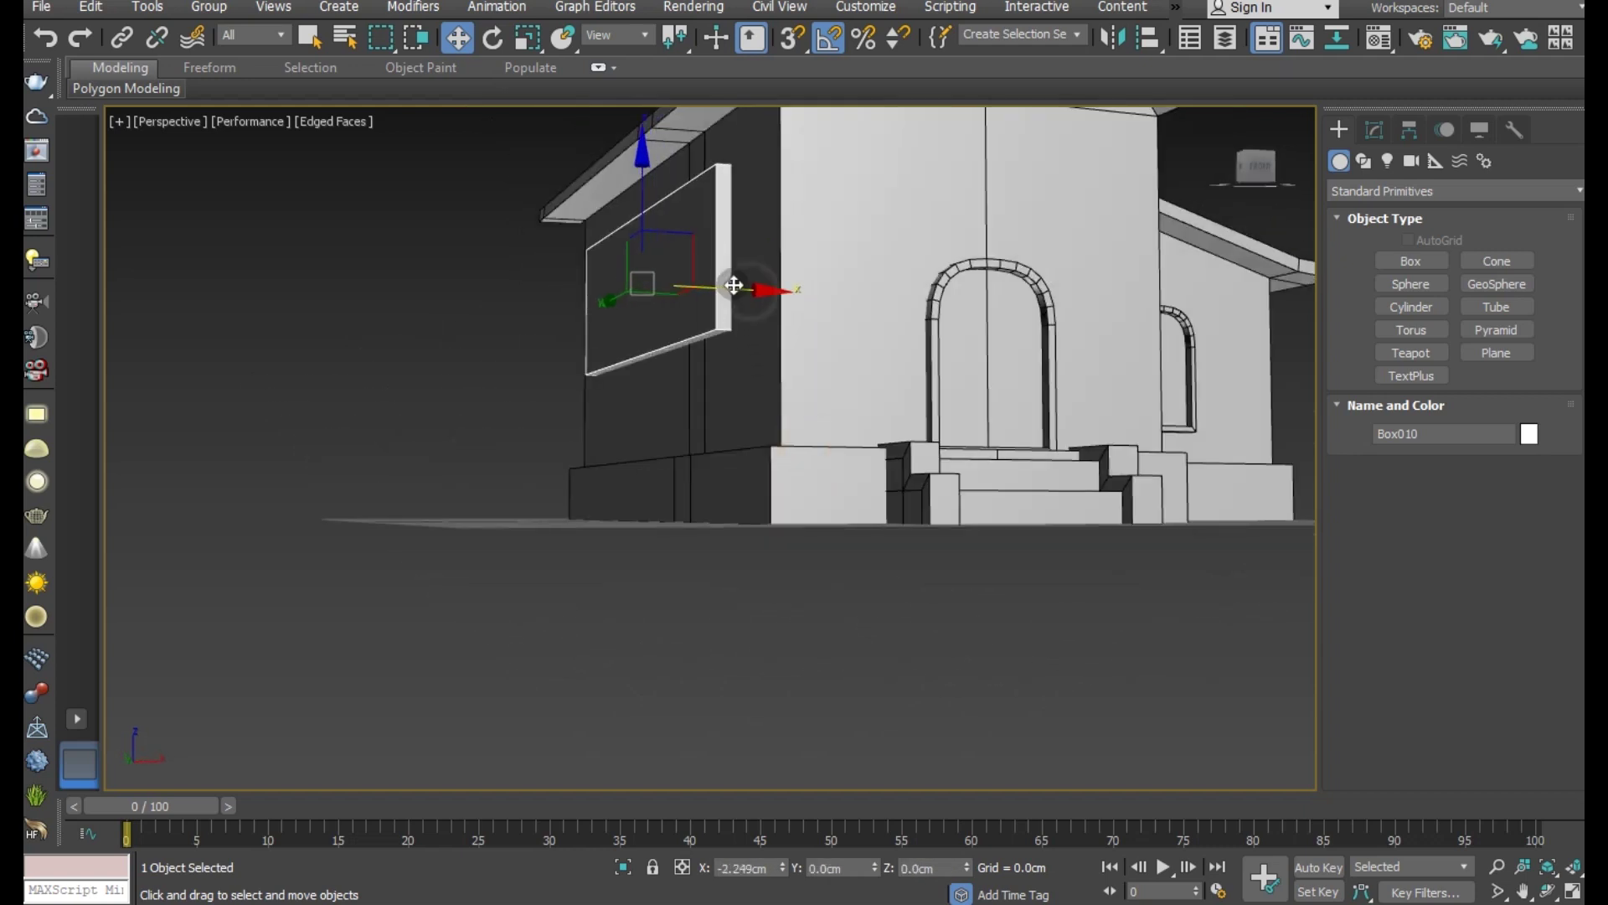
pyautogui.moveTo(746, 341)
pyautogui.keyDown('alt'); pyautogui.mouseDown(button='middle')
pyautogui.moveTo(937, 388)
pyautogui.moveTo(1125, 390)
pyautogui.moveTo(749, 271)
pyautogui.mouseUp(button='middle'); pyautogui.keyUp('alt')
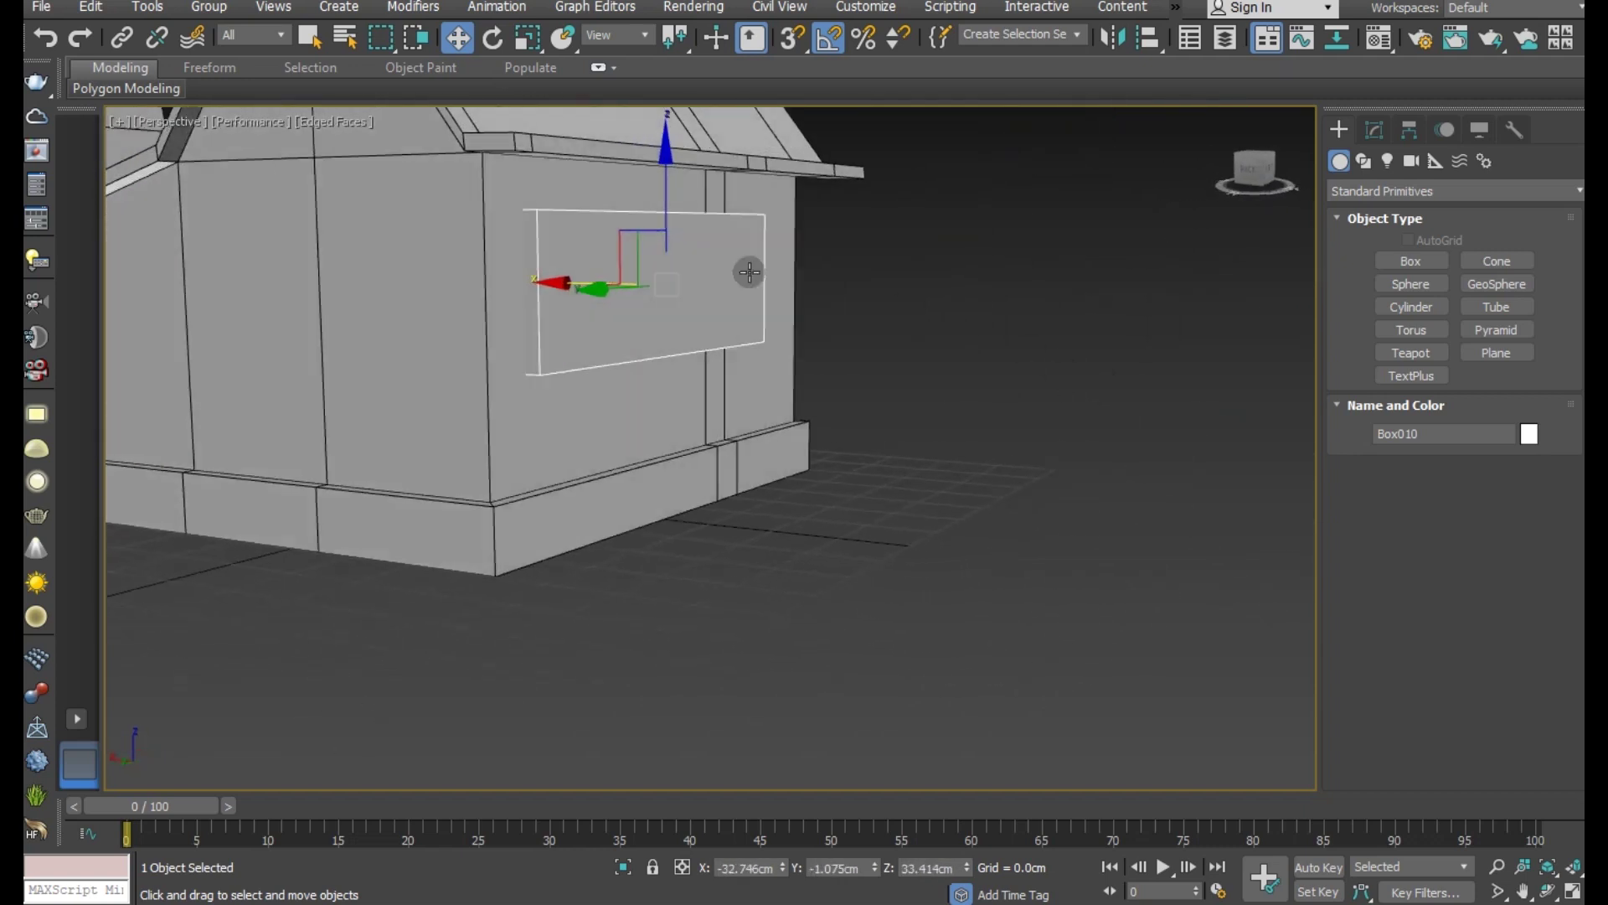
pyautogui.moveTo(559, 289); pyautogui.dragTo(567, 277)
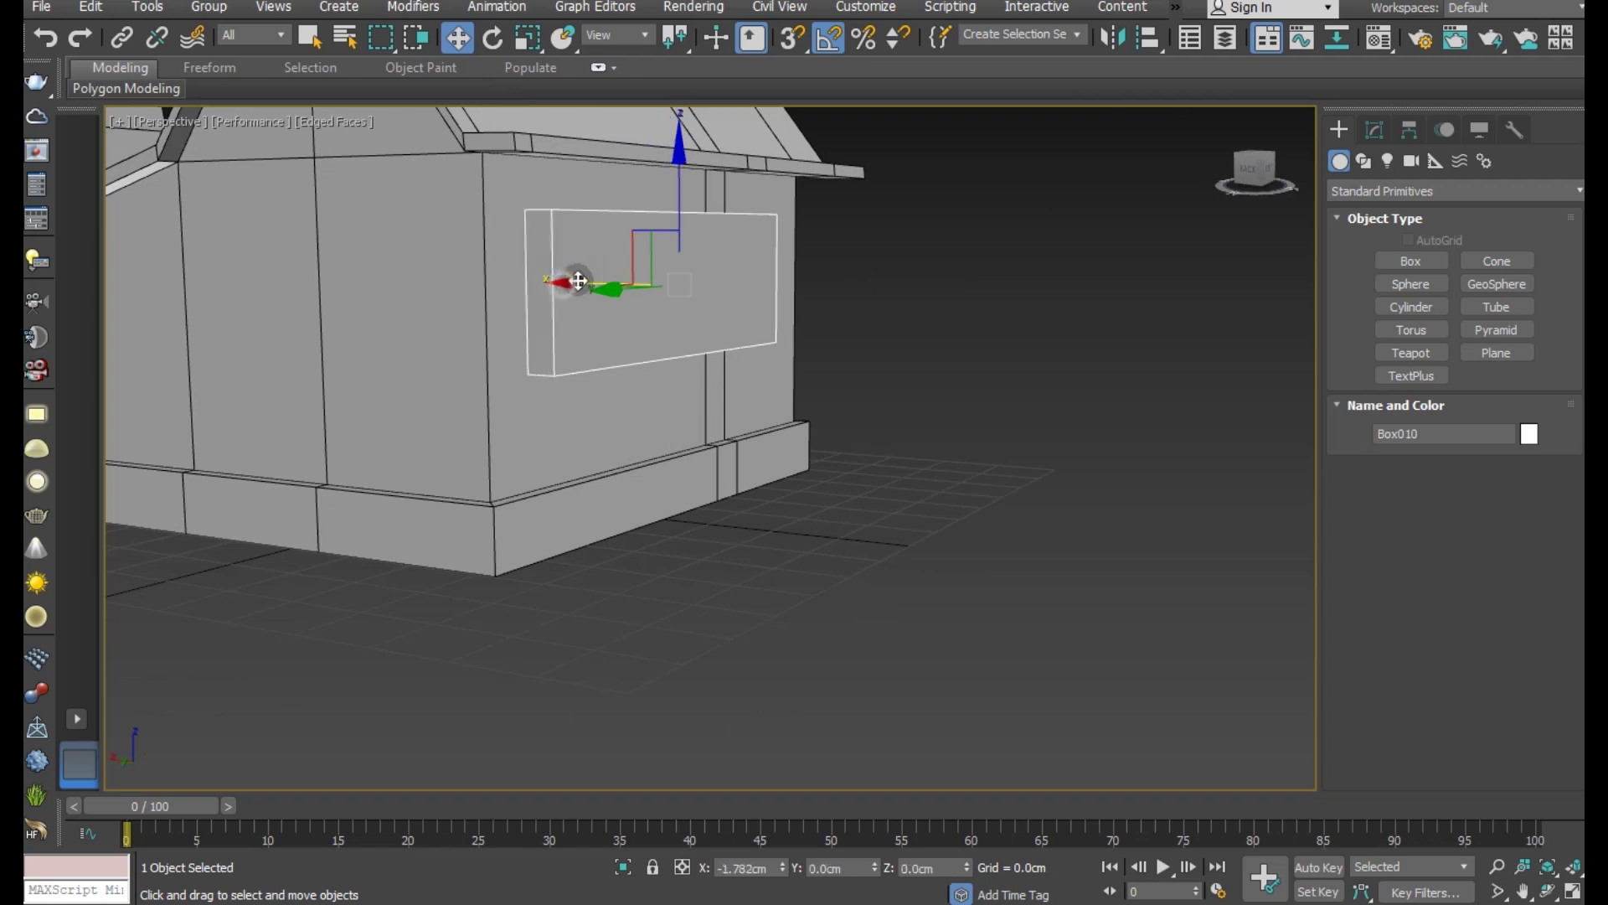
pyautogui.keyDown('alt'); pyautogui.moveTo(628, 370); pyautogui.dragTo(388, 369, button='middle'); pyautogui.keyUp('alt')
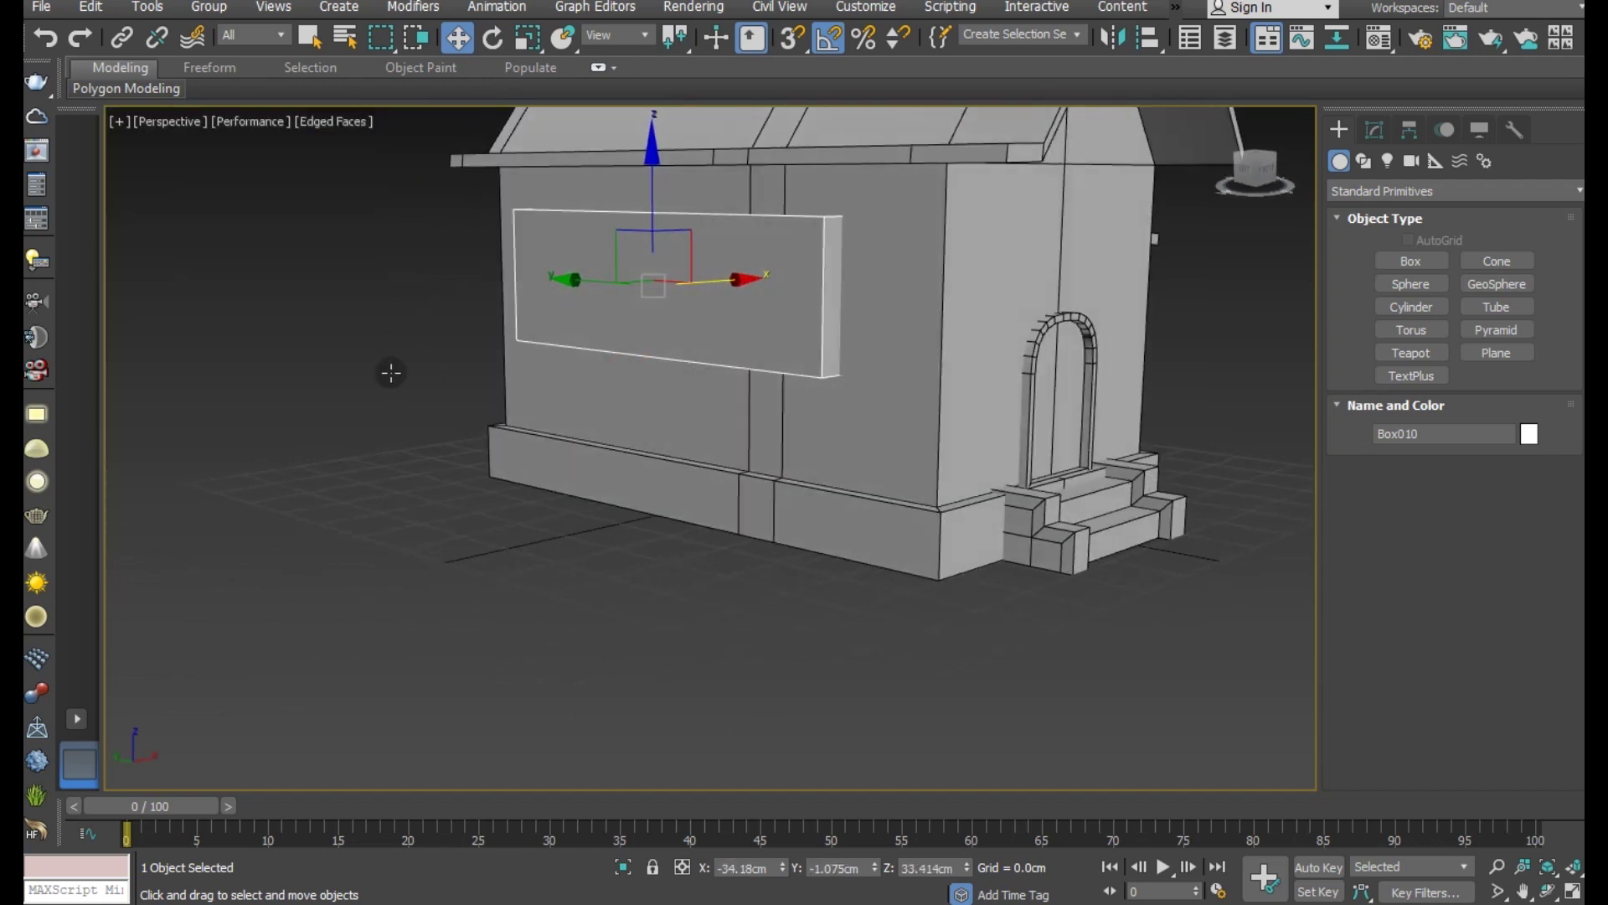
pyautogui.moveTo(582, 277); pyautogui.dragTo(615, 274)
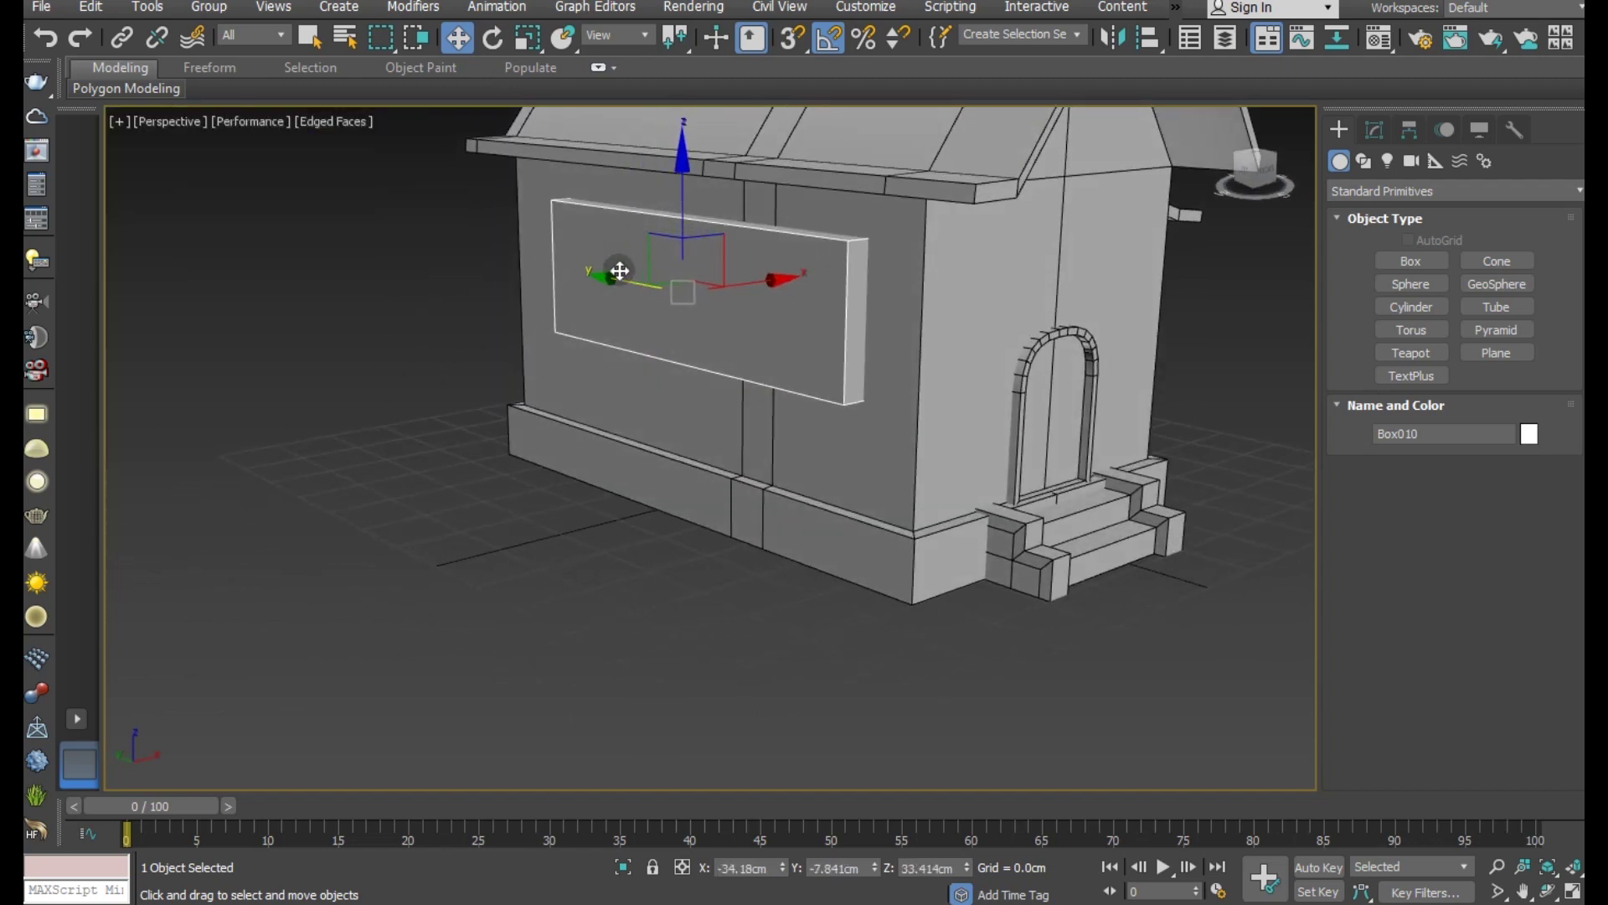
# Step: Reduce the panel's Height to 1.918cm and shift it right along the wall
pyautogui.click(1372, 130)
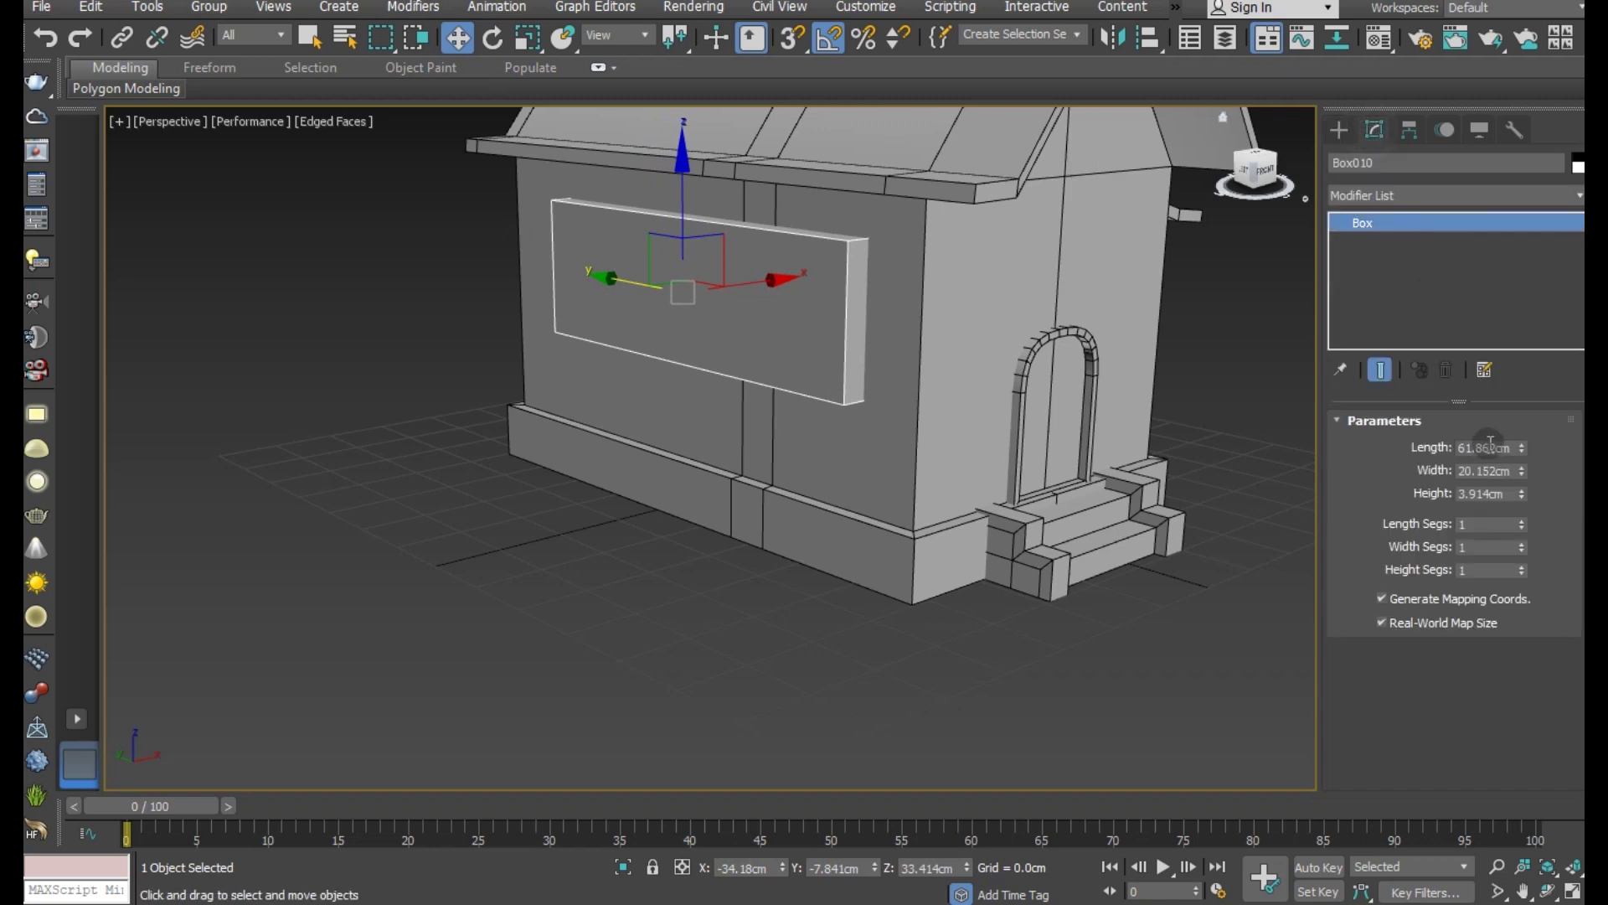
pyautogui.moveTo(1522, 494); pyautogui.dragTo(1527, 553)
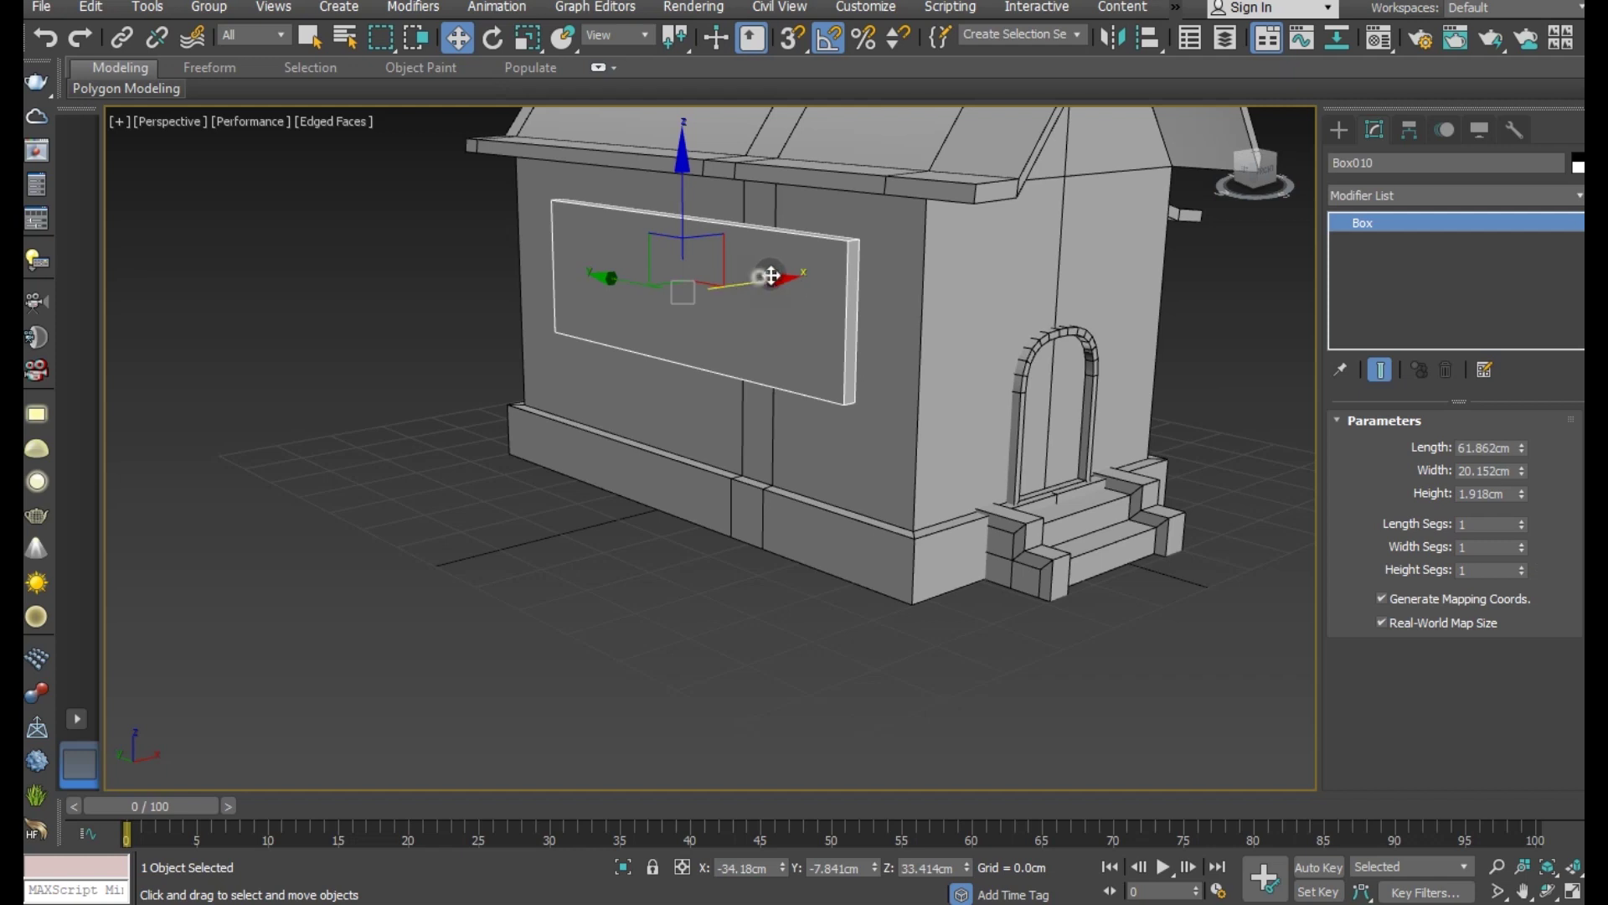
pyautogui.moveTo(770, 275); pyautogui.dragTo(785, 276)
# Step: Convert the panel to Editable Poly and inset its front face to form a border
pyautogui.rightClick(1395, 268)
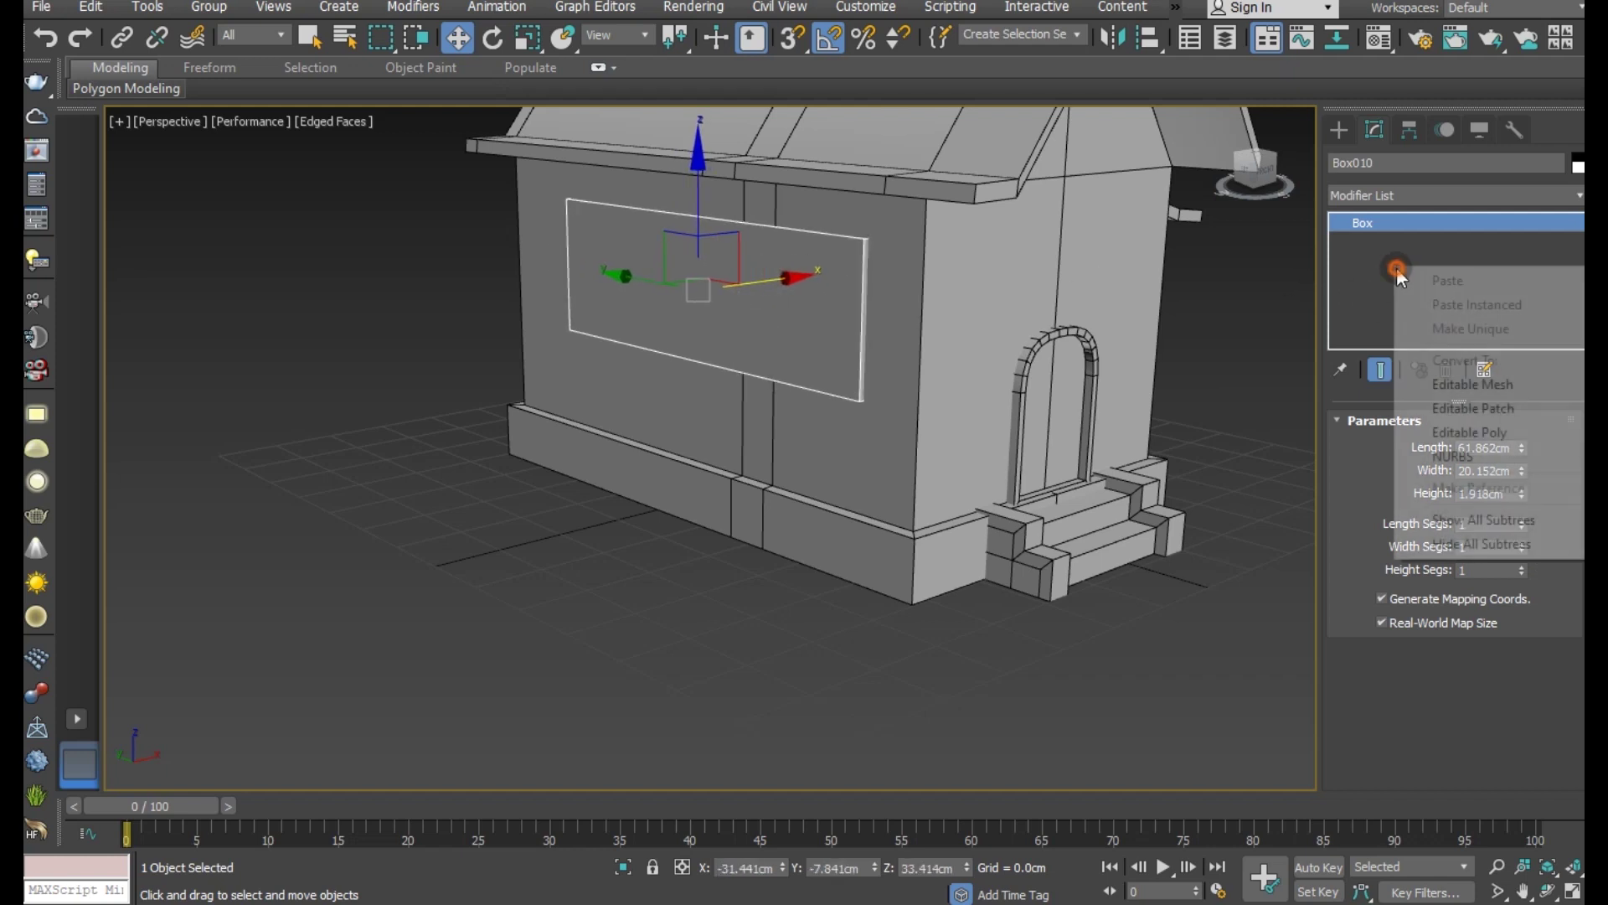
pyautogui.click(1415, 432)
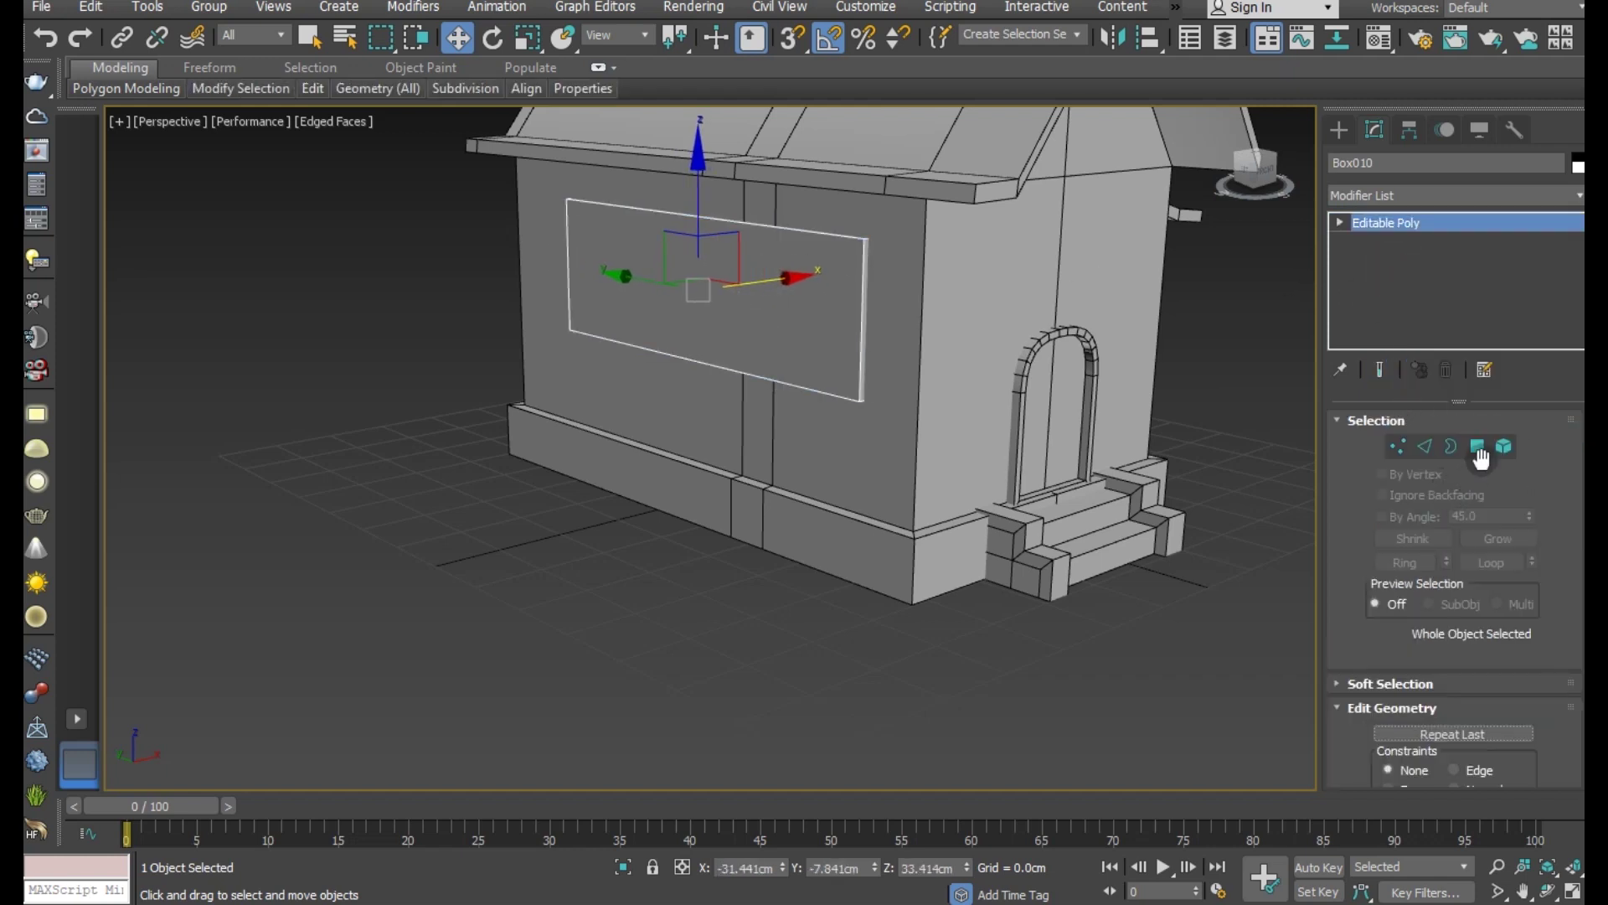
pyautogui.click(1478, 449)
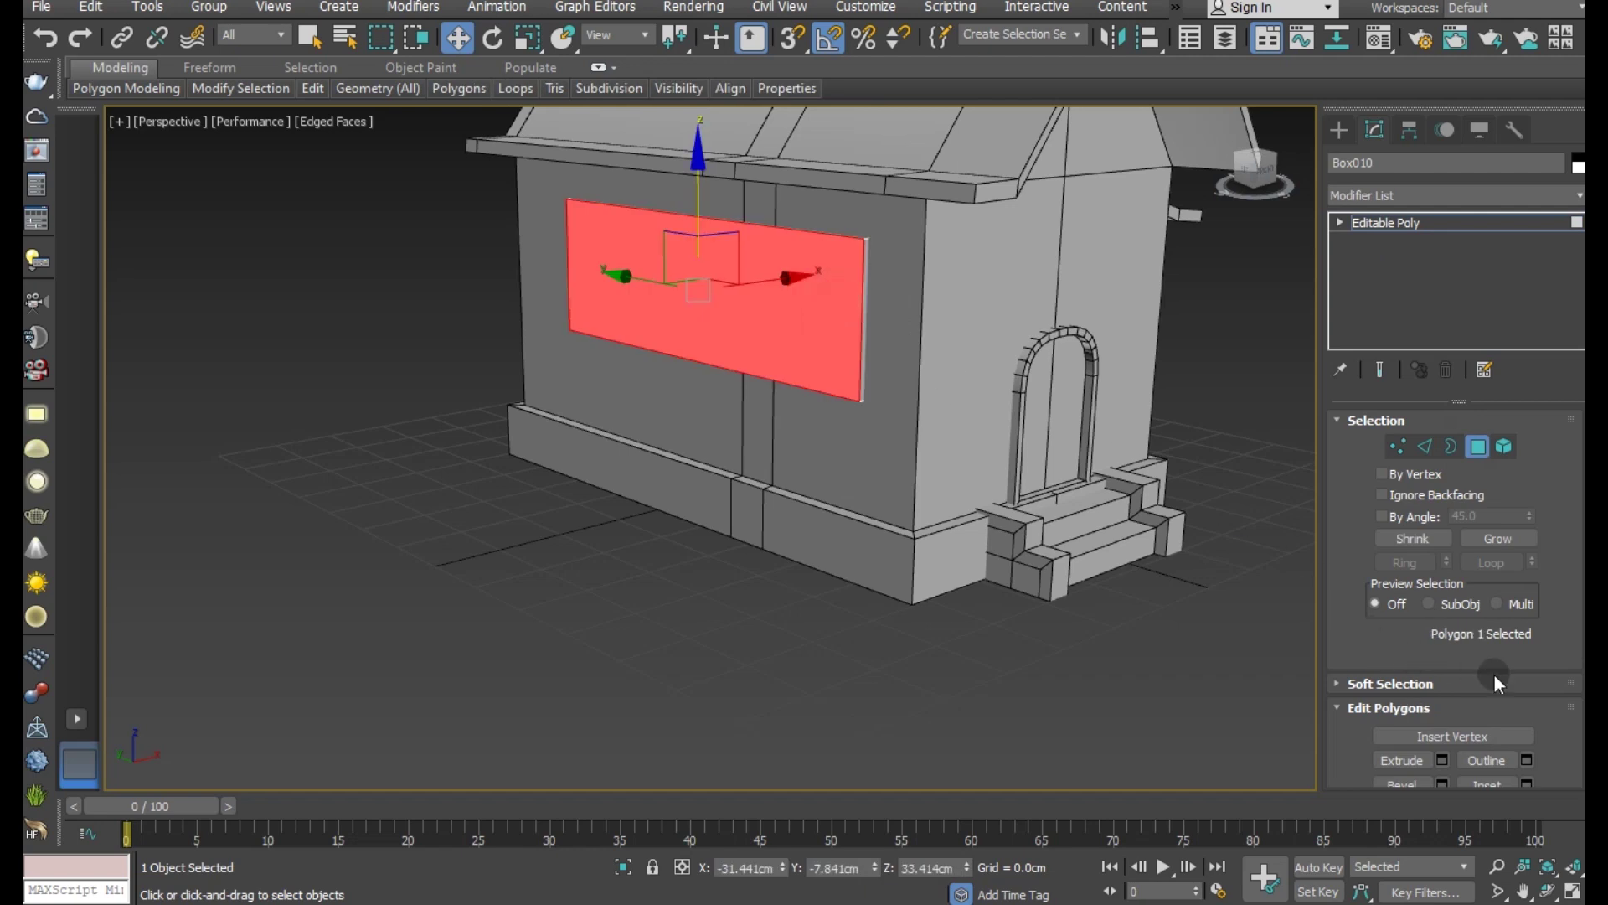
pyautogui.scroll(-2, 1499, 684)
pyautogui.click(1527, 687)
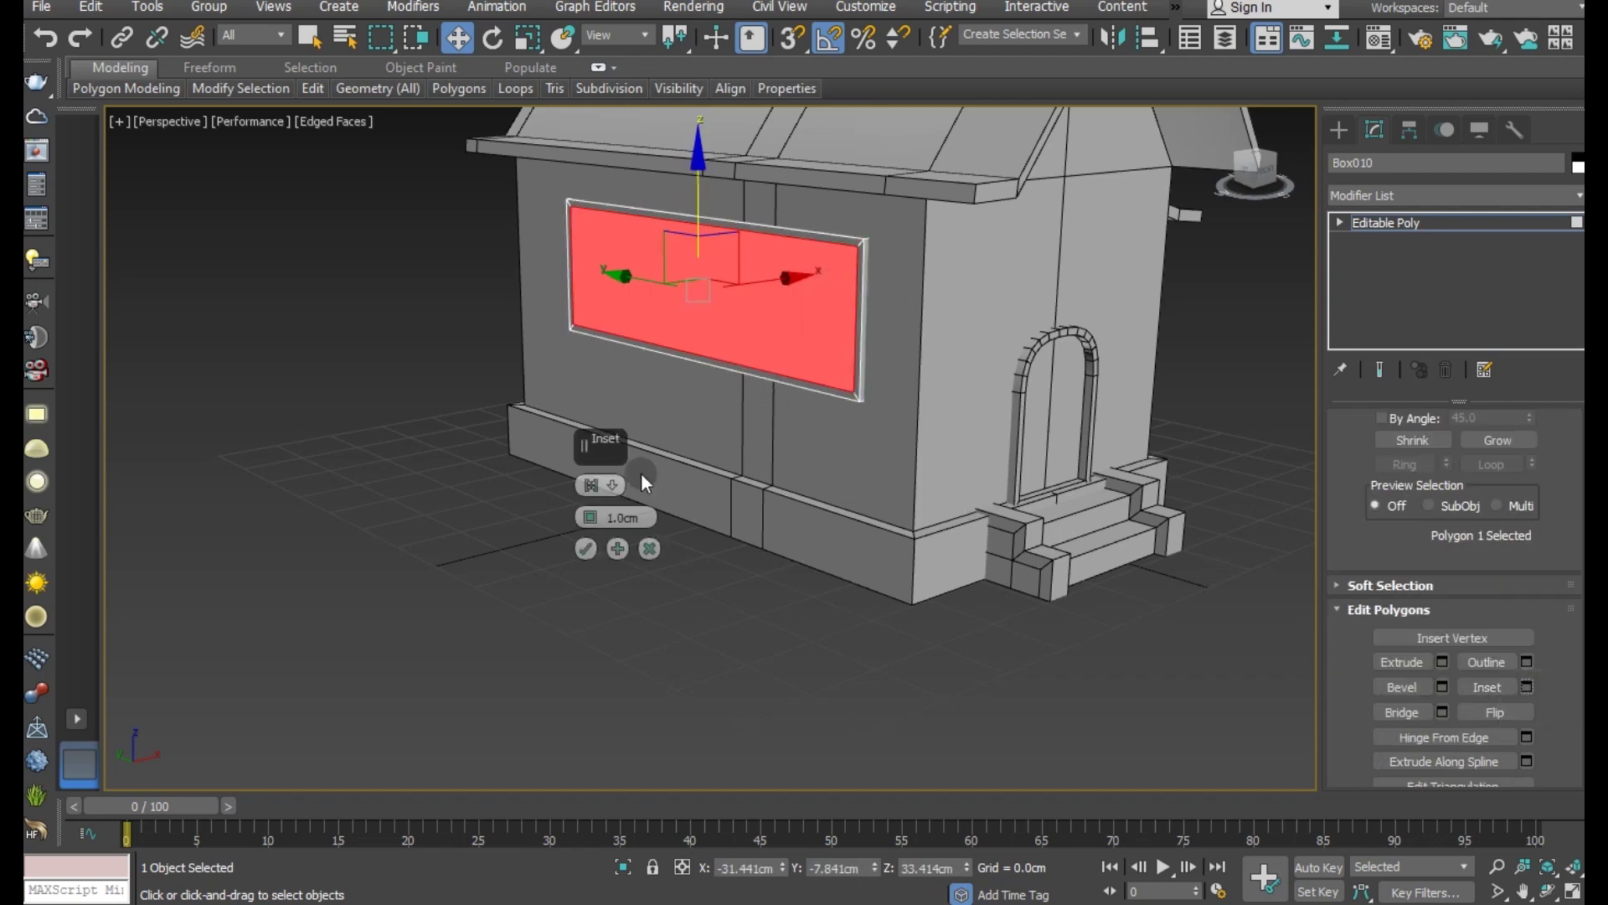
pyautogui.click(585, 549)
pyautogui.press('z')
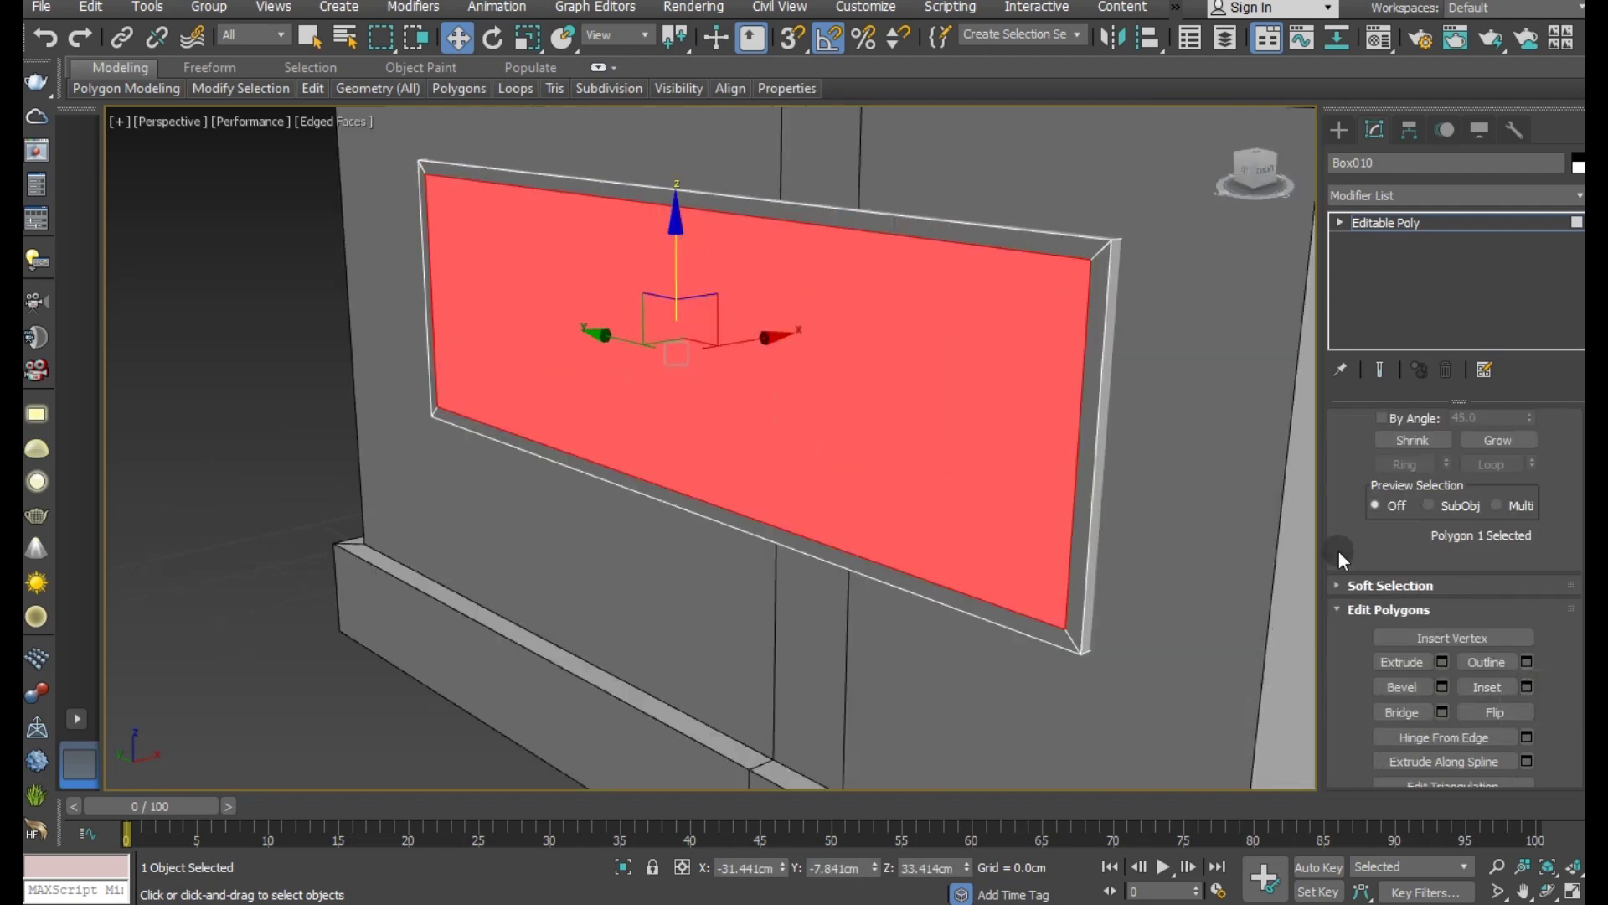
# Step: Extrude the inset face with a small negative height to recess it
pyautogui.click(1442, 662)
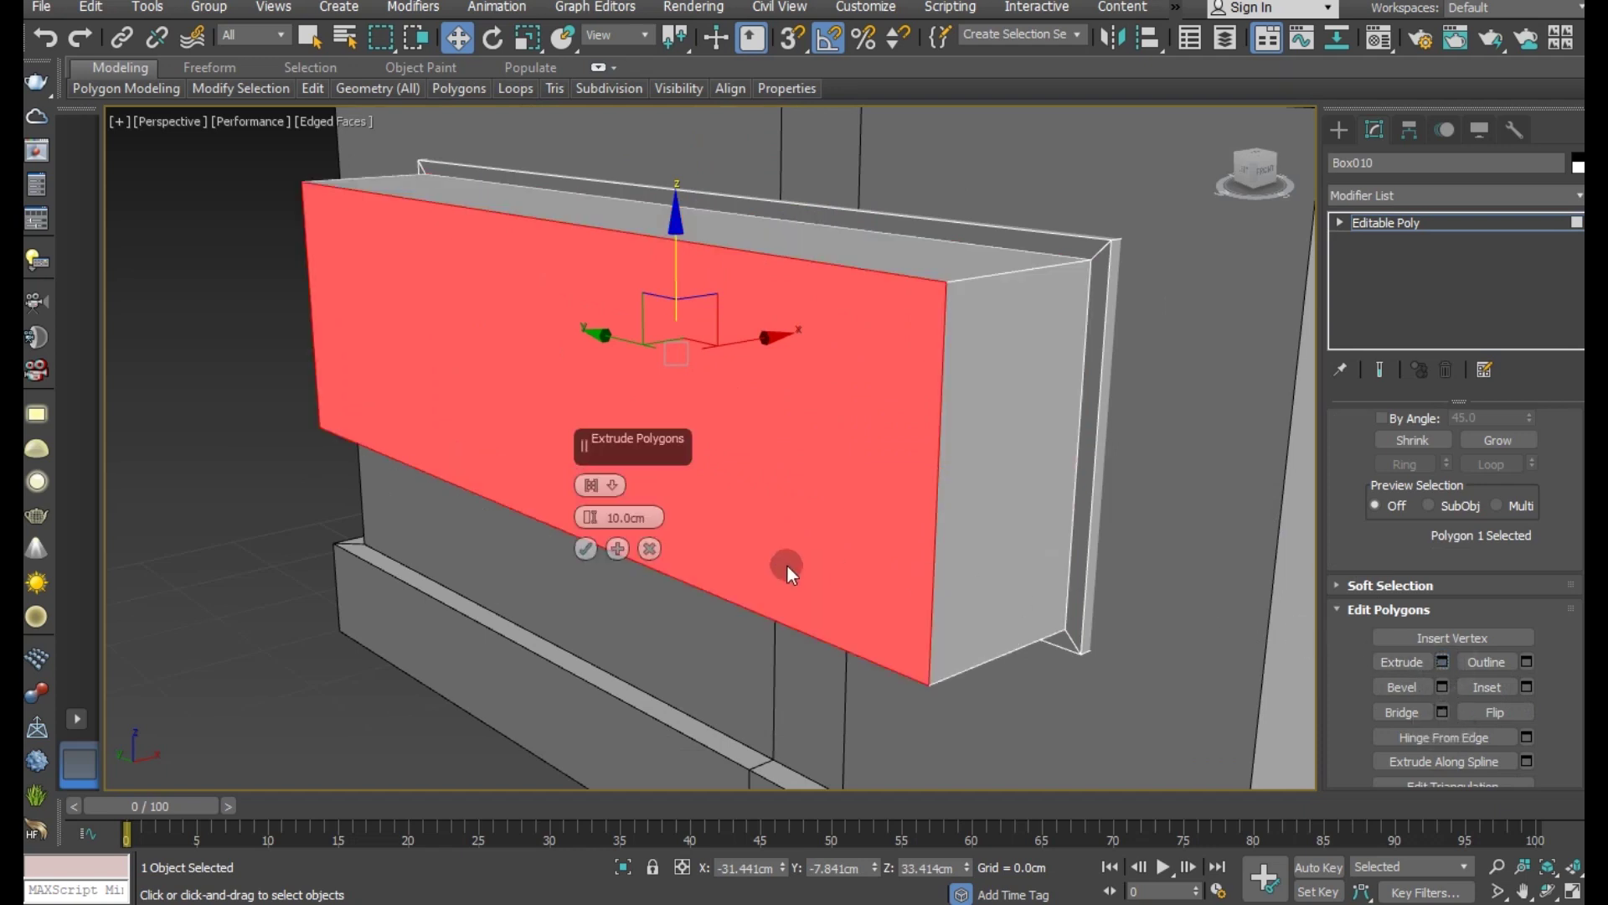
pyautogui.moveTo(598, 519)
pyautogui.mouseDown()
pyautogui.moveTo(614, 603)
pyautogui.moveTo(611, 576)
pyautogui.mouseUp()
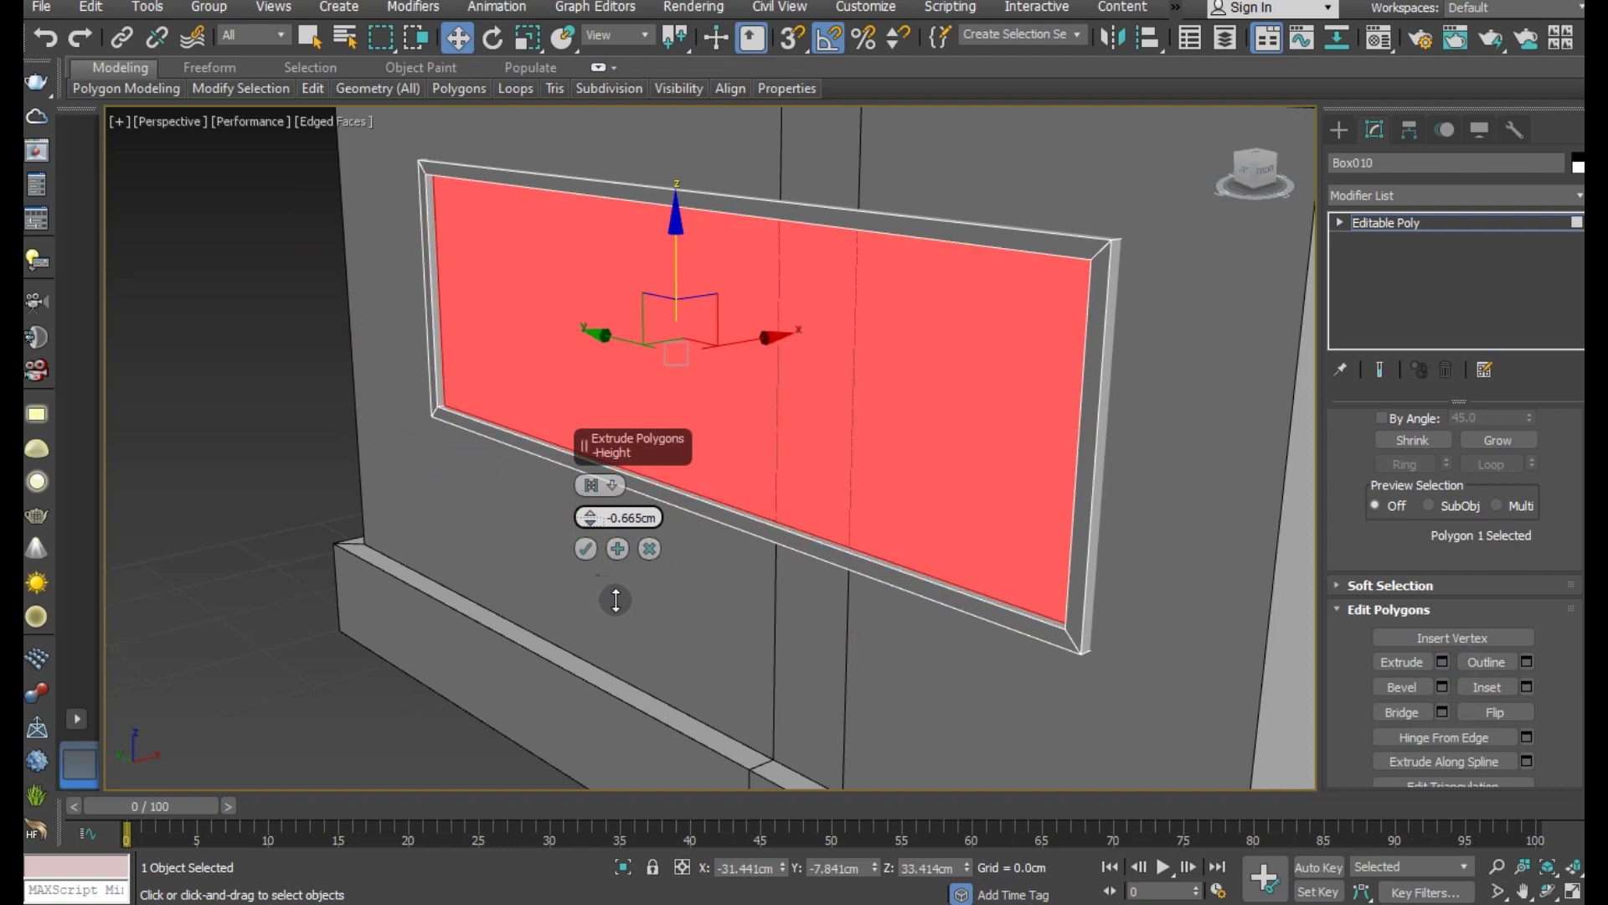
pyautogui.click(586, 549)
pyautogui.scroll(-5, 562, 506)
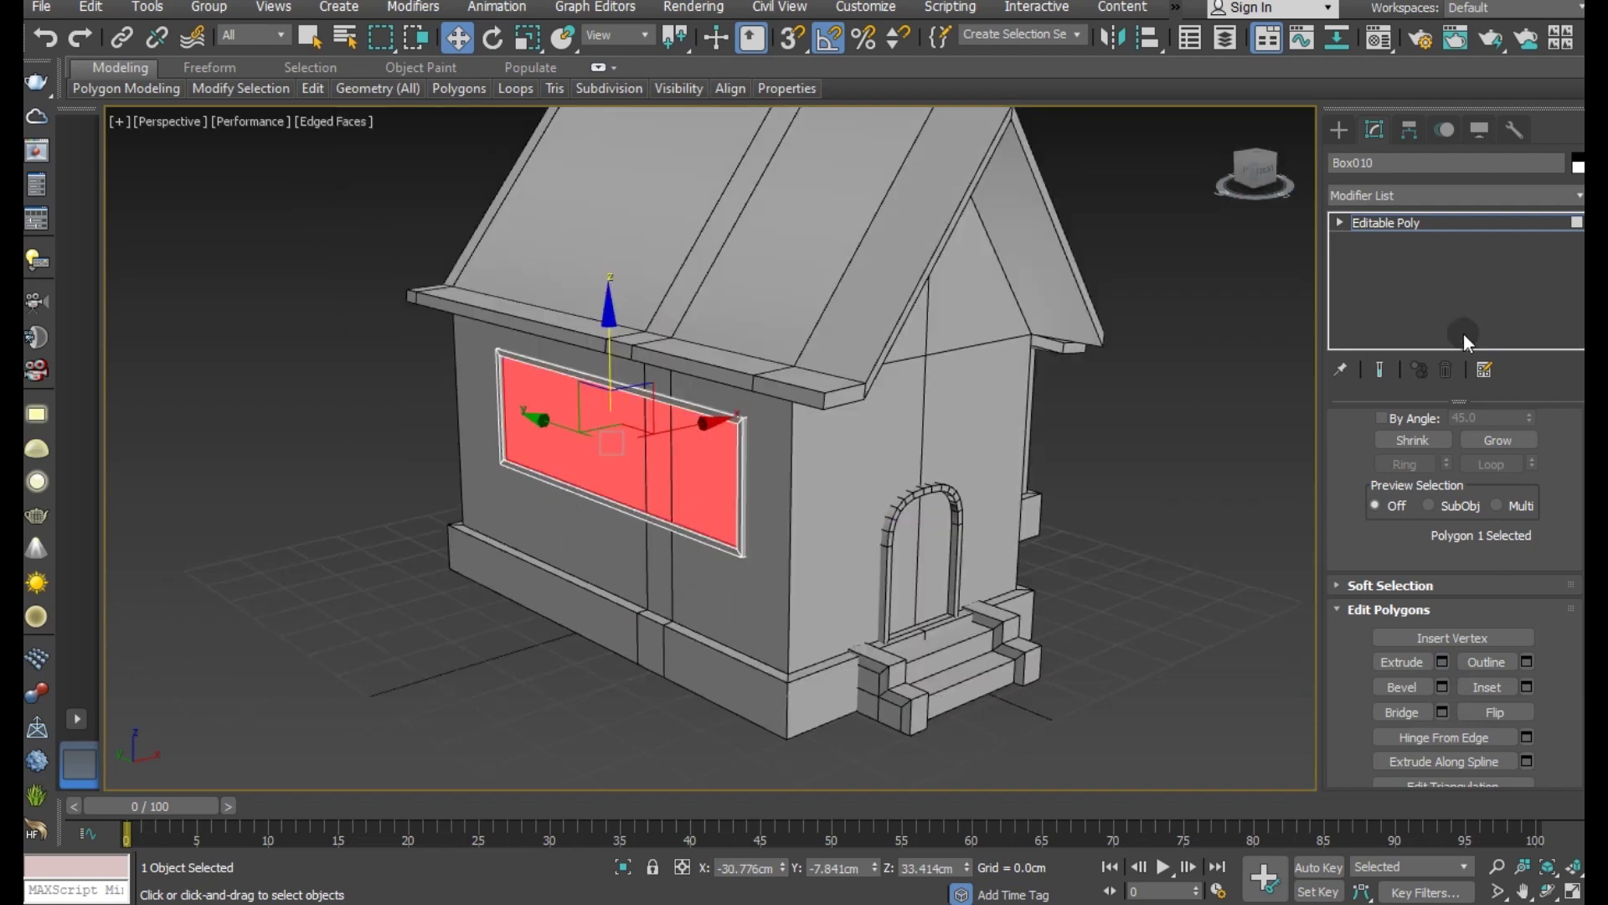
pyautogui.click(1435, 225)
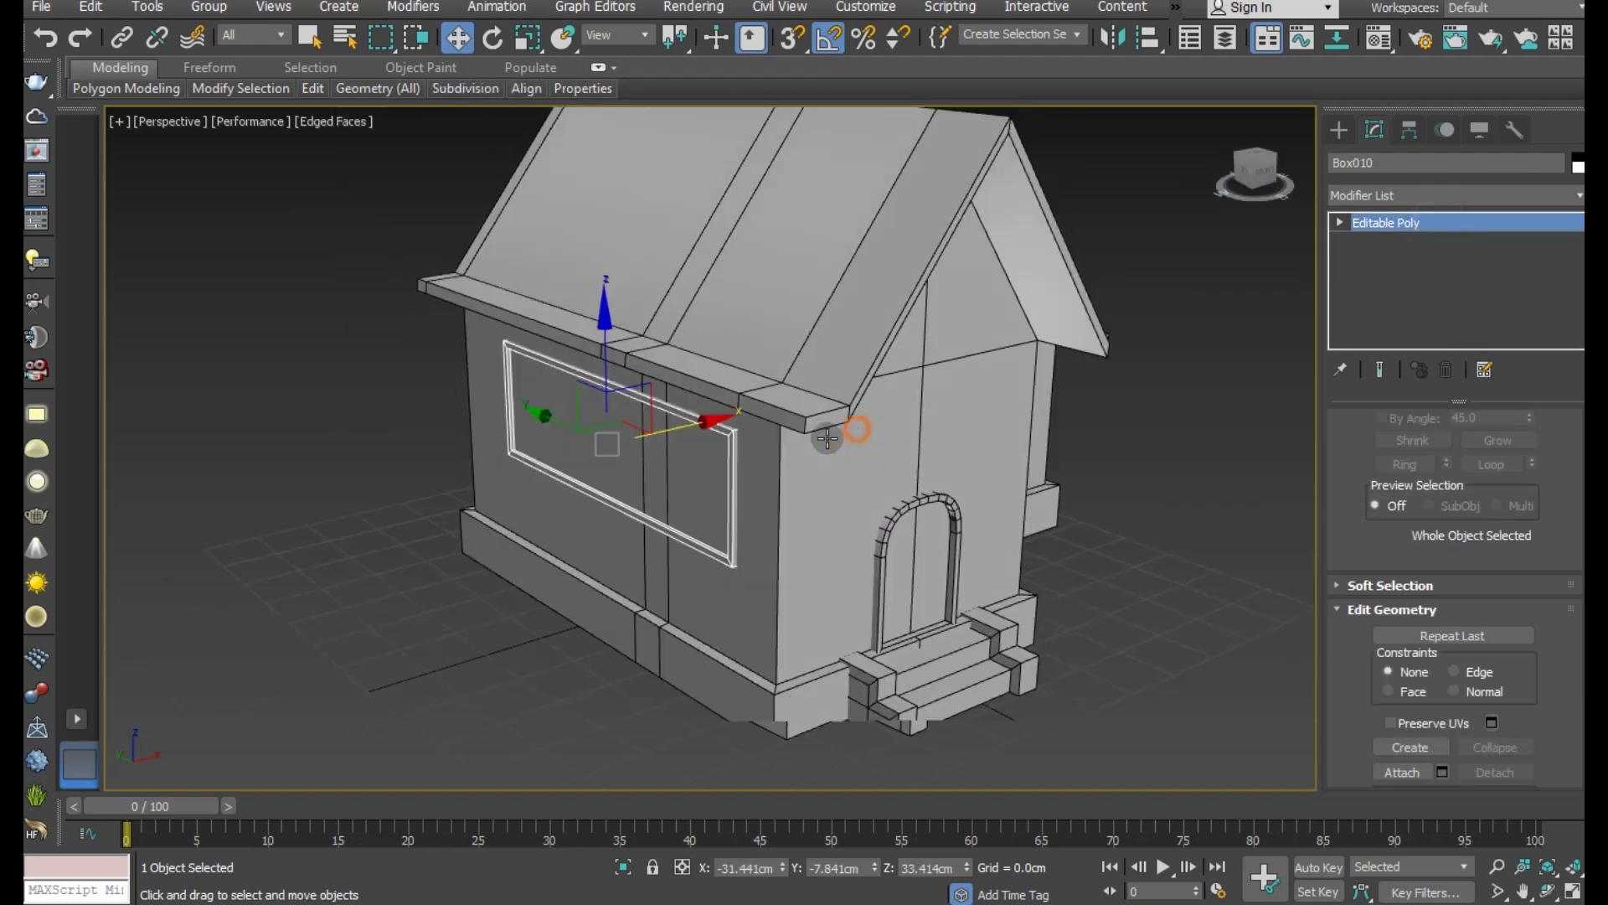
# Step: Orbit to show the whole house and switch the viewport to DX Mode
pyautogui.keyDown('alt'); pyautogui.moveTo(837, 402); pyautogui.dragTo(743, 422, button='middle'); pyautogui.keyUp('alt')
pyautogui.scroll(-3, 743, 422)
pyautogui.scroll(-3, 524, 411)
pyautogui.keyDown('alt'); pyautogui.moveTo(621, 485); pyautogui.dragTo(586, 503, button='middle'); pyautogui.keyUp('alt')
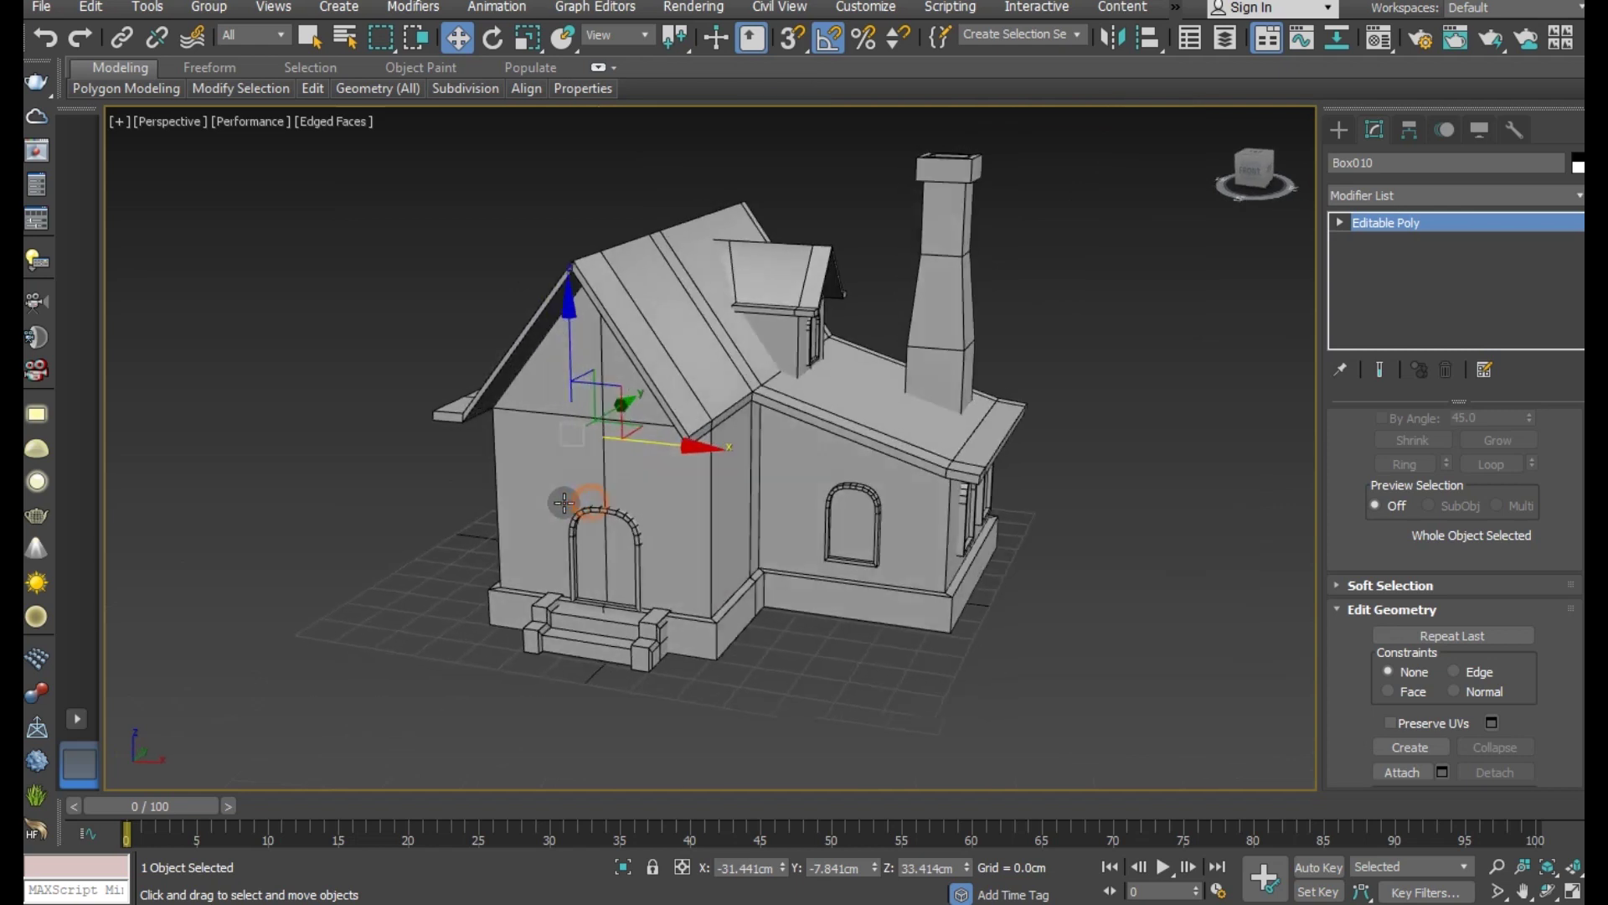
pyautogui.scroll(1, 557, 503)
pyautogui.click(245, 121)
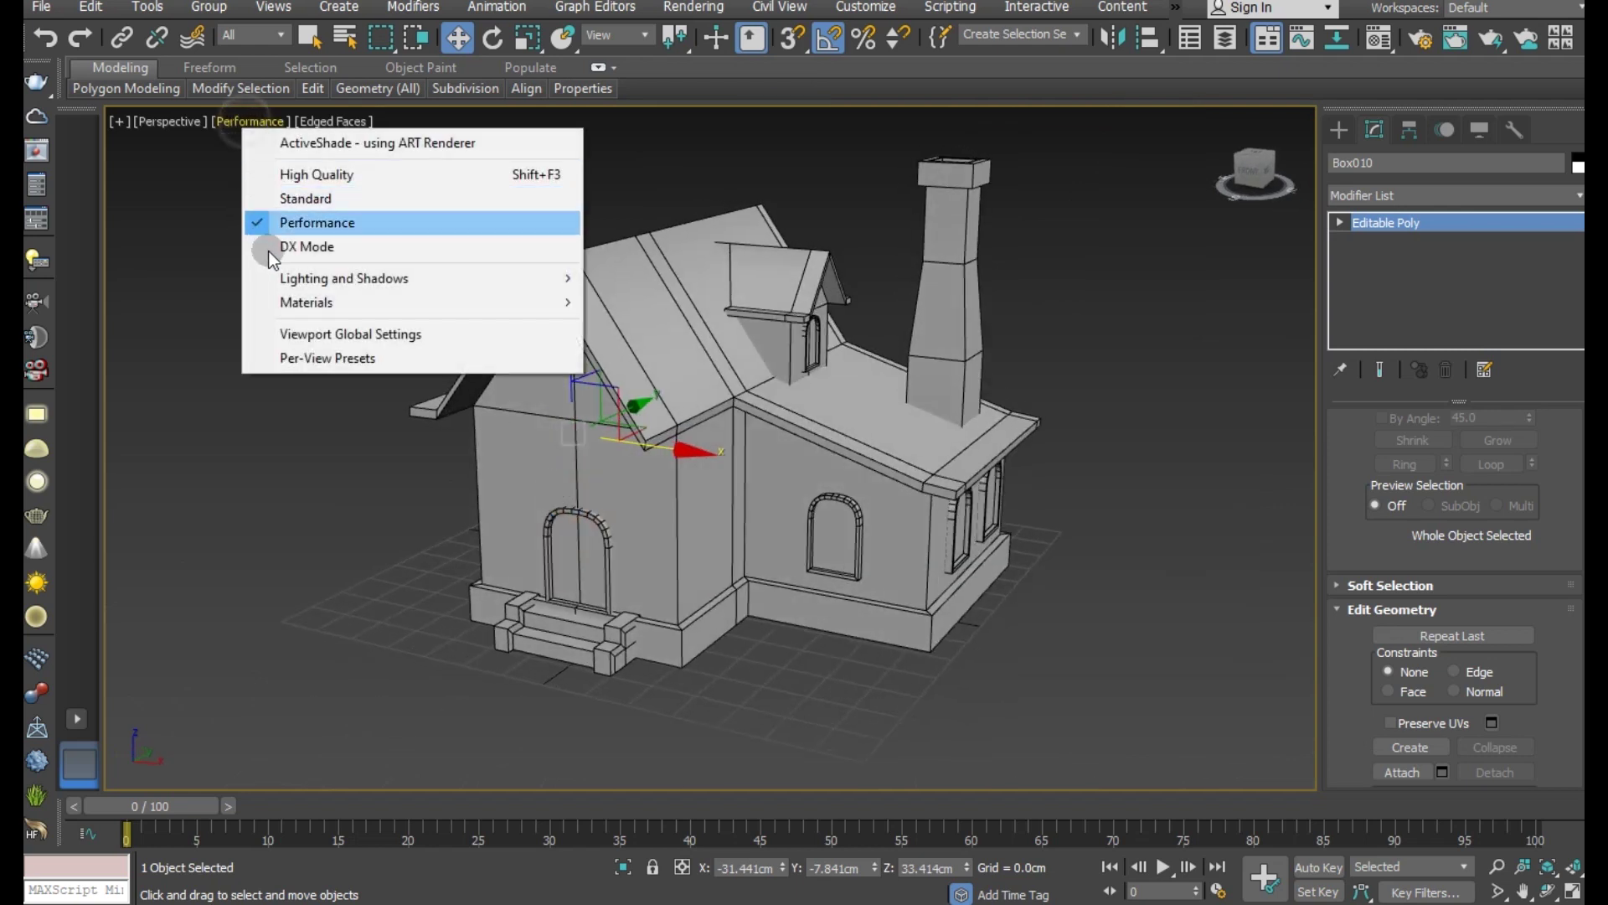
pyautogui.click(268, 250)
pyautogui.scroll(-3, 632, 403)
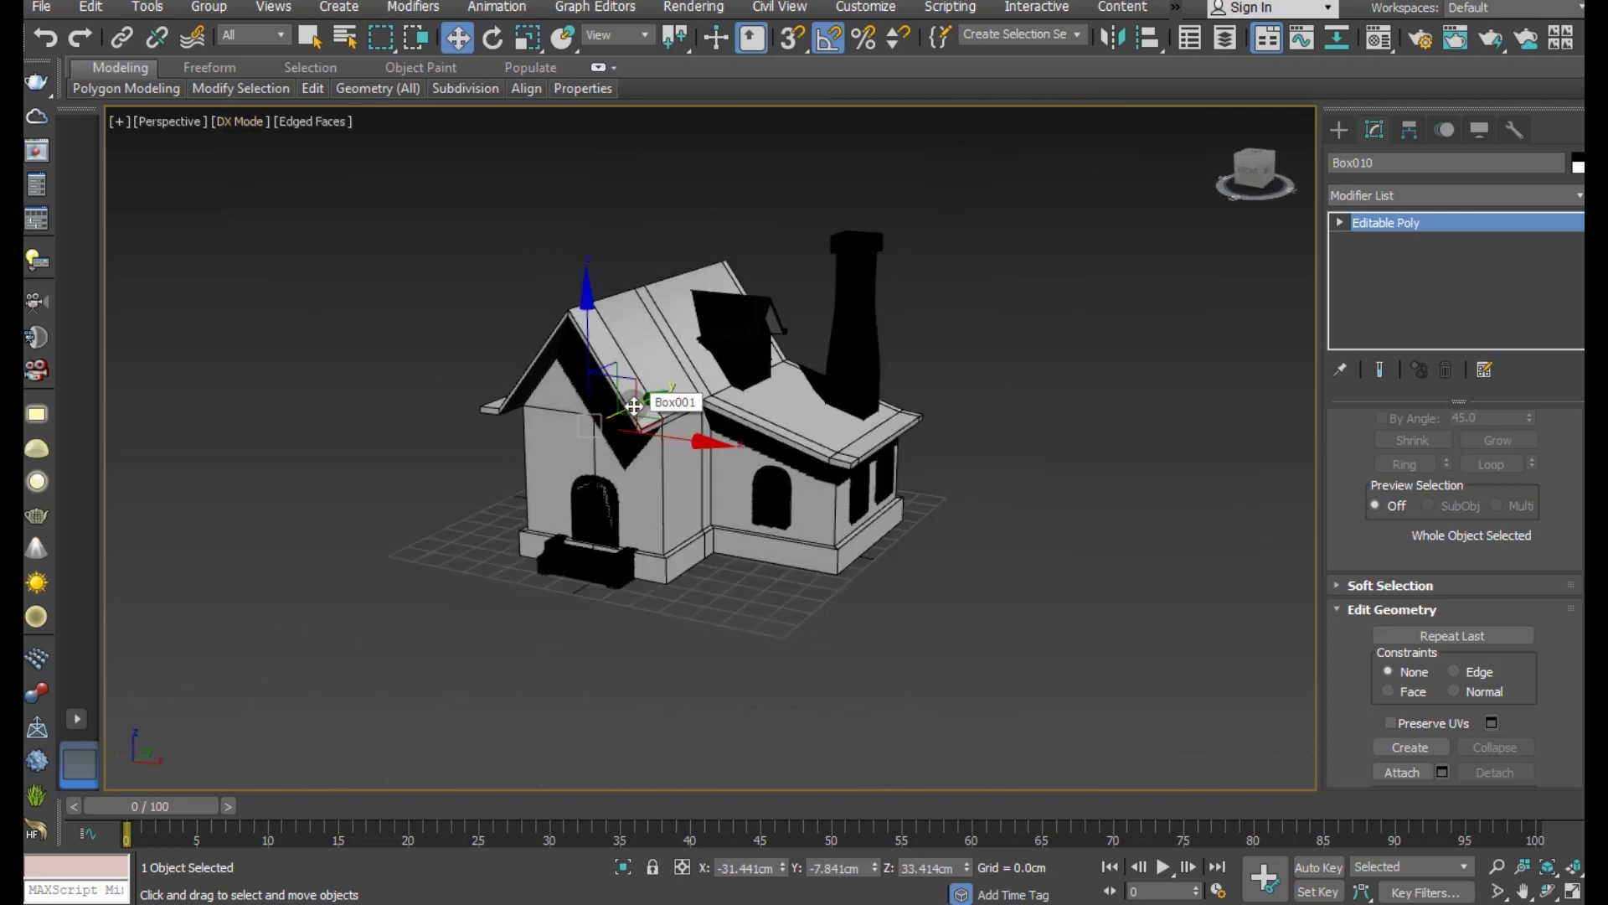
# Step: Assign the grey material to all house objects, close the editor, and deselect
pyautogui.hotkey('ctrl', 'a')
pyautogui.press('m')
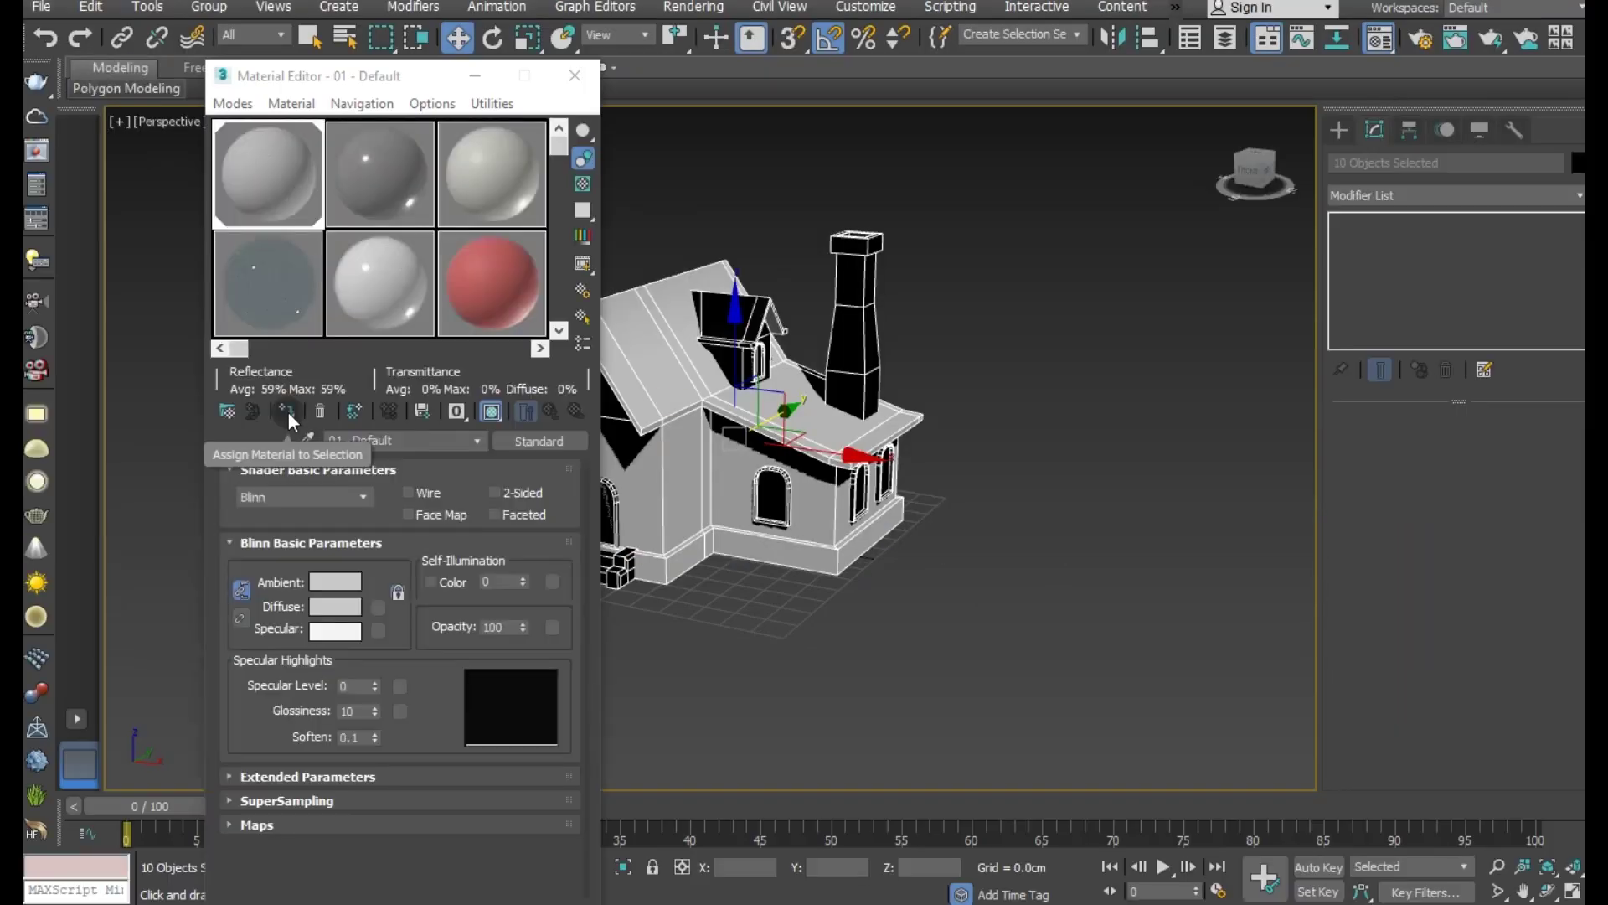
pyautogui.click(286, 411)
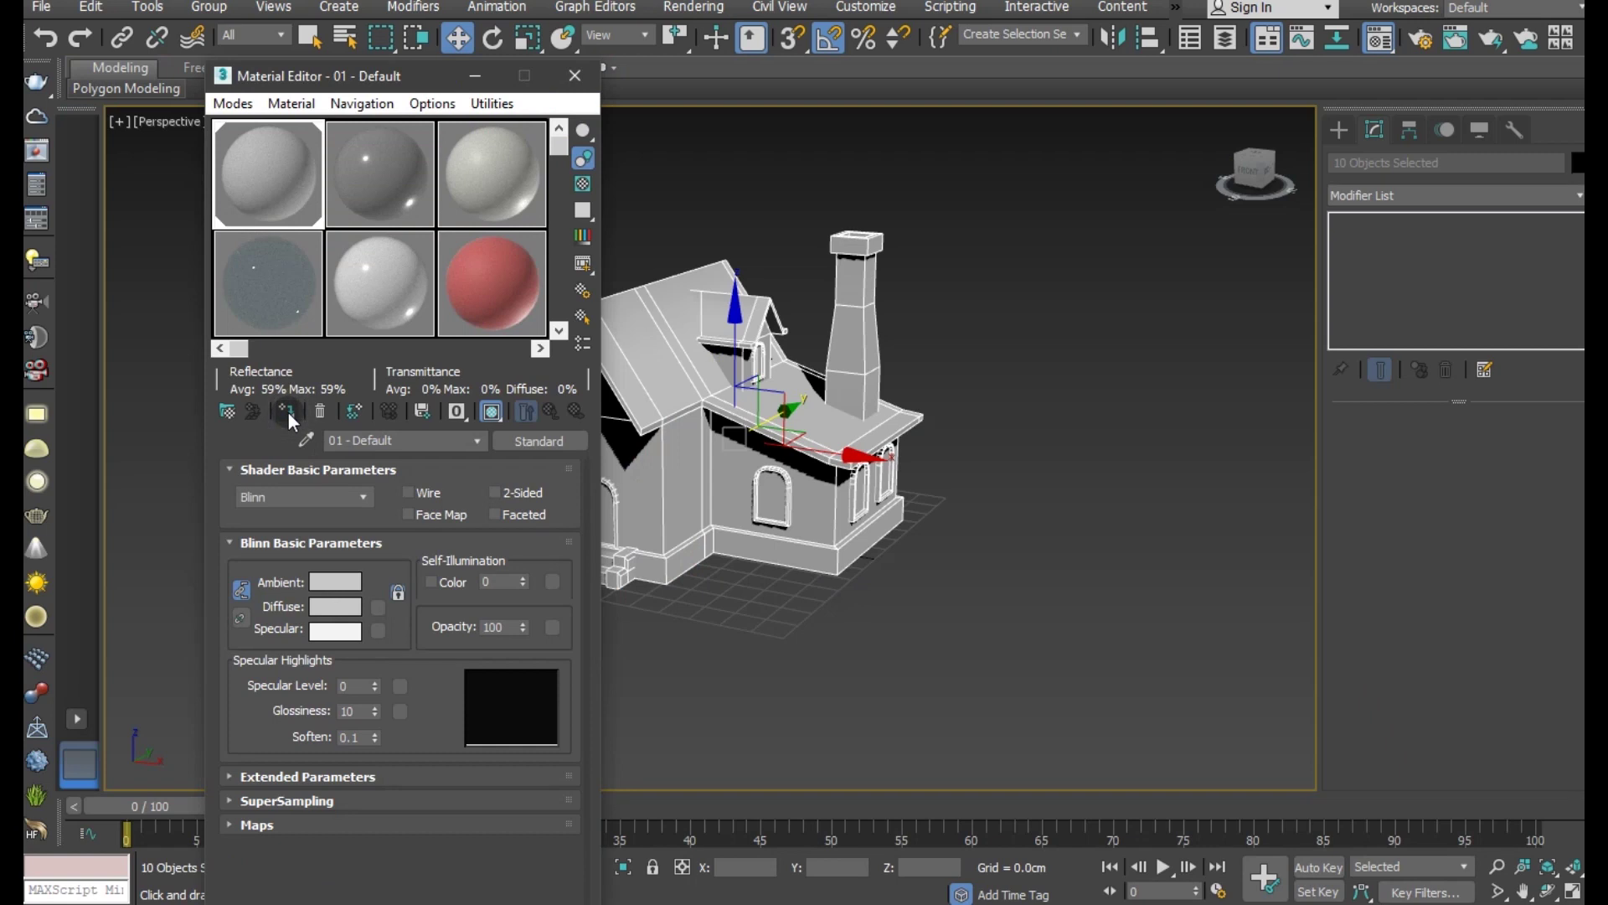
pyautogui.press('m')
pyautogui.moveTo(693, 615)
pyautogui.keyDown('alt'); pyautogui.mouseDown(button='middle')
pyautogui.moveTo(673, 603)
pyautogui.moveTo(737, 578)
pyautogui.mouseUp(button='middle'); pyautogui.keyUp('alt')
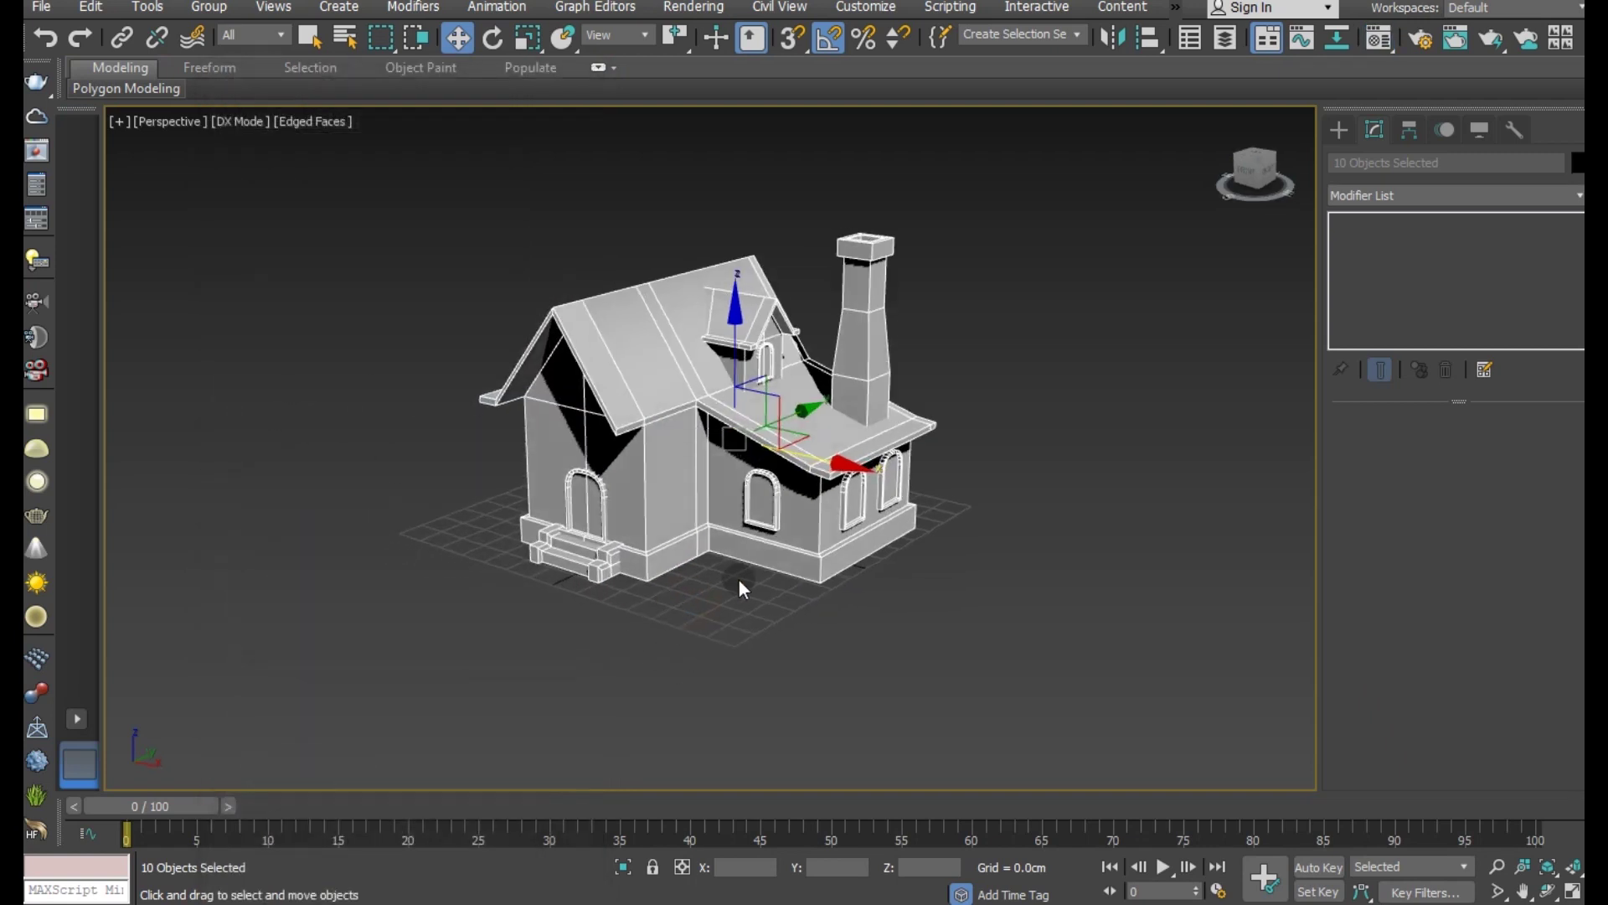
pyautogui.click(741, 578)
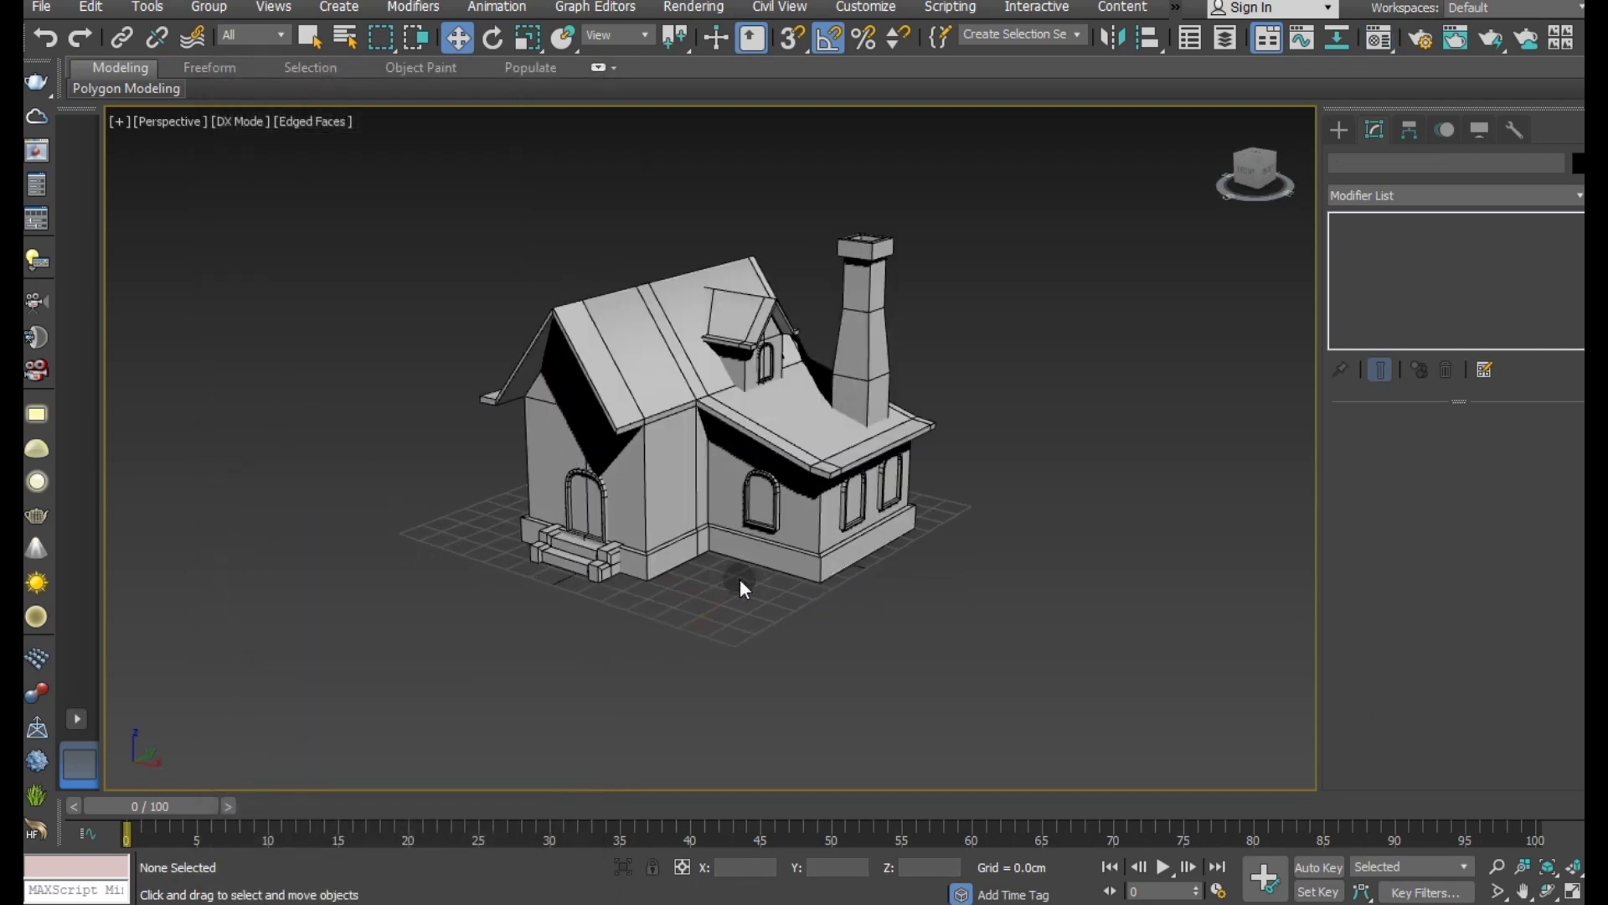
pyautogui.moveTo(741, 578); pyautogui.dragTo(891, 594, button='middle')
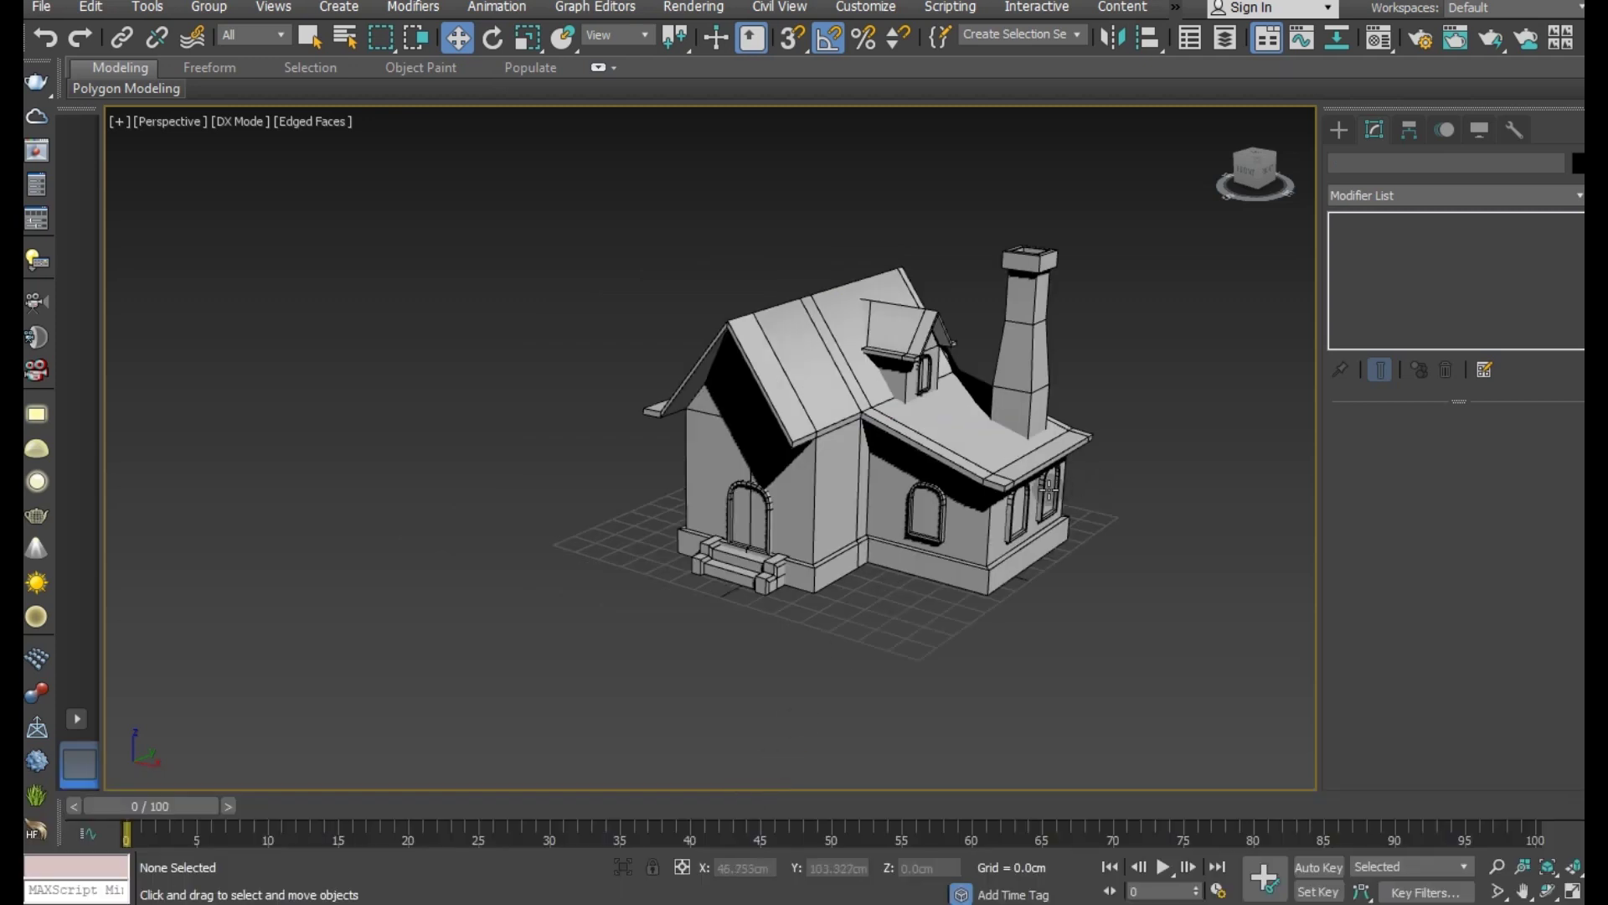
pyautogui.moveTo(1048, 488); pyautogui.dragTo(951, 491, button='middle')
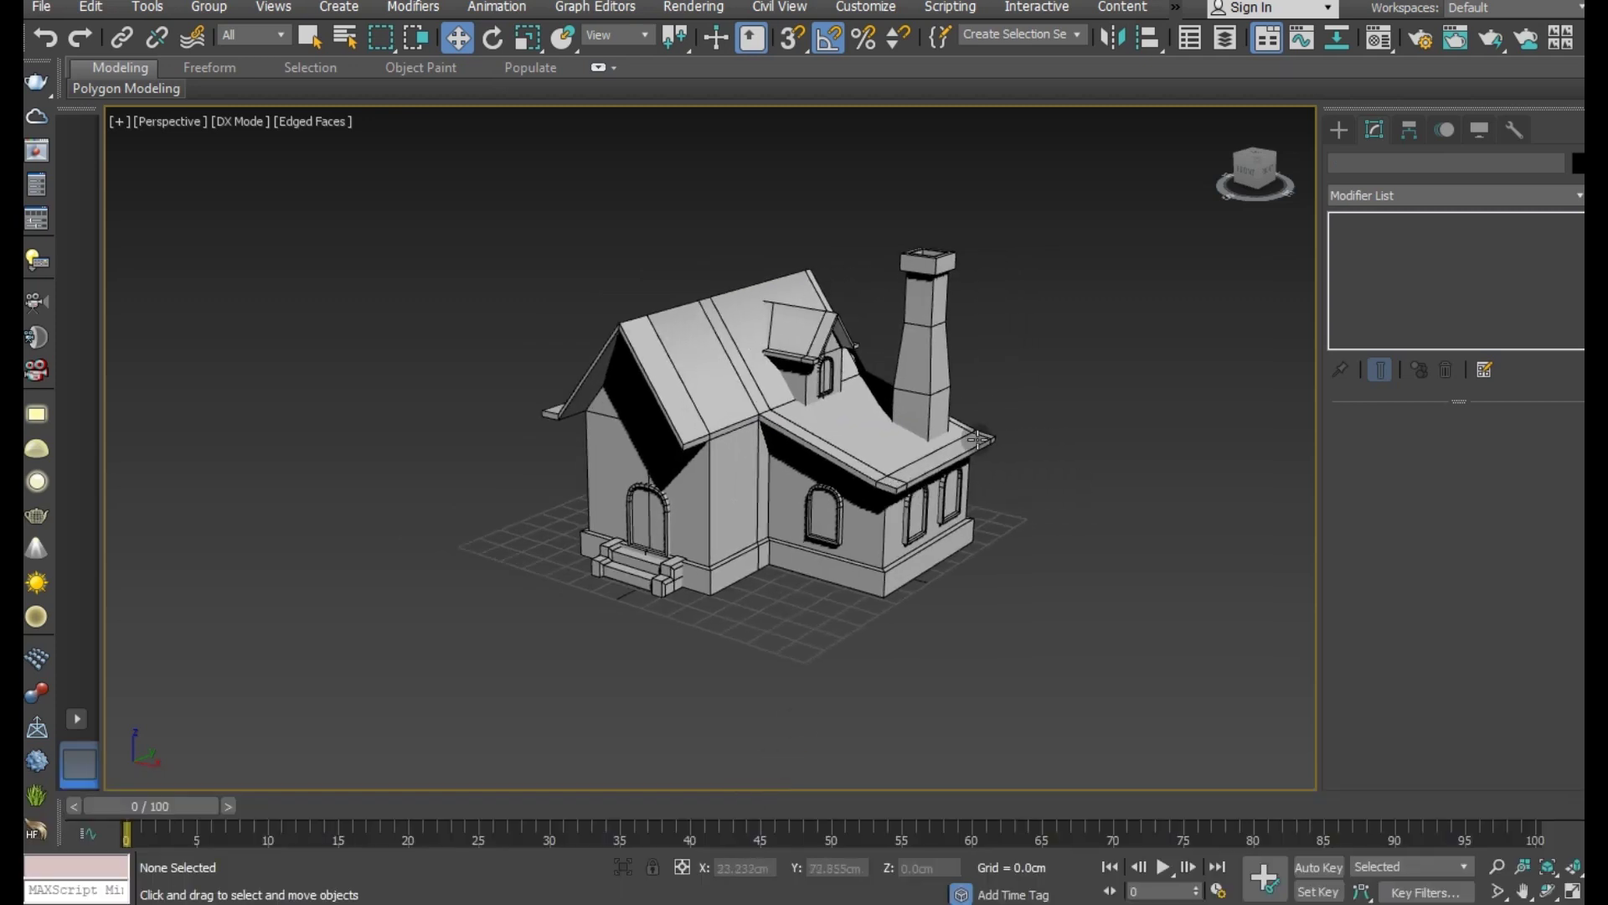
# Step: Set the first material's Diffuse colour to a saturated orange
pyautogui.click(1368, 42)
pyautogui.moveTo(309, 87); pyautogui.dragTo(229, 15)
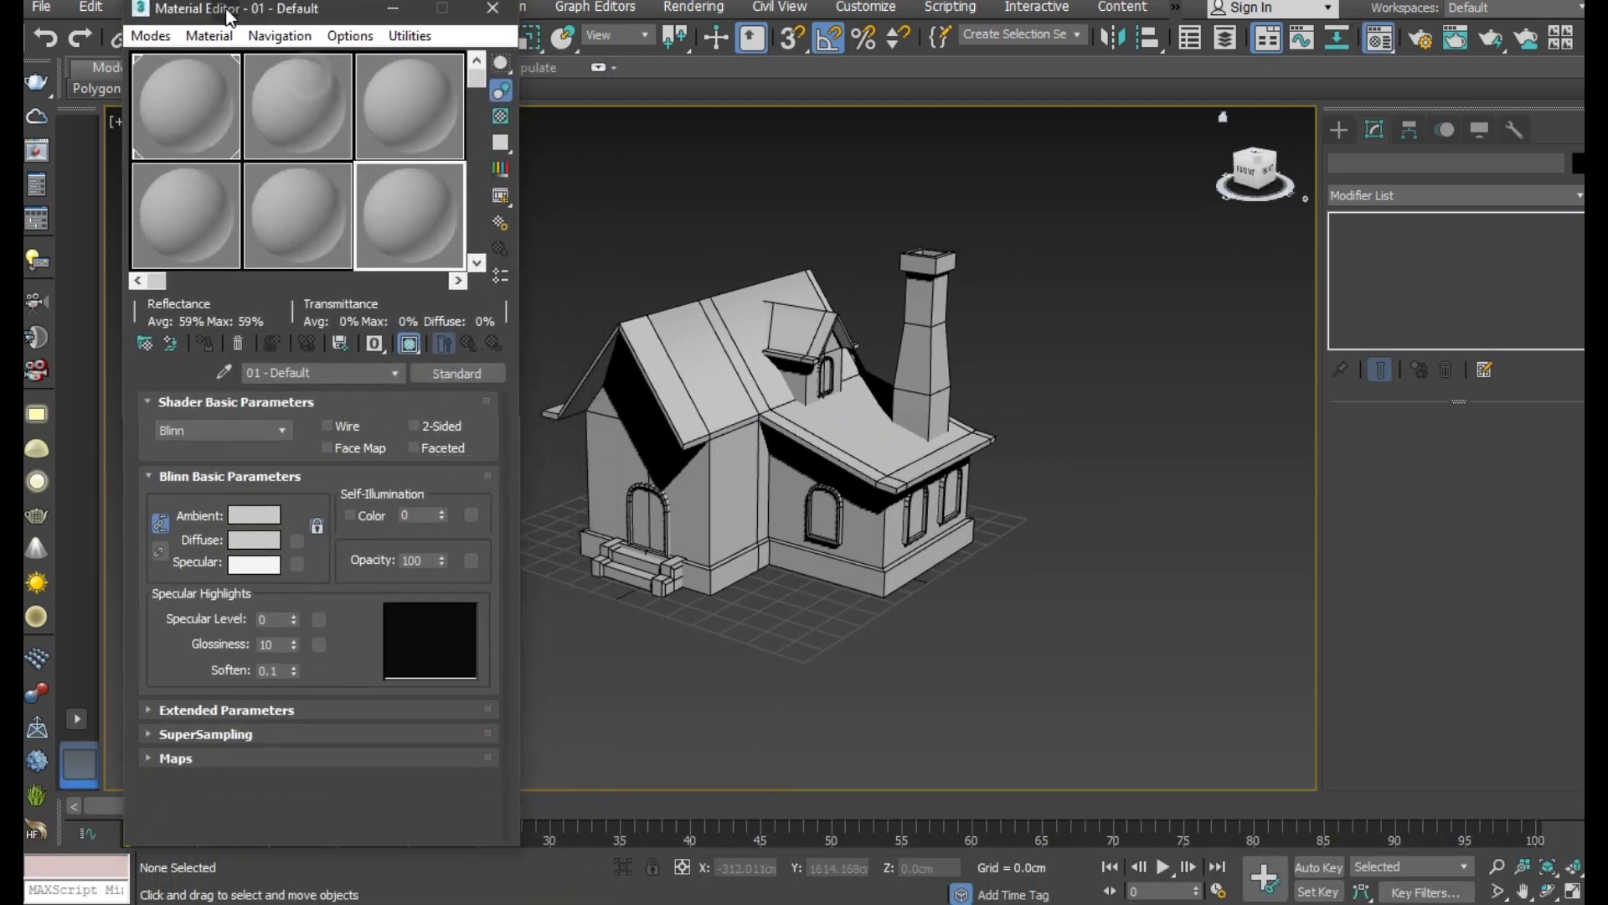
pyautogui.click(183, 135)
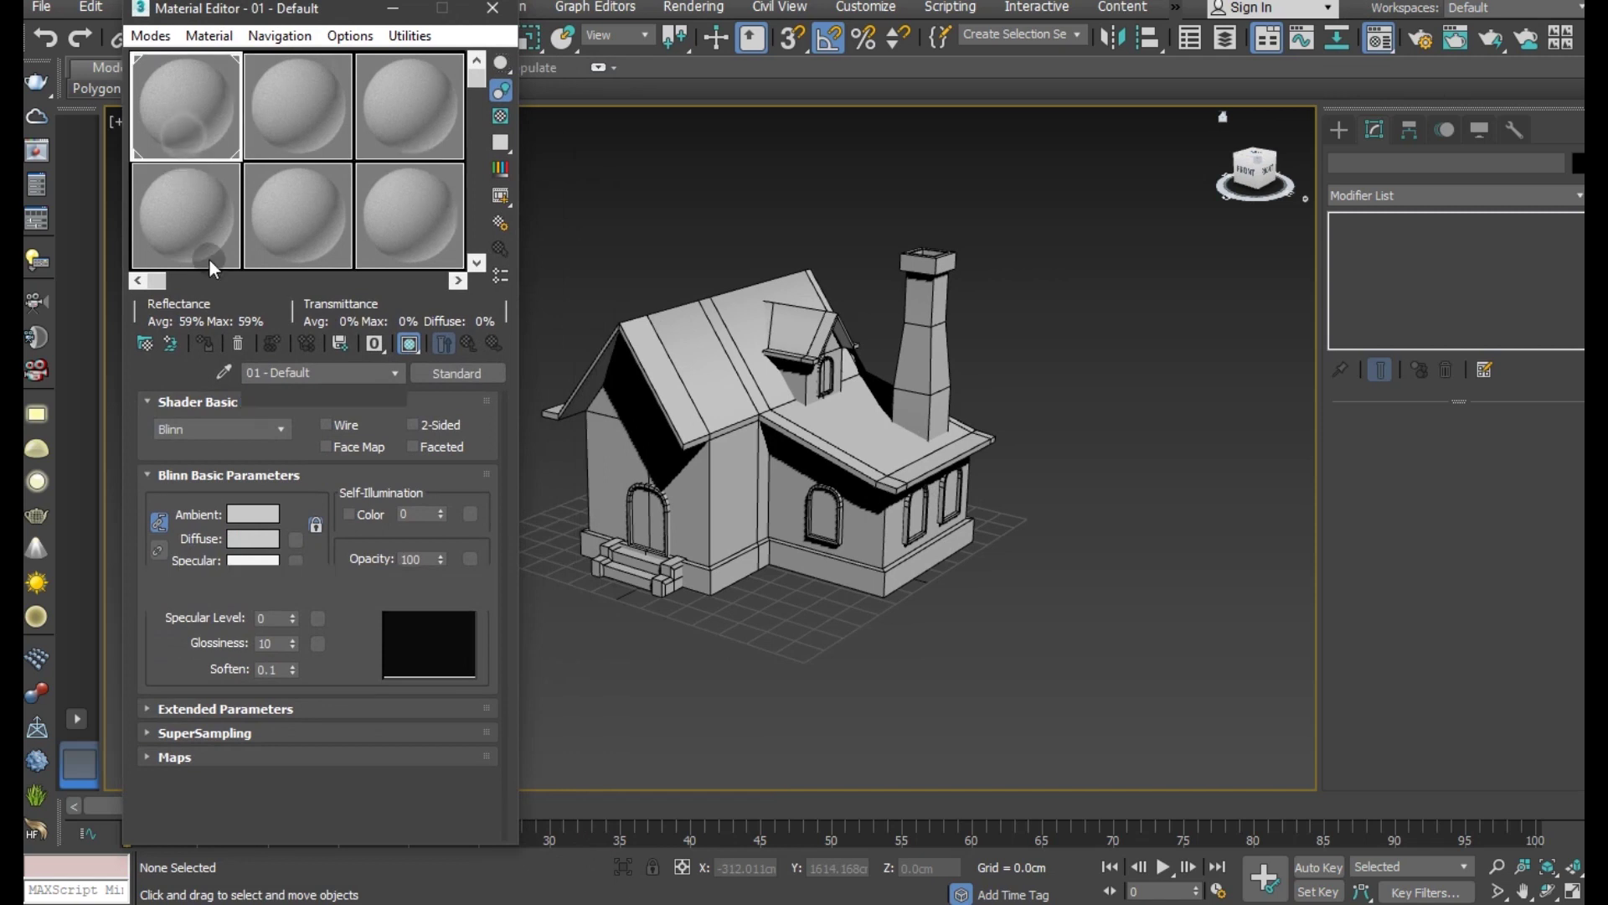
pyautogui.click(256, 536)
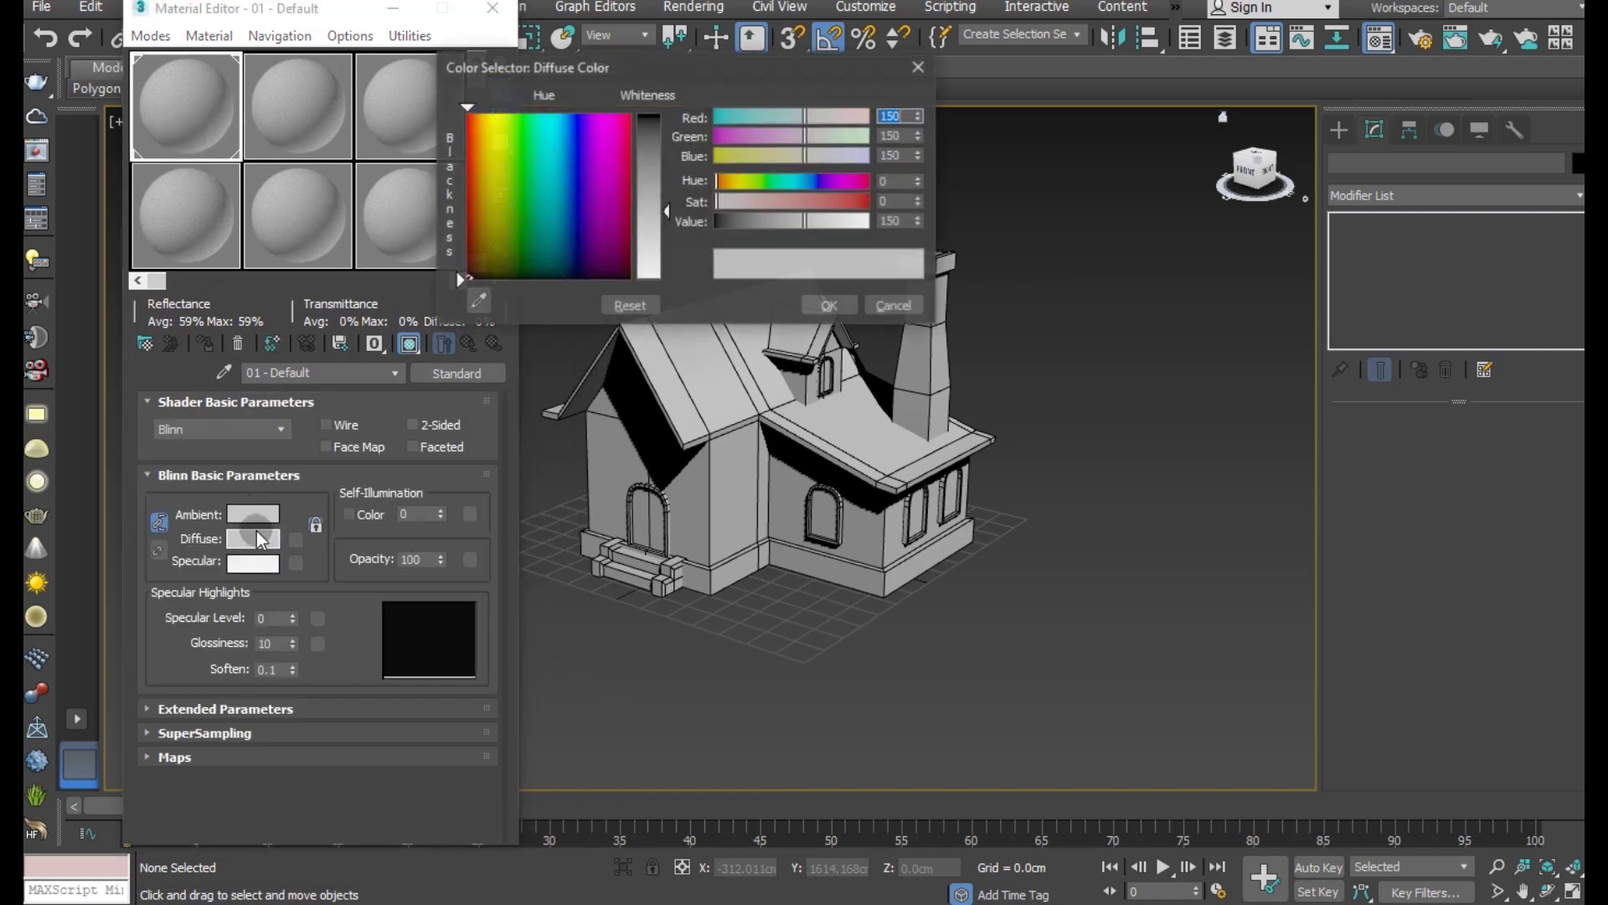
pyautogui.click(478, 130)
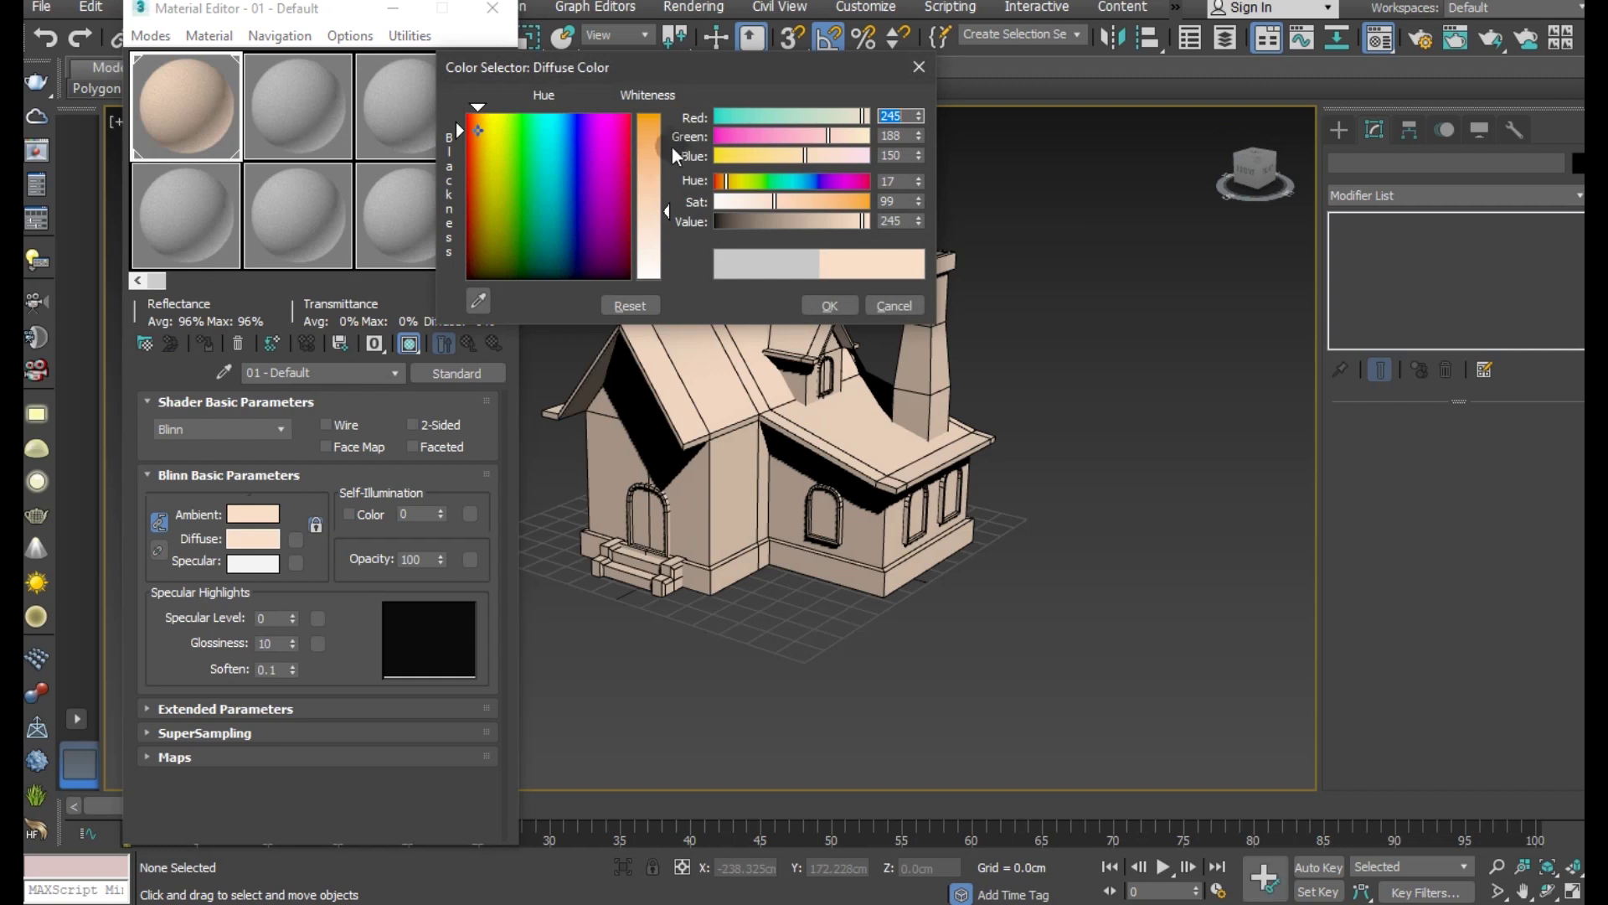
pyautogui.moveTo(662, 211); pyautogui.dragTo(658, 144)
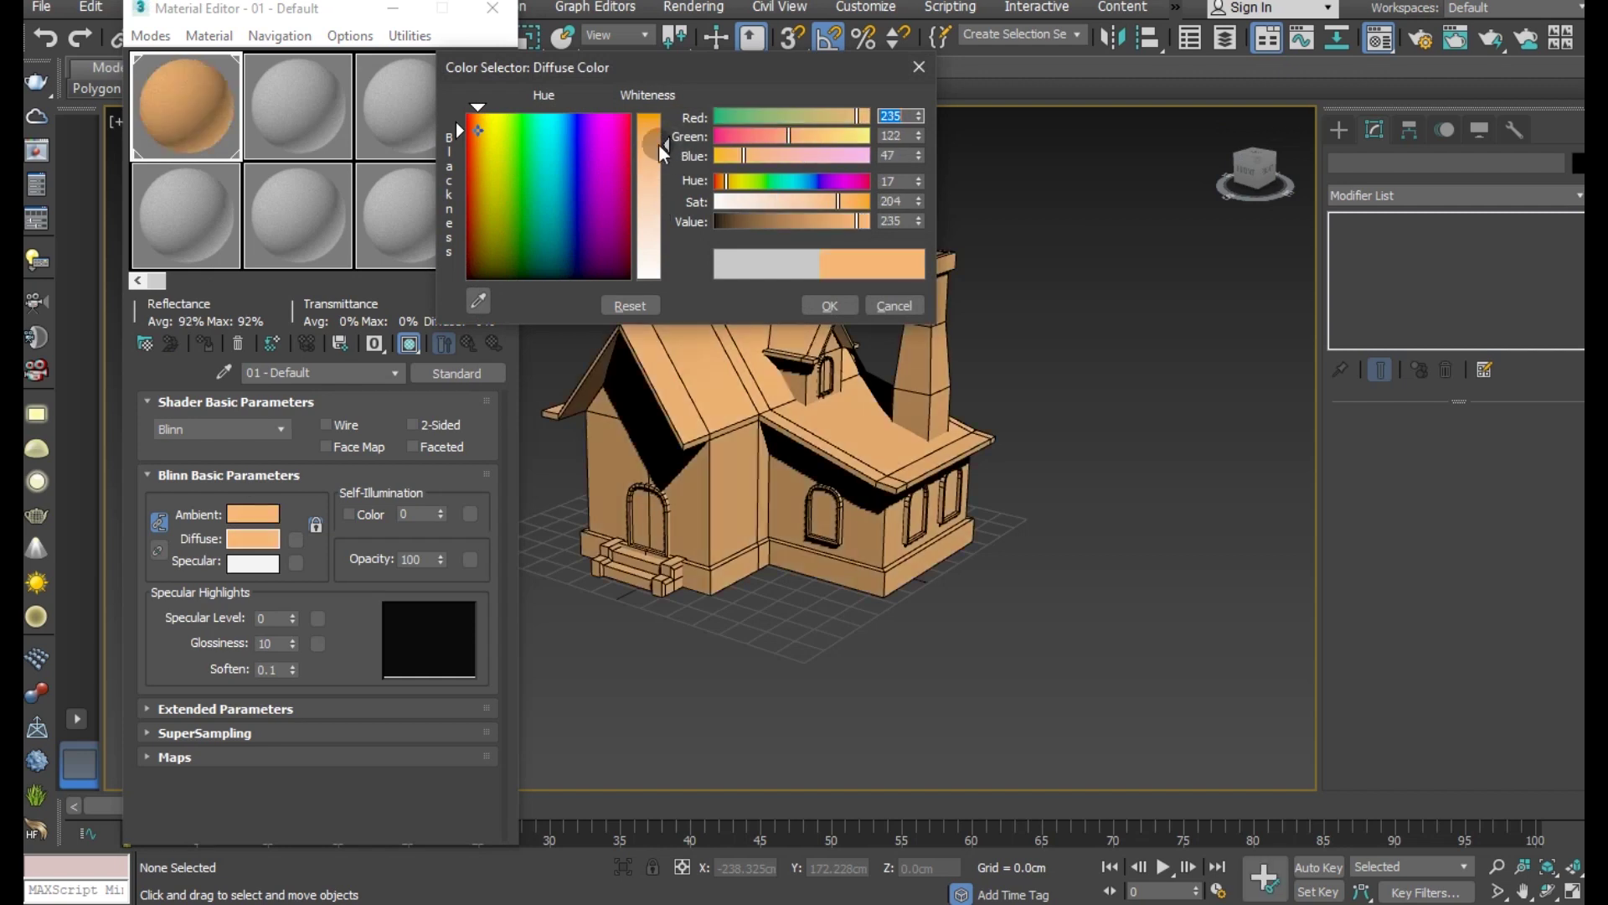
pyautogui.click(829, 305)
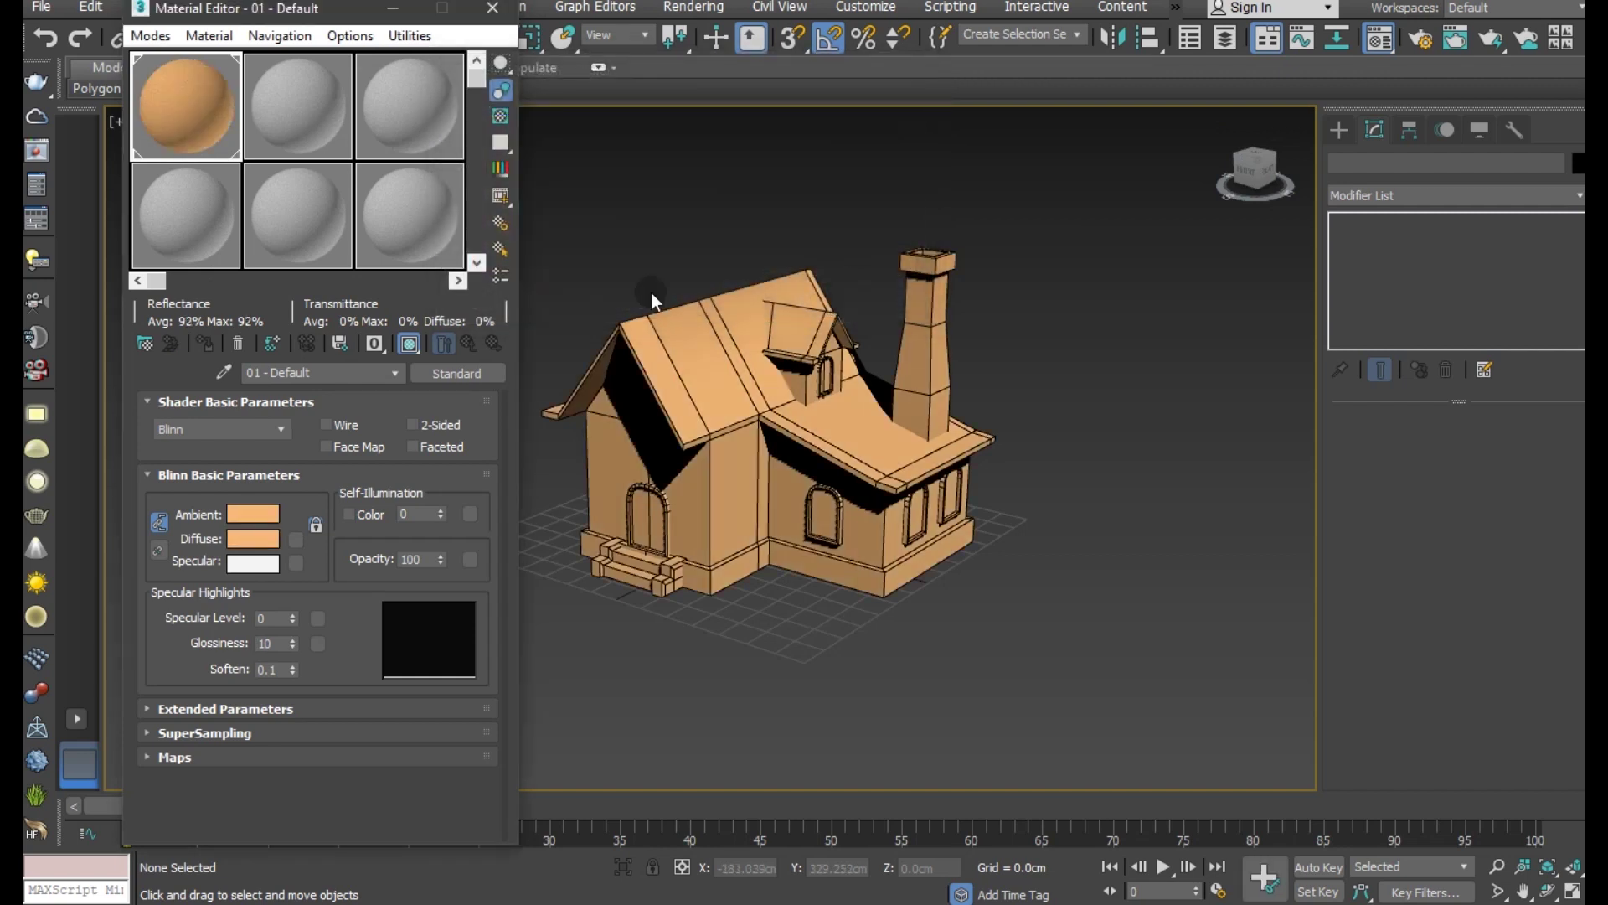
# Step: Set the second material's Diffuse to deep red (hue 0, value 168)
pyautogui.click(305, 118)
pyautogui.click(253, 538)
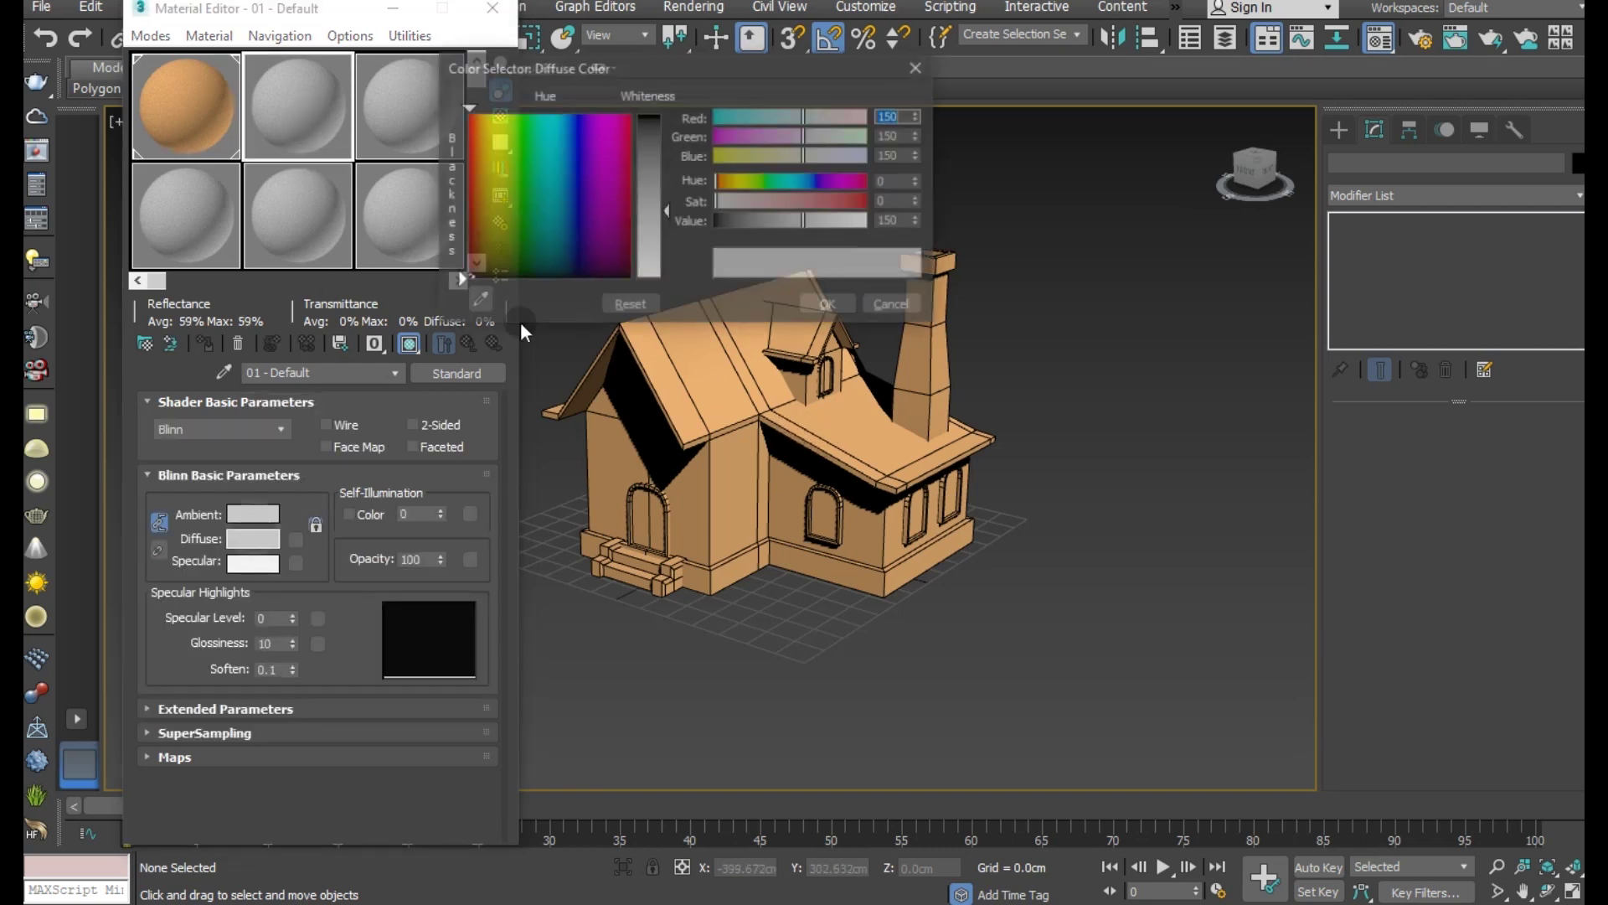
pyautogui.click(474, 126)
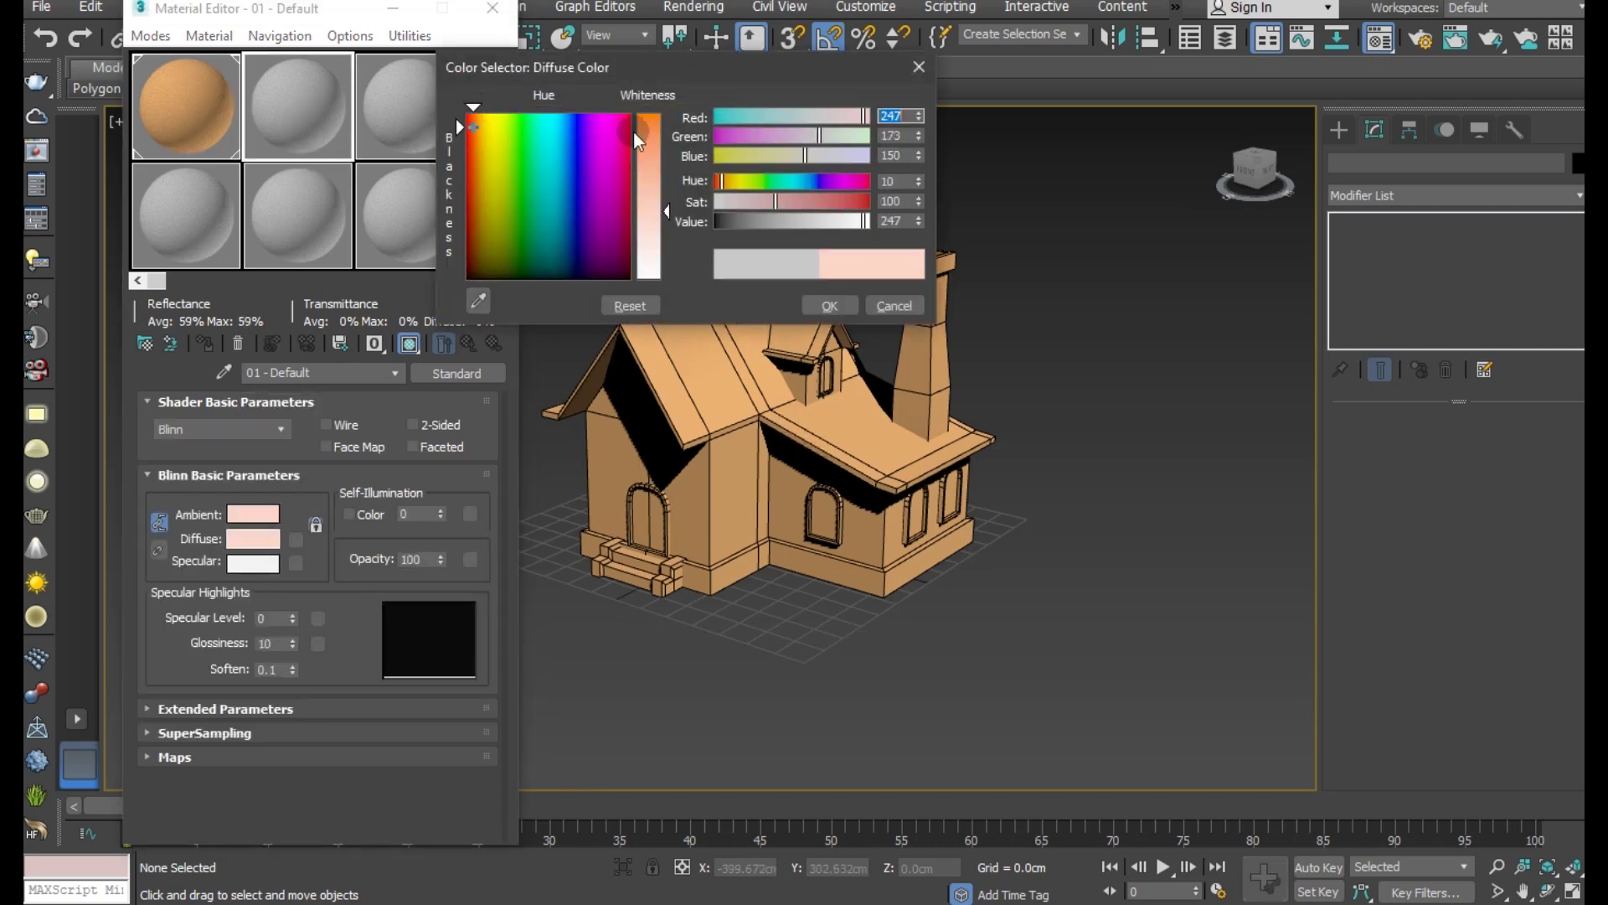
pyautogui.click(649, 132)
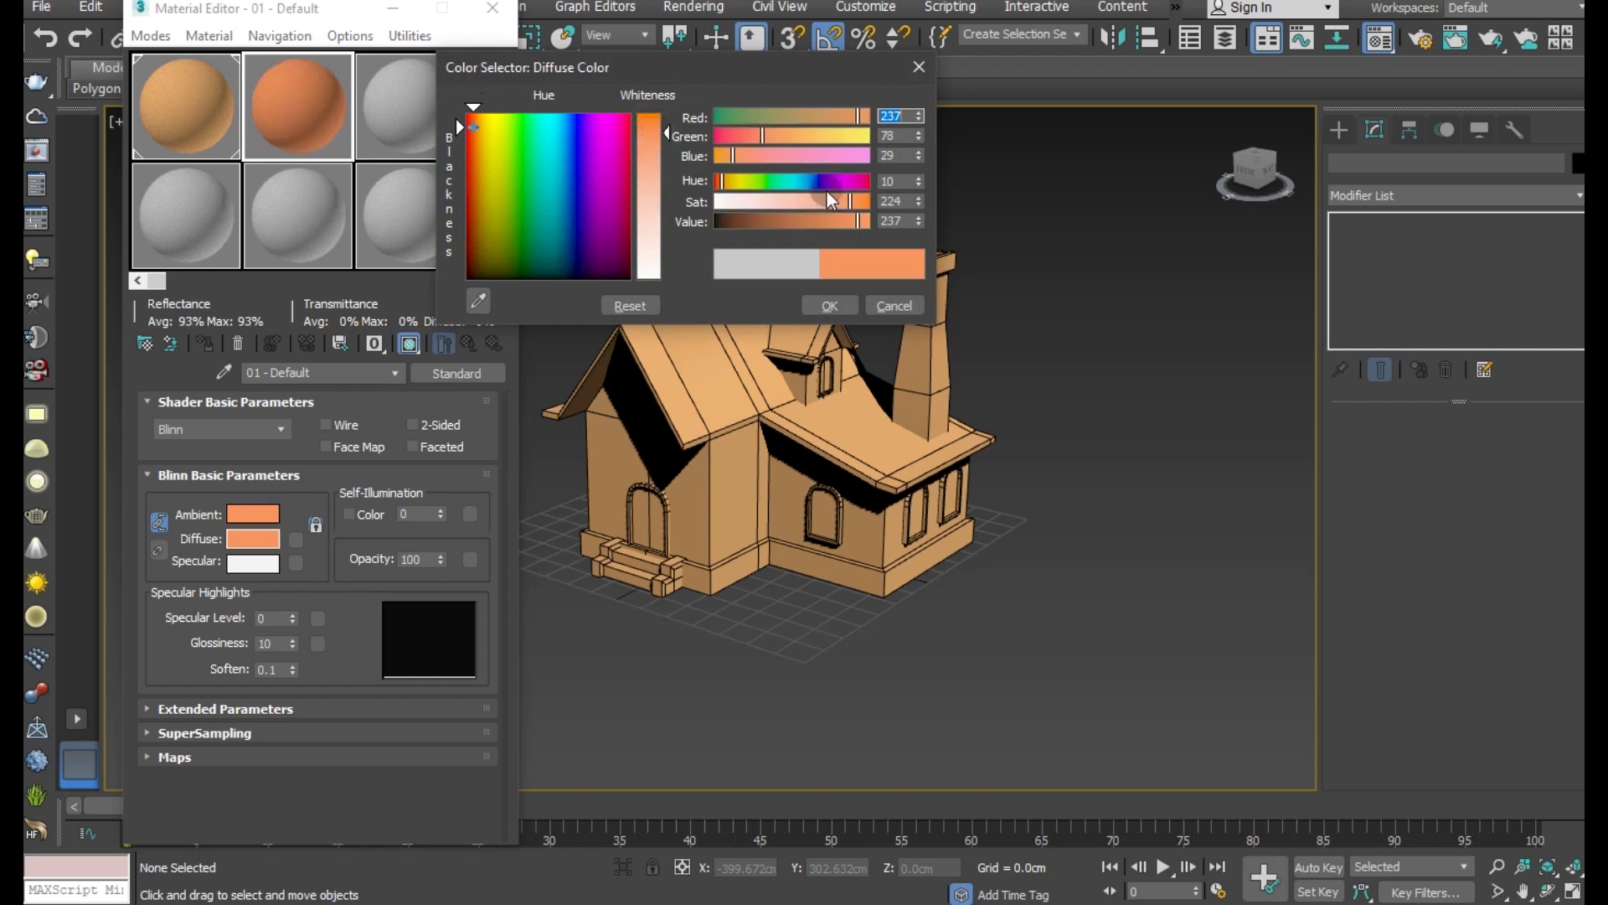
pyautogui.moveTo(726, 178); pyautogui.dragTo(717, 181)
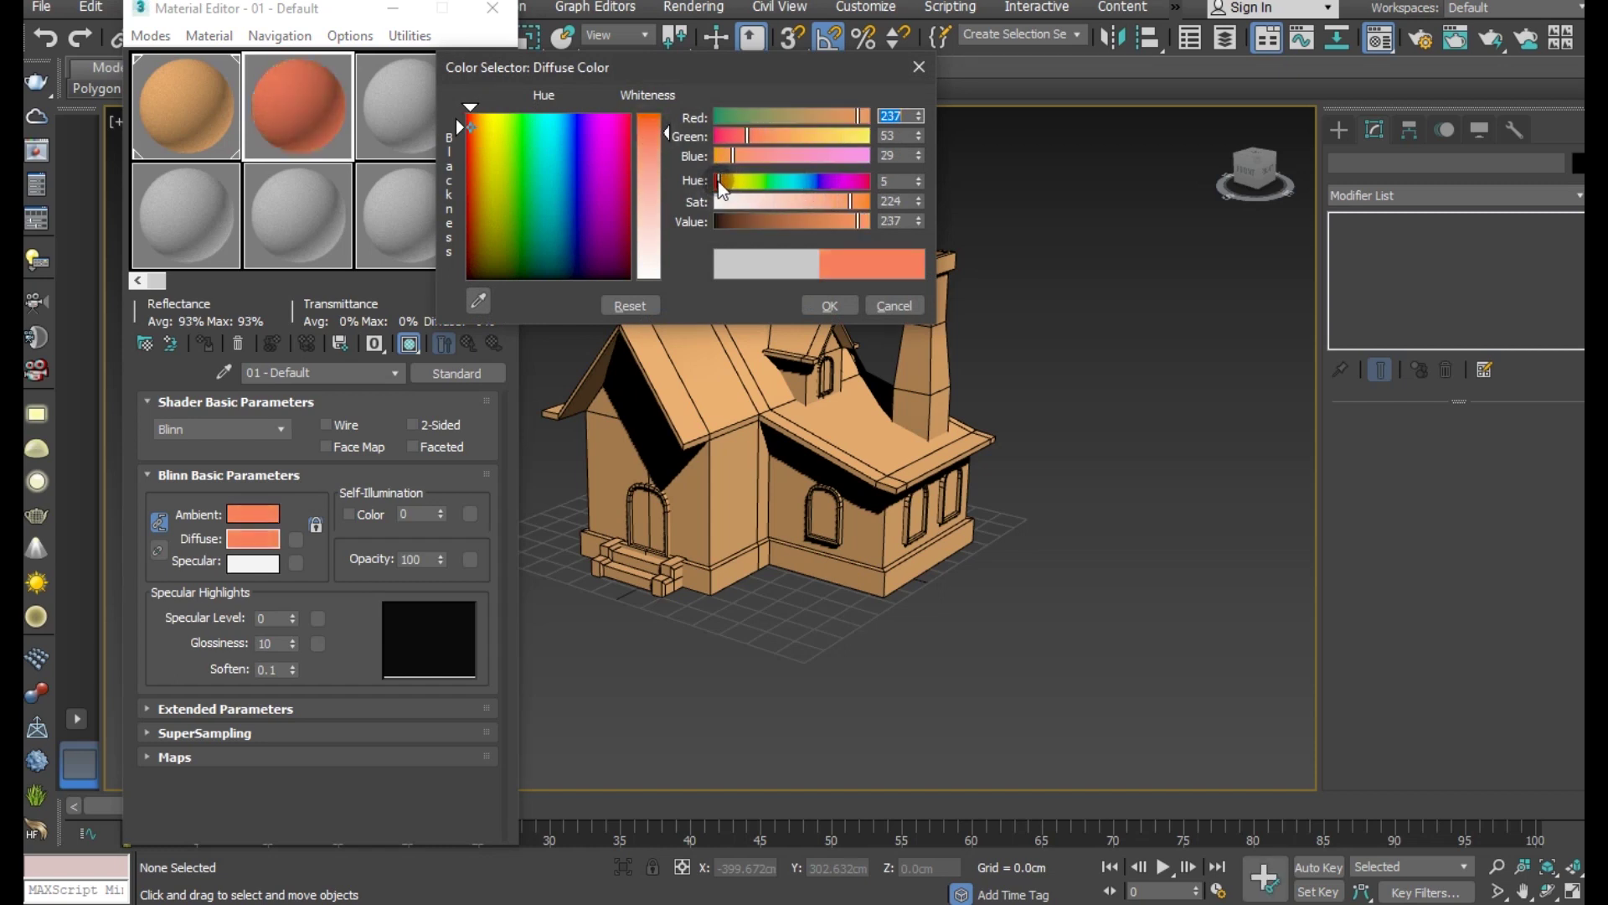
pyautogui.click(772, 222)
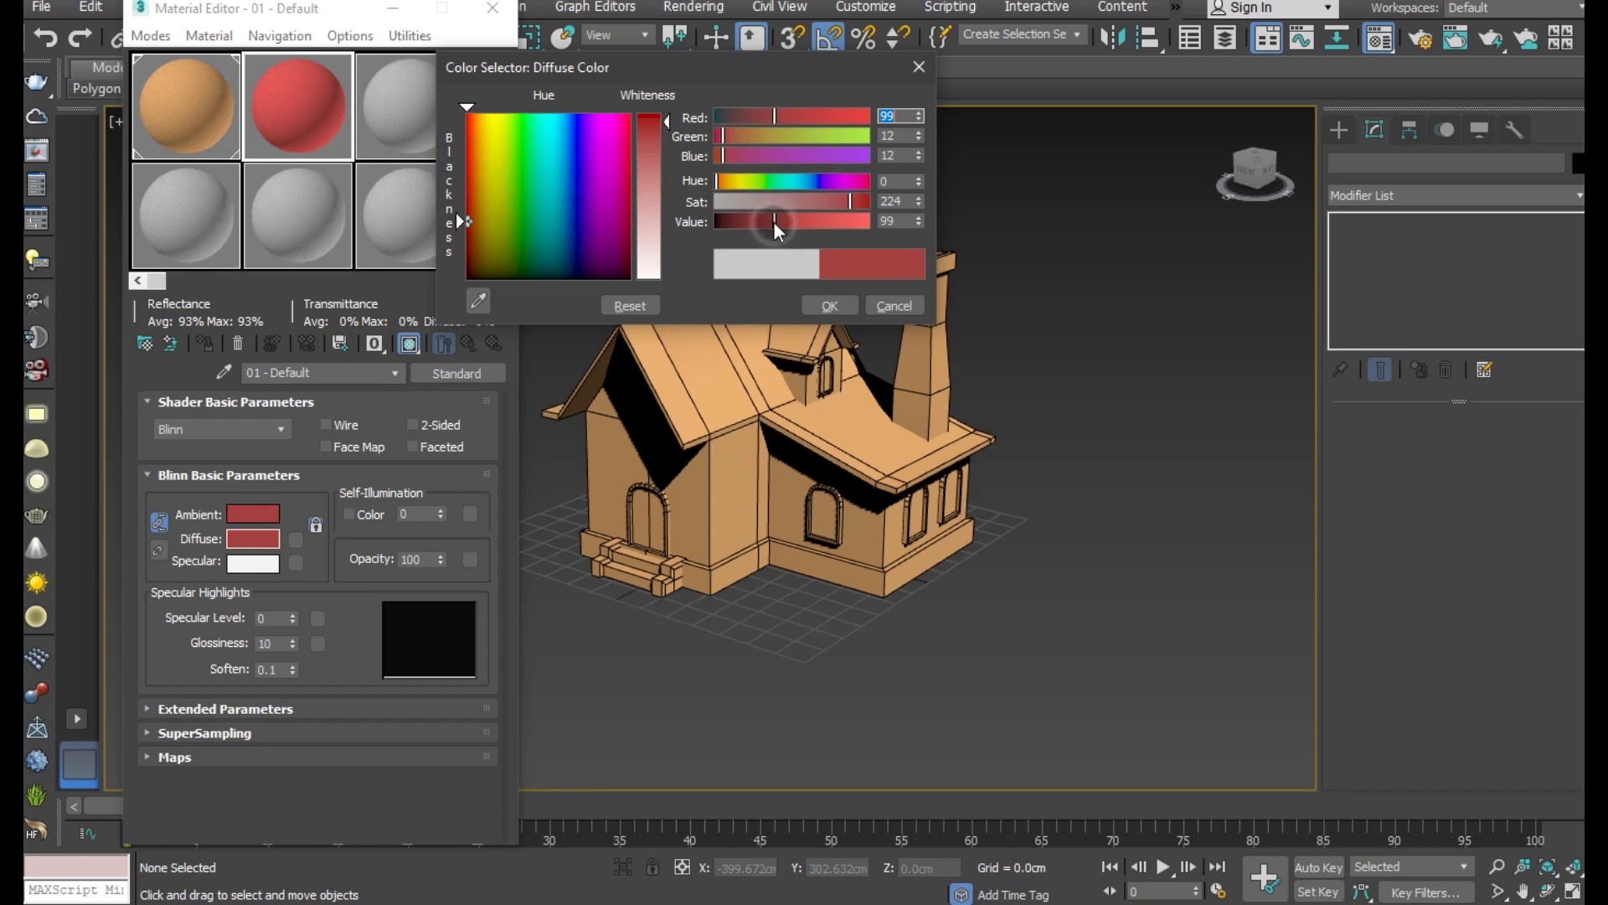
pyautogui.click(796, 223)
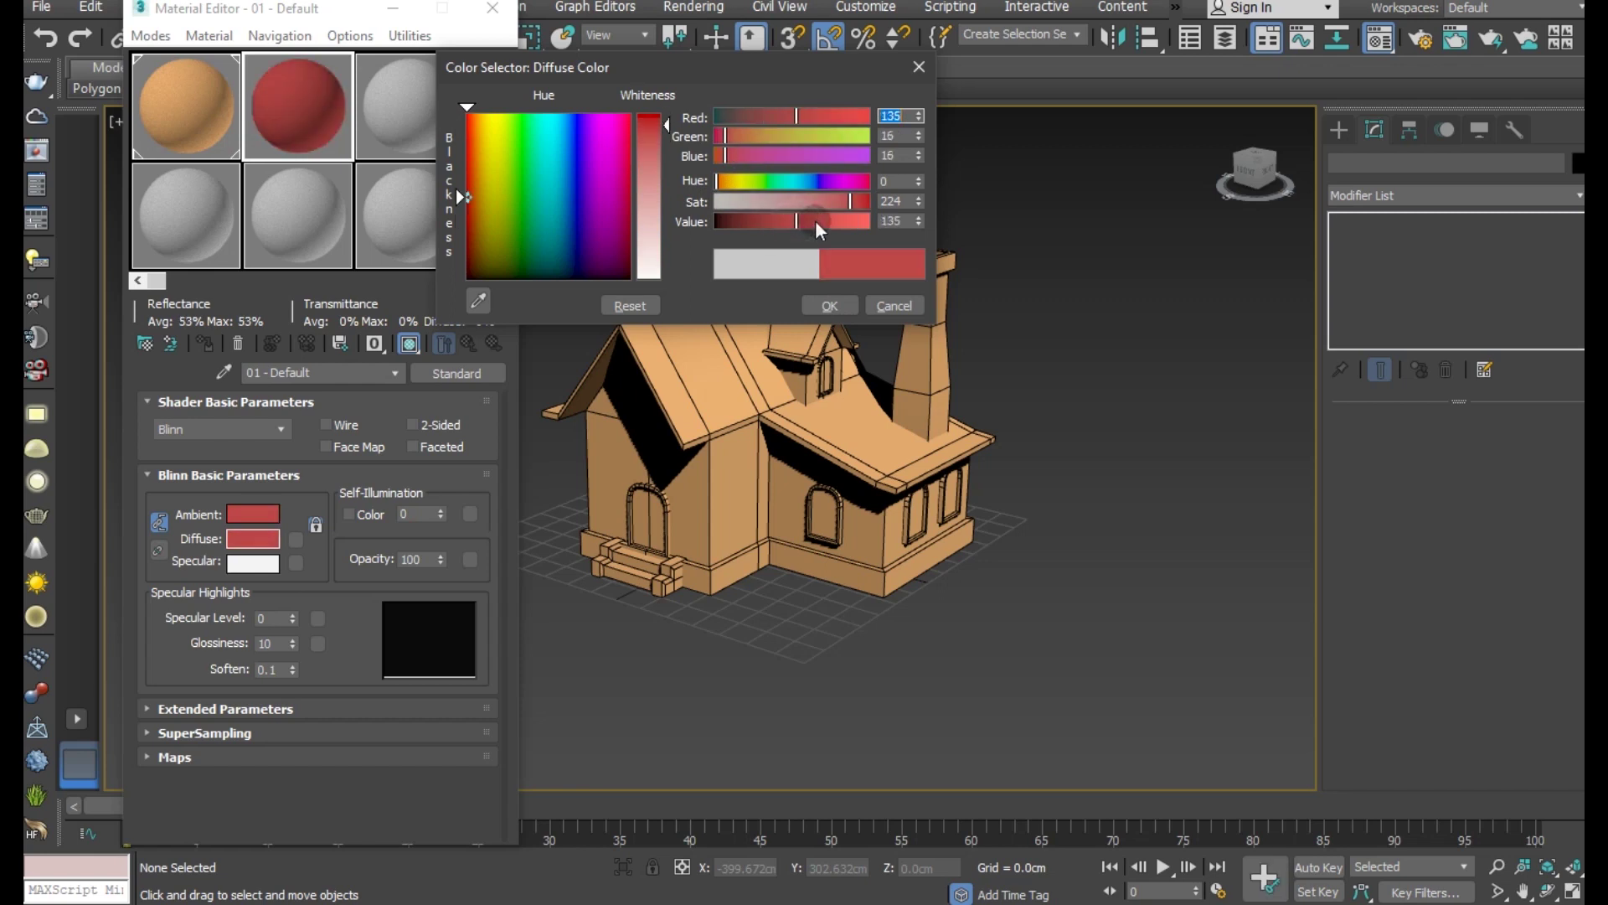
pyautogui.click(817, 221)
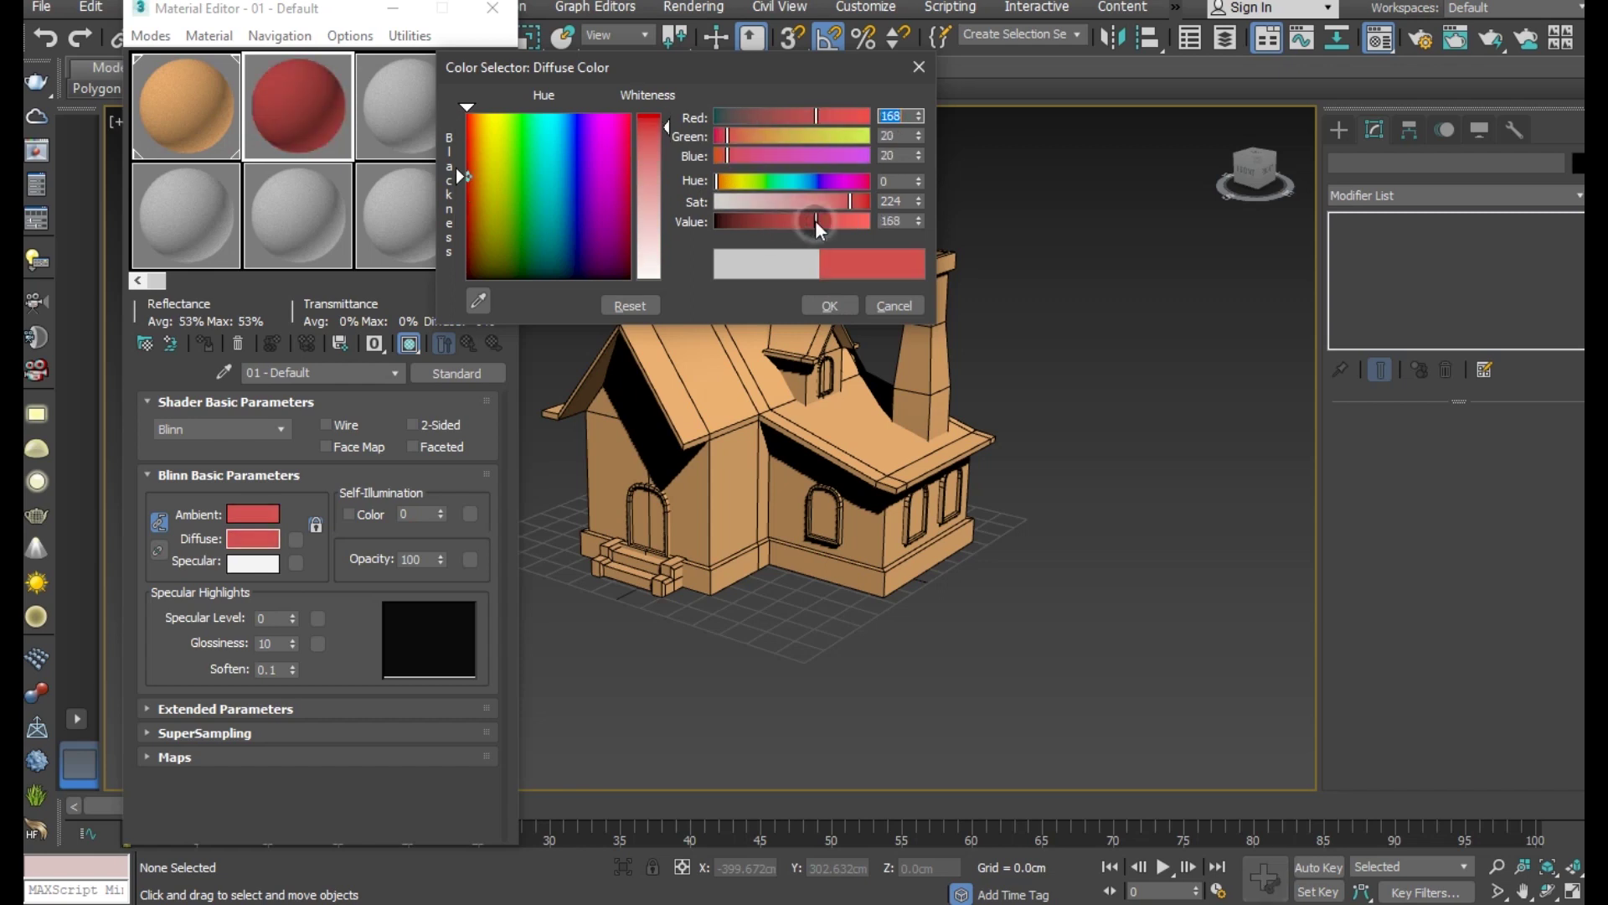
pyautogui.click(830, 303)
pyautogui.click(743, 365)
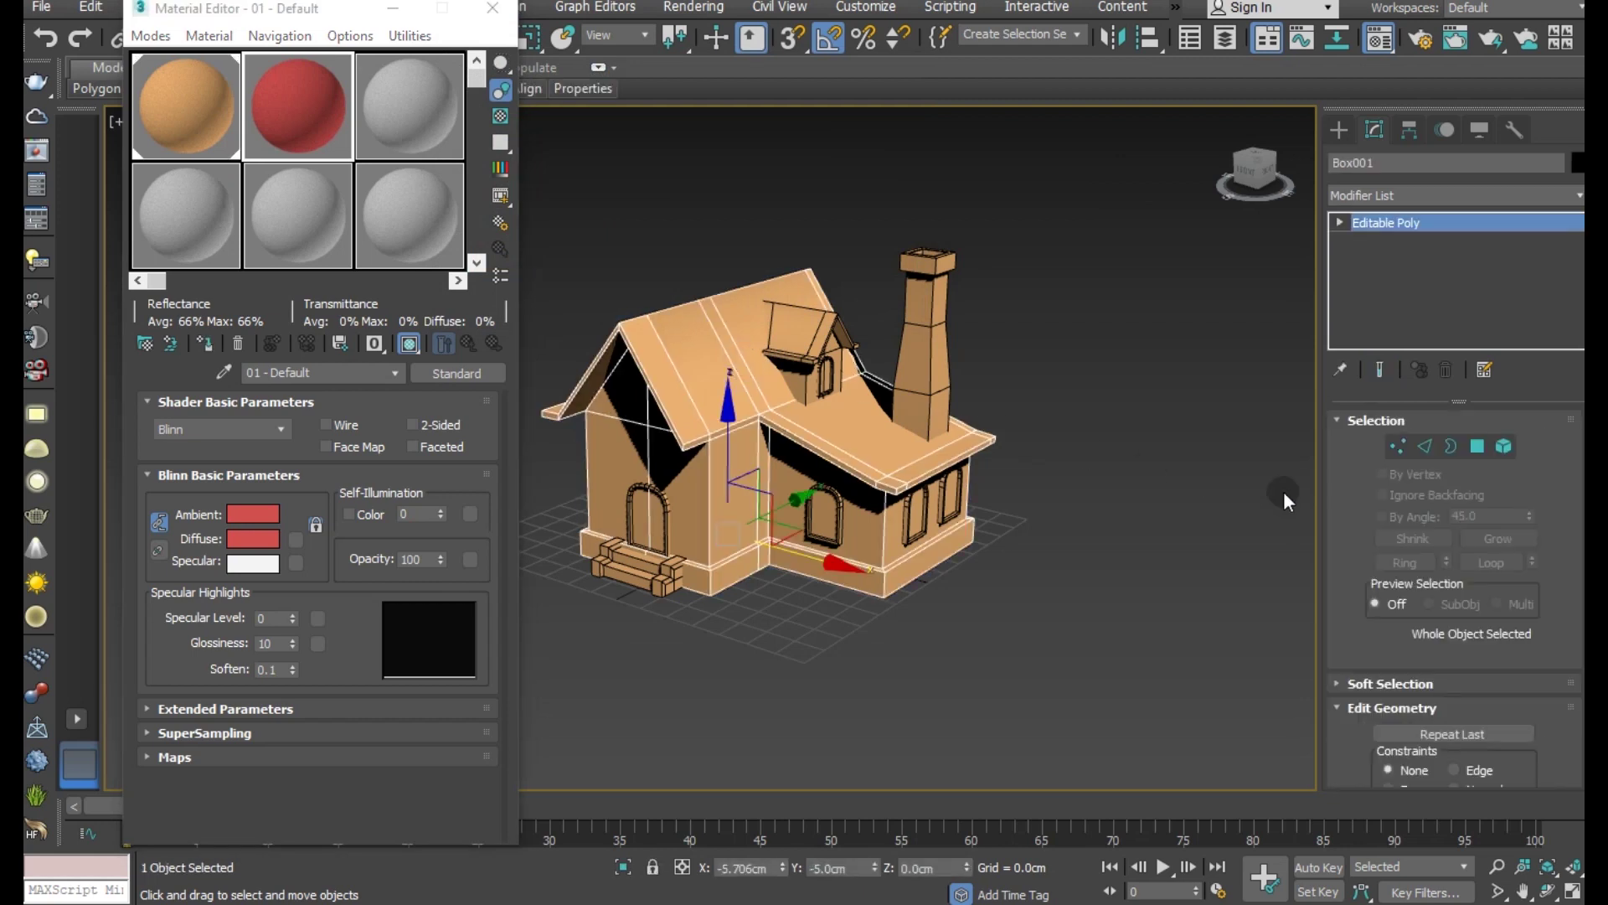
# Step: In Polygon mode, select the roof strips on the near side of the main roof
pyautogui.click(1476, 447)
pyautogui.click(679, 384)
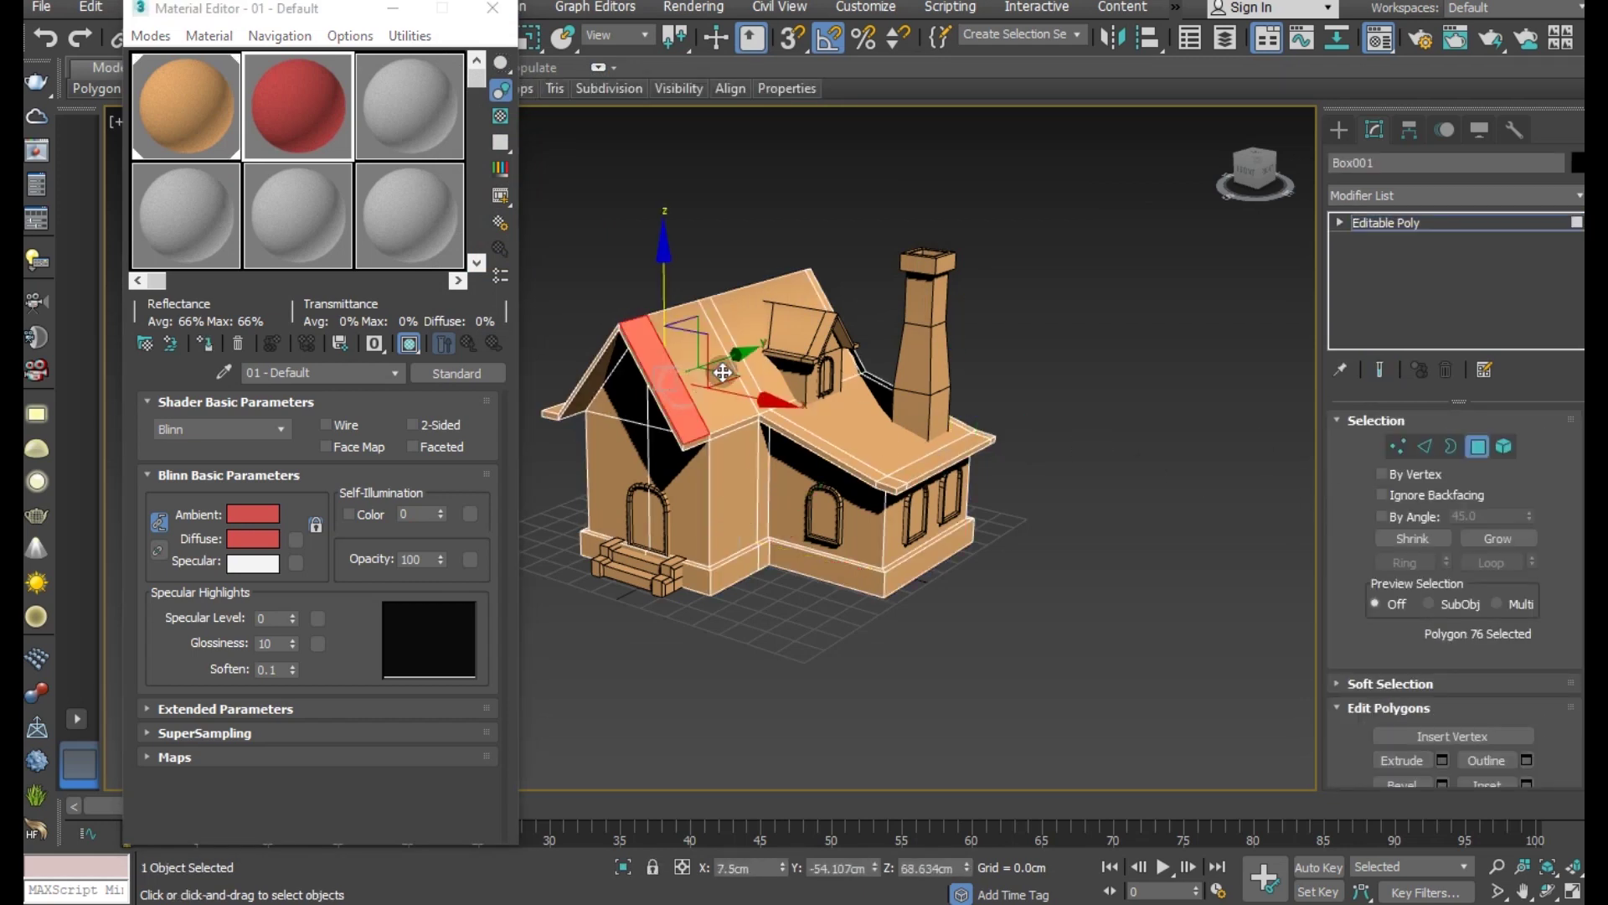
pyautogui.keyDown('shift'); pyautogui.click(722, 372); pyautogui.keyUp('shift')
pyautogui.keyDown('ctrl'); pyautogui.click(759, 364); pyautogui.keyUp('ctrl')
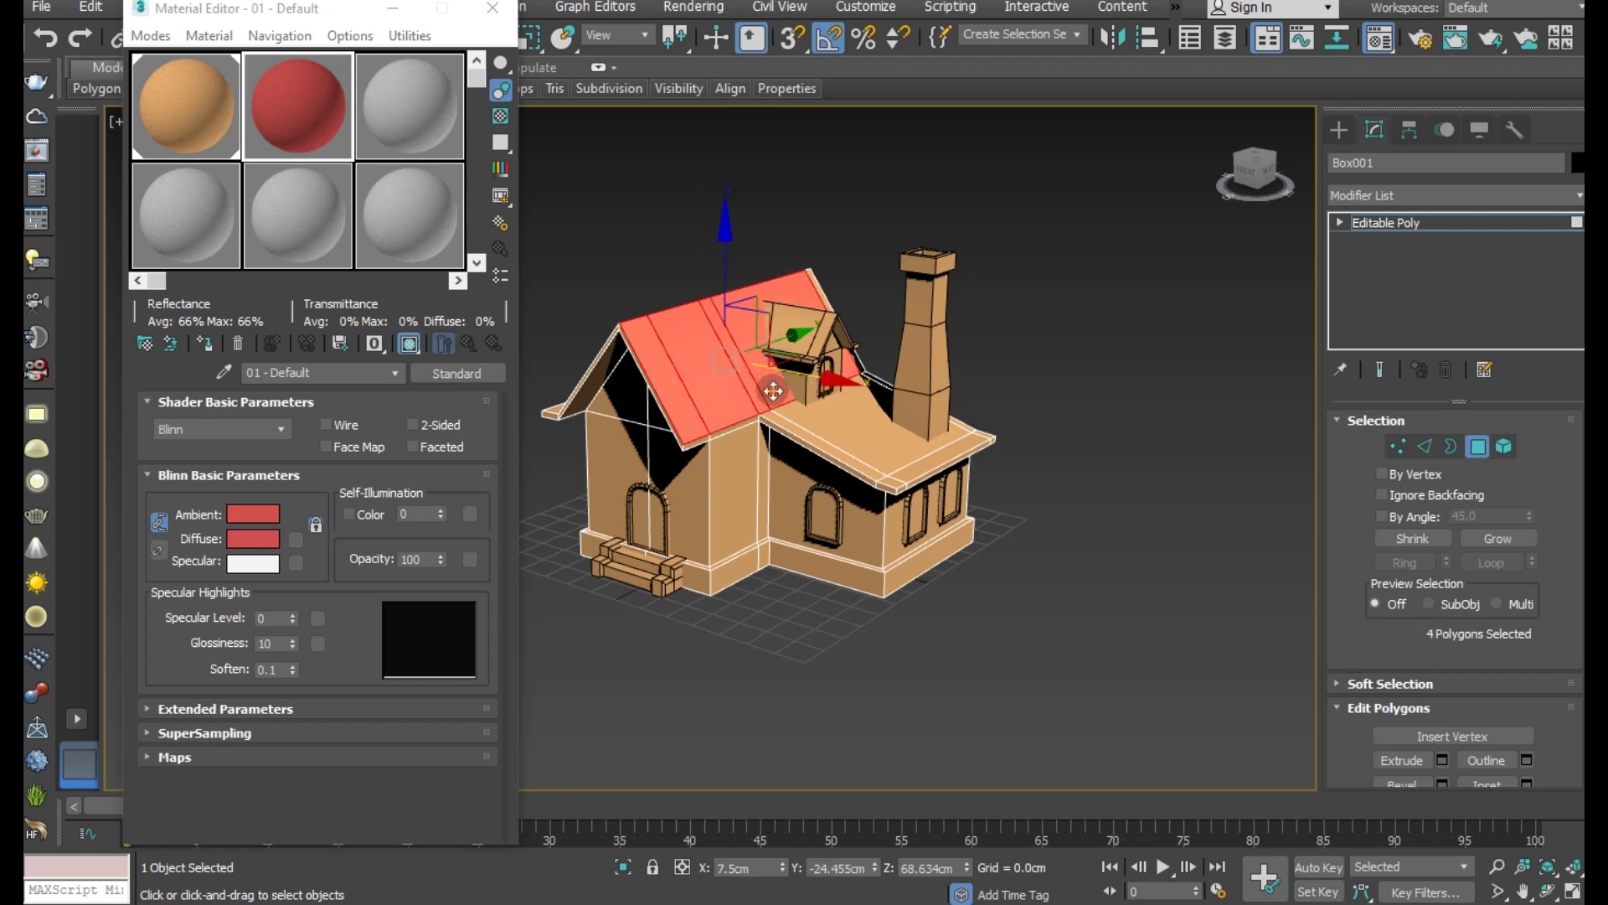
pyautogui.moveTo(759, 365)
pyautogui.keyDown('alt'); pyautogui.mouseDown(button='middle')
pyautogui.moveTo(807, 459)
pyautogui.moveTo(779, 418)
pyautogui.mouseUp(button='middle'); pyautogui.keyUp('alt')
pyautogui.keyDown('ctrl'); pyautogui.click(730, 414); pyautogui.keyUp('ctrl')
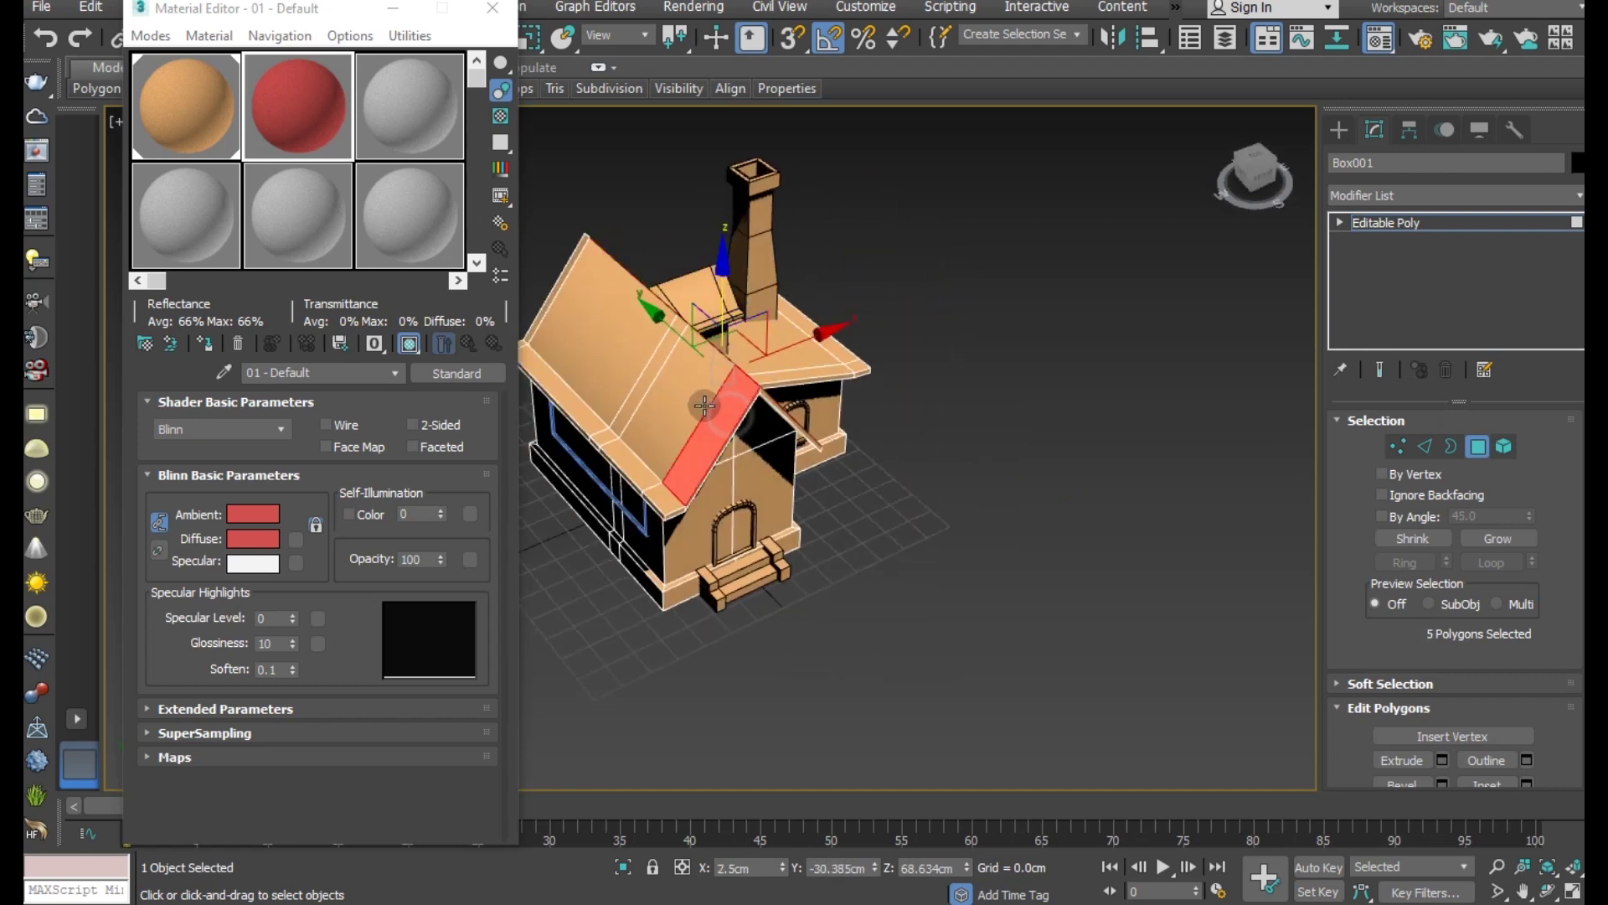
pyautogui.keyDown('ctrl'); pyautogui.click(684, 394); pyautogui.keyUp('ctrl')
pyautogui.keyDown('ctrl'); pyautogui.click(641, 369); pyautogui.keyUp('ctrl')
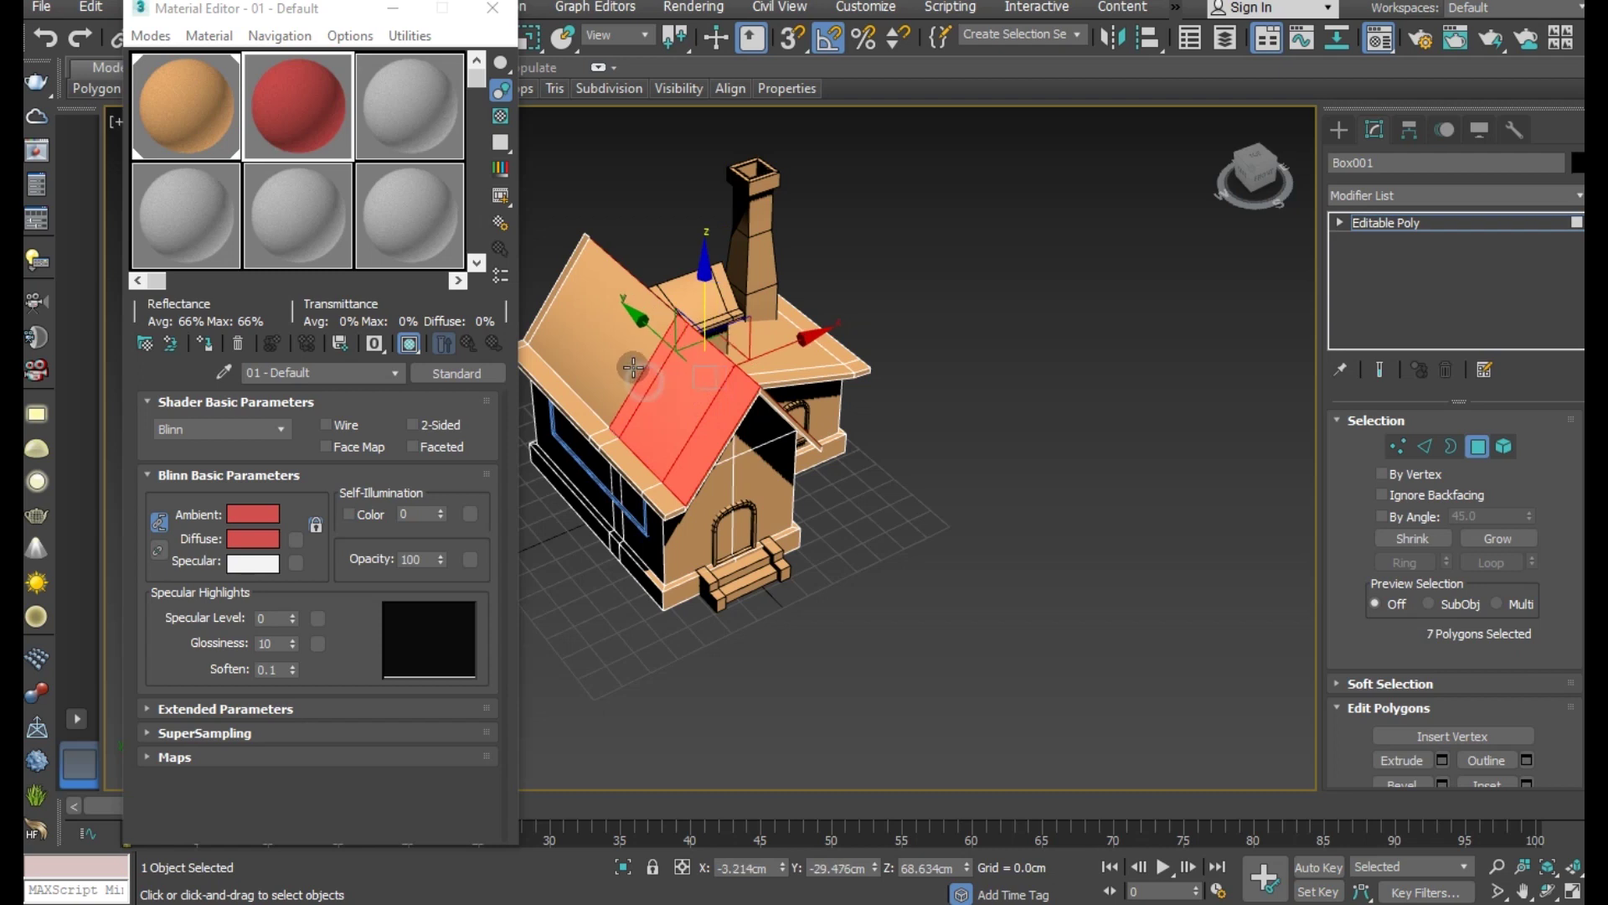
pyautogui.keyDown('ctrl'); pyautogui.click(603, 327); pyautogui.keyUp('ctrl')
pyautogui.keyDown('ctrl'); pyautogui.click(550, 289); pyautogui.keyUp('ctrl')
# Step: Add the roof polygons on the house's left side to the selection
pyautogui.keyDown('alt'); pyautogui.moveTo(586, 311); pyautogui.dragTo(648, 413, button='middle'); pyautogui.keyUp('alt')
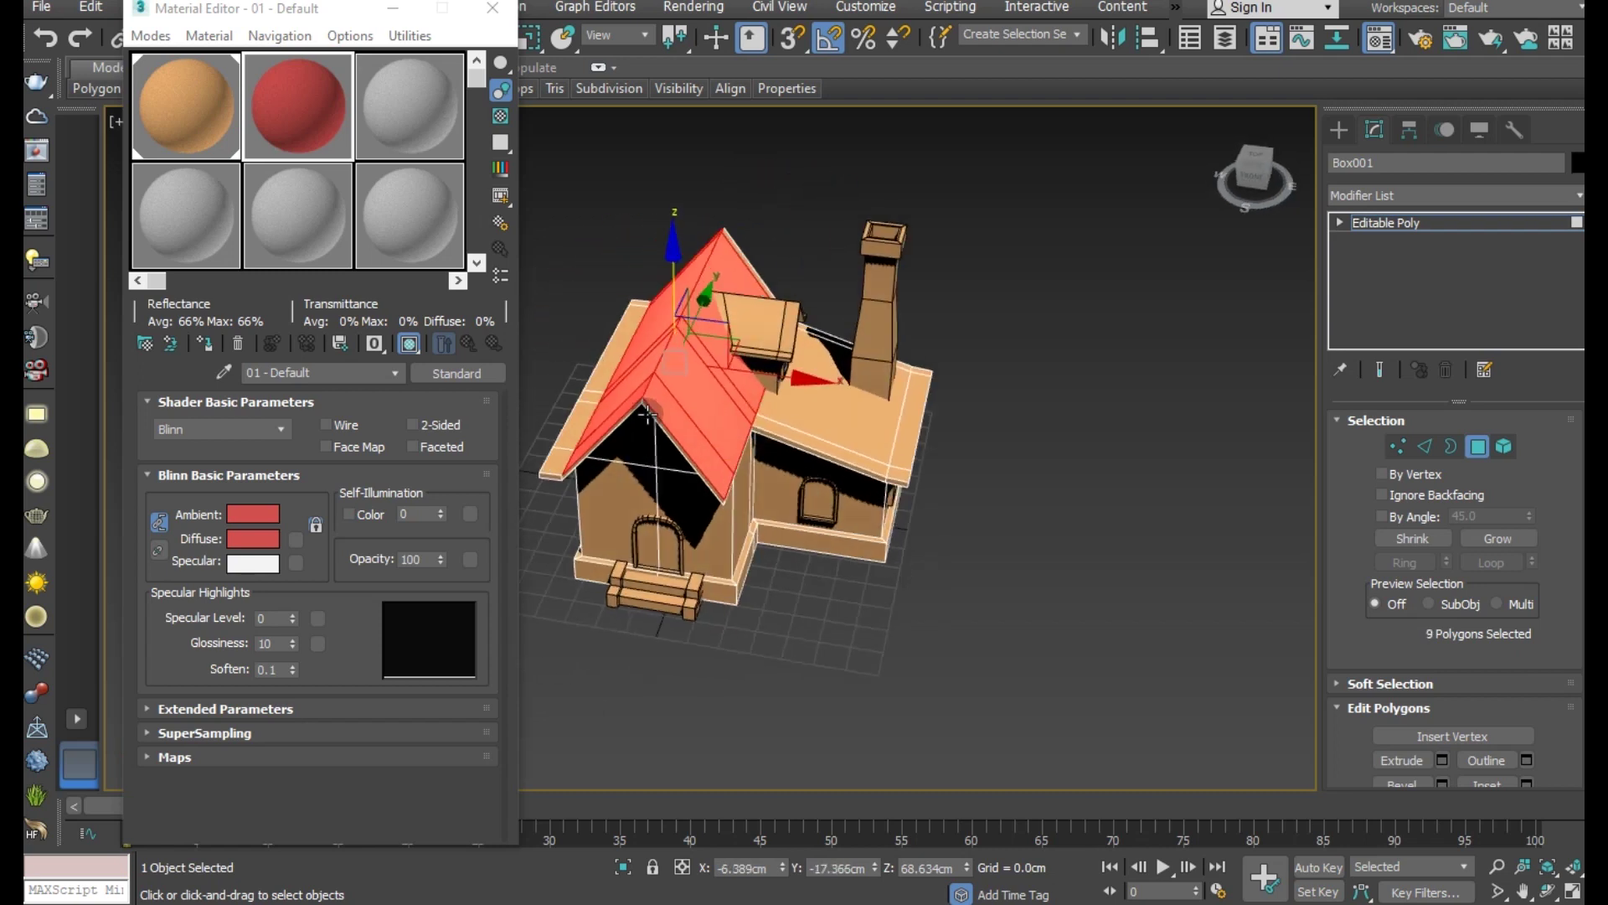
pyautogui.keyDown('ctrl'); pyautogui.click(566, 459); pyautogui.keyUp('ctrl')
pyautogui.keyDown('ctrl'); pyautogui.click(578, 429); pyautogui.keyUp('ctrl')
pyautogui.keyDown('ctrl'); pyautogui.click(594, 379); pyautogui.keyUp('ctrl')
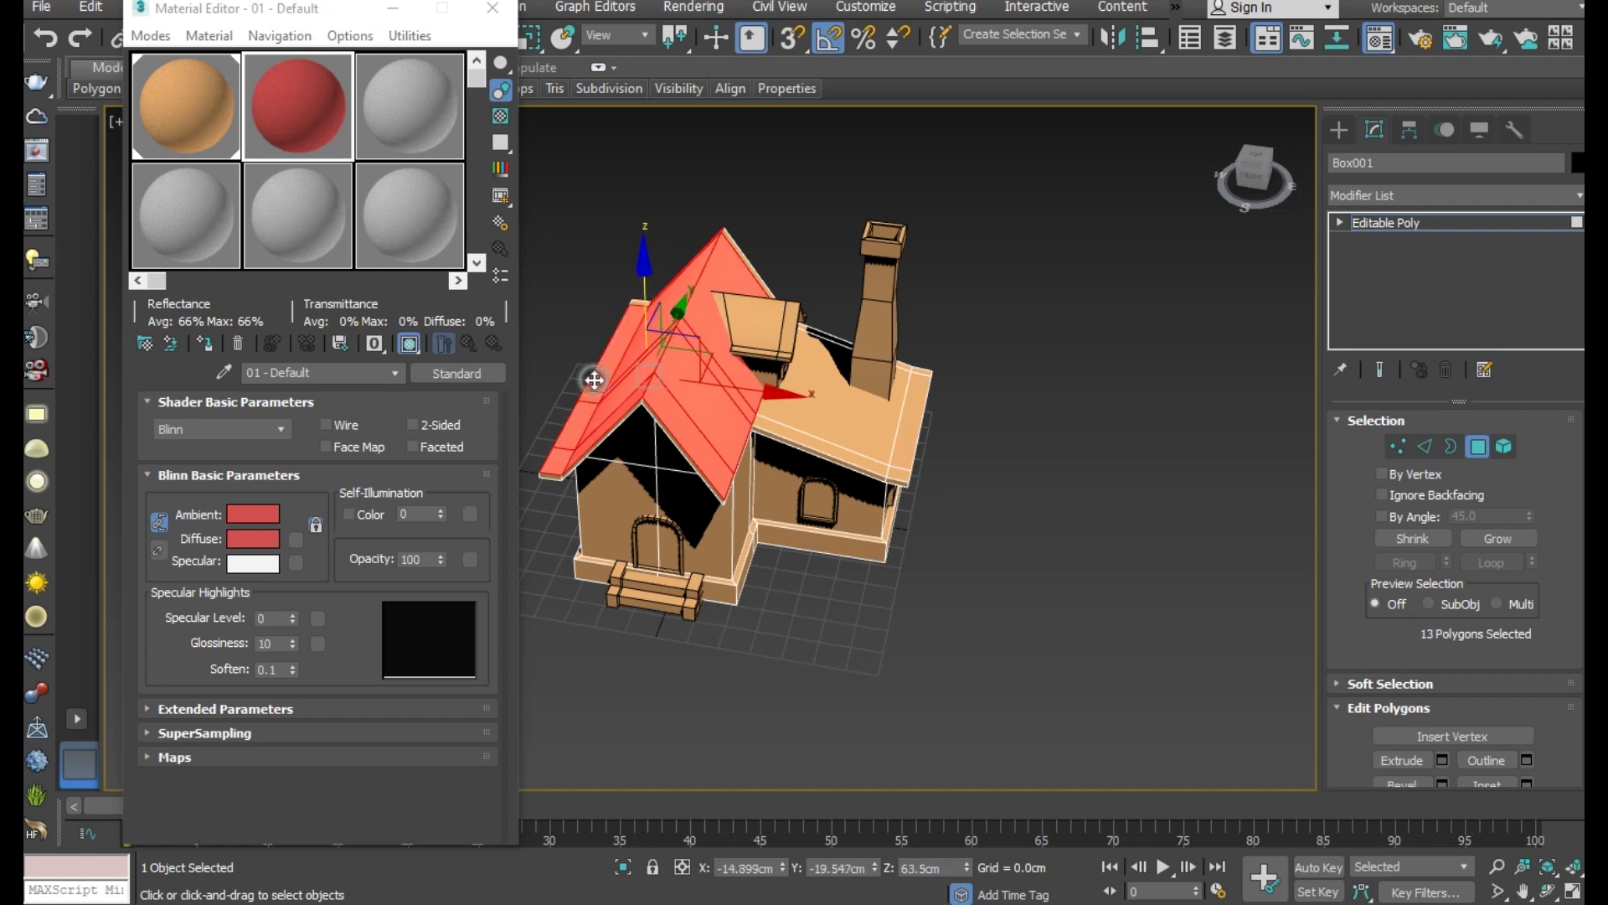
pyautogui.keyDown('ctrl'); pyautogui.click(737, 381); pyautogui.keyUp('ctrl')
pyautogui.keyDown('alt'); pyautogui.moveTo(792, 417); pyautogui.dragTo(715, 455, button='middle'); pyautogui.keyUp('alt')
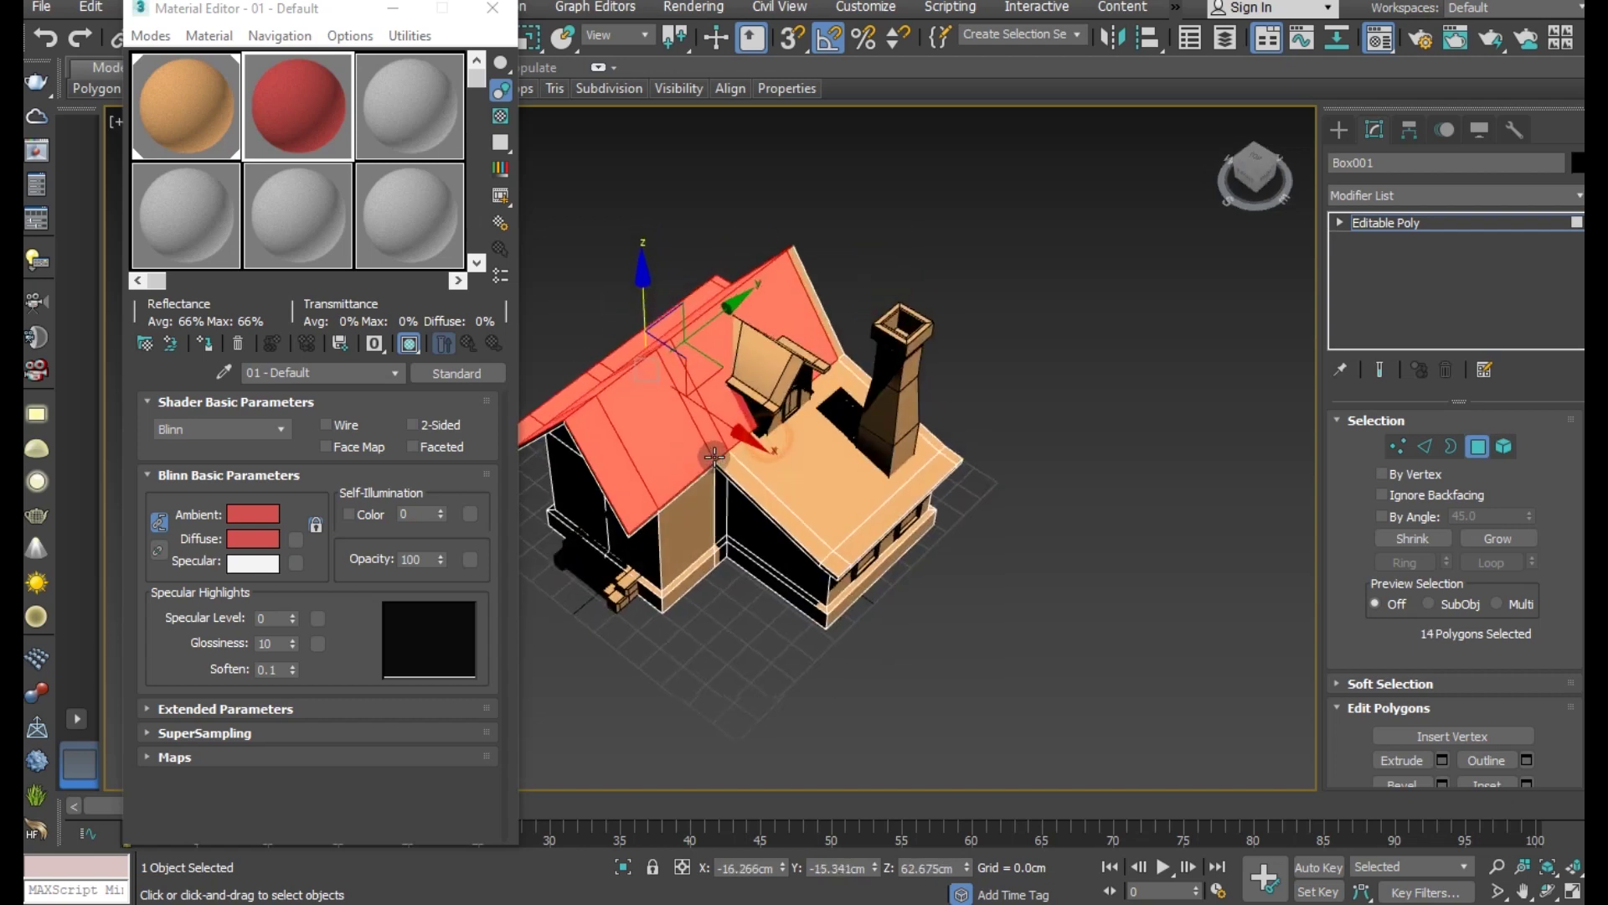
pyautogui.keyDown('ctrl'); pyautogui.click(771, 289); pyautogui.keyUp('ctrl')
# Step: Add the flat lower roof top, edge strips and corner piece, reaching 21 selected faces
pyautogui.scroll(2, 779, 264)
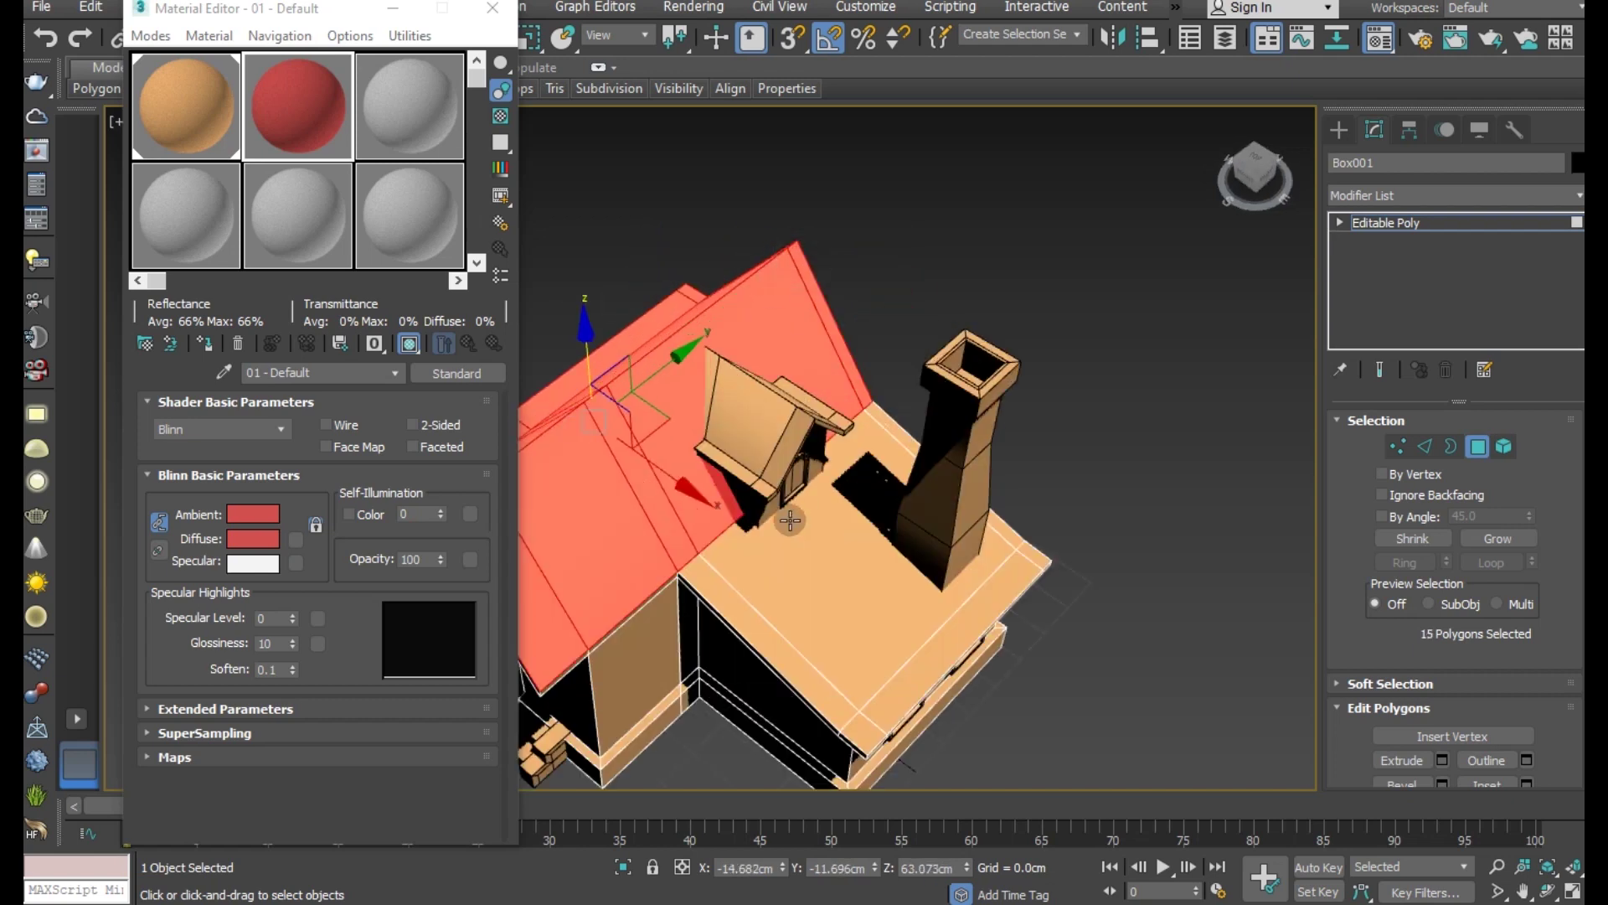
pyautogui.keyDown('ctrl'); pyautogui.click(741, 592); pyautogui.keyUp('ctrl')
pyautogui.keyDown('ctrl'); pyautogui.click(736, 593); pyautogui.keyUp('ctrl')
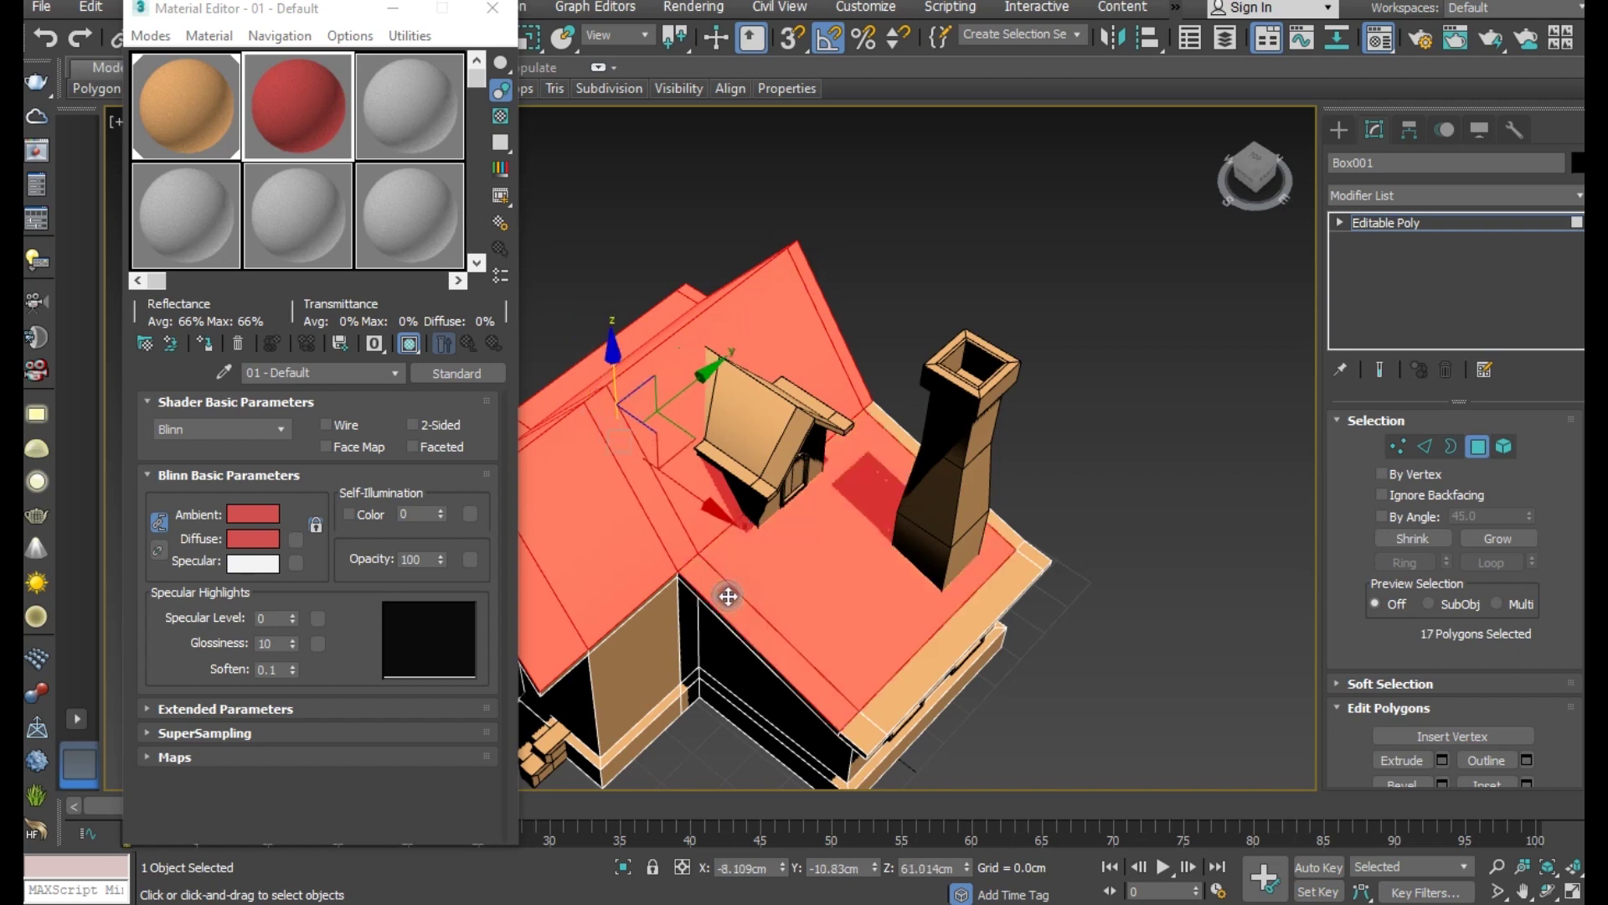
pyautogui.keyDown('ctrl'); pyautogui.click(905, 675); pyautogui.keyUp('ctrl')
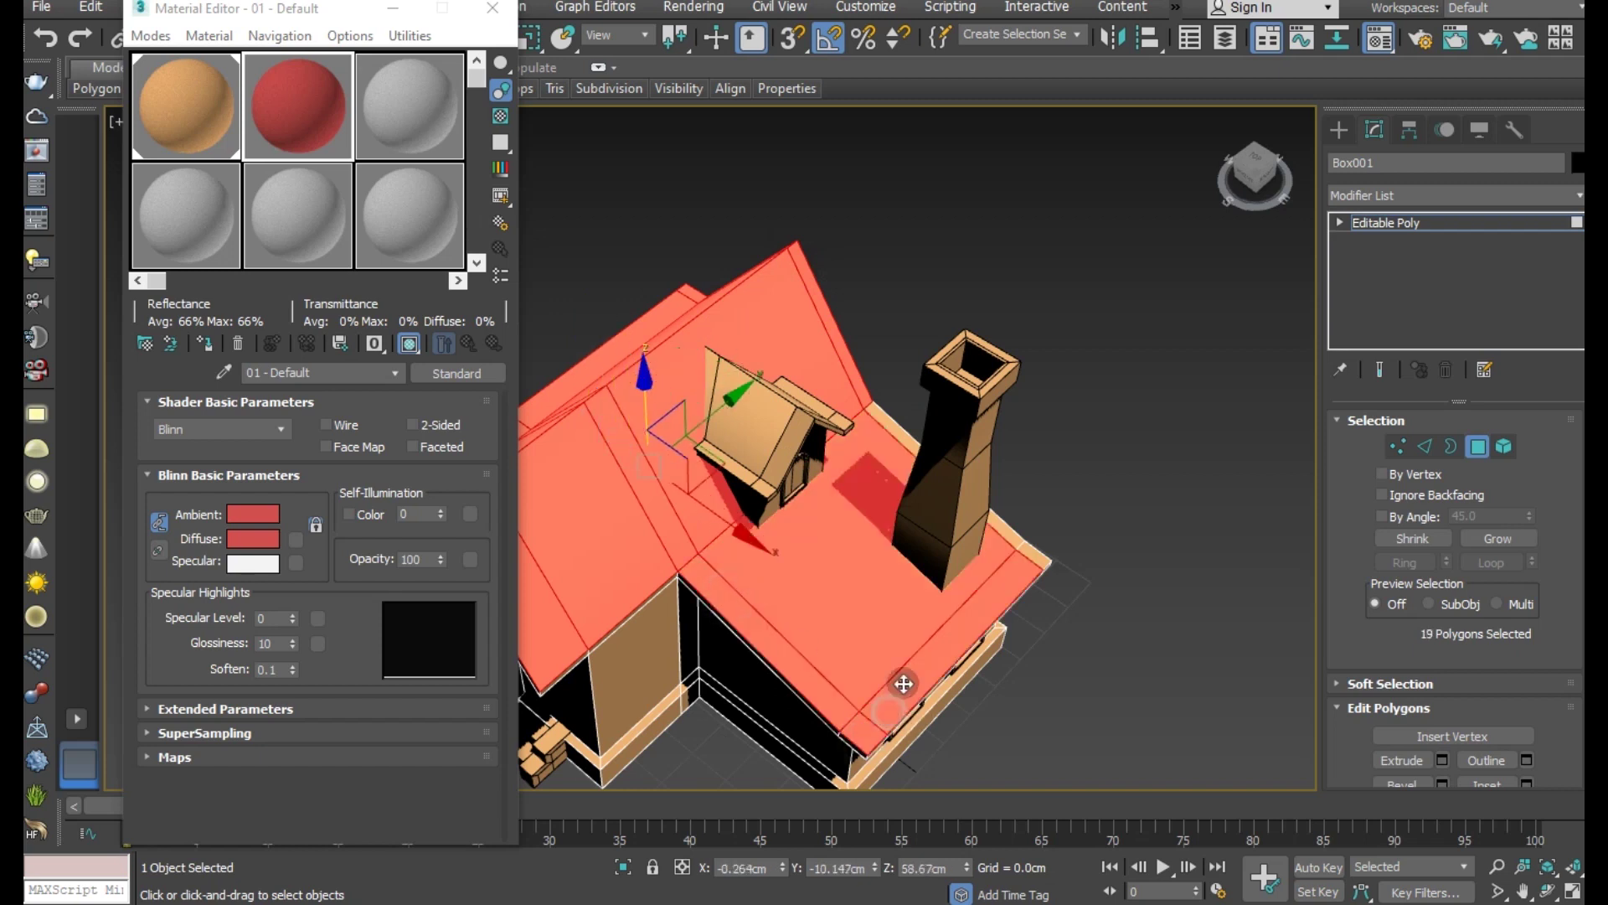
pyautogui.keyDown('ctrl'); pyautogui.click(1018, 555); pyautogui.keyUp('ctrl')
pyautogui.keyDown('ctrl'); pyautogui.click(1013, 543); pyautogui.keyUp('ctrl')
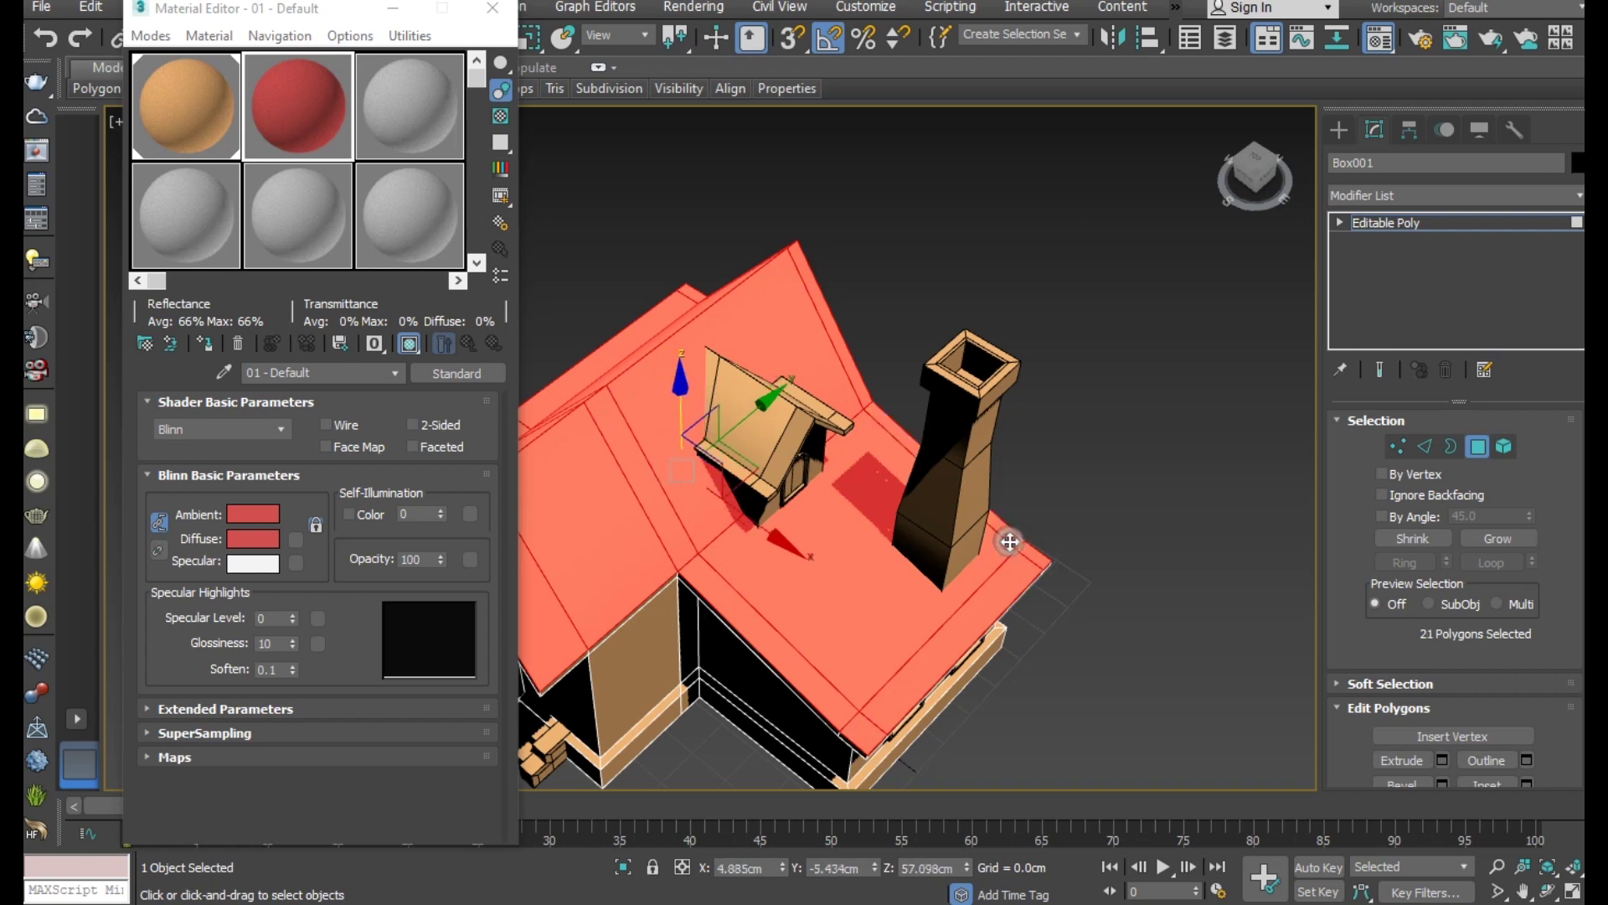
pyautogui.moveTo(1005, 538)
pyautogui.keyDown('alt'); pyautogui.mouseDown(button='middle')
pyautogui.moveTo(1193, 488)
pyautogui.moveTo(1391, 475)
pyautogui.moveTo(1292, 460)
pyautogui.moveTo(1038, 474)
pyautogui.mouseUp(button='middle'); pyautogui.keyUp('alt')
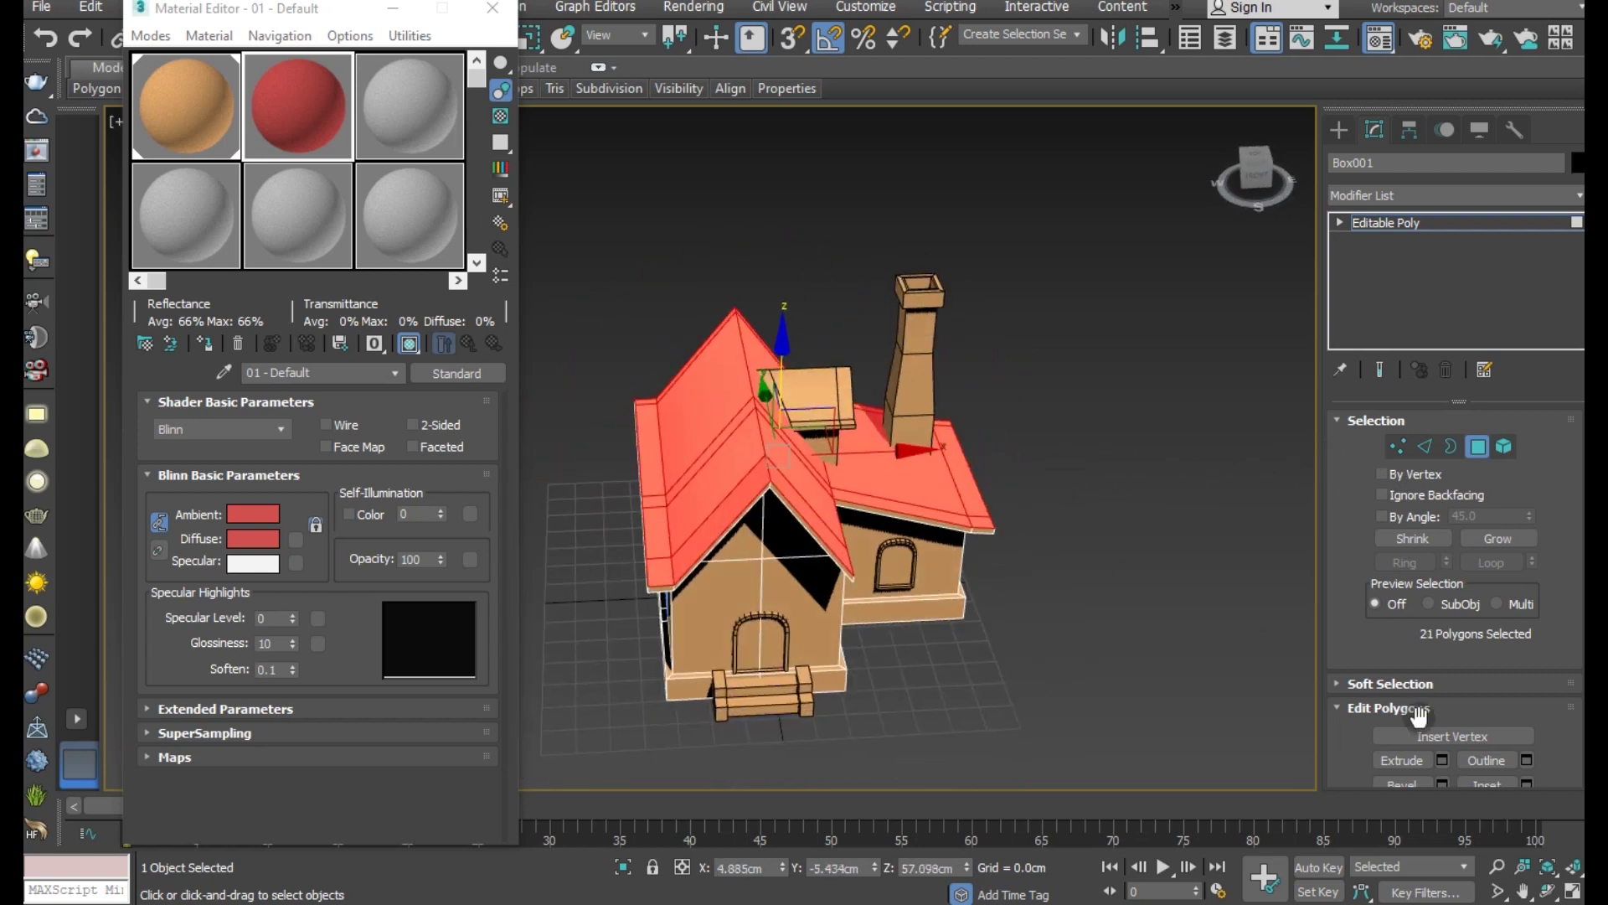
# Step: Inset the selected roof polygons by 1.0cm
pyautogui.click(1523, 783)
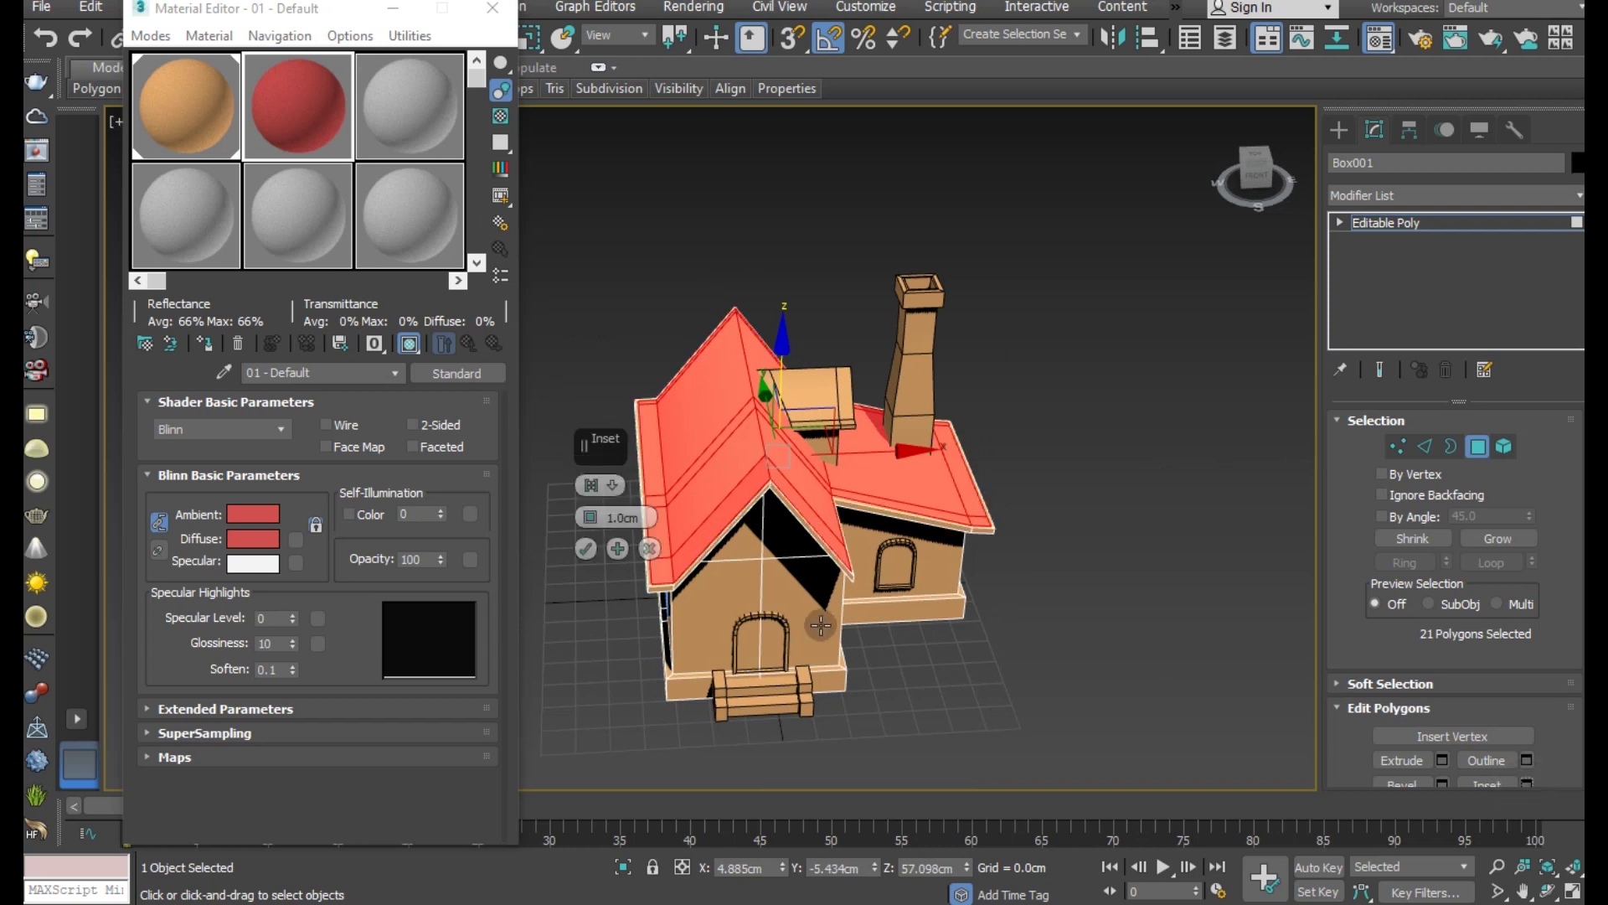
pyautogui.keyDown('alt'); pyautogui.moveTo(921, 469); pyautogui.dragTo(778, 469, button='middle'); pyautogui.keyUp('alt')
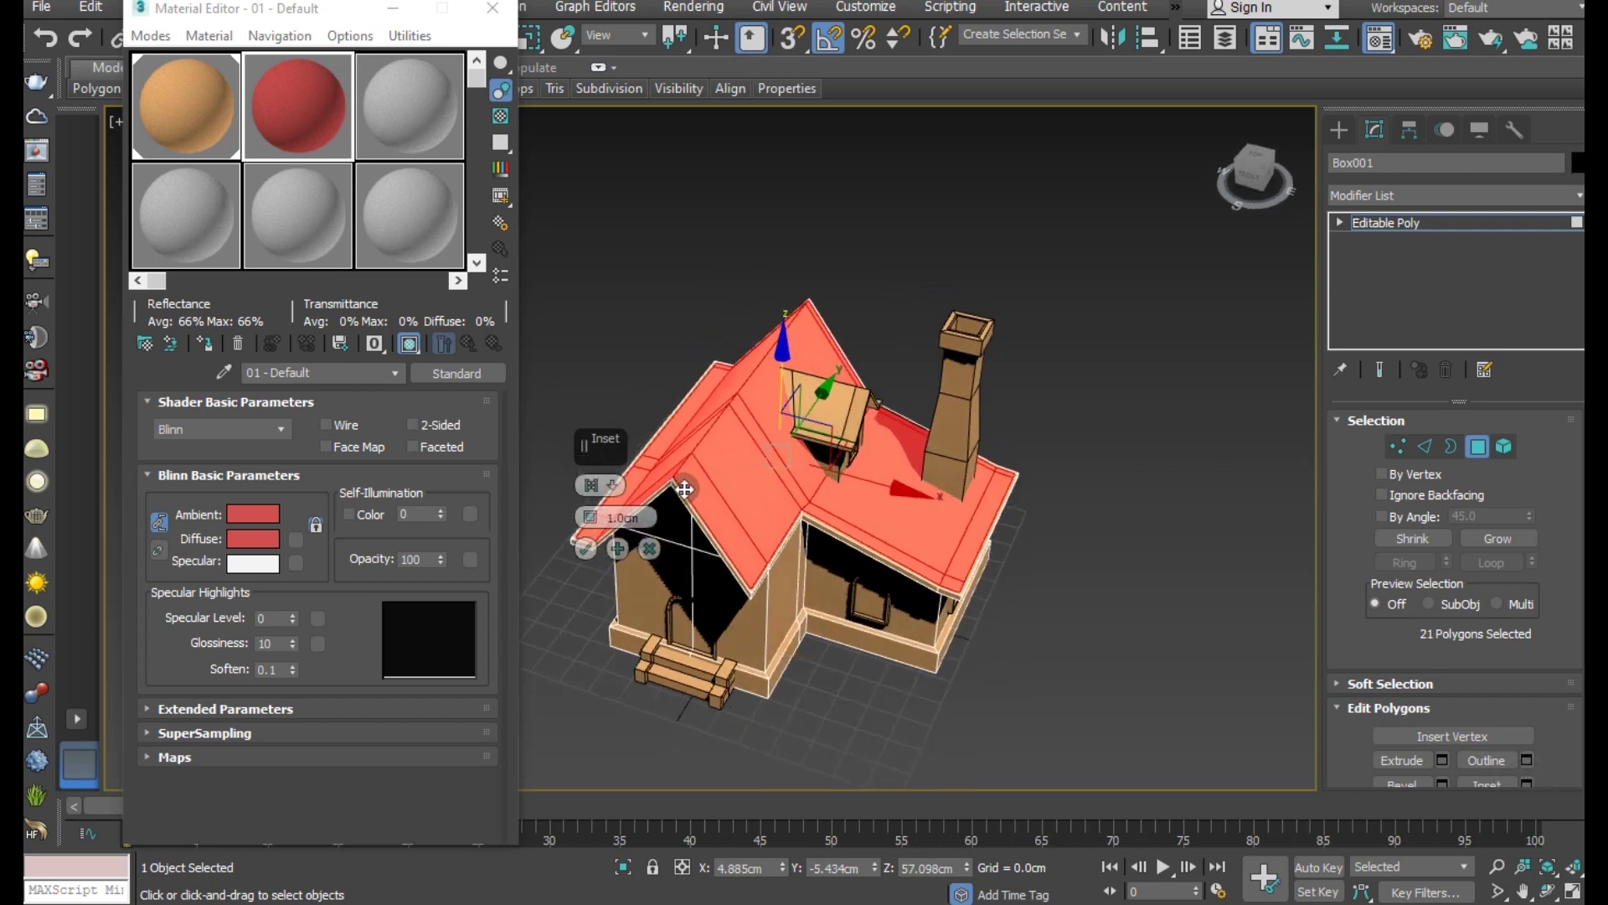
pyautogui.scroll(4, 684, 489)
pyautogui.scroll(2, 667, 468)
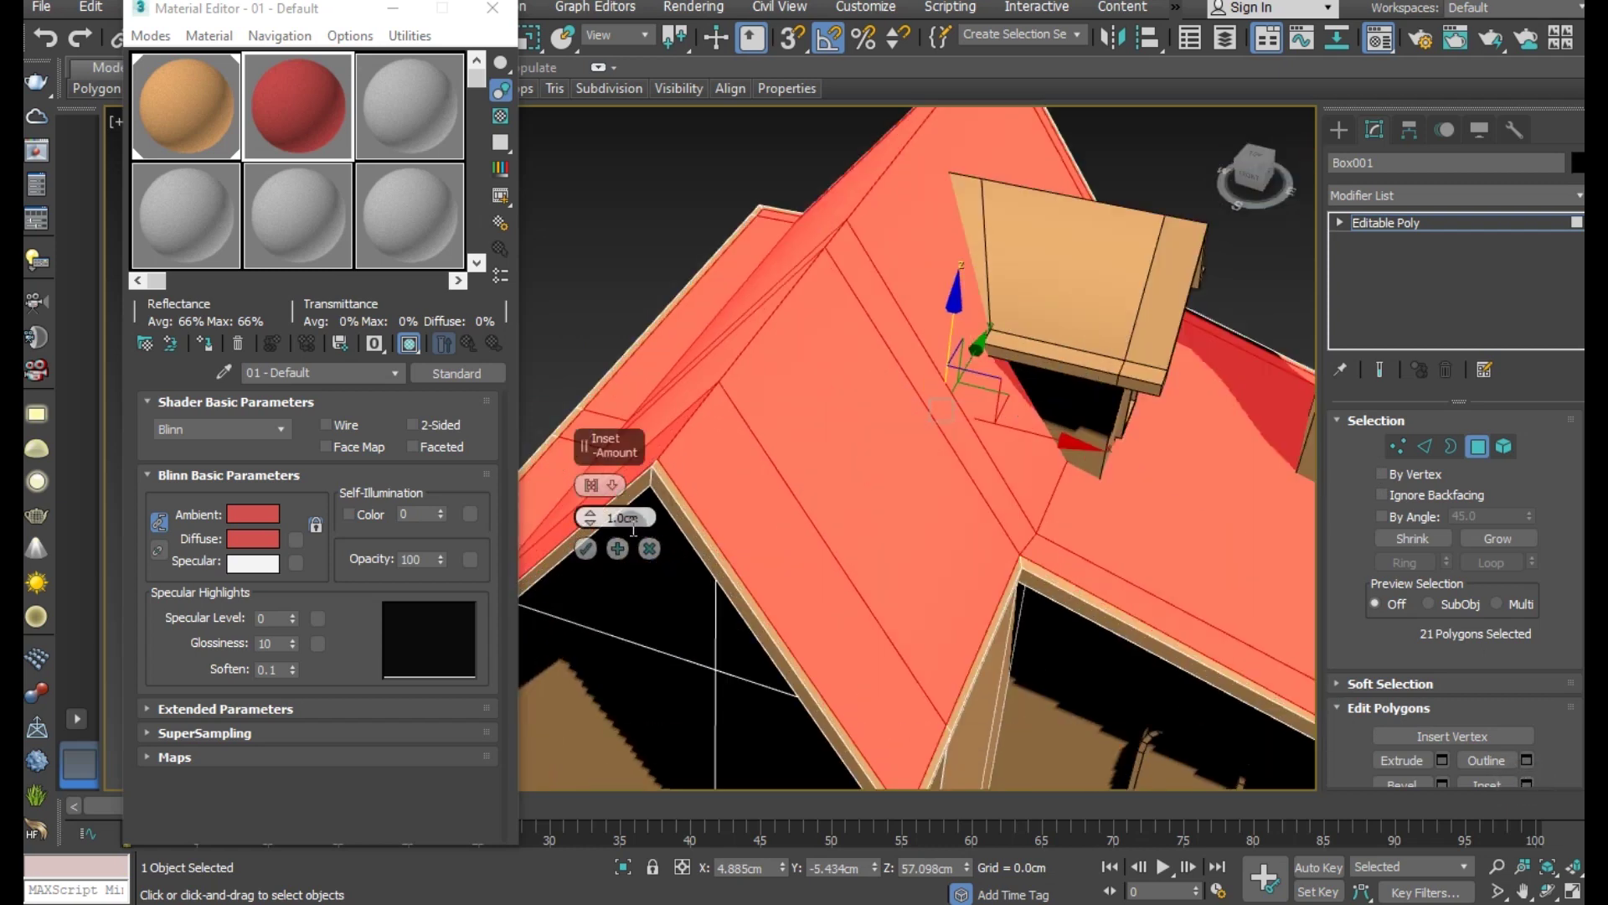
pyautogui.click(586, 548)
# Step: Extrude the inset roof faces to a height of -0.515cm
pyautogui.scroll(-2, 731, 457)
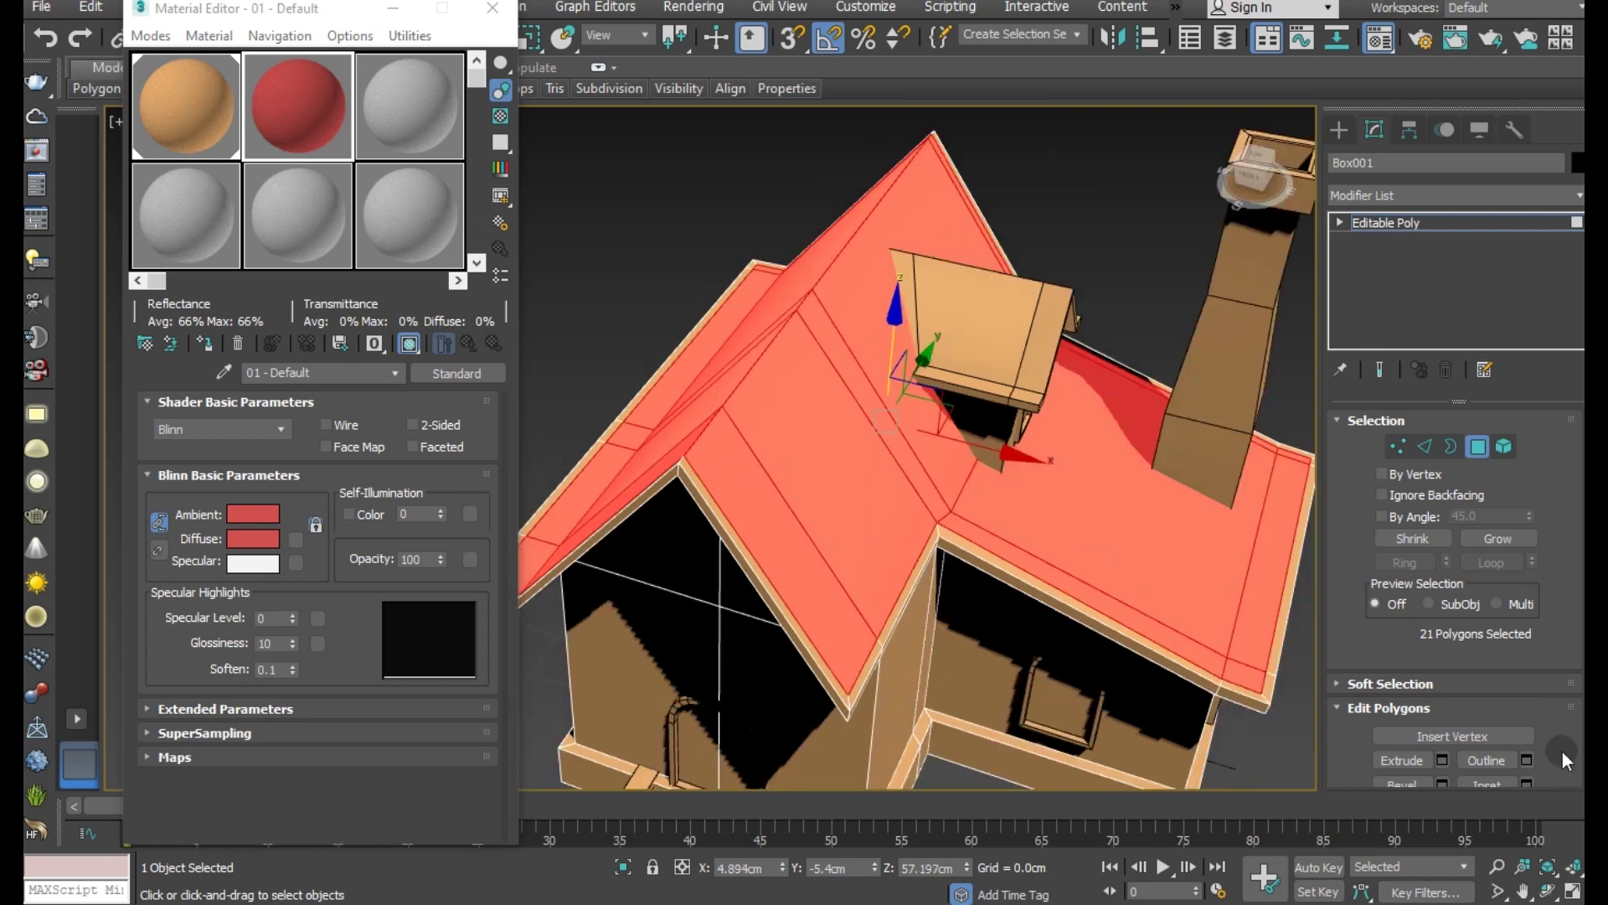
pyautogui.moveTo(1084, 567)
pyautogui.keyDown('alt'); pyautogui.mouseDown(button='middle')
pyautogui.moveTo(977, 583)
pyautogui.moveTo(1056, 547)
pyautogui.mouseUp(button='middle'); pyautogui.keyUp('alt')
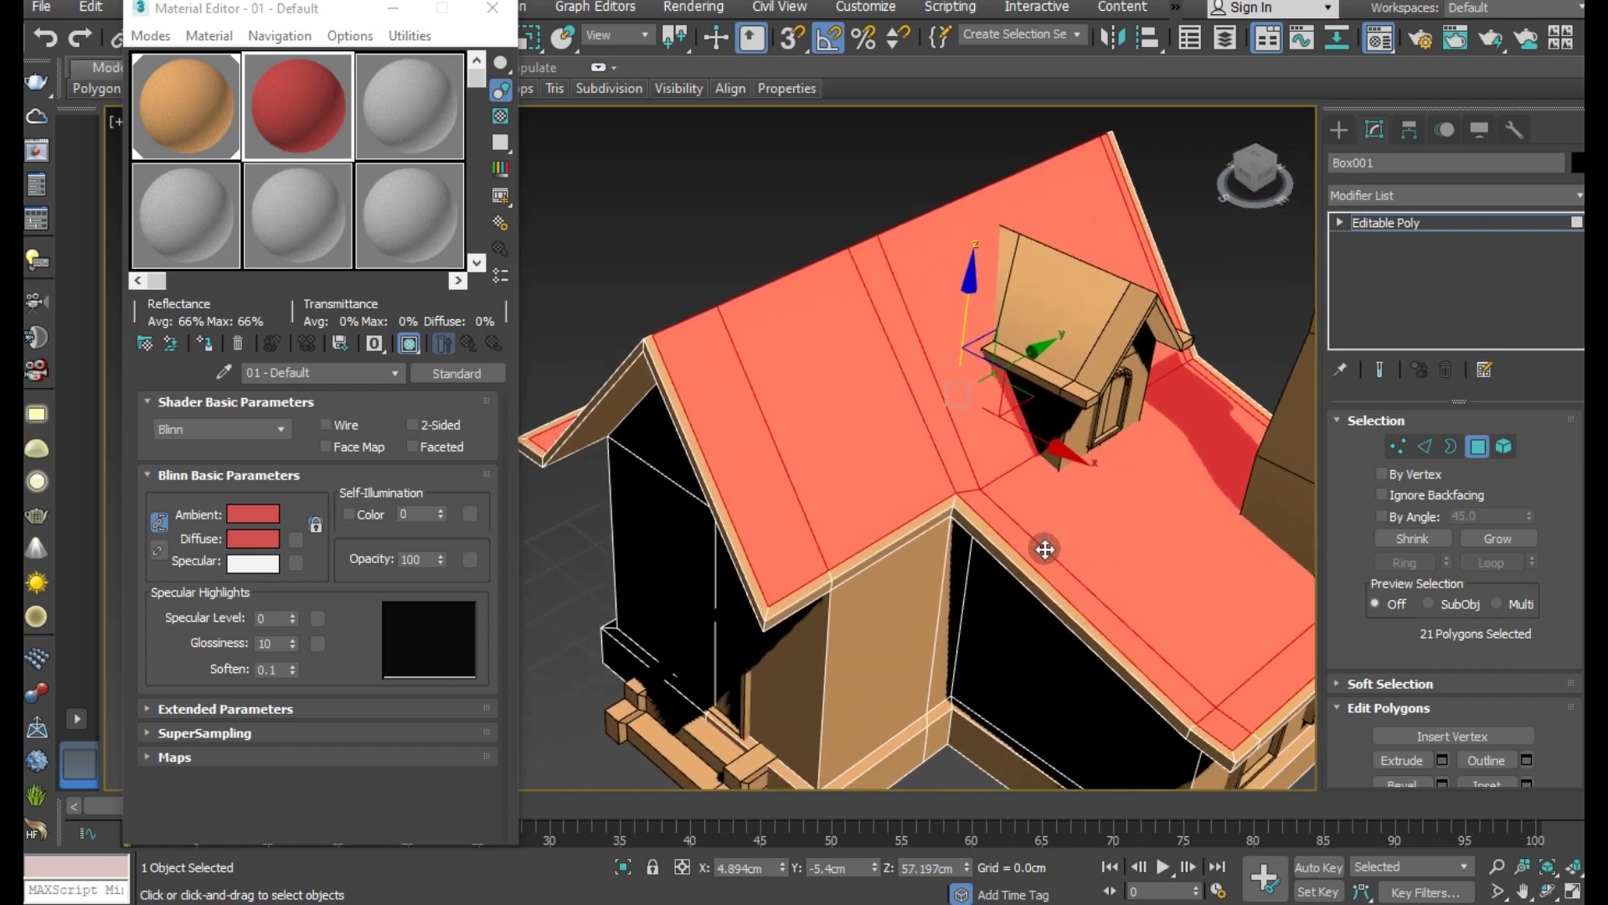
pyautogui.click(1441, 760)
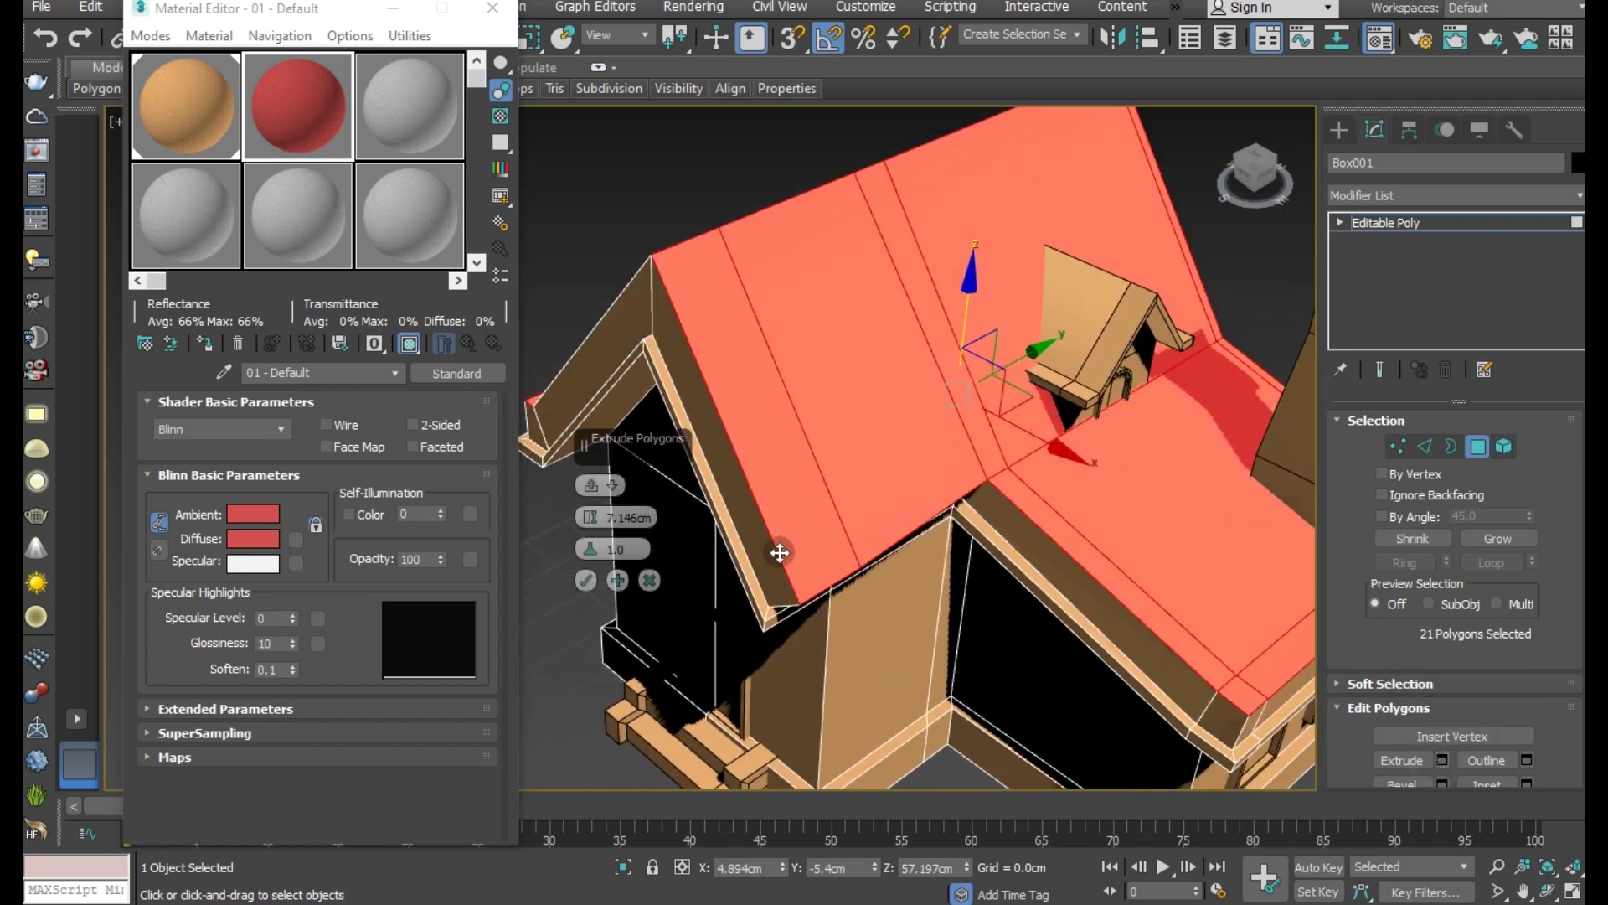
pyautogui.moveTo(588, 511)
pyautogui.mouseDown()
pyautogui.moveTo(599, 569)
pyautogui.moveTo(595, 548)
pyautogui.mouseUp()
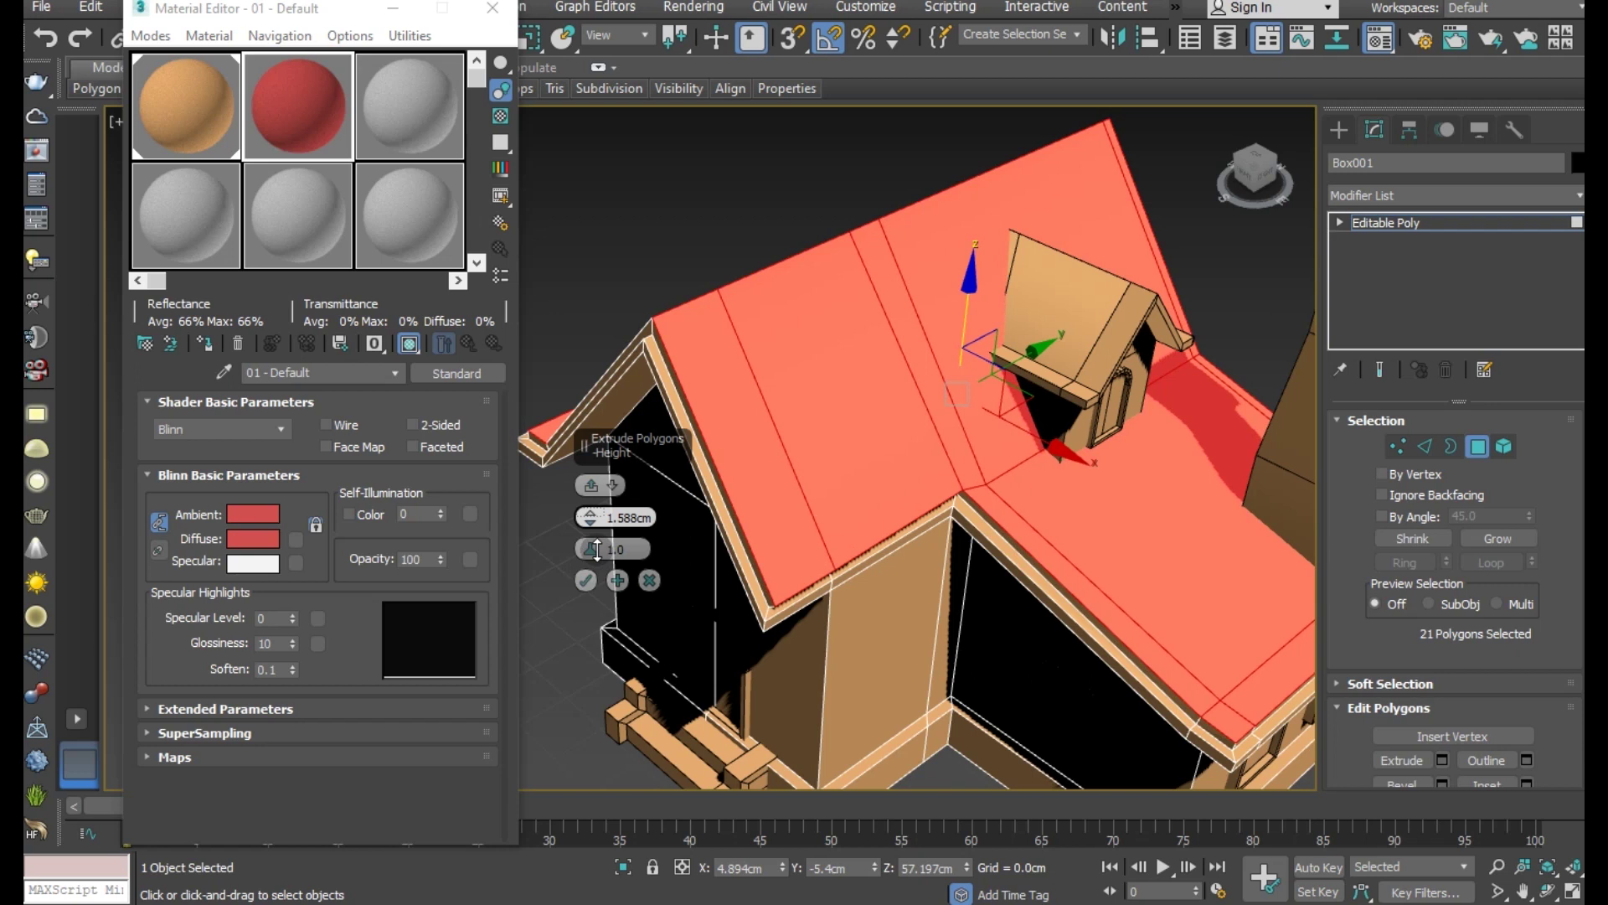
pyautogui.moveTo(597, 549); pyautogui.dragTo(612, 560)
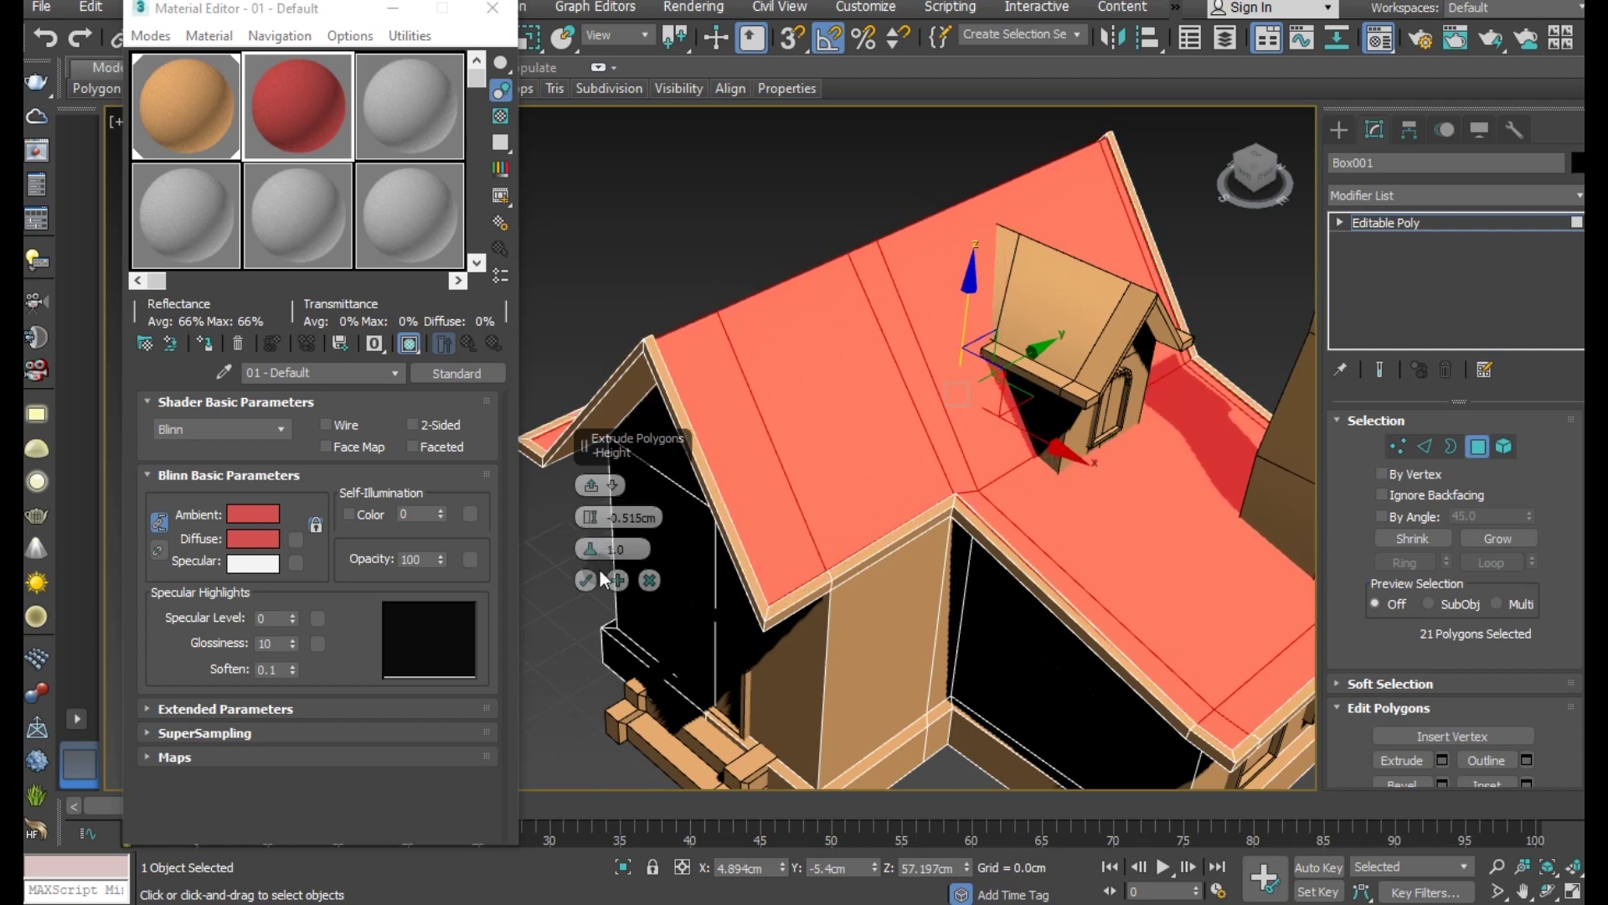
# Step: Commit the extrusion and assign the red material to the roof faces, renamed '01 - Dsefault'
pyautogui.click(586, 580)
pyautogui.click(200, 344)
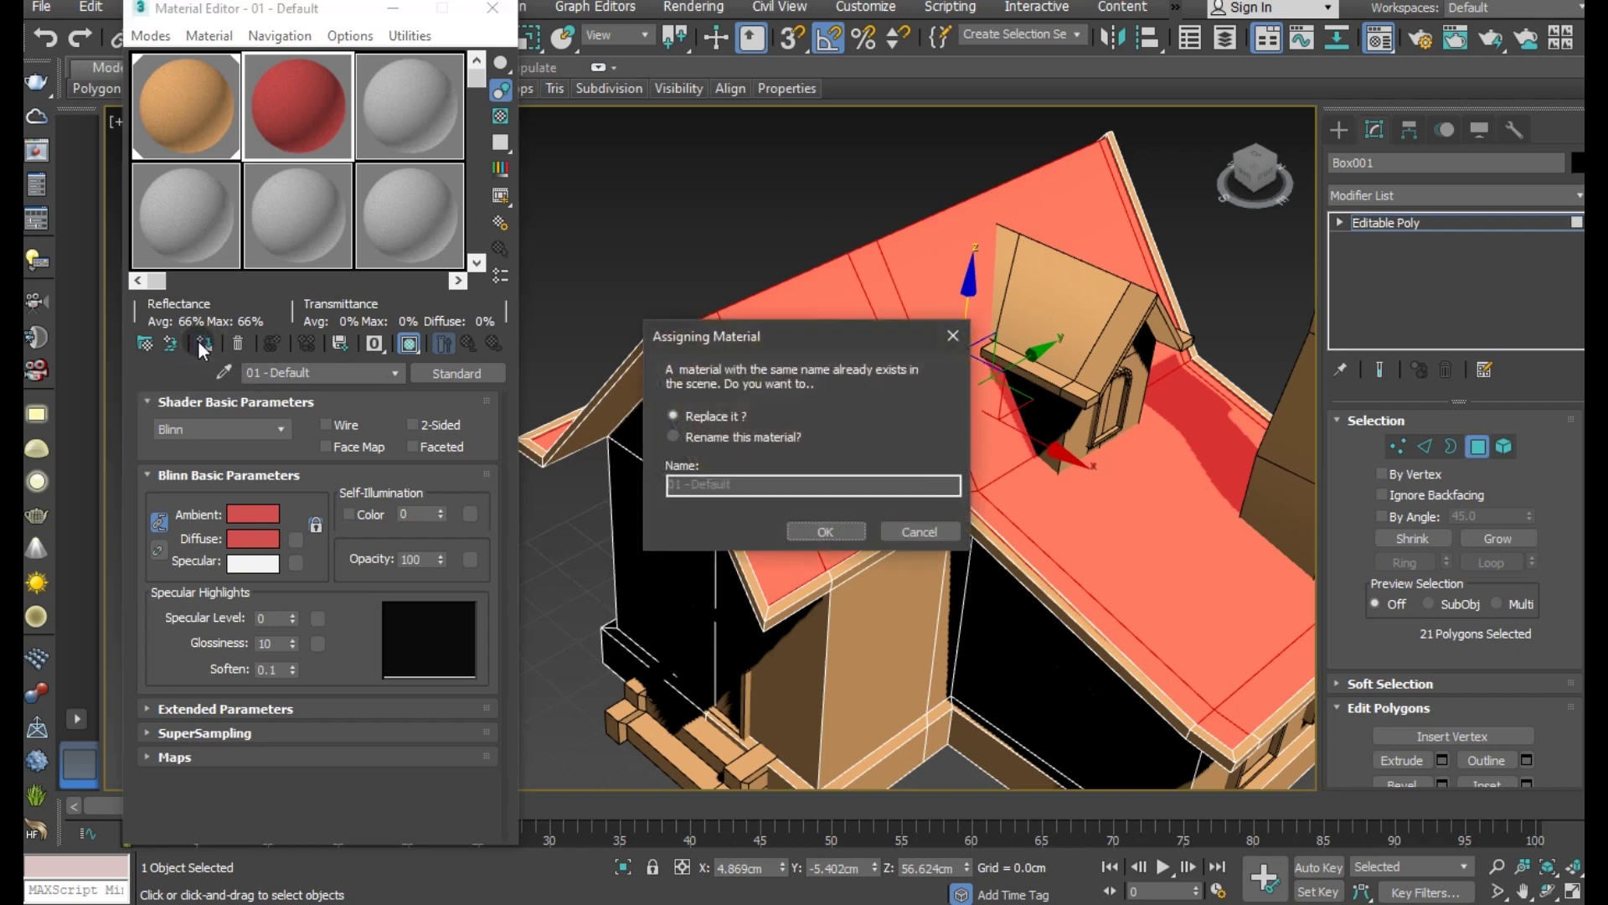
pyautogui.click(699, 437)
pyautogui.click(699, 485)
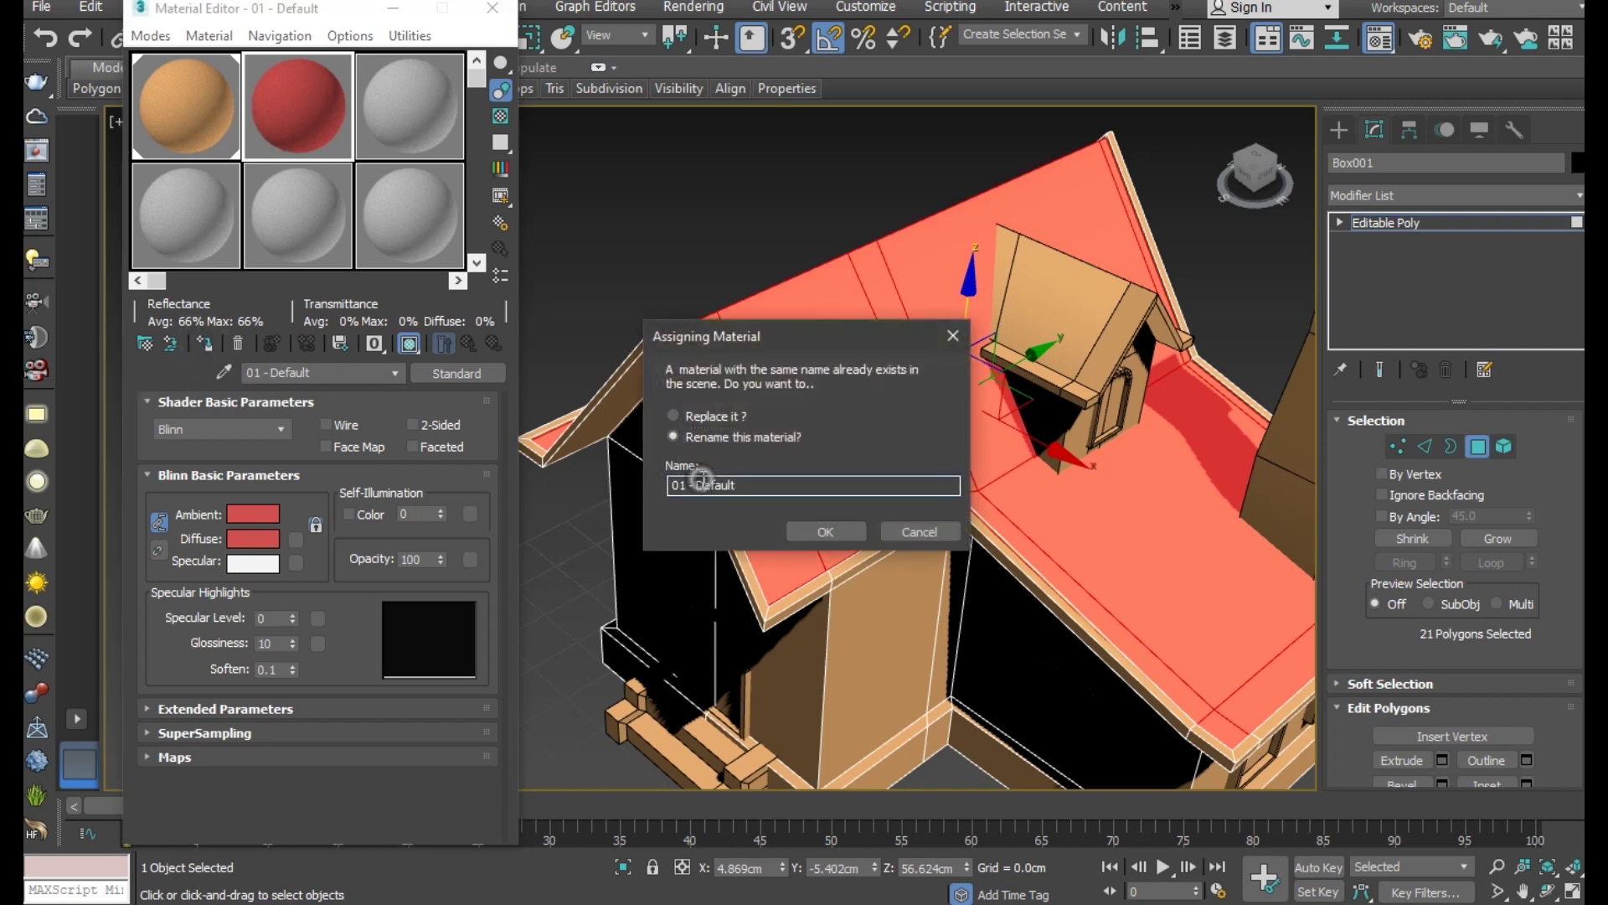
pyautogui.write('s')
pyautogui.click(837, 525)
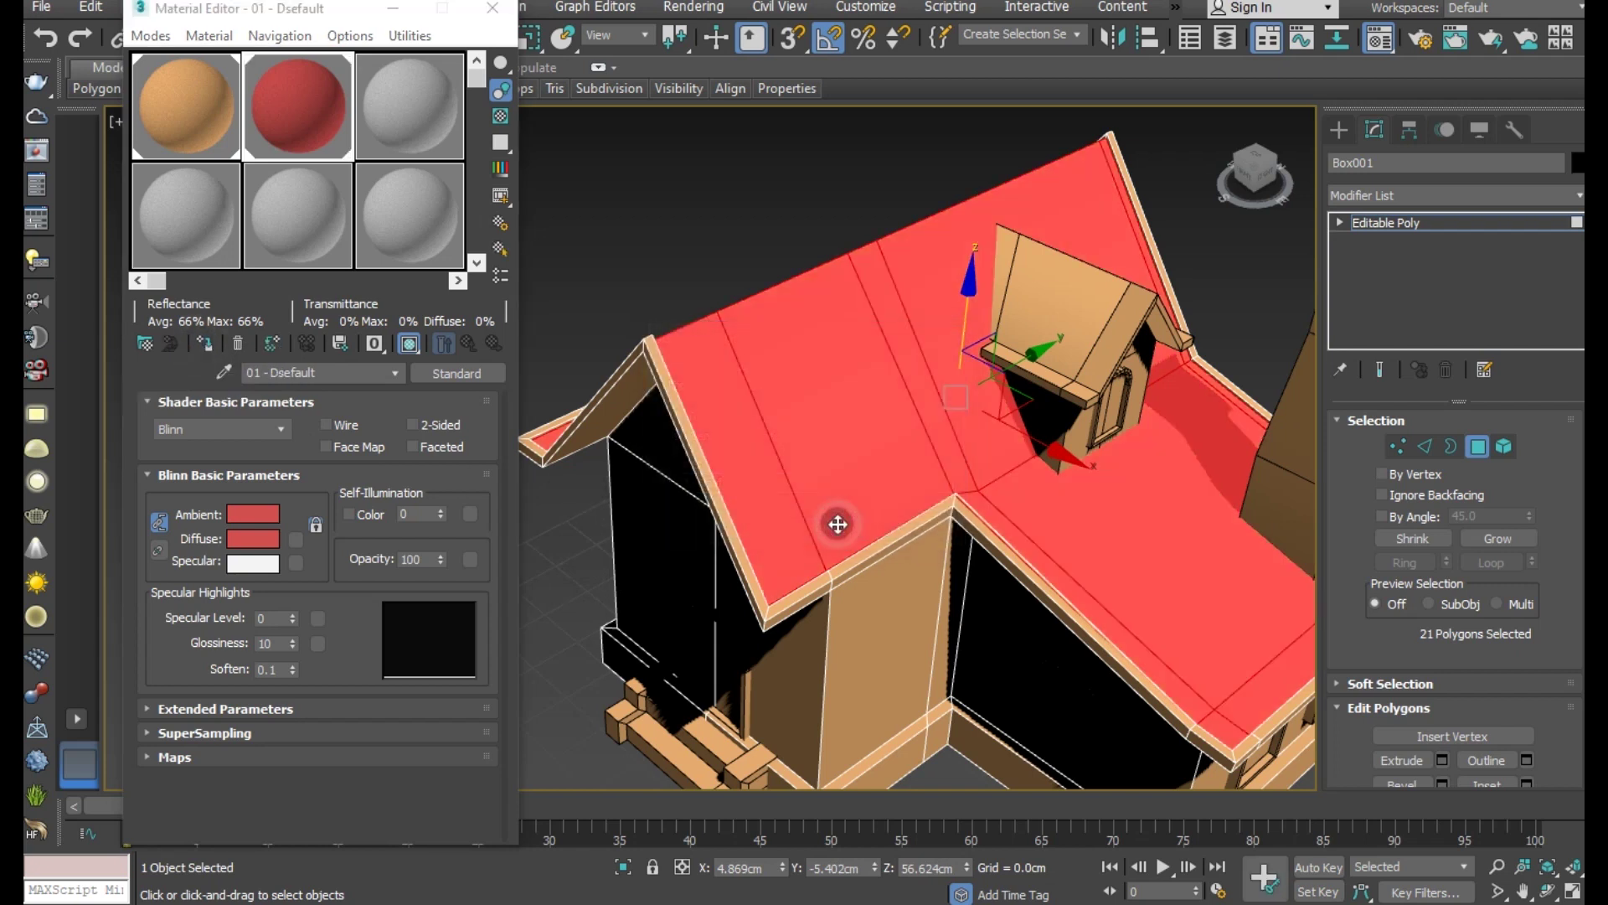
# Step: Exit to object level, orbit the house, and return to Polygon mode
pyautogui.click(1414, 224)
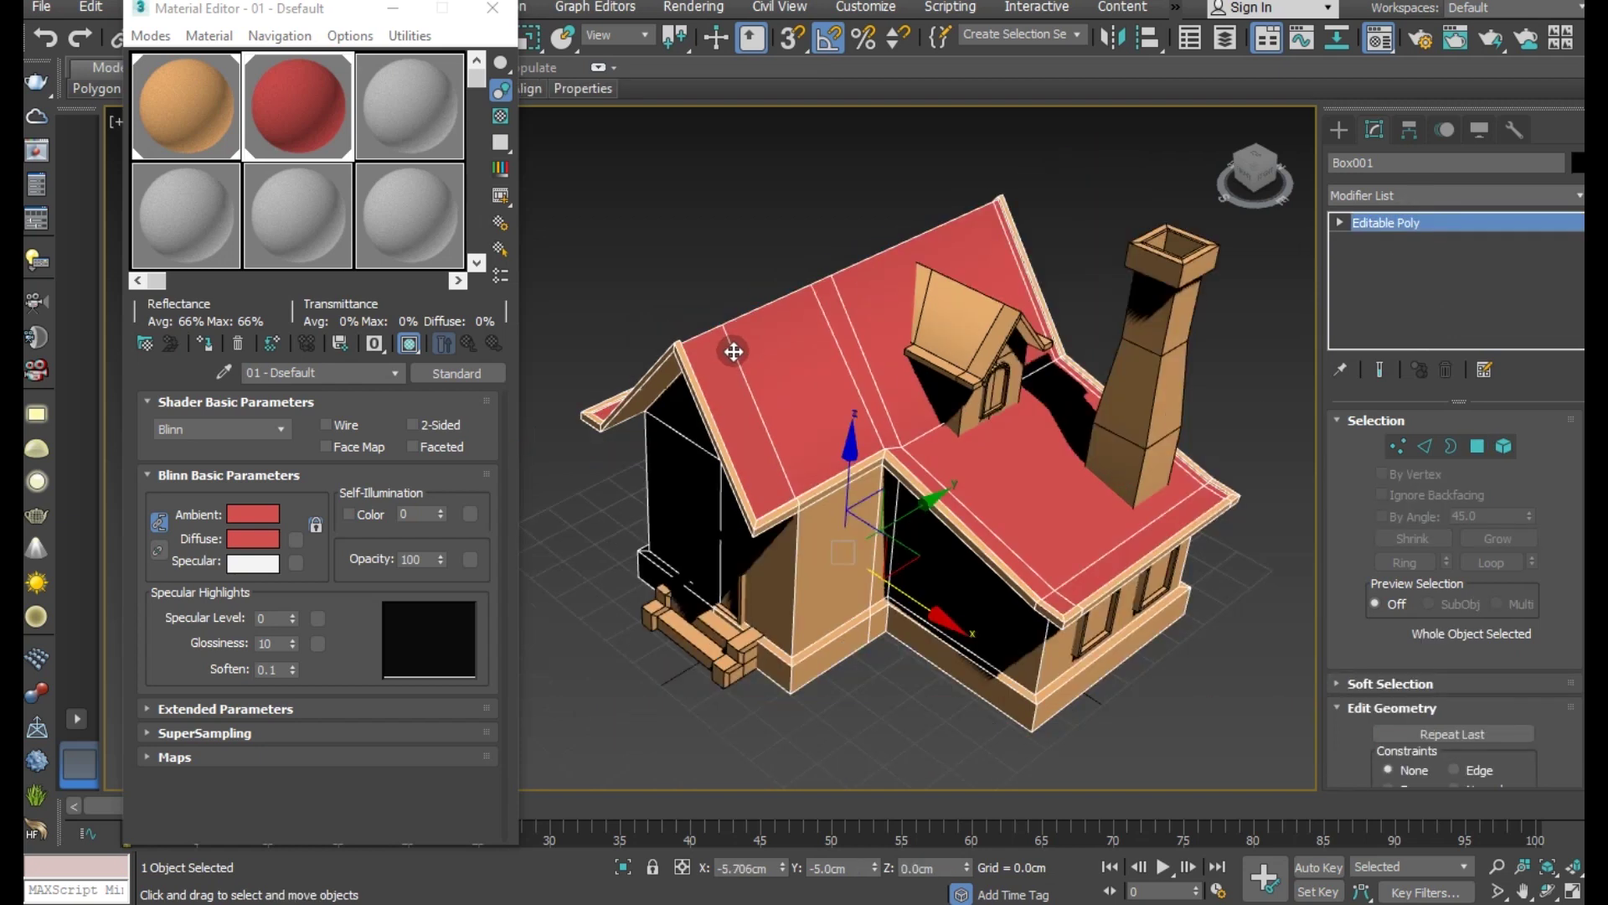
pyautogui.moveTo(887, 373)
pyautogui.keyDown('alt'); pyautogui.mouseDown(button='middle')
pyautogui.moveTo(879, 309)
pyautogui.moveTo(922, 363)
pyautogui.moveTo(991, 365)
pyautogui.moveTo(888, 360)
pyautogui.mouseUp(button='middle'); pyautogui.keyUp('alt')
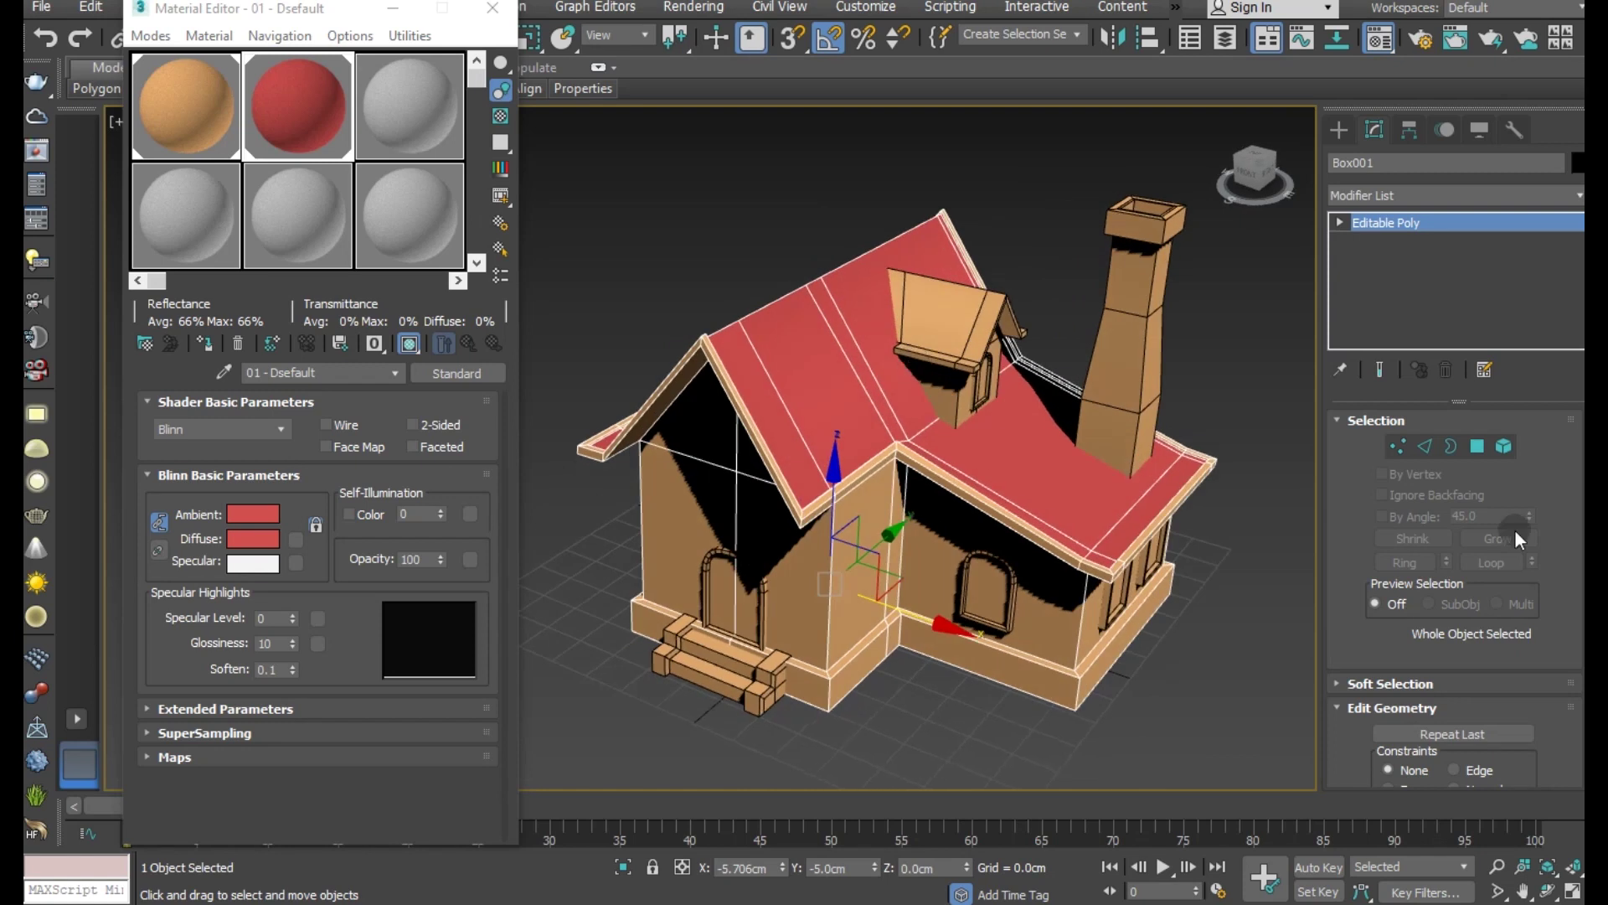
pyautogui.click(1485, 446)
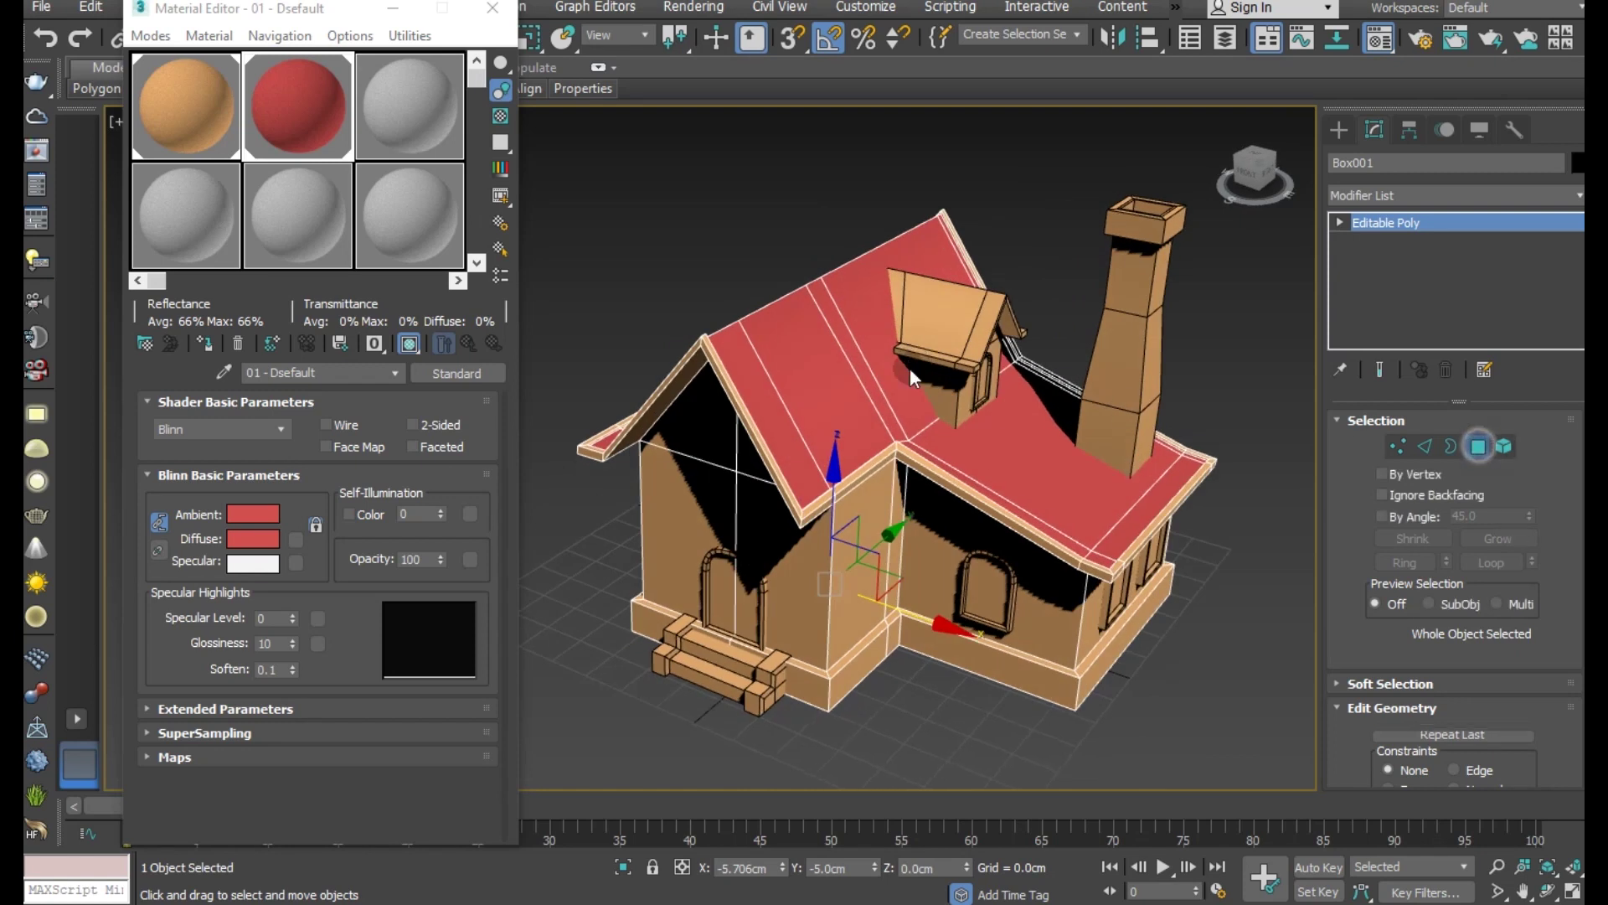
# Step: Pick the roof's left edge strip and Grow until all 60 roof-edge trim faces are selected
pyautogui.scroll(3, 704, 346)
pyautogui.scroll(2, 703, 346)
pyautogui.click(704, 349)
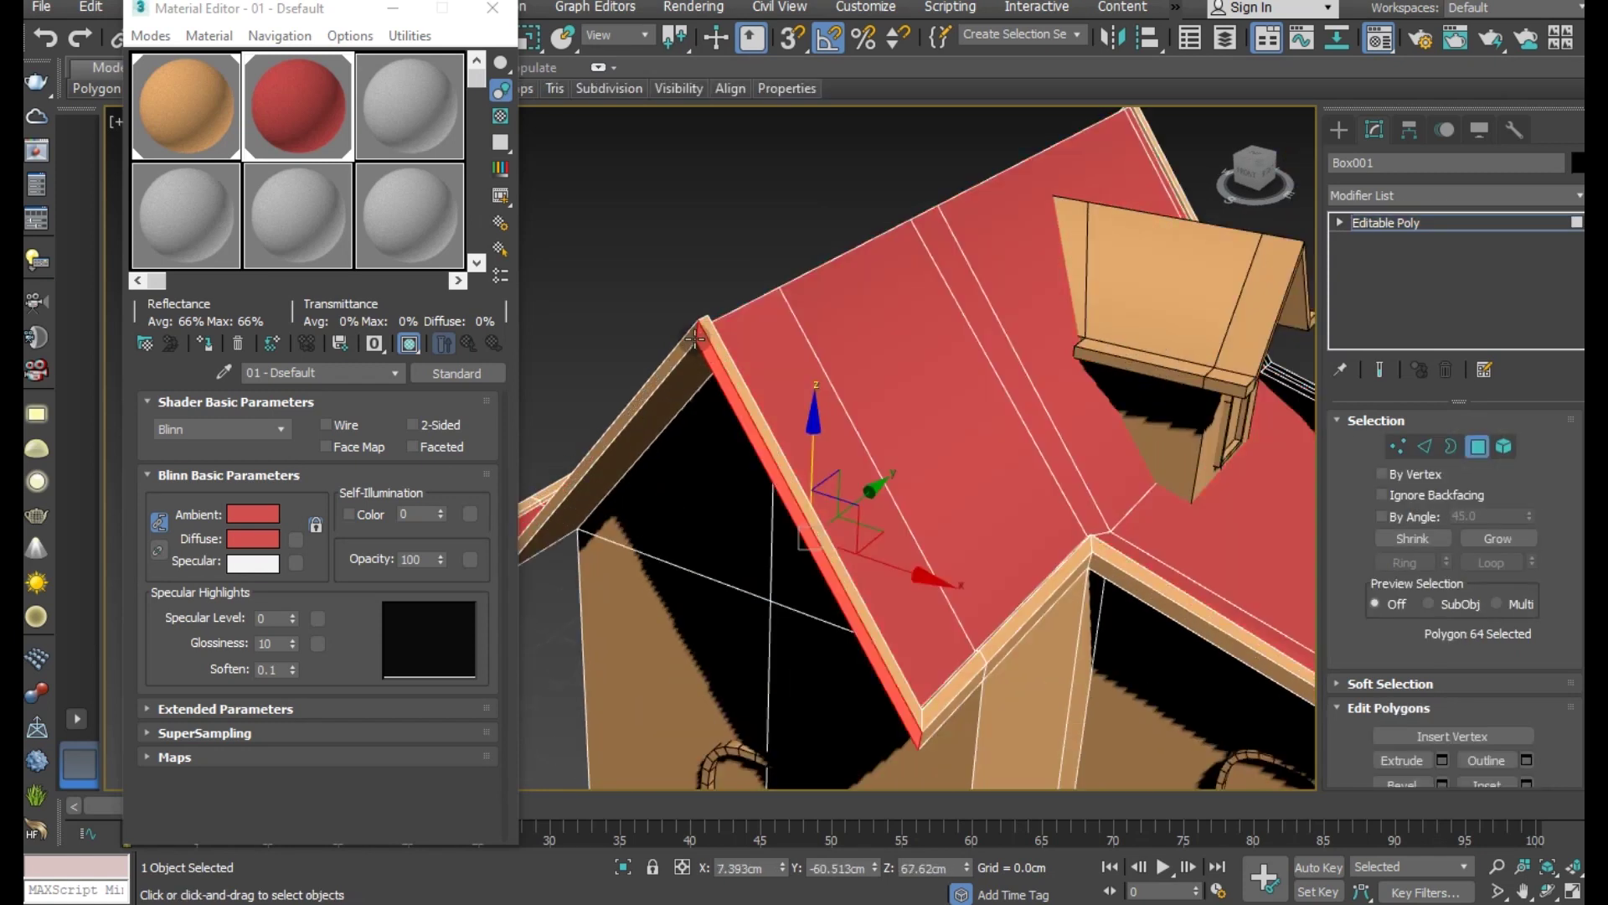
pyautogui.keyDown('shift'); pyautogui.click(695, 338); pyautogui.keyUp('shift')
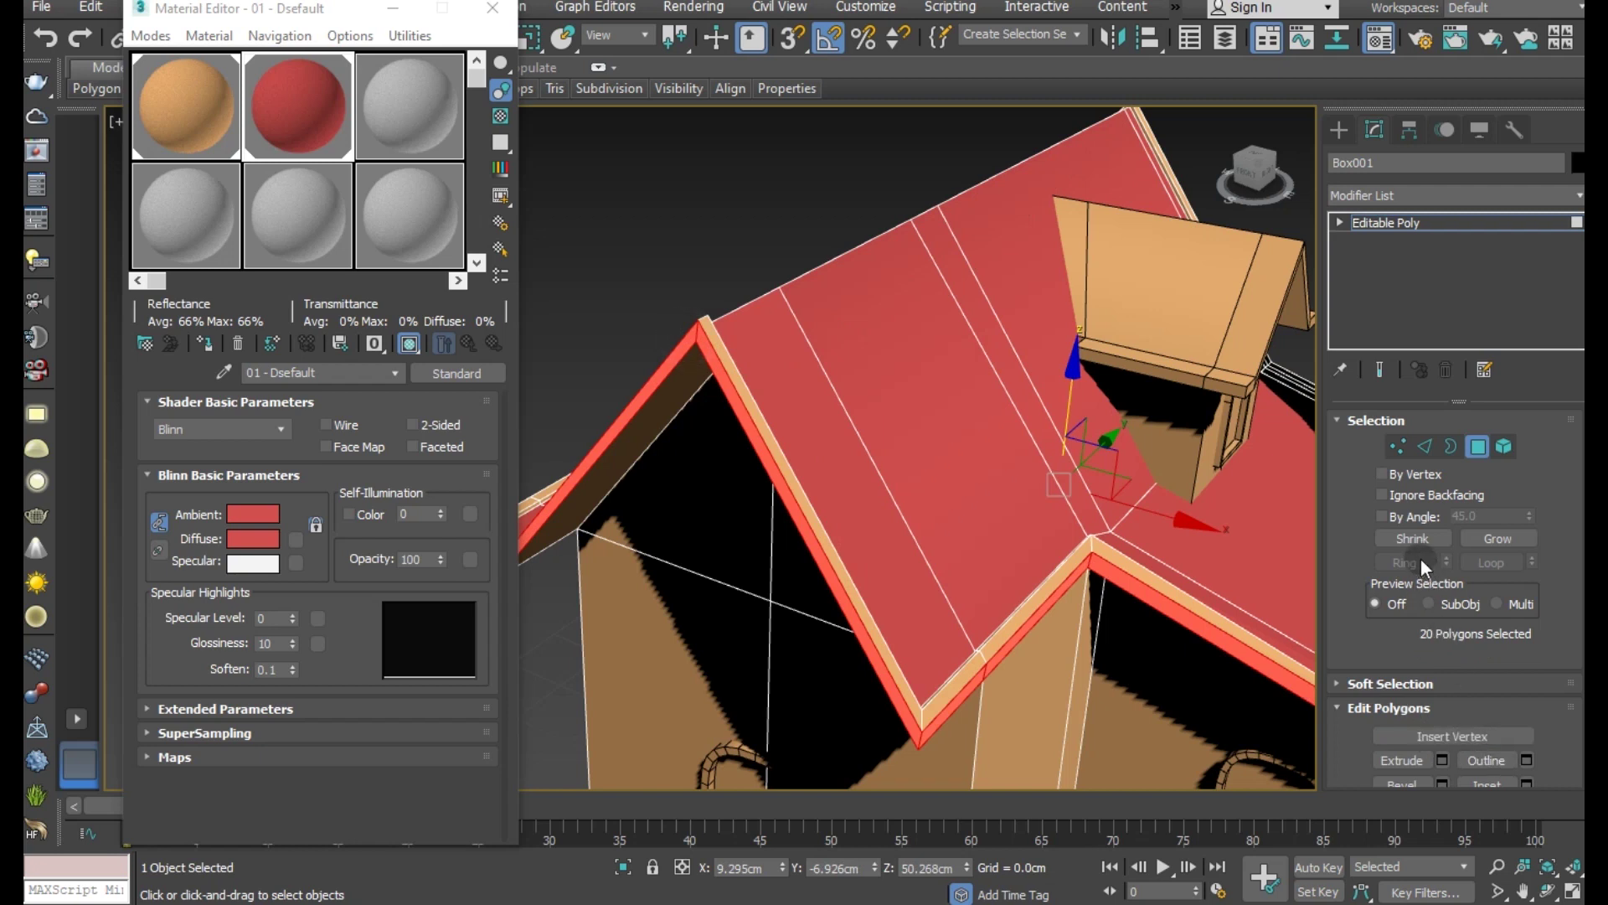
pyautogui.click(1503, 539)
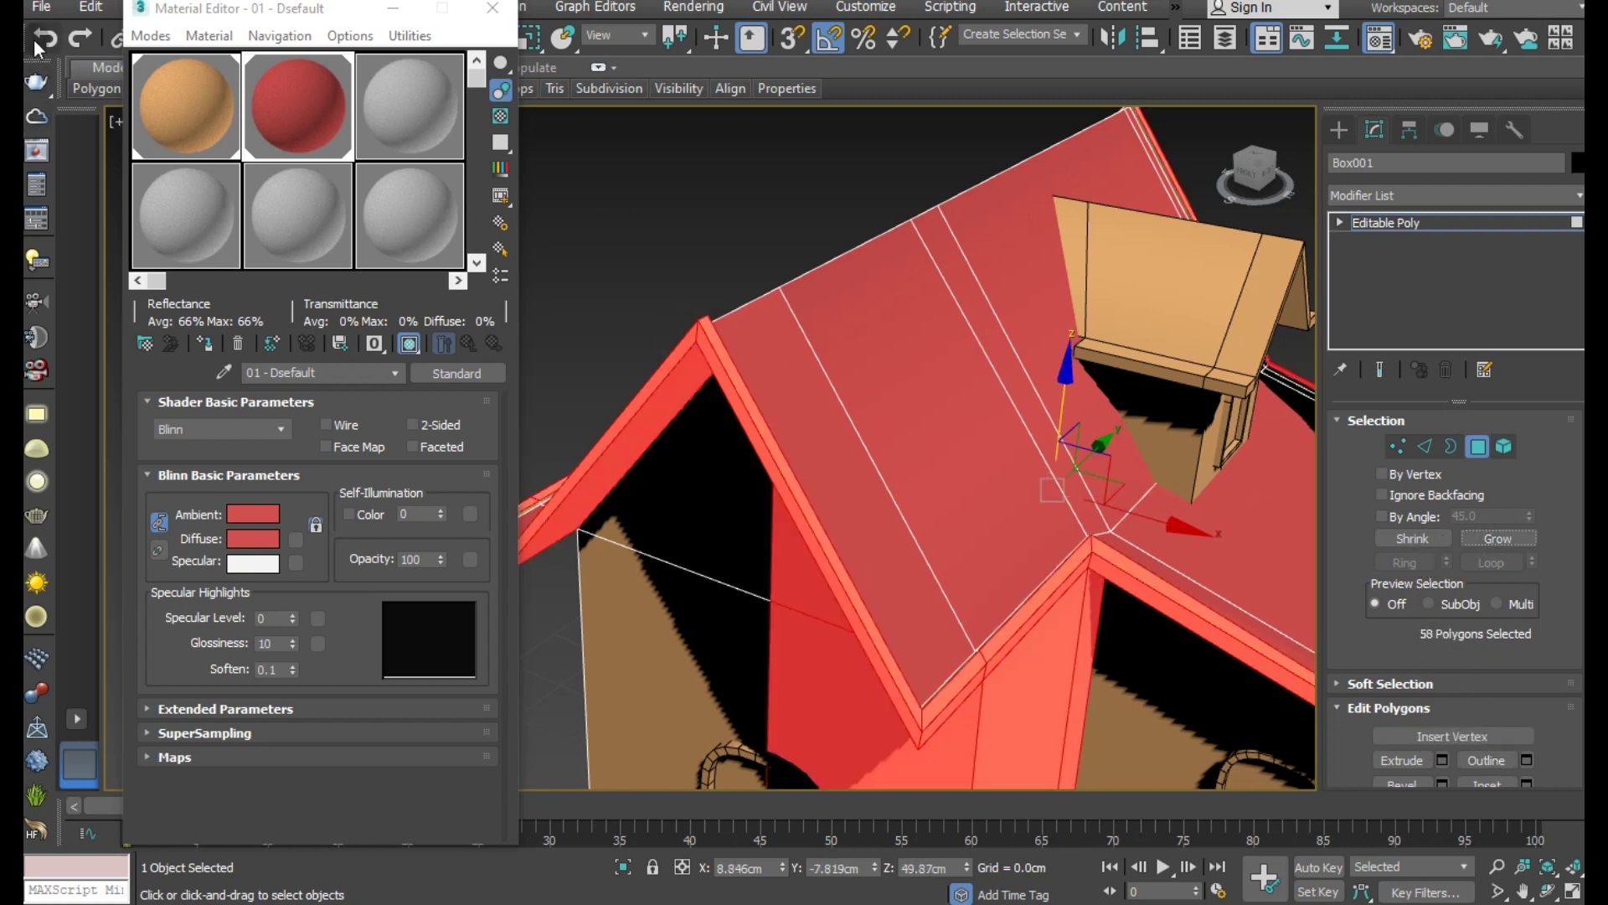
pyautogui.click(752, 428)
pyautogui.click(709, 336)
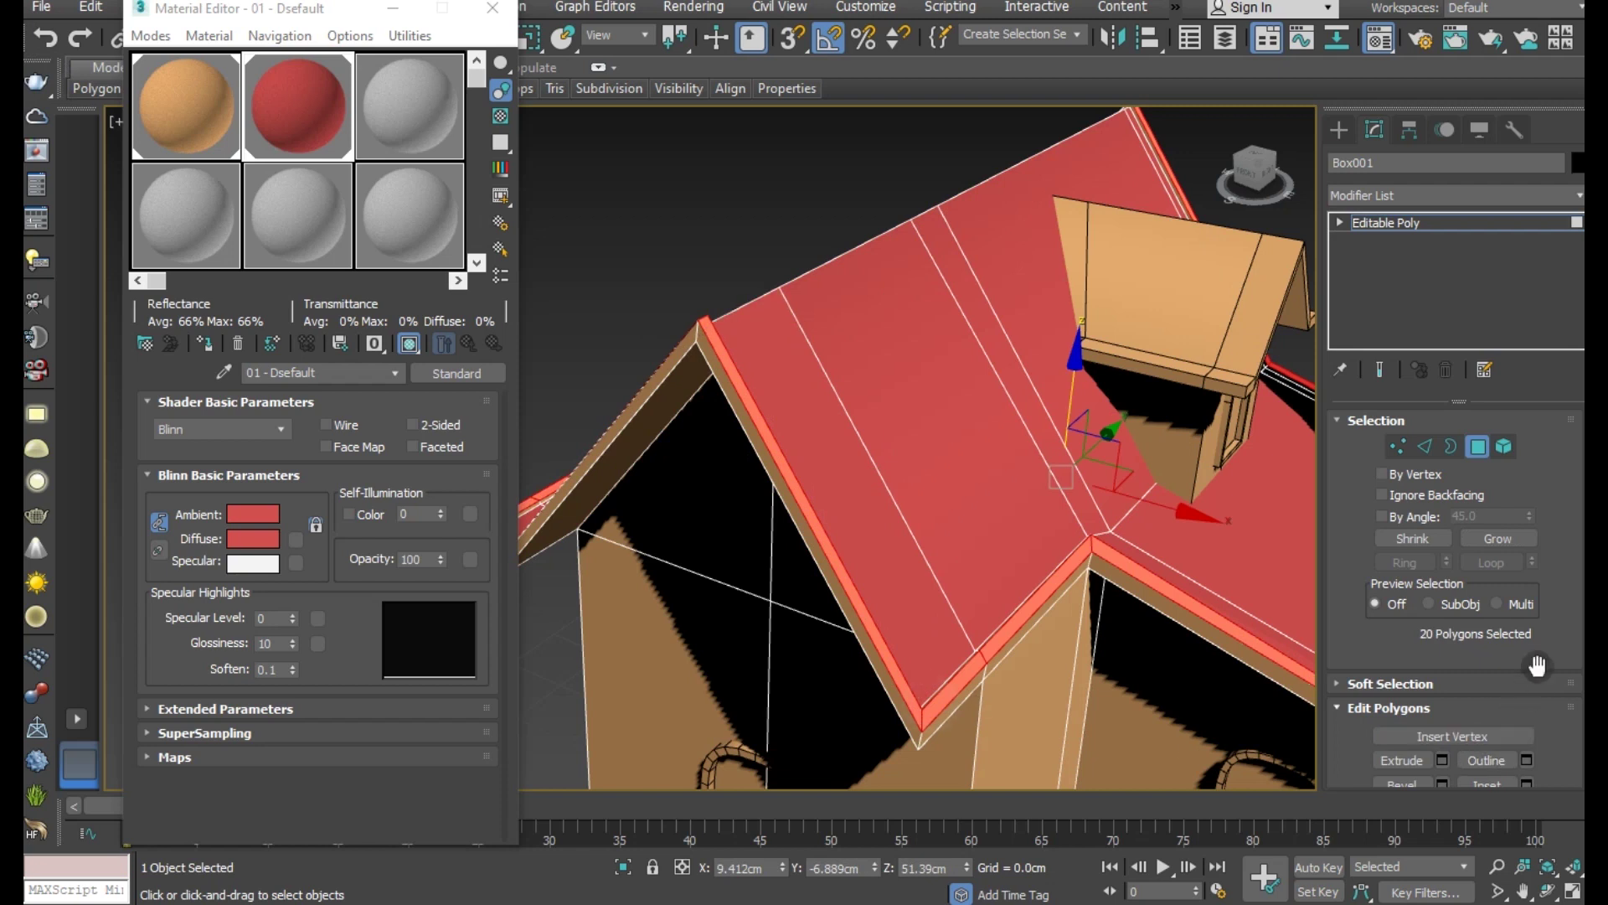
pyautogui.click(1511, 543)
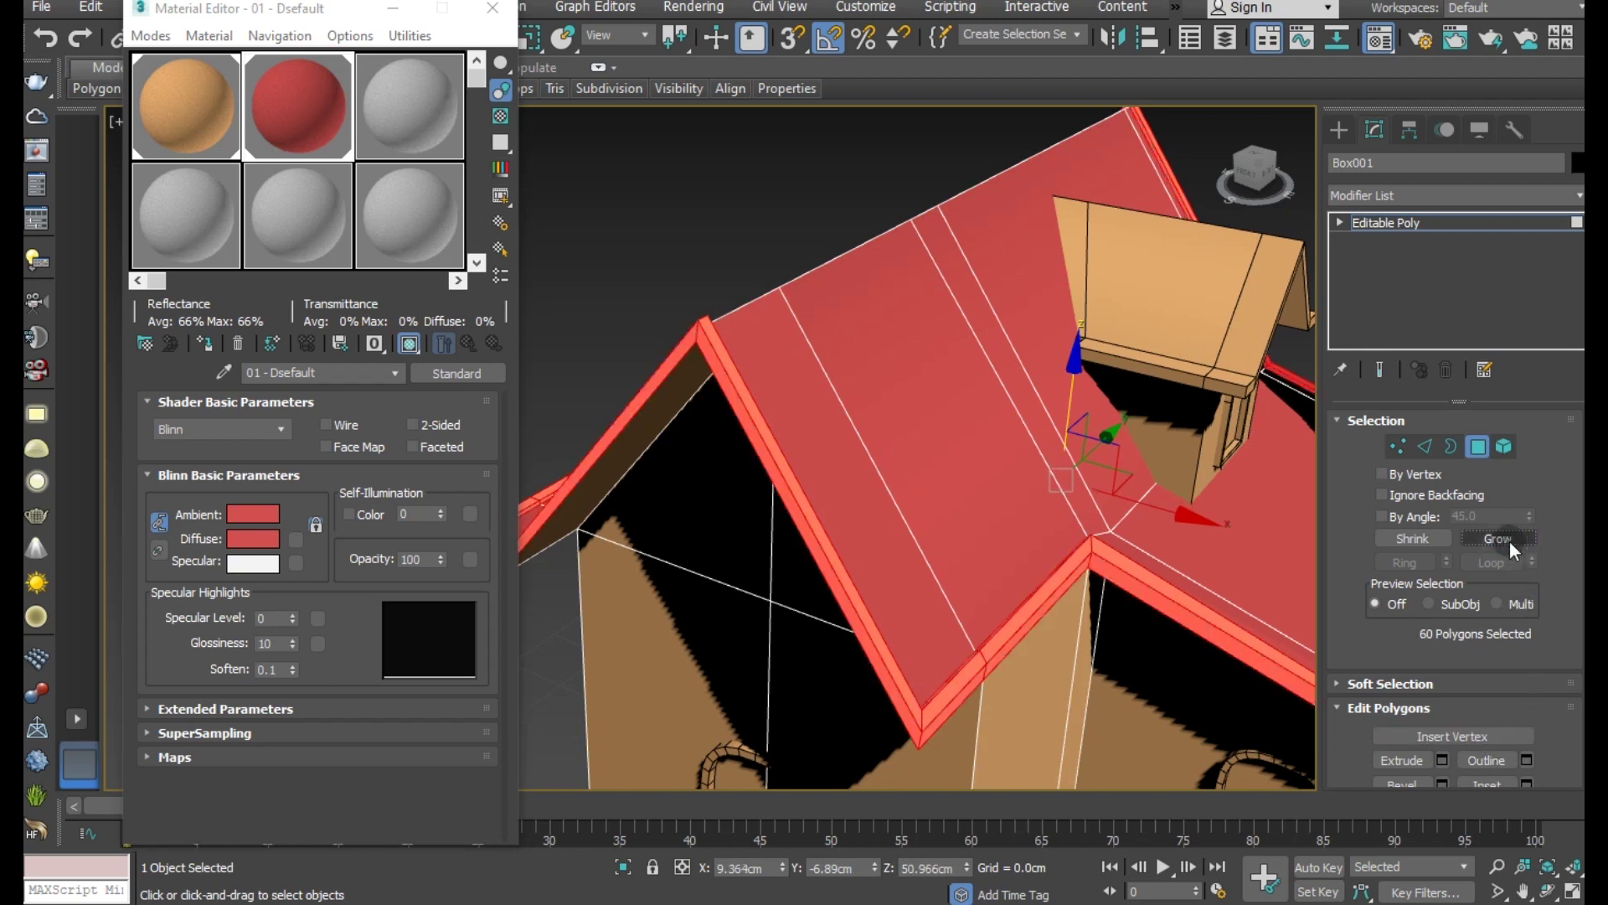
# Step: Assign an unused material slot to the selected trim polygons, renaming the material
pyautogui.click(399, 133)
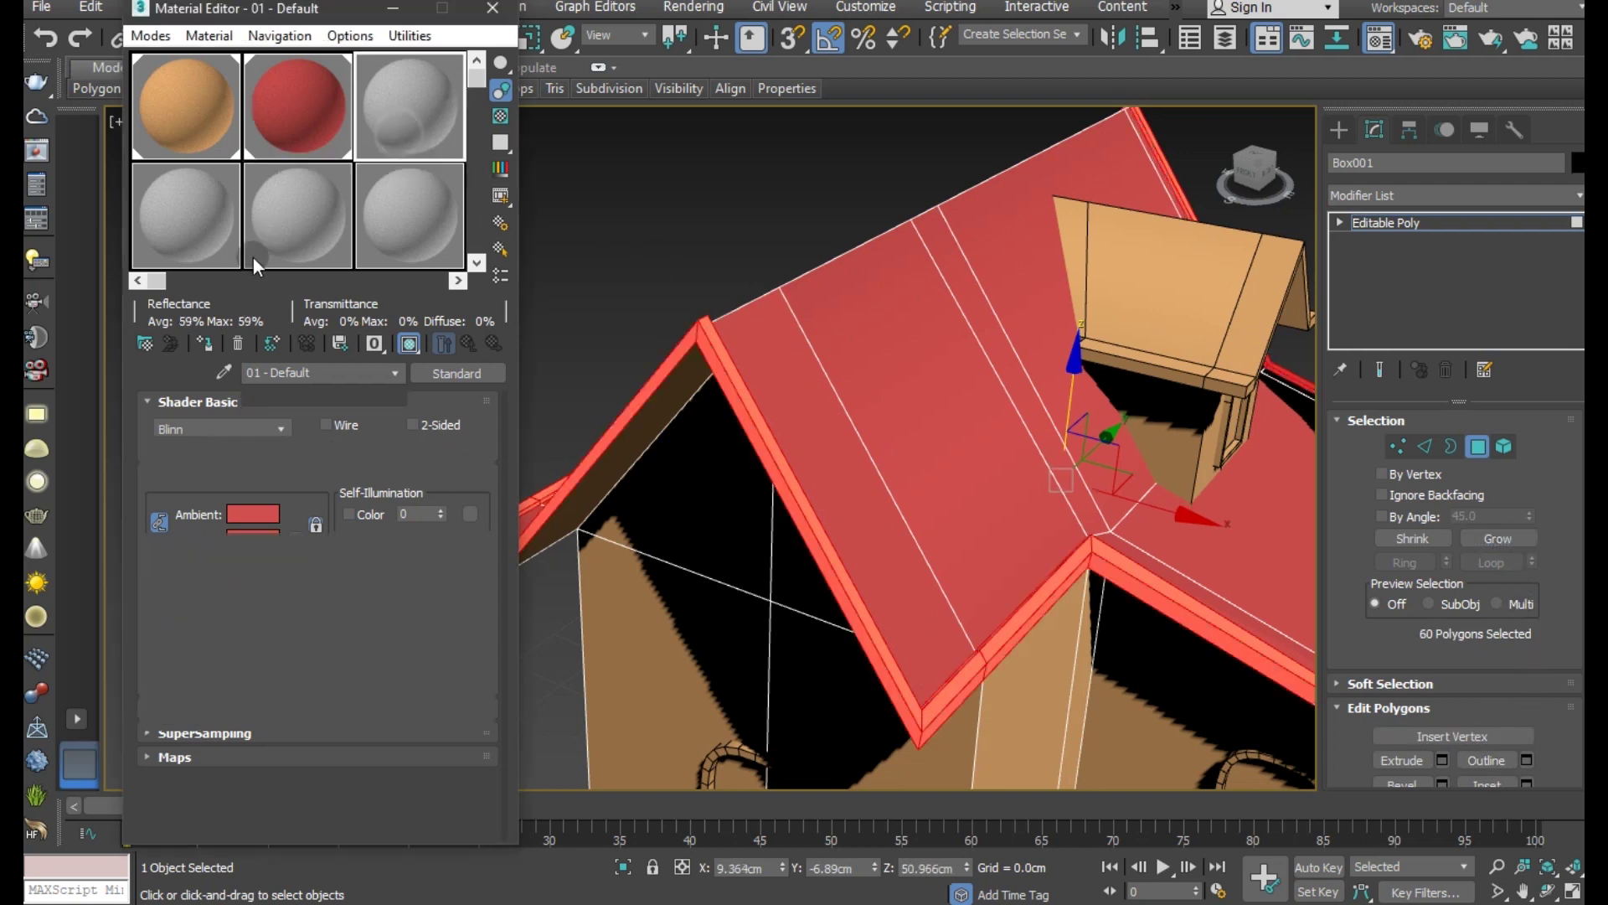
pyautogui.click(203, 343)
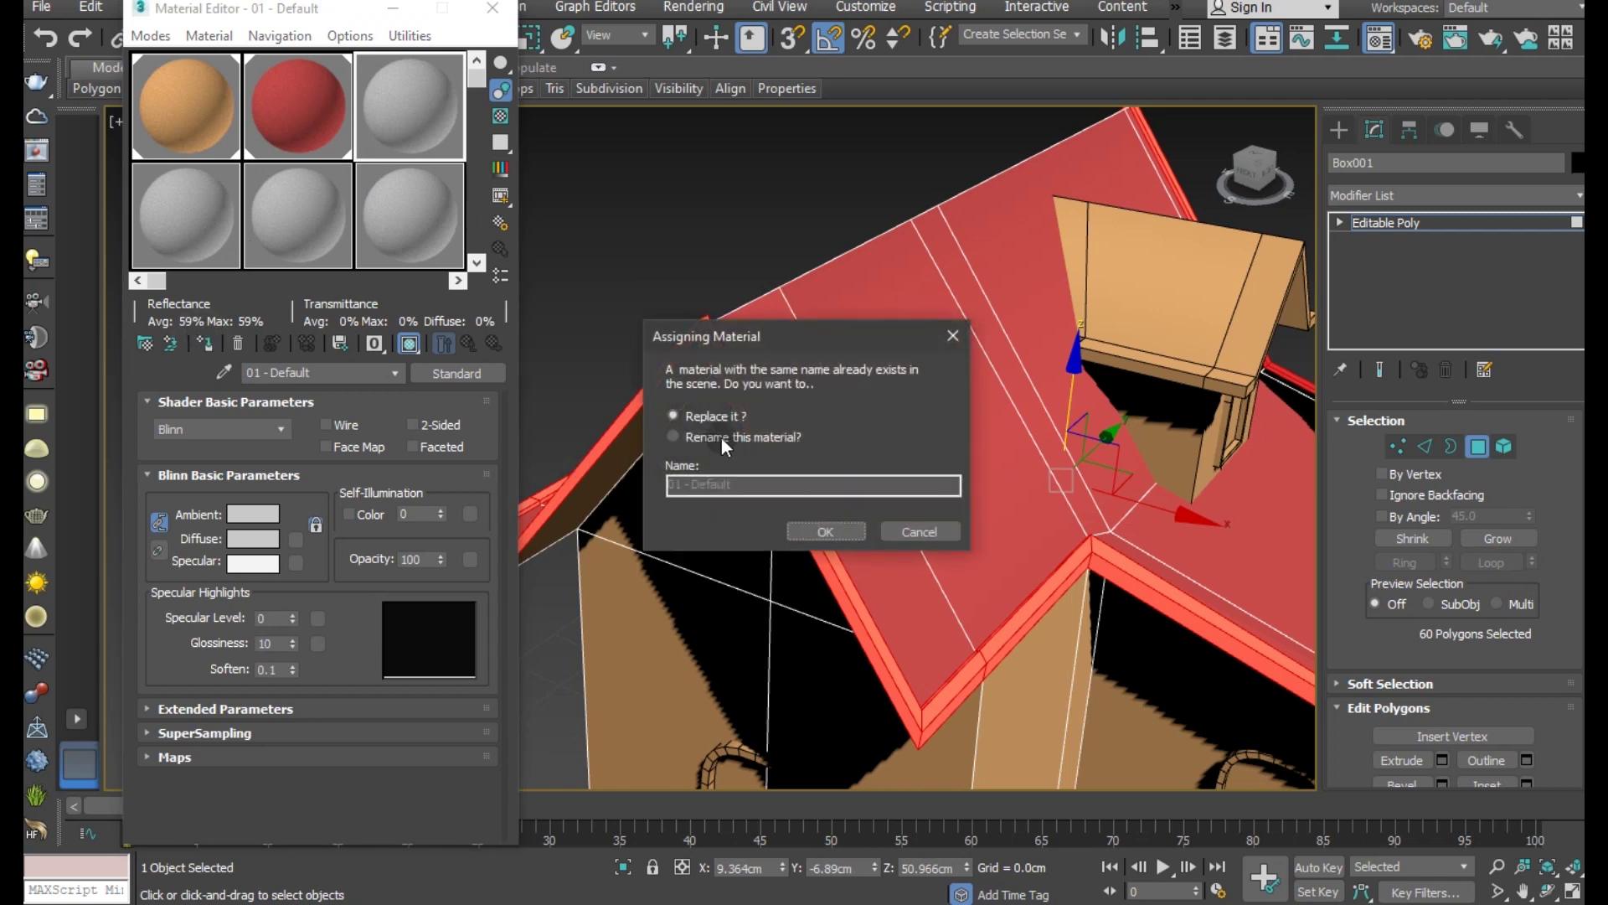
pyautogui.click(717, 465)
pyautogui.write('s')
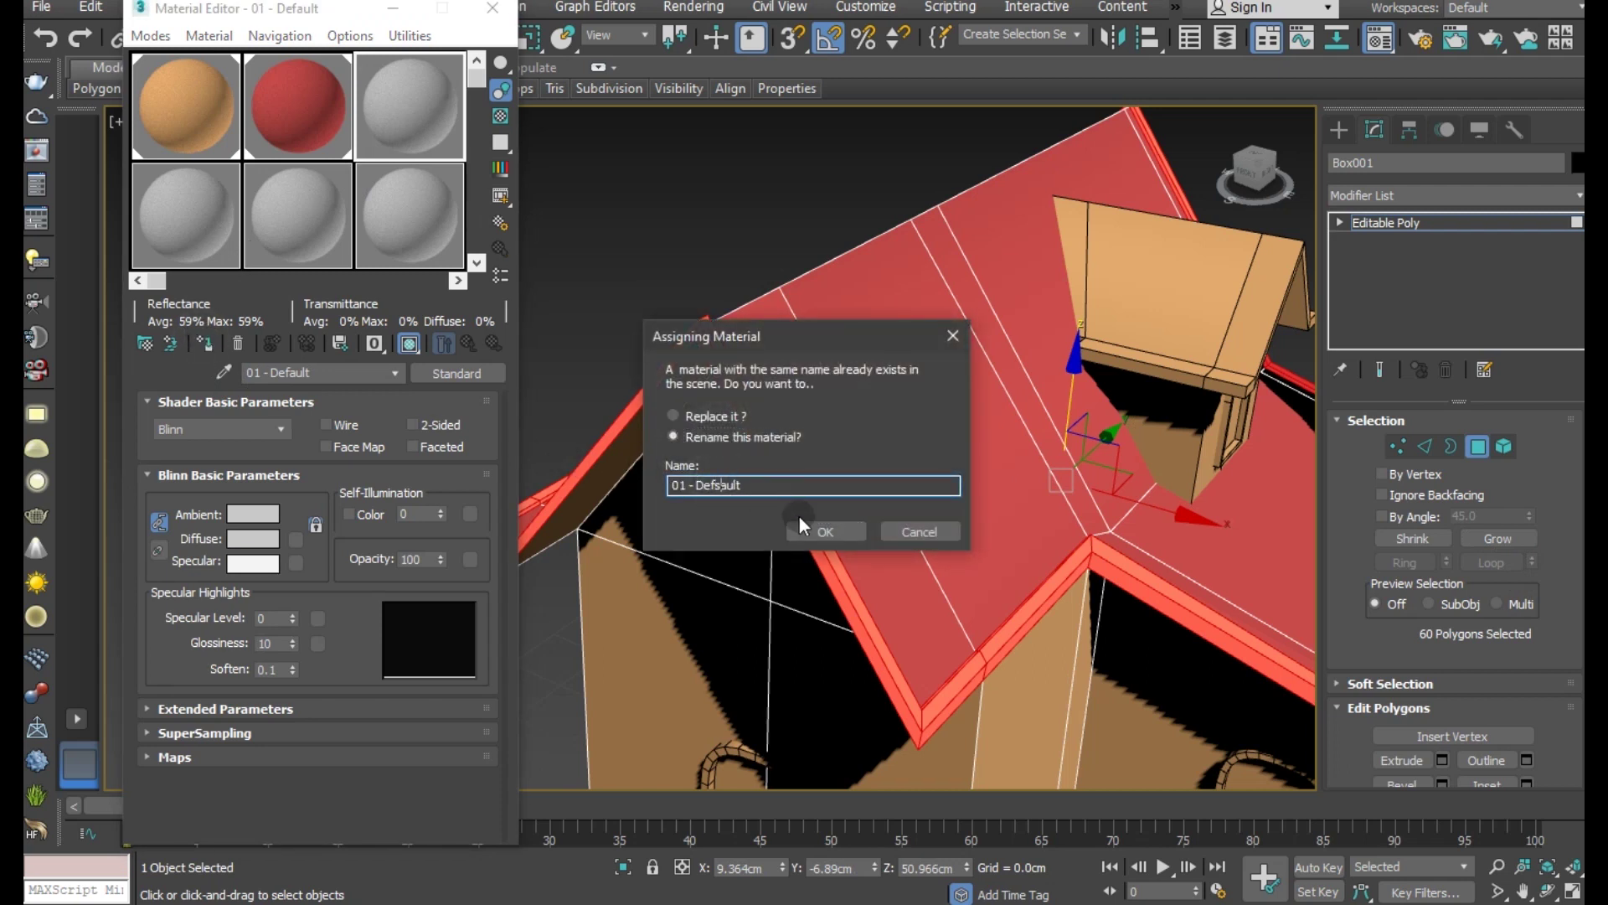
pyautogui.click(808, 530)
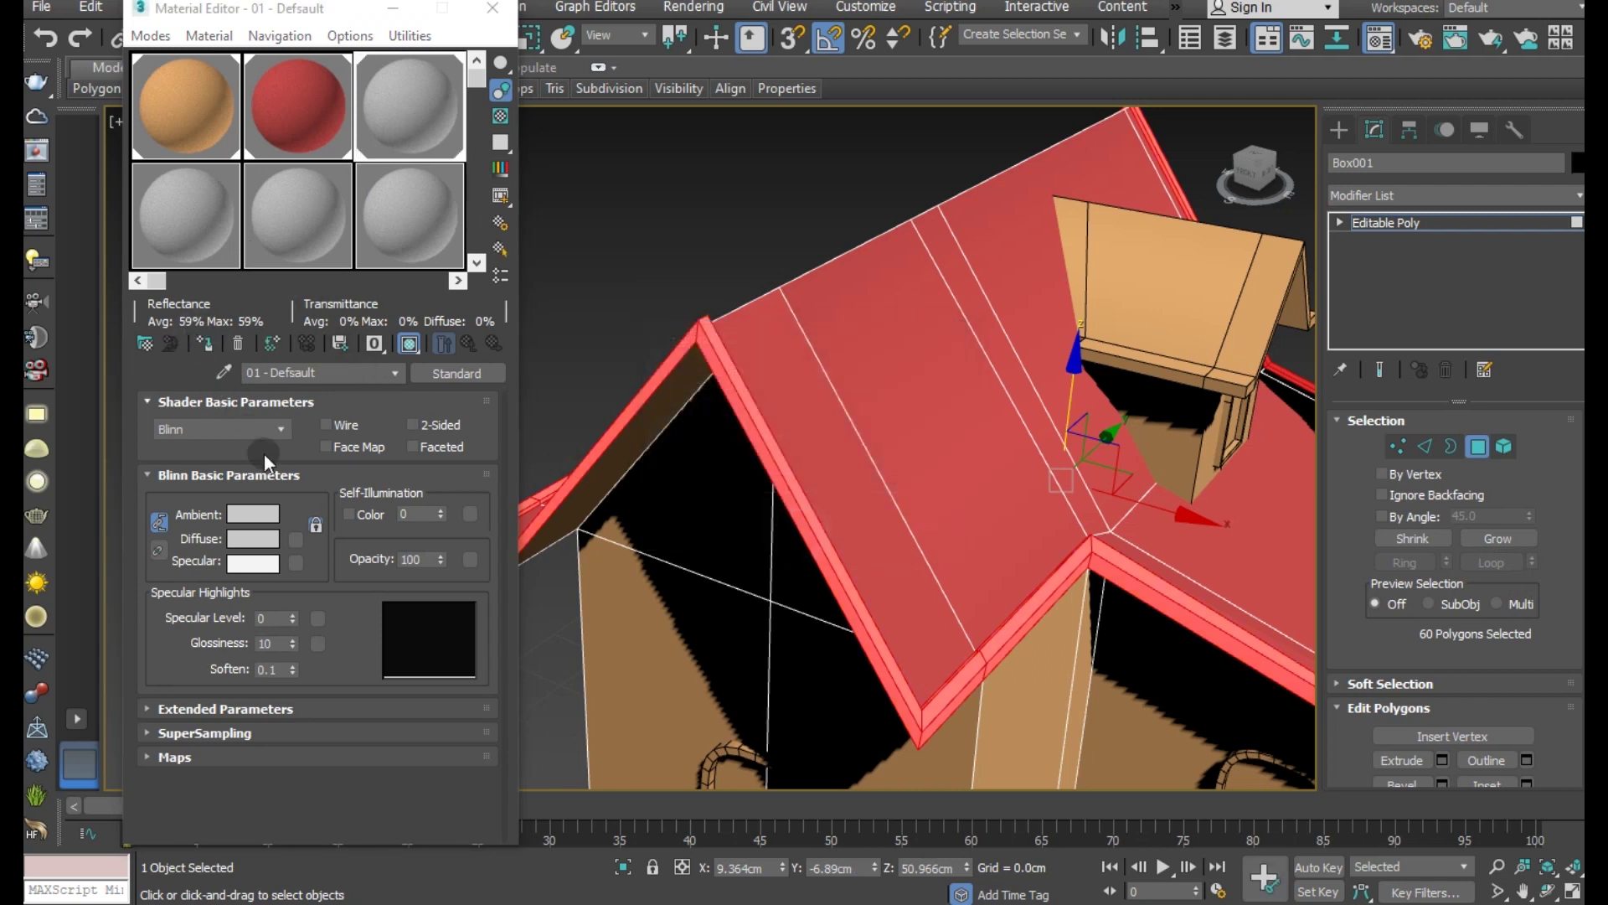
# Step: Set the trim material's diffuse colour to dark brown RGB 117, 41, 4
pyautogui.click(270, 536)
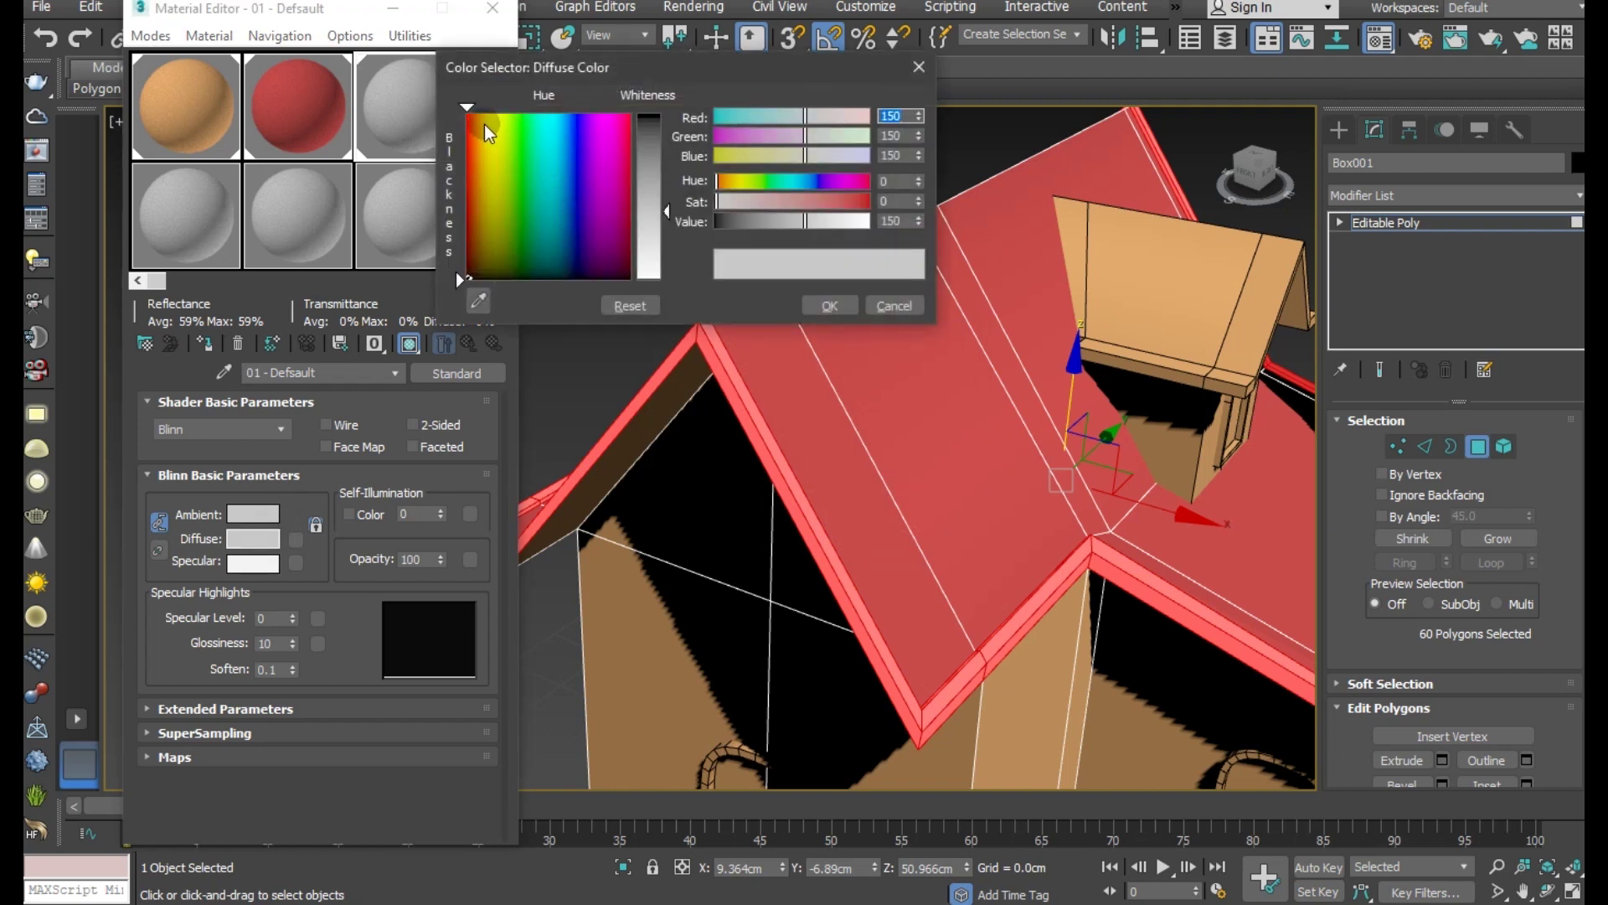
pyautogui.click(476, 124)
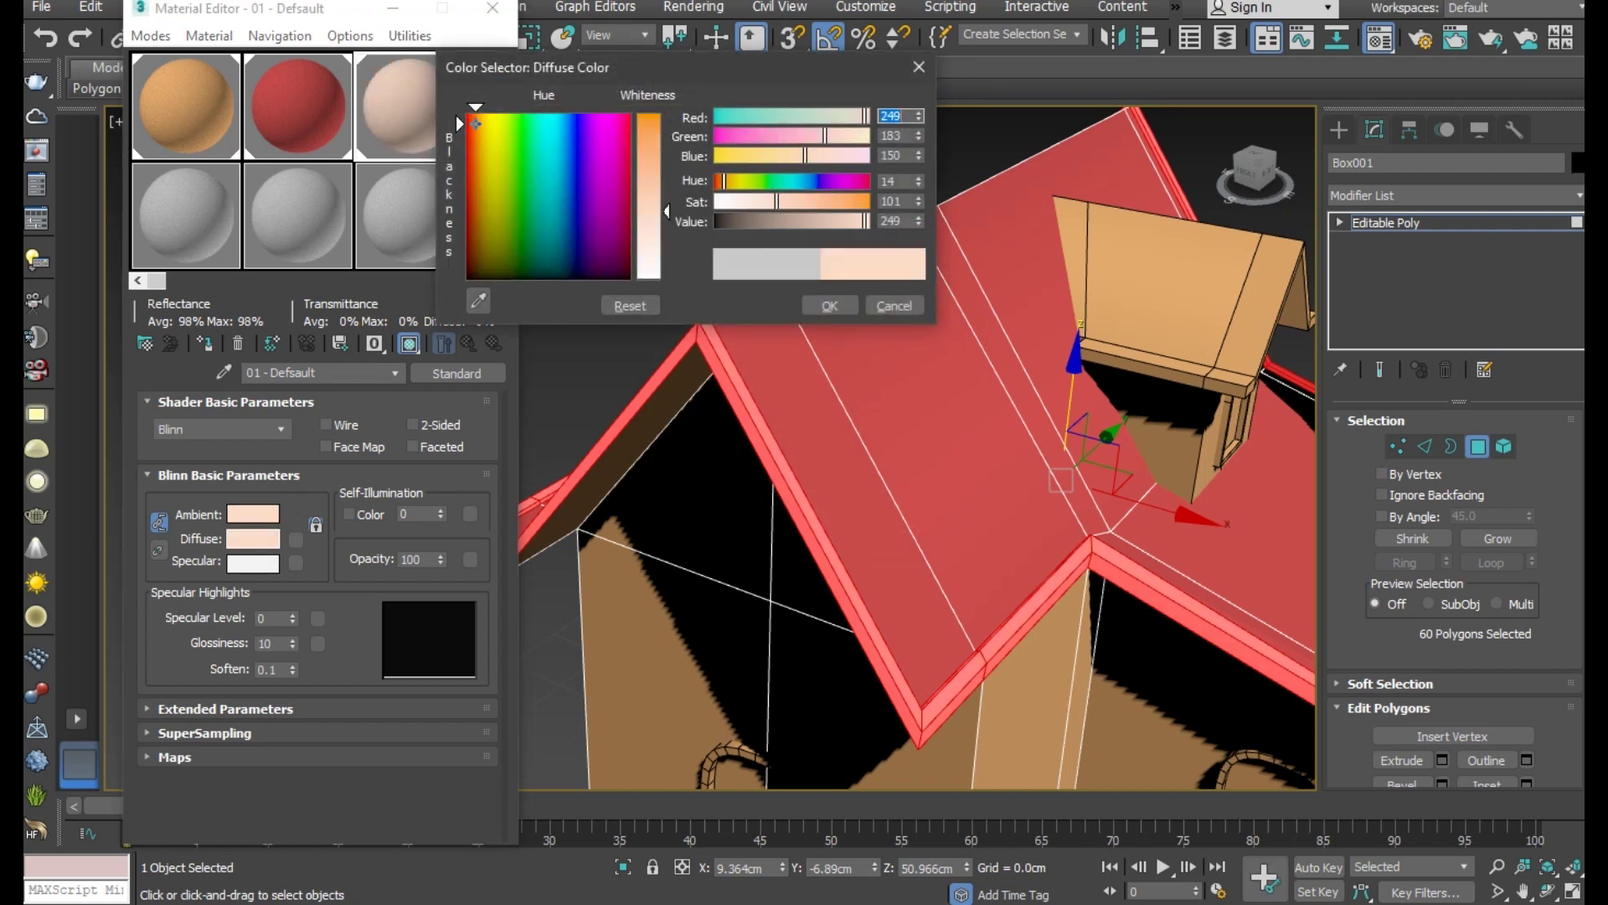
pyautogui.click(666, 123)
pyautogui.moveTo(782, 218); pyautogui.dragTo(786, 218)
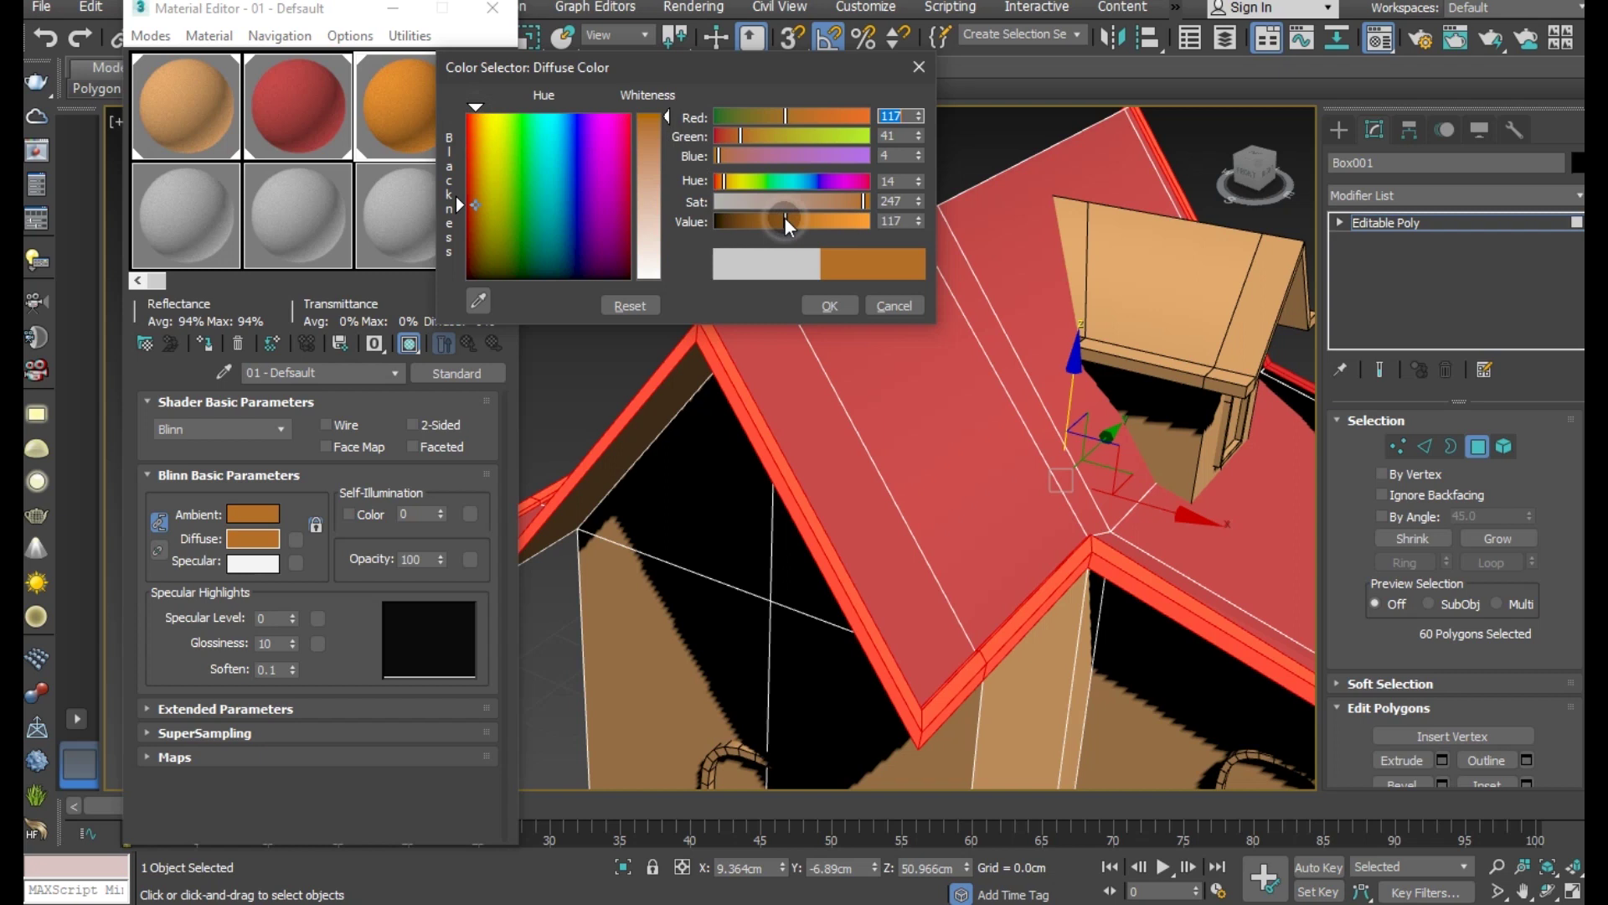
pyautogui.click(829, 305)
# Step: Exit Polygon mode and deselect the house to check its materials
pyautogui.click(1370, 225)
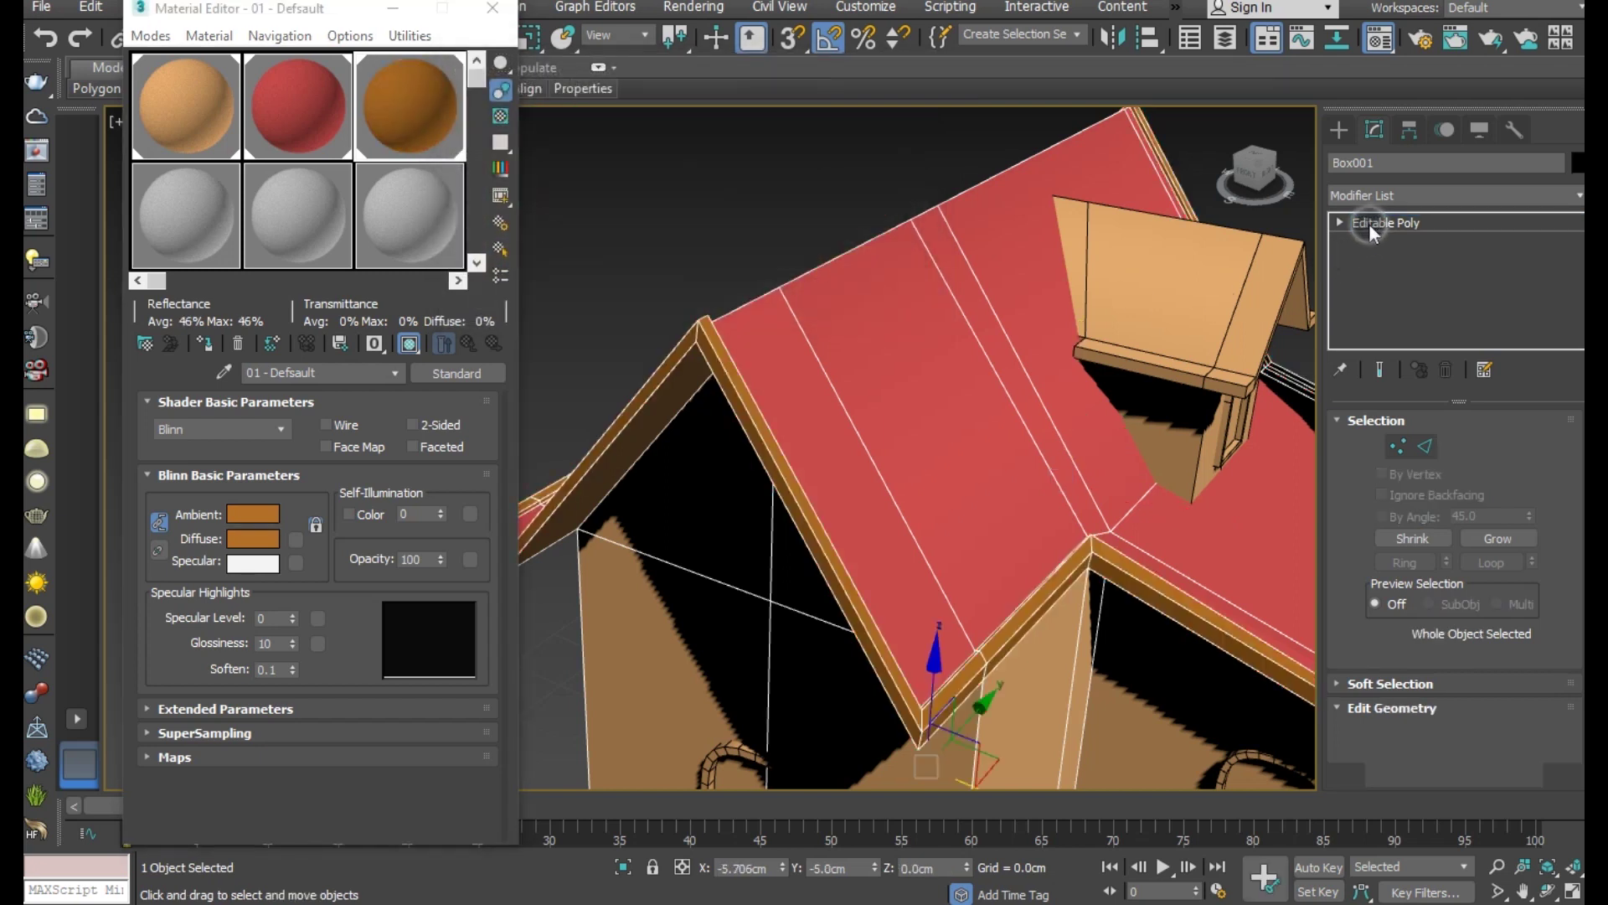
pyautogui.click(715, 195)
pyautogui.scroll(-2, 829, 390)
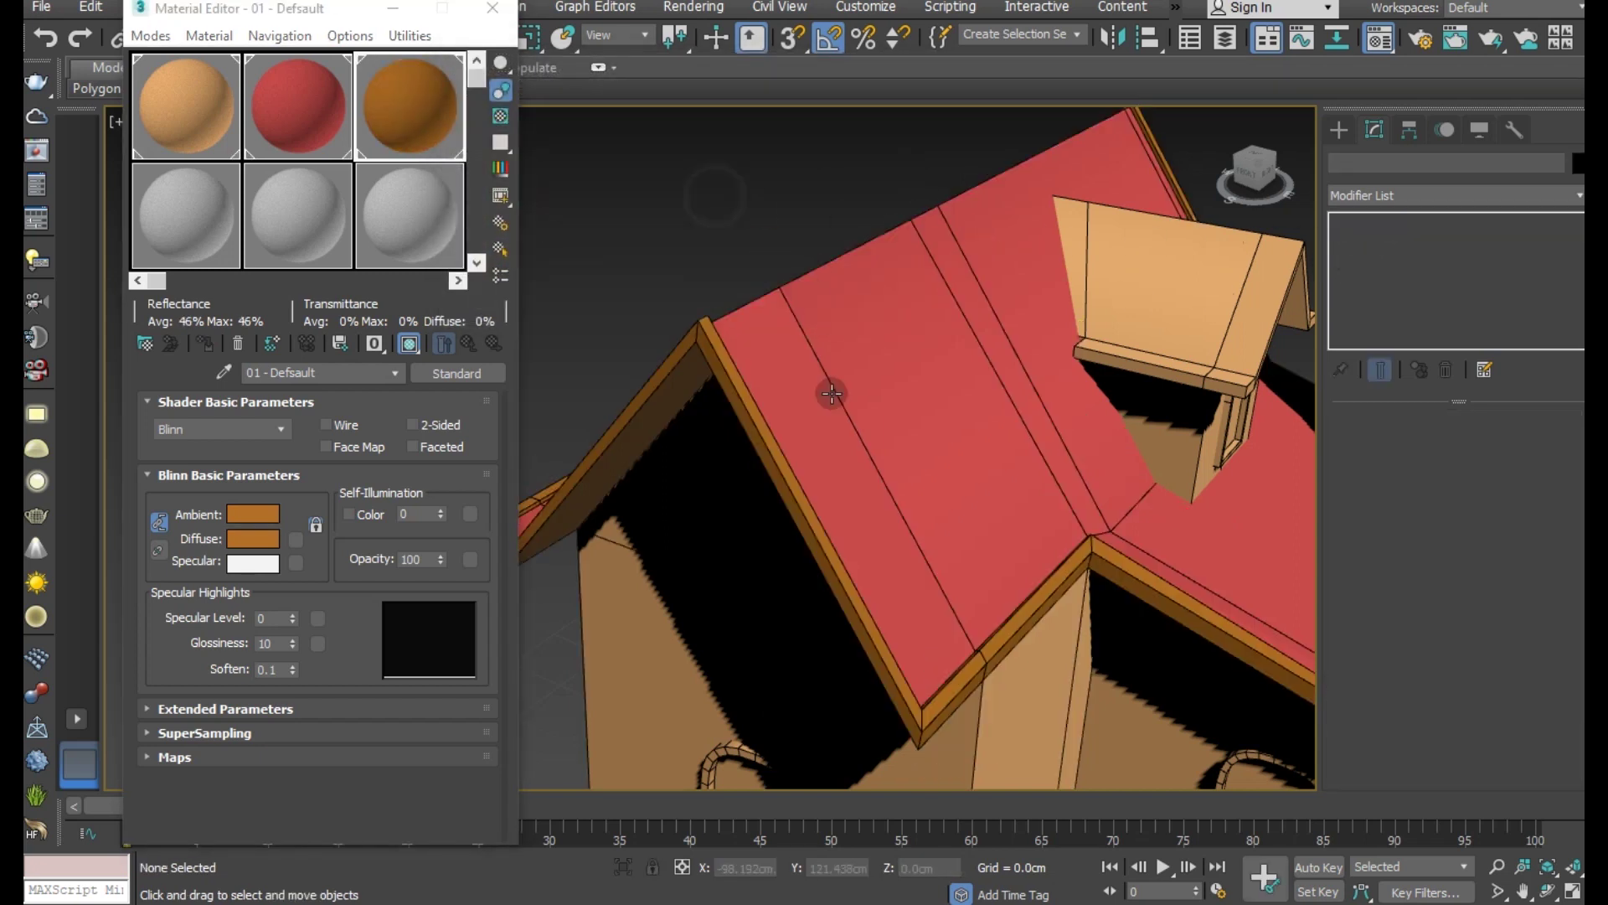
pyautogui.scroll(-2, 829, 394)
pyautogui.scroll(-2, 829, 394)
# Step: Make the orange wall material's diffuse more saturated and slightly more yellow
pyautogui.click(237, 124)
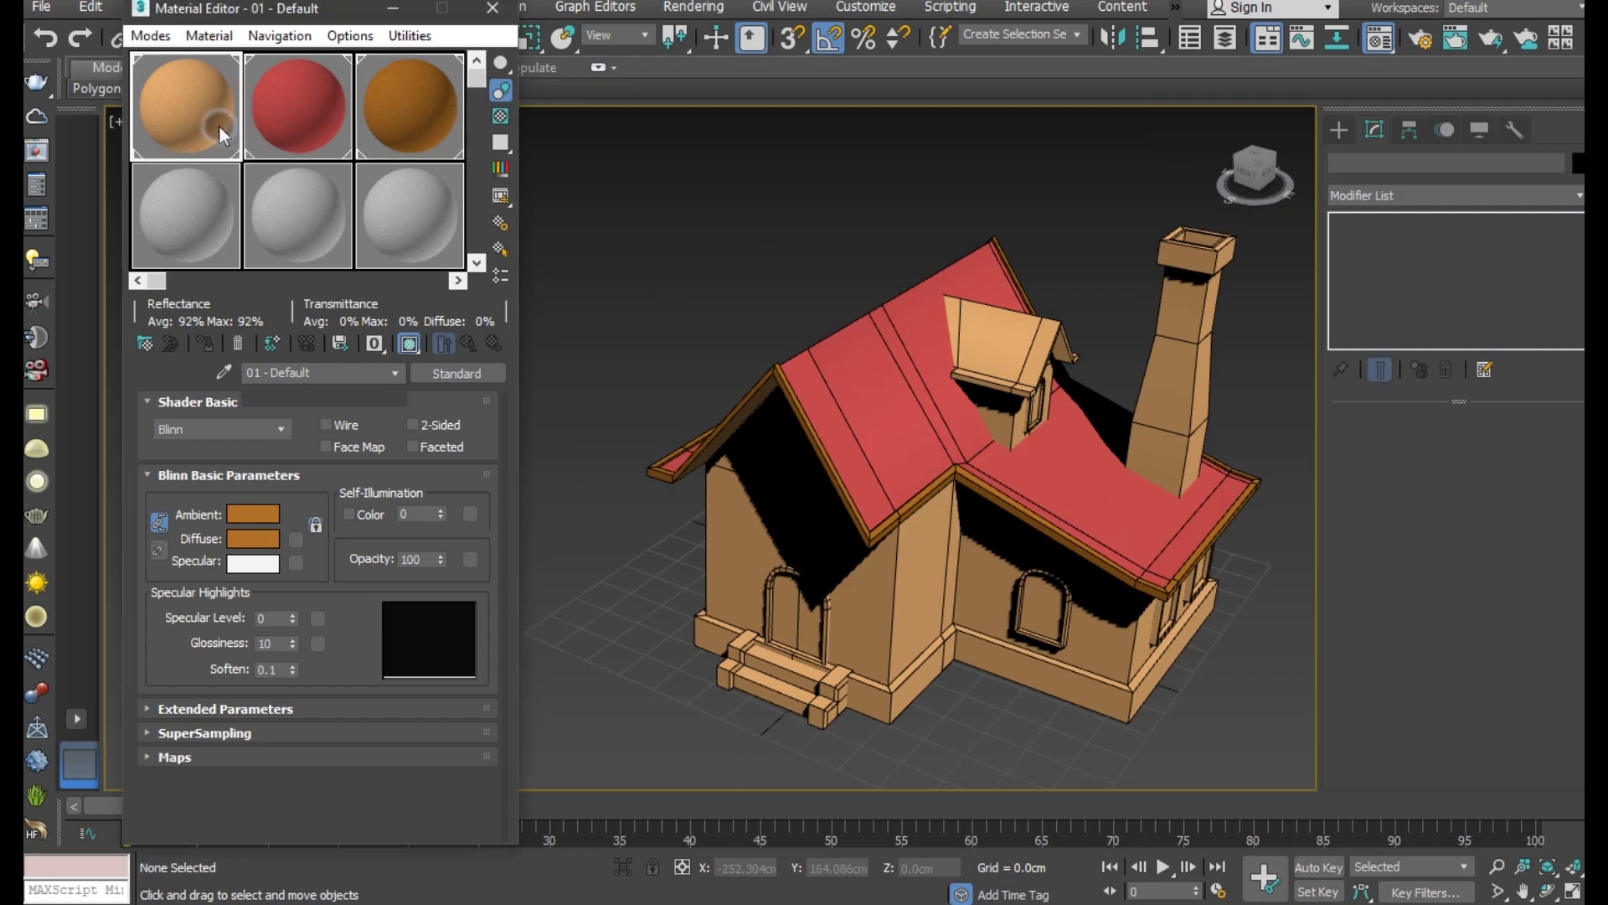
pyautogui.click(244, 540)
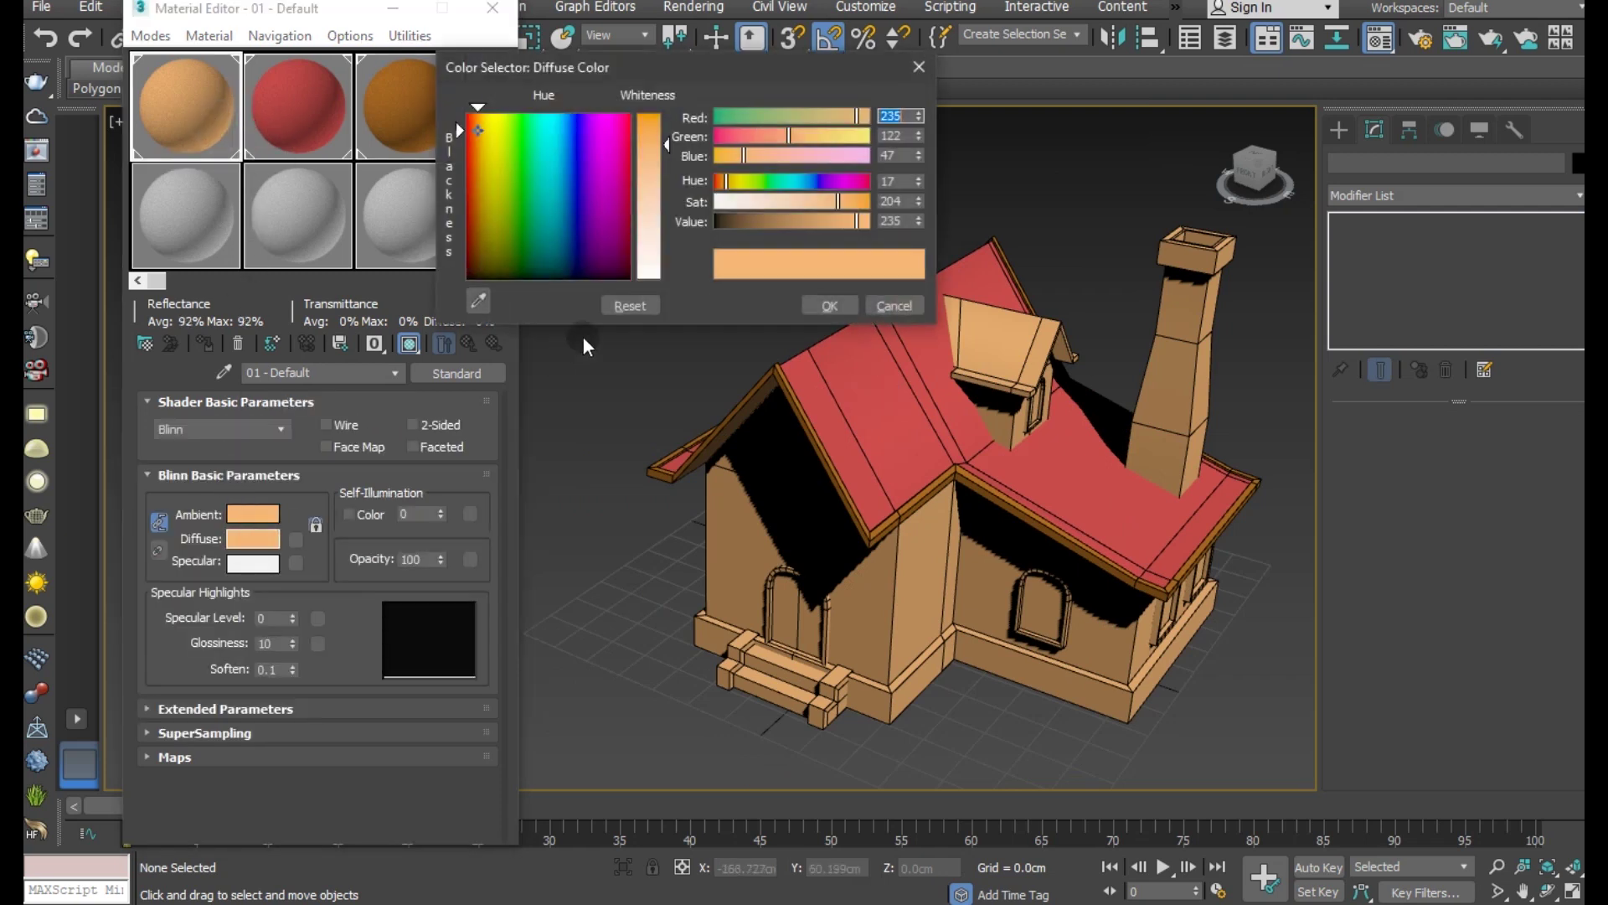
pyautogui.moveTo(655, 132); pyautogui.dragTo(655, 116)
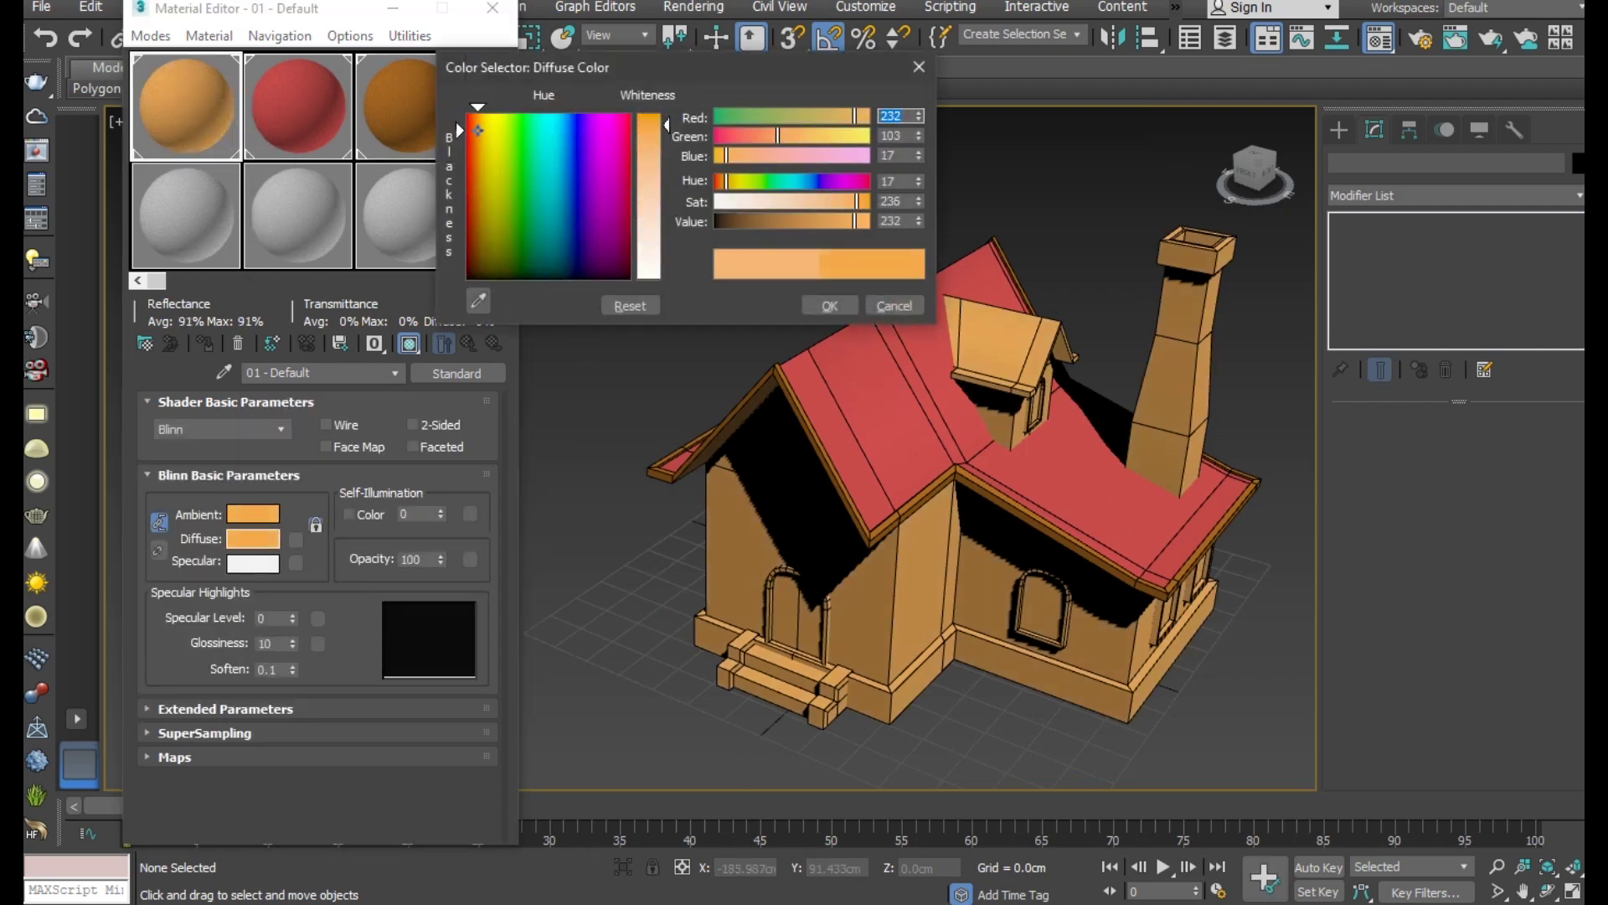
pyautogui.click(829, 305)
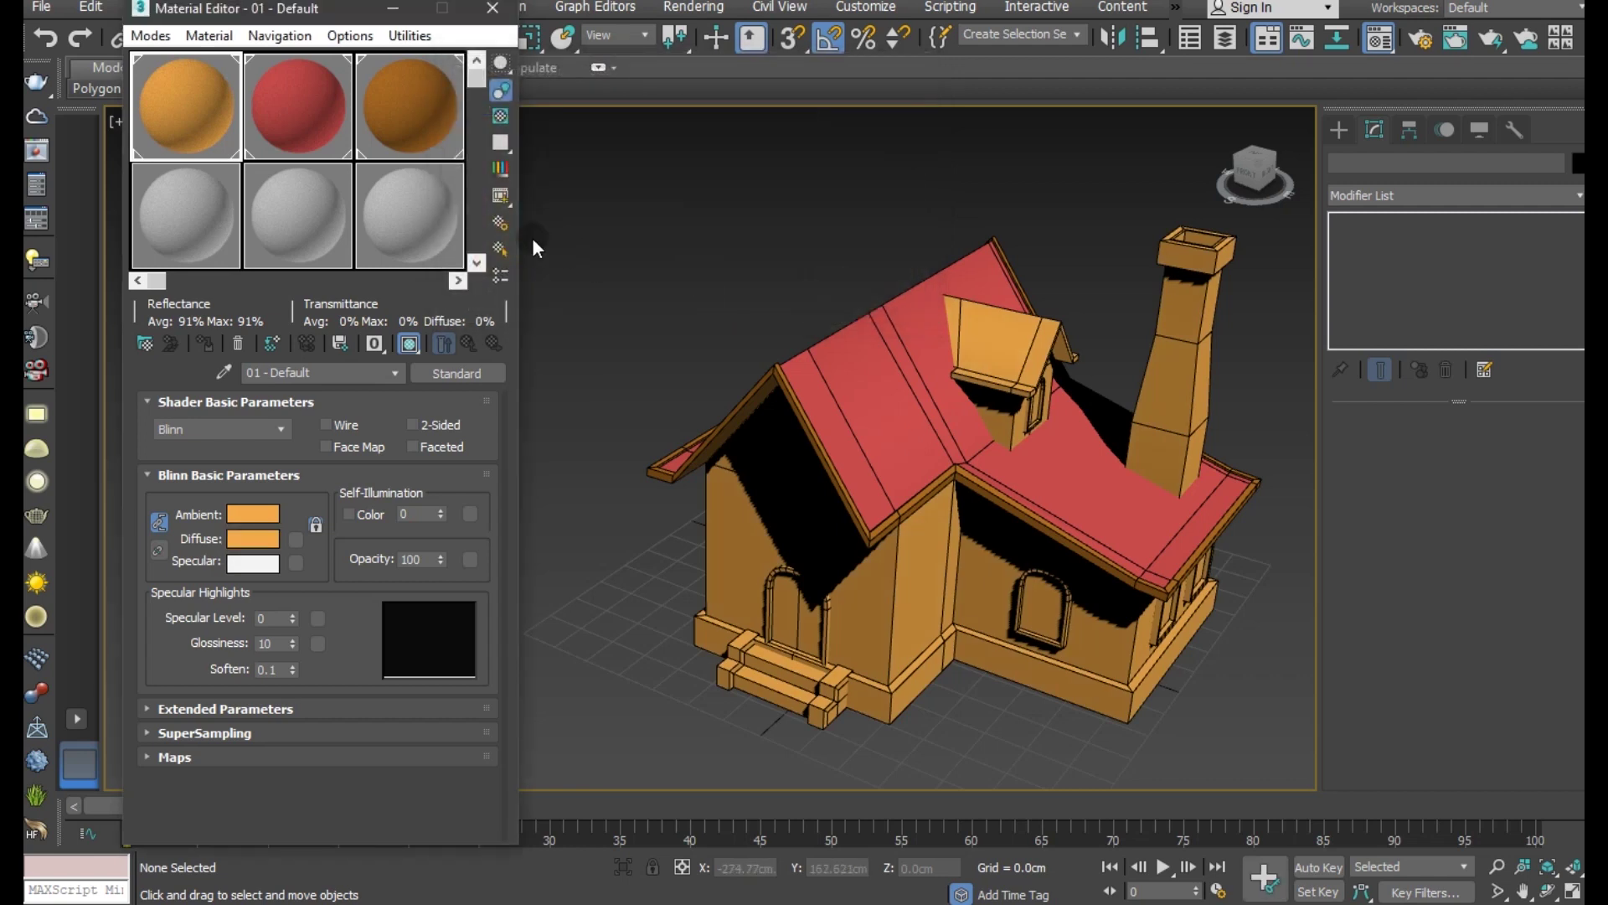
pyautogui.click(230, 534)
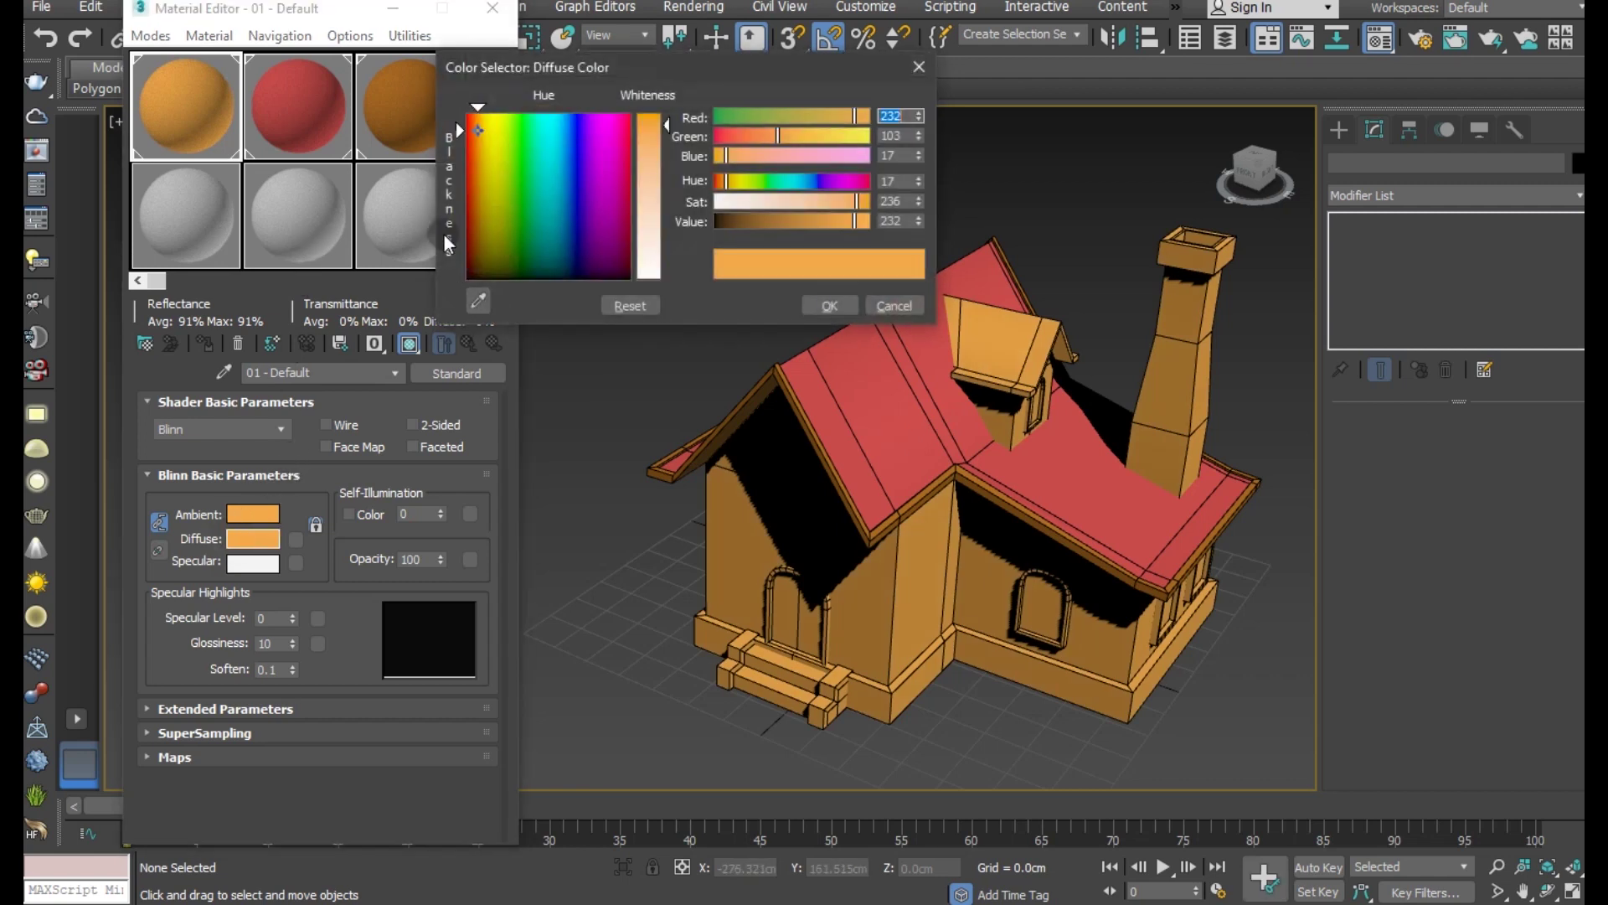
pyautogui.moveTo(480, 132); pyautogui.dragTo(480, 129)
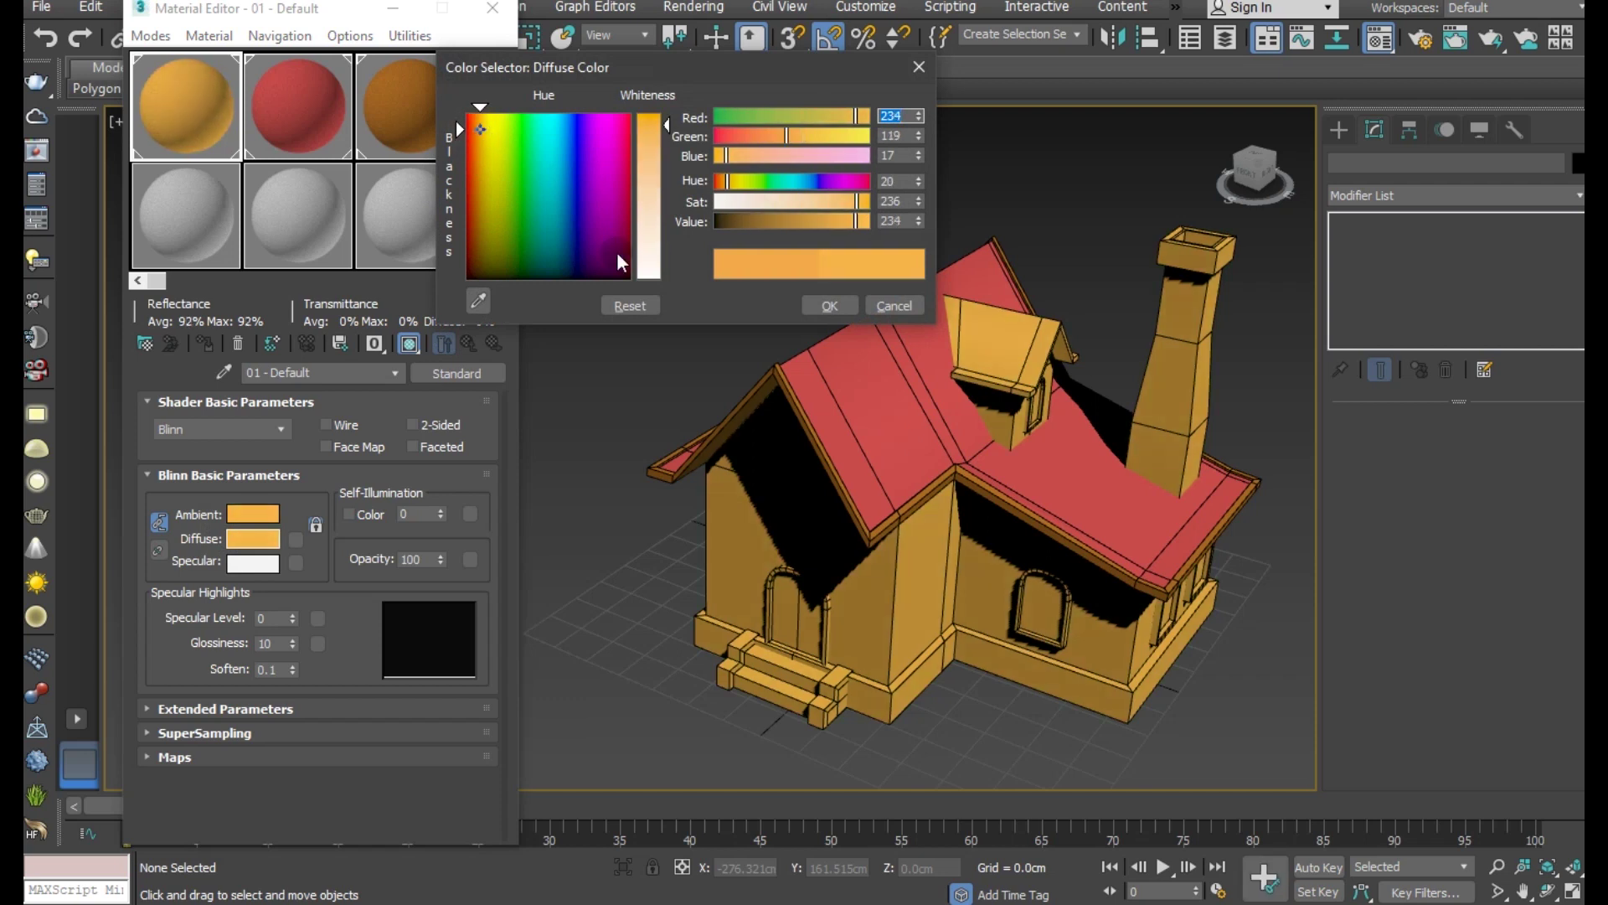
pyautogui.click(843, 300)
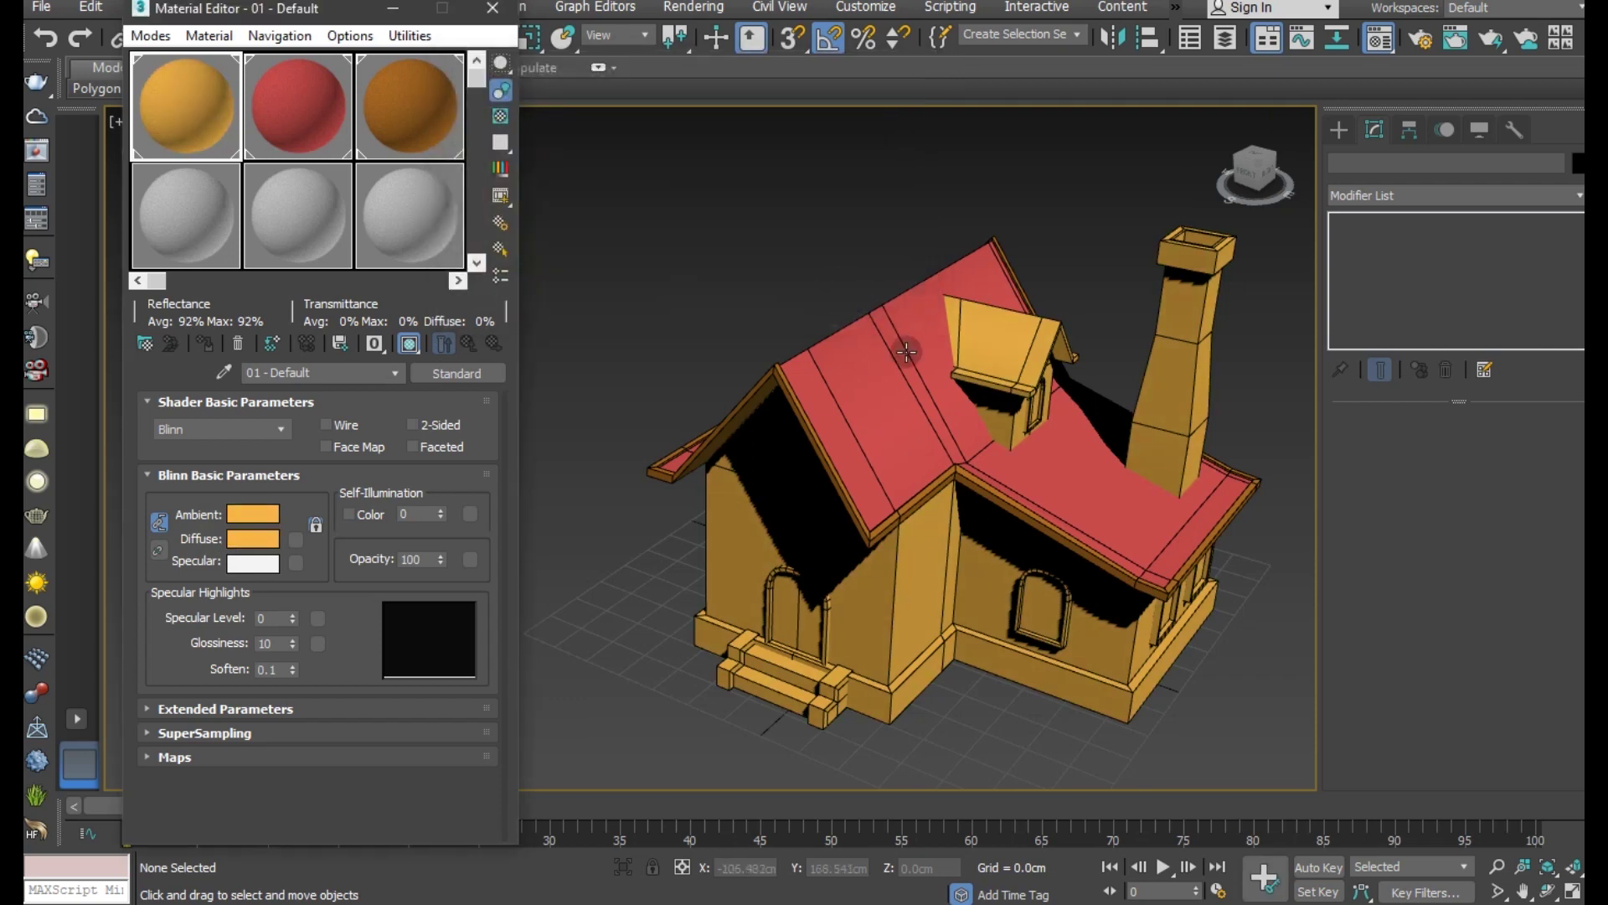
# Step: Brighten the red roof material's diffuse to RGB 210, 27, 27
pyautogui.click(283, 114)
pyautogui.write('s')
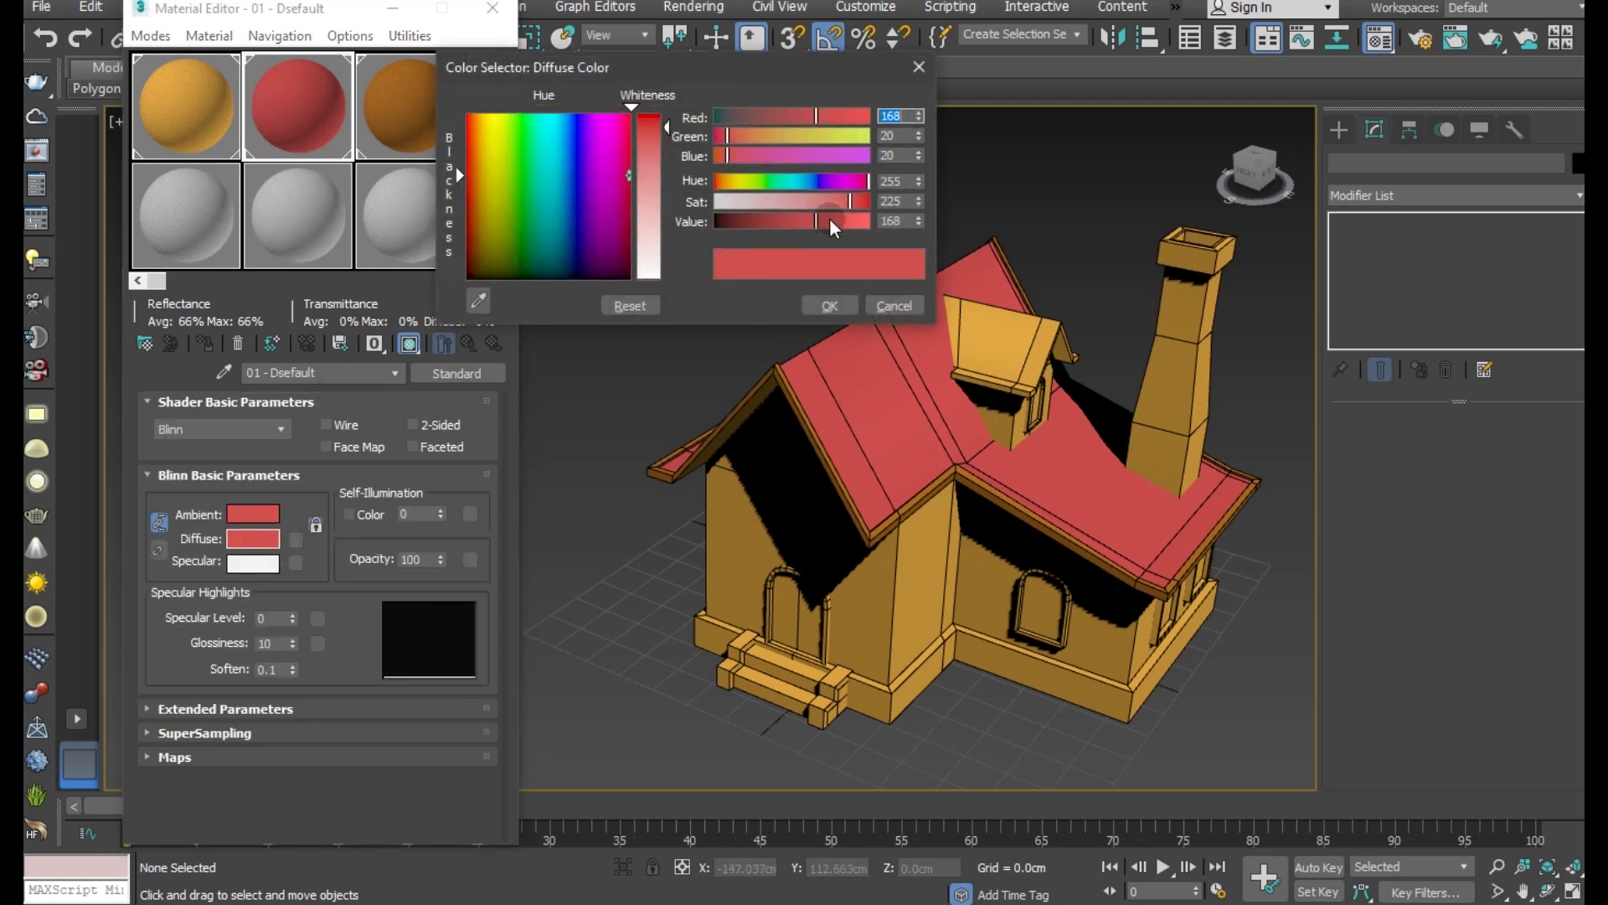
pyautogui.moveTo(829, 217); pyautogui.dragTo(853, 220)
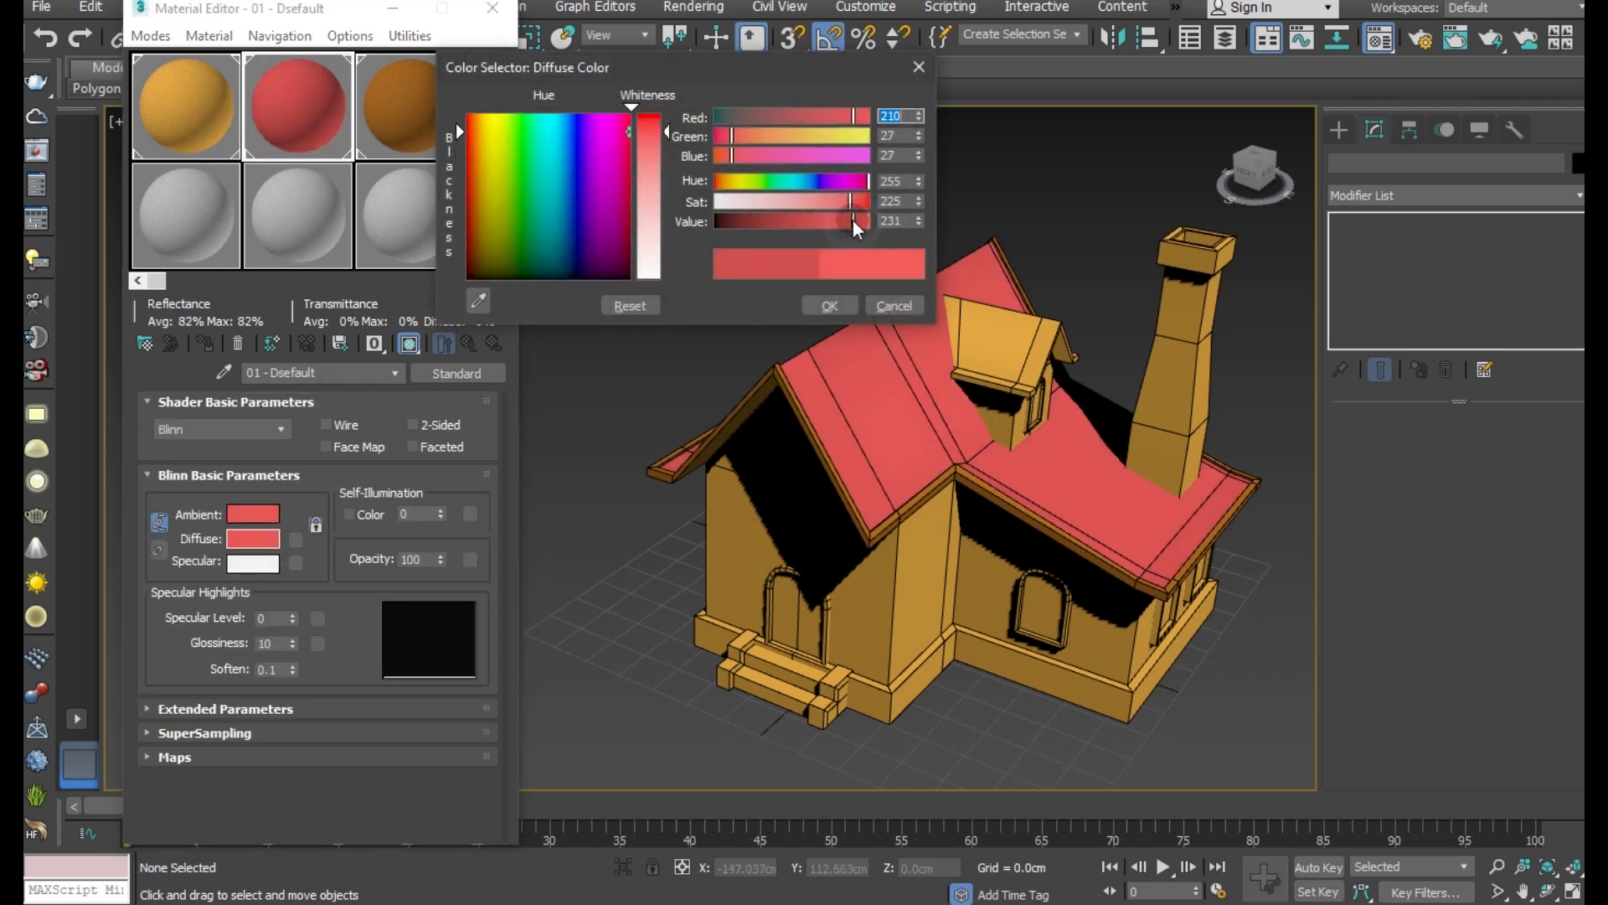
pyautogui.click(829, 305)
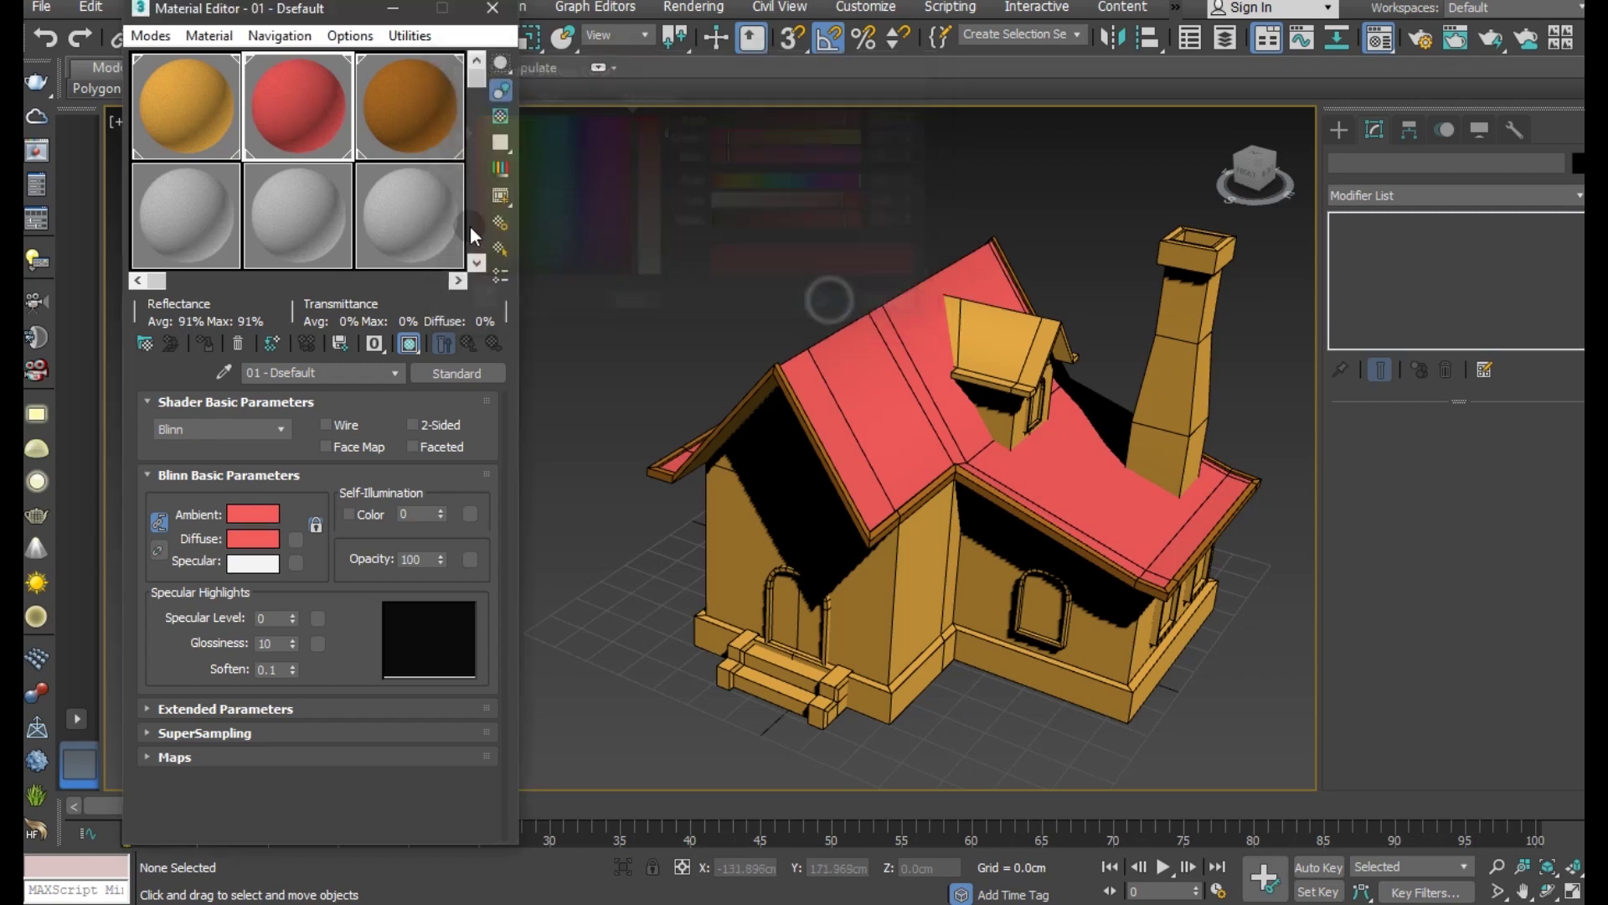
# Step: Lighten the wall material's diffuse to a peach RGB 237, 142, 57
pyautogui.click(213, 138)
pyautogui.click(241, 536)
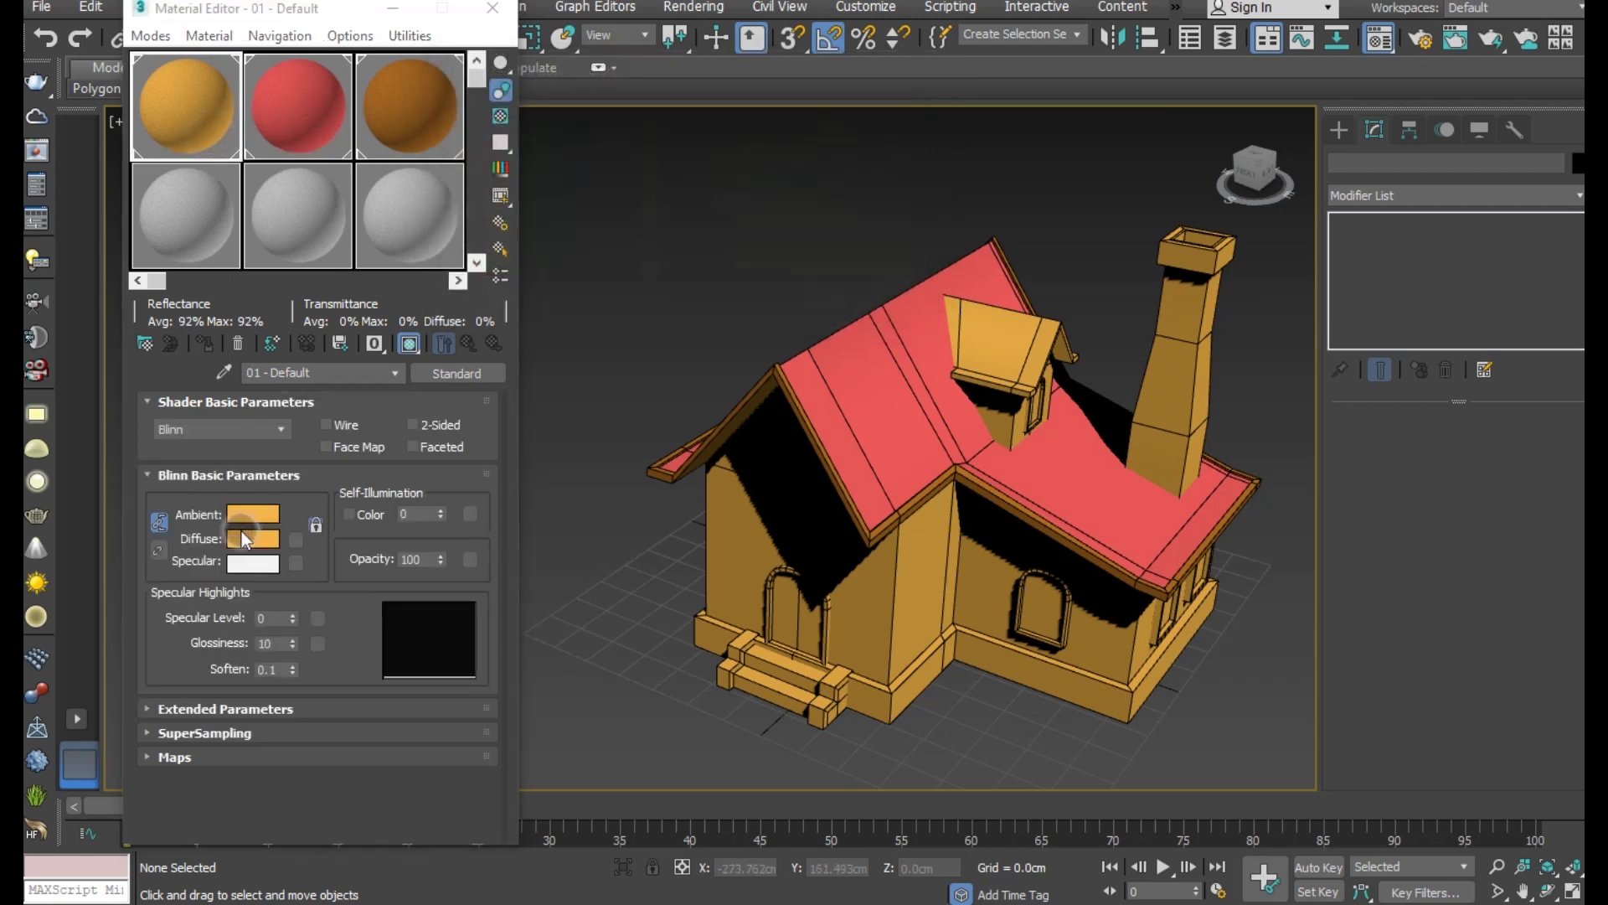
pyautogui.moveTo(662, 134); pyautogui.dragTo(655, 149)
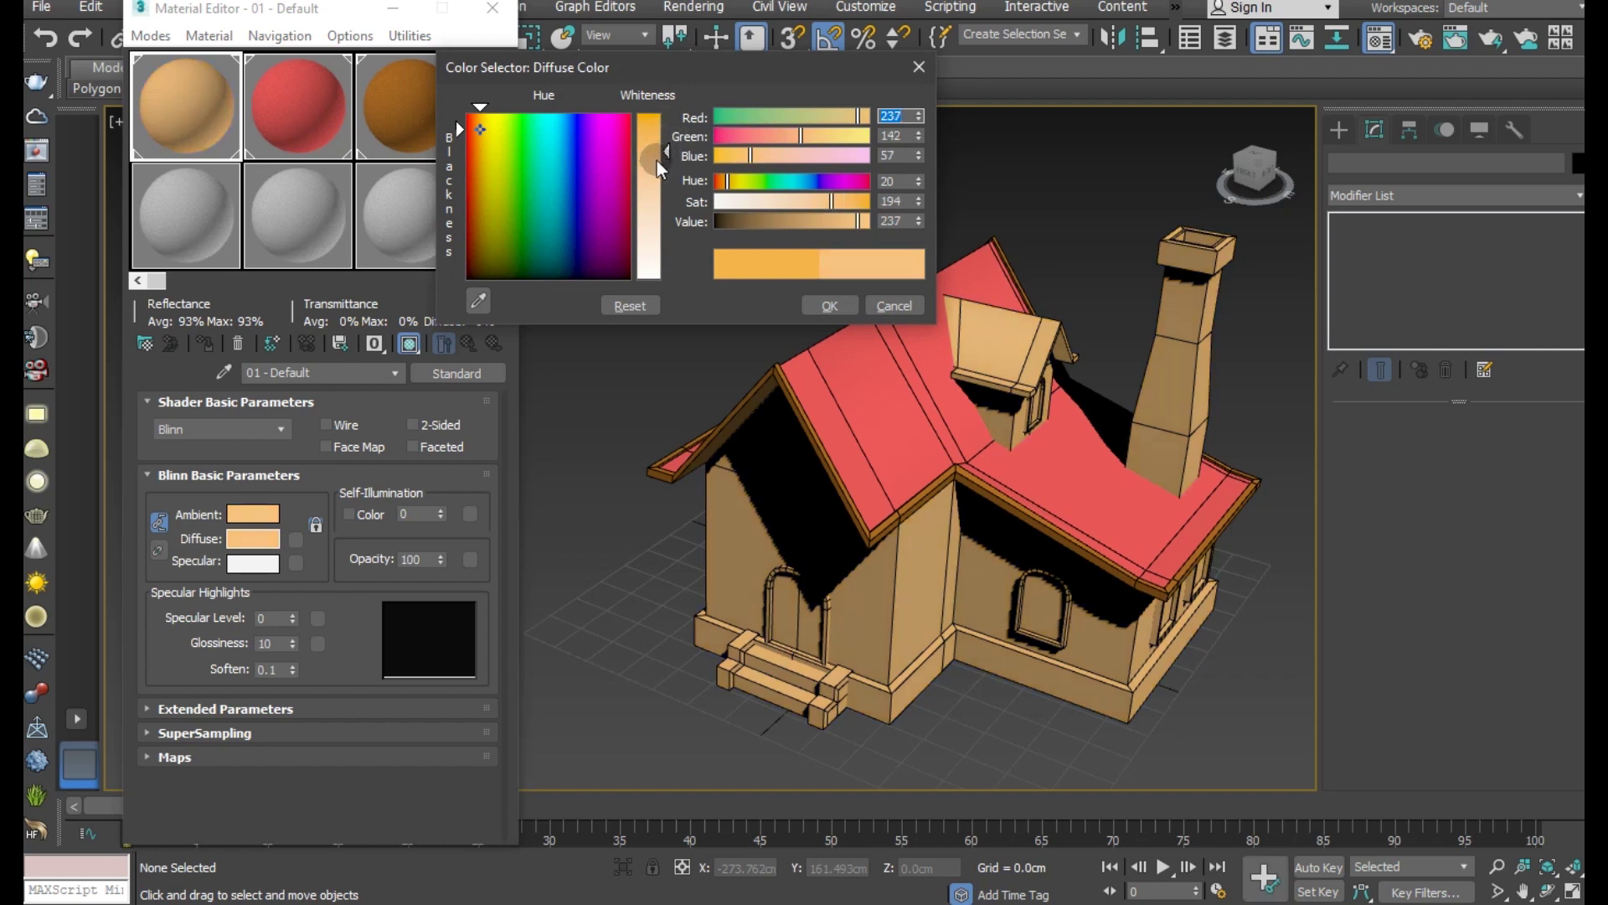
pyautogui.click(822, 307)
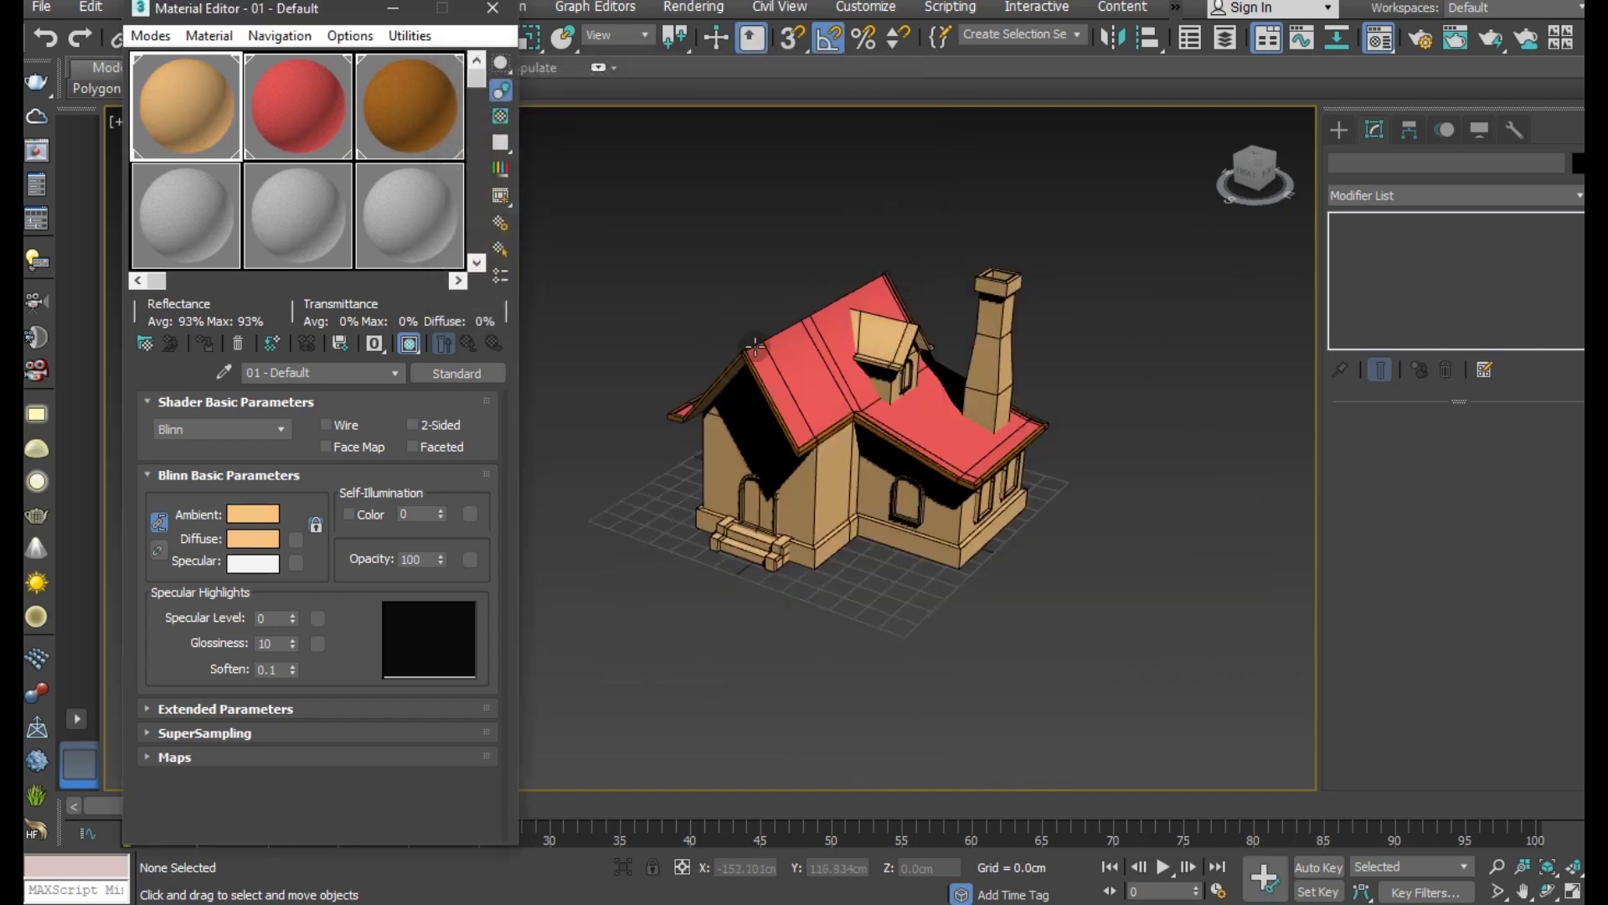
pyautogui.scroll(-4, 701, 325)
pyautogui.scroll(5, 595, 383)
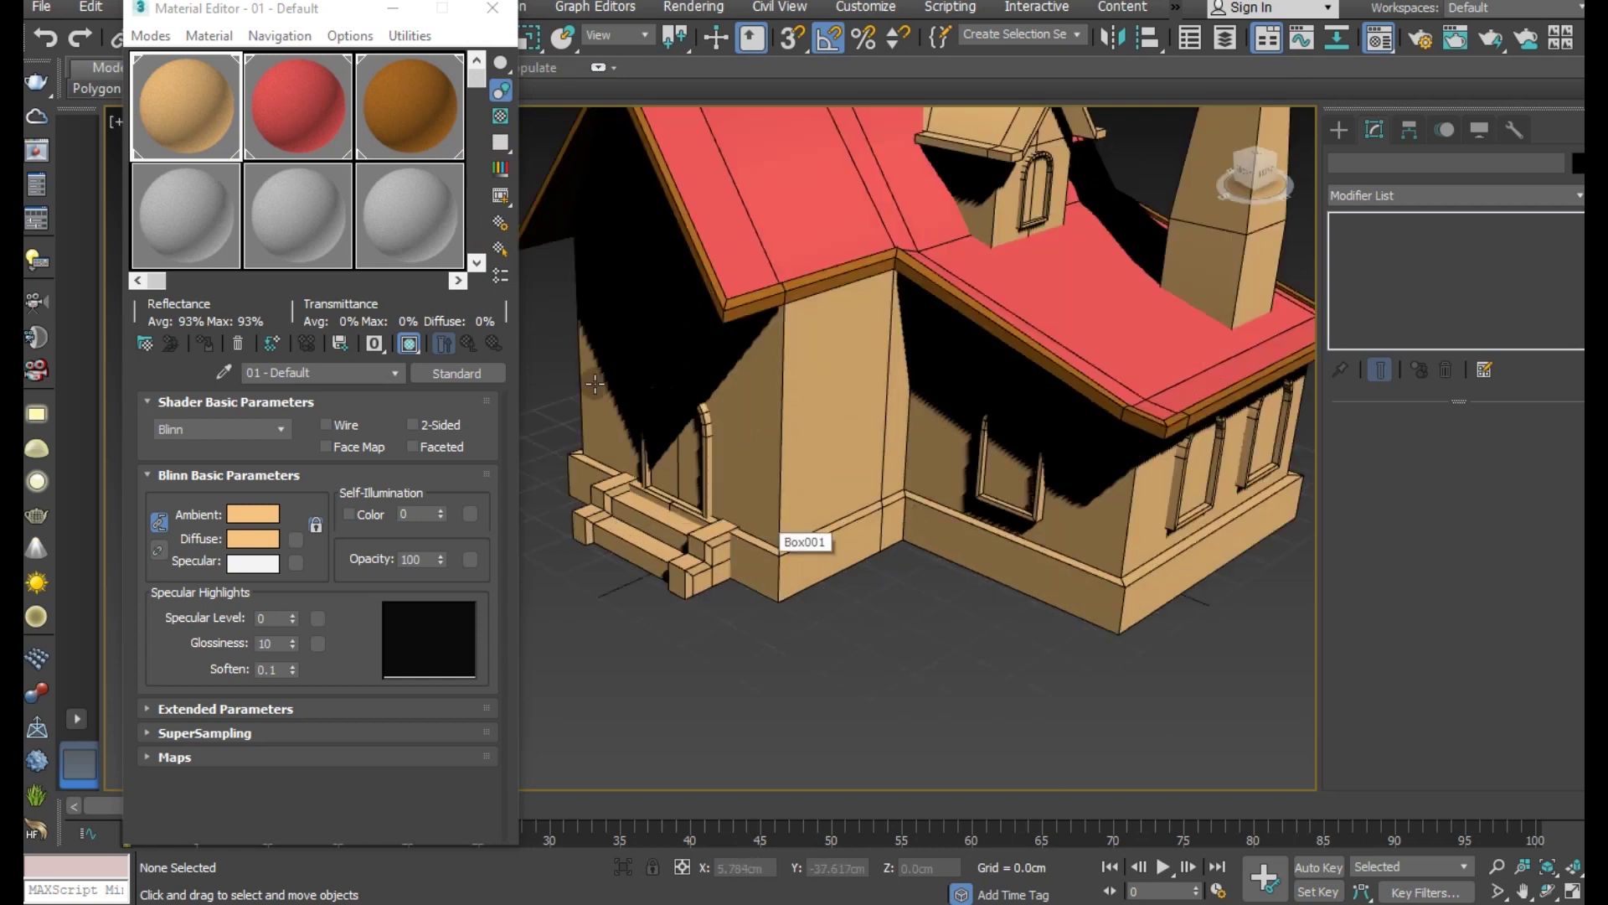
# Step: Select the house body's base polygon strip and grow it to the whole base band
pyautogui.click(806, 567)
pyautogui.click(1478, 446)
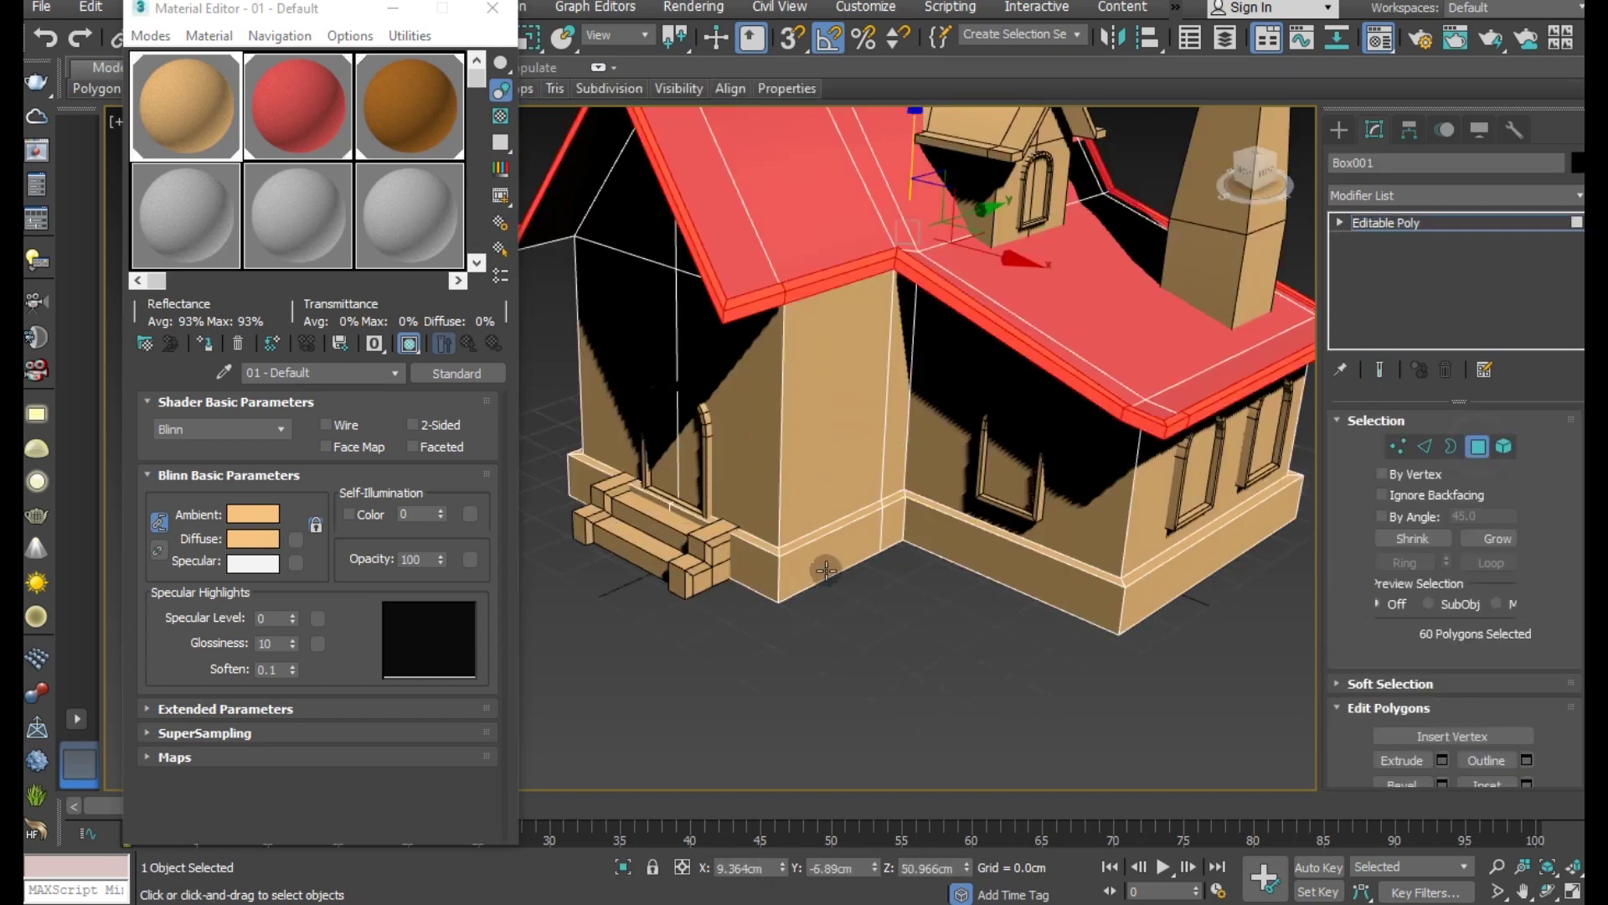
pyautogui.click(804, 574)
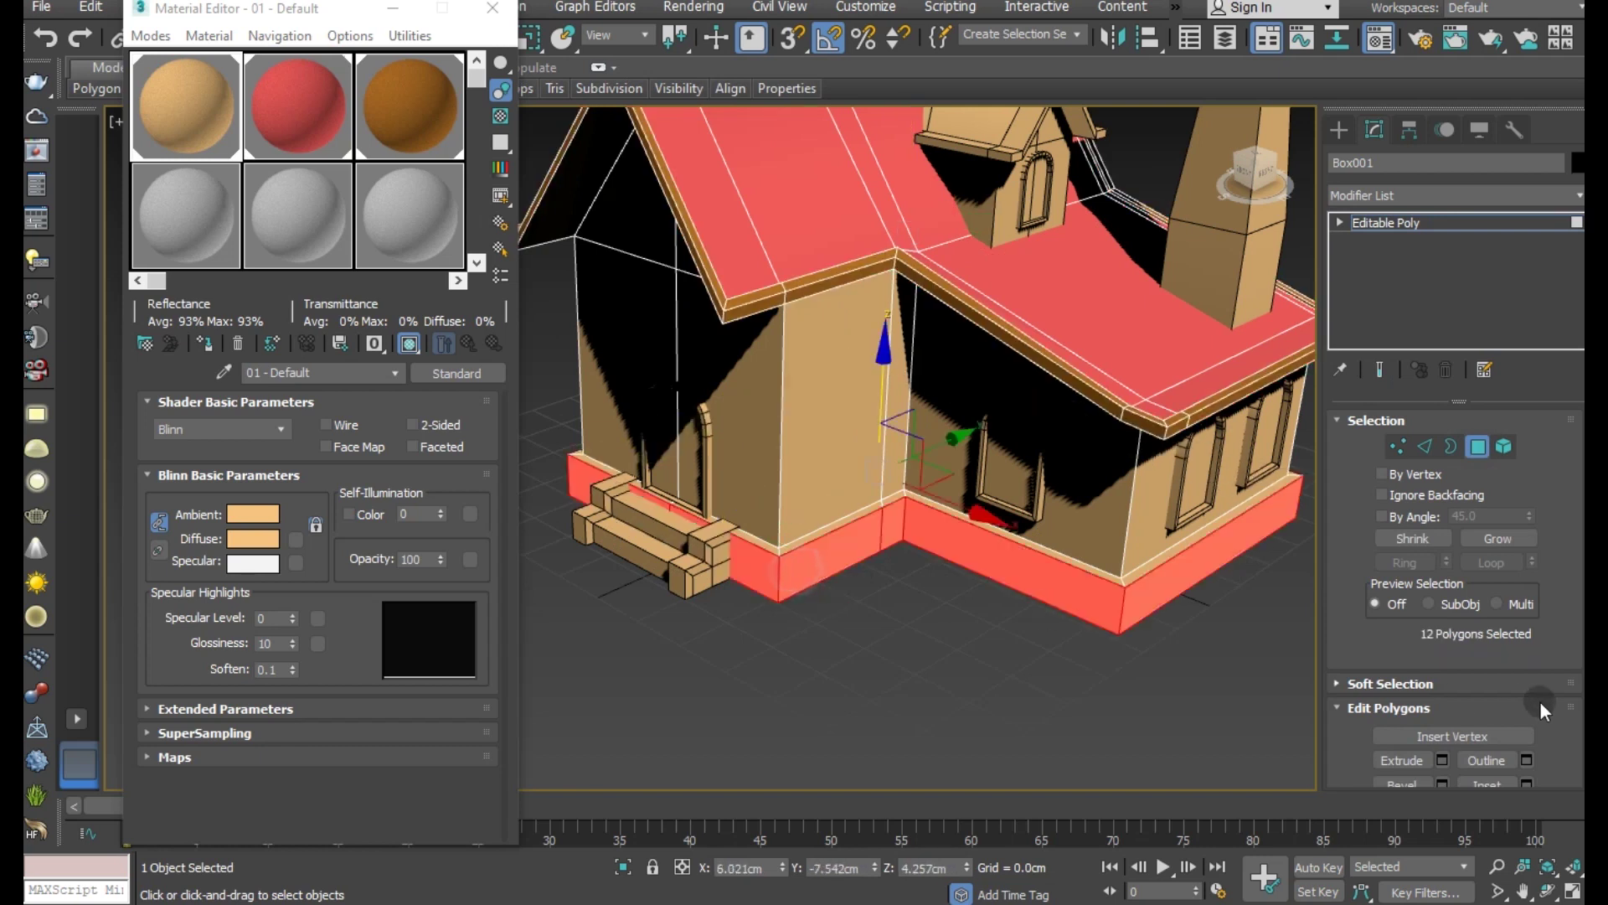
pyautogui.click(1495, 544)
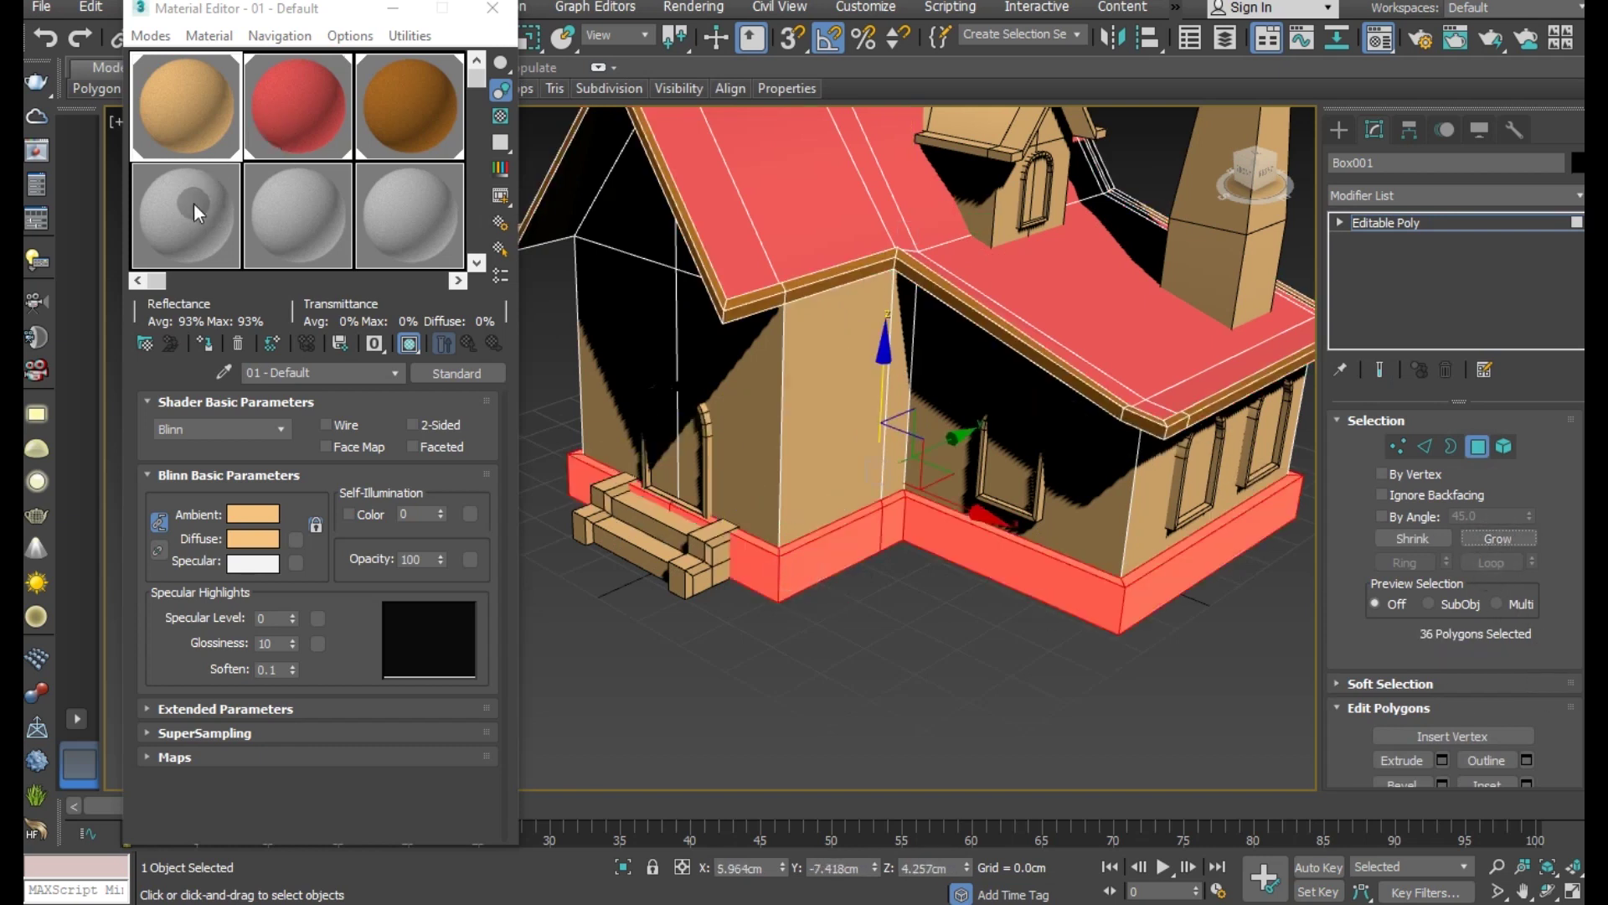
# Step: Assign an unused material slot to the base band, renaming the material
pyautogui.click(211, 350)
pyautogui.click(208, 350)
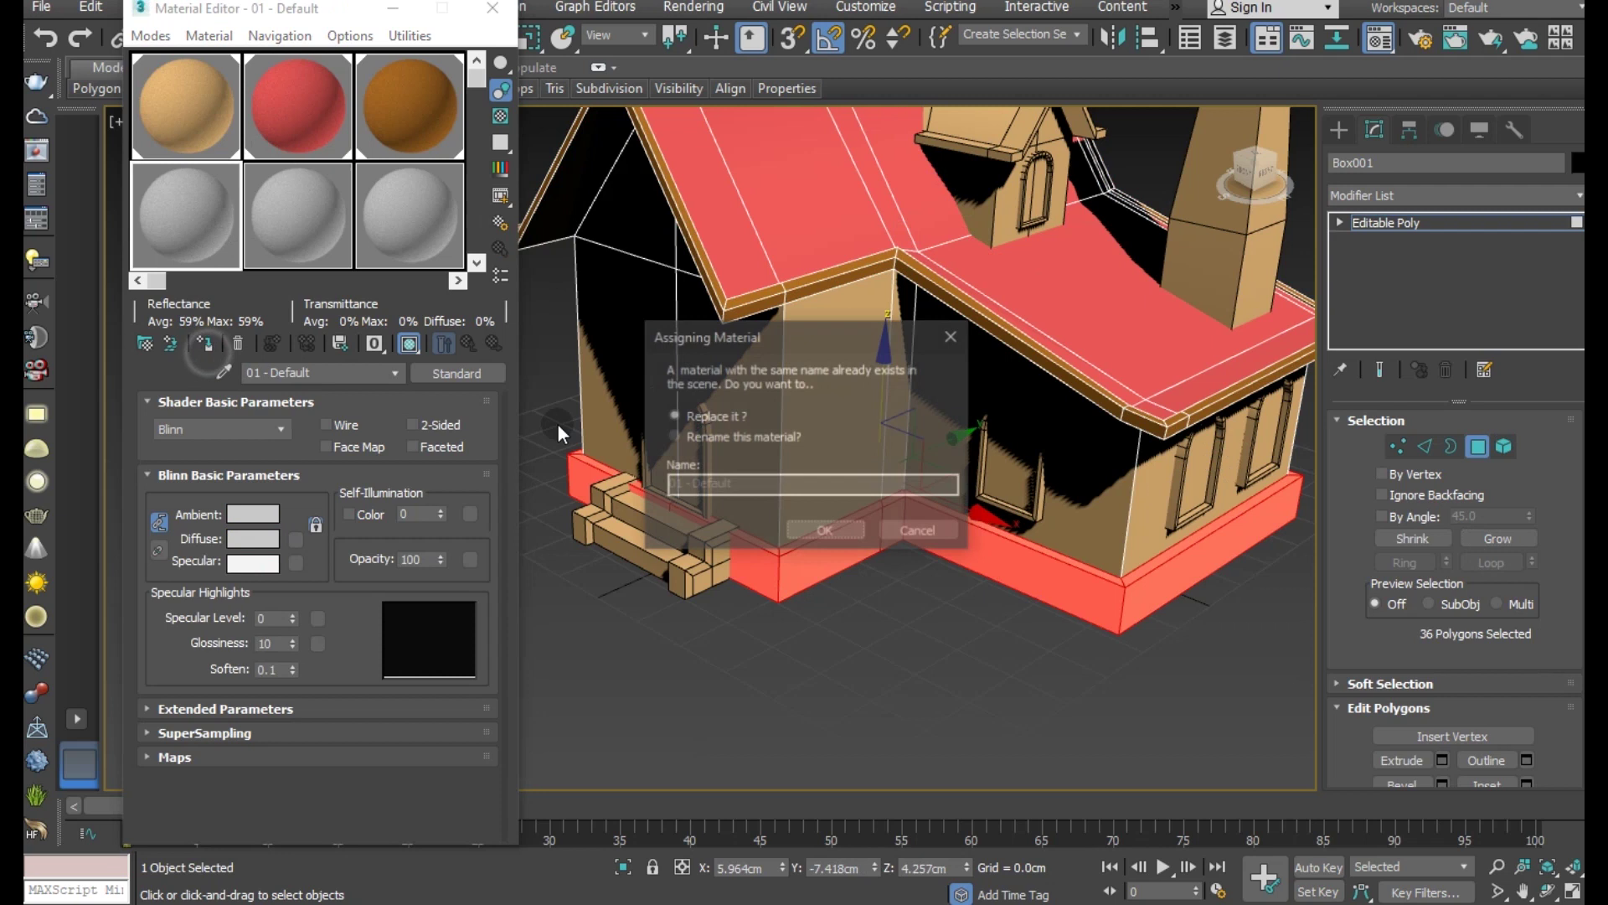
pyautogui.click(673, 437)
pyautogui.write('sss Default')
pyautogui.click(826, 532)
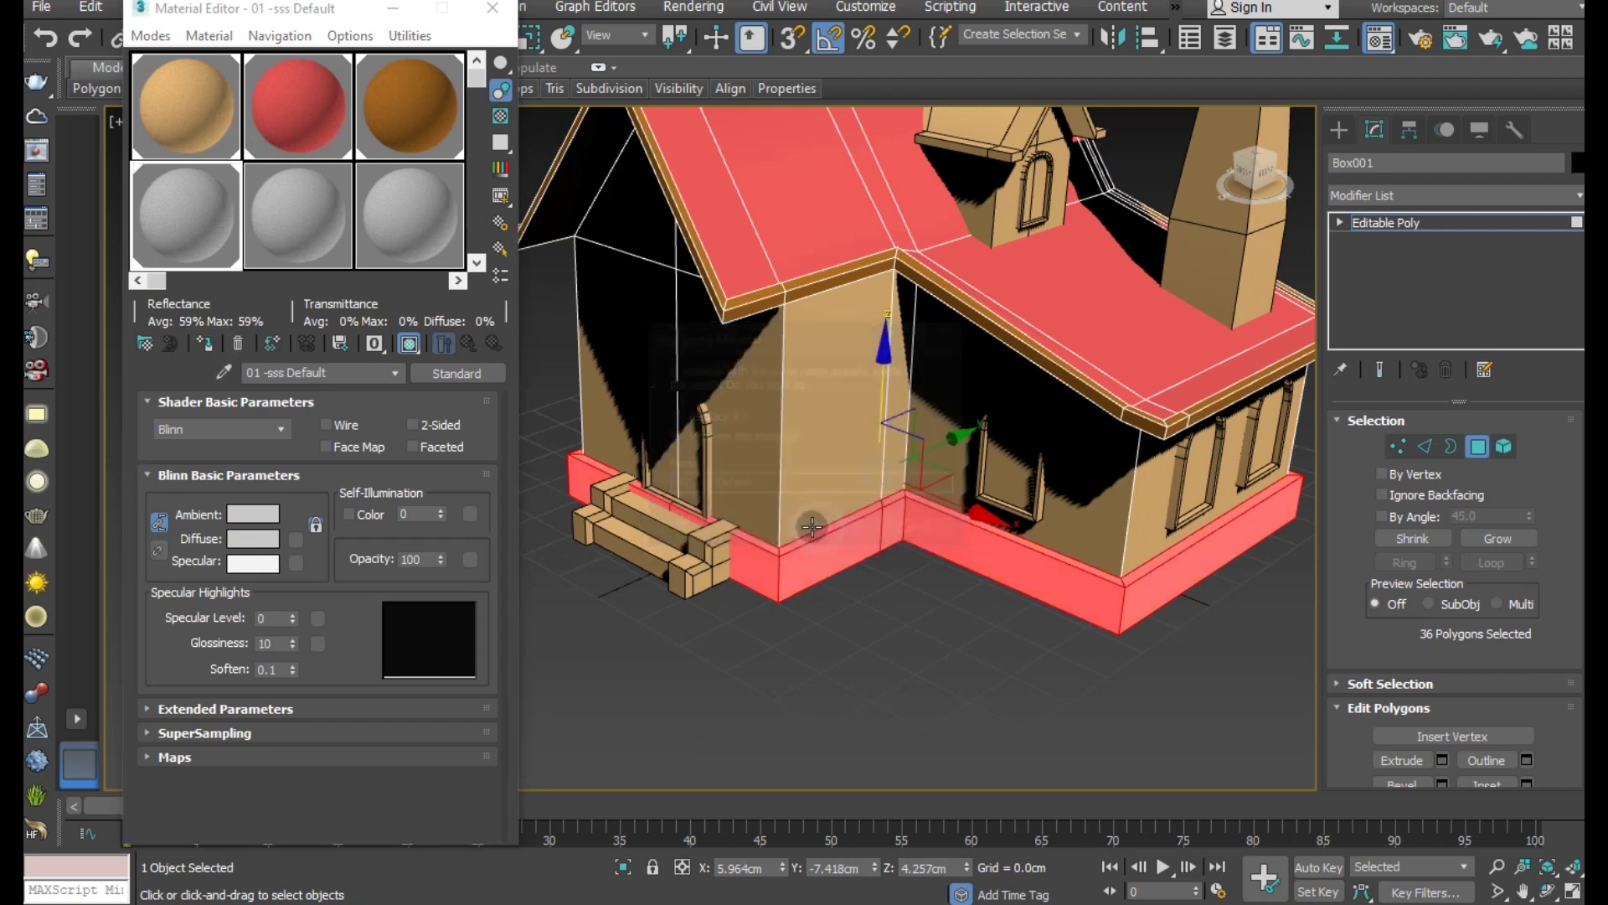
# Step: Set the base material's diffuse to near-black RGB 18, 18, 18, then exit and deselect
pyautogui.click(266, 538)
pyautogui.click(455, 271)
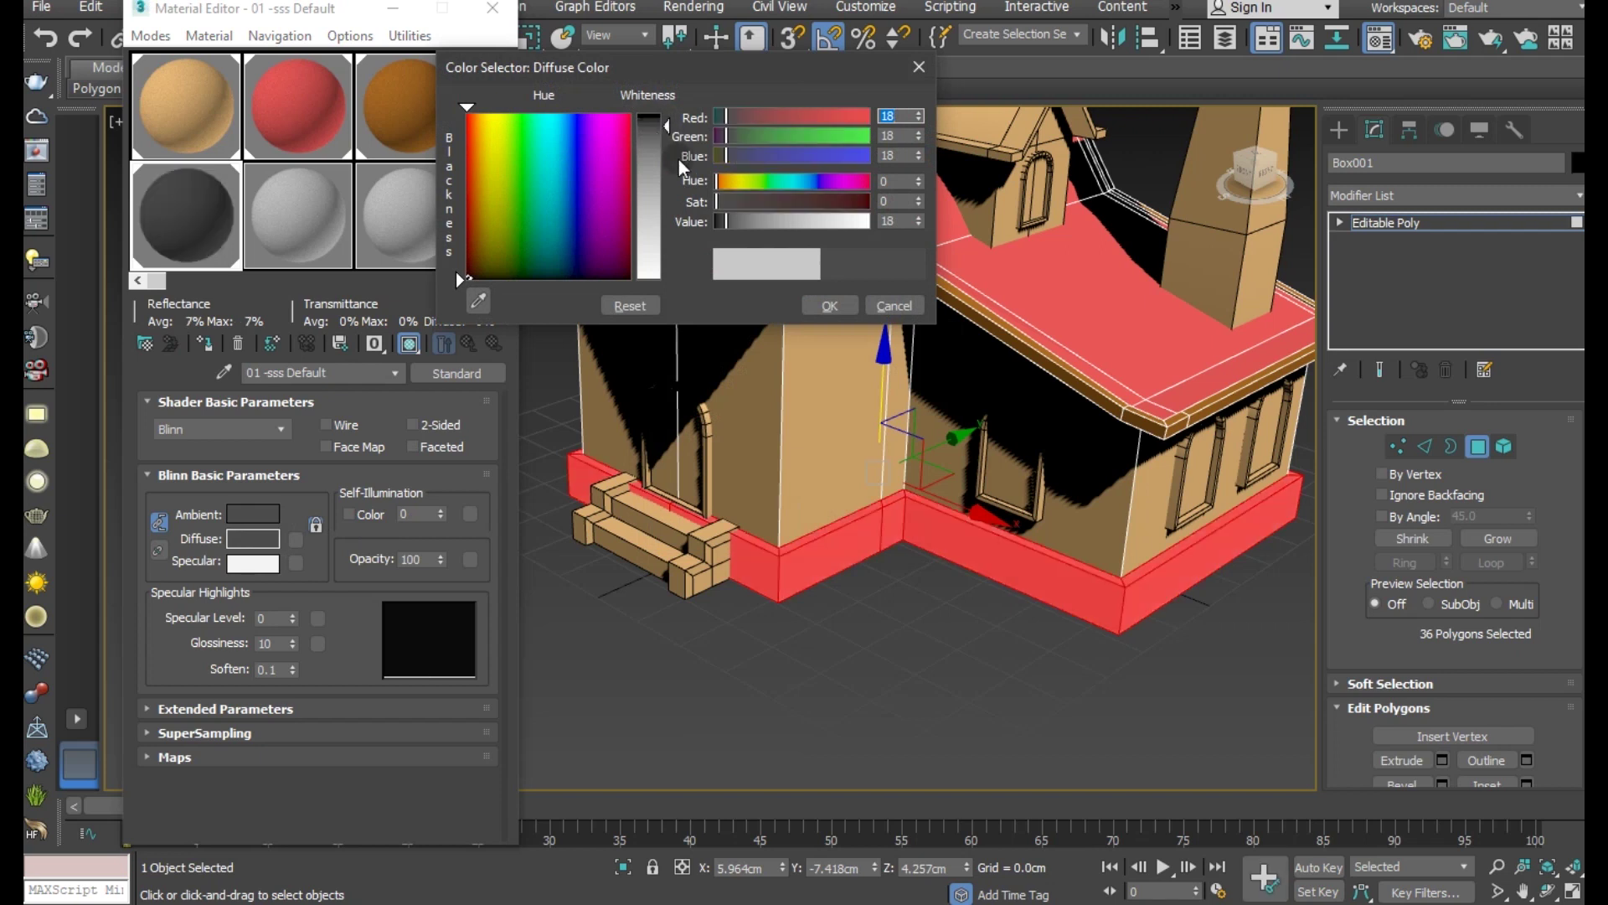
pyautogui.click(811, 302)
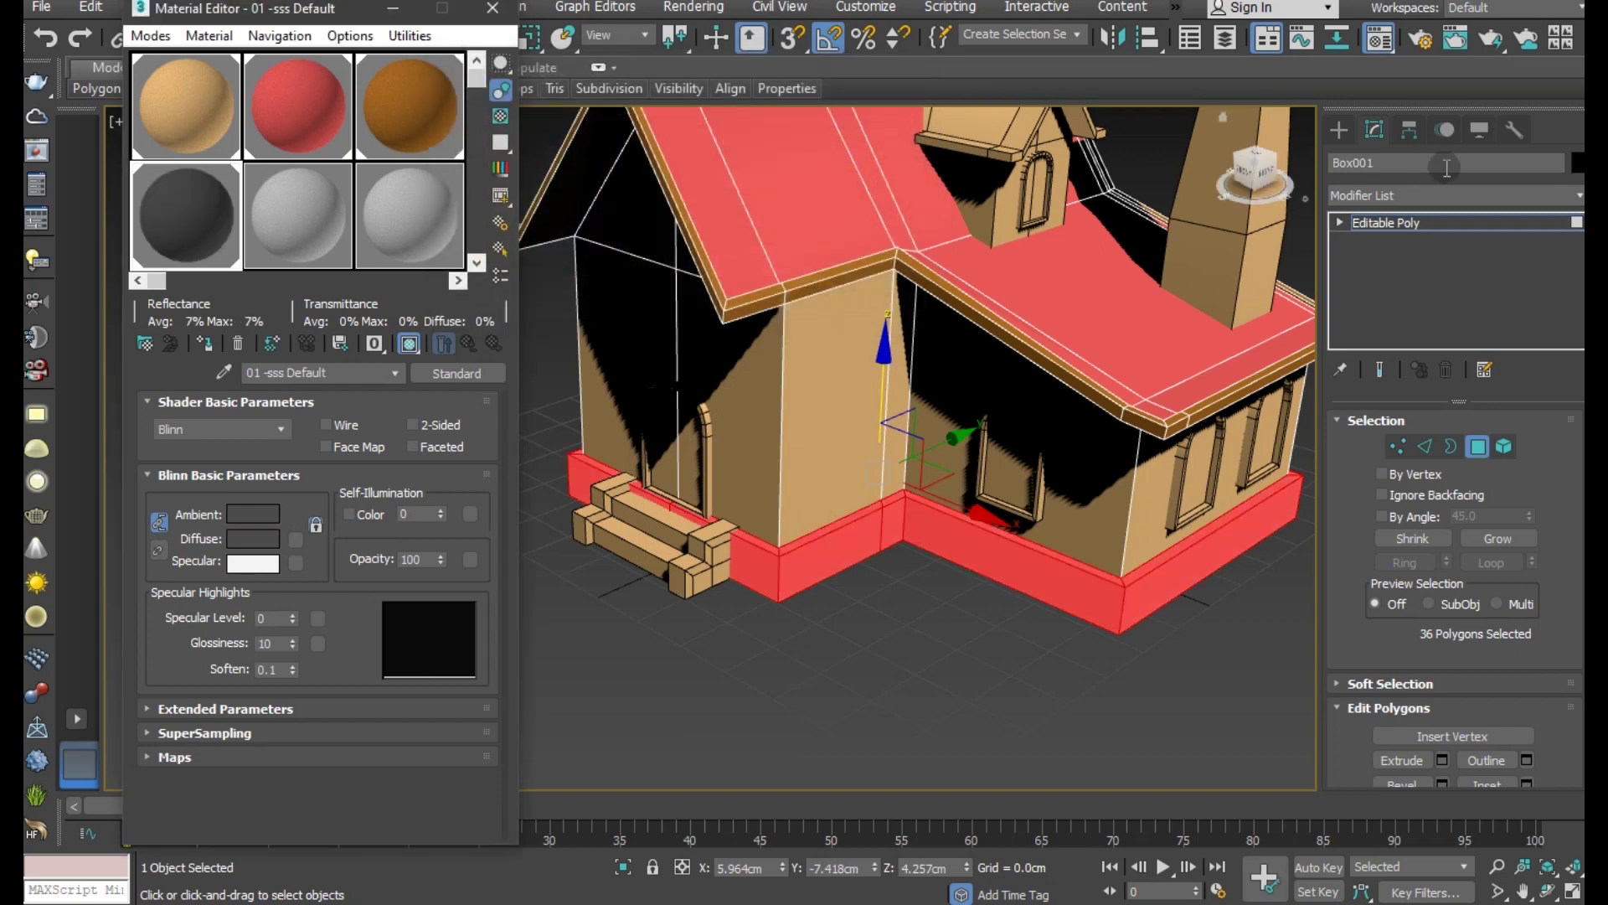
pyautogui.click(1429, 223)
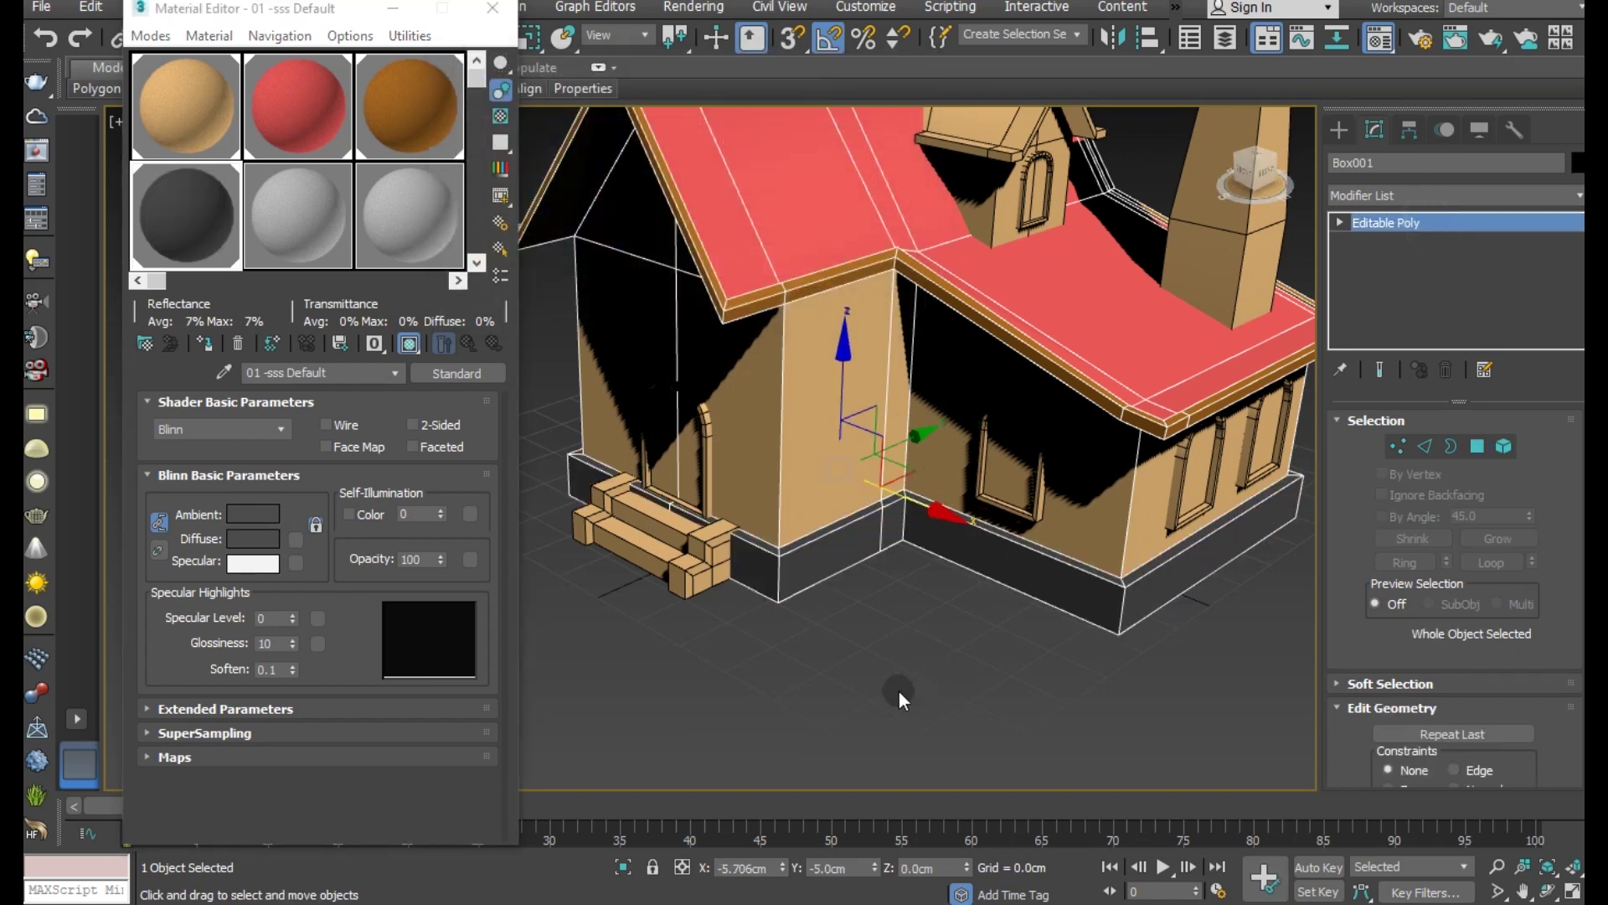
pyautogui.click(857, 674)
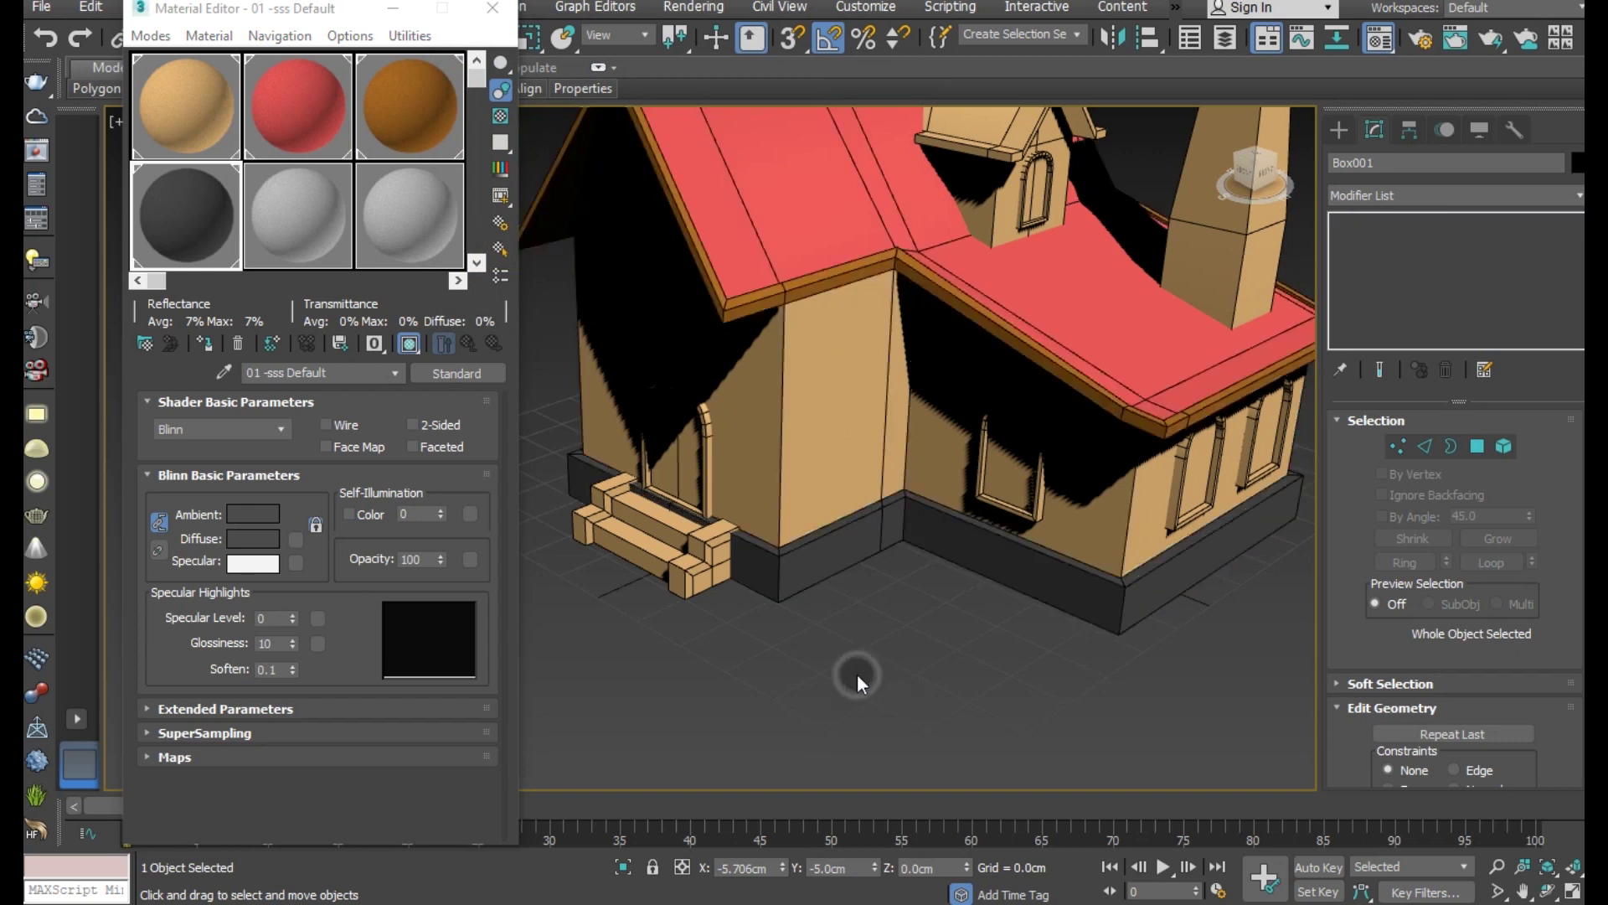
pyautogui.scroll(-4, 806, 649)
pyautogui.click(706, 596)
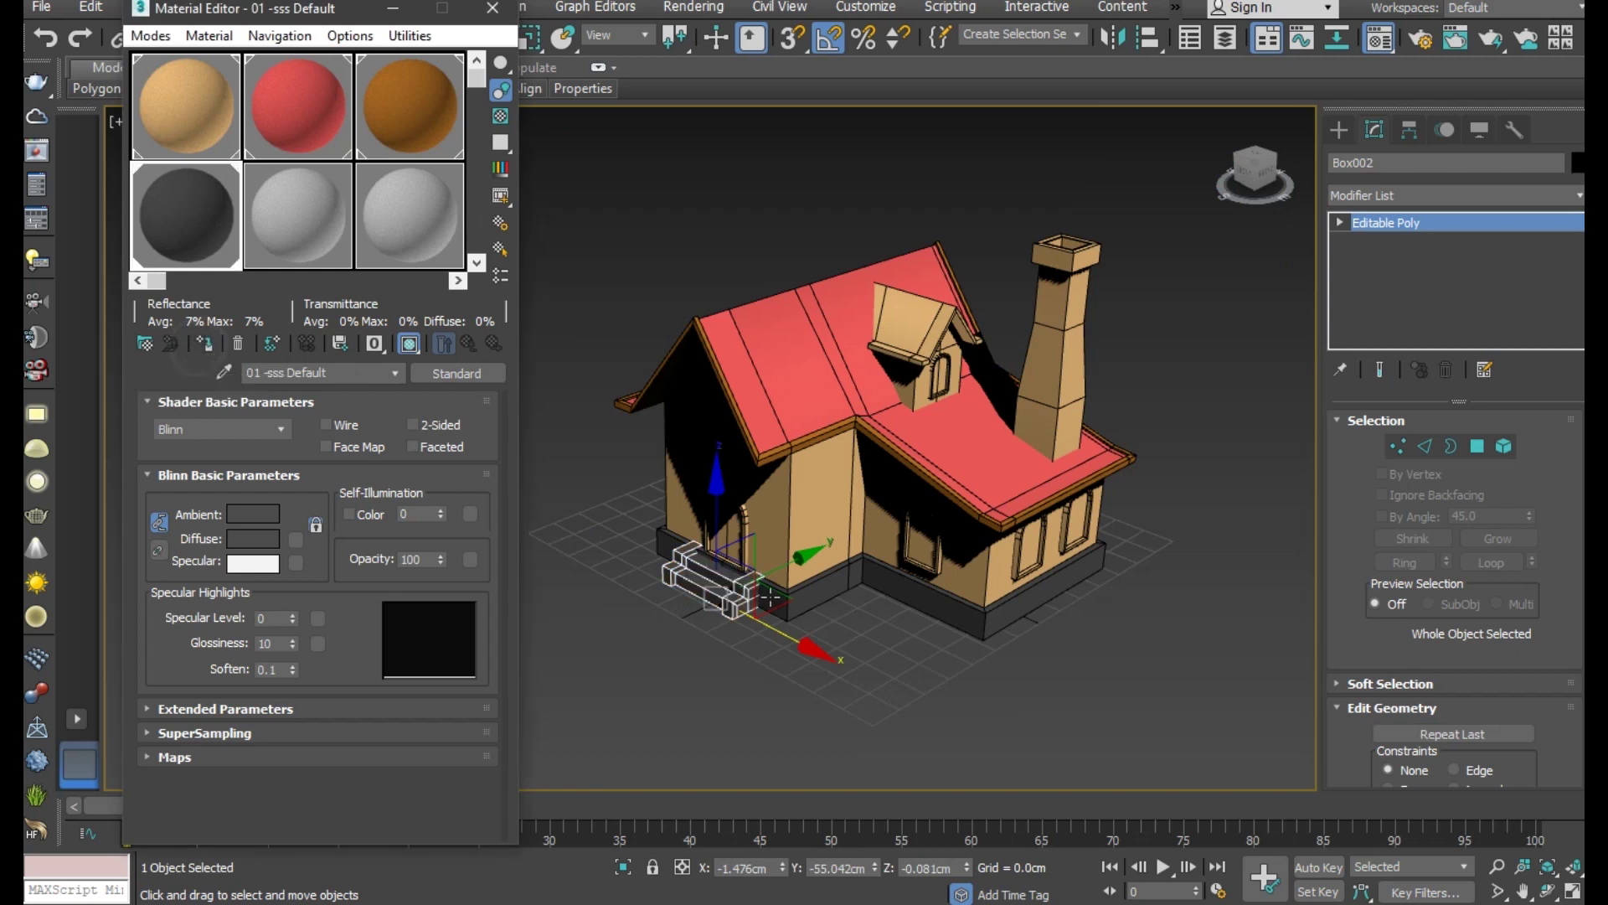
pyautogui.scroll(5, 742, 537)
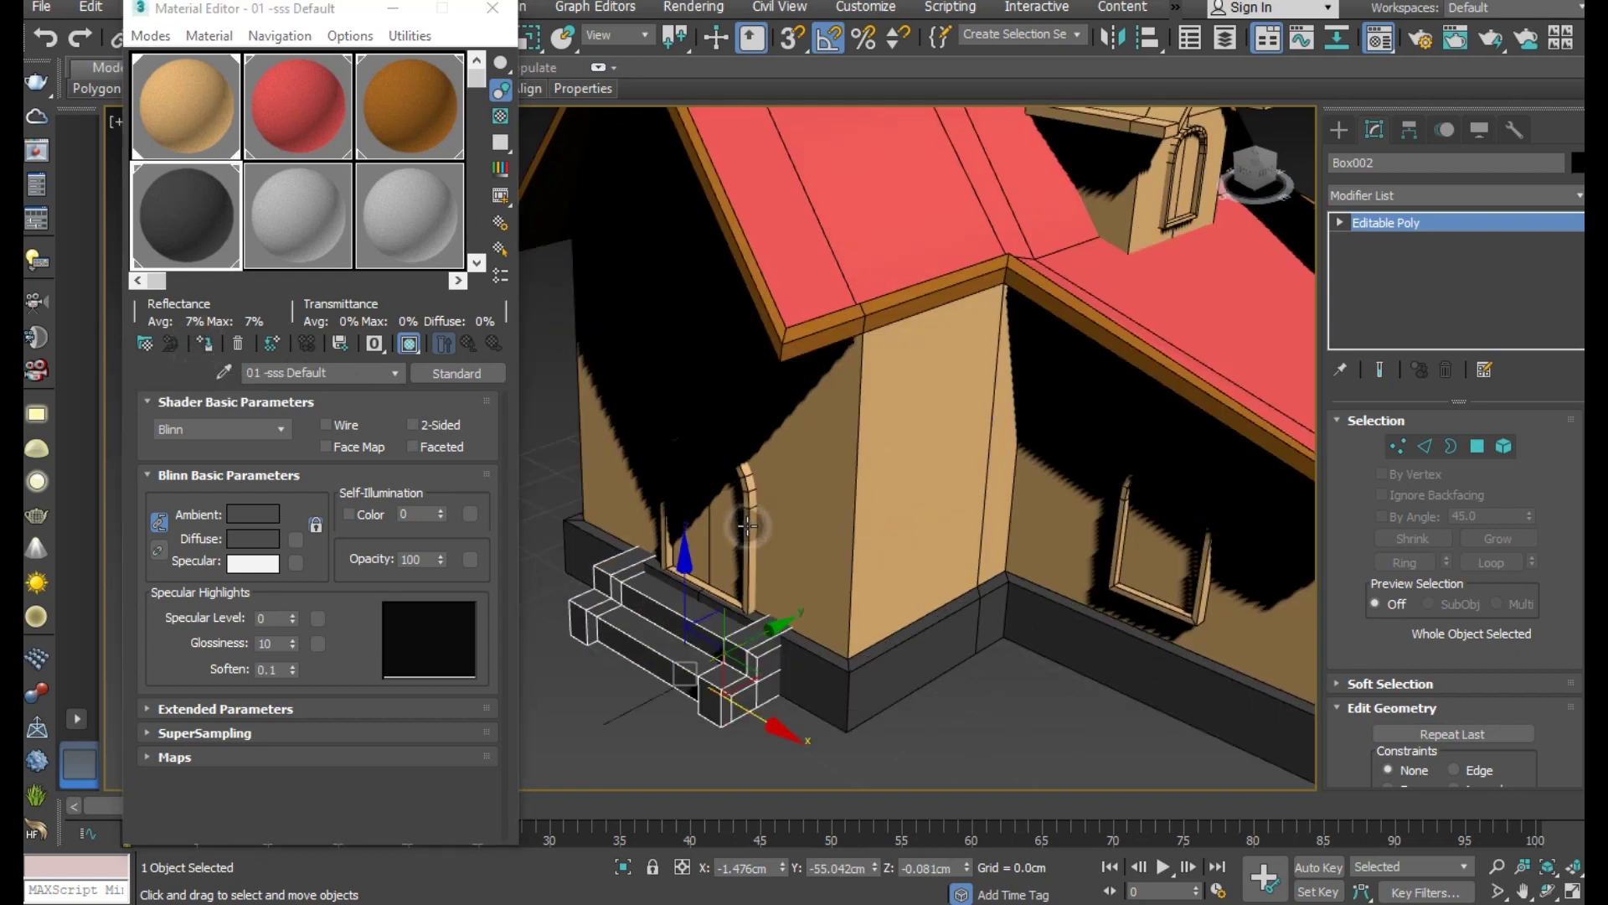
pyautogui.click(747, 527)
pyautogui.scroll(-3, 747, 526)
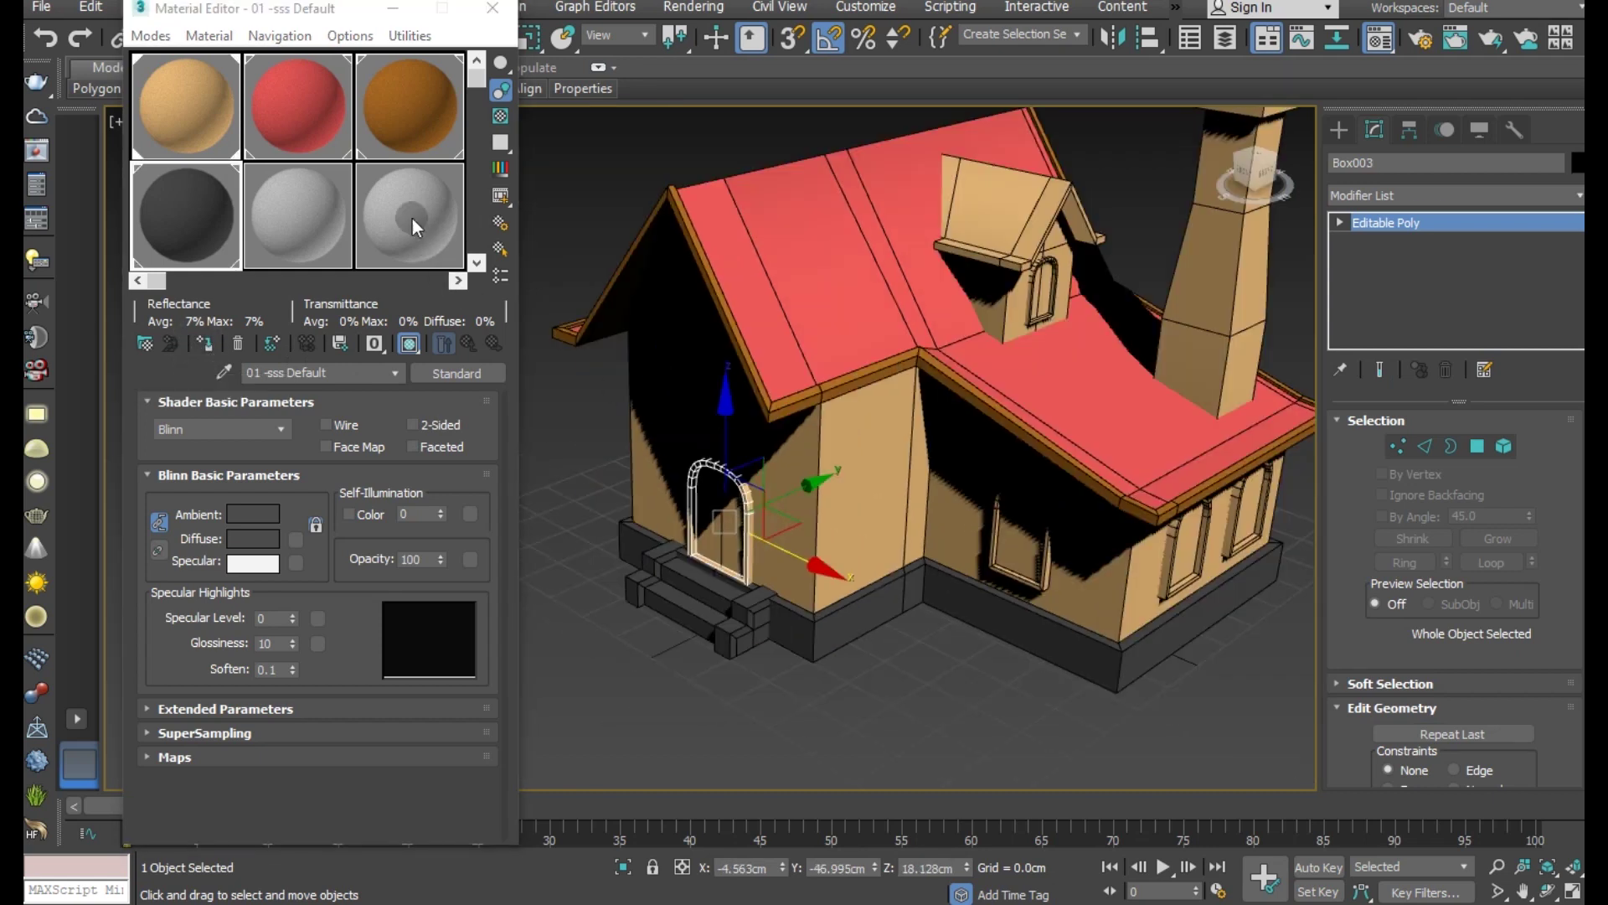
pyautogui.click(451, 101)
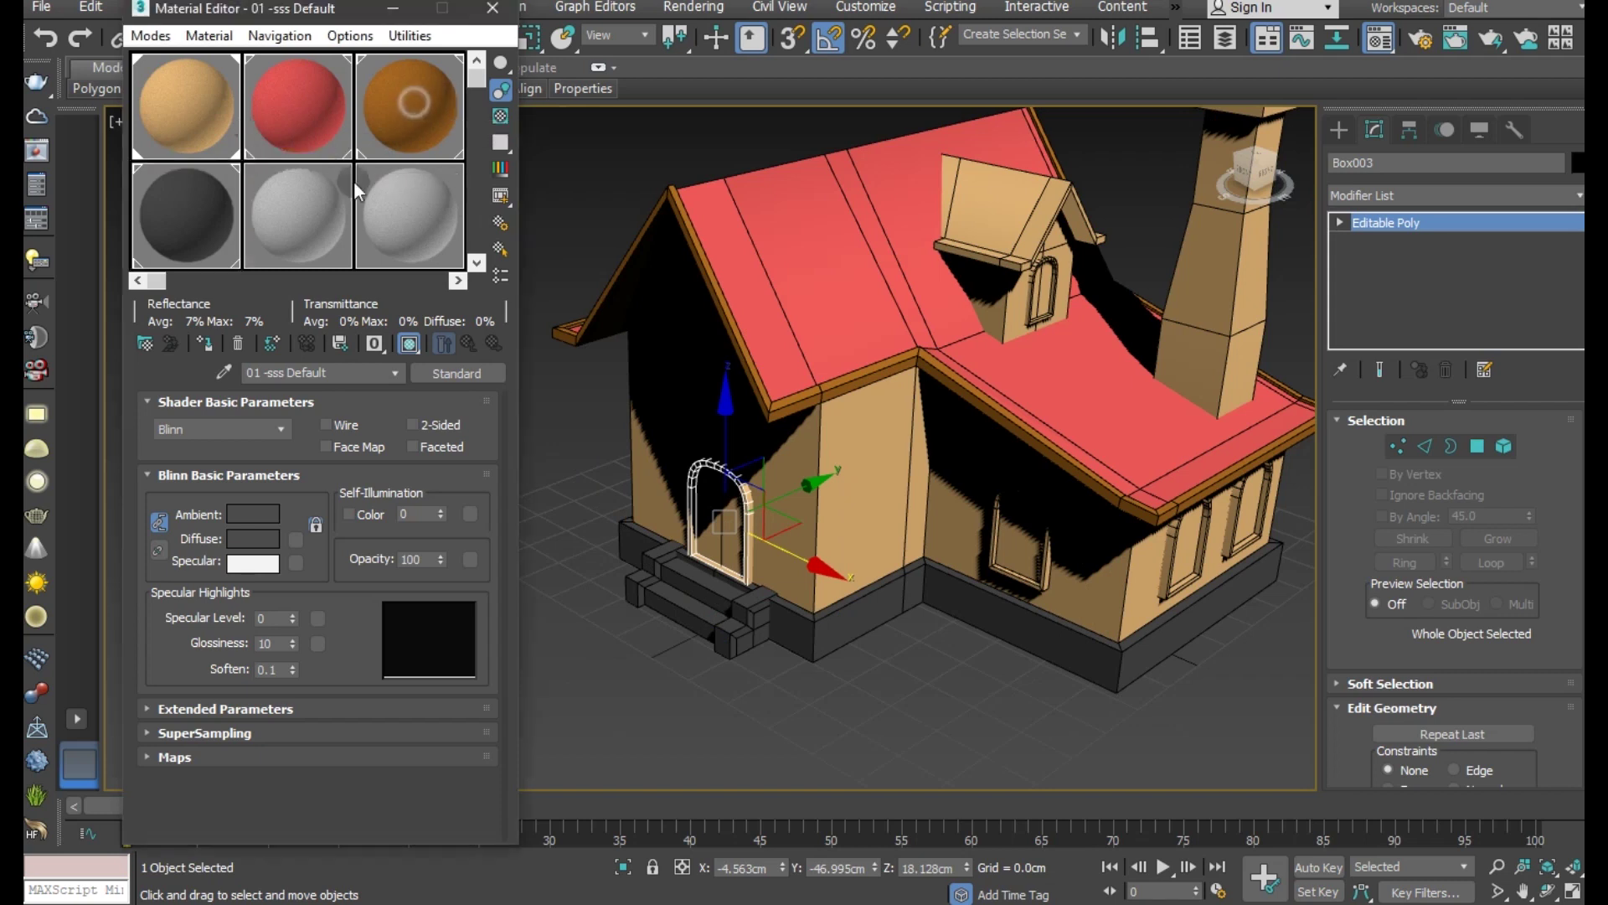
pyautogui.click(203, 343)
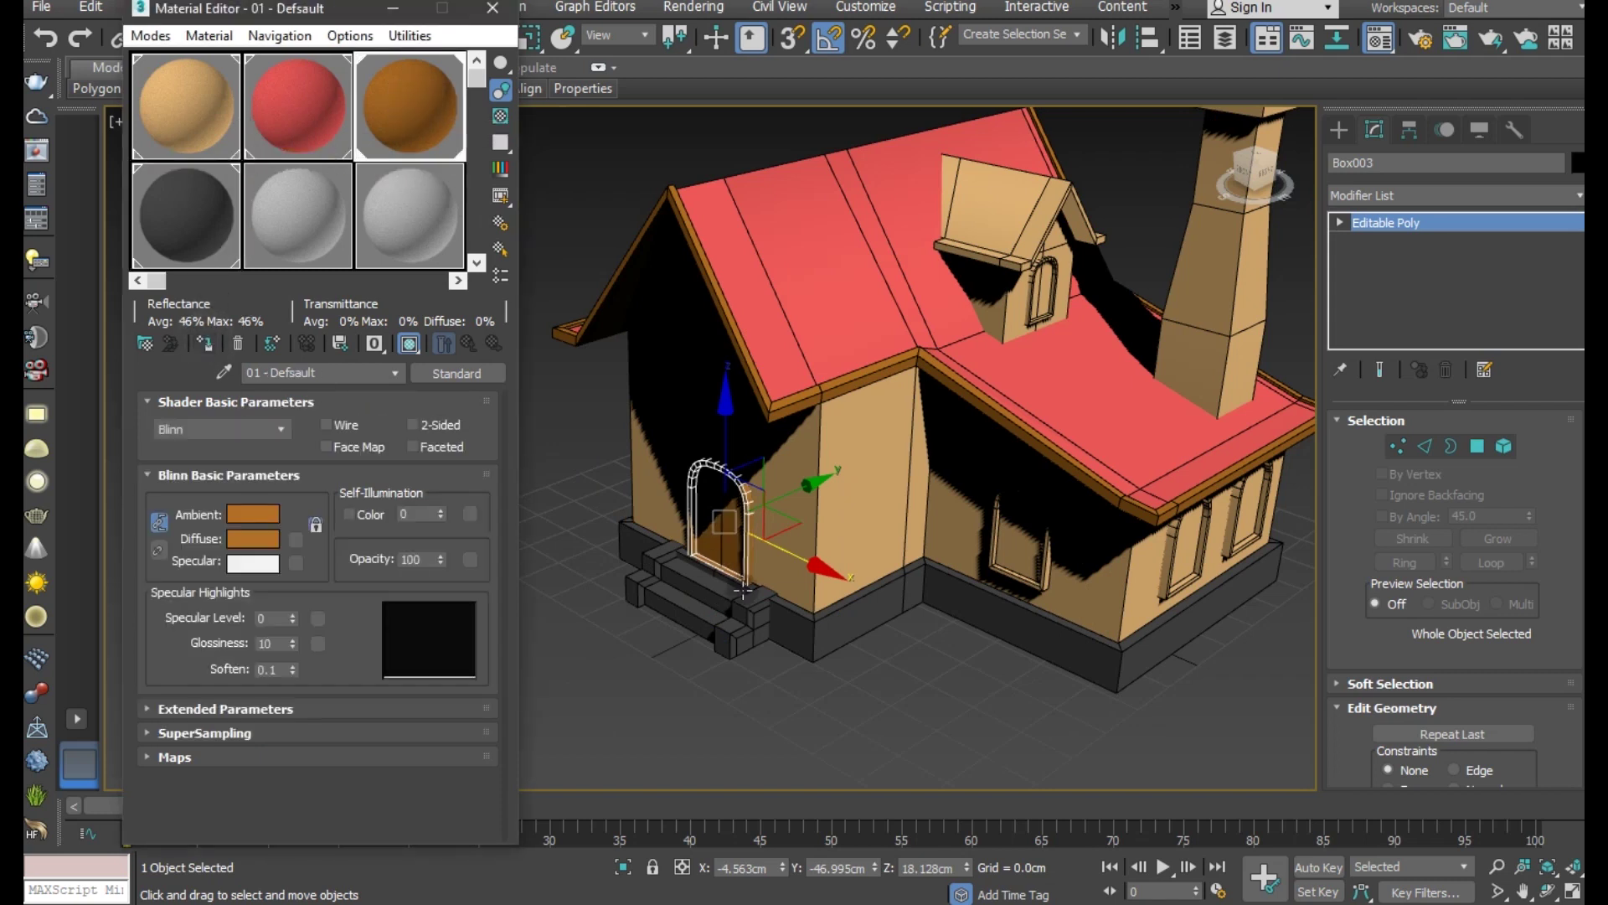
pyautogui.scroll(3, 713, 551)
pyautogui.click(1478, 445)
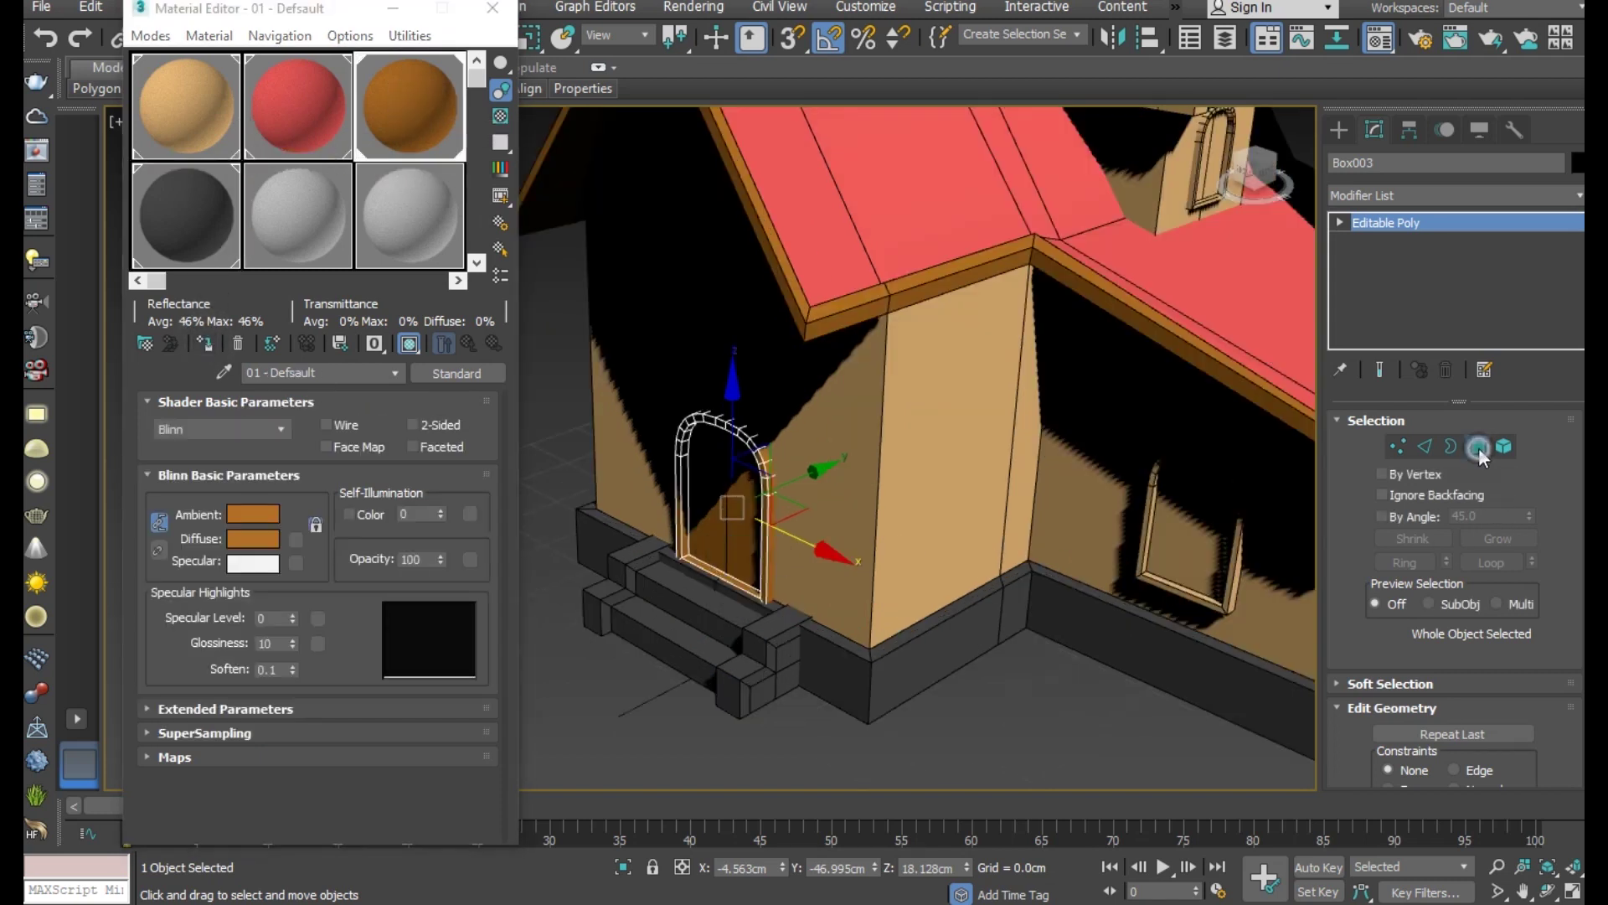
pyautogui.scroll(-3, 637, 524)
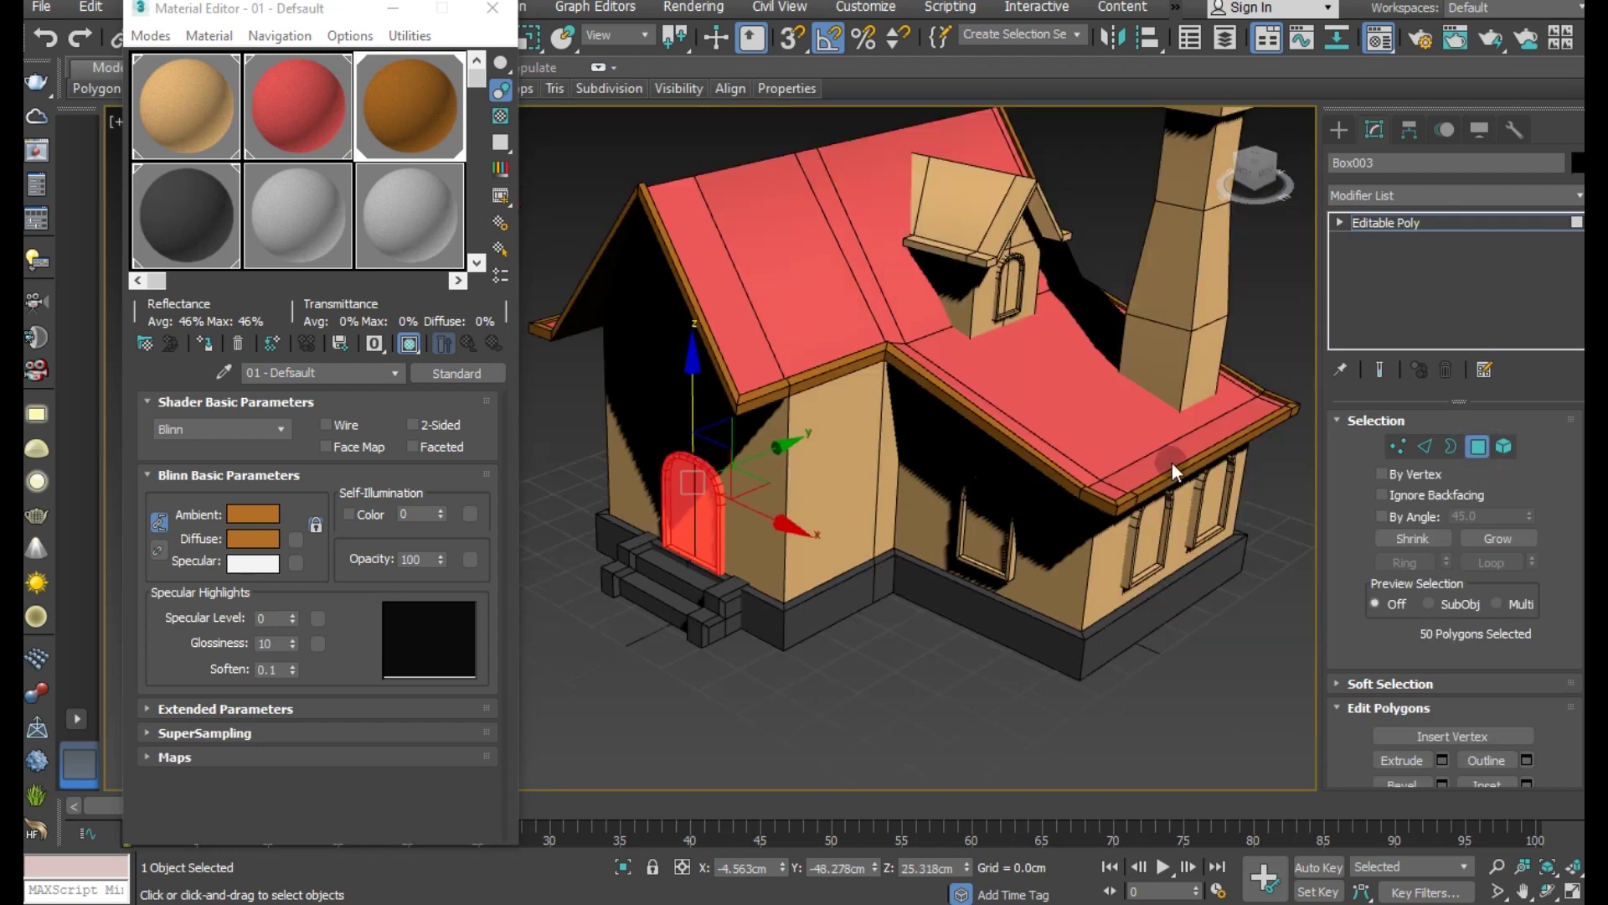
pyautogui.click(1476, 224)
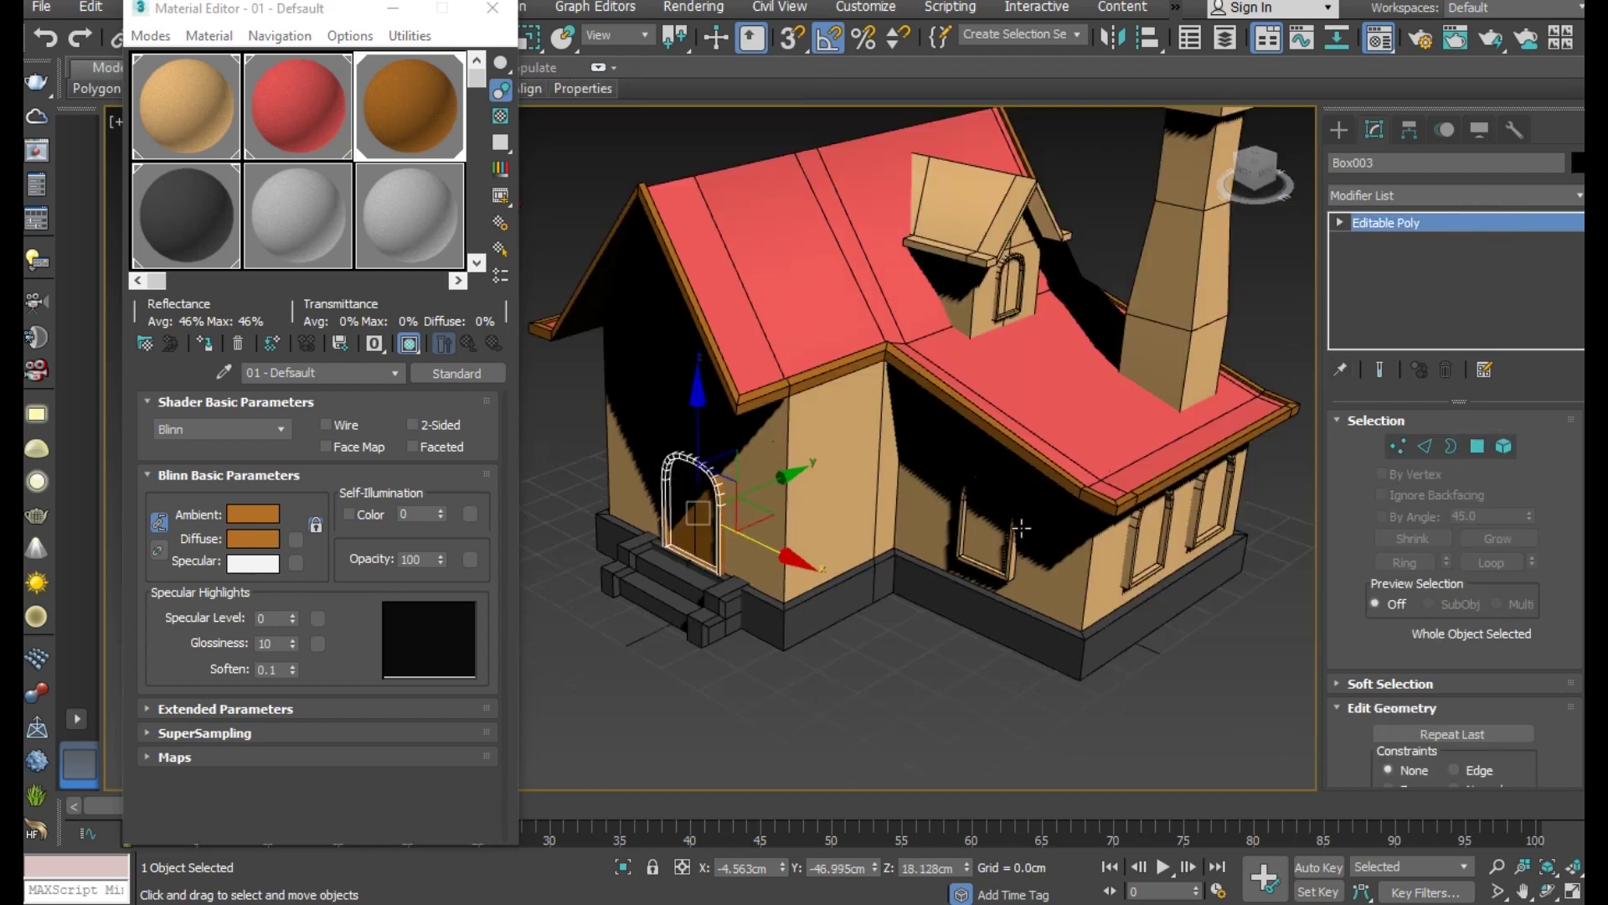
pyautogui.click(1005, 570)
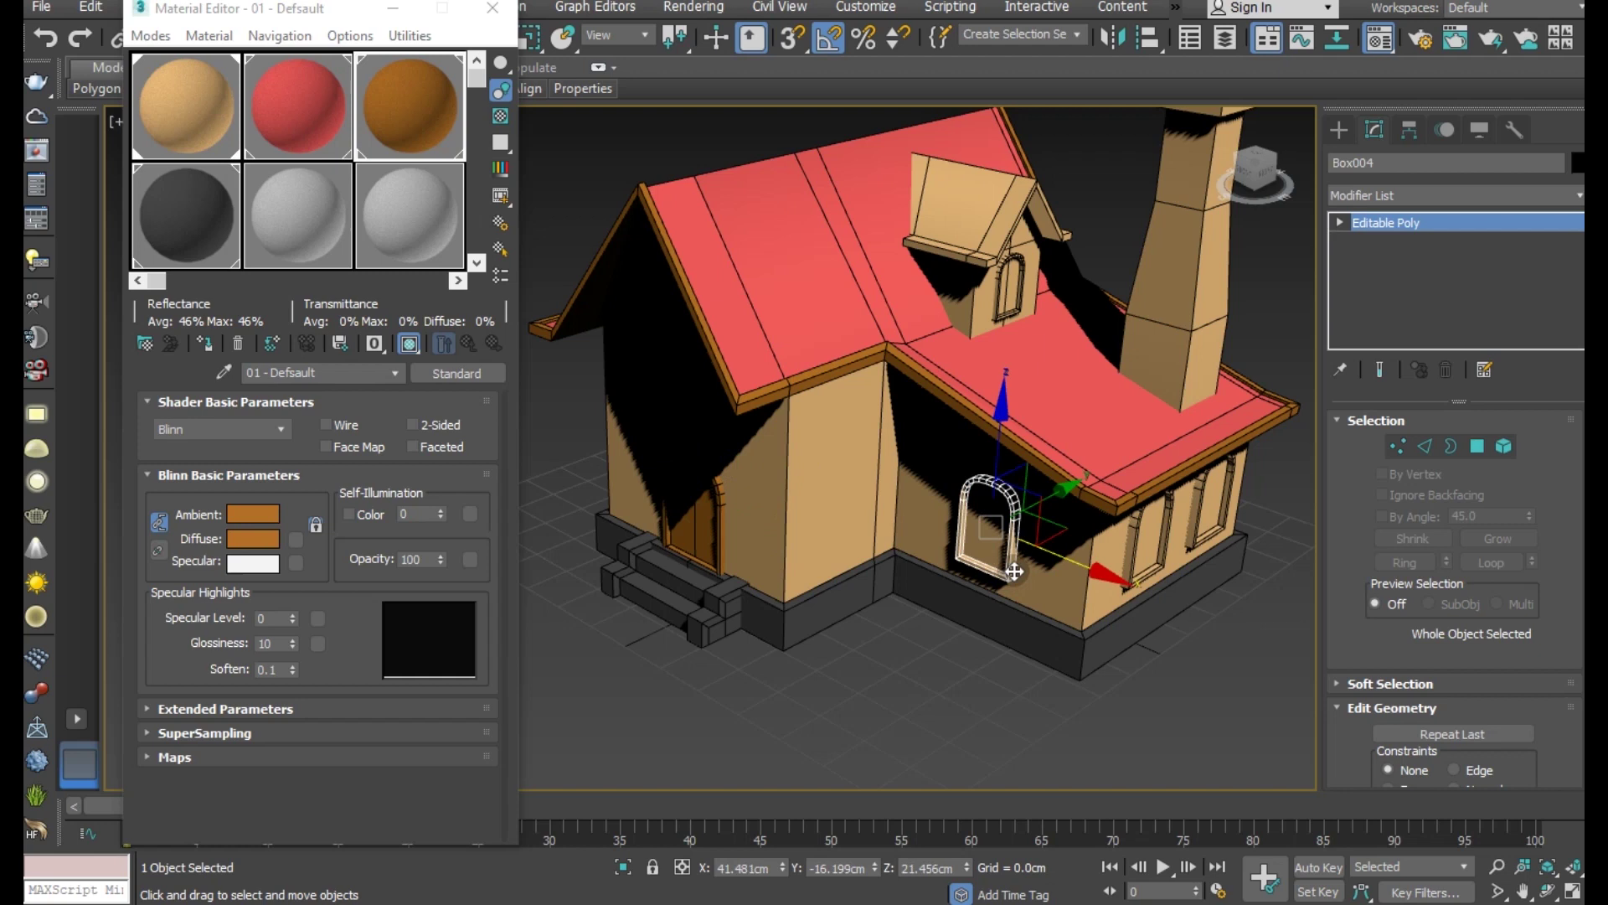
pyautogui.keyDown('ctrl'); pyautogui.click(1118, 557); pyautogui.keyUp('ctrl')
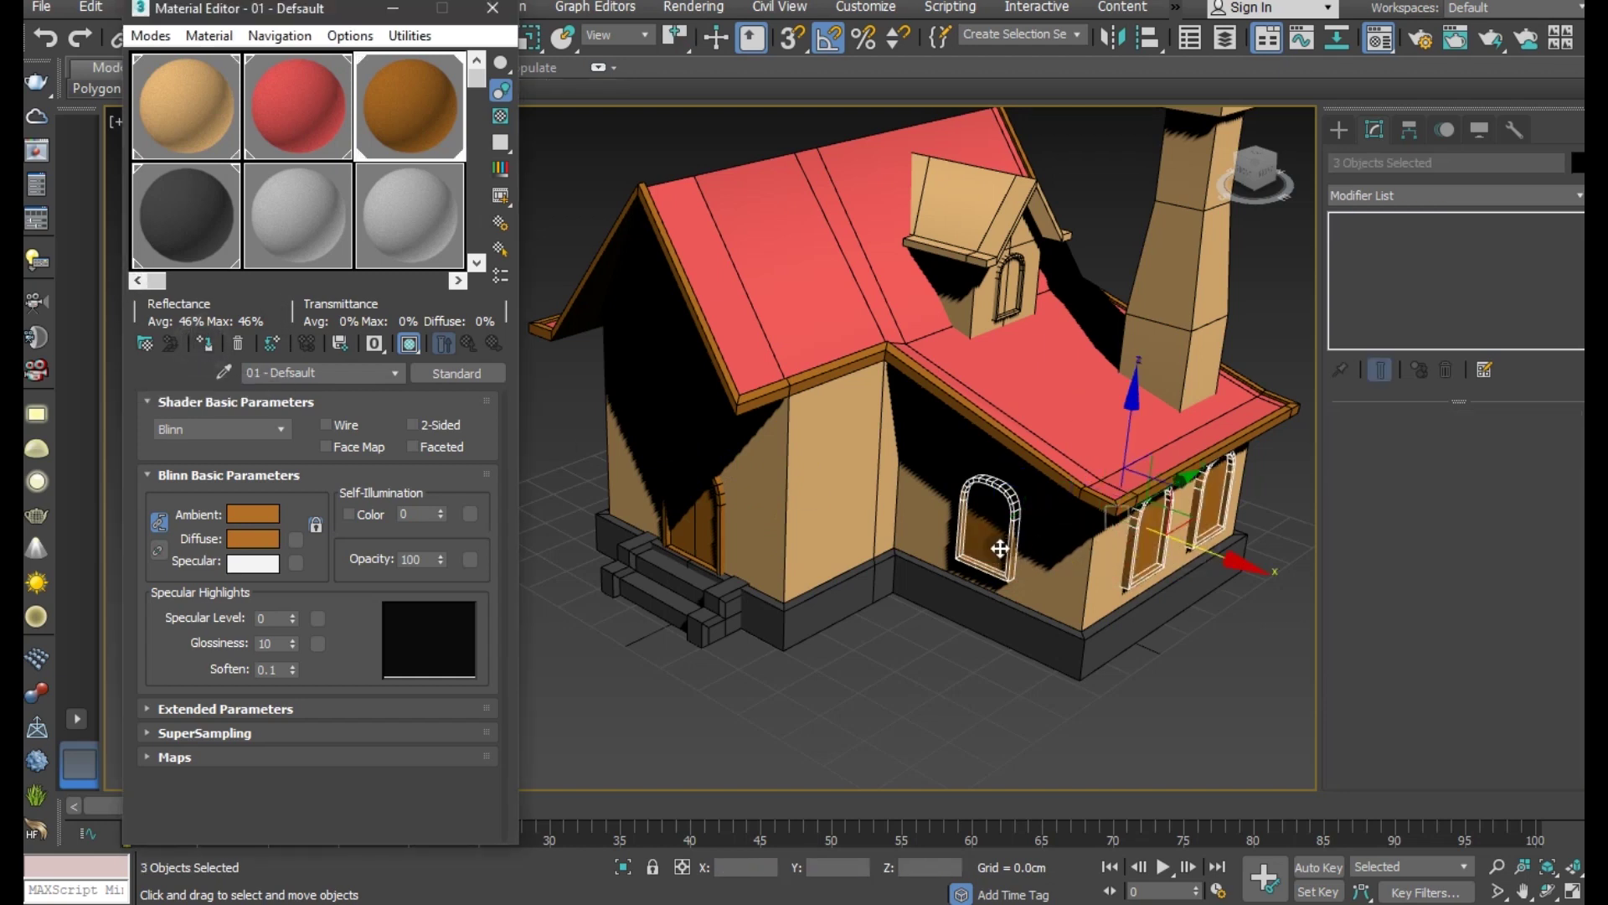
pyautogui.scroll(-3, 938, 537)
pyautogui.rightClick(1029, 545)
pyautogui.moveTo(838, 545)
pyautogui.keyDown('alt'); pyautogui.mouseDown(button='middle')
pyautogui.moveTo(1207, 641)
pyautogui.moveTo(853, 552)
pyautogui.mouseUp(button='middle'); pyautogui.keyUp('alt')
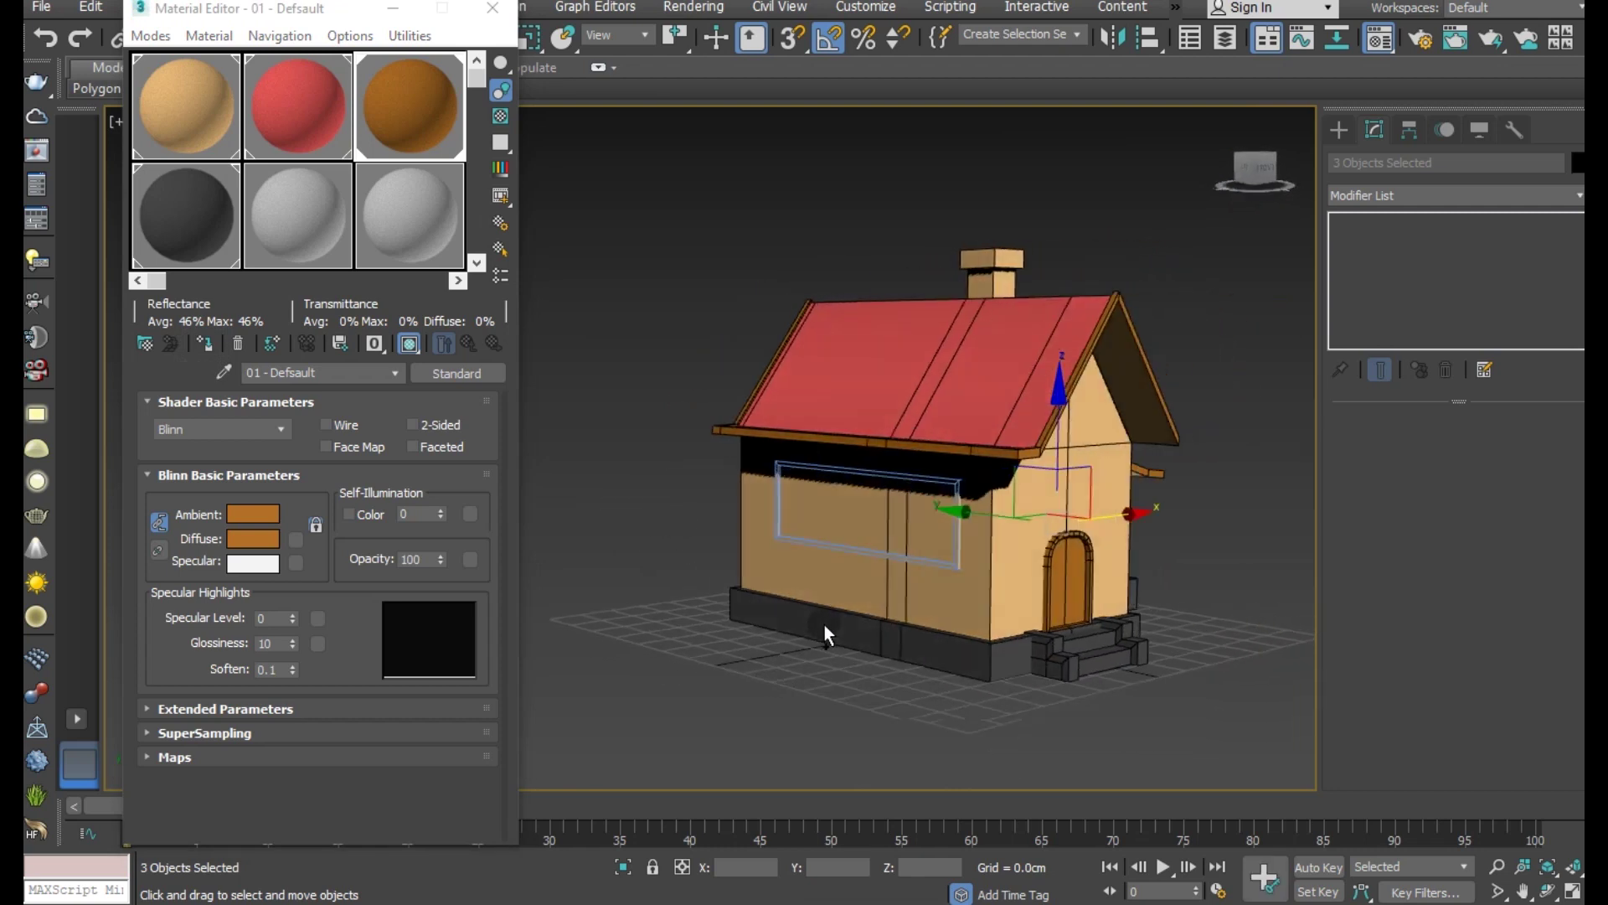
pyautogui.click(853, 553)
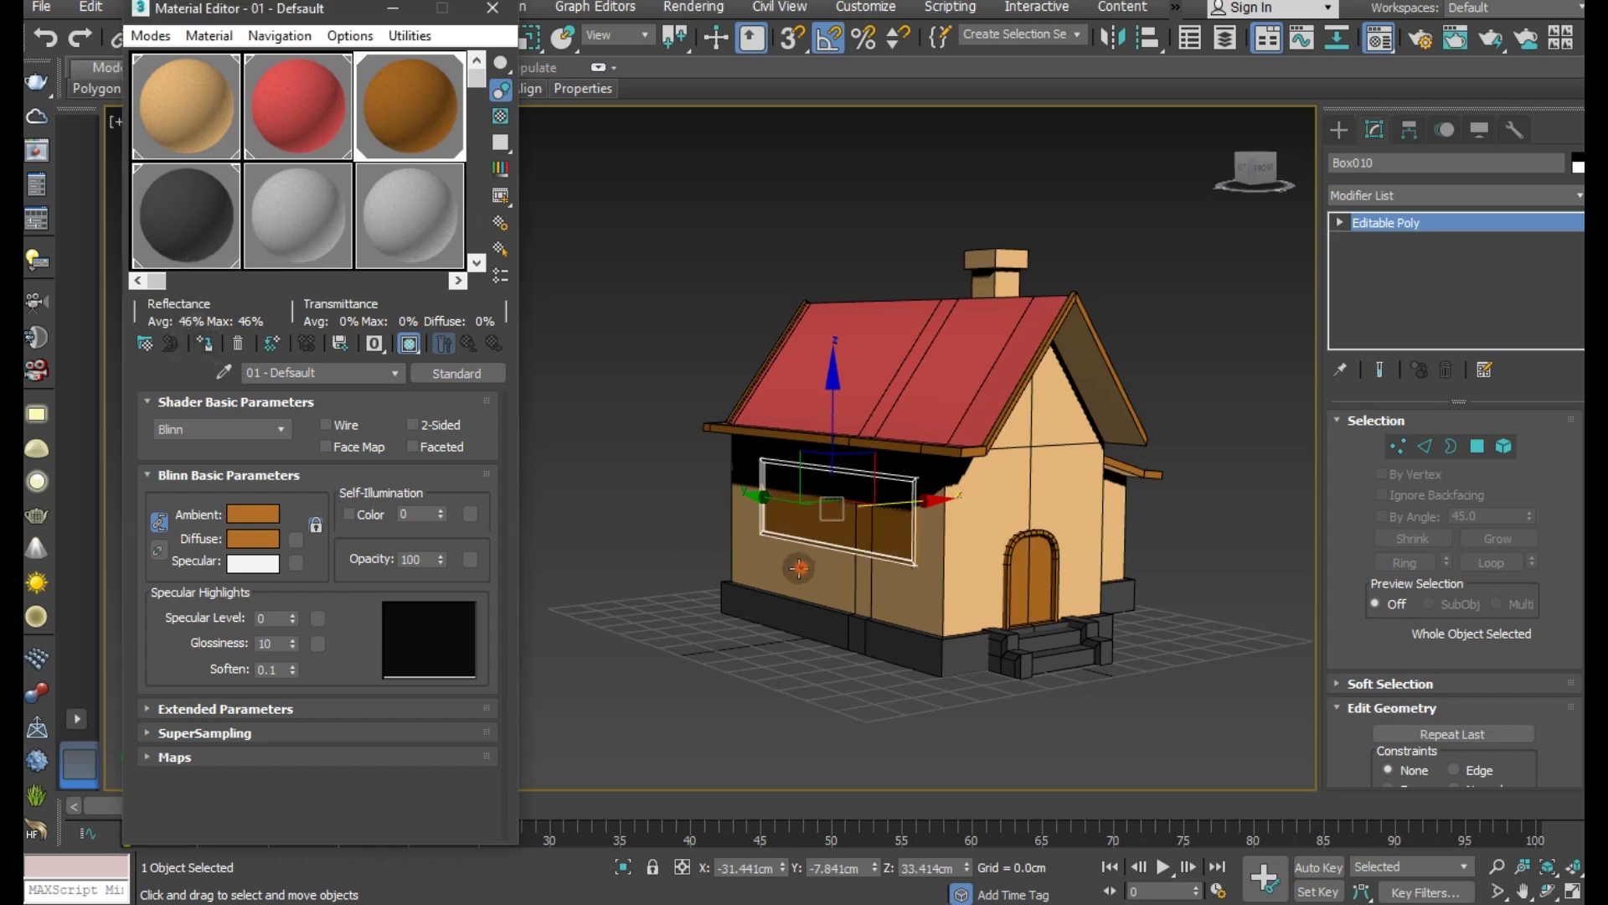
pyautogui.moveTo(817, 562)
pyautogui.keyDown('alt'); pyautogui.mouseDown(button='middle')
pyautogui.moveTo(743, 587)
pyautogui.moveTo(650, 579)
pyautogui.mouseUp(button='middle'); pyautogui.keyUp('alt')
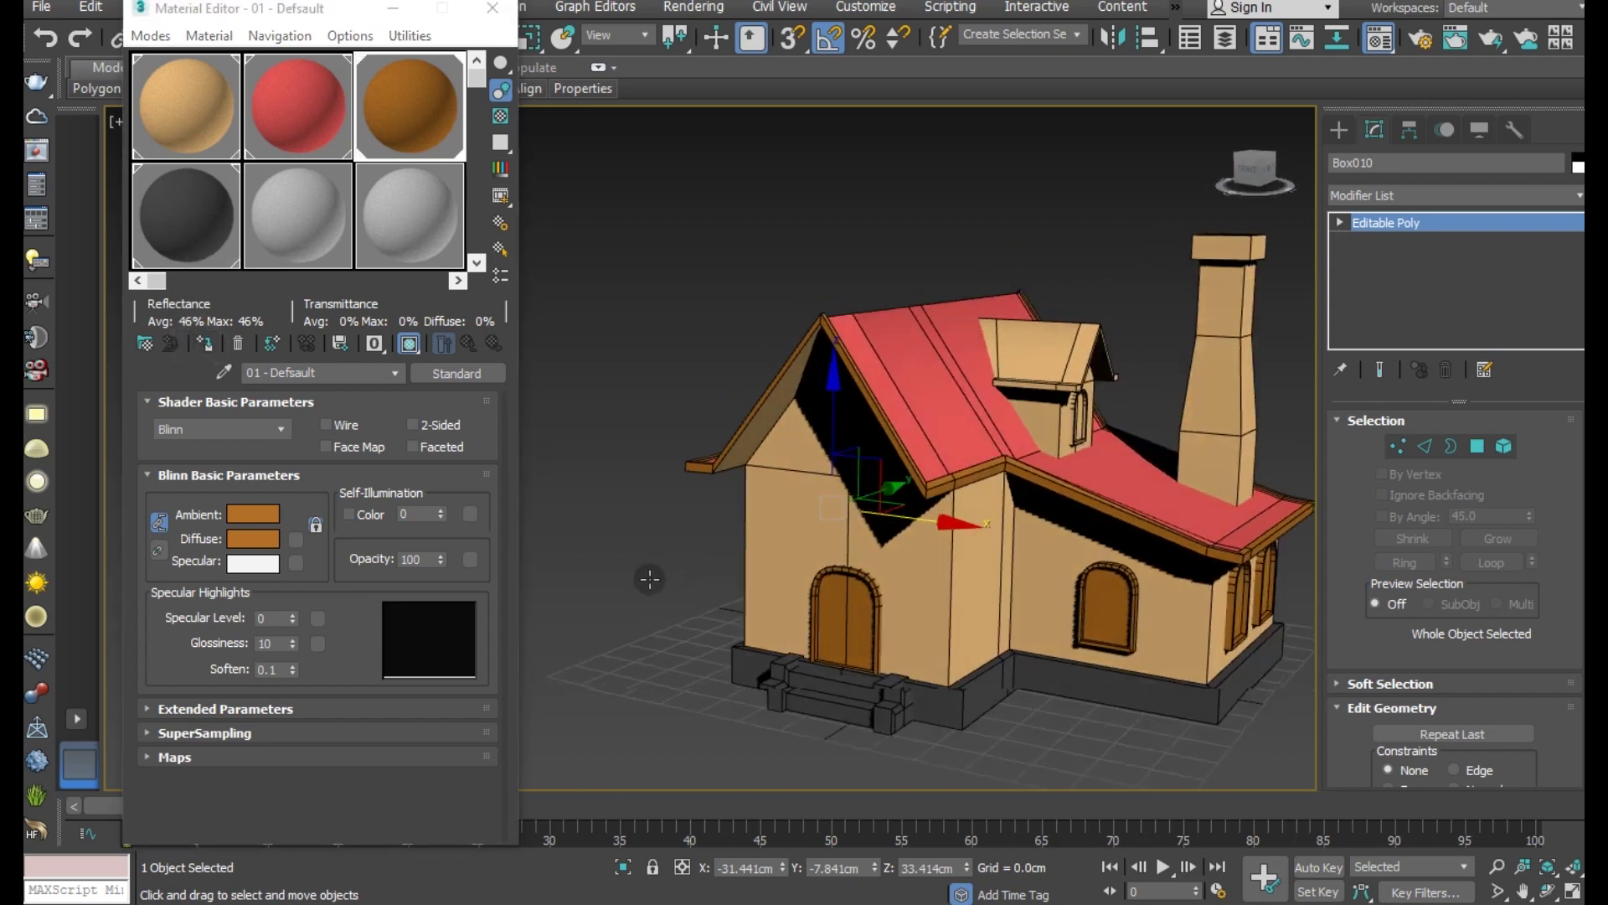
pyautogui.click(732, 705)
# Step: Select the dormer and, in Polygon mode, pick three faces of its roof
pyautogui.scroll(-3, 741, 506)
pyautogui.scroll(5, 957, 434)
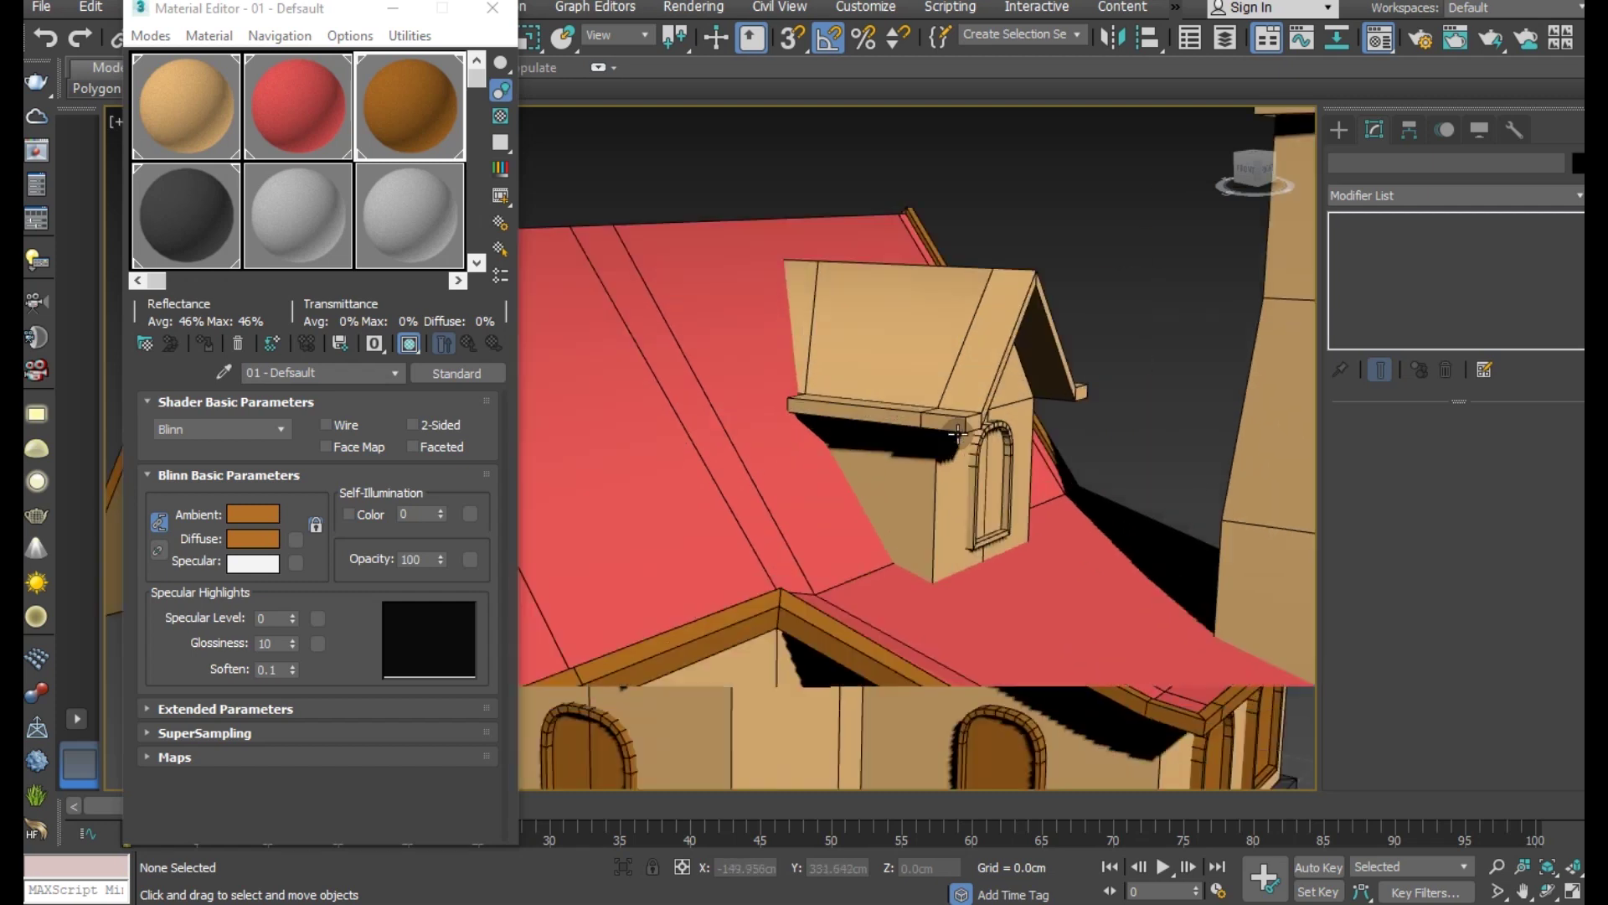
pyautogui.click(971, 478)
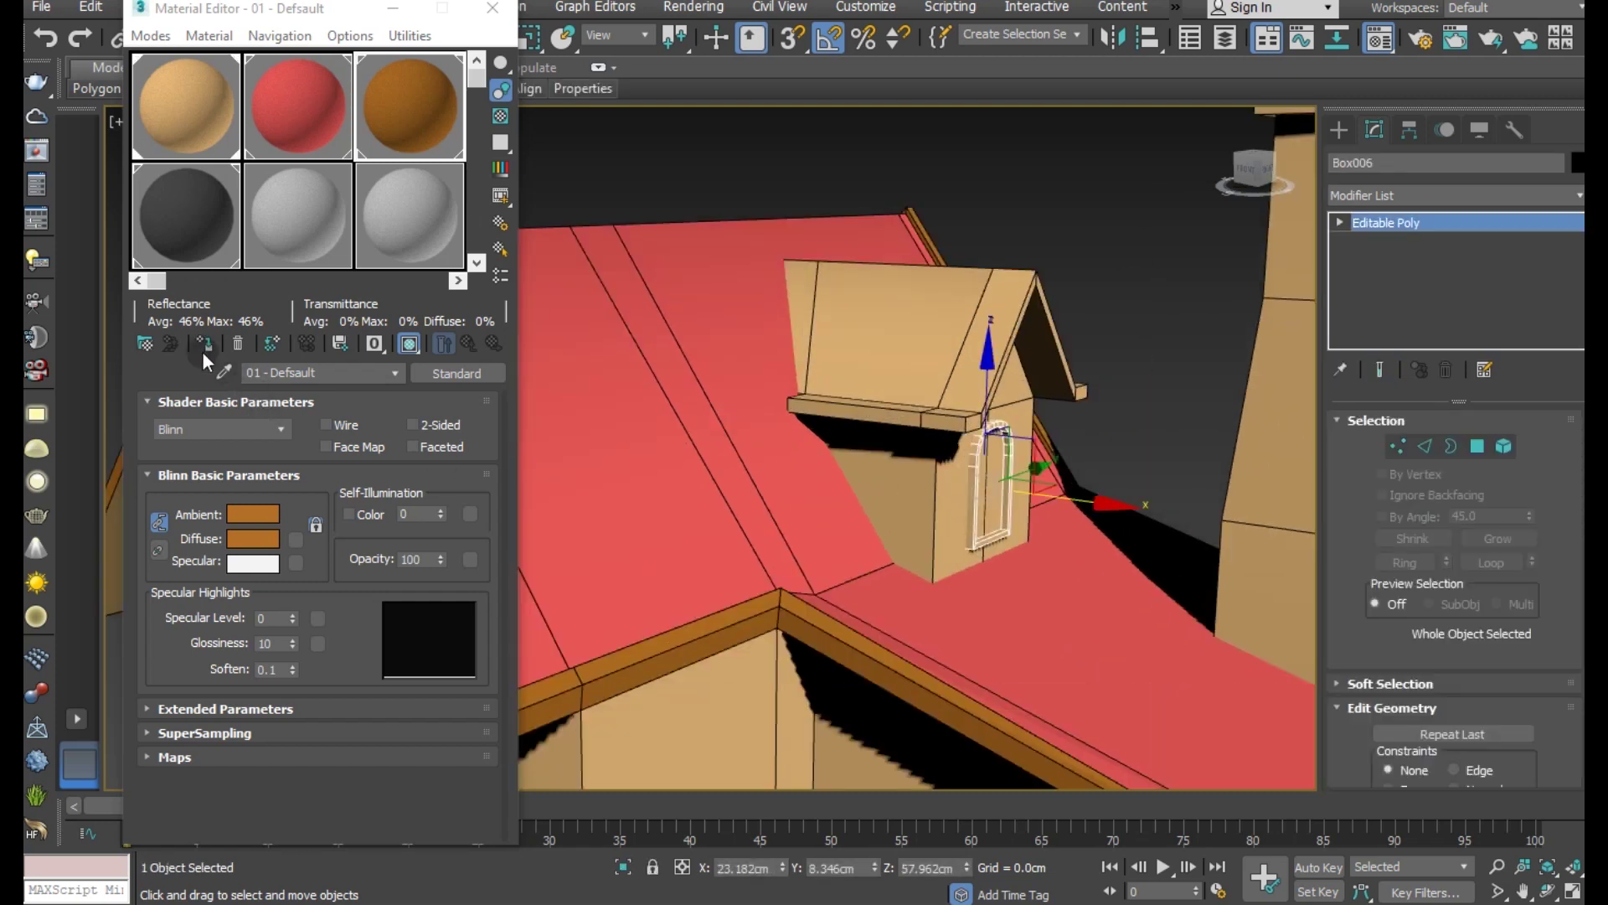
pyautogui.click(910, 366)
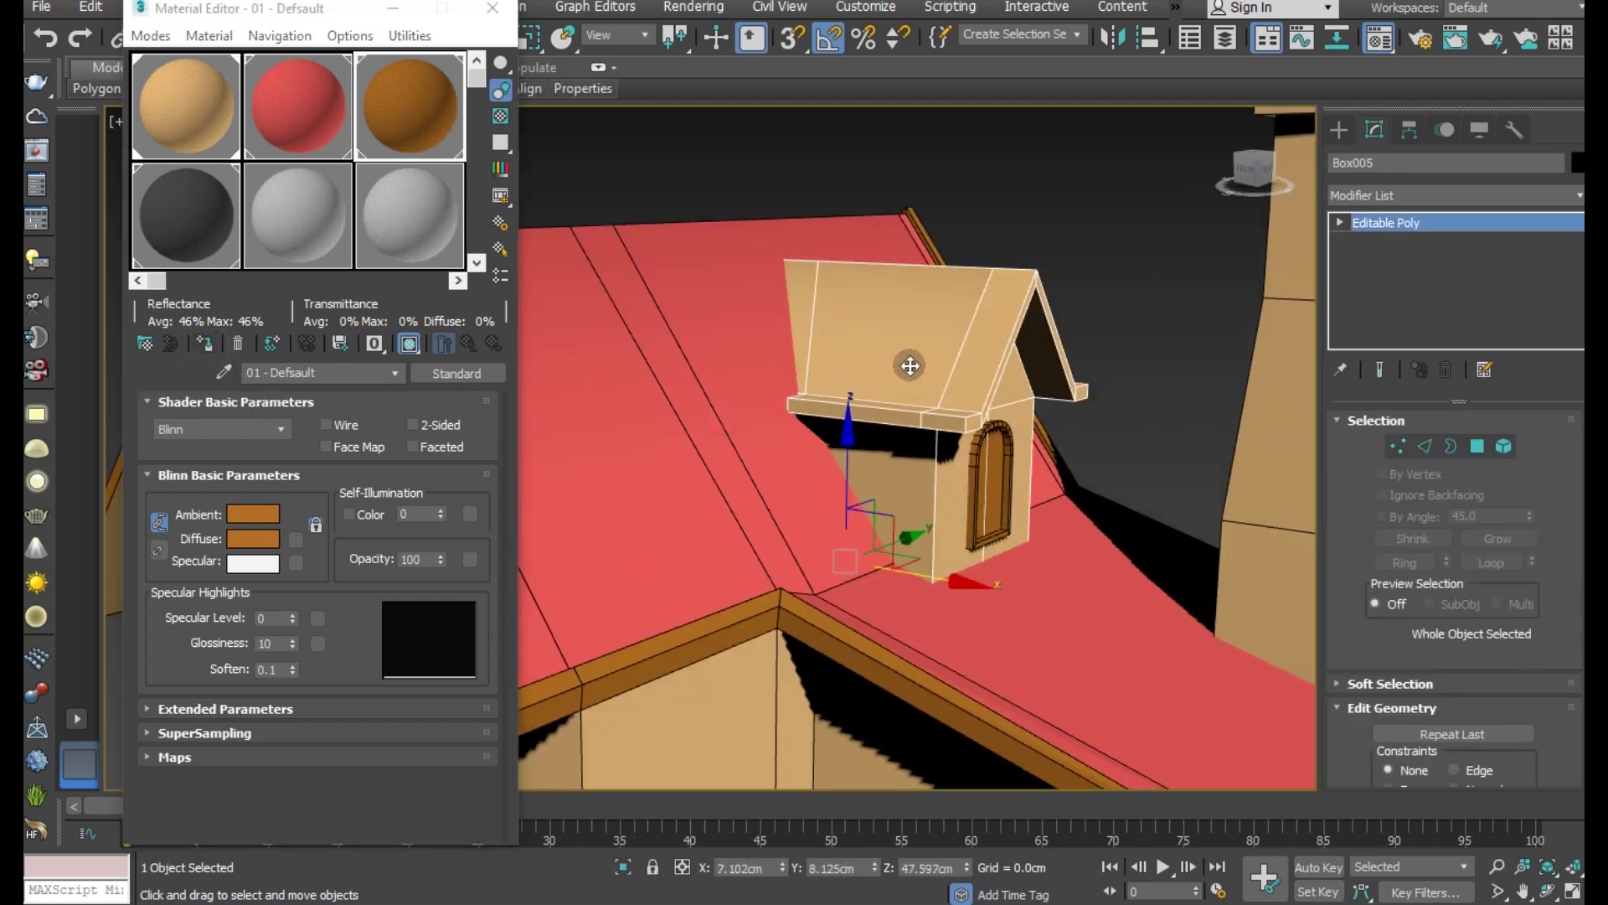
pyautogui.keyDown('alt'); pyautogui.moveTo(910, 366); pyautogui.dragTo(879, 417, button='middle'); pyautogui.keyUp('alt')
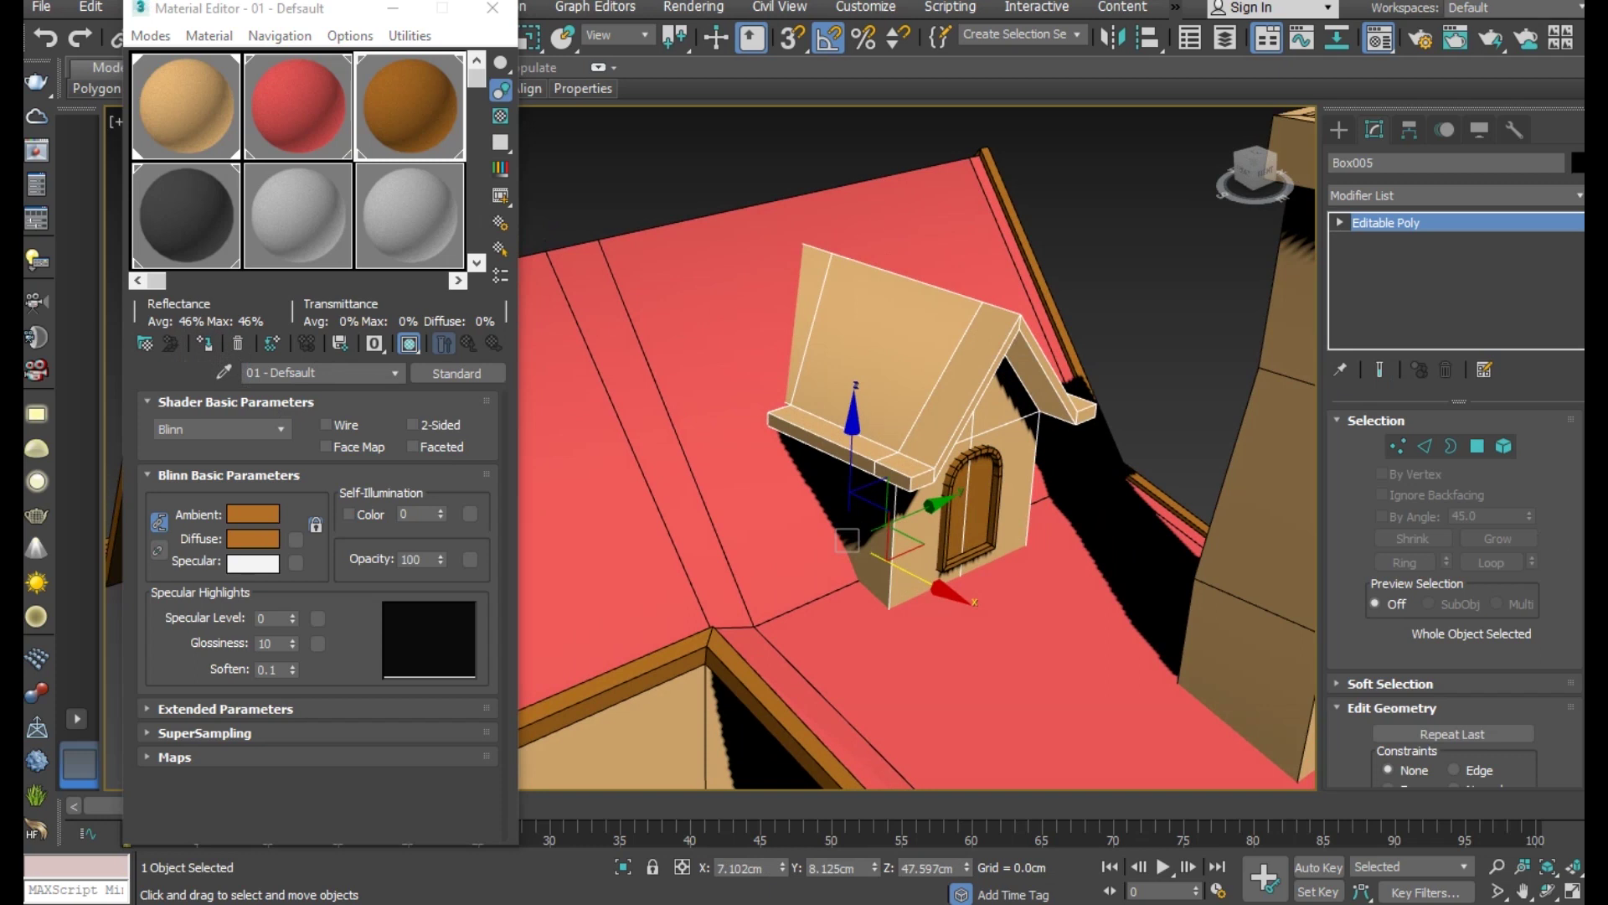
pyautogui.click(1477, 447)
pyautogui.click(914, 357)
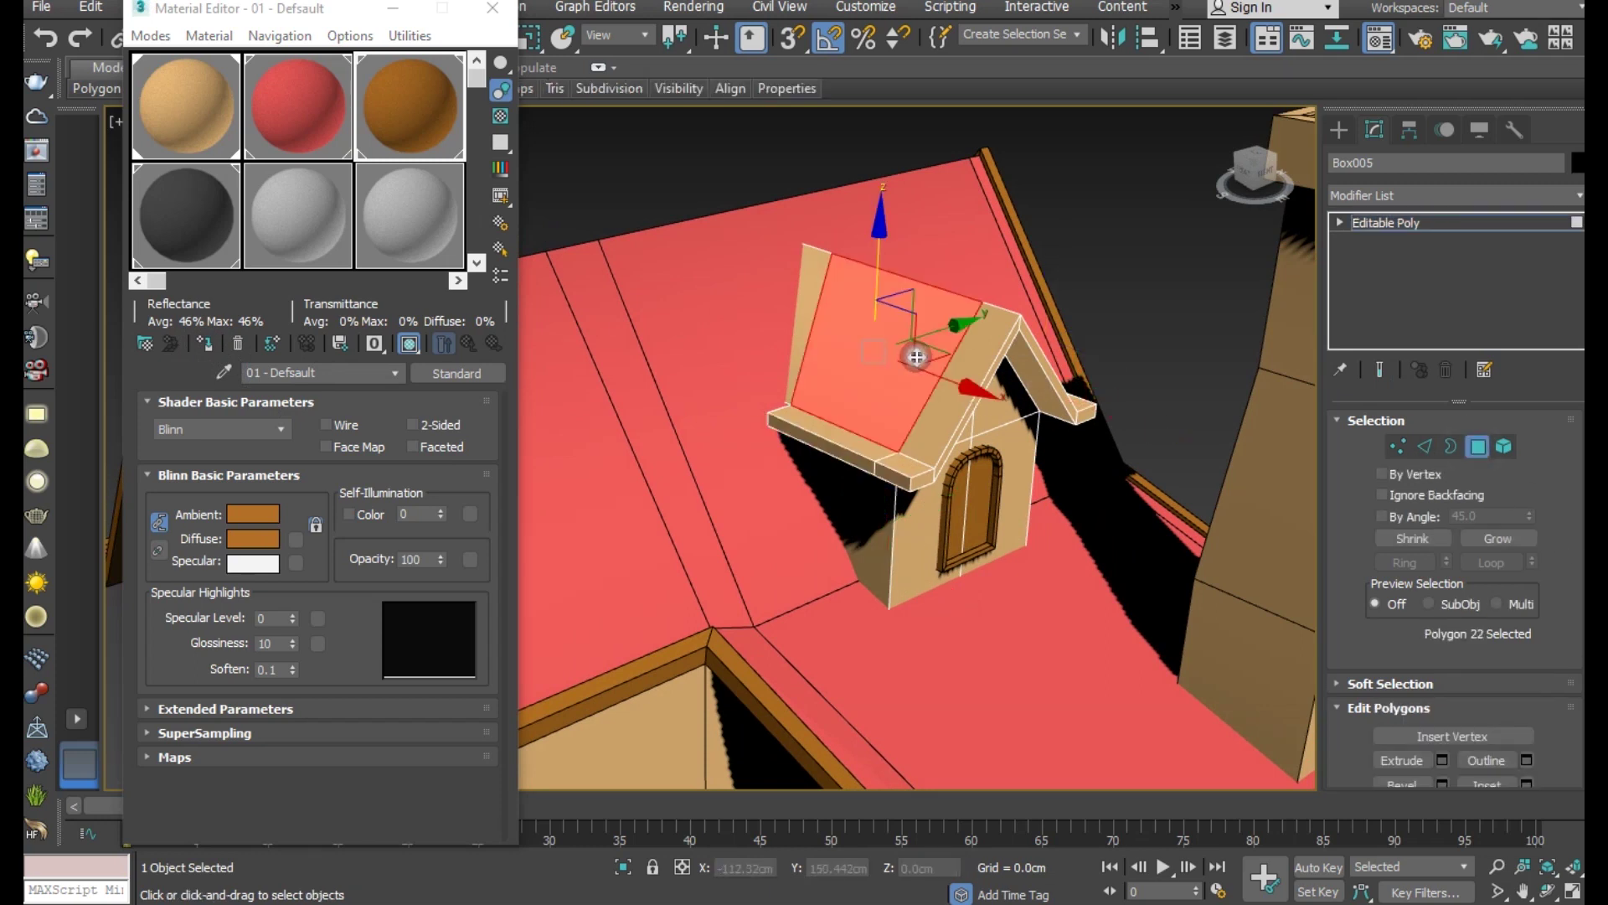
pyautogui.keyDown('ctrl'); pyautogui.click(812, 289); pyautogui.keyUp('ctrl')
pyautogui.keyDown('ctrl'); pyautogui.click(938, 415); pyautogui.keyUp('ctrl')
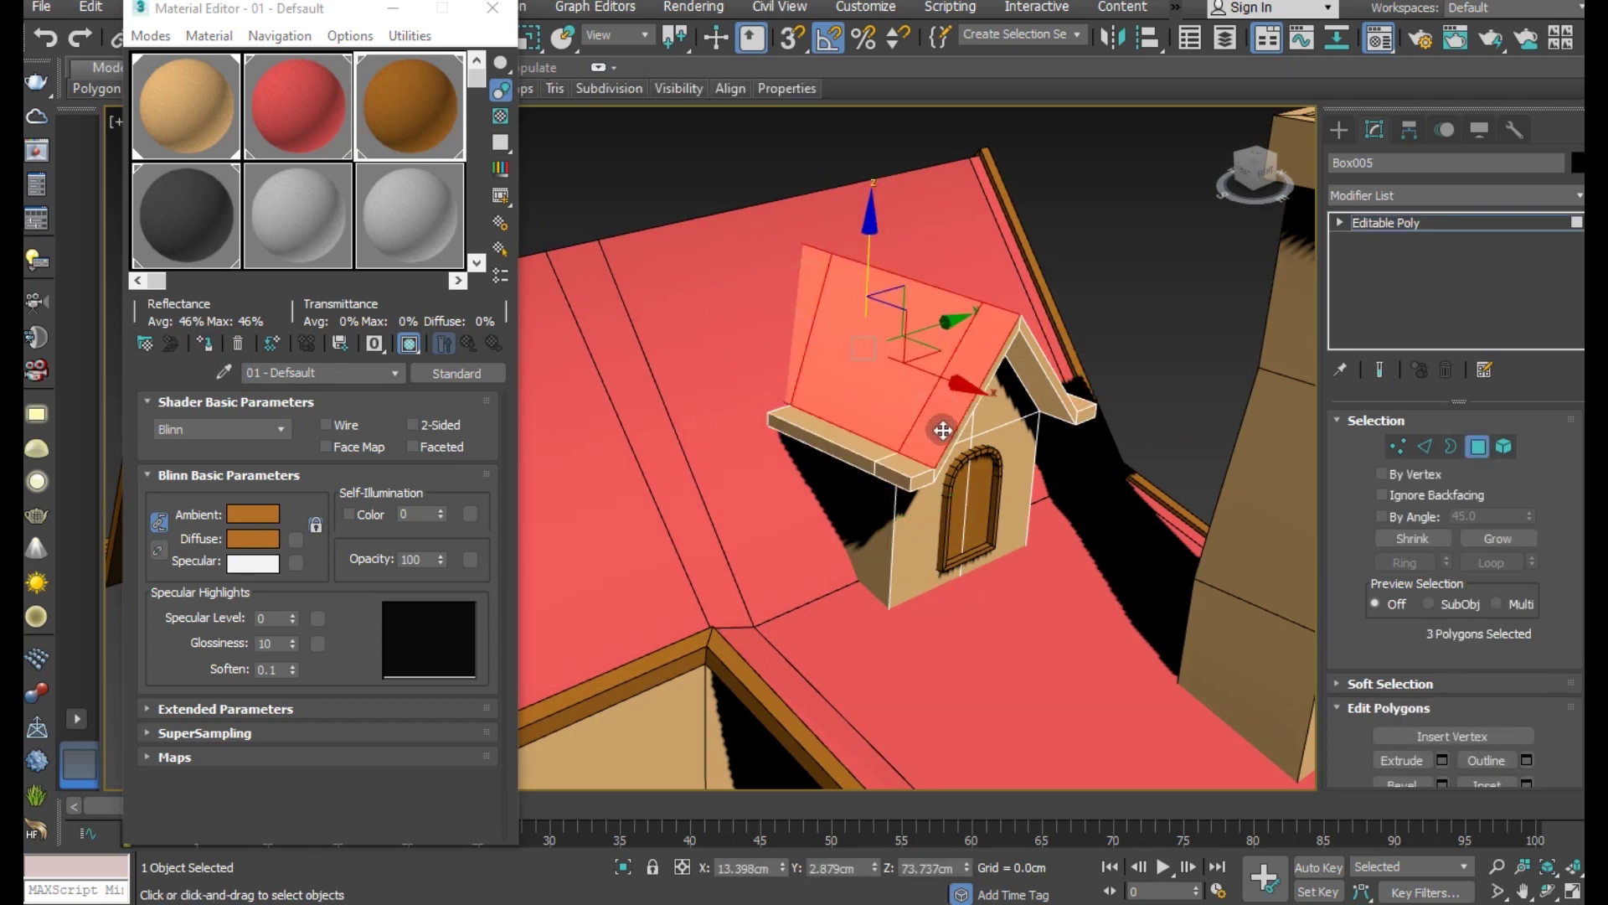
# Step: Isolate the dormer and add the remaining roof and roof-edge faces to the selection
pyautogui.keyDown('alt'); pyautogui.moveTo(938, 415); pyautogui.dragTo(823, 754, button='middle'); pyautogui.keyUp('alt')
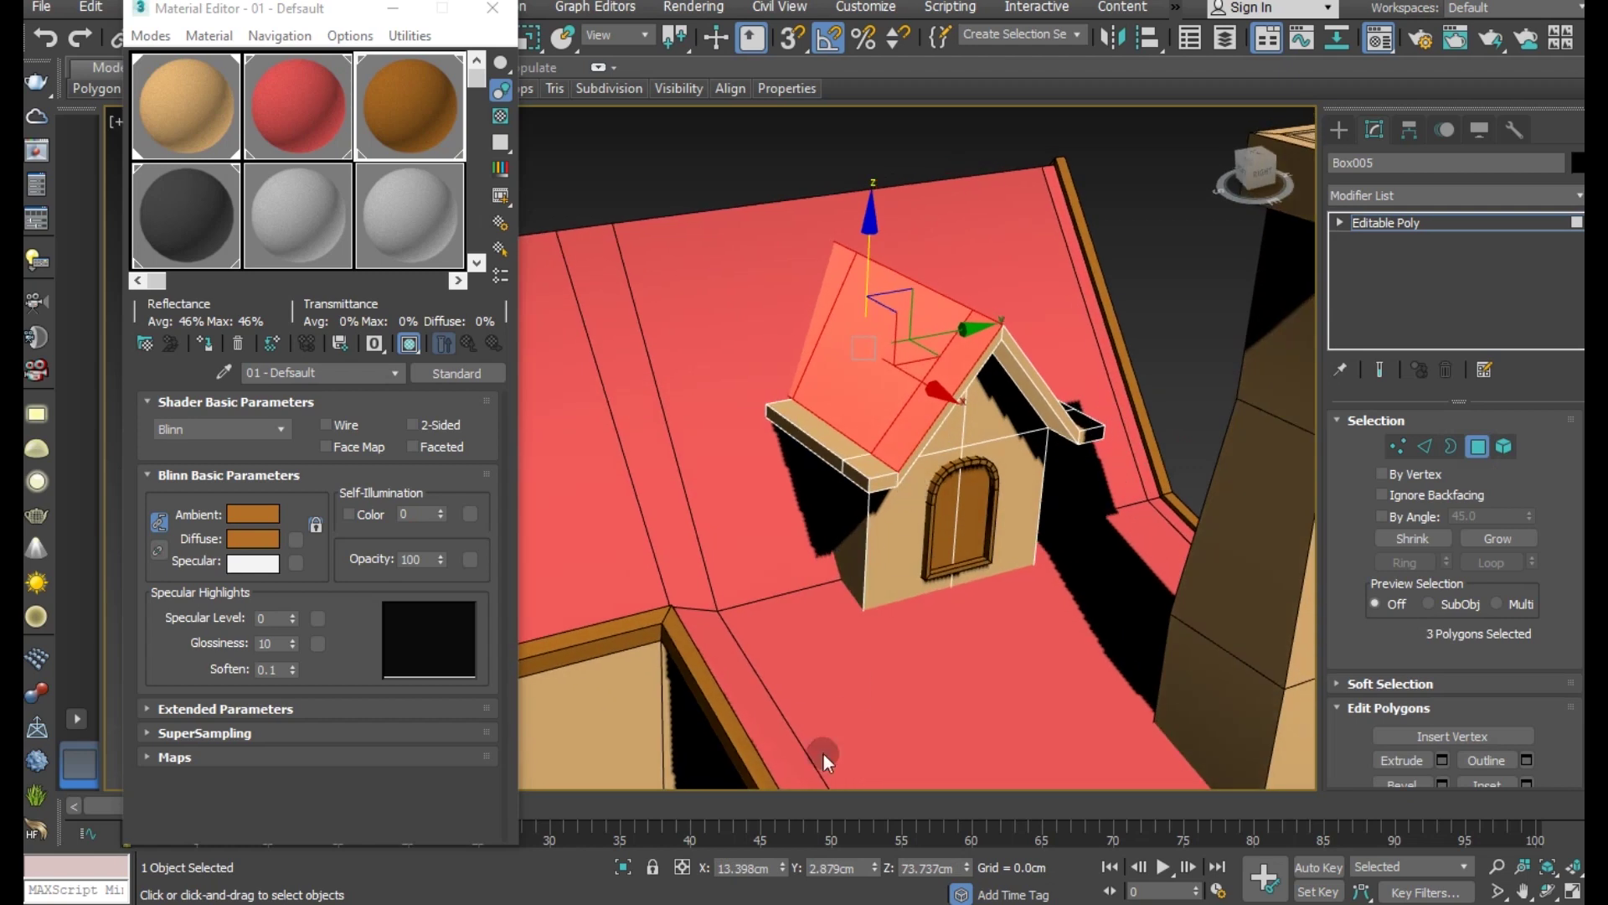
pyautogui.click(625, 866)
pyautogui.scroll(-2, 884, 680)
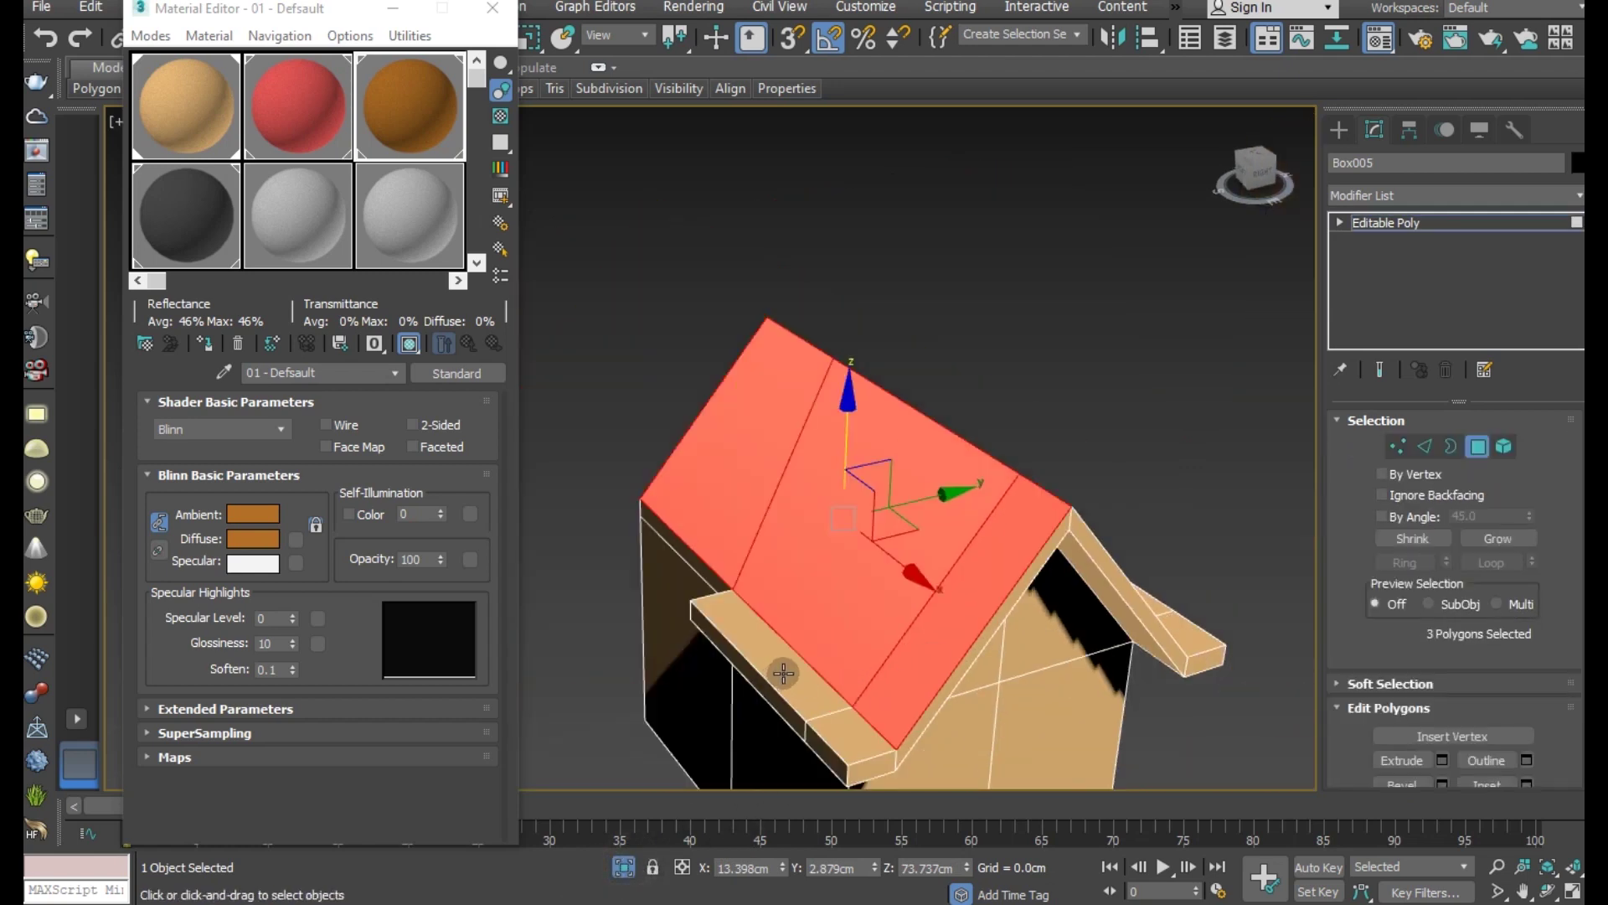
pyautogui.keyDown('ctrl'); pyautogui.click(783, 672); pyautogui.keyUp('ctrl')
pyautogui.keyDown('ctrl'); pyautogui.click(840, 727); pyautogui.keyUp('ctrl')
pyautogui.moveTo(855, 737)
pyautogui.keyDown('alt'); pyautogui.mouseDown(button='middle')
pyautogui.moveTo(904, 671)
pyautogui.moveTo(911, 708)
pyautogui.moveTo(1014, 629)
pyautogui.mouseUp(button='middle'); pyautogui.keyUp('alt')
pyautogui.keyDown('ctrl'); pyautogui.click(938, 695); pyautogui.keyUp('ctrl')
pyautogui.keyDown('ctrl'); pyautogui.click(1013, 629); pyautogui.keyUp('ctrl')
pyautogui.keyDown('ctrl'); pyautogui.click(1123, 524); pyautogui.keyUp('ctrl')
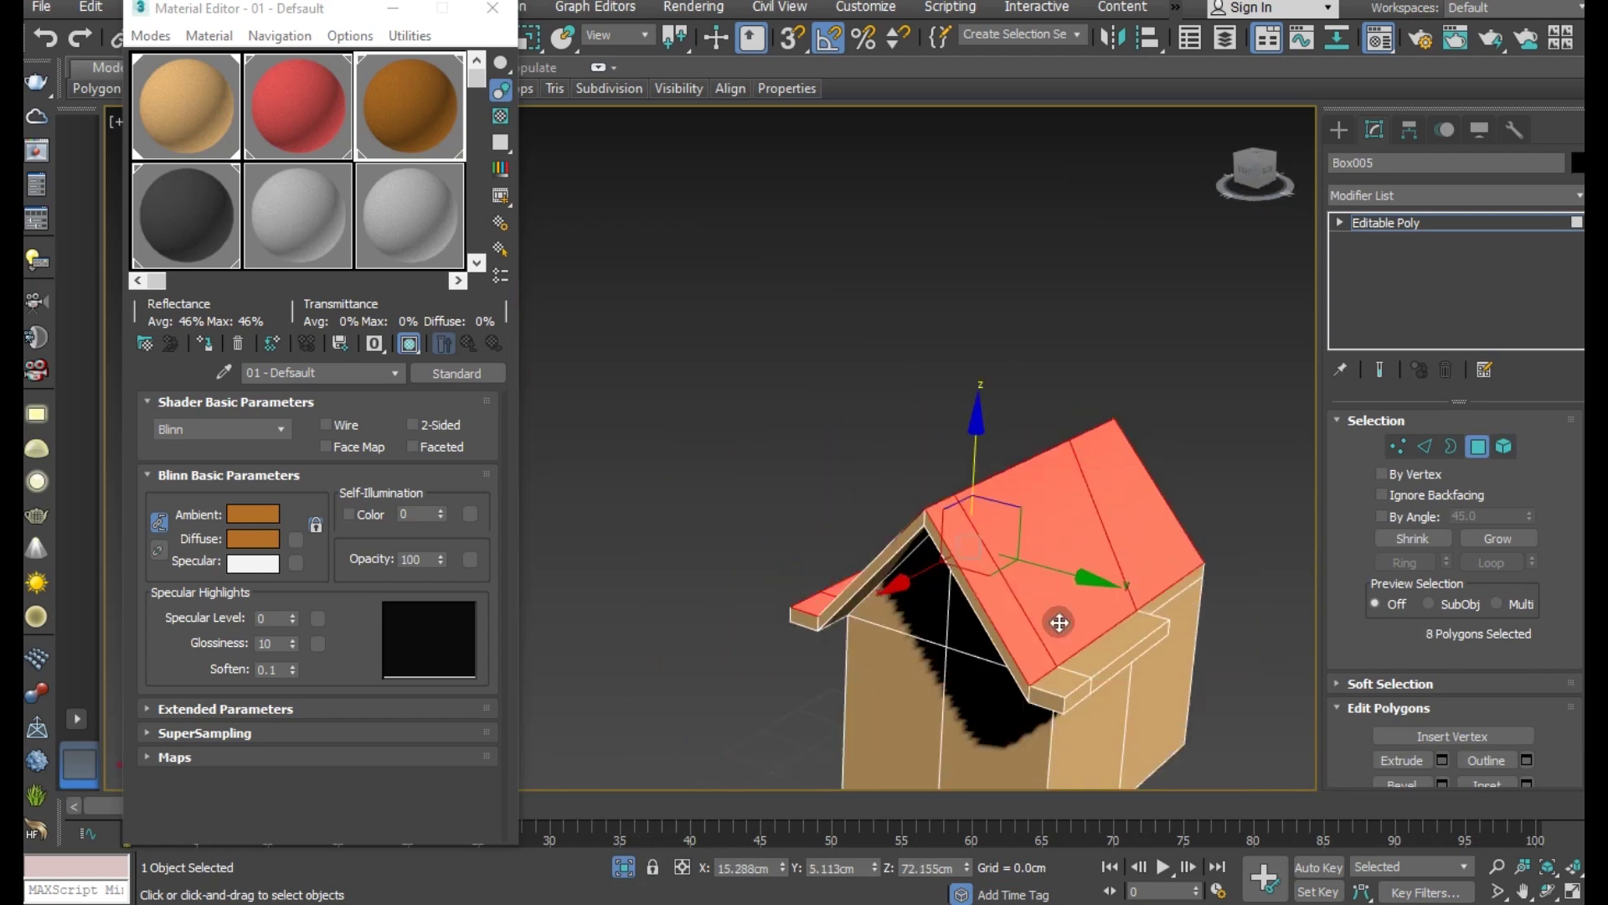
pyautogui.keyDown('ctrl'); pyautogui.click(1064, 680); pyautogui.keyUp('ctrl')
pyautogui.keyDown('ctrl'); pyautogui.click(1104, 651); pyautogui.keyUp('ctrl')
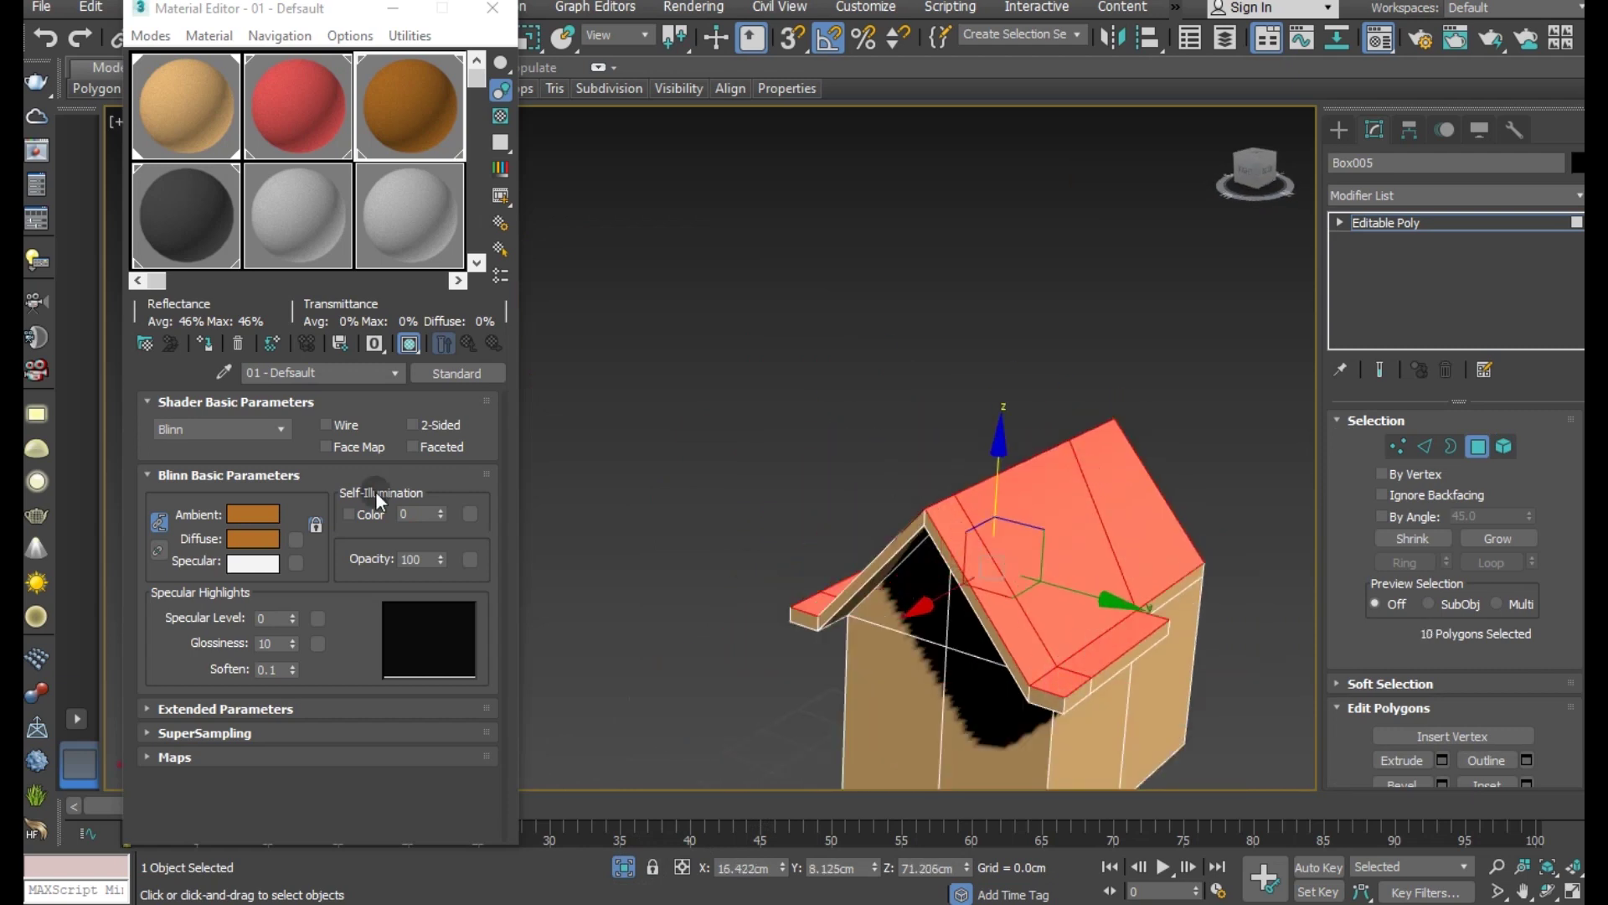
# Step: Apply the red roof material to the selected dormer roof faces
pyautogui.click(289, 138)
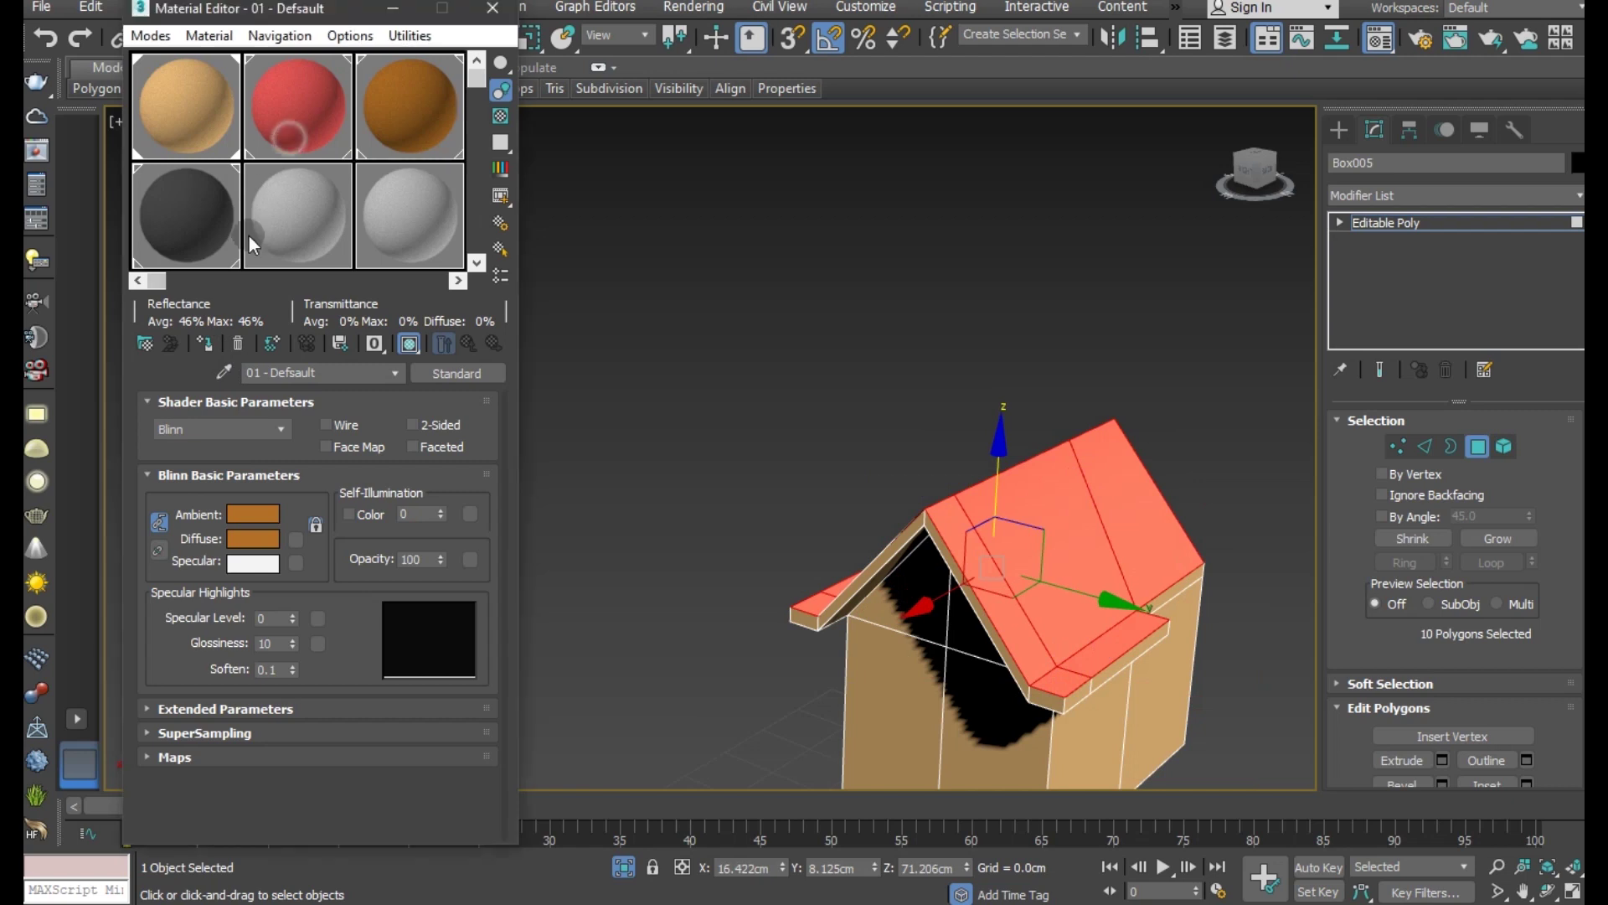
pyautogui.click(208, 347)
pyautogui.keyDown('alt'); pyautogui.moveTo(877, 394); pyautogui.dragTo(1069, 422, button='middle'); pyautogui.keyUp('alt')
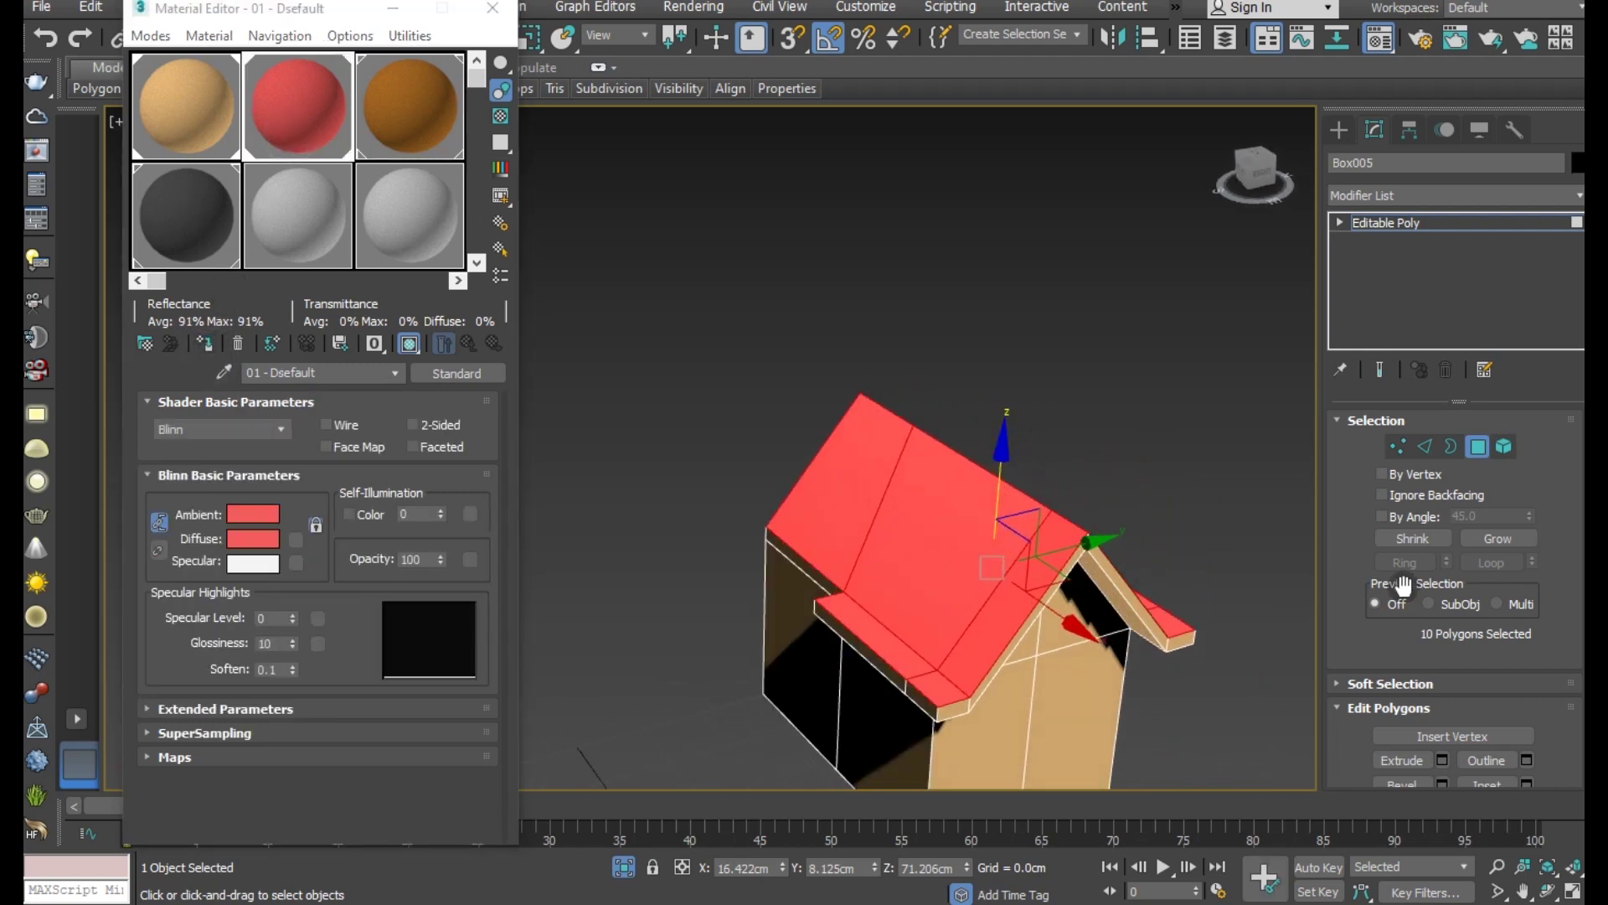
# Step: Exit Polygon mode and Isolate, deselect, and close the Material Editor
pyautogui.click(1424, 224)
pyautogui.click(624, 868)
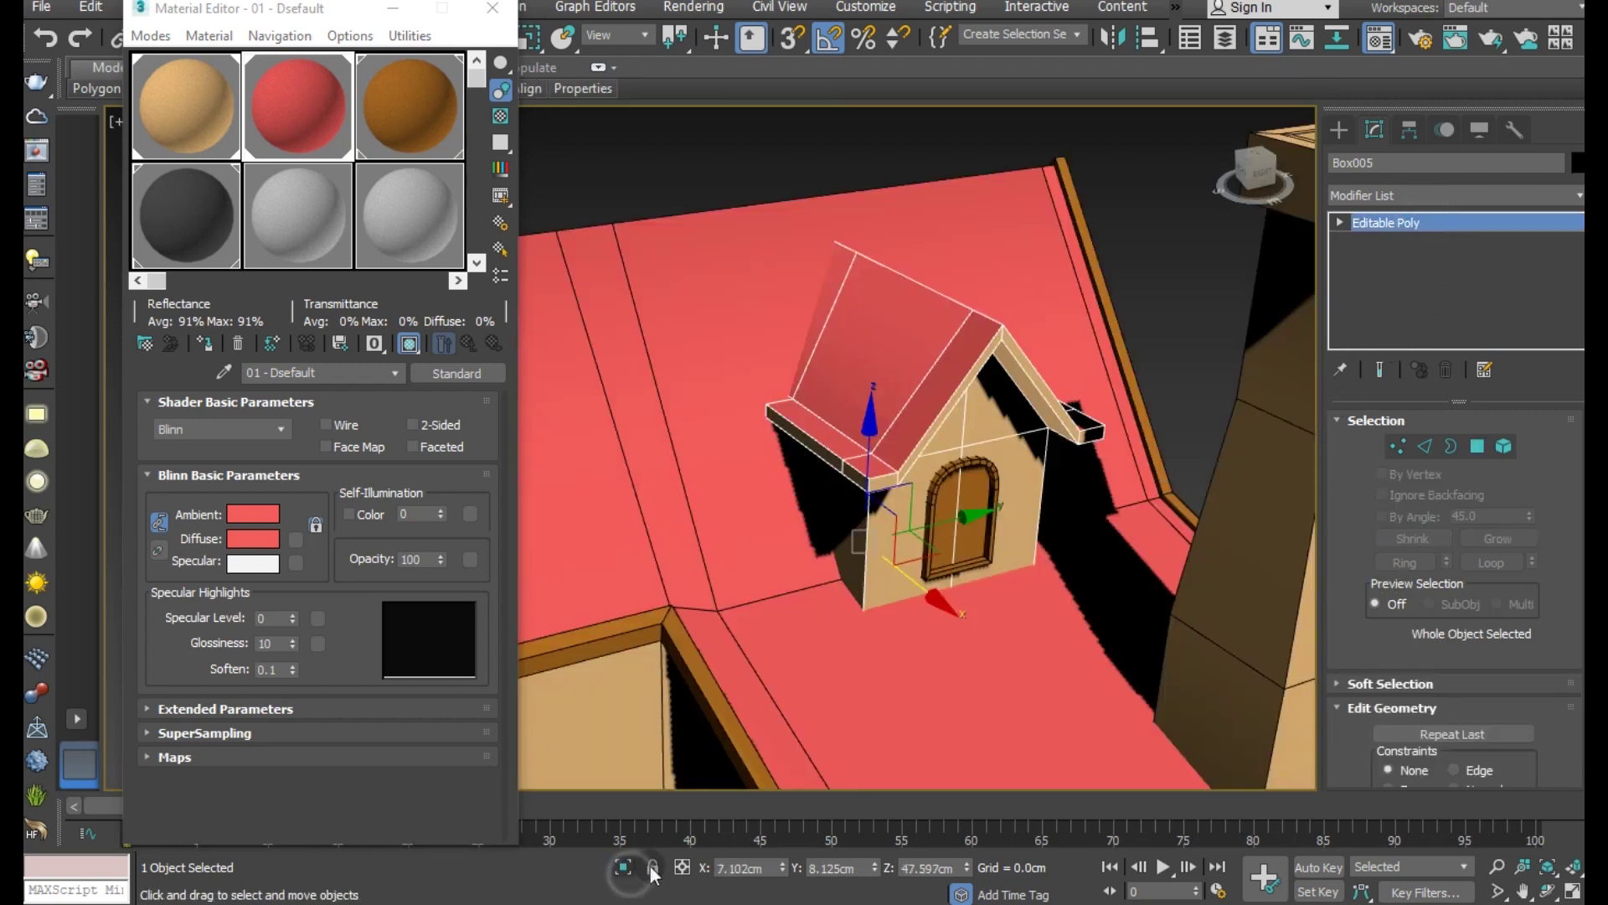
pyautogui.scroll(-5, 1077, 435)
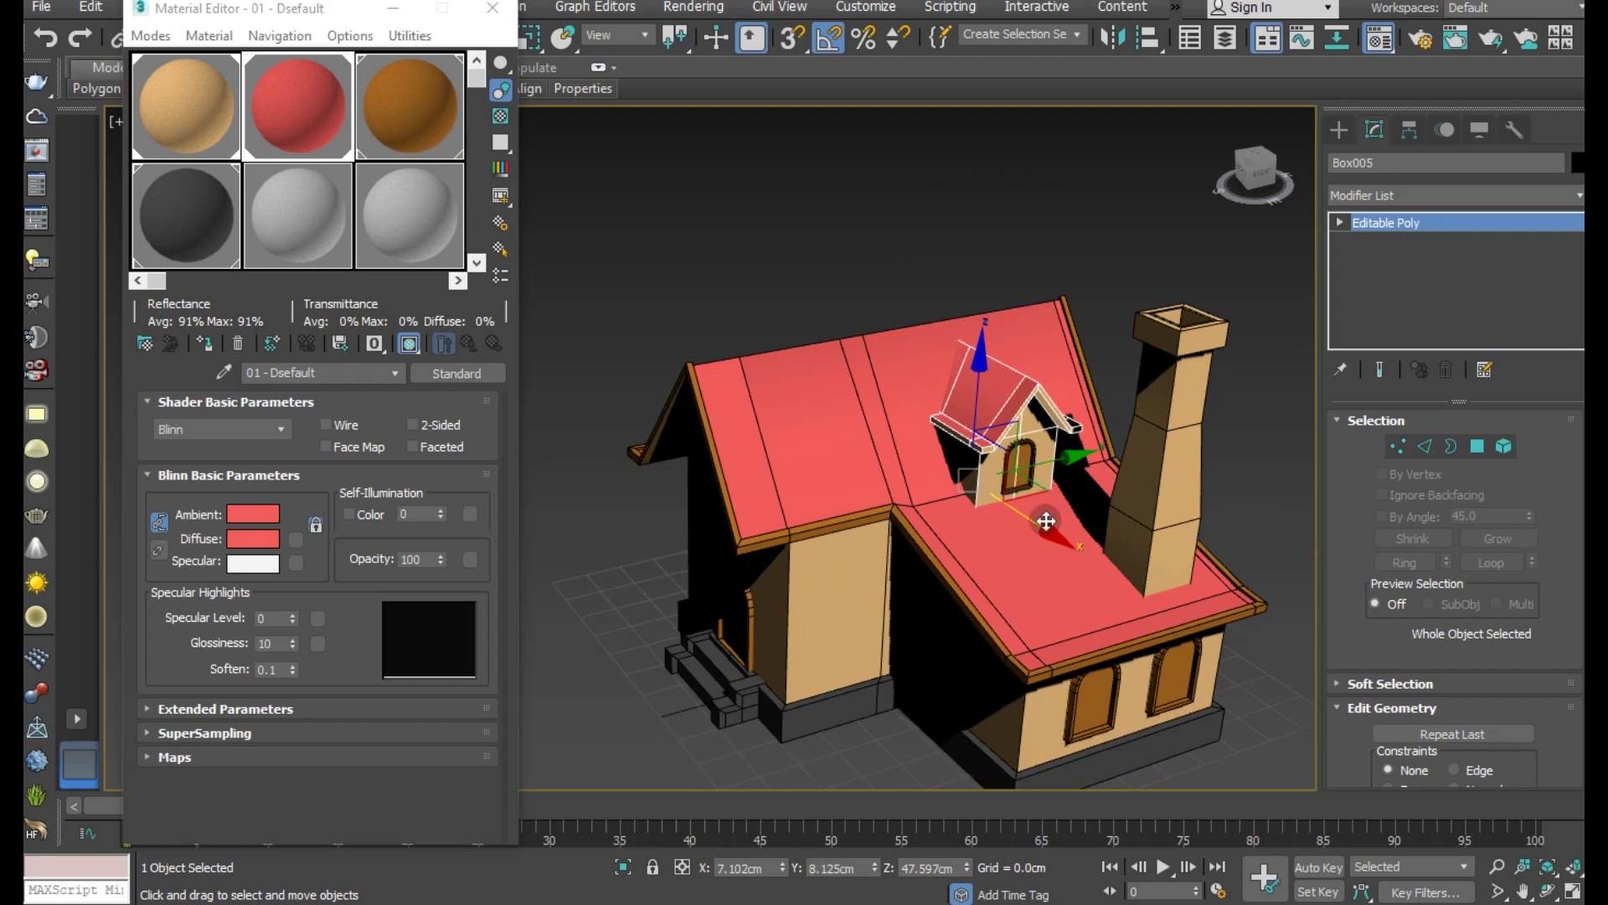
pyautogui.keyDown('alt'); pyautogui.moveTo(1047, 520); pyautogui.dragTo(1092, 491, button='middle'); pyautogui.keyUp('alt')
pyautogui.scroll(-3, 733, 435)
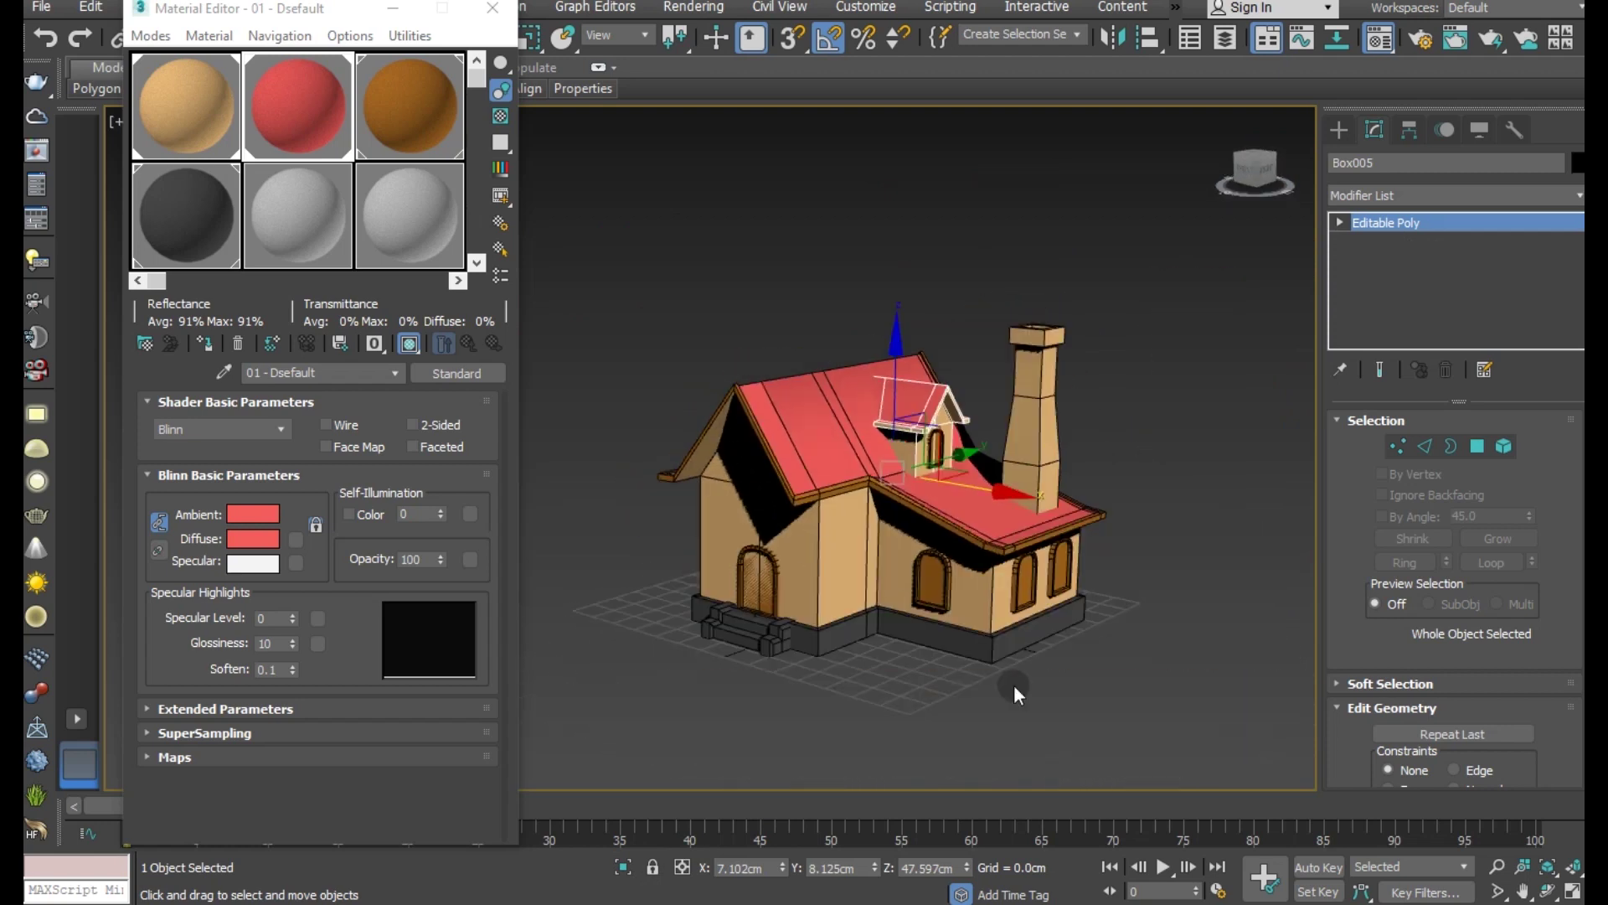
pyautogui.click(970, 761)
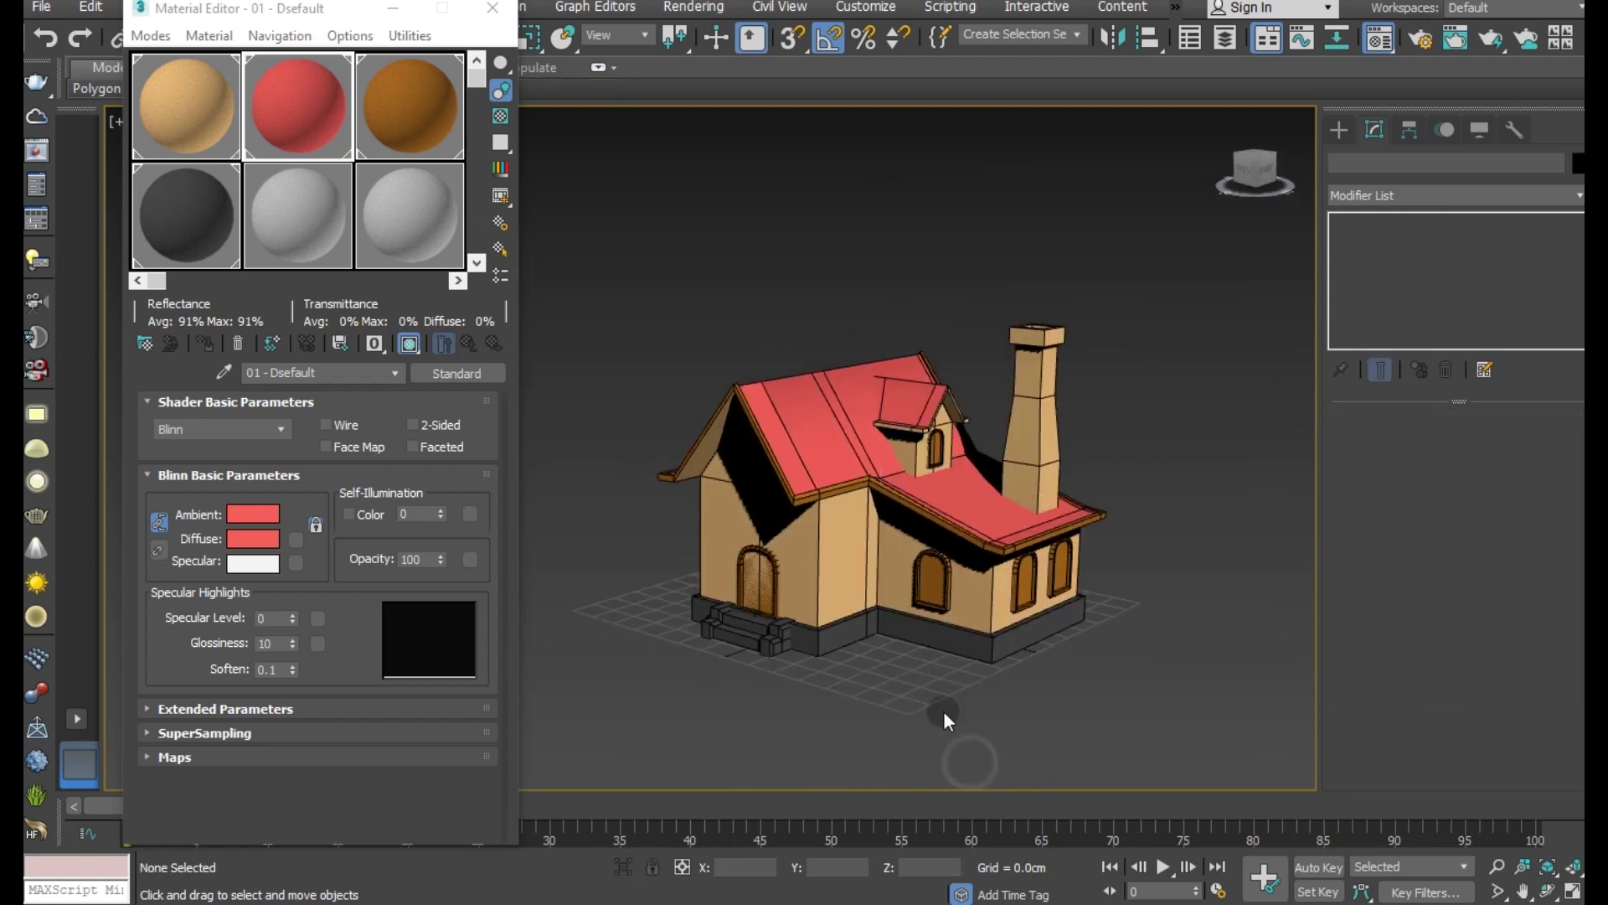
pyautogui.click(493, 8)
# Step: Draw a long thin Box primitive across the gable in the Front view
pyautogui.moveTo(886, 607); pyautogui.dragTo(846, 584, button='middle')
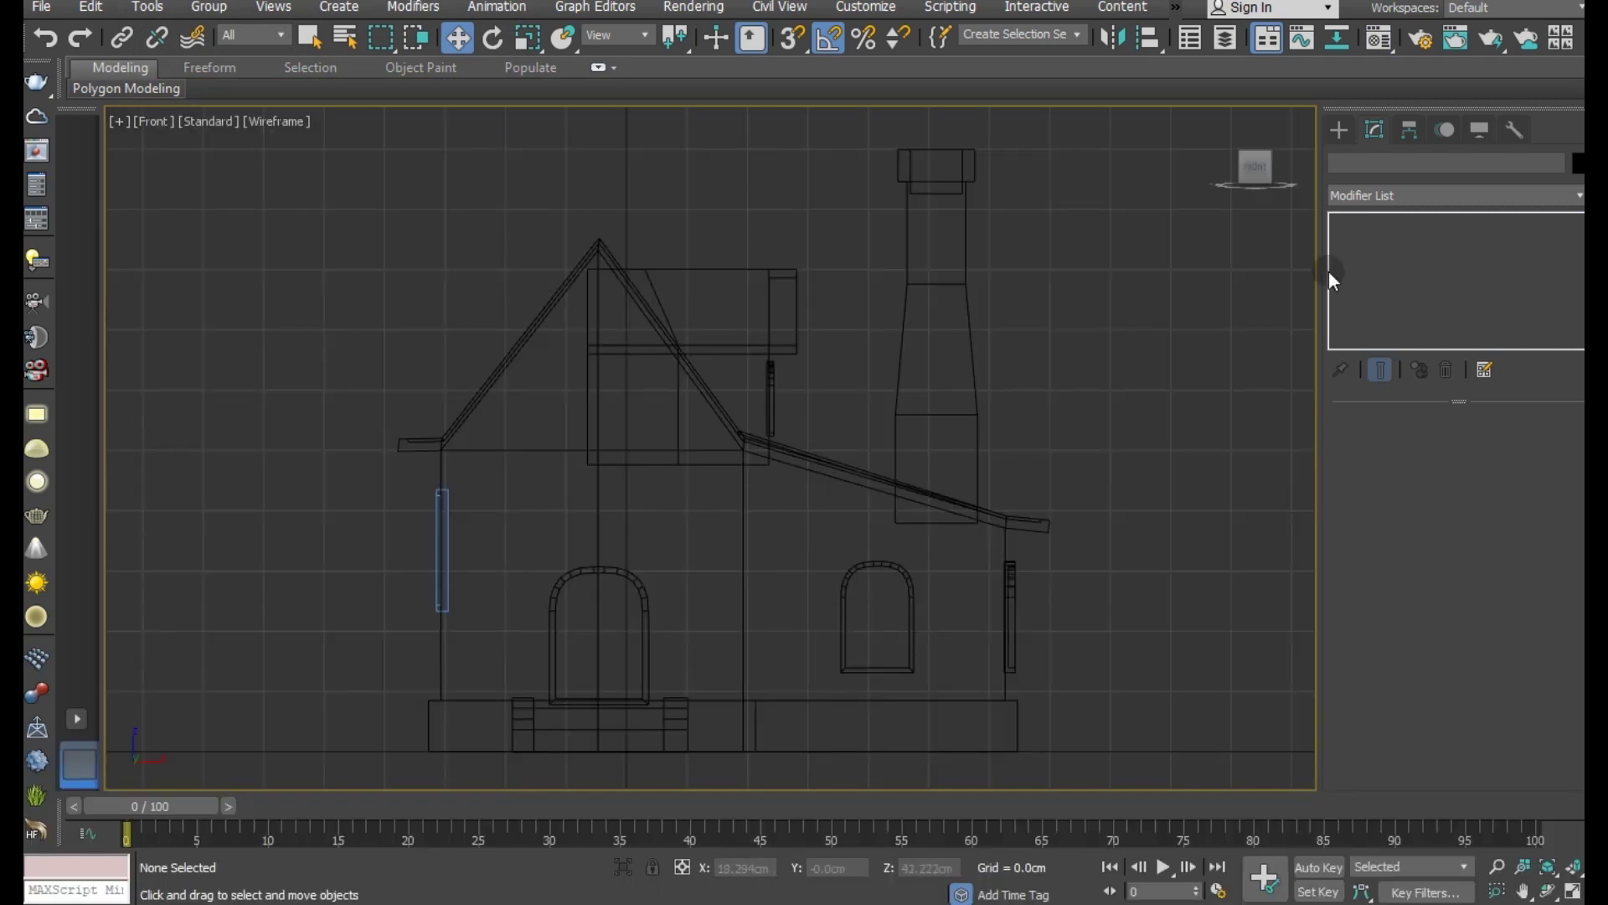
pyautogui.click(1338, 129)
pyautogui.click(1407, 261)
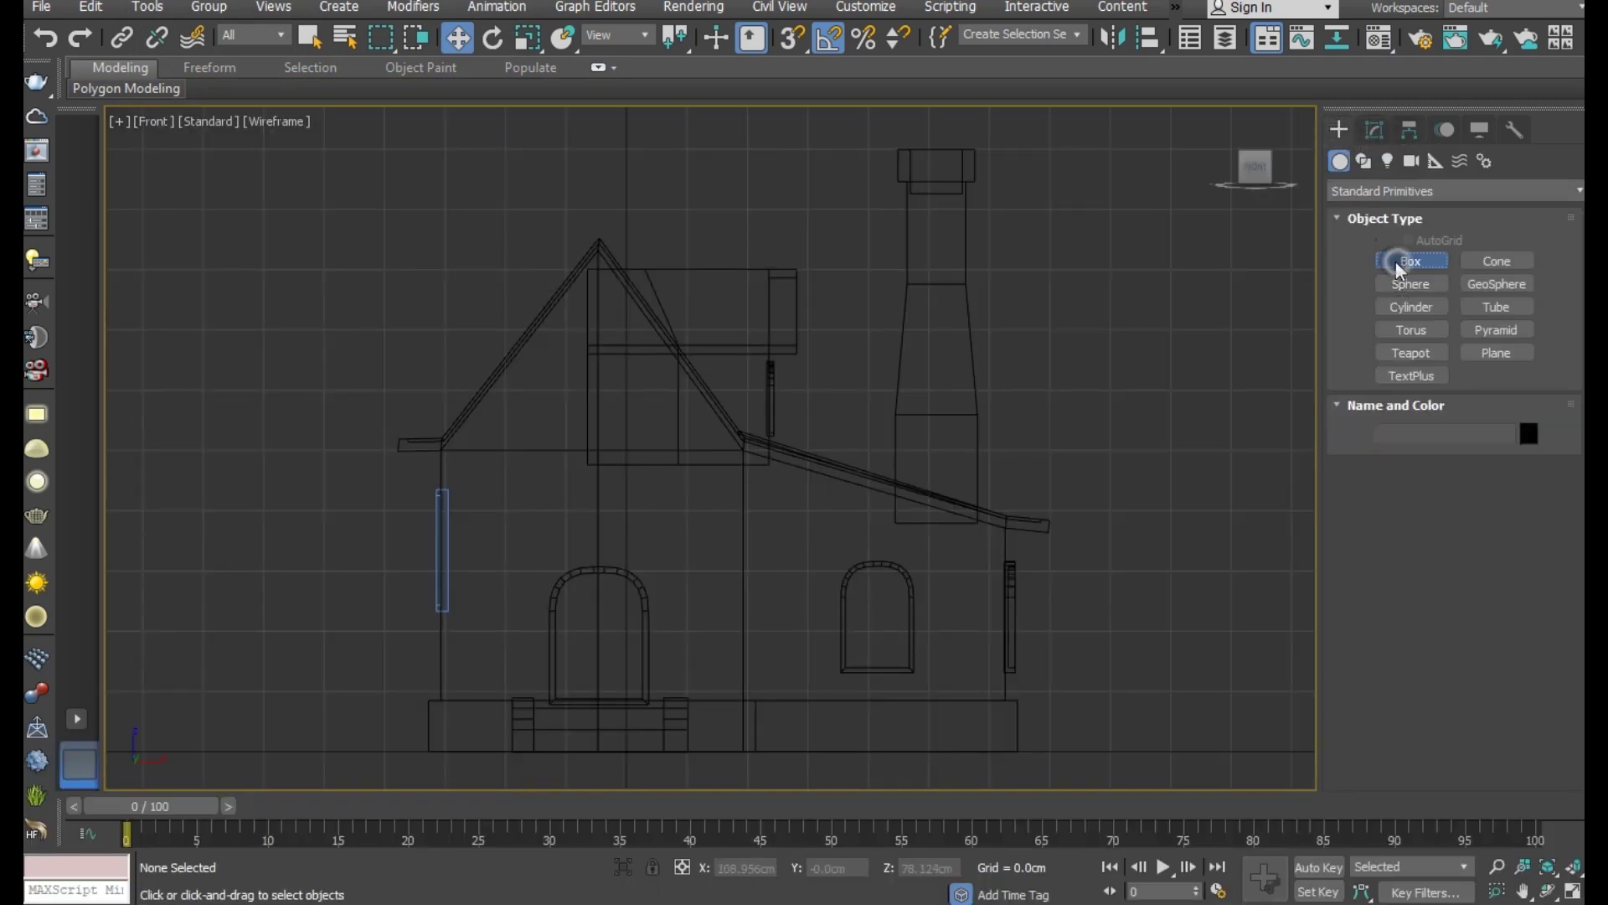
pyautogui.moveTo(442, 465); pyautogui.dragTo(747, 482)
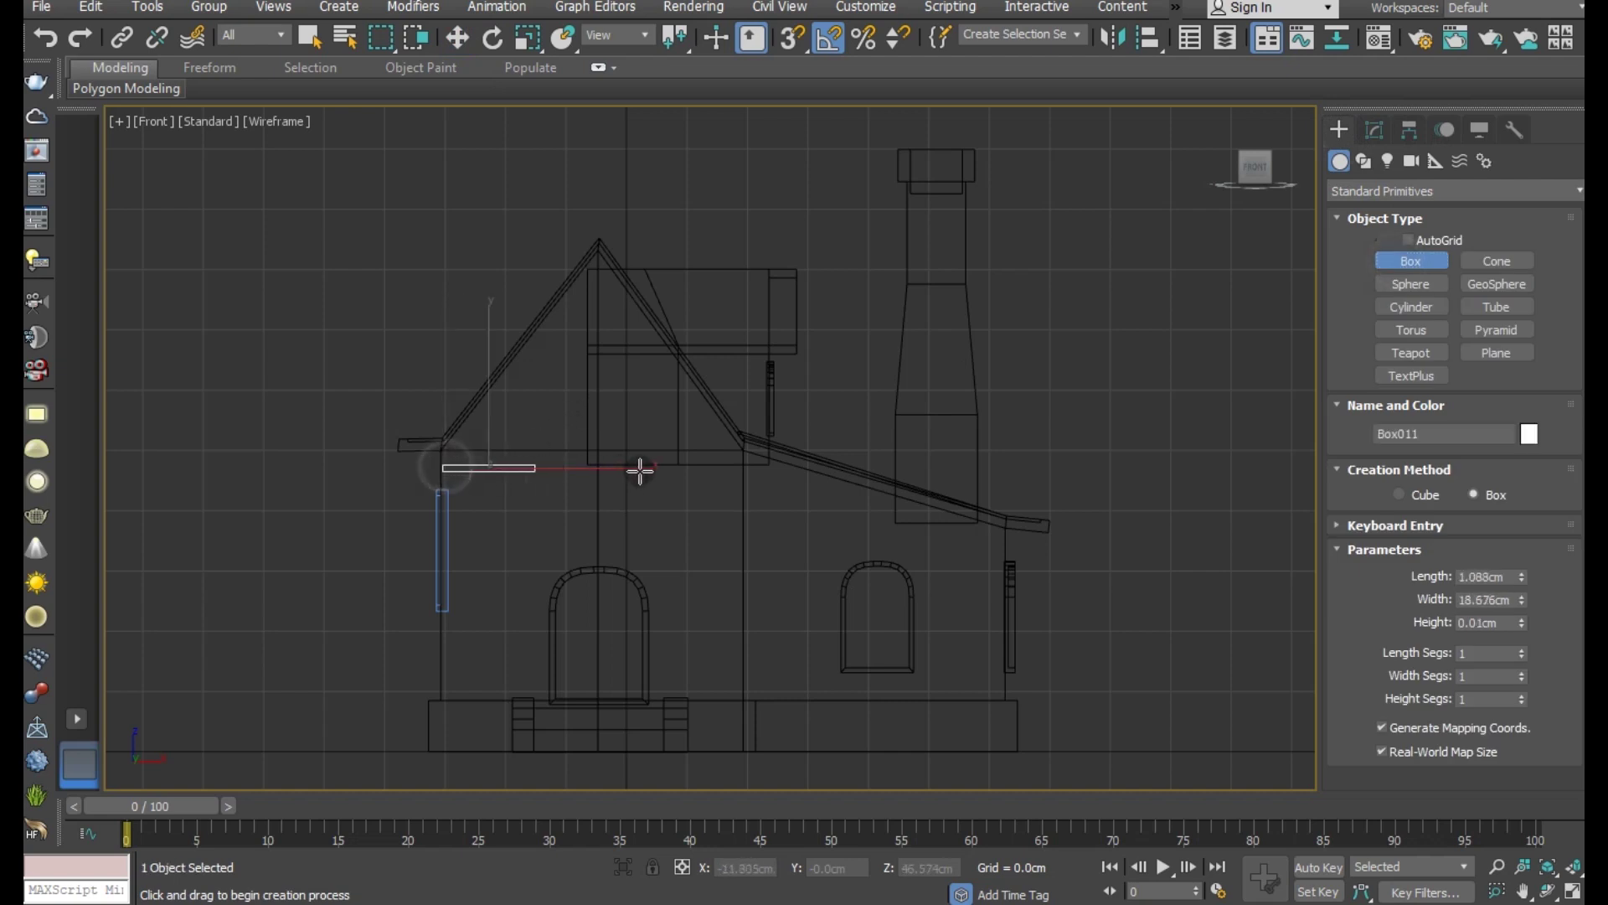
pyautogui.click(737, 467)
# Step: Move the new beam forward onto the front gable face just below the roof
pyautogui.press('w')
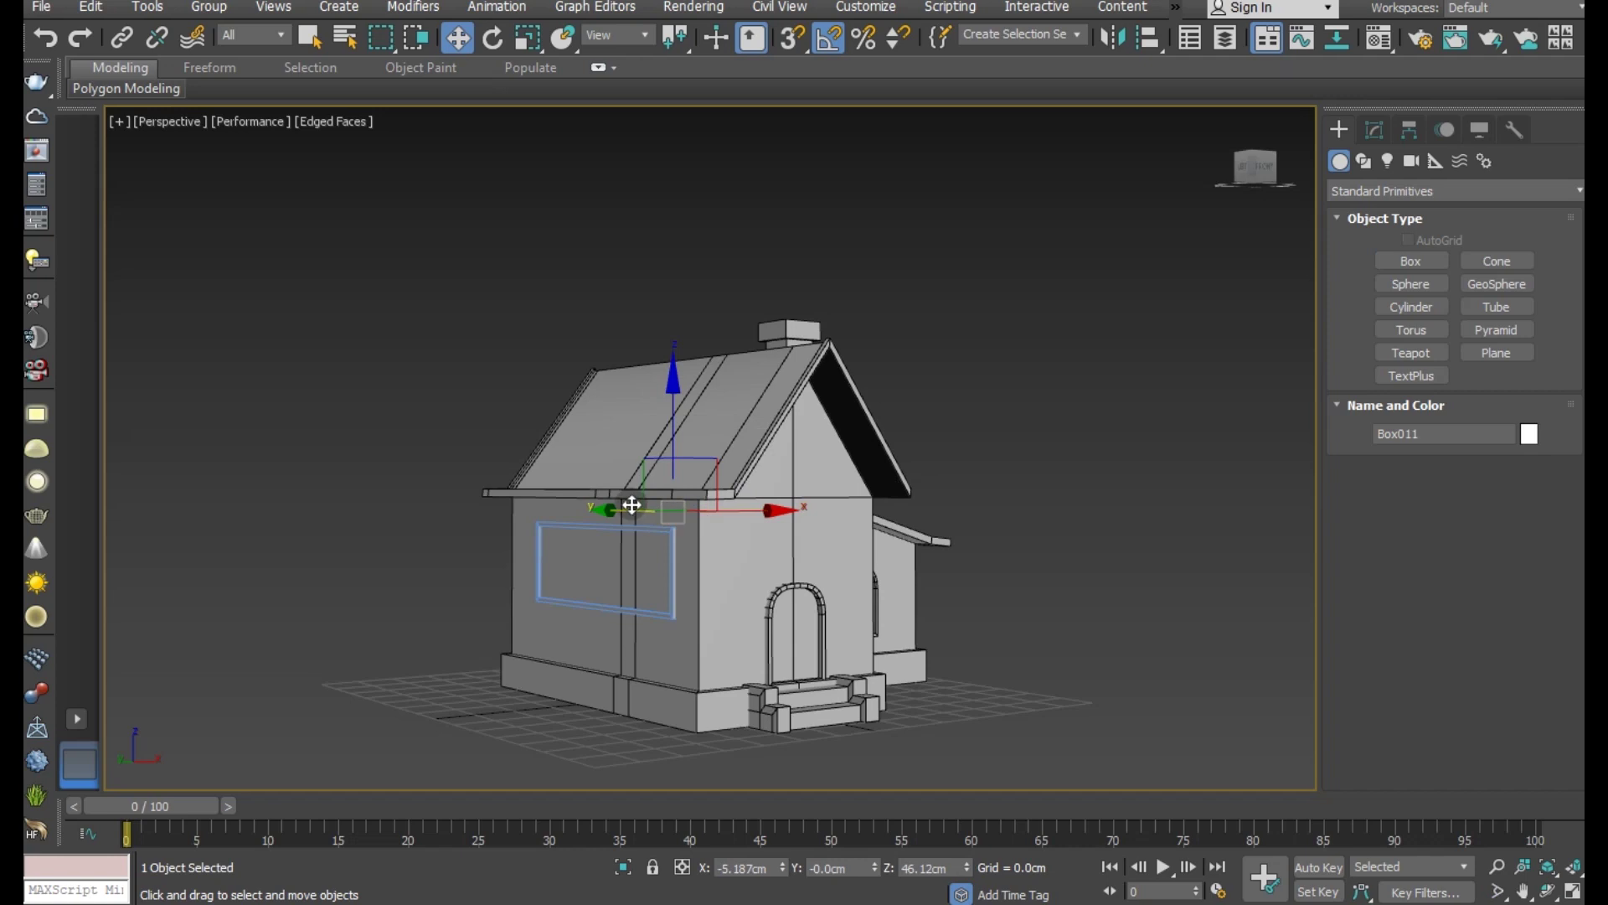
pyautogui.moveTo(632, 505); pyautogui.dragTo(810, 570)
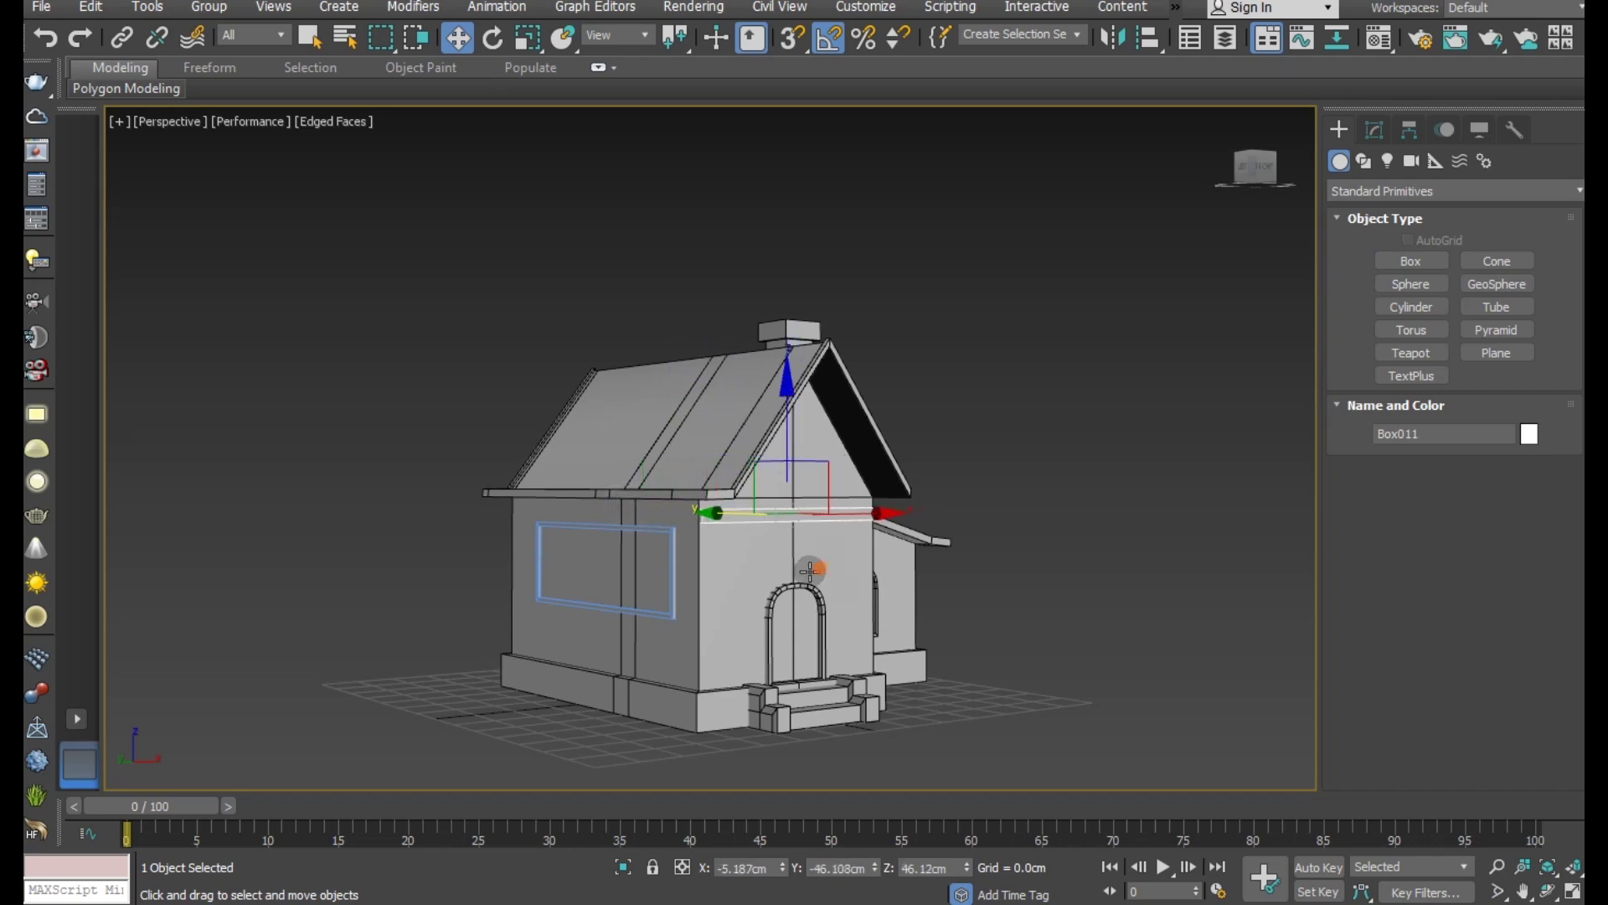
pyautogui.moveTo(810, 571)
pyautogui.keyDown('alt'); pyautogui.mouseDown(button='middle')
pyautogui.moveTo(656, 595)
pyautogui.moveTo(847, 556)
pyautogui.mouseUp(button='middle'); pyautogui.keyUp('alt')
pyautogui.scroll(5, 846, 549)
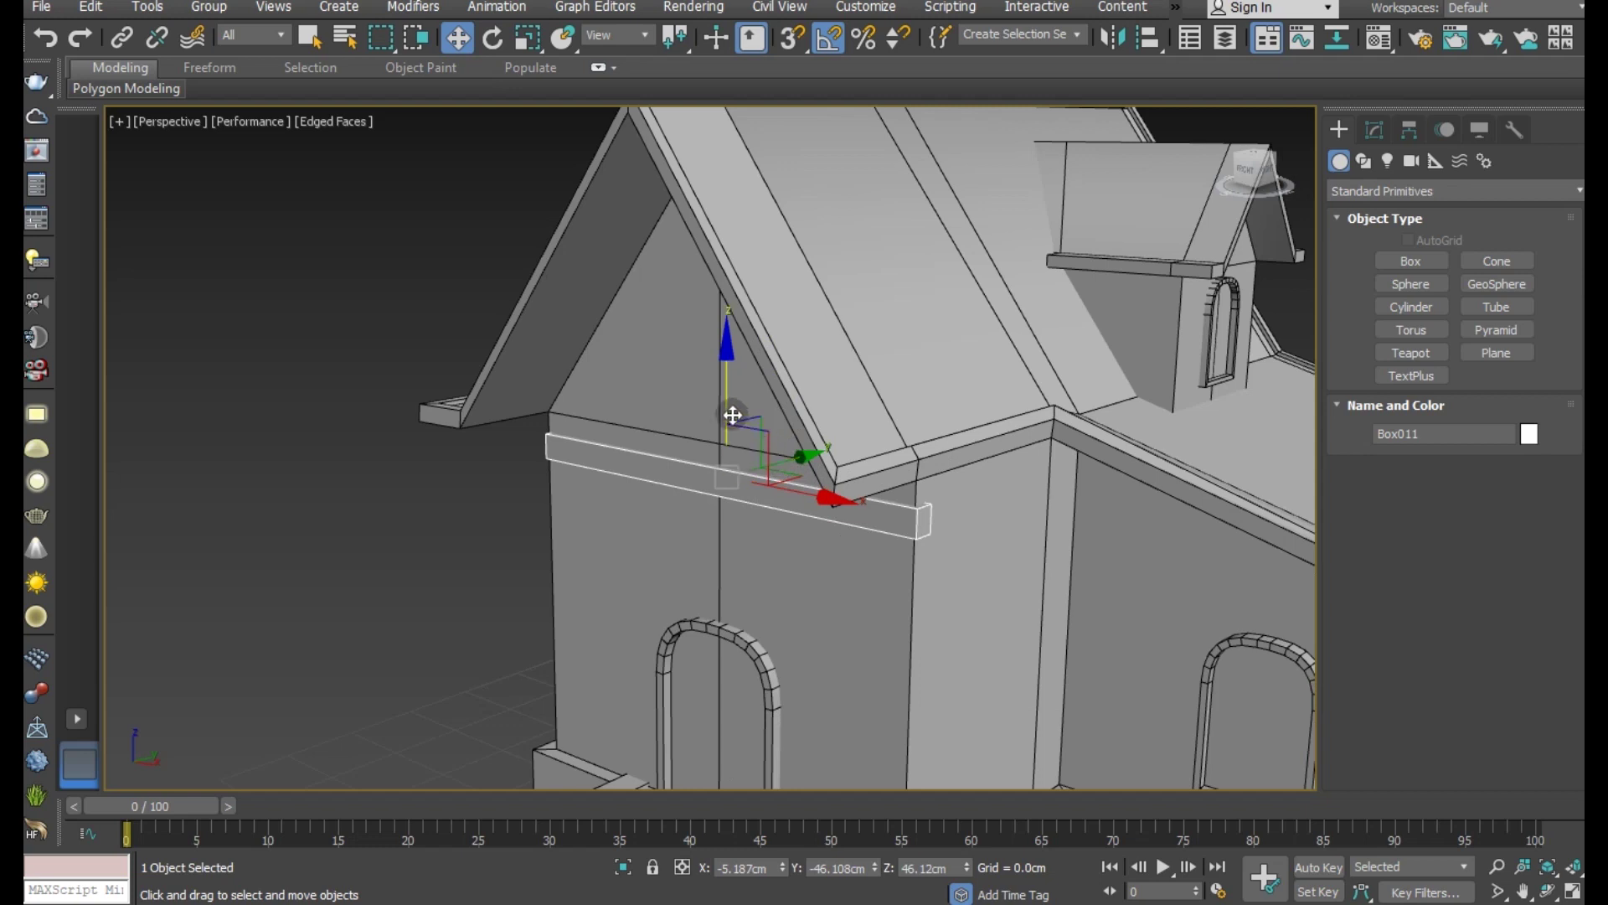
pyautogui.keyDown('alt'); pyautogui.moveTo(844, 486); pyautogui.dragTo(976, 459, button='middle'); pyautogui.keyUp('alt')
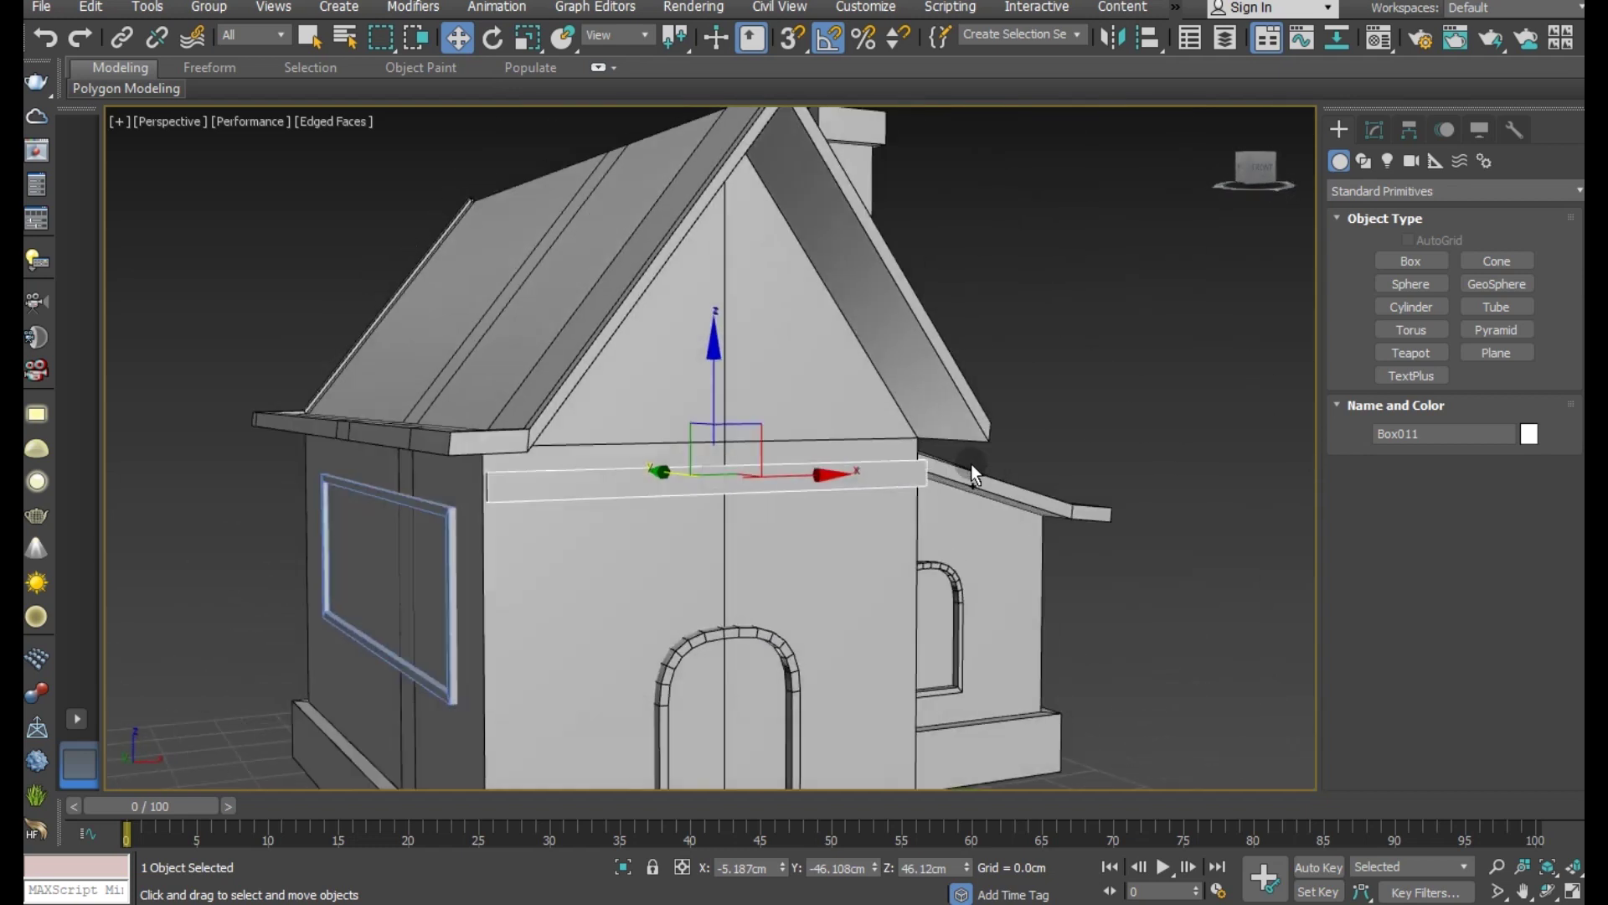
pyautogui.moveTo(793, 473); pyautogui.dragTo(794, 473)
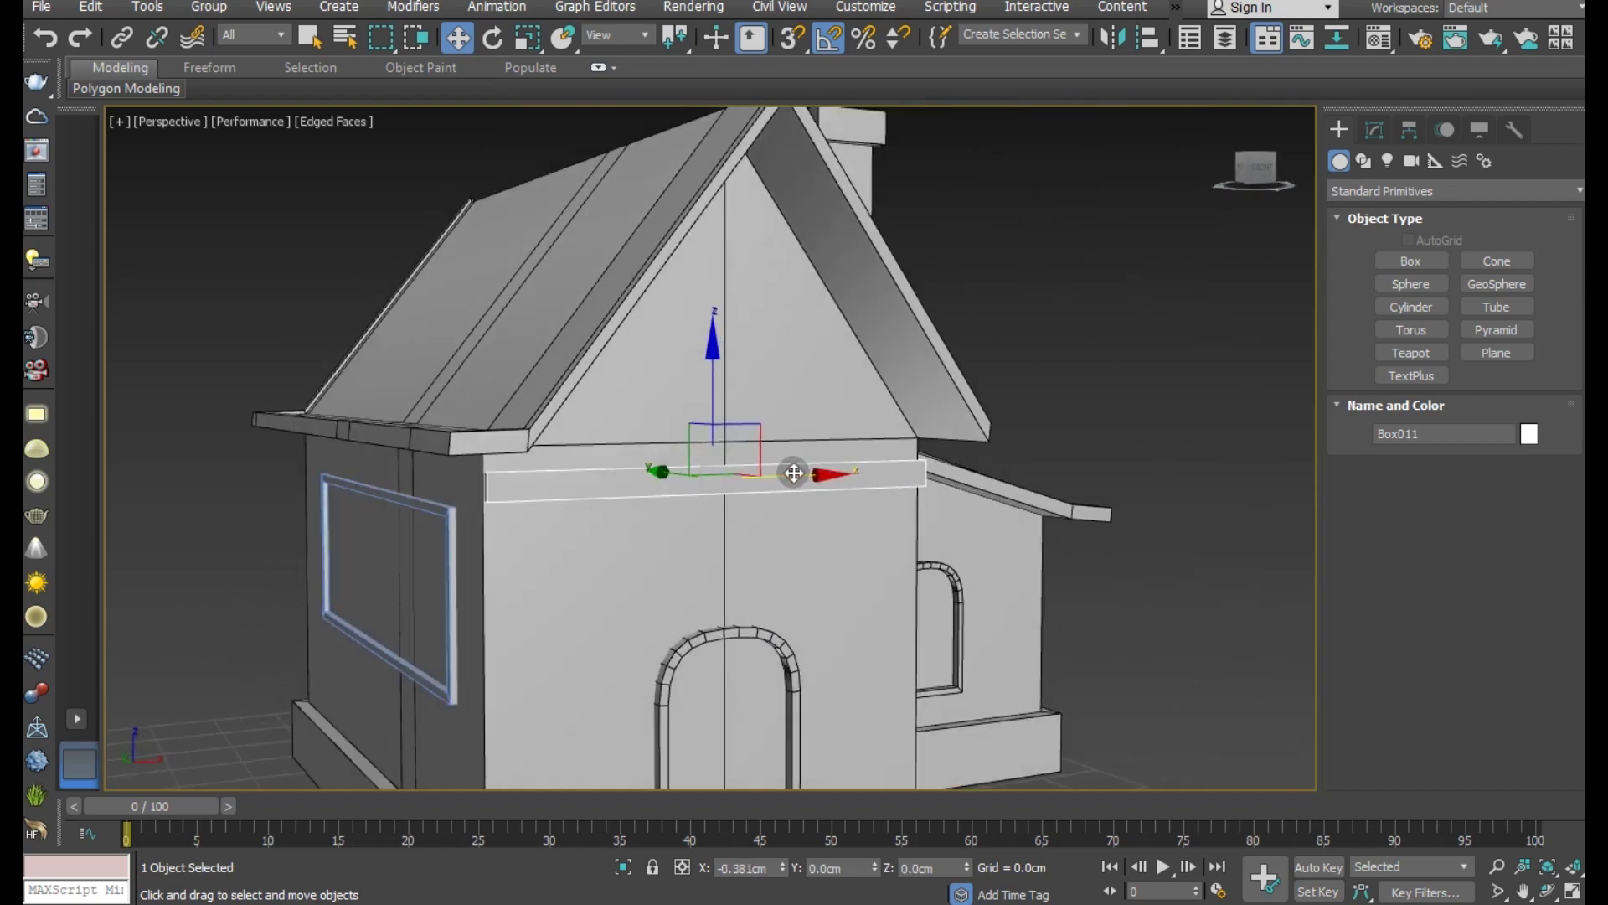
pyautogui.keyDown('alt'); pyautogui.moveTo(826, 520); pyautogui.dragTo(752, 525, button='middle'); pyautogui.keyUp('alt')
# Step: Convert Box011 to Editable Poly and move its right-end vertices left to the wall edge
pyautogui.click(1359, 133)
pyautogui.rightClick(1416, 228)
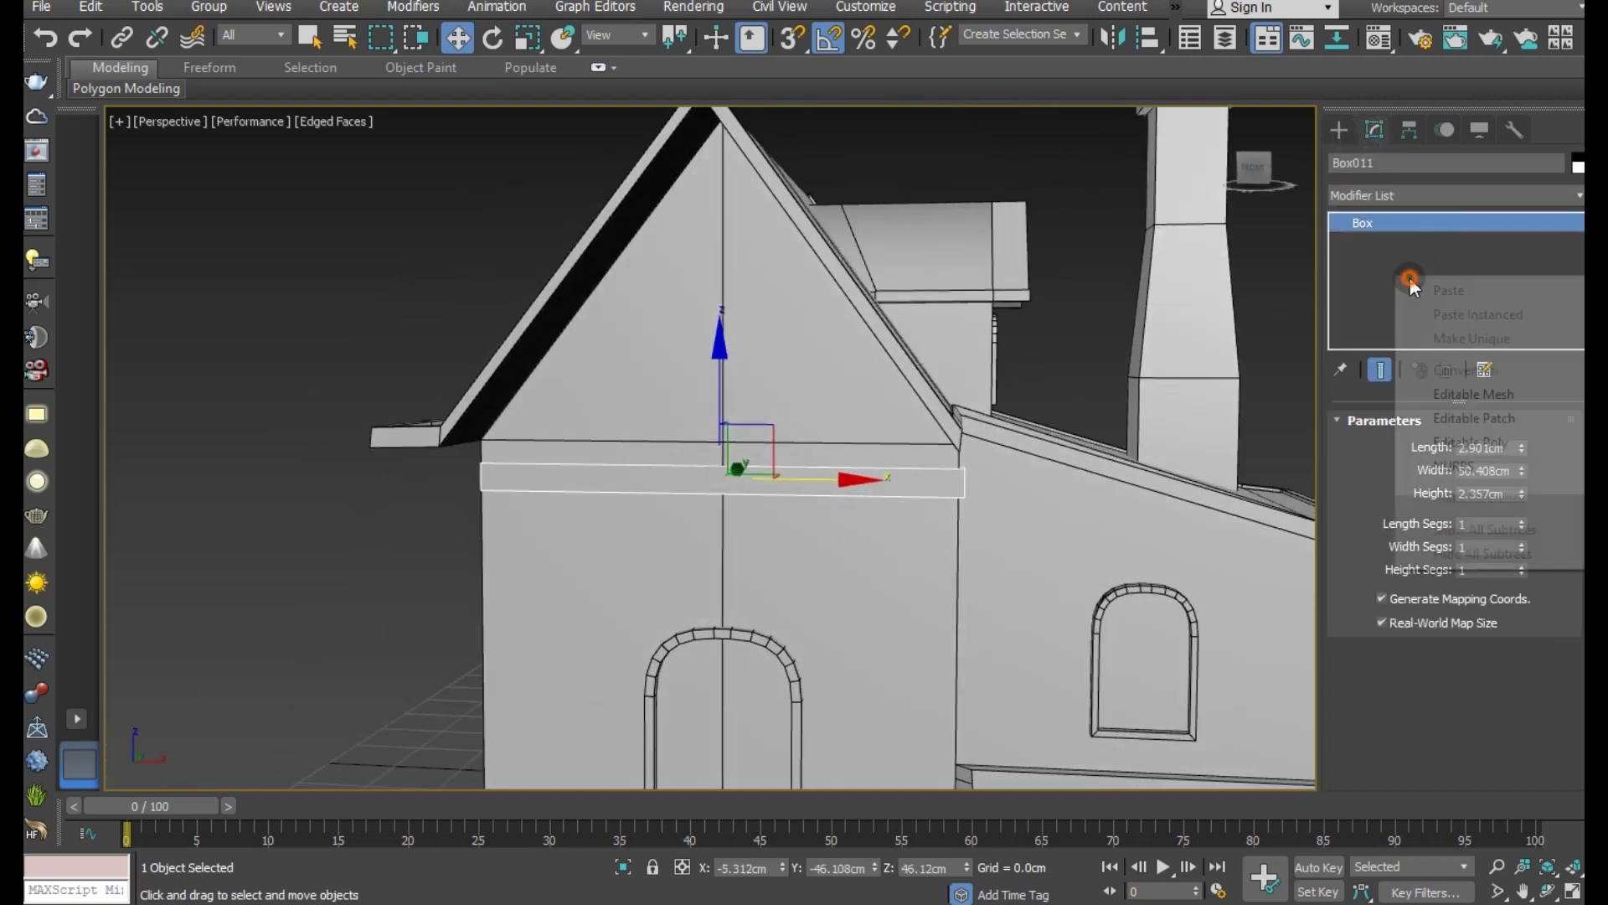
pyautogui.click(1466, 437)
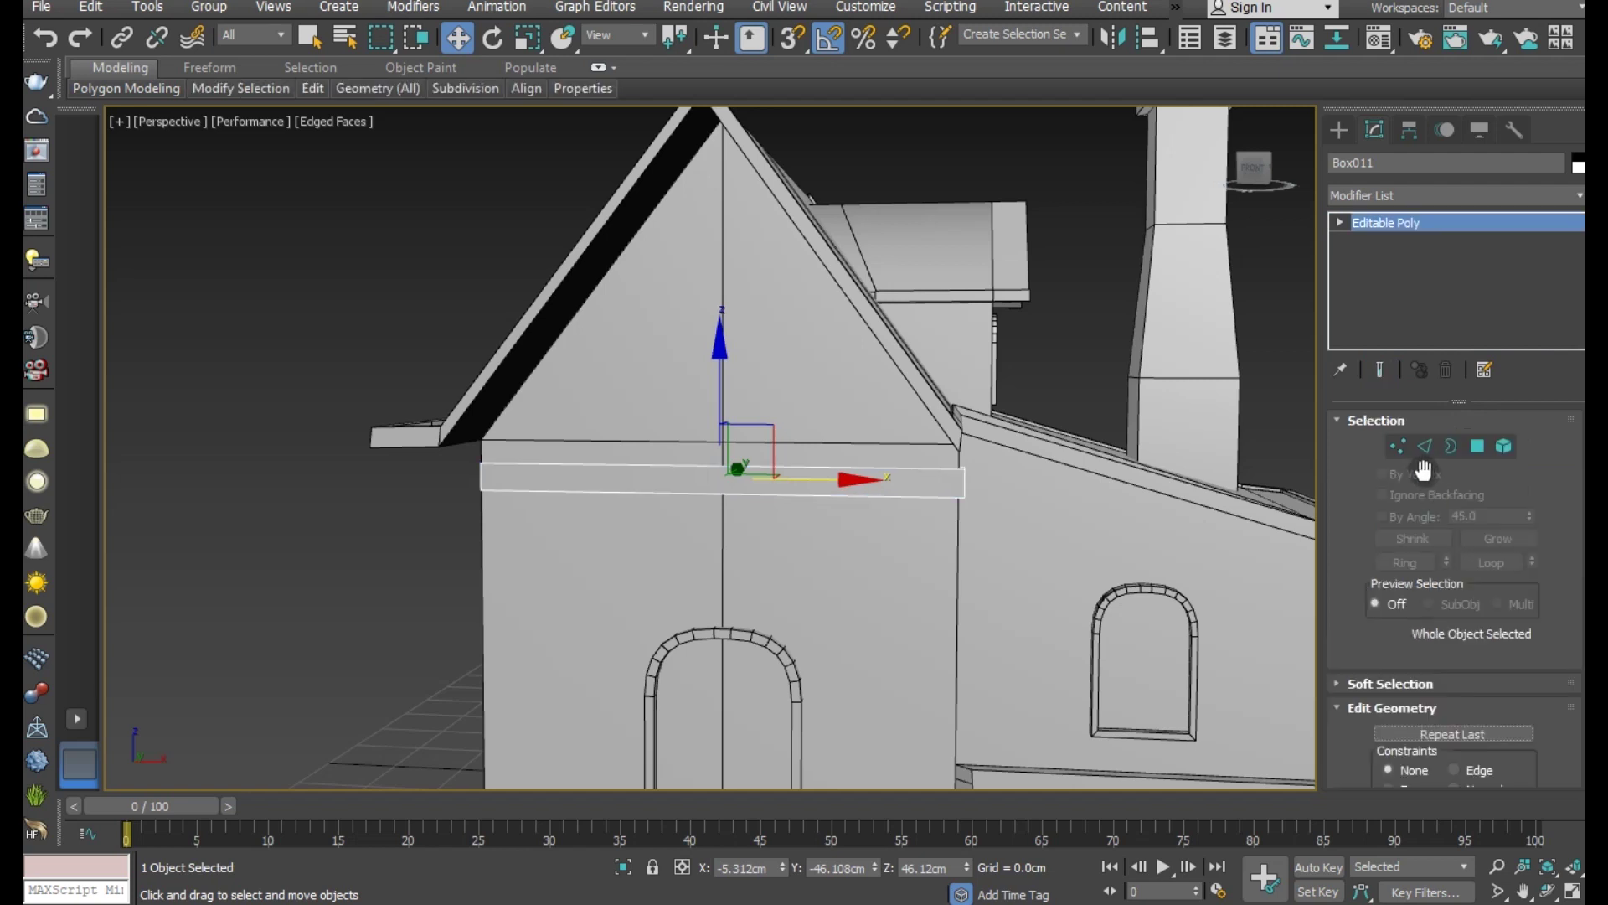
pyautogui.click(1398, 447)
pyautogui.moveTo(862, 570); pyautogui.dragTo(864, 569)
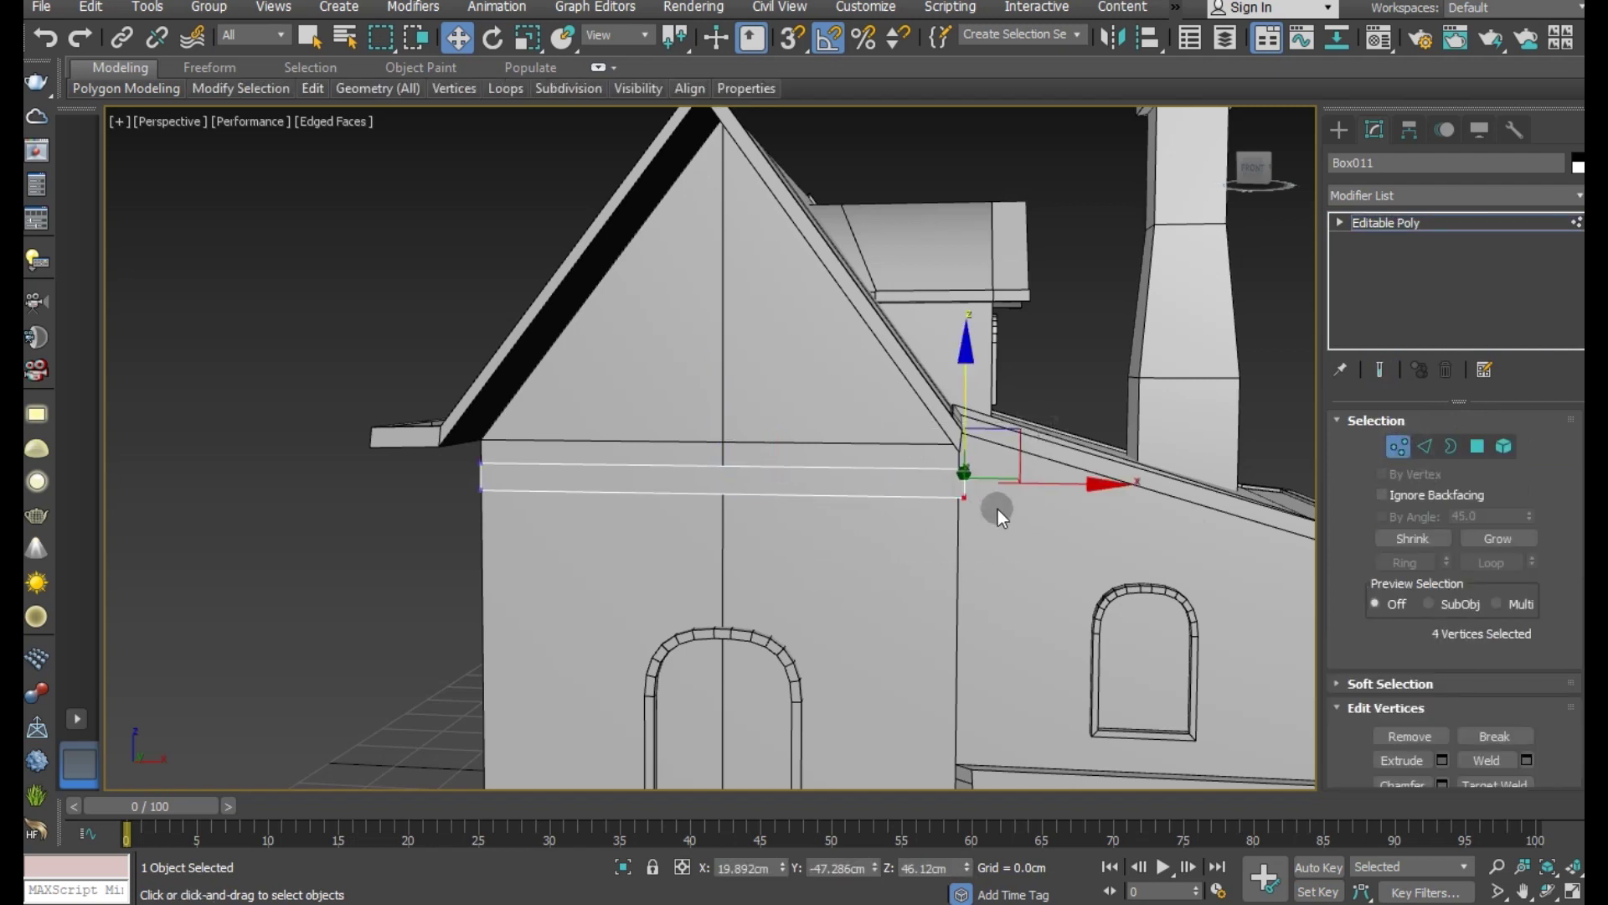
pyautogui.moveTo(1038, 491); pyautogui.dragTo(1017, 484)
pyautogui.click(1422, 221)
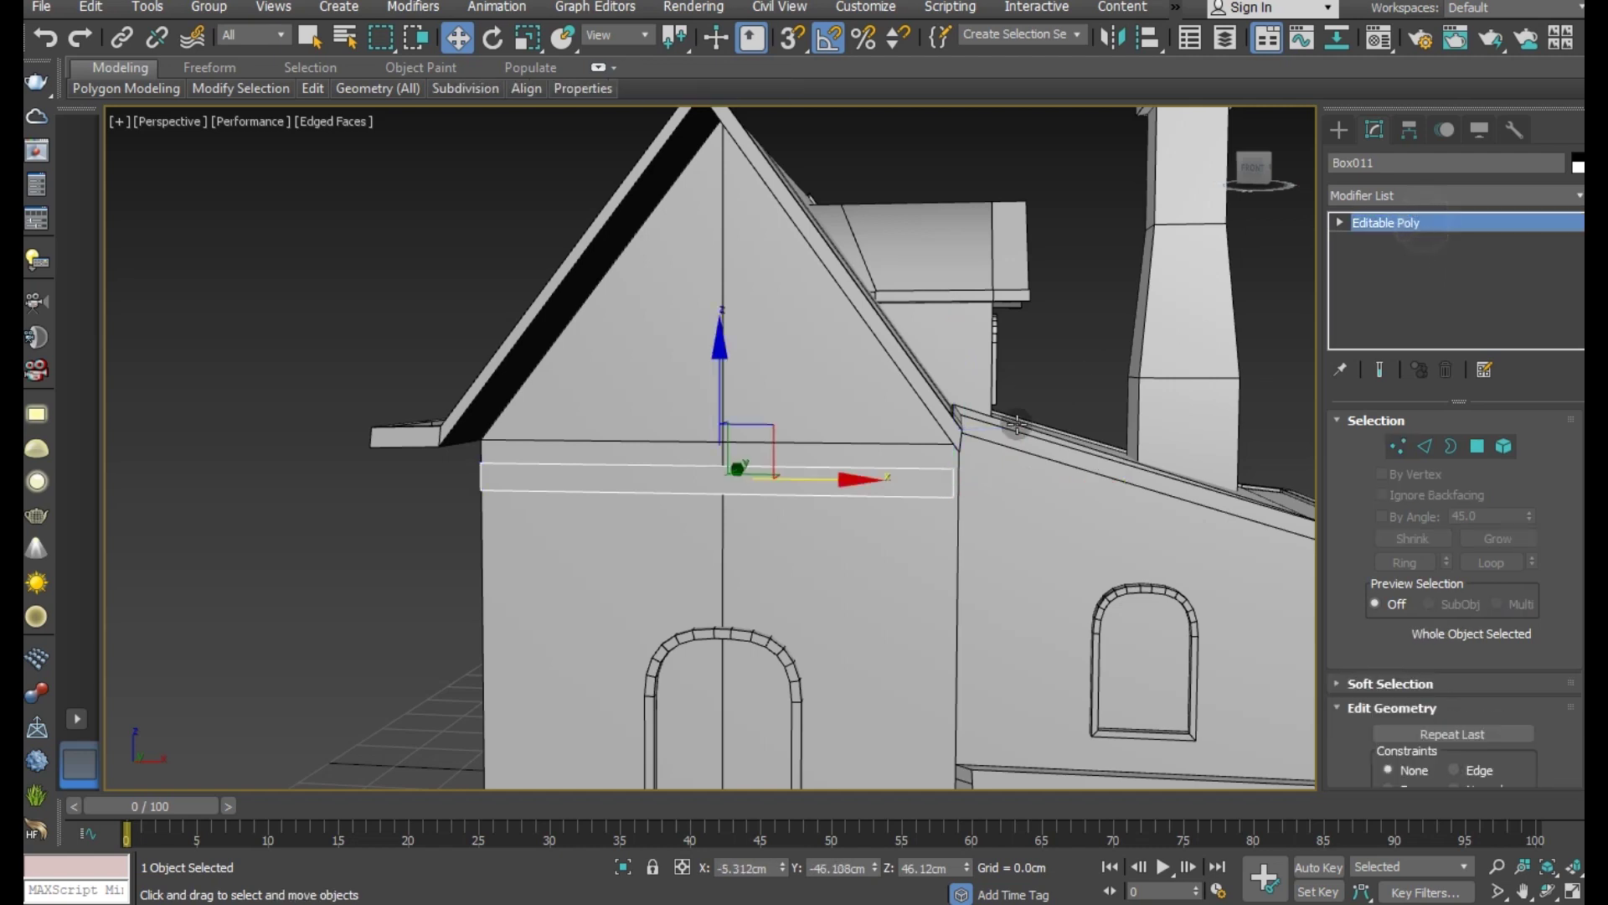
# Step: Pick the brown material in the material editor for the beam
pyautogui.click(494, 37)
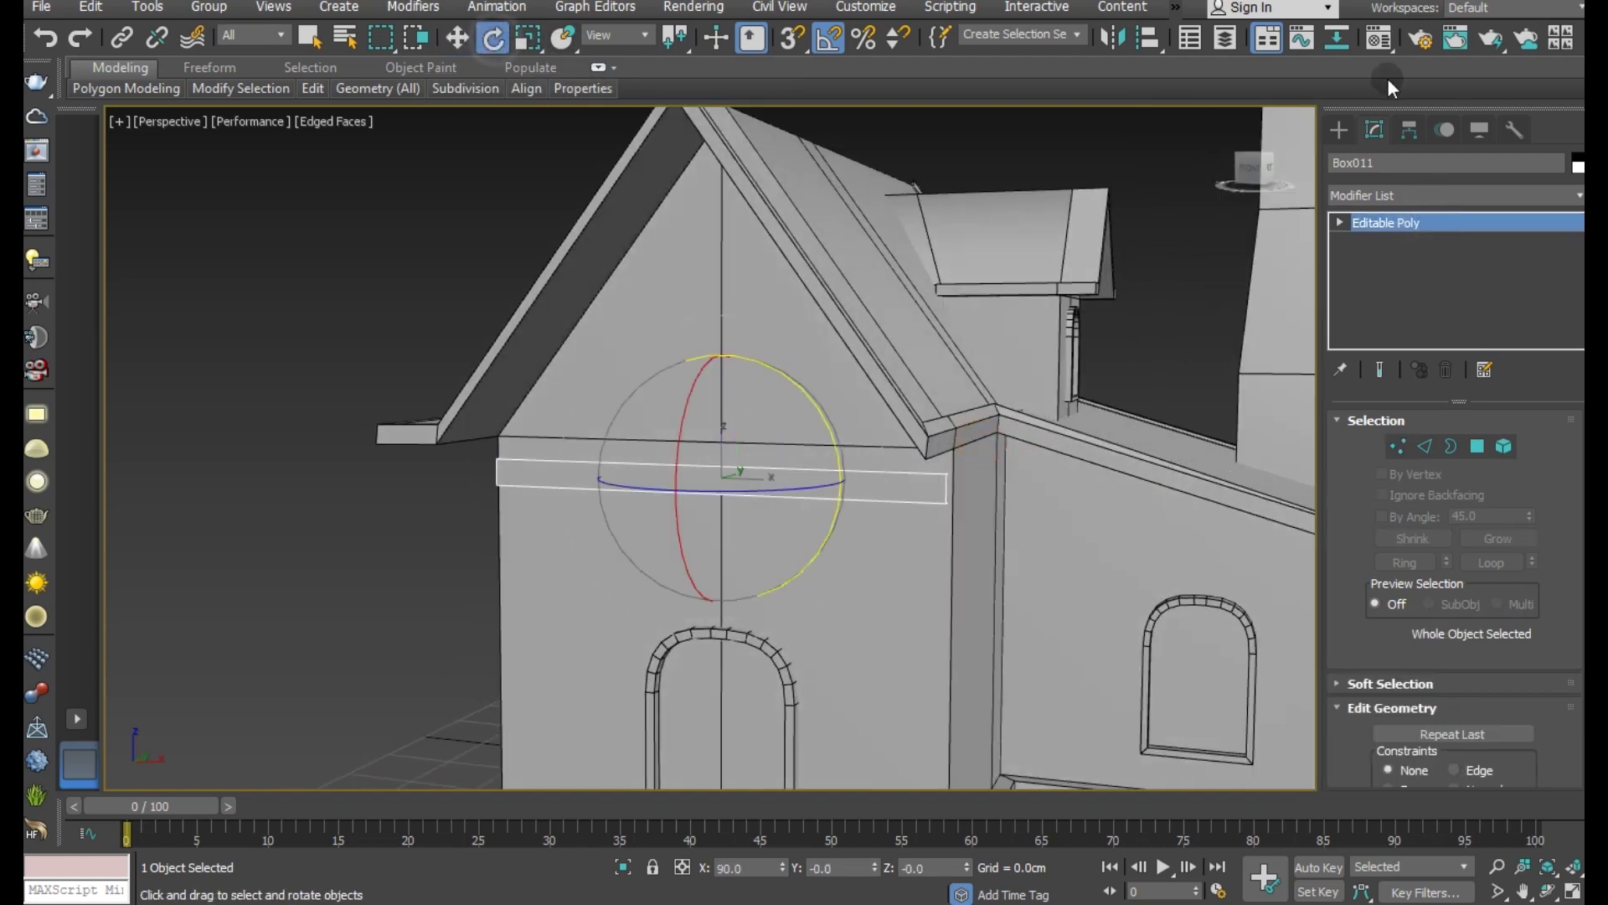
pyautogui.click(1380, 38)
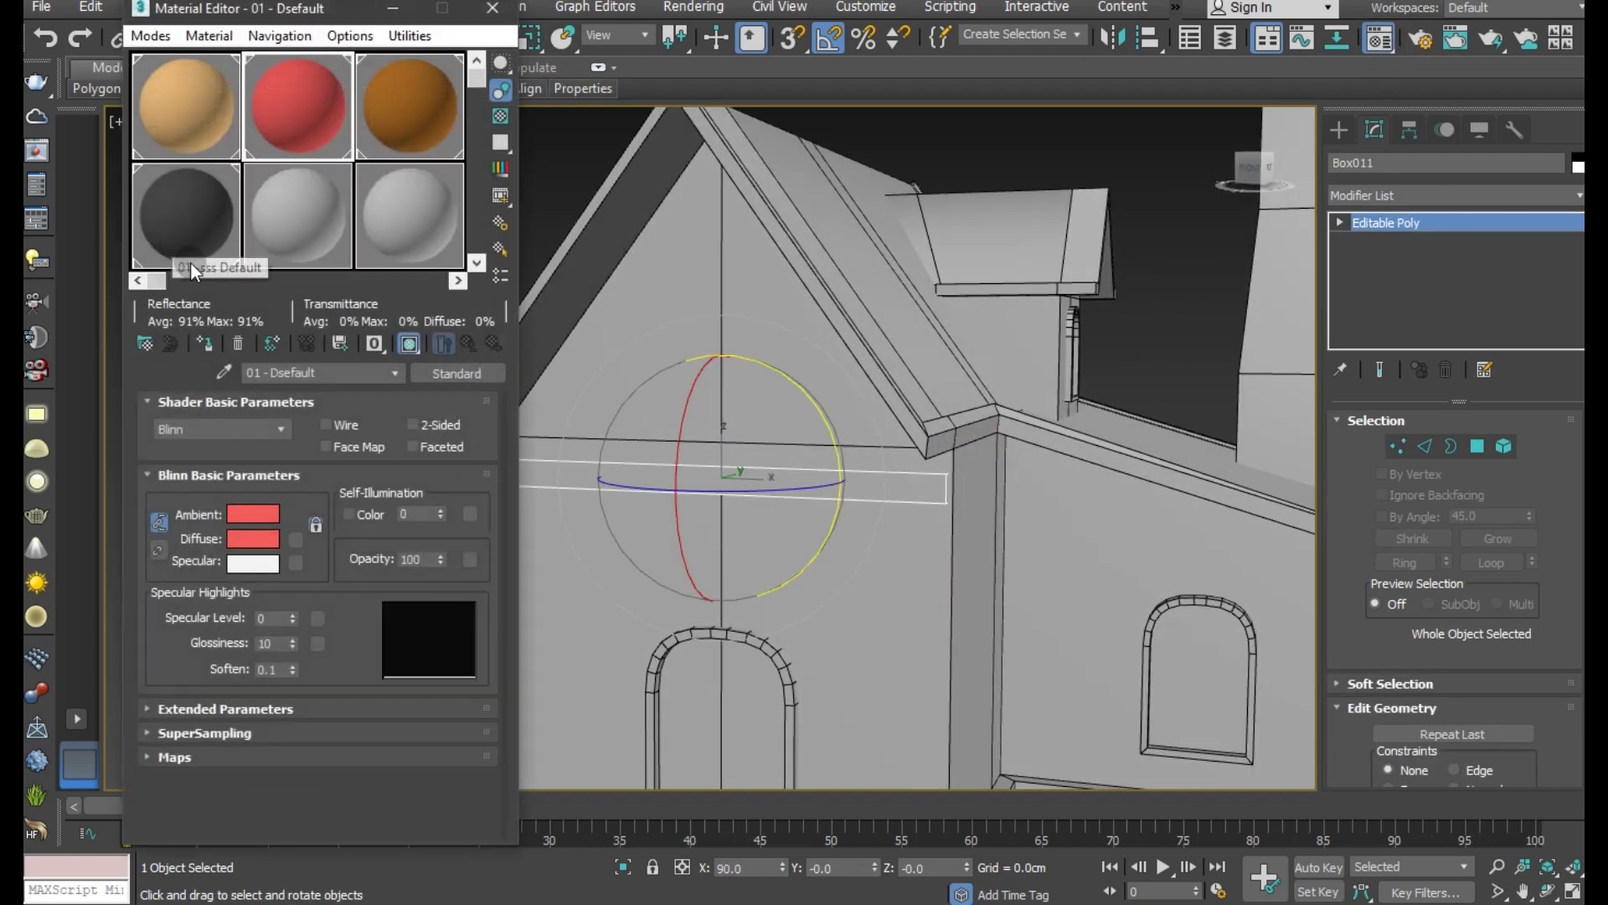
pyautogui.click(404, 93)
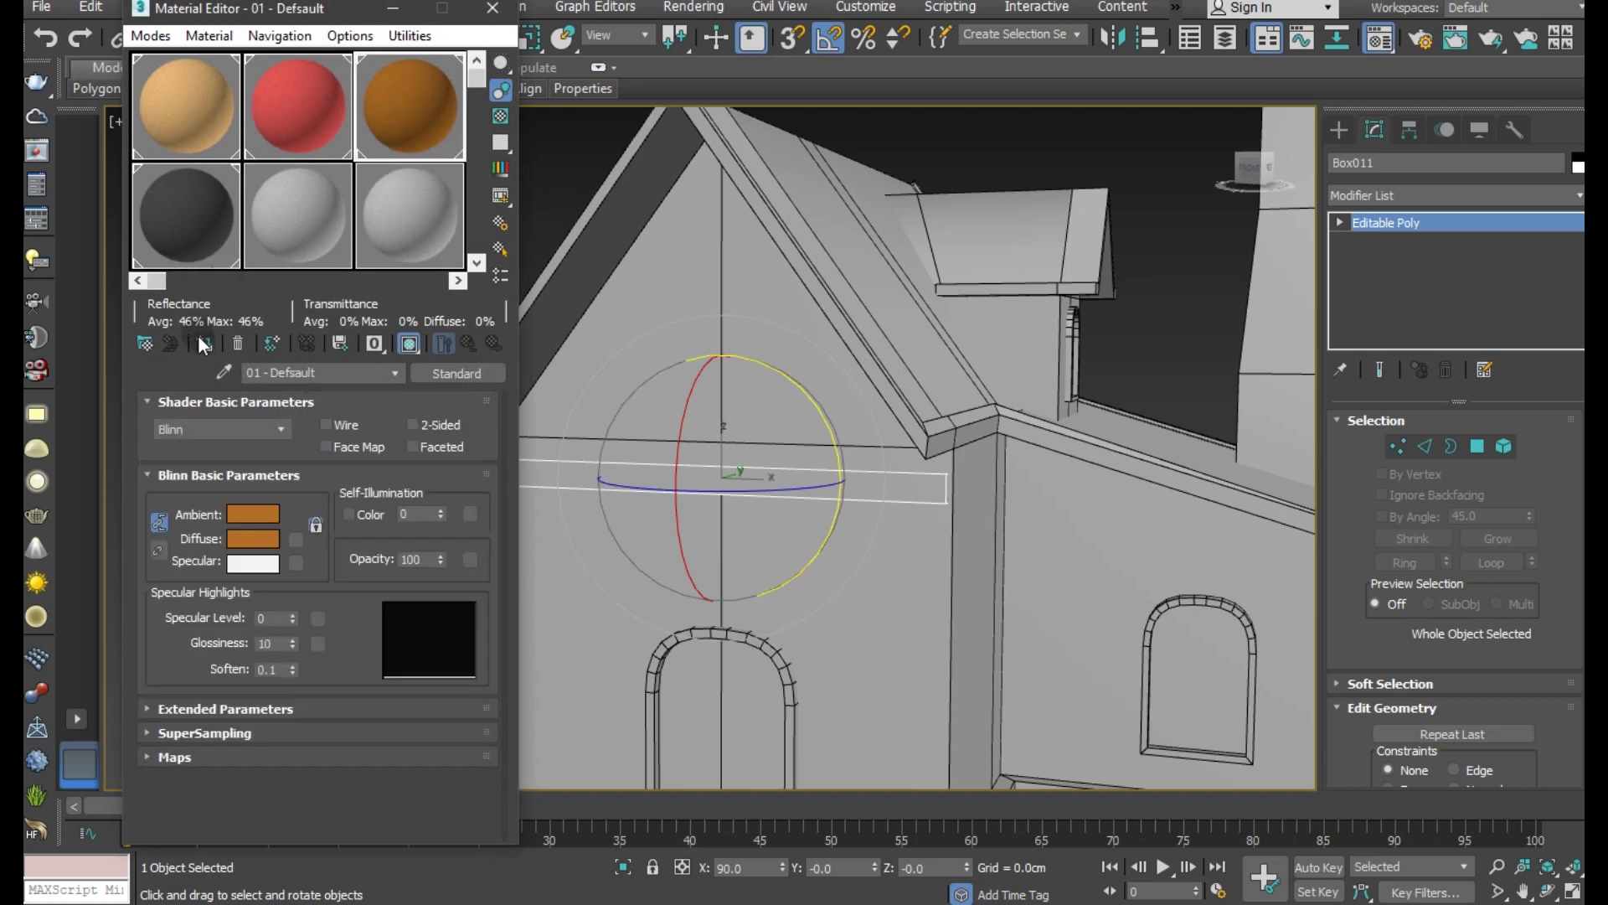
# Step: Shift-rotate a 90° upright copy of the beam and raise it toward the gable peak
pyautogui.click(493, 8)
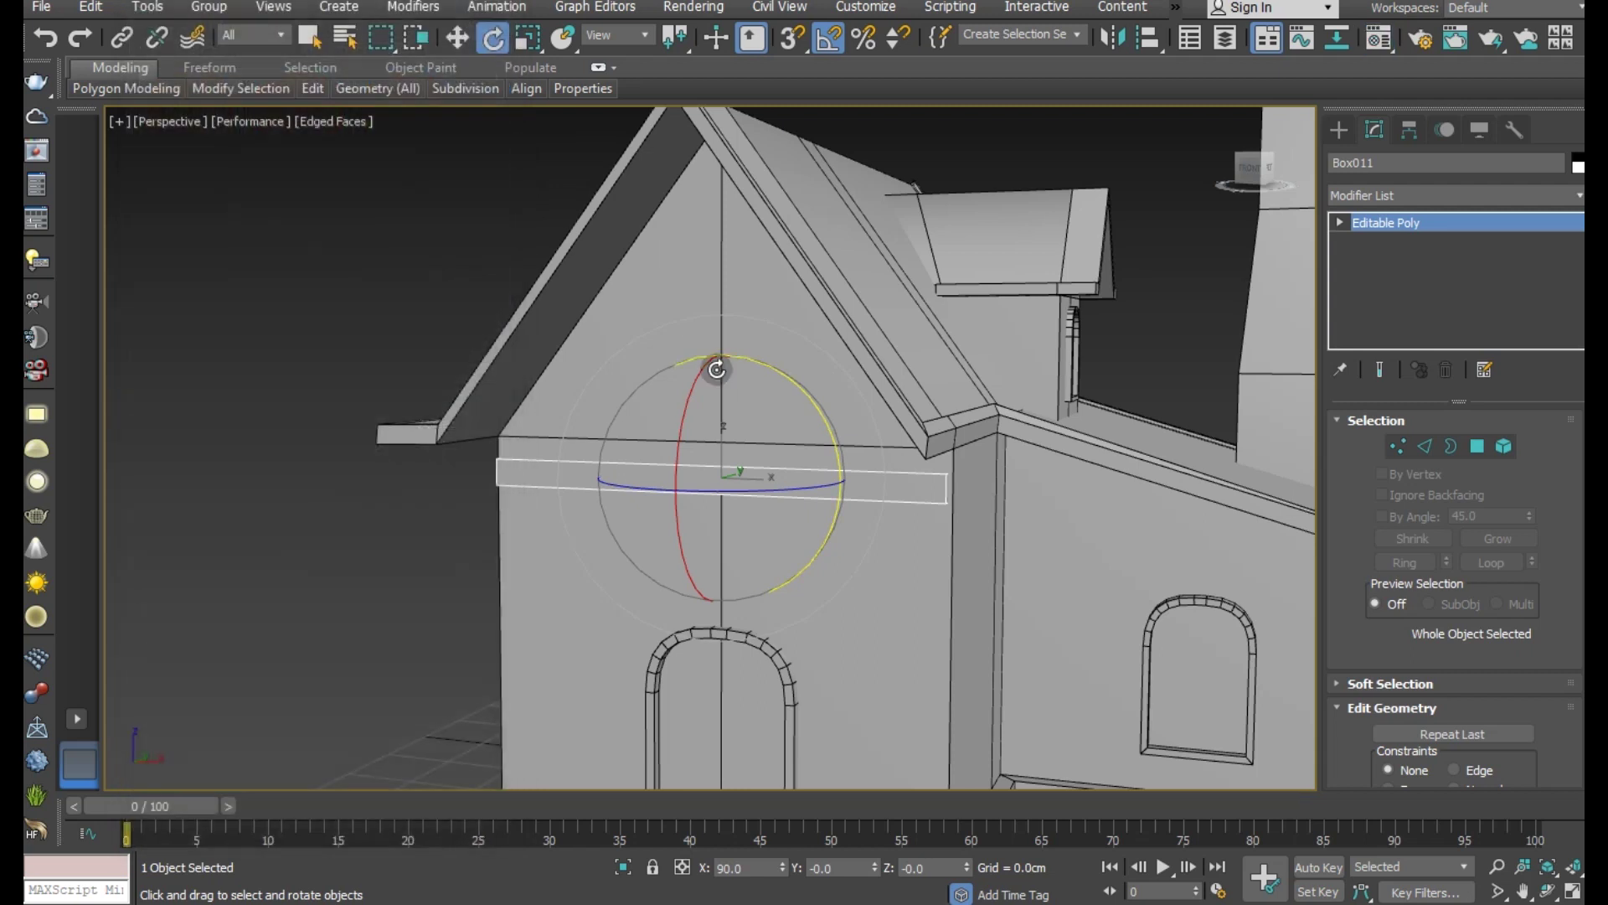
pyautogui.keyDown('shift'); pyautogui.moveTo(751, 358); pyautogui.dragTo(805, 480); pyautogui.keyUp('shift')
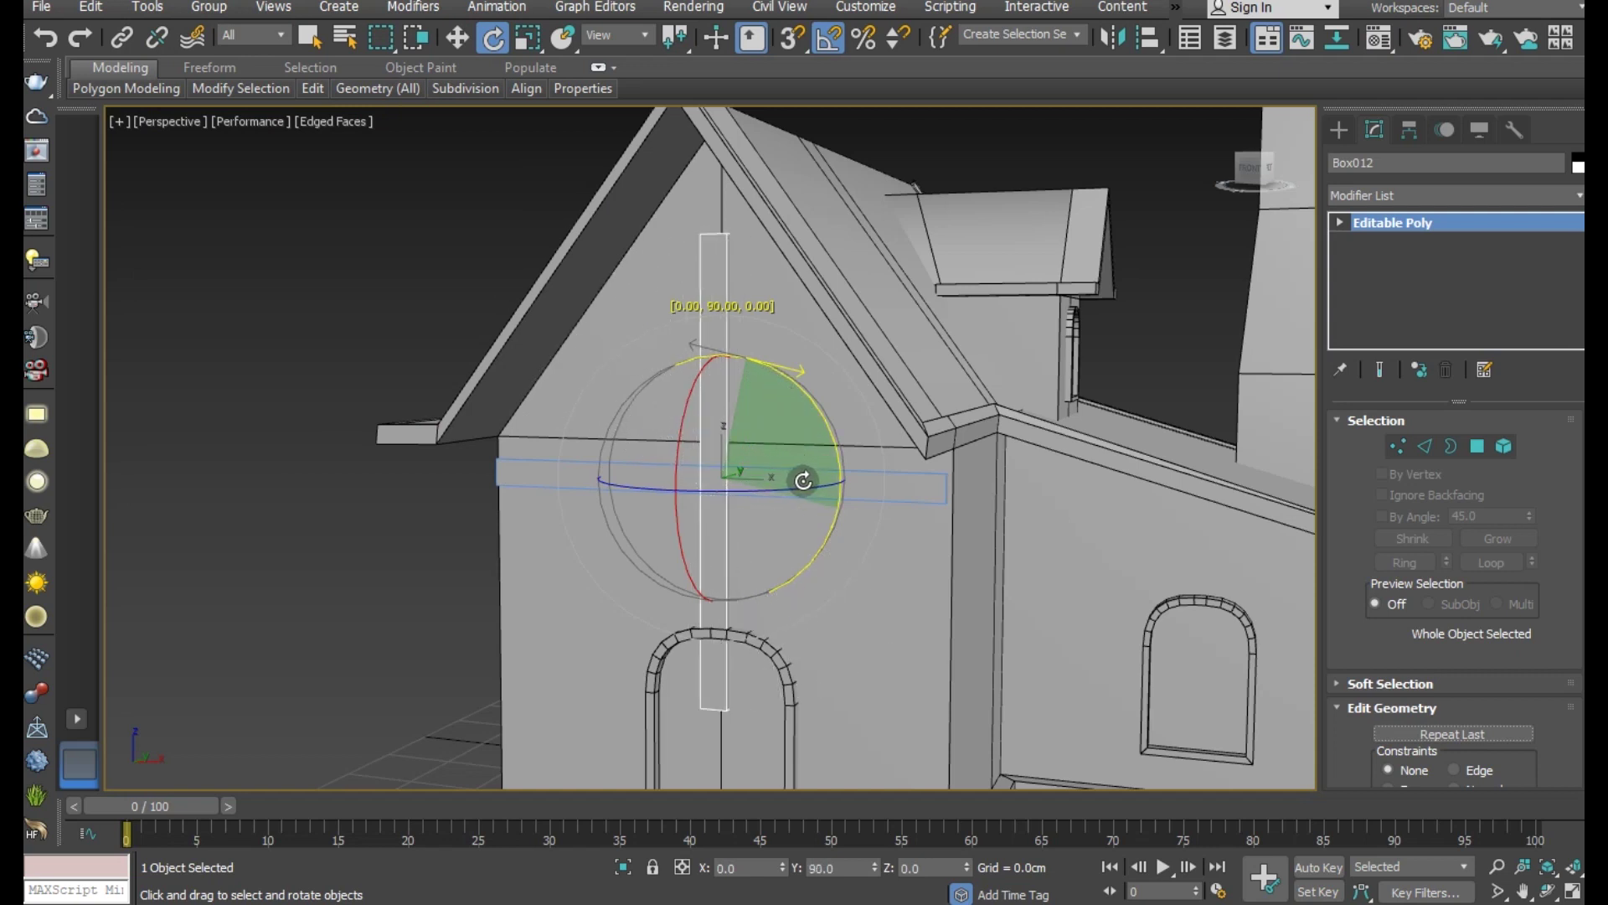
pyautogui.click(808, 547)
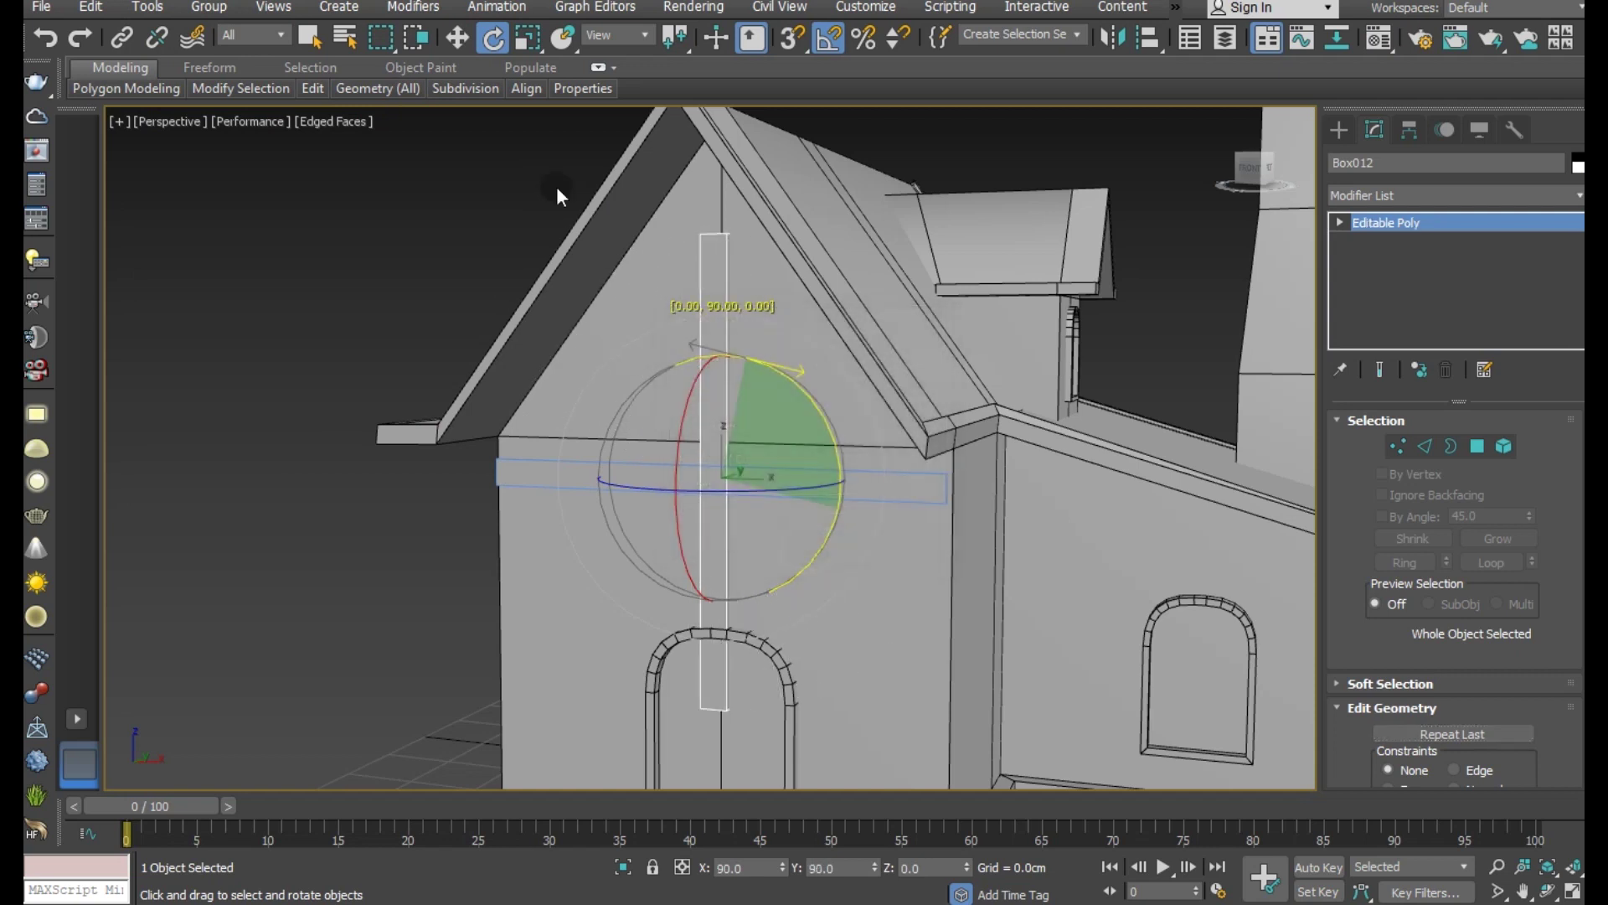
pyautogui.click(460, 38)
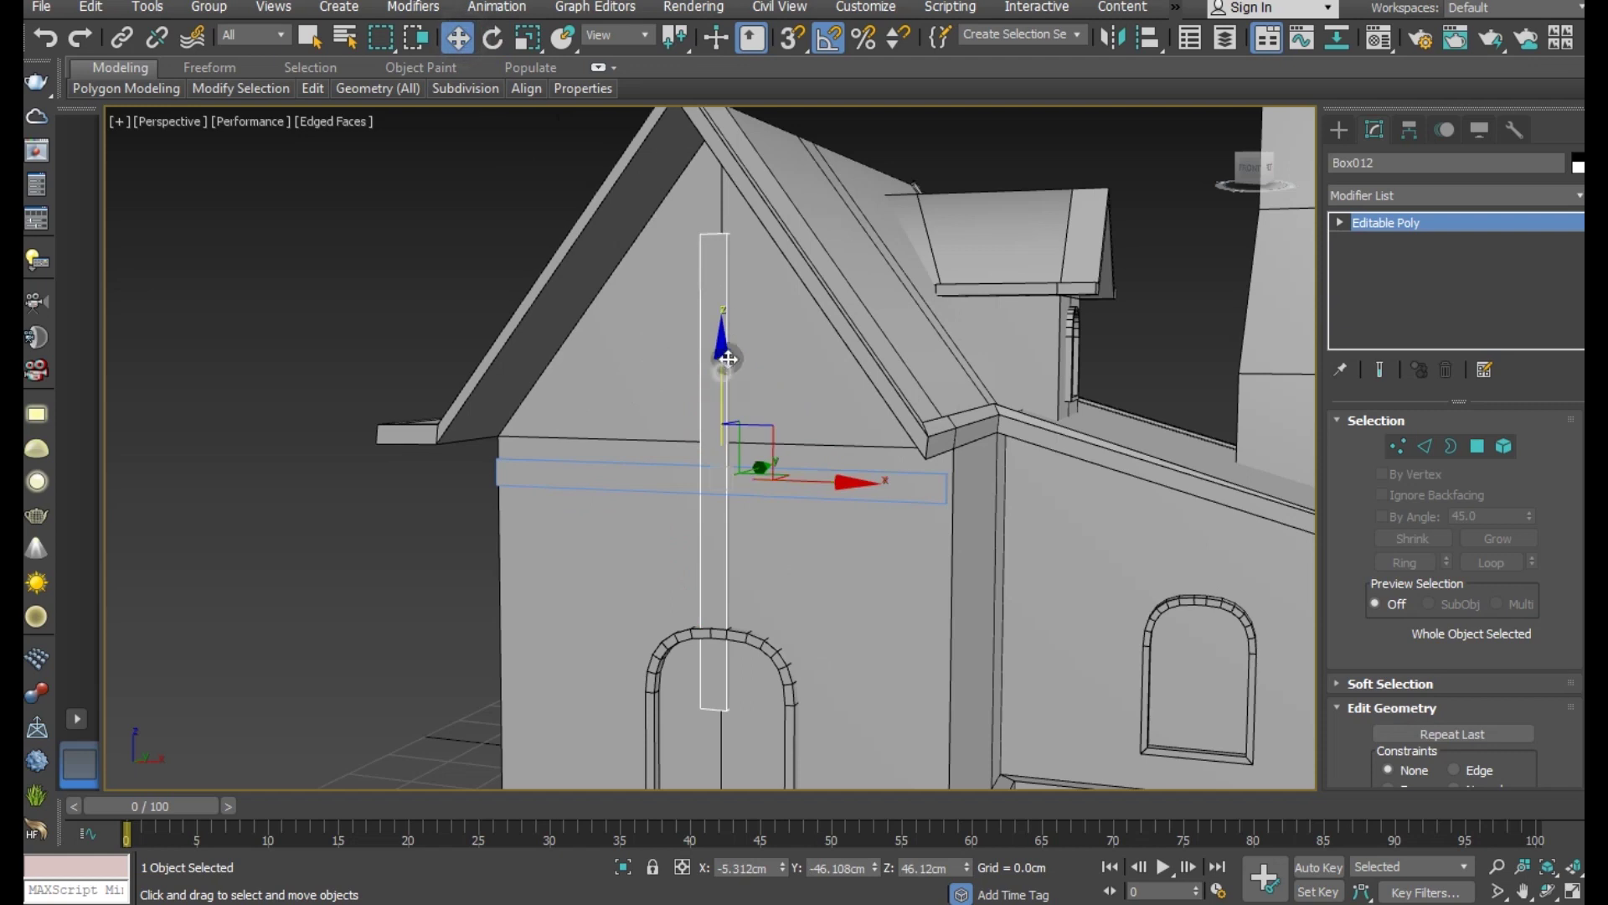
pyautogui.moveTo(728, 359); pyautogui.dragTo(734, 280)
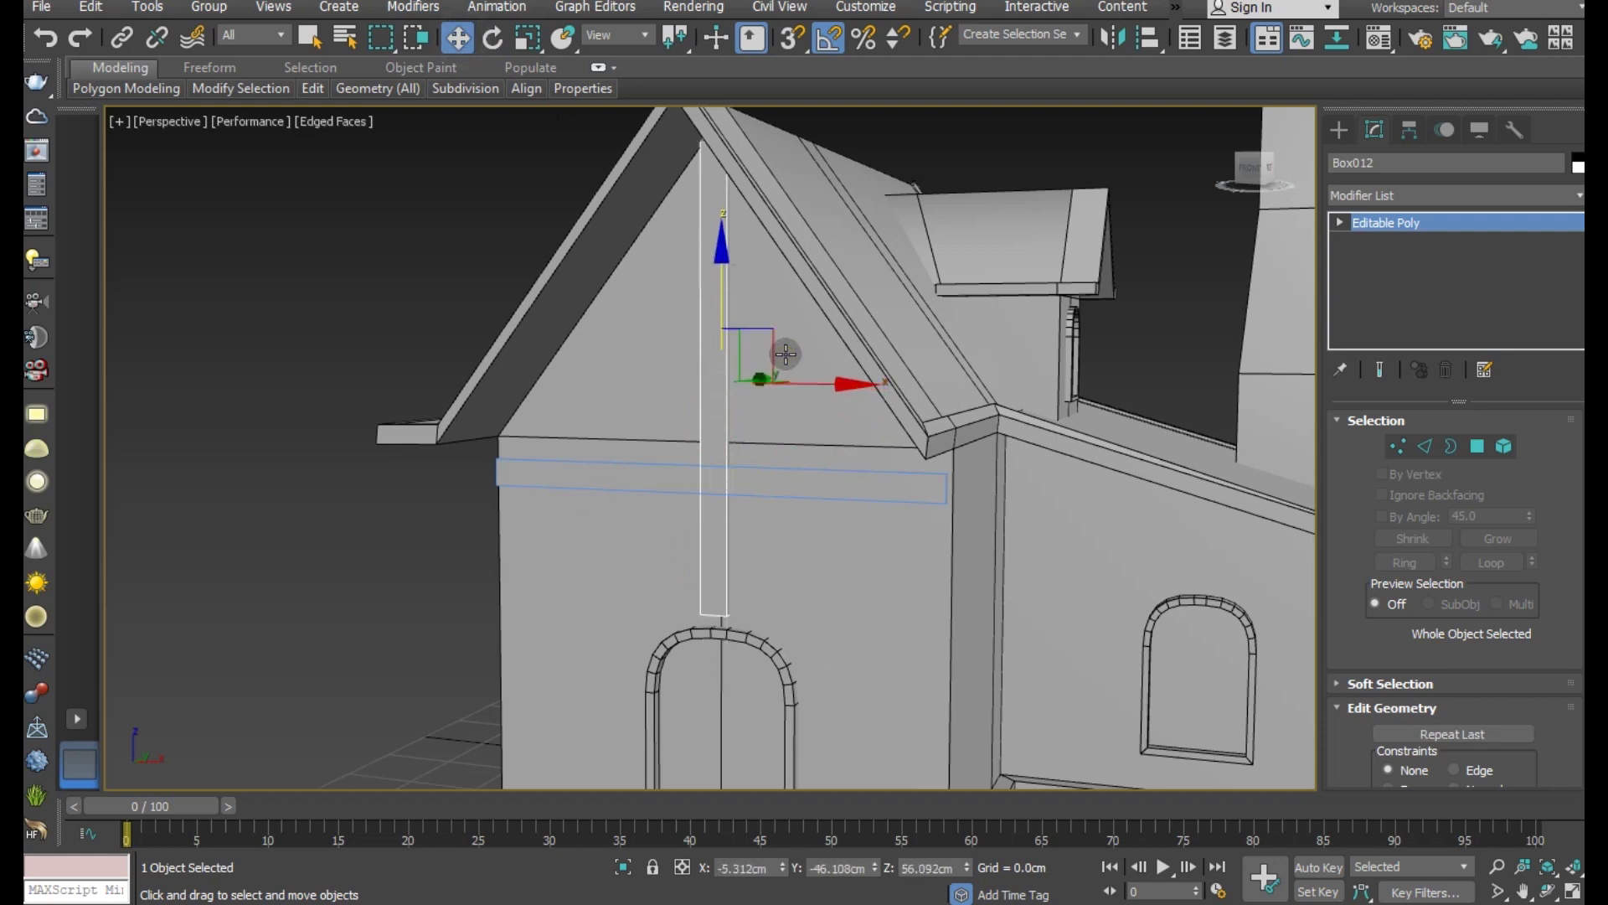
# Step: Drag the upright beam's bottom vertices up so it rests on the horizontal beam
pyautogui.keyDown('alt'); pyautogui.moveTo(804, 360); pyautogui.dragTo(984, 406, button='middle'); pyautogui.keyUp('alt')
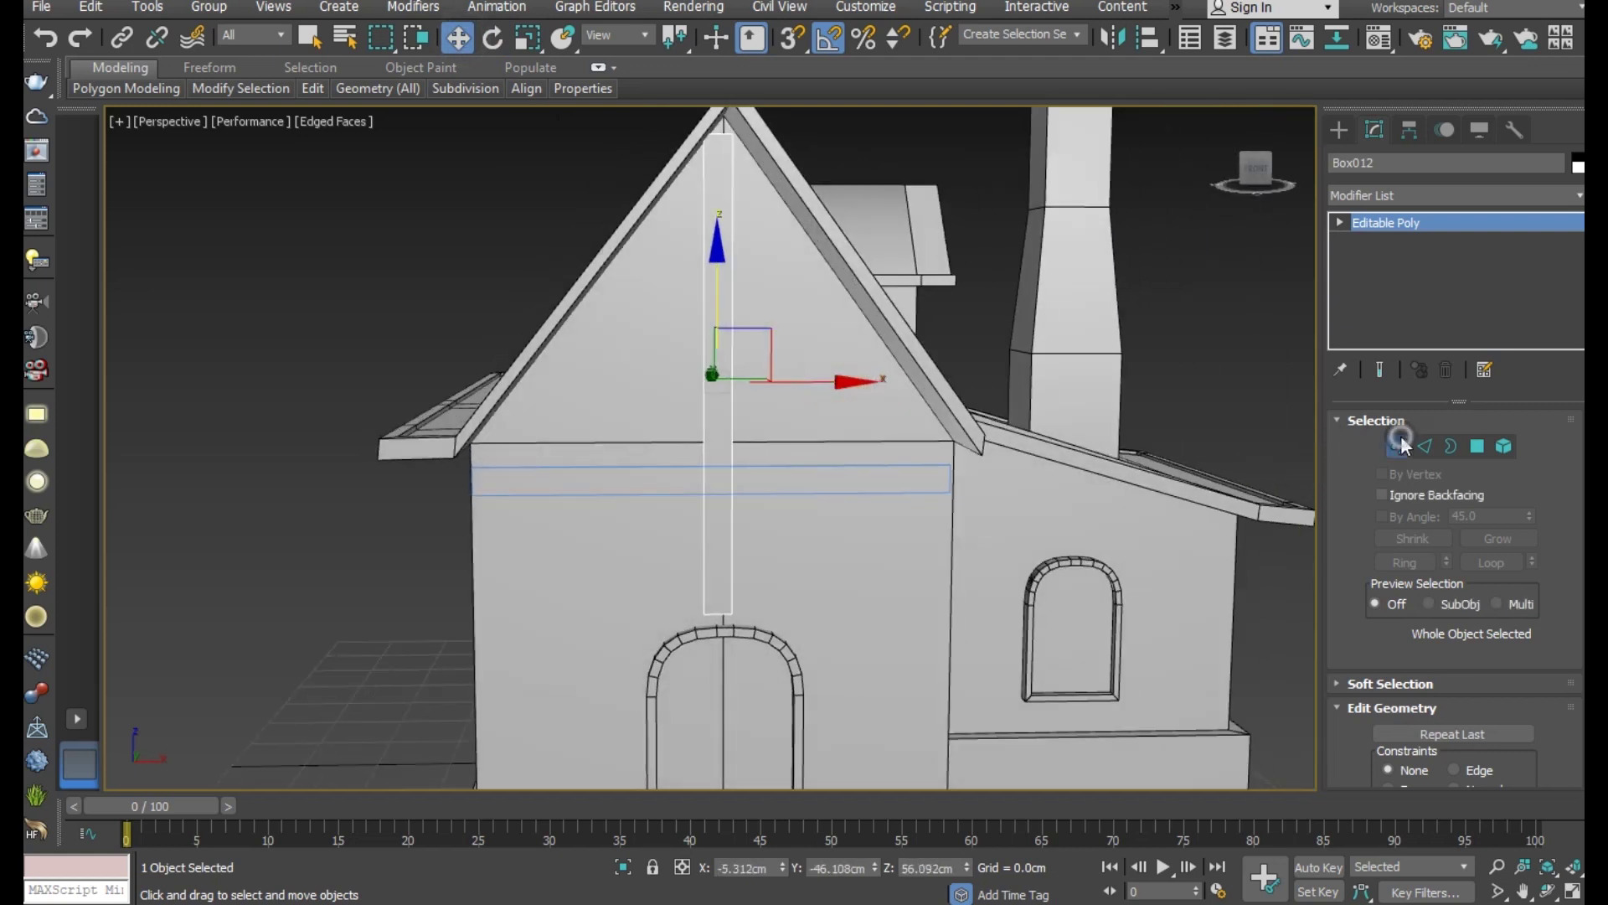
pyautogui.click(1399, 439)
pyautogui.moveTo(713, 503); pyautogui.dragTo(708, 368)
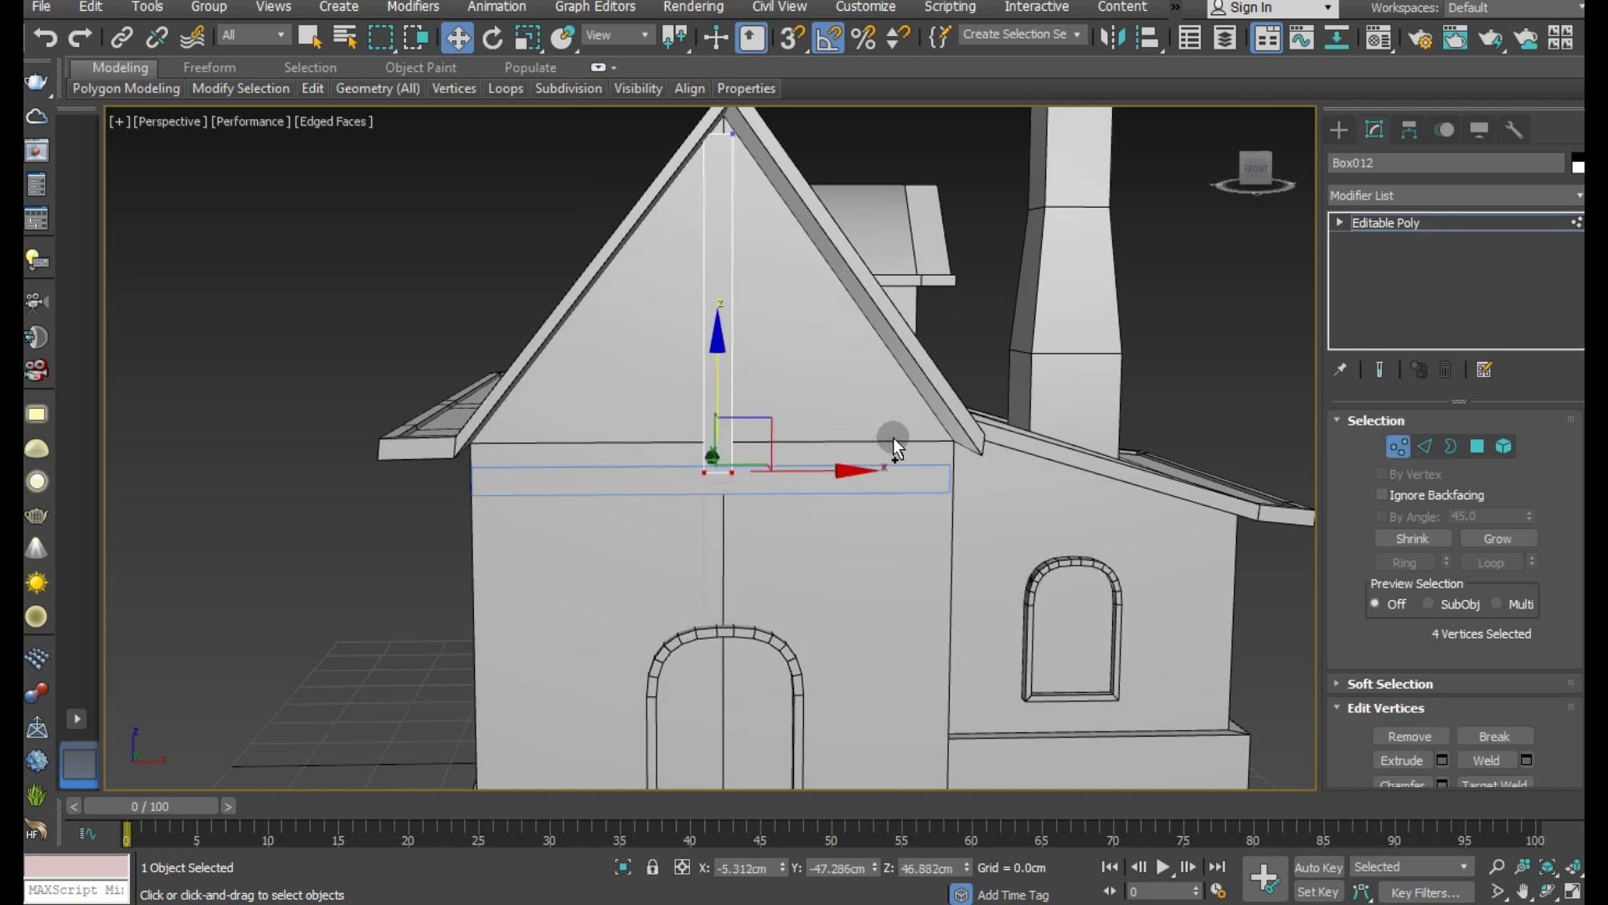
pyautogui.scroll(-3, 838, 427)
pyautogui.keyDown('alt'); pyautogui.moveTo(804, 420); pyautogui.dragTo(771, 421, button='middle'); pyautogui.keyUp('alt')
pyautogui.keyDown('alt'); pyautogui.moveTo(625, 387); pyautogui.dragTo(1461, 348, button='middle'); pyautogui.keyUp('alt')
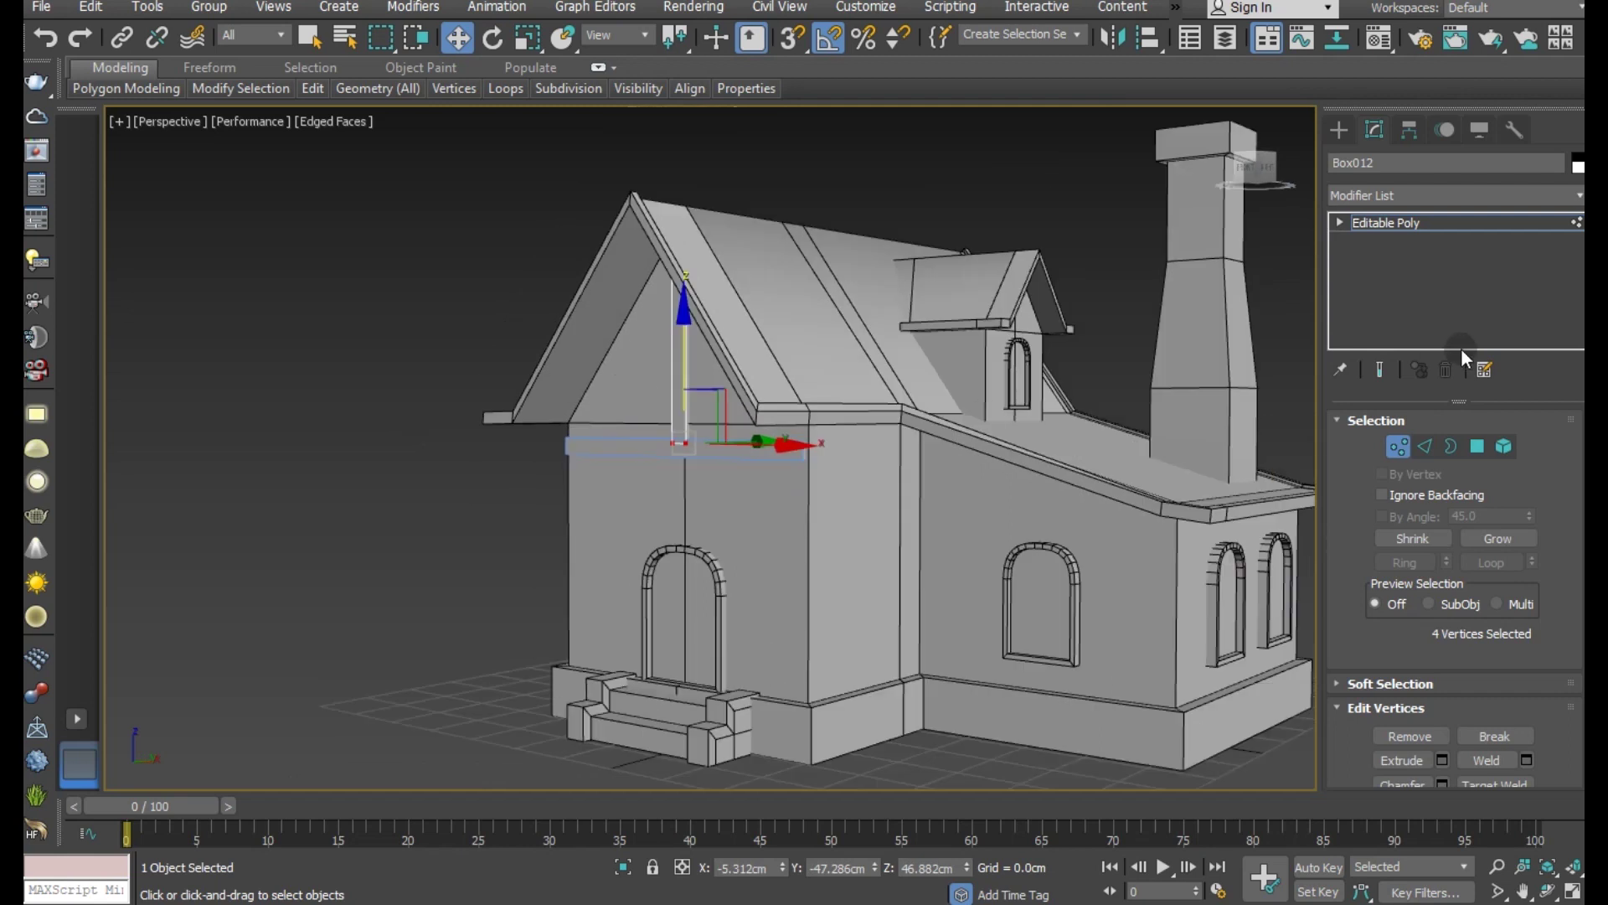
pyautogui.click(1394, 221)
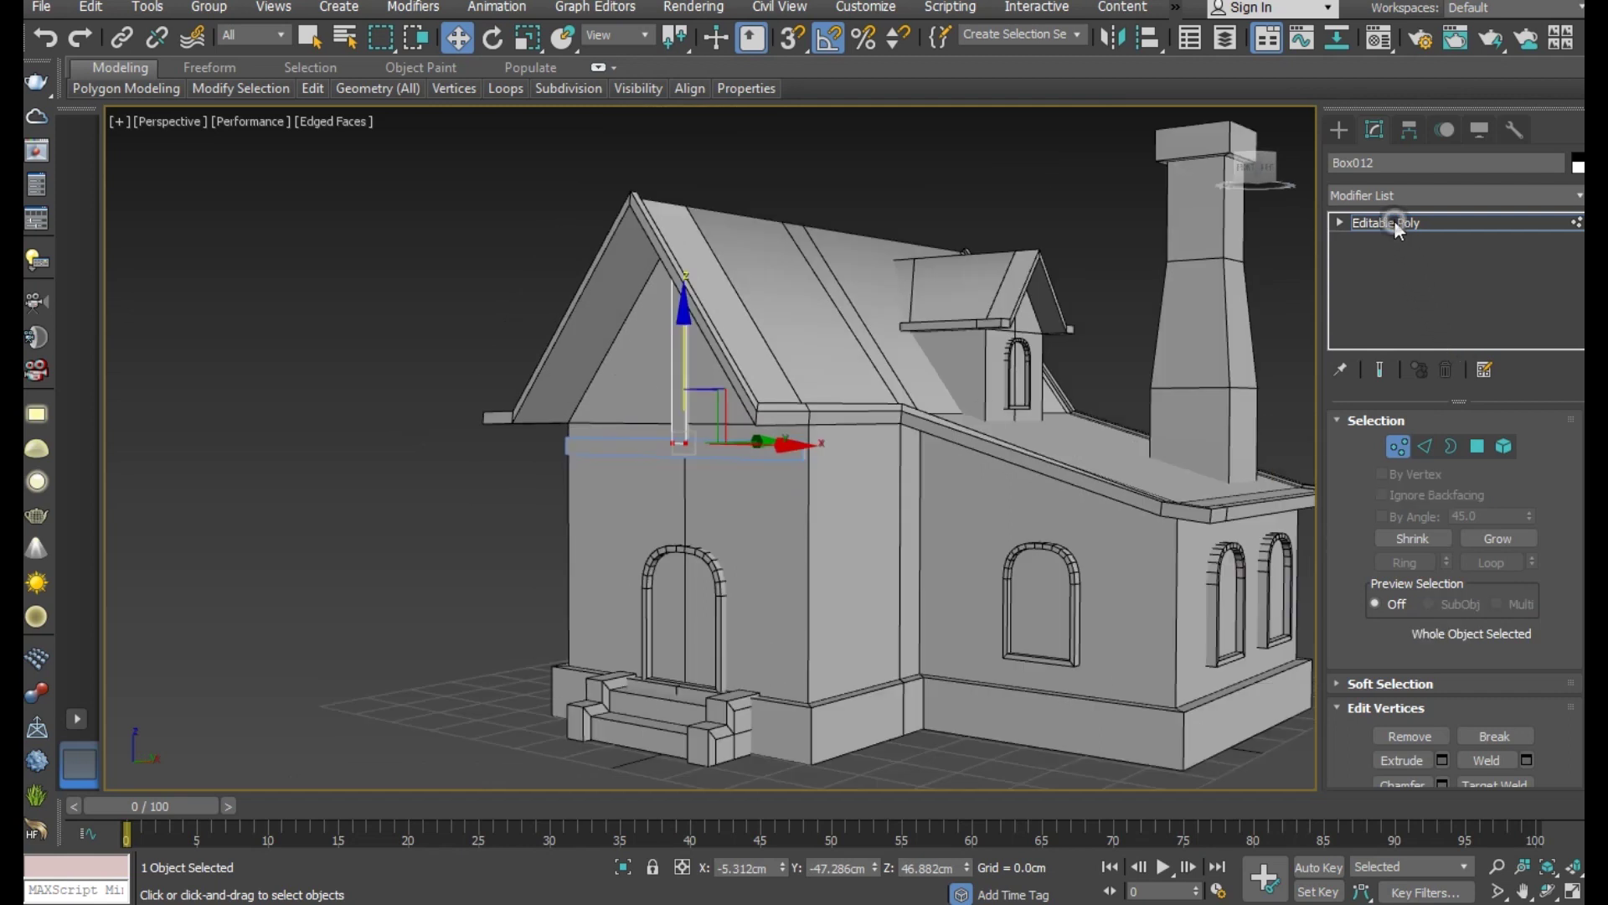
pyautogui.click(754, 453)
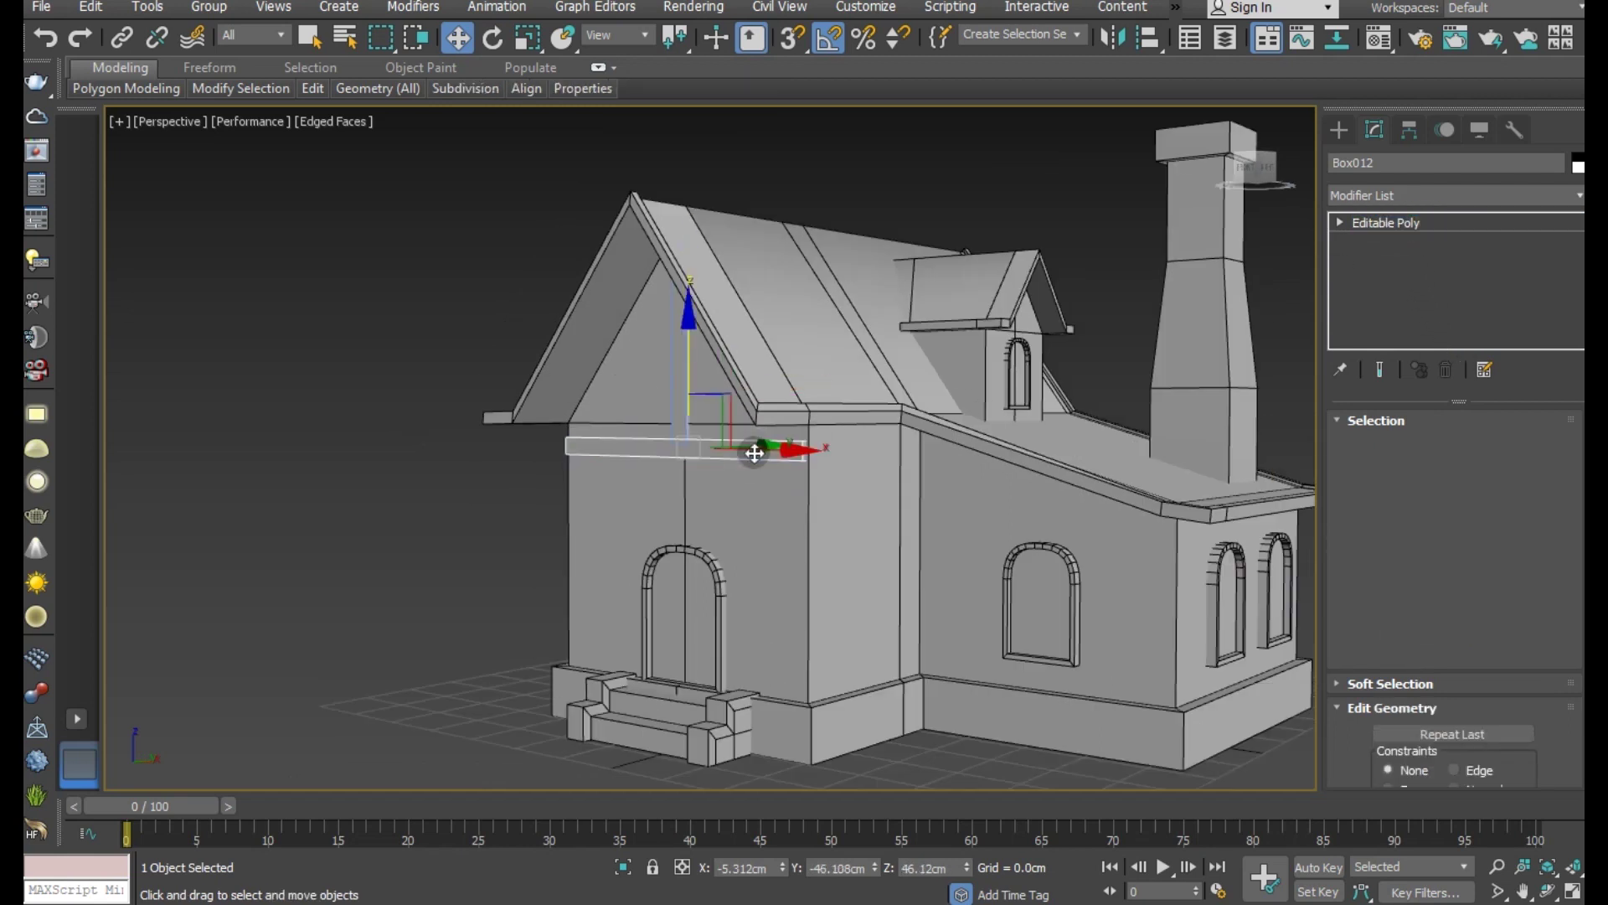
# Step: Shift-rotate a 90° copy (Box013) of the horizontal beam and slide it along X to the side wall
pyautogui.click(501, 36)
pyautogui.keyDown('shift'); pyautogui.moveTo(718, 450); pyautogui.dragTo(802, 448); pyautogui.keyUp('shift')
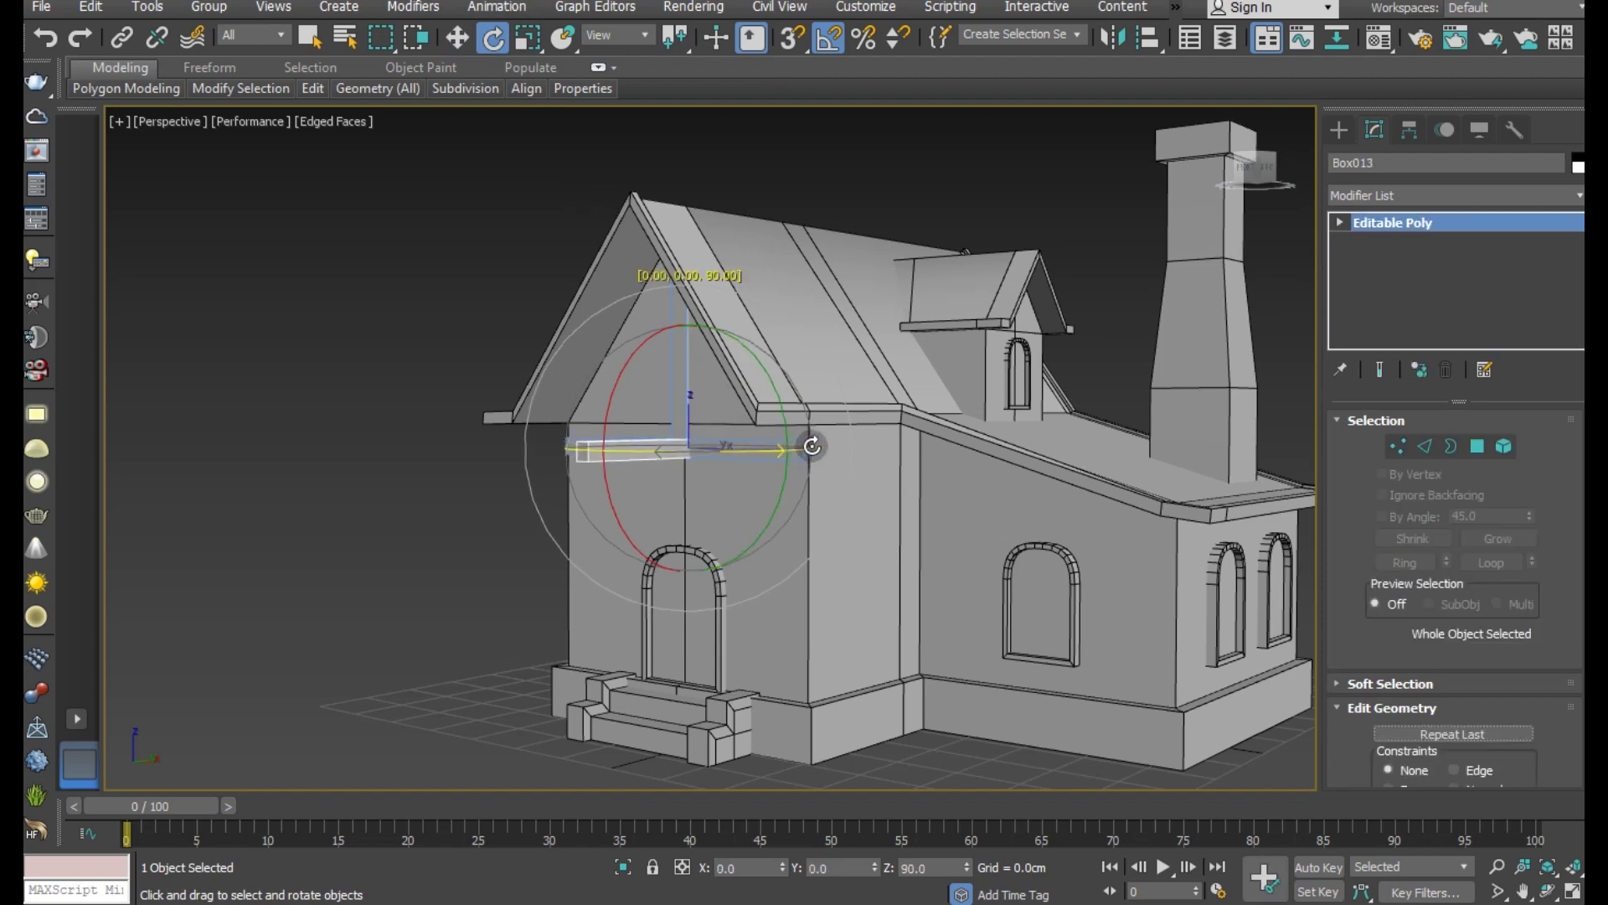
pyautogui.keyDown('shift'); pyautogui.moveTo(812, 446); pyautogui.dragTo(811, 446); pyautogui.keyUp('shift')
pyautogui.click(817, 539)
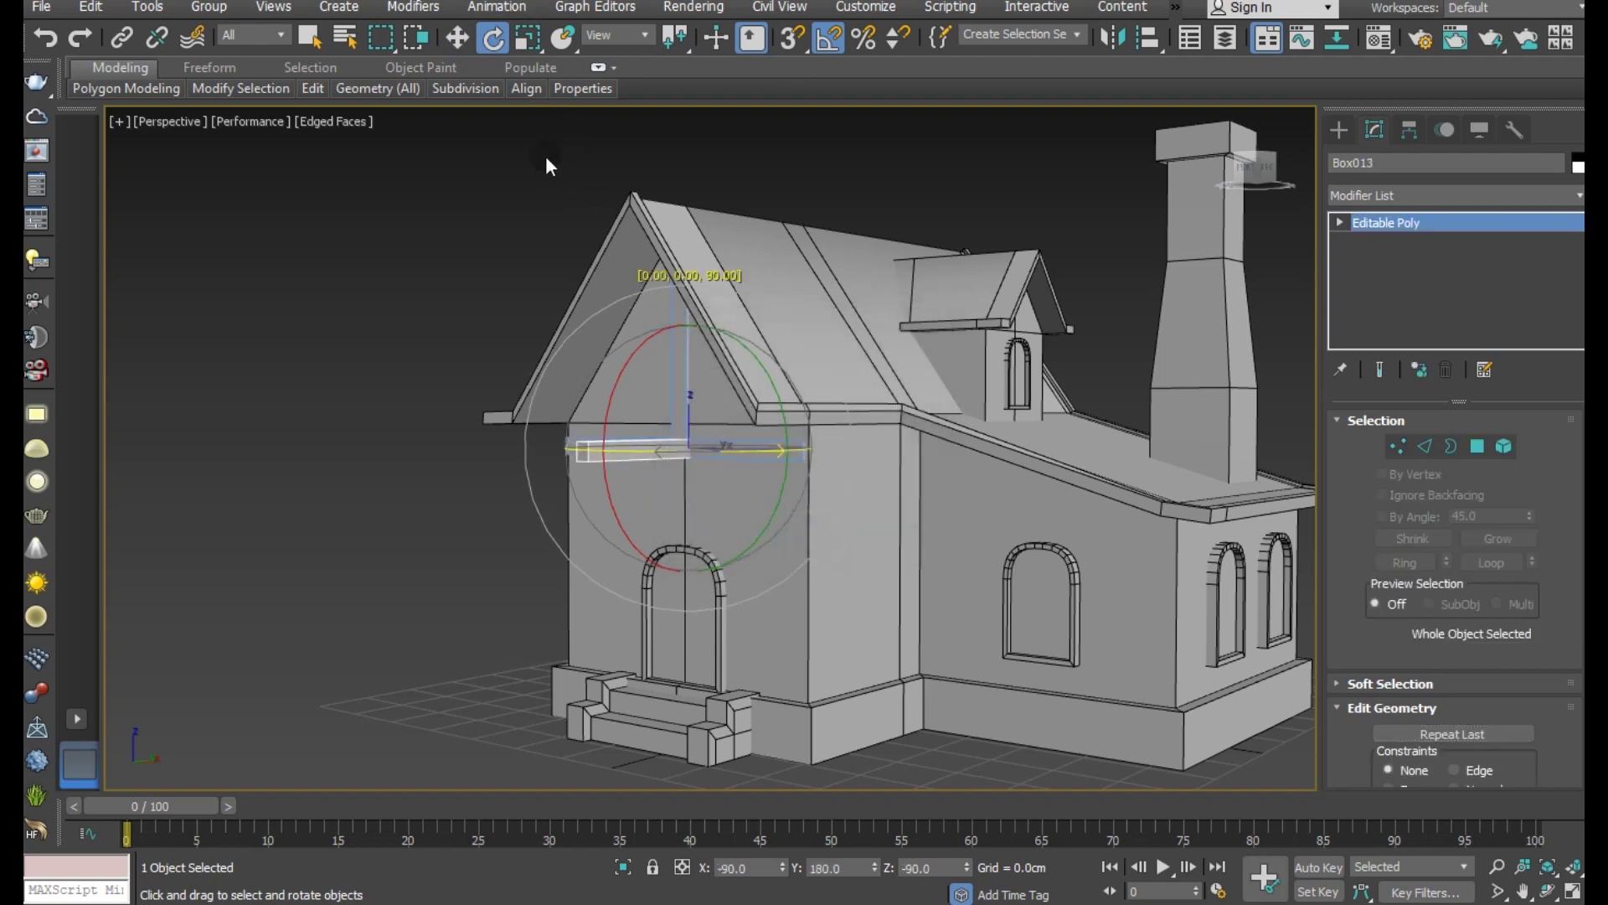
pyautogui.press('w')
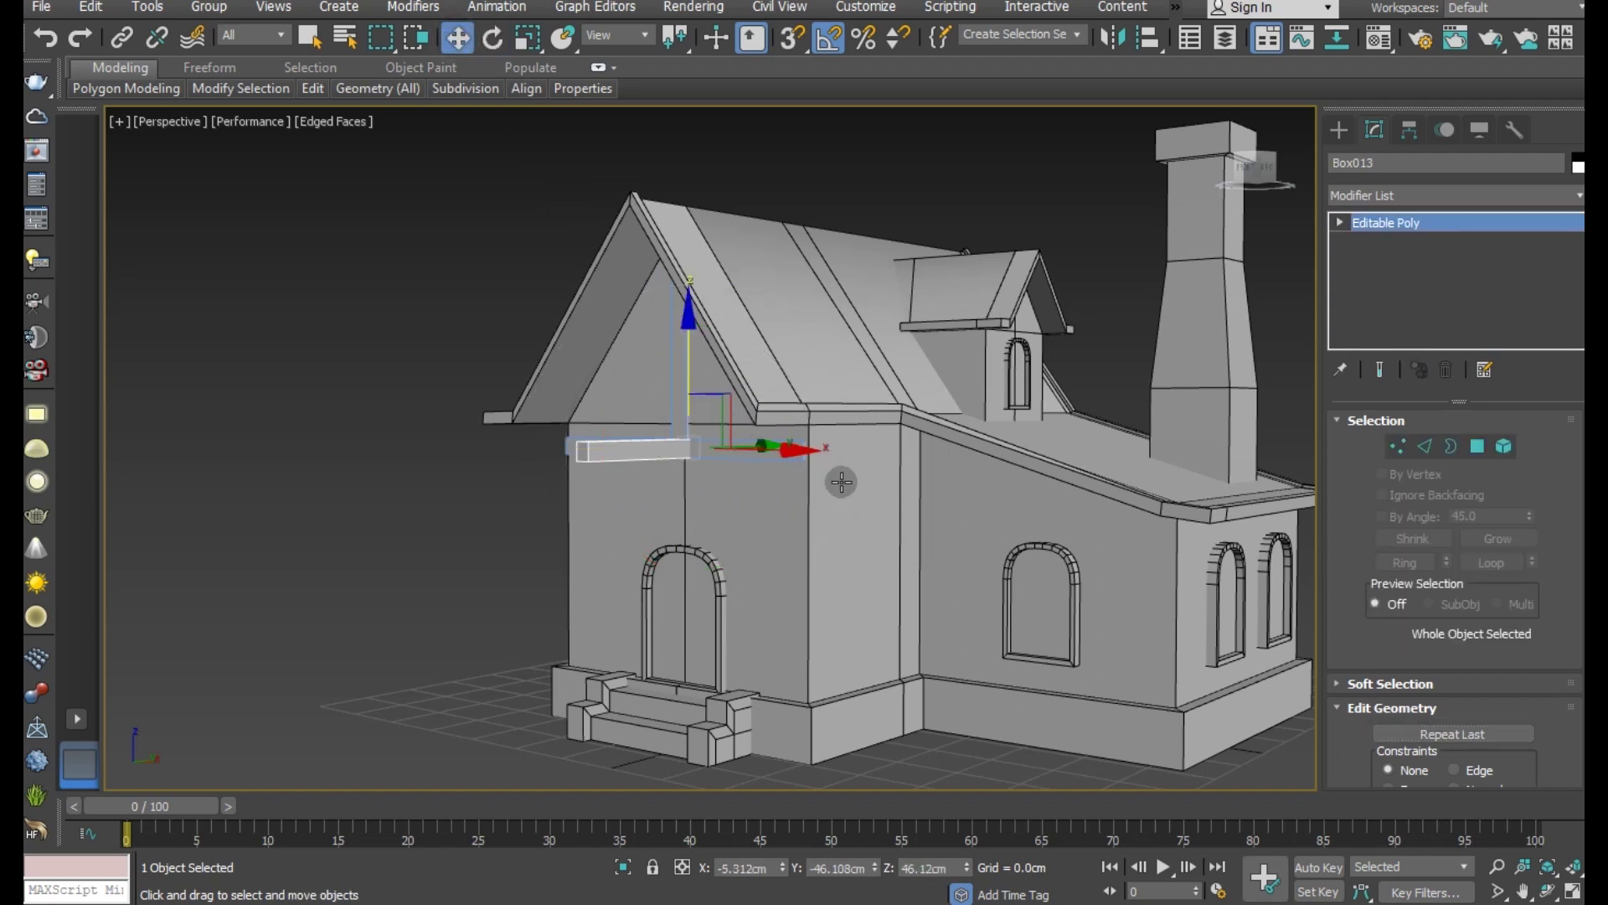
pyautogui.keyDown('alt'); pyautogui.moveTo(842, 482); pyautogui.dragTo(860, 530, button='middle'); pyautogui.keyUp('alt')
pyautogui.moveTo(800, 467)
pyautogui.mouseDown()
pyautogui.moveTo(908, 469)
pyautogui.moveTo(851, 434)
pyautogui.mouseUp()
pyautogui.scroll(2, 905, 462)
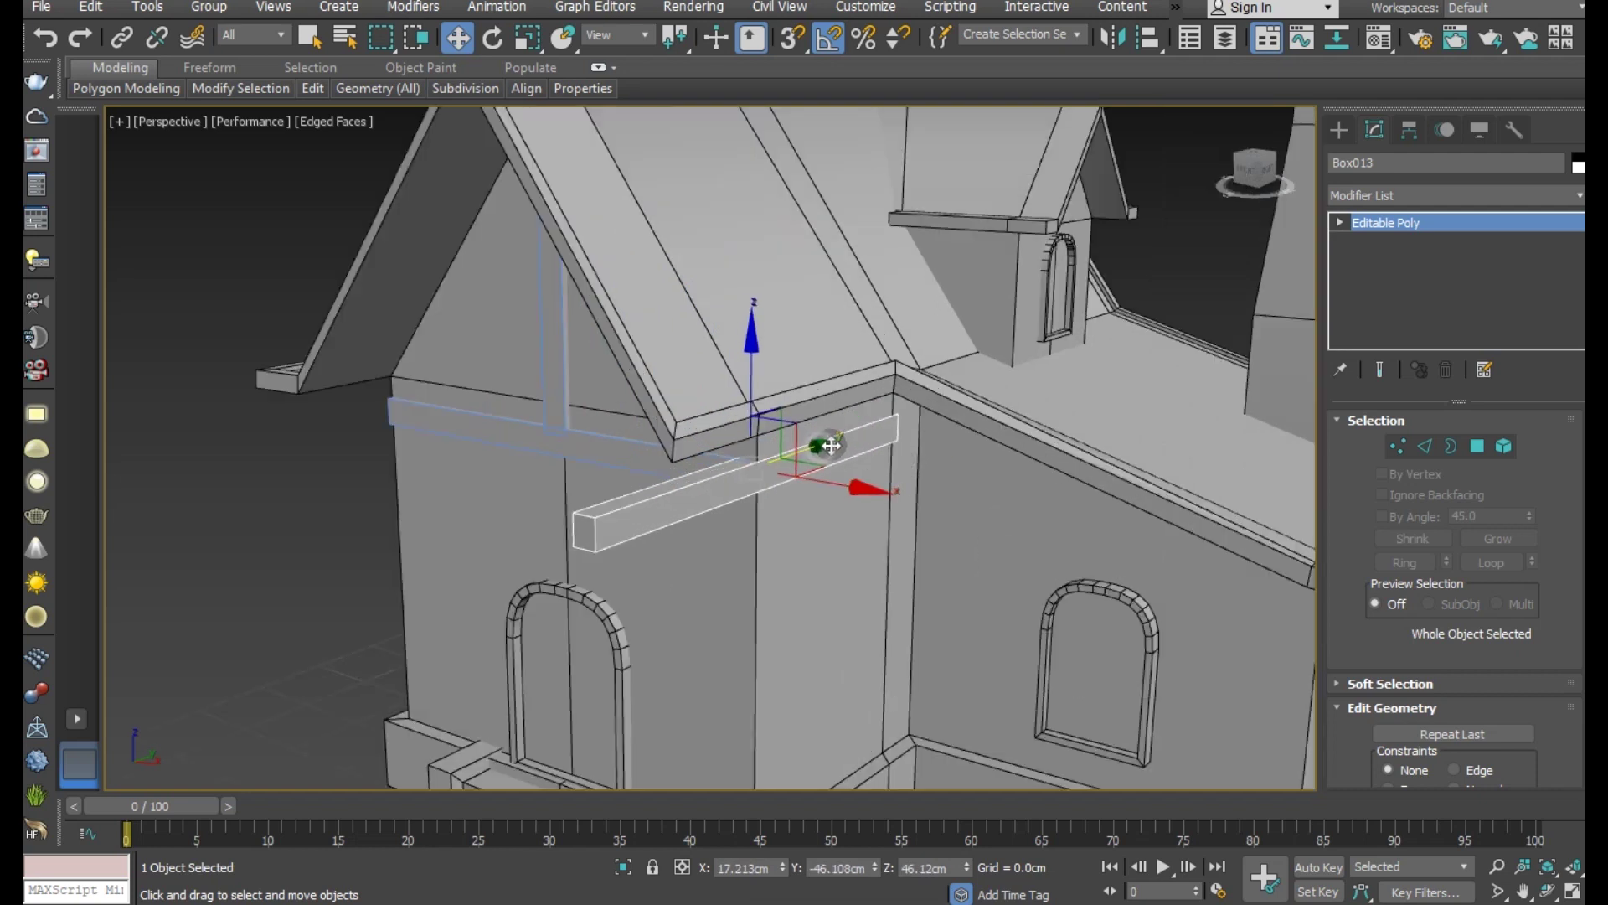
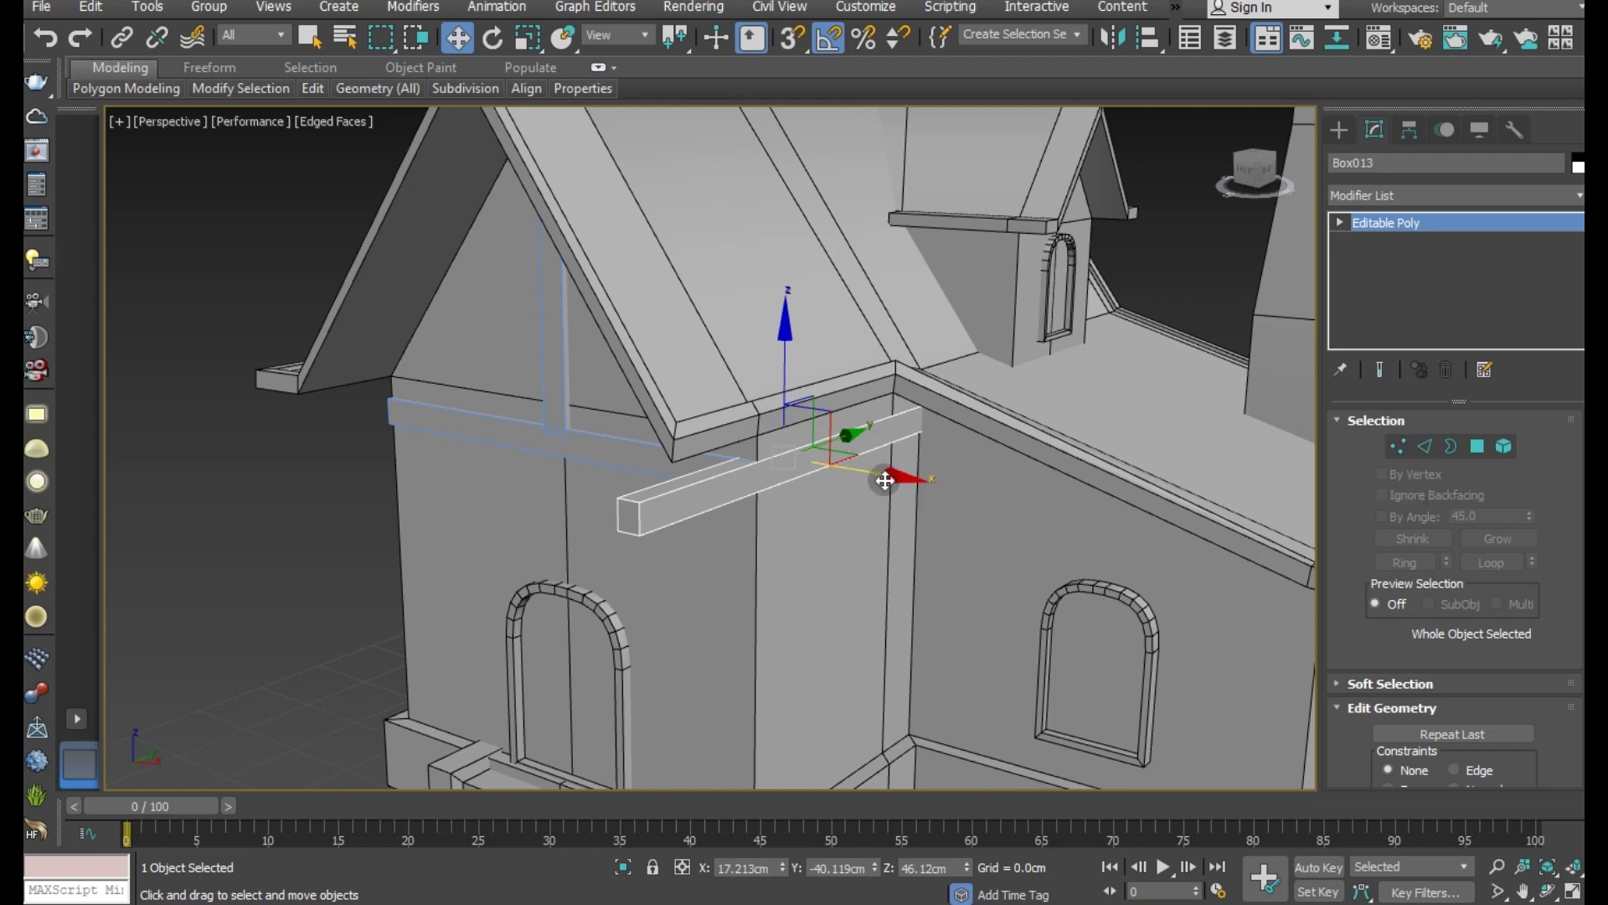
# Step: Clone the timber beam as a copy and slide it along the wall
pyautogui.keyDown('shift'); pyautogui.moveTo(886, 480); pyautogui.dragTo(528, 406); pyautogui.keyUp('shift')
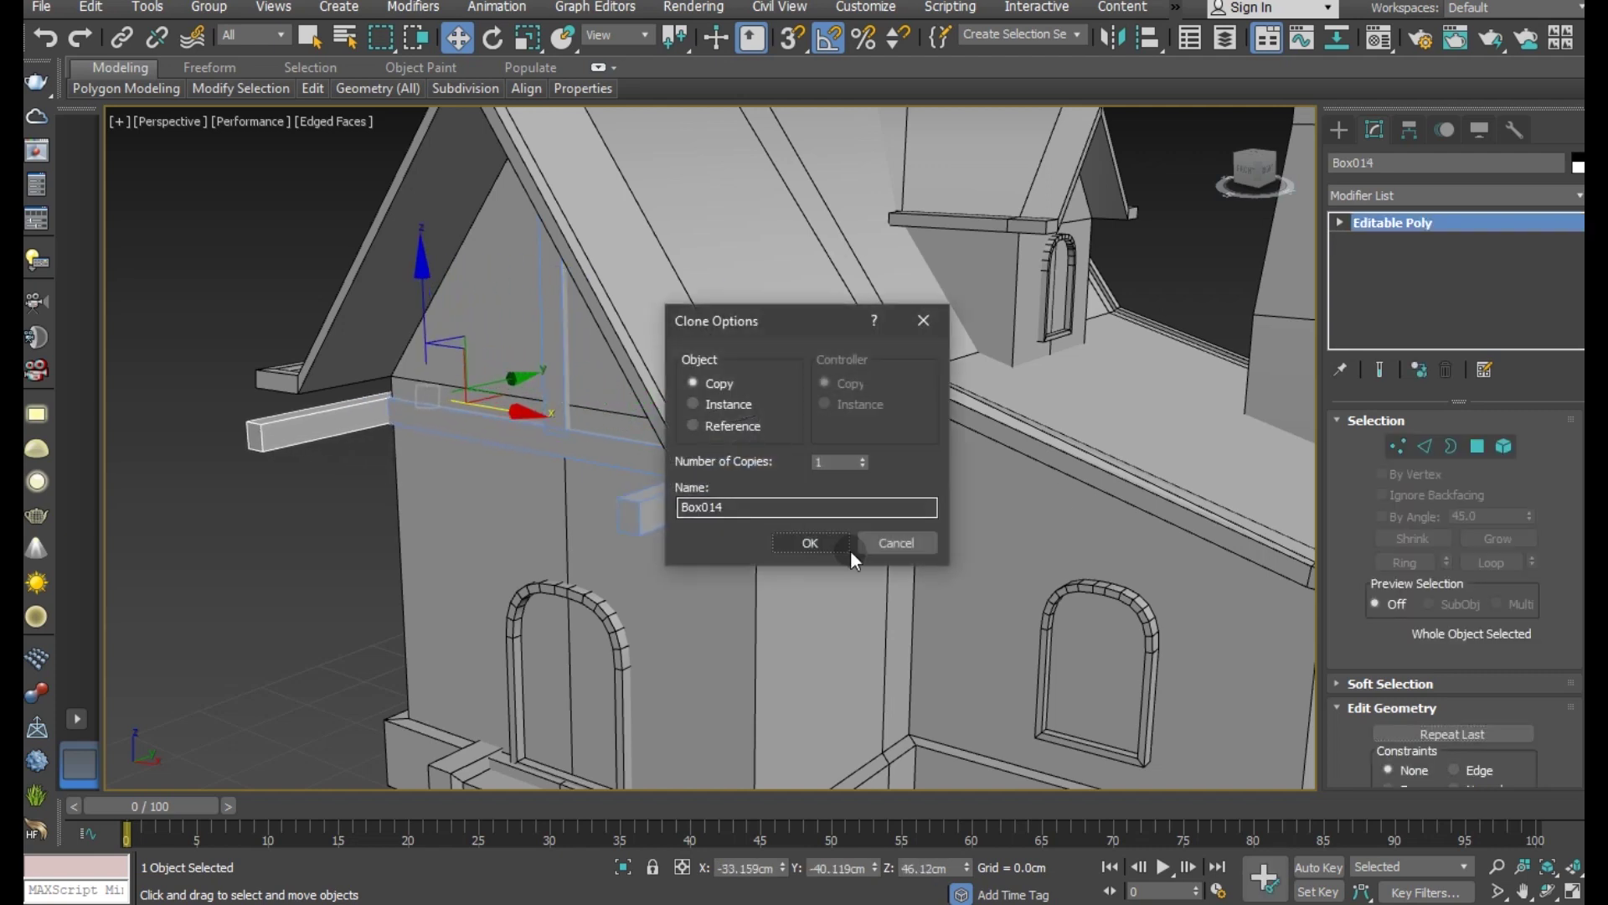
pyautogui.click(806, 540)
pyautogui.moveTo(481, 459)
pyautogui.keyDown('alt'); pyautogui.mouseDown(button='middle')
pyautogui.moveTo(693, 409)
pyautogui.moveTo(611, 430)
pyautogui.mouseUp(button='middle'); pyautogui.keyUp('alt')
pyautogui.scroll(3, 539, 445)
pyautogui.scroll(2, 581, 462)
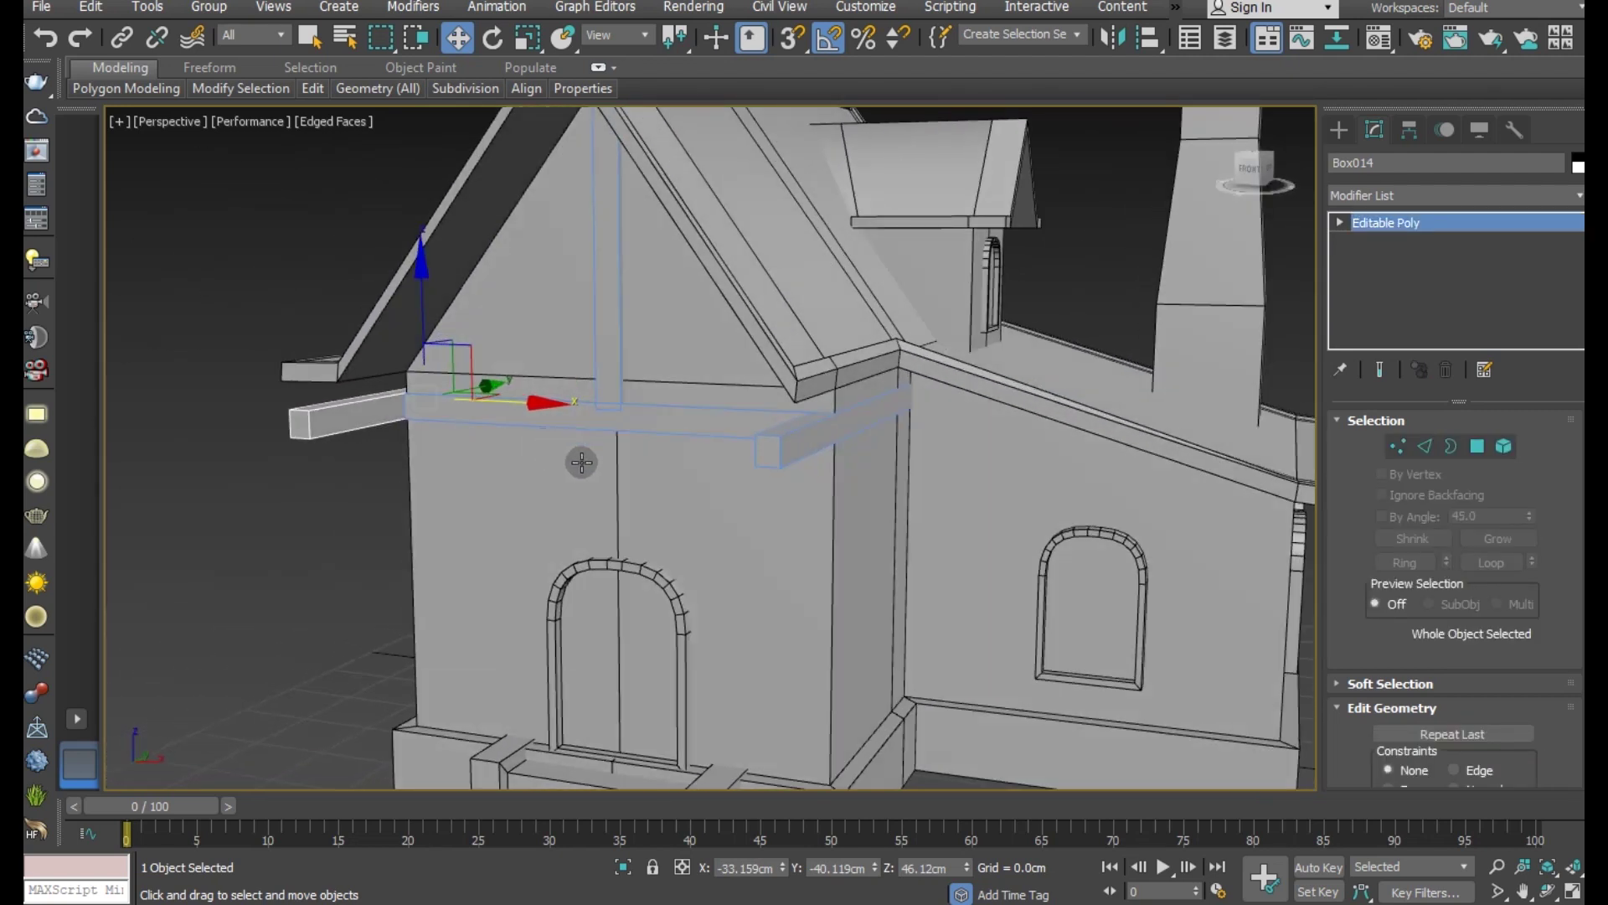
pyautogui.scroll(-3, 619, 494)
pyautogui.moveTo(656, 527)
pyautogui.keyDown('alt'); pyautogui.mouseDown(button='middle')
pyautogui.moveTo(564, 477)
pyautogui.moveTo(685, 535)
pyautogui.moveTo(1248, 551)
pyautogui.mouseUp(button='middle'); pyautogui.keyUp('alt')
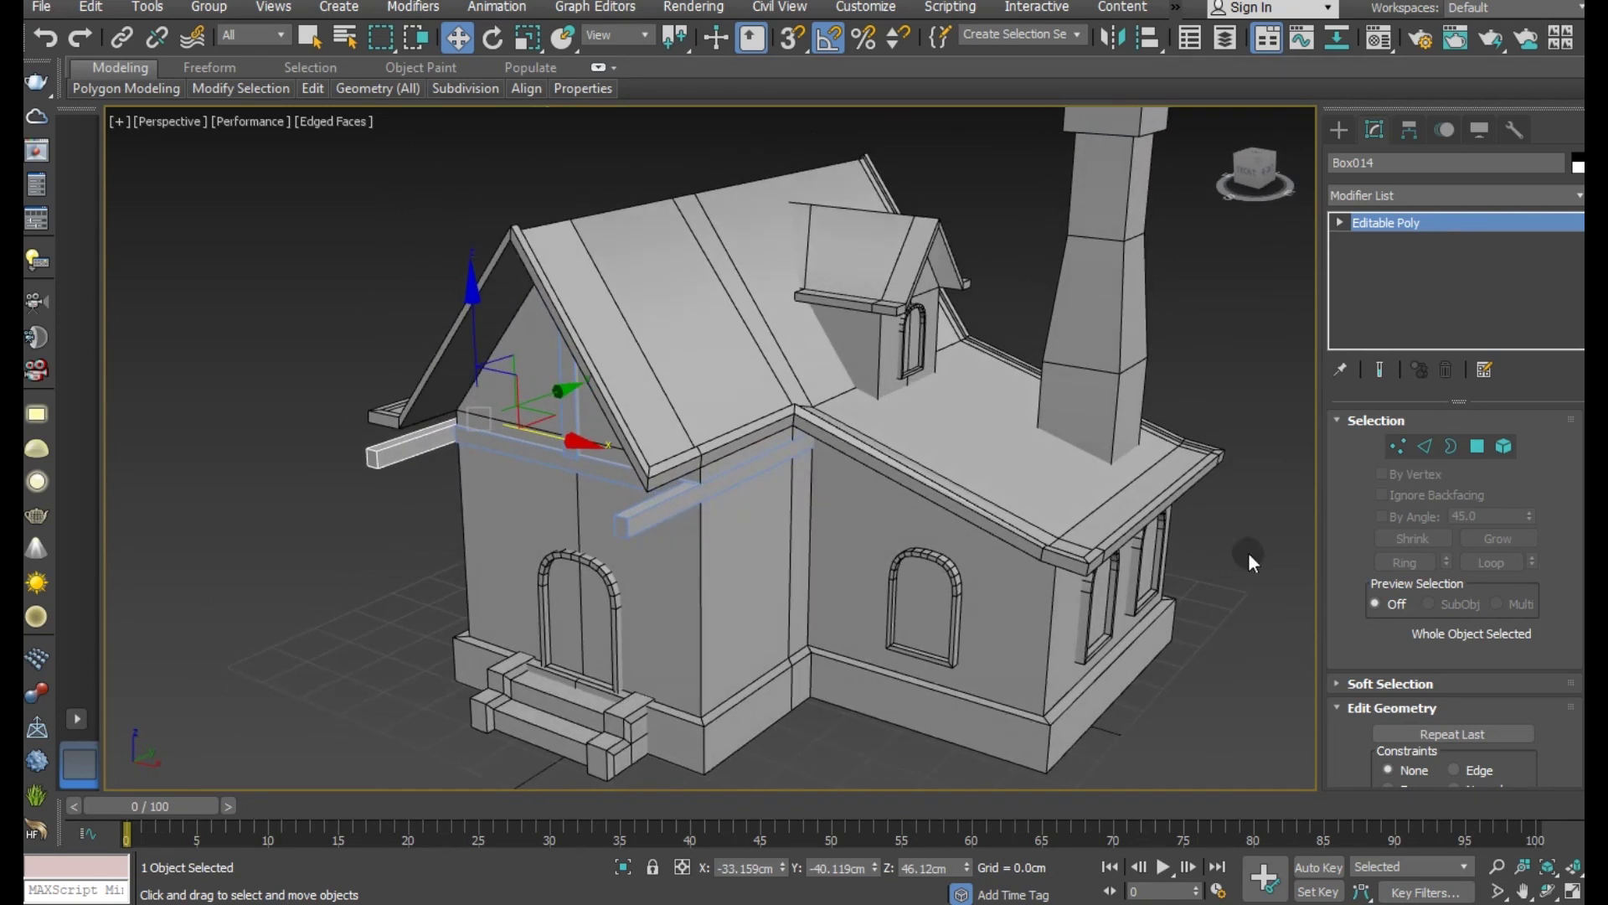
# Step: Shorten the original Box013 beam by pulling its near-end vertices back to the wall
pyautogui.click(669, 510)
pyautogui.click(1396, 446)
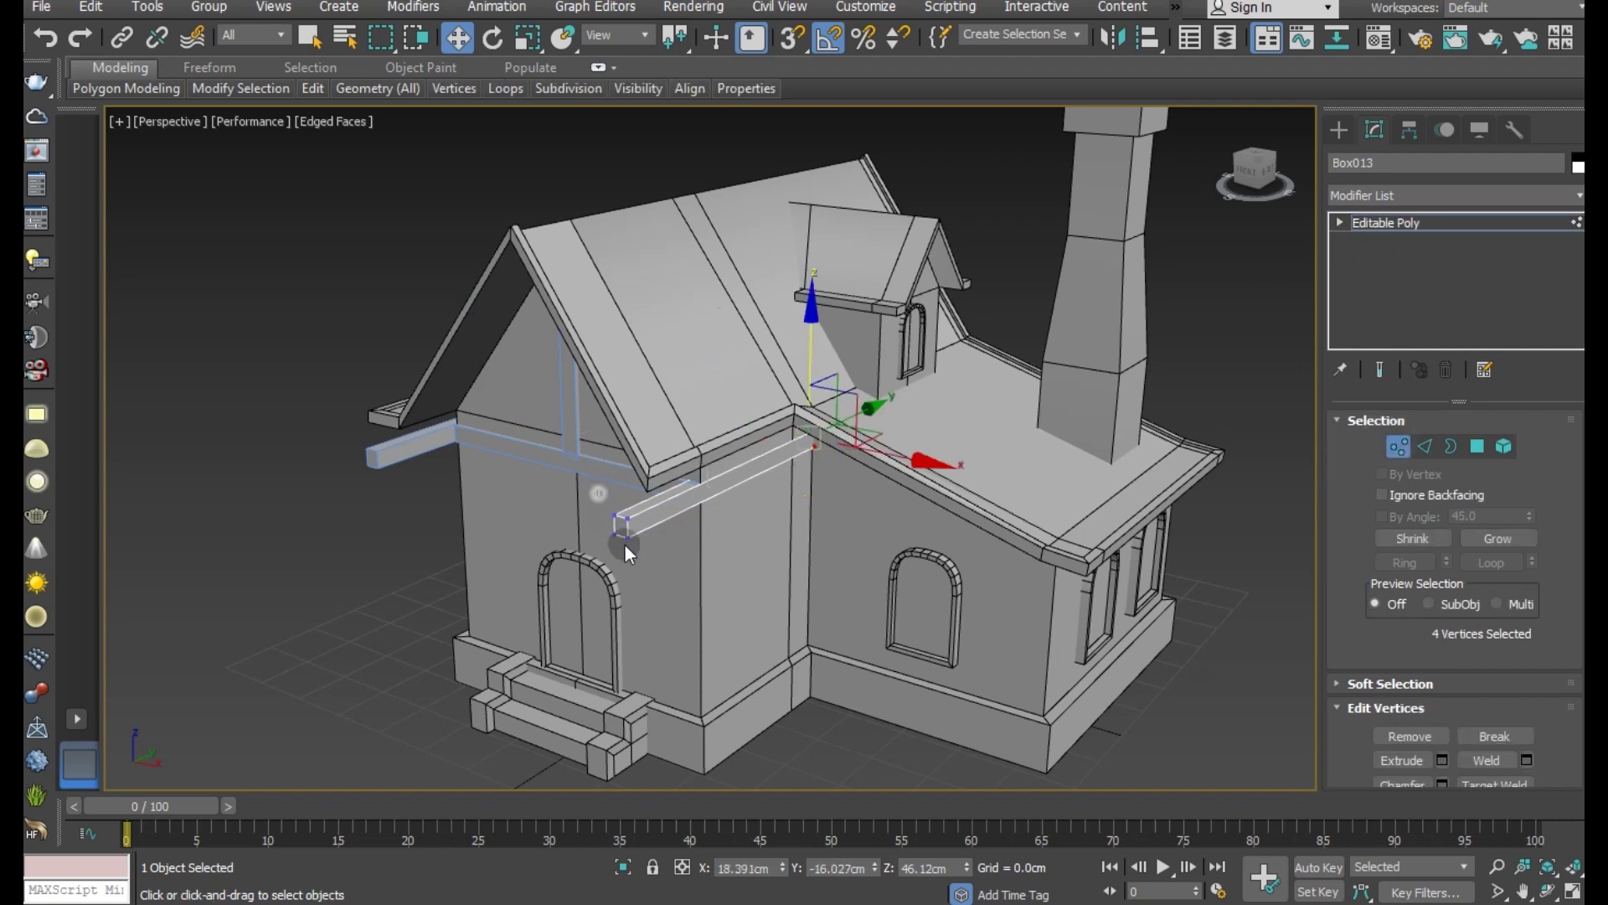
pyautogui.moveTo(598, 493); pyautogui.dragTo(625, 545)
pyautogui.moveTo(695, 497); pyautogui.dragTo(757, 478)
pyautogui.click(1396, 225)
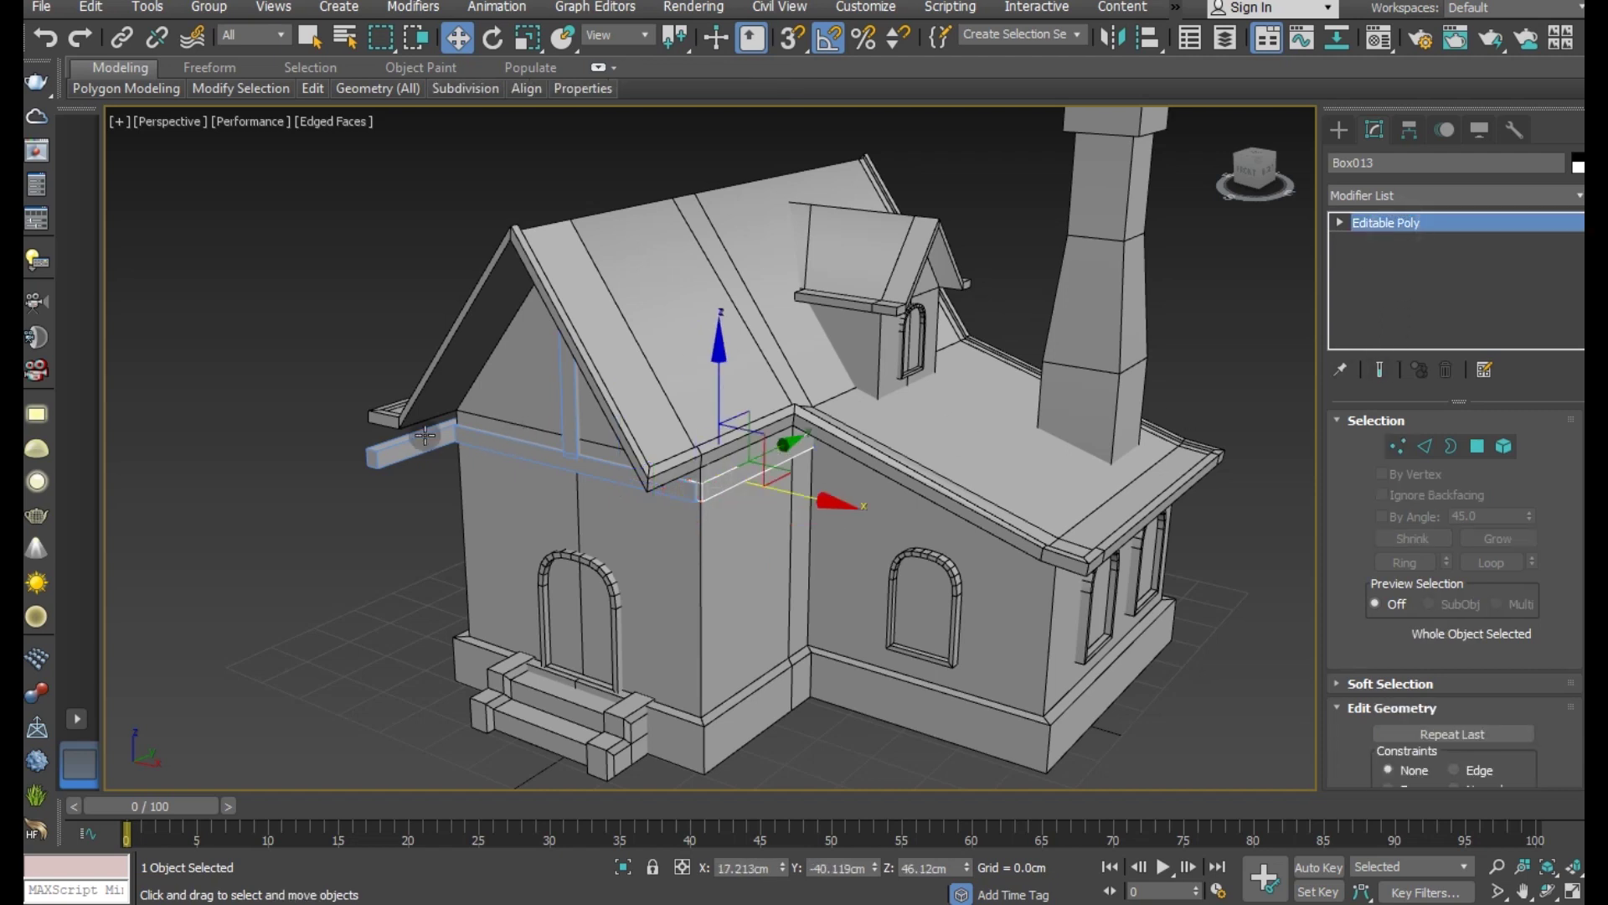
# Step: Slide the Box014 copy along the side wall and stretch its end vertices to fit
pyautogui.click(452, 481)
pyautogui.moveTo(452, 481)
pyautogui.keyDown('alt'); pyautogui.mouseDown(button='middle')
pyautogui.moveTo(856, 598)
pyautogui.moveTo(968, 666)
pyautogui.mouseUp(button='middle'); pyautogui.keyUp('alt')
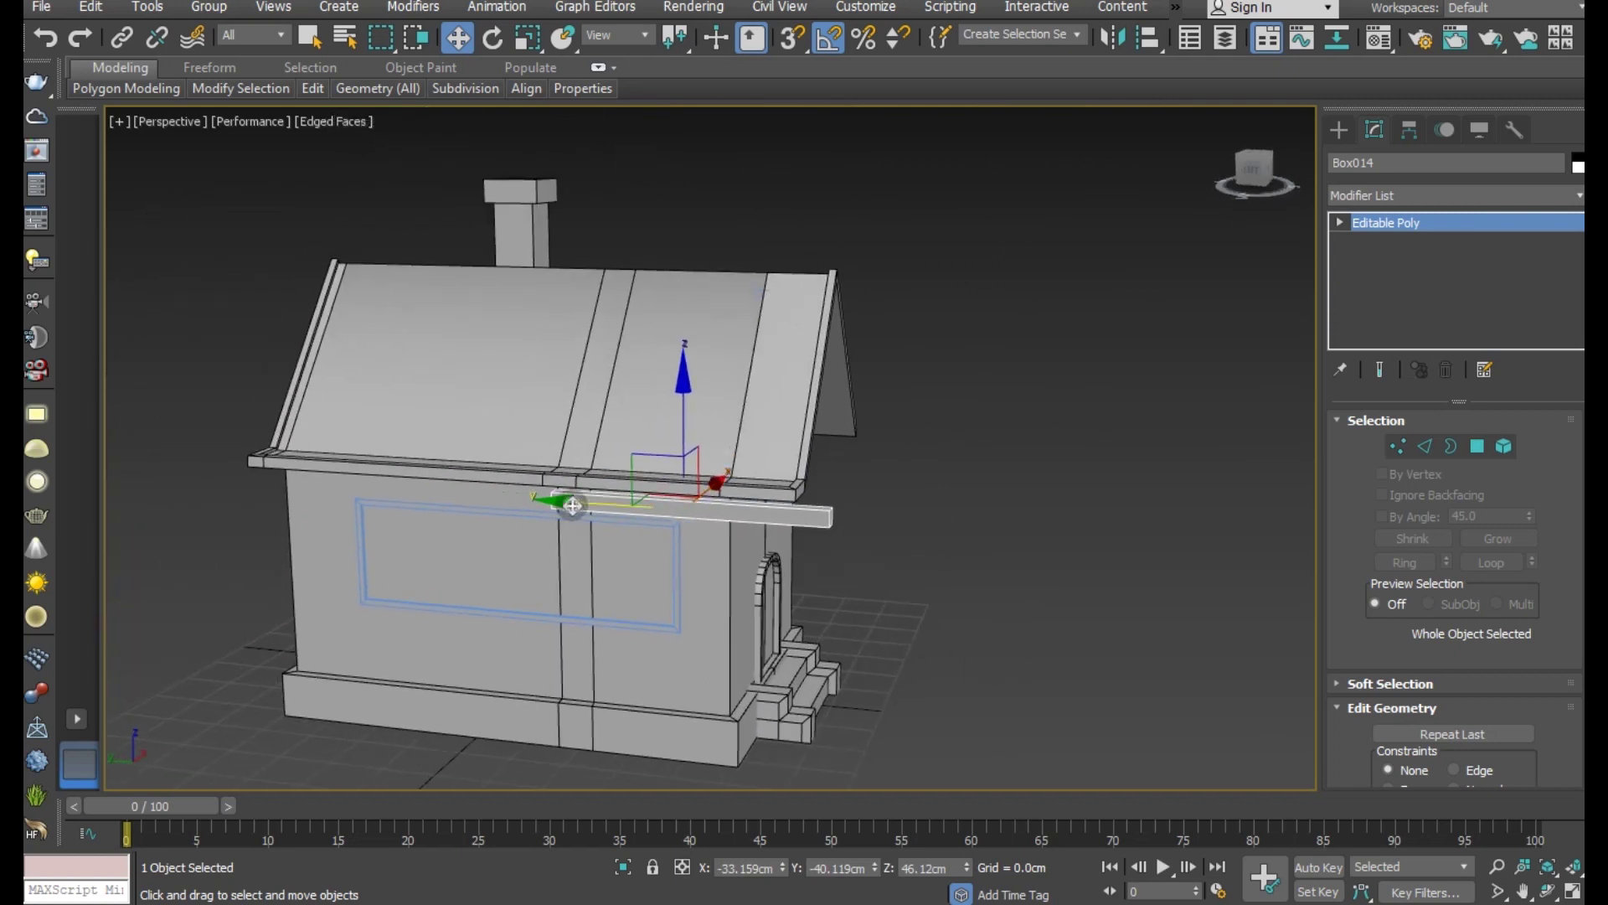
pyautogui.moveTo(573, 505); pyautogui.dragTo(481, 503)
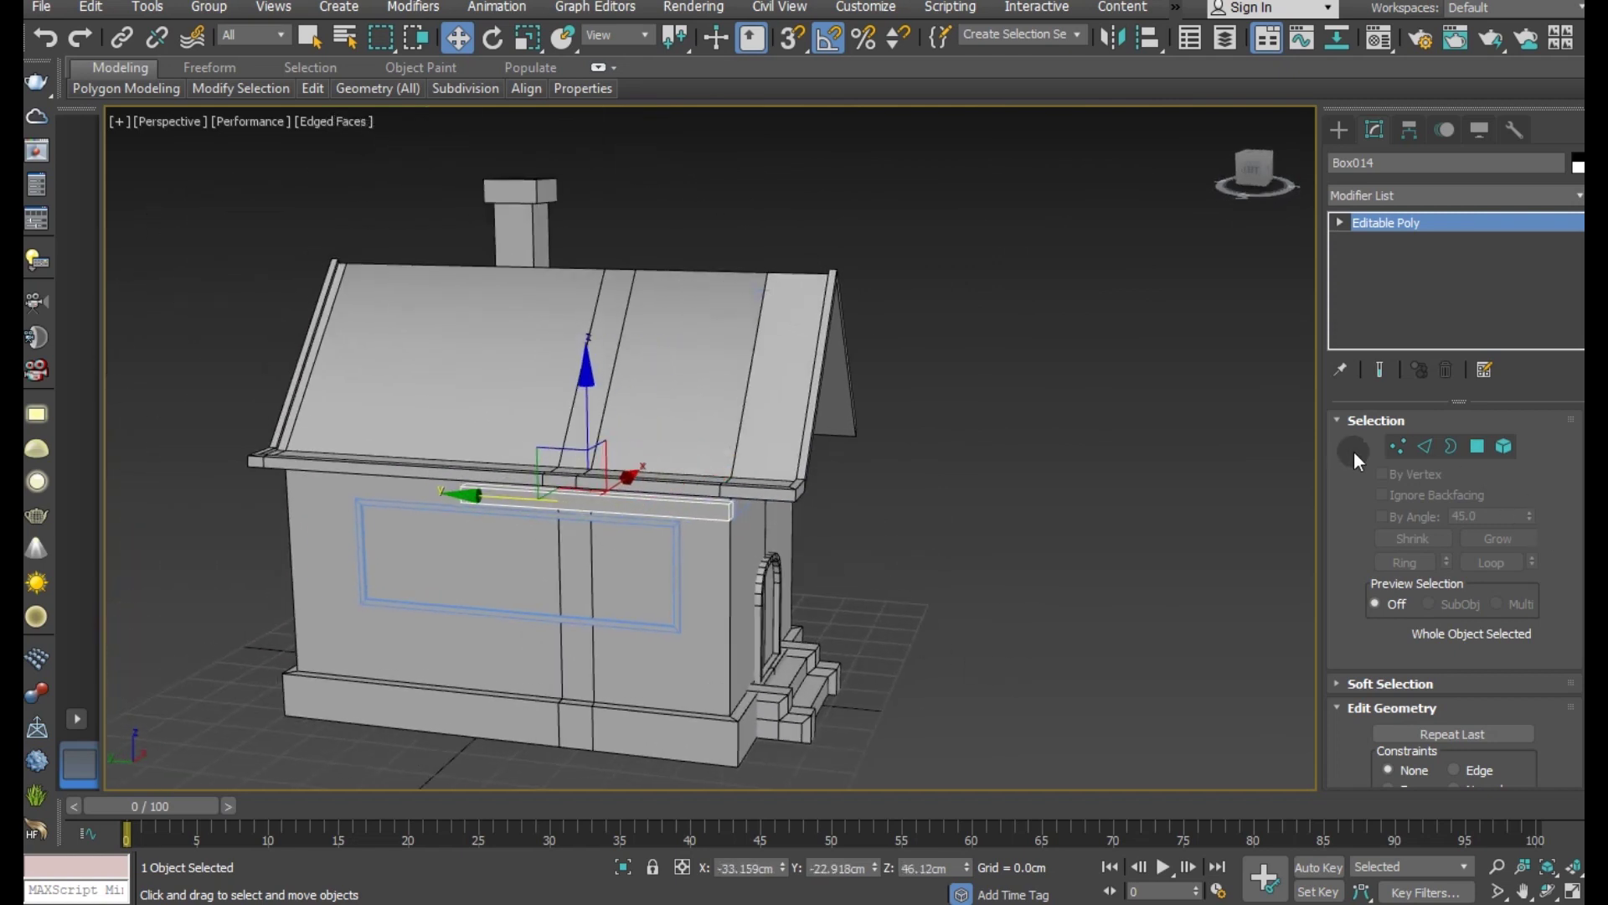
pyautogui.click(1396, 447)
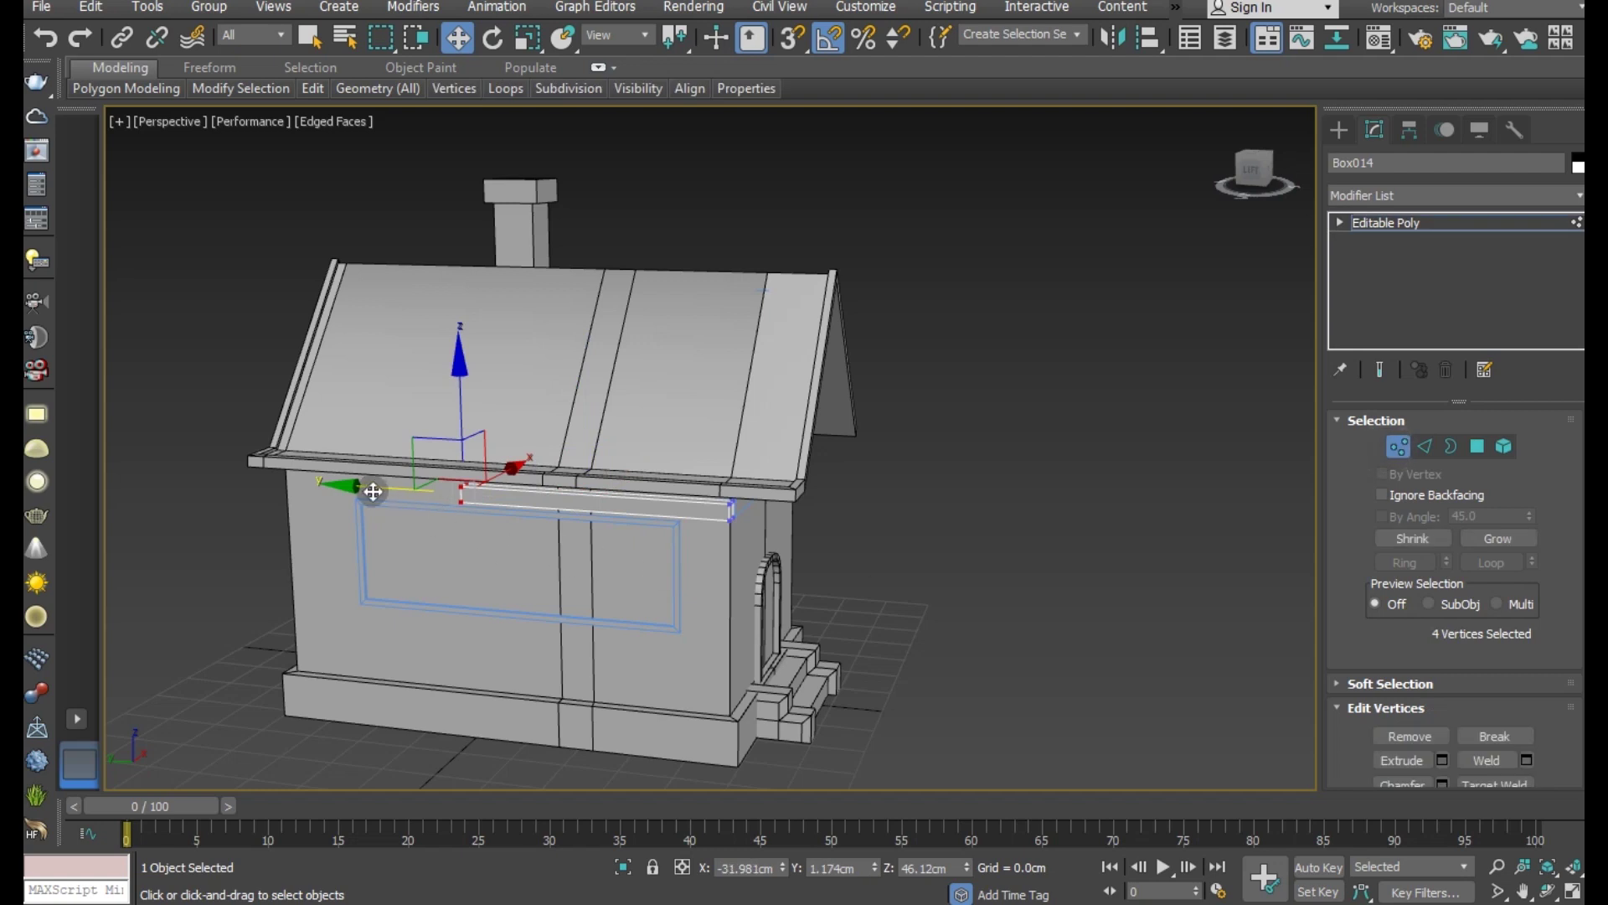
pyautogui.moveTo(373, 492); pyautogui.dragTo(195, 475)
pyautogui.keyDown('alt'); pyautogui.moveTo(759, 620); pyautogui.dragTo(691, 587, button='middle'); pyautogui.keyUp('alt')
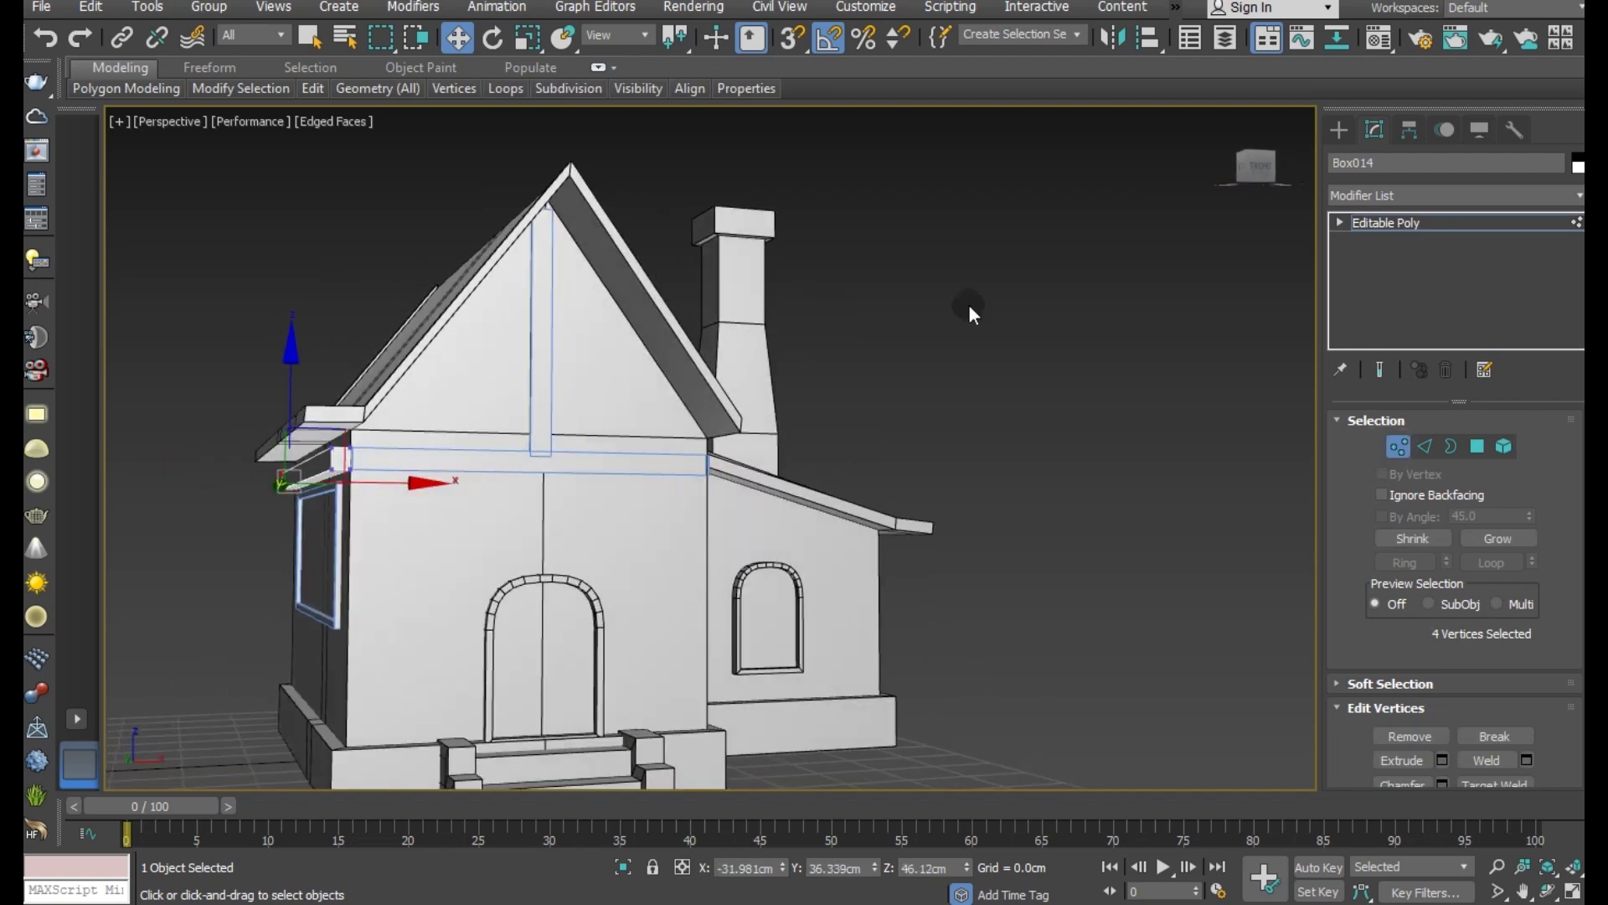
pyautogui.click(1392, 222)
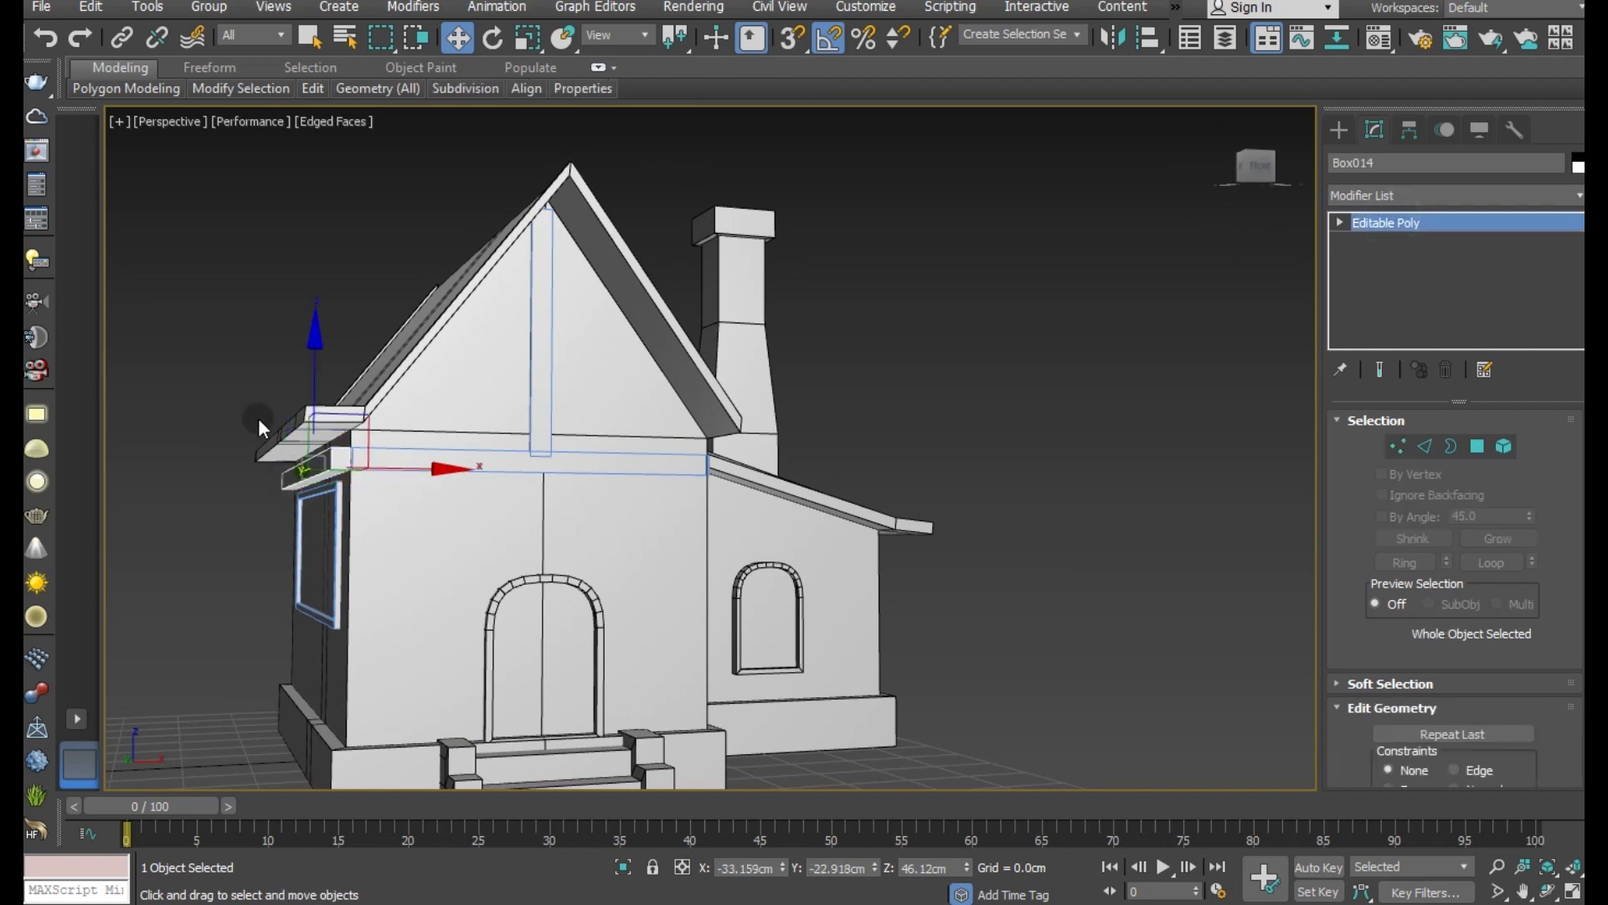
# Step: Nudge Box014 along X to meet the corner, then begin cloning the vertical board
pyautogui.scroll(5, 258, 419)
pyautogui.moveTo(570, 597); pyautogui.dragTo(631, 581)
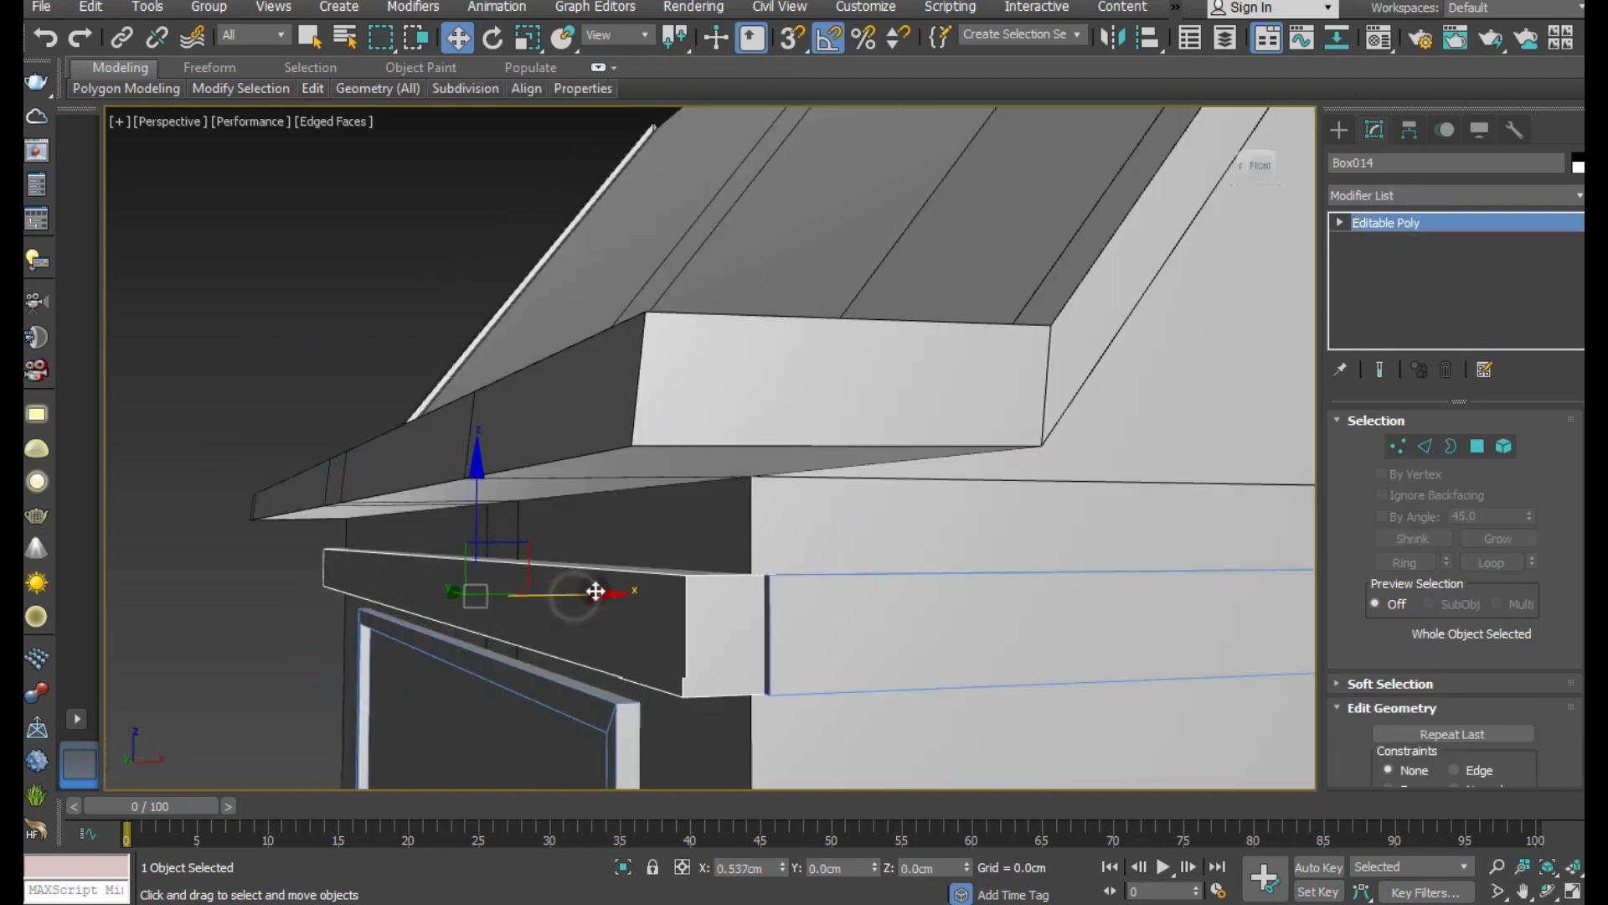
pyautogui.scroll(-5, 862, 545)
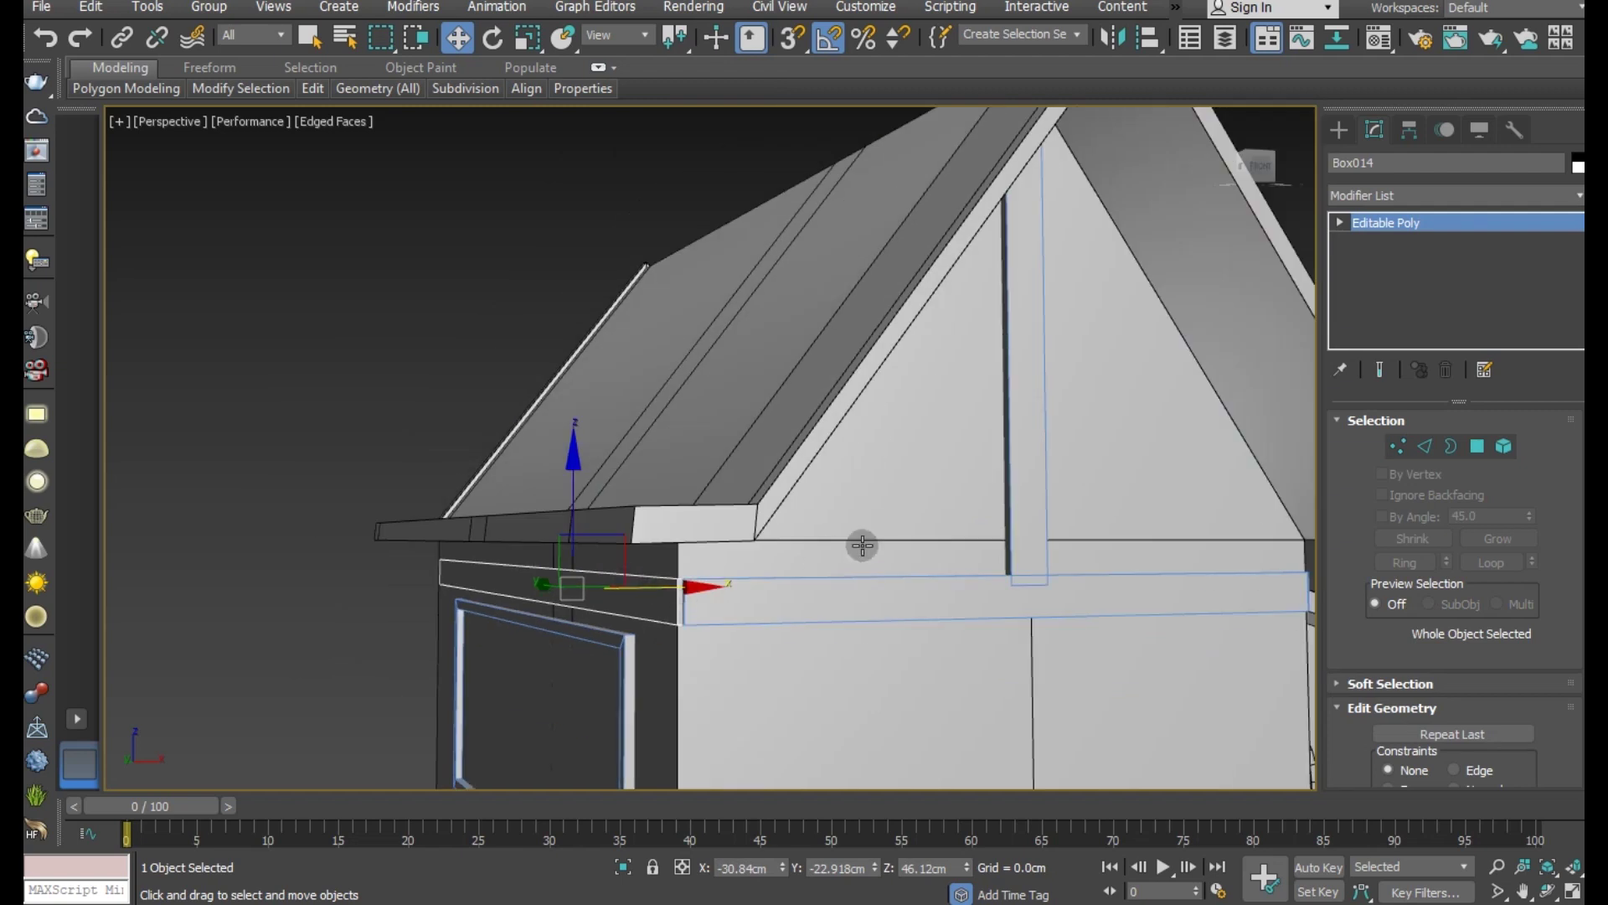
pyautogui.moveTo(807, 665)
pyautogui.keyDown('alt'); pyautogui.mouseDown(button='middle')
pyautogui.moveTo(1044, 660)
pyautogui.moveTo(656, 656)
pyautogui.moveTo(693, 650)
pyautogui.moveTo(706, 703)
pyautogui.moveTo(707, 531)
pyautogui.moveTo(671, 484)
pyautogui.mouseUp(button='middle'); pyautogui.keyUp('alt')
pyautogui.scroll(-5, 614, 451)
pyautogui.scroll(3, 671, 484)
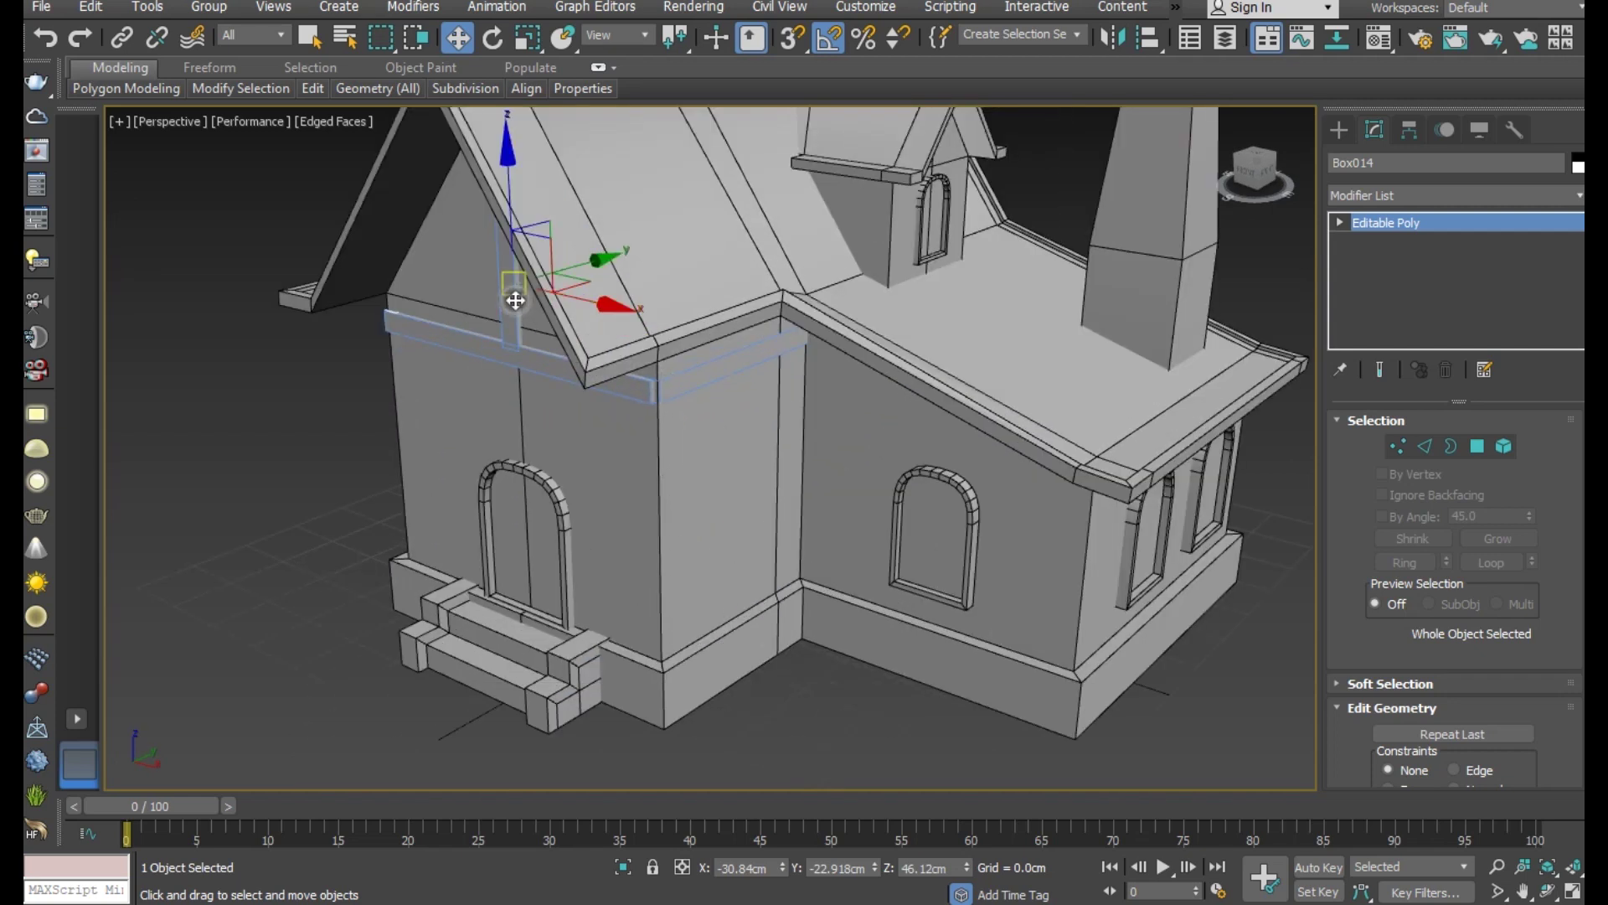
pyautogui.moveTo(546, 319)
pyautogui.keyDown('shift'); pyautogui.mouseDown()
pyautogui.moveTo(735, 316)
pyautogui.moveTo(726, 350)
pyautogui.mouseUp(); pyautogui.keyUp('shift')
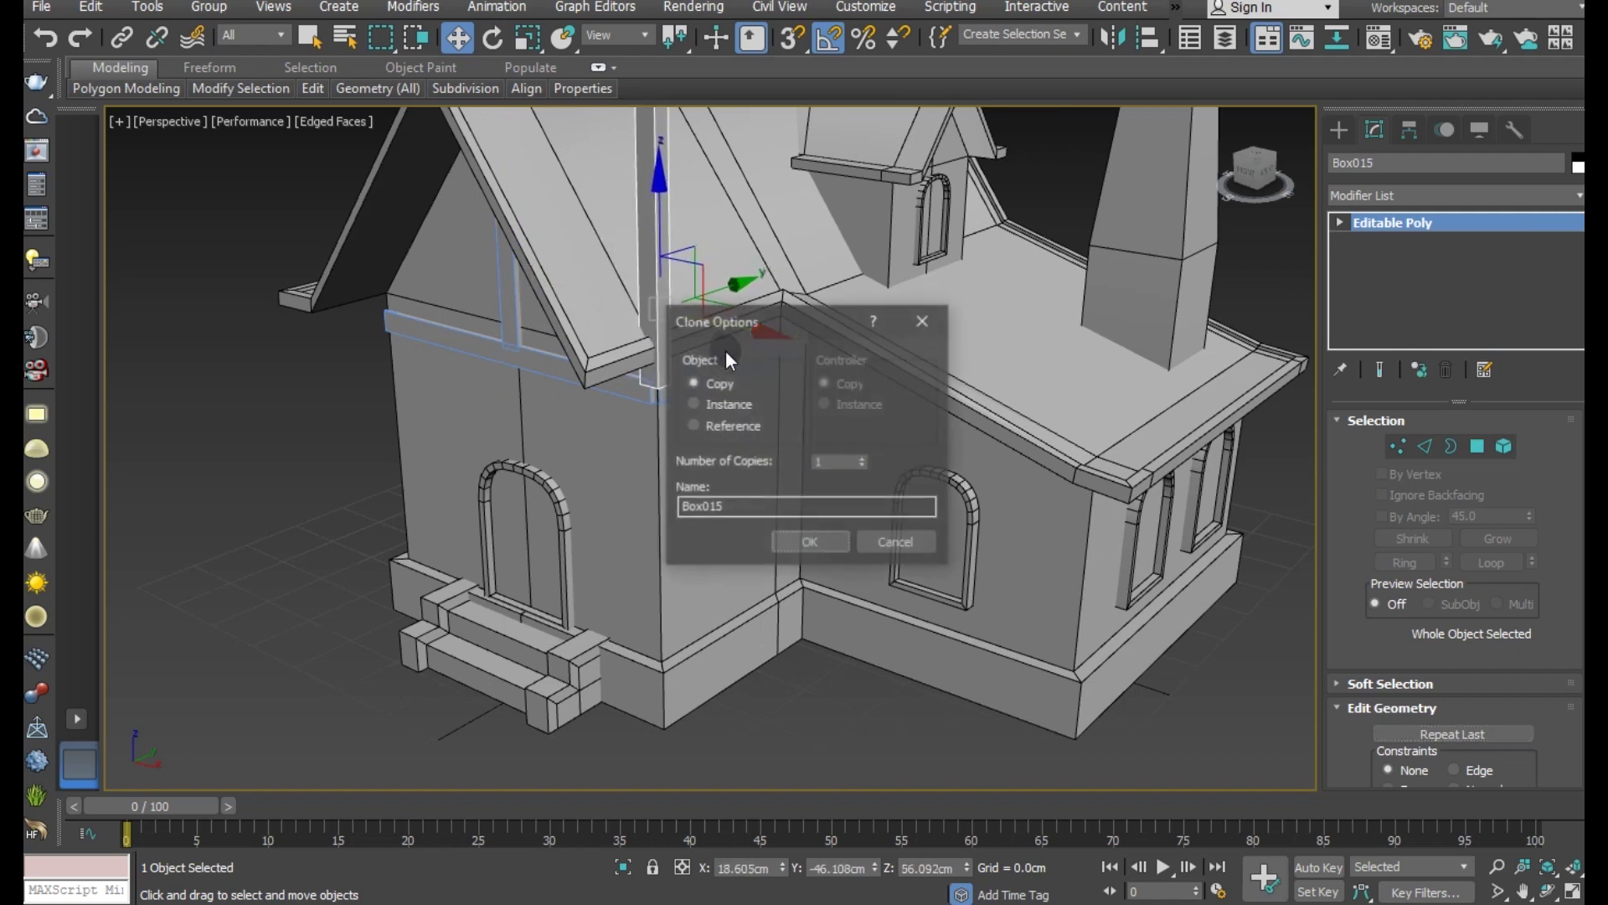
# Step: Place the copied Box015 board at the wall corner
pyautogui.click(807, 546)
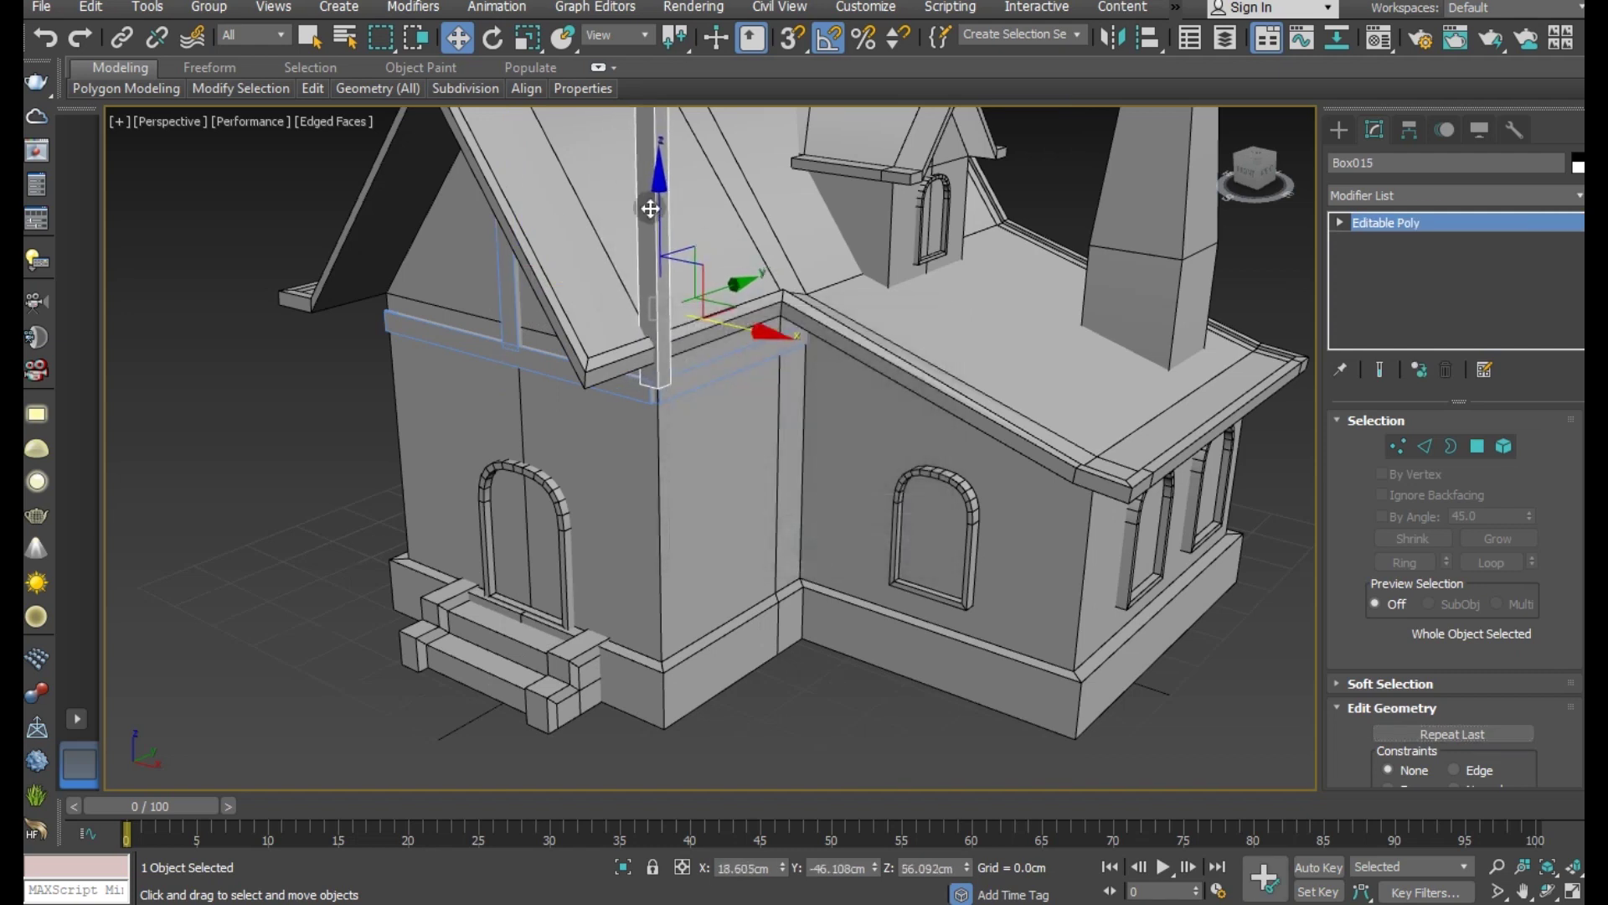
pyautogui.moveTo(650, 209)
pyautogui.mouseDown()
pyautogui.moveTo(707, 510)
pyautogui.moveTo(691, 513)
pyautogui.mouseUp()
pyautogui.scroll(2, 672, 517)
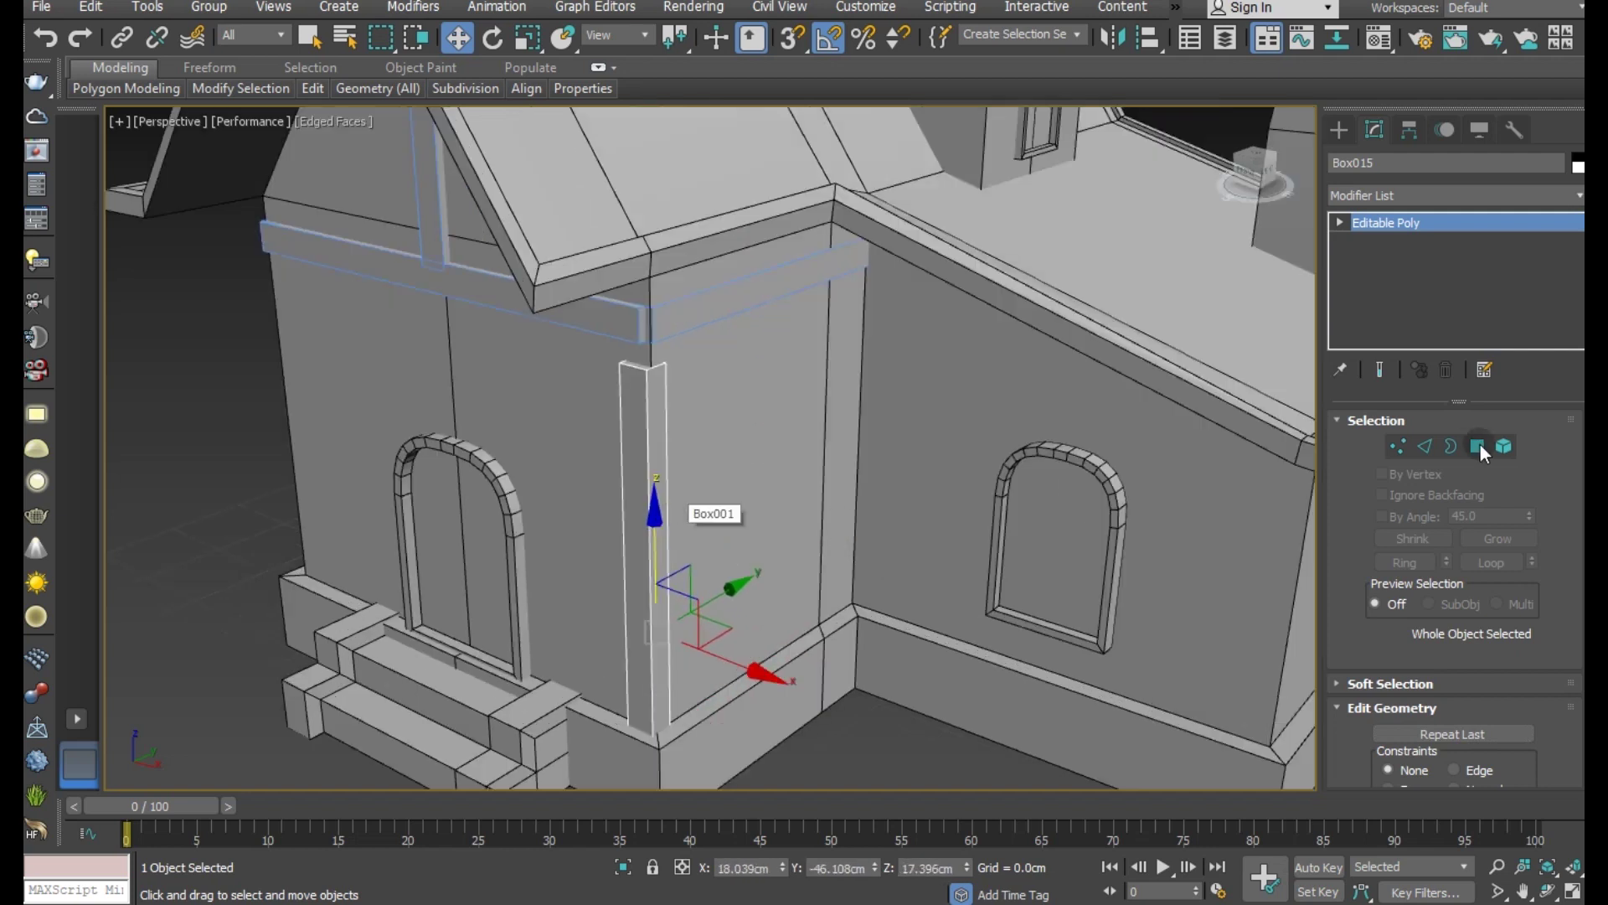
# Step: Raise Box015's top vertices up to the eave
pyautogui.click(1398, 446)
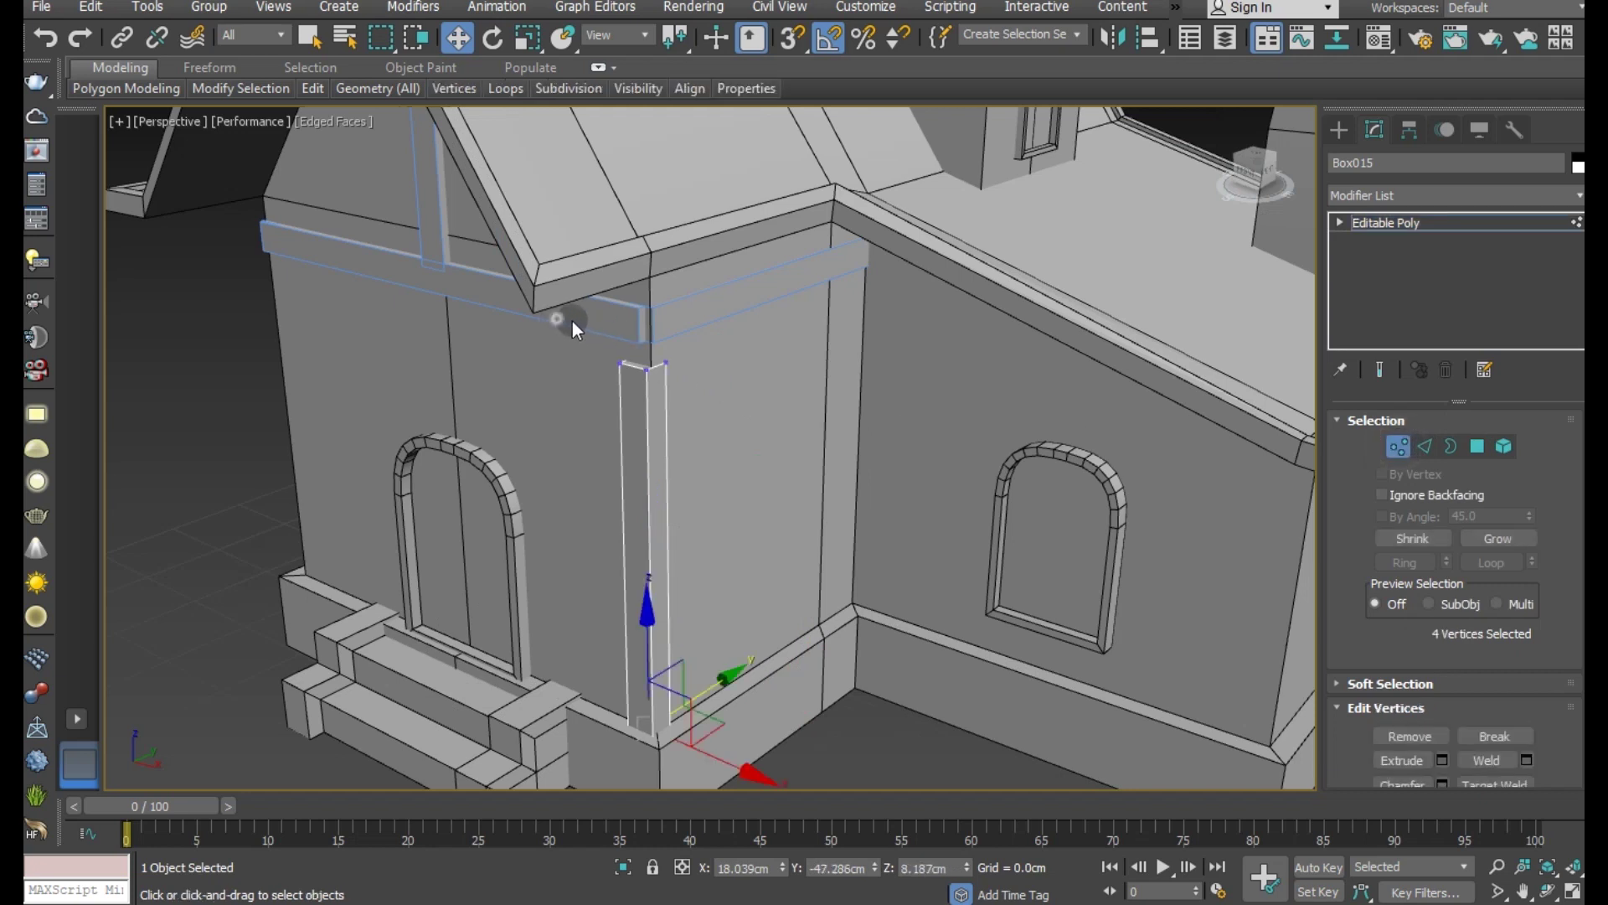
pyautogui.moveTo(572, 320); pyautogui.dragTo(818, 434)
pyautogui.moveTo(645, 266); pyautogui.dragTo(665, 164)
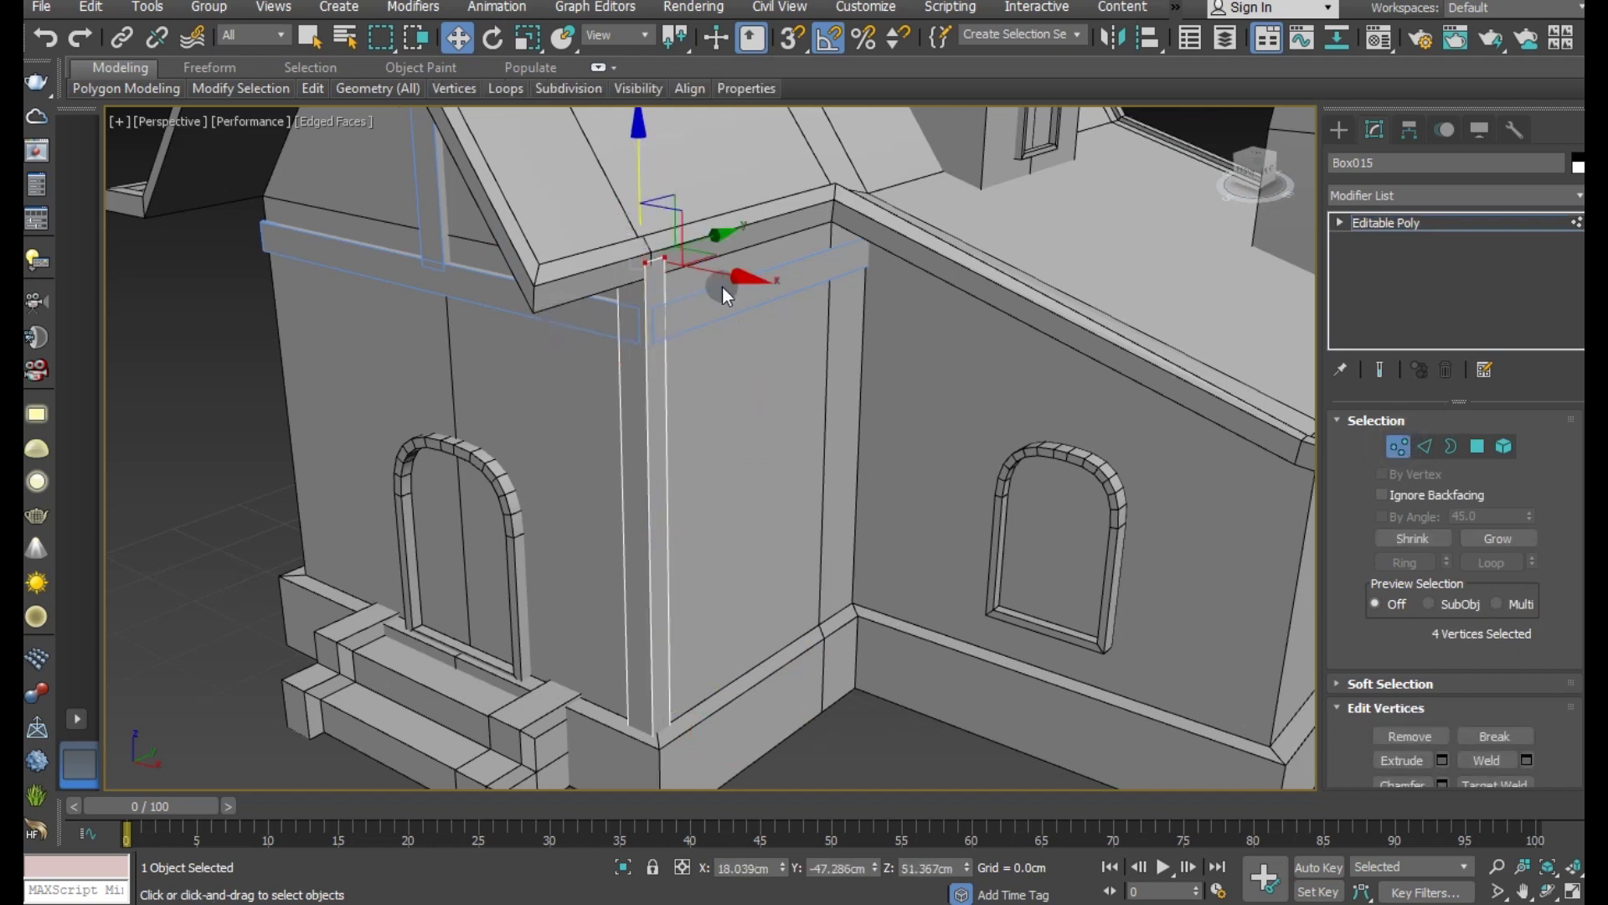
pyautogui.moveTo(723, 285)
pyautogui.keyDown('alt'); pyautogui.mouseDown(button='middle')
pyautogui.moveTo(843, 201)
pyautogui.moveTo(776, 243)
pyautogui.moveTo(702, 183)
pyautogui.mouseUp(button='middle'); pyautogui.keyUp('alt')
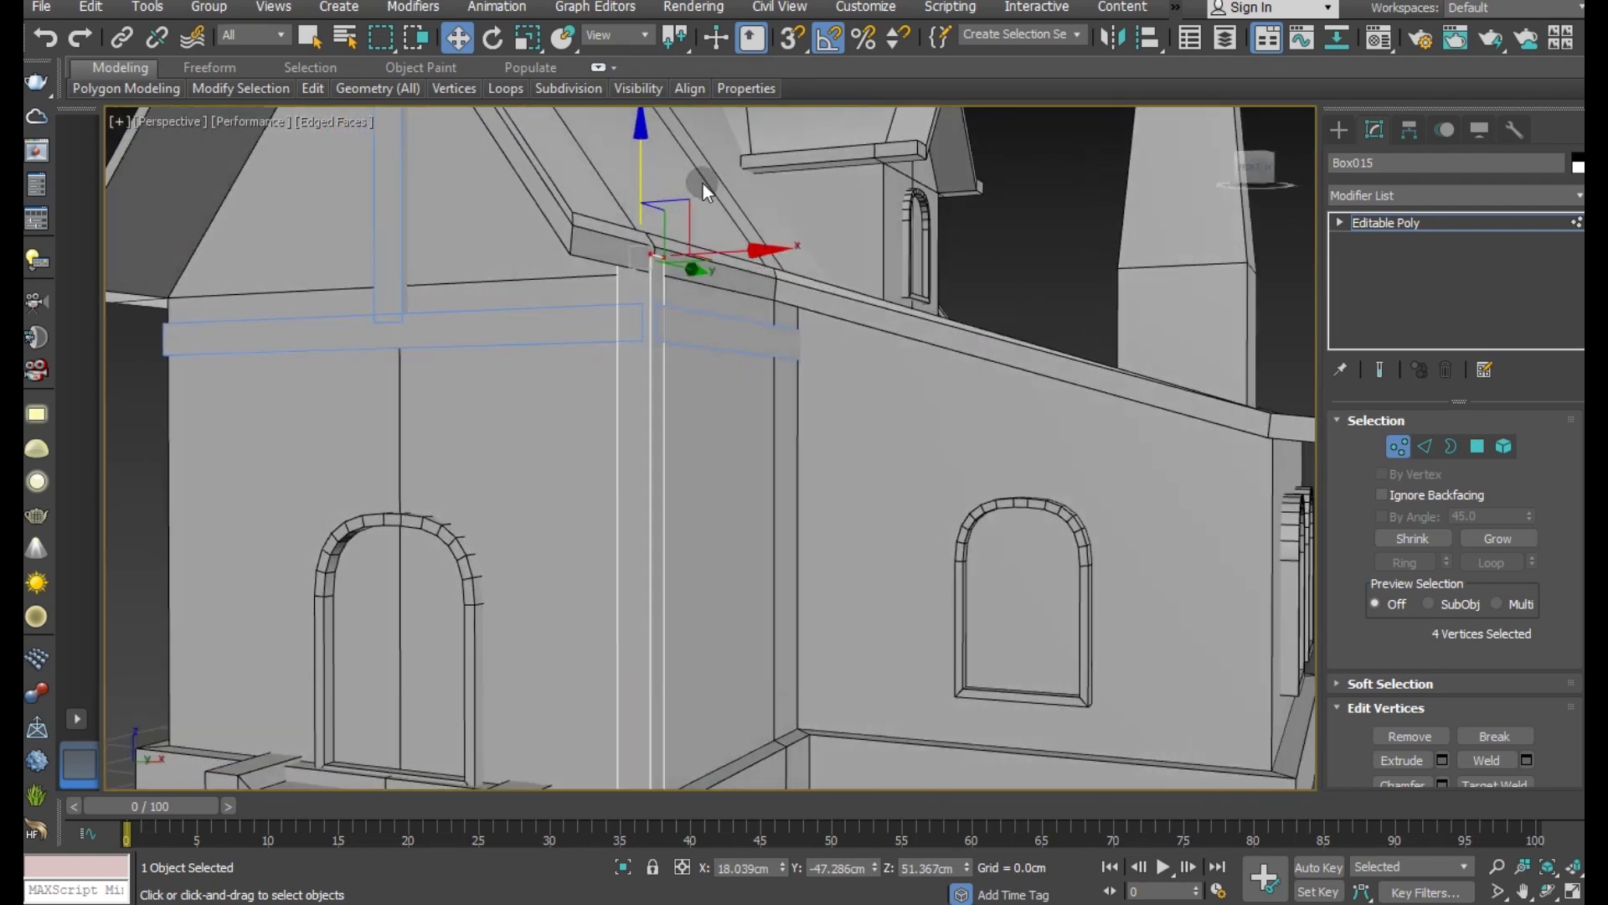
pyautogui.moveTo(639, 165); pyautogui.dragTo(661, 172)
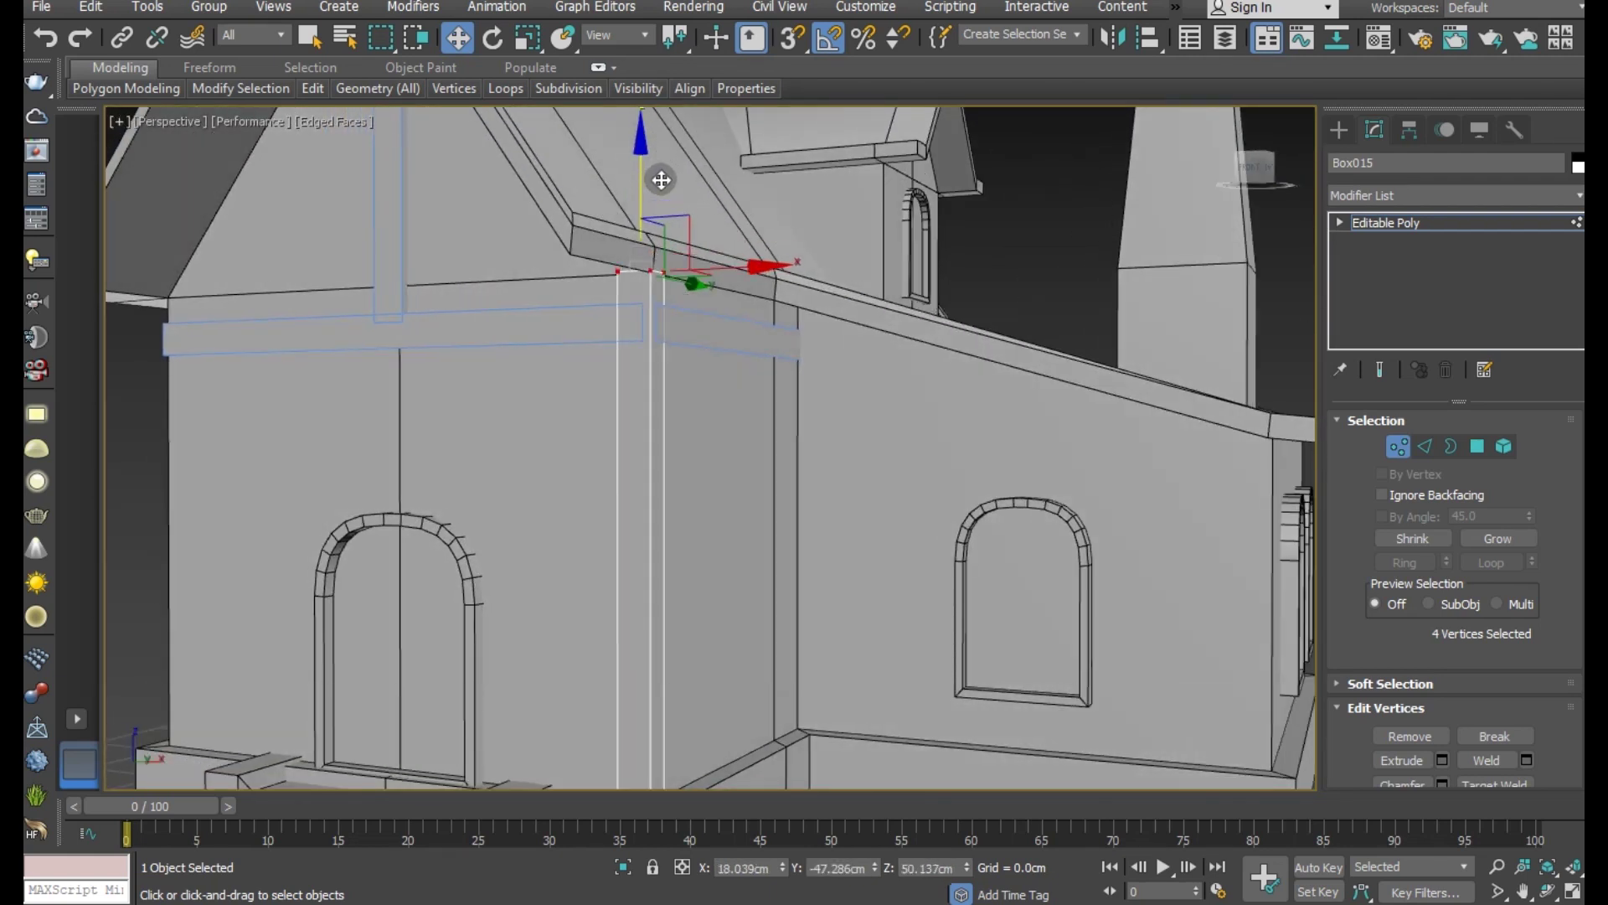
pyautogui.scroll(-3, 661, 173)
pyautogui.moveTo(701, 394)
pyautogui.keyDown('alt'); pyautogui.mouseDown(button='middle')
pyautogui.moveTo(782, 458)
pyautogui.moveTo(1083, 414)
pyautogui.mouseUp(button='middle'); pyautogui.keyUp('alt')
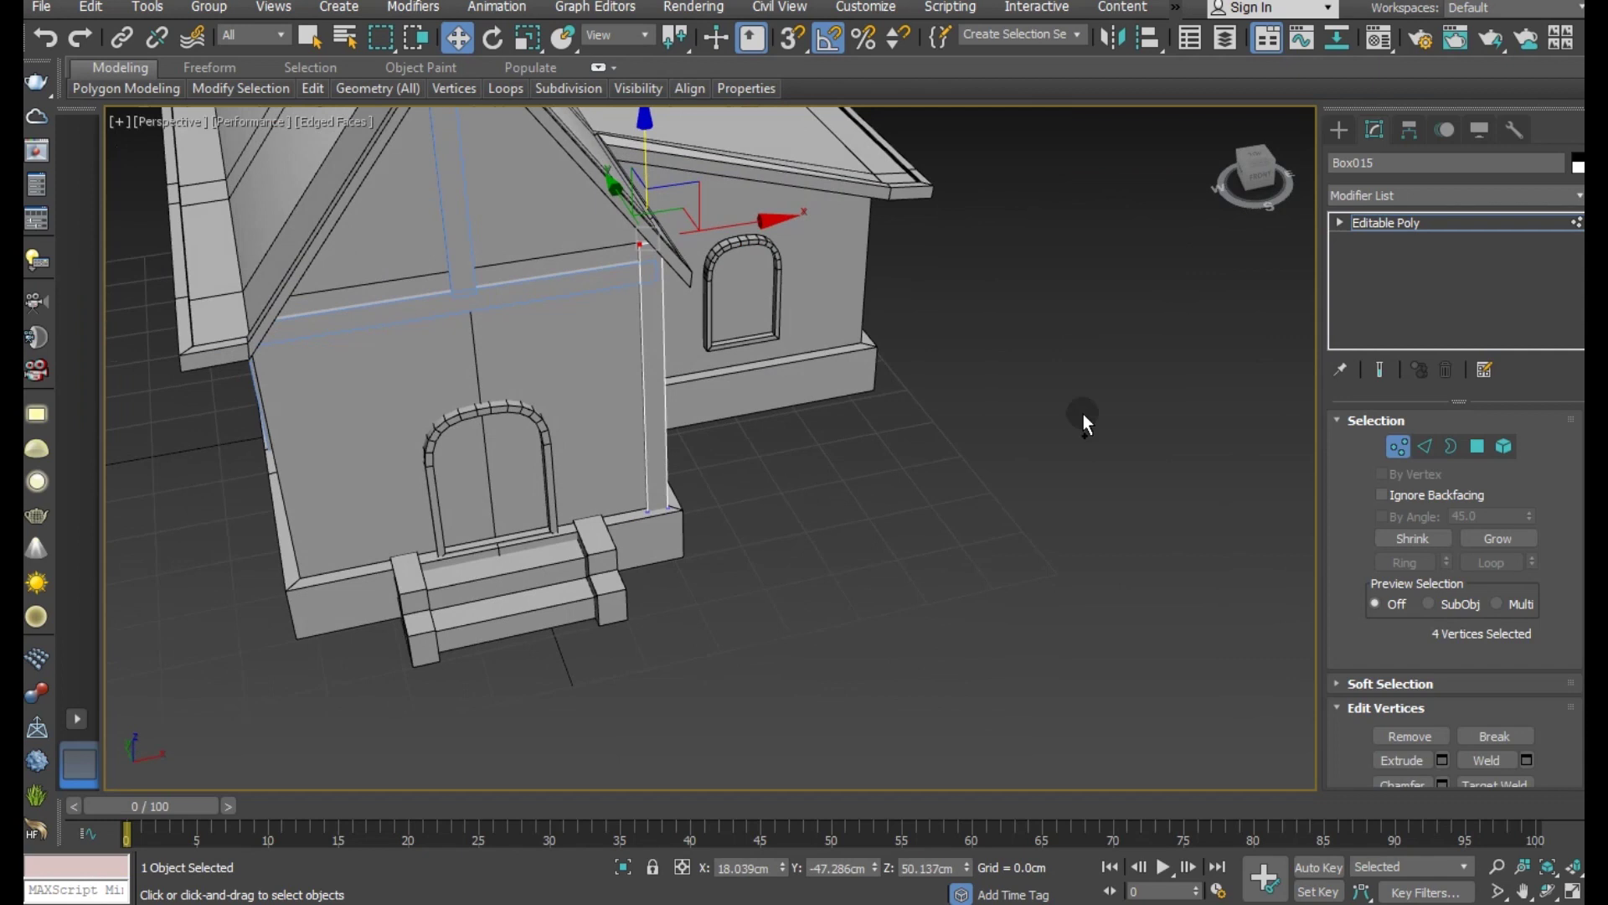
pyautogui.click(1407, 223)
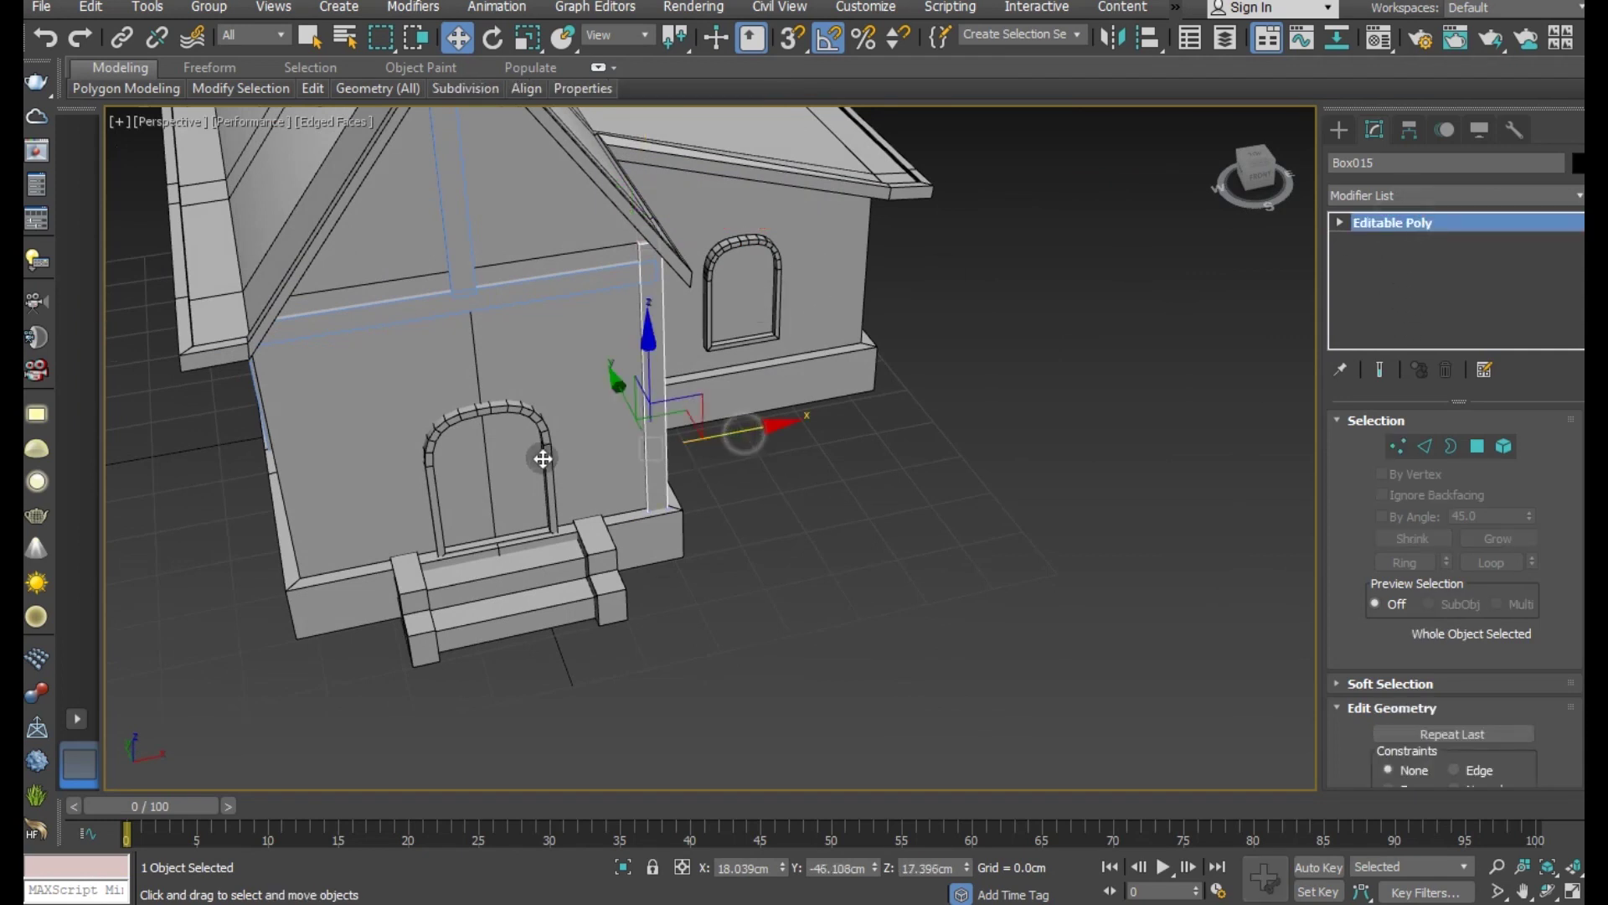
# Step: Clone the left wall strip Box016 along X
pyautogui.click(380, 455)
pyautogui.moveTo(370, 454); pyautogui.dragTo(707, 531)
pyautogui.click(797, 541)
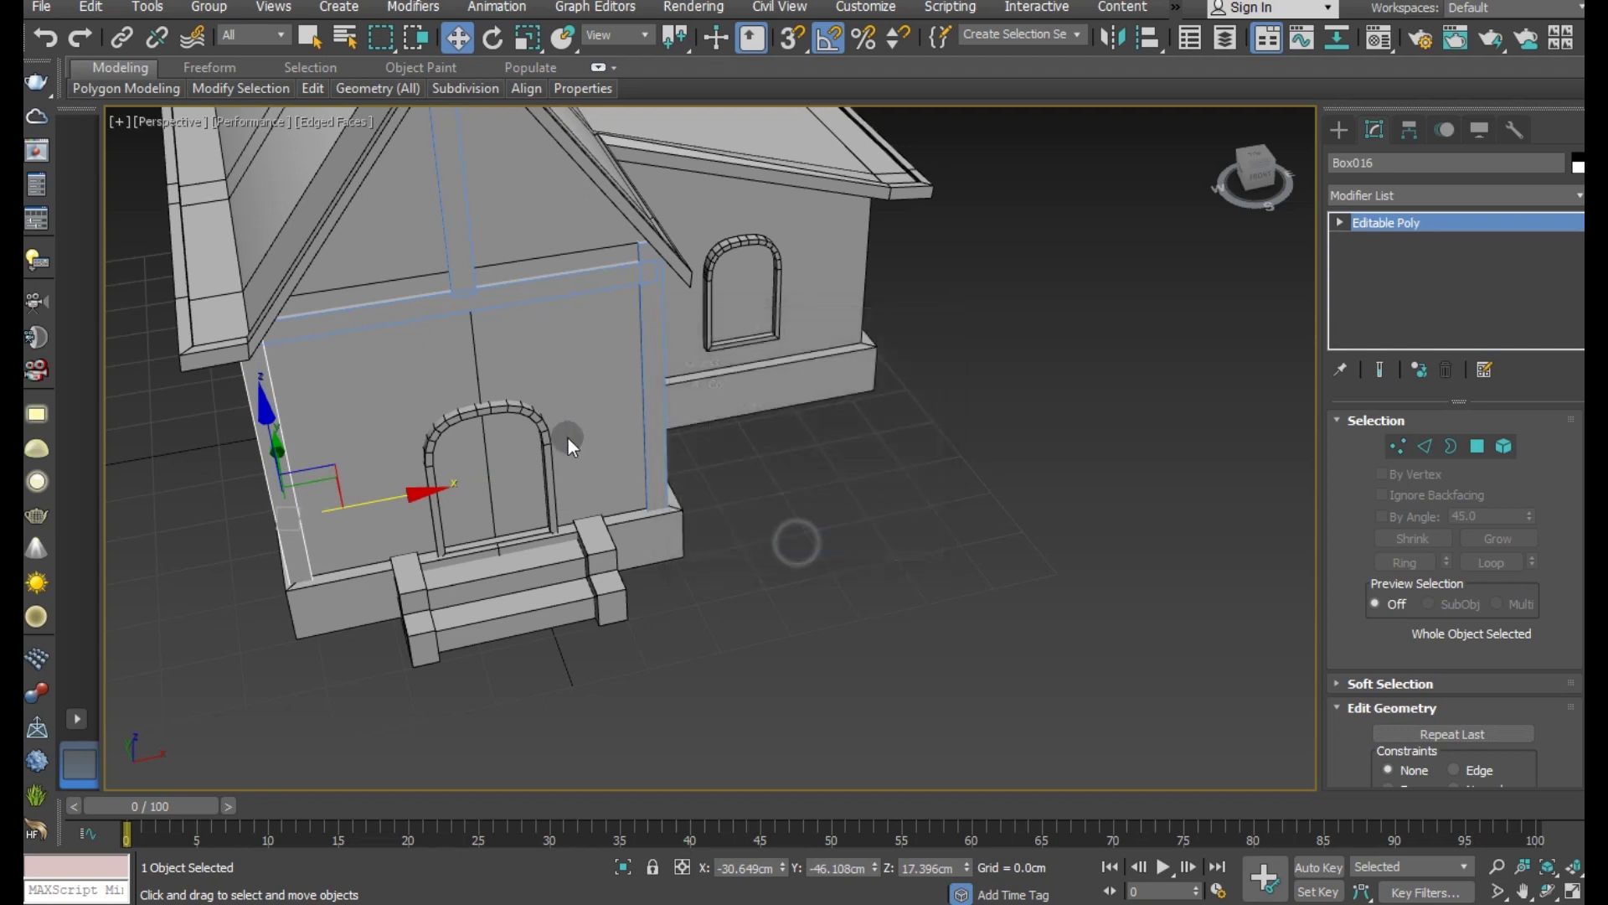
pyautogui.scroll(-3, 568, 438)
pyautogui.keyDown('alt'); pyautogui.moveTo(642, 491); pyautogui.dragTo(535, 499, button='middle'); pyautogui.keyUp('alt')
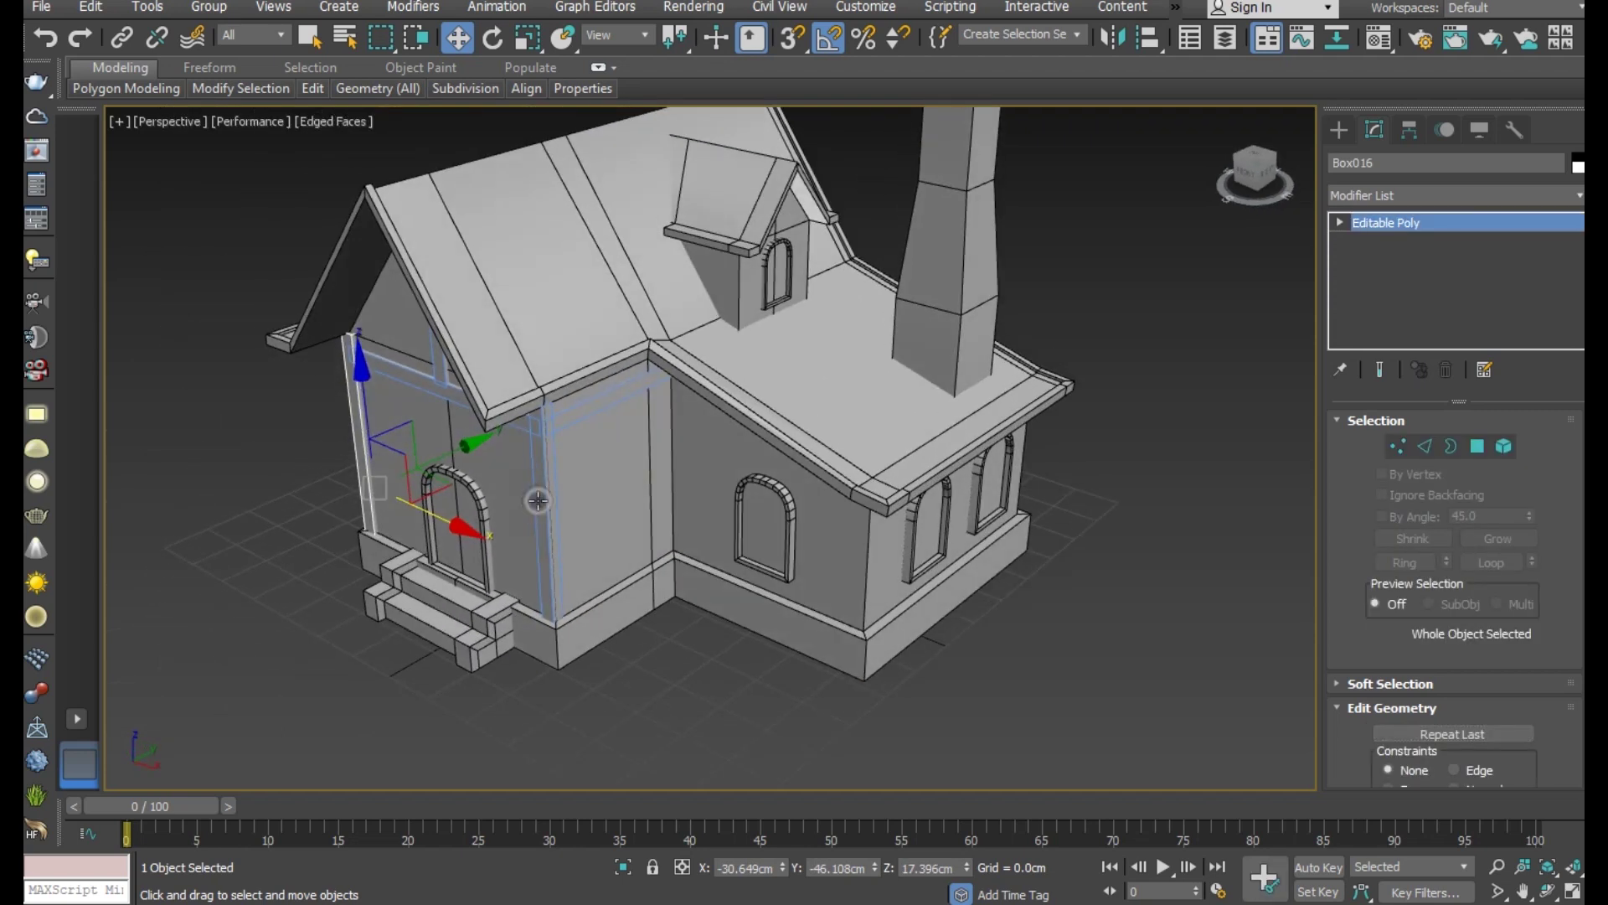
# Step: Clone the corner strip as Box017 and slide it into the inside corner
pyautogui.click(537, 500)
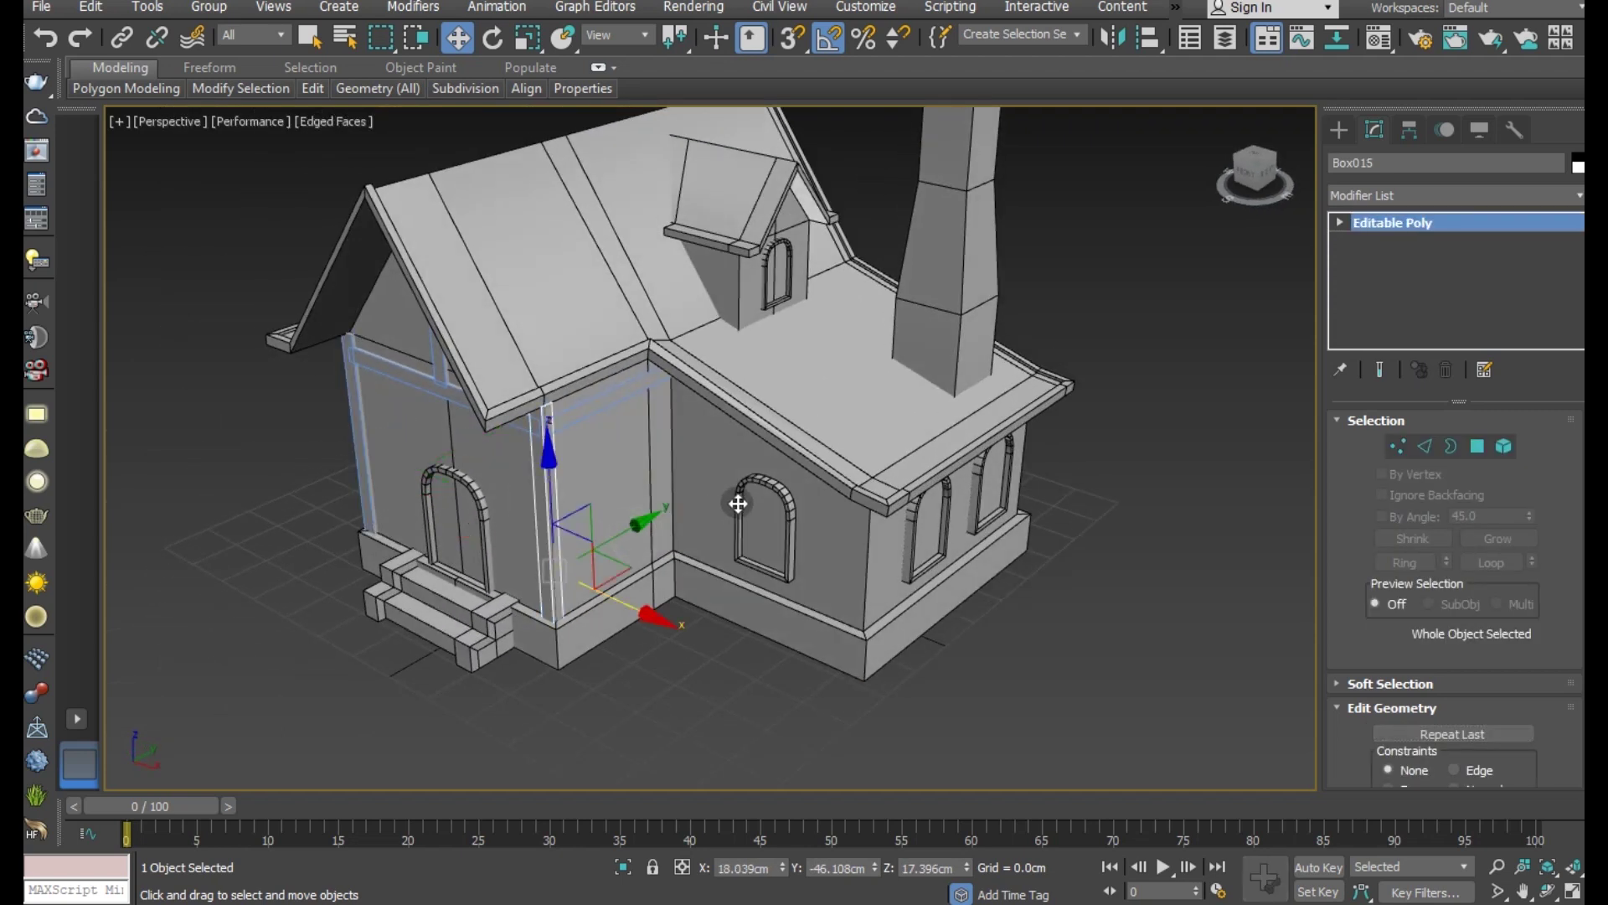
pyautogui.keyDown('shift'); pyautogui.moveTo(738, 503); pyautogui.dragTo(805, 544); pyautogui.keyUp('shift')
pyautogui.click(864, 541)
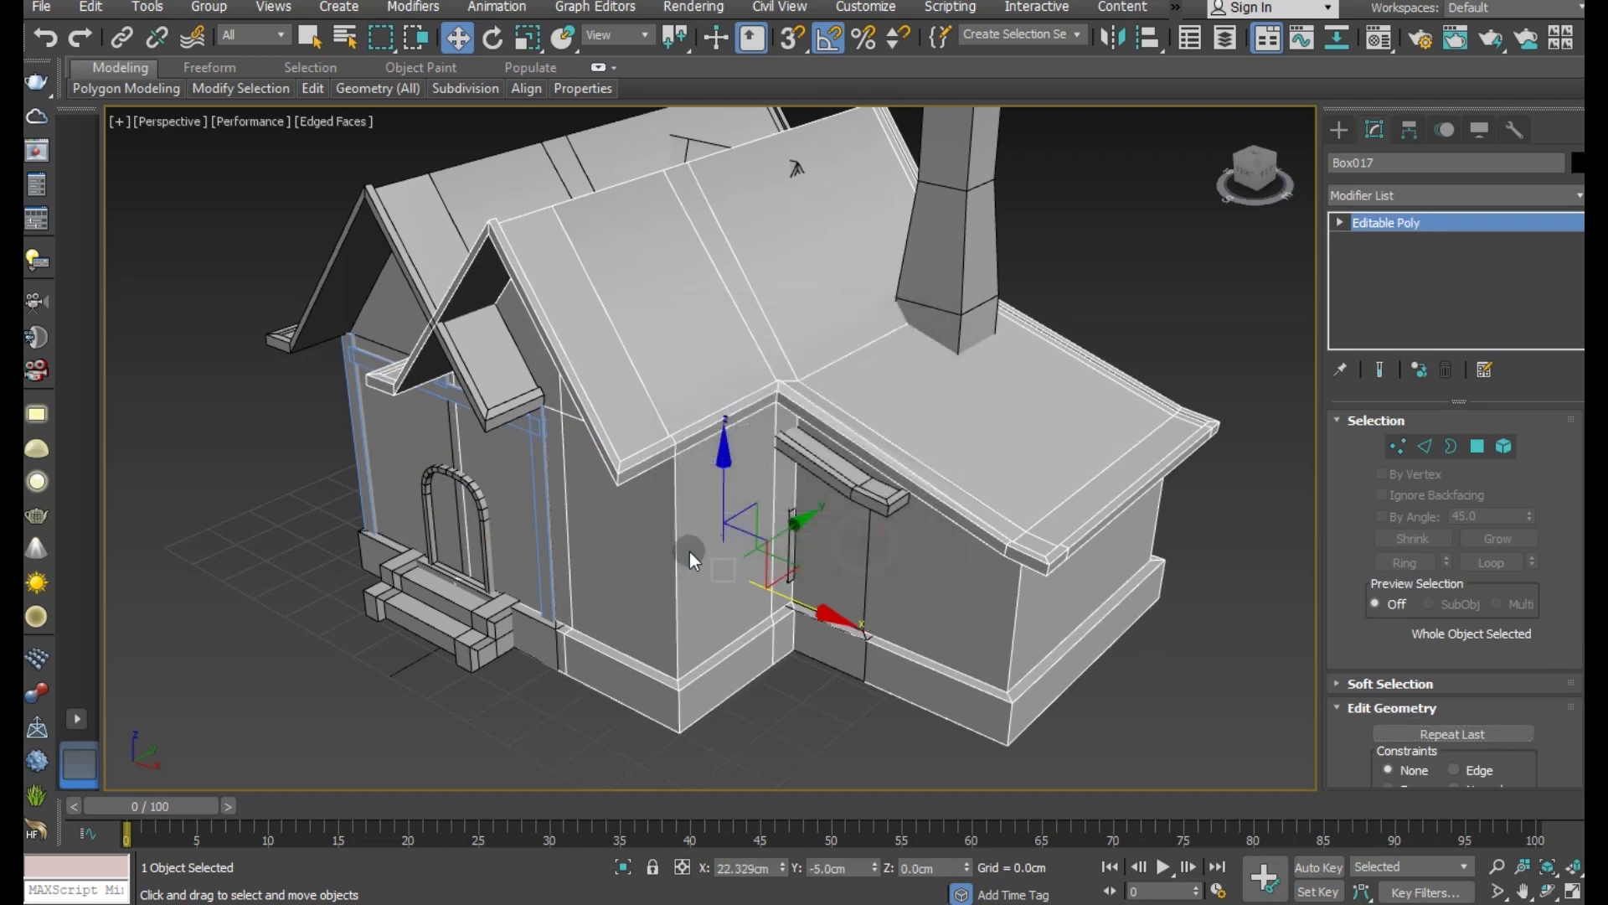
pyautogui.click(541, 541)
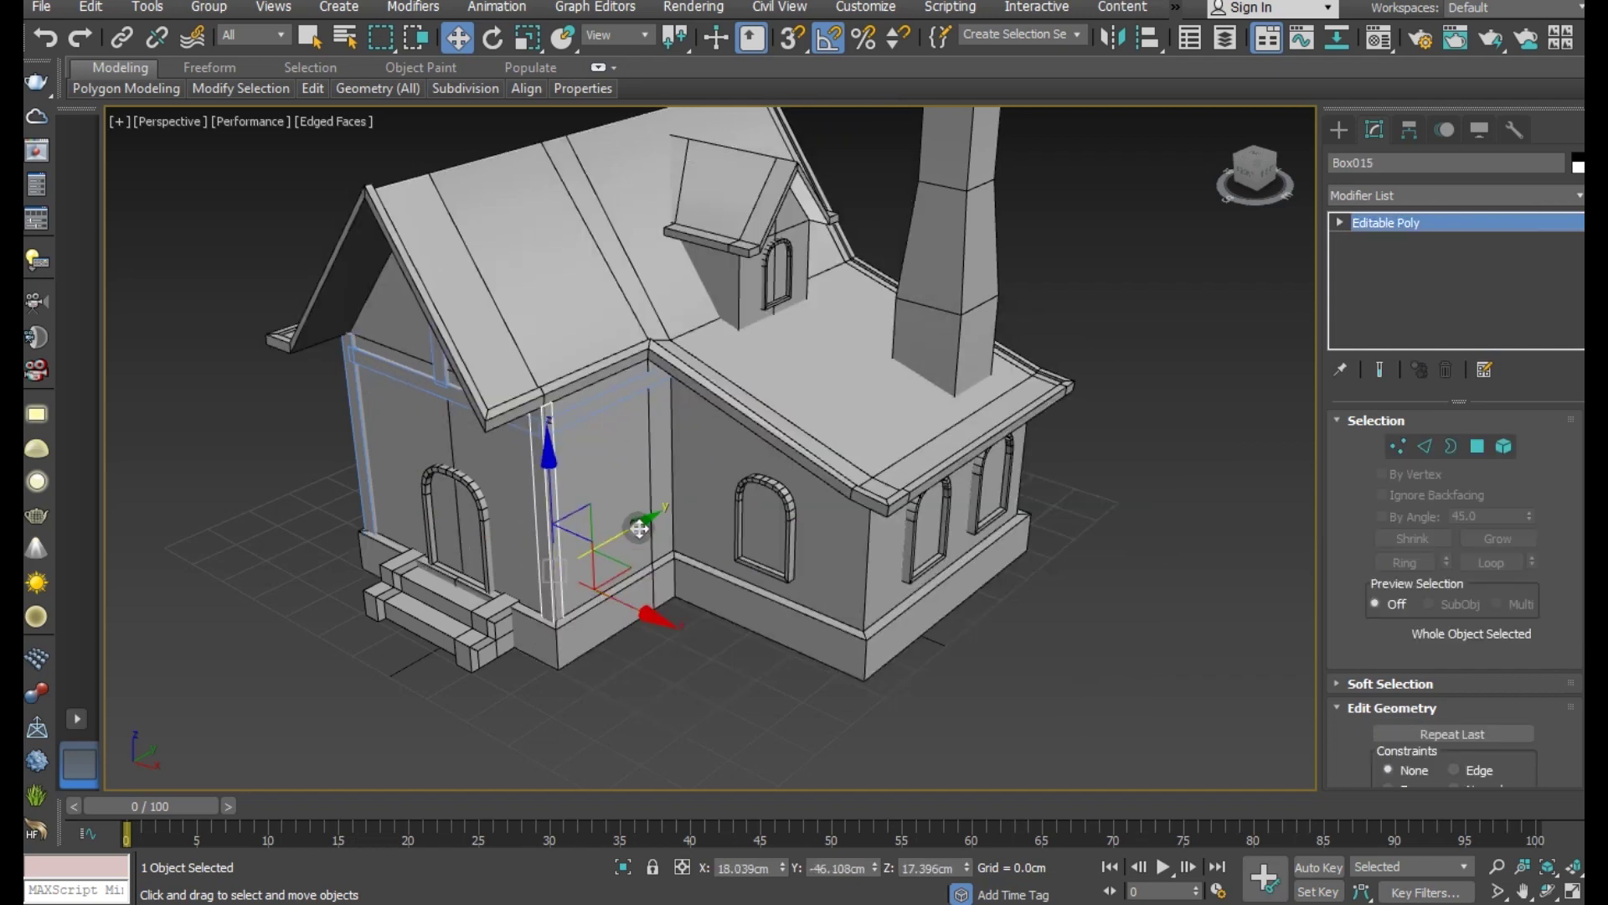
pyautogui.click(729, 499)
pyautogui.moveTo(743, 495)
pyautogui.mouseDown()
pyautogui.moveTo(758, 500)
pyautogui.moveTo(722, 529)
pyautogui.mouseUp()
# Step: Copy the trim strip over to the side wing's outer corner
pyautogui.click(809, 542)
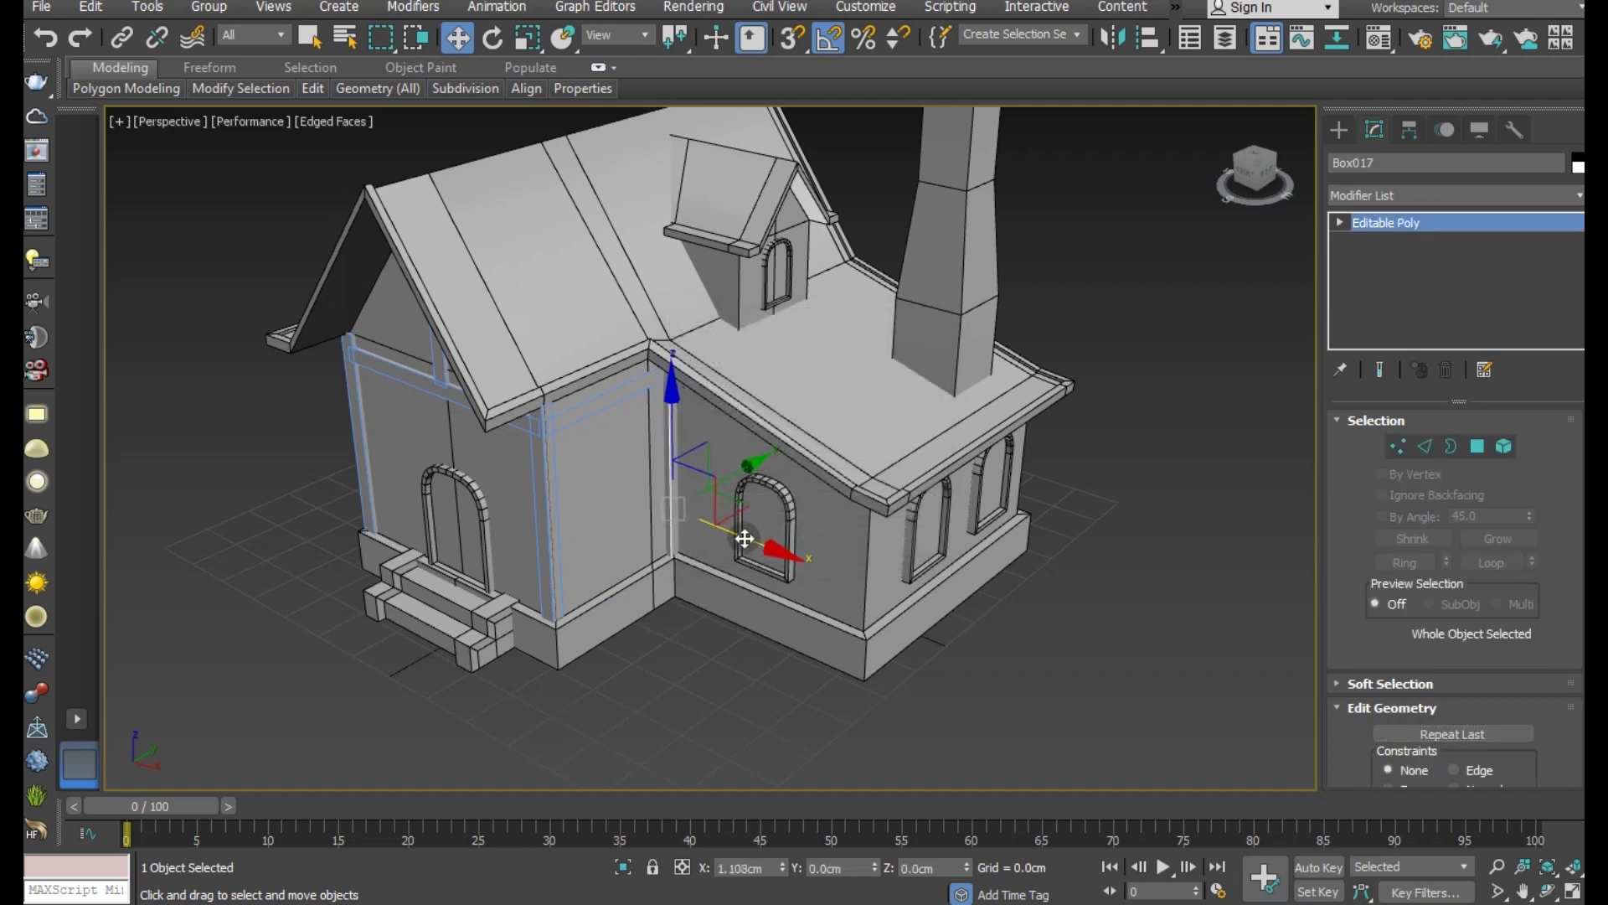
pyautogui.scroll(2, 722, 530)
pyautogui.scroll(1, 693, 520)
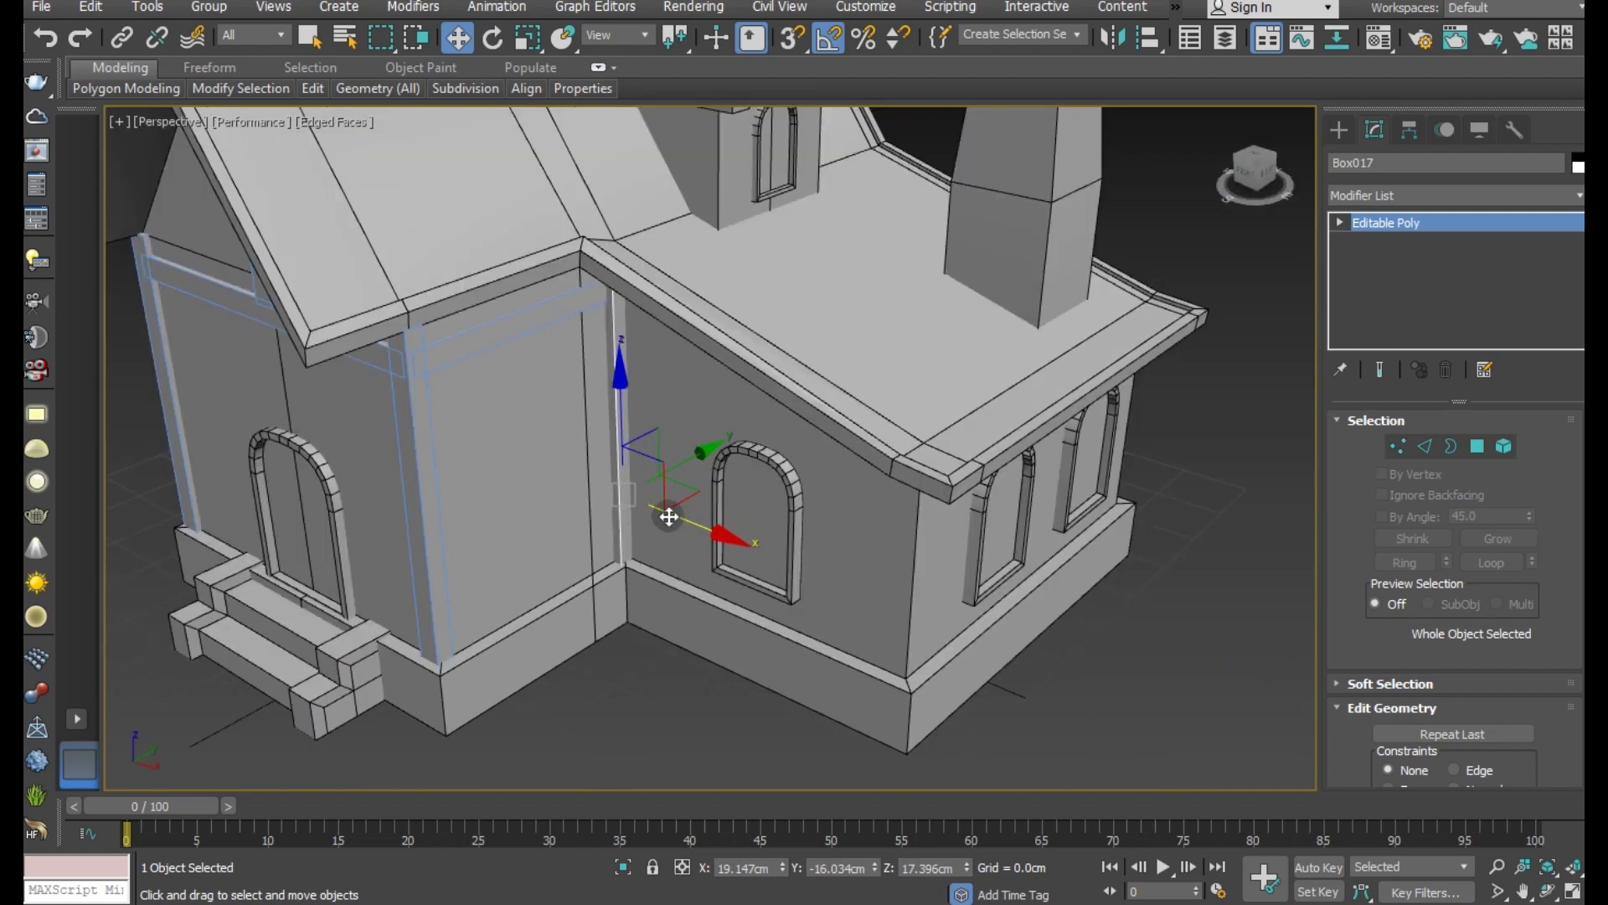
pyautogui.moveTo(704, 521)
pyautogui.keyDown('shift'); pyautogui.mouseDown()
pyautogui.moveTo(979, 596)
pyautogui.moveTo(904, 591)
pyautogui.moveTo(982, 565)
pyautogui.mouseUp(); pyautogui.keyUp('shift')
# Step: Lower the copied trim's top vertices to meet the eave
pyautogui.click(810, 543)
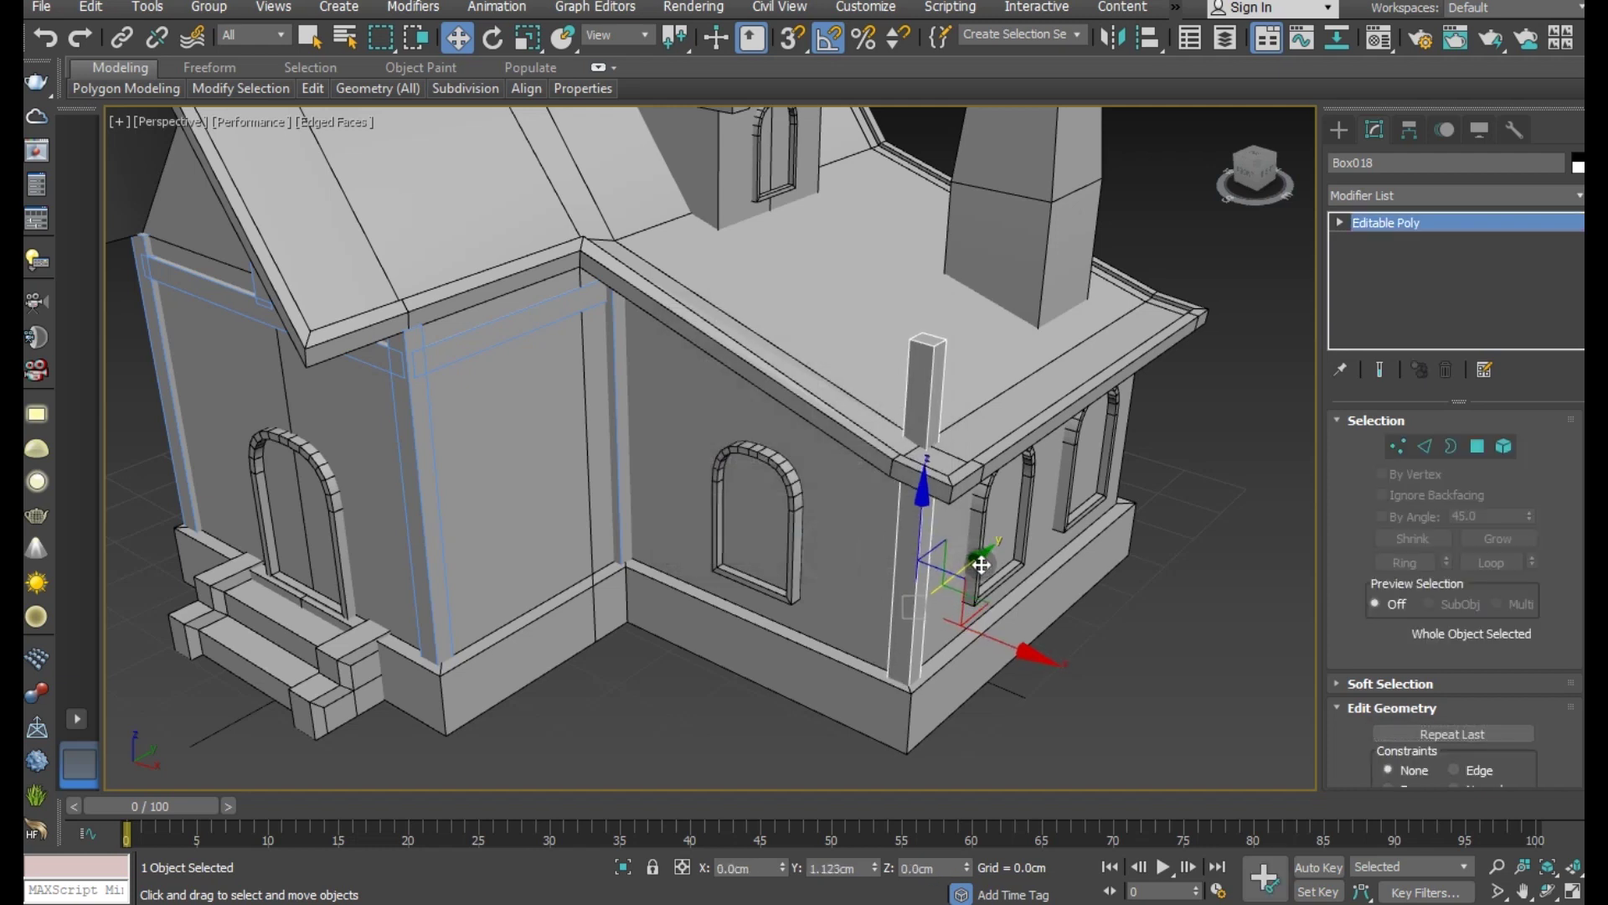
pyautogui.click(1395, 444)
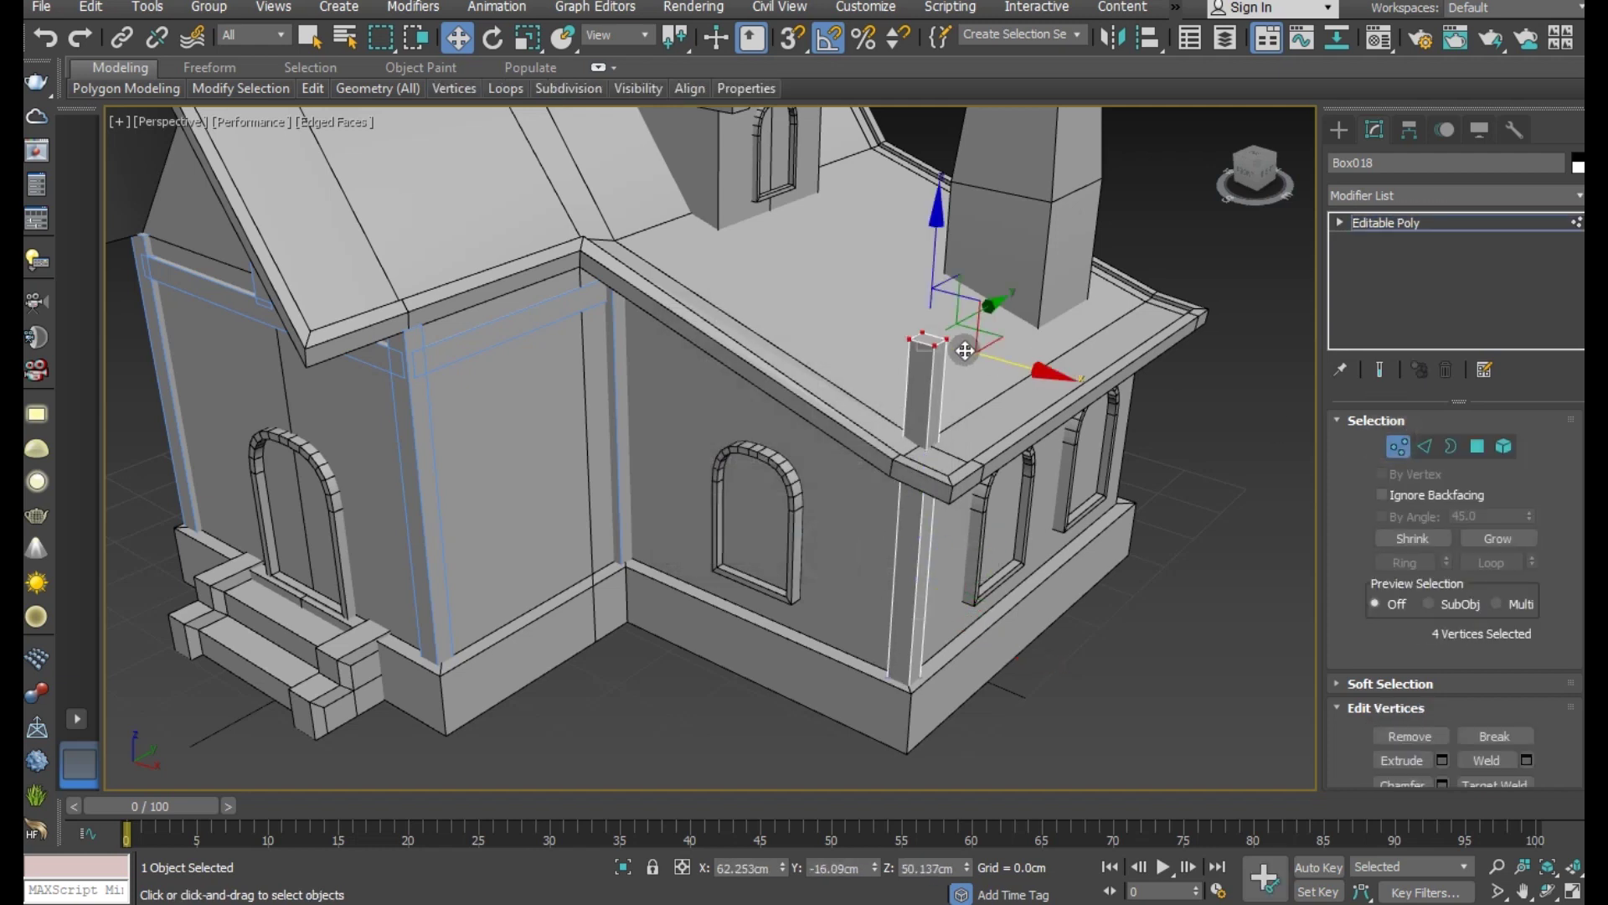
pyautogui.moveTo(934, 276); pyautogui.dragTo(913, 373)
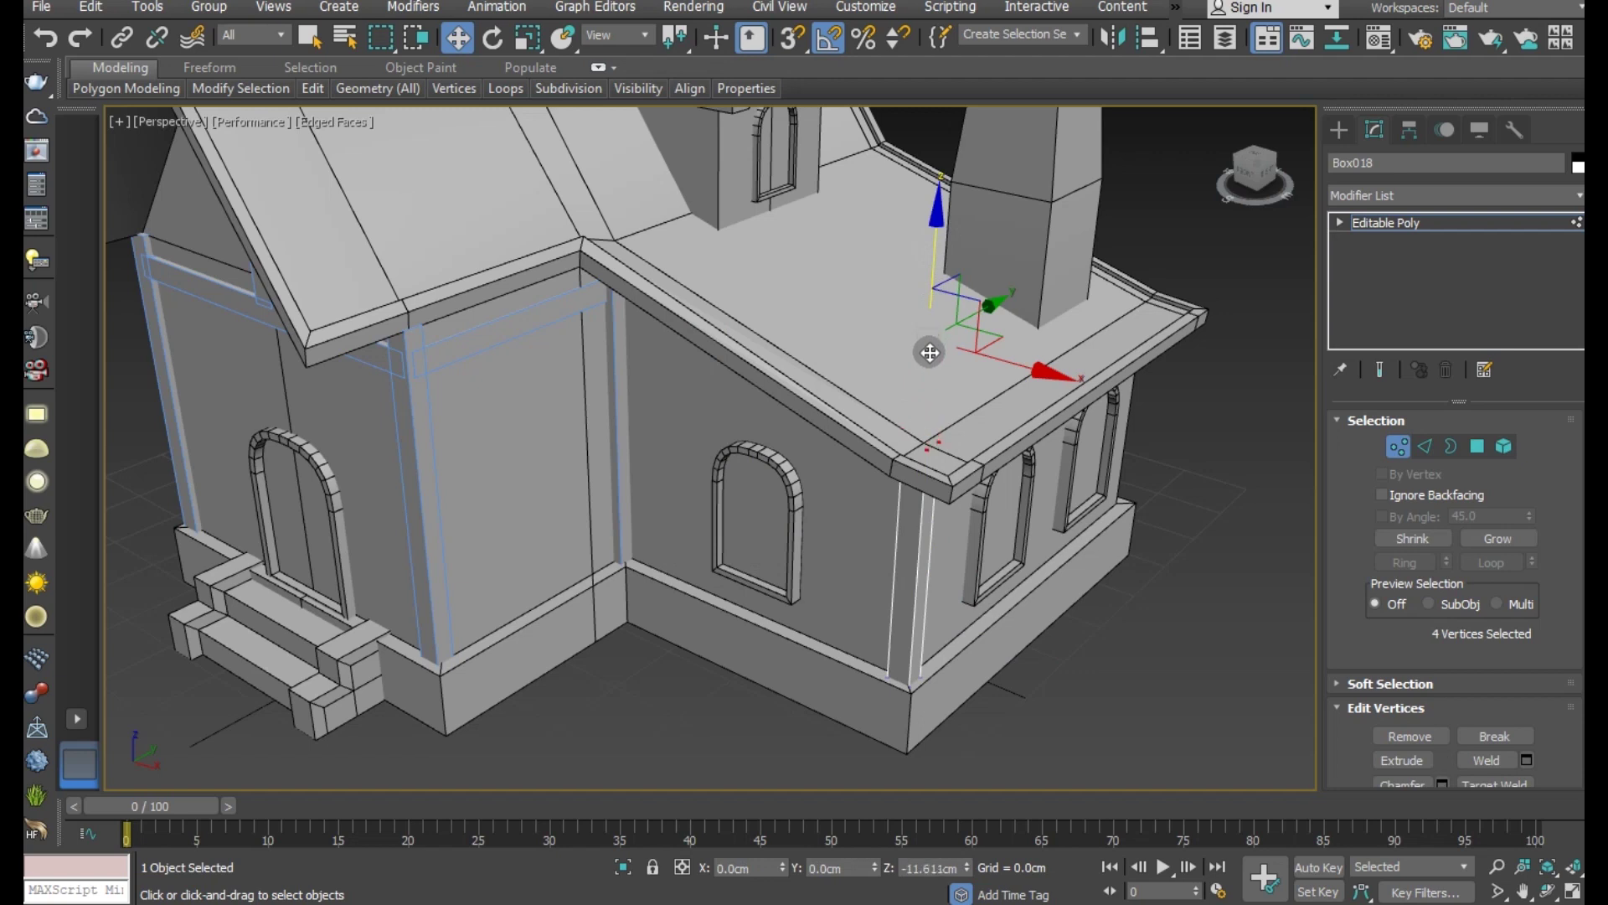
pyautogui.moveTo(915, 374)
pyautogui.keyDown('alt'); pyautogui.mouseDown(button='middle')
pyautogui.moveTo(883, 305)
pyautogui.moveTo(944, 327)
pyautogui.moveTo(911, 427)
pyautogui.mouseUp(button='middle'); pyautogui.keyUp('alt')
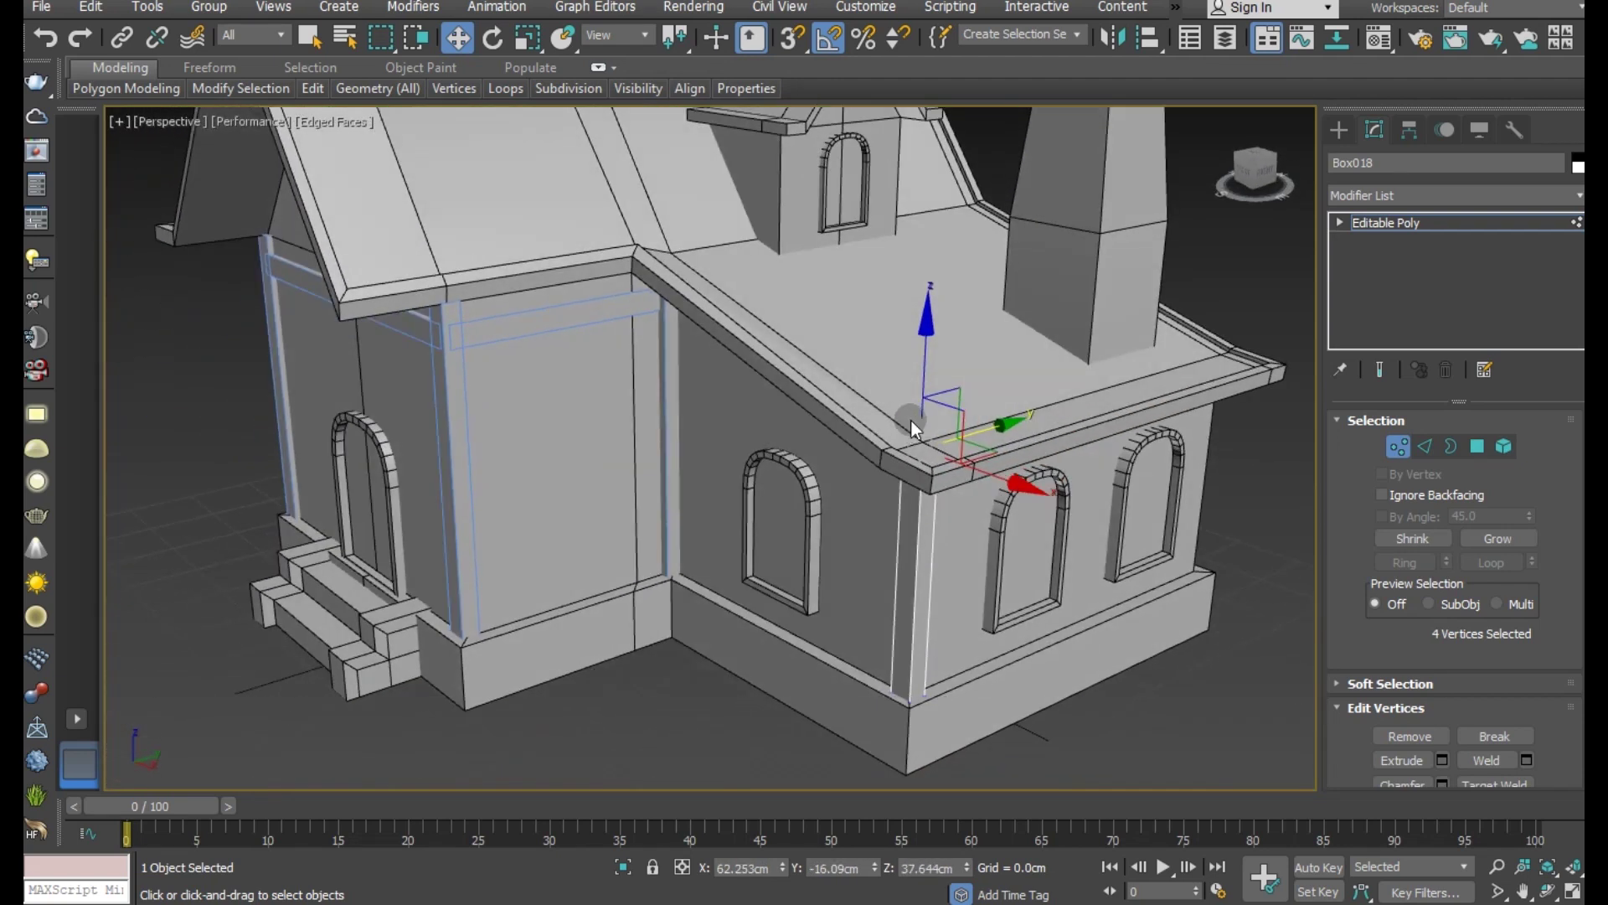
pyautogui.click(1418, 223)
pyautogui.scroll(-3, 814, 532)
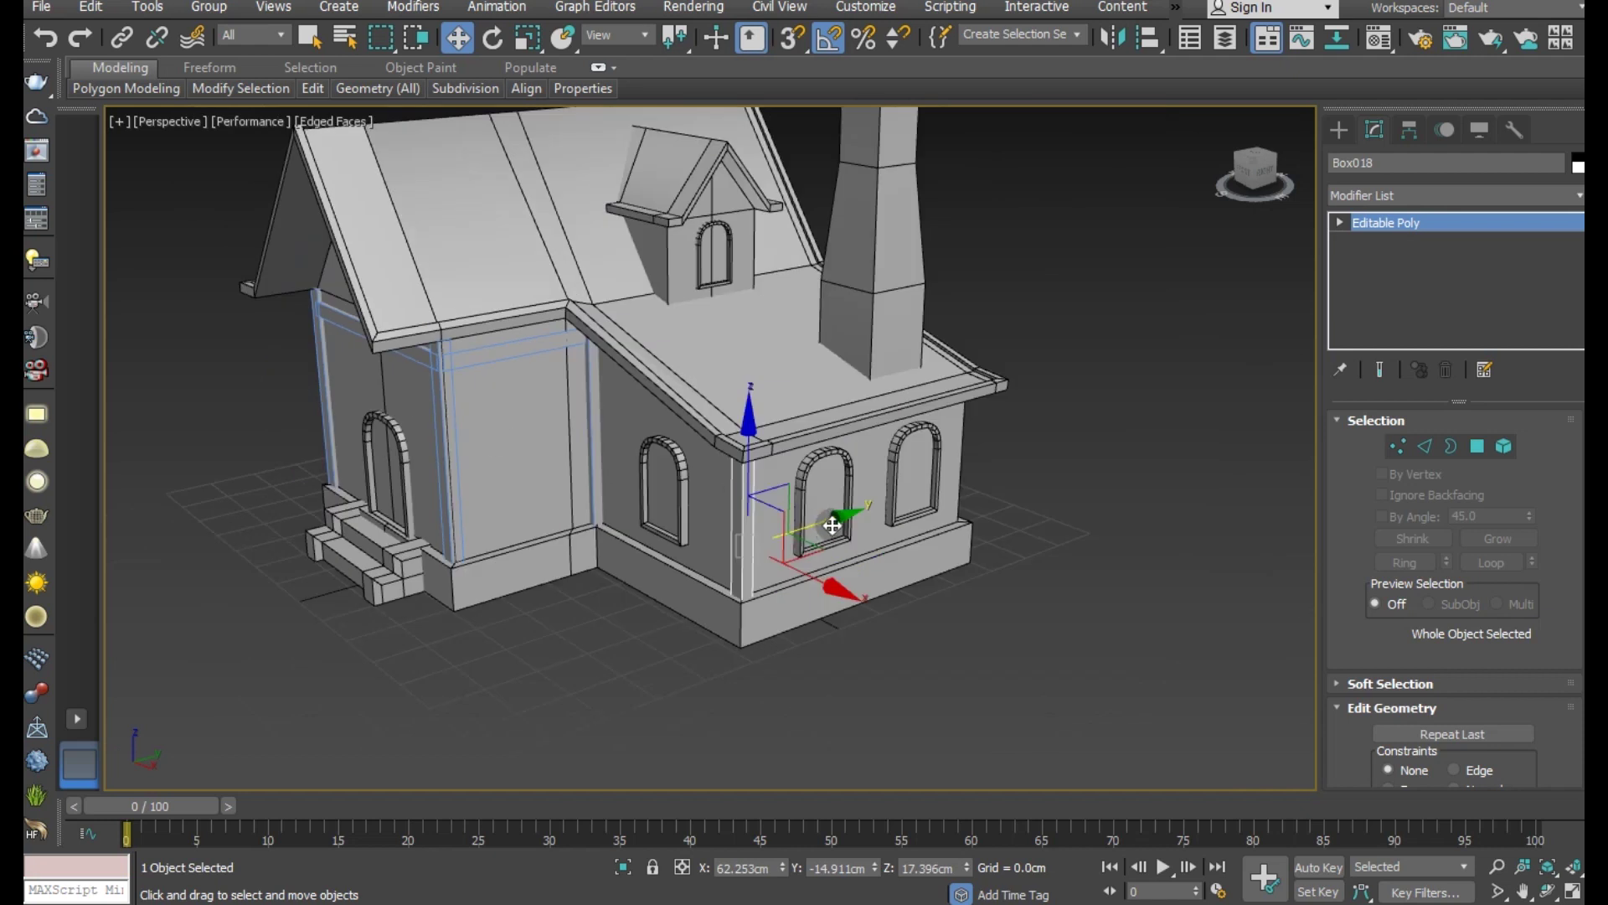
# Step: Clone trim strips to the far corner, the left corner and another front corner
pyautogui.moveTo(896, 502)
pyautogui.keyDown('shift'); pyautogui.mouseDown()
pyautogui.moveTo(1048, 456)
pyautogui.moveTo(1043, 471)
pyautogui.mouseUp(); pyautogui.keyUp('shift')
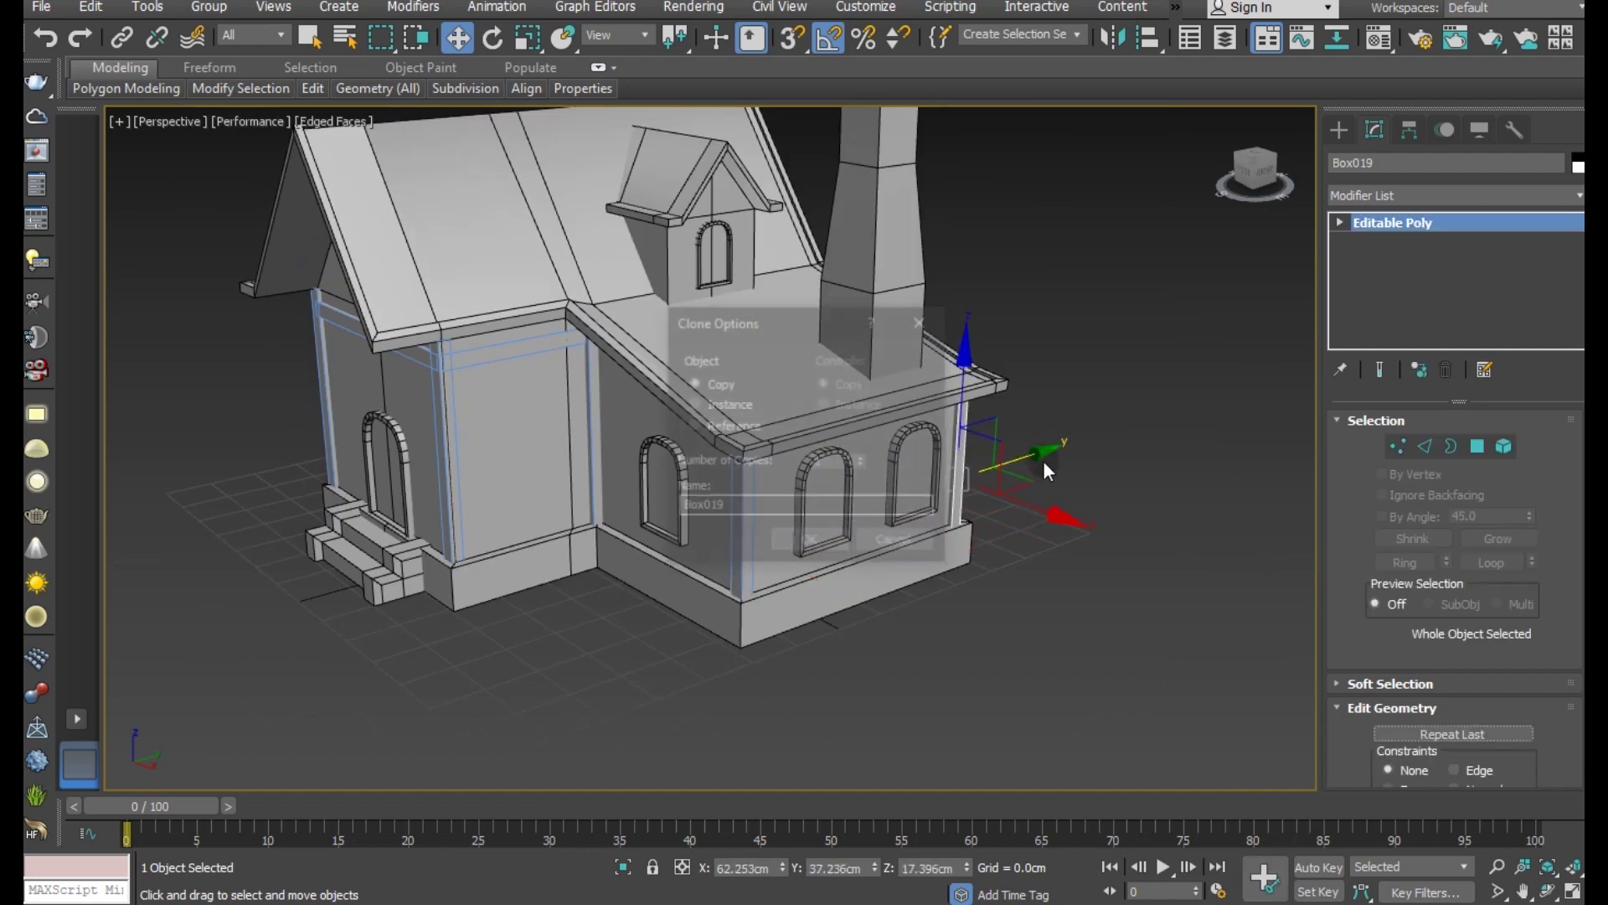
pyautogui.click(804, 533)
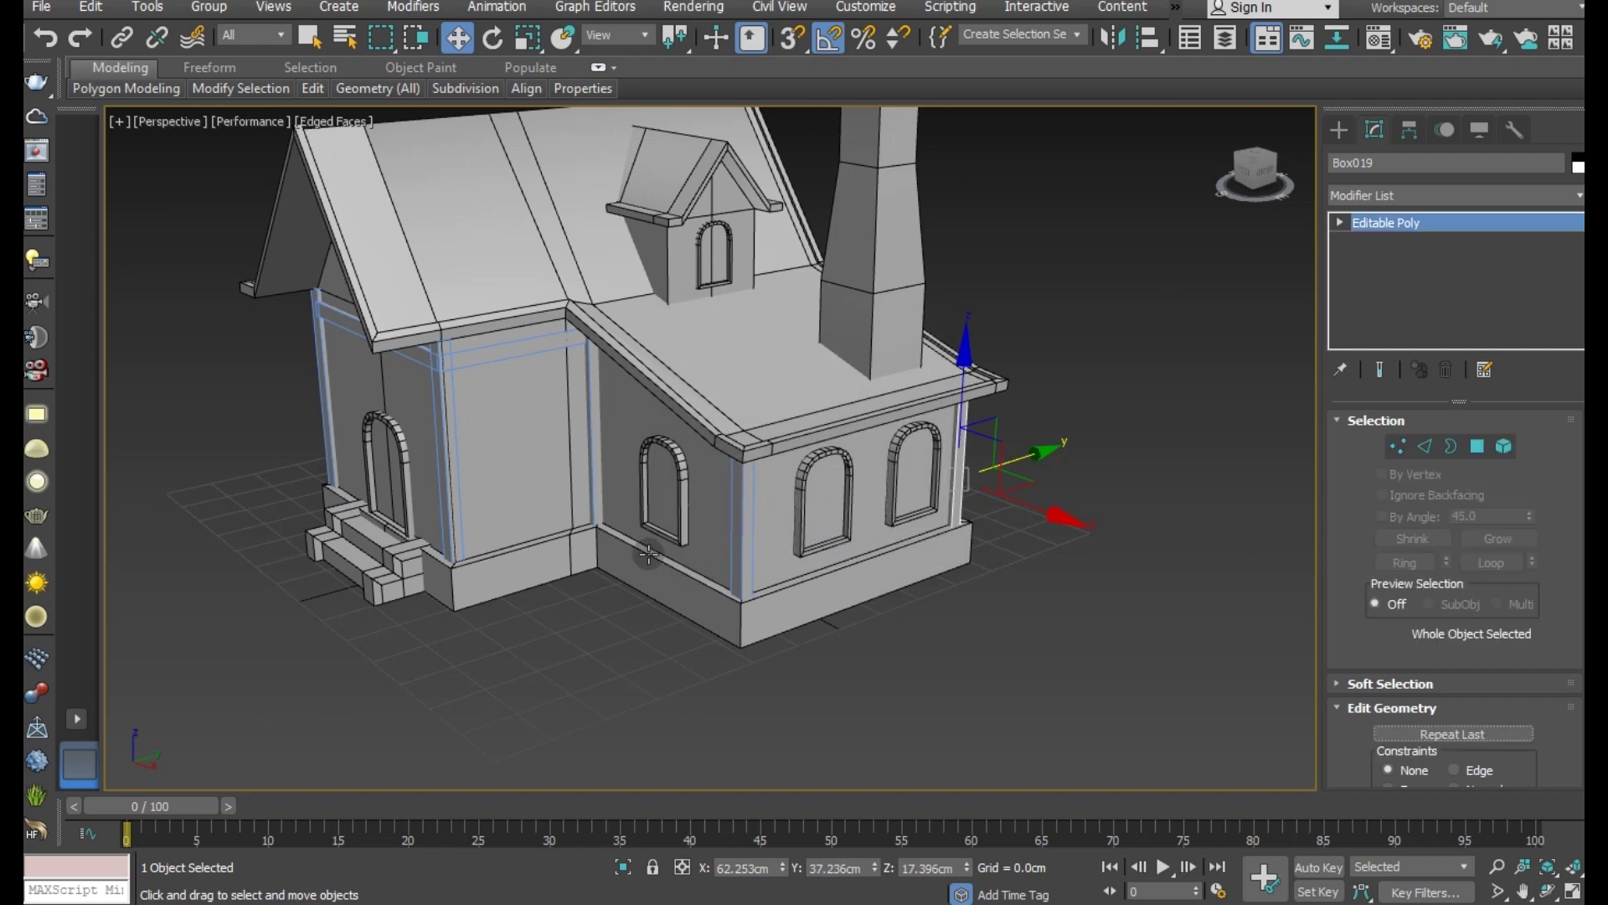
pyautogui.moveTo(648, 553)
pyautogui.keyDown('alt'); pyautogui.mouseDown(button='middle')
pyautogui.moveTo(944, 575)
pyautogui.moveTo(985, 613)
pyautogui.mouseUp(button='middle'); pyautogui.keyUp('alt')
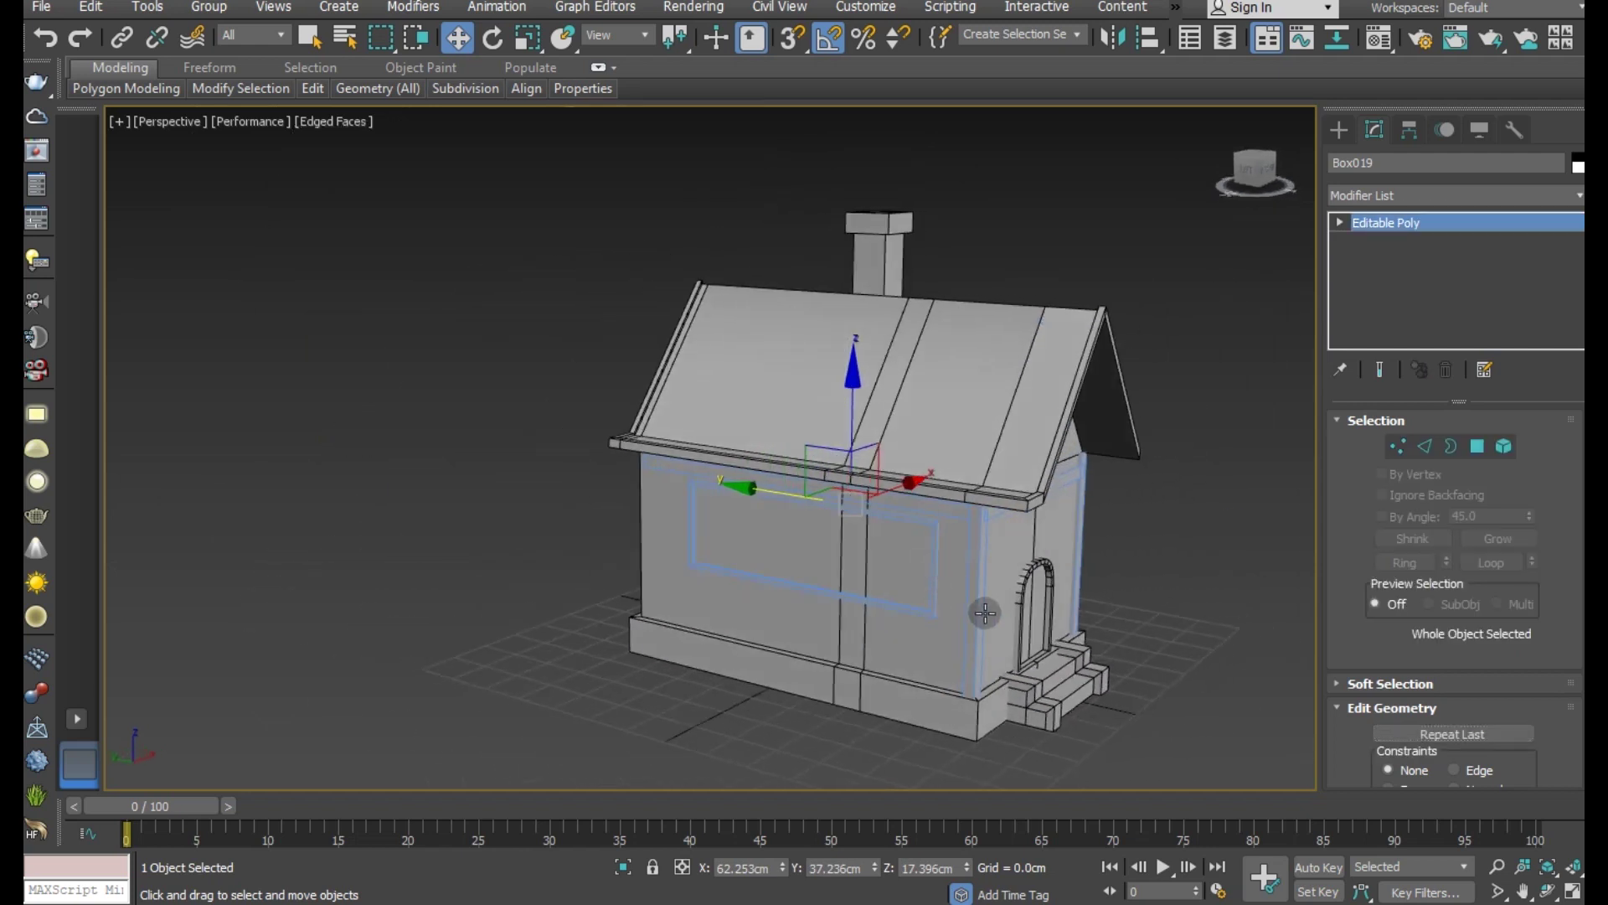
pyautogui.click(976, 621)
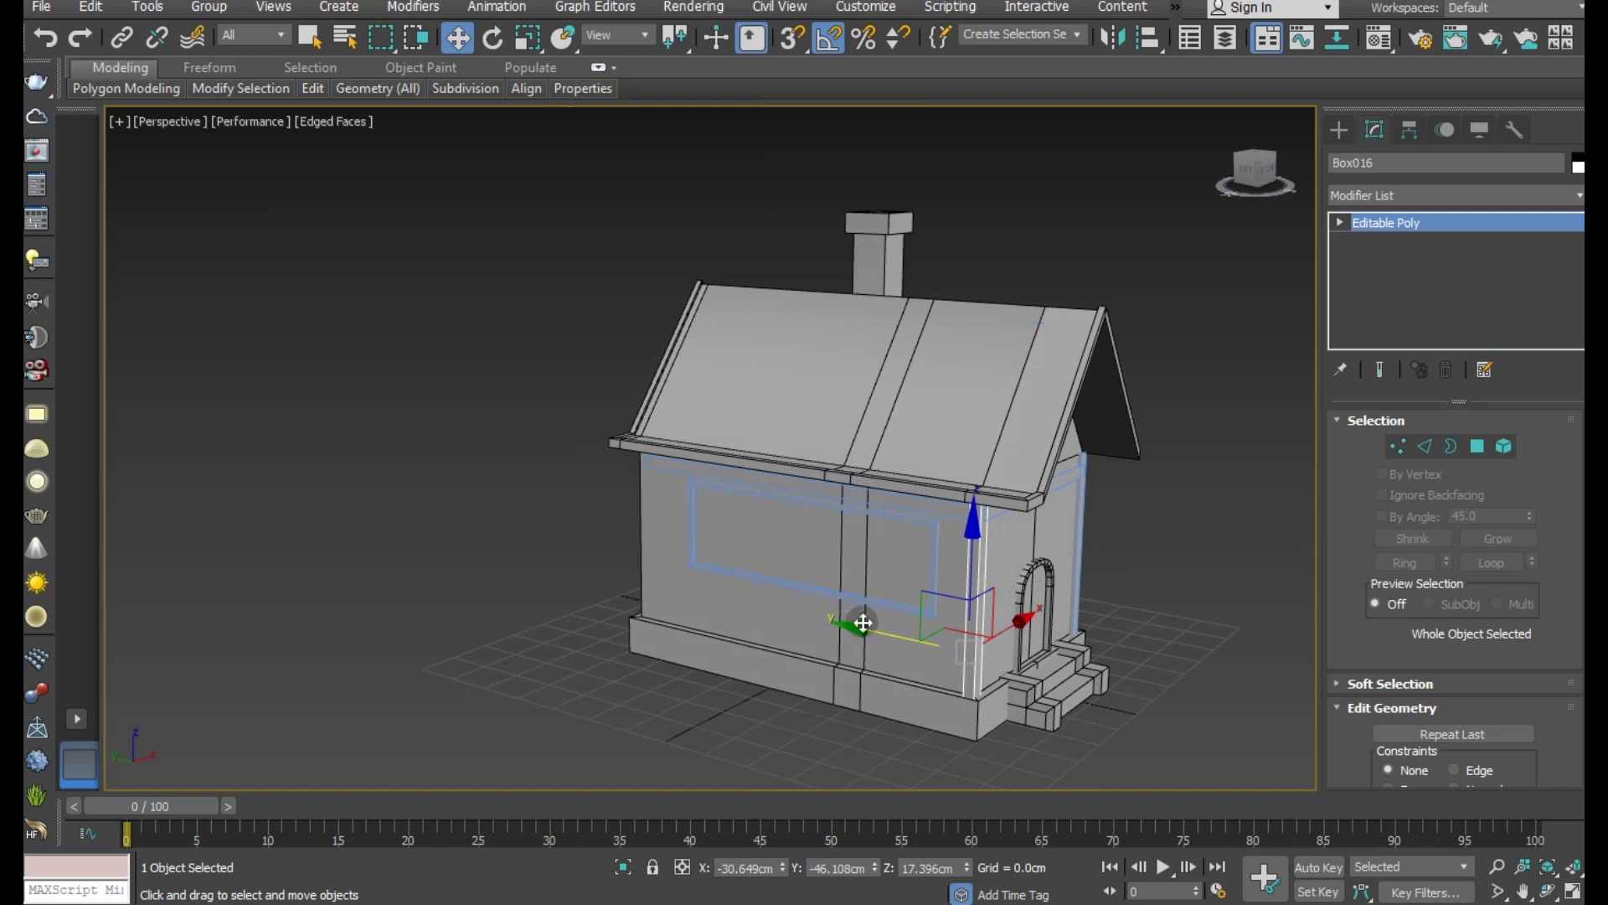
pyautogui.keyDown('shift'); pyautogui.moveTo(863, 623); pyautogui.dragTo(538, 550); pyautogui.keyUp('shift')
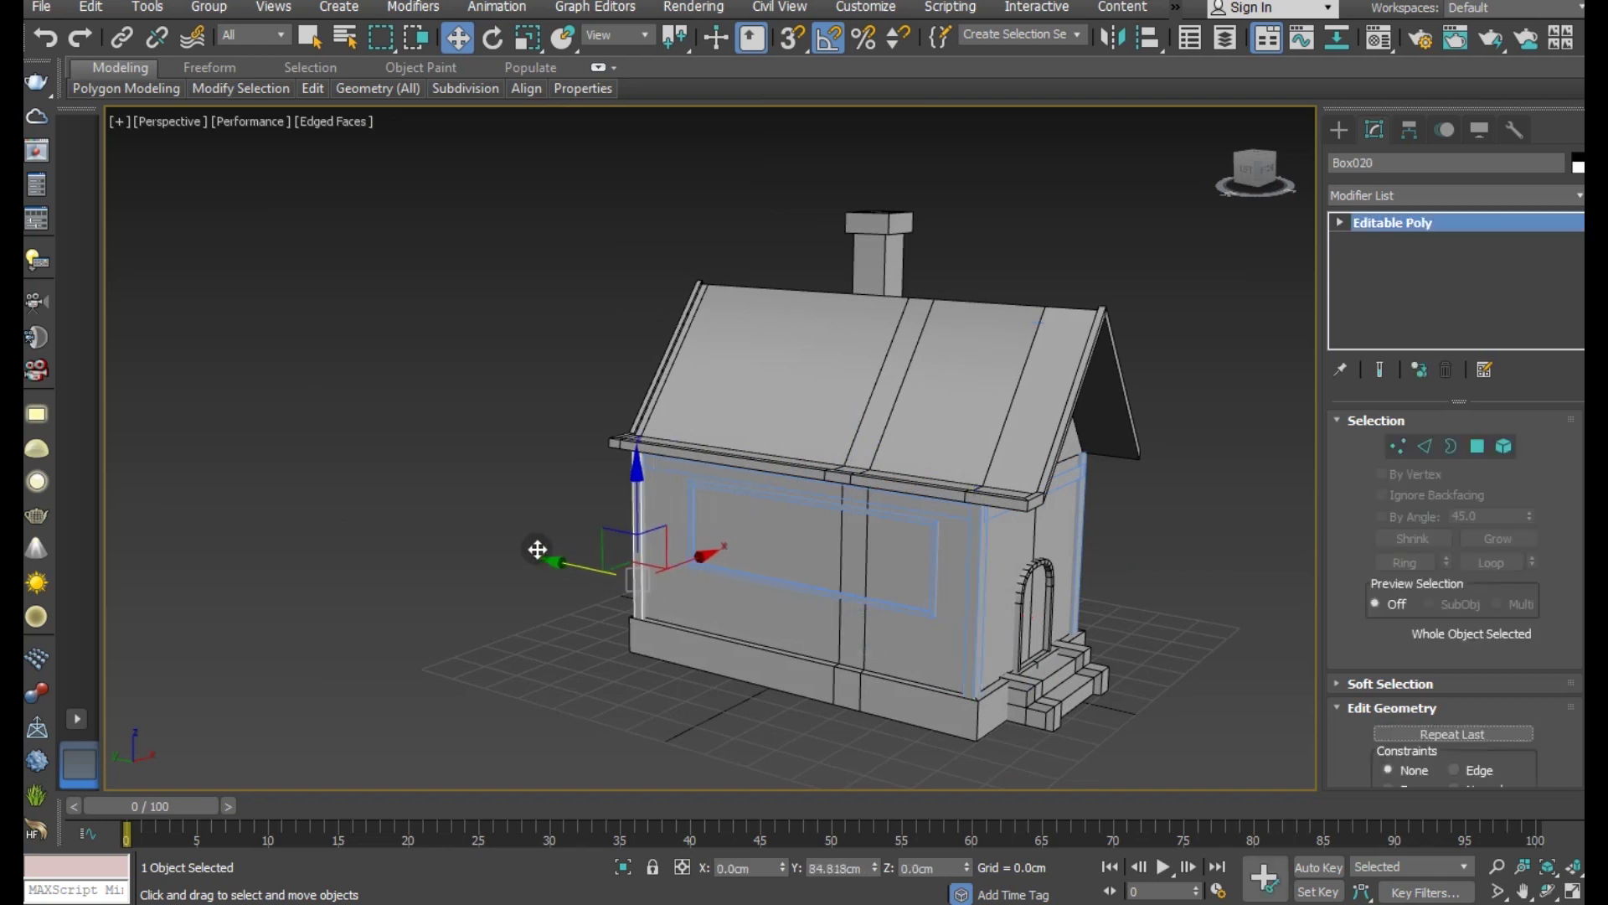
pyautogui.click(815, 533)
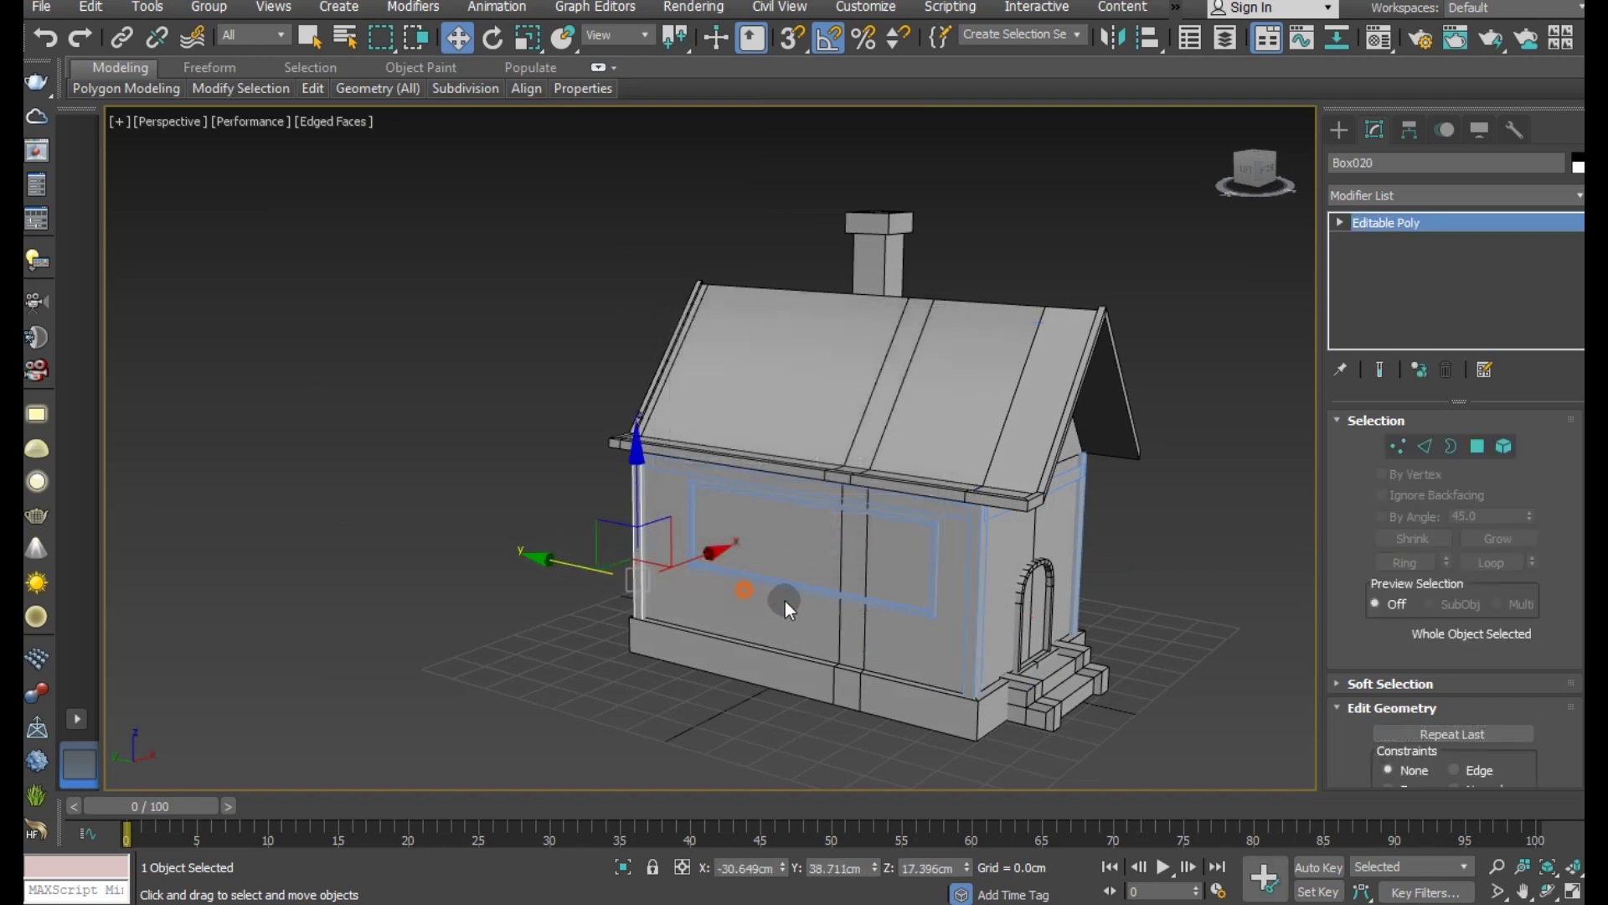
pyautogui.moveTo(786, 601)
pyautogui.keyDown('alt'); pyautogui.mouseDown(button='middle')
pyautogui.moveTo(1169, 603)
pyautogui.moveTo(1021, 570)
pyautogui.mouseUp(button='middle'); pyautogui.keyUp('alt')
pyautogui.moveTo(840, 567)
pyautogui.keyDown('alt'); pyautogui.mouseDown(button='middle')
pyautogui.moveTo(495, 561)
pyautogui.moveTo(946, 578)
pyautogui.moveTo(951, 600)
pyautogui.moveTo(1184, 632)
pyautogui.moveTo(662, 572)
pyautogui.mouseUp(button='middle'); pyautogui.keyUp('alt')
pyautogui.keyDown('shift'); pyautogui.moveTo(517, 573); pyautogui.dragTo(426, 550); pyautogui.keyUp('shift')
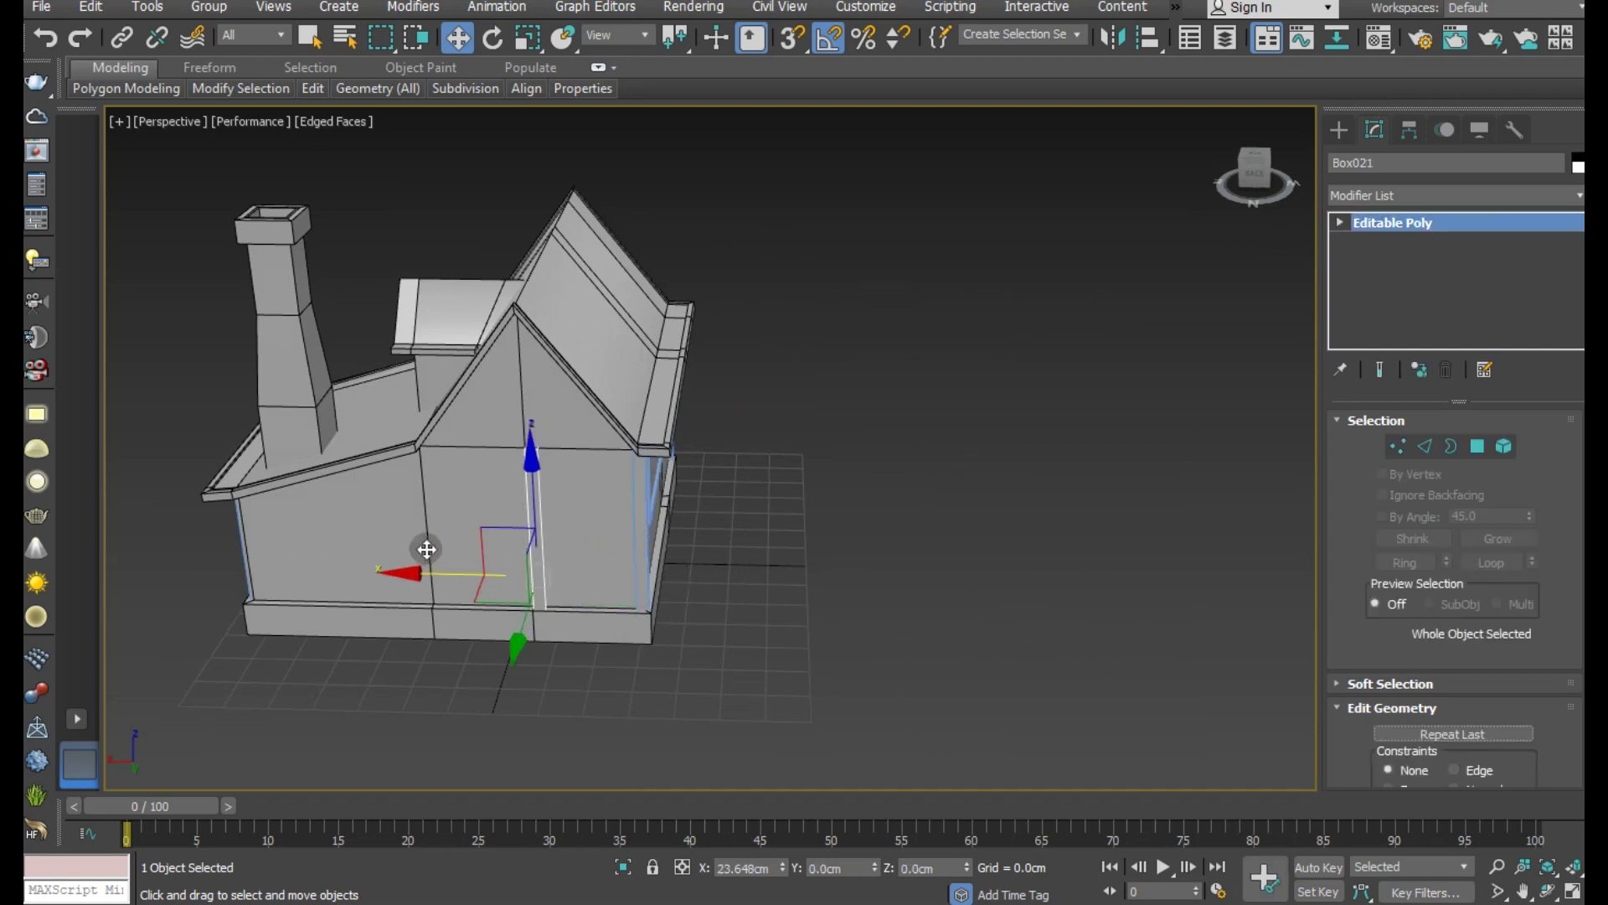
pyautogui.click(809, 542)
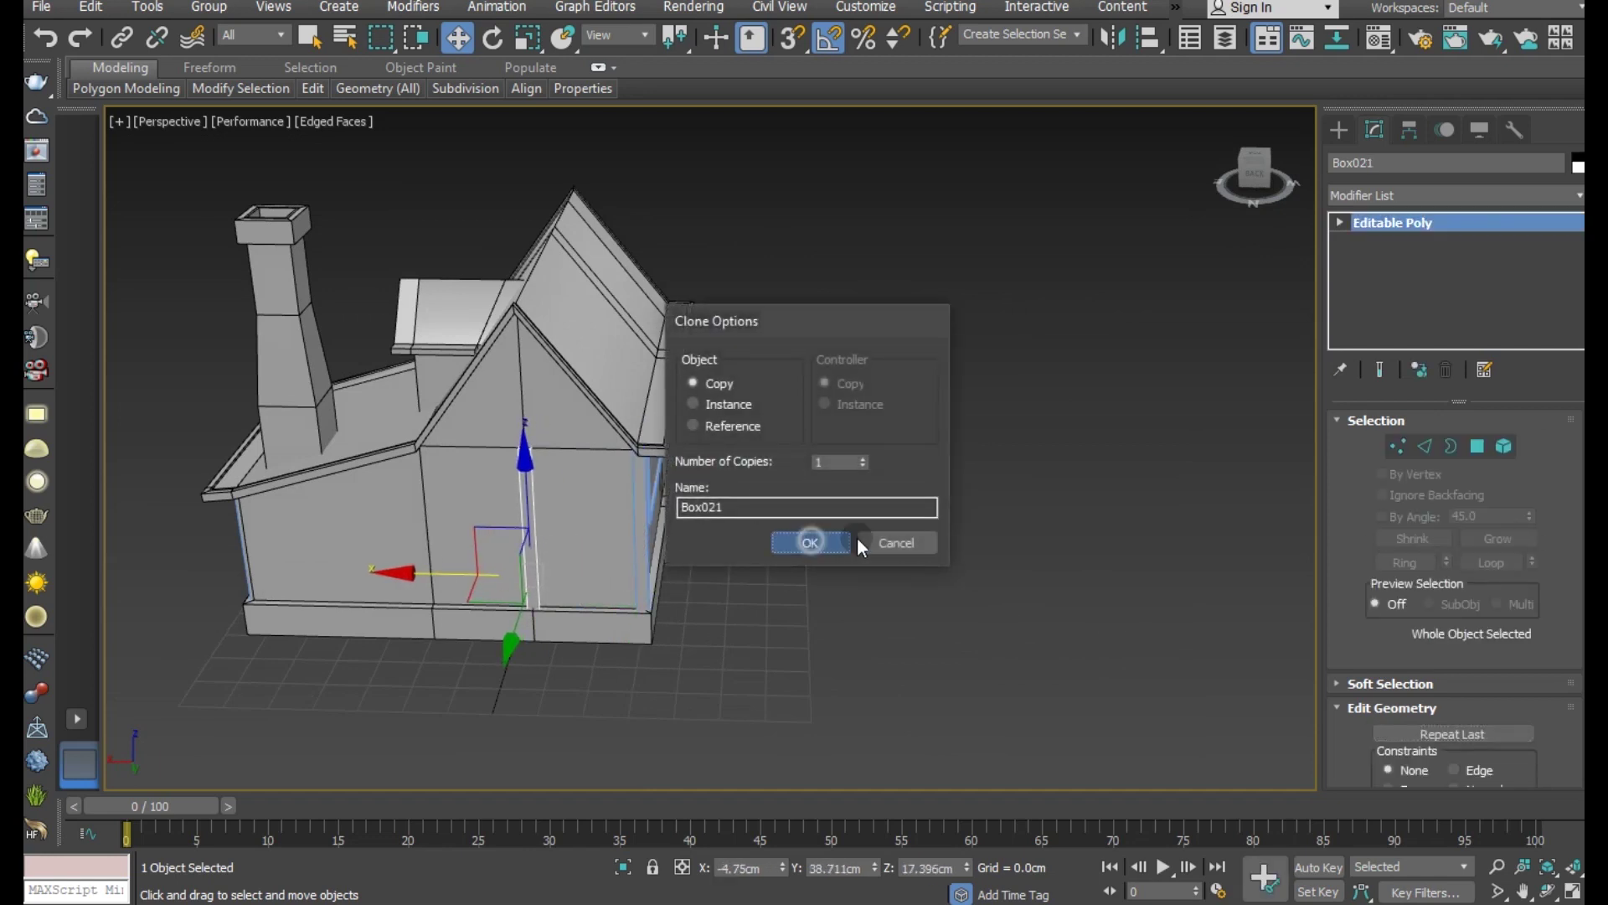
# Step: Raise Box021's top vertices up under the gable peak, then deselect everything
pyautogui.click(1399, 446)
pyautogui.click(551, 433)
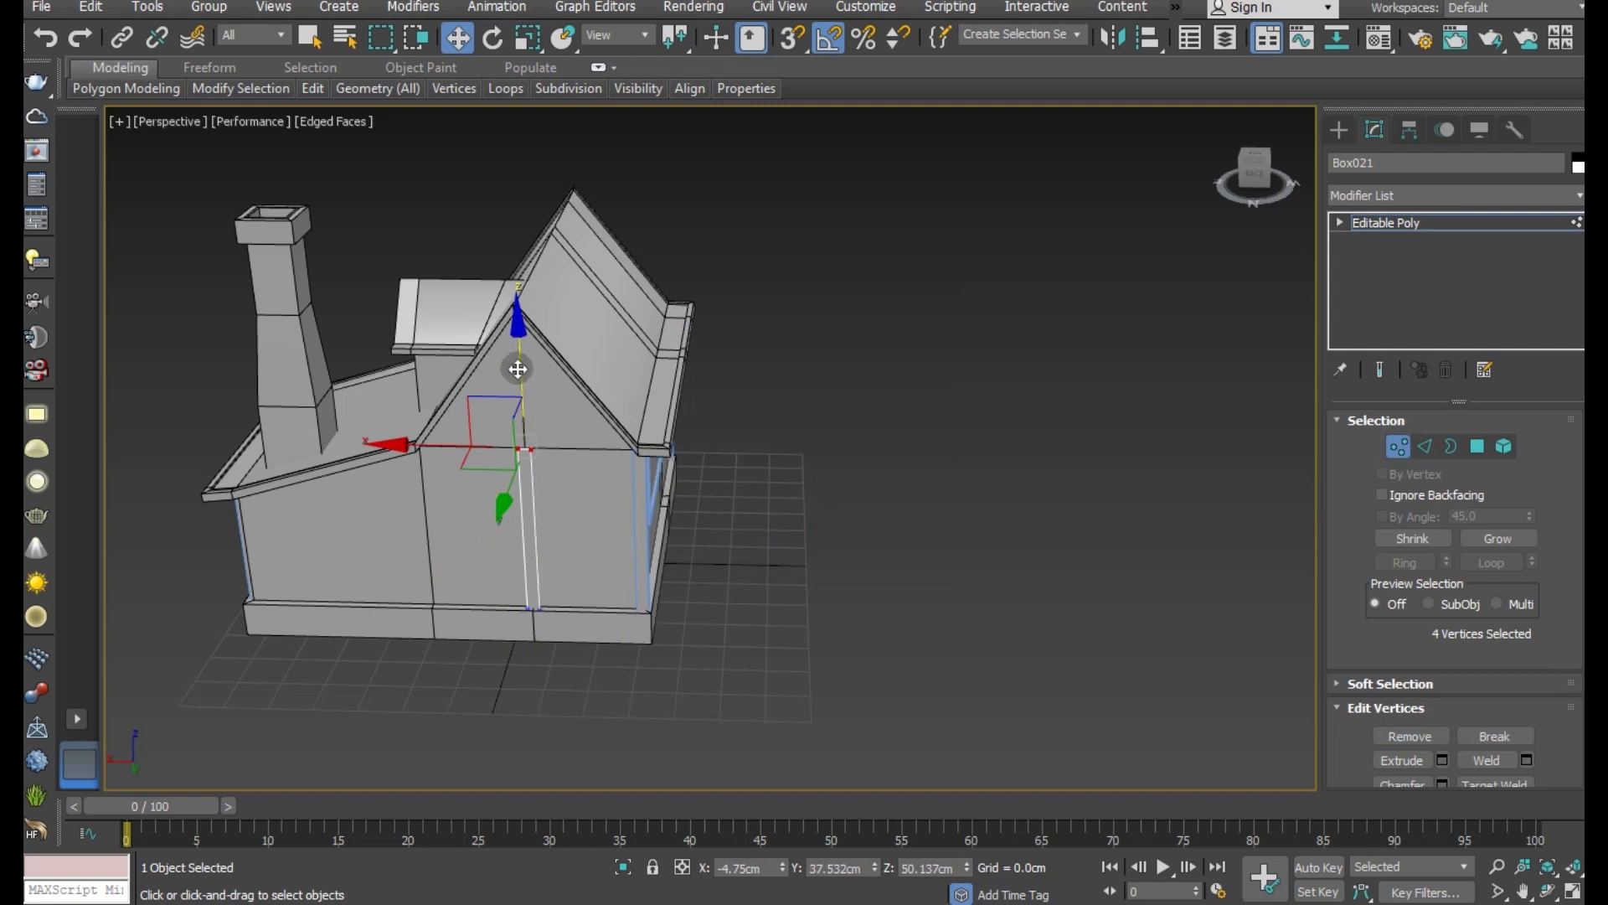
pyautogui.moveTo(515, 336)
pyautogui.mouseDown()
pyautogui.moveTo(519, 231)
pyautogui.moveTo(518, 251)
pyautogui.mouseUp()
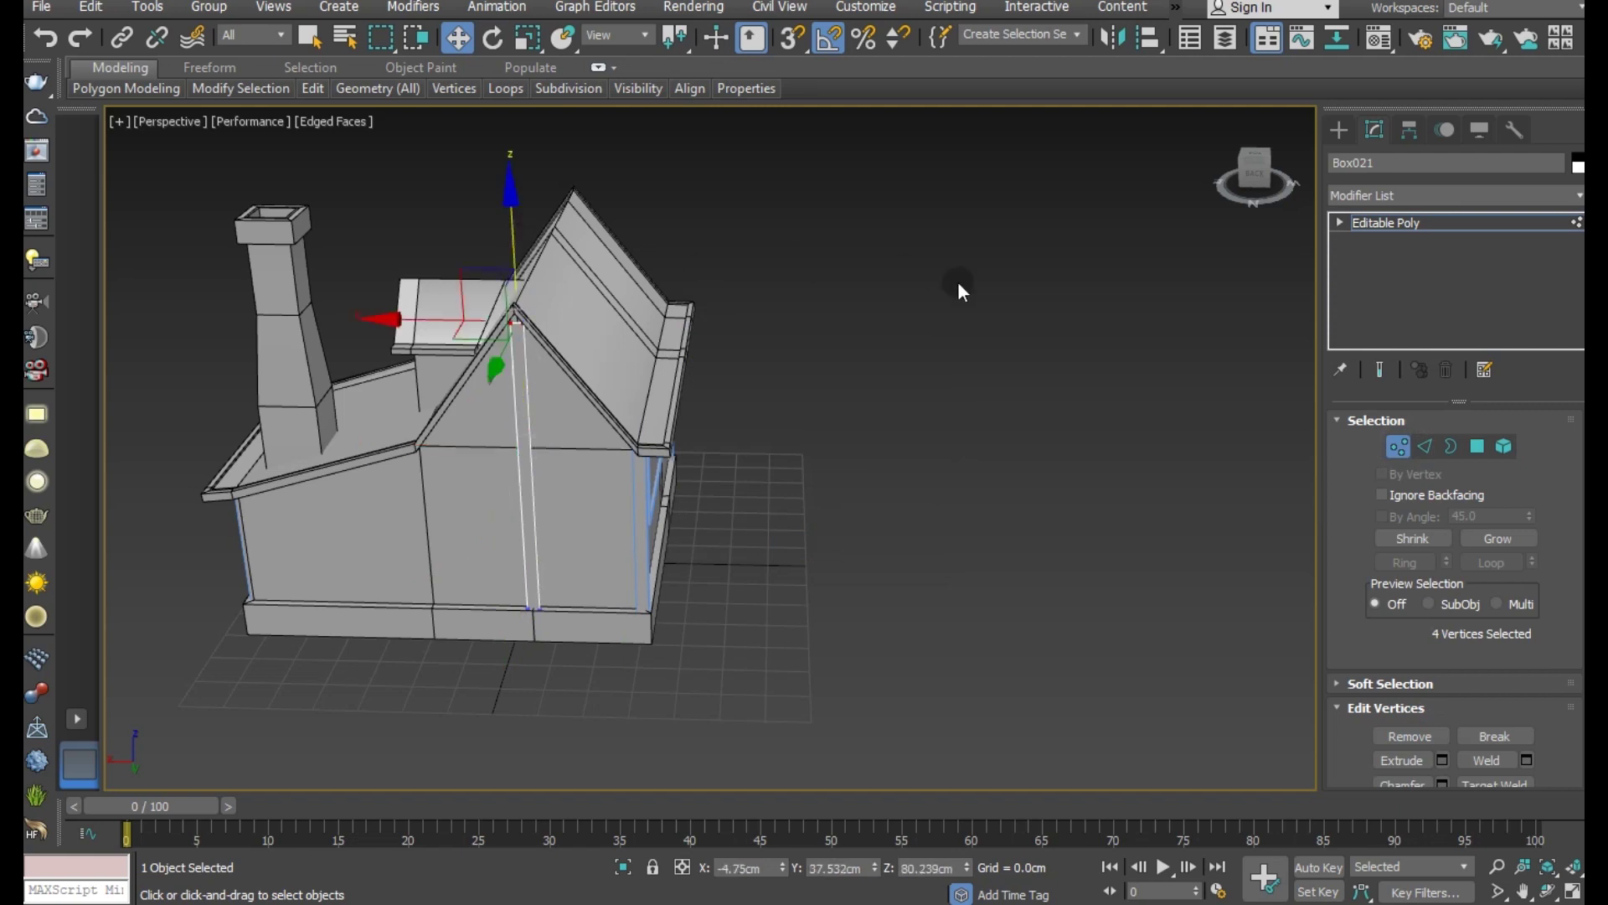
pyautogui.moveTo(570, 524)
pyautogui.keyDown('alt'); pyautogui.mouseDown(button='middle')
pyautogui.moveTo(652, 419)
pyautogui.moveTo(913, 343)
pyautogui.mouseUp(button='middle'); pyautogui.keyUp('alt')
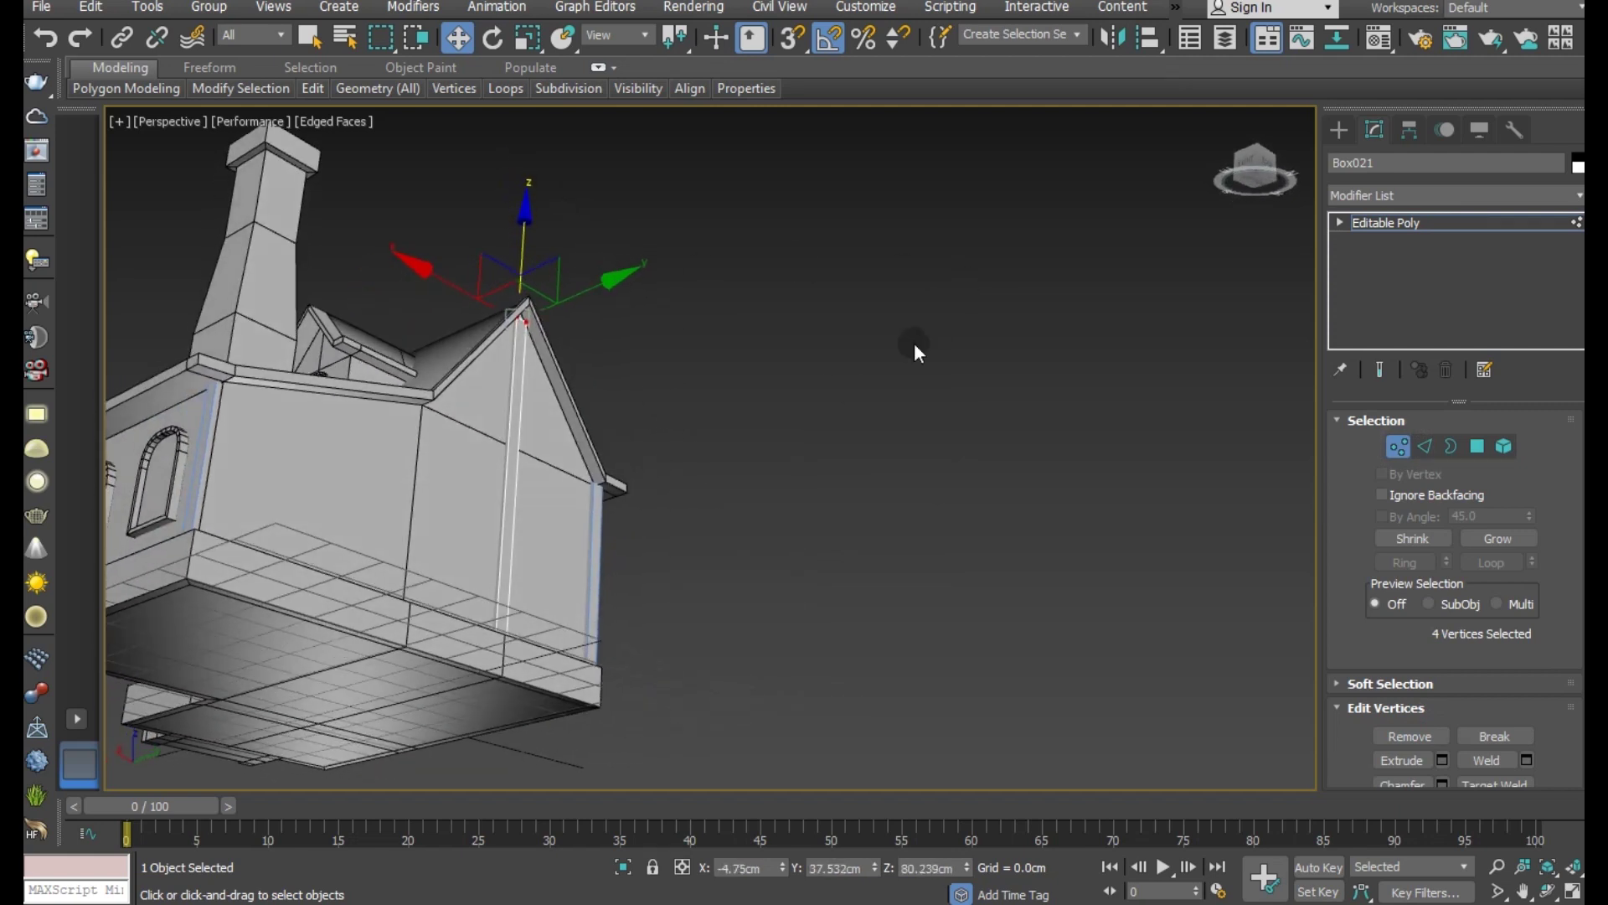
pyautogui.click(1367, 219)
pyautogui.moveTo(424, 460)
pyautogui.keyDown('alt'); pyautogui.mouseDown(button='middle')
pyautogui.moveTo(466, 525)
pyautogui.moveTo(465, 556)
pyautogui.moveTo(1067, 647)
pyautogui.mouseUp(button='middle'); pyautogui.keyUp('alt')
pyautogui.scroll(-3, 539, 574)
pyautogui.scroll(2, 687, 601)
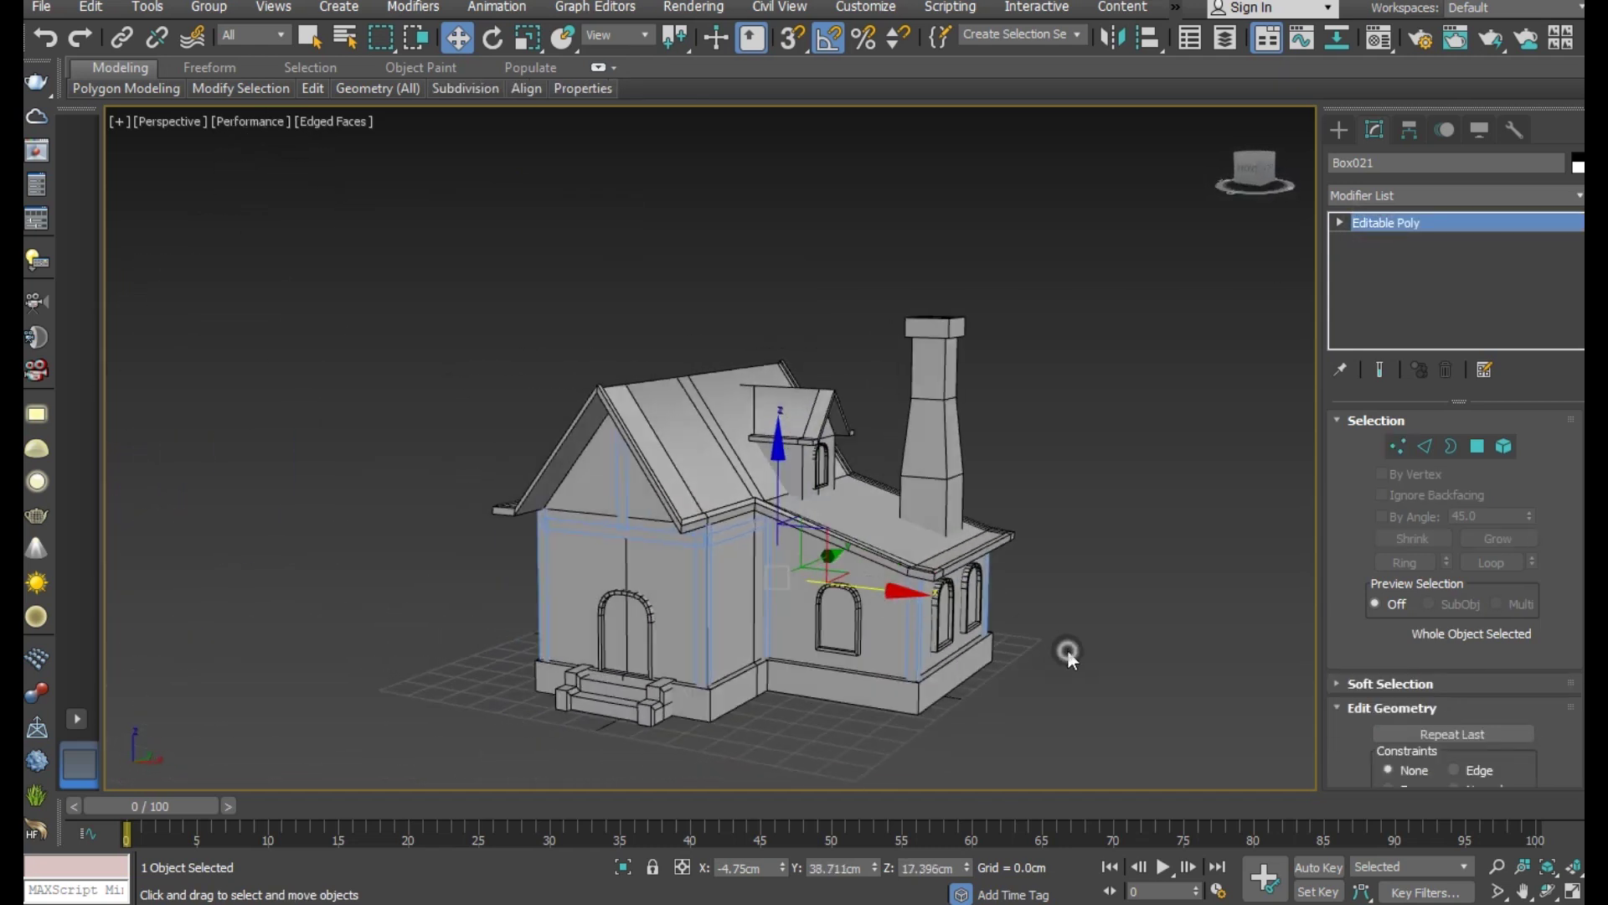
pyautogui.click(1024, 641)
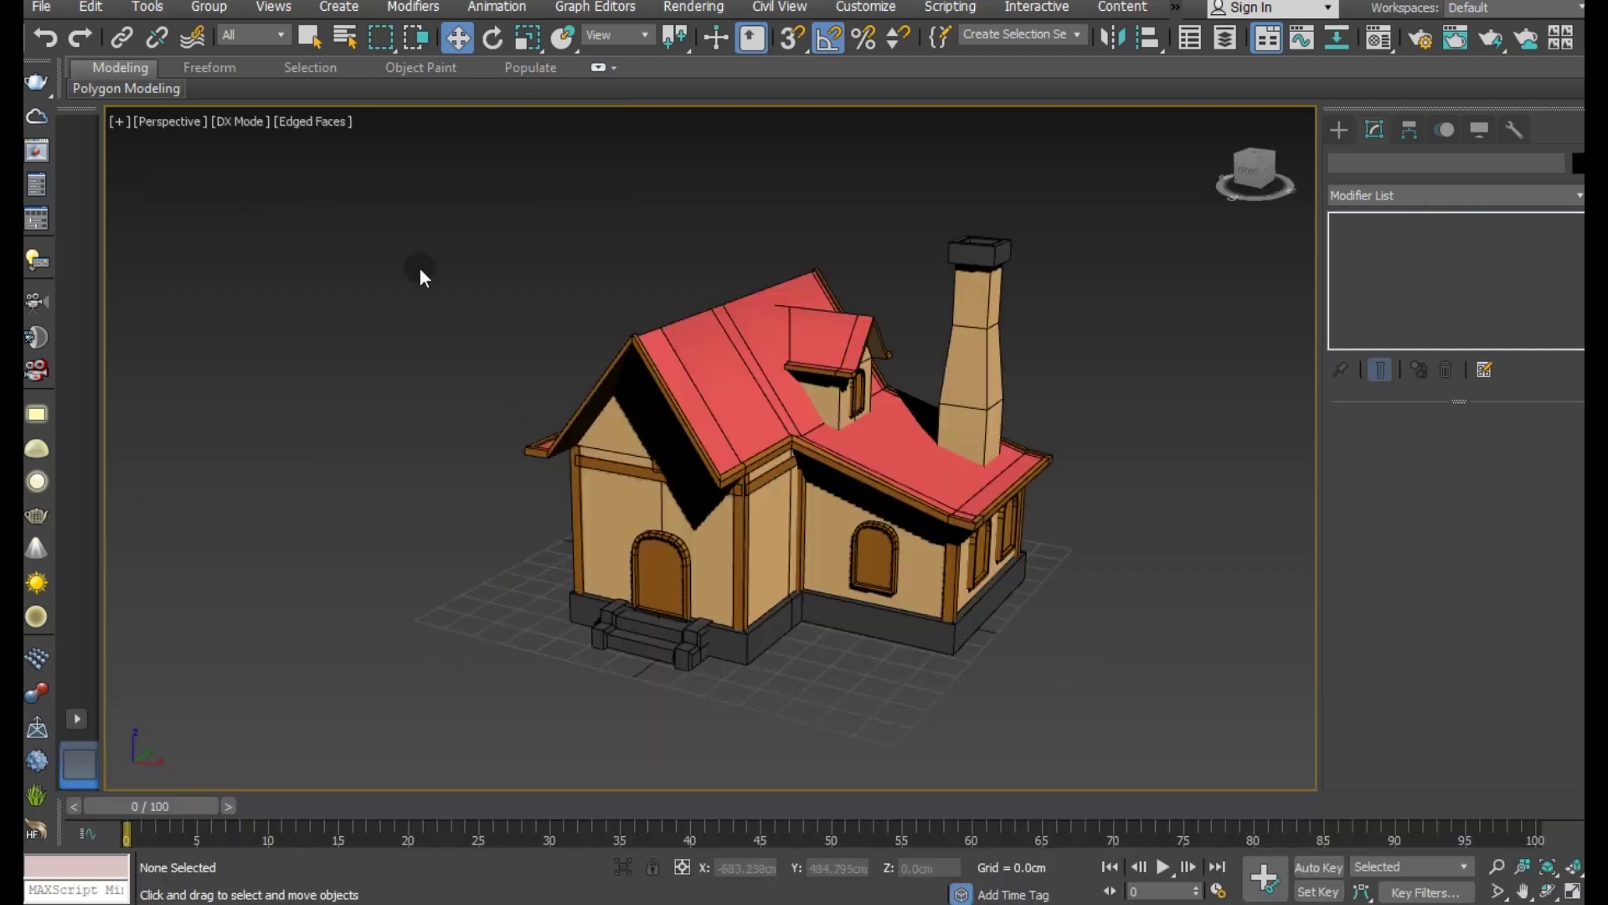
# Step: Group all 21 house objects as Group001 and move the group along Y
pyautogui.moveTo(1073, 600); pyautogui.dragTo(1156, 779)
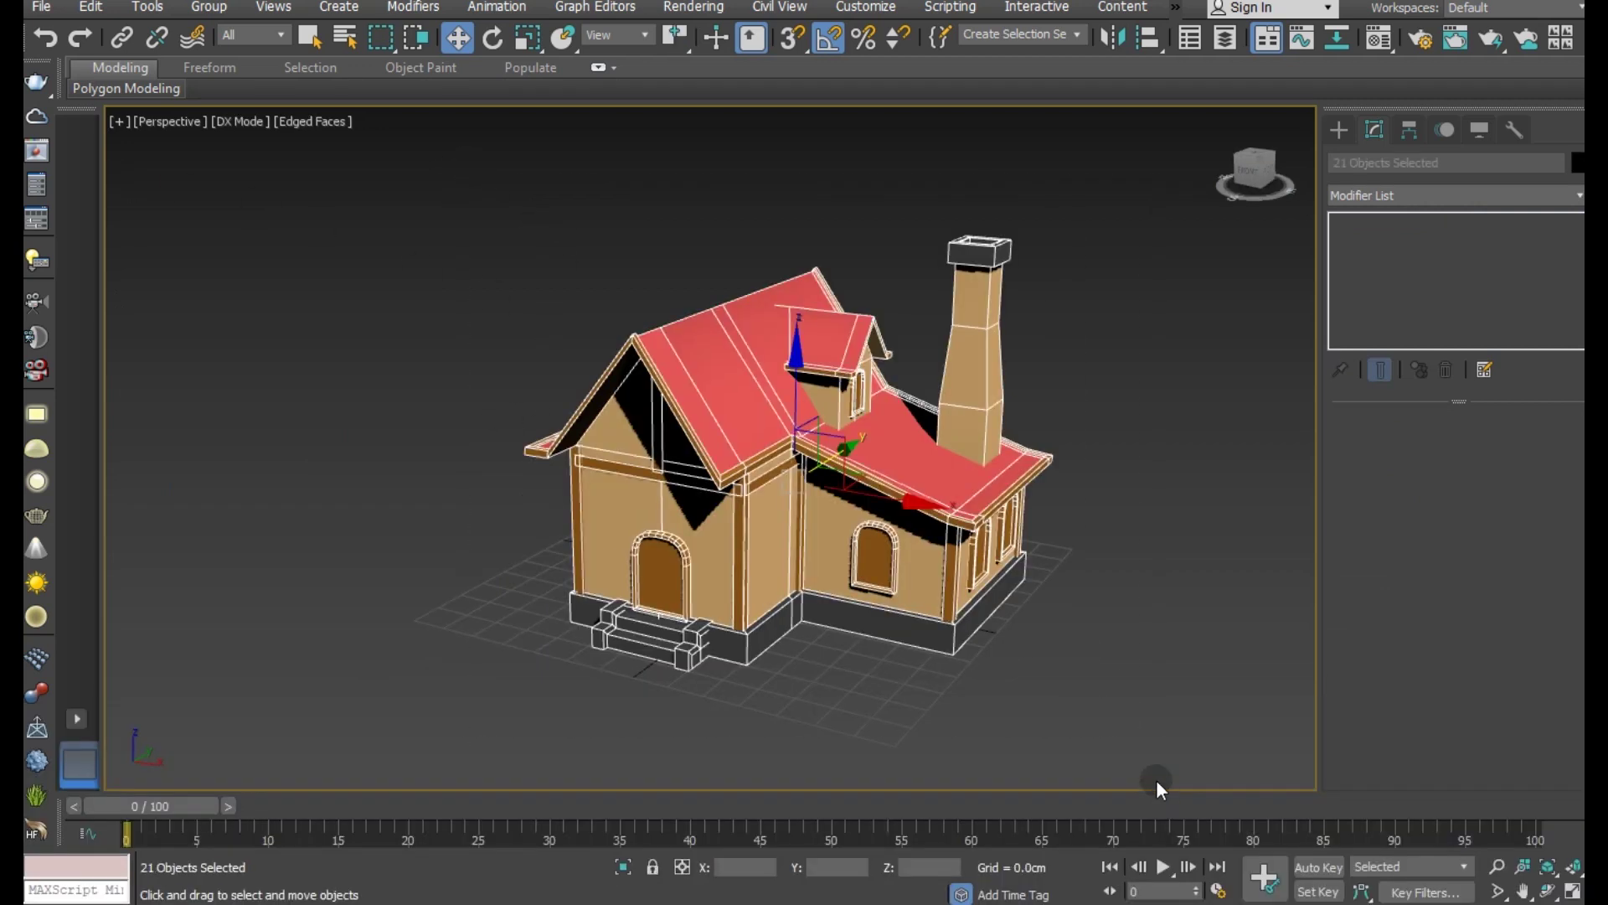
pyautogui.click(208, 8)
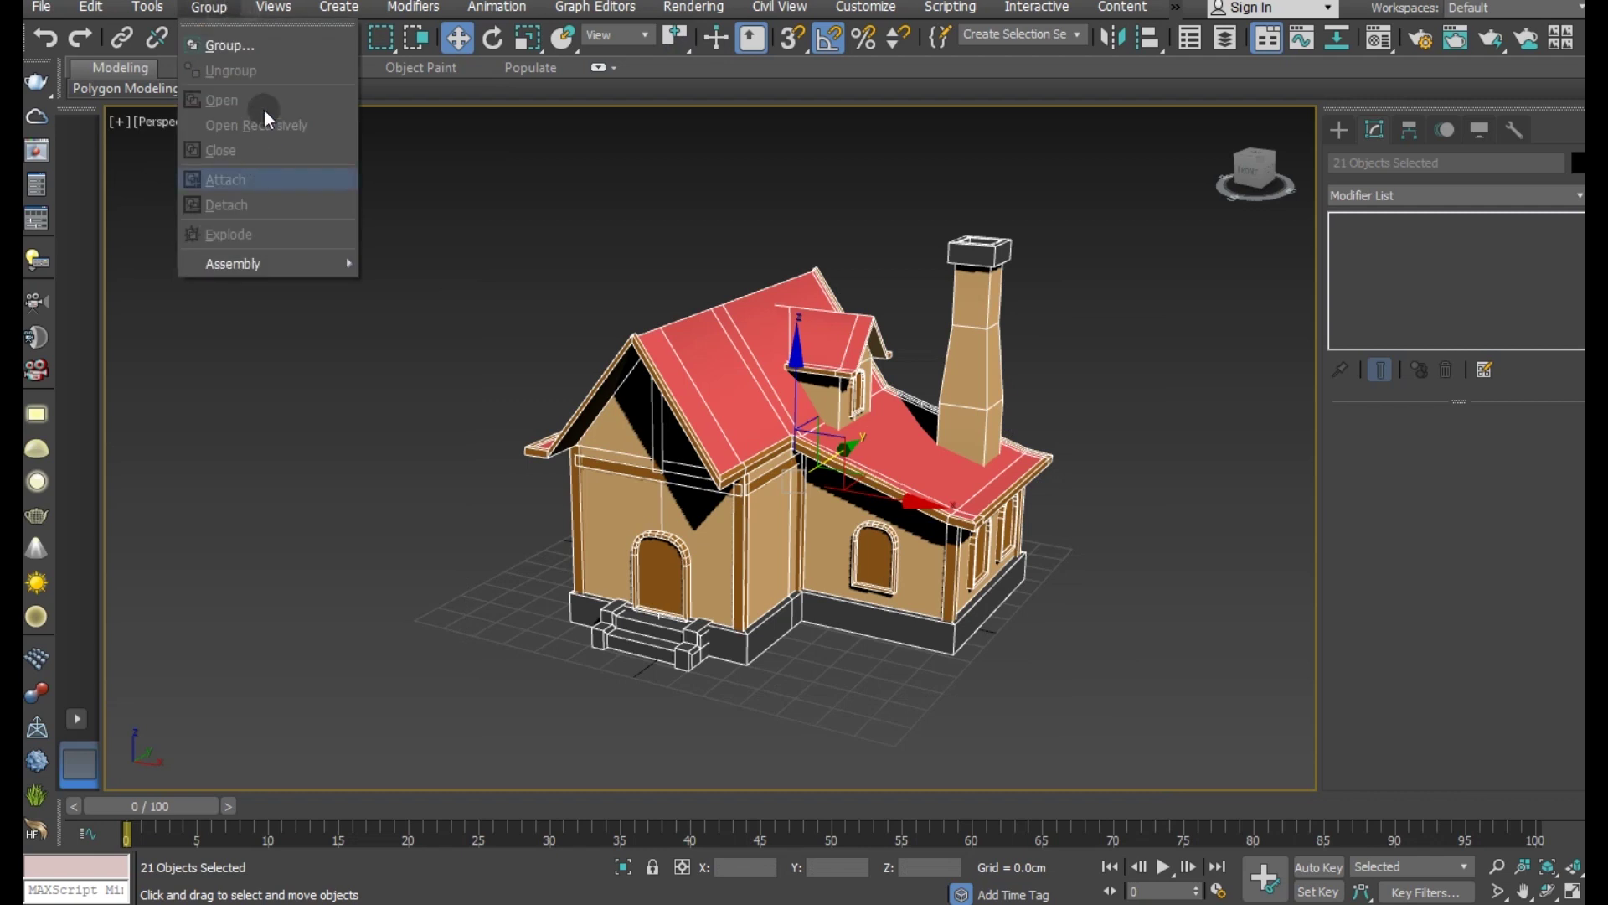
pyautogui.click(268, 48)
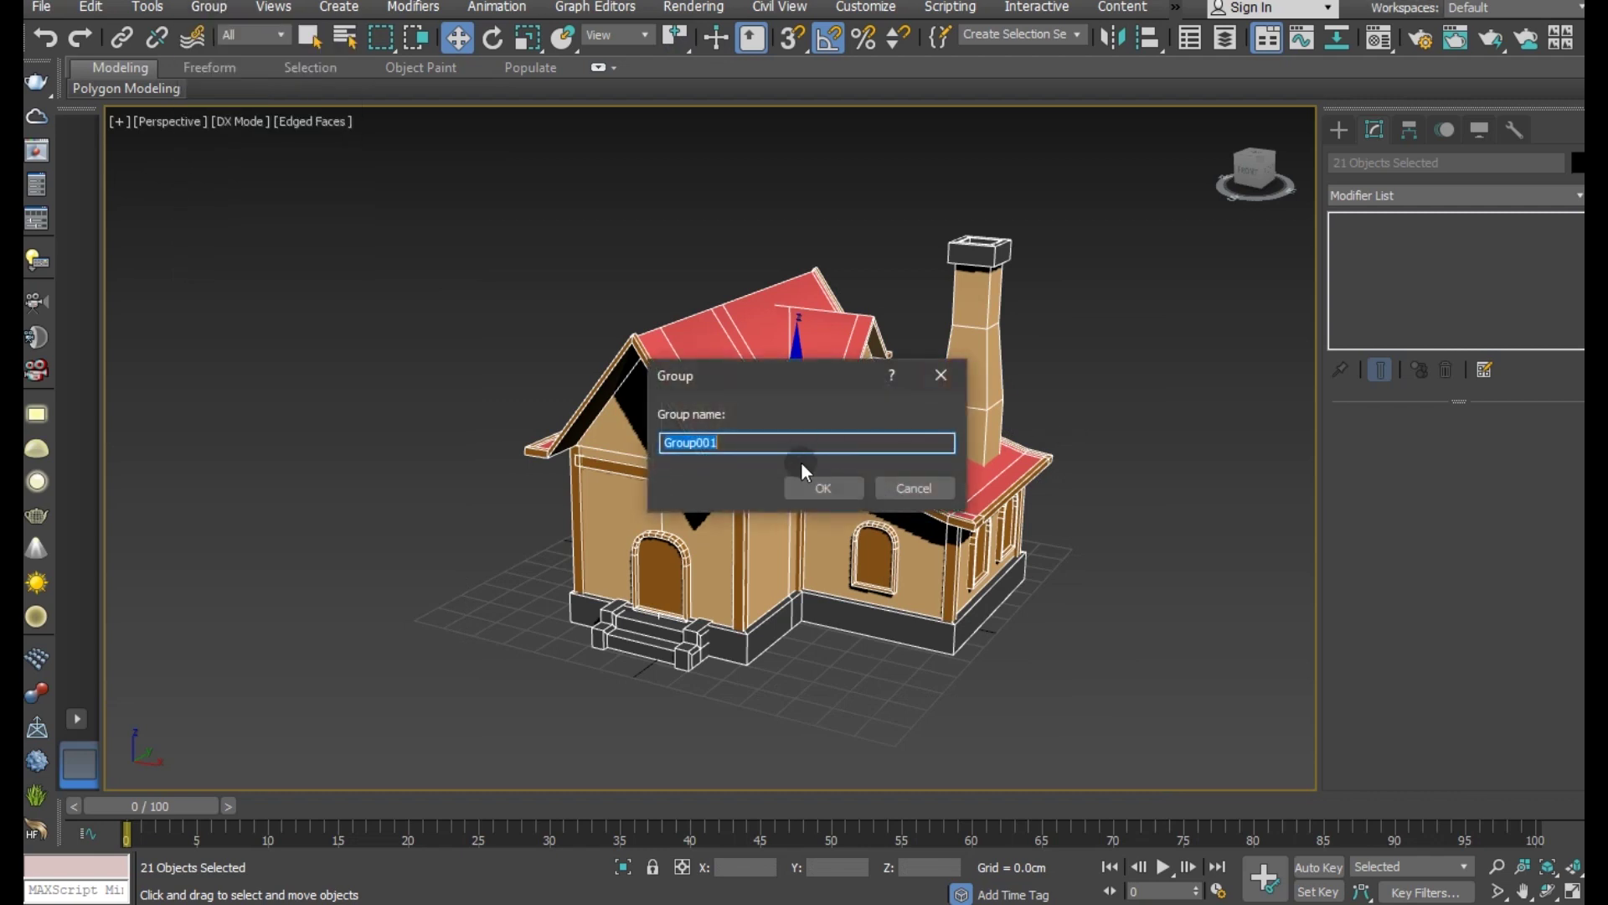
pyautogui.click(811, 484)
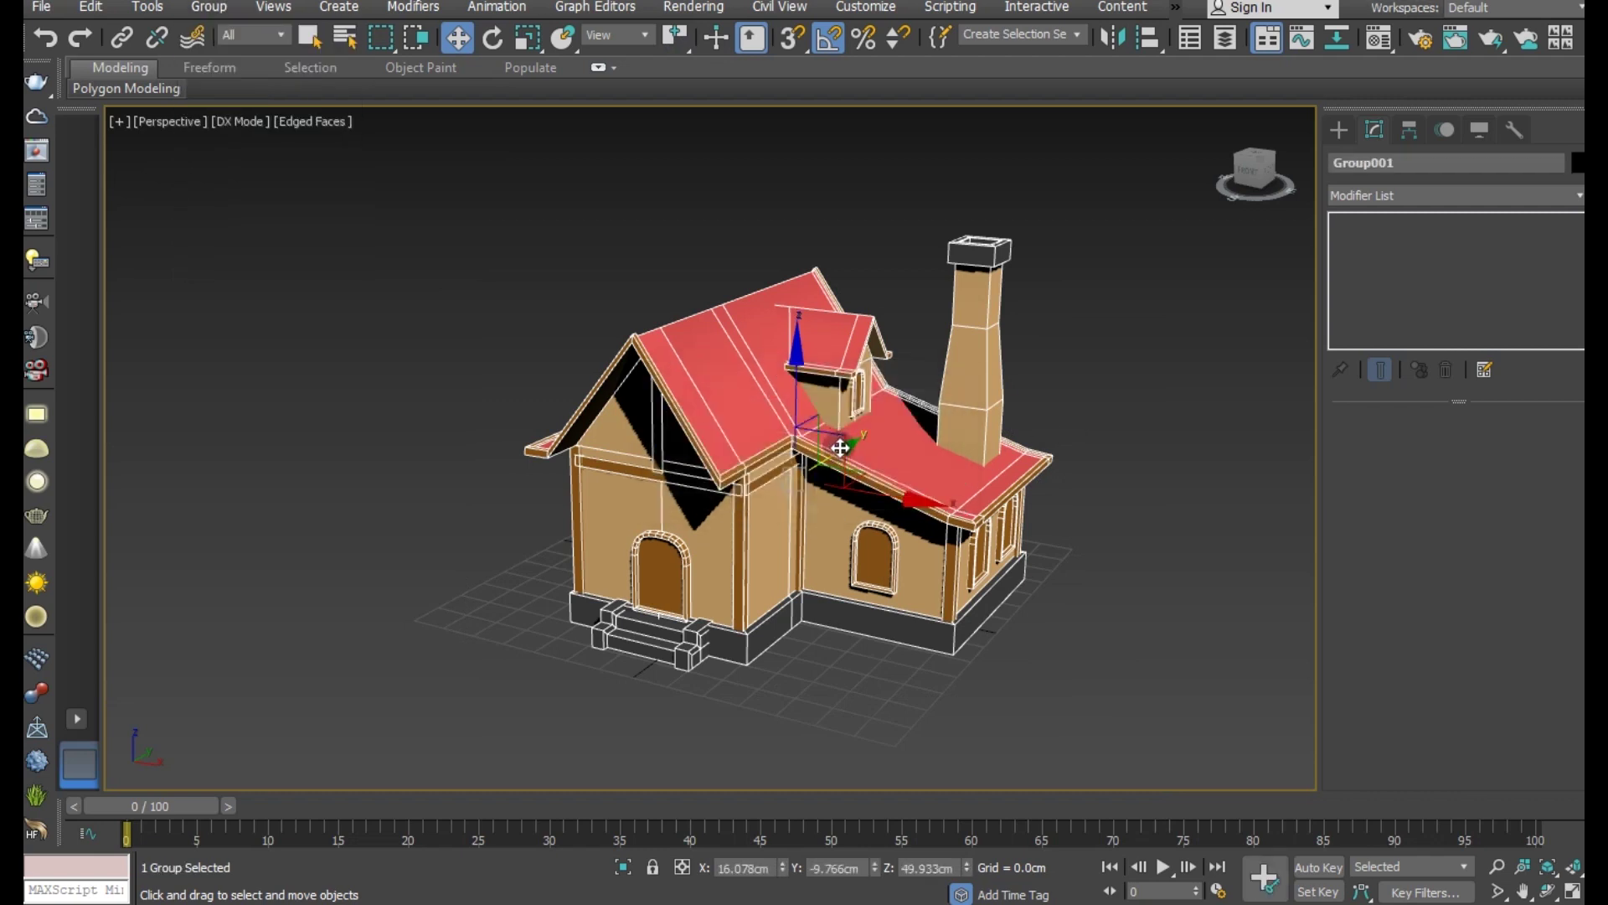
pyautogui.moveTo(841, 448)
pyautogui.mouseDown()
pyautogui.moveTo(968, 445)
pyautogui.moveTo(902, 446)
pyautogui.mouseUp()
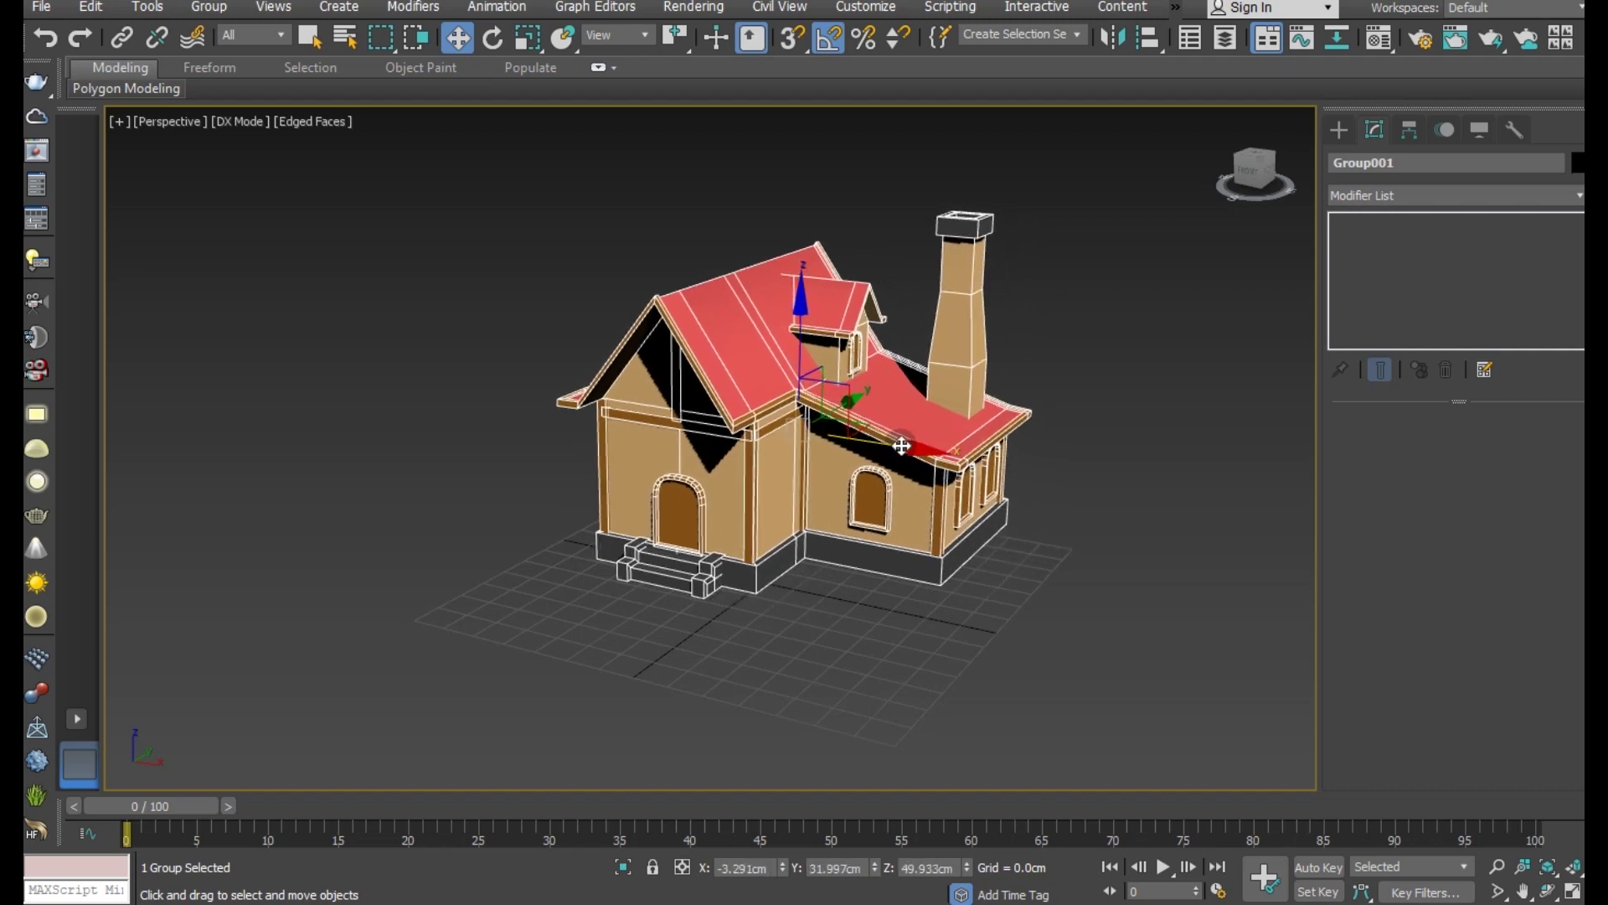
pyautogui.press('t')
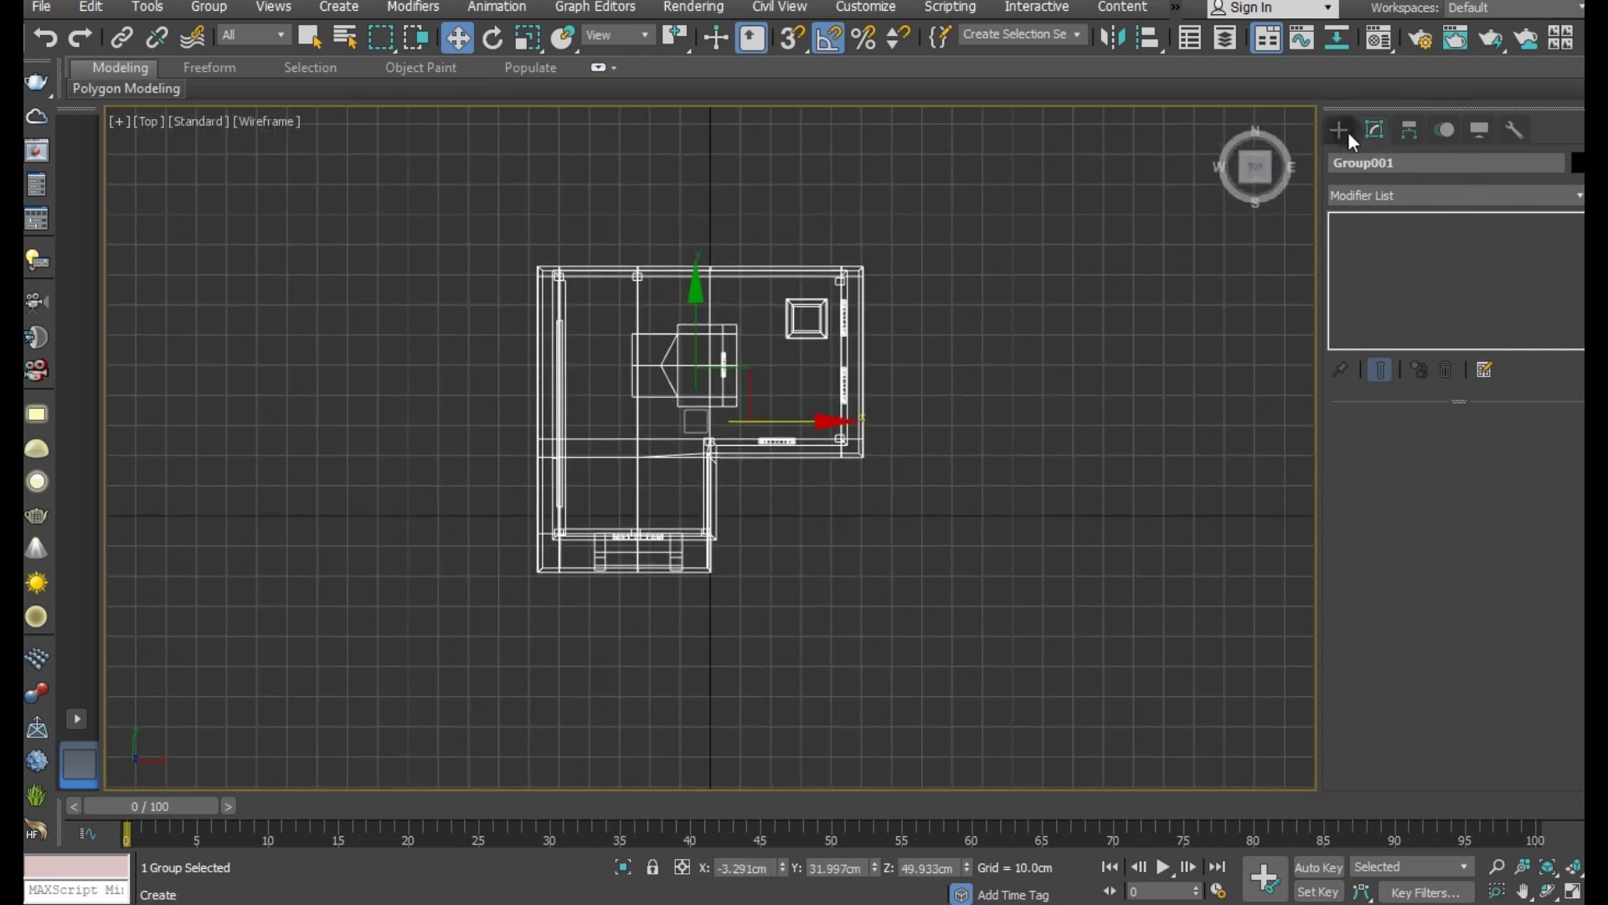
pyautogui.keyDown('alt'); pyautogui.moveTo(1071, 349); pyautogui.dragTo(821, 332, button='middle'); pyautogui.keyUp('alt')
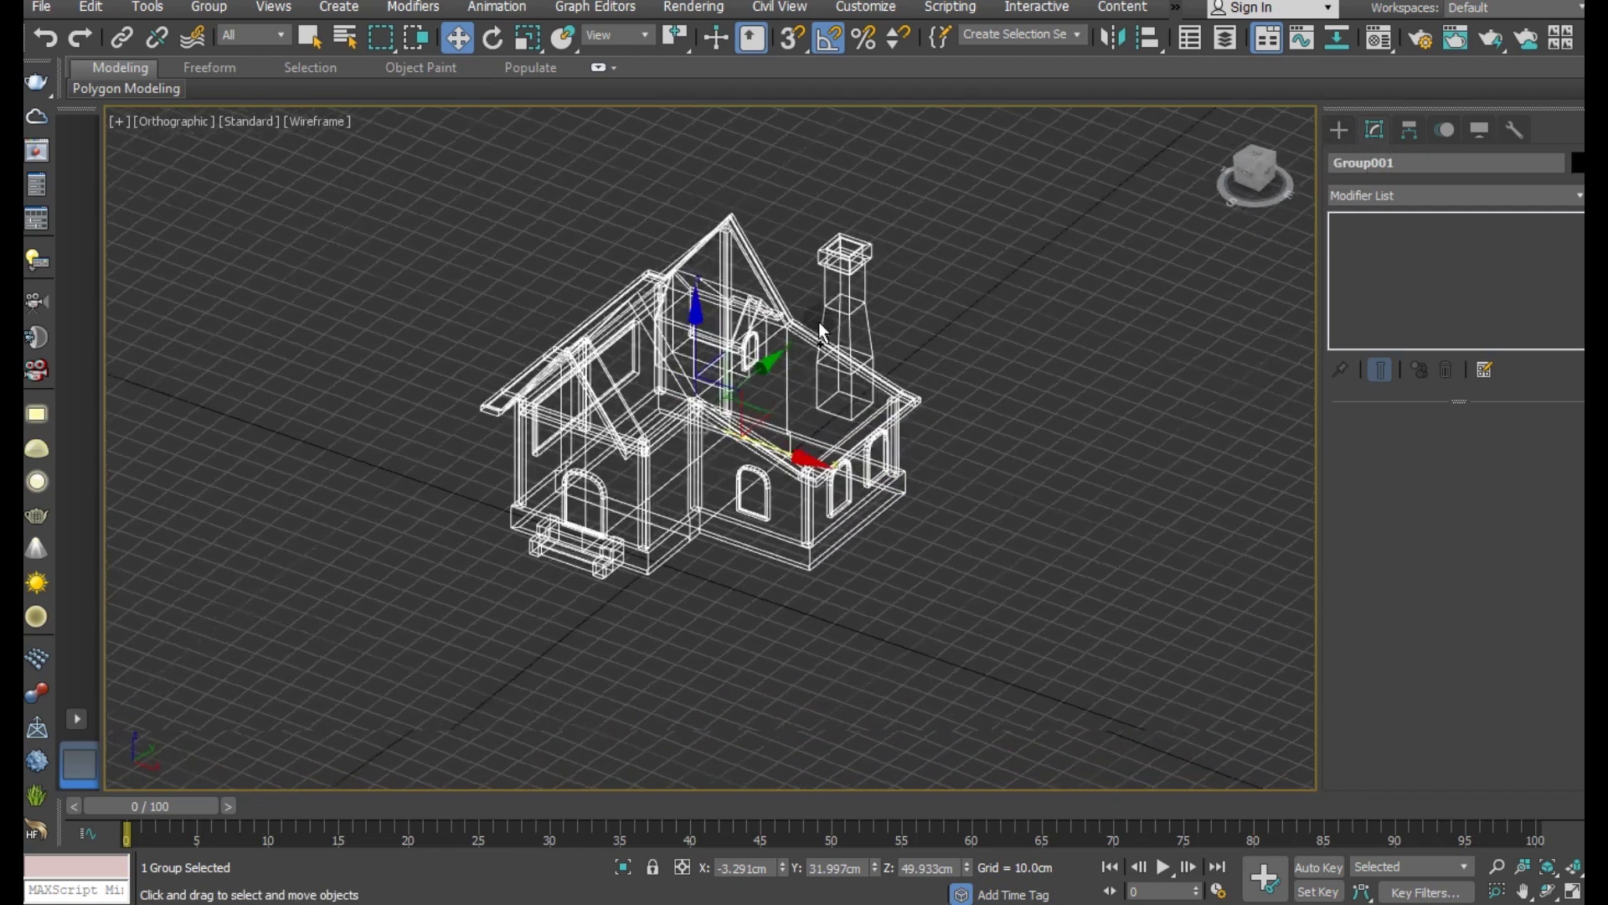
# Step: Start the Line spline tool in Top view, discarding a trial line
pyautogui.press('t')
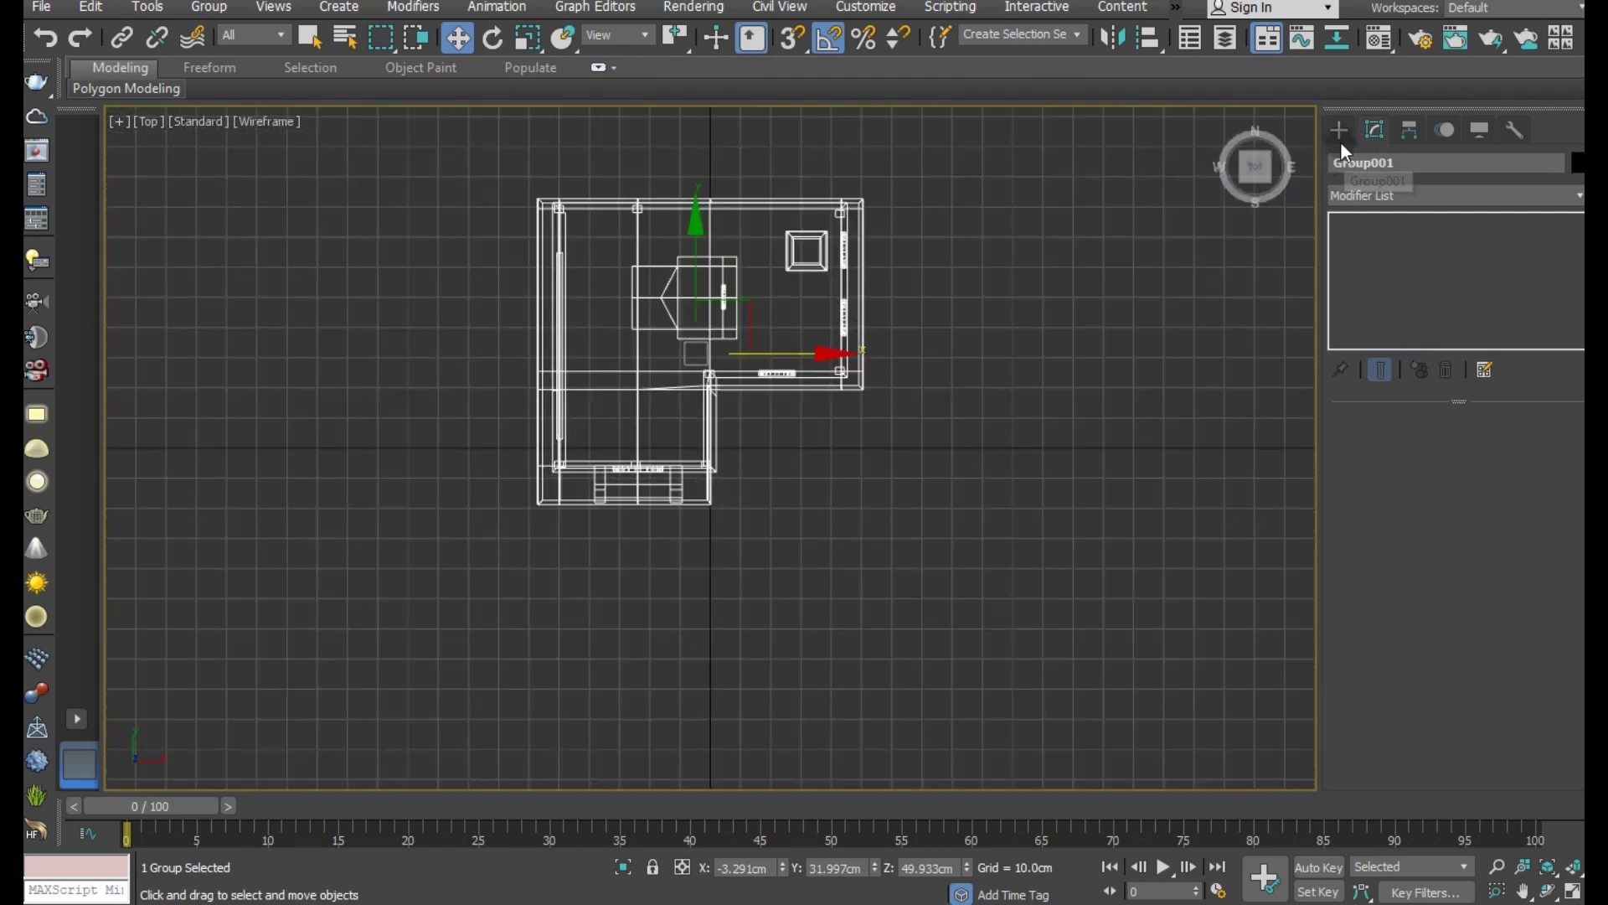
pyautogui.click(1340, 131)
pyautogui.click(1370, 157)
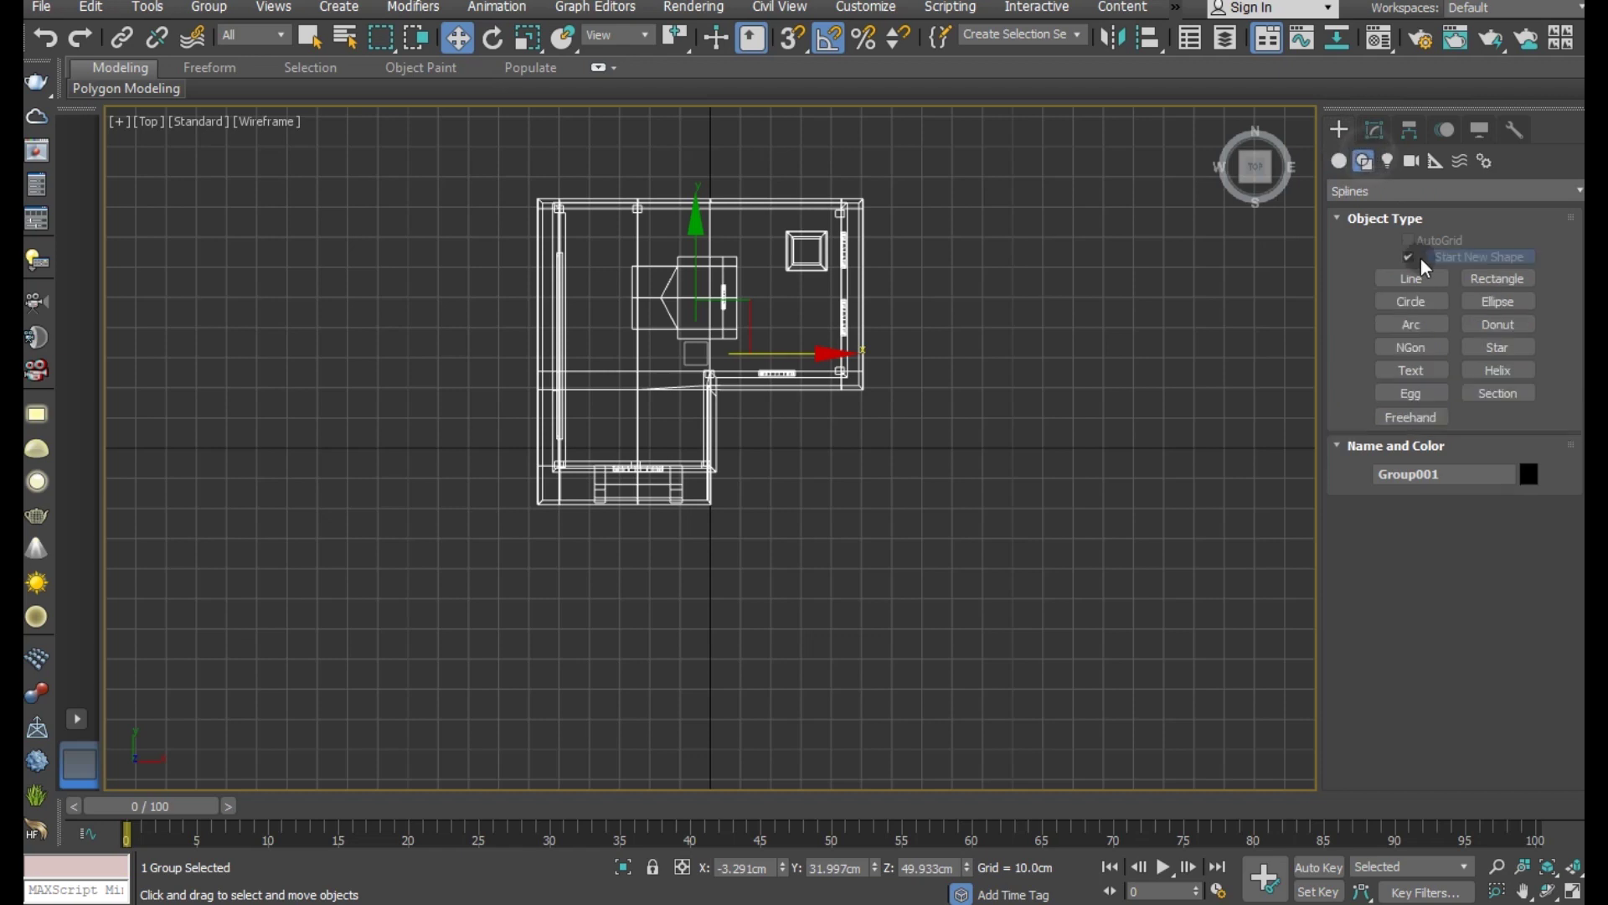
pyautogui.click(1414, 277)
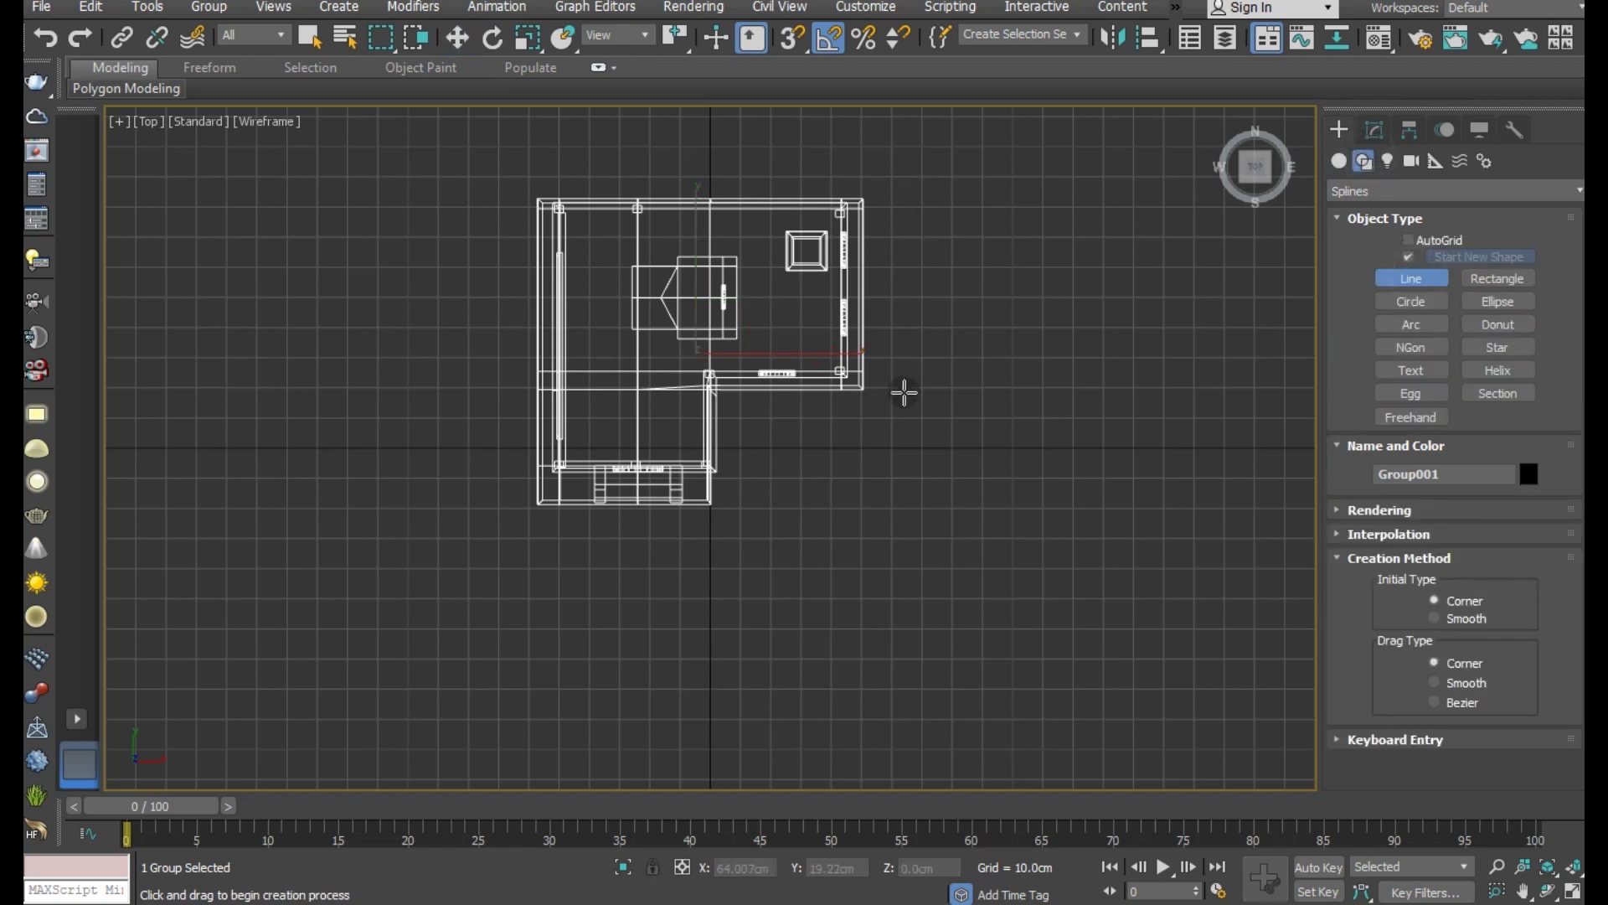
pyautogui.click(523, 158)
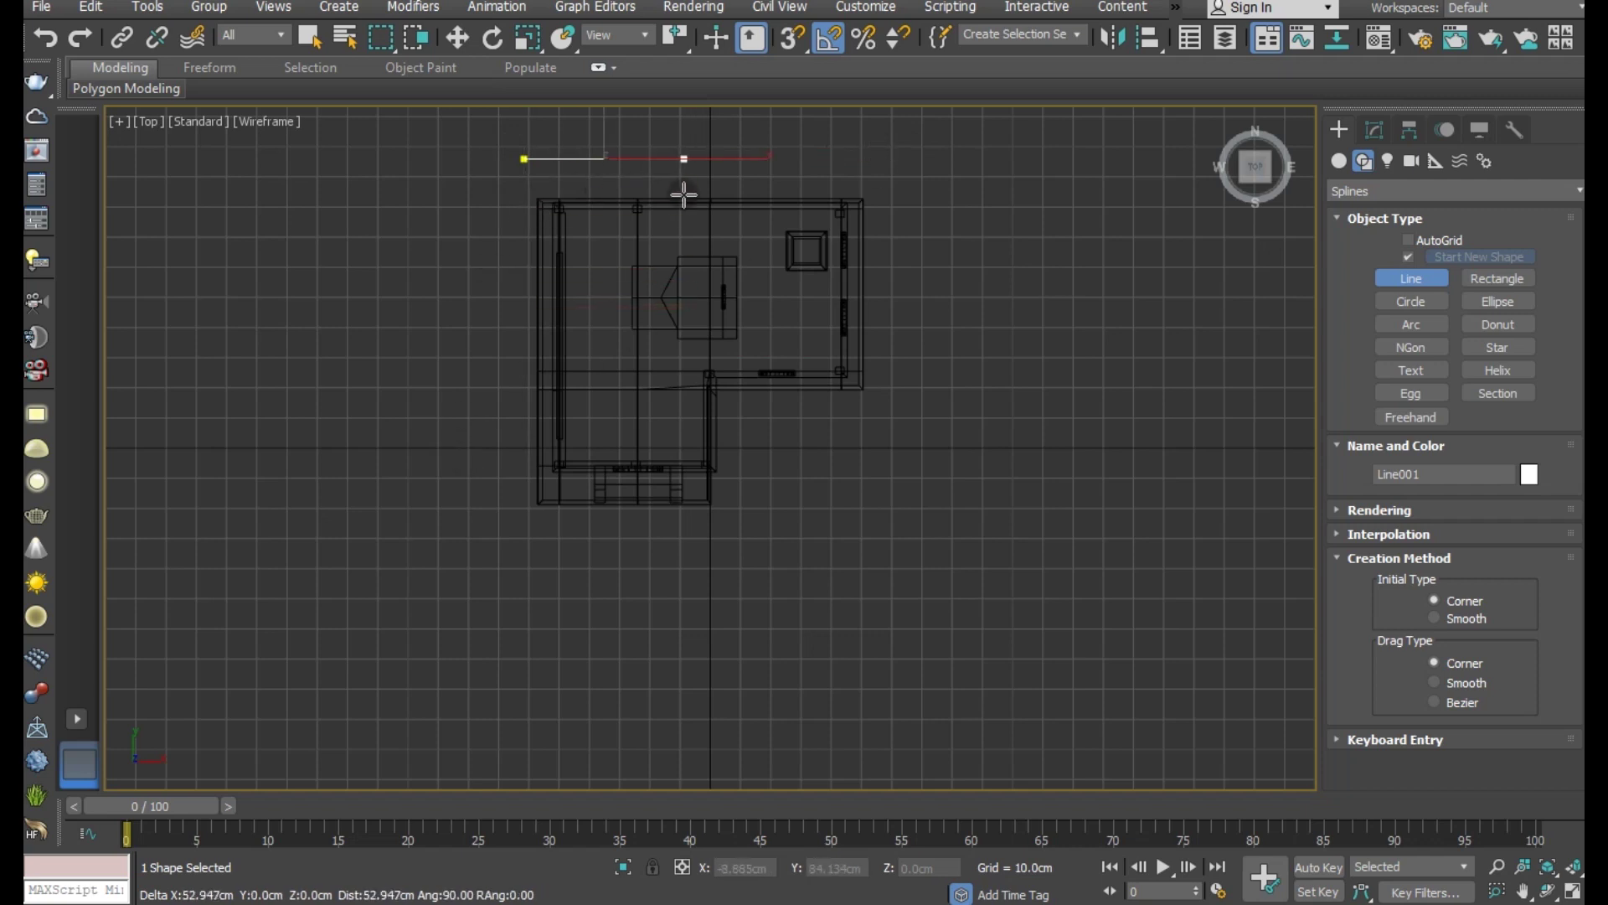
pyautogui.click(875, 180)
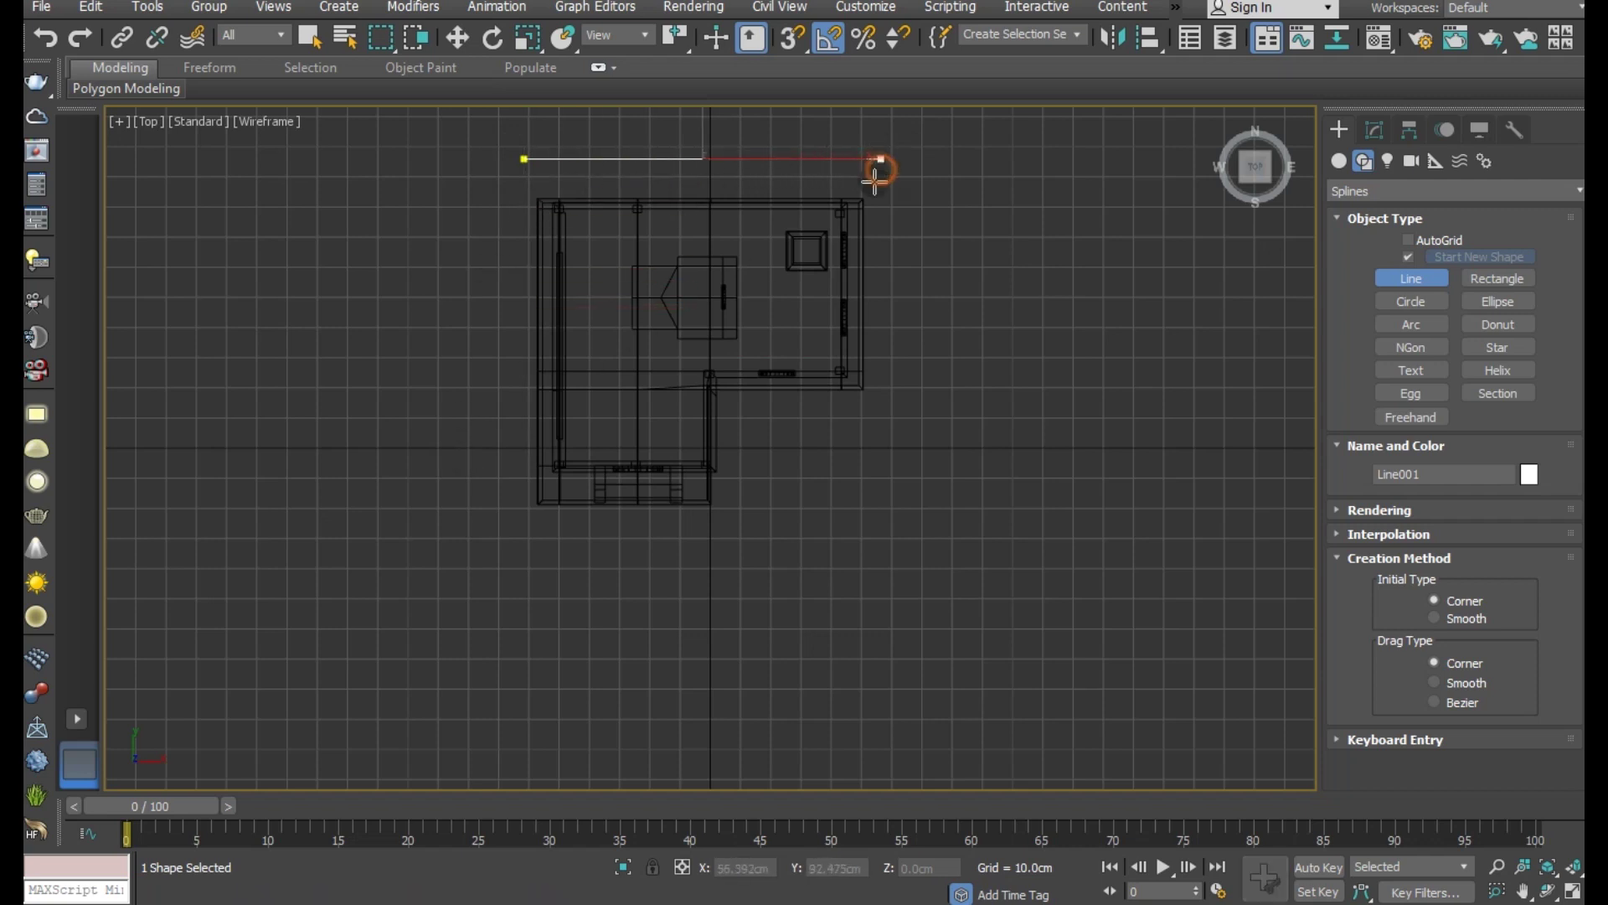
pyautogui.rightClick(874, 180)
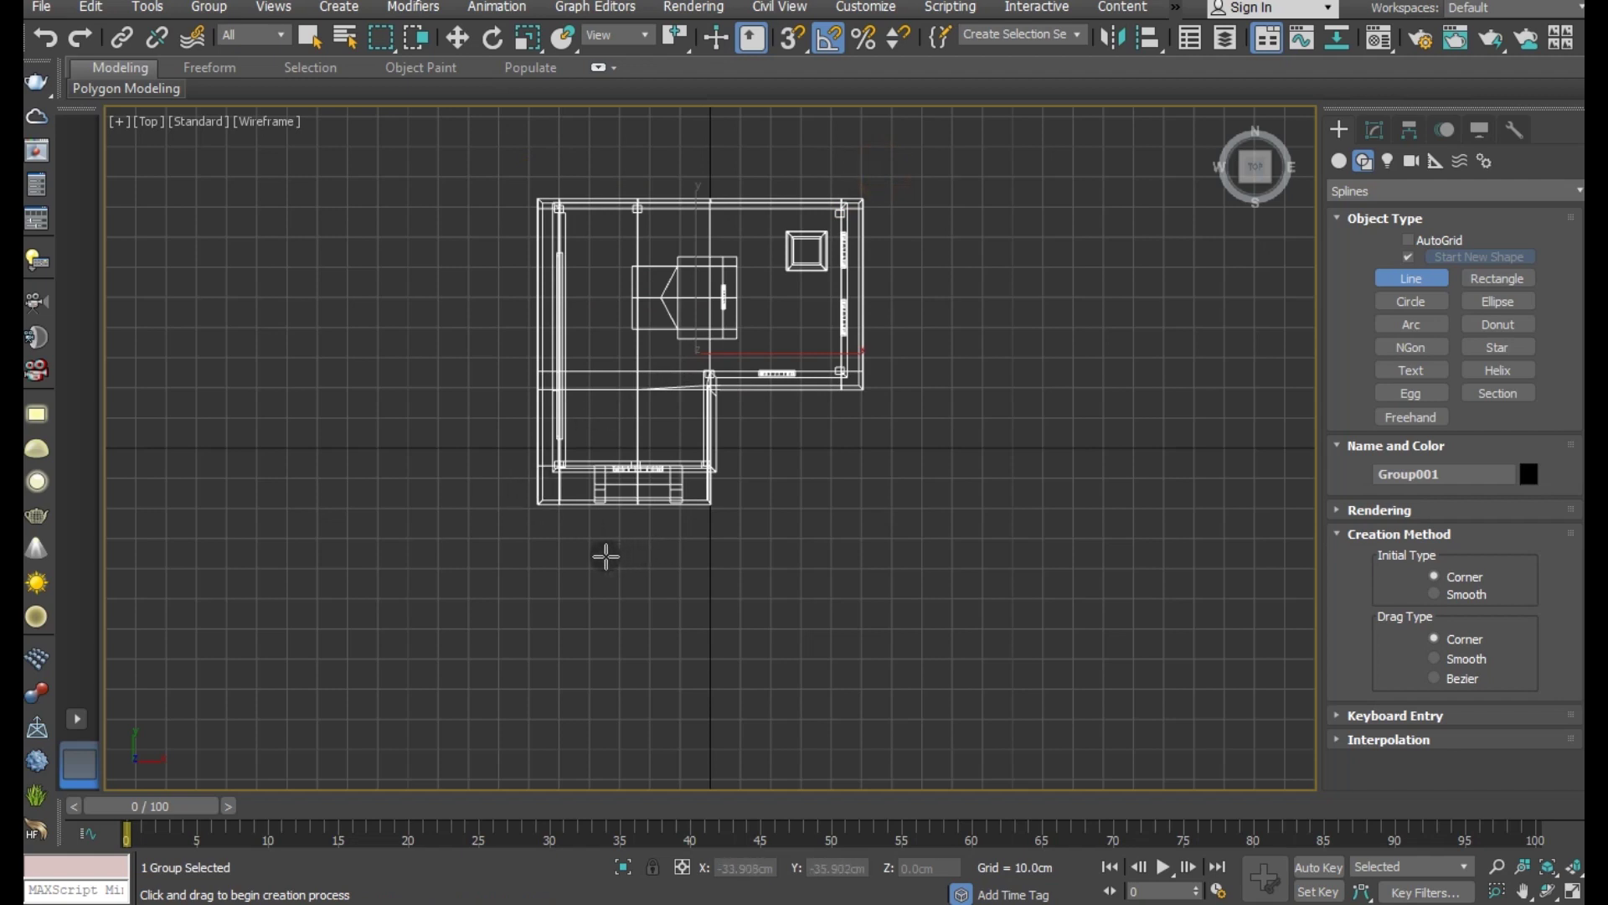
# Step: Trace the fence outline around the house's four corners, leaving a gap at the front
pyautogui.click(591, 554)
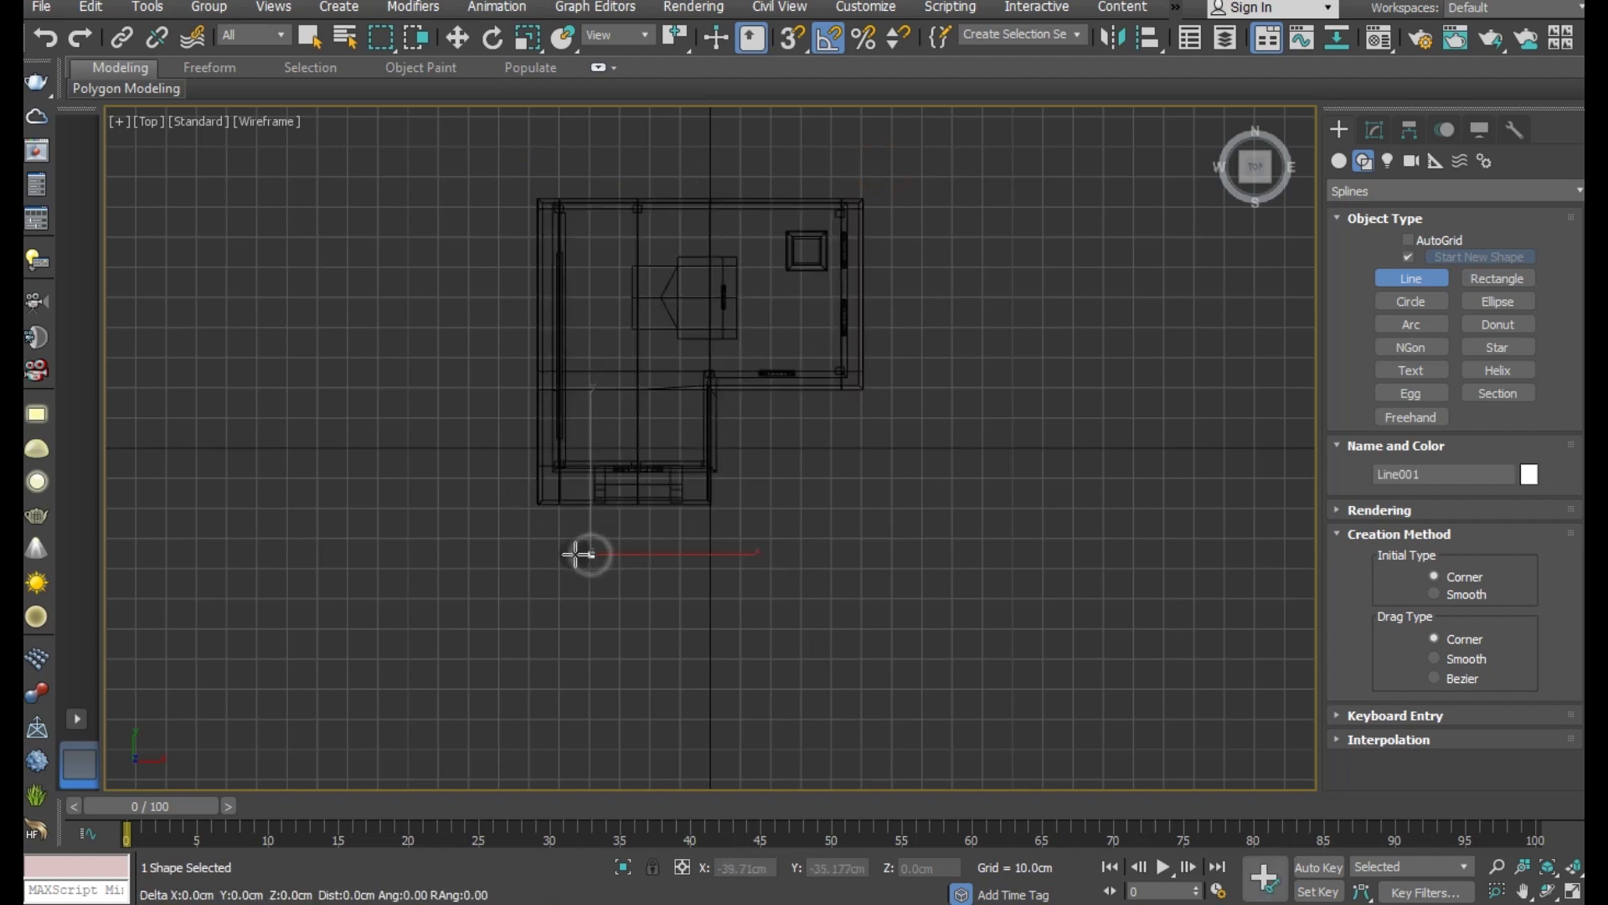
pyautogui.click(486, 554)
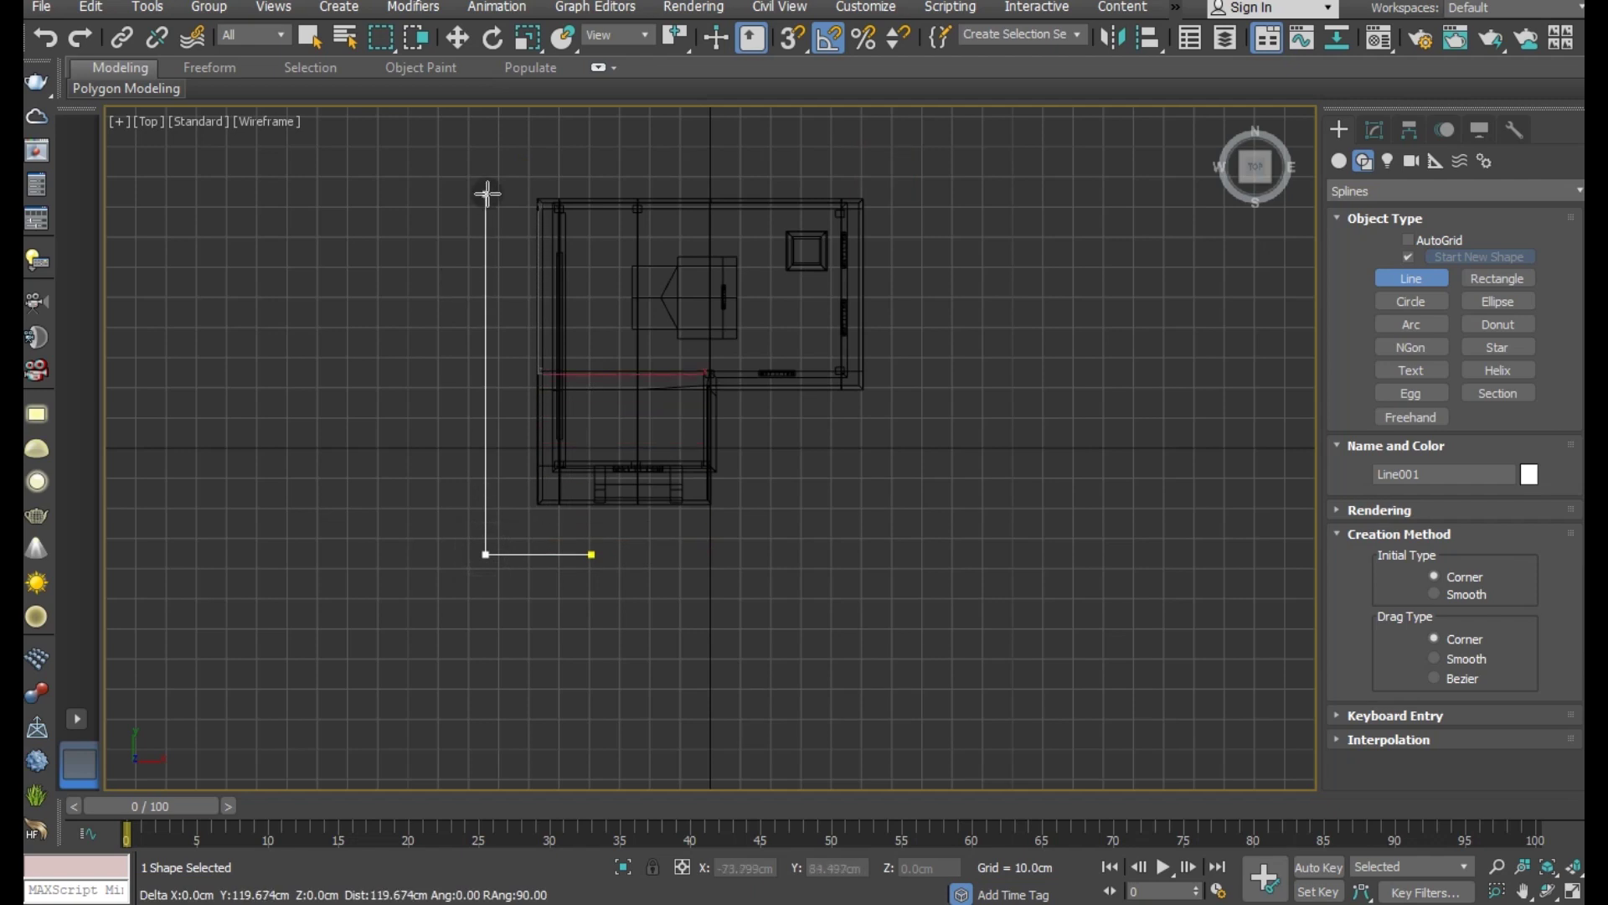
pyautogui.keyDown('shift'); pyautogui.click(501, 159); pyautogui.keyUp('shift')
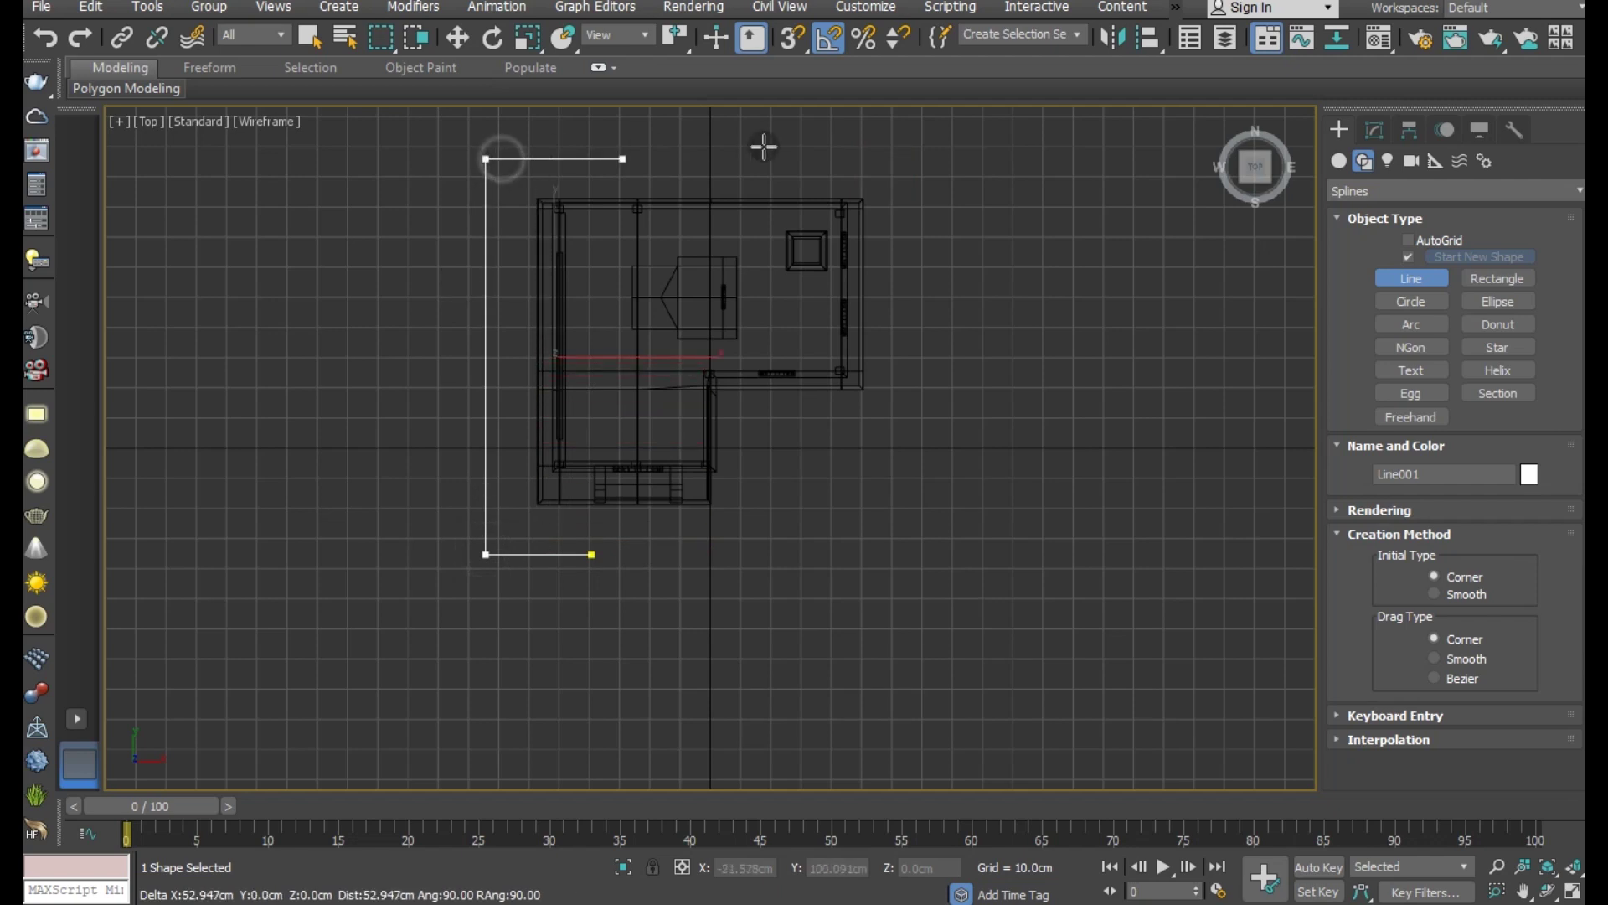
pyautogui.keyDown('shift'); pyautogui.click(912, 158); pyautogui.keyUp('shift')
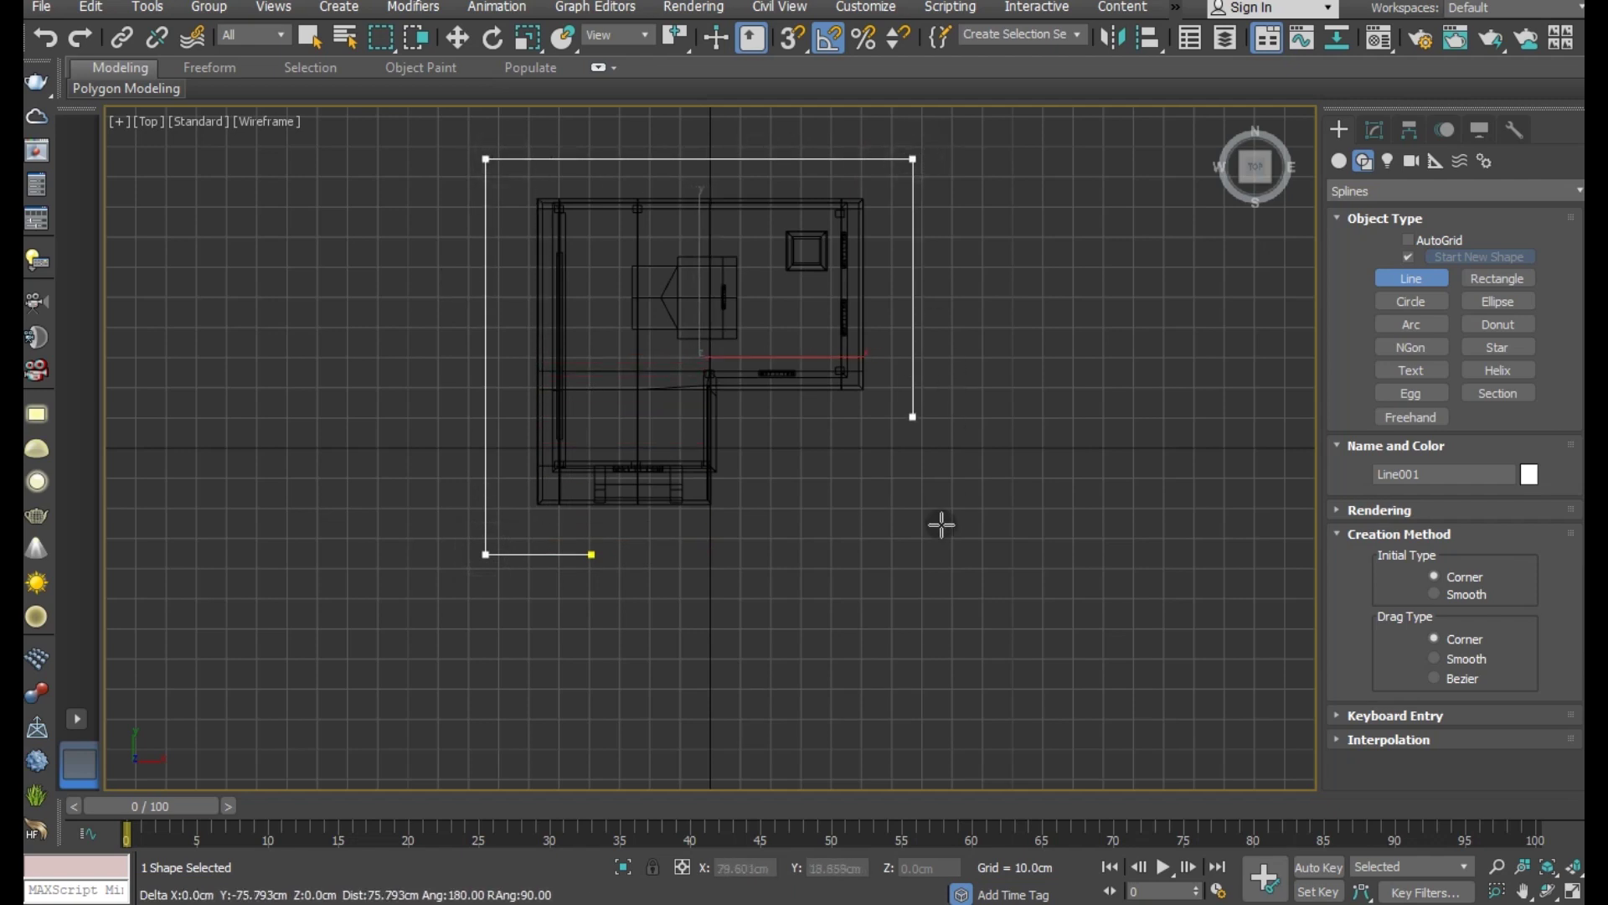
pyautogui.keyDown('shift'); pyautogui.click(900, 556); pyautogui.keyUp('shift')
pyautogui.keyDown('shift'); pyautogui.click(712, 554); pyautogui.keyUp('shift')
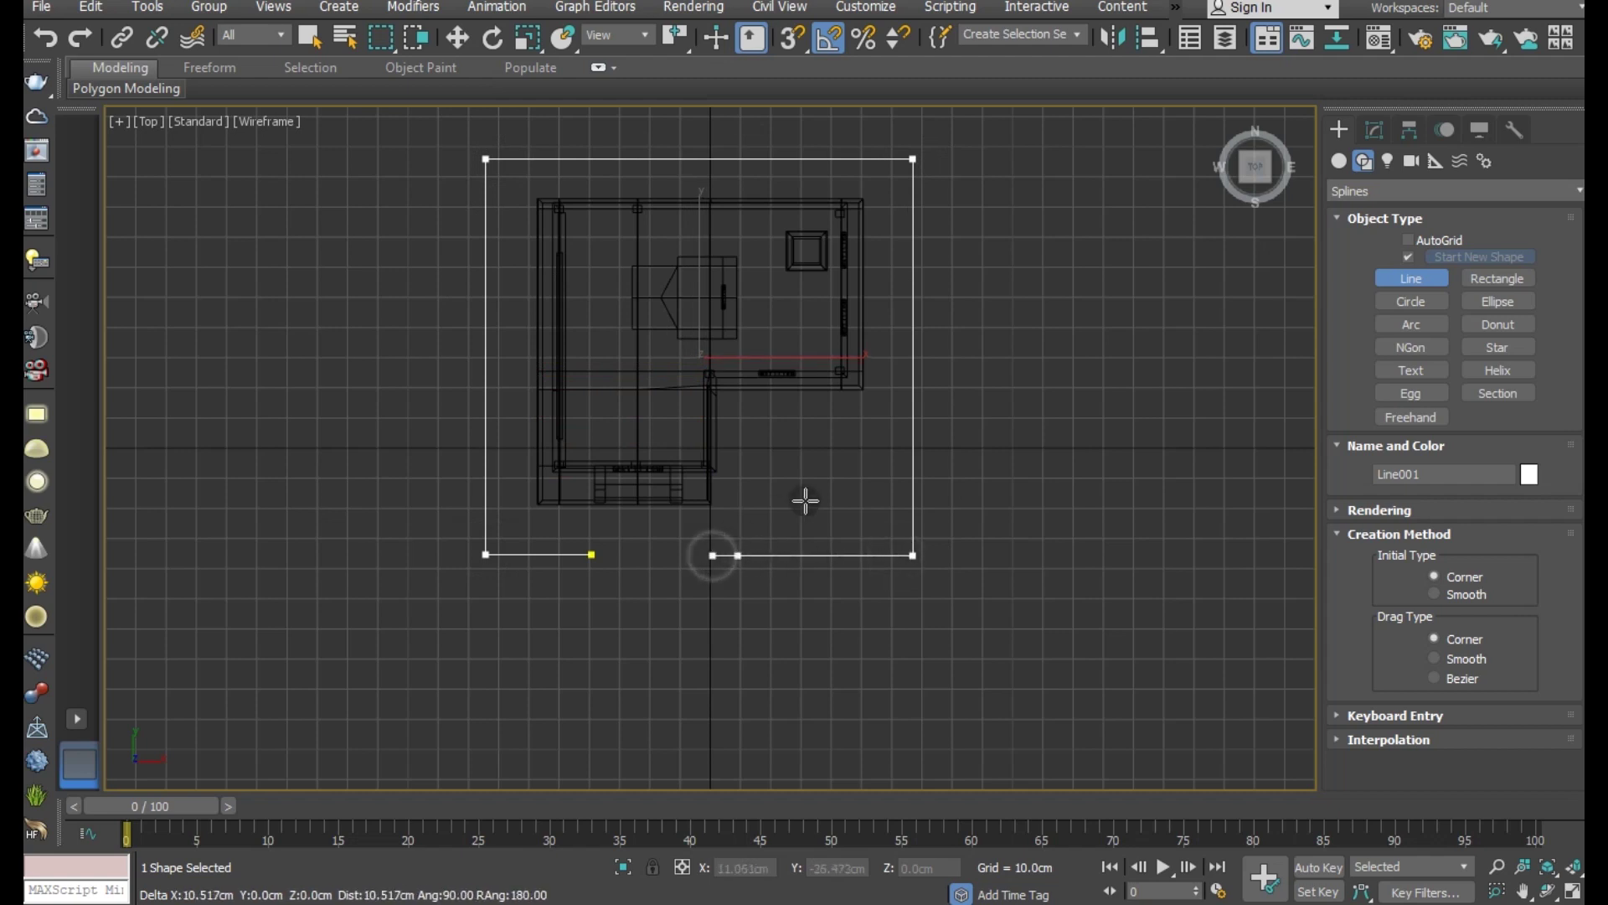
pyautogui.rightClick(800, 486)
pyautogui.press('w')
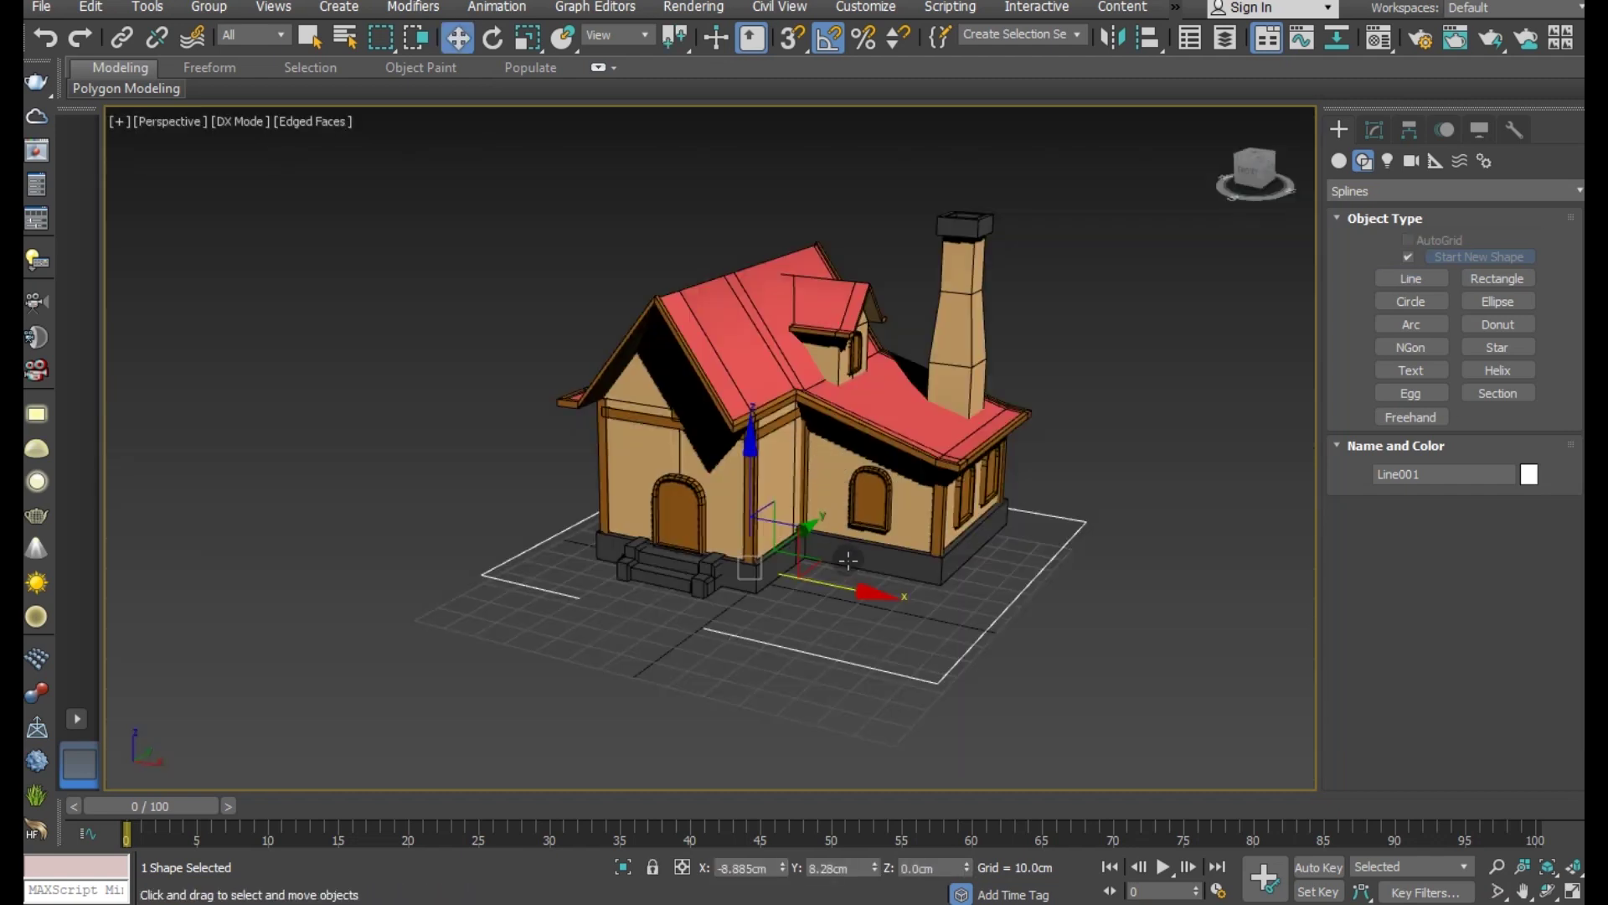
# Step: Make Line001 render as rectangular geometry and lift it slightly above the ground
pyautogui.click(1375, 131)
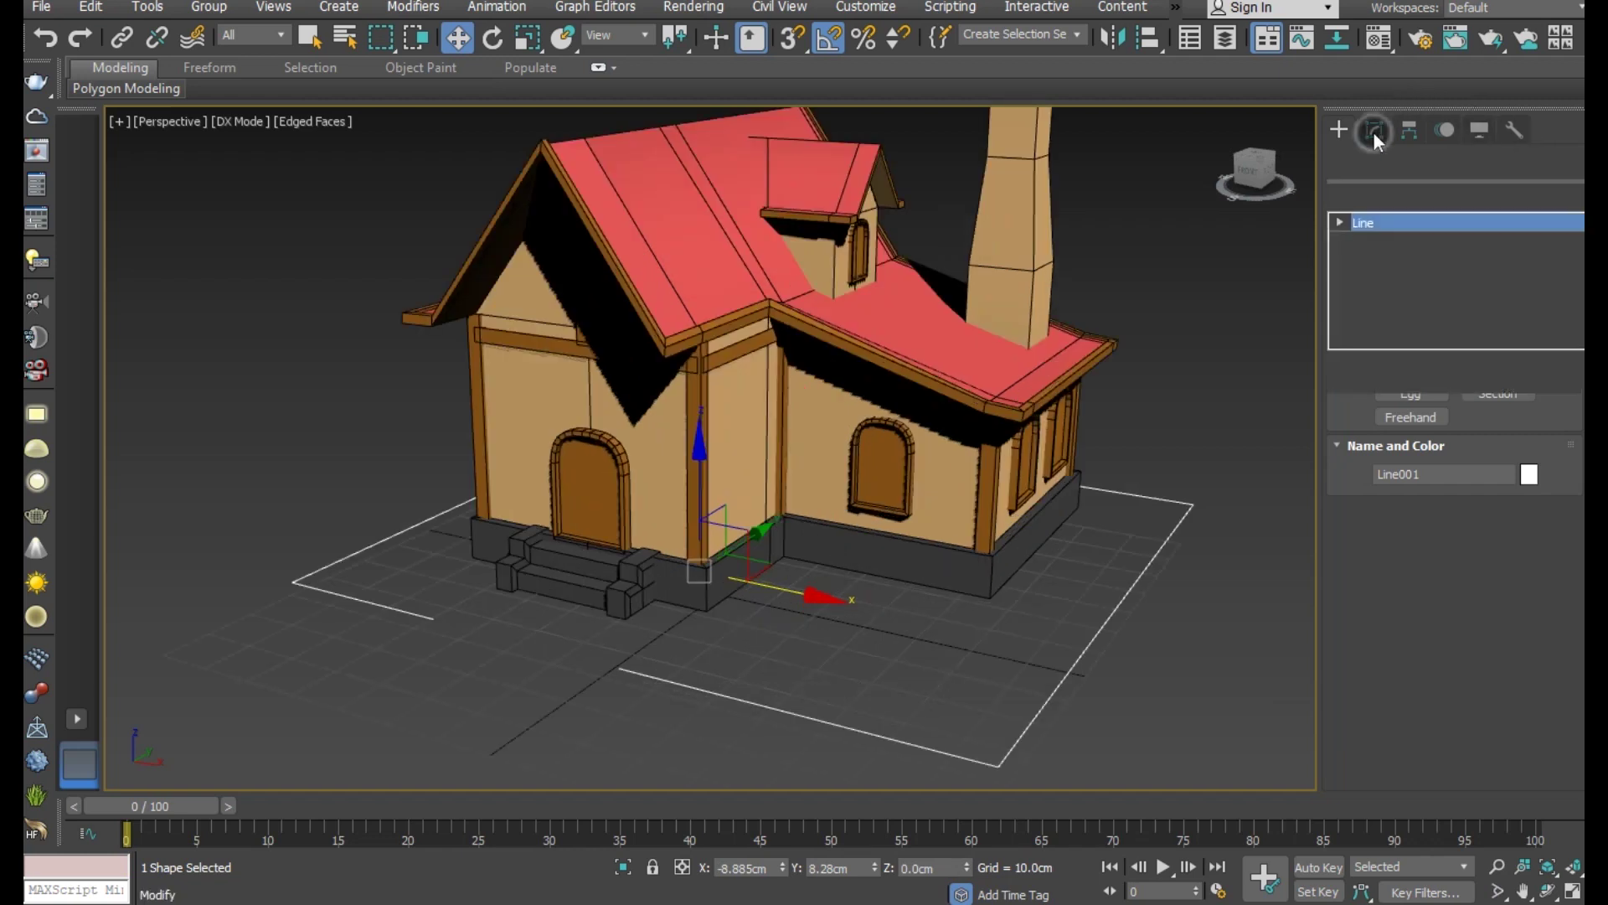
pyautogui.click(1449, 424)
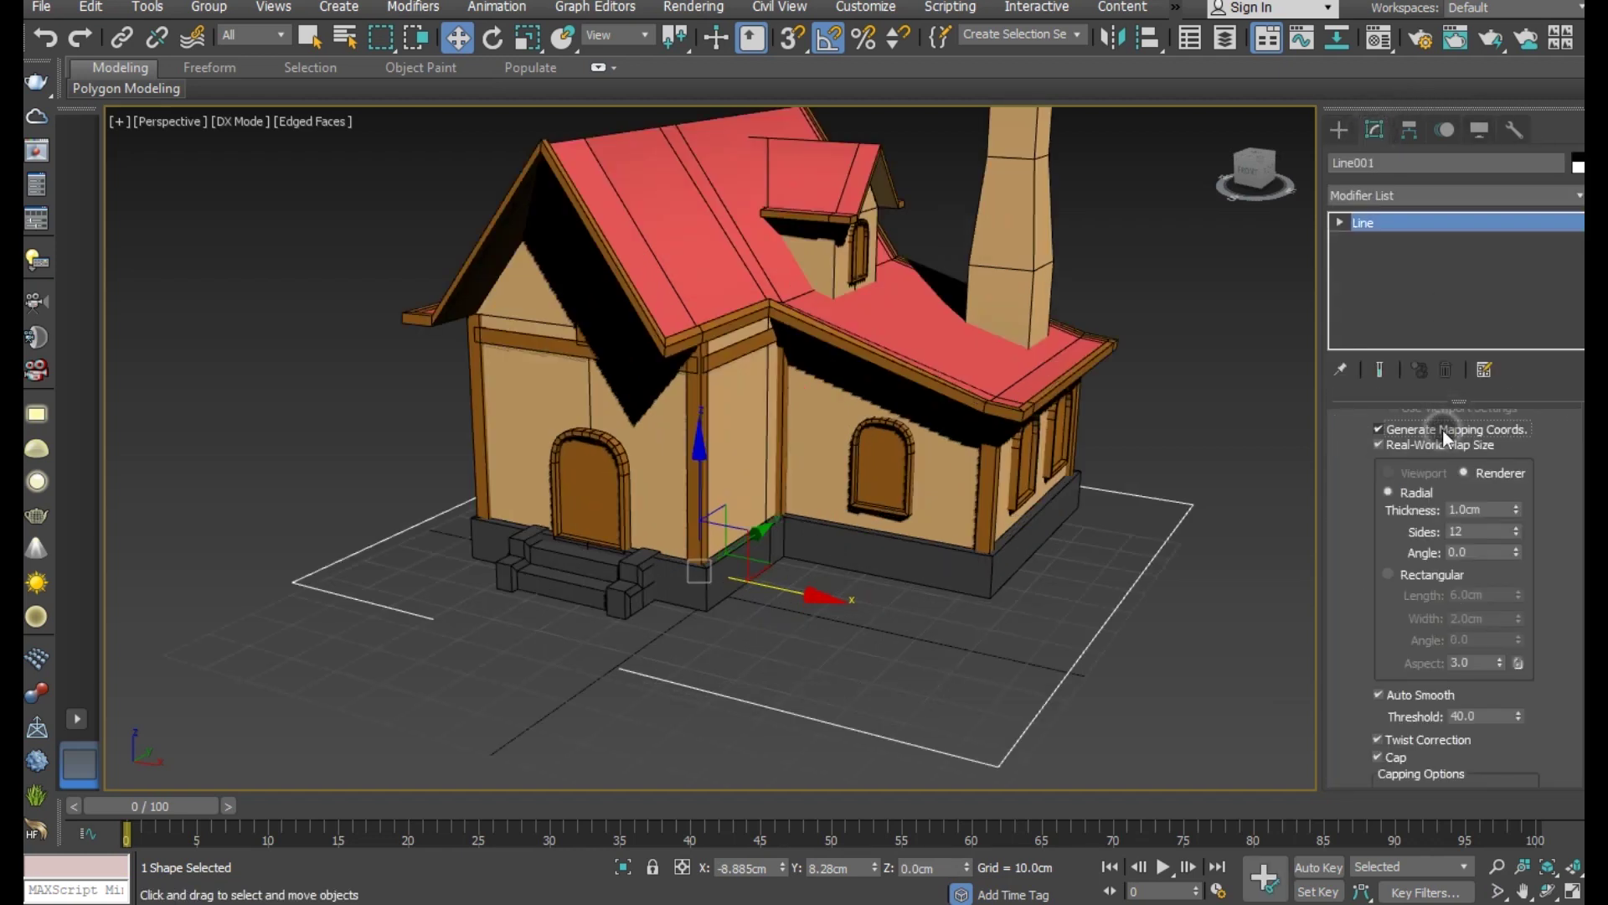
pyautogui.scroll(1, 1442, 429)
pyautogui.click(1441, 438)
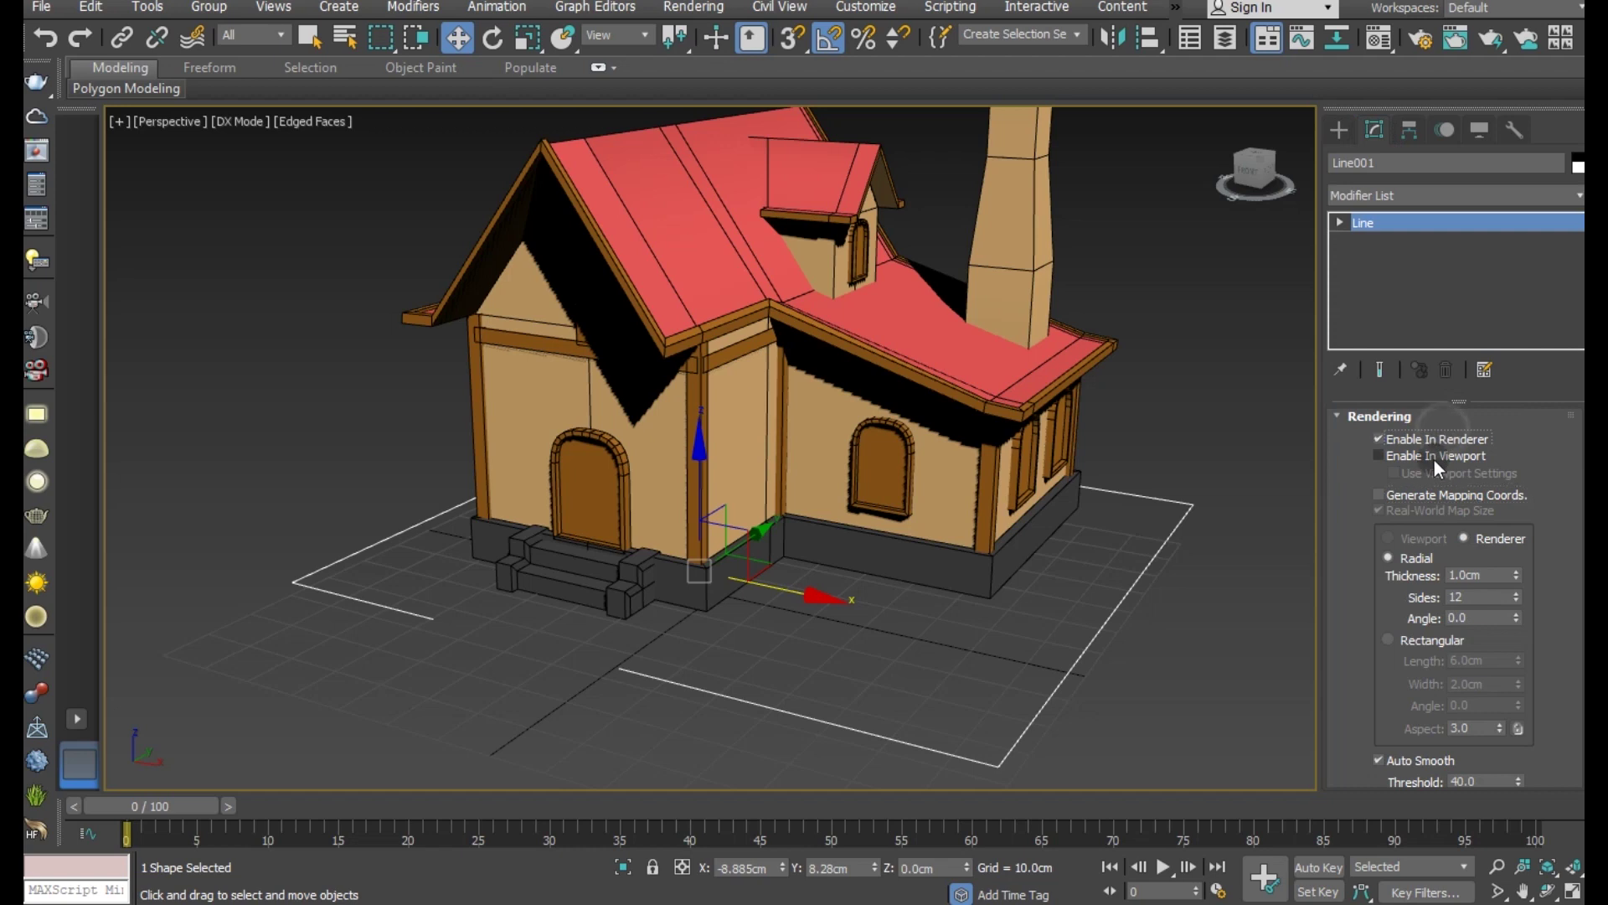
pyautogui.click(1425, 640)
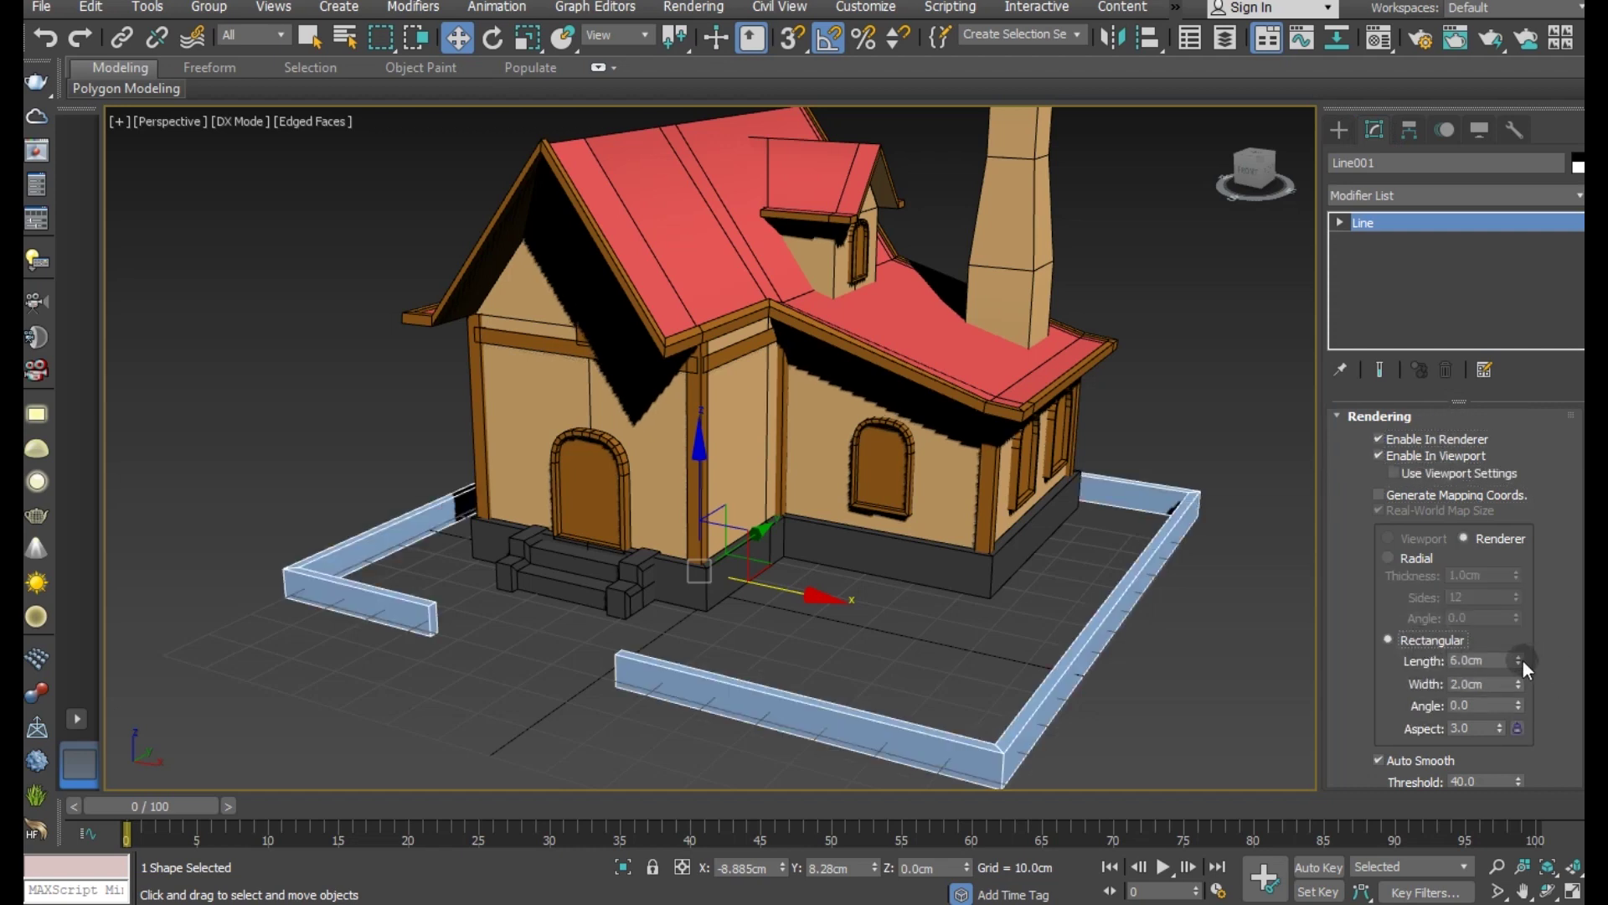
pyautogui.moveTo(1521, 660); pyautogui.dragTo(1514, 673)
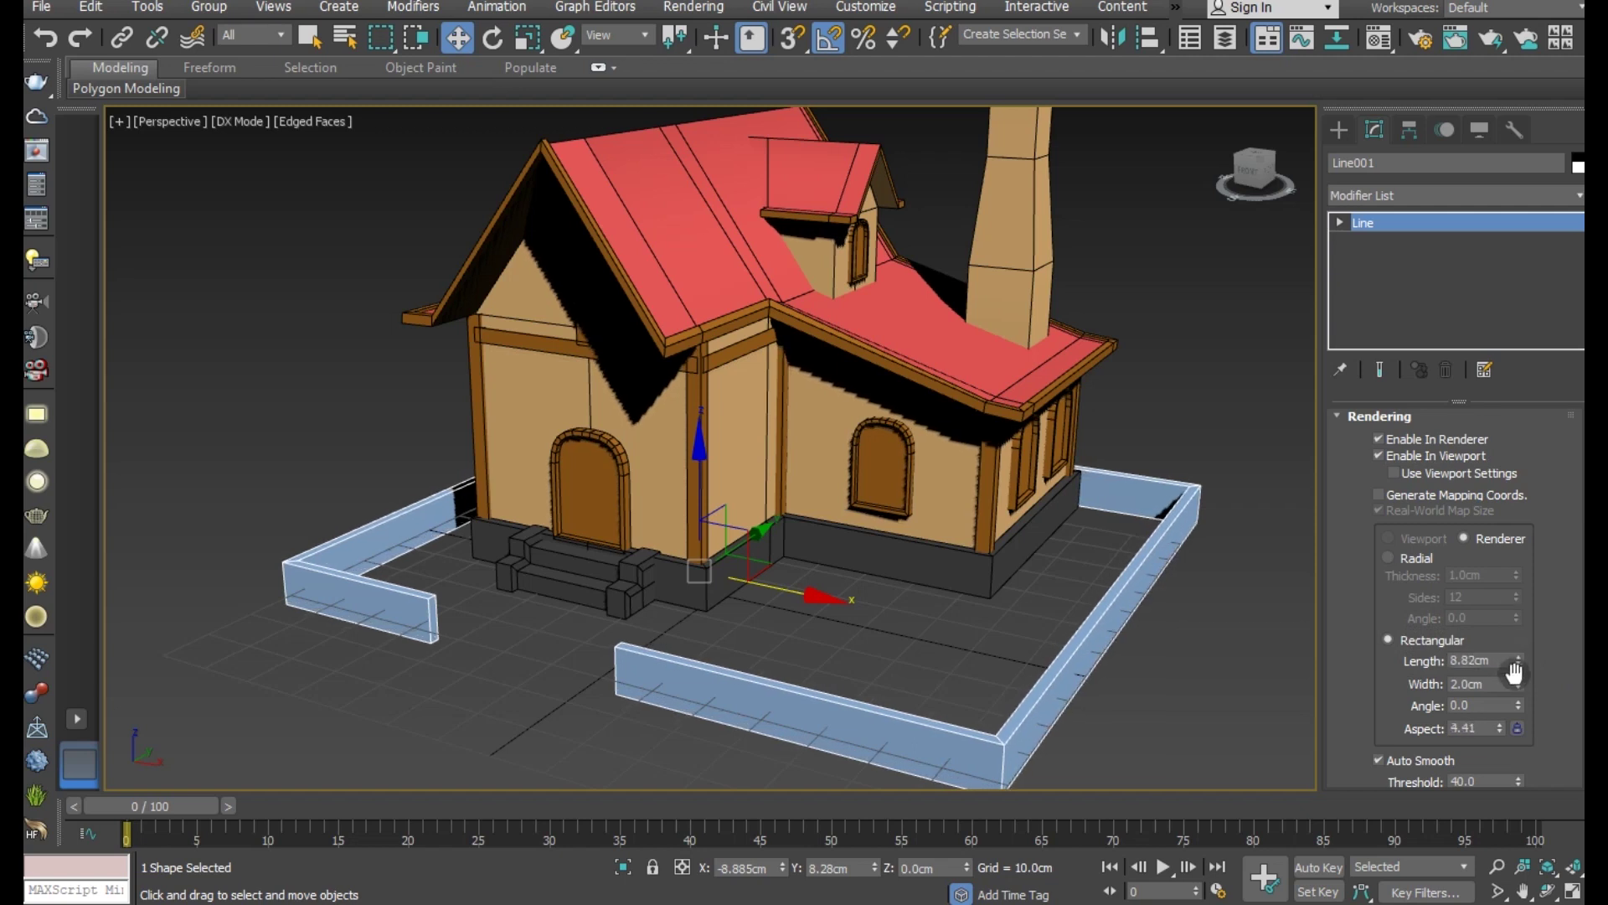
pyautogui.moveTo(701, 497); pyautogui.dragTo(700, 483)
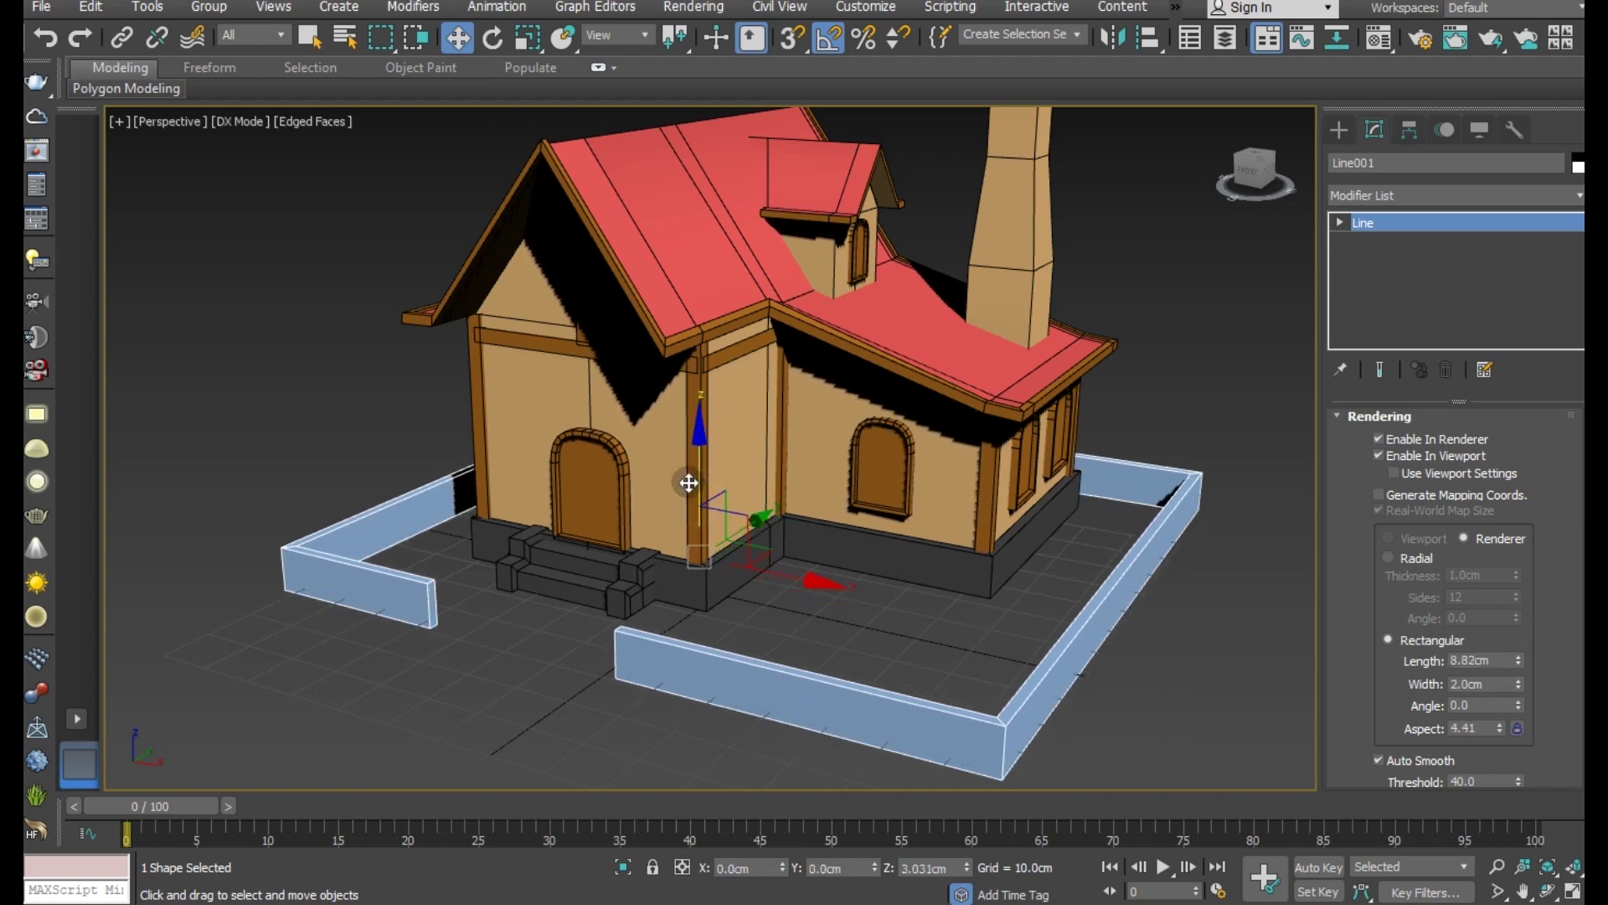
# Step: Reduce the rail's profile to 2.284cm length by 0.651cm width
pyautogui.moveTo(1521, 683); pyautogui.dragTo(1527, 711)
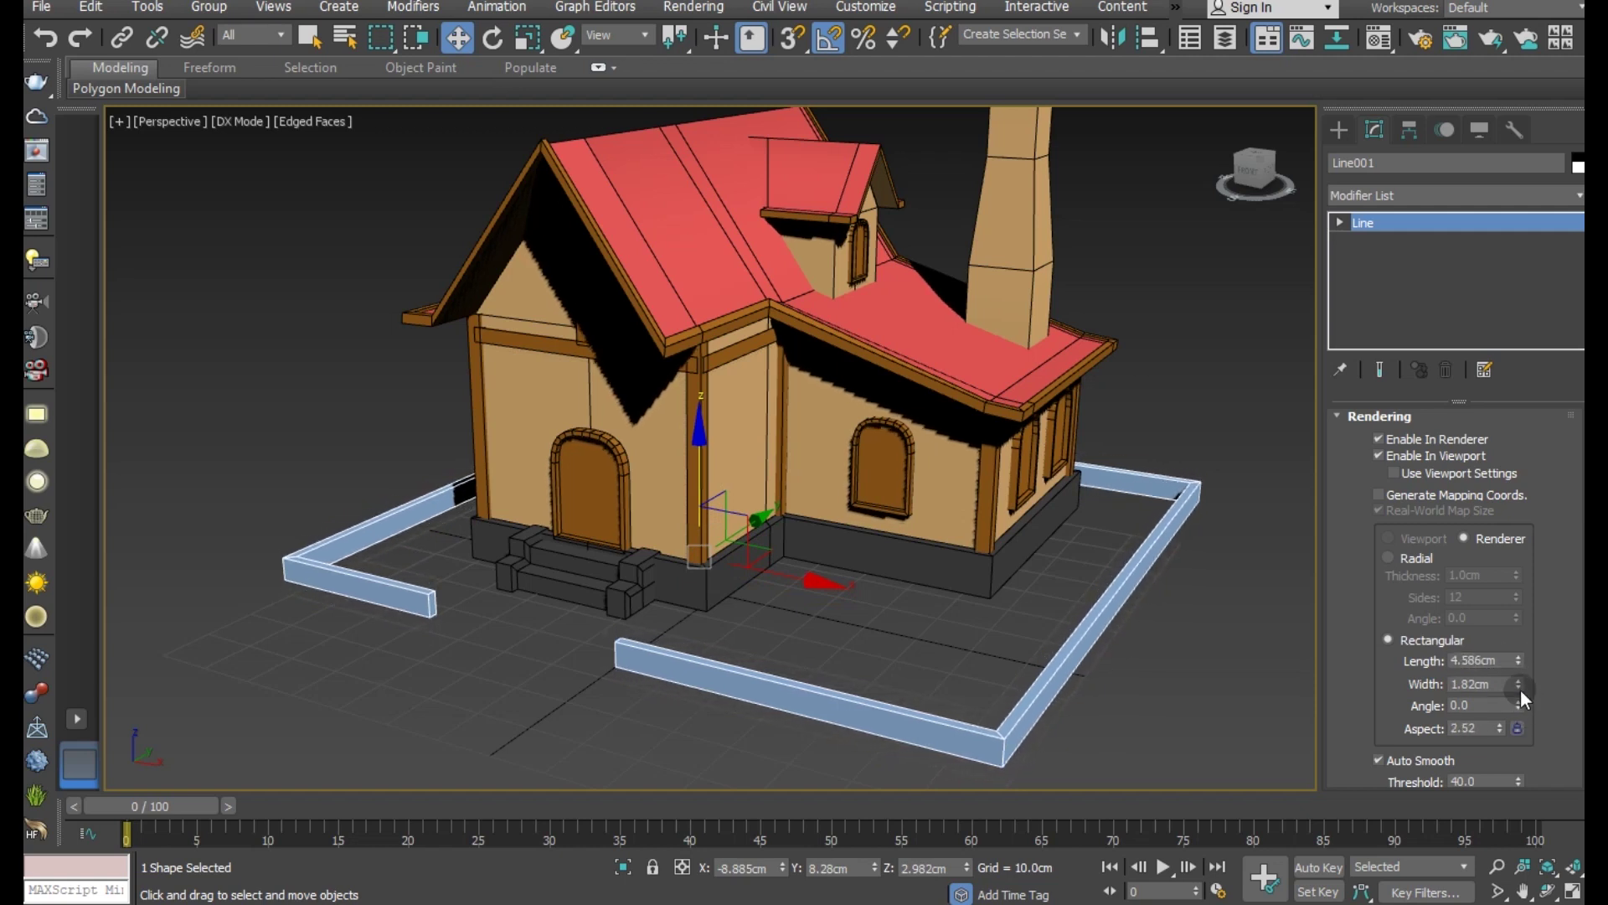
pyautogui.moveTo(1519, 685); pyautogui.dragTo(1528, 738)
pyautogui.moveTo(1516, 662); pyautogui.dragTo(1523, 681)
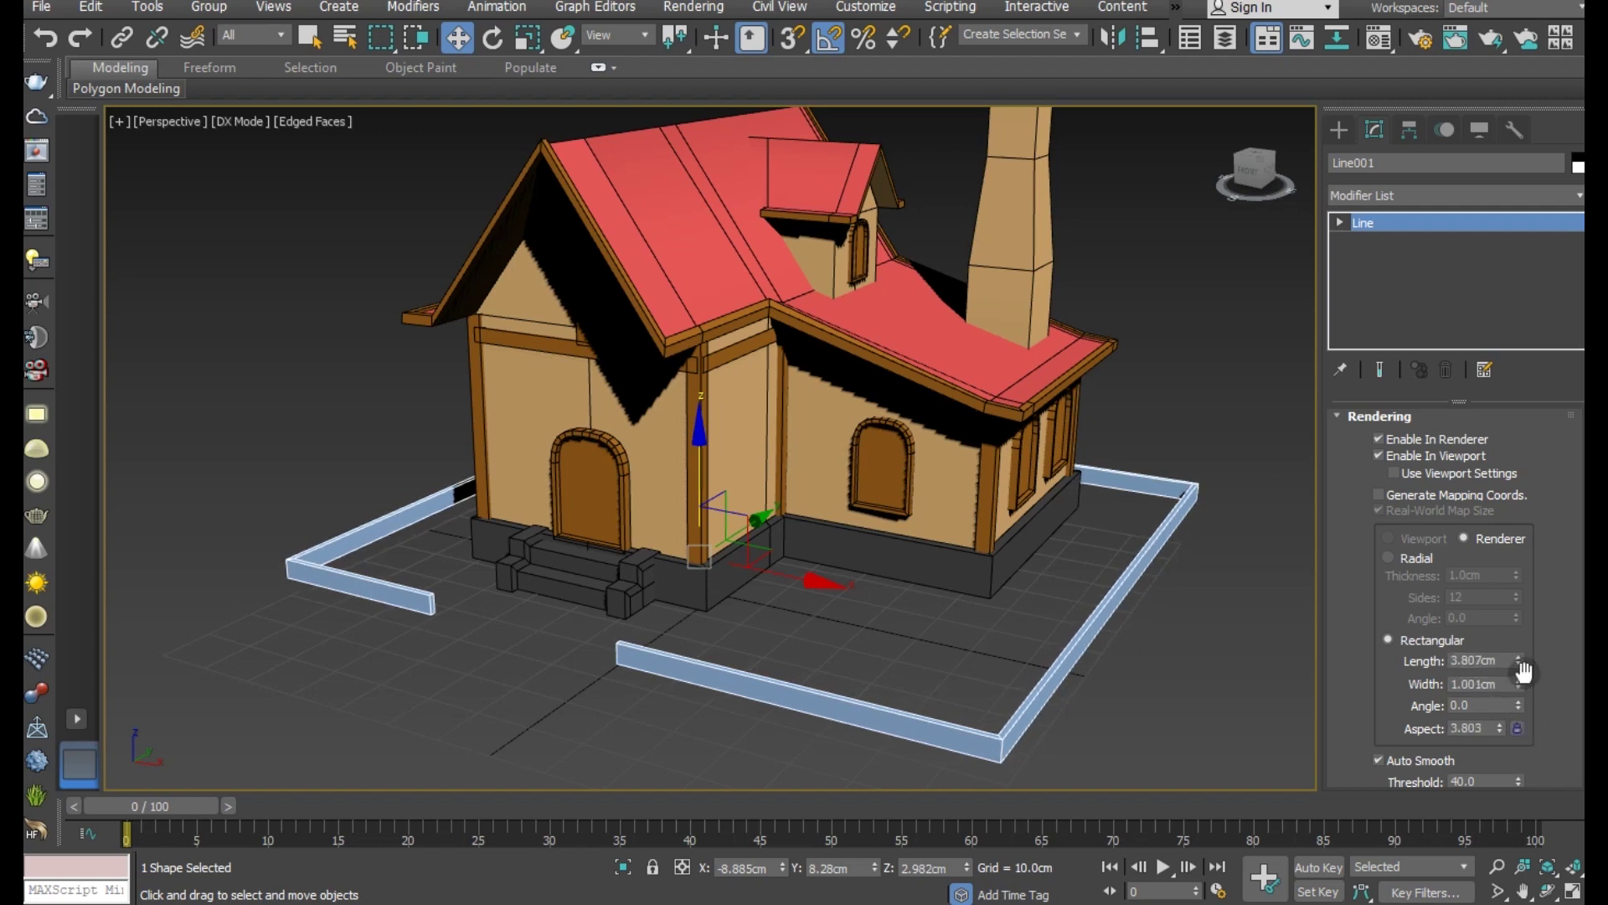
pyautogui.moveTo(1526, 702); pyautogui.dragTo(1530, 721)
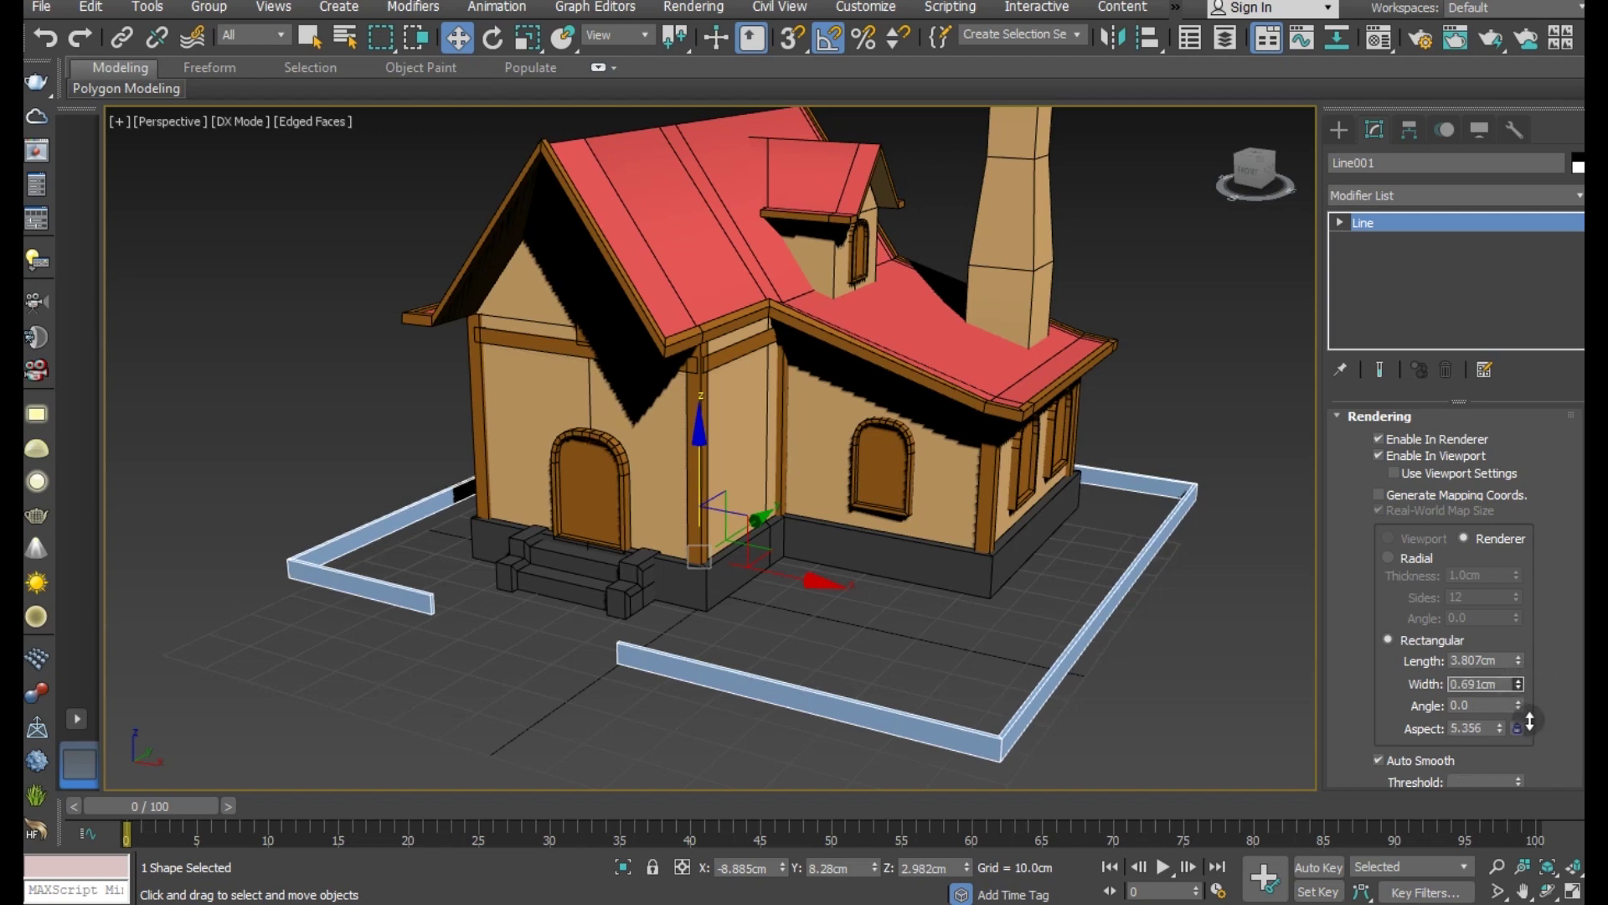
pyautogui.moveTo(1520, 662); pyautogui.dragTo(1530, 701)
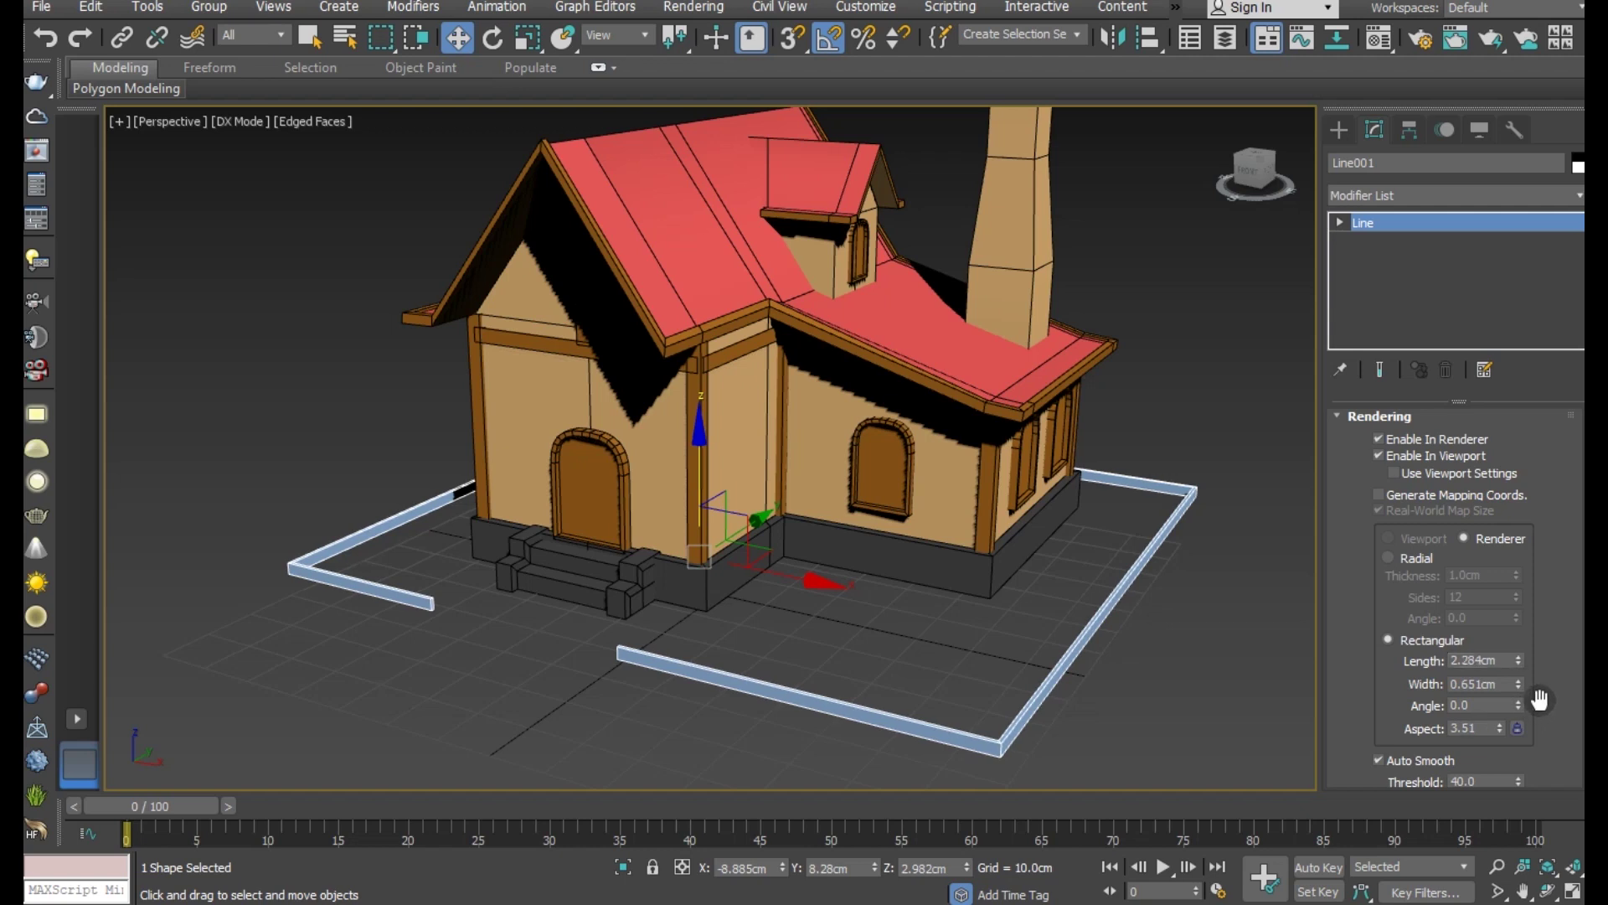
# Step: Turn off the rail's viewport rendering and zoom into the Front view
pyautogui.click(1414, 457)
pyautogui.keyDown('alt'); pyautogui.moveTo(817, 560); pyautogui.dragTo(903, 562, button='middle'); pyautogui.keyUp('alt')
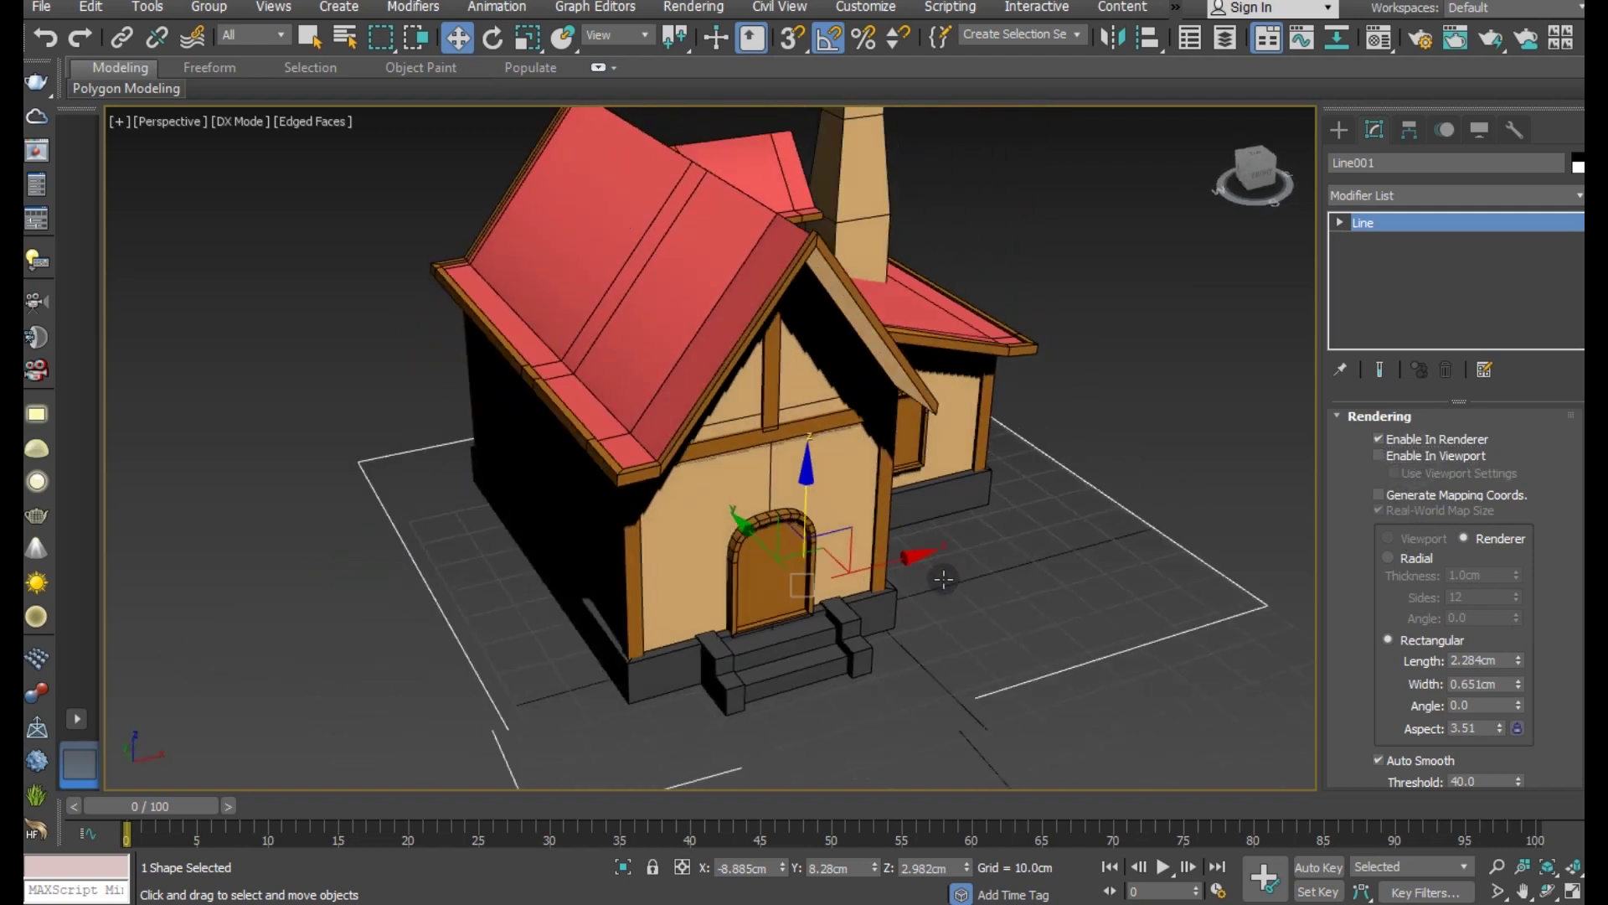
pyautogui.moveTo(861, 617); pyautogui.dragTo(855, 524, button='middle')
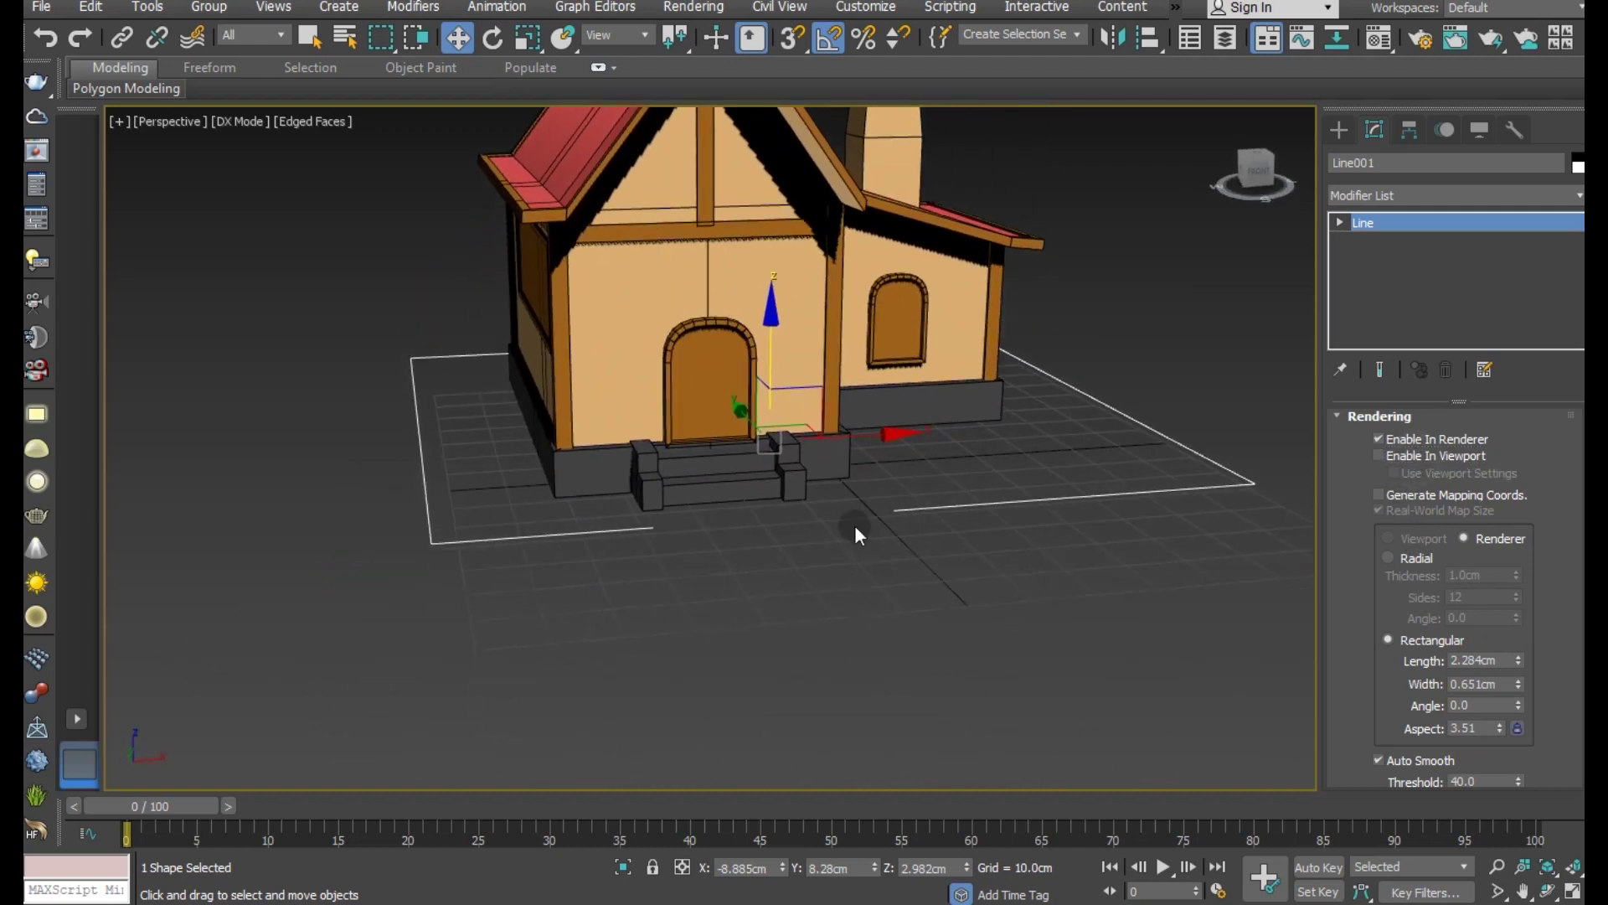
pyautogui.press('f')
pyautogui.scroll(1, 963, 438)
pyautogui.scroll(2, 549, 600)
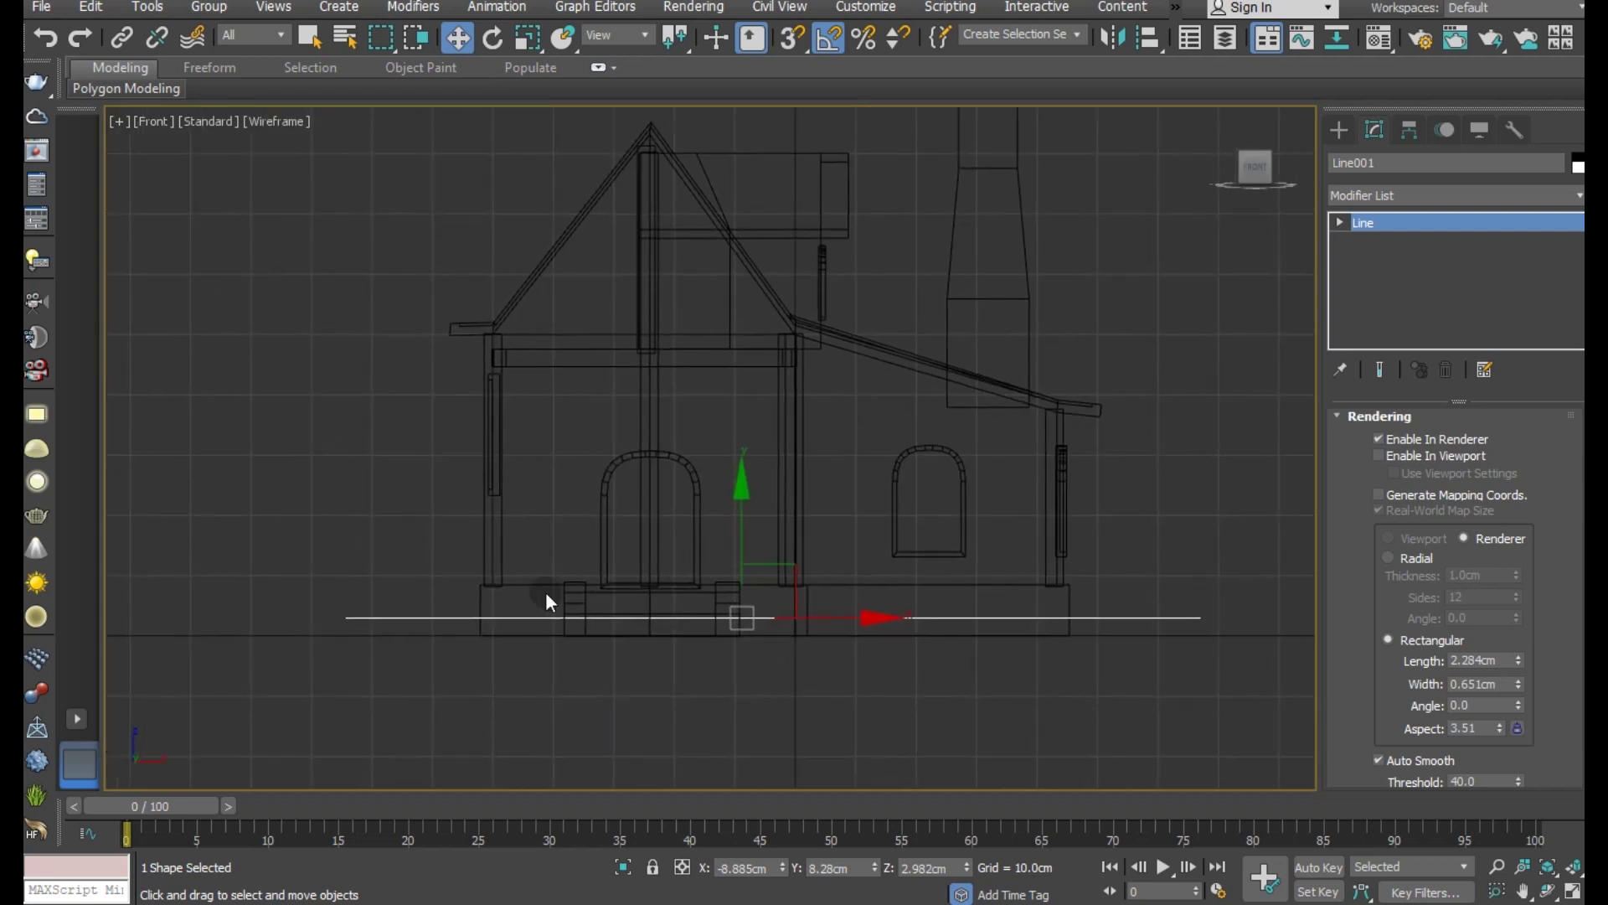
pyautogui.scroll(3, 490, 620)
pyautogui.scroll(2, 491, 620)
# Step: Draw a tall thin Box022 post beside the steps and move it onto the fence line
pyautogui.click(1343, 134)
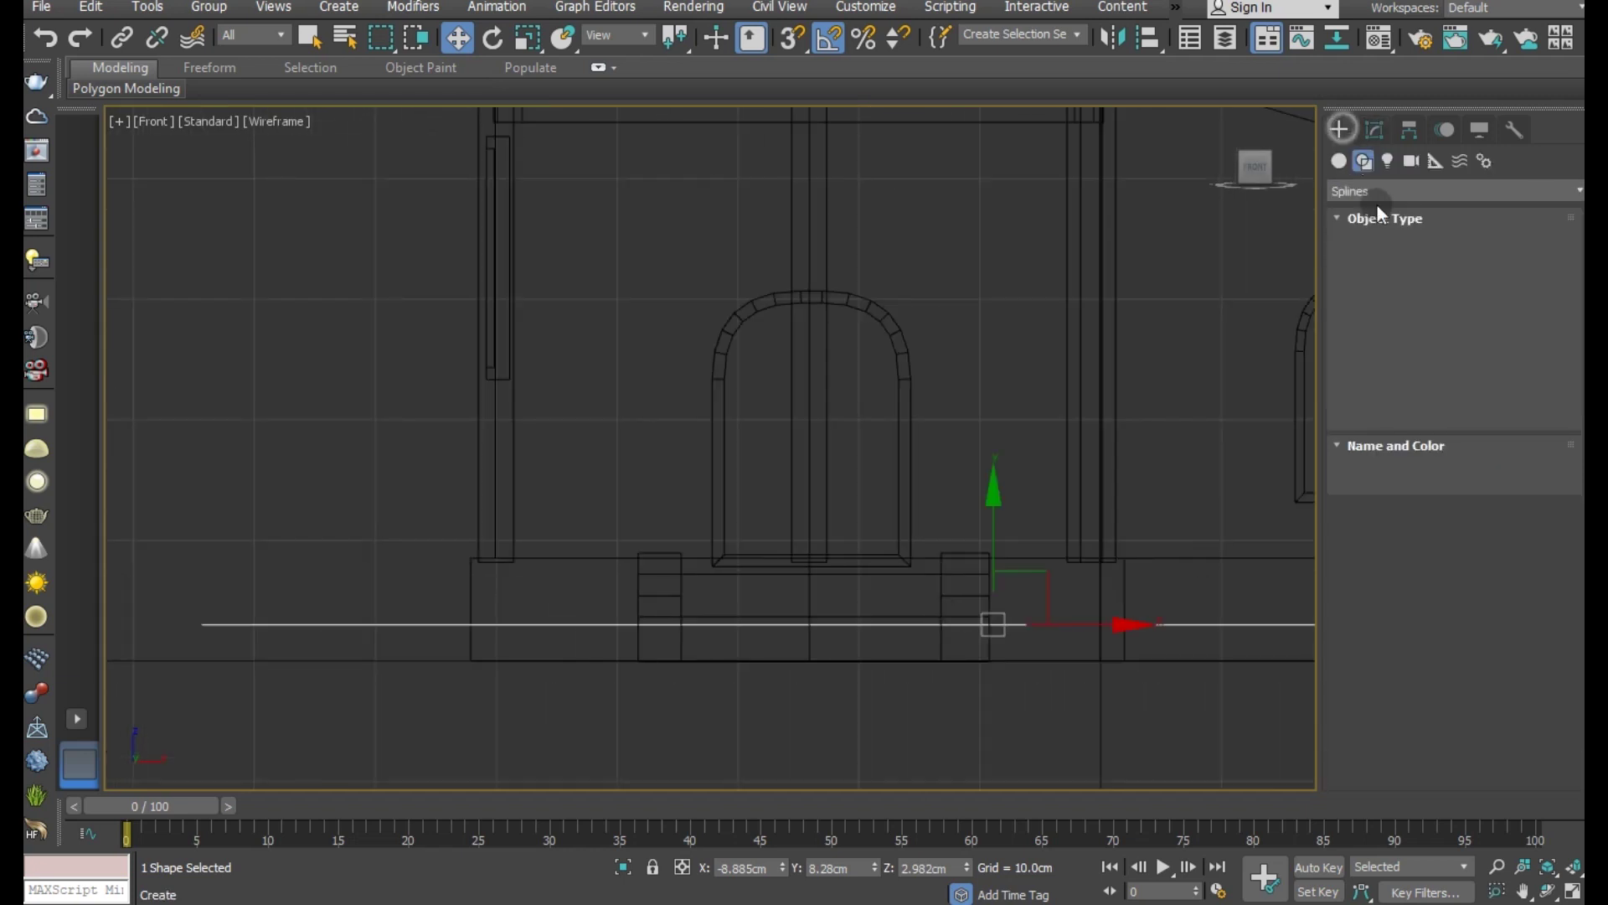
pyautogui.click(1342, 162)
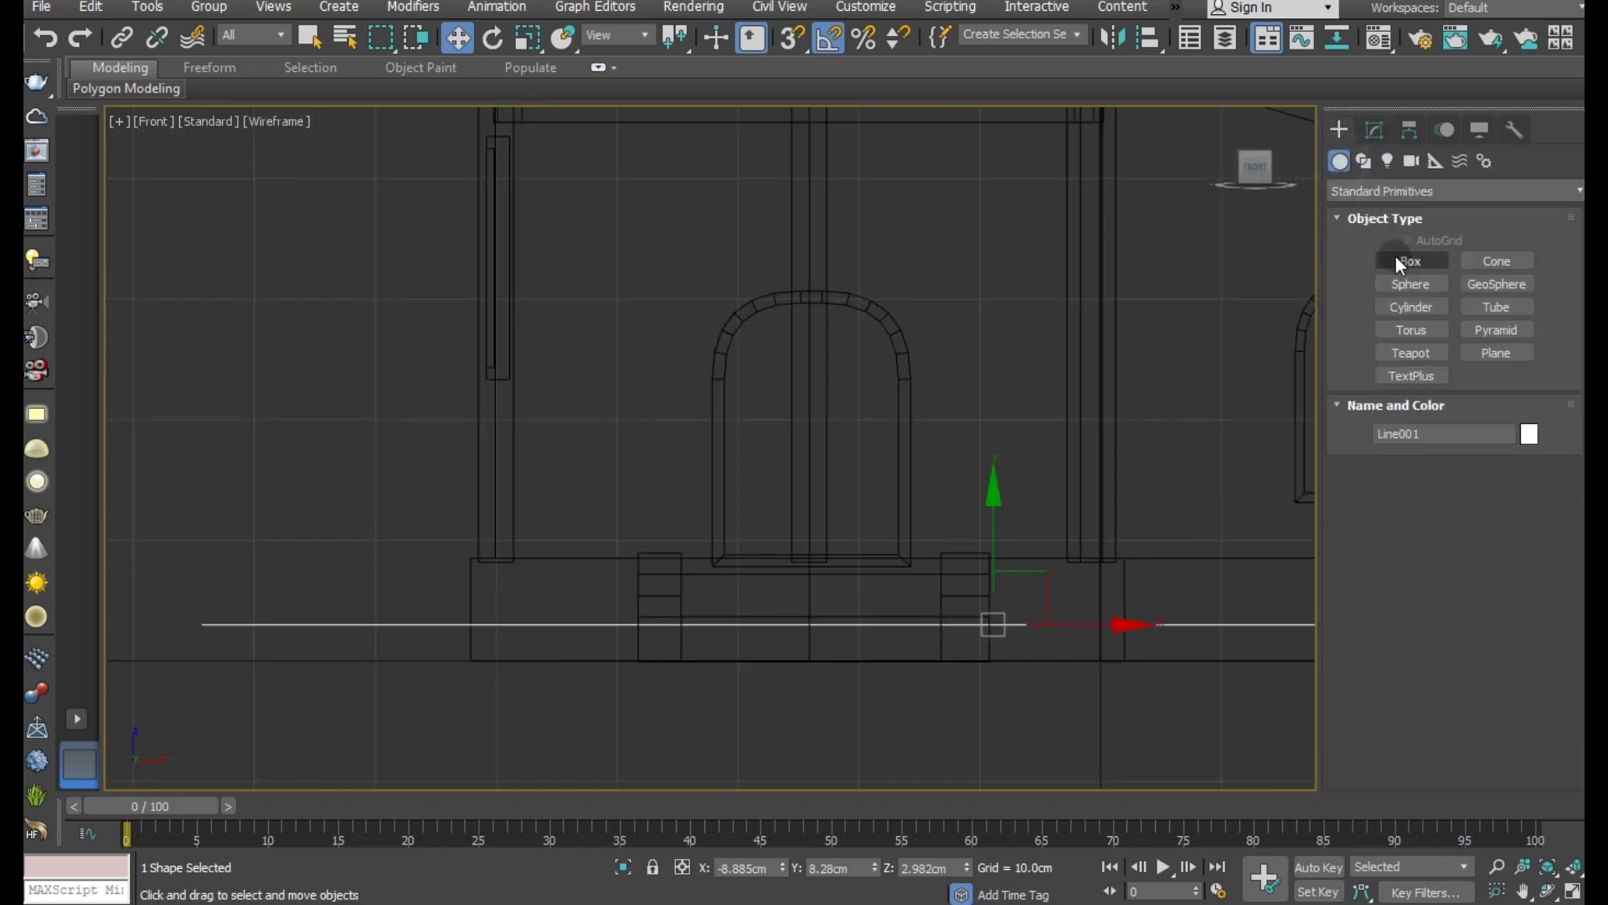
pyautogui.click(1410, 260)
pyautogui.moveTo(1087, 534)
pyautogui.mouseDown(button='middle')
pyautogui.moveTo(804, 506)
pyautogui.moveTo(739, 528)
pyautogui.mouseUp(button='middle')
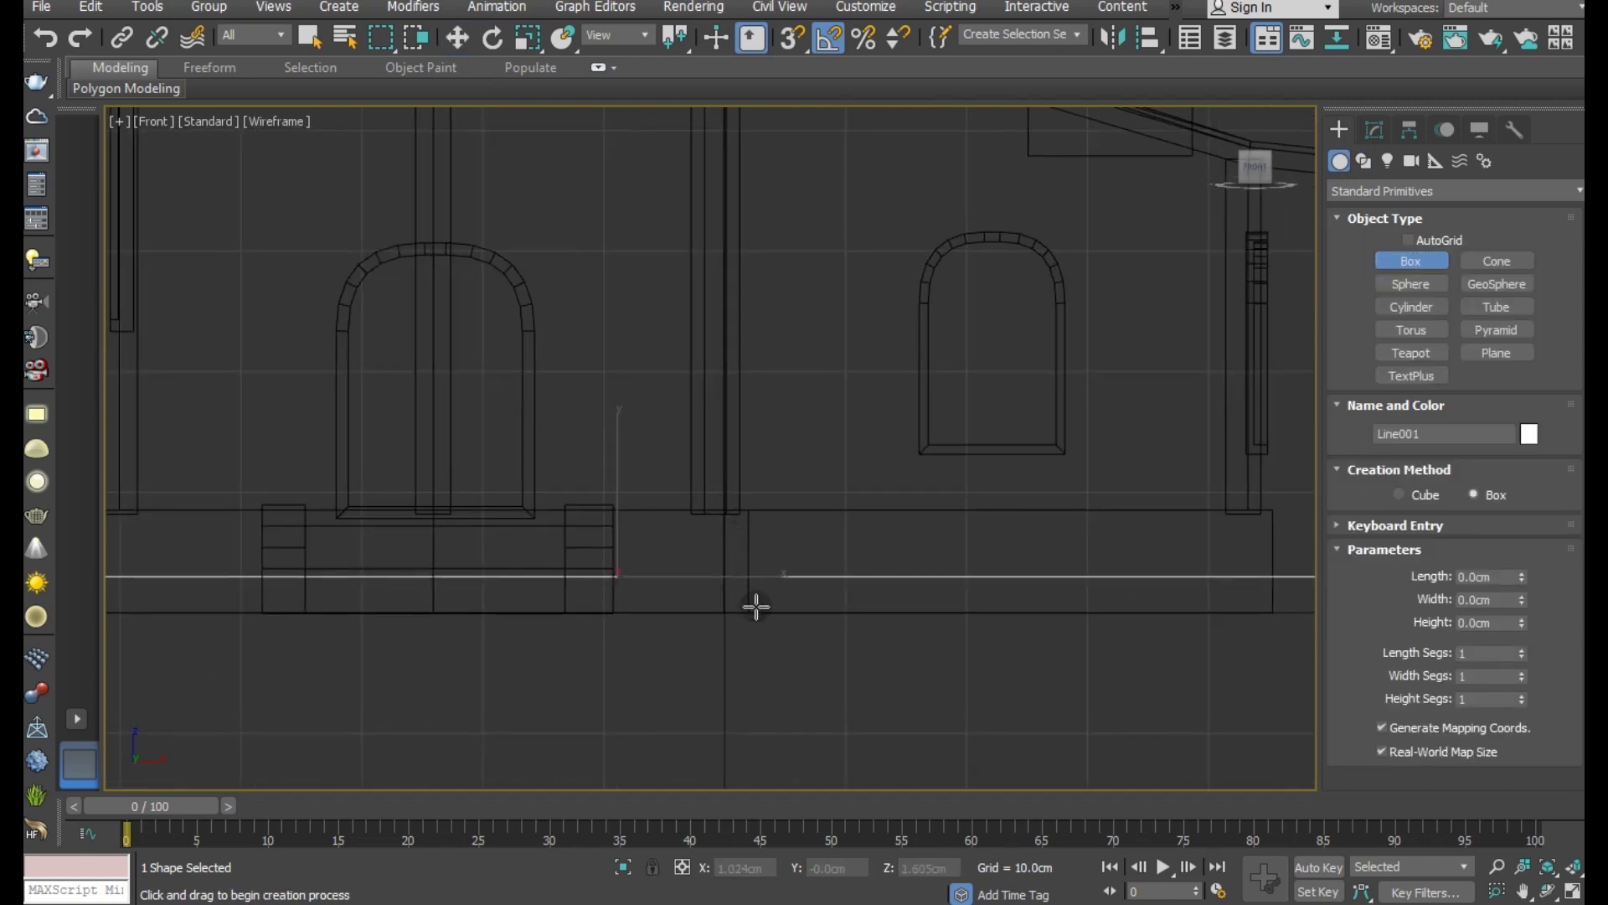
pyautogui.moveTo(785, 612); pyautogui.dragTo(806, 512)
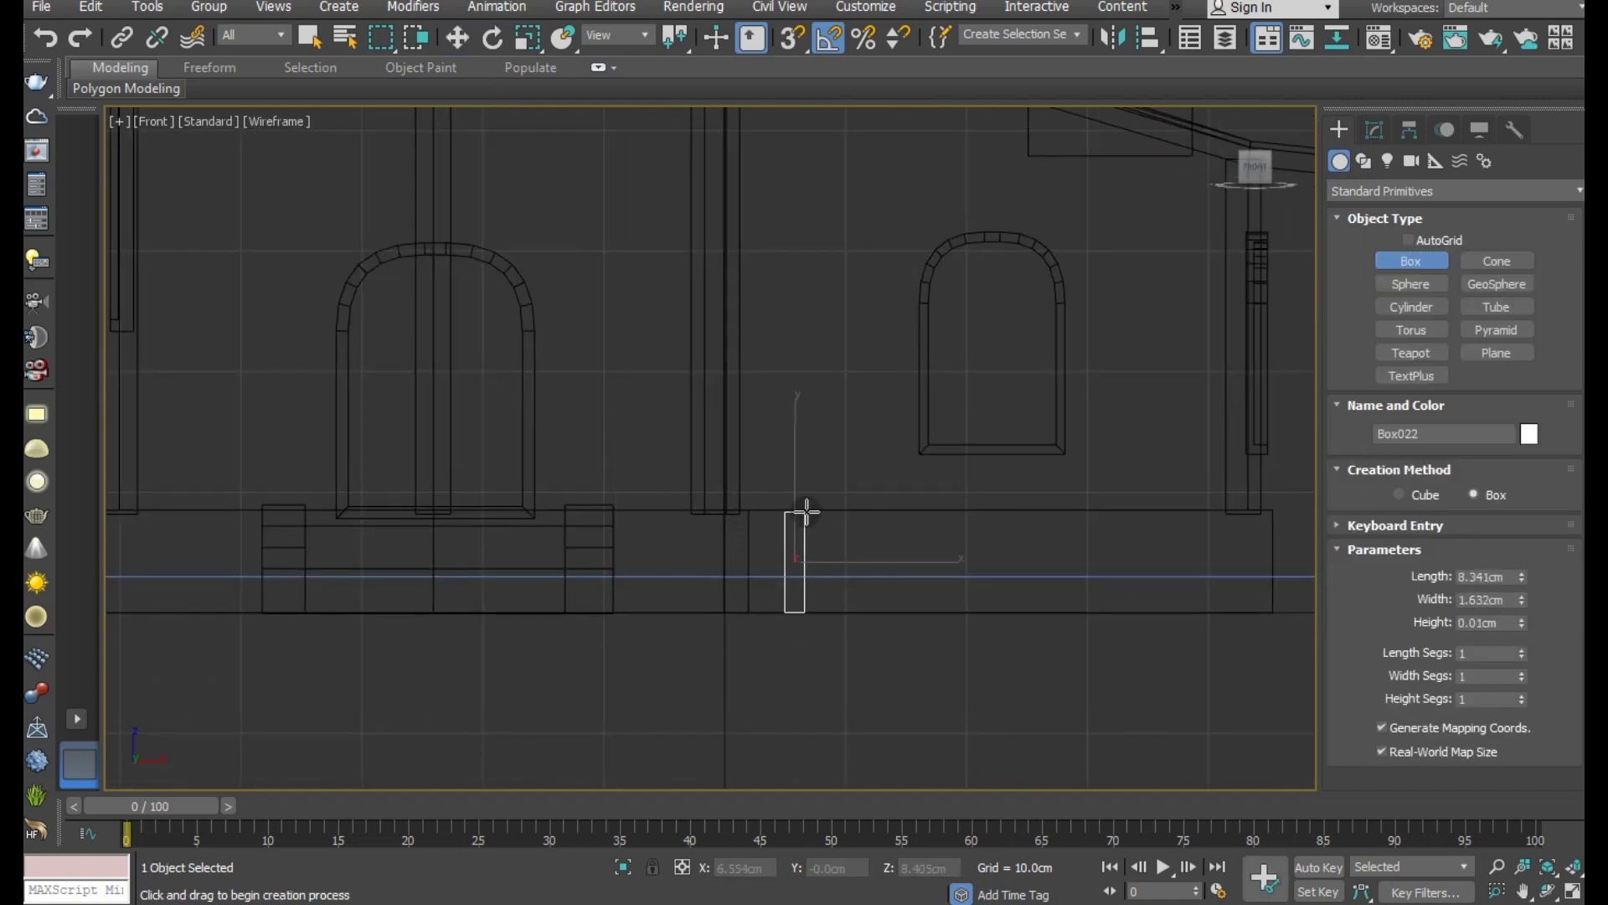
pyautogui.click(807, 530)
pyautogui.press('w')
pyautogui.press('p')
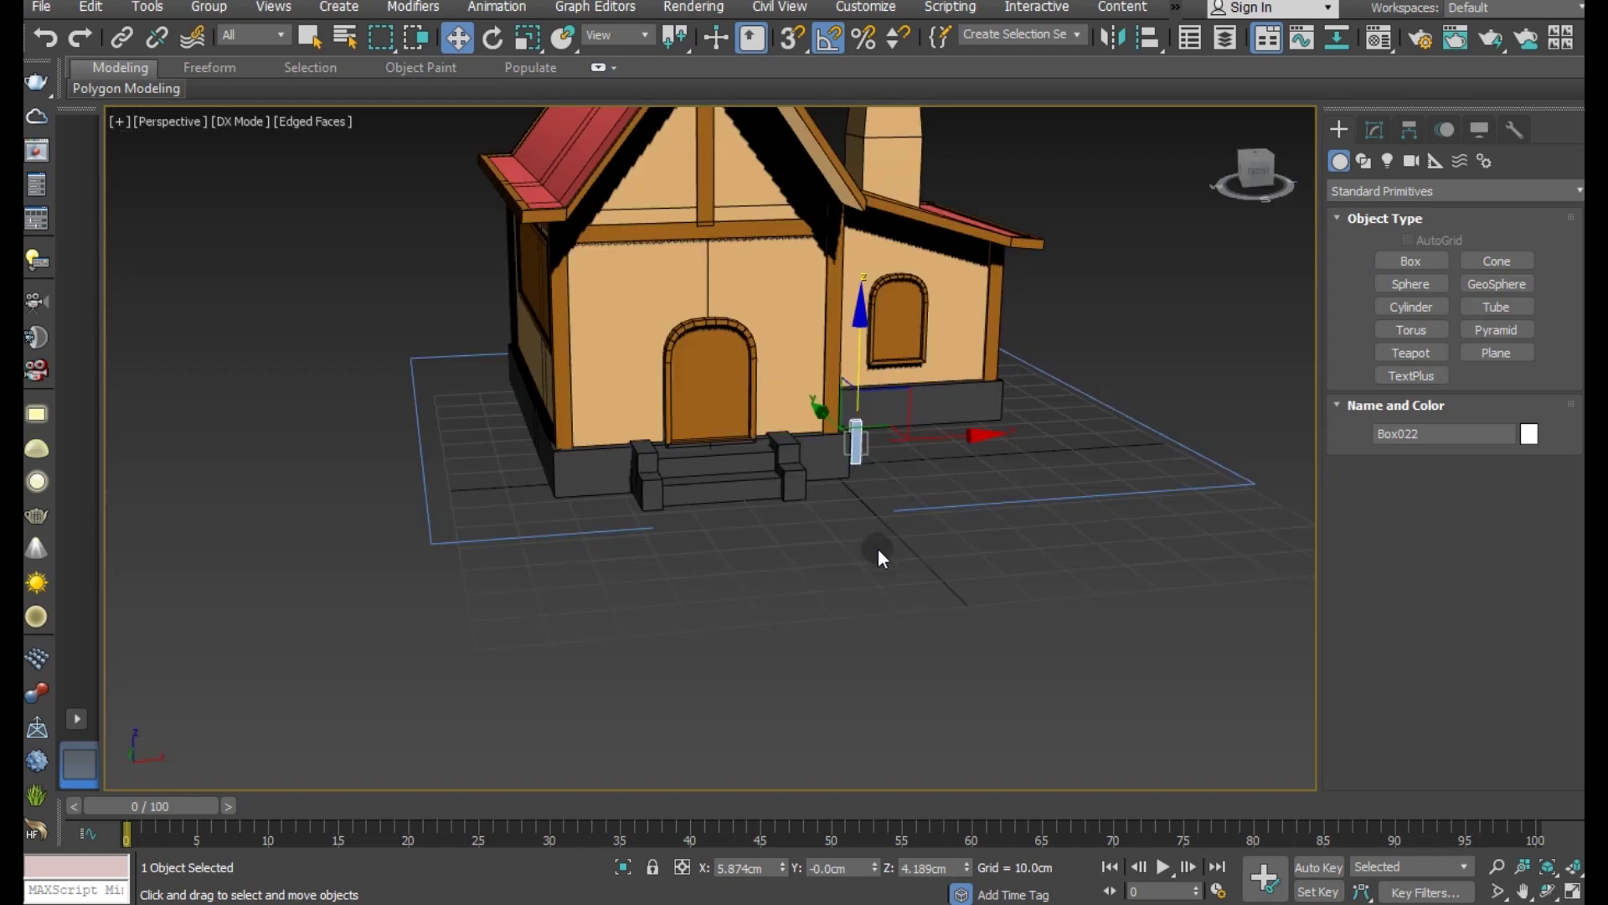
pyautogui.moveTo(814, 418); pyautogui.dragTo(901, 470)
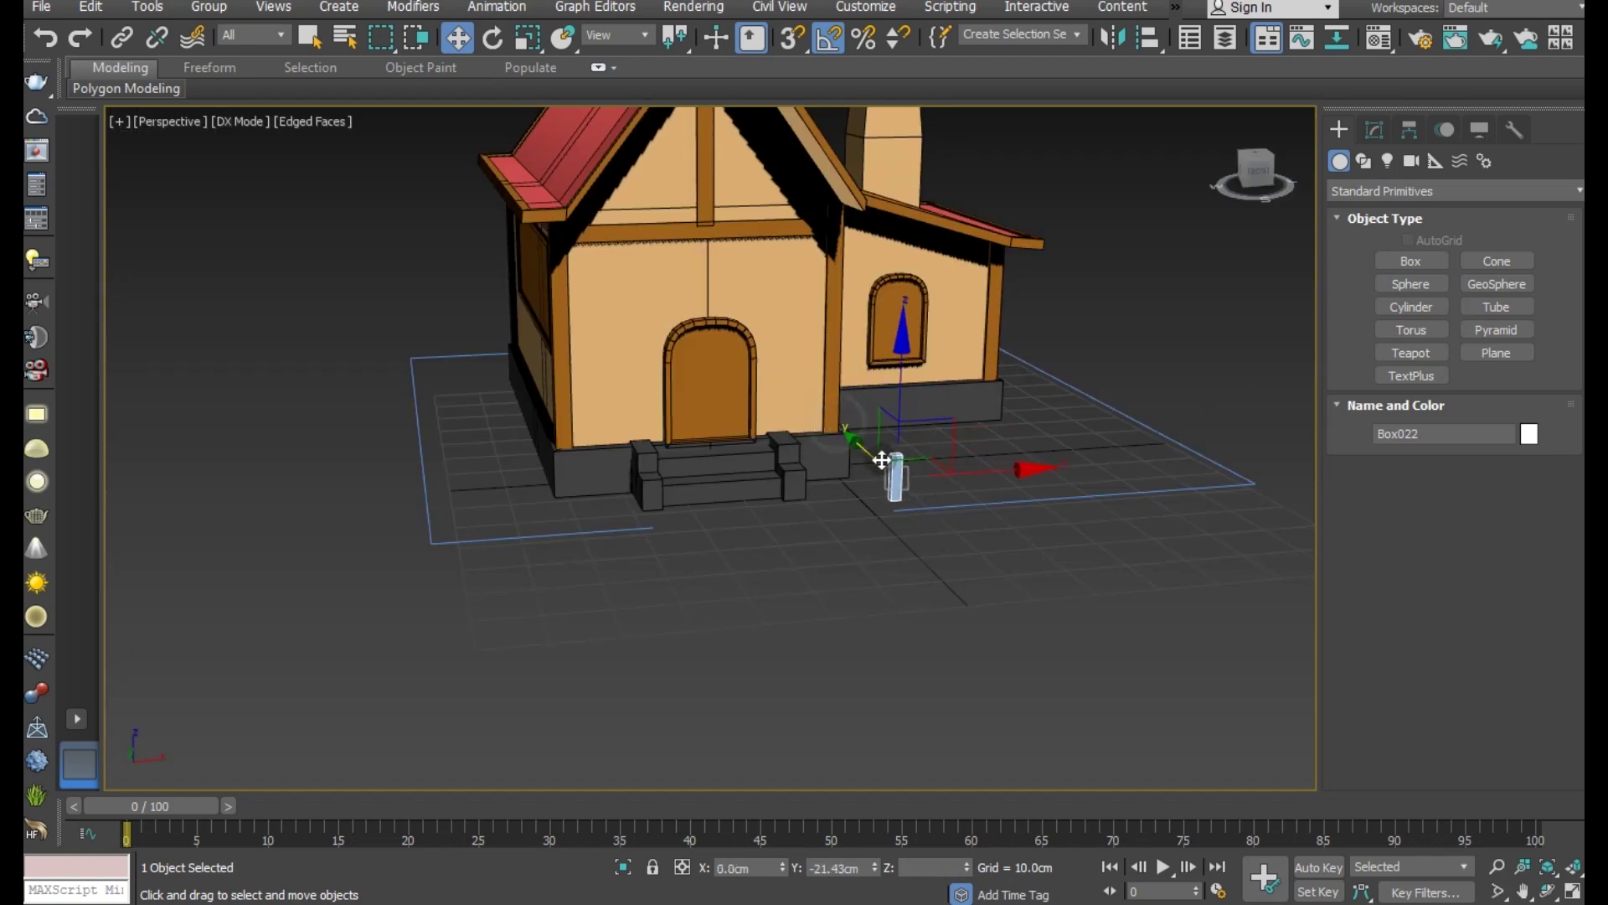
# Step: Set Box022's Height to -0.682cm and convert the post to Editable Poly
pyautogui.scroll(5, 902, 470)
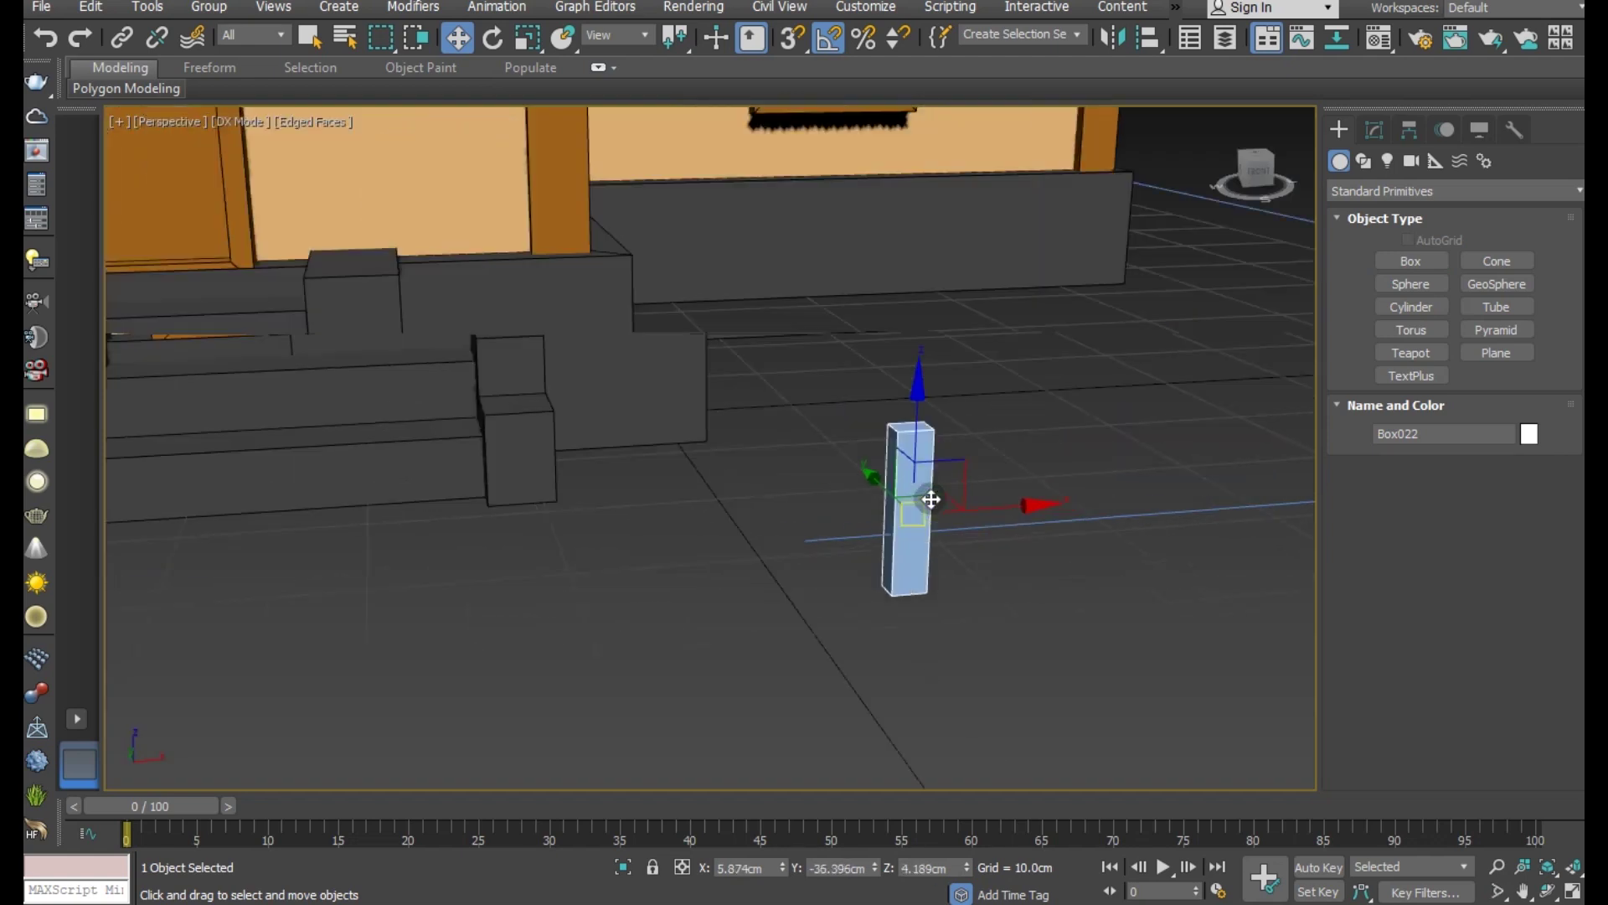
pyautogui.scroll(4, 924, 501)
pyautogui.scroll(3, 963, 536)
pyautogui.moveTo(853, 495); pyautogui.dragTo(856, 496)
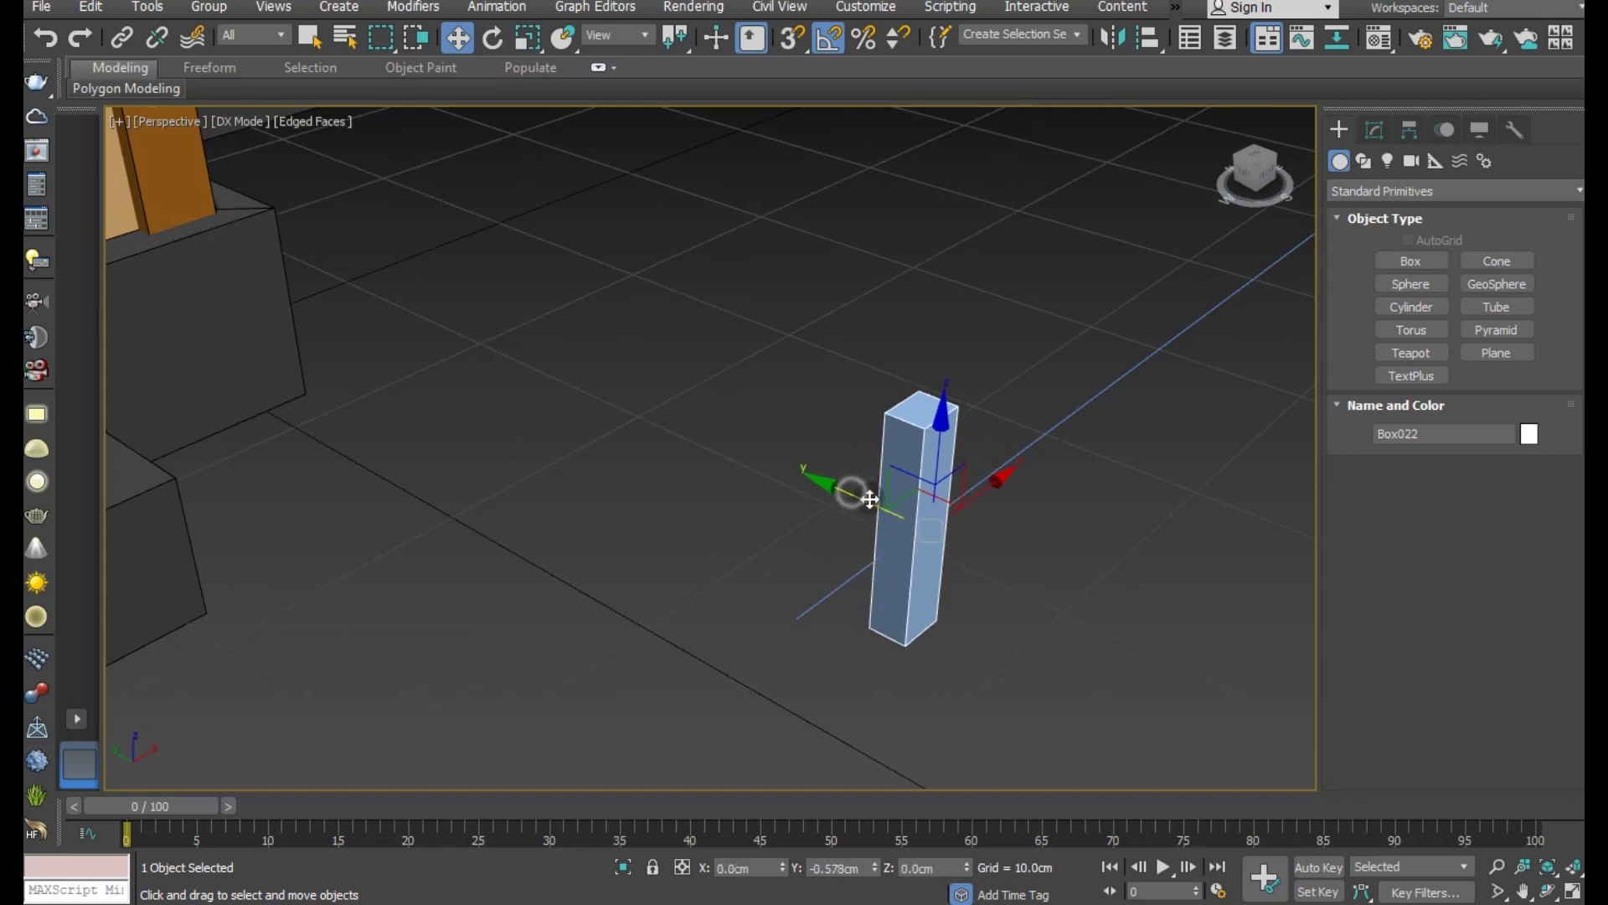
pyautogui.click(1376, 129)
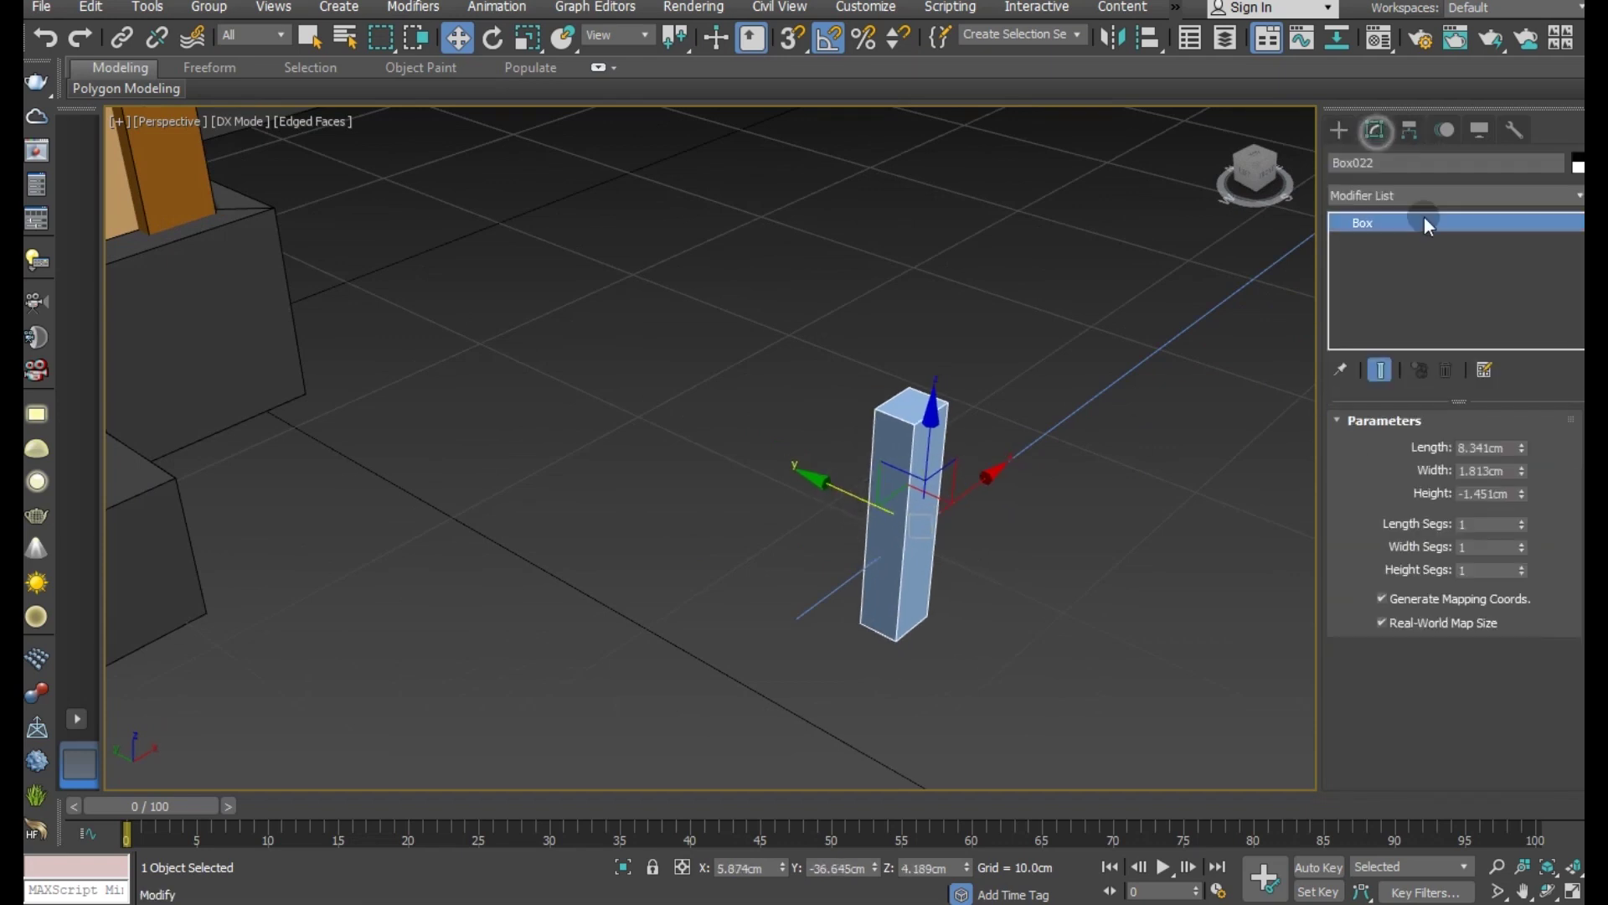
pyautogui.moveTo(1522, 495); pyautogui.dragTo(1509, 461)
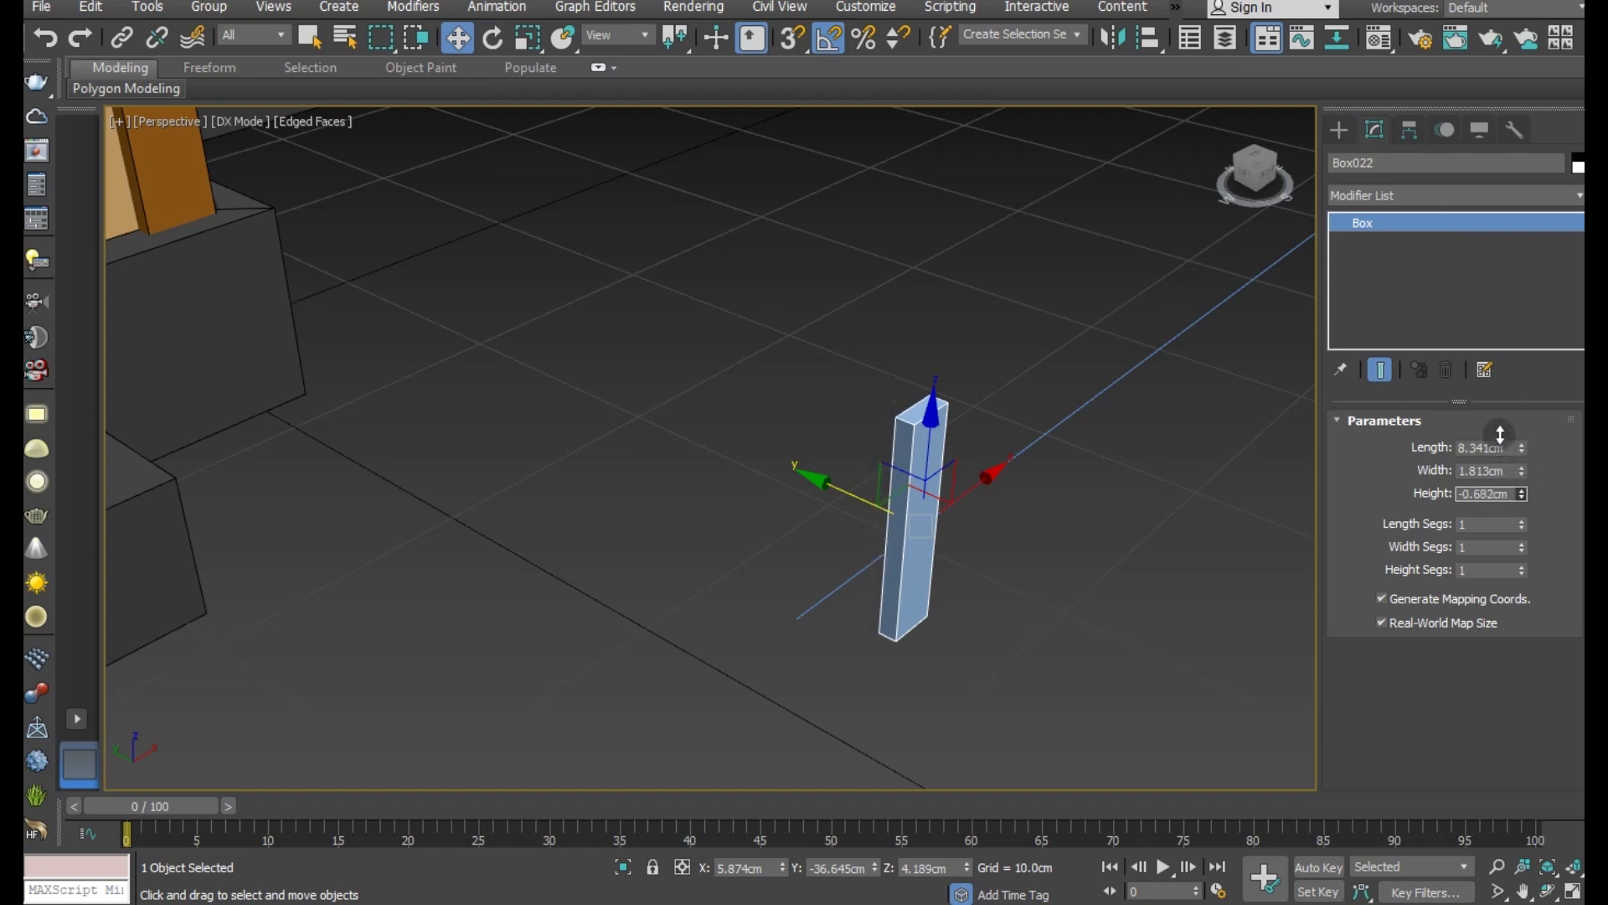
pyautogui.moveTo(1509, 461); pyautogui.dragTo(1499, 393)
pyautogui.rightClick(1448, 275)
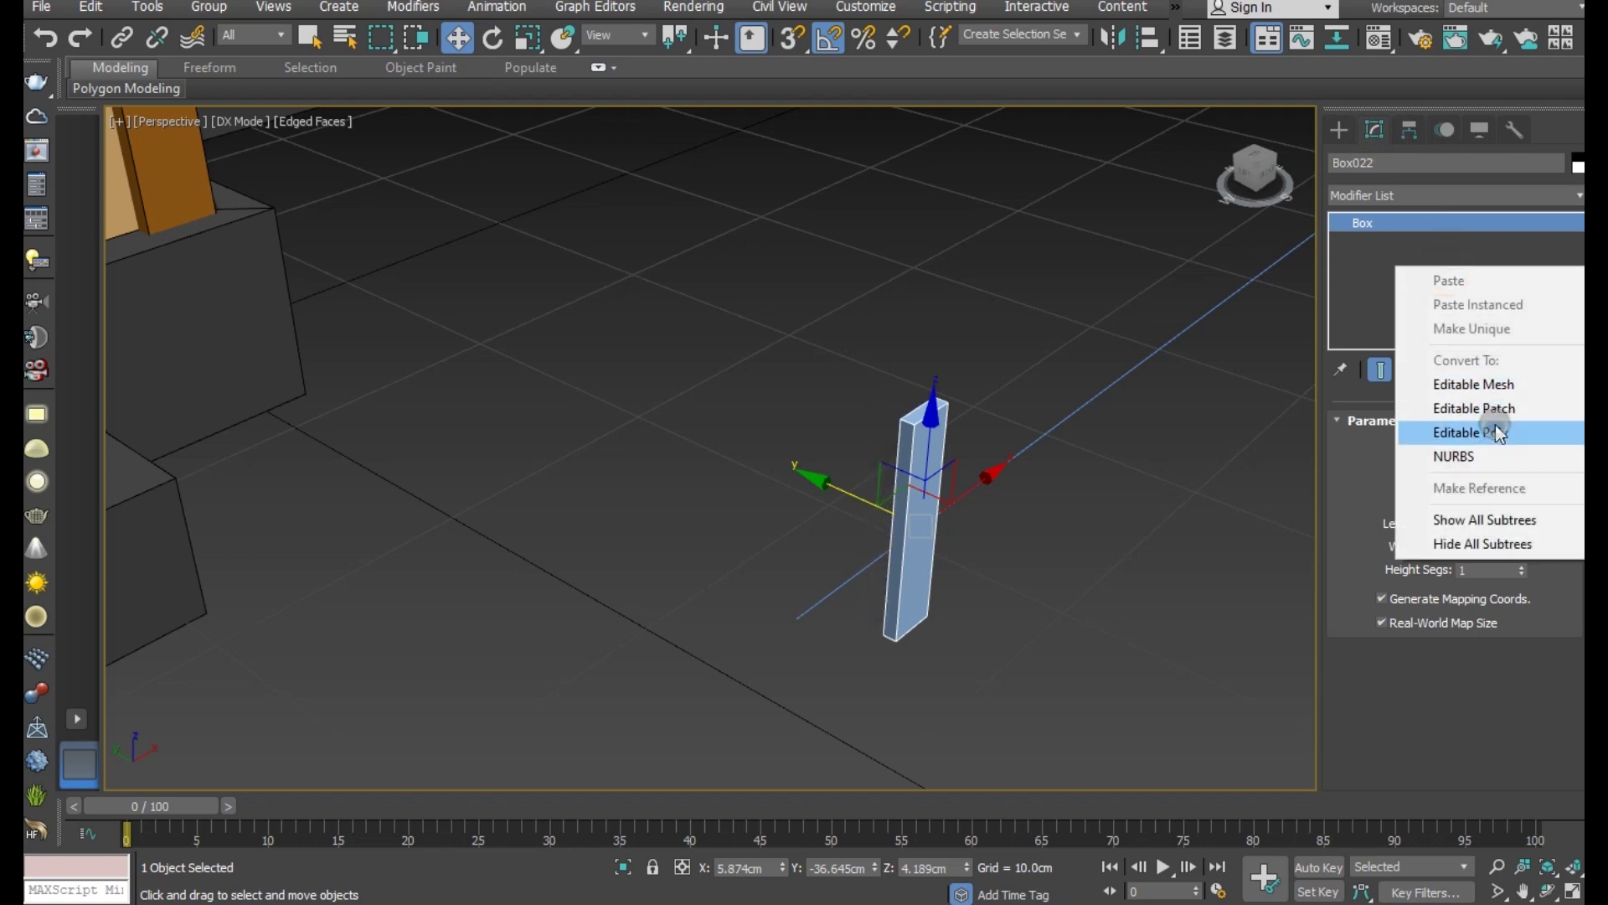
pyautogui.click(1476, 425)
pyautogui.moveTo(1058, 483)
pyautogui.keyDown('alt'); pyautogui.mouseDown(button='middle')
pyautogui.moveTo(995, 471)
pyautogui.moveTo(1020, 460)
pyautogui.mouseUp(button='middle'); pyautogui.keyUp('alt')
# Step: Chamfer Box022's two top edges by about 0.85cm so the post ends in a pointed tip
pyautogui.click(1428, 452)
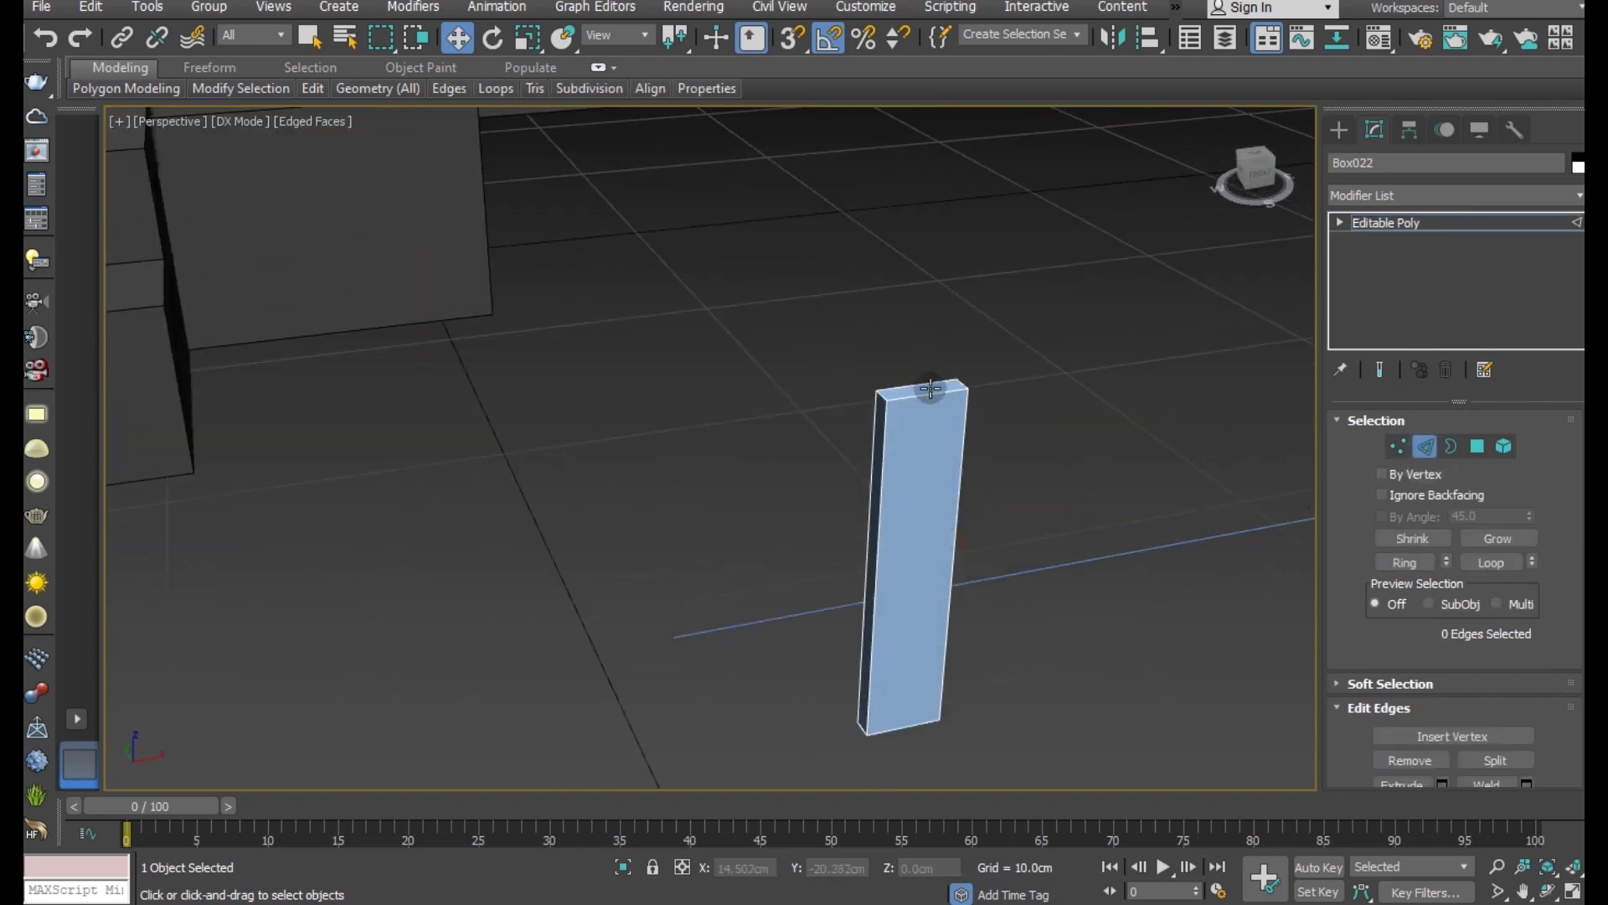
pyautogui.scroll(2, 987, 379)
pyautogui.click(986, 386)
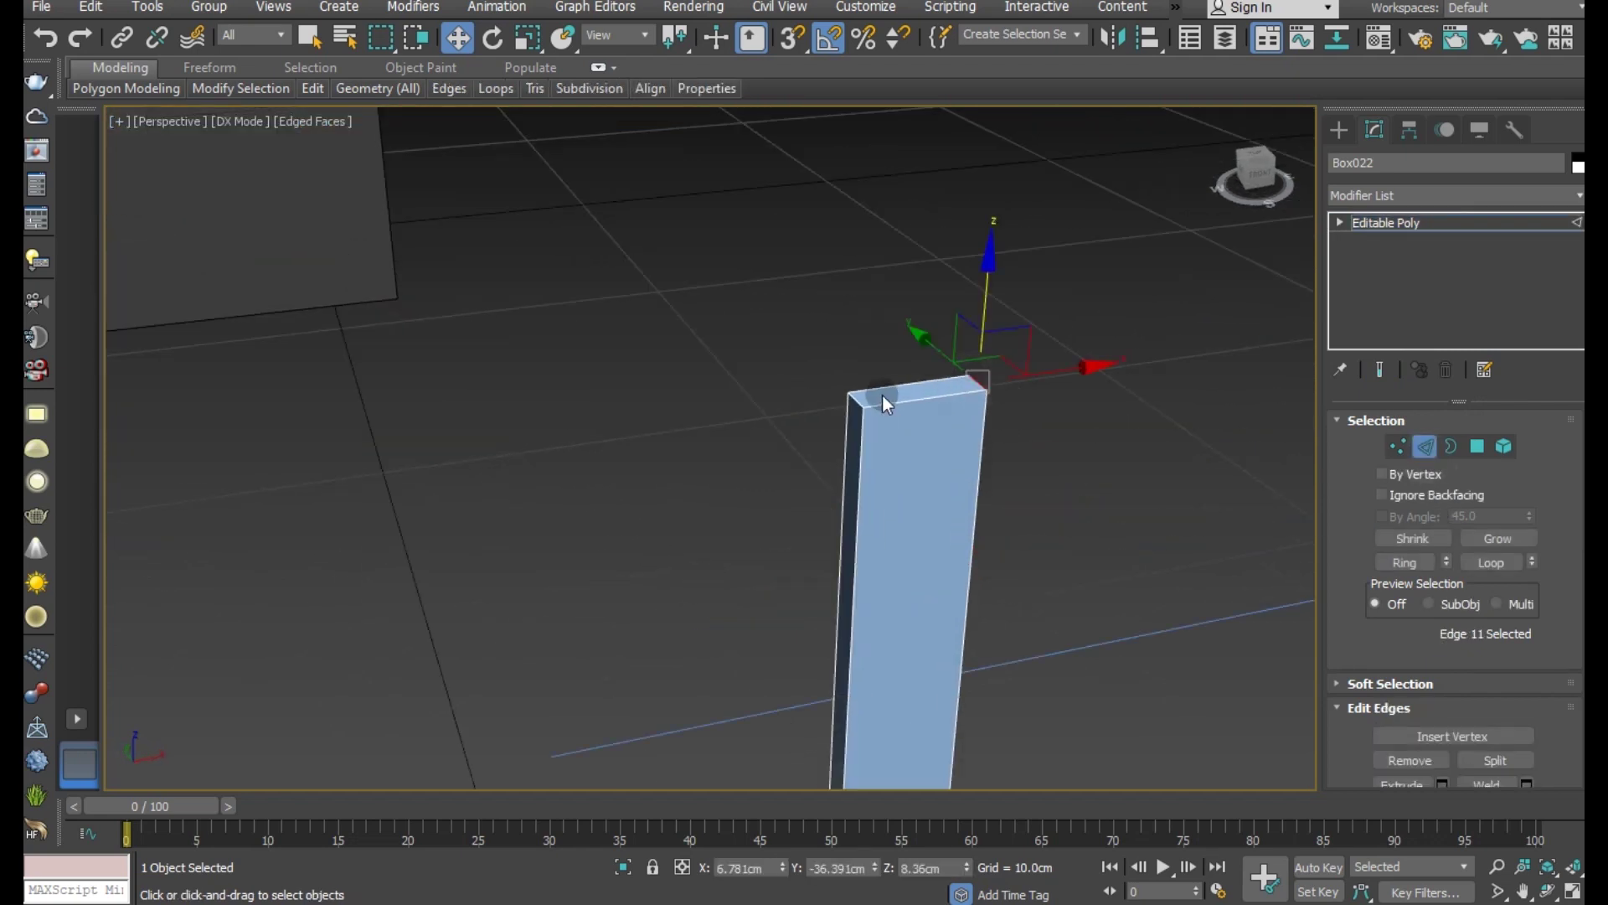
pyautogui.keyDown('ctrl'); pyautogui.click(856, 397); pyautogui.keyUp('ctrl')
pyautogui.scroll(-1, 1448, 735)
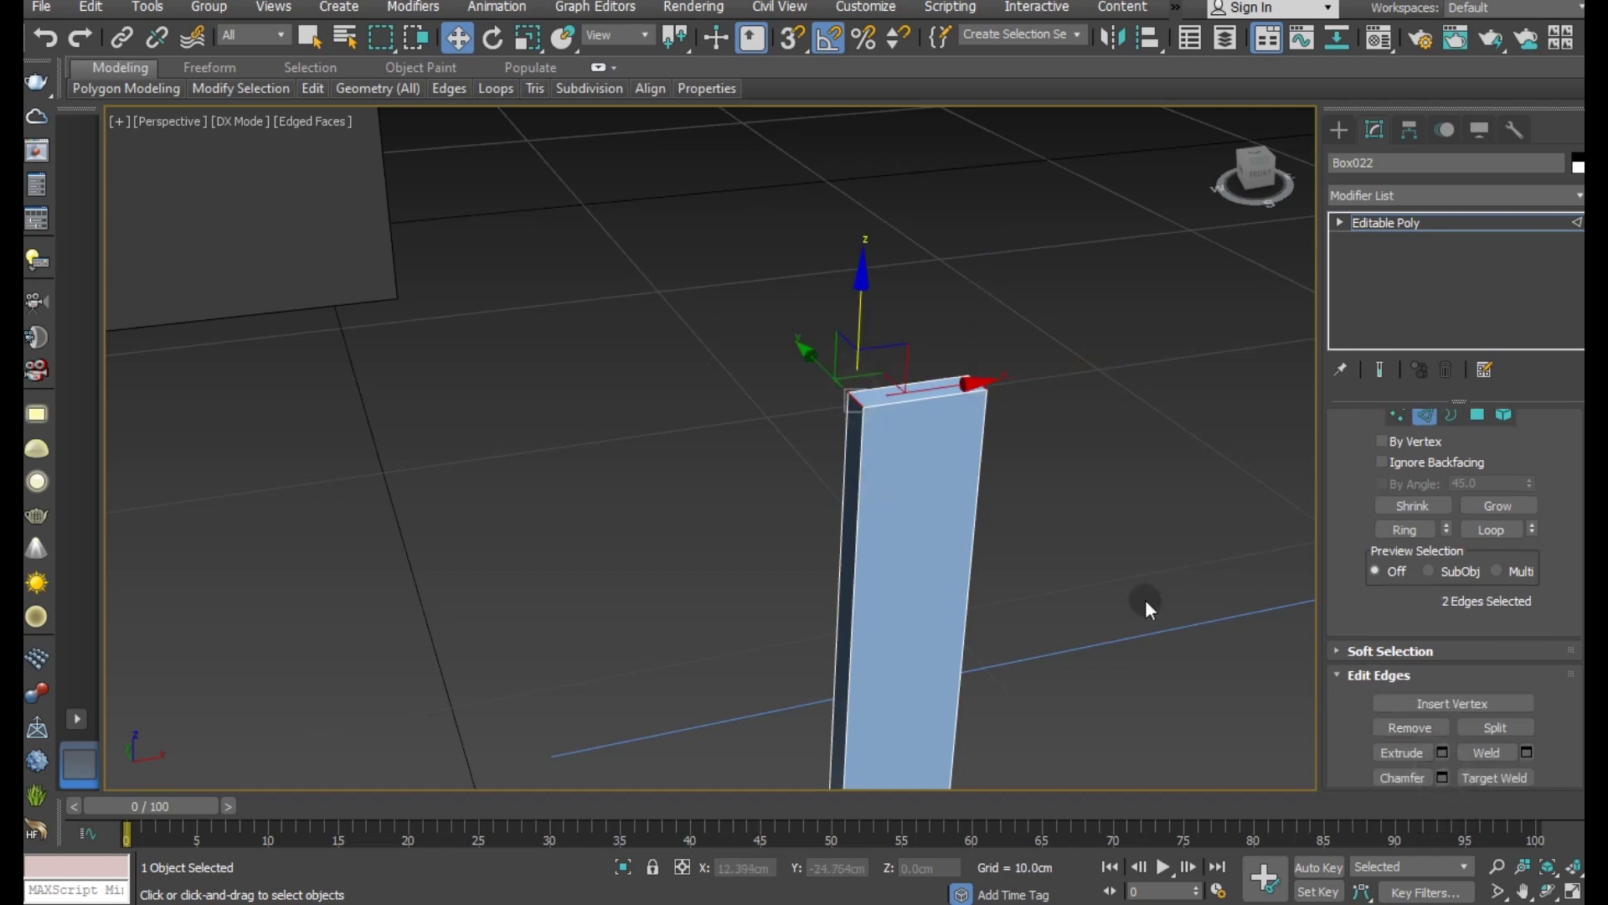
pyautogui.click(1441, 778)
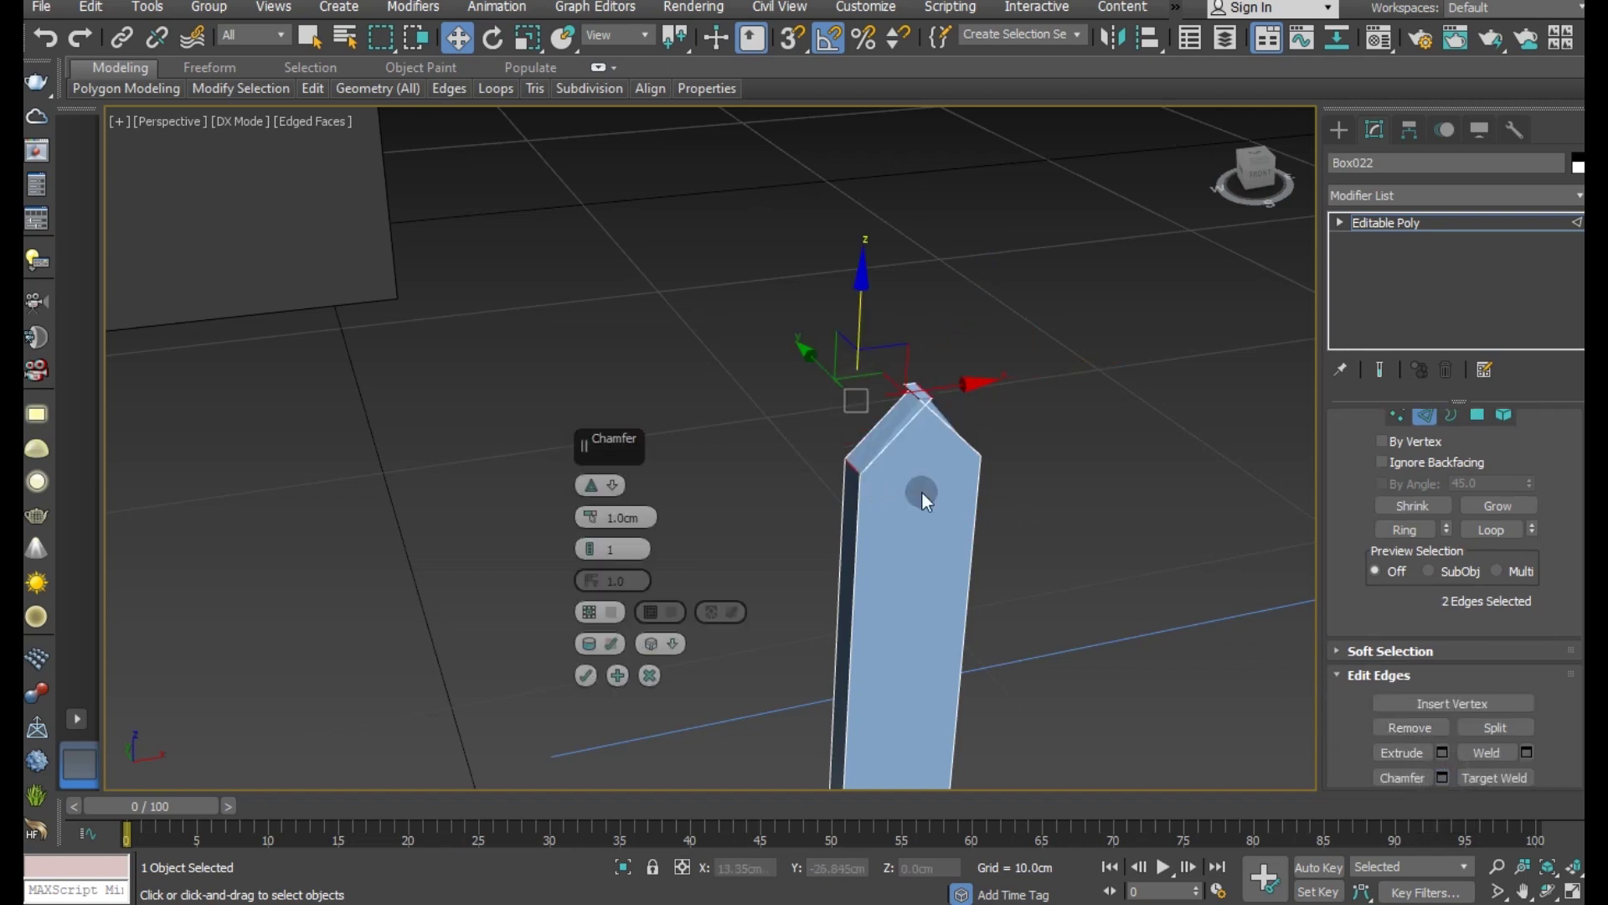
pyautogui.moveTo(593, 517); pyautogui.dragTo(594, 513)
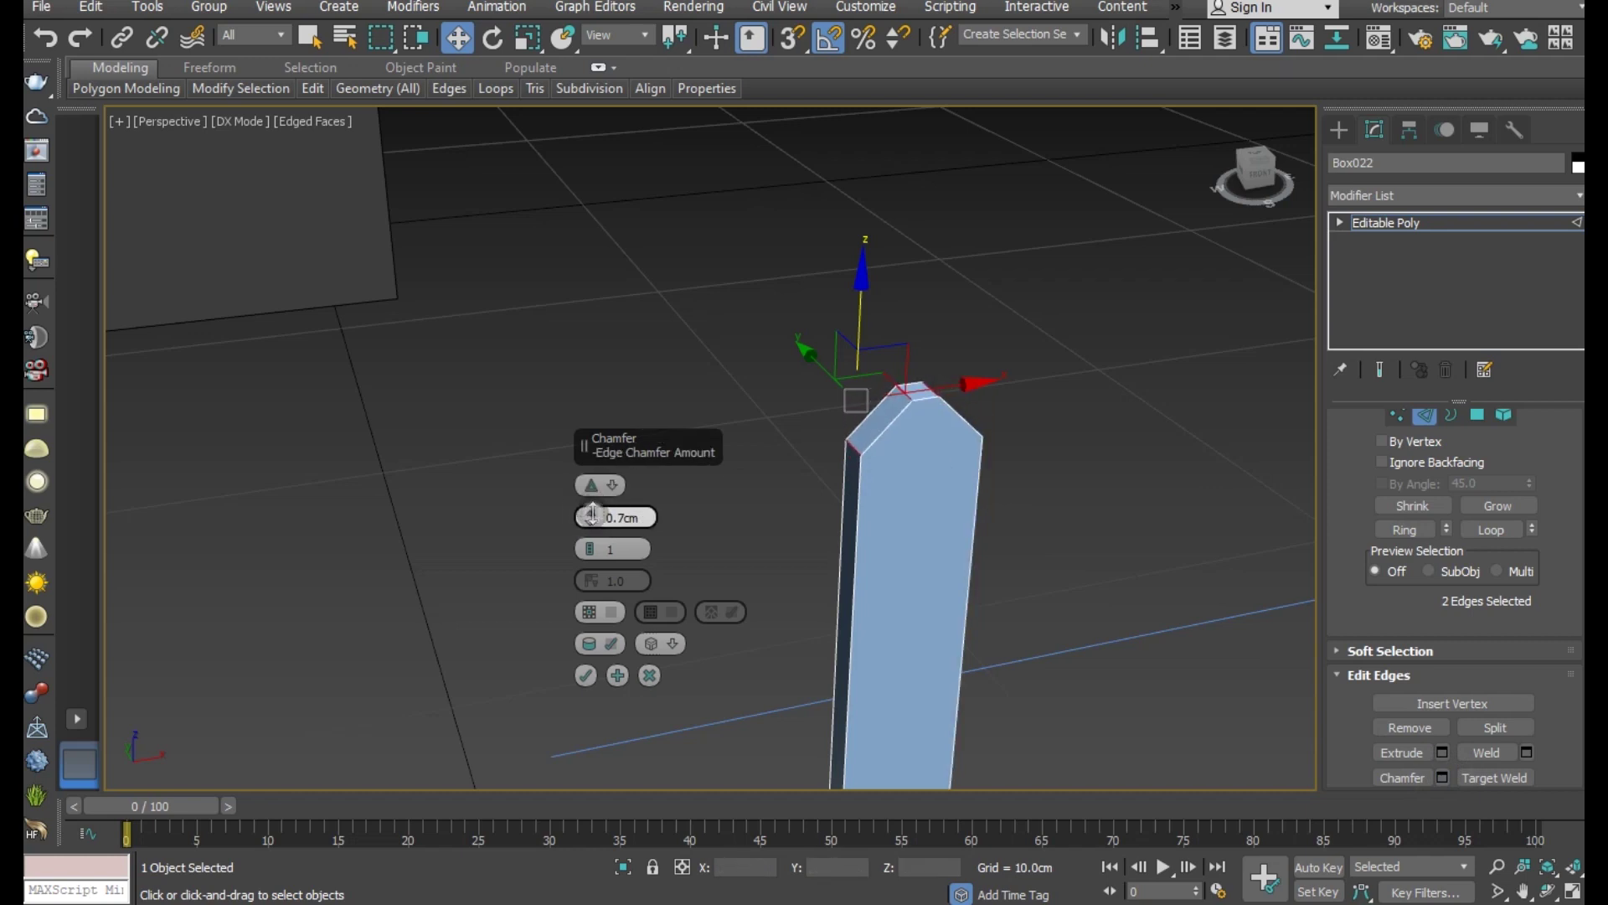
pyautogui.moveTo(593, 512); pyautogui.dragTo(593, 513)
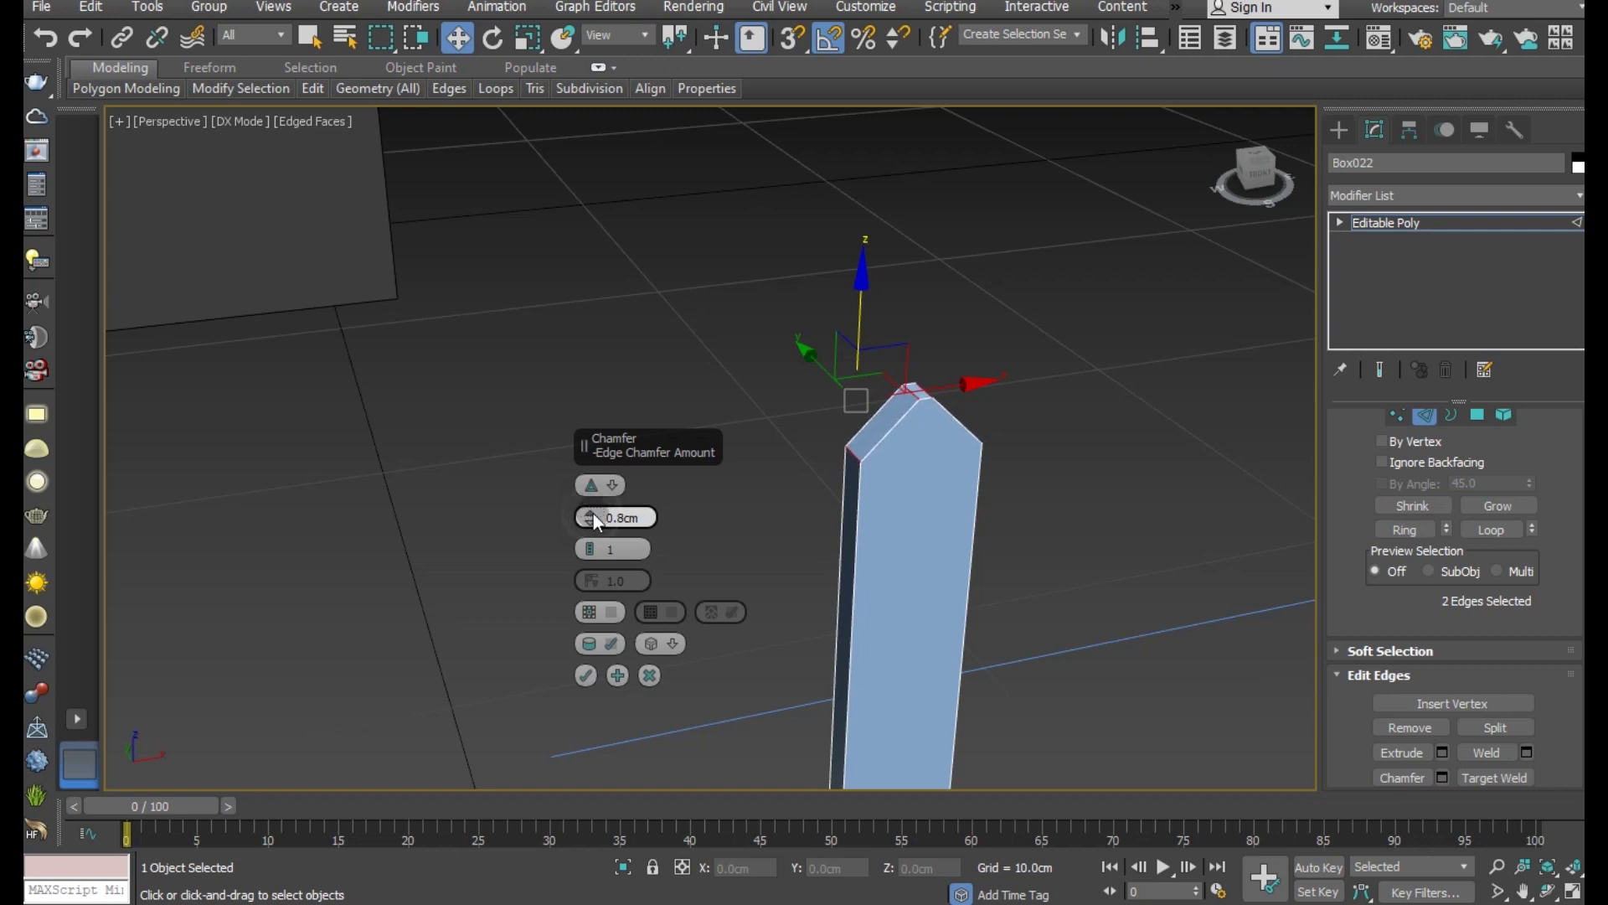
pyautogui.click(584, 675)
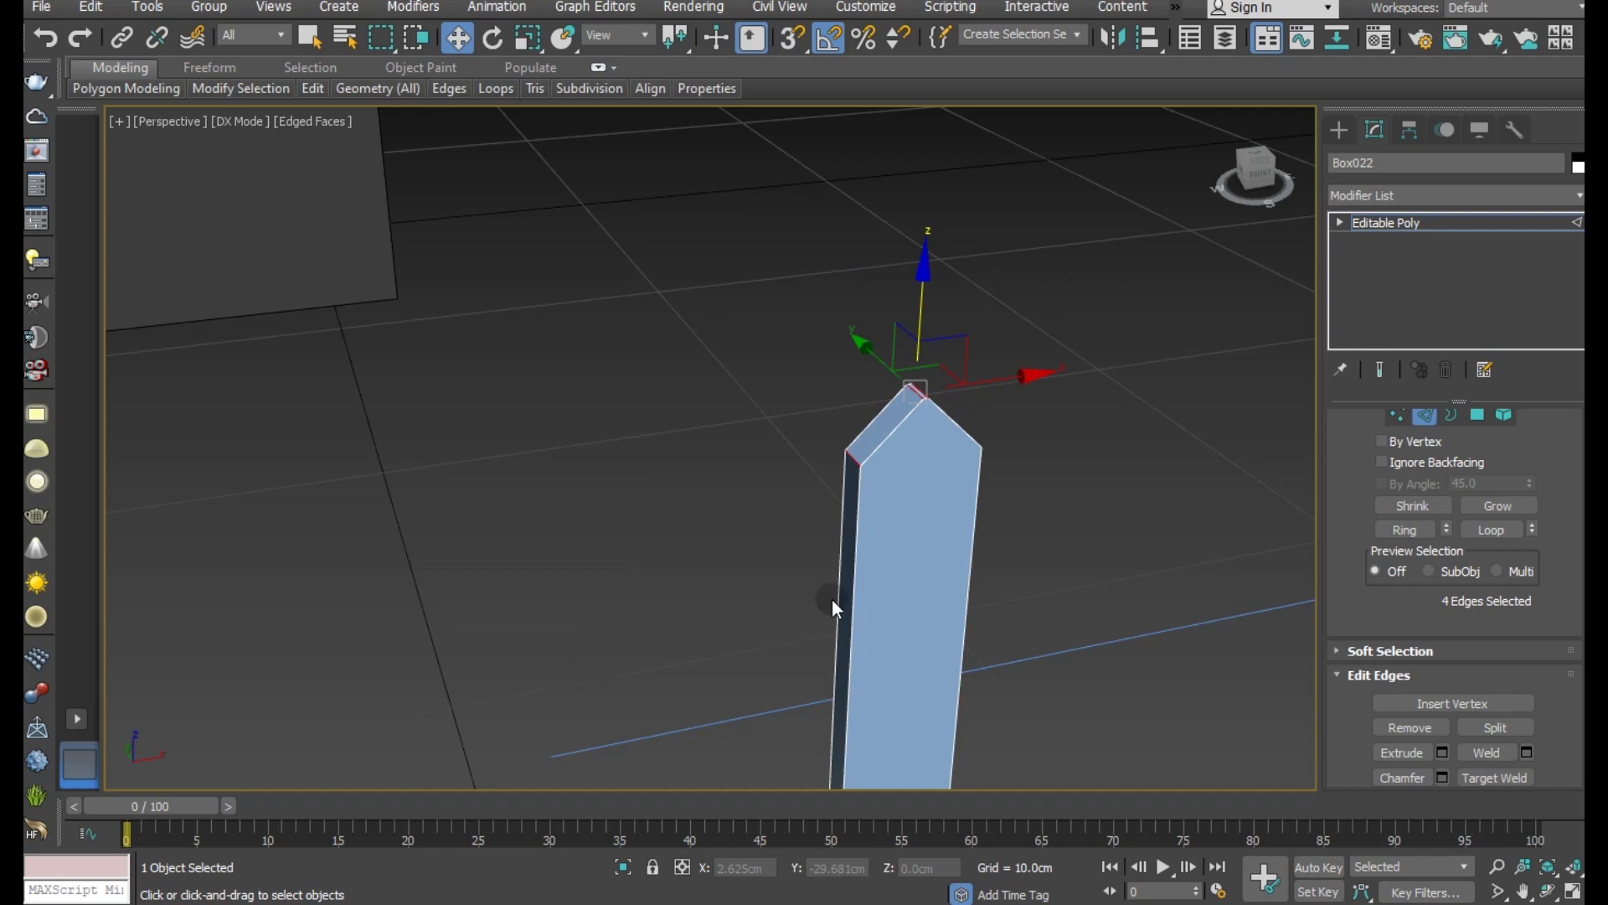
pyautogui.click(1421, 222)
pyautogui.scroll(-2, 988, 323)
pyautogui.scroll(-2, 987, 326)
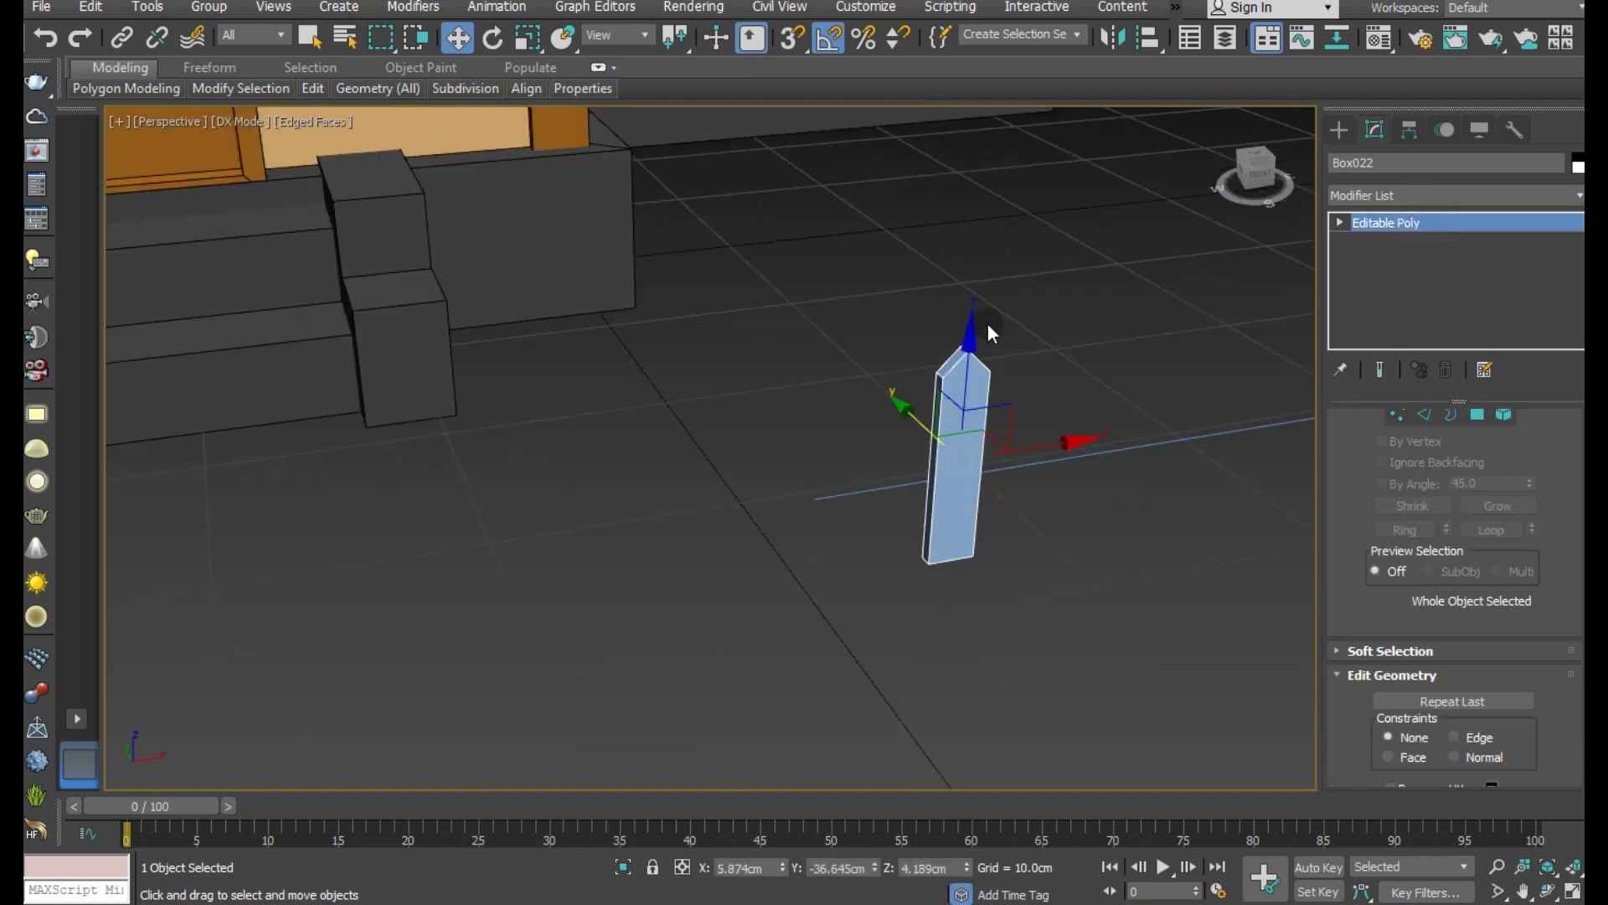
# Step: Try the orange sample material on the fence post in the Material Editor
pyautogui.press('m')
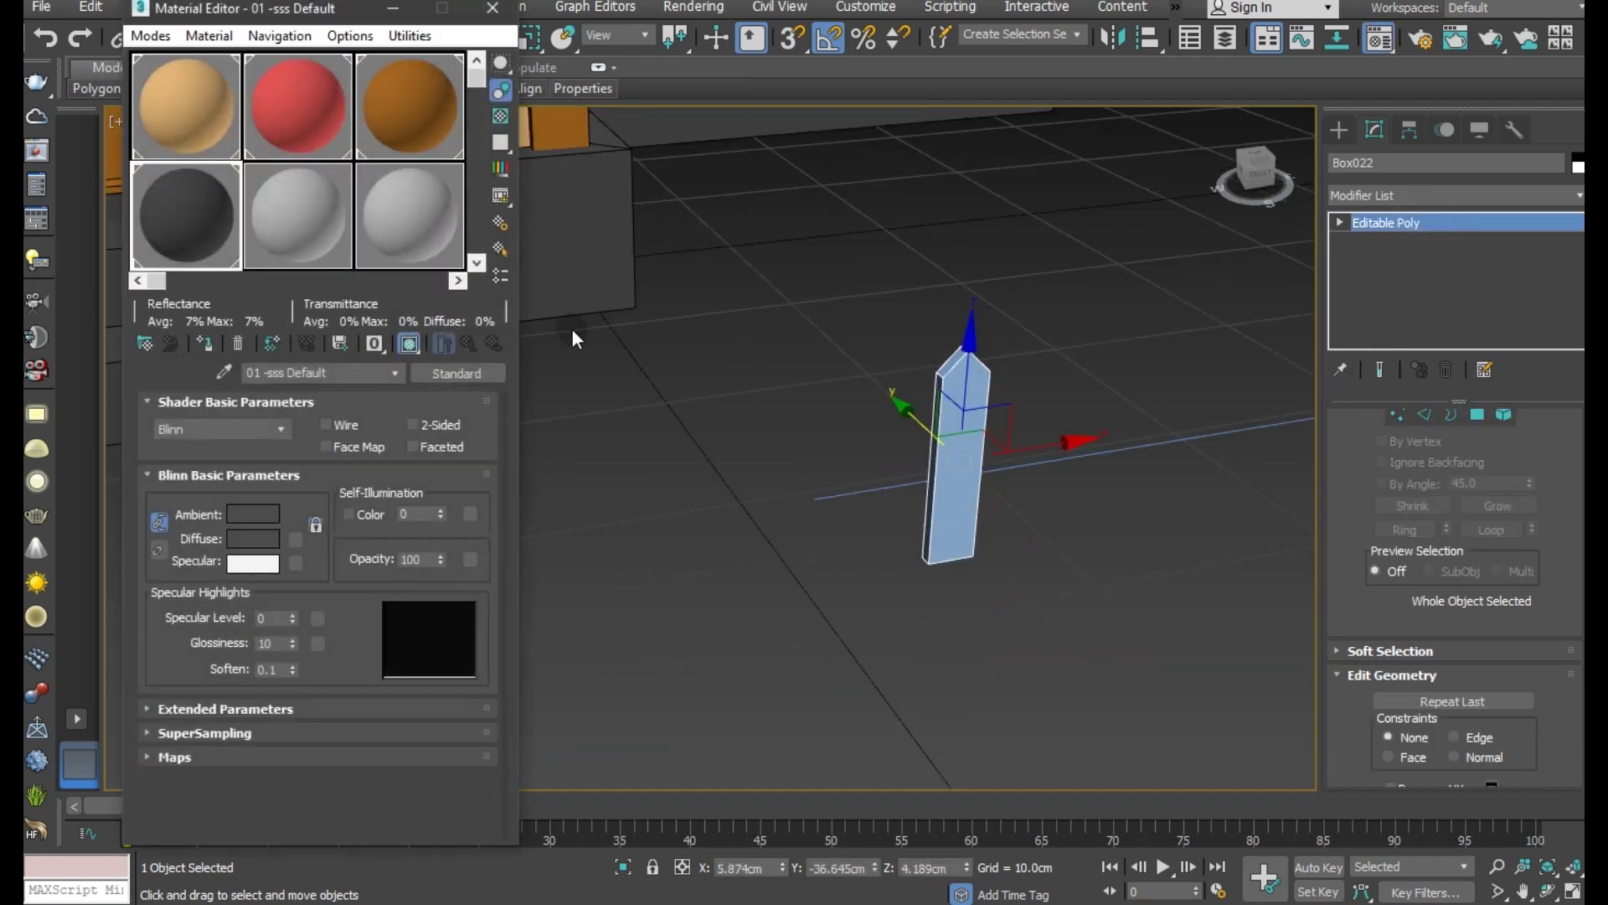
pyautogui.click(197, 146)
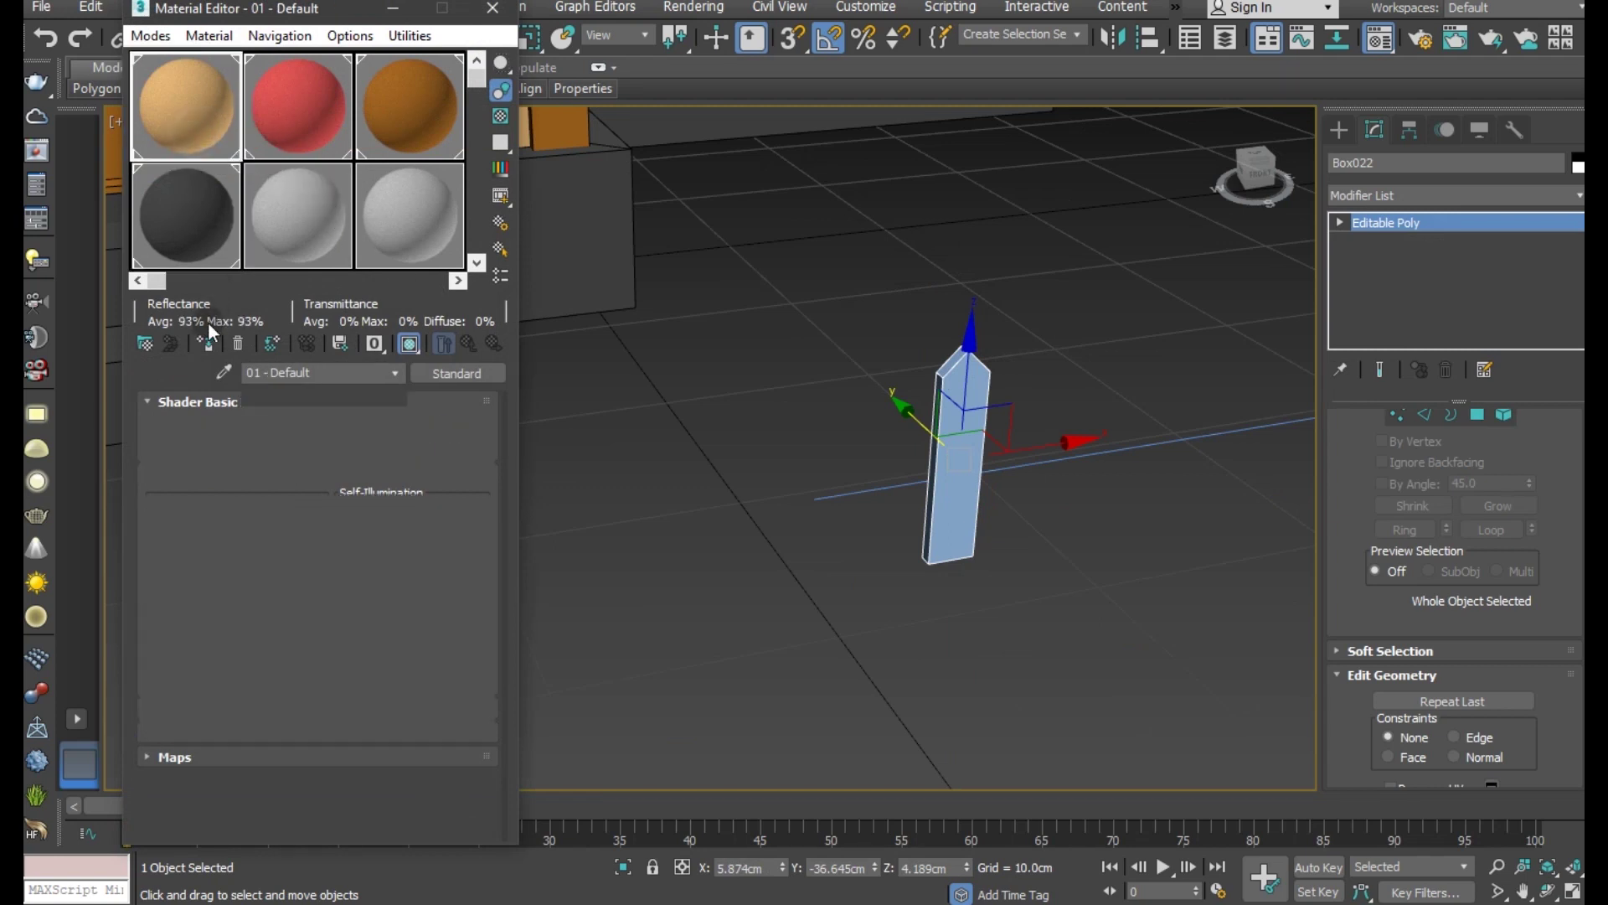
pyautogui.click(205, 347)
pyautogui.scroll(-1, 1002, 585)
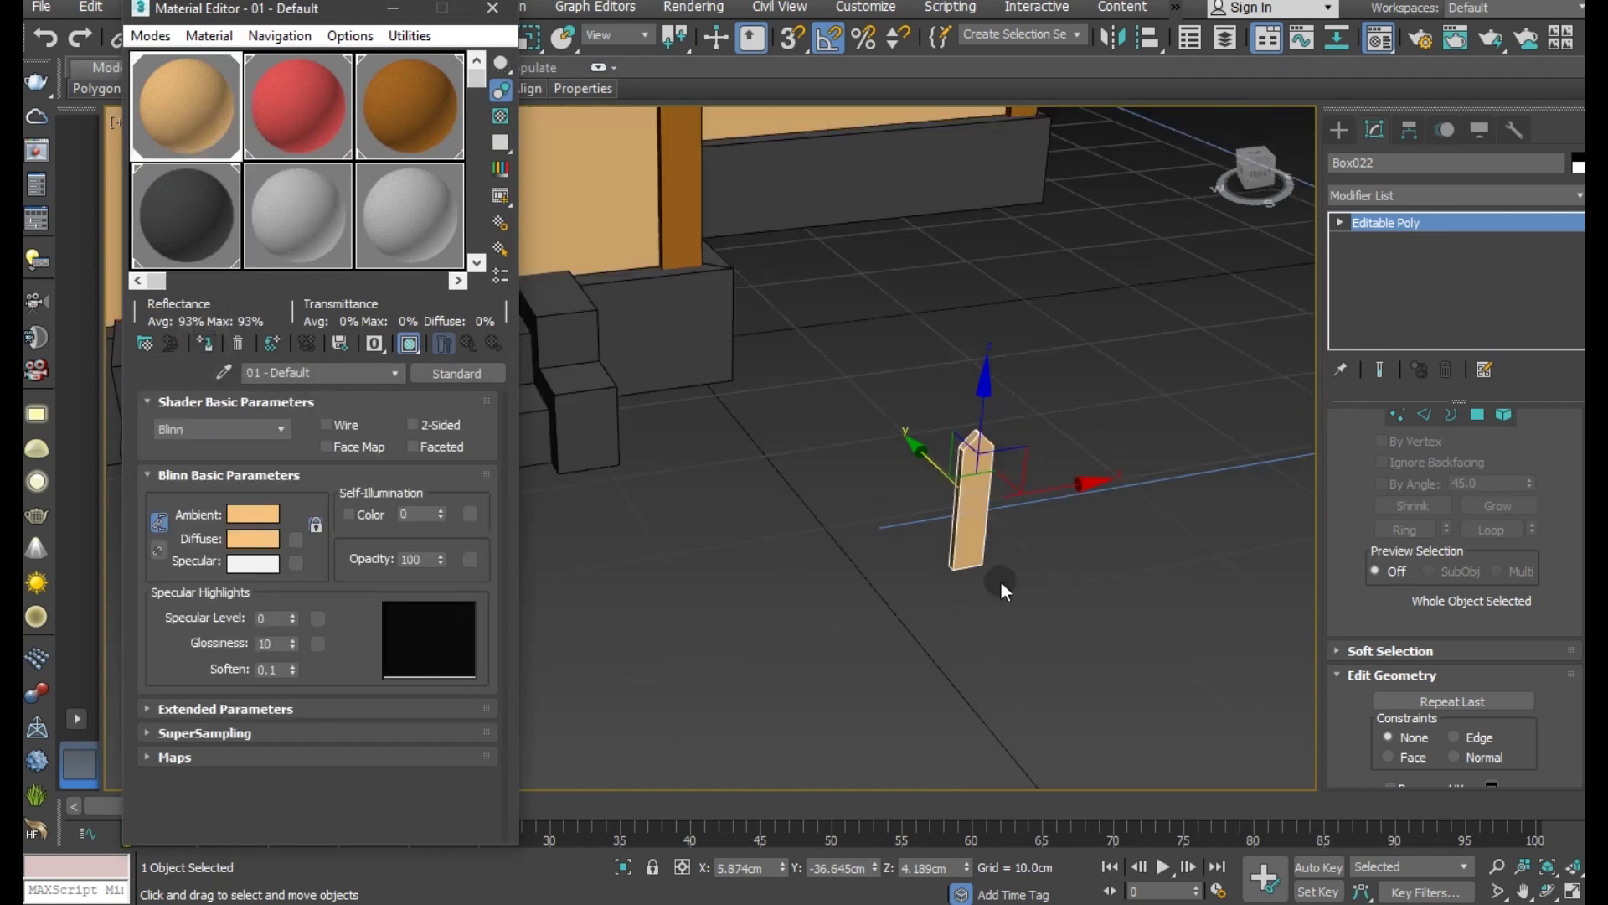
pyautogui.scroll(-1, 1002, 586)
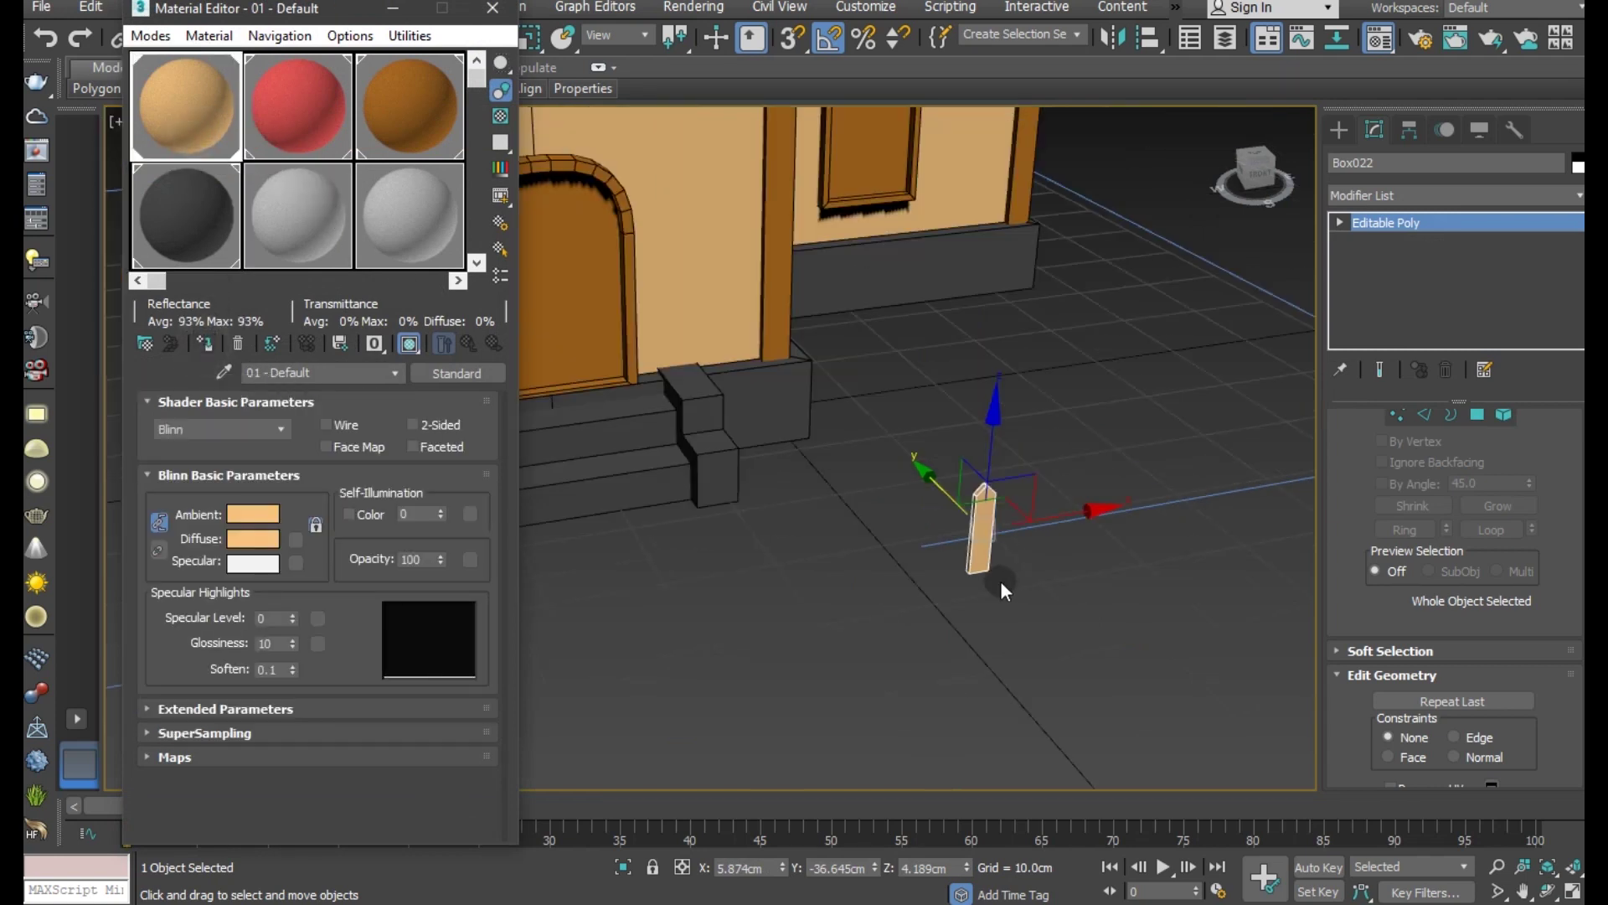
# Step: Assign a renamed grey material to the post and lighten its diffuse colour to 206
pyautogui.click(283, 254)
pyautogui.click(208, 343)
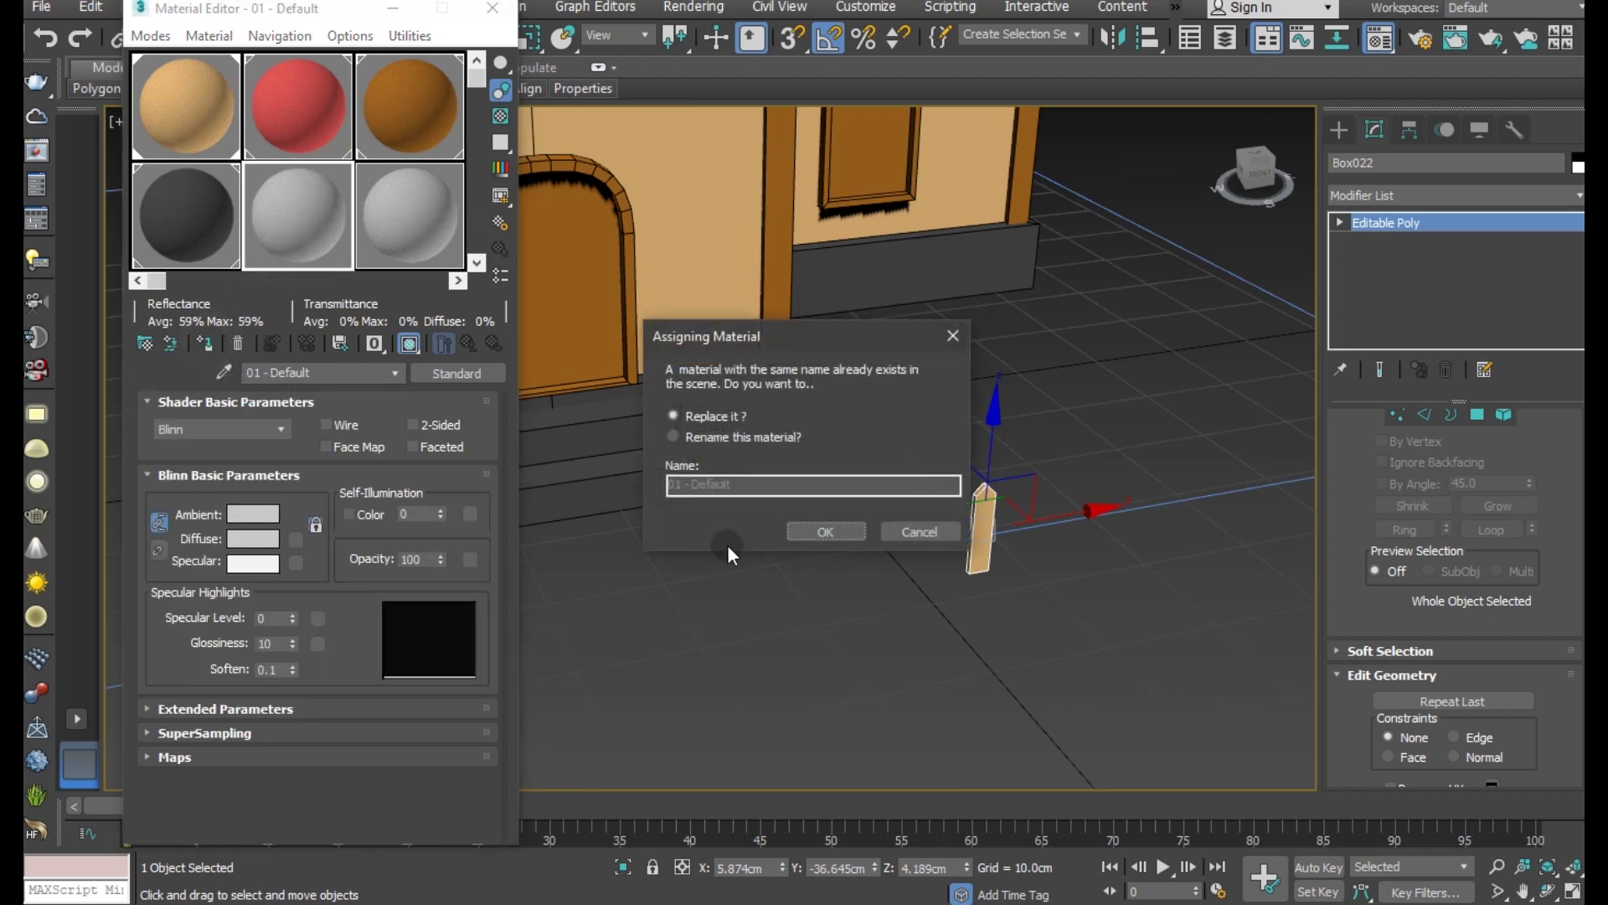
pyautogui.click(737, 436)
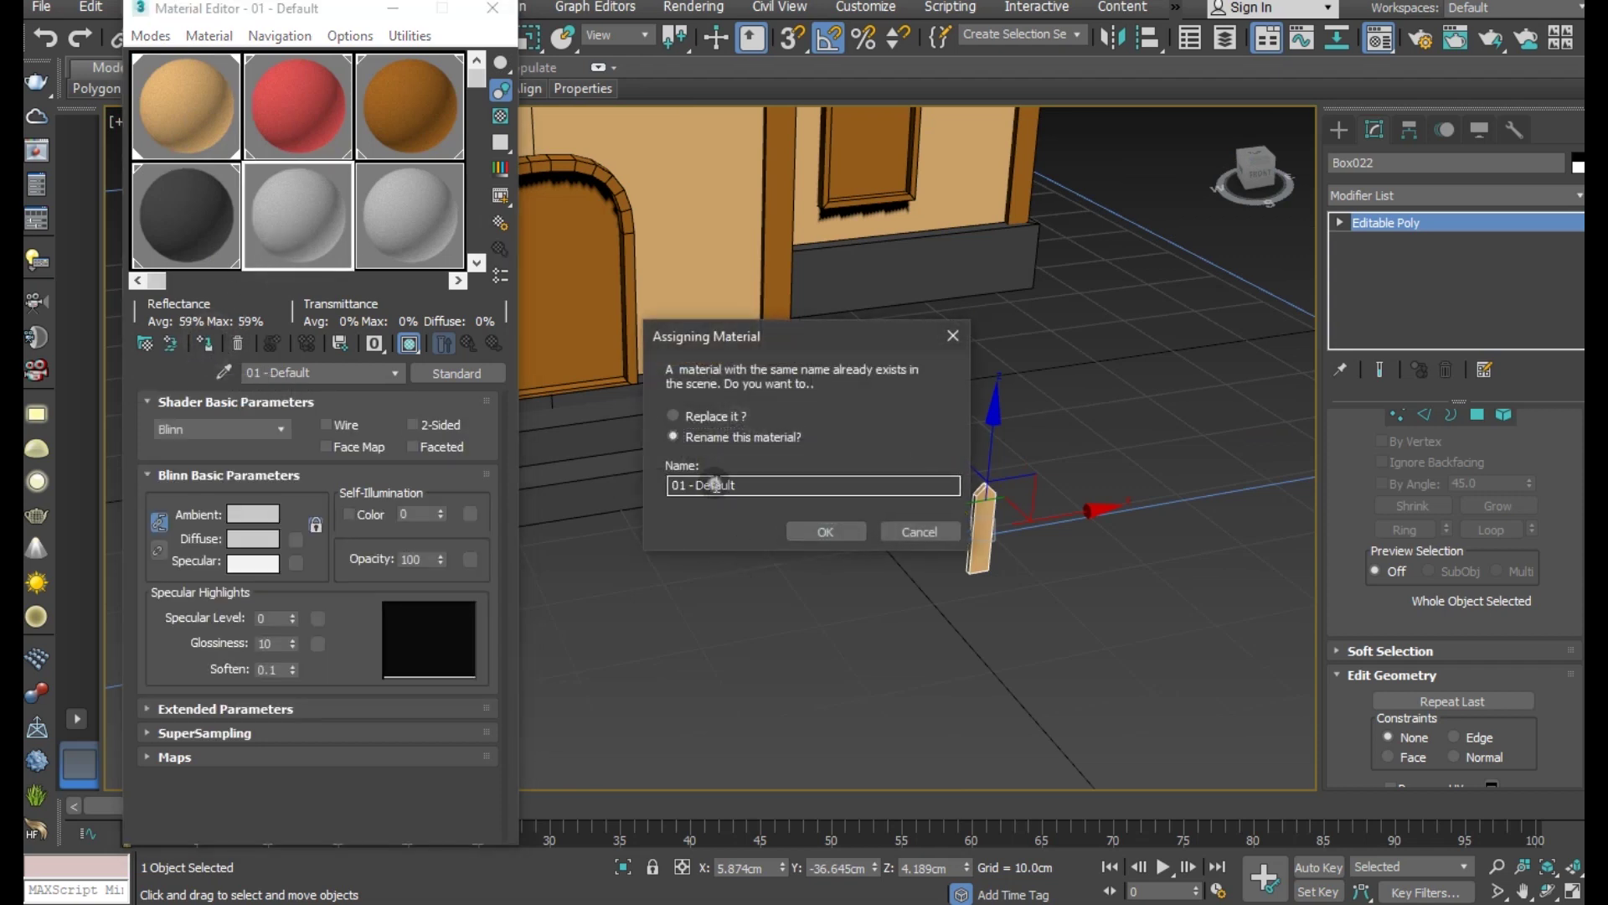
pyautogui.click(814, 484)
pyautogui.write('dd')
pyautogui.click(802, 528)
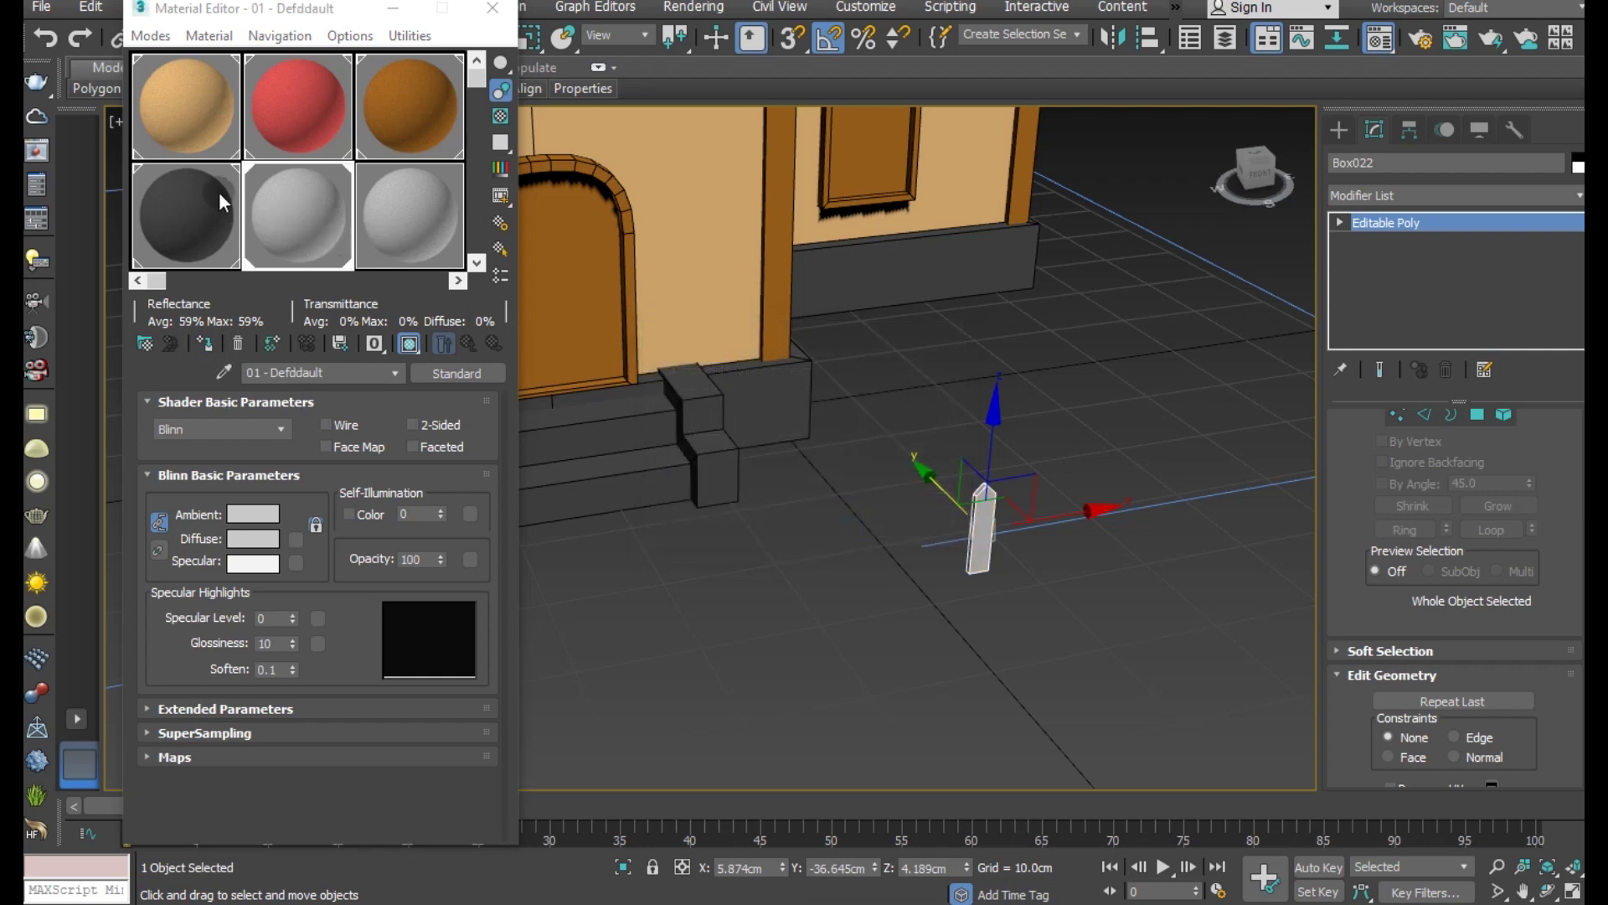
pyautogui.click(243, 539)
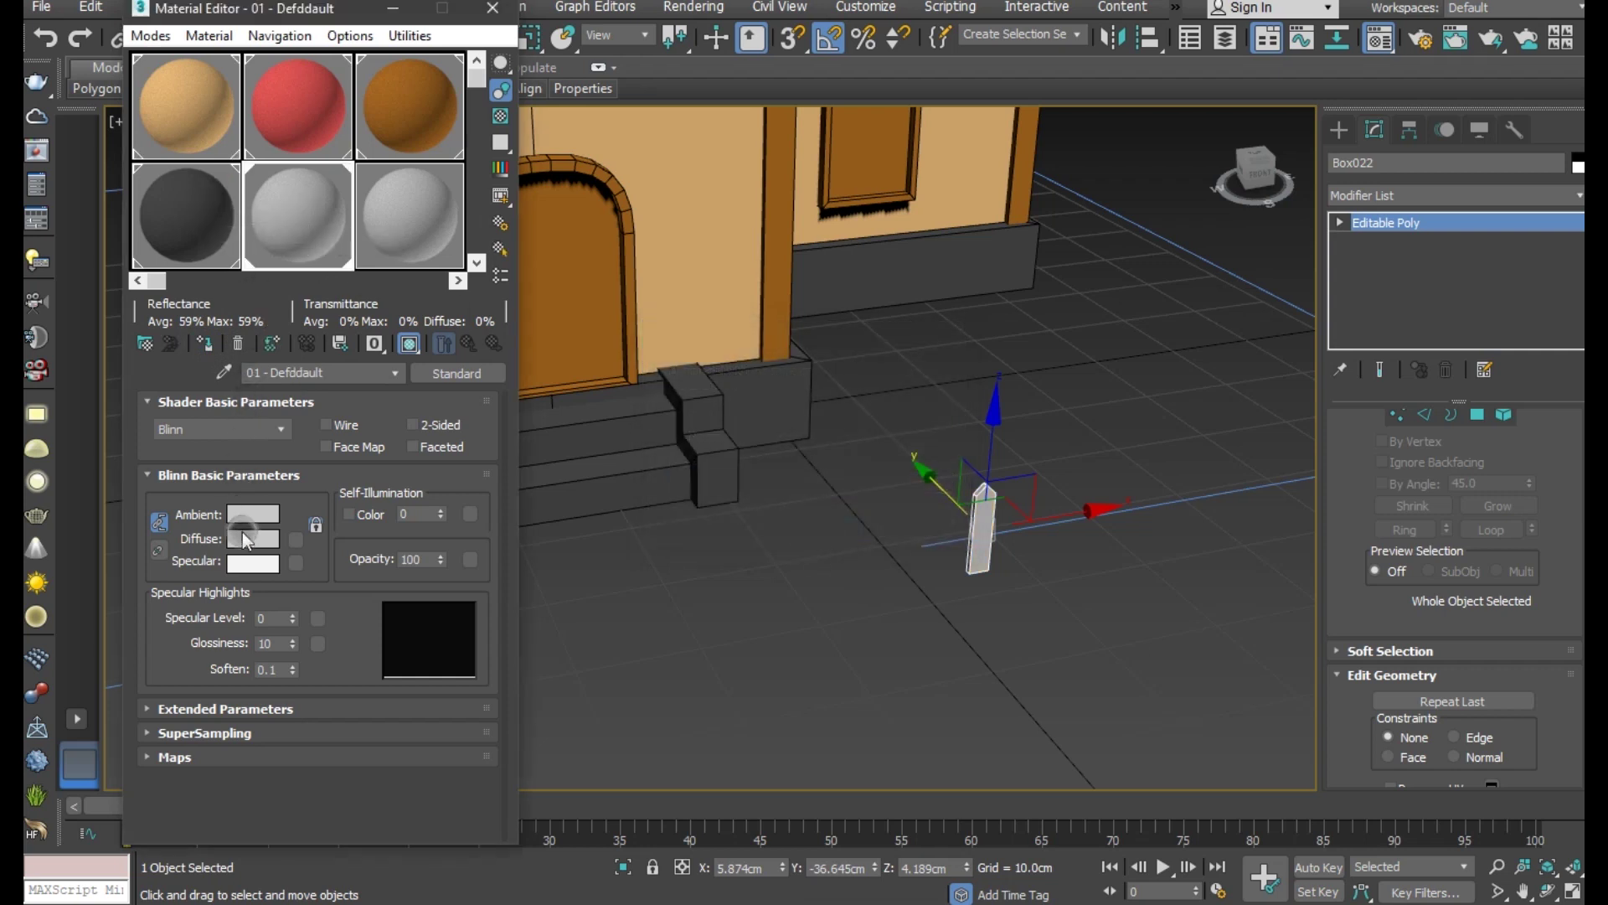
pyautogui.click(643, 250)
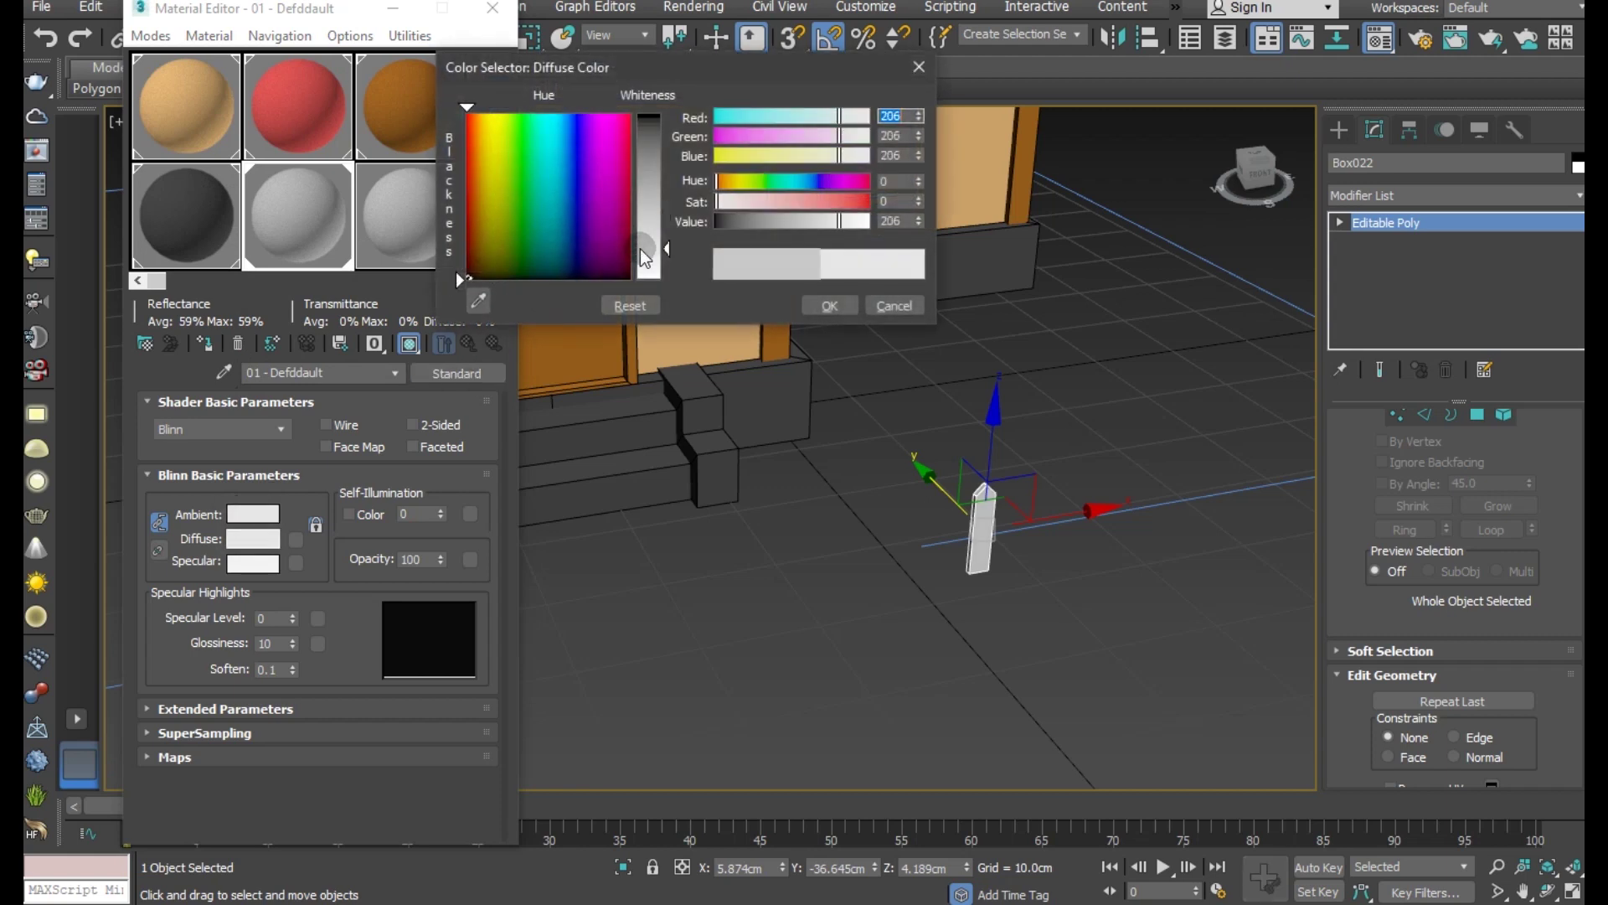
pyautogui.click(844, 309)
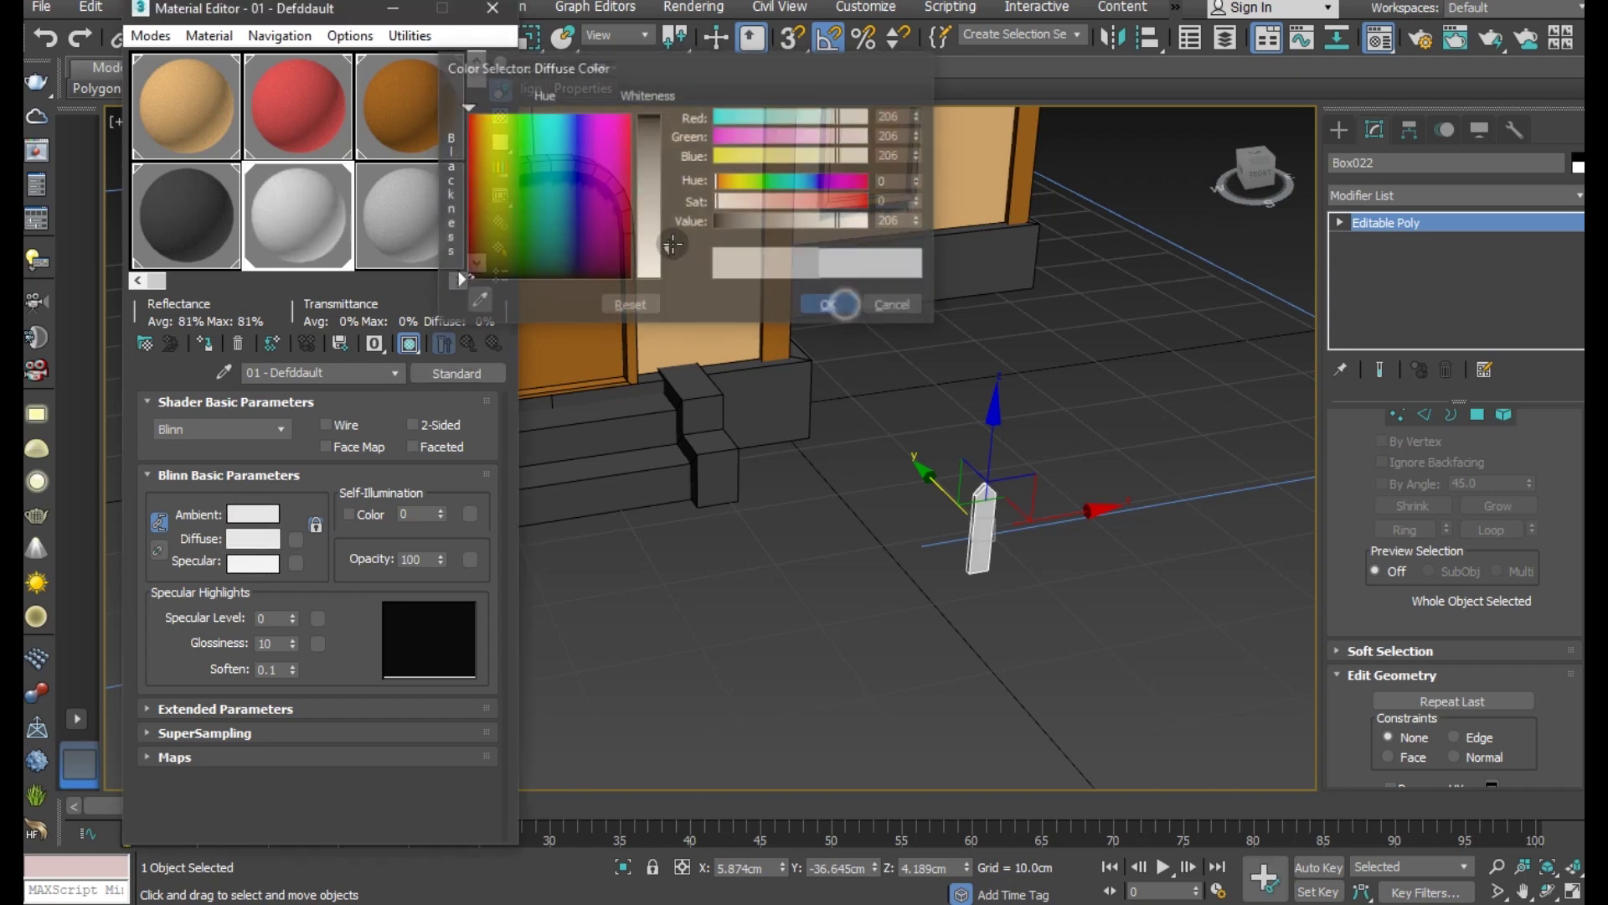
# Step: Cycle the orange and brown materials on the post, finishing with red
pyautogui.click(184, 129)
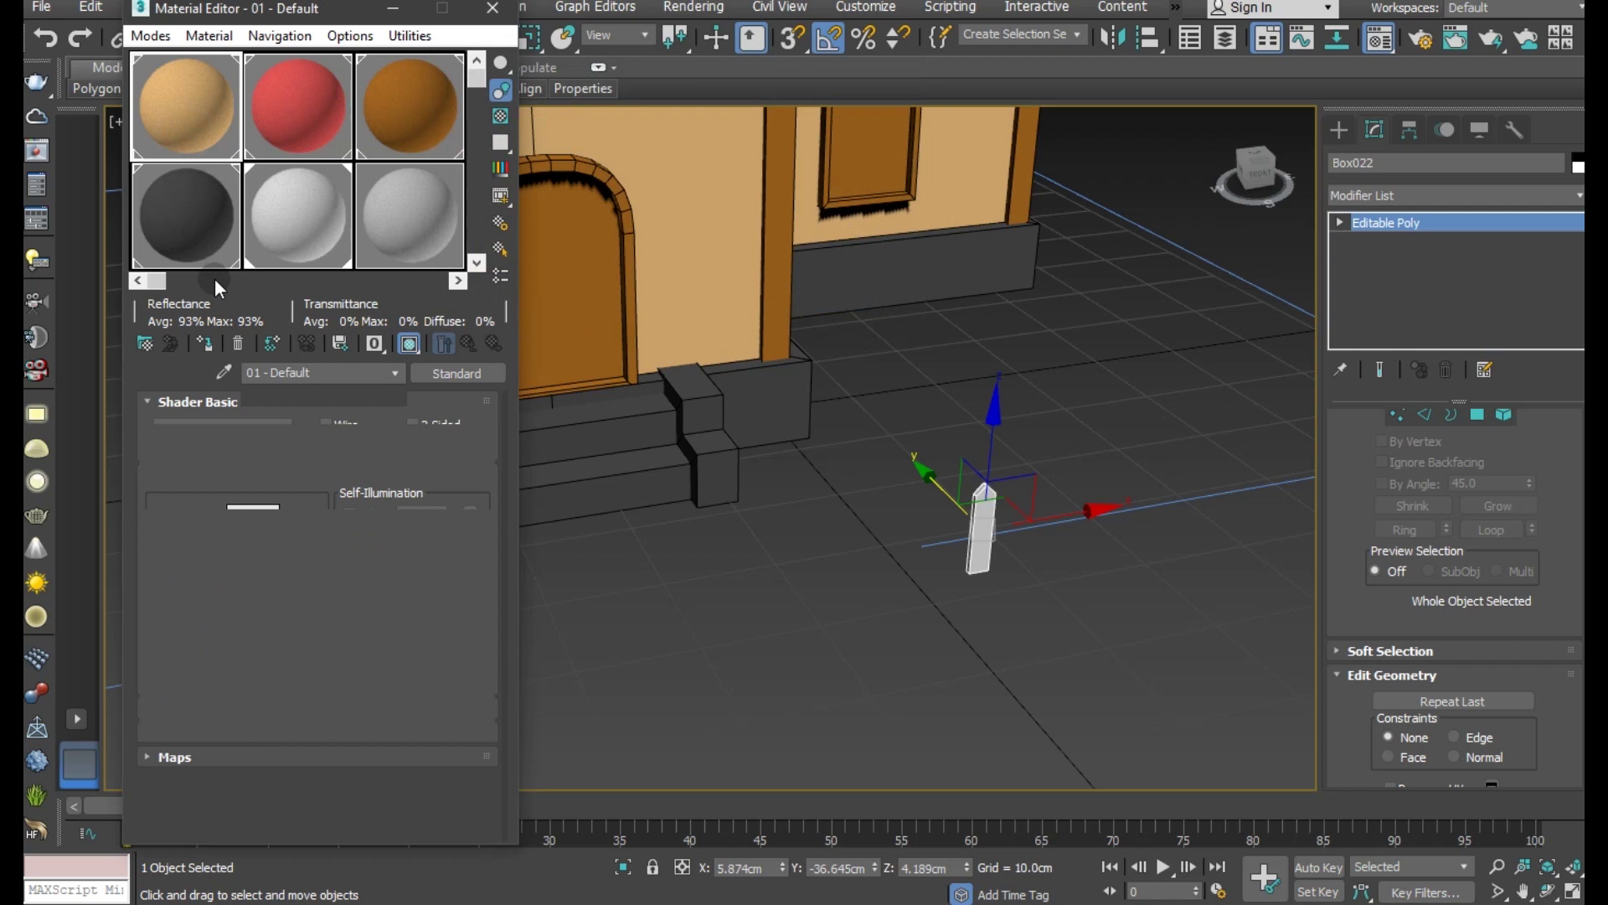
pyautogui.click(205, 343)
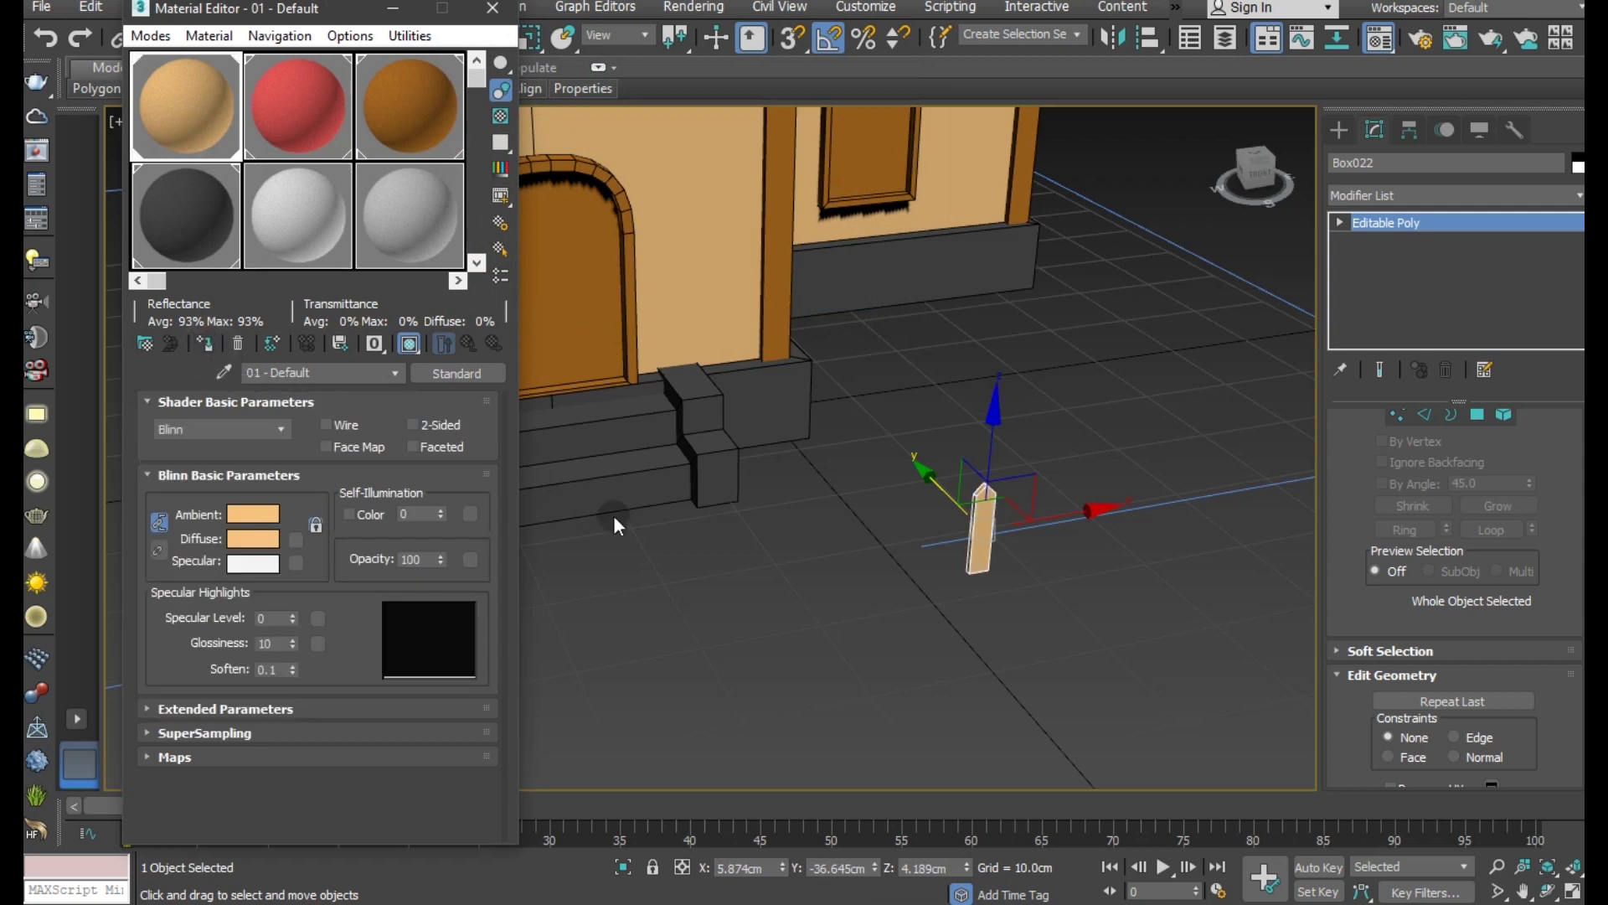
pyautogui.click(384, 122)
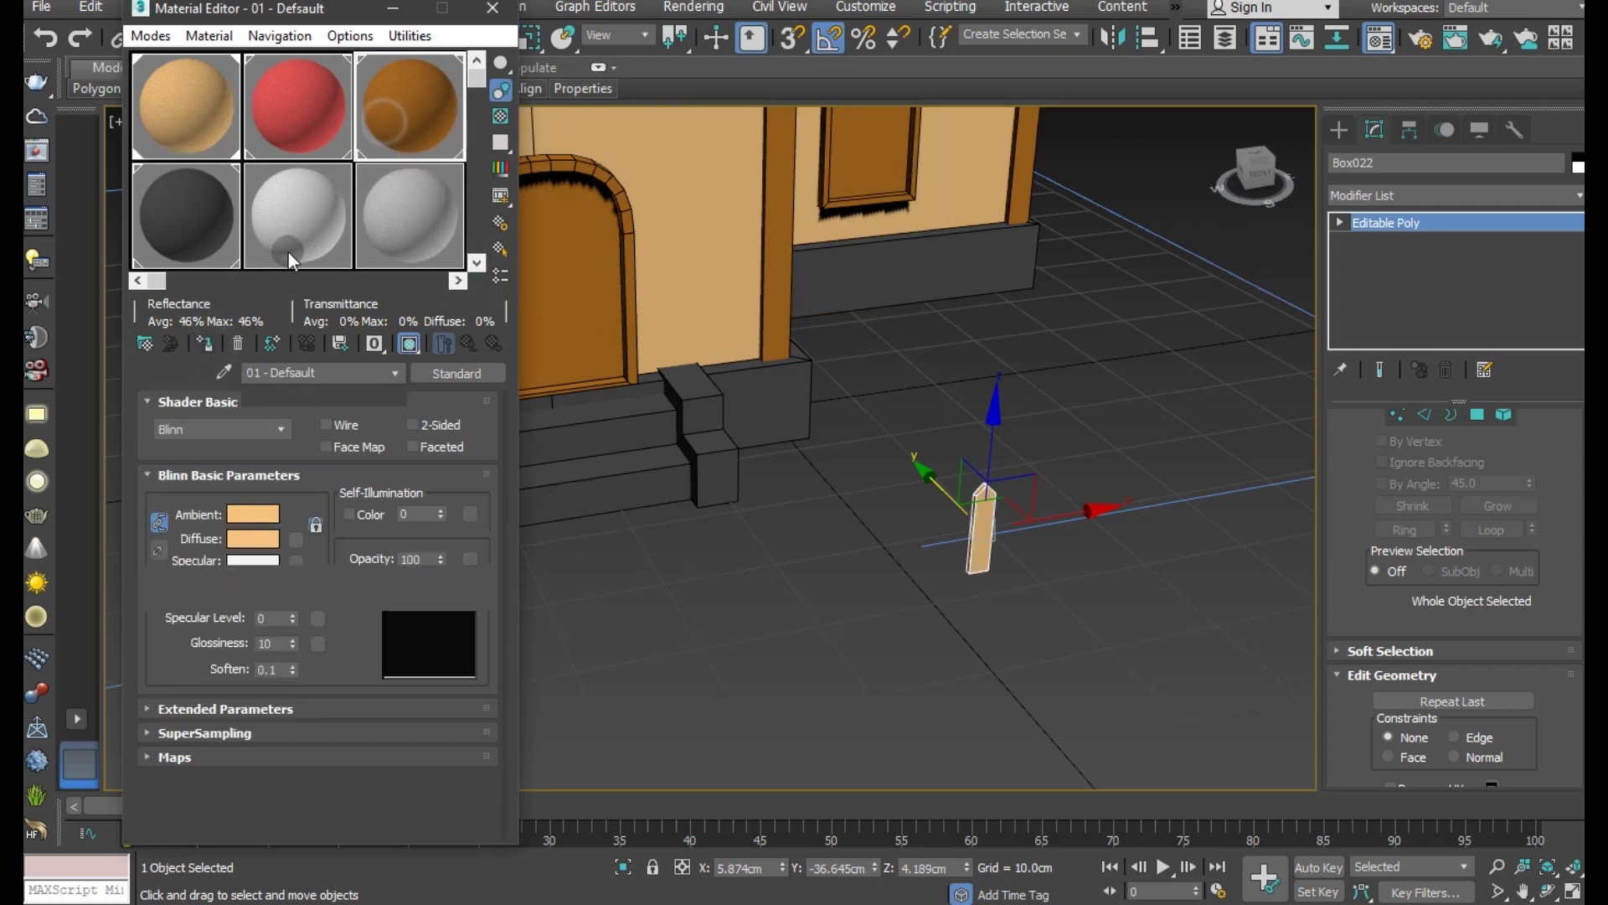
pyautogui.click(204, 343)
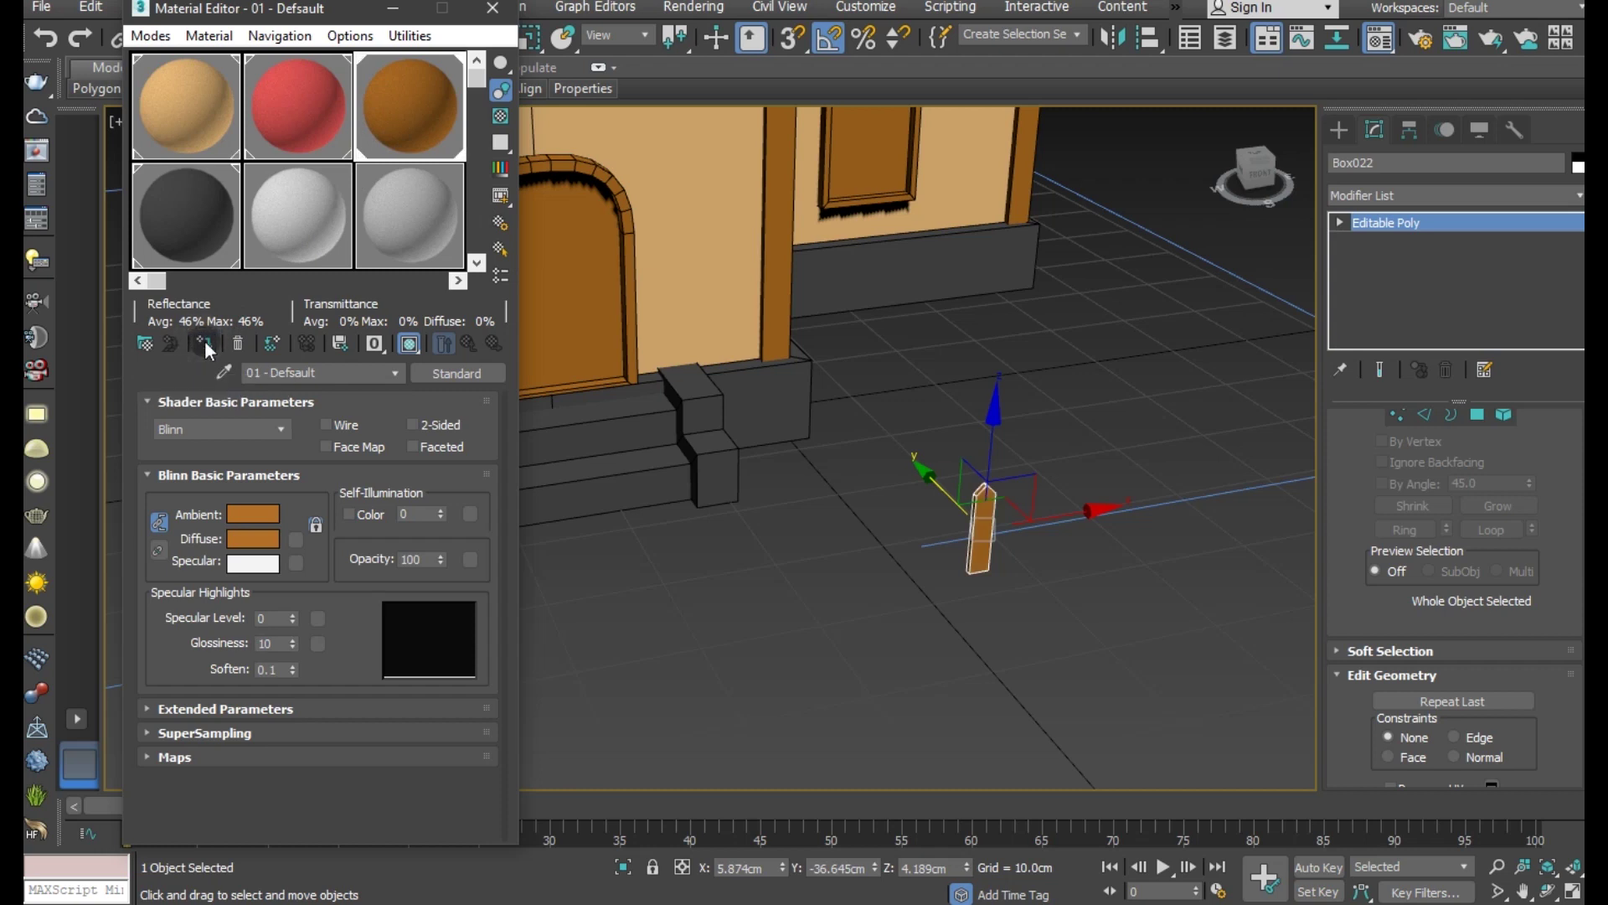
pyautogui.click(258, 99)
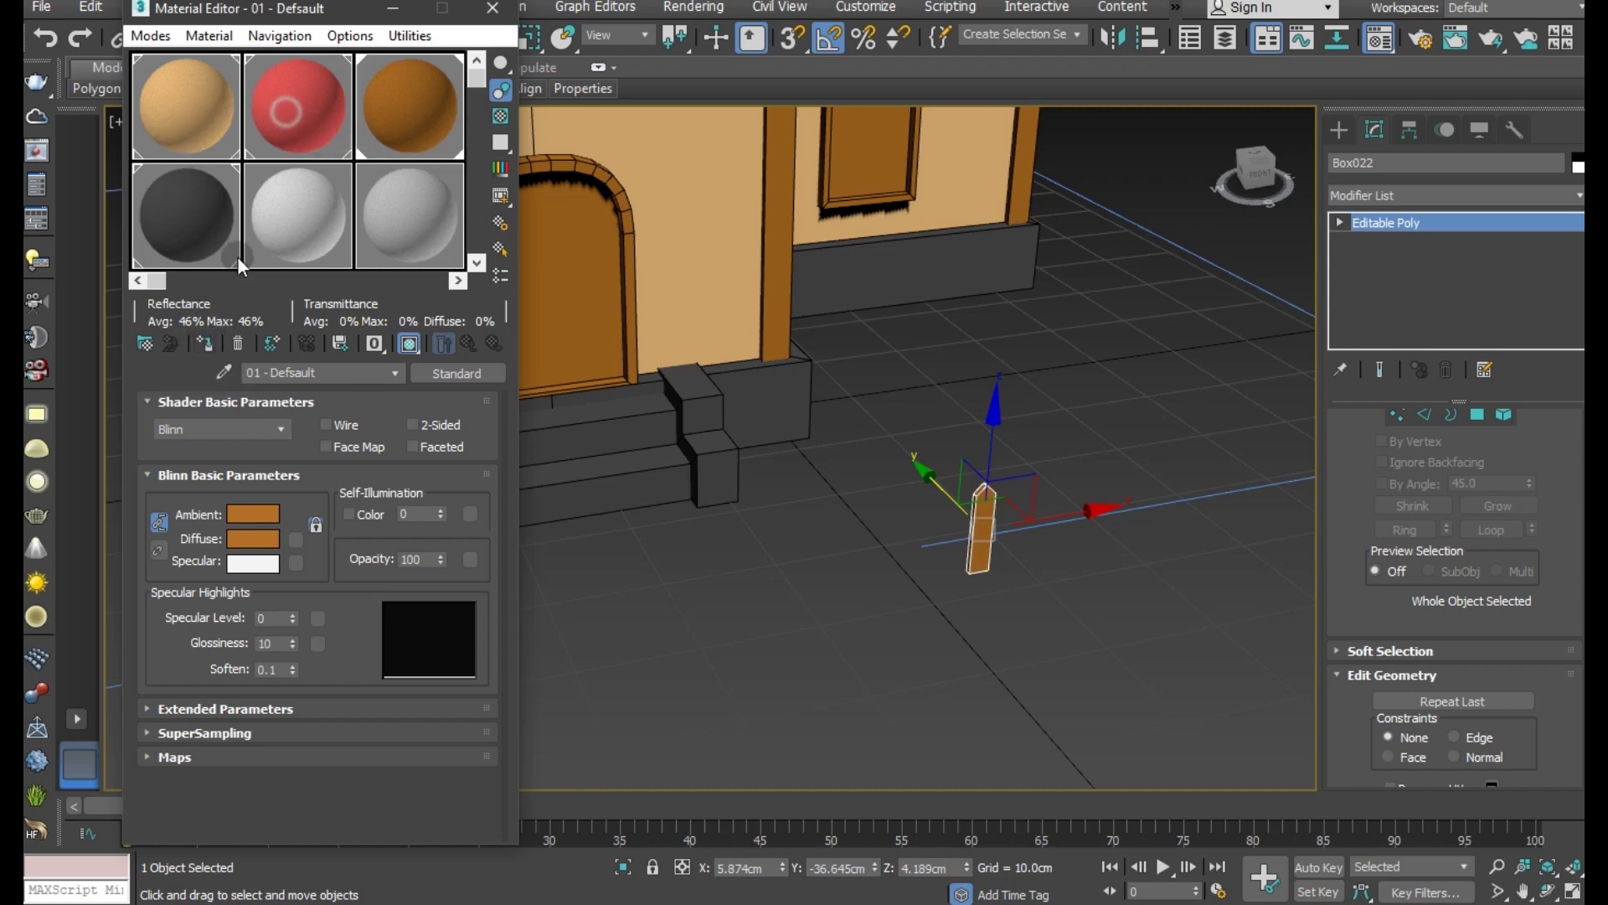
pyautogui.click(205, 344)
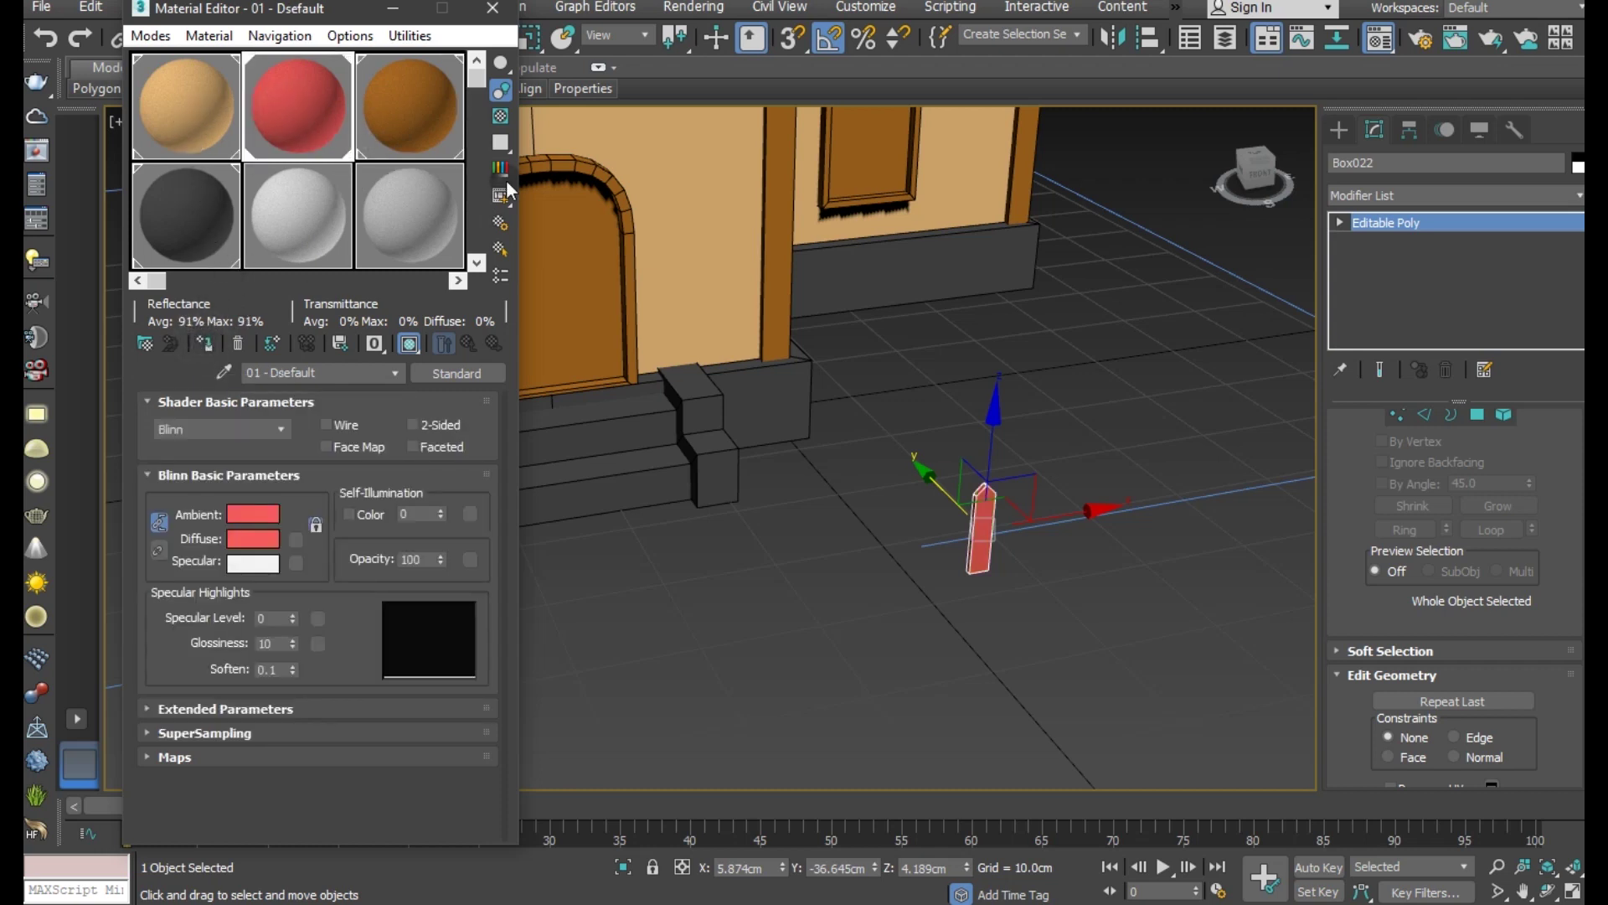
pyautogui.click(493, 7)
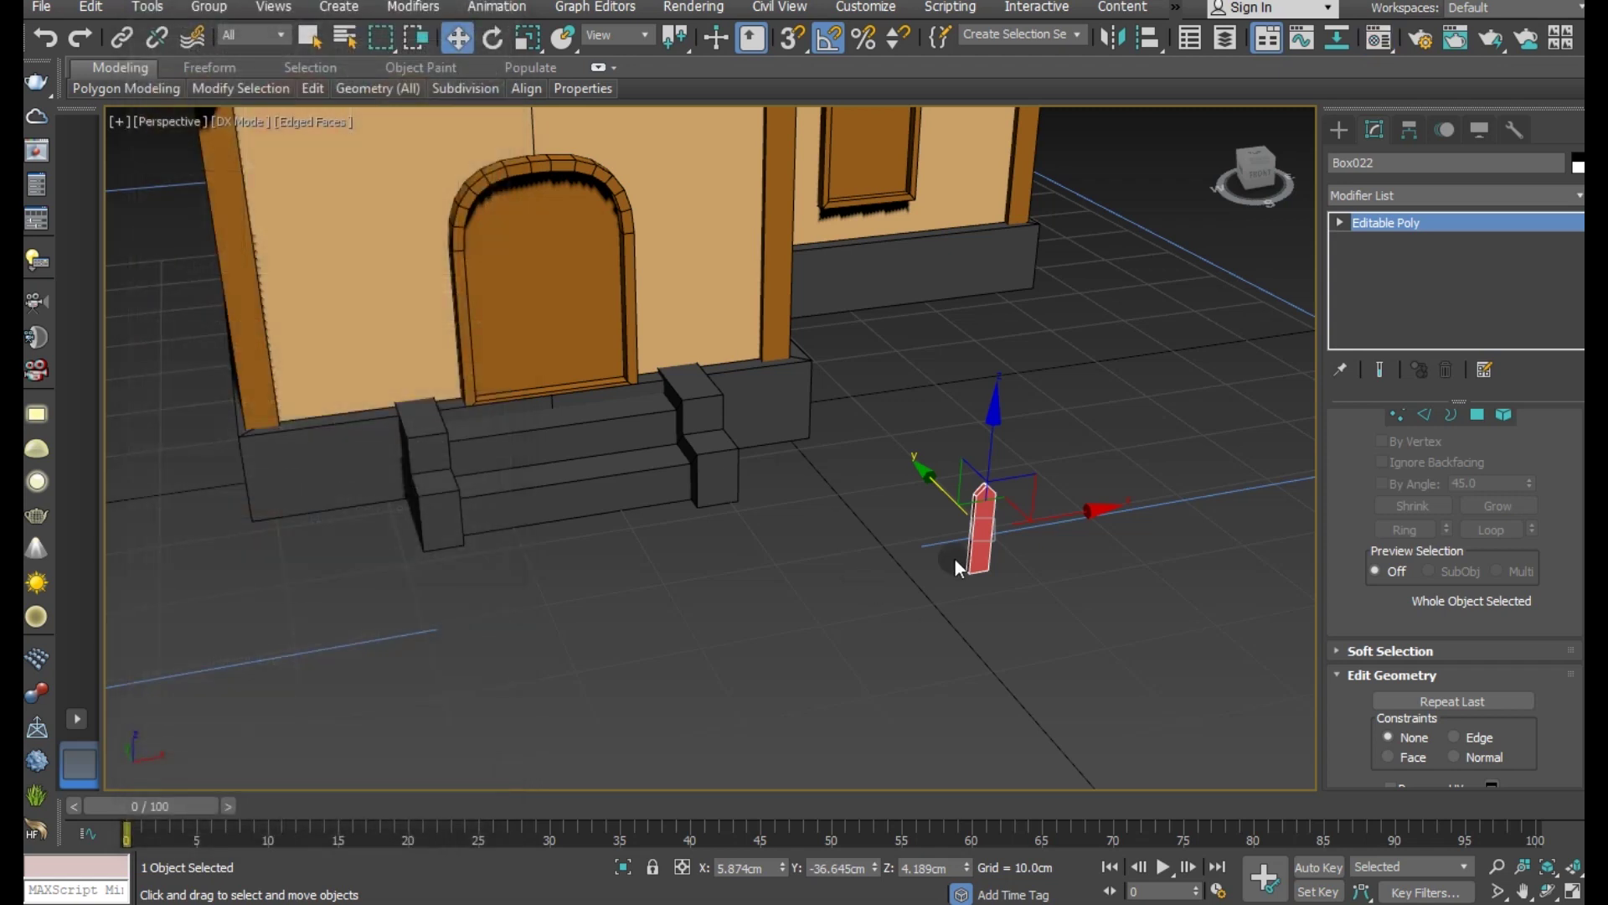
# Step: Move the fence post further out along Y and orbit around the house
pyautogui.moveTo(933, 483); pyautogui.dragTo(1010, 578)
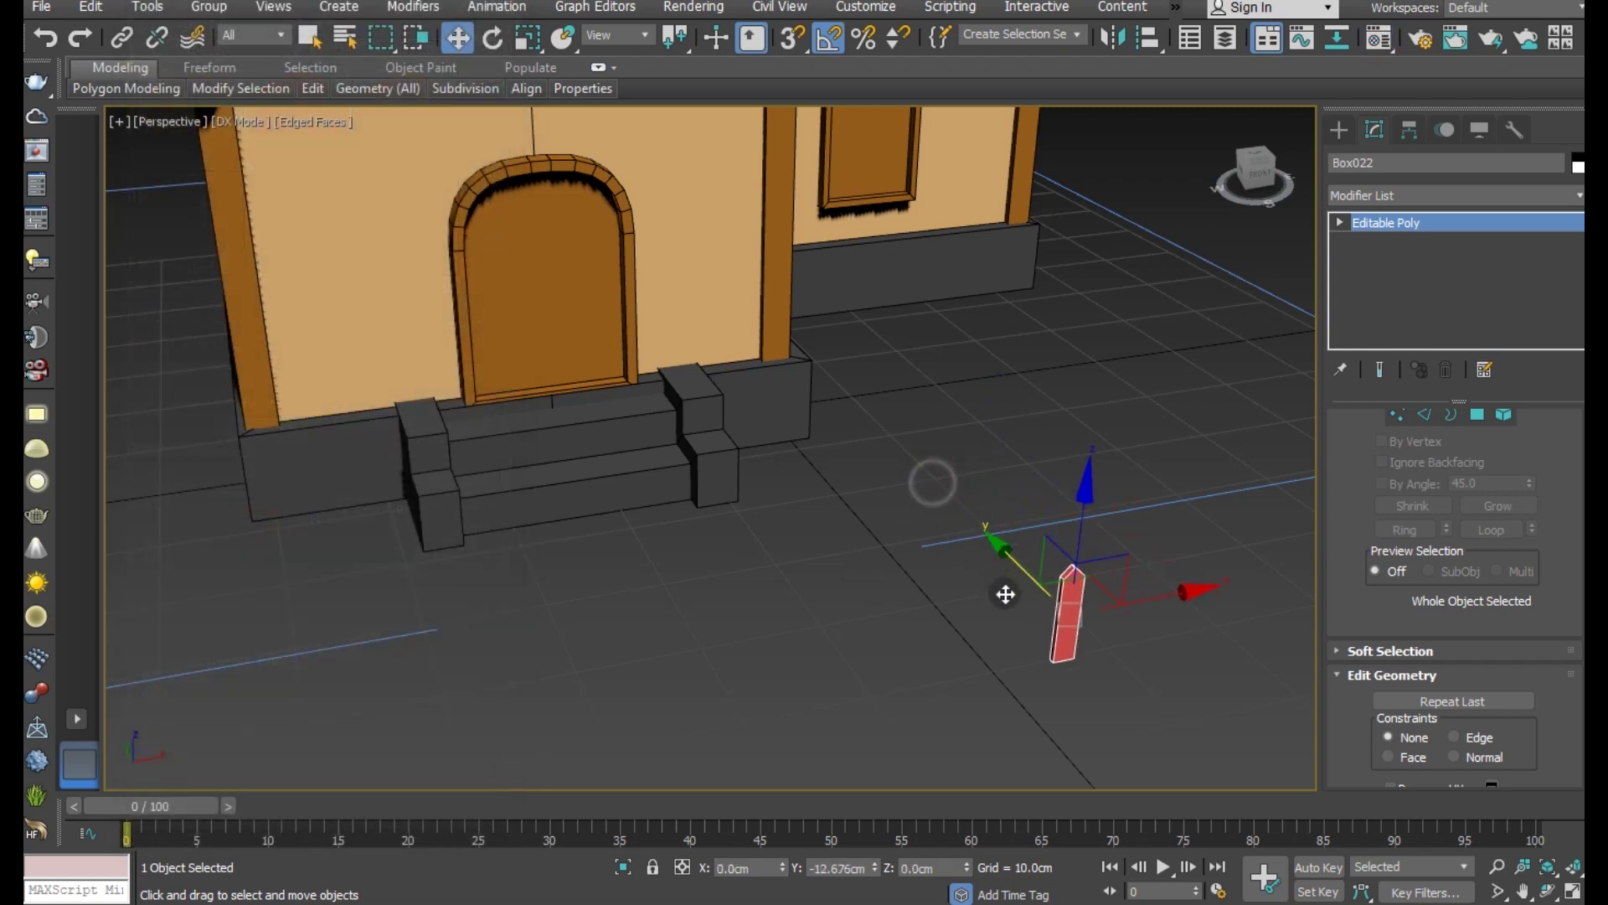
pyautogui.scroll(-3, 886, 642)
pyautogui.click(893, 682)
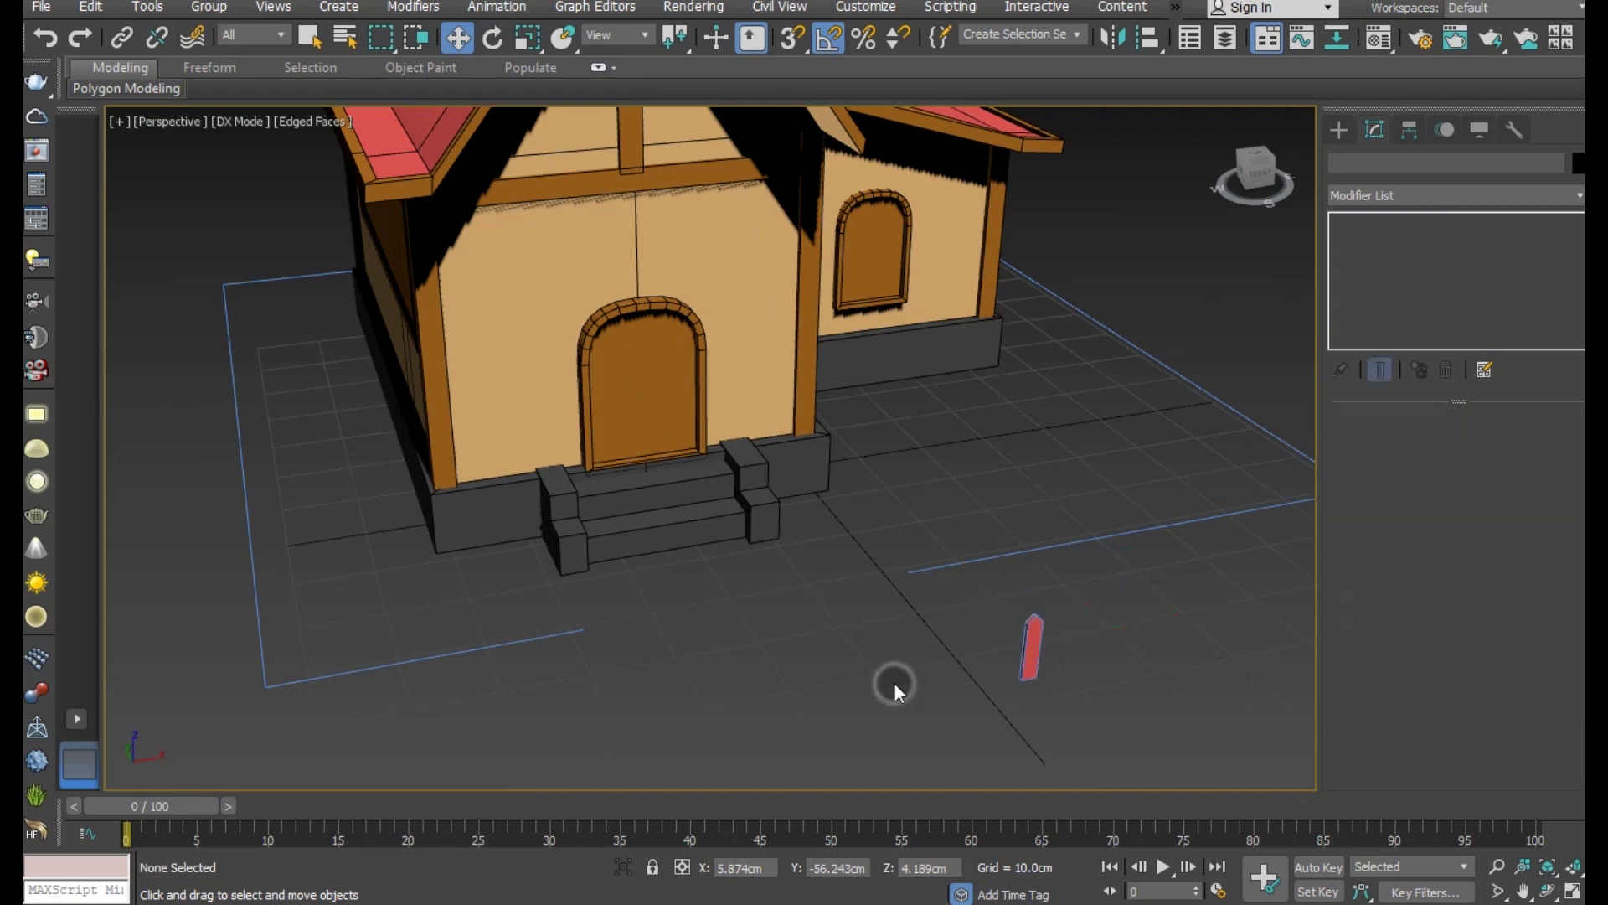
pyautogui.keyDown('alt'); pyautogui.moveTo(893, 681); pyautogui.dragTo(339, 597, button='middle'); pyautogui.keyUp('alt')
# Step: Pick Line001 as the path in the Spacing Tool, then close the tool
pyautogui.hotkey('shift', 'i')
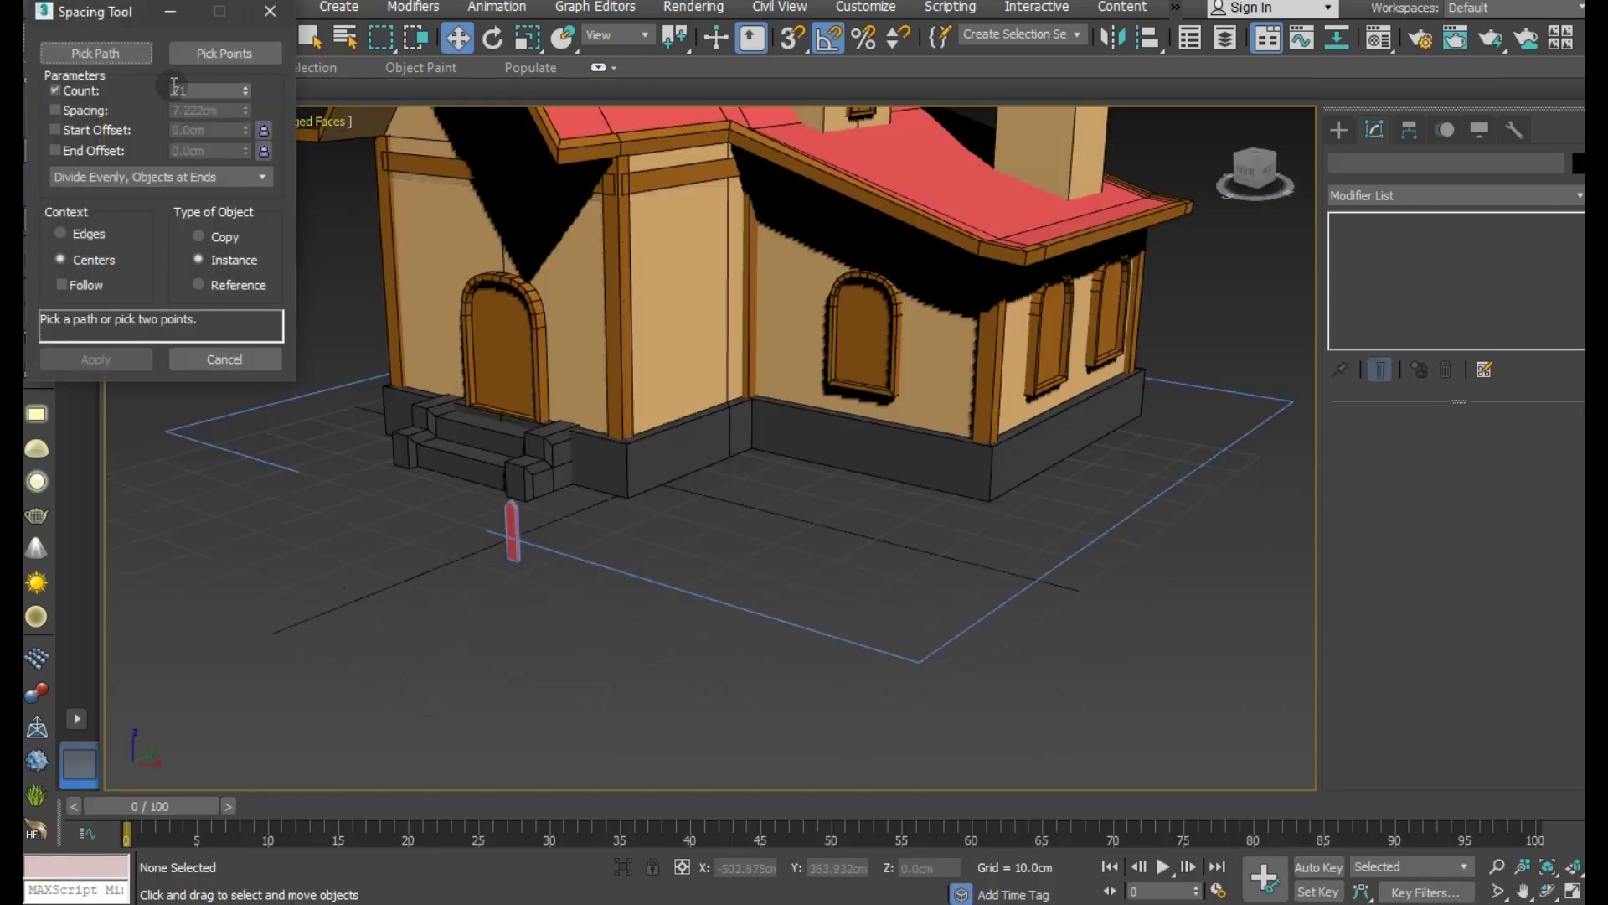
pyautogui.click(96, 53)
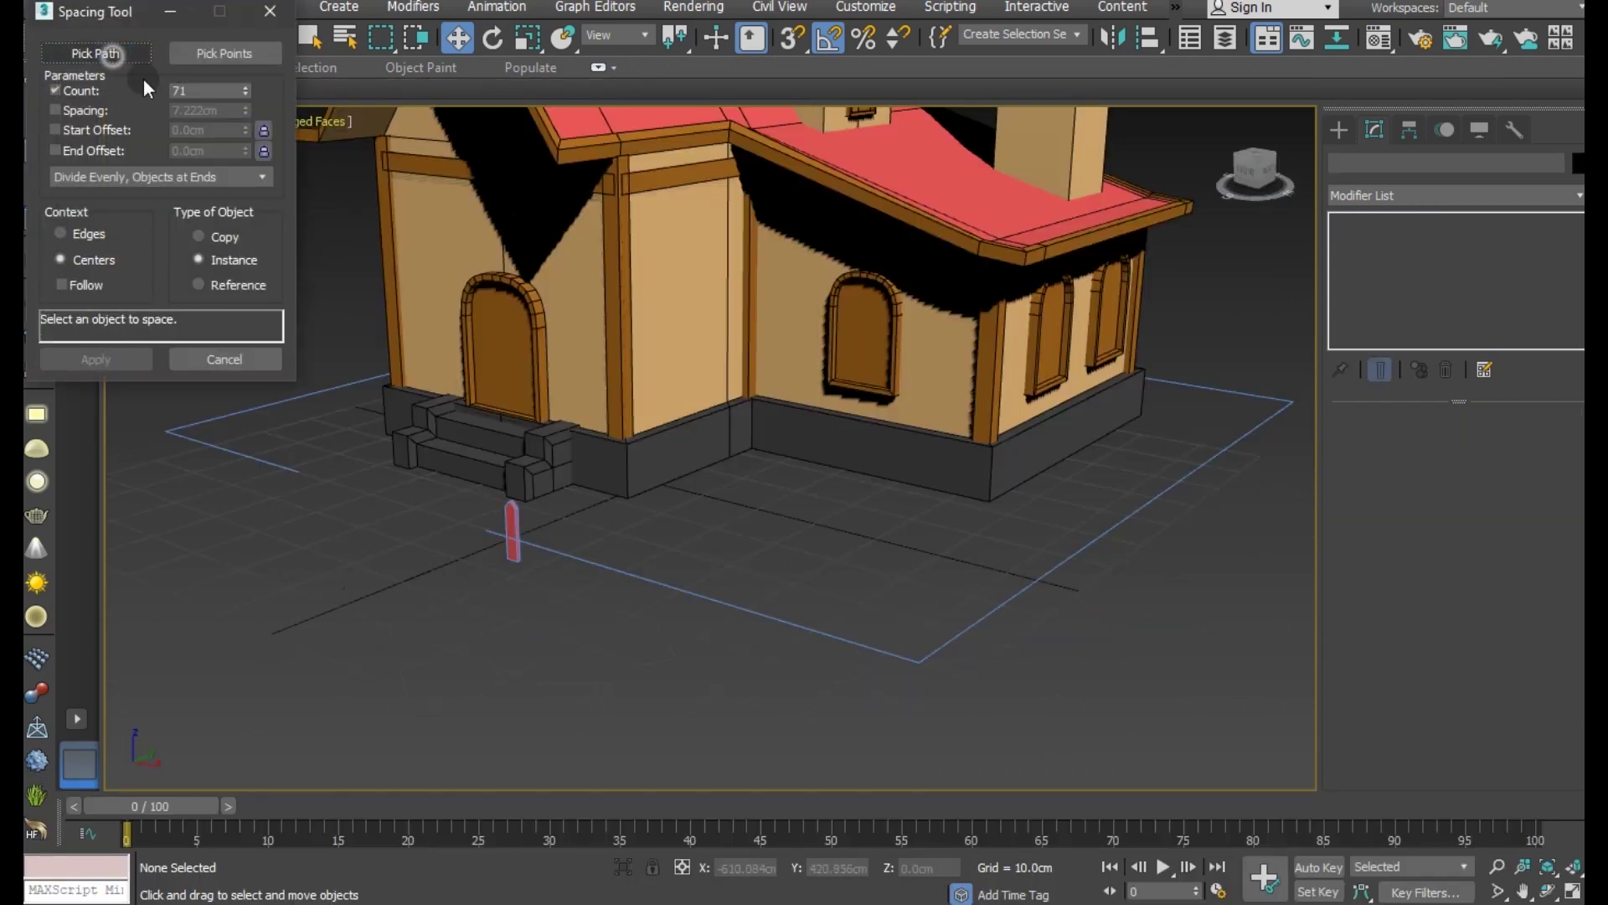
pyautogui.click(633, 579)
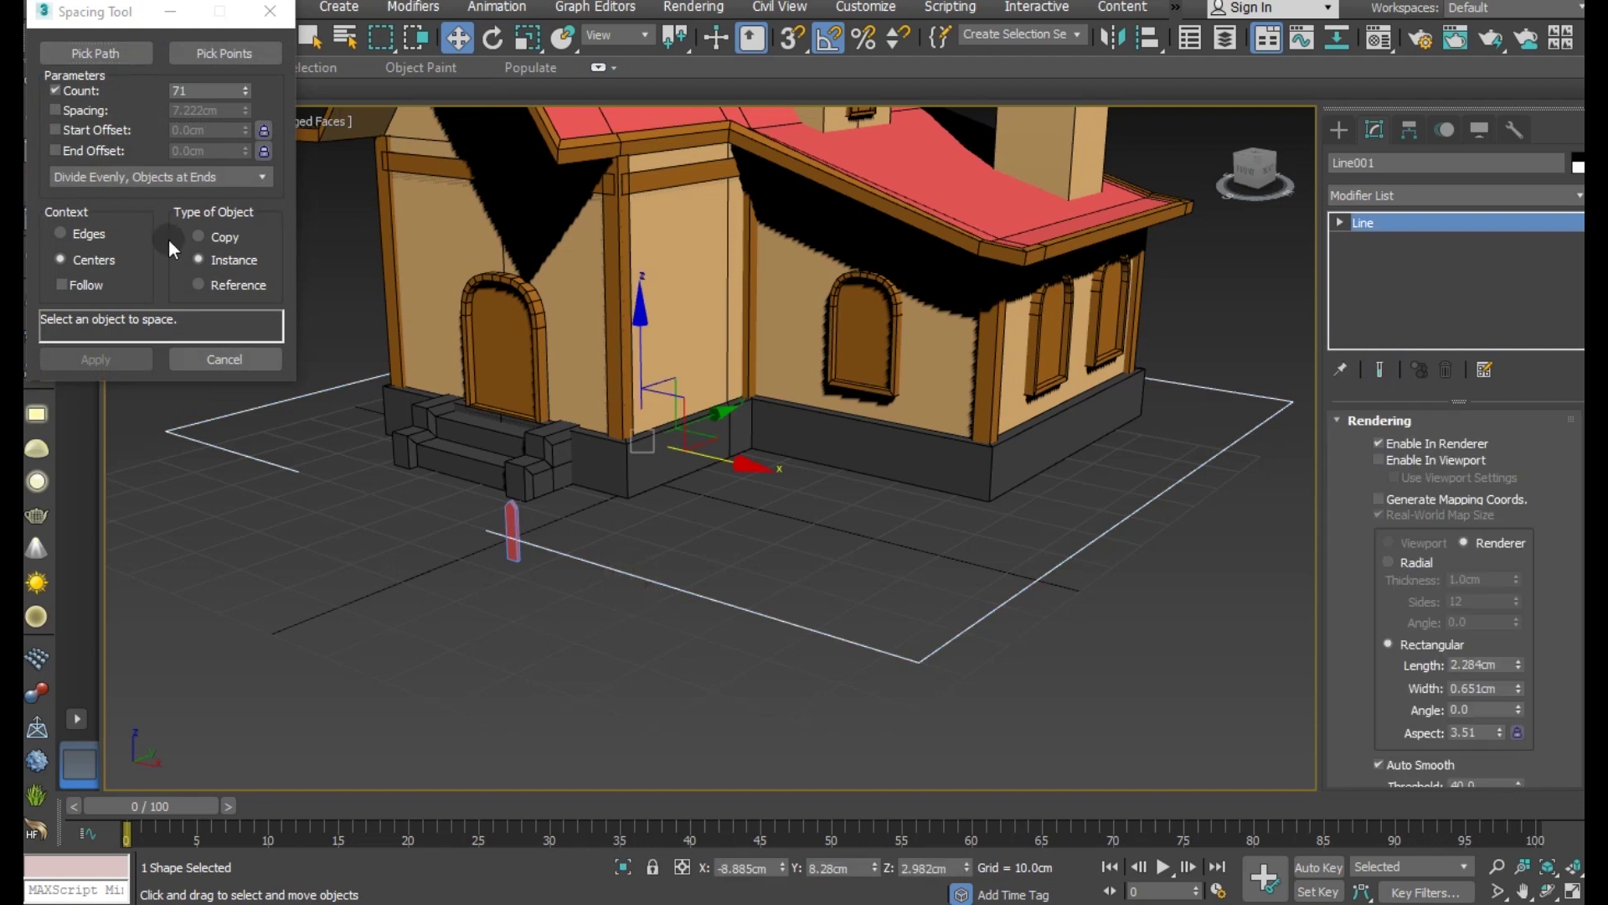
pyautogui.click(243, 95)
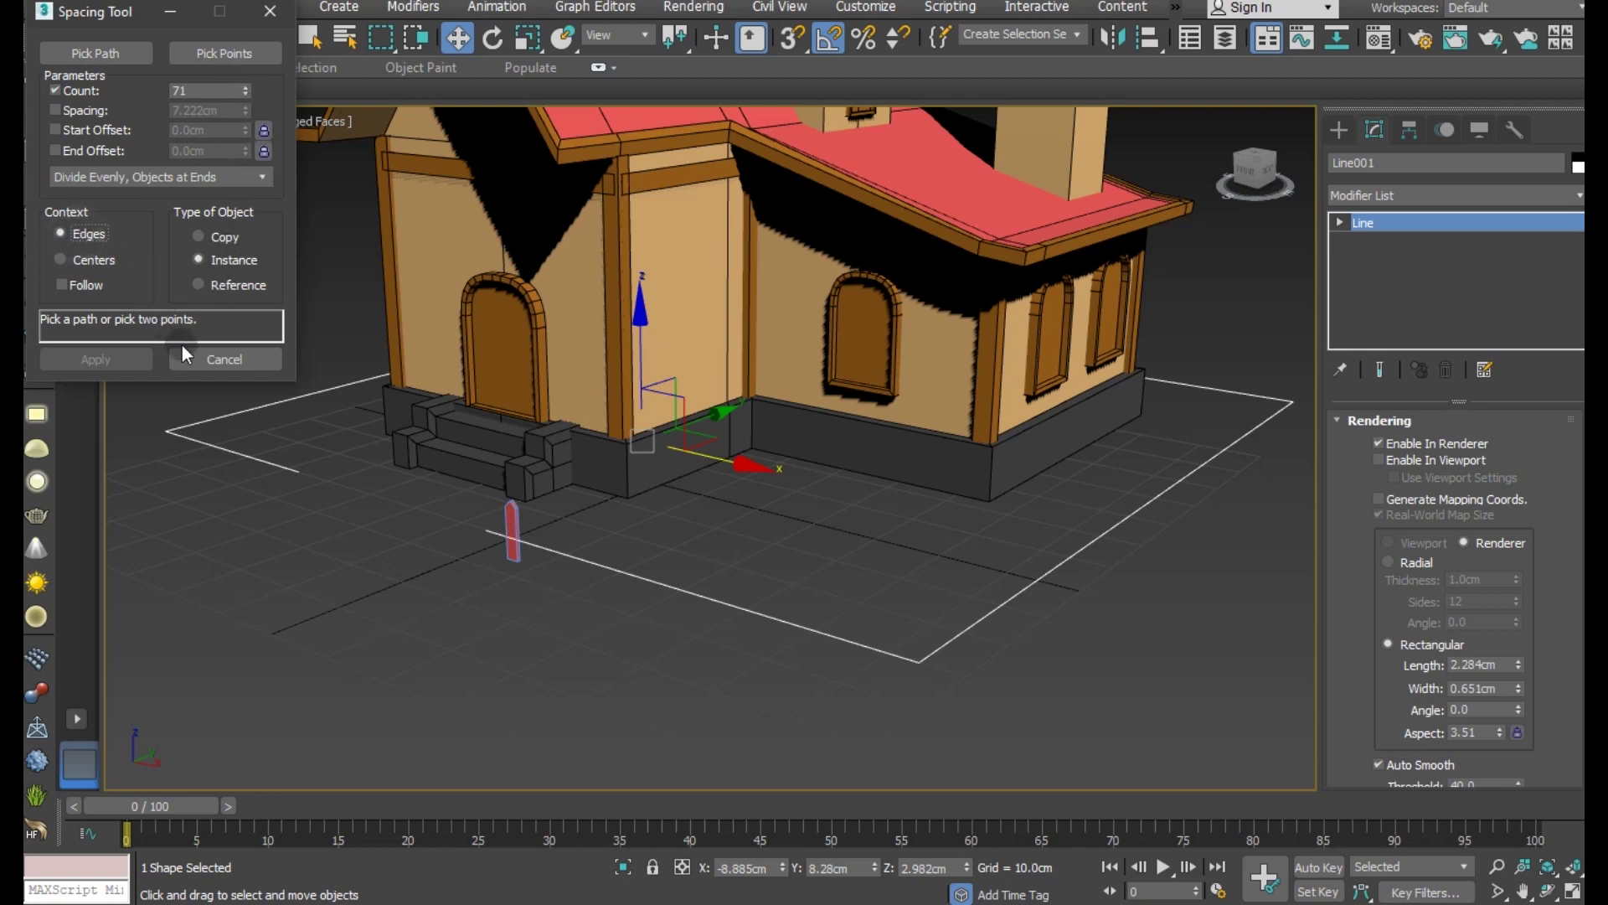
pyautogui.click(201, 358)
# Step: Space 71 independent copies of the post along Line001 with the Spacing Tool
pyautogui.click(508, 519)
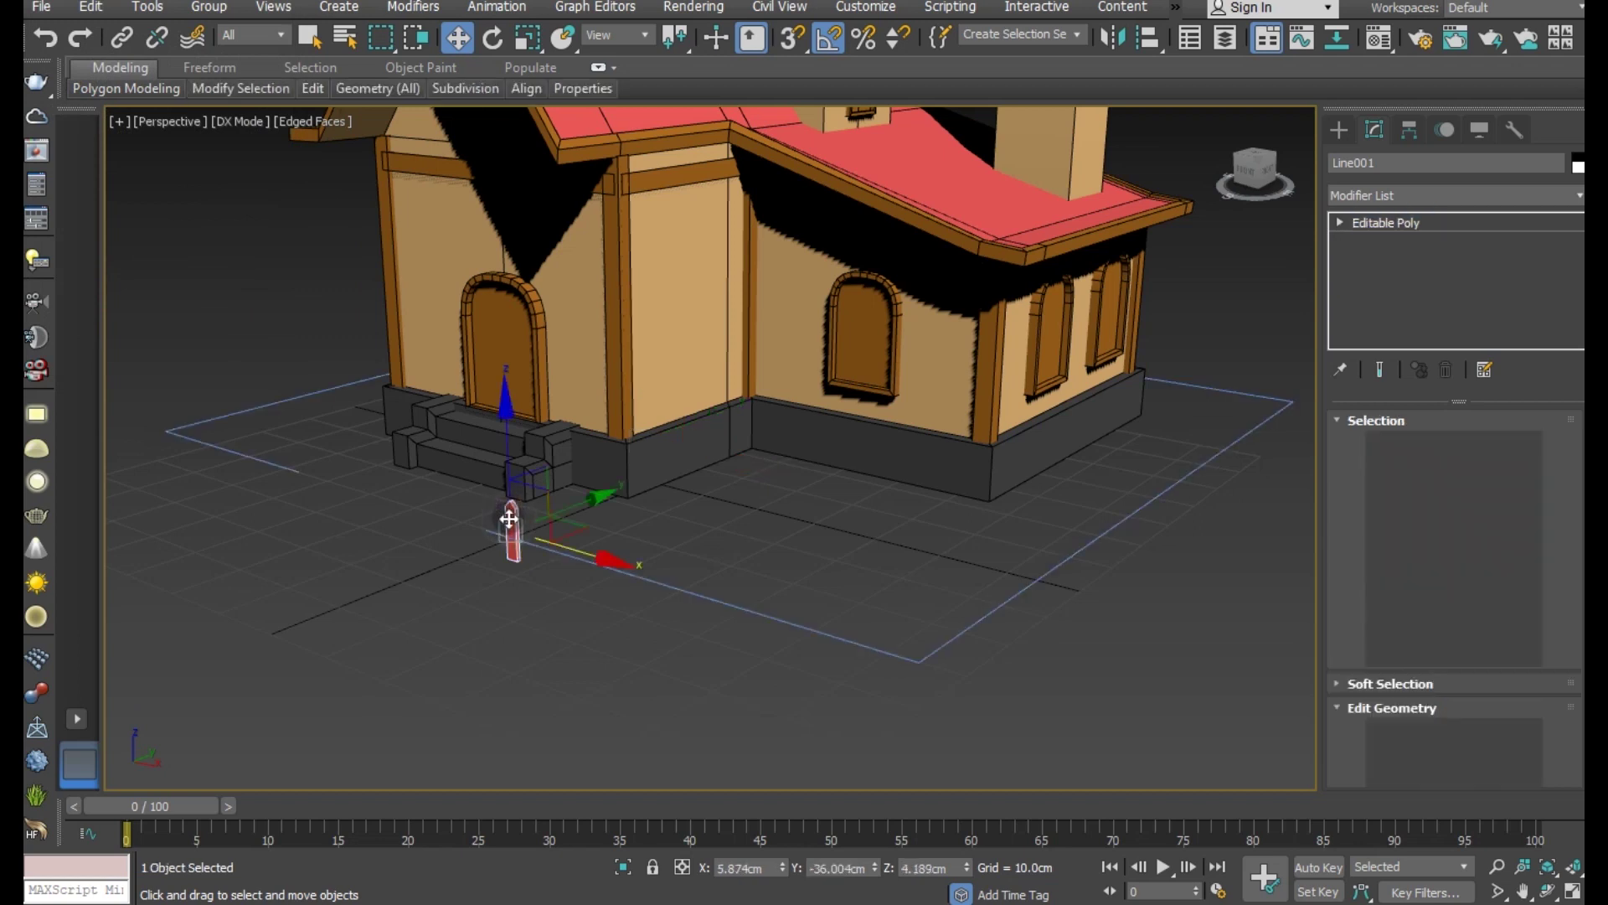
pyautogui.hotkey('shift', 'i')
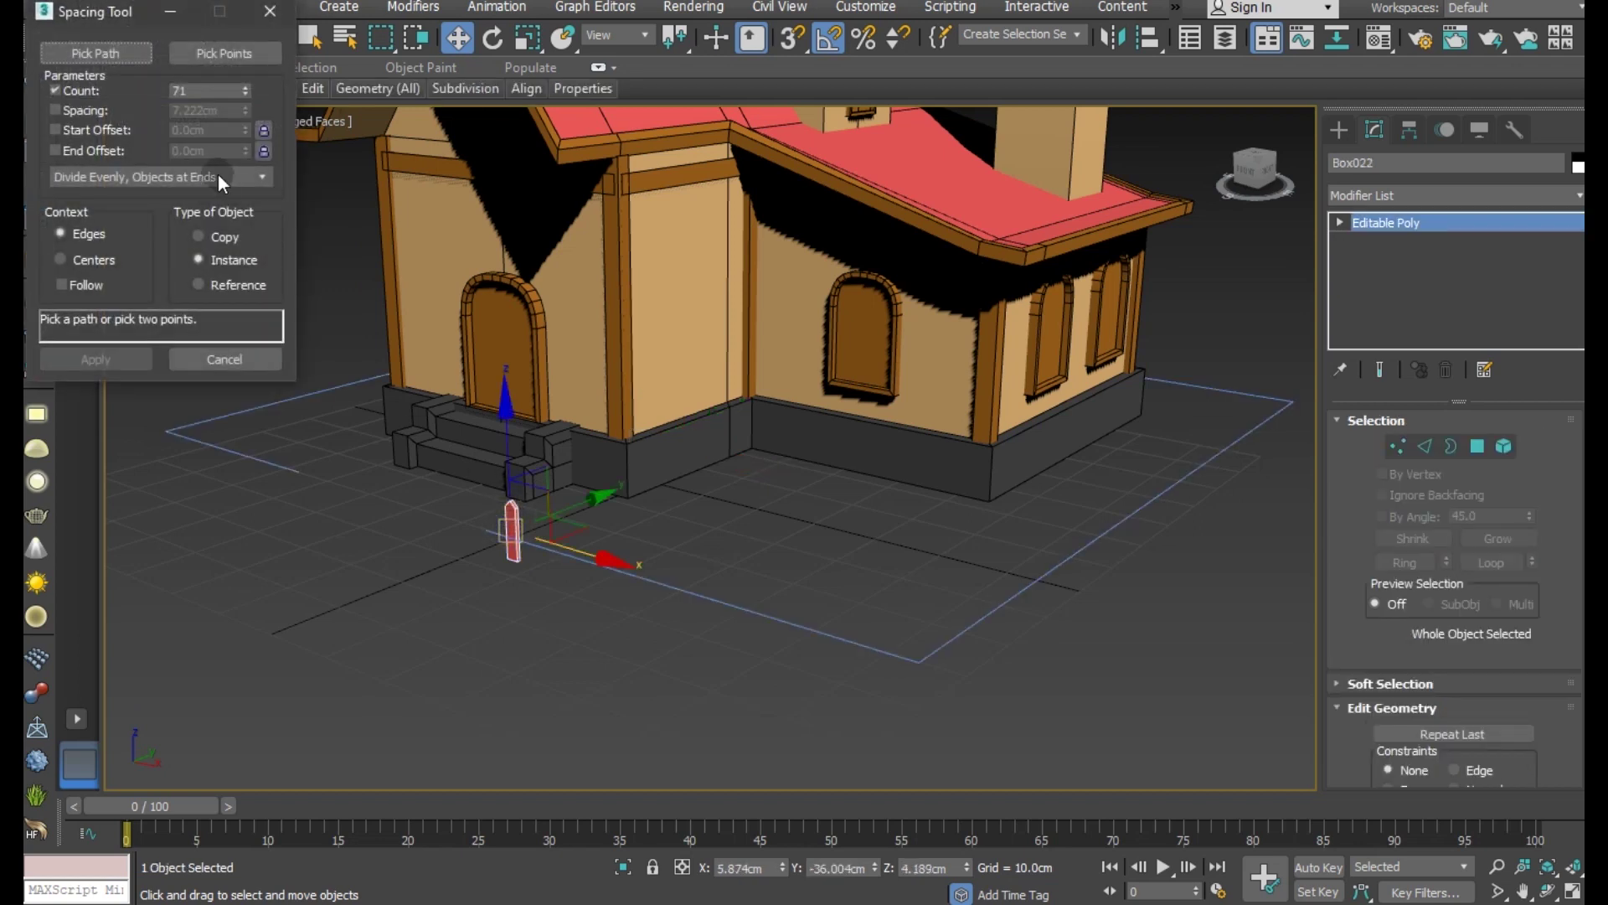
pyautogui.click(655, 584)
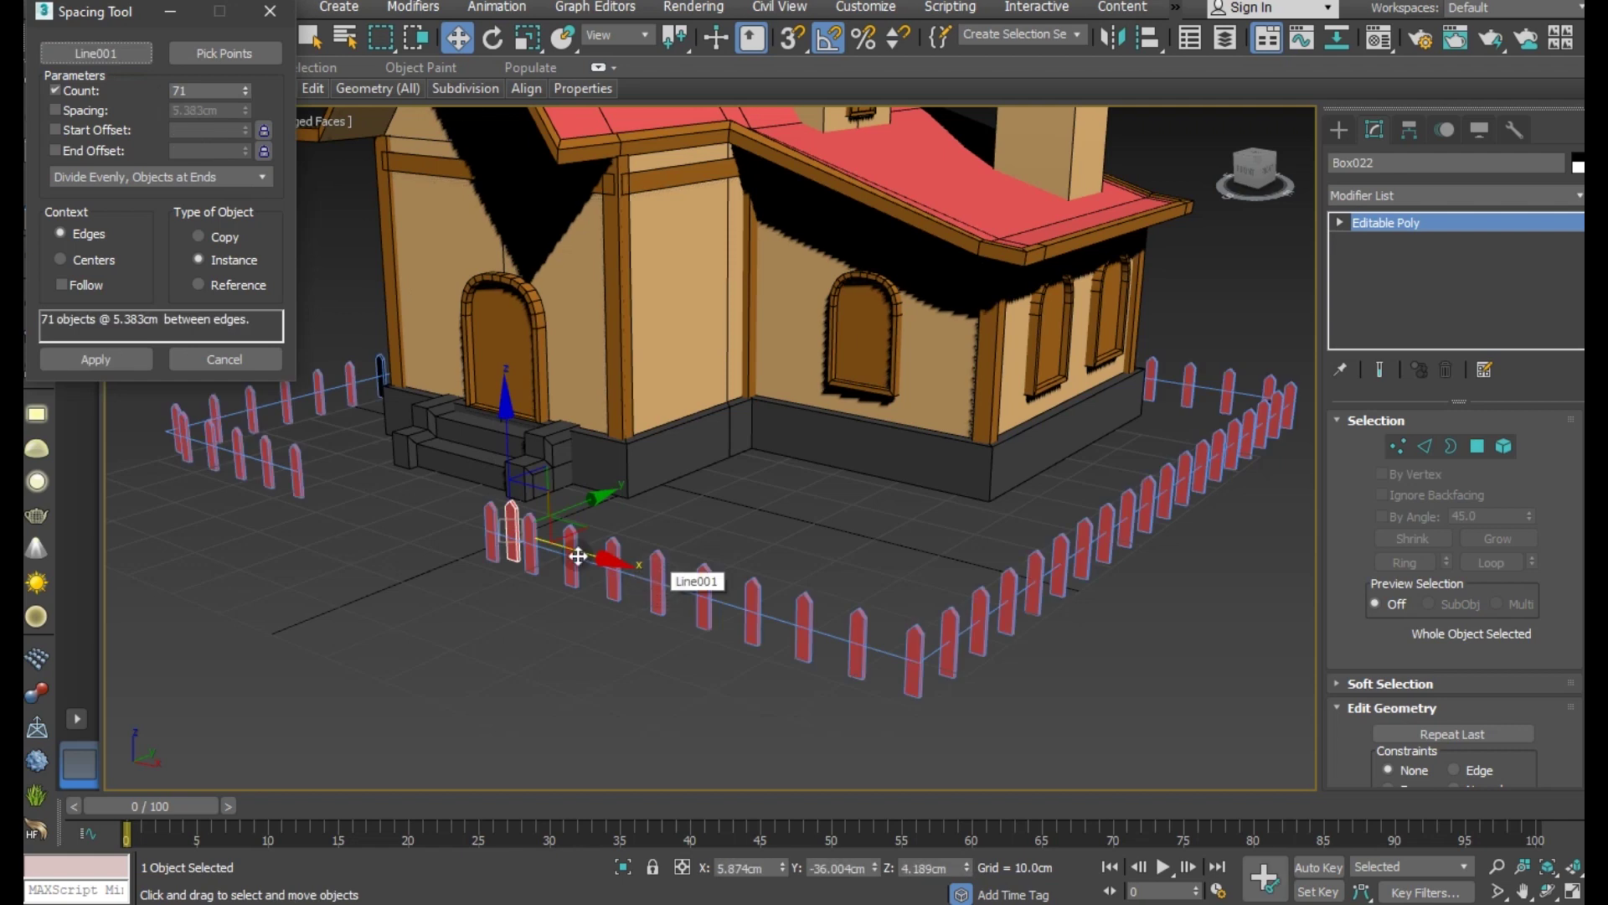
pyautogui.click(220, 238)
pyautogui.click(83, 354)
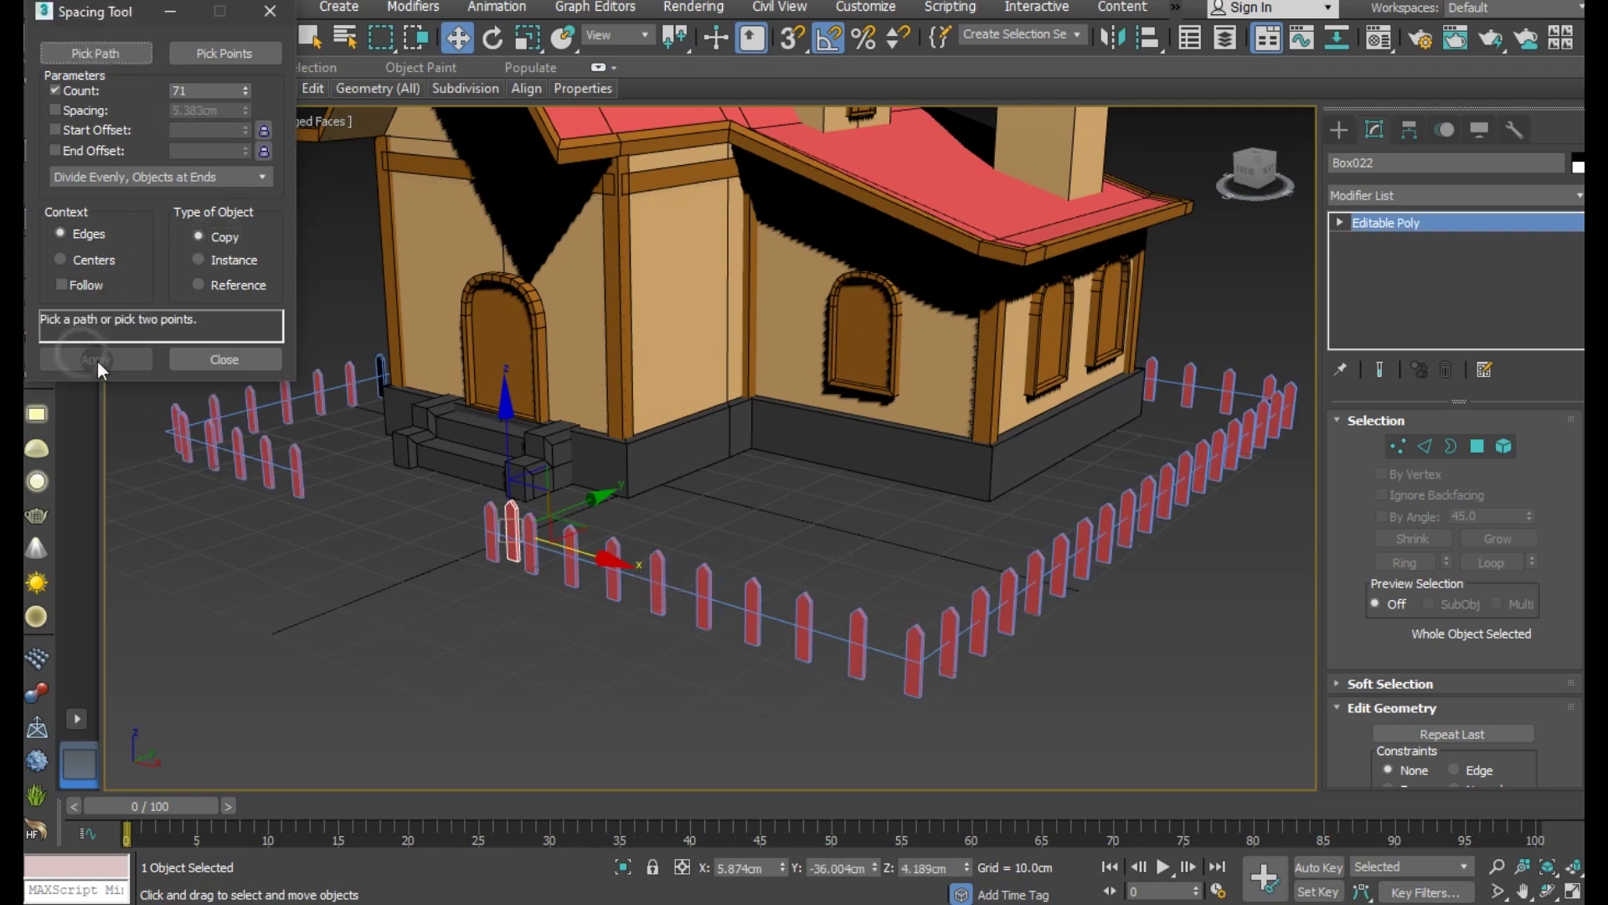
pyautogui.click(195, 362)
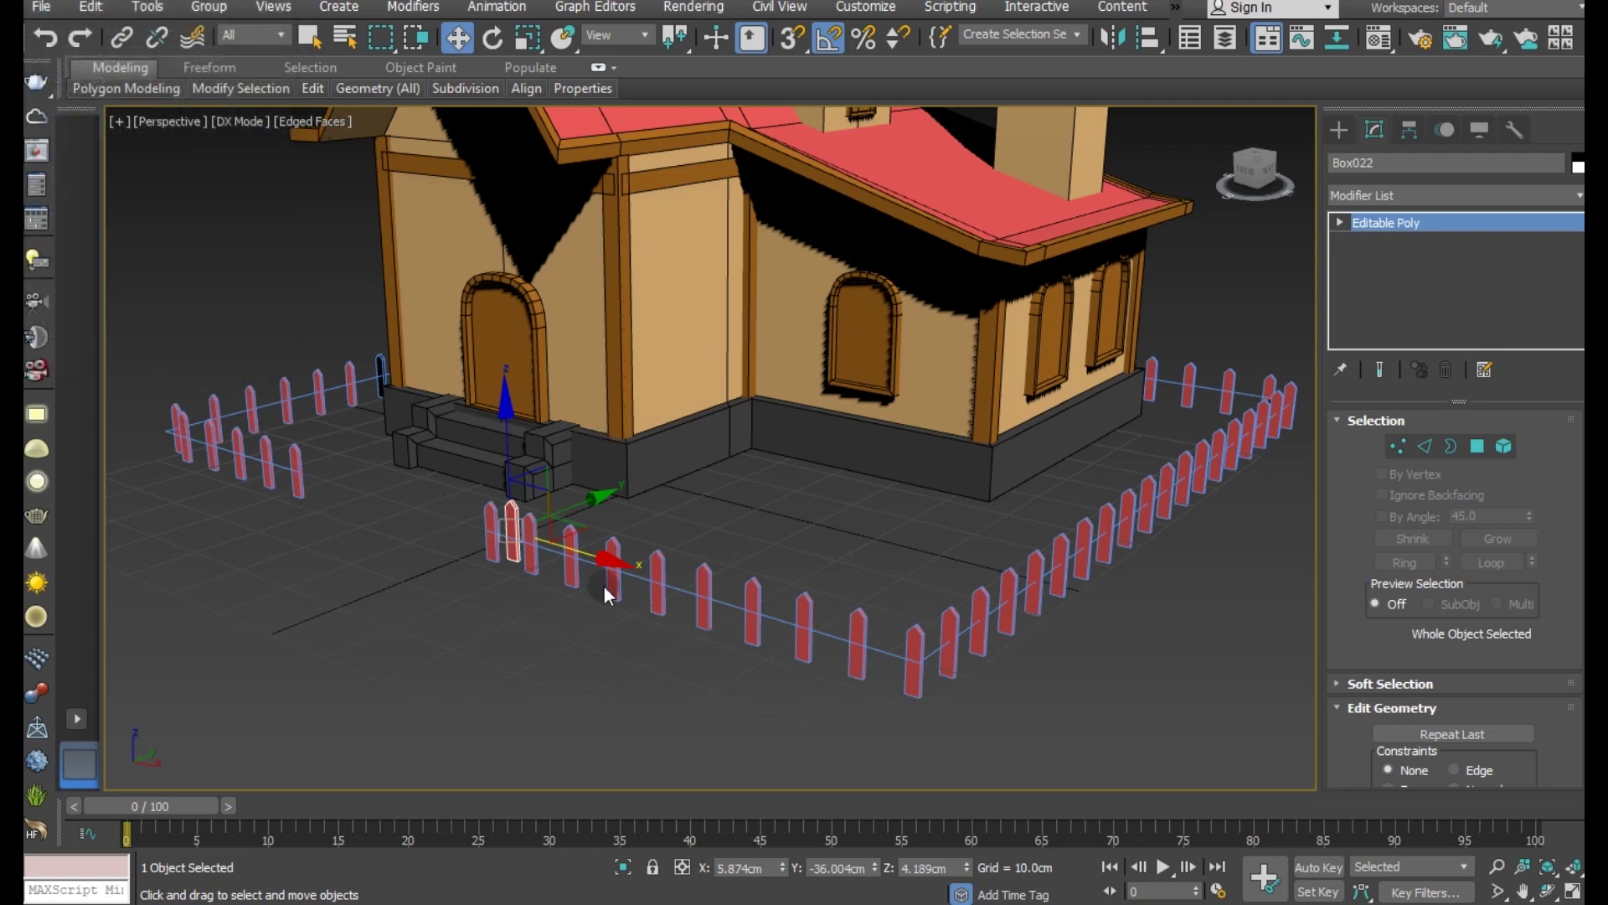
# Step: Raise Line001 and render it in the viewport as a slim 1.051 x 0.401cm rail
pyautogui.click(718, 597)
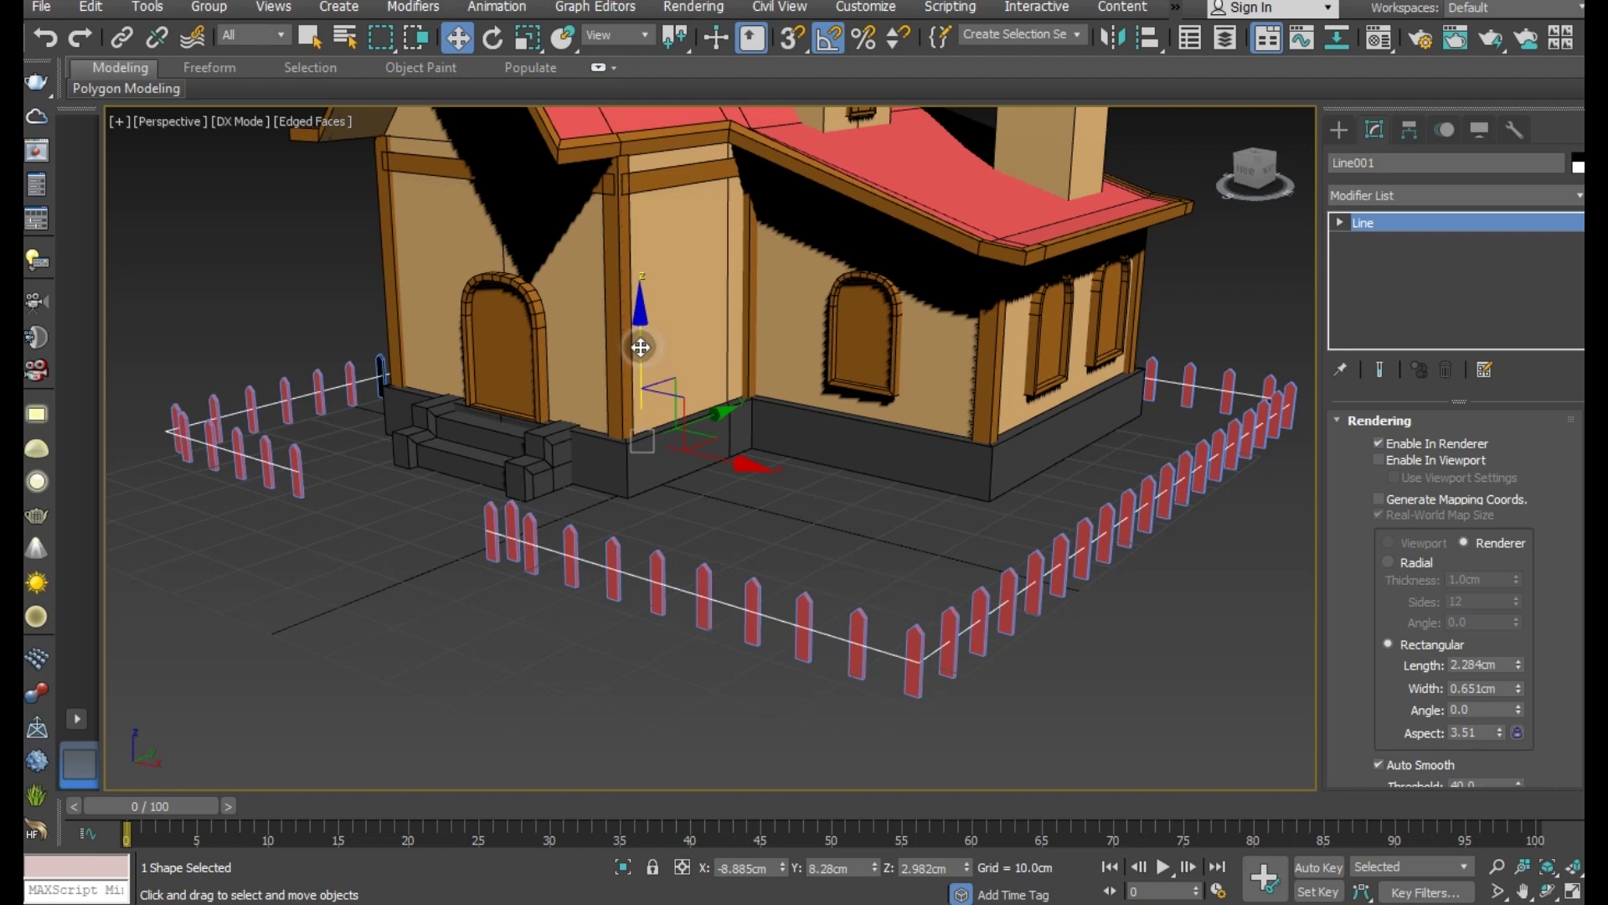
pyautogui.moveTo(641, 347); pyautogui.dragTo(641, 333)
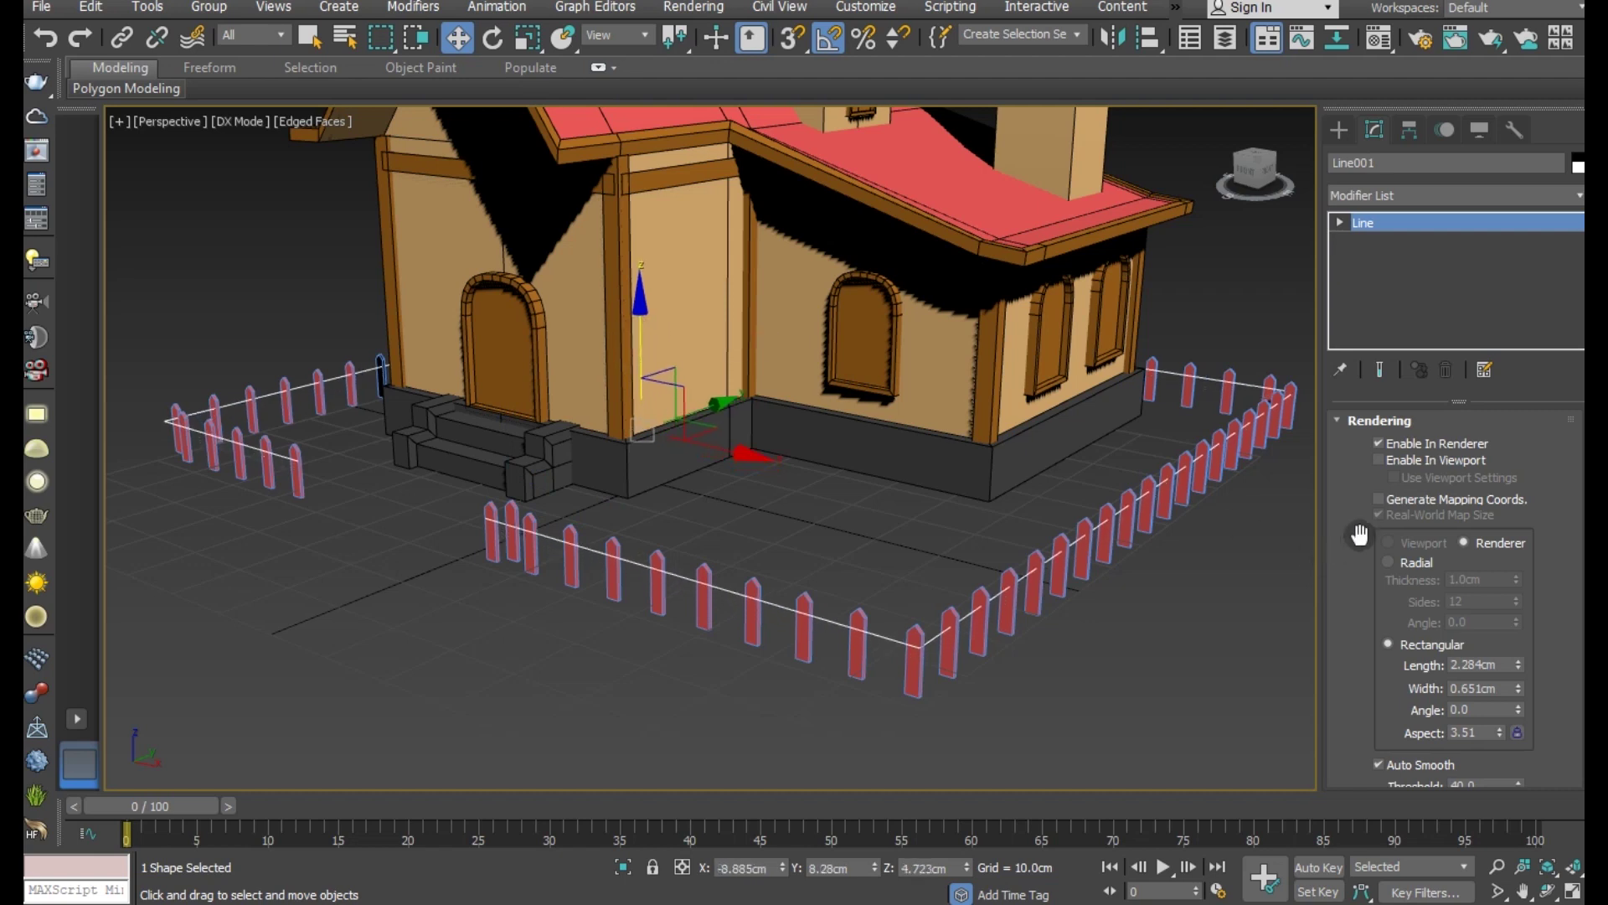
pyautogui.click(1405, 457)
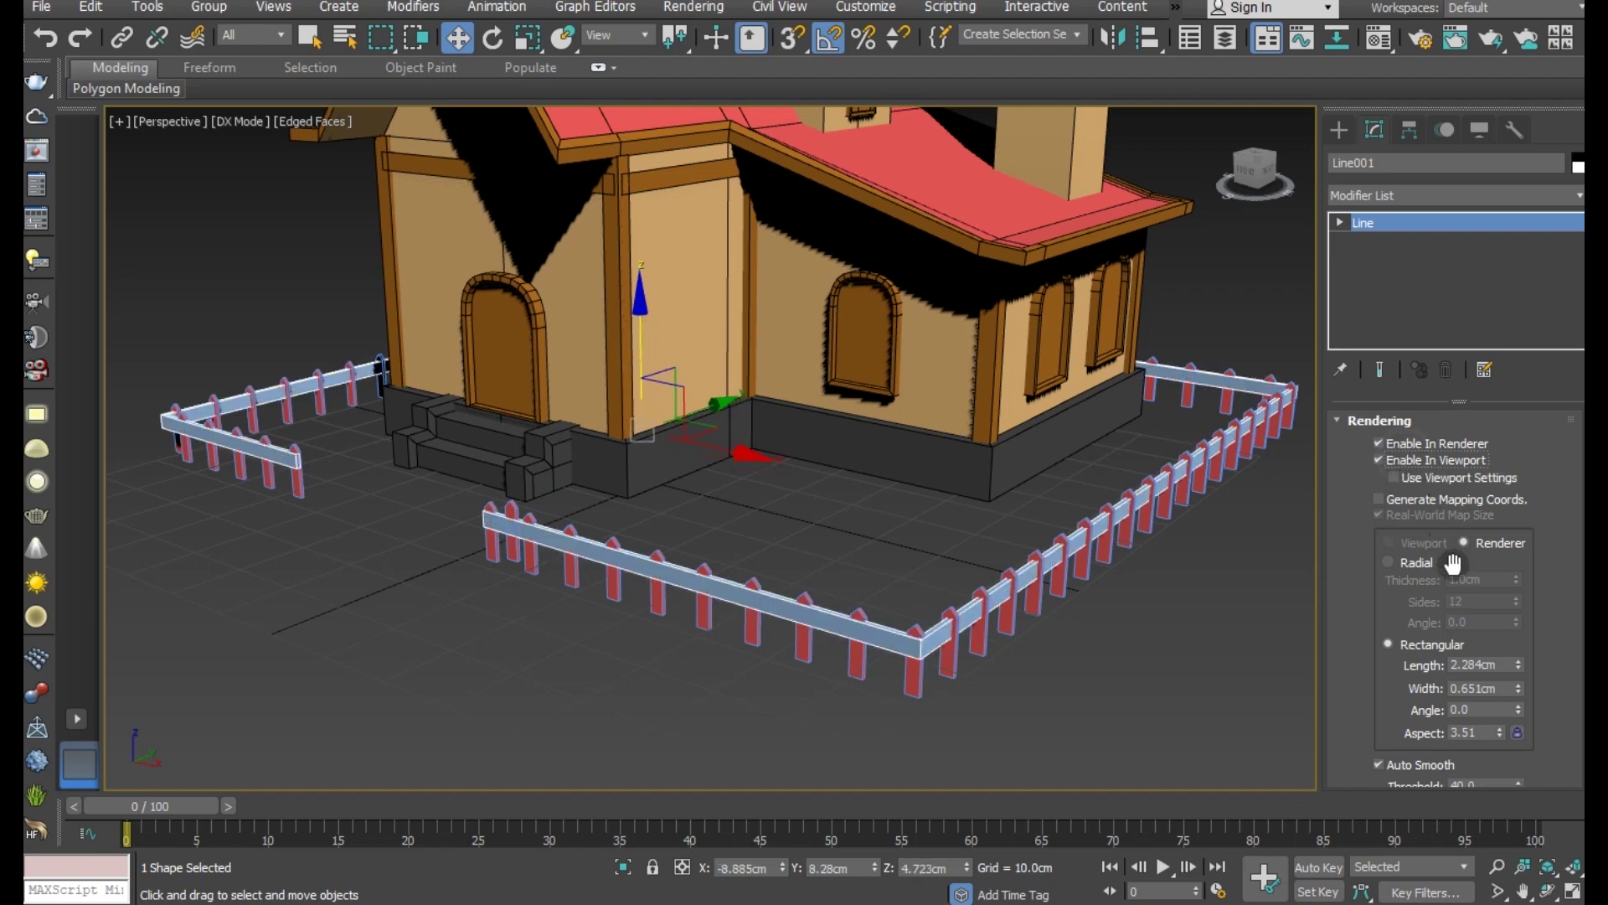
pyautogui.moveTo(1516, 692); pyautogui.dragTo(1523, 716)
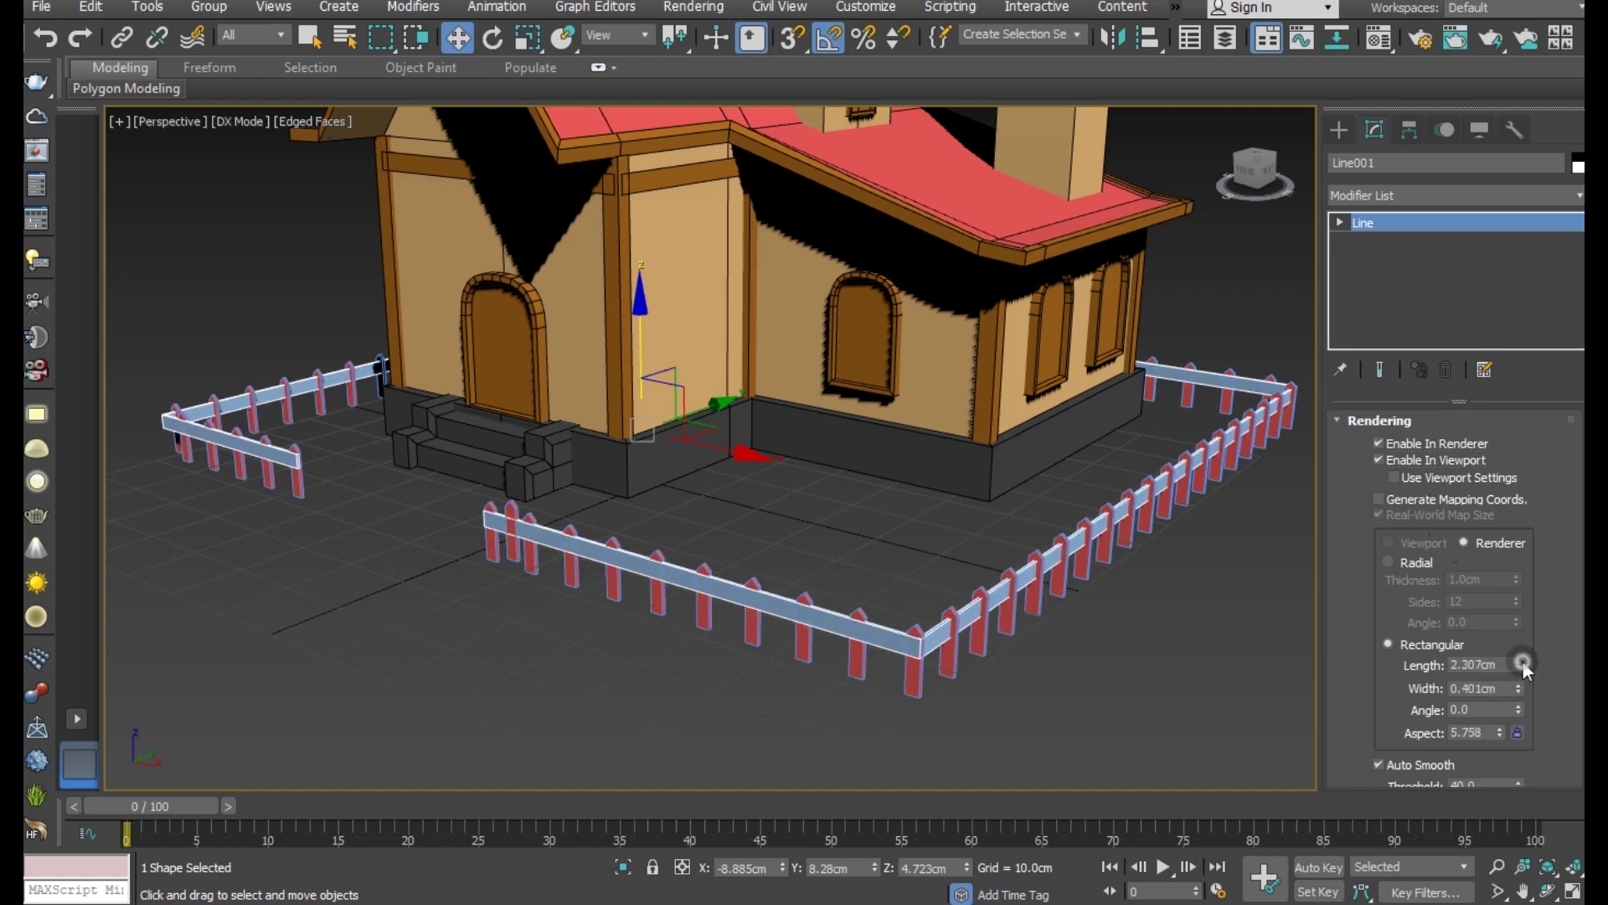
pyautogui.moveTo(1523, 663); pyautogui.dragTo(1533, 718)
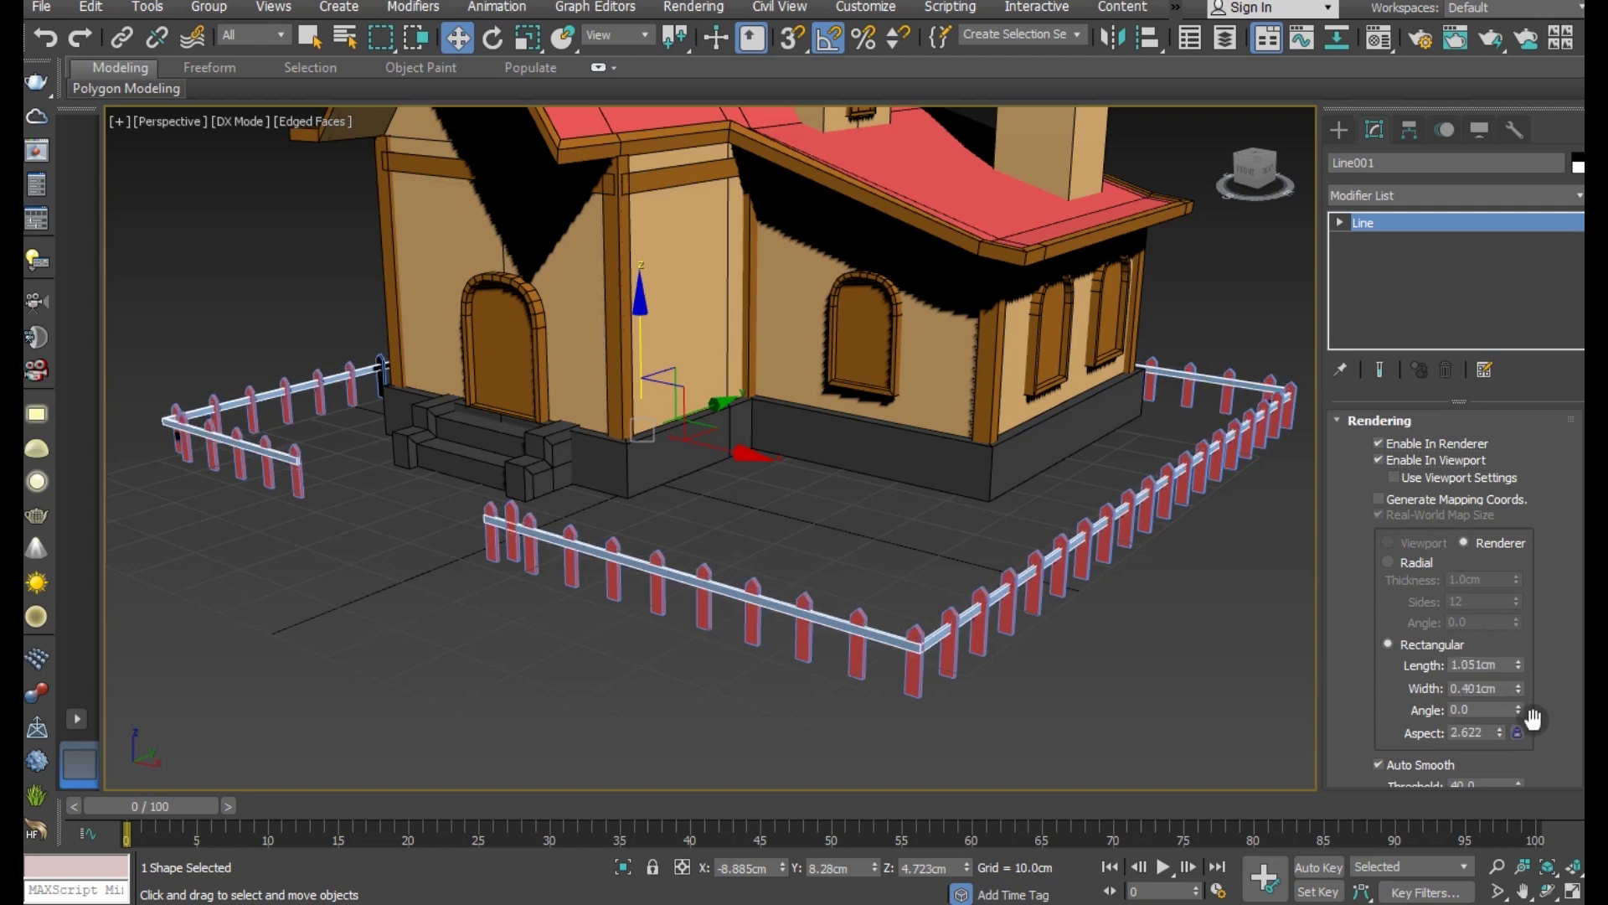
# Step: Assign the pink-red post material to the rail
pyautogui.click(1378, 38)
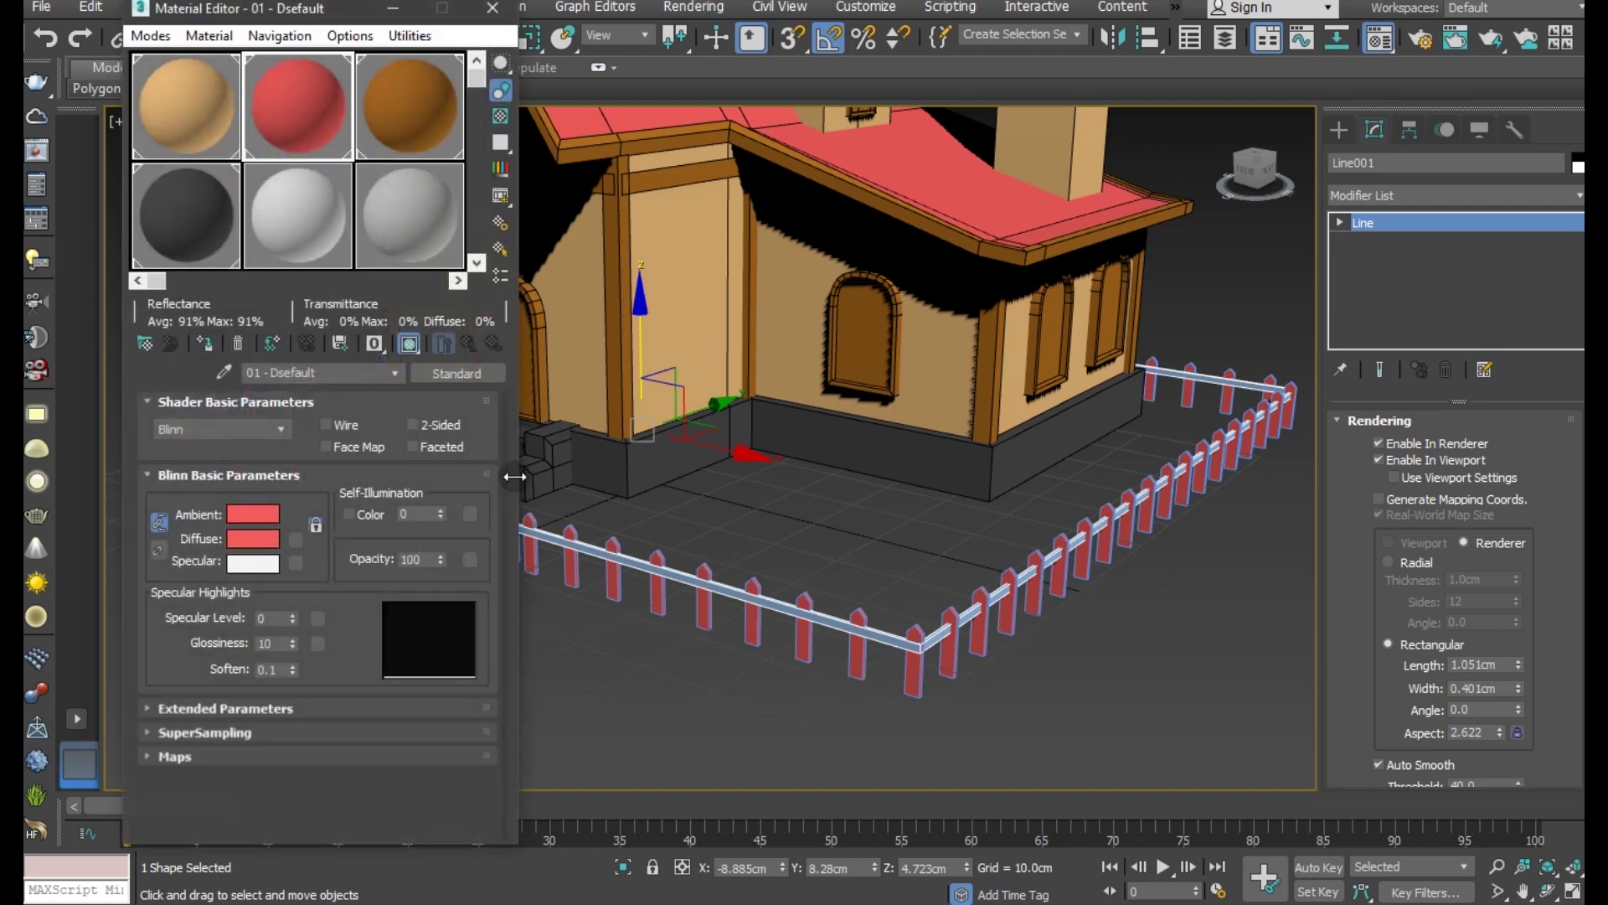
pyautogui.click(202, 343)
pyautogui.click(493, 8)
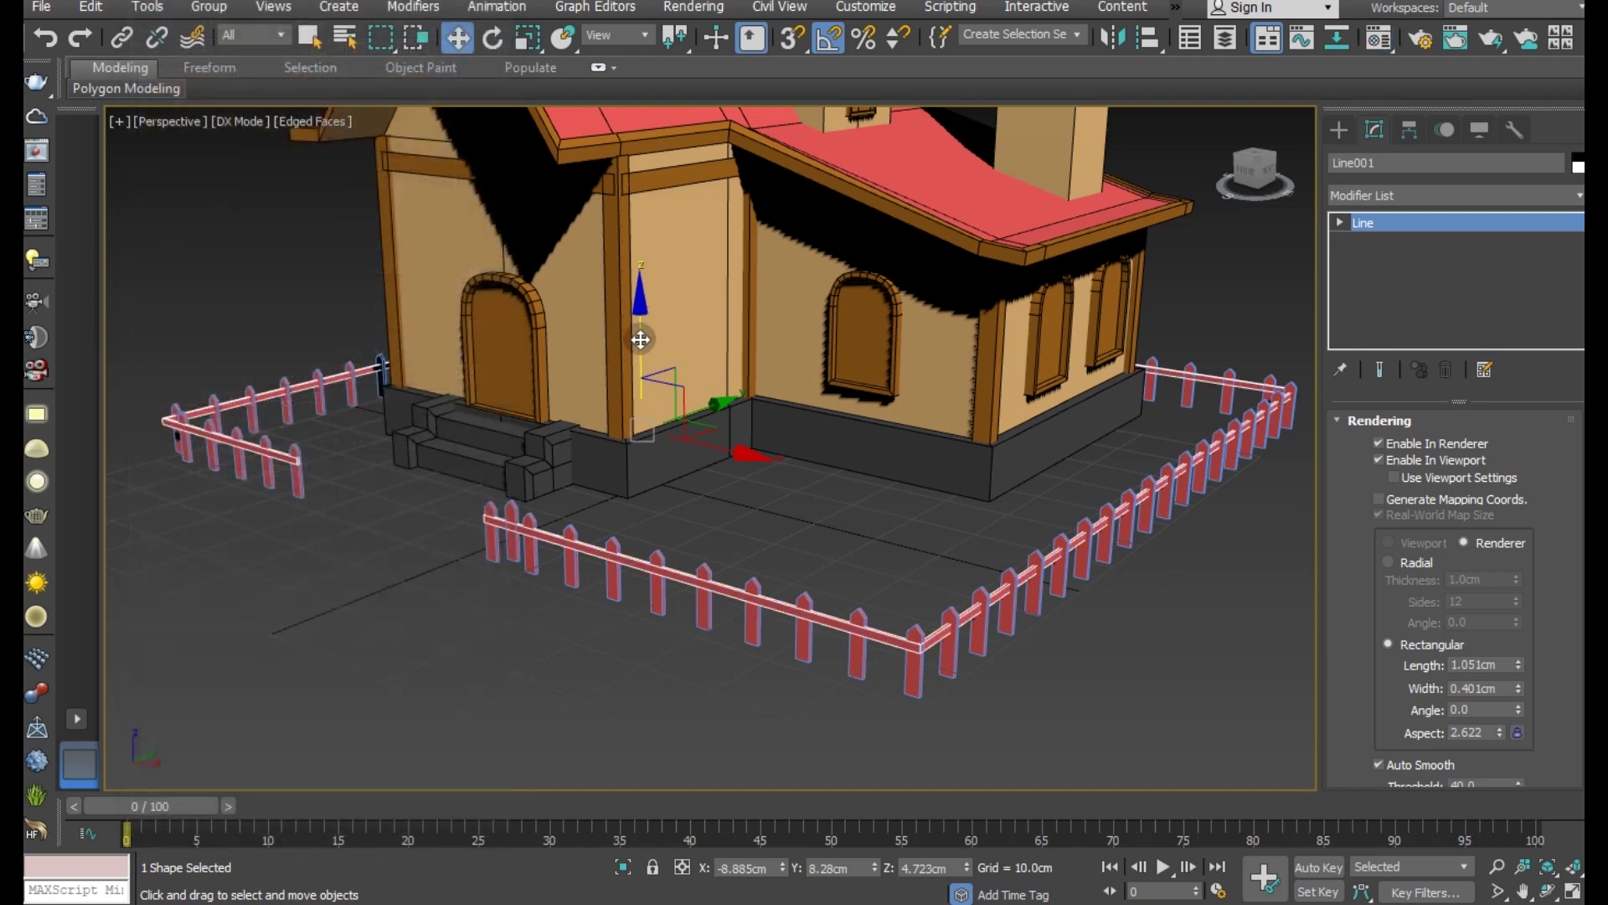
# Step: Clone the rail lower down the posts as a second rail, Line002
pyautogui.keyDown('shift'); pyautogui.moveTo(641, 339); pyautogui.dragTo(643, 363); pyautogui.keyUp('shift')
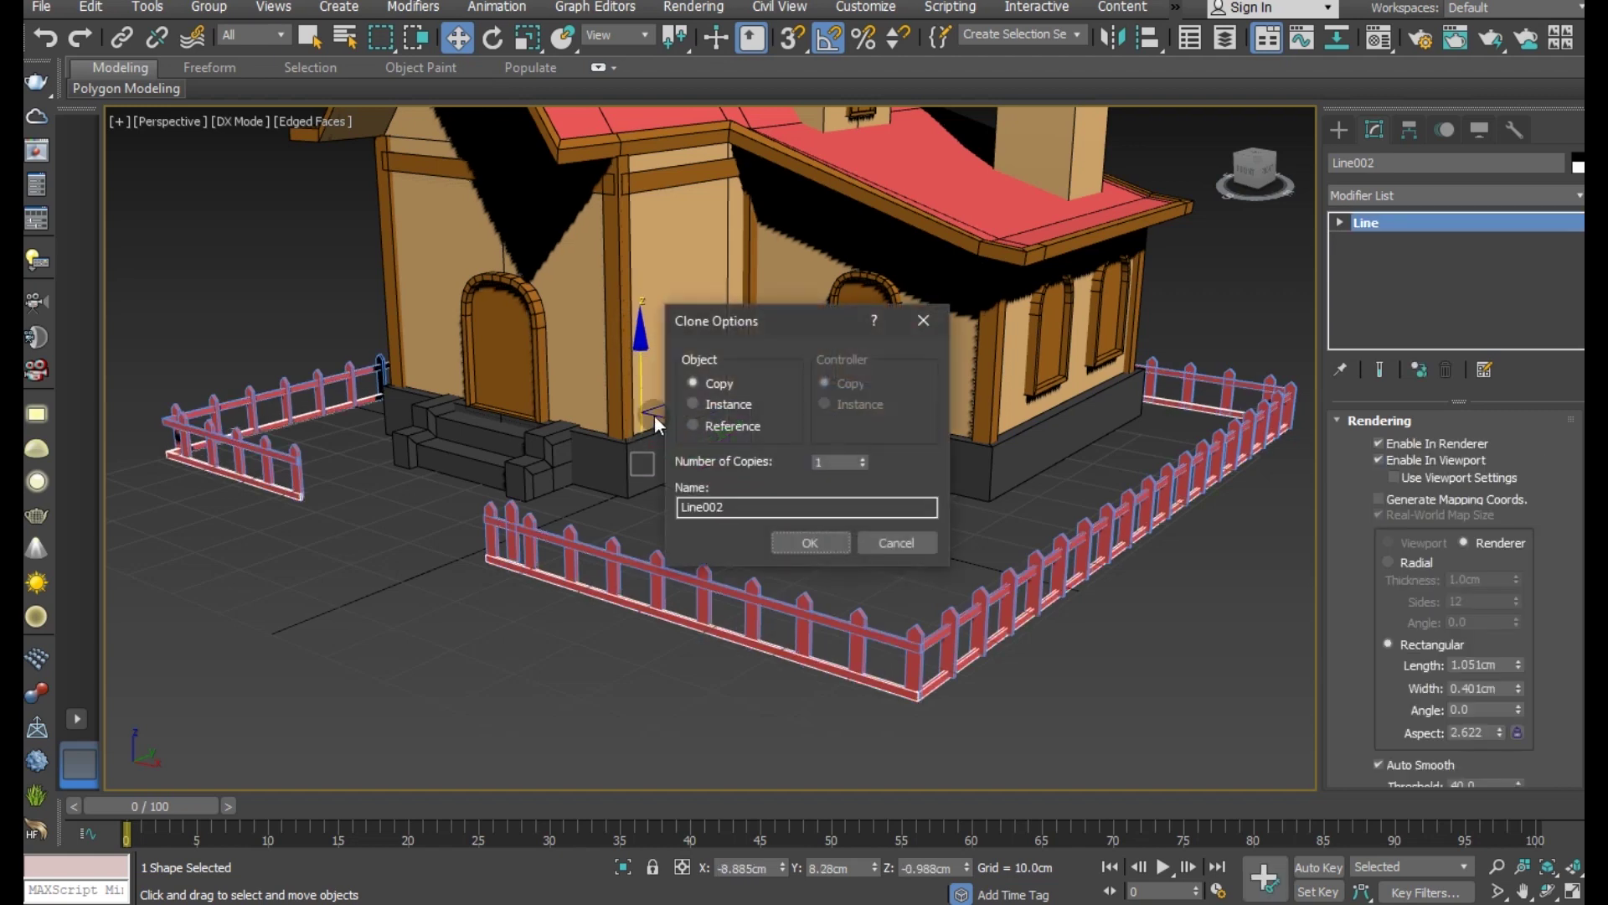
pyautogui.click(809, 542)
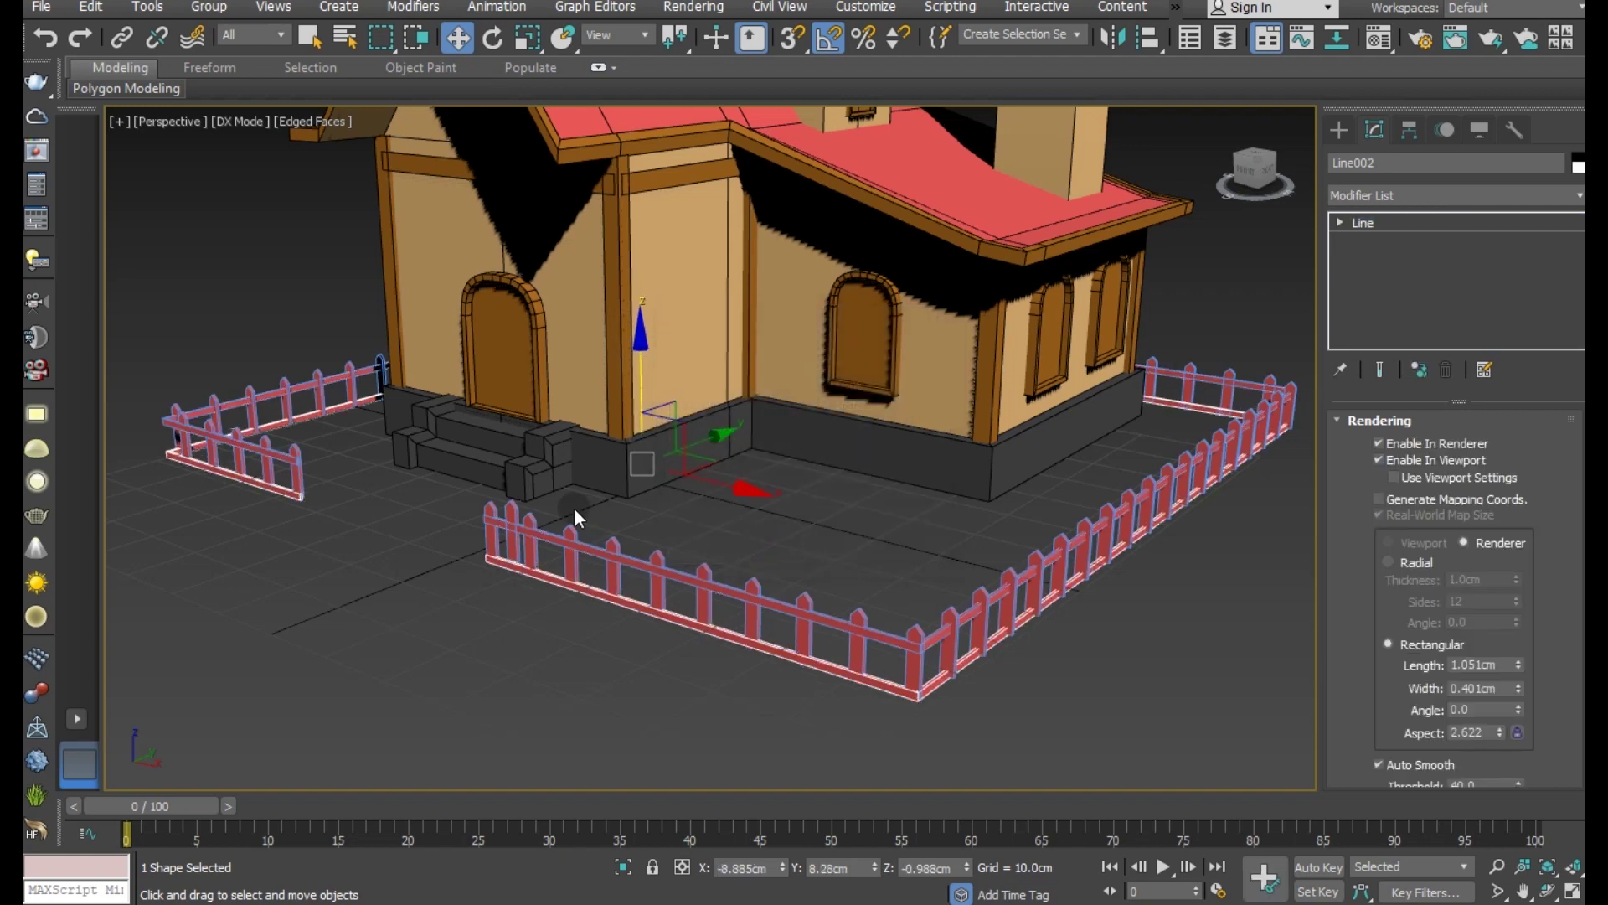
pyautogui.click(511, 523)
pyautogui.moveTo(643, 478); pyautogui.dragTo(1206, 457)
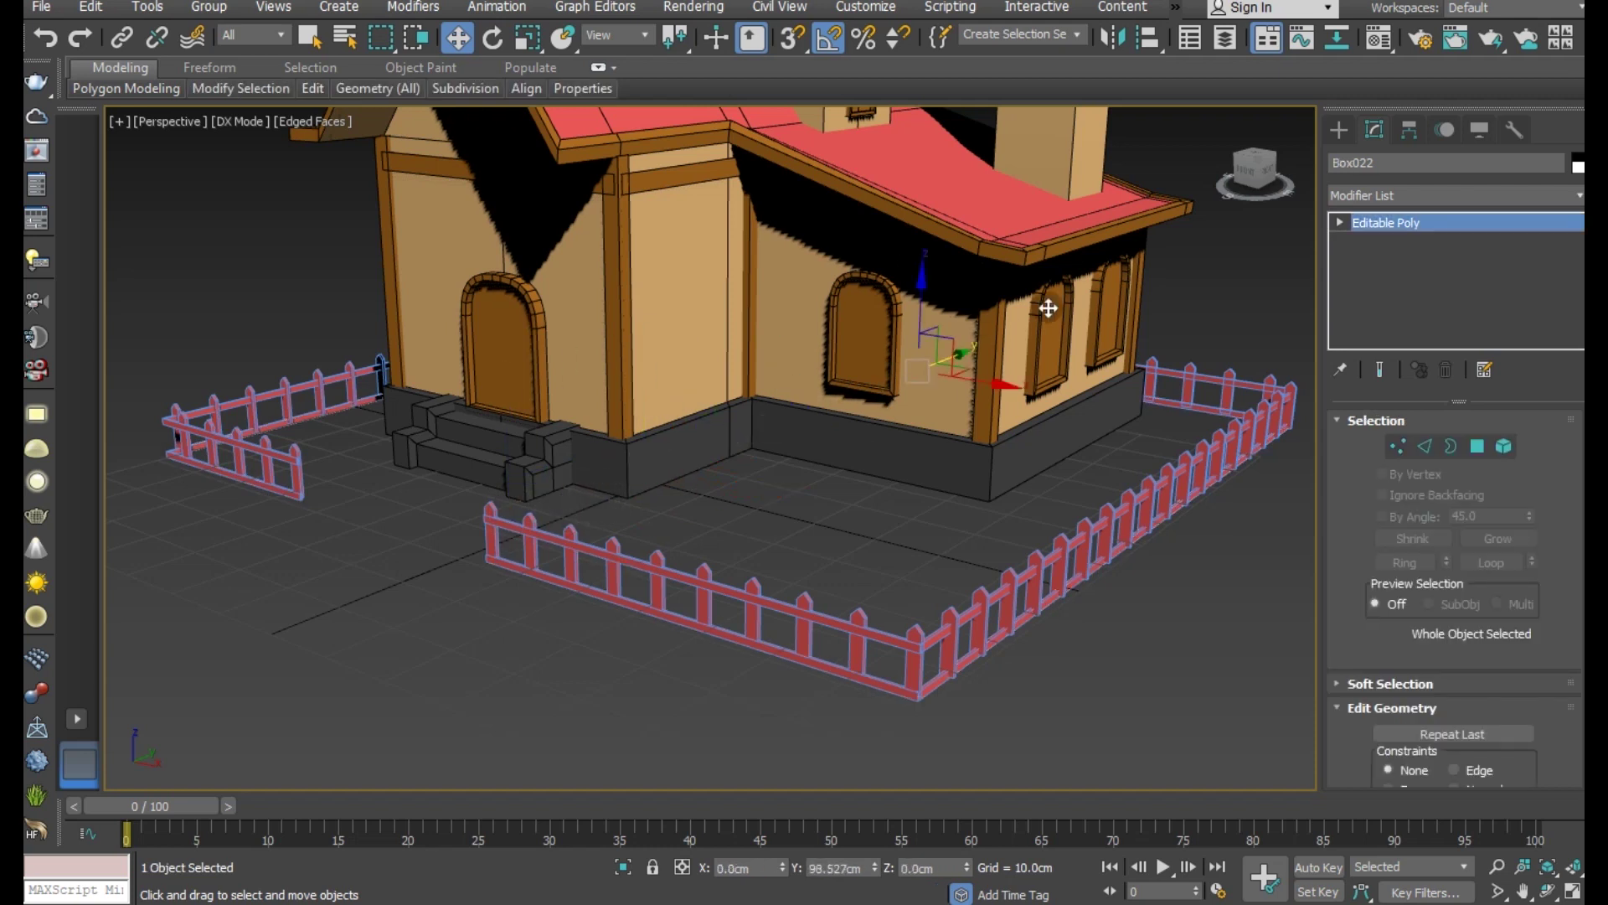
pyautogui.click(1205, 613)
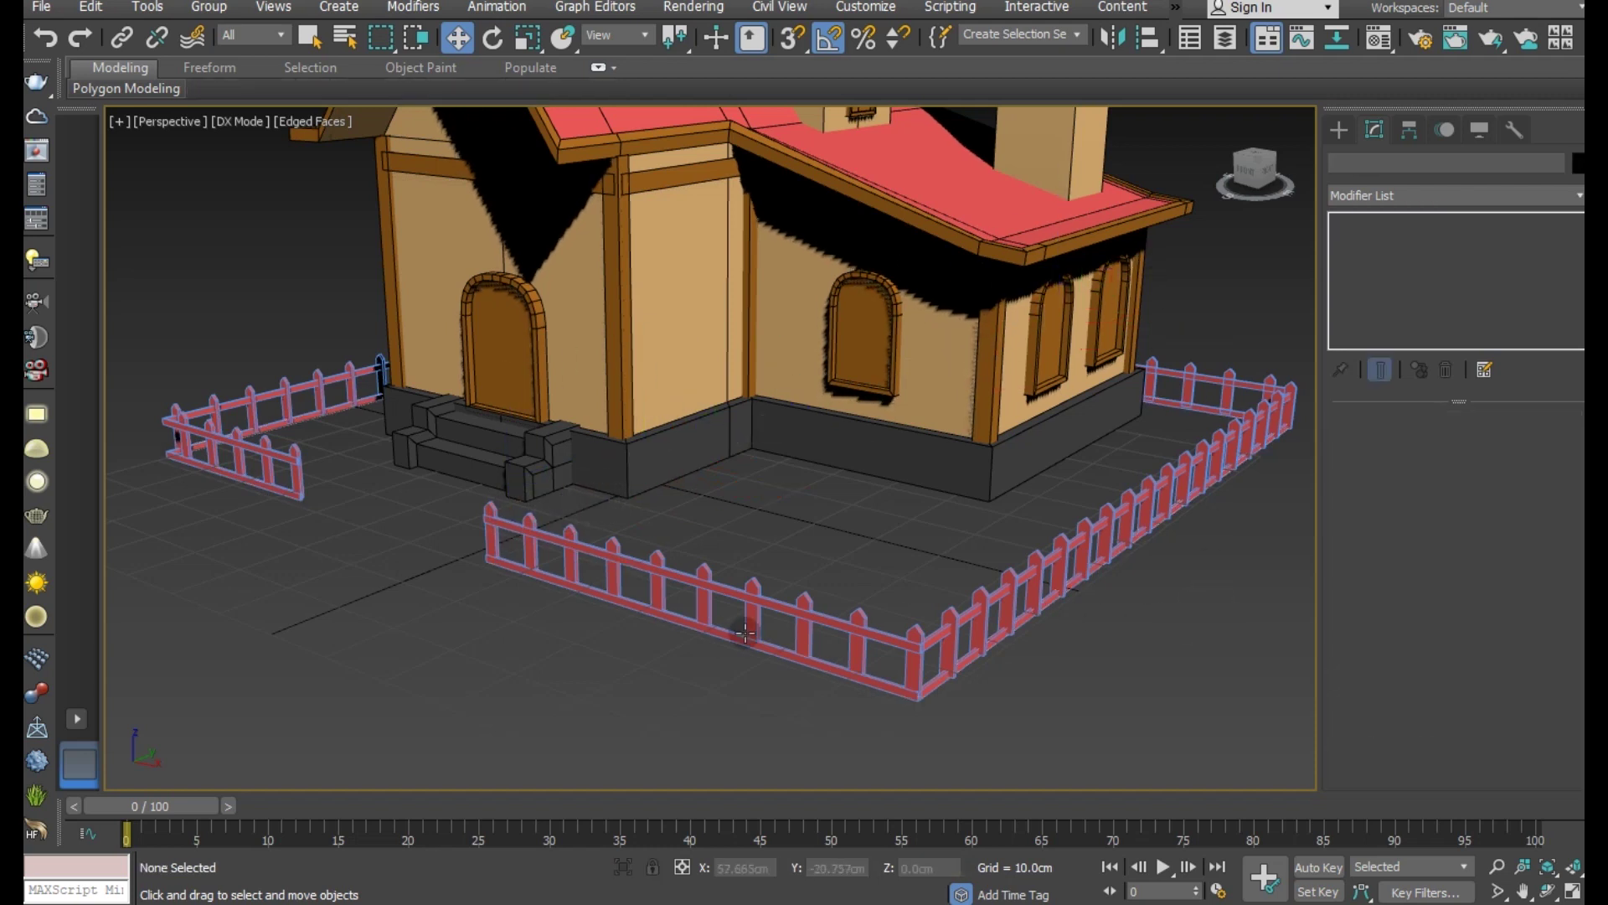
pyautogui.press('z')
# Step: Set the object colour of all 75 scene objects to black
pyautogui.hotkey('ctrl', 'a')
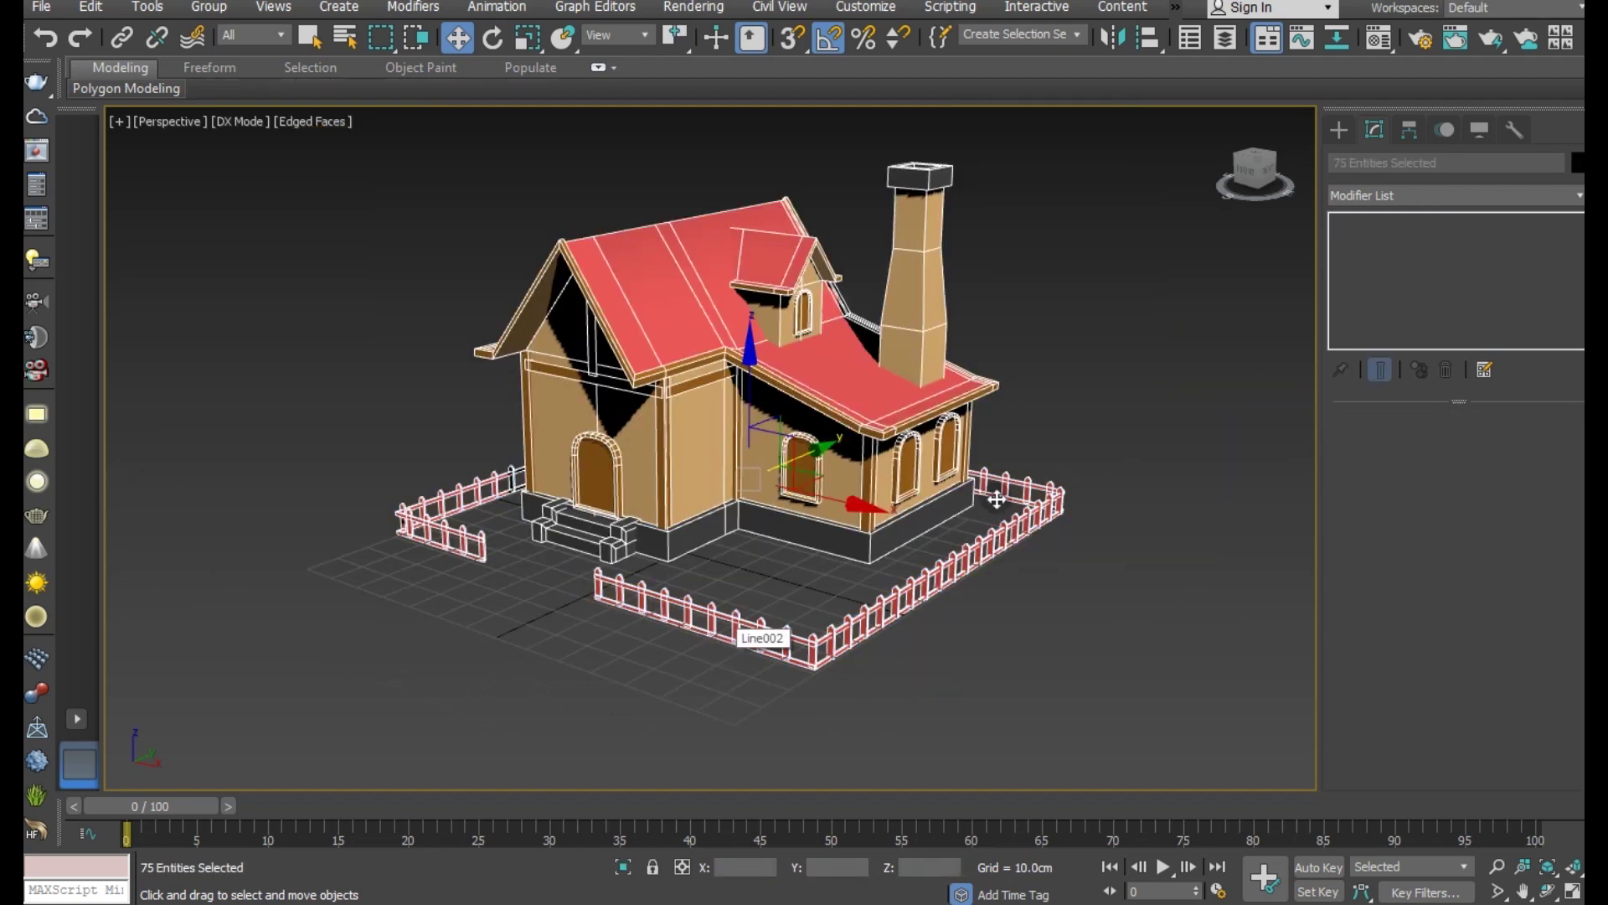
pyautogui.click(1577, 162)
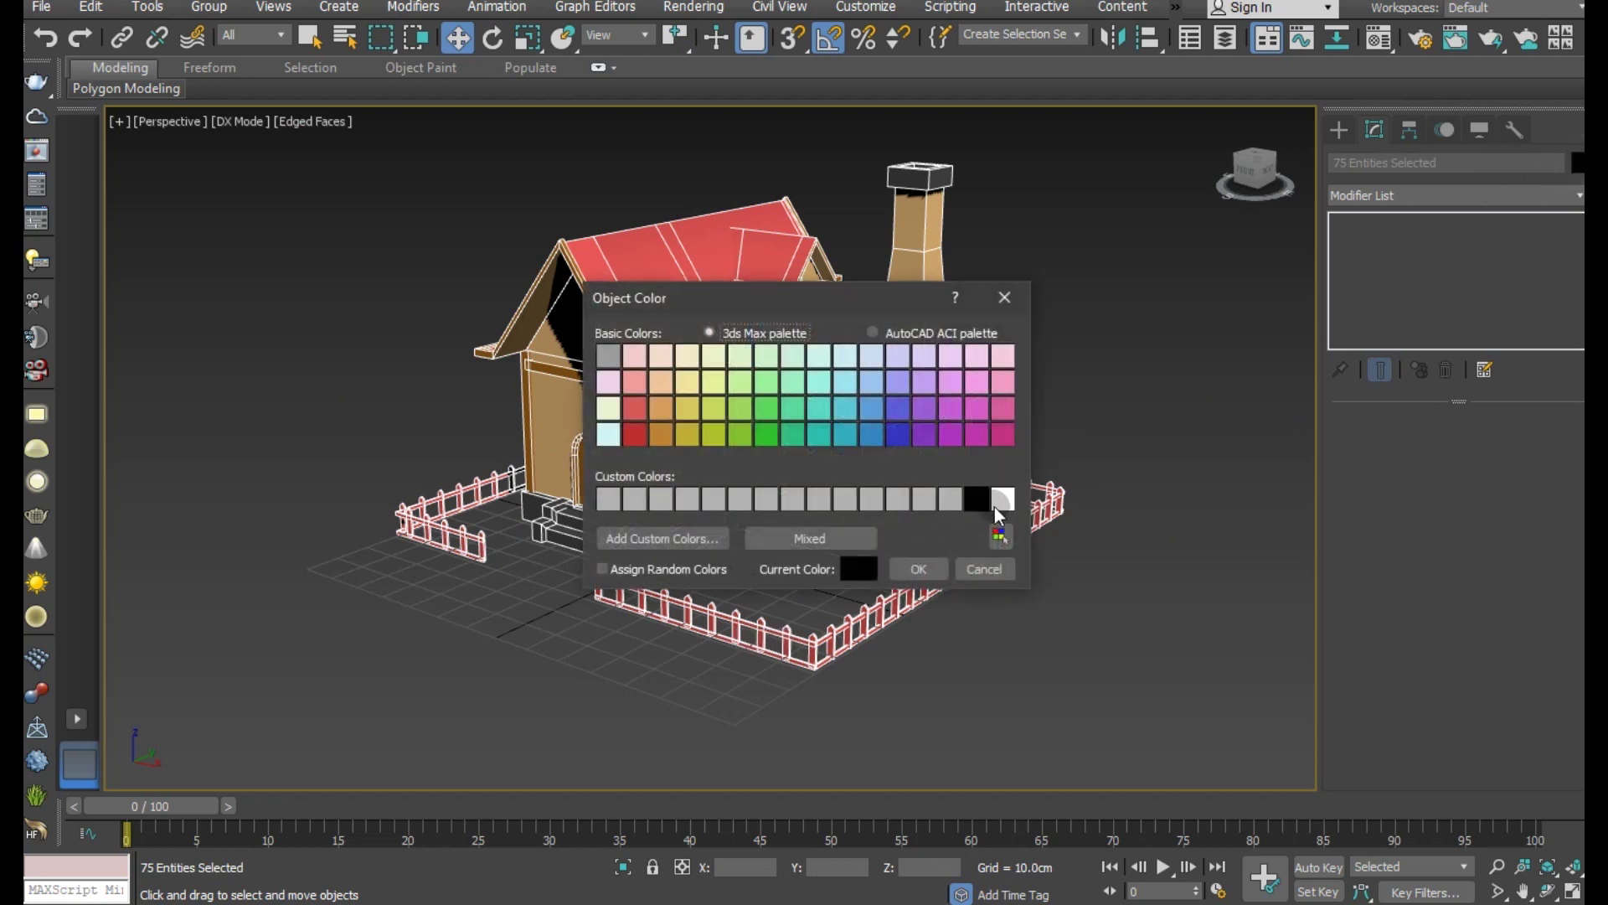
pyautogui.click(974, 501)
pyautogui.click(917, 571)
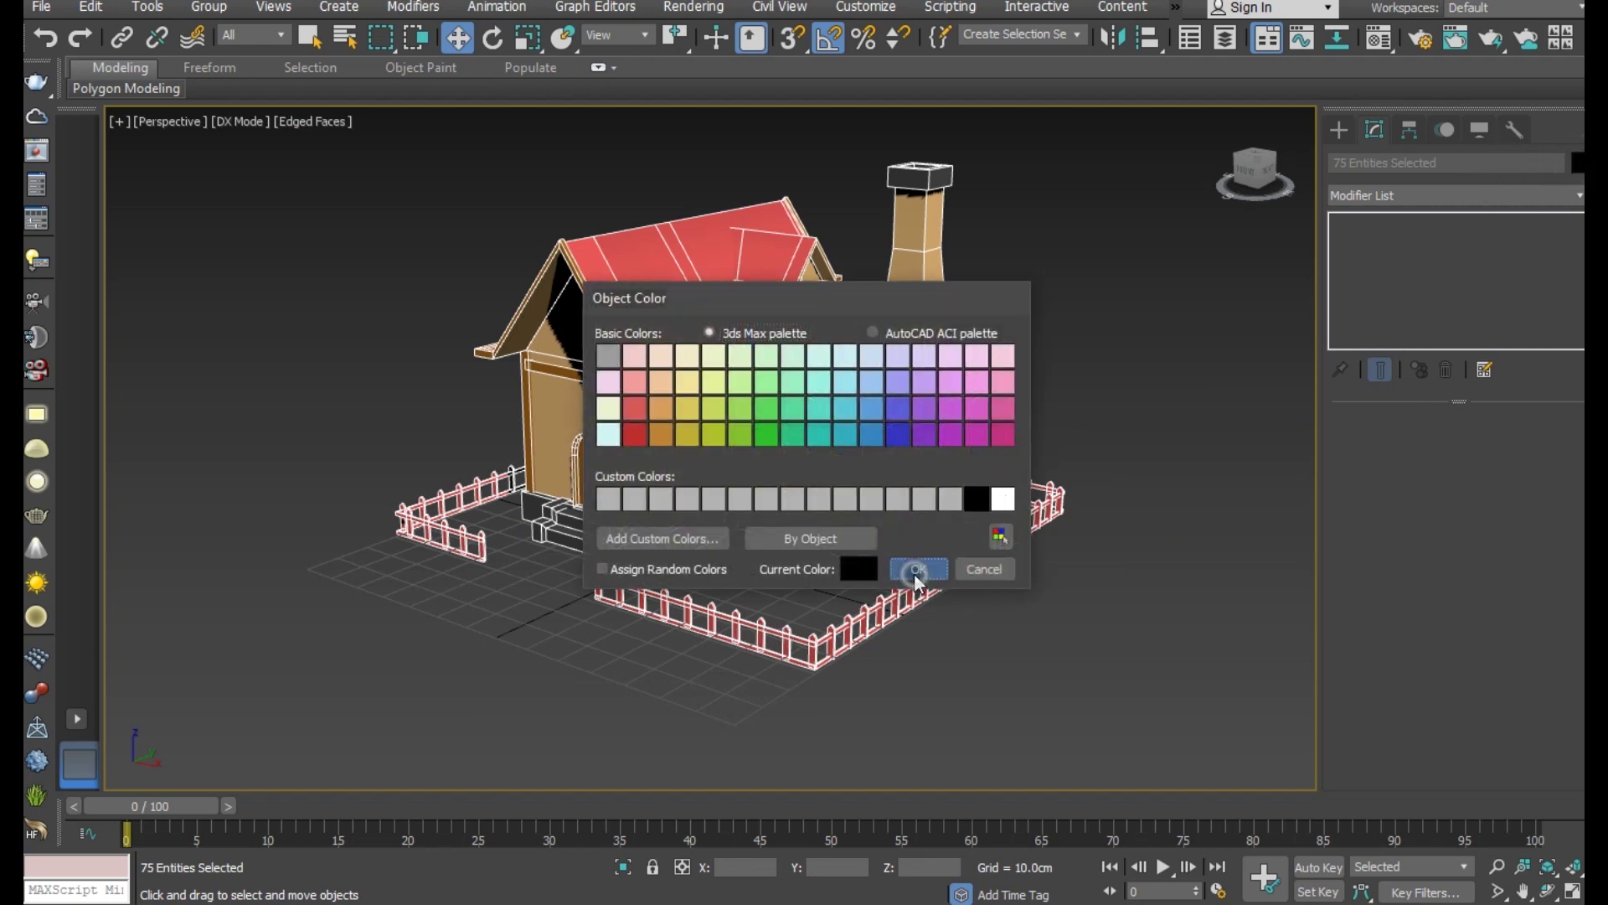
pyautogui.click(972, 692)
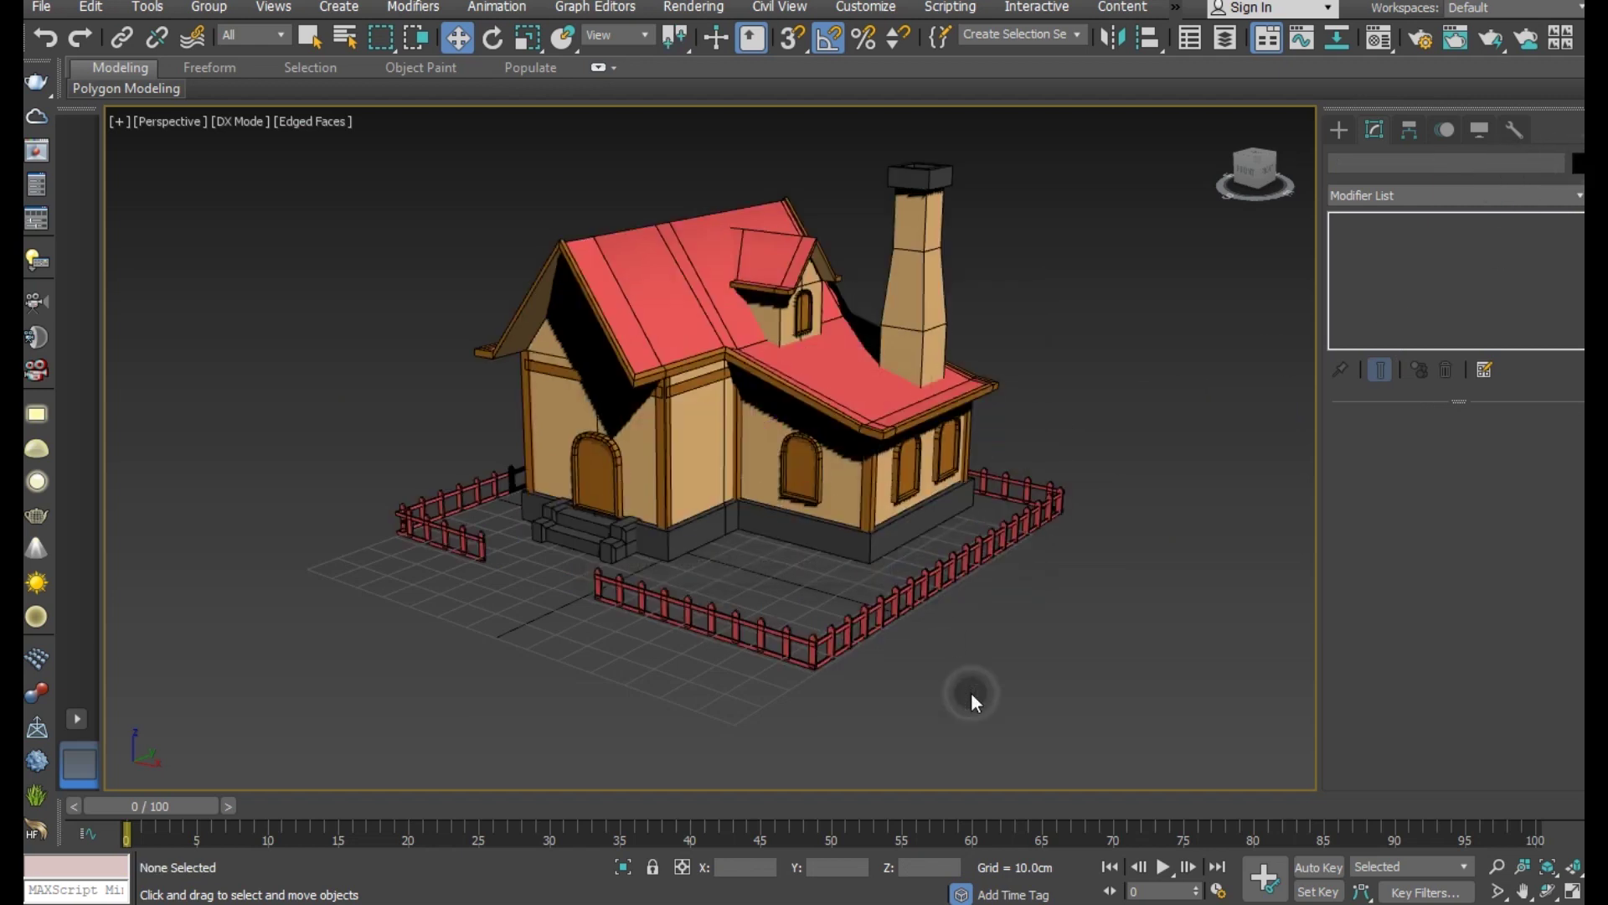
# Step: Select the fence pieces and apply the tan material to them
pyautogui.click(835, 633)
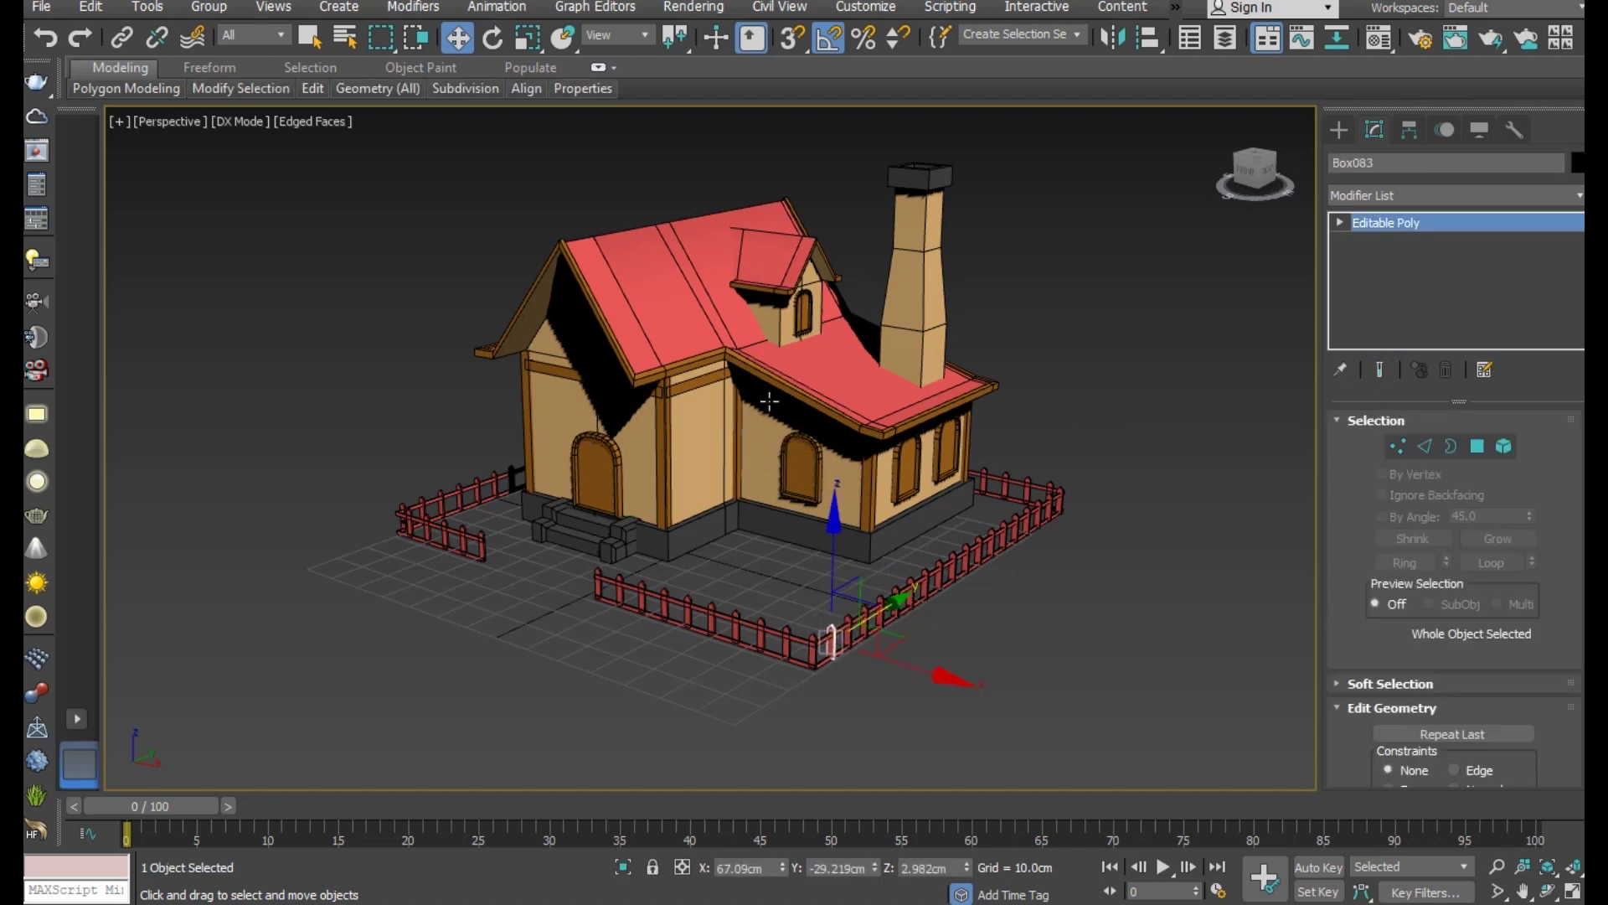
pyautogui.click(750, 339)
pyautogui.hotkey('ctrl', 'a')
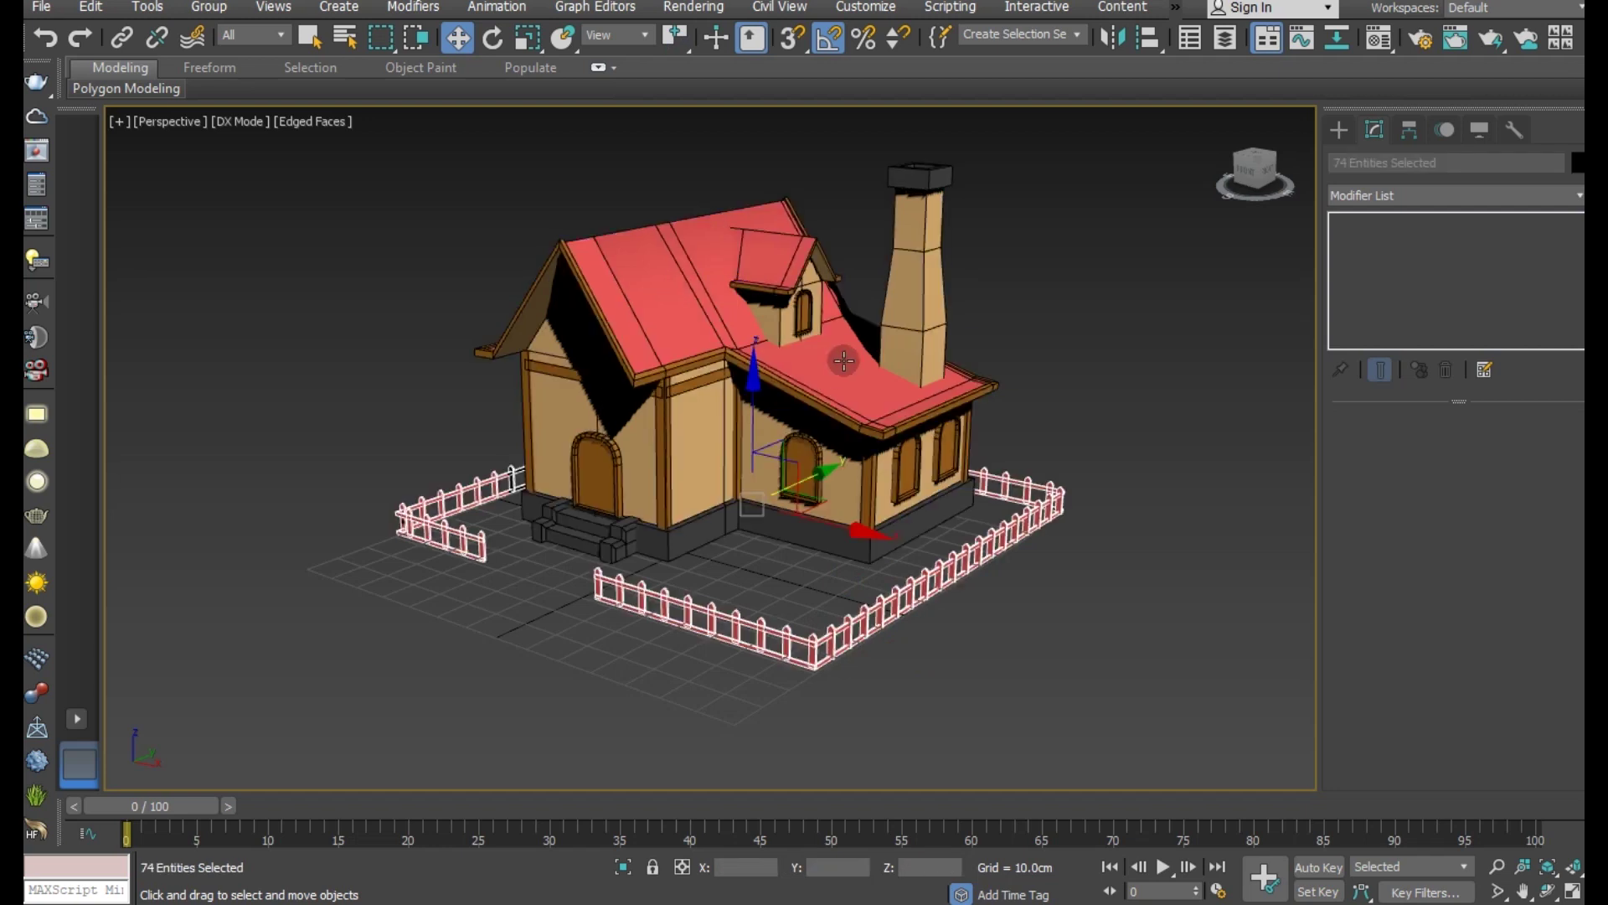
pyautogui.press('m')
pyautogui.click(208, 72)
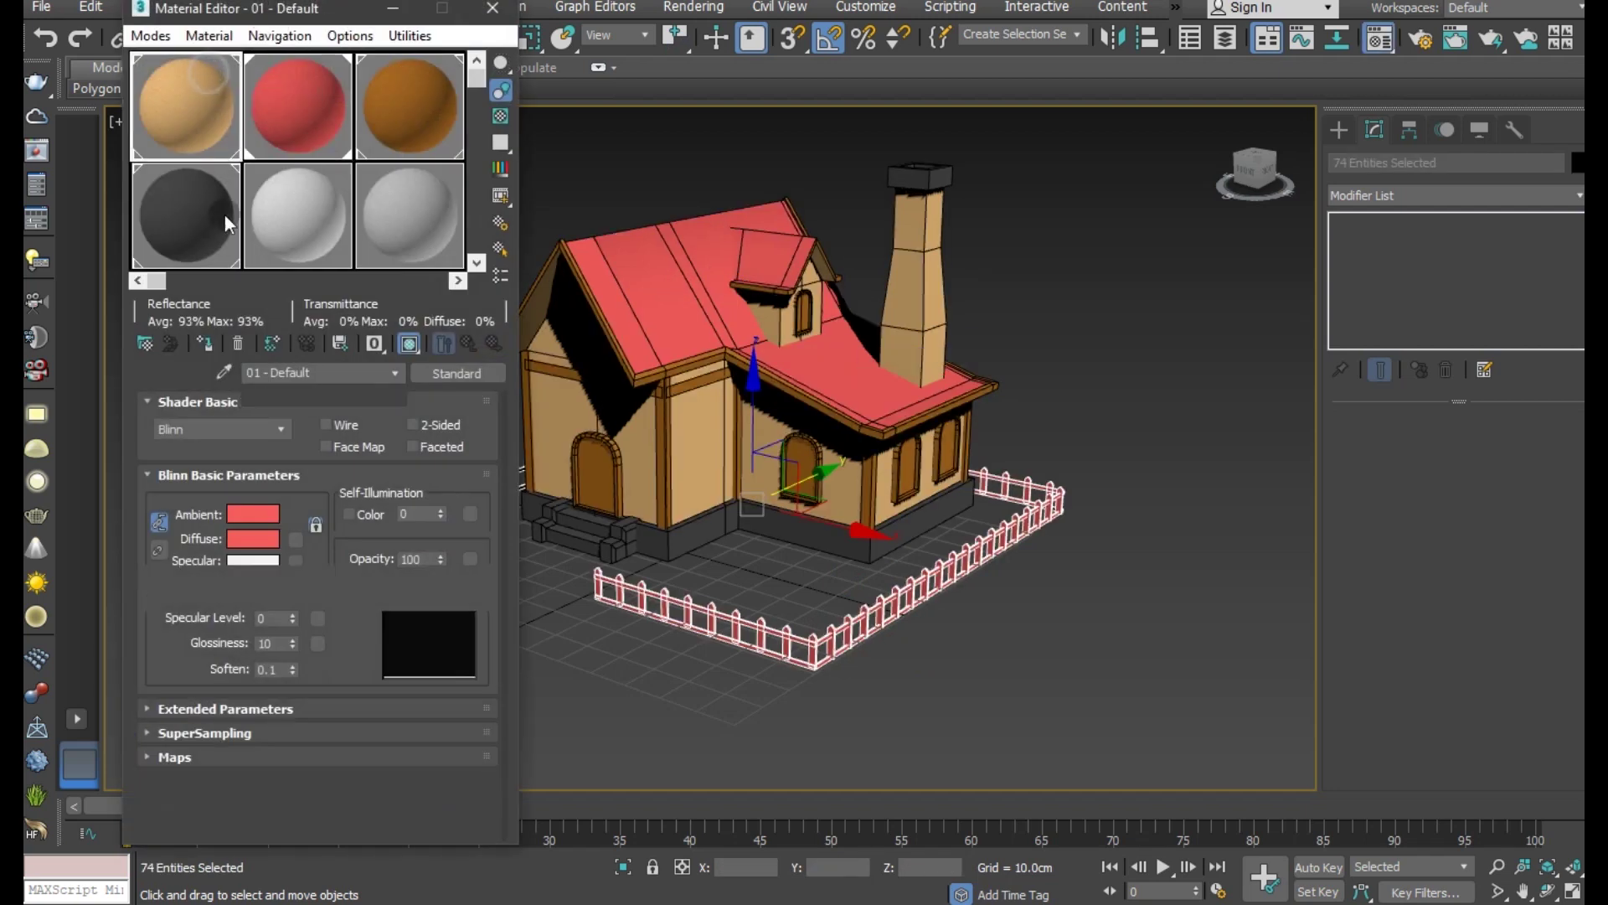
pyautogui.click(202, 345)
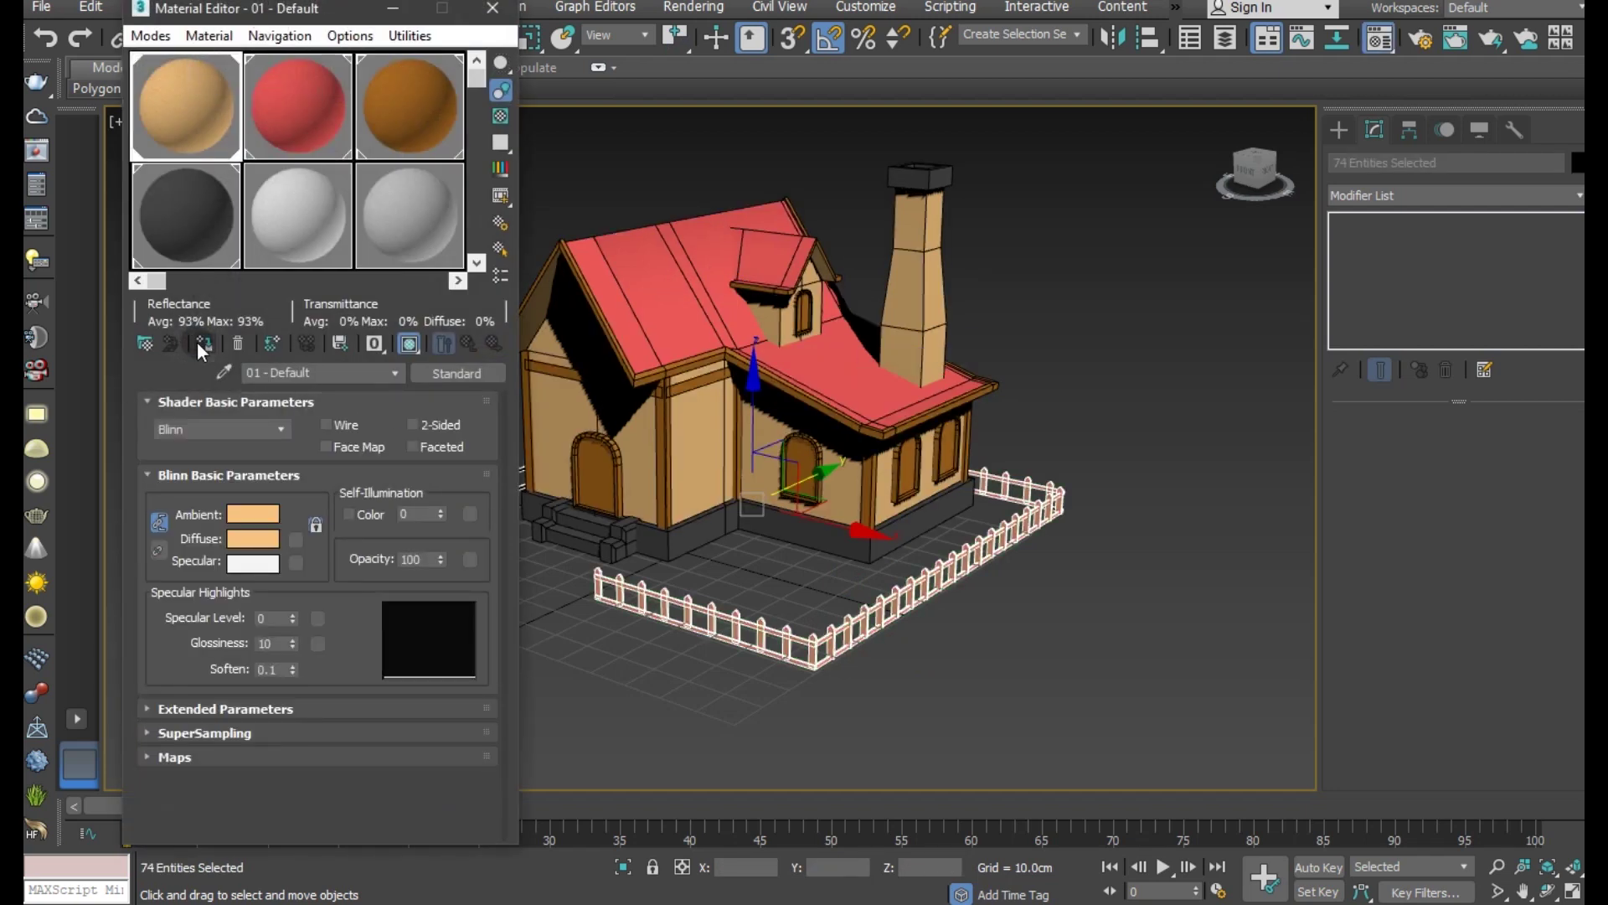
# Step: Inspect the tan result, then apply the brown material to the fence
pyautogui.click(576, 630)
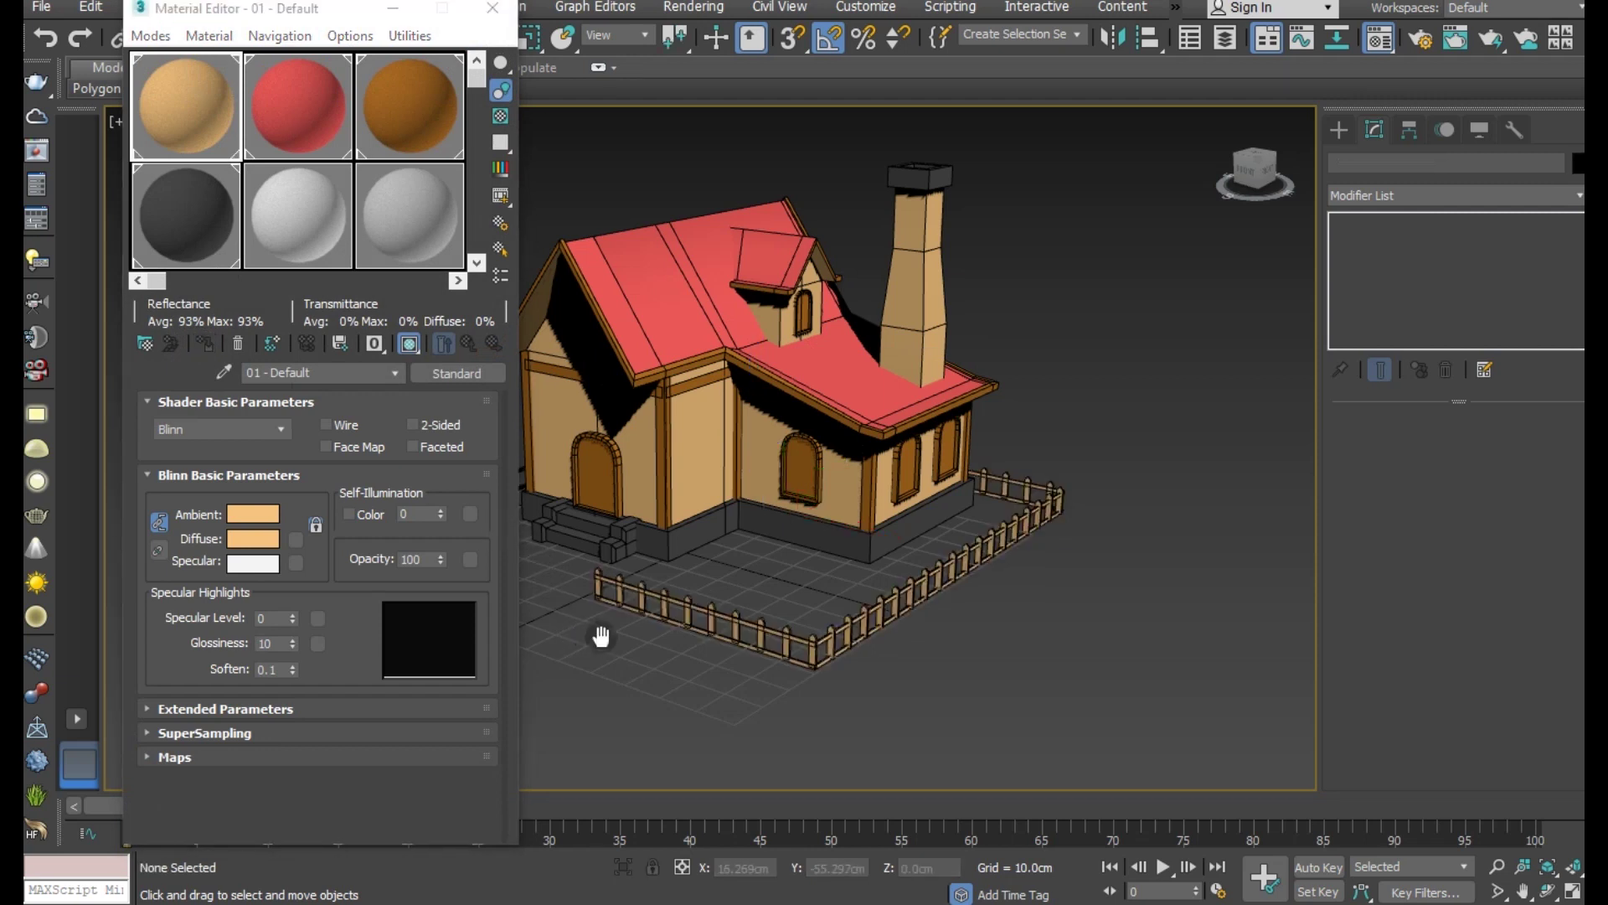
pyautogui.moveTo(593, 637)
pyautogui.keyDown('alt'); pyautogui.mouseDown(button='middle')
pyautogui.moveTo(700, 633)
pyautogui.moveTo(600, 568)
pyautogui.mouseUp(button='middle'); pyautogui.keyUp('alt')
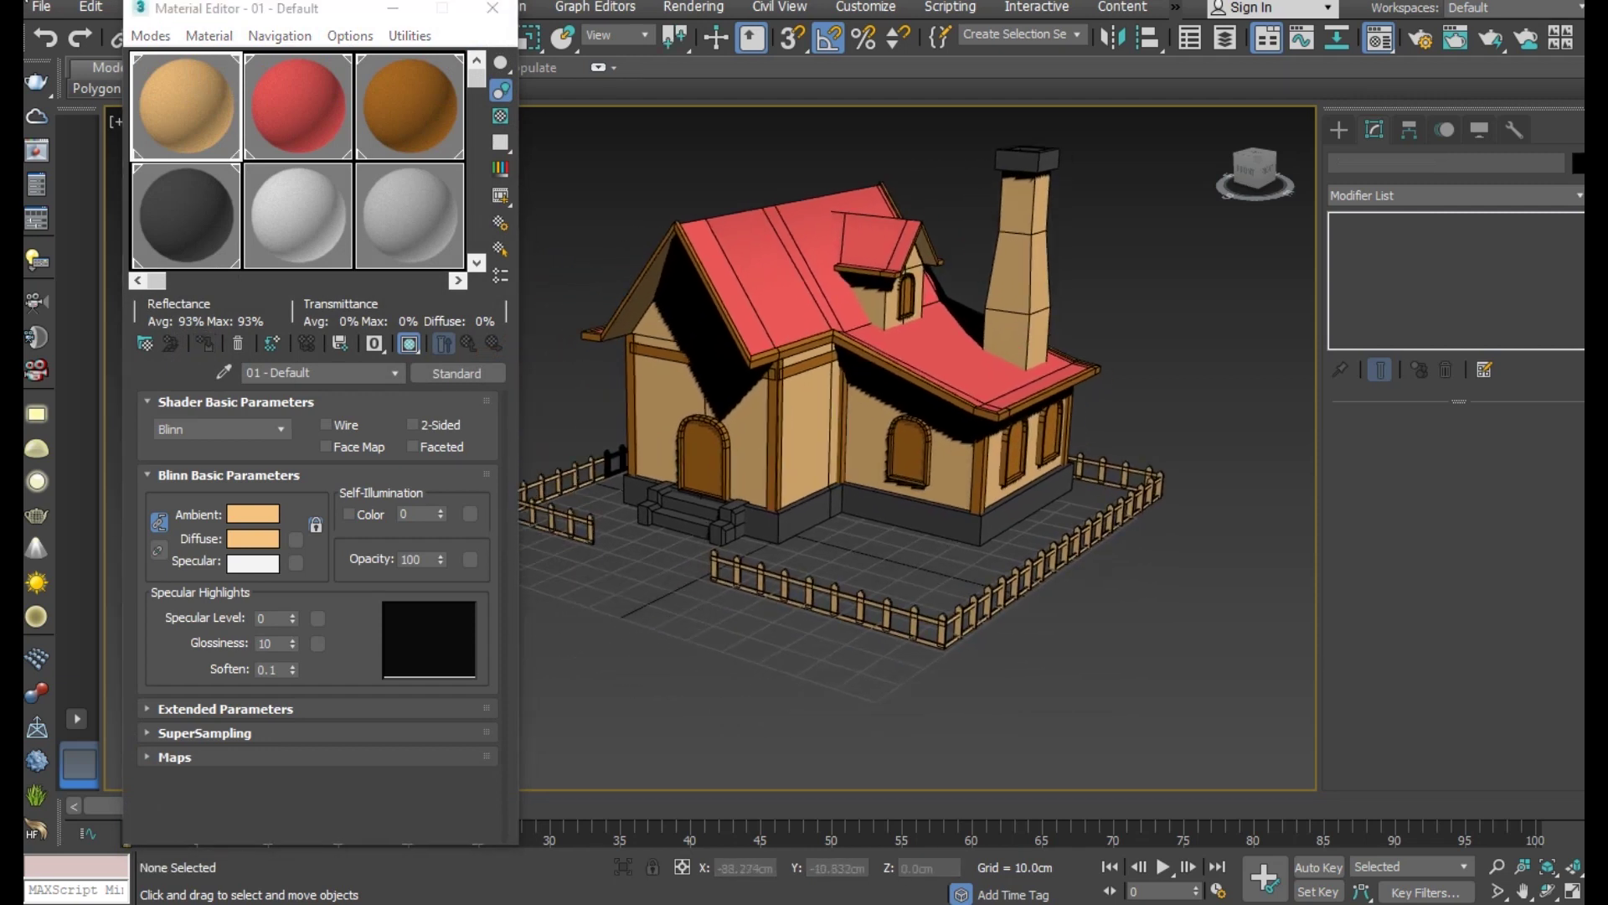
pyautogui.click(52, 38)
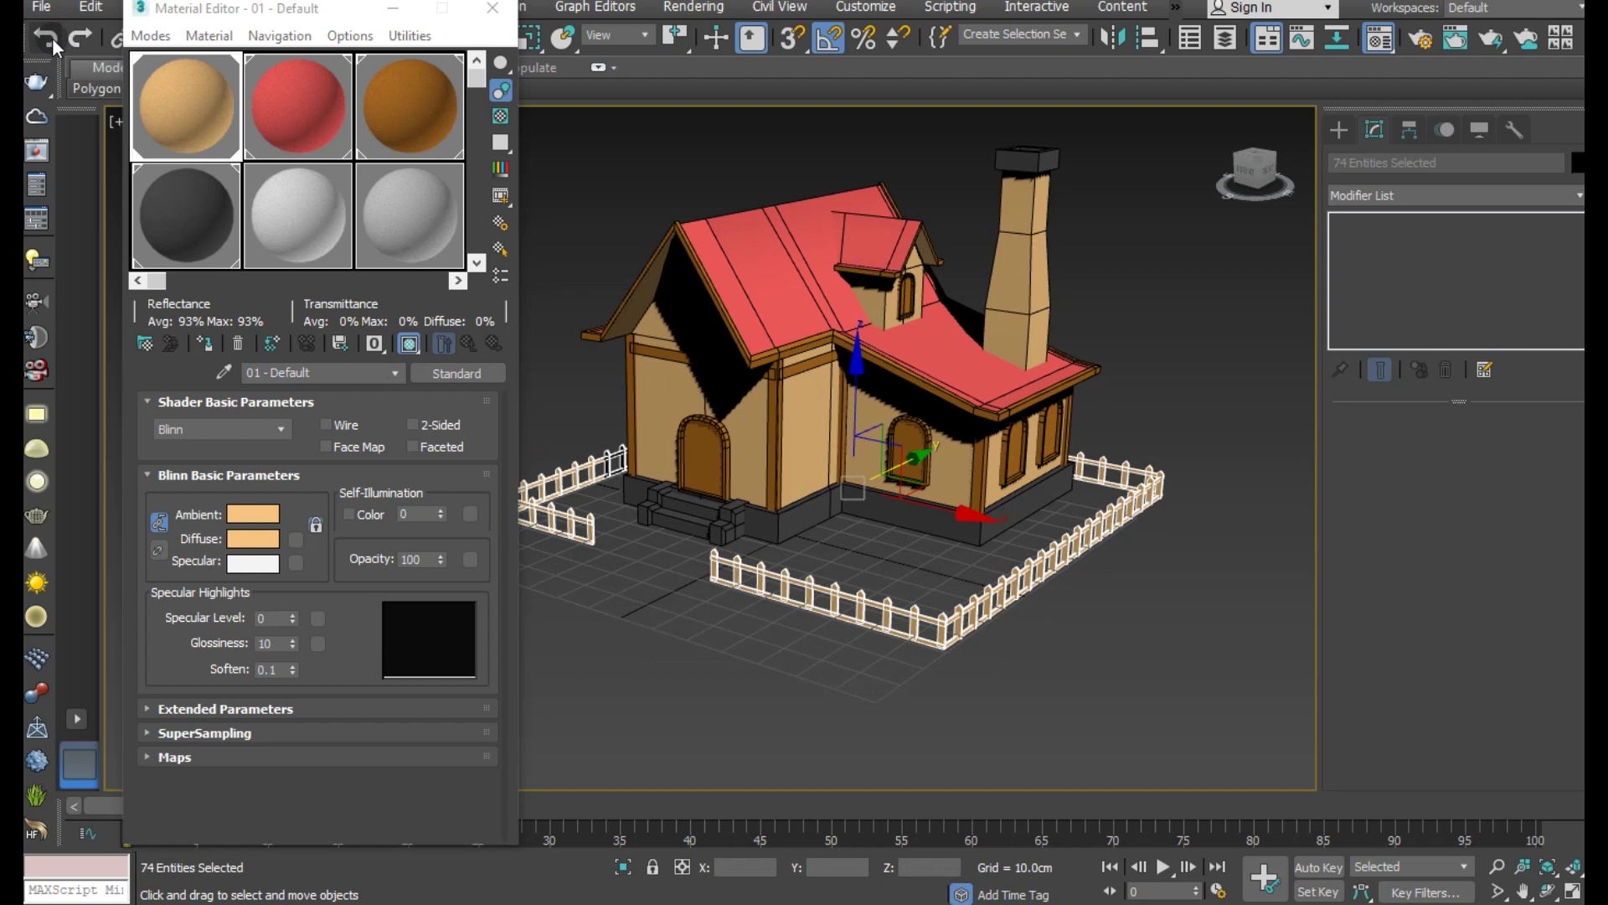
pyautogui.click(374, 87)
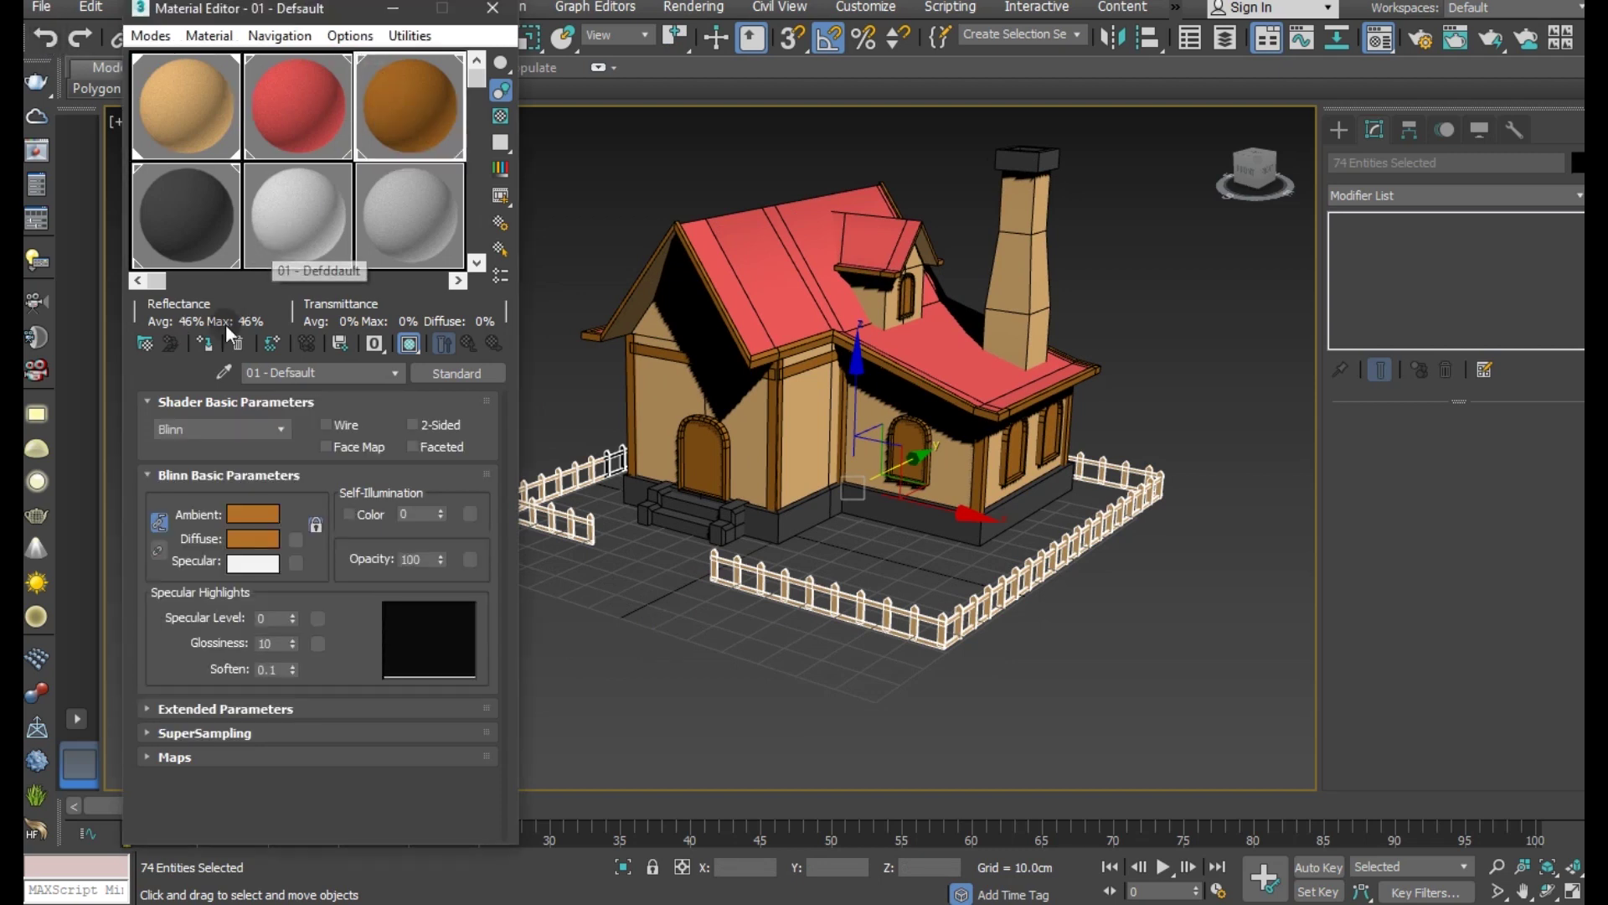
pyautogui.click(201, 345)
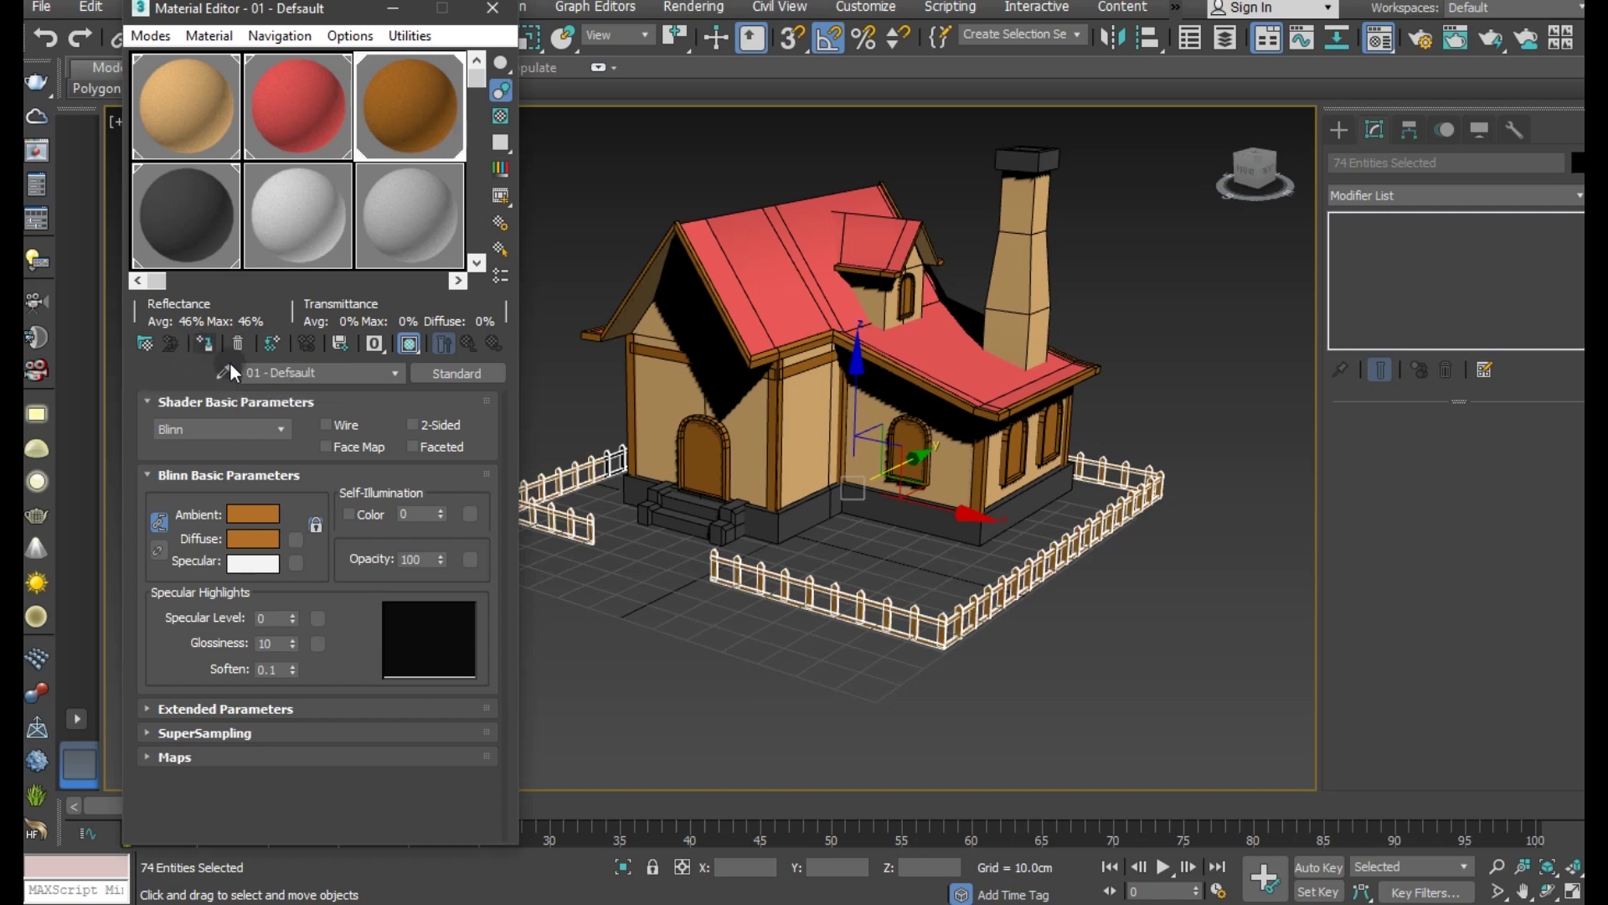
# Step: Check the brown, then repaint the fence with the roof's red material
pyautogui.click(787, 727)
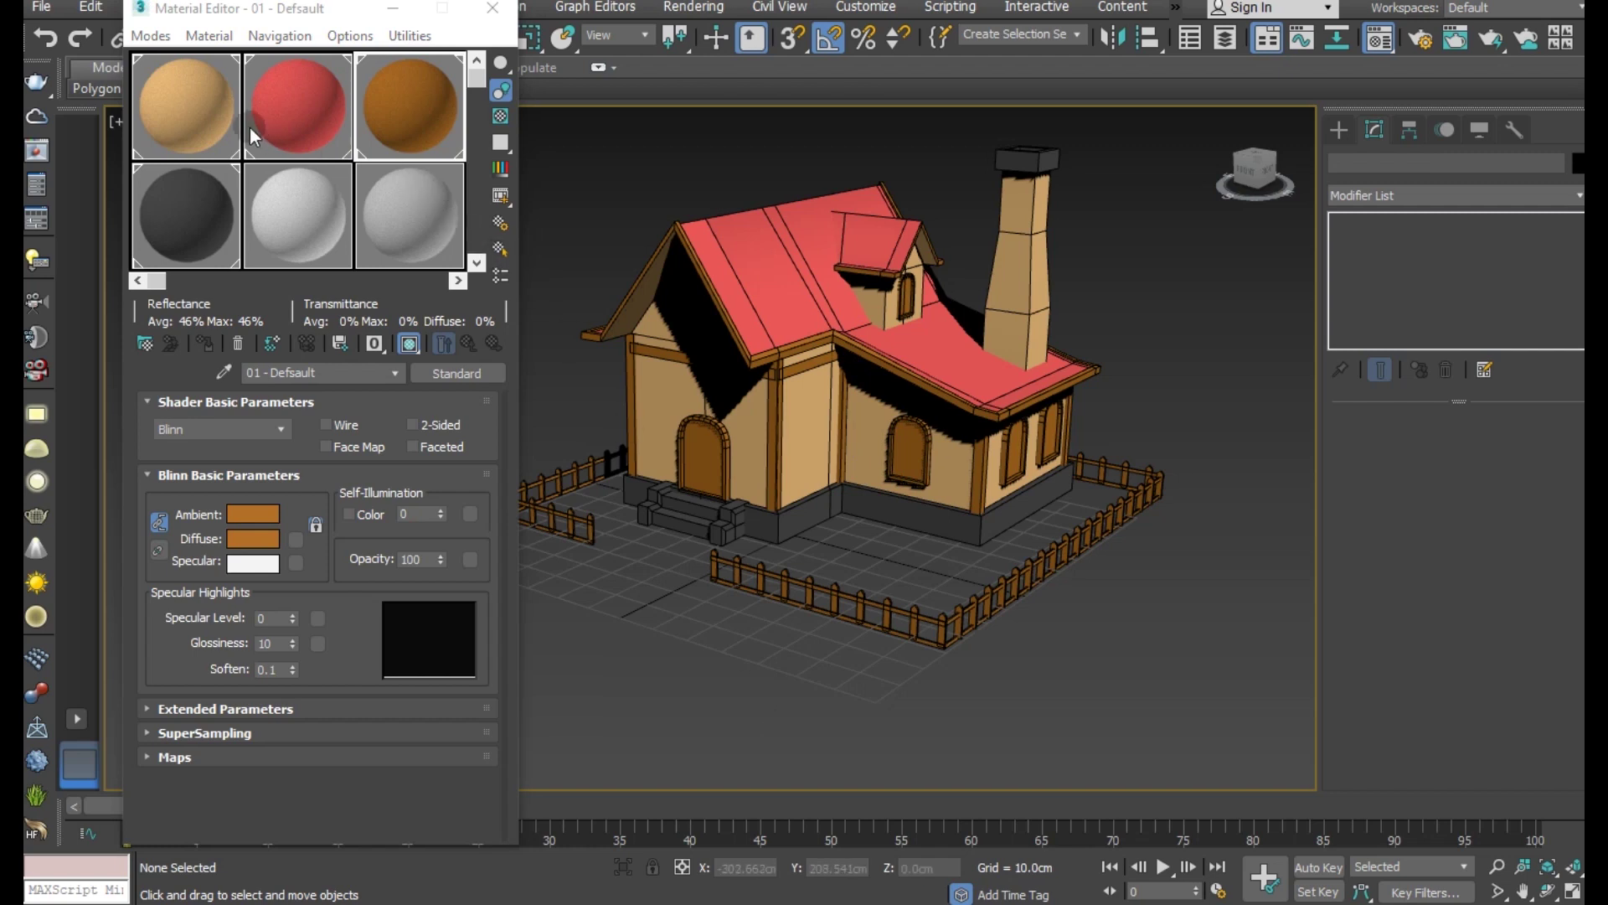
pyautogui.click(45, 38)
pyautogui.click(294, 123)
pyautogui.click(203, 343)
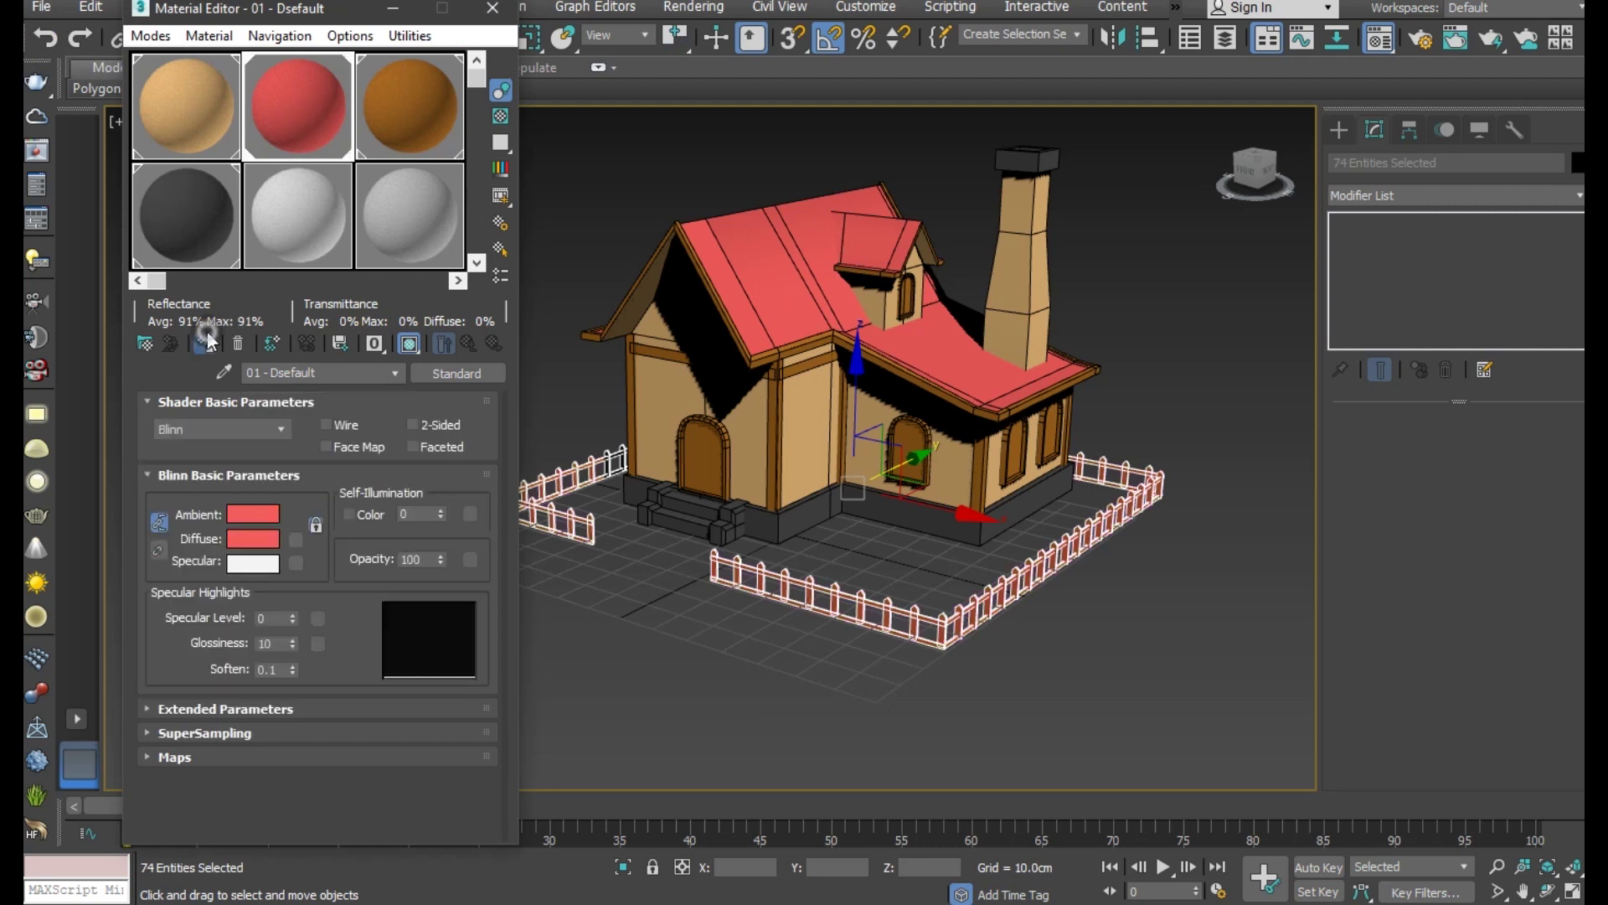
pyautogui.click(497, 13)
pyautogui.click(487, 272)
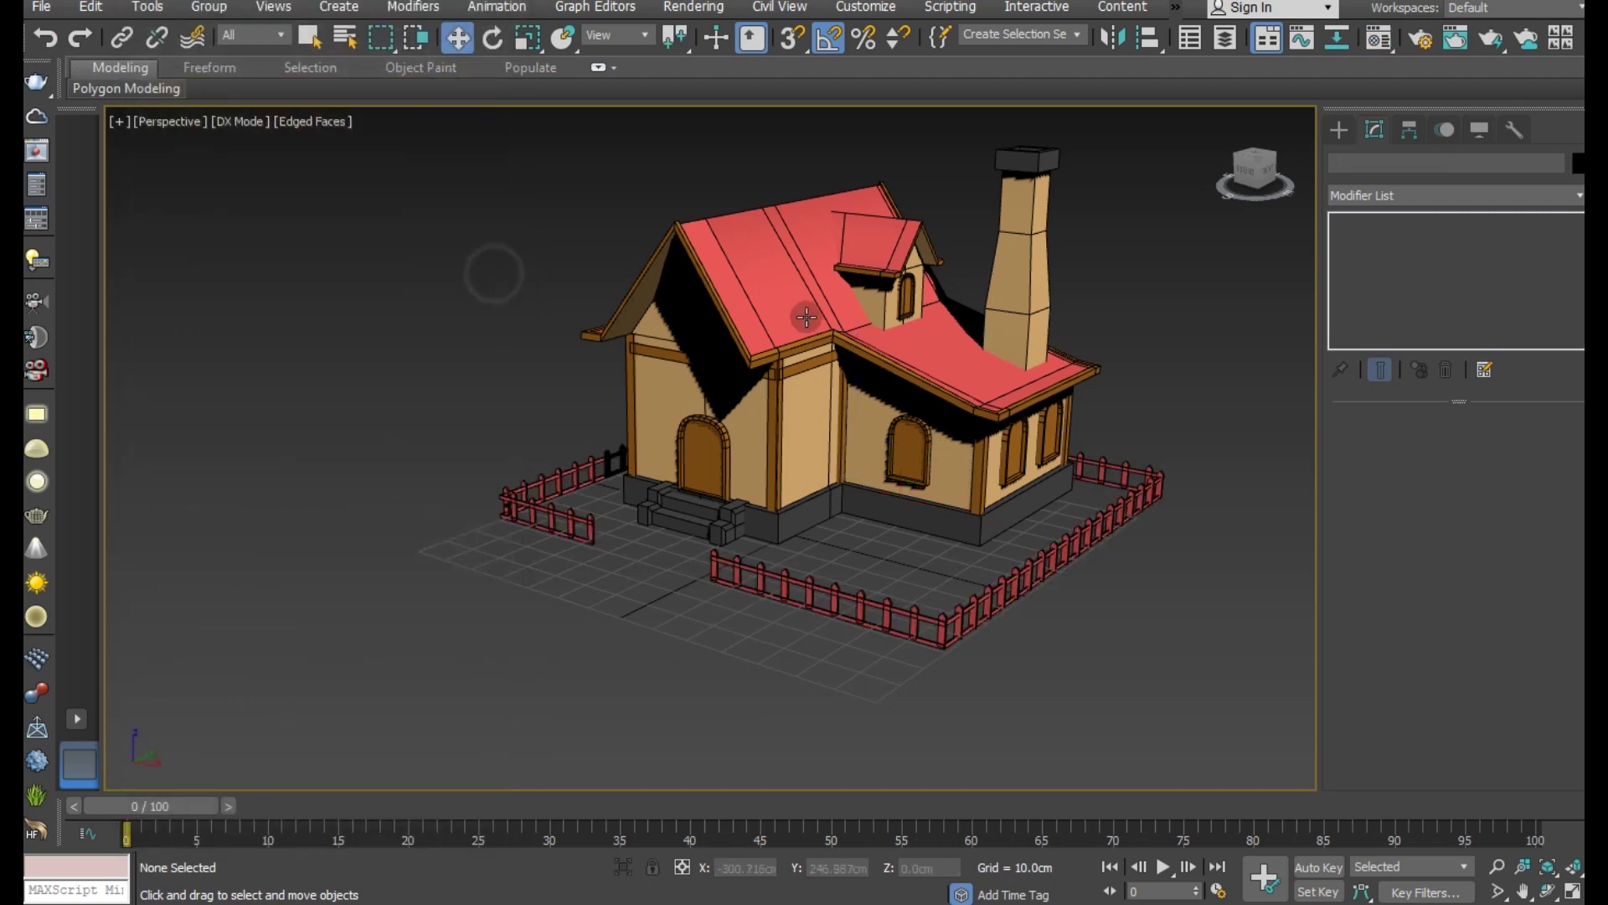
pyautogui.scroll(3, 727, 360)
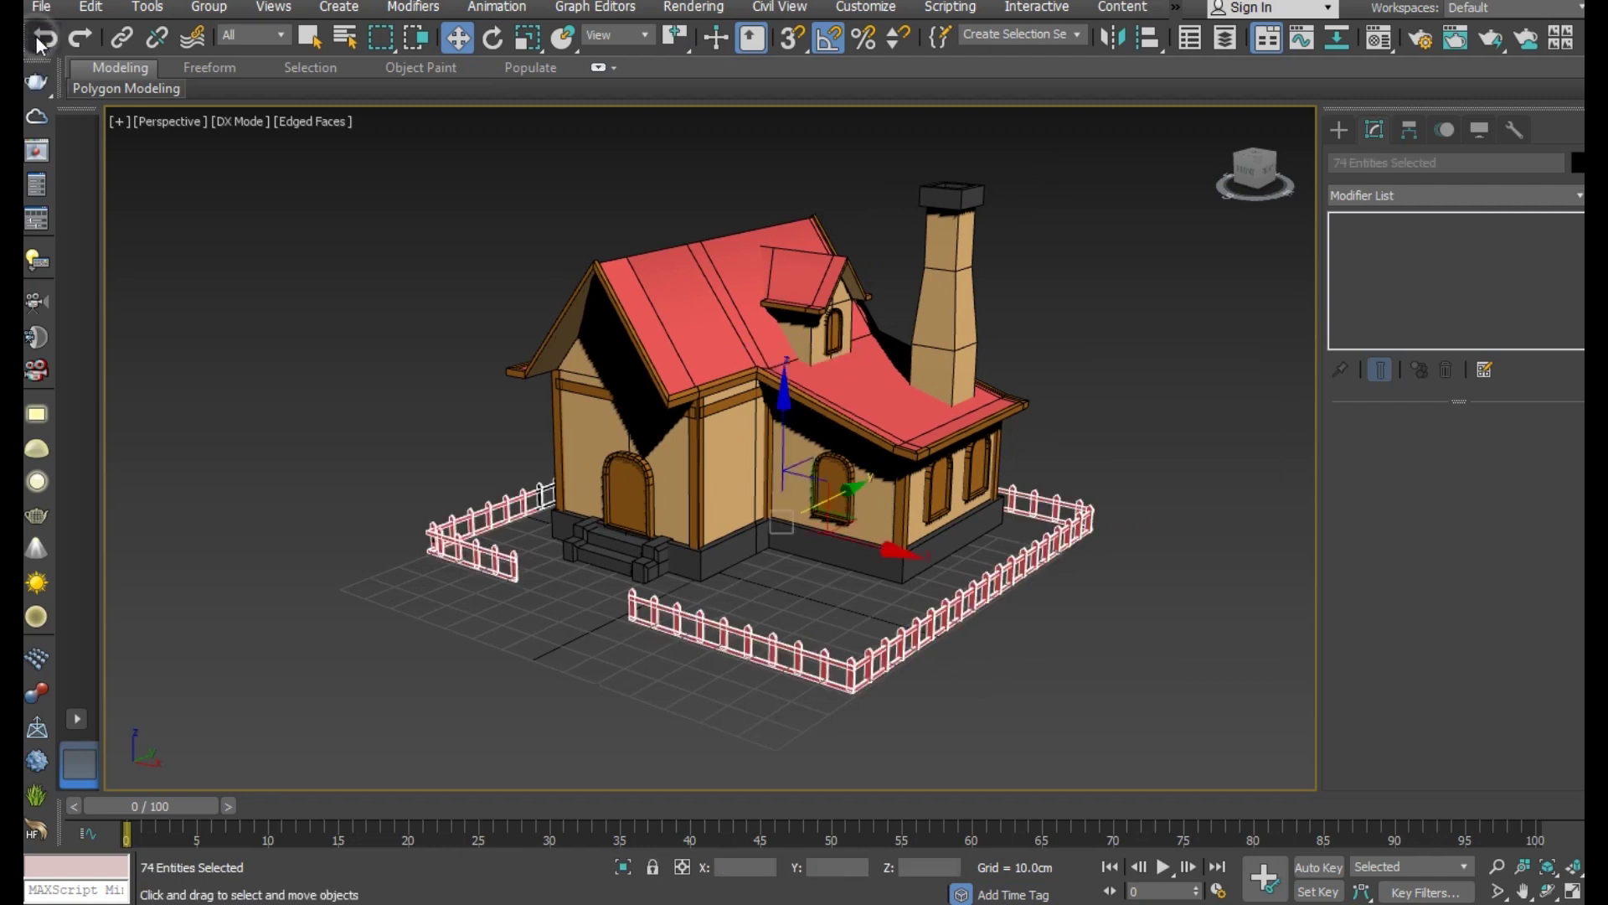
# Step: Reselect the fence and assign the white sample material to it
pyautogui.hotkey('ctrl', 'z')
pyautogui.click(1385, 42)
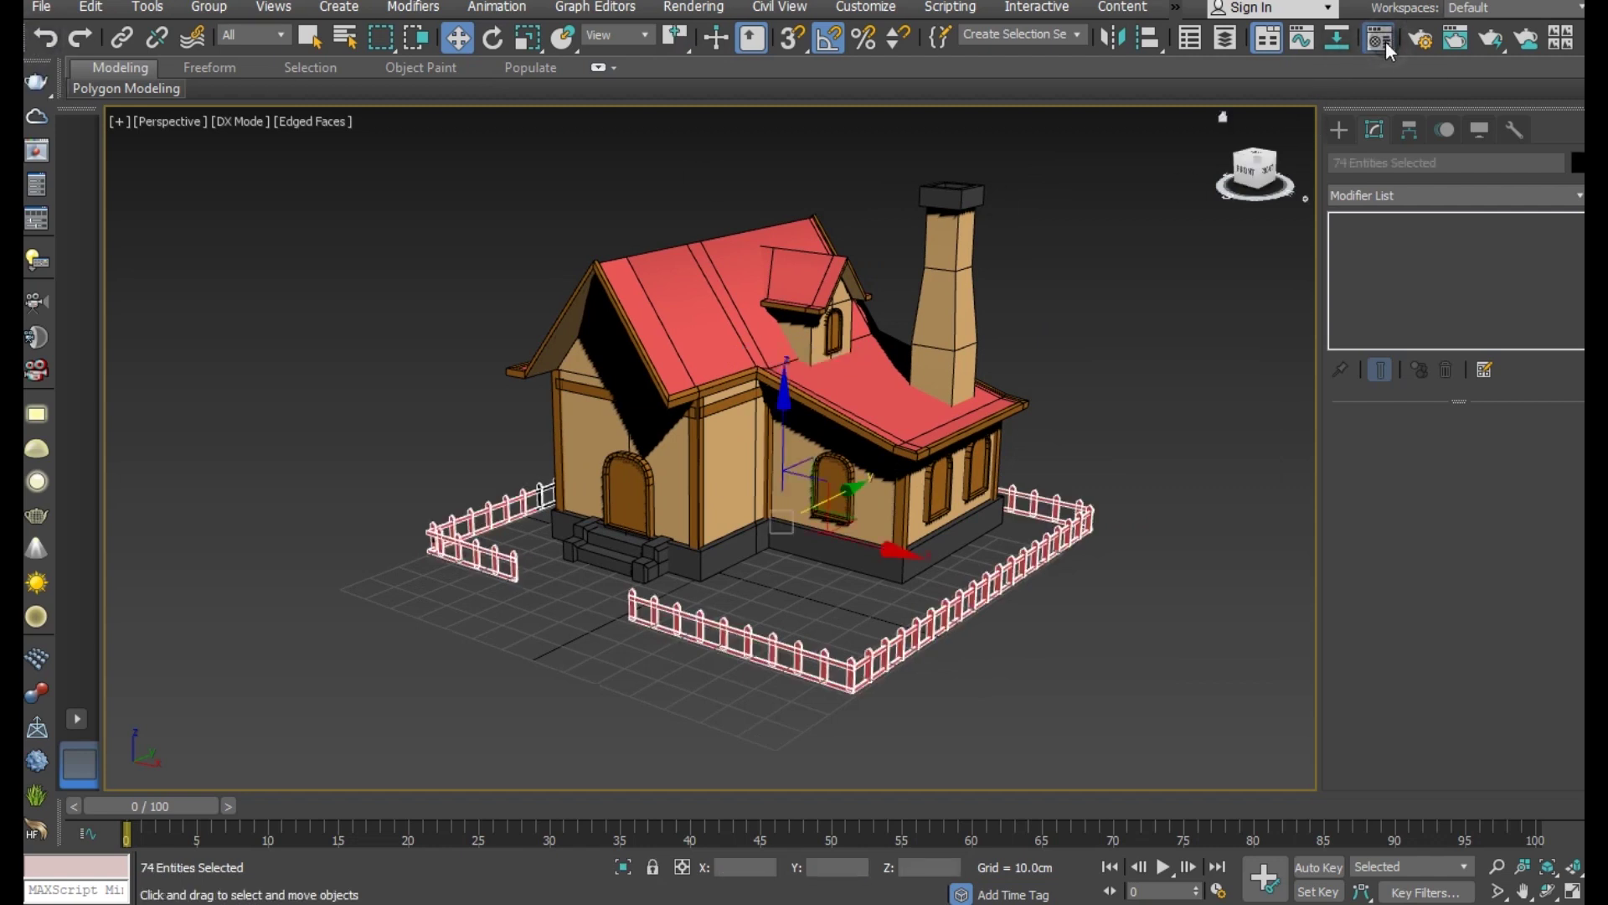
pyautogui.click(201, 121)
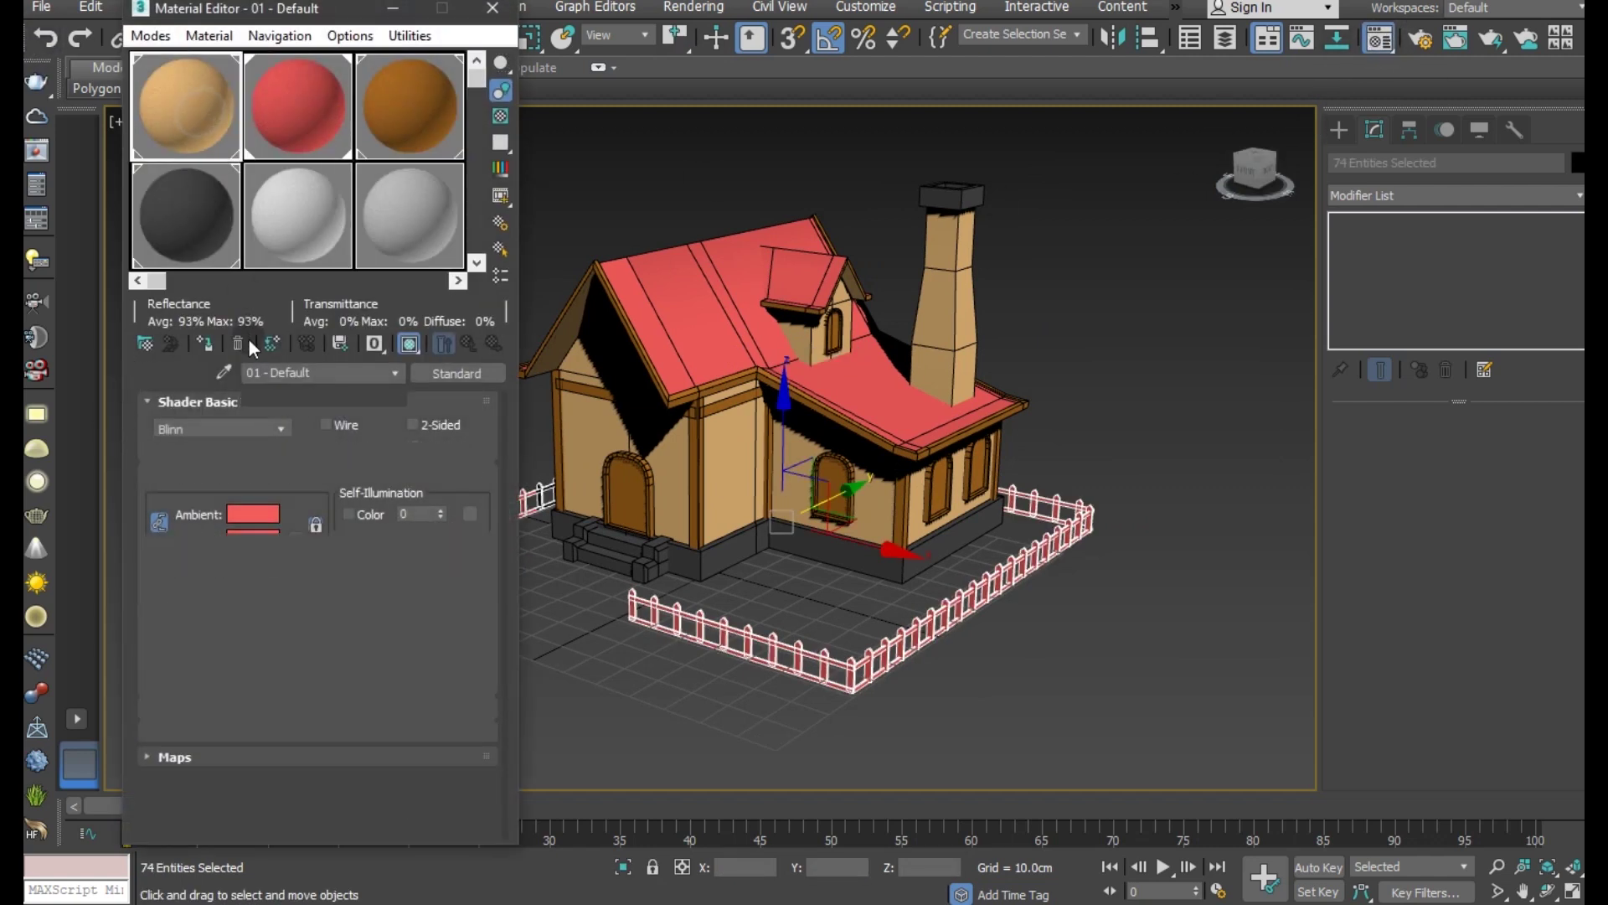
pyautogui.click(204, 343)
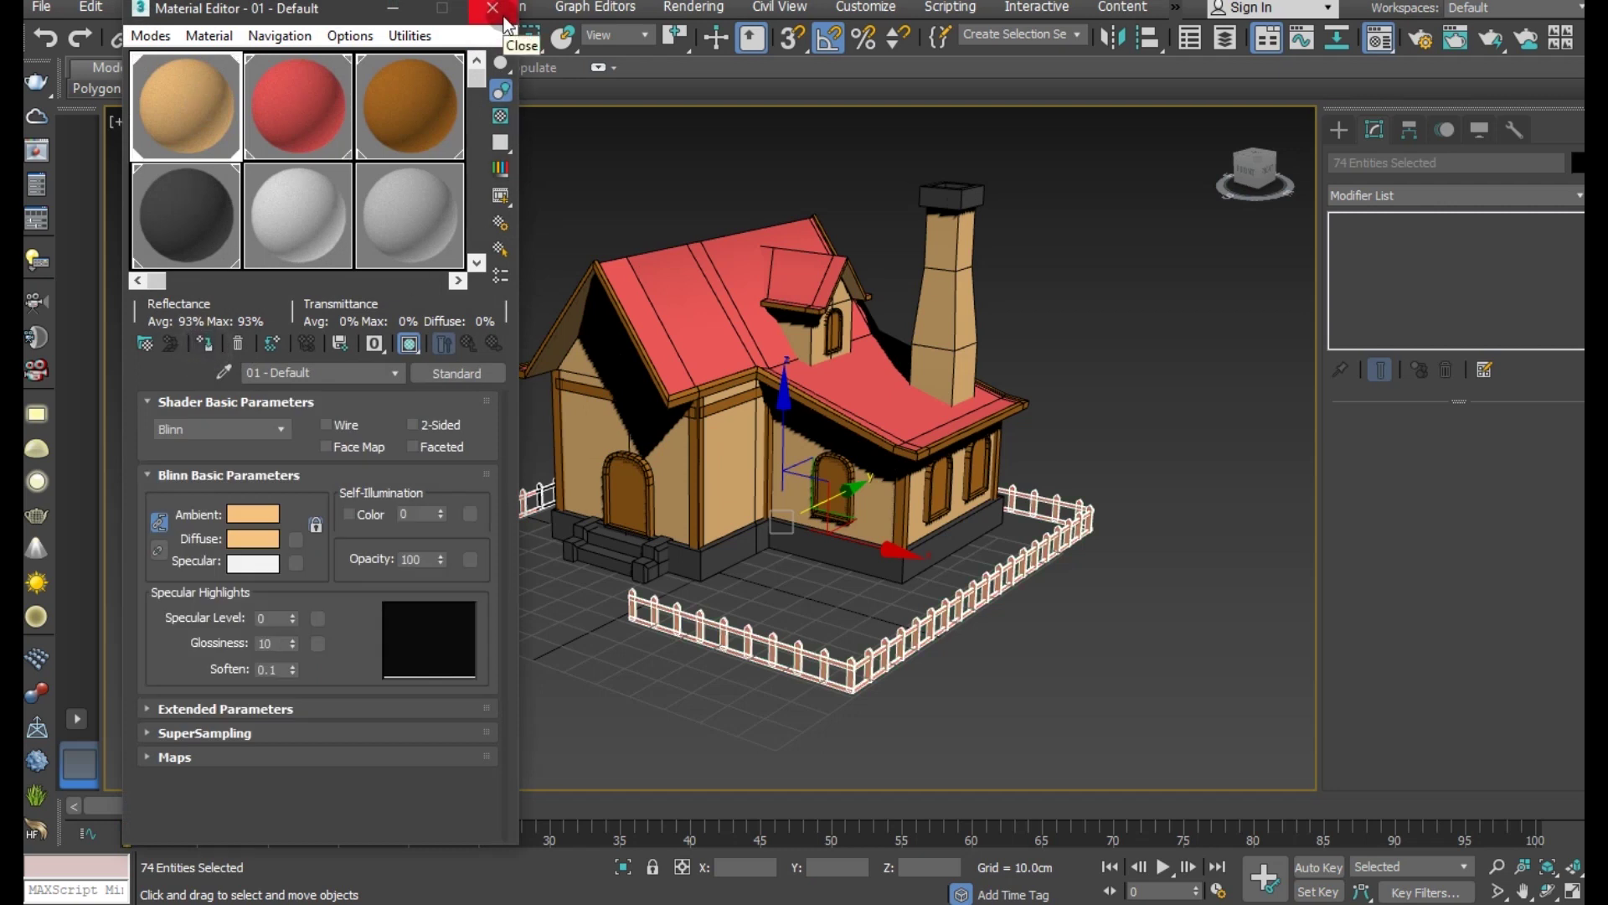
pyautogui.click(371, 412)
pyautogui.click(310, 243)
pyautogui.write('dd')
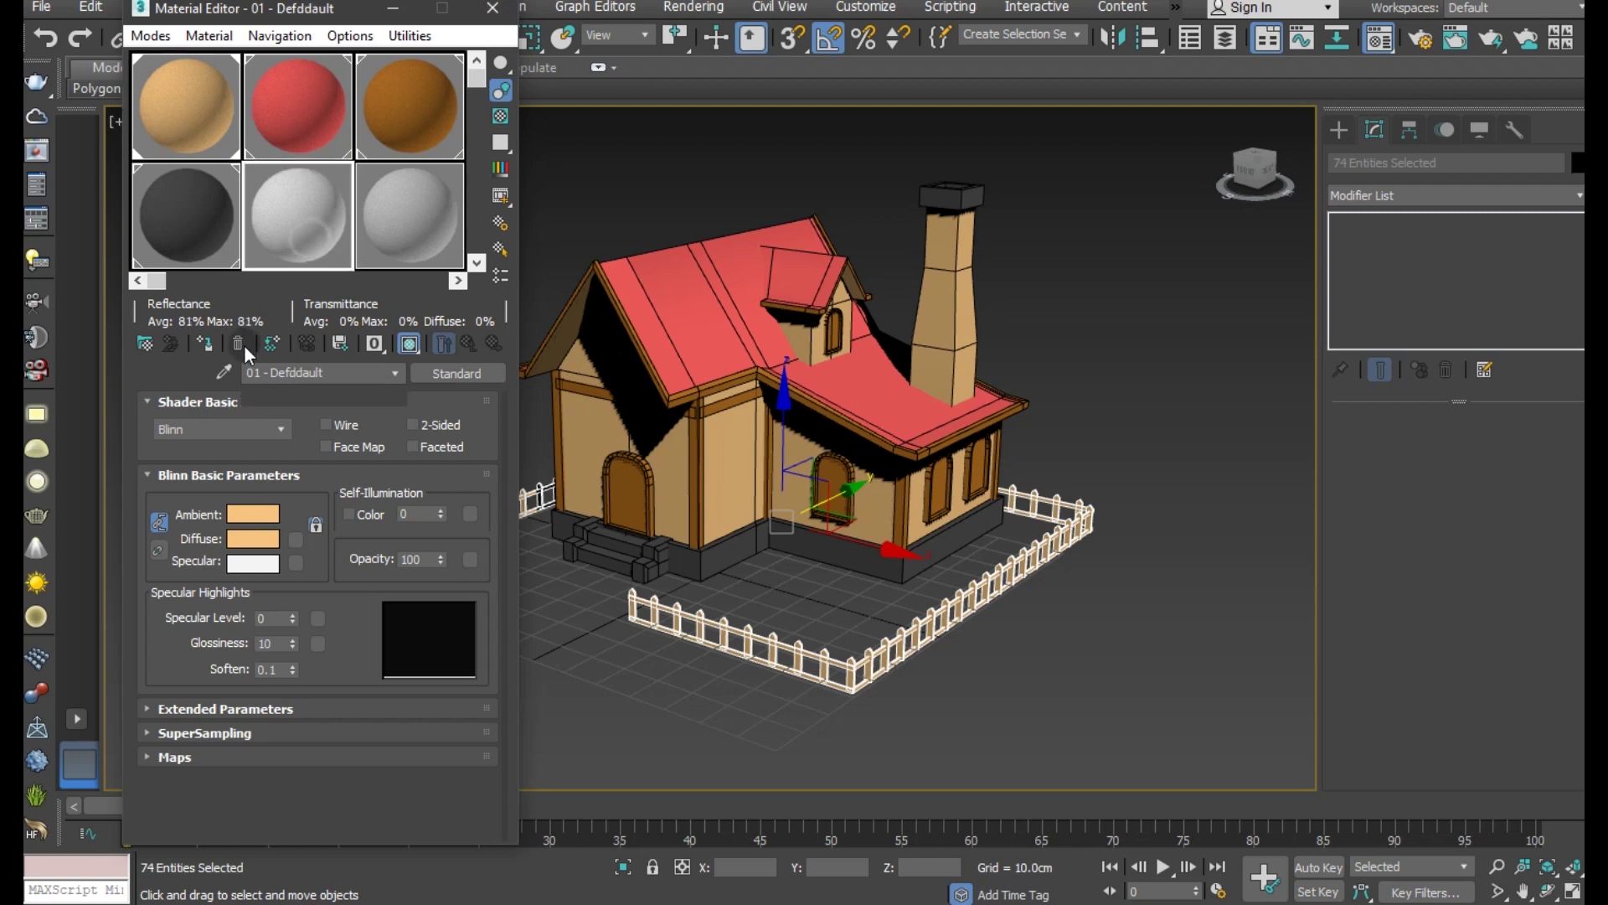
pyautogui.click(619, 671)
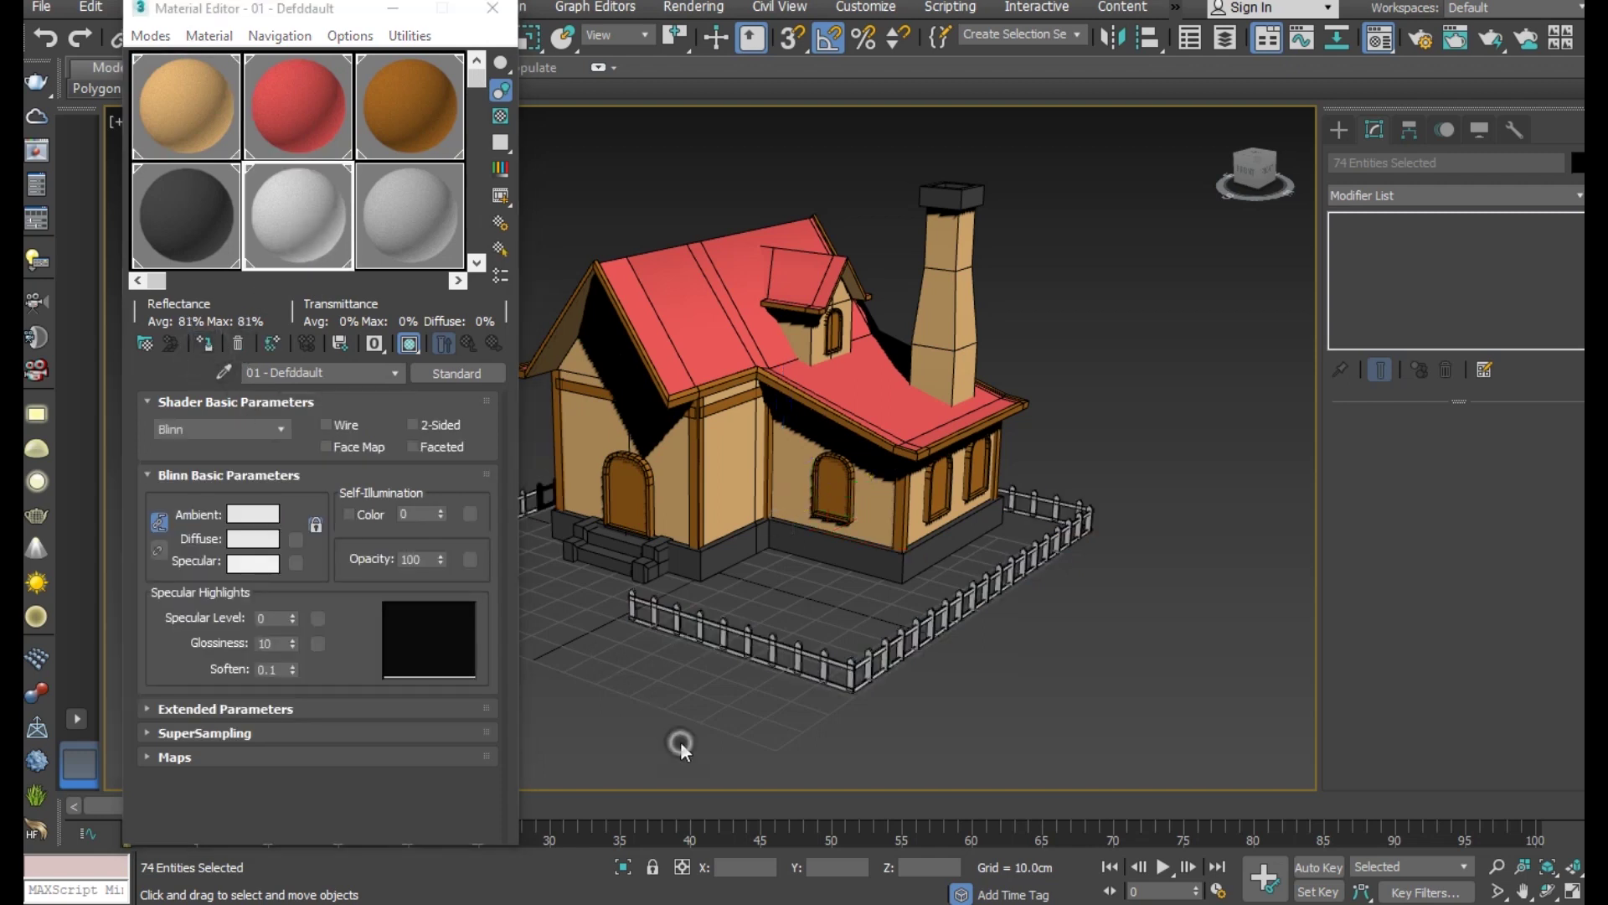
# Step: Tint the white material's diffuse colour to cream RGB 244, 185, 145
pyautogui.click(243, 517)
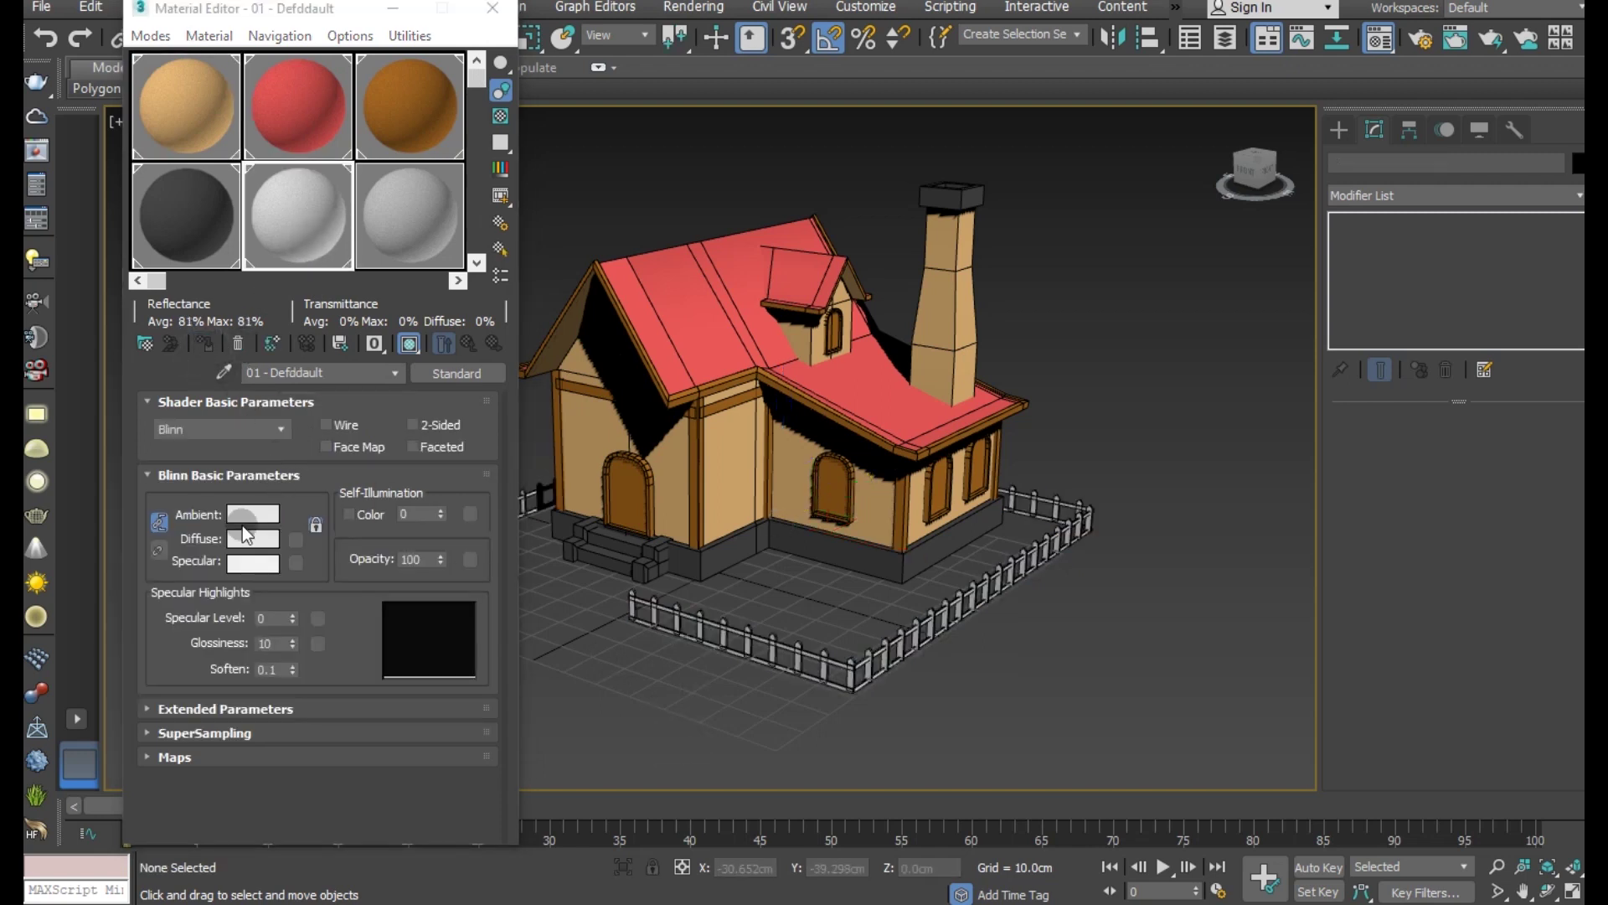
pyautogui.moveTo(665, 259); pyautogui.dragTo(665, 281)
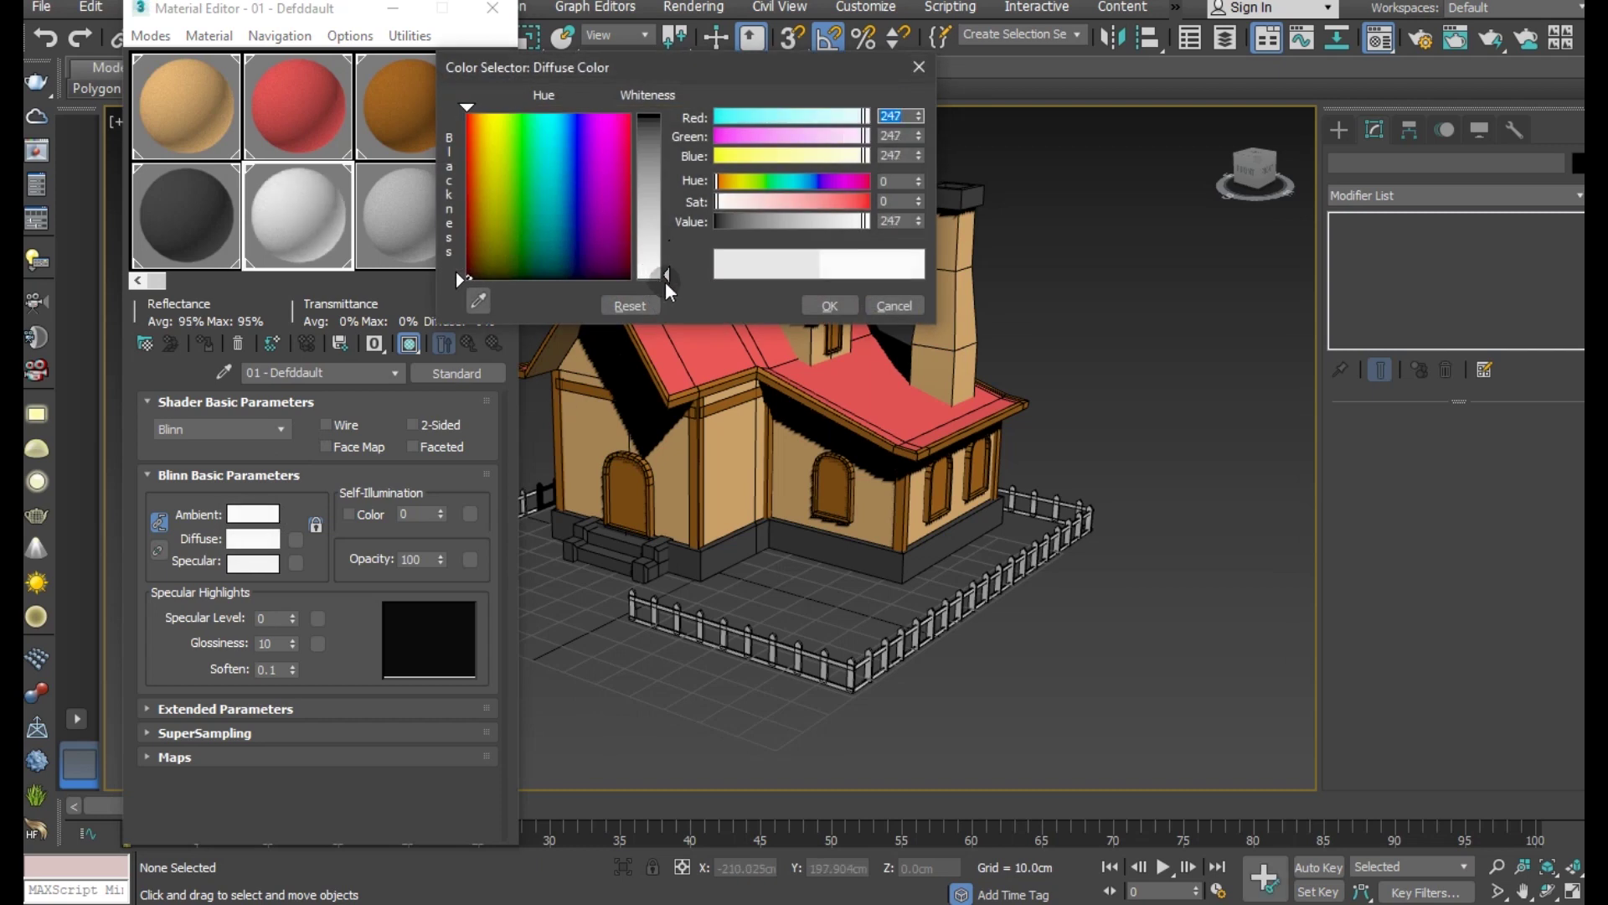
pyautogui.click(842, 307)
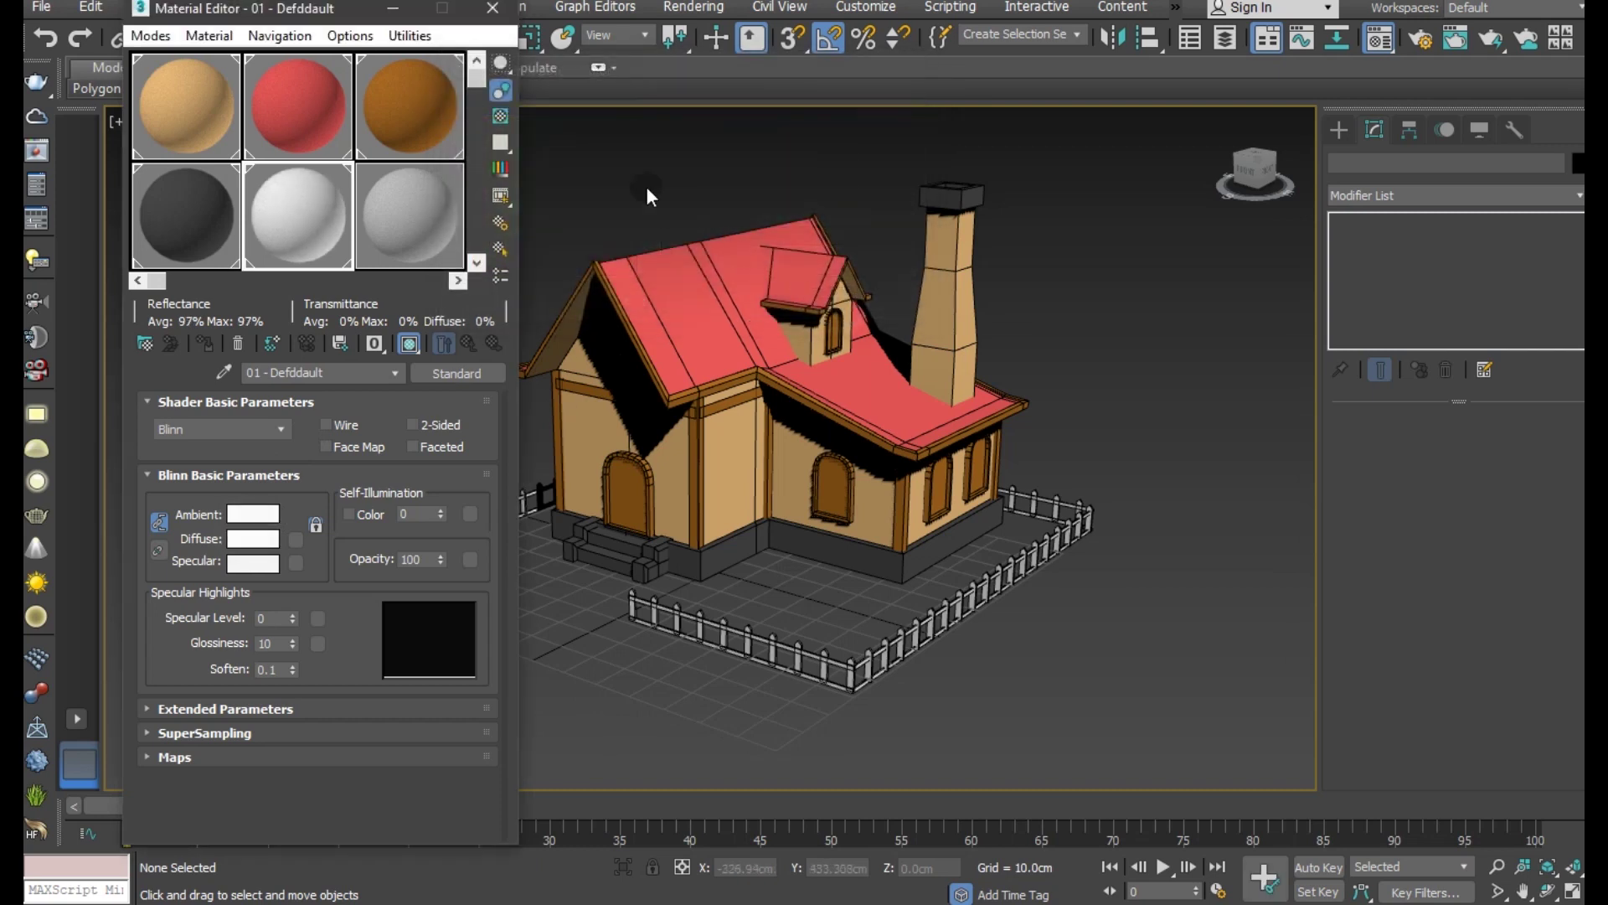
pyautogui.click(284, 503)
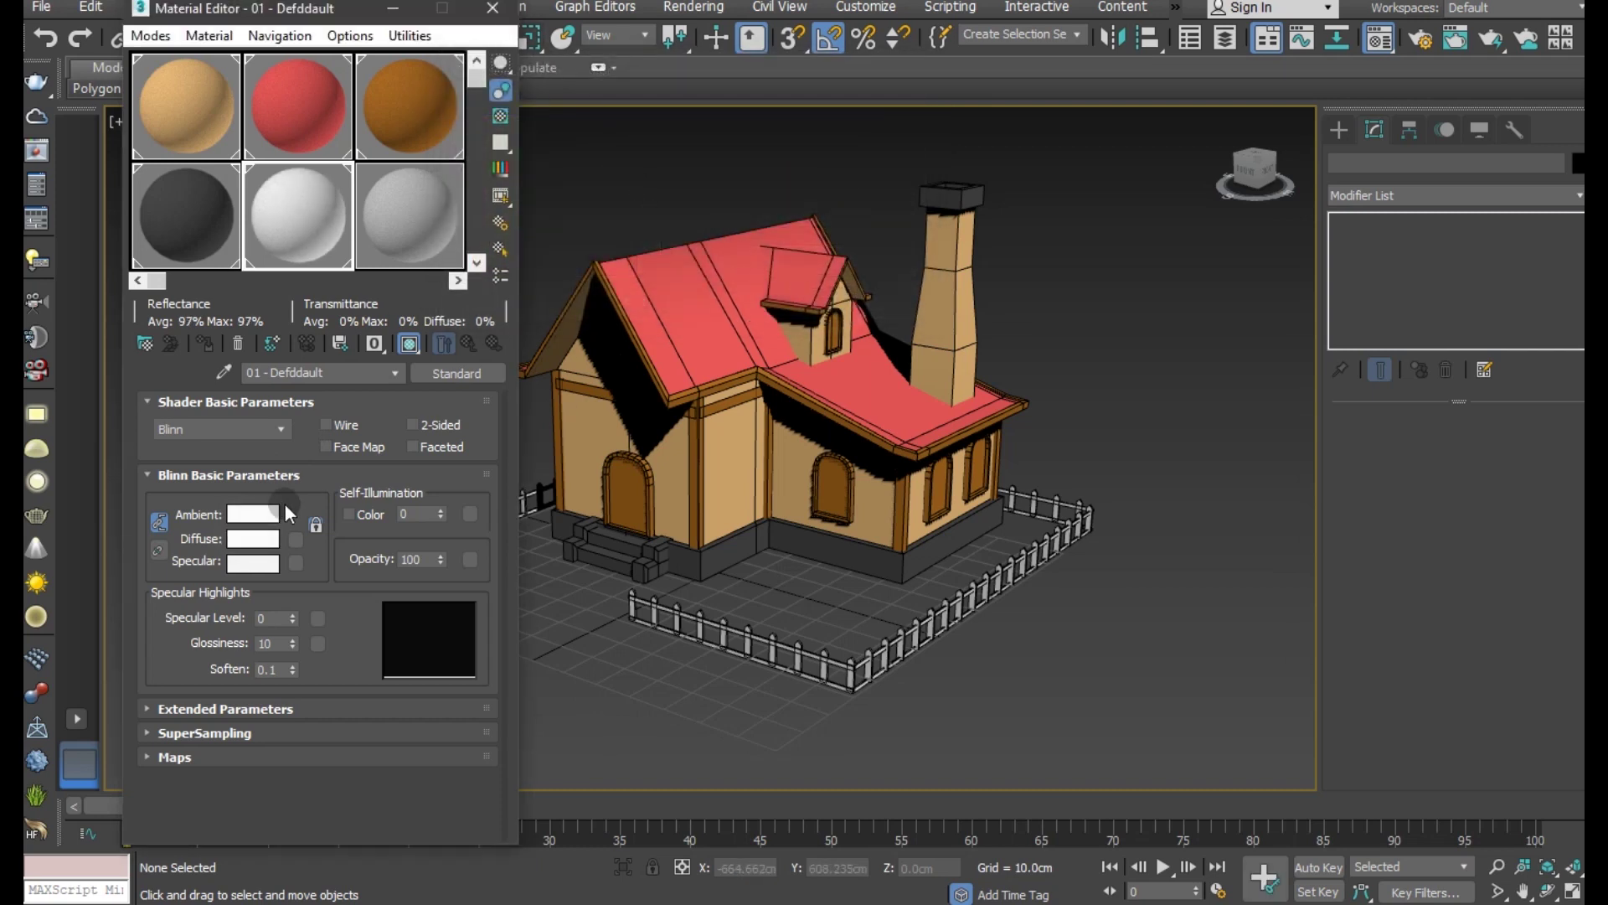
pyautogui.click(253, 544)
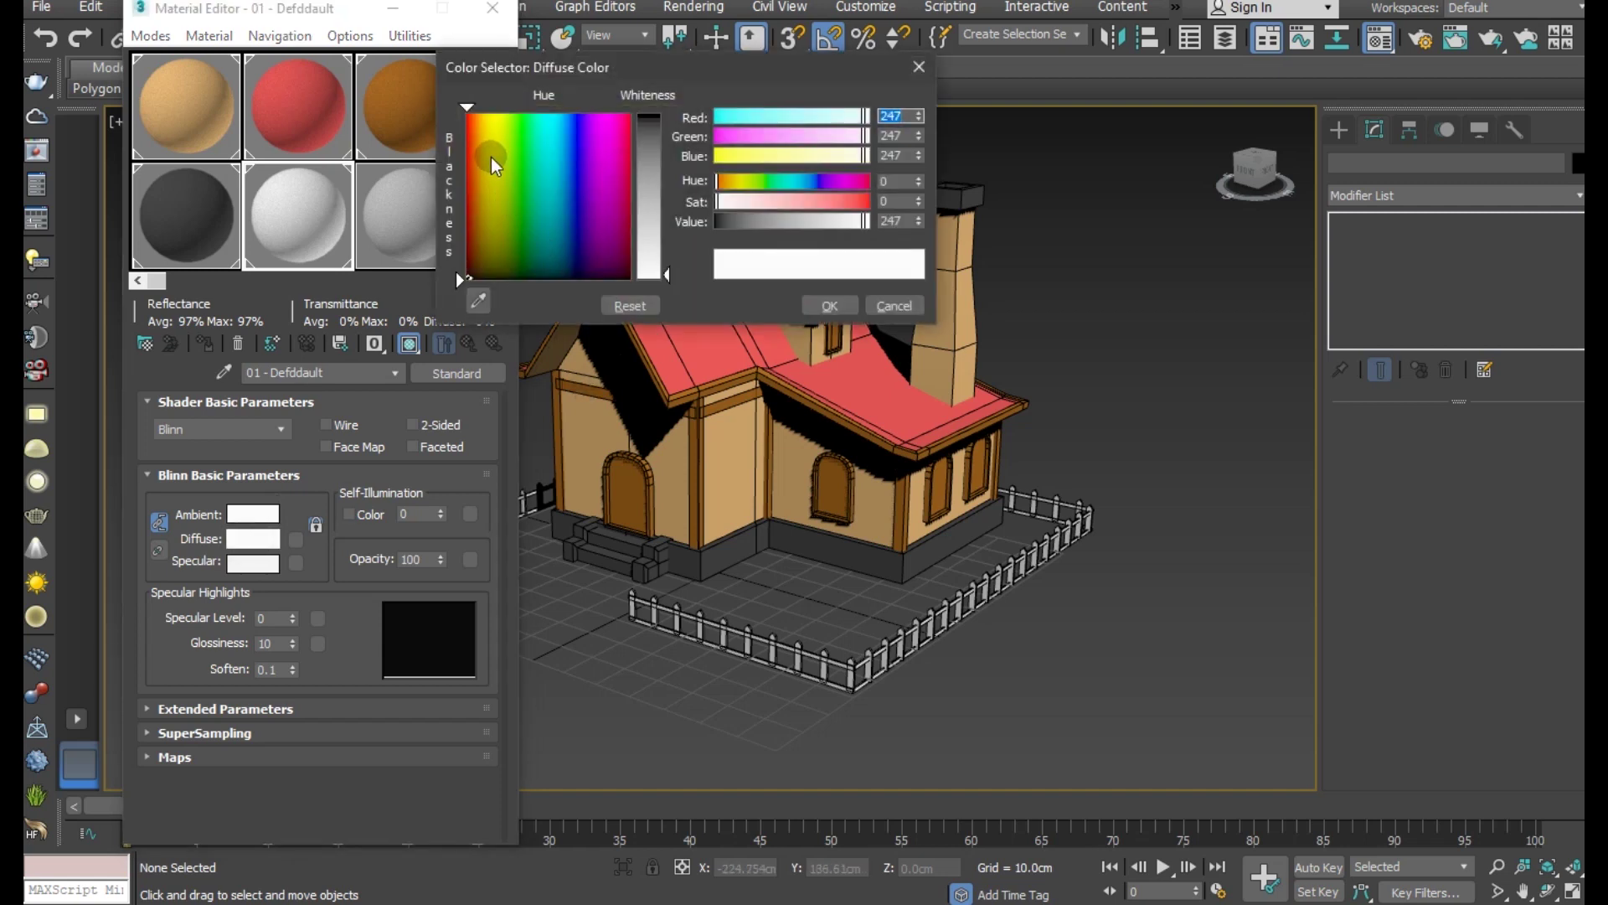
pyautogui.click(479, 129)
pyautogui.click(643, 222)
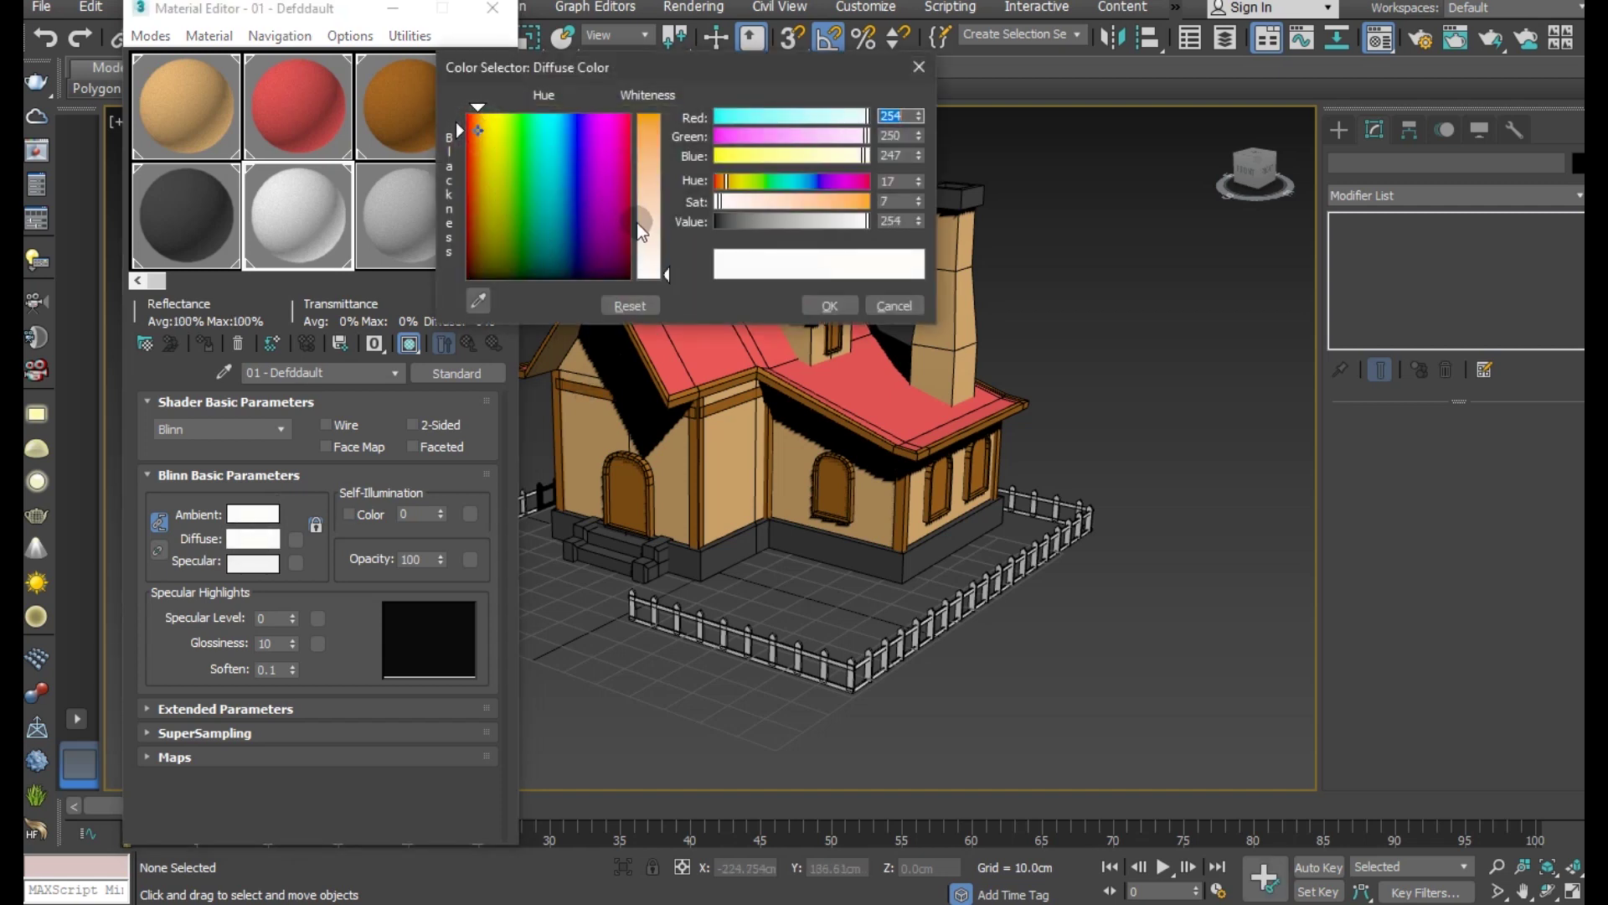
pyautogui.click(651, 210)
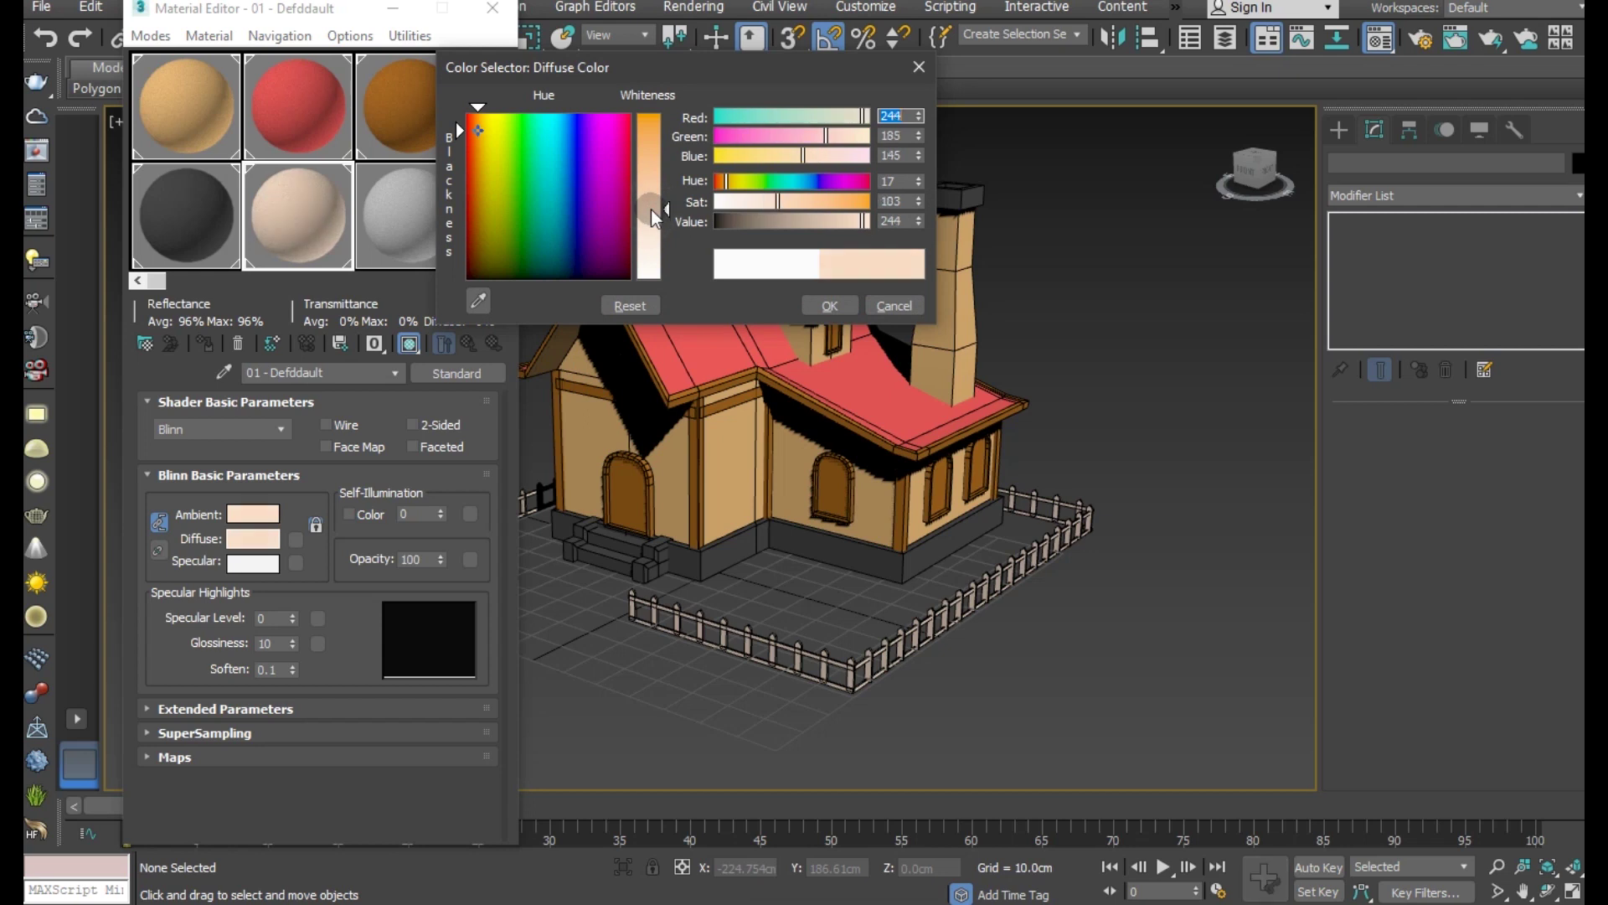
pyautogui.click(829, 303)
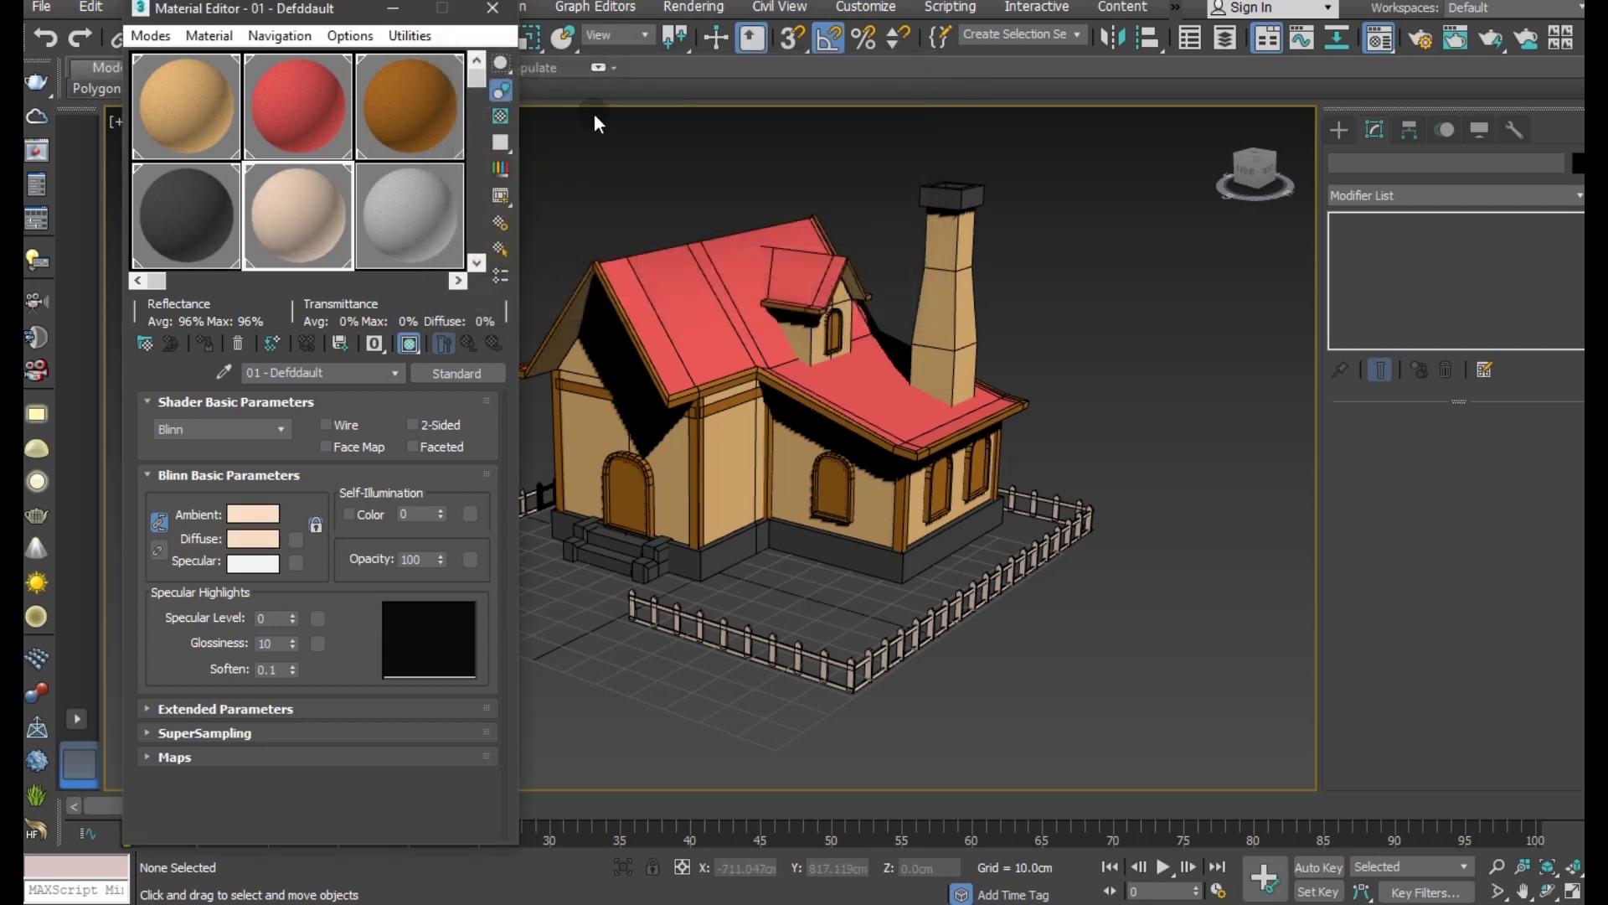
pyautogui.click(493, 7)
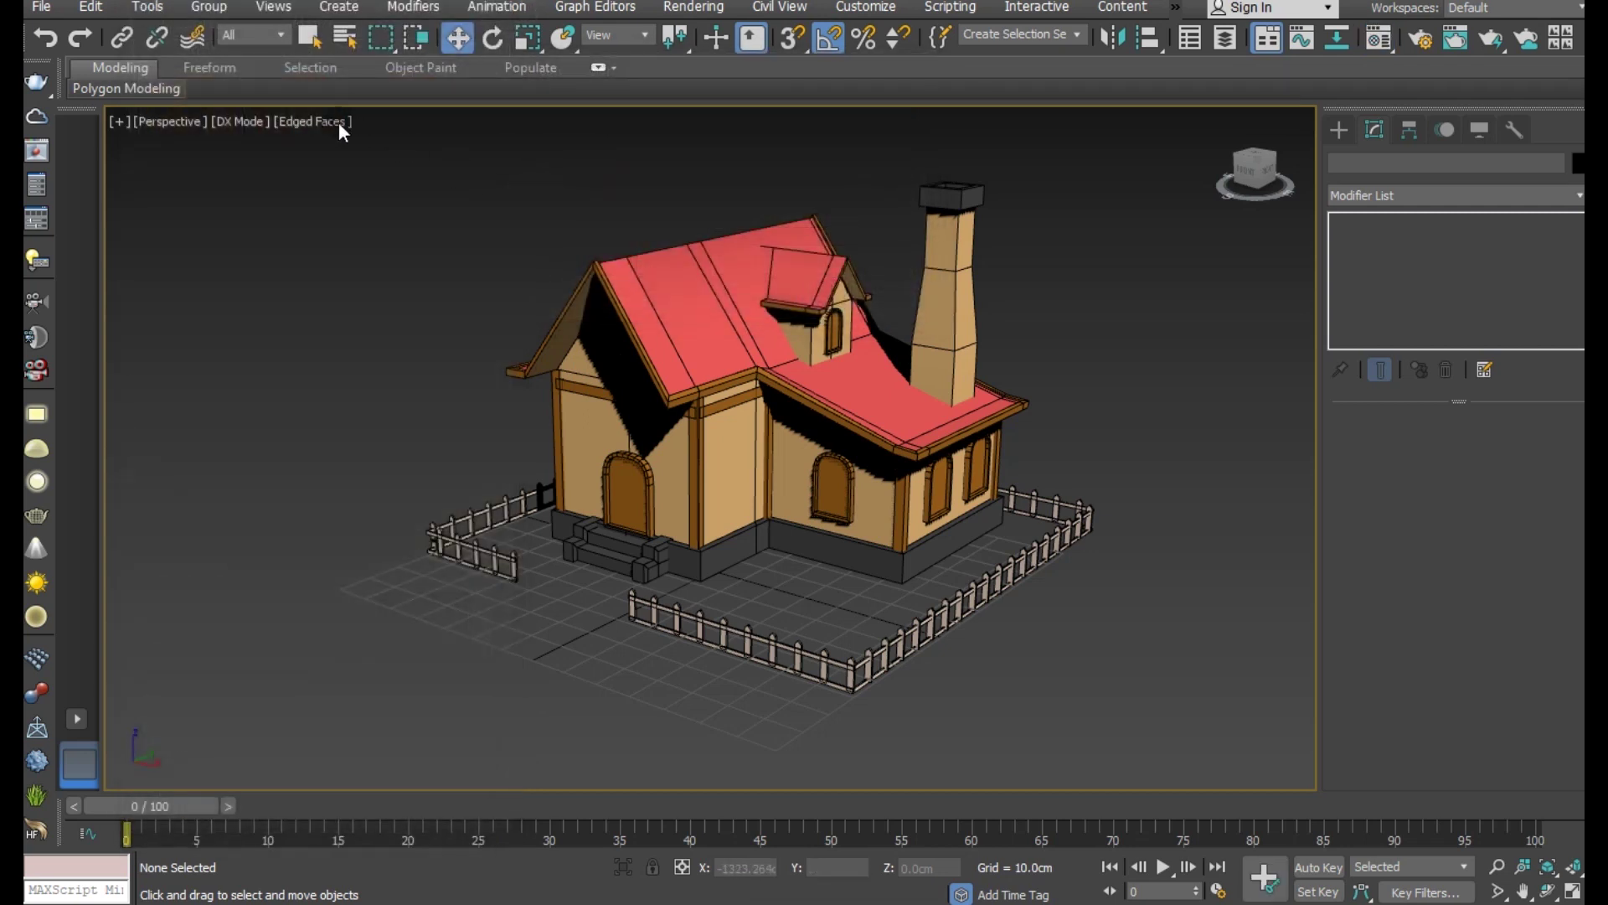
pyautogui.click(311, 123)
pyautogui.click(397, 366)
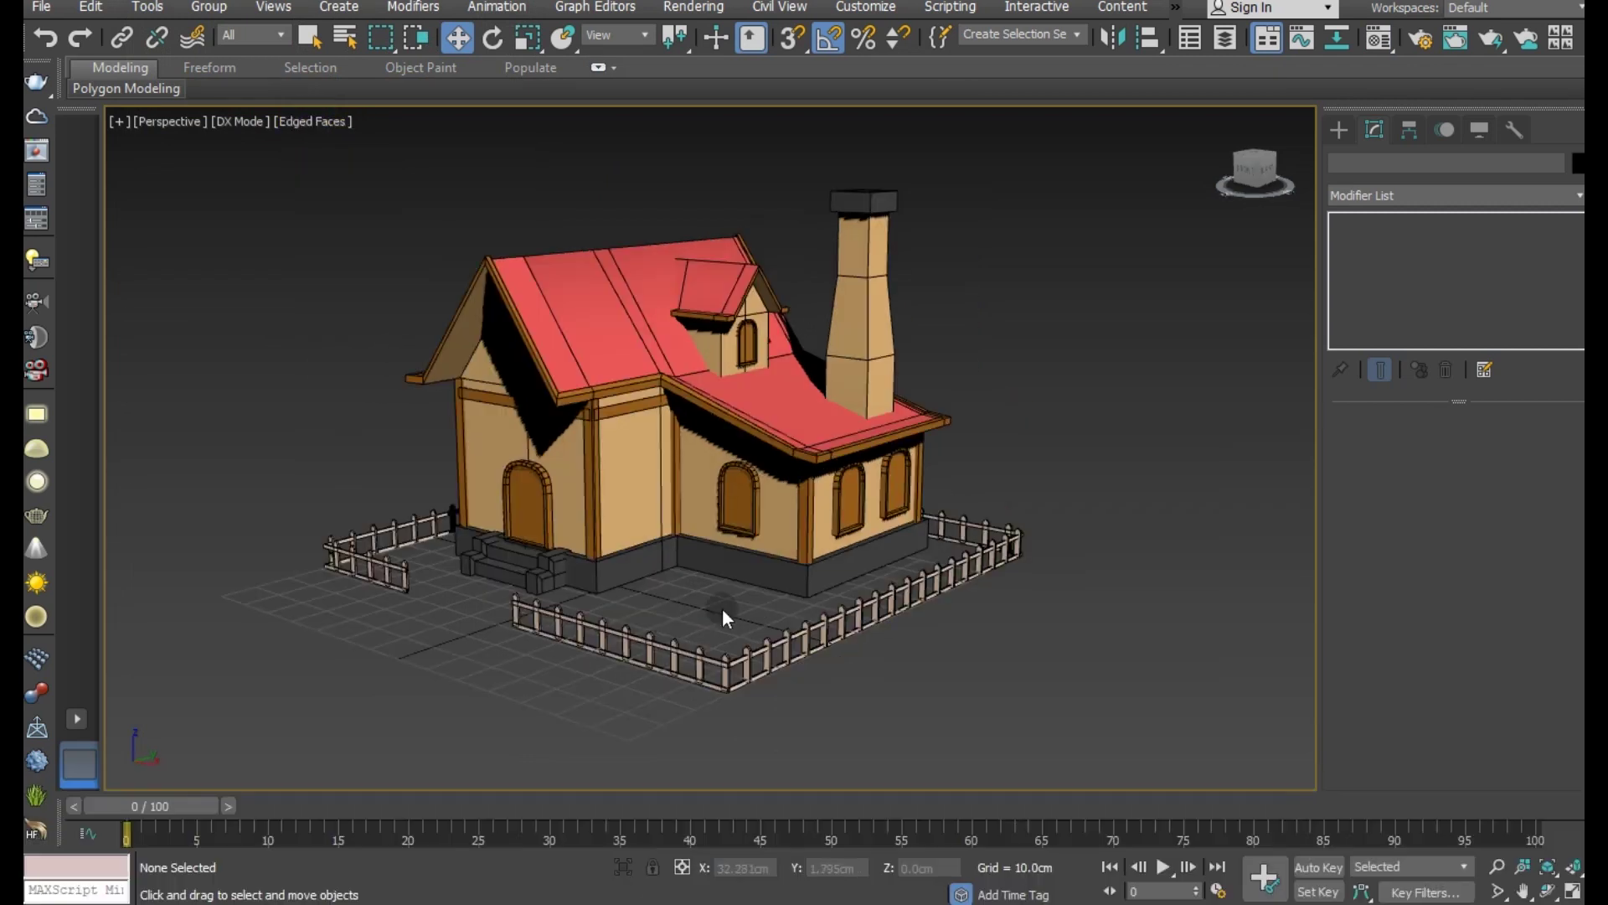
pyautogui.moveTo(681, 588)
pyautogui.keyDown('alt'); pyautogui.mouseDown(button='middle')
pyautogui.moveTo(908, 622)
pyautogui.moveTo(1009, 585)
pyautogui.moveTo(864, 561)
pyautogui.moveTo(638, 600)
pyautogui.moveTo(843, 613)
pyautogui.moveTo(772, 619)
pyautogui.mouseUp(button='middle'); pyautogui.keyUp('alt')
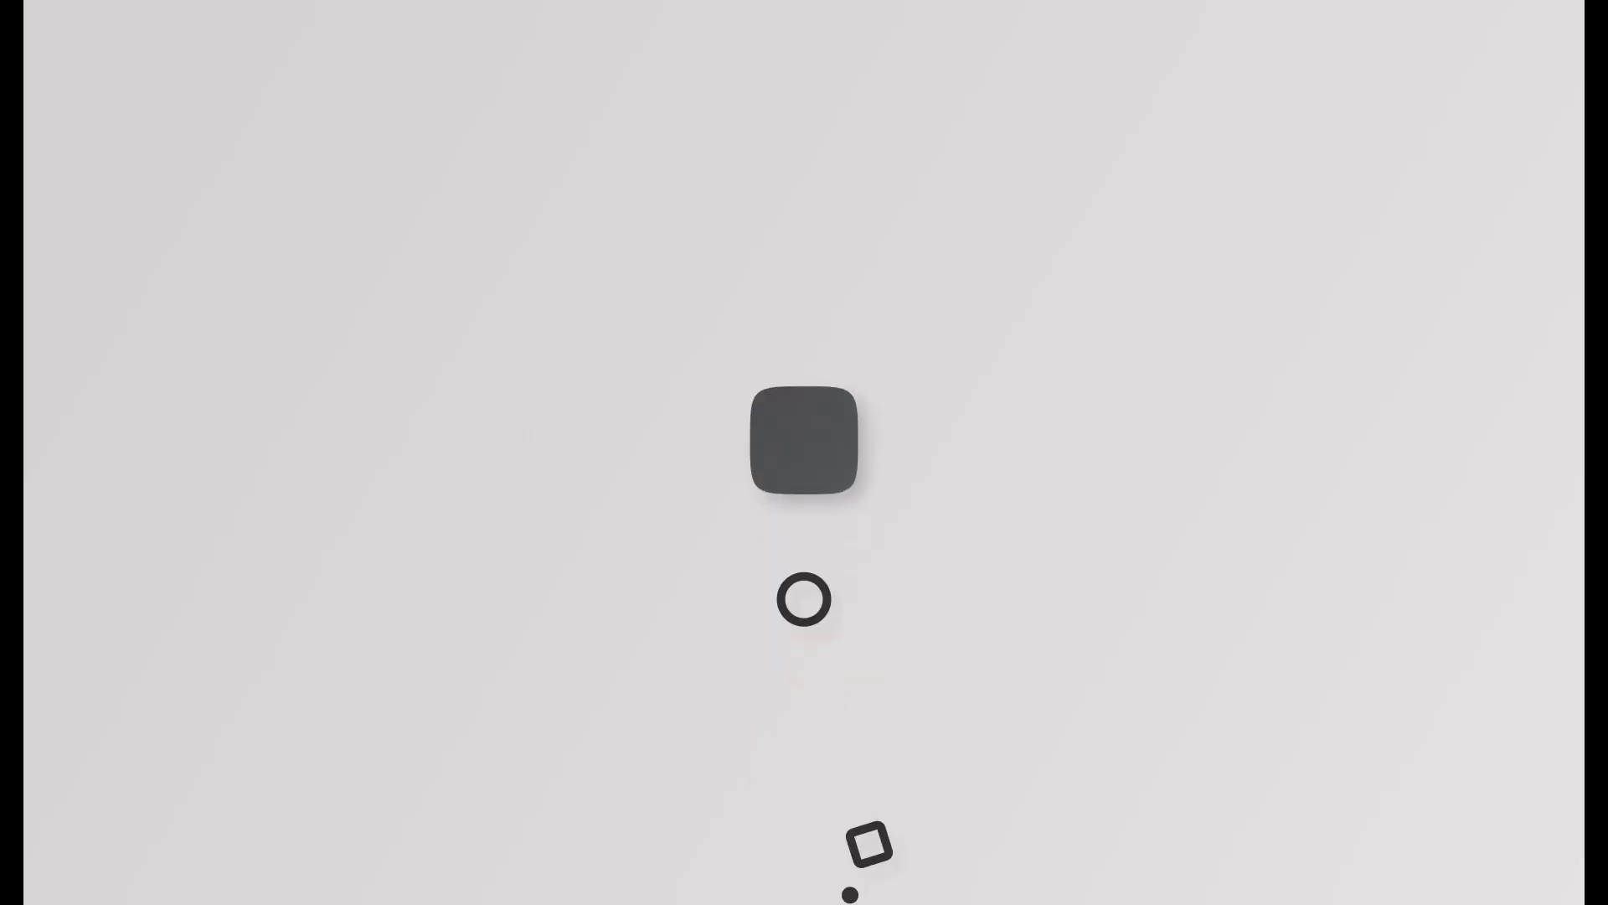